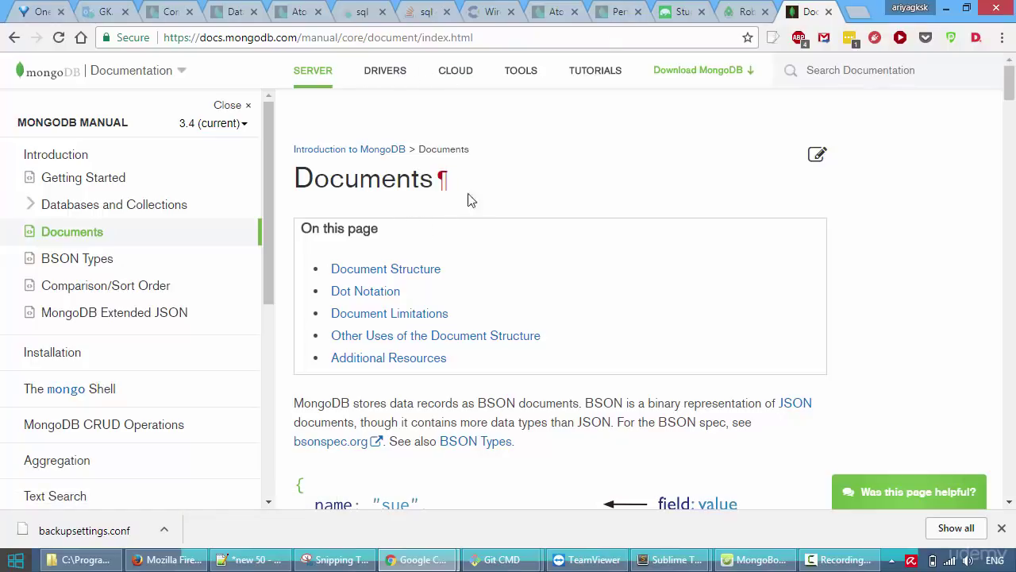
Scroll to the Documents page's _id field-name rules and open the ObjectId link in a background tab.
scroll(521, 356, down, 4)
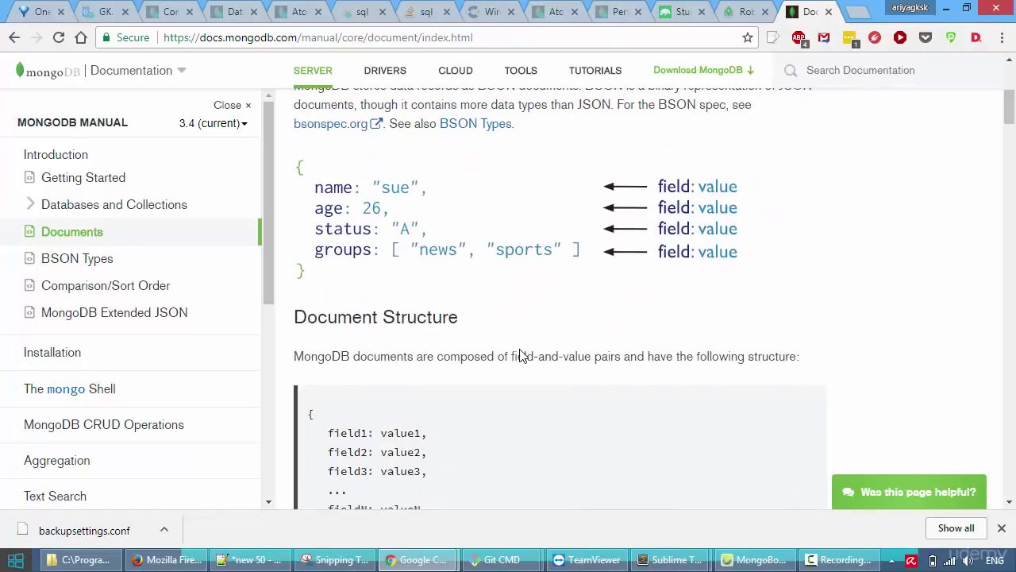
scroll(521, 356, down, 8)
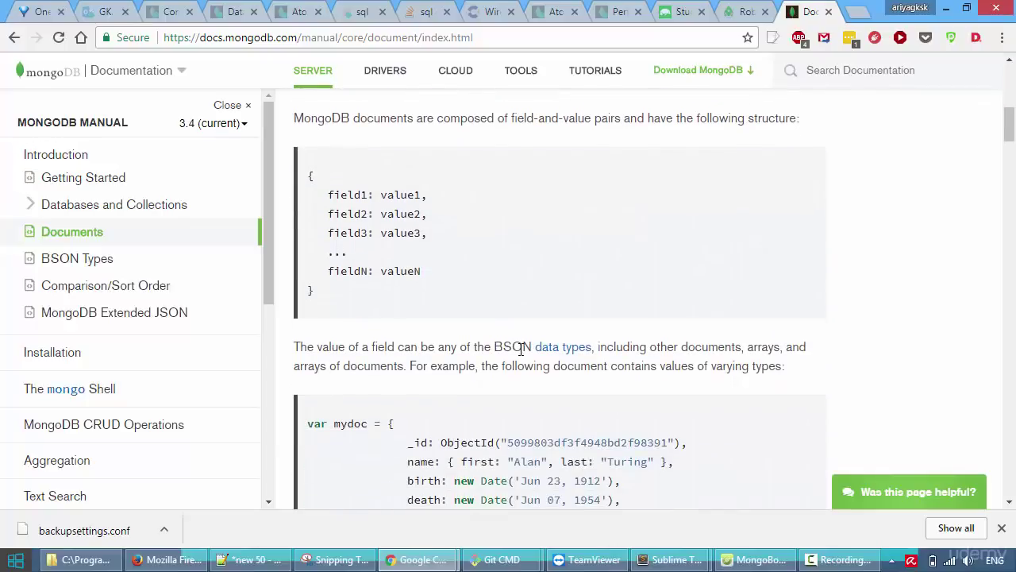
scroll(520, 349, down, 1)
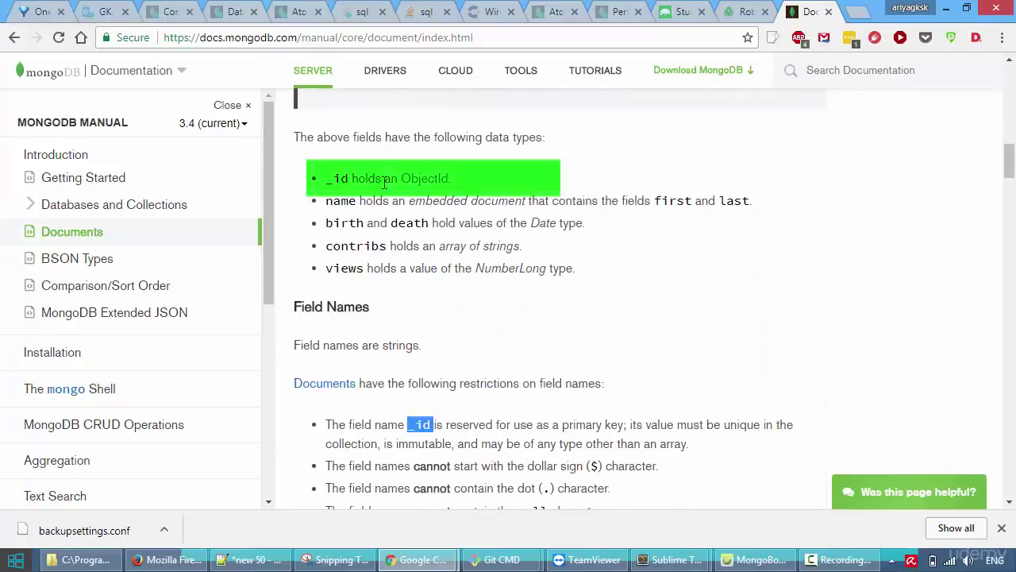
right_click(440, 190)
click(484, 198)
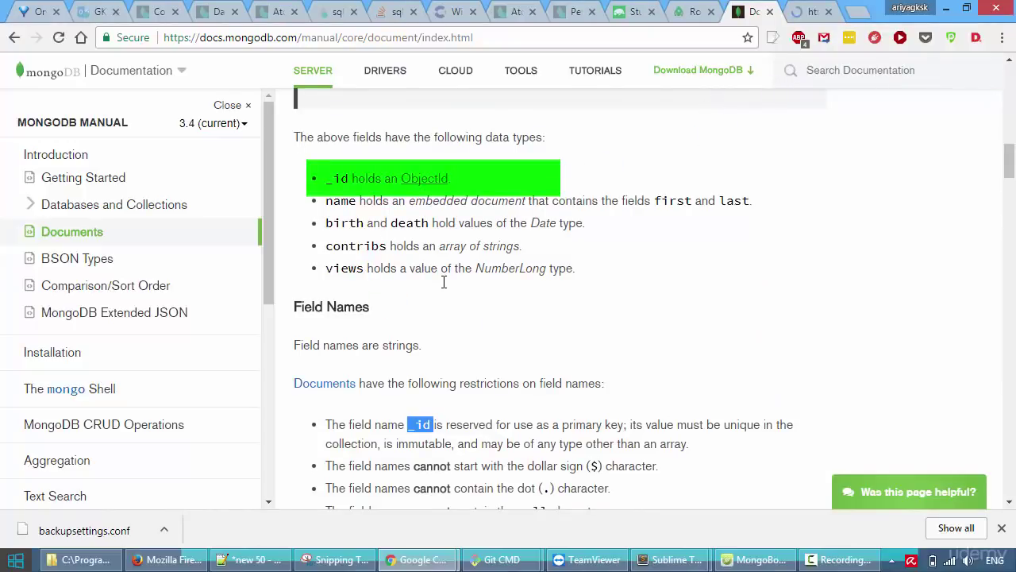
Highlight the word 'immutable' in the _id restriction, then move to the BSON Types tab.
scroll(445, 286, down, 2)
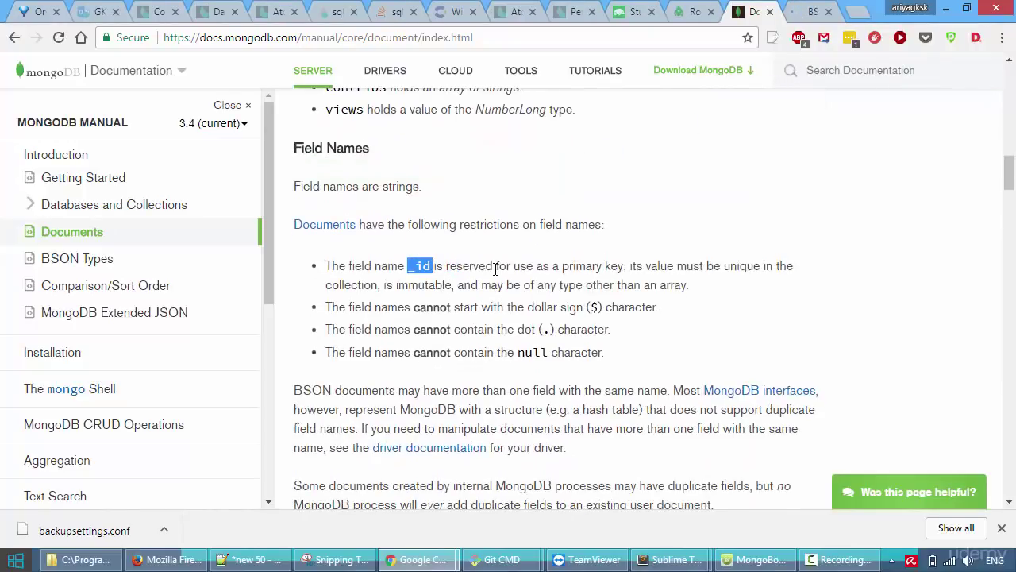
click(494, 268)
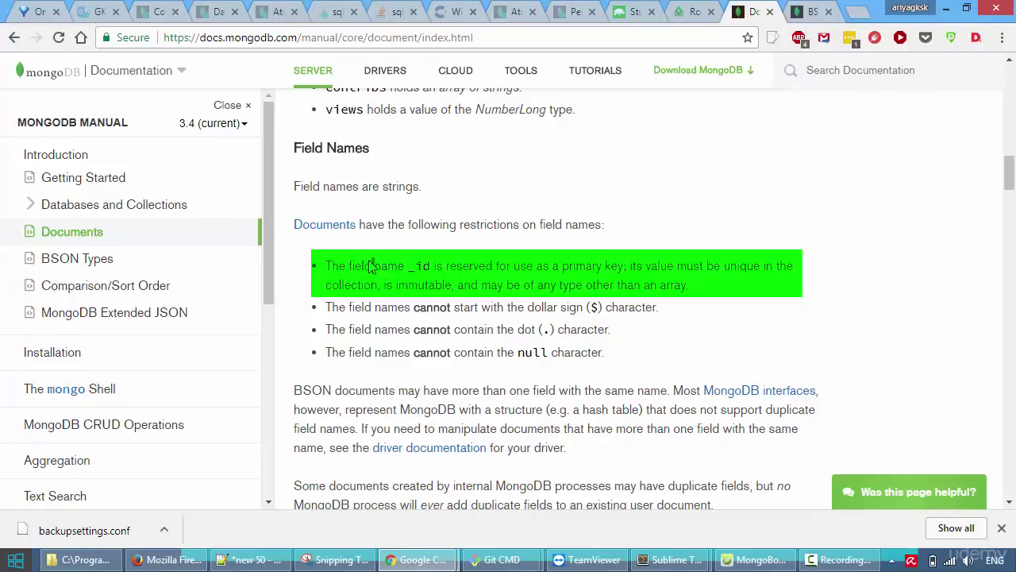
double_click(427, 288)
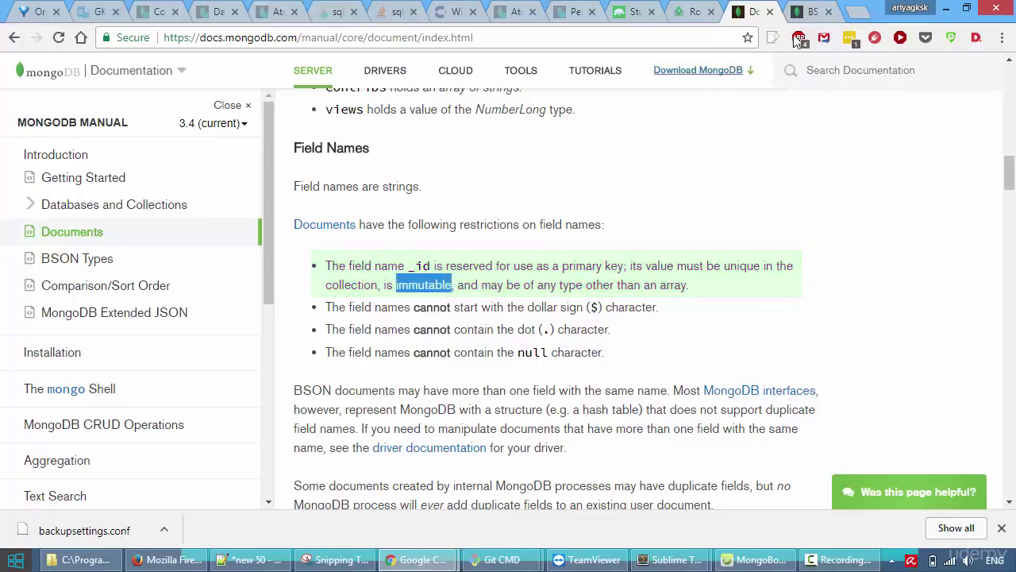
click(825, 10)
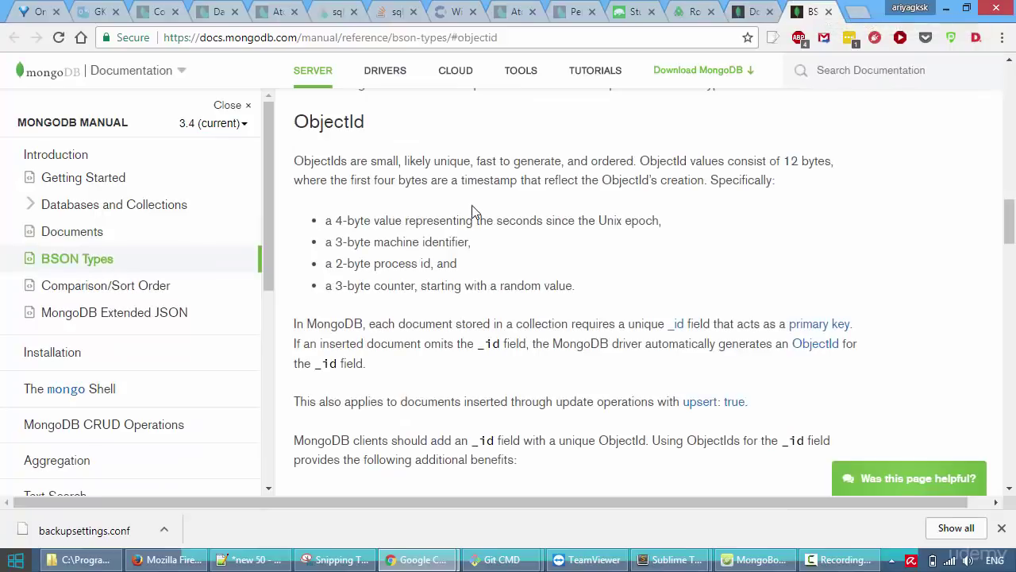
Jump to the ObjectId section of BSON Types from its 'On this page' list.
scroll(472, 212, up, 4)
scroll(471, 211, up, 10)
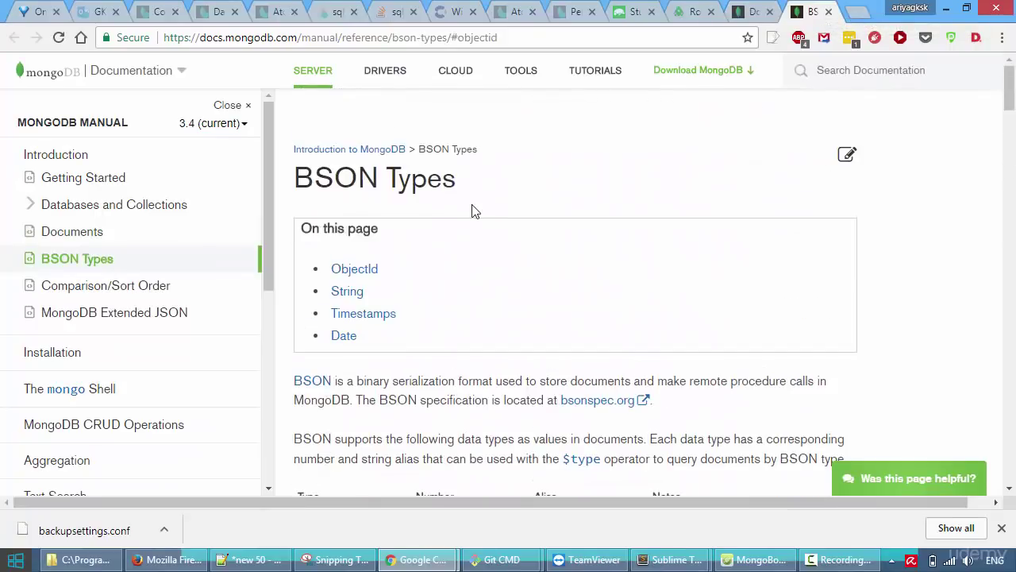
scroll(424, 189, down, 2)
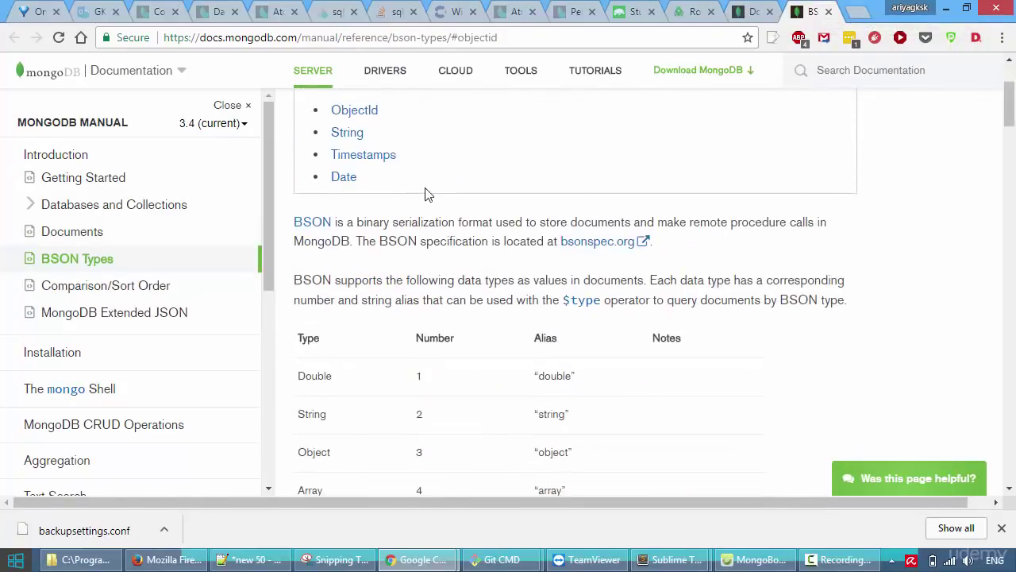
click(358, 111)
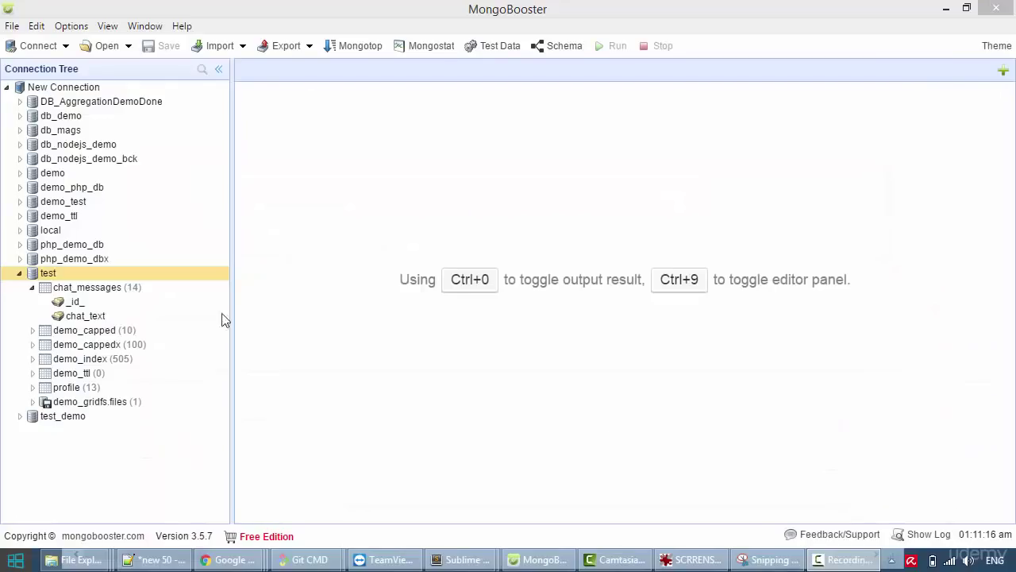
Show chat_messages' 14 documents in Table view, then start an Insert Documents query for chat_messages.
right_click(102, 289)
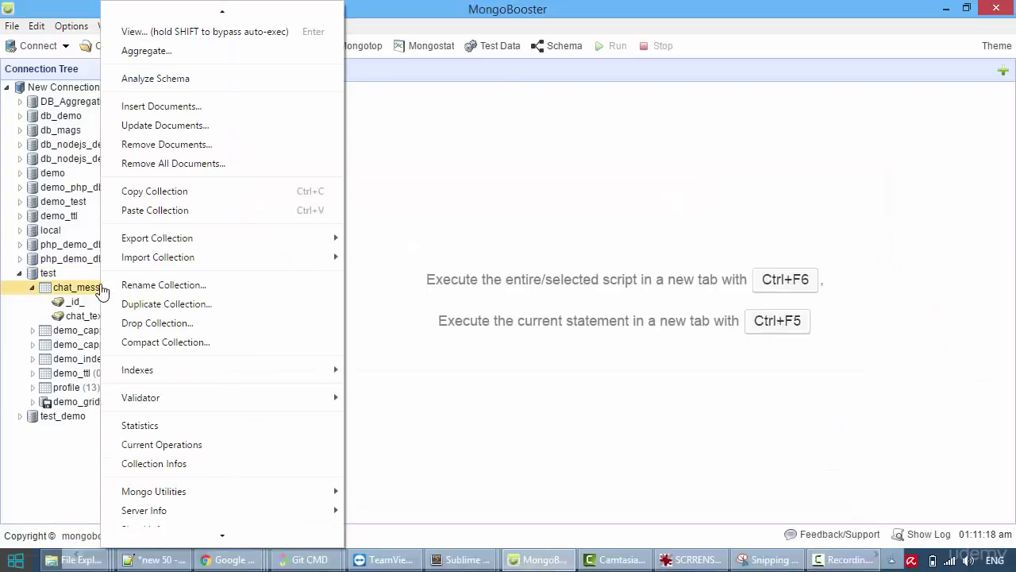
click(201, 31)
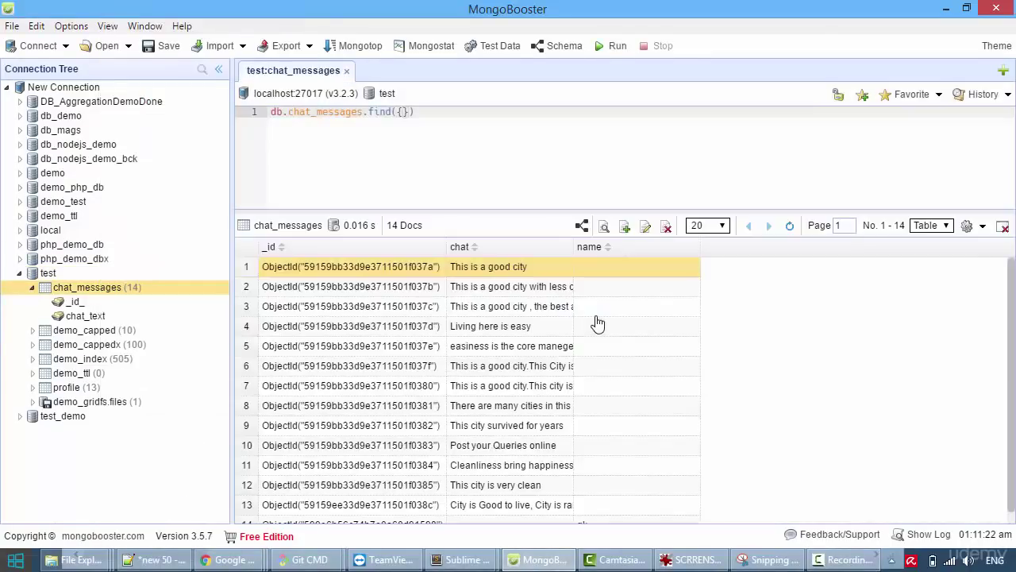
click(932, 227)
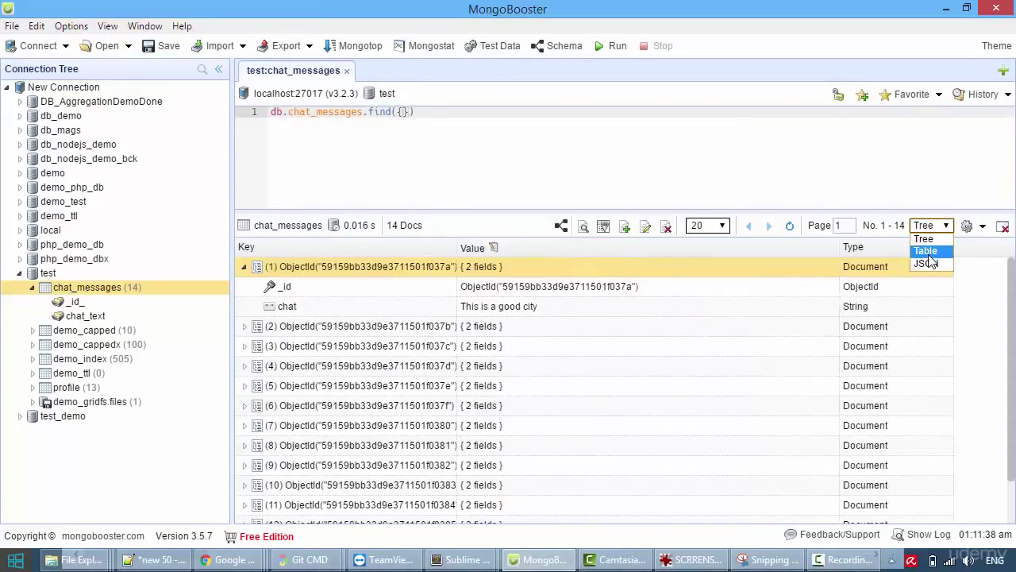
click(927, 253)
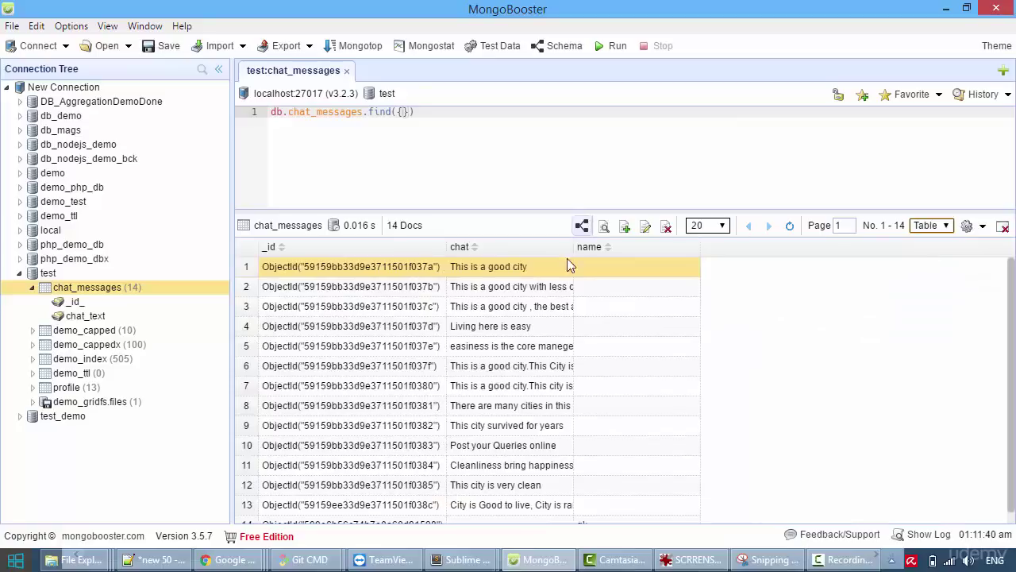
right_click(117, 292)
click(204, 109)
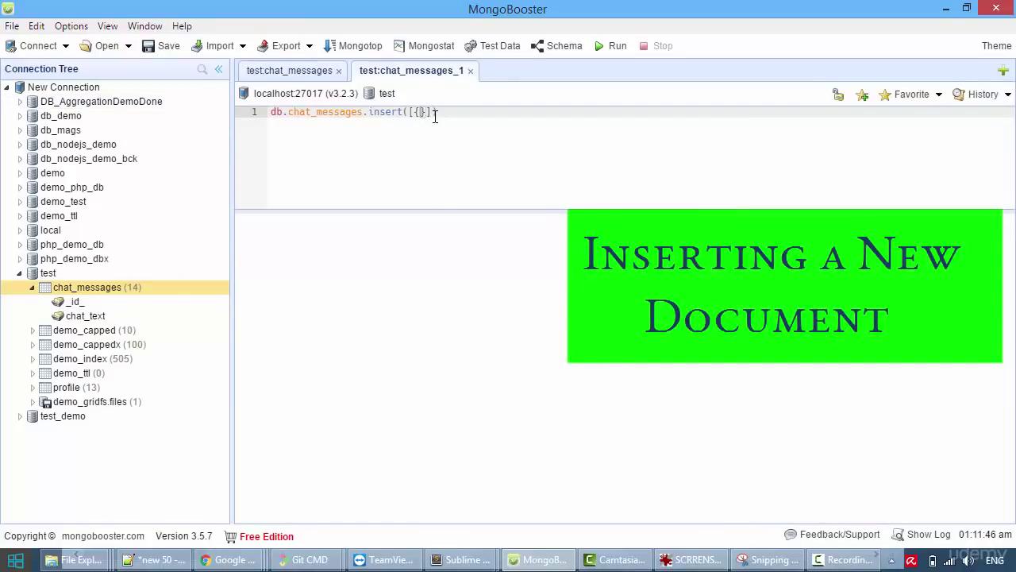
Run an insert of a chat_messages document with chat 'hello admin' and name 'admin123'.
text(chat)
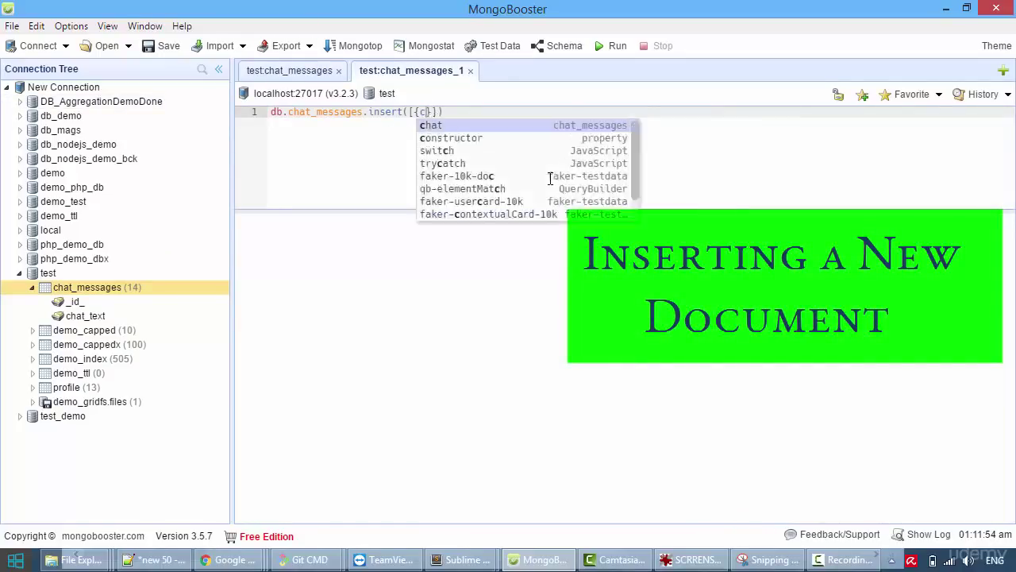
text(:)
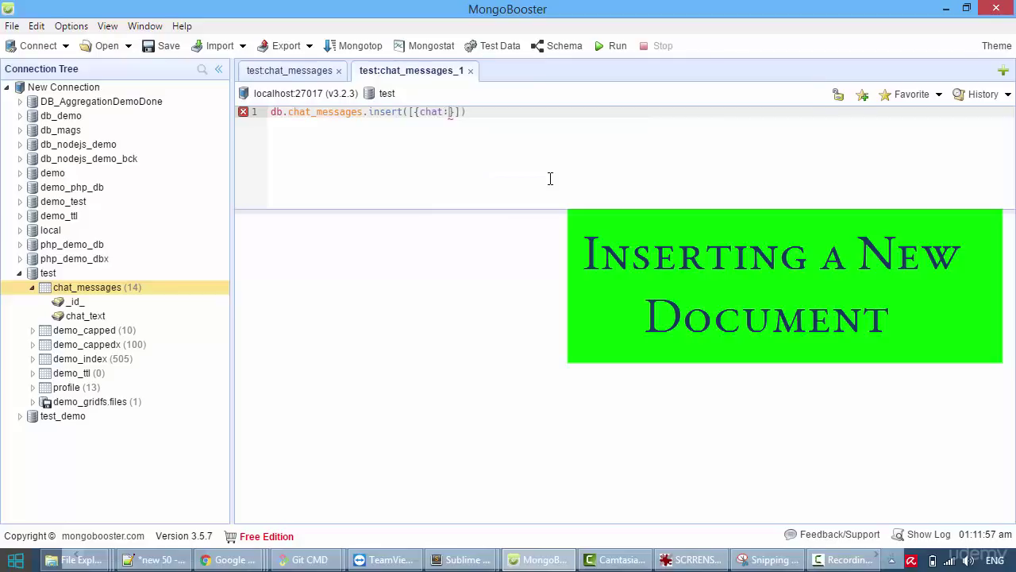
text('h)
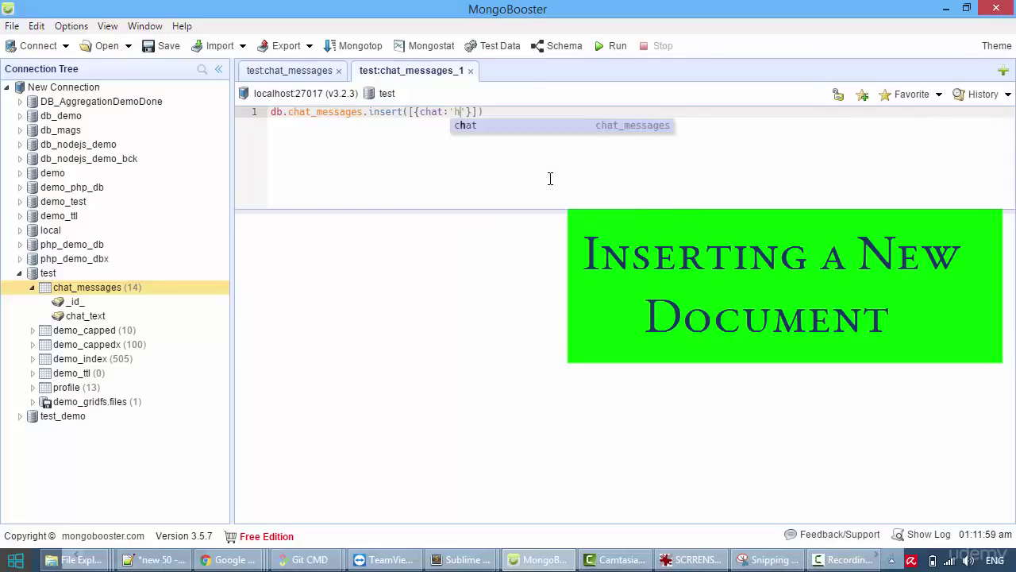
text(ello admin)
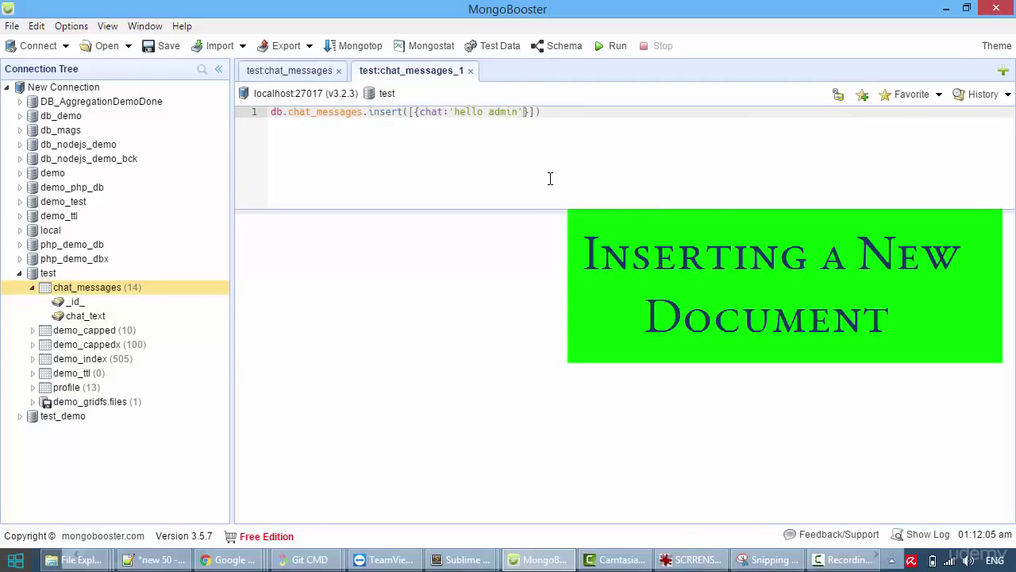
text(,)
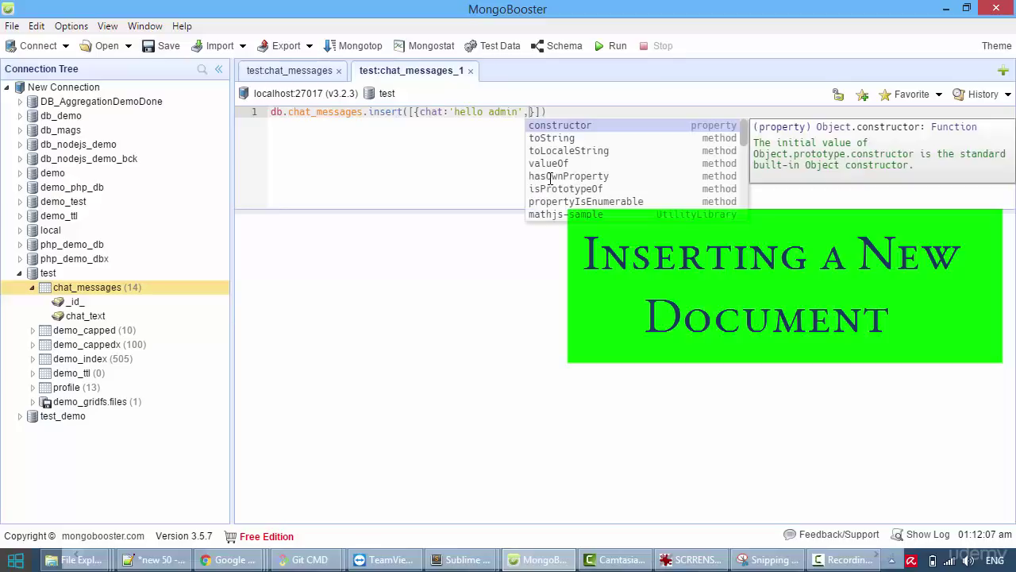
text(name:)
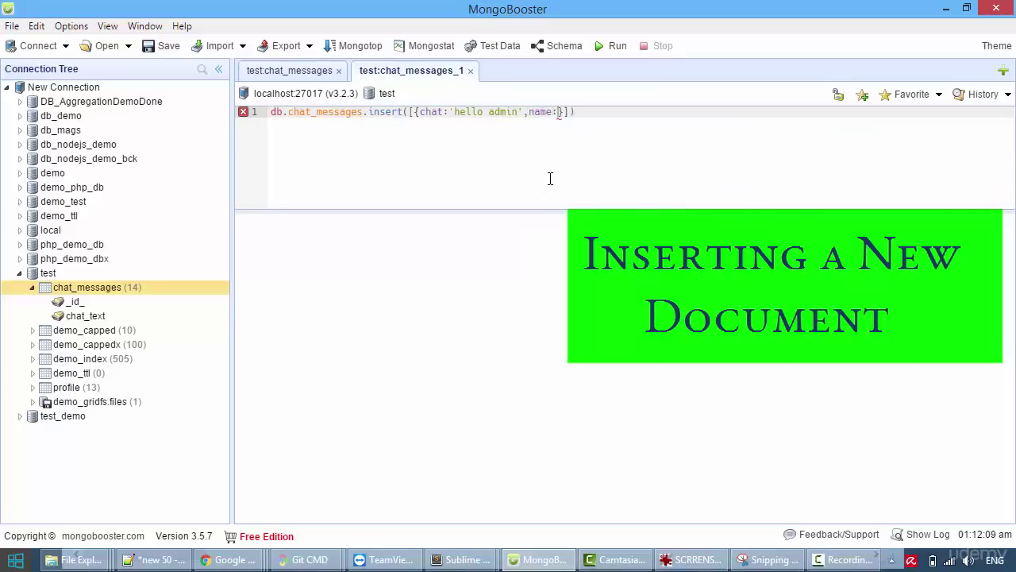
text('ad)
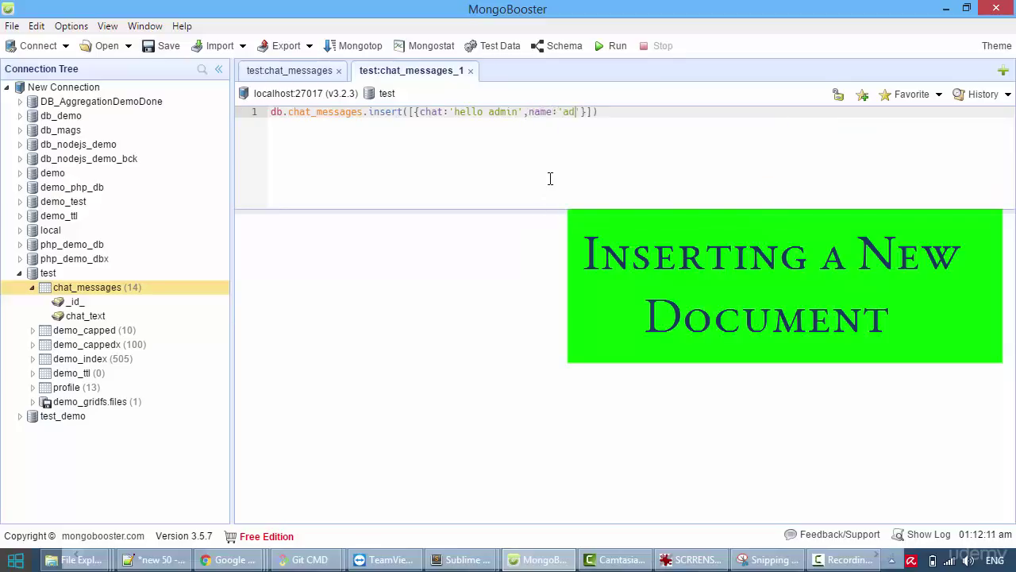
text(min123)
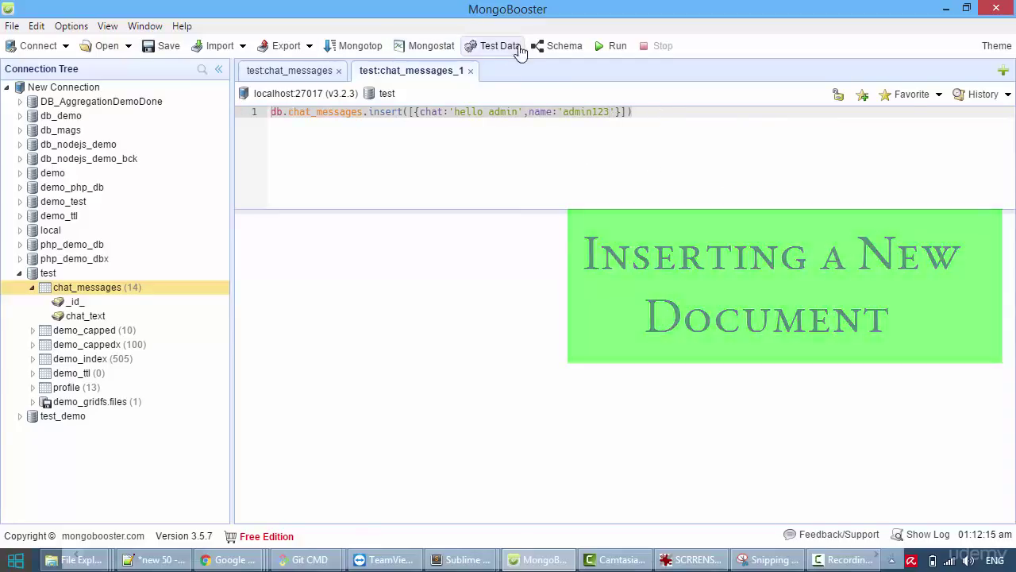
click(617, 46)
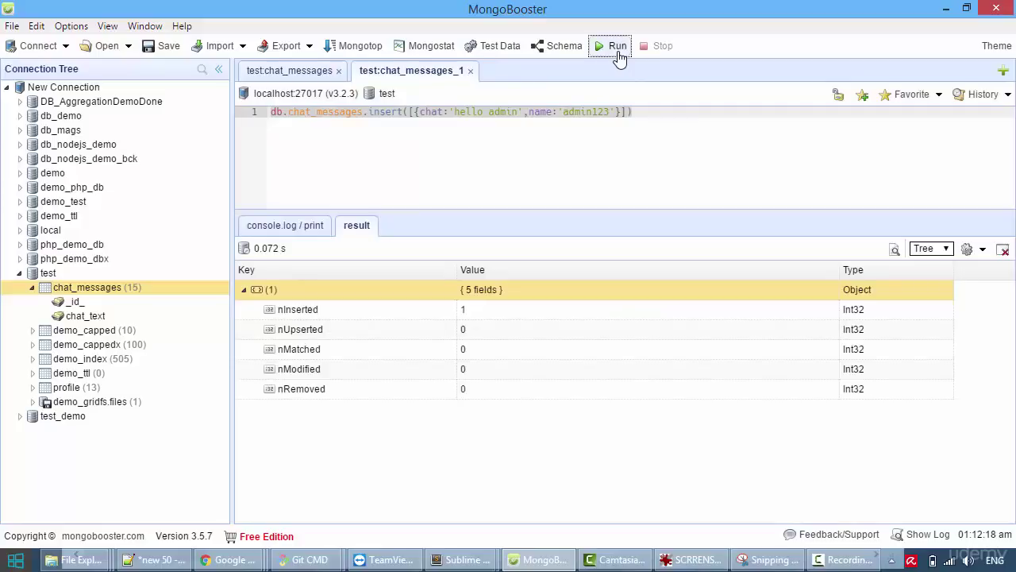
click(310, 72)
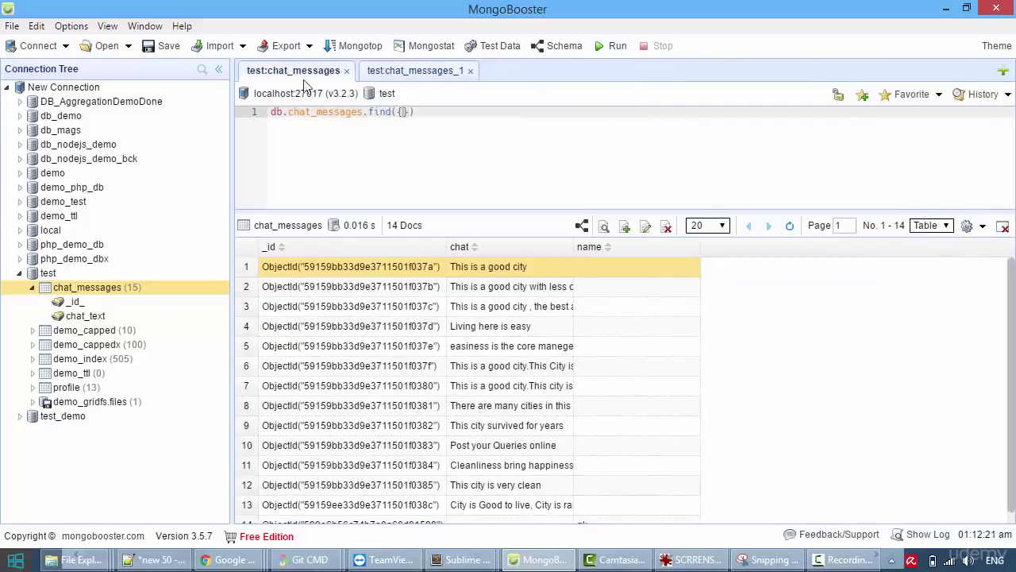
List all 15 chat_messages documents and view the row-15 'hello admin' document's JSON.
right_click(118, 287)
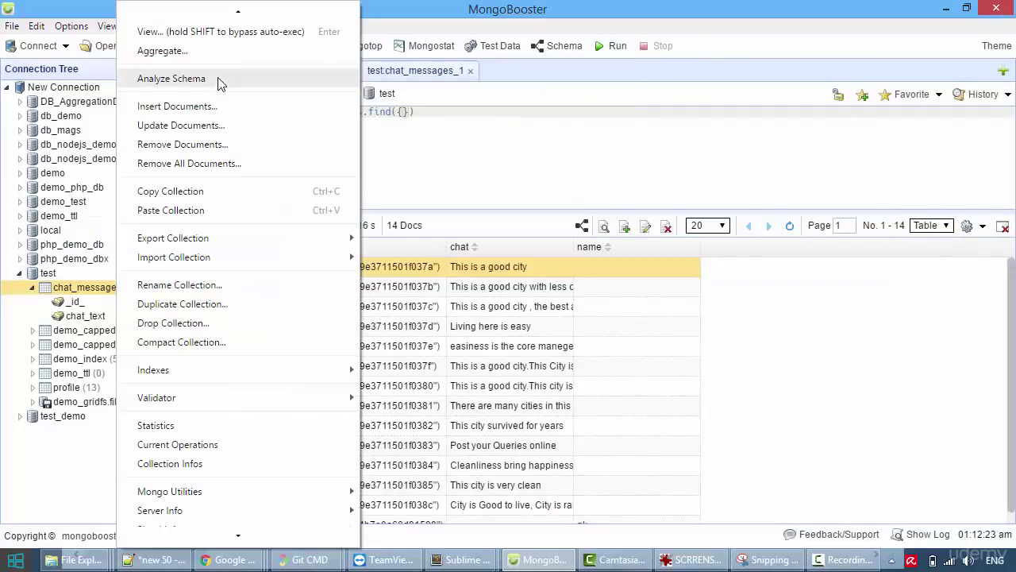
click(235, 32)
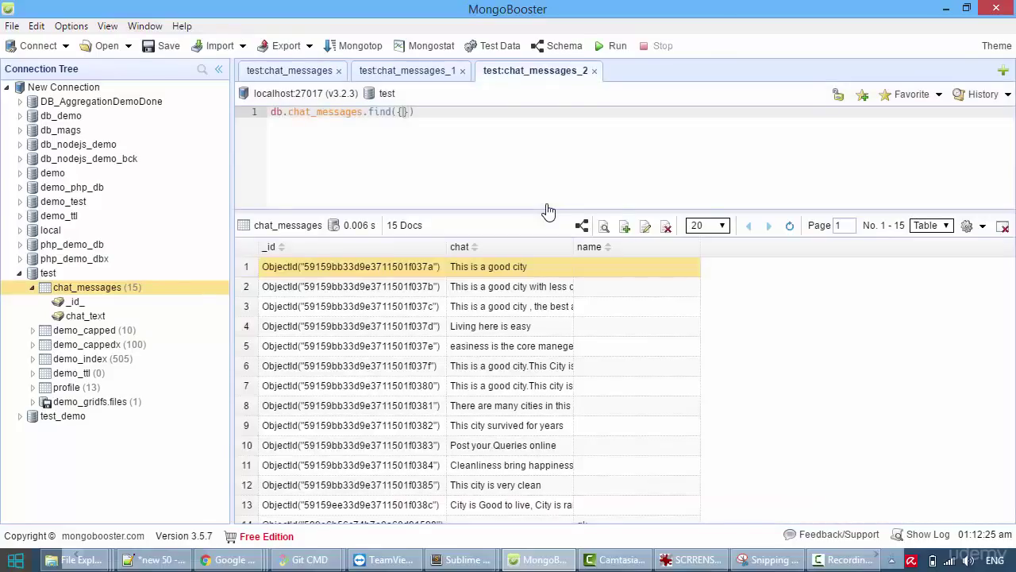
scroll(502, 370, down, 2)
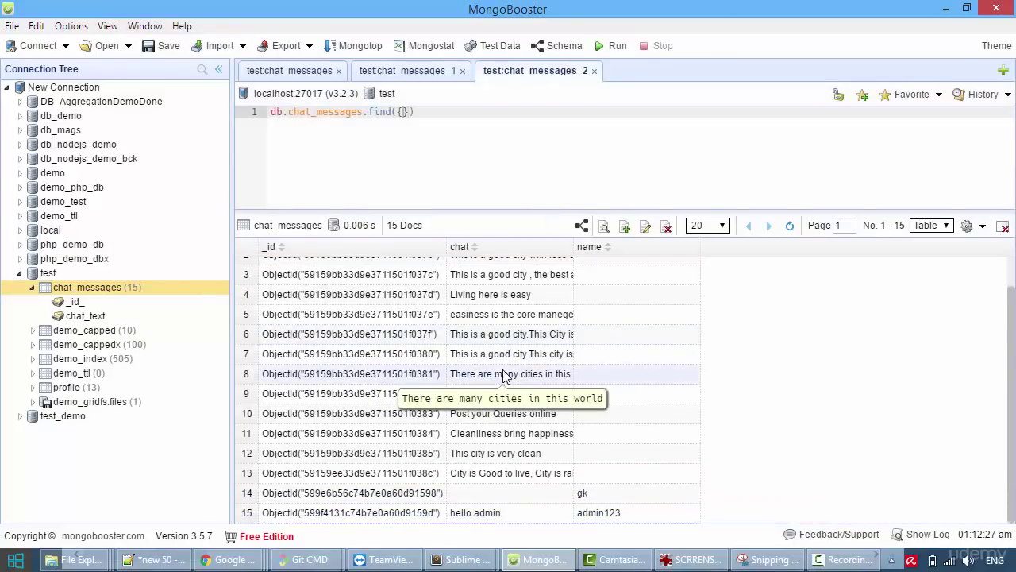
right_click(548, 516)
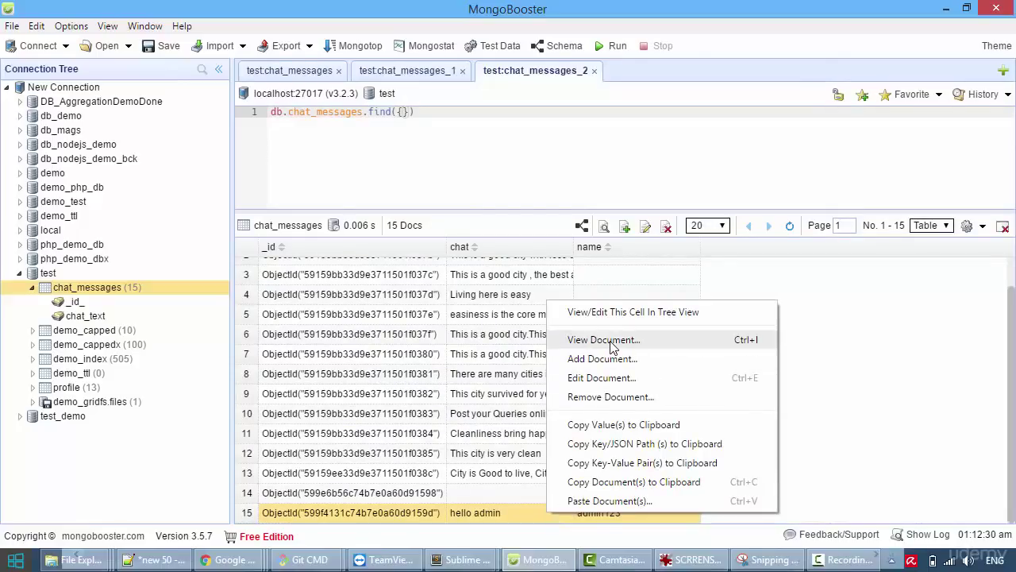
click(611, 342)
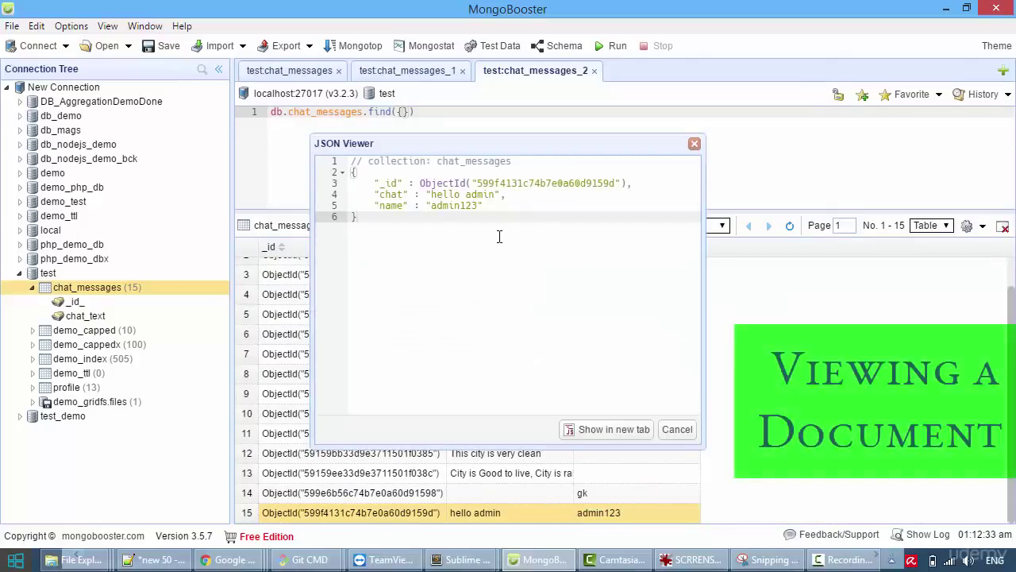
click(694, 145)
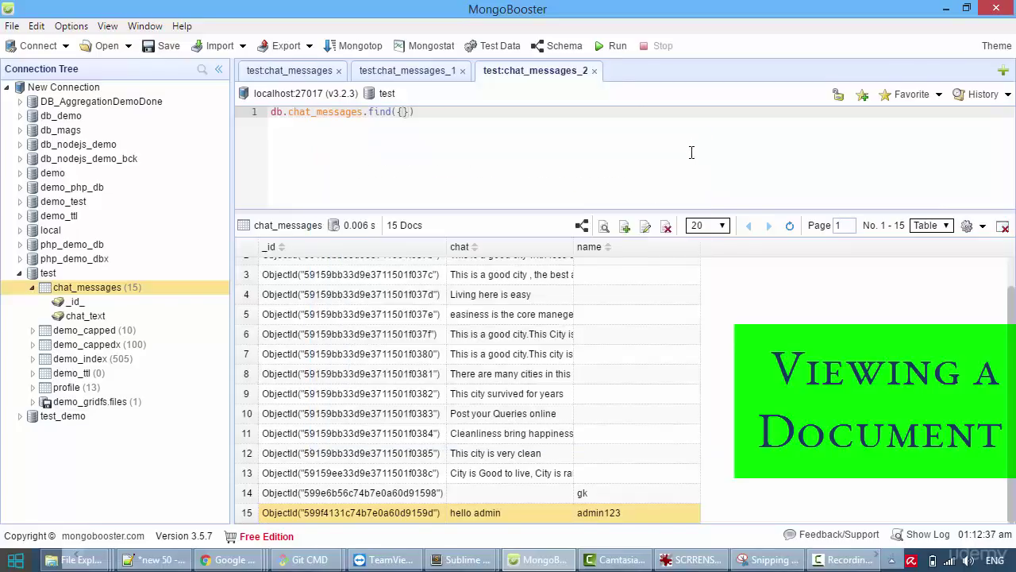
right_click(474, 516)
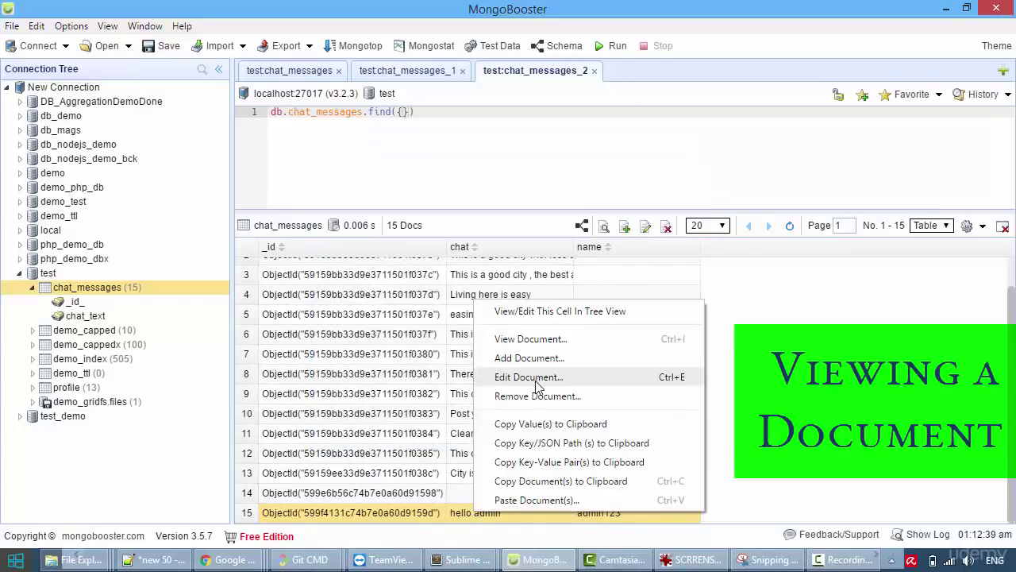
Edit the 'hello admin' document's name to admin123456 and run the update script.
click(534, 378)
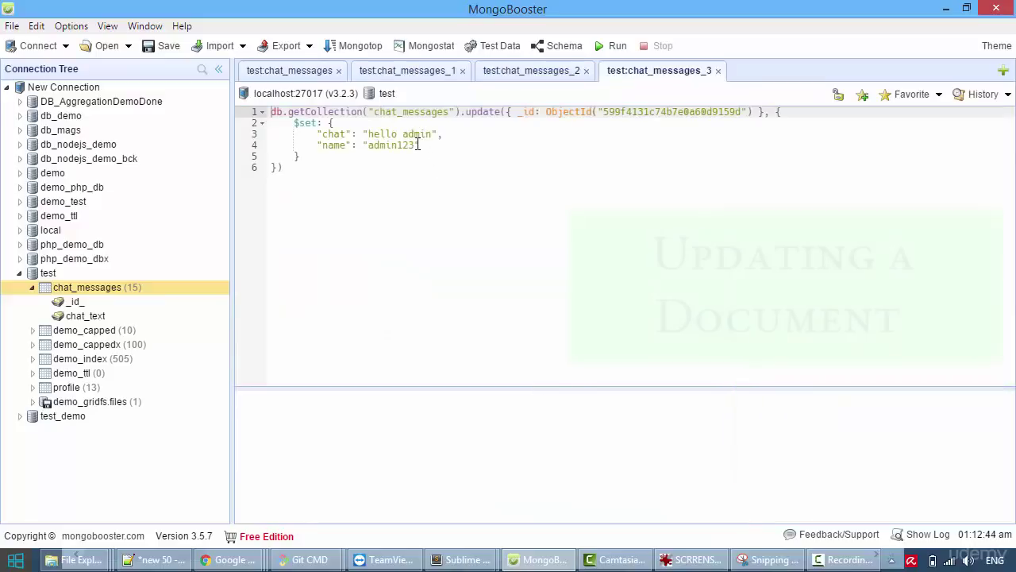
click(419, 146)
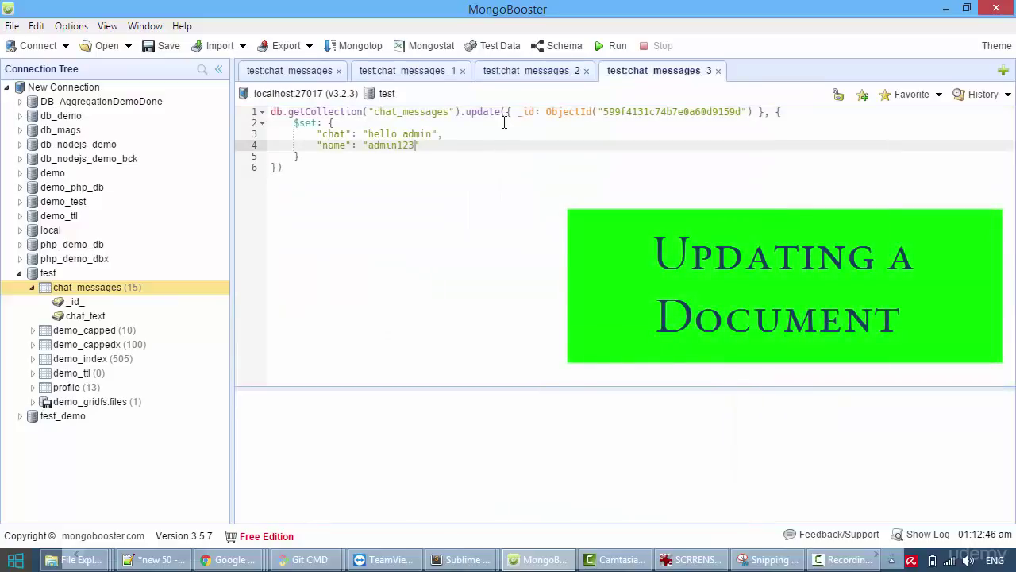
text(123456)
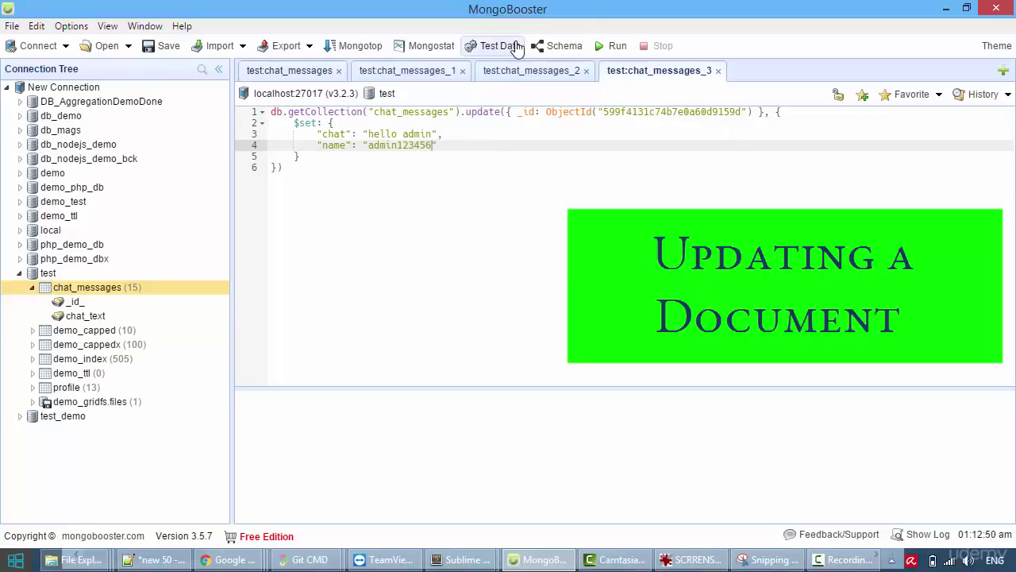
click(611, 50)
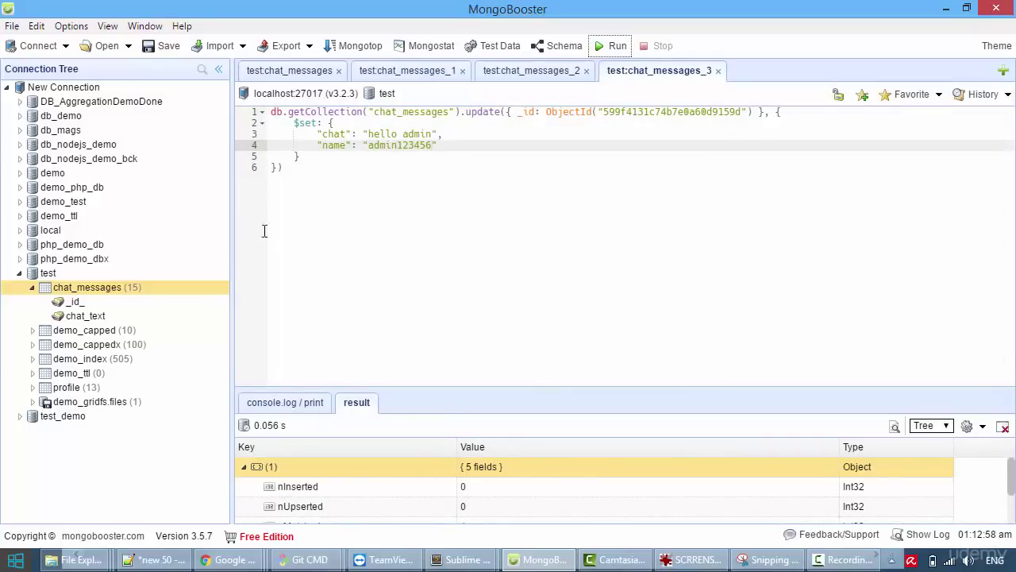
Relist chat_messages and remove the row-15 'hello admin' document, confirming with Ok.
right_click(116, 292)
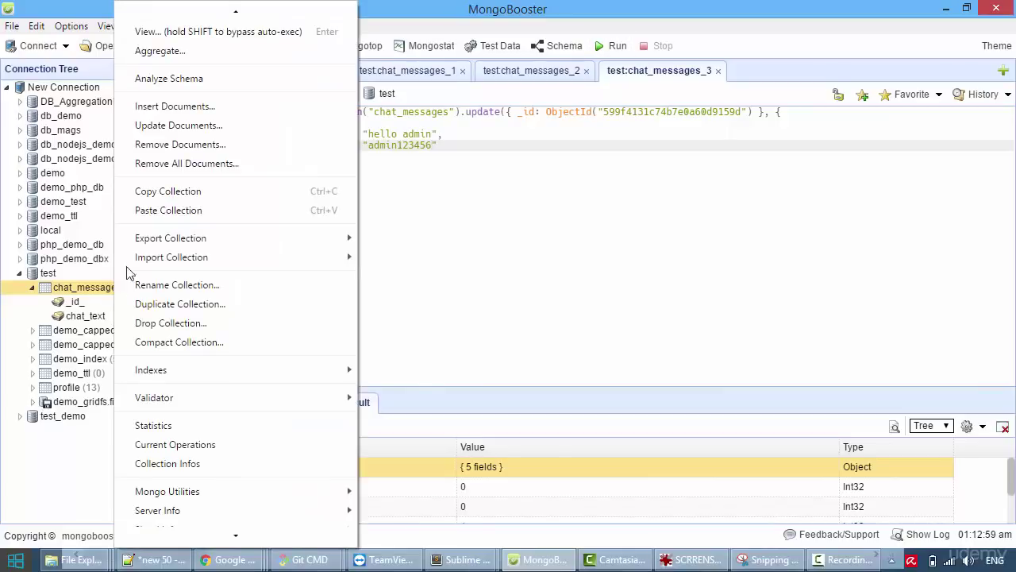
click(190, 32)
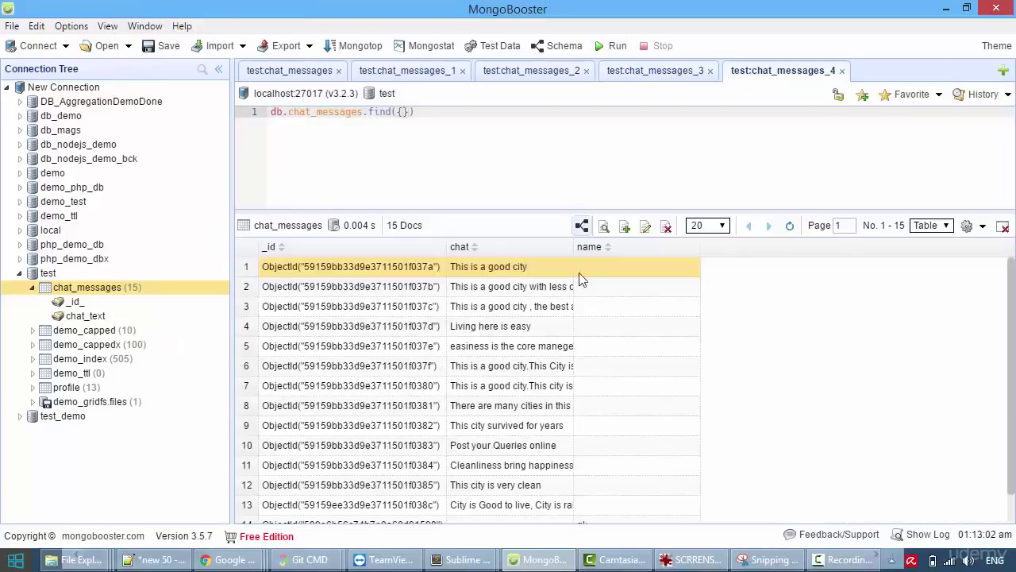
scroll(562, 401, down, 1)
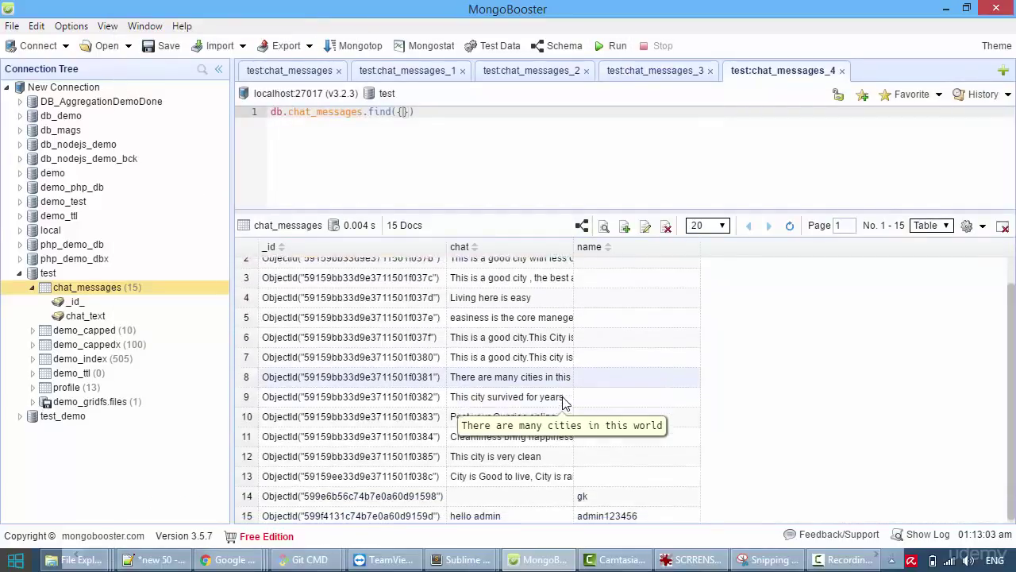
click(480, 516)
right_click(480, 515)
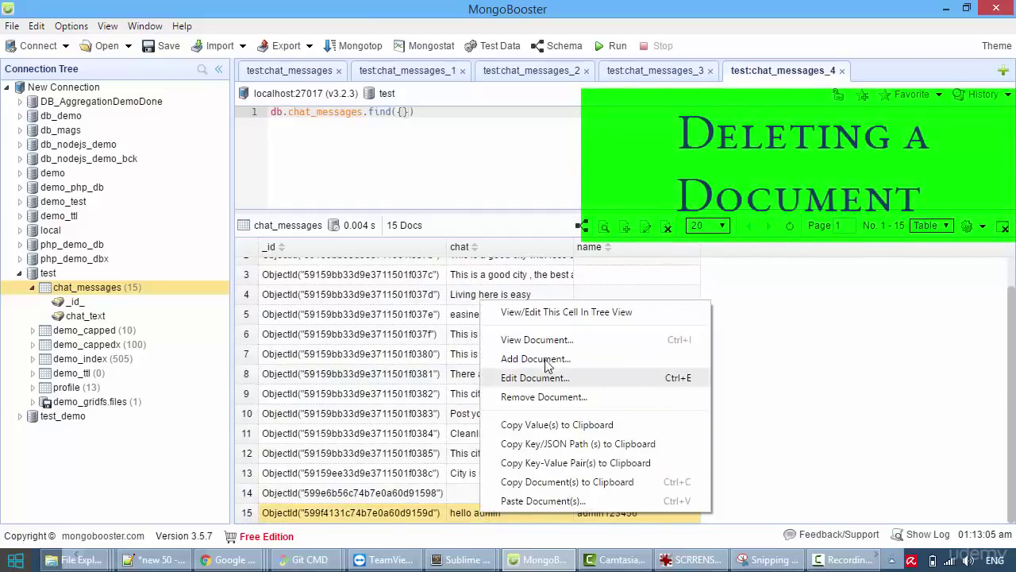
click(545, 398)
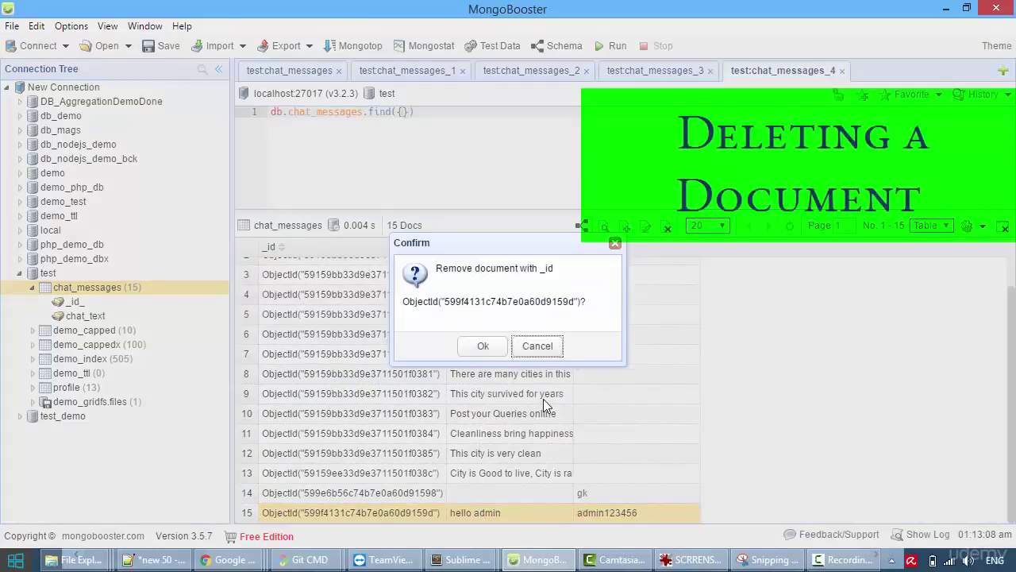
click(484, 348)
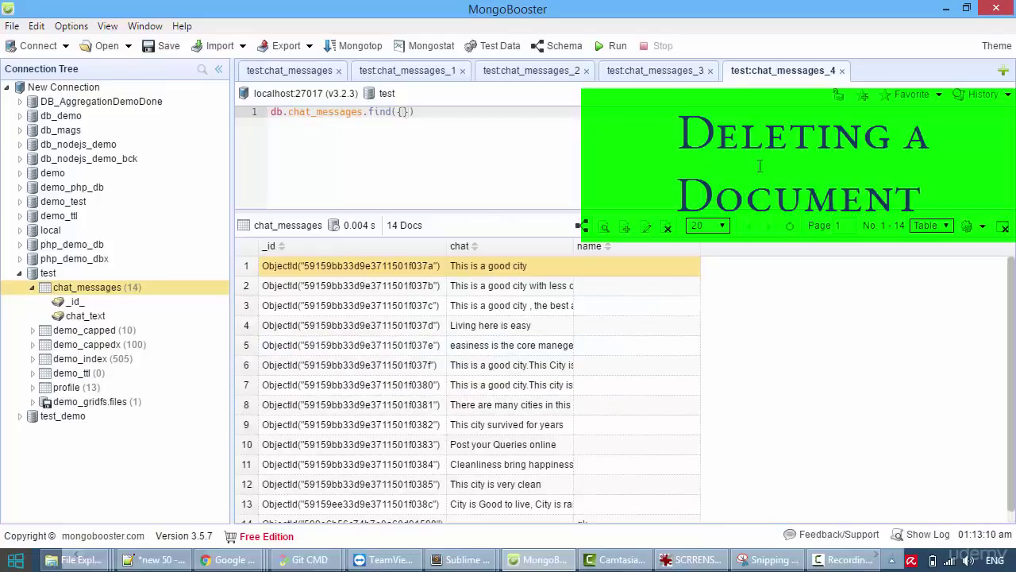
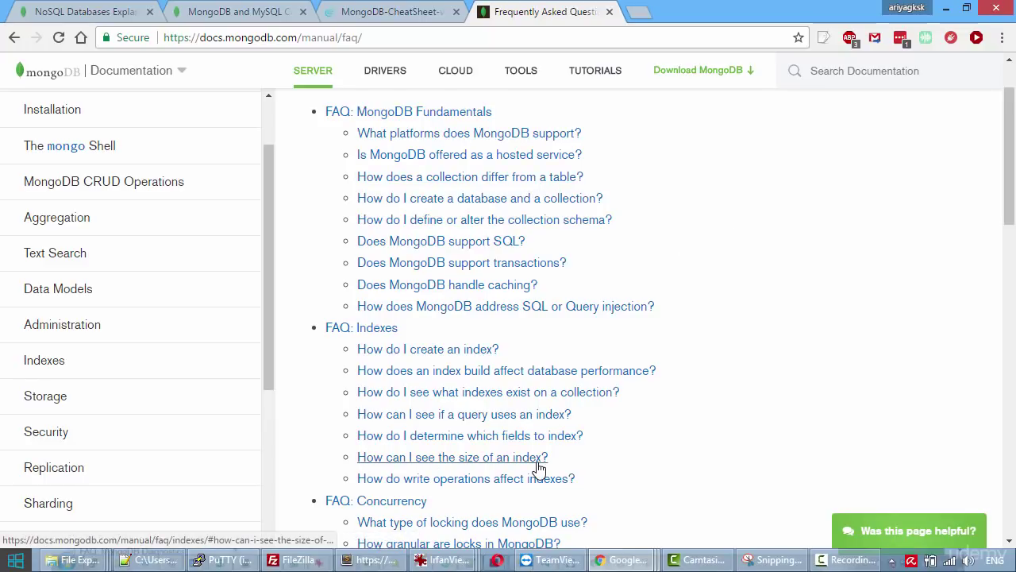
Scroll down the MongoDB FAQ page toward the FAQ: Indexes questions.
scroll(538, 468, down, 4)
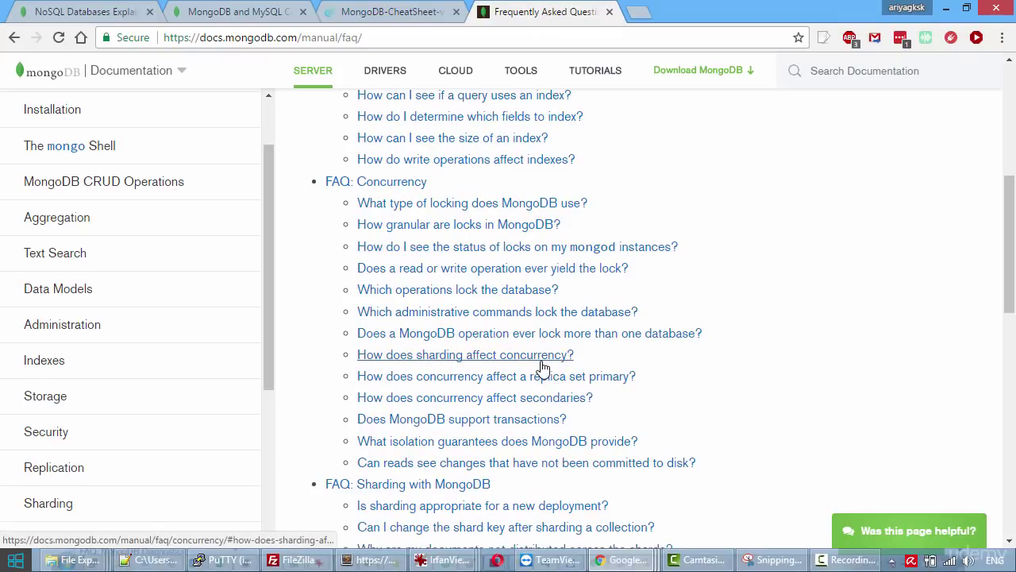
Scroll the FAQ past Concurrency and Sharding to Replication, then start a blank tab.
scroll(543, 367, down, 2)
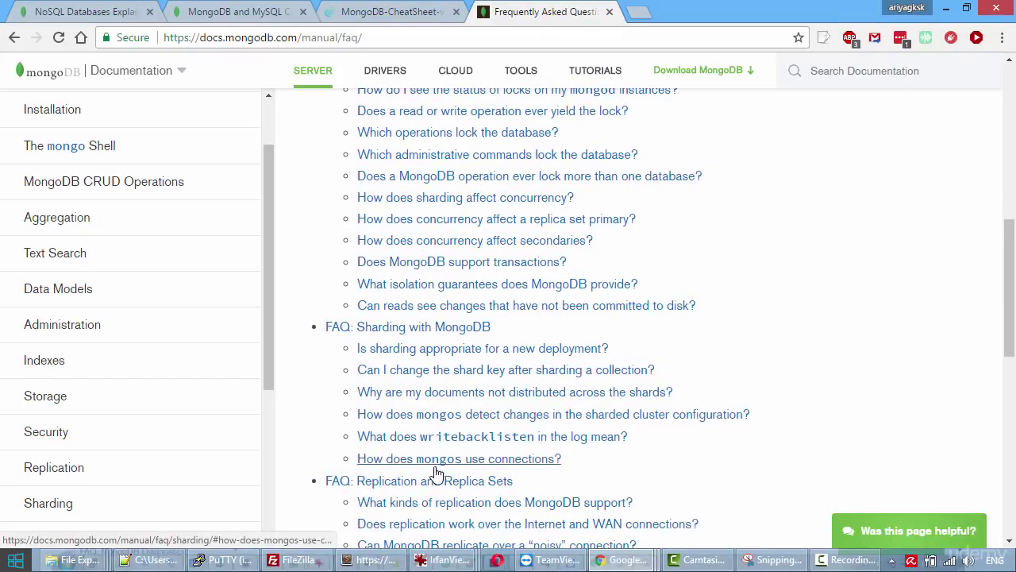
scroll(485, 469, down, 4)
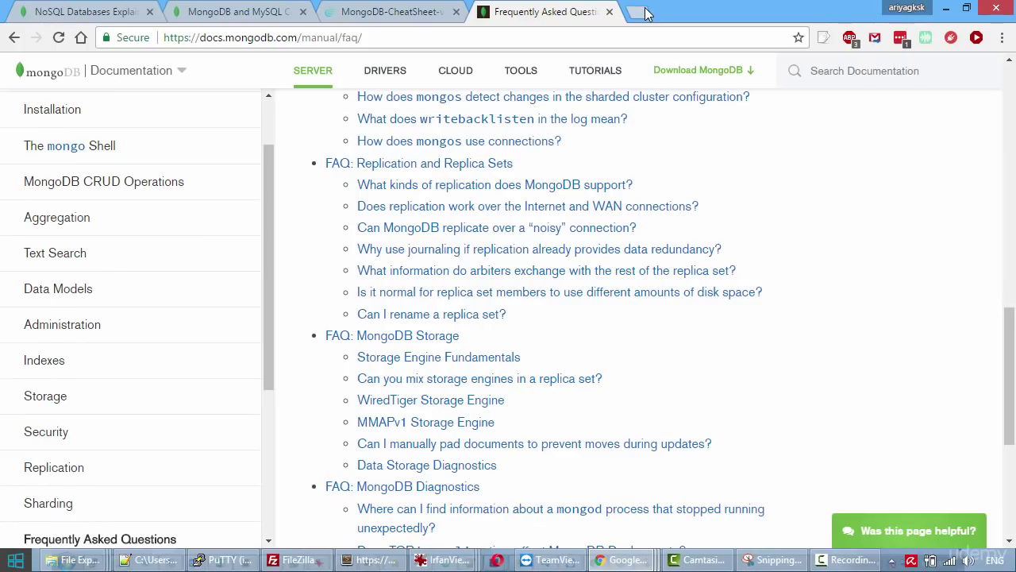
click(646, 12)
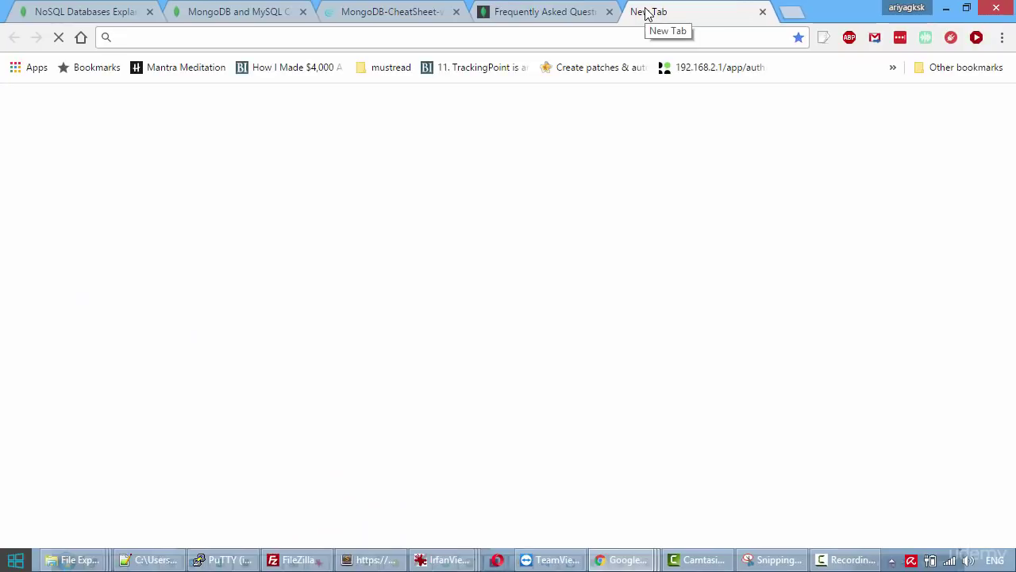
Search Google for 'dzone refcardz mongodb' and open the DZone MongoDB Refcard.
text(dzone m)
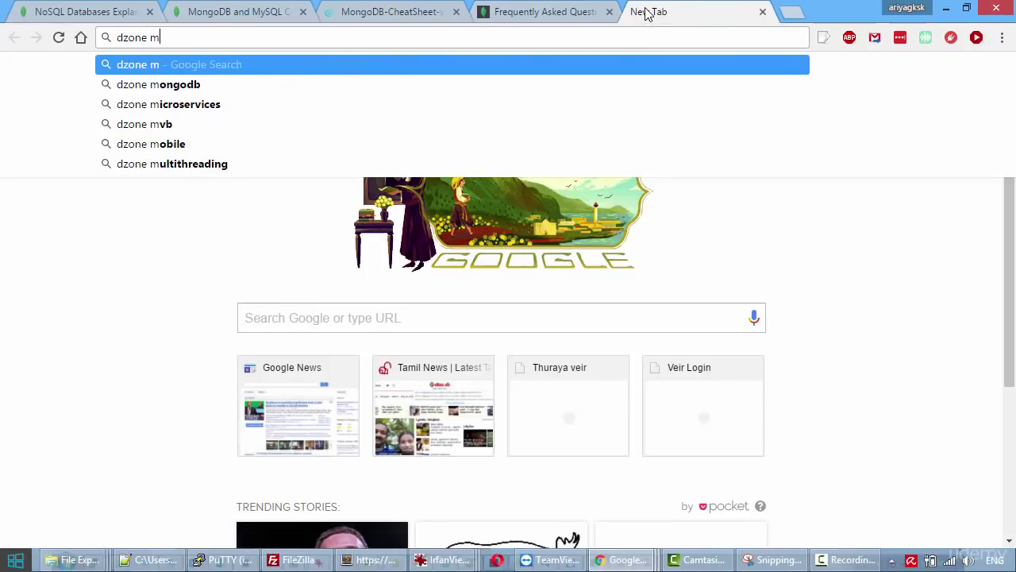
text(ongodb )
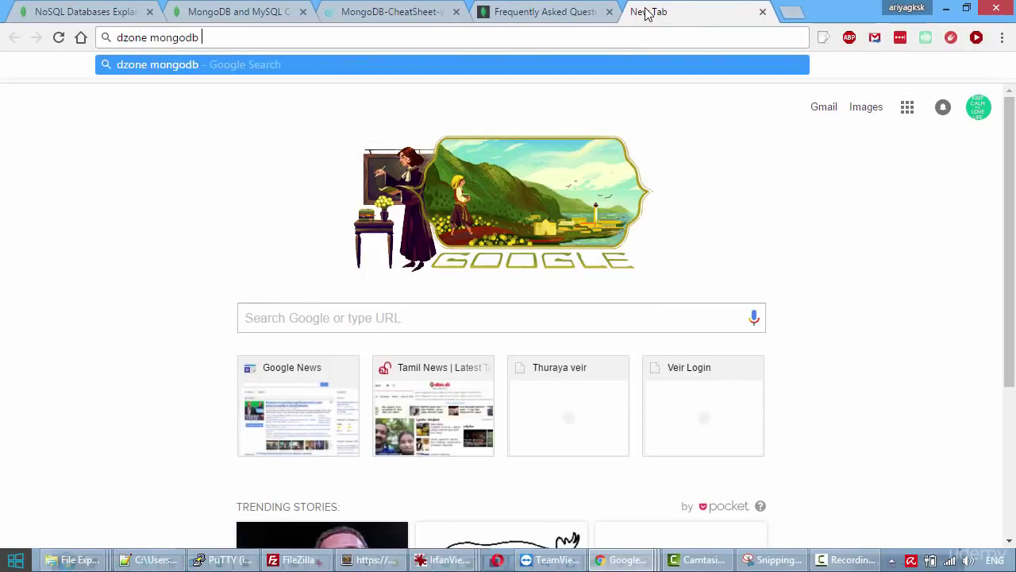
text(refcaed)
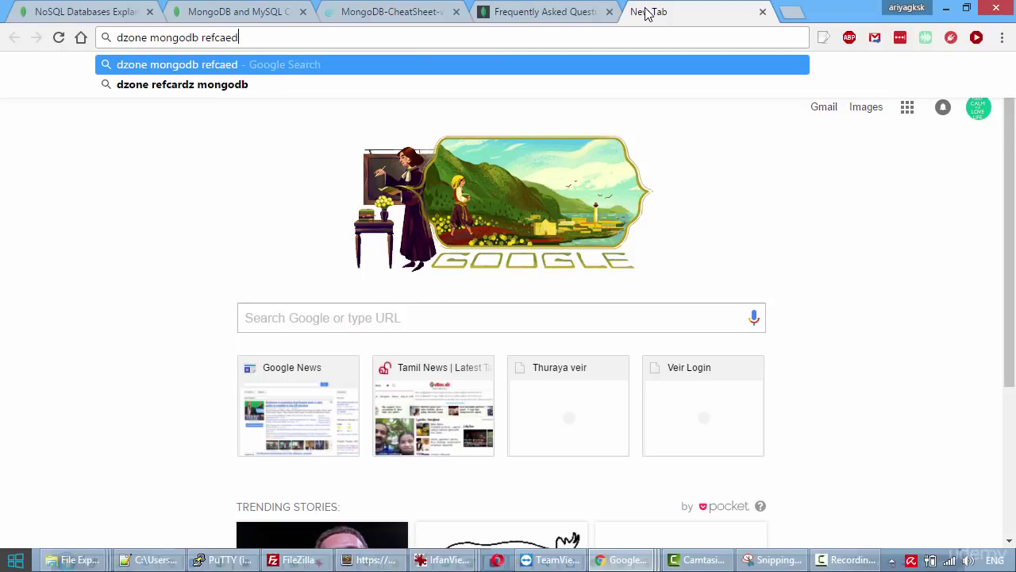
key(Down)
key(Return)
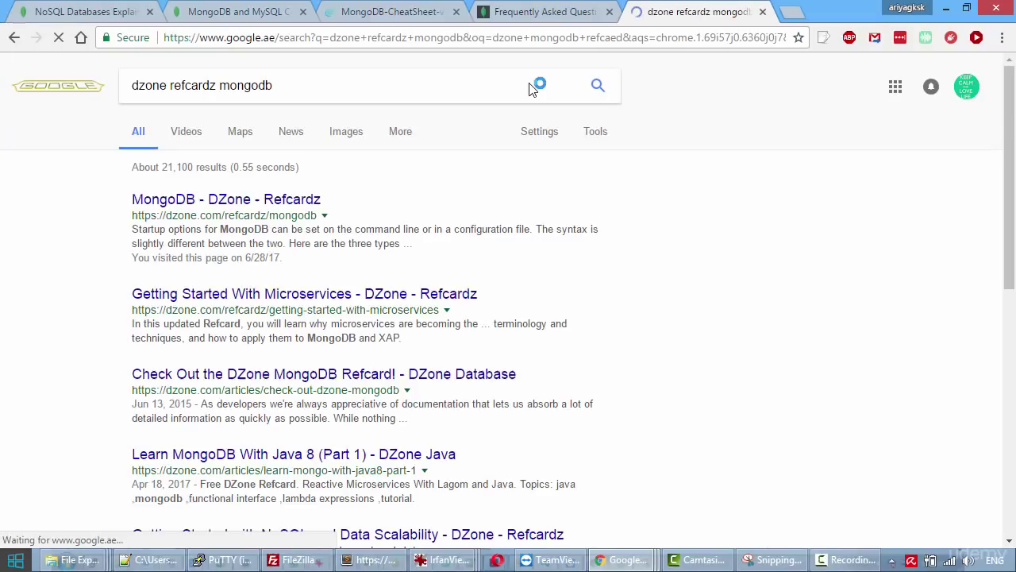
click(197, 205)
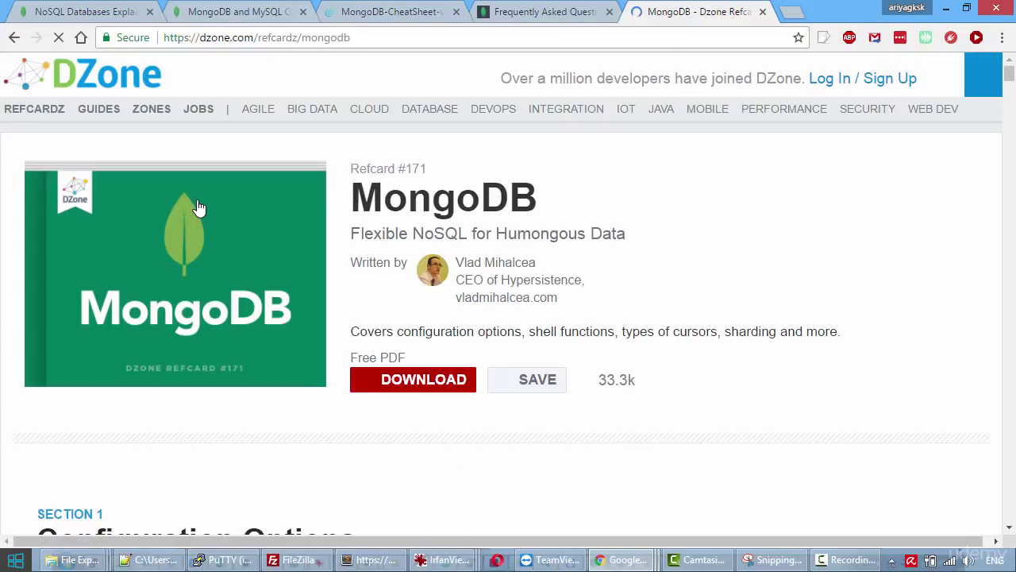
Browse the refcard from configuration options through query operators to the restrictions.
scroll(243, 295, down, 9)
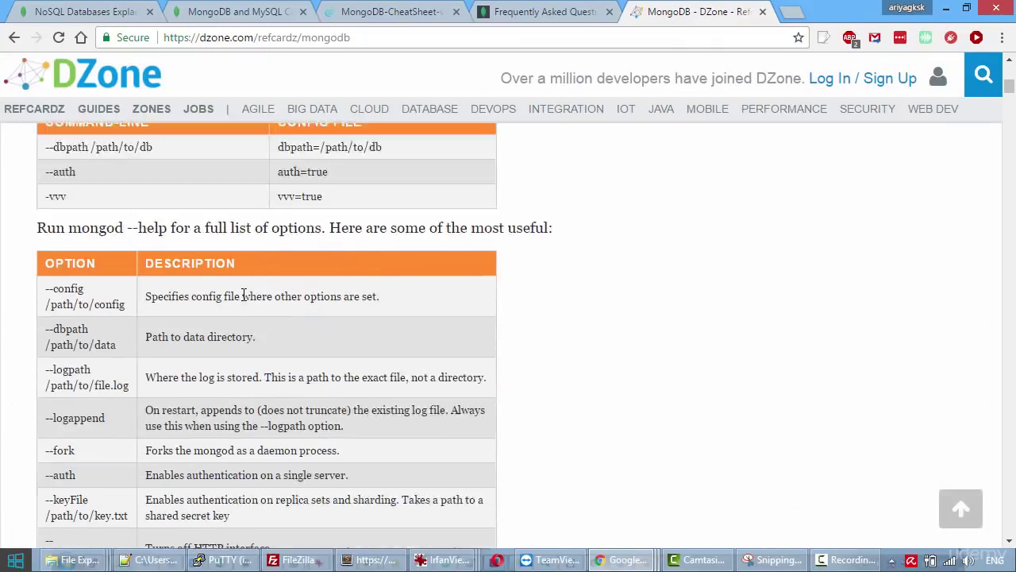
scroll(244, 295, up, 6)
scroll(254, 292, up, 1)
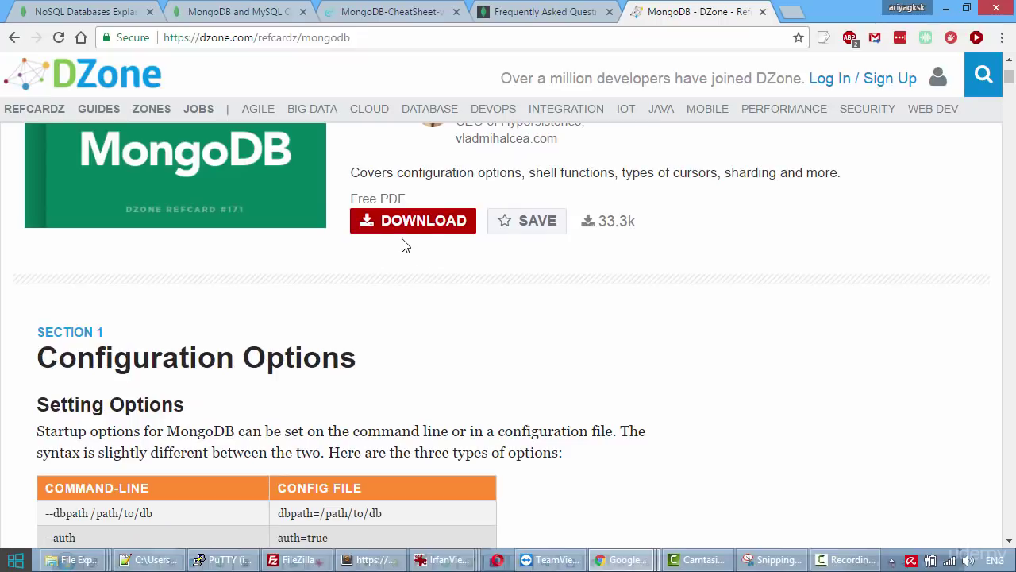
scroll(403, 240, down, 15)
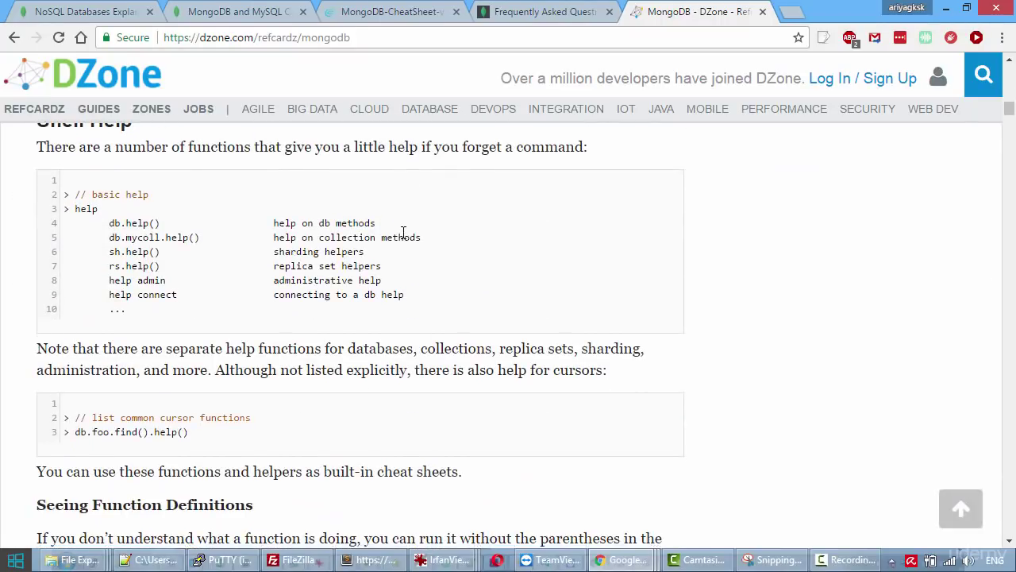
scroll(403, 237, down, 15)
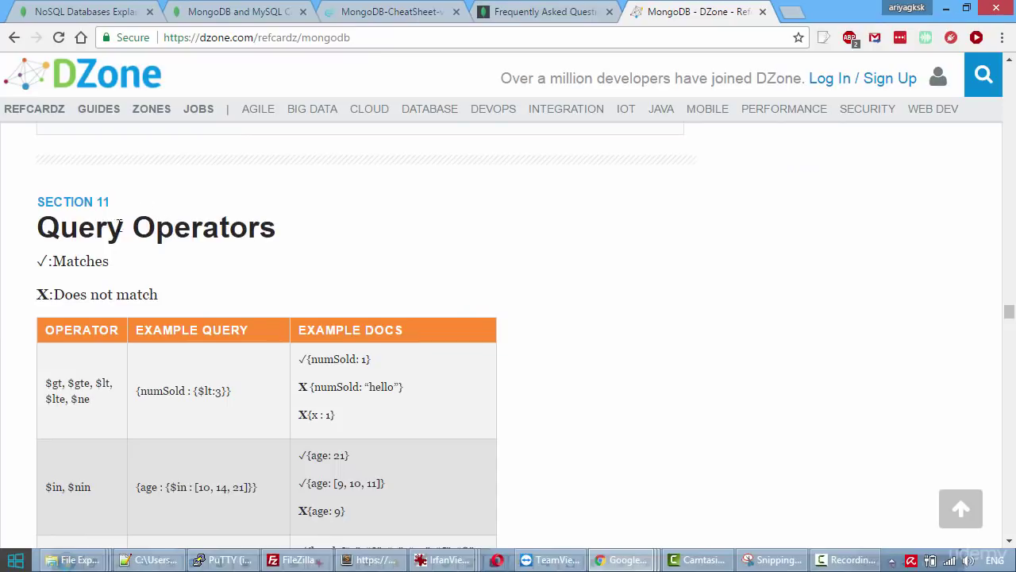
scroll(239, 252, down, 3)
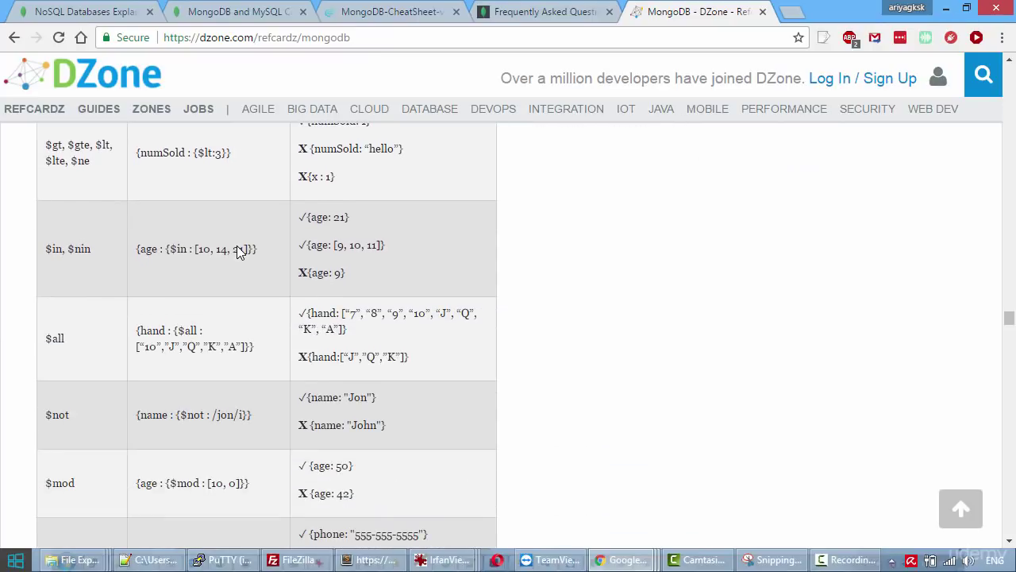
scroll(238, 250, down, 15)
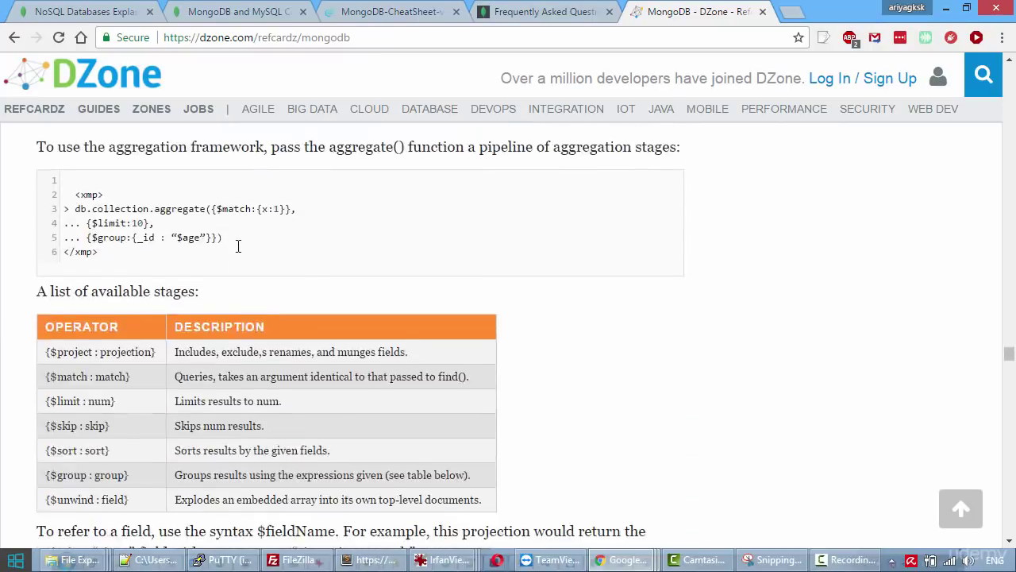
scroll(241, 252, down, 5)
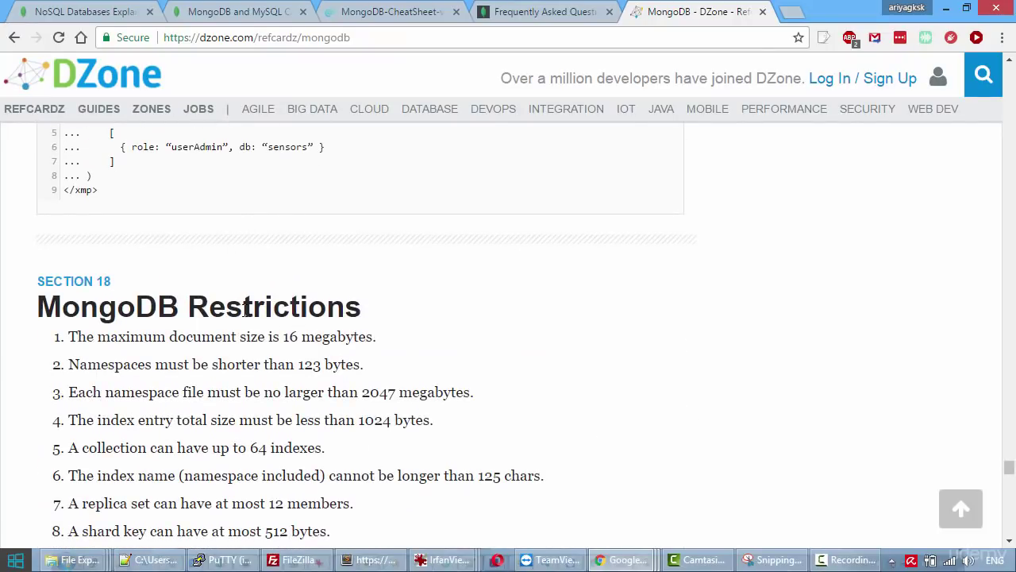
scroll(256, 343, down, 4)
scroll(254, 352, up, 20)
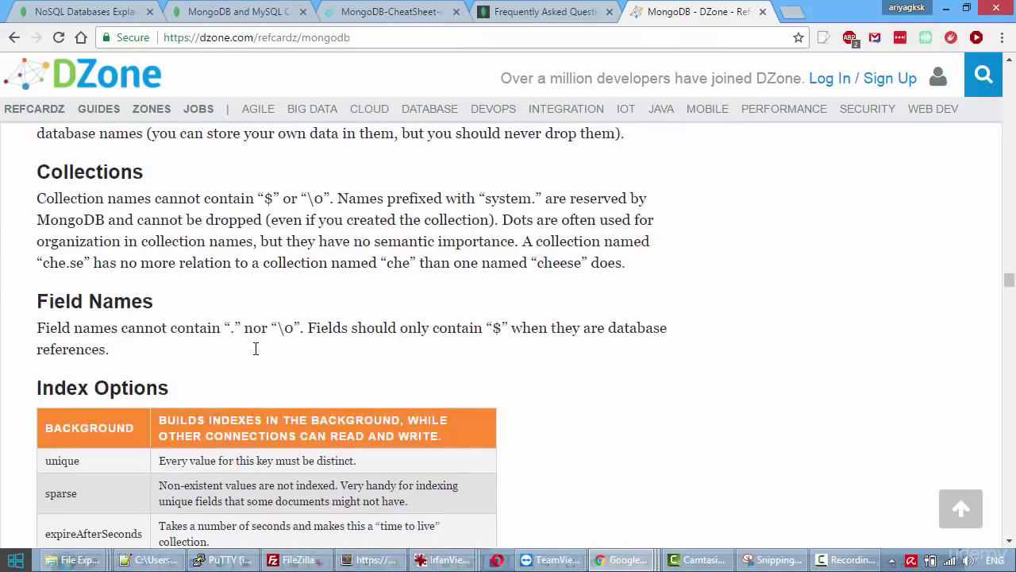
scroll(254, 351, up, 10)
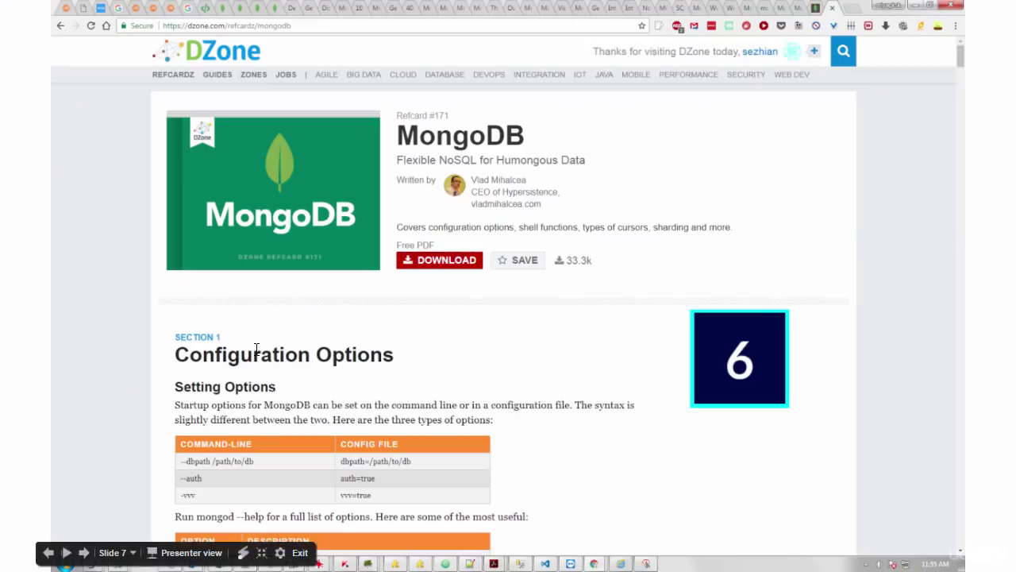
key(Right)
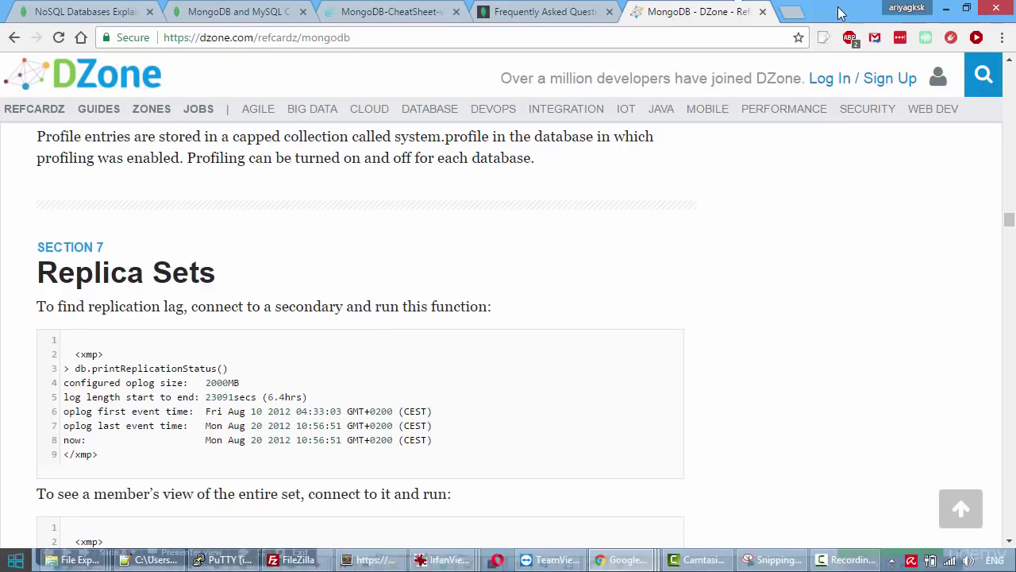
Search 'mongodb quick reference' in a new tab and open the mongo Shell Quick Reference.
key(ctrl+t)
text(mong)
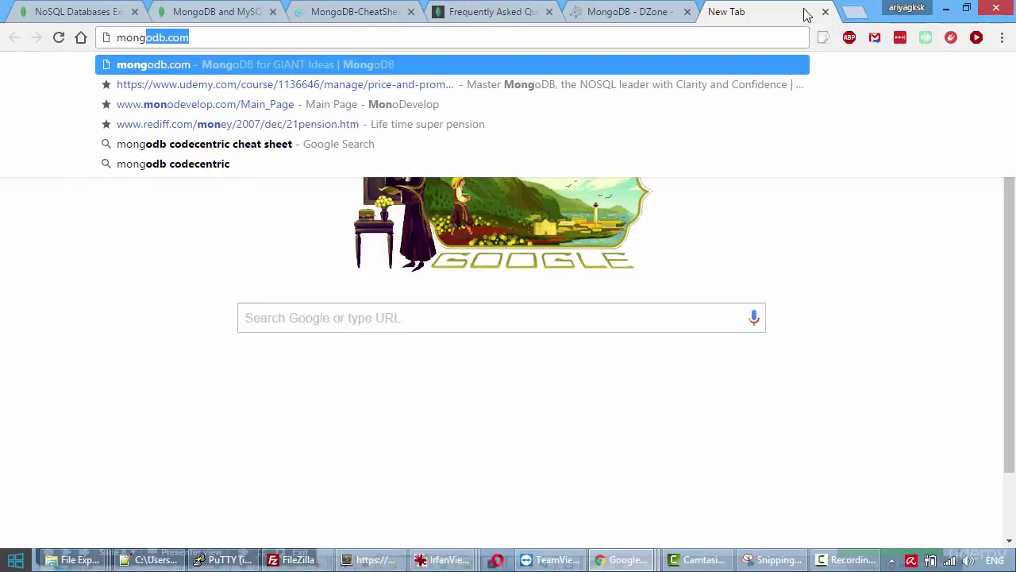
text(odb quick reference)
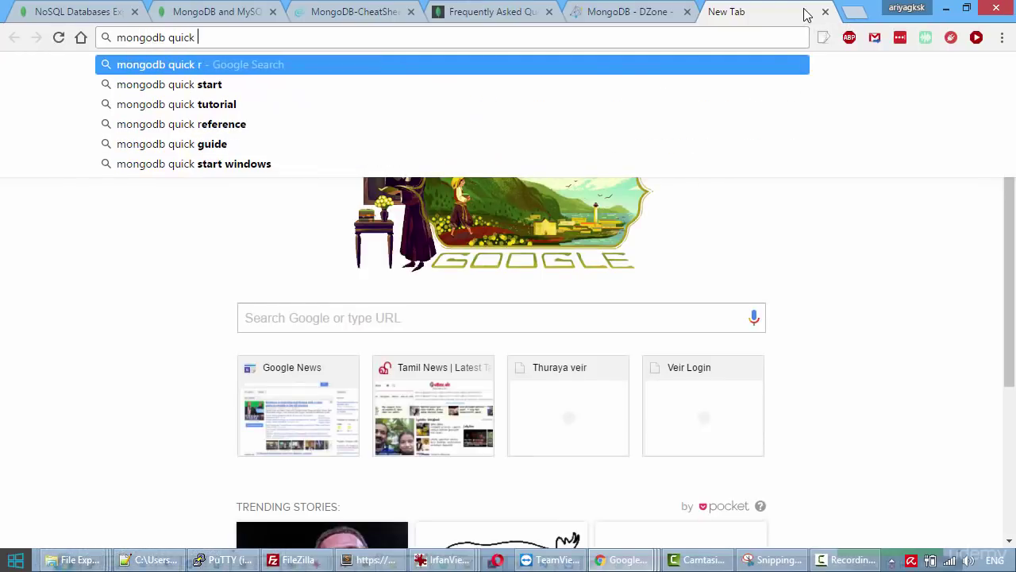
key(Return)
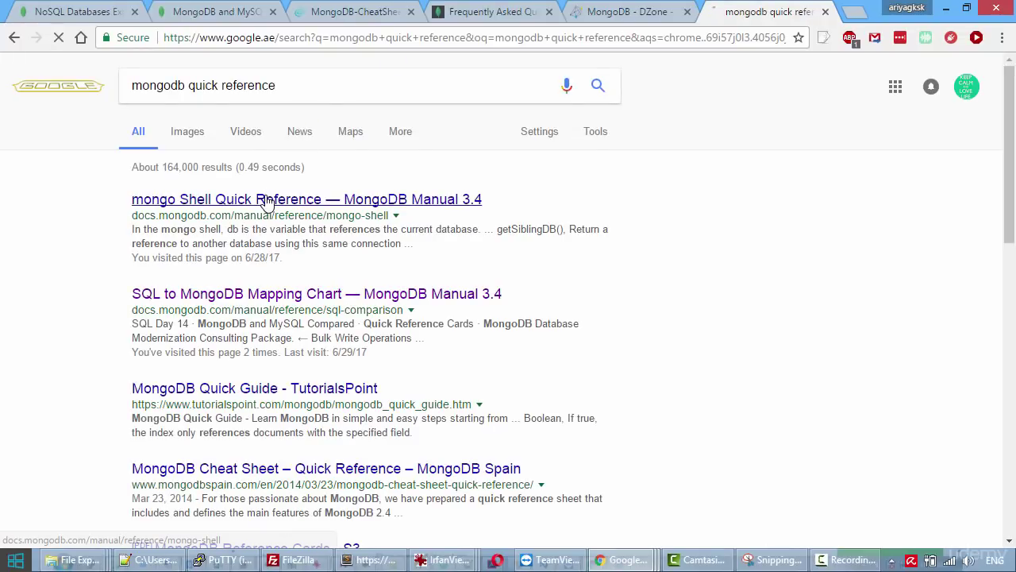
click(266, 201)
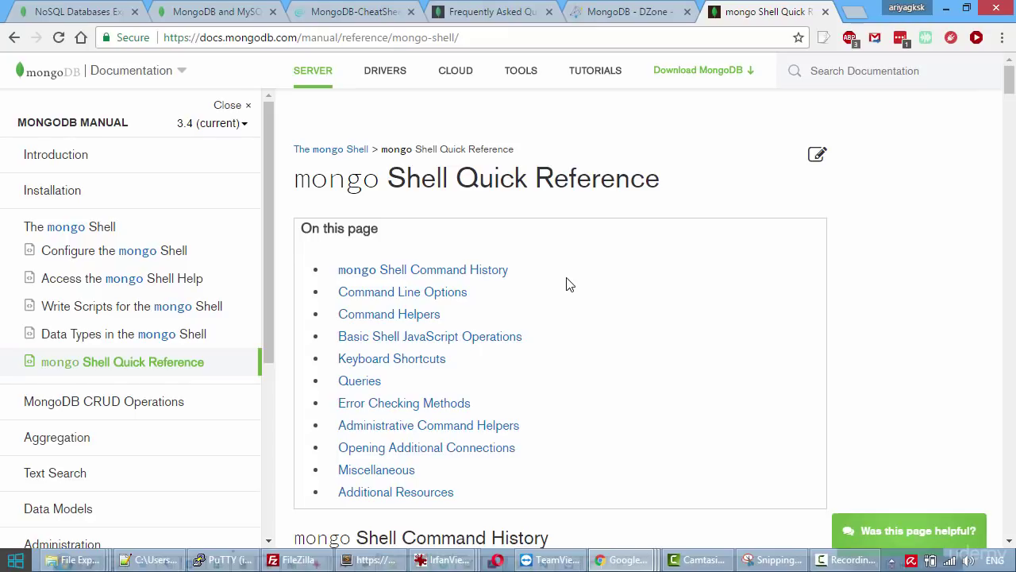
Jump to the Queries section and review the find, sort, limit, skip and count operations.
click(392, 338)
scroll(427, 450, down, 5)
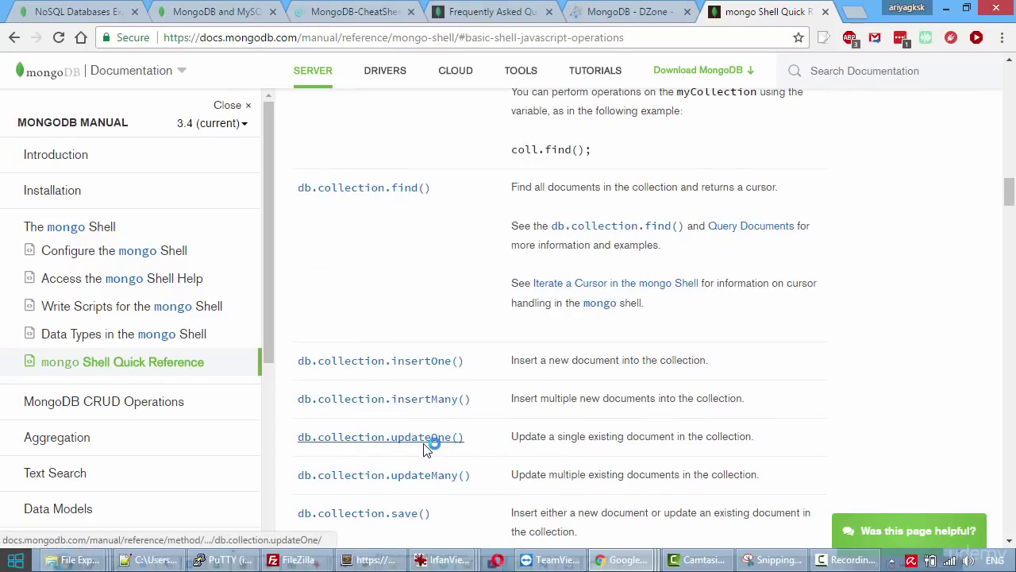
key(Home)
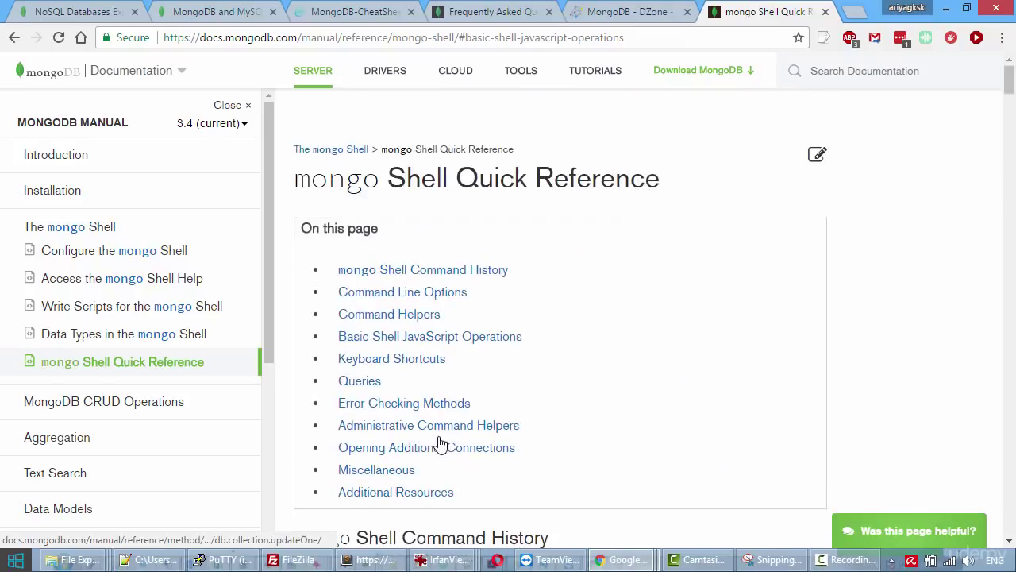
click(363, 381)
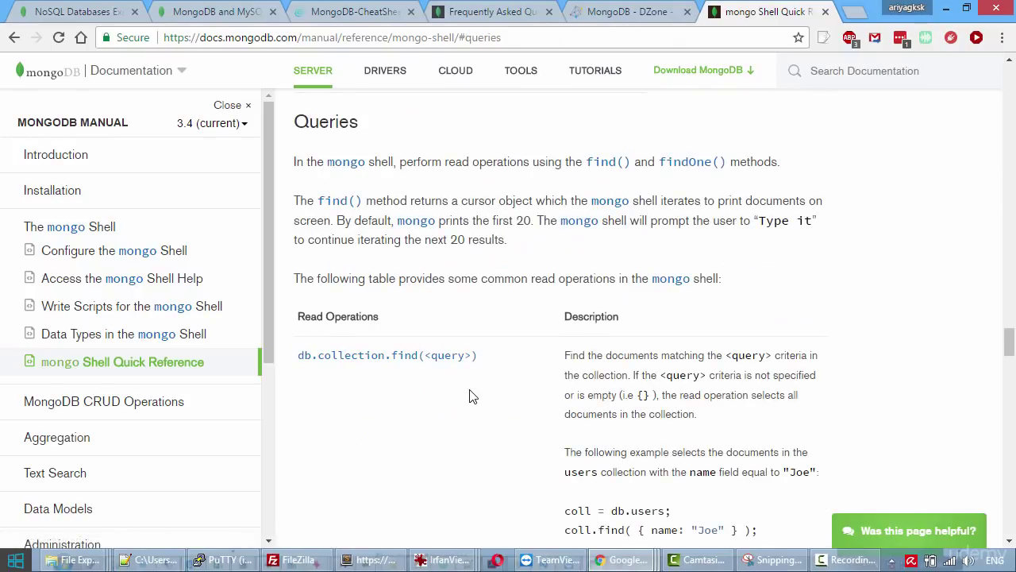
scroll(470, 397, down, 5)
scroll(469, 397, down, 9)
scroll(469, 397, up, 4)
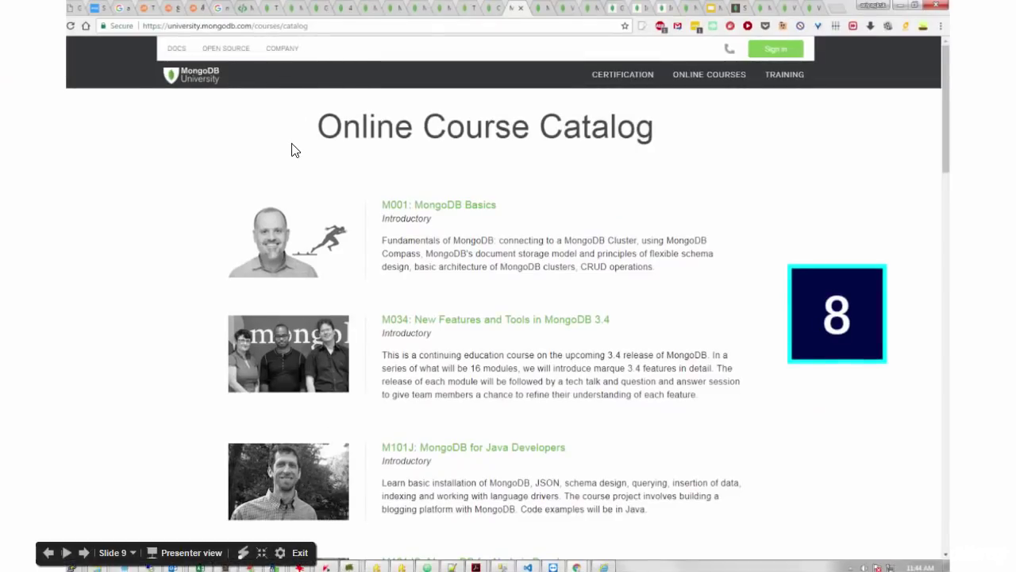
key(alt+Tab)
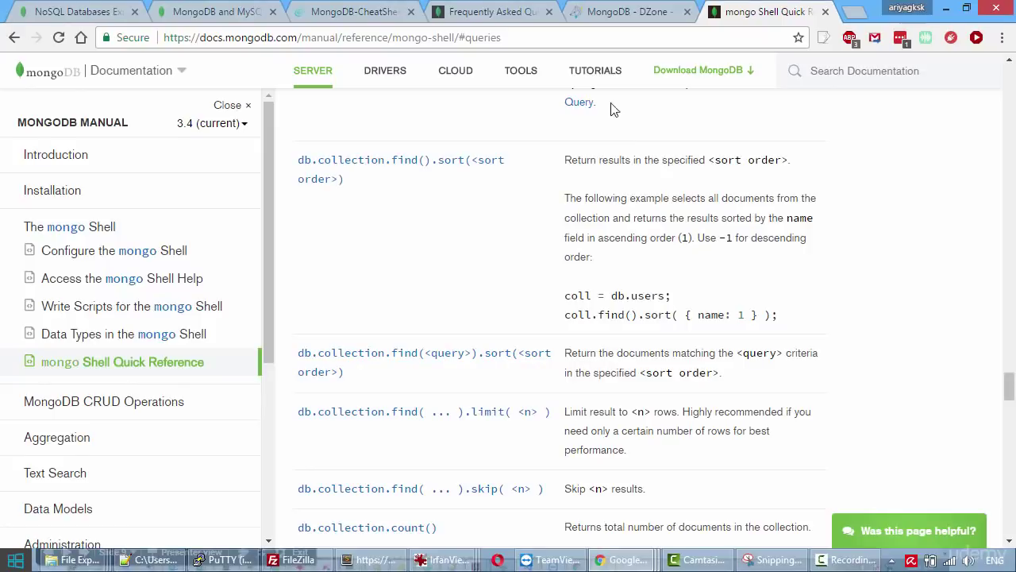
Search 'mongodb university online course catalog' in a new tab and open the catalog.
click(848, 19)
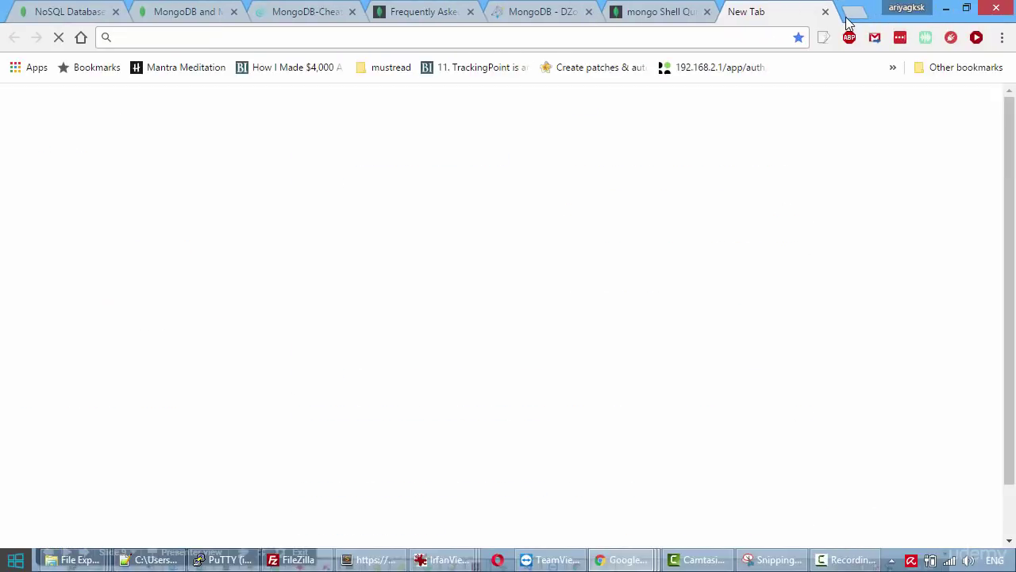
text(mongodb uni)
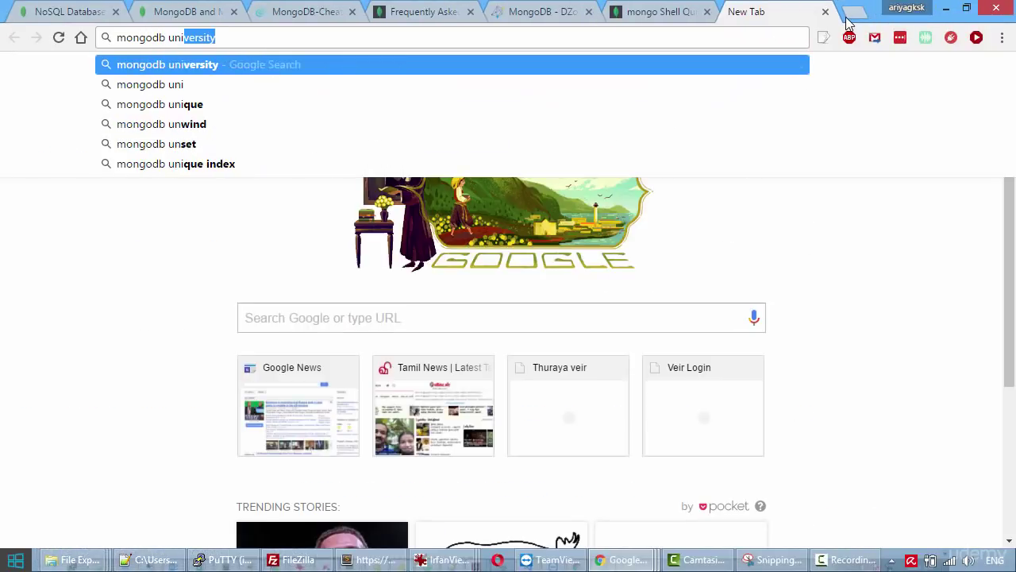
text(versity on)
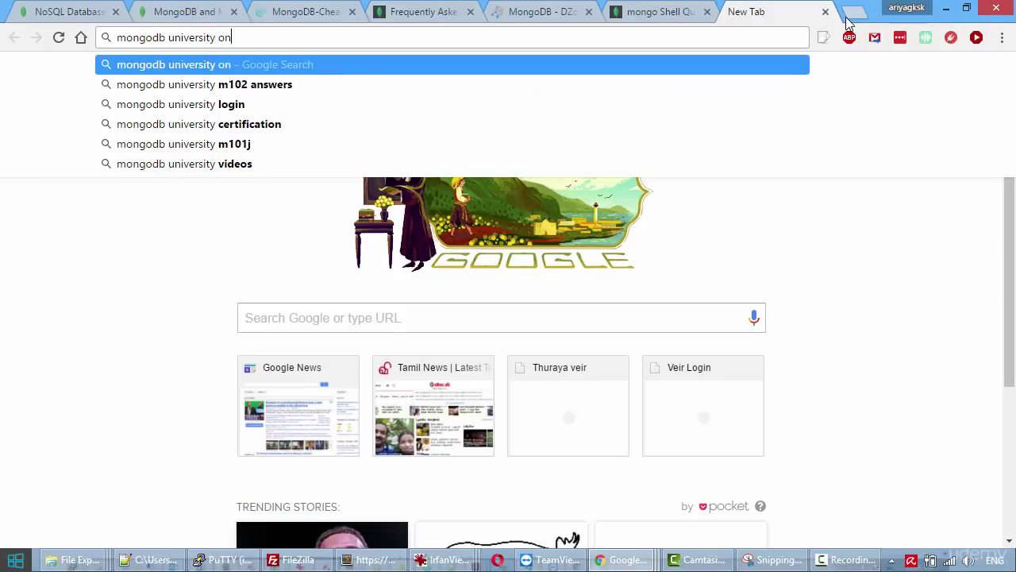
text(line course c)
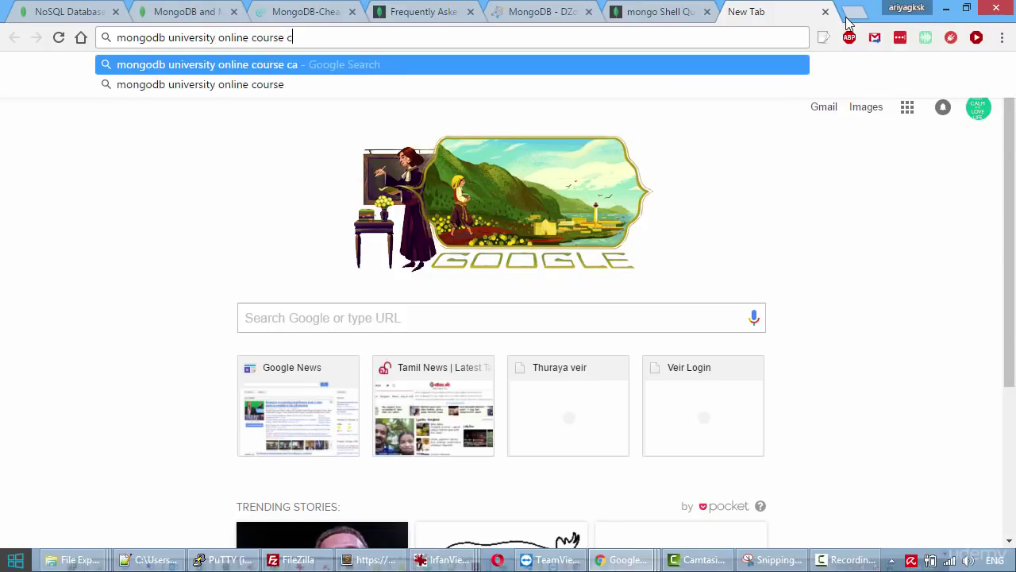
text(atalog)
key(Return)
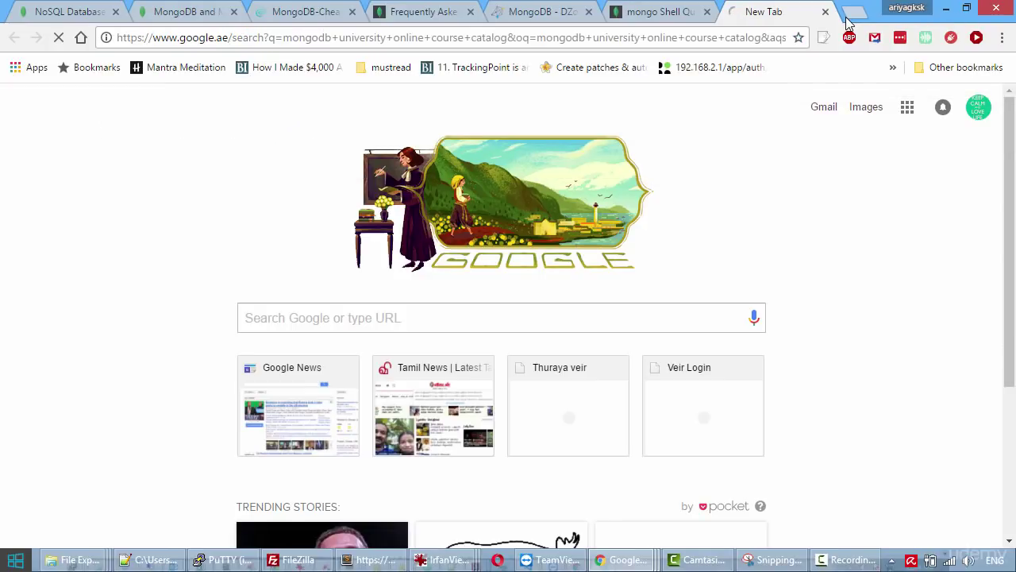
click(179, 425)
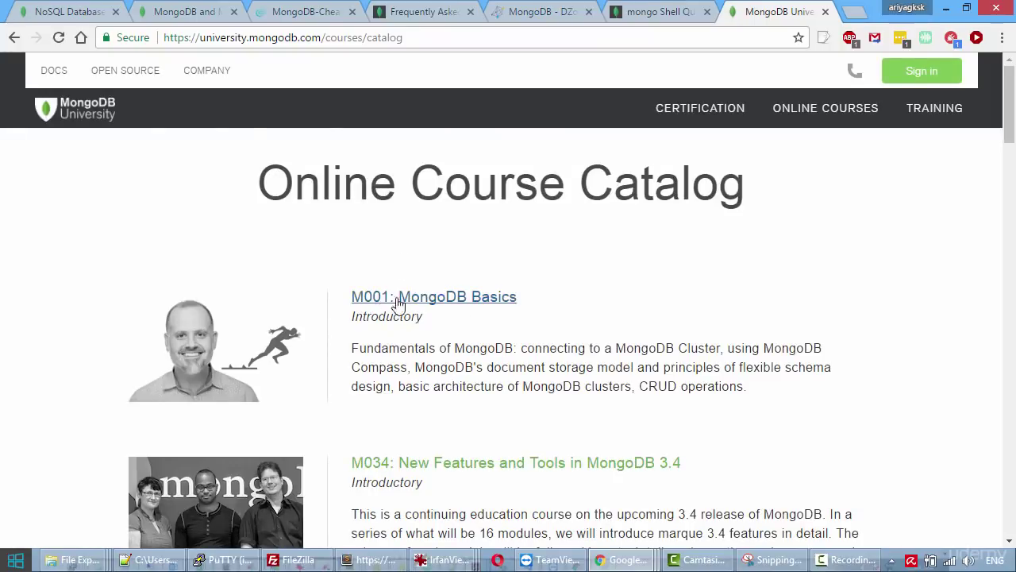
Look over the courses from M001: MongoDB Basics to M122 Cluster Management.
scroll(467, 316, down, 2)
scroll(466, 314, down, 5)
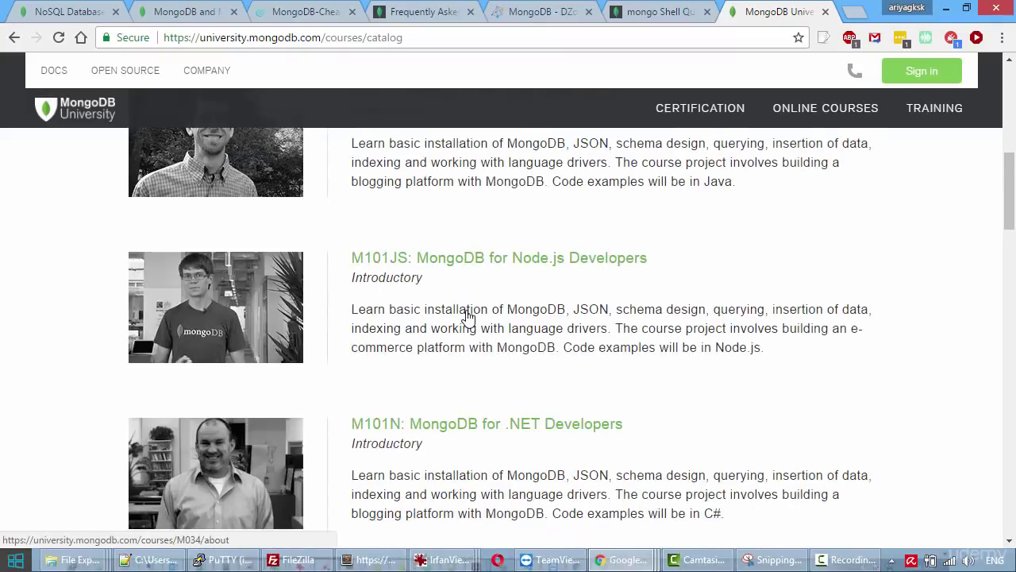
scroll(468, 310, up, 4)
scroll(467, 313, down, 5)
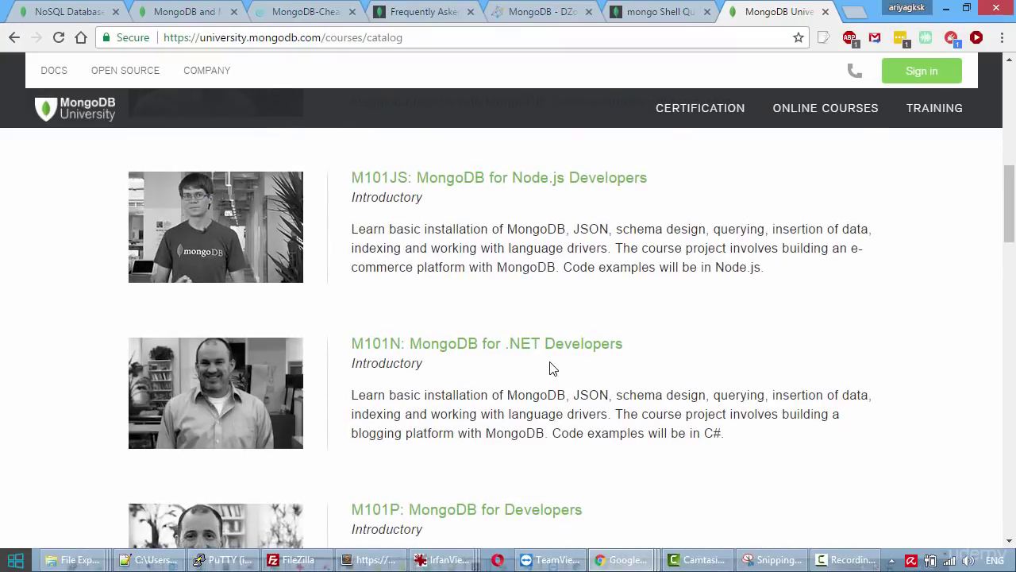
scroll(549, 368, down, 7)
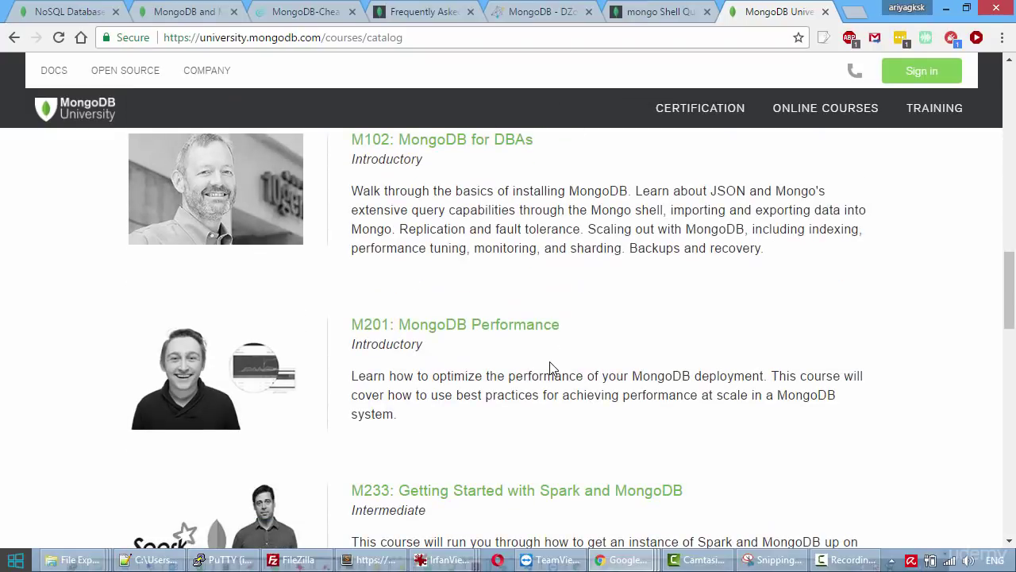
scroll(552, 368, down, 3)
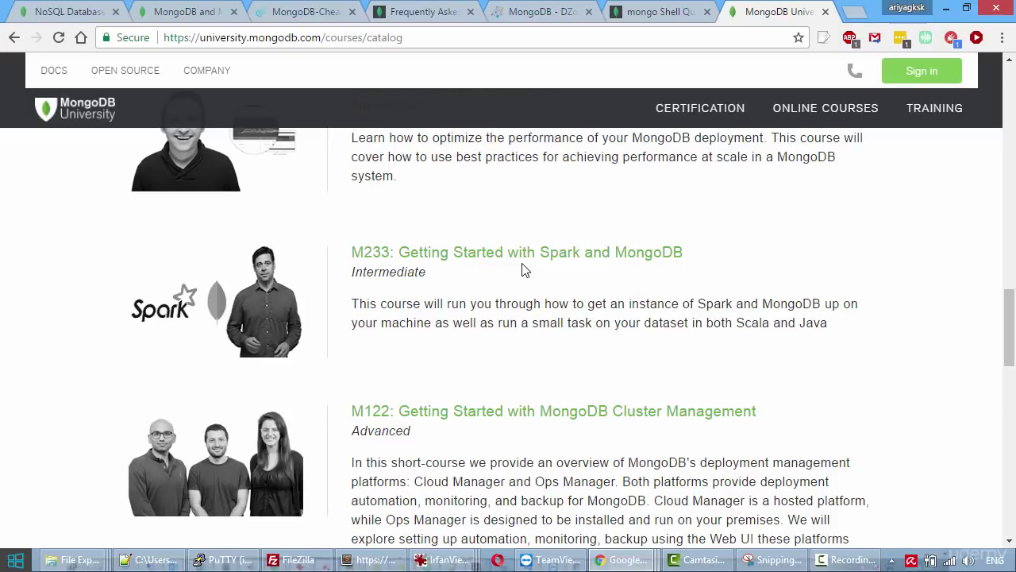
scroll(522, 270, down, 5)
scroll(522, 270, up, 15)
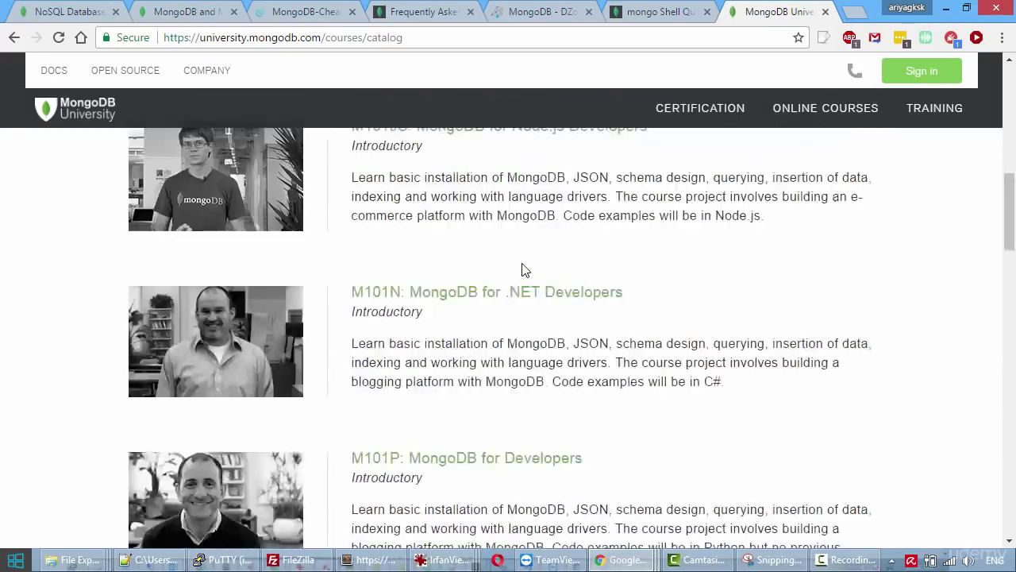
scroll(522, 270, up, 10)
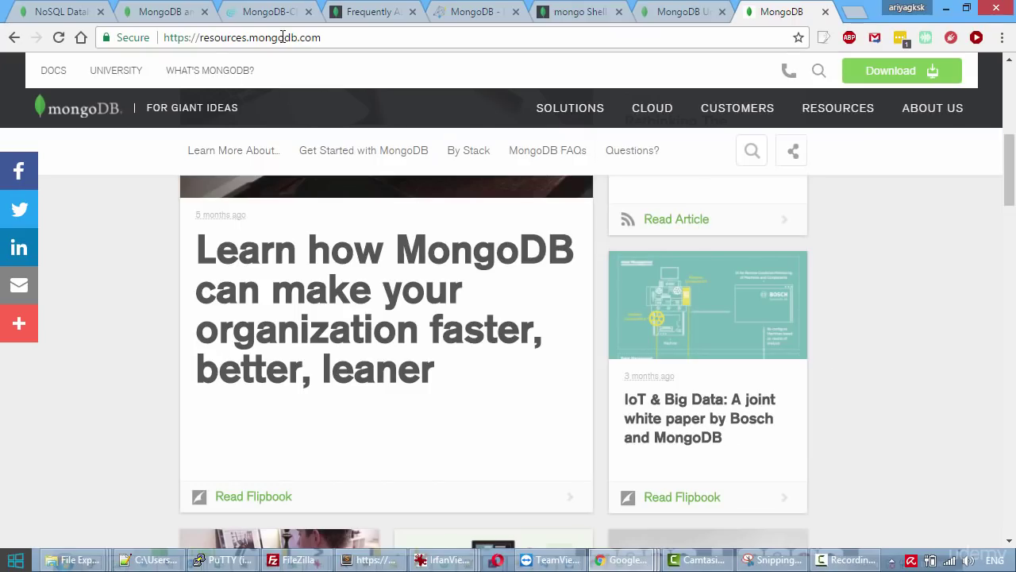
Open the Get Started with MongoDB starter page and browse its video and article cards.
click(332, 185)
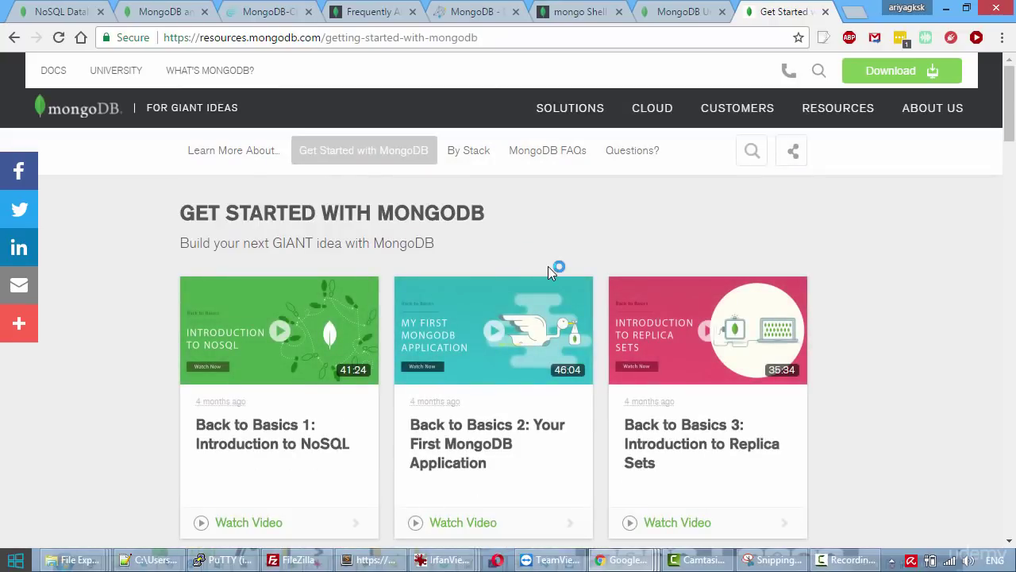
scroll(999, 376, down, 10)
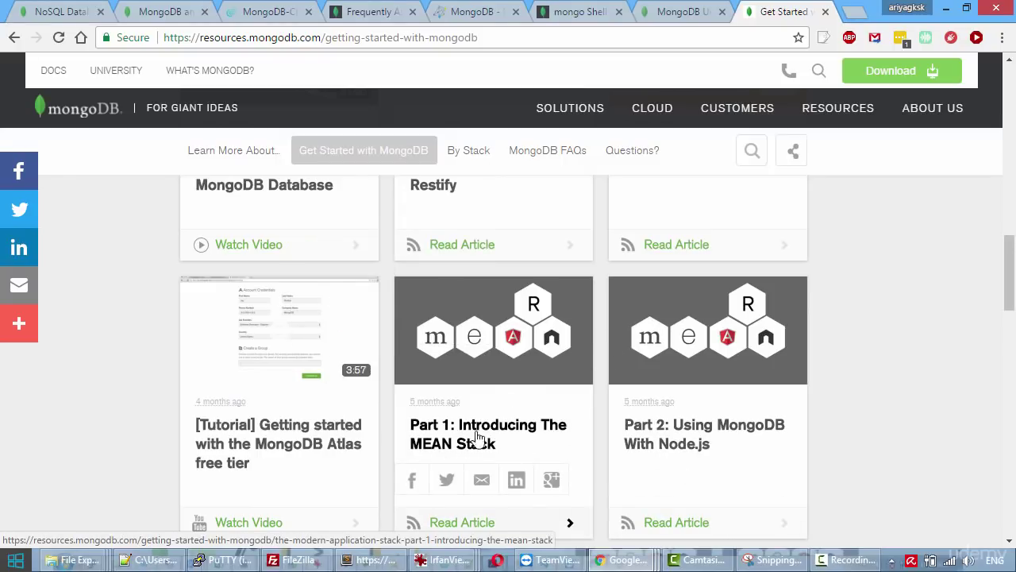
scroll(854, 468, down, 2)
scroll(852, 467, down, 4)
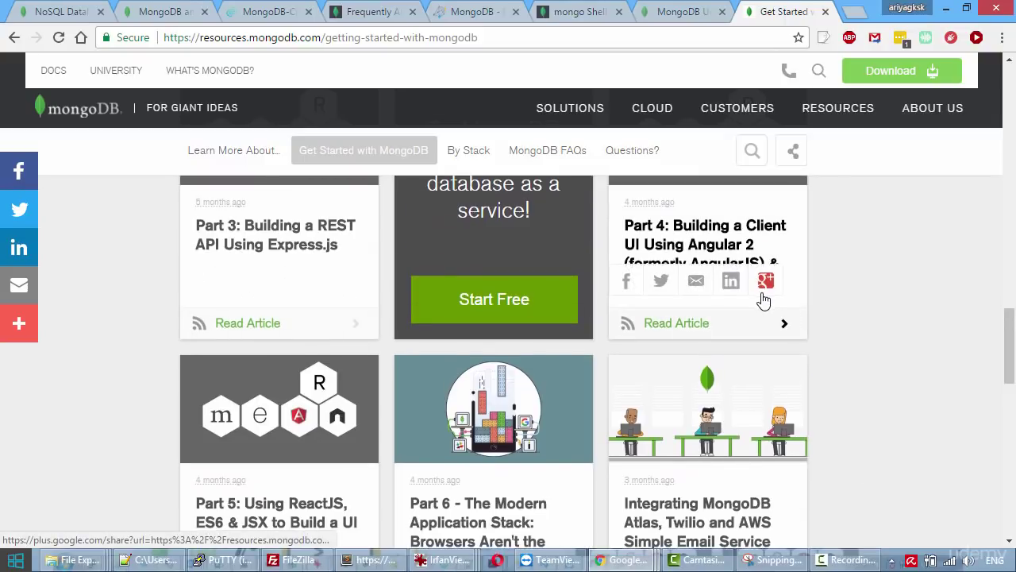
scroll(764, 299, down, 4)
scroll(520, 274, up, 10)
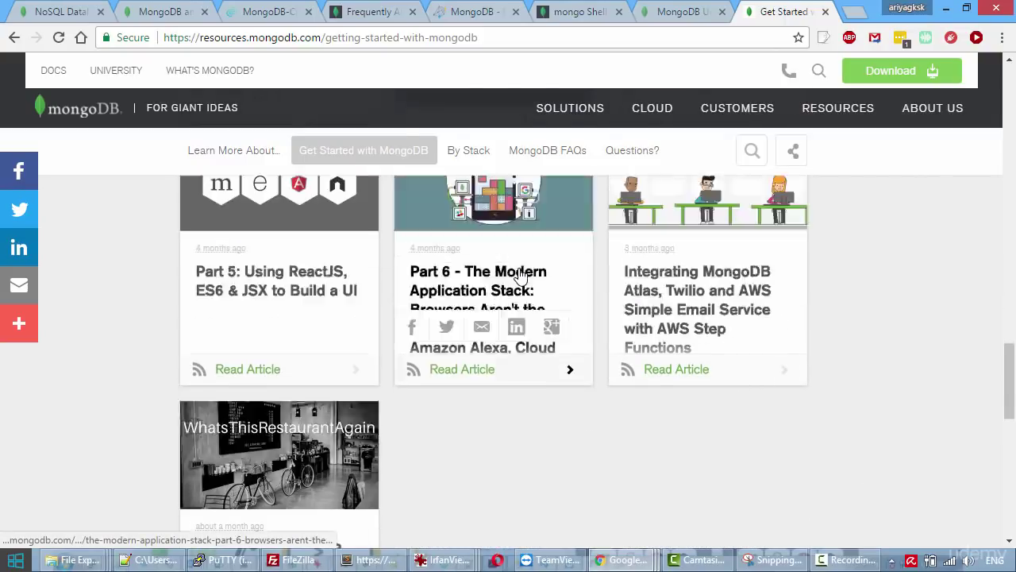
scroll(520, 274, up, 2)
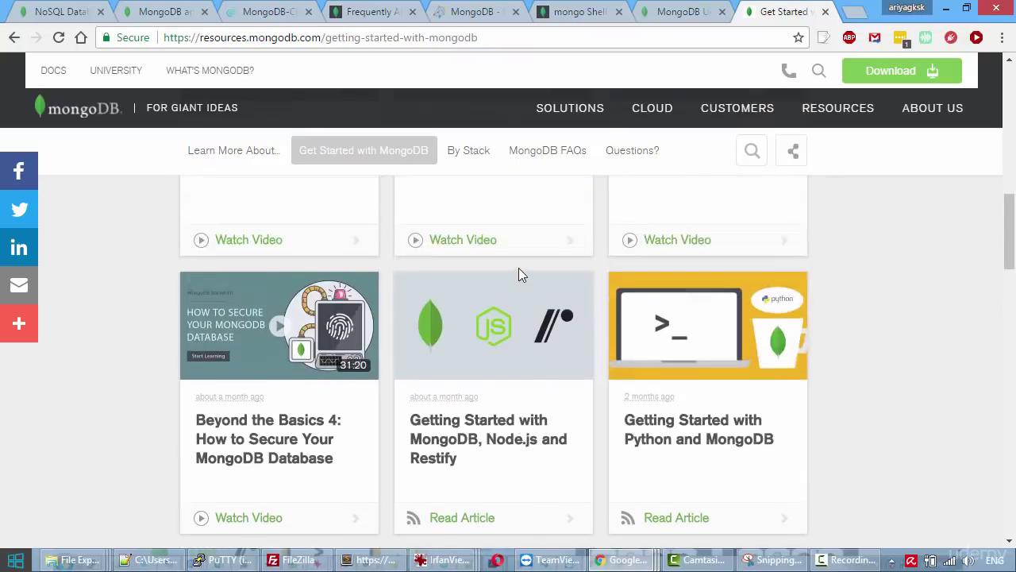
scroll(520, 274, down, 1)
scroll(521, 274, up, 6)
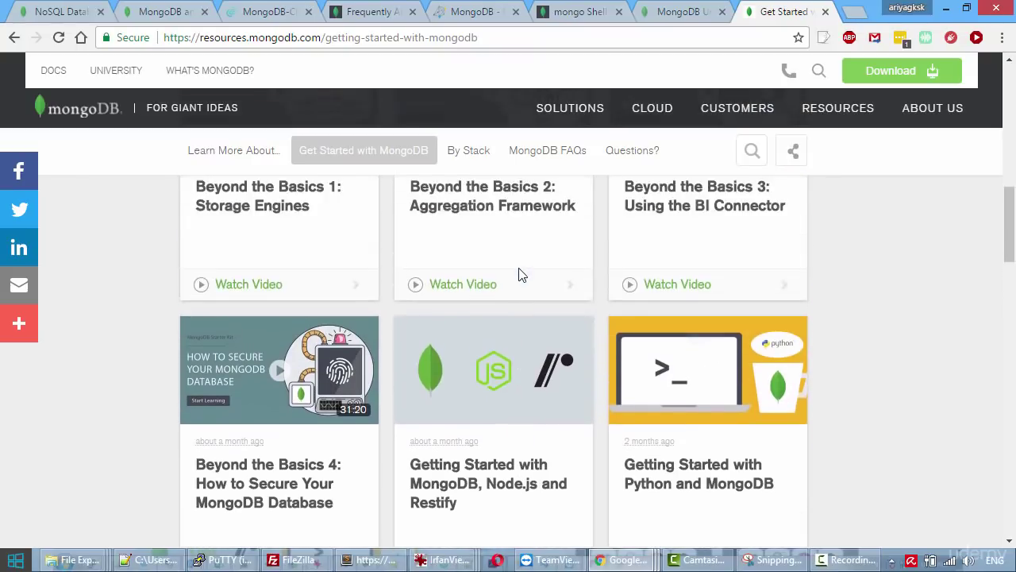
scroll(520, 274, down, 4)
scroll(522, 274, up, 2)
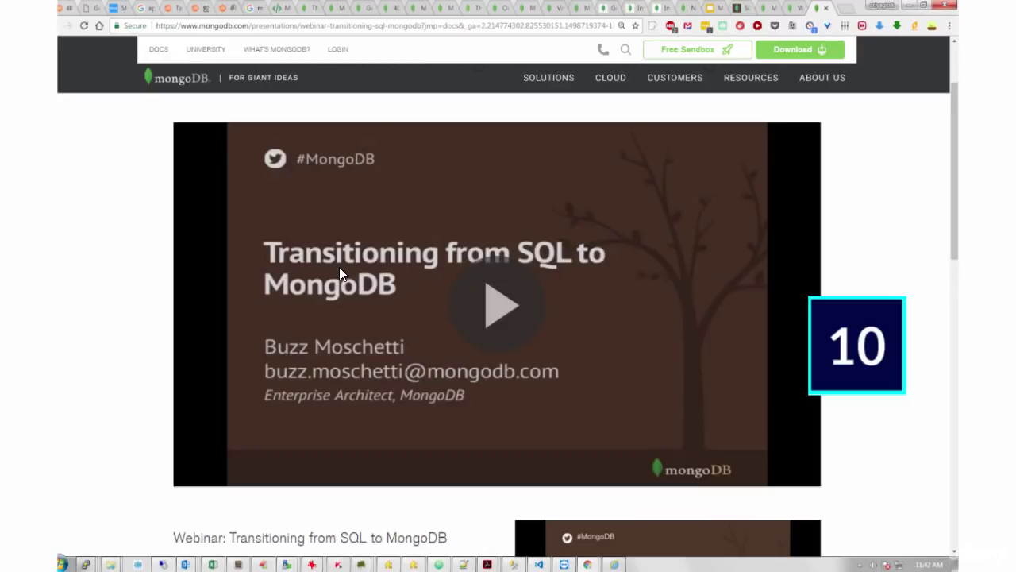
Search 'transitioning from SQL to MongoDB', open the mongodb.com webinar and dismiss its registration form.
mouse_move(427, 295)
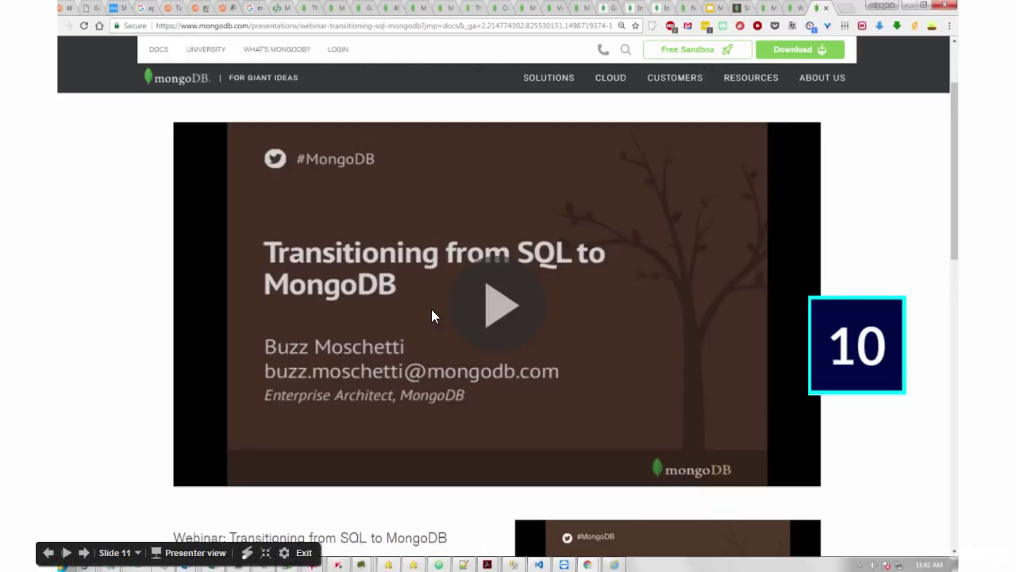
key(alt+Tab)
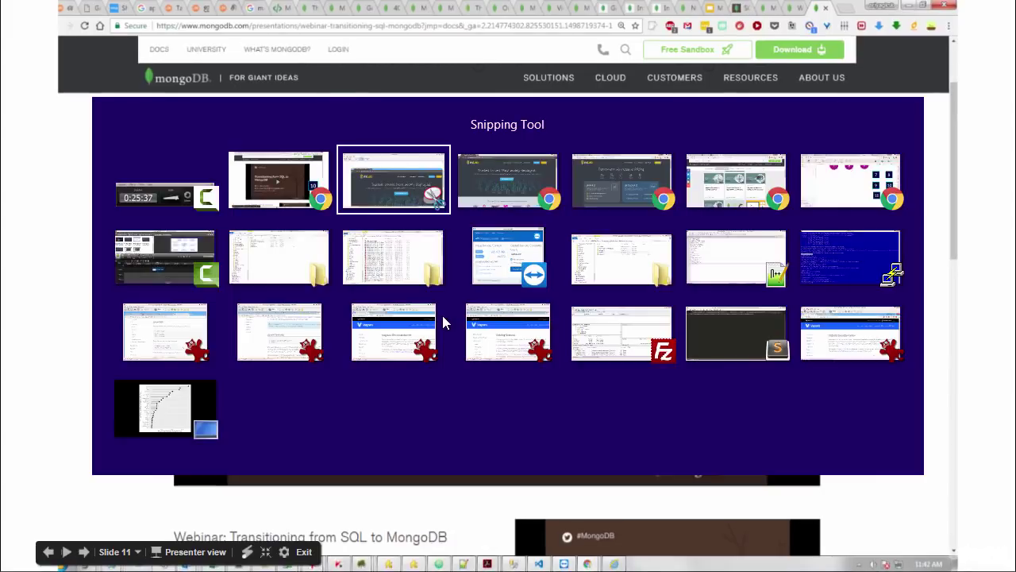
key(alt+Tab)
key(alt+Tab)
key(alt+Tab)
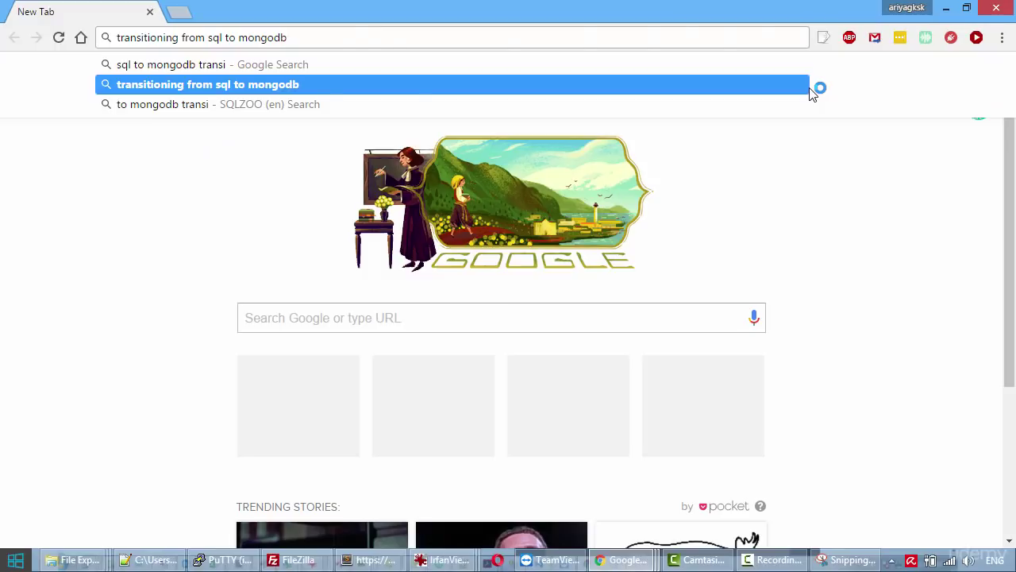
key(Return)
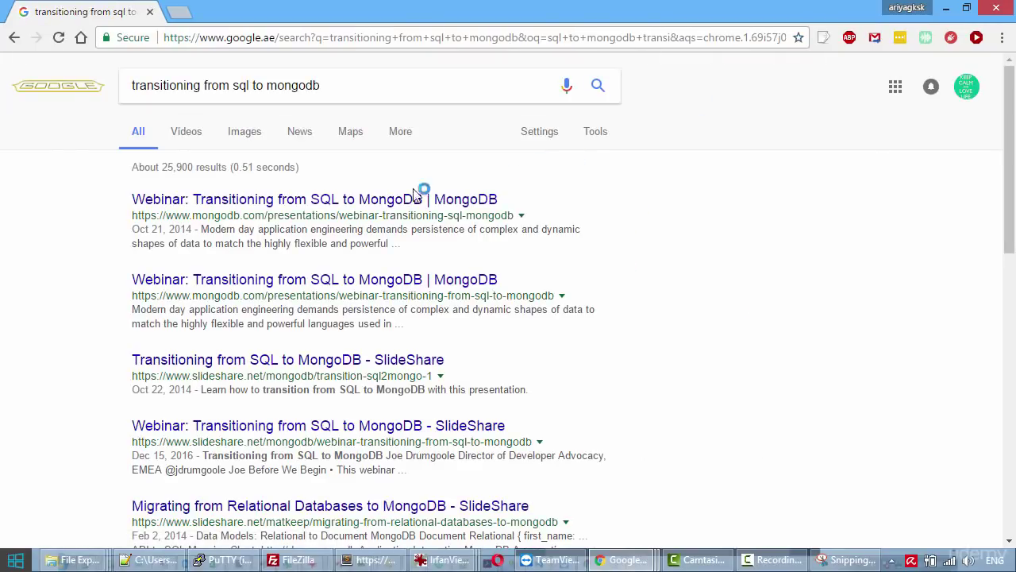
click(373, 205)
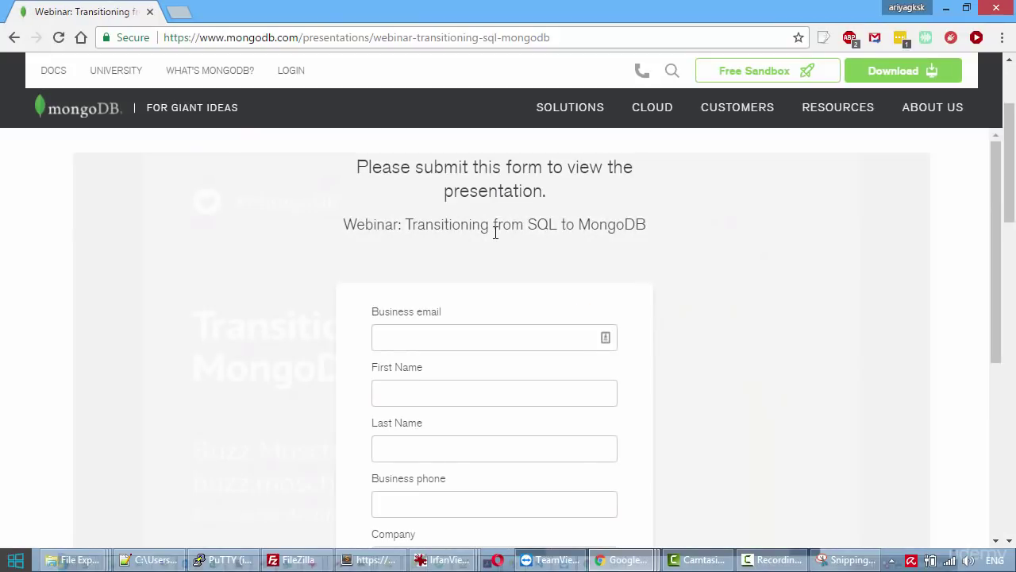
click(448, 346)
click(917, 262)
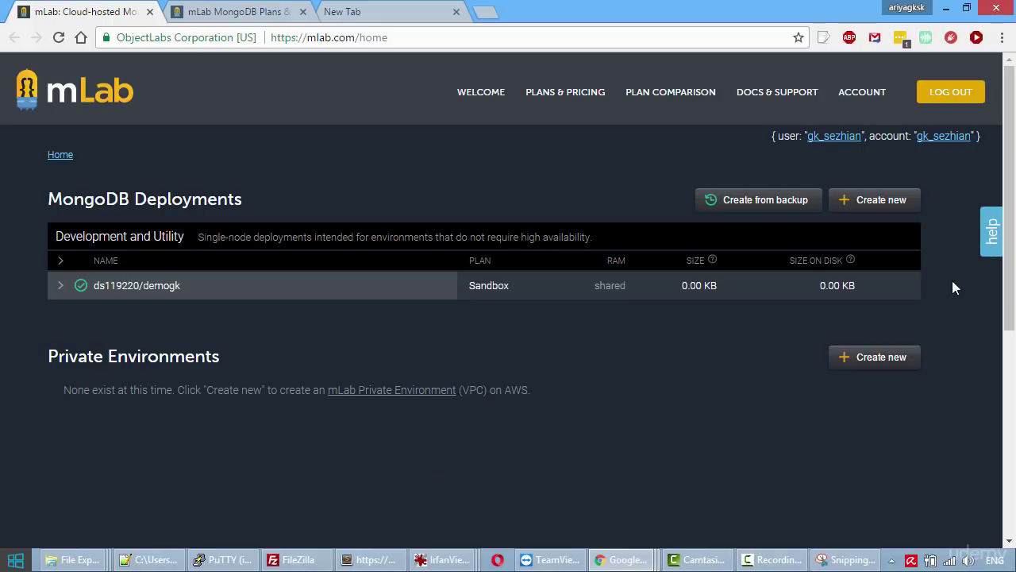
Start a new deployment on Amazon's free Sandbox plan in the US East (Virginia) region.
click(895, 204)
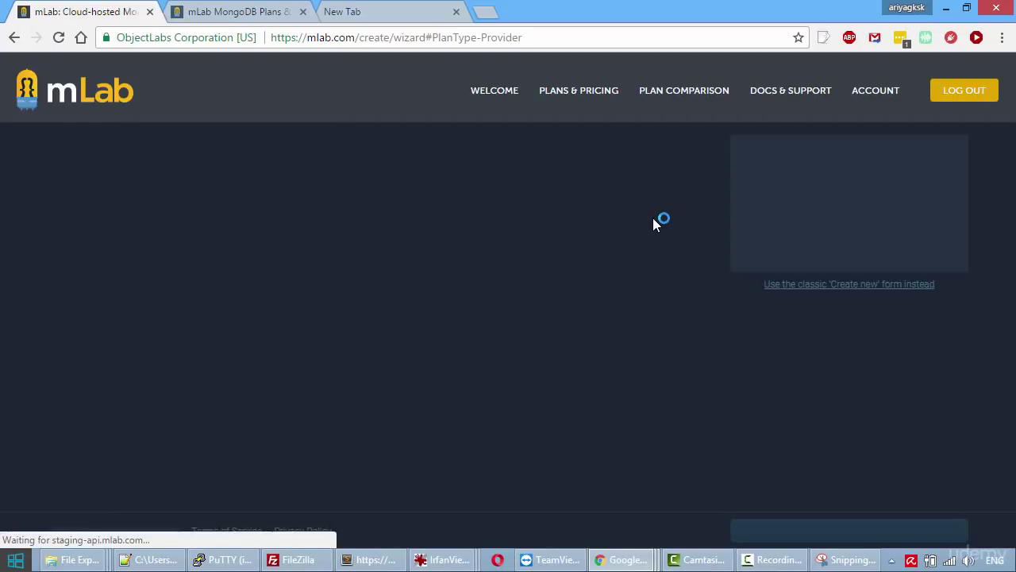
click(156, 328)
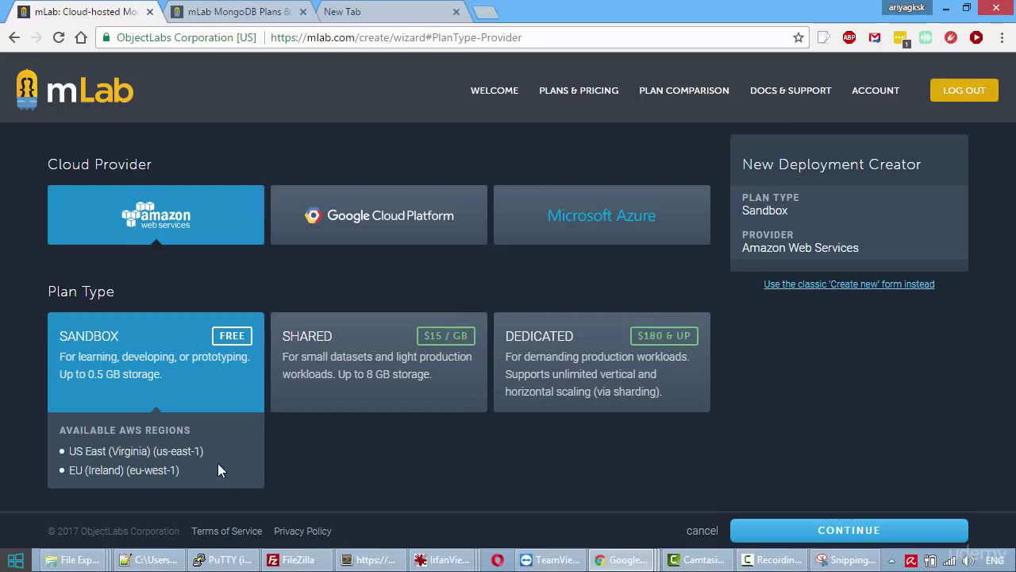
click(899, 538)
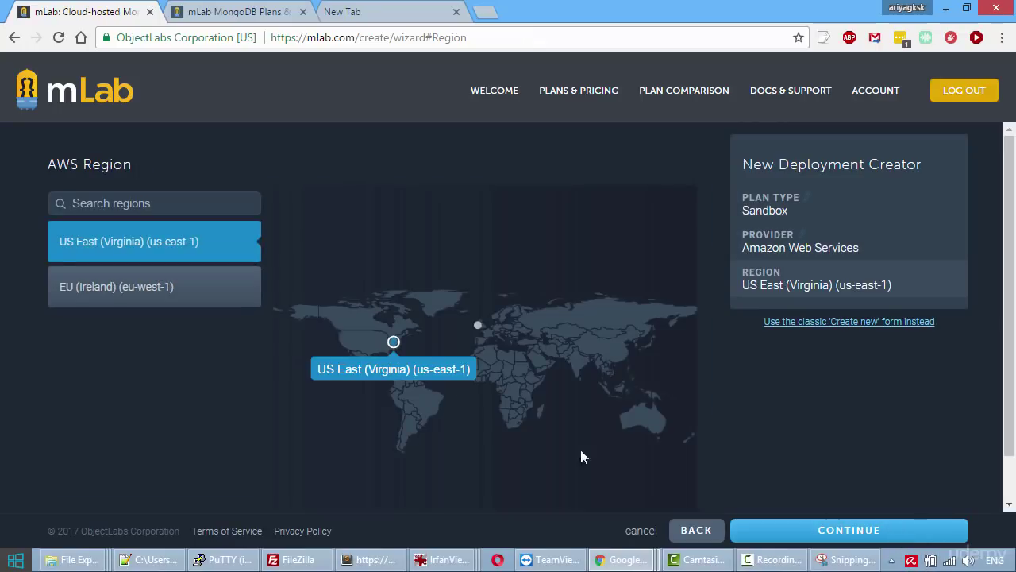
click(815, 540)
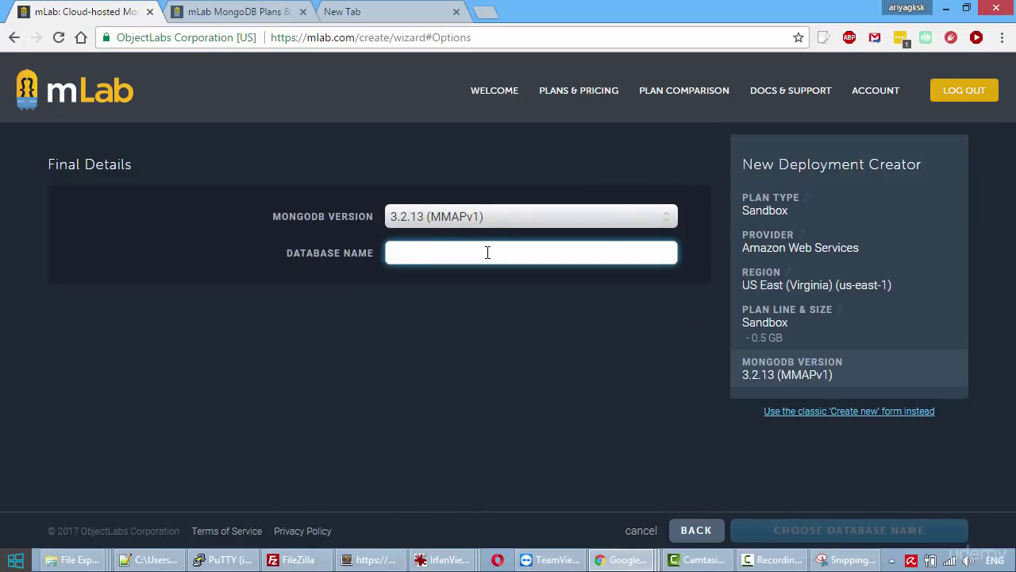
Enter testdb_11 as the database name and submit the order.
text(testdb)
right_click(486, 253)
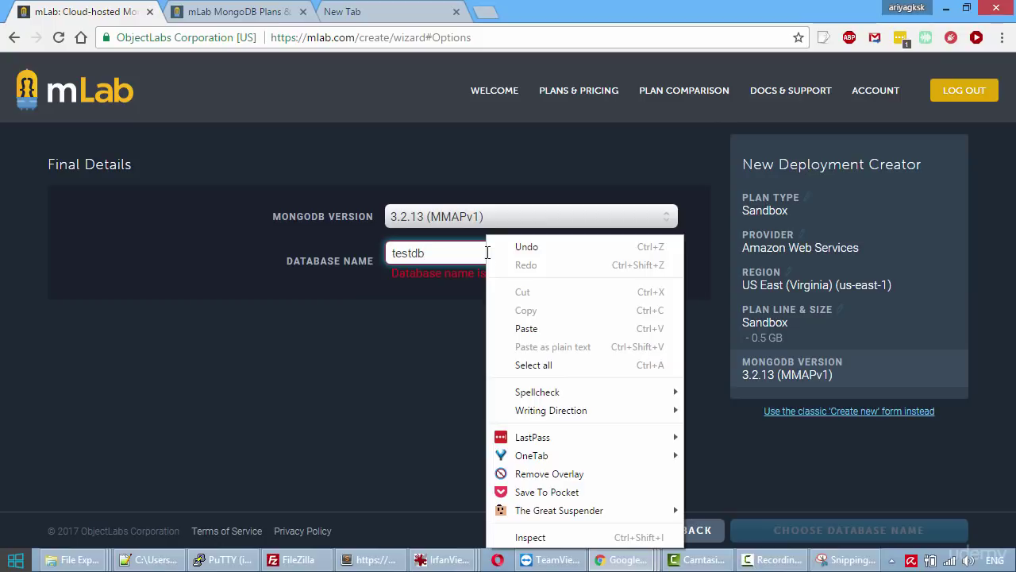
click(476, 283)
click(475, 258)
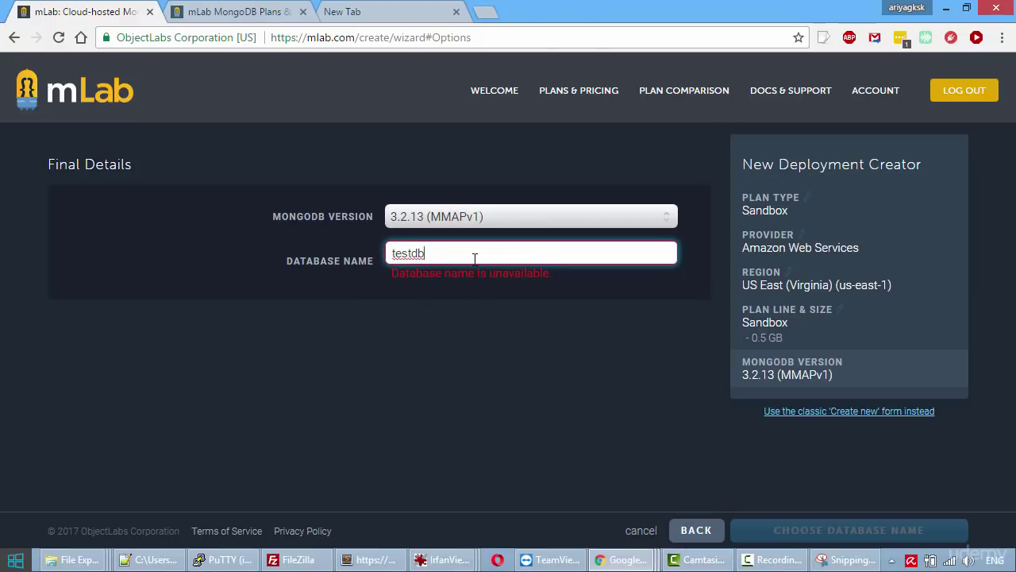
text(_11)
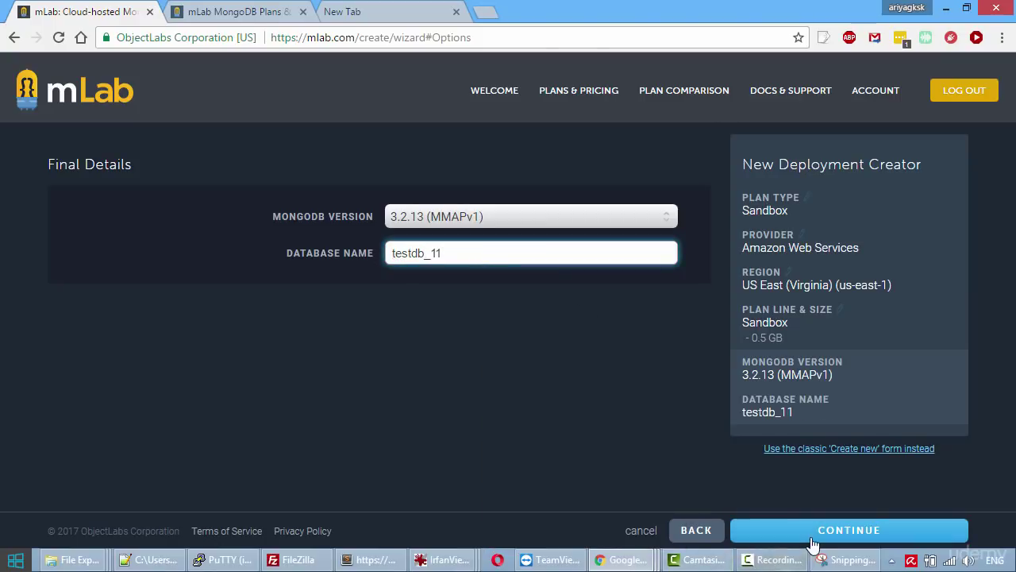
click(817, 537)
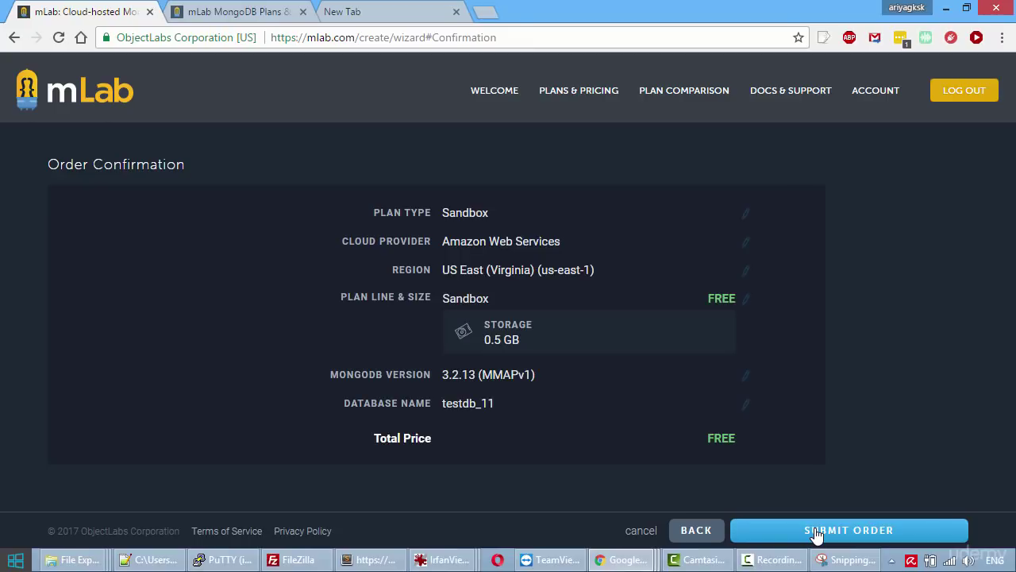
click(817, 537)
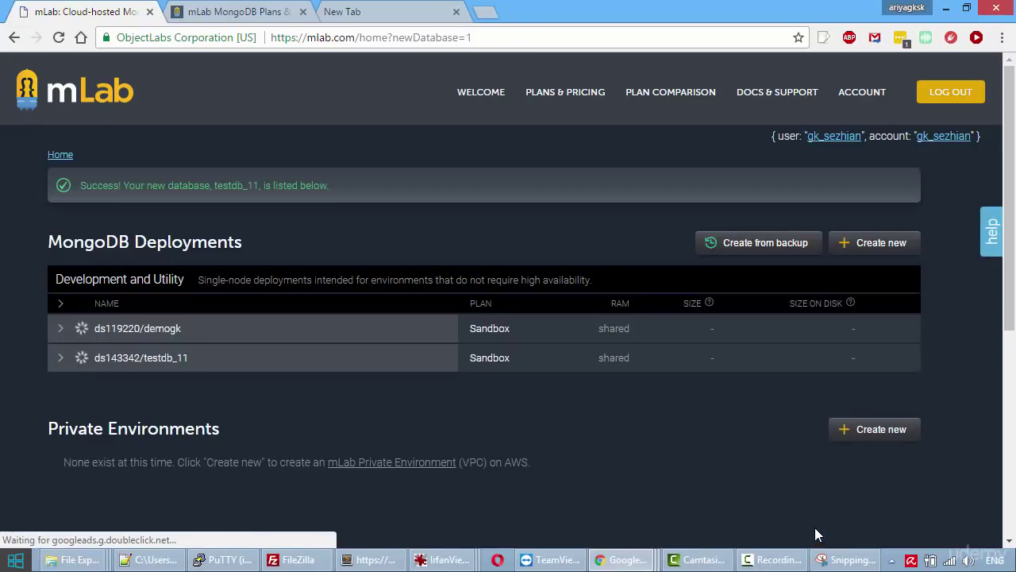
Open testdb_11's page and review its Collections, Users, Stats and Backups tabs.
click(167, 364)
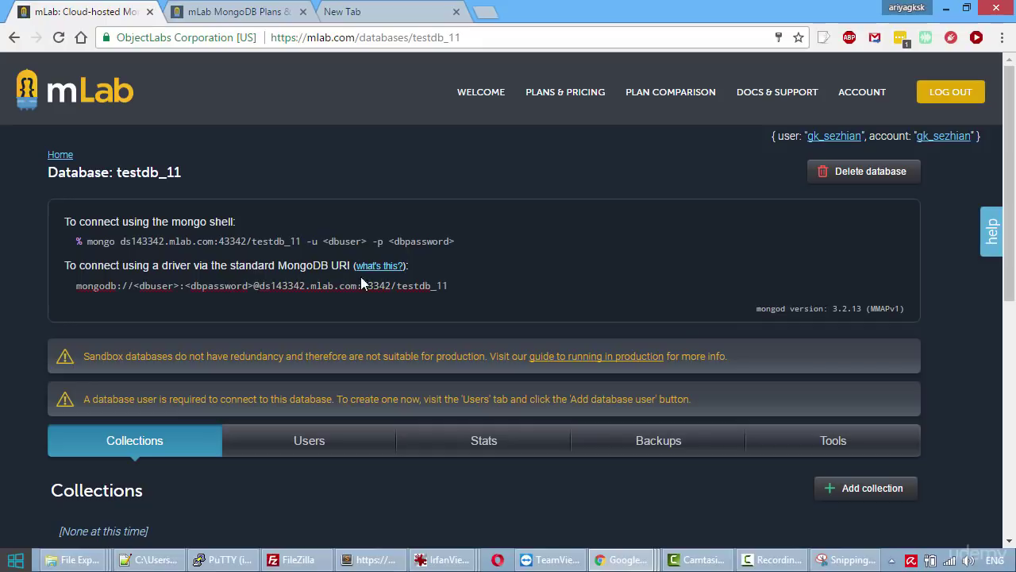
scroll(364, 286, down, 4)
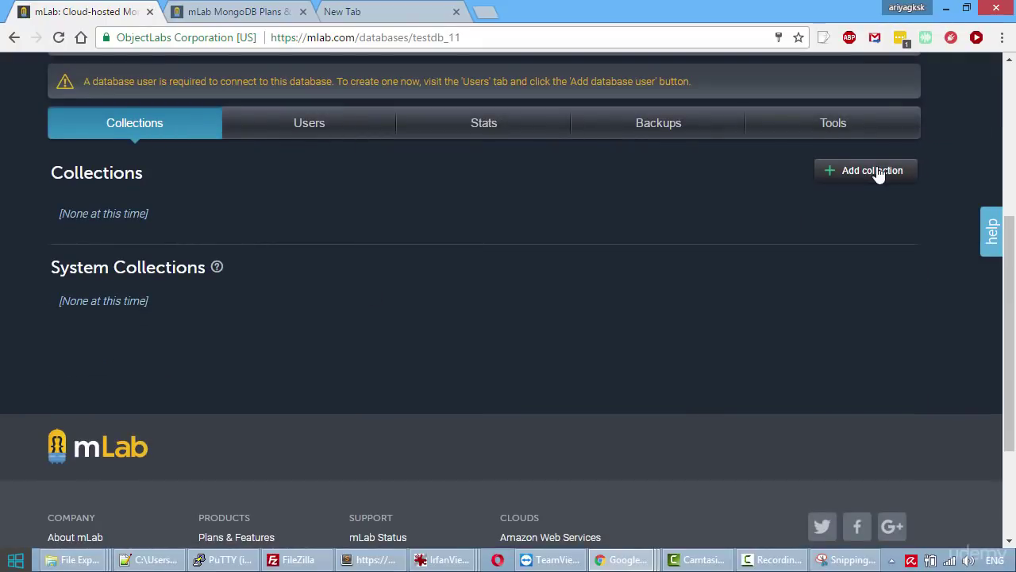
click(119, 123)
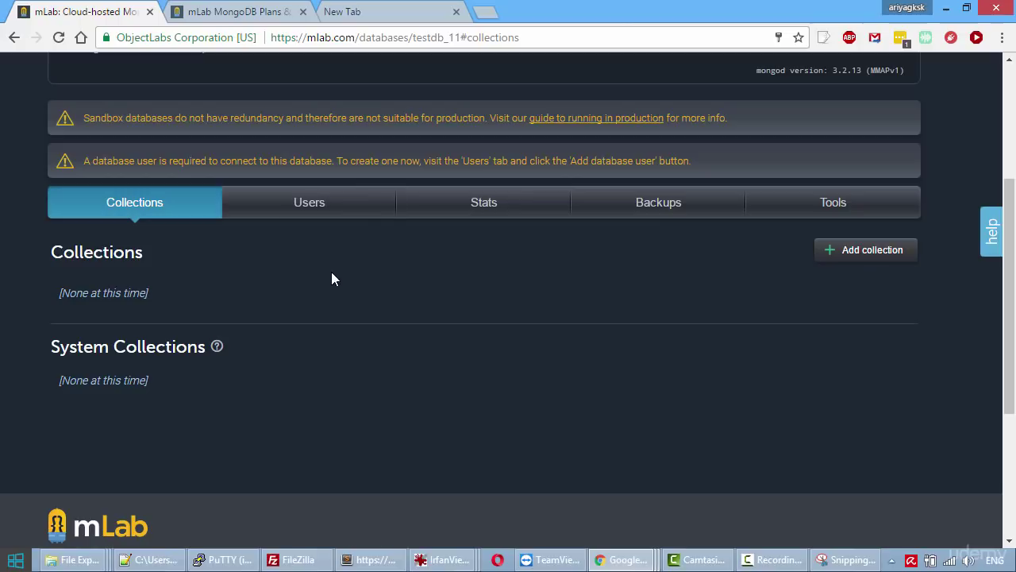
click(331, 205)
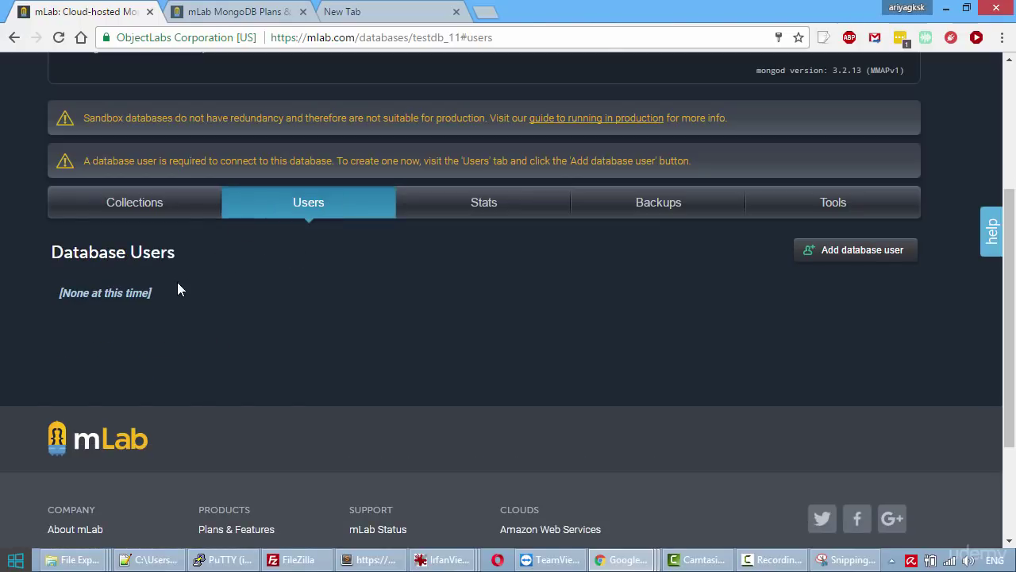
click(503, 208)
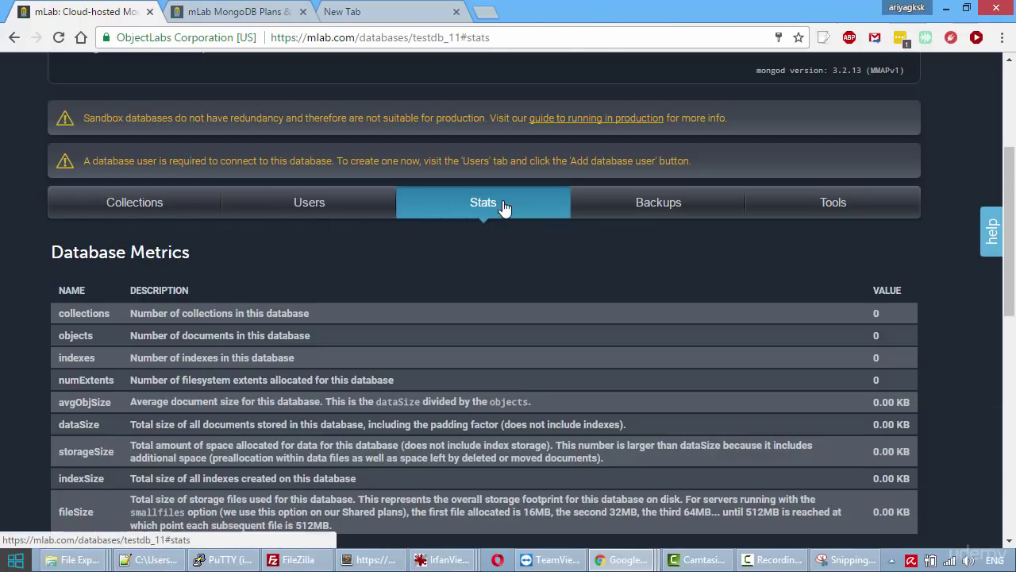
click(622, 219)
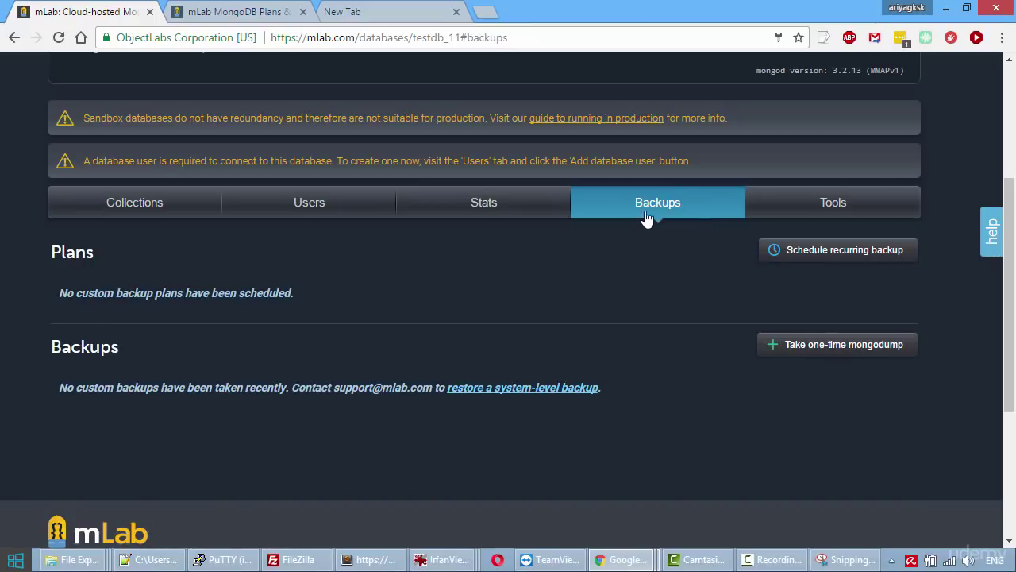
Show the Tools import/export helper and scroll through its mongodump, mongorestore, mongoimport and mongoexport commands.
click(789, 212)
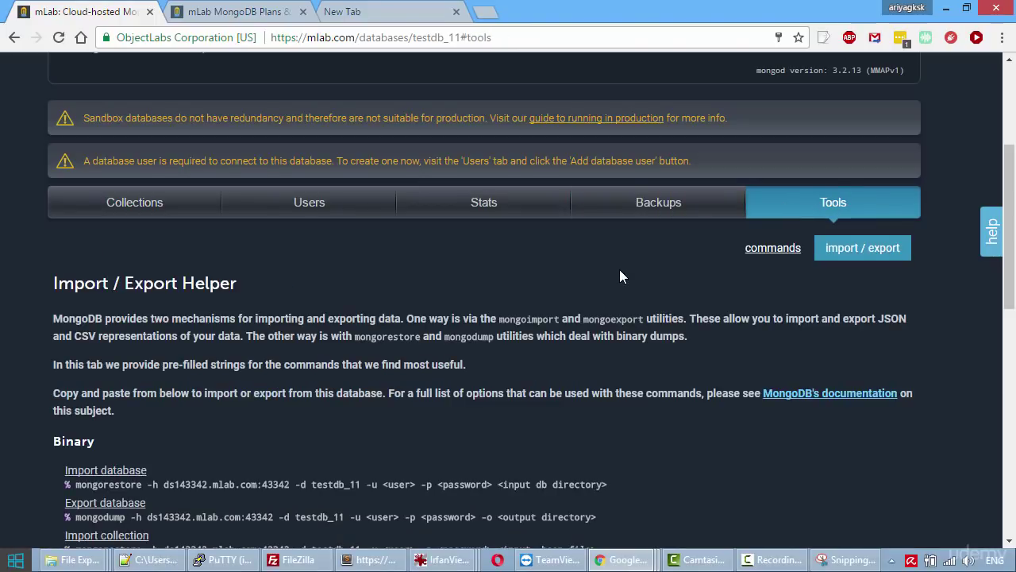
scroll(620, 272, down, 3)
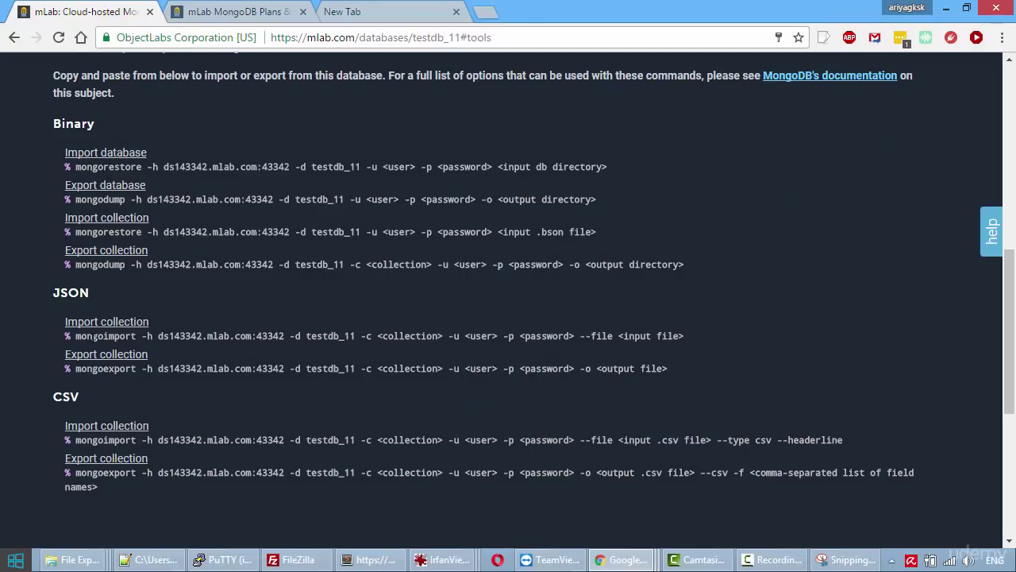
scroll(85, 419, down, 2)
scroll(85, 419, up, 10)
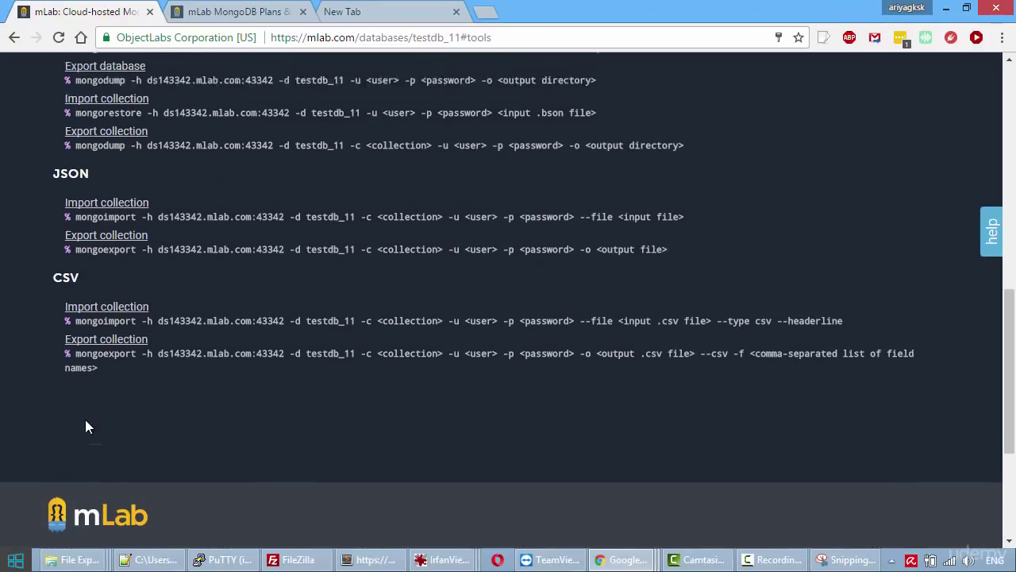
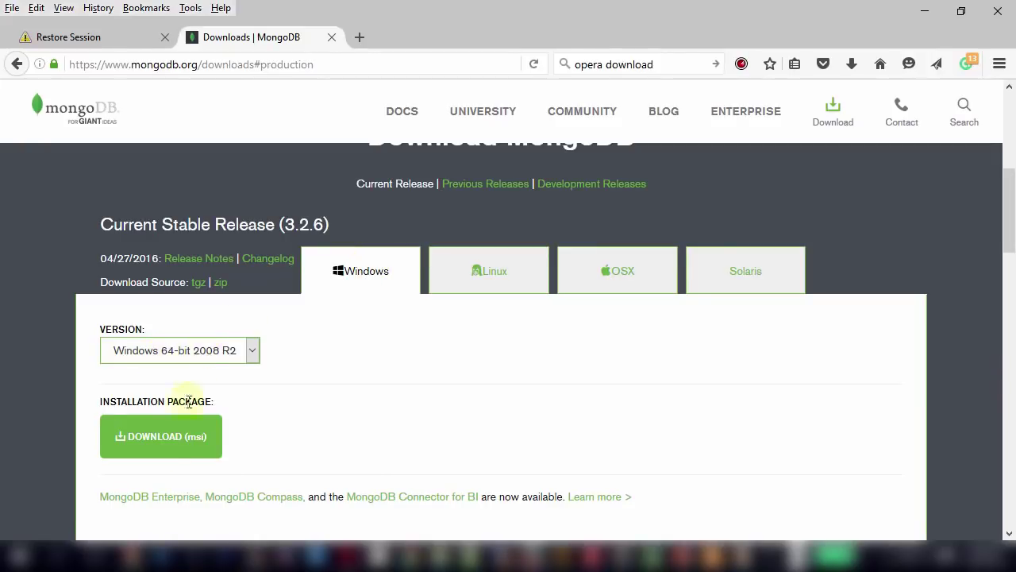
Start downloading the MongoDB Windows msi installer from the download page.
click(175, 455)
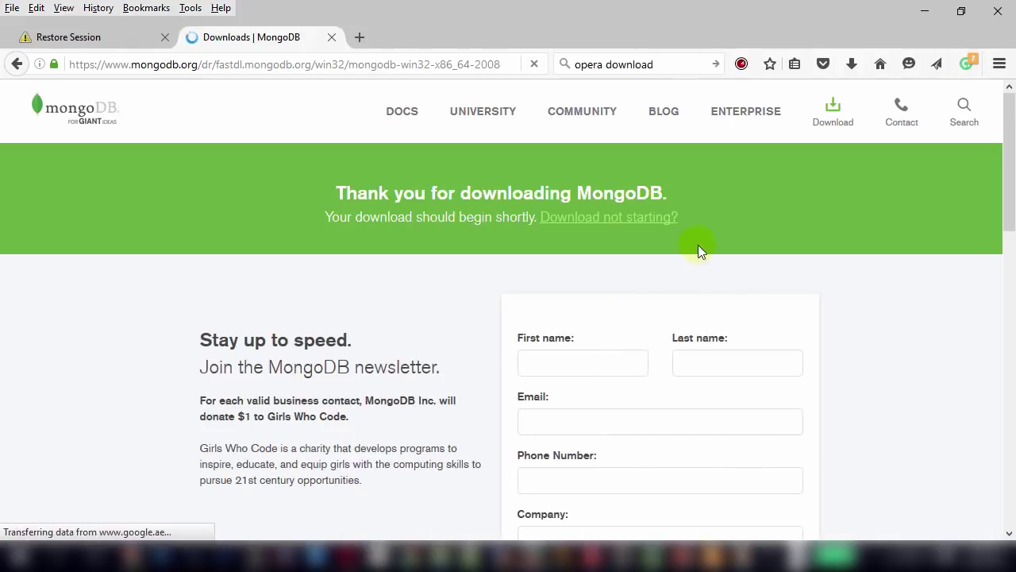
drag(1010, 190, 1010, 186)
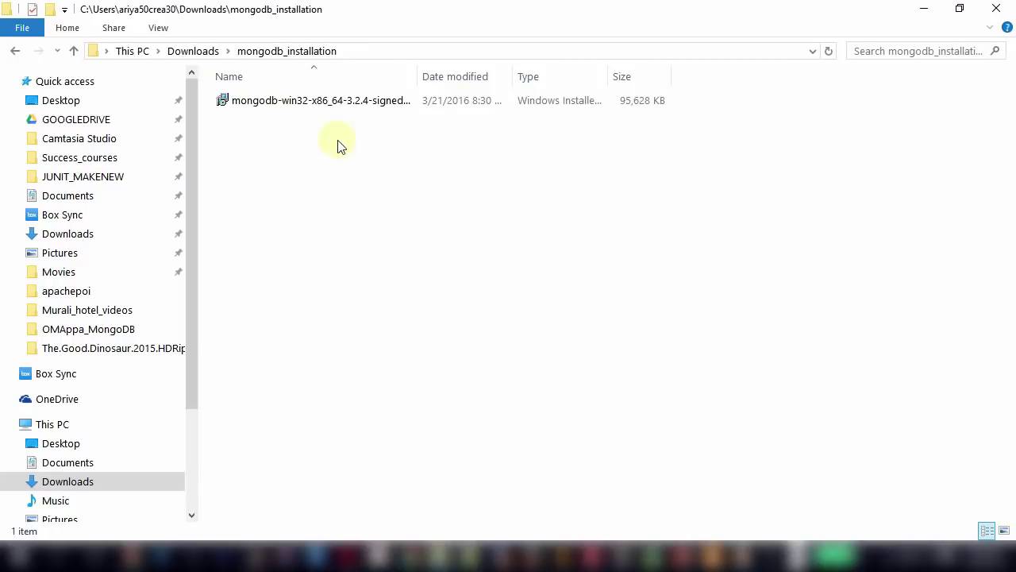
Run the MongoDB msi setup, then browse to C:\Program Files\MongoDB\Server\3.2\bin.
double_click(332, 109)
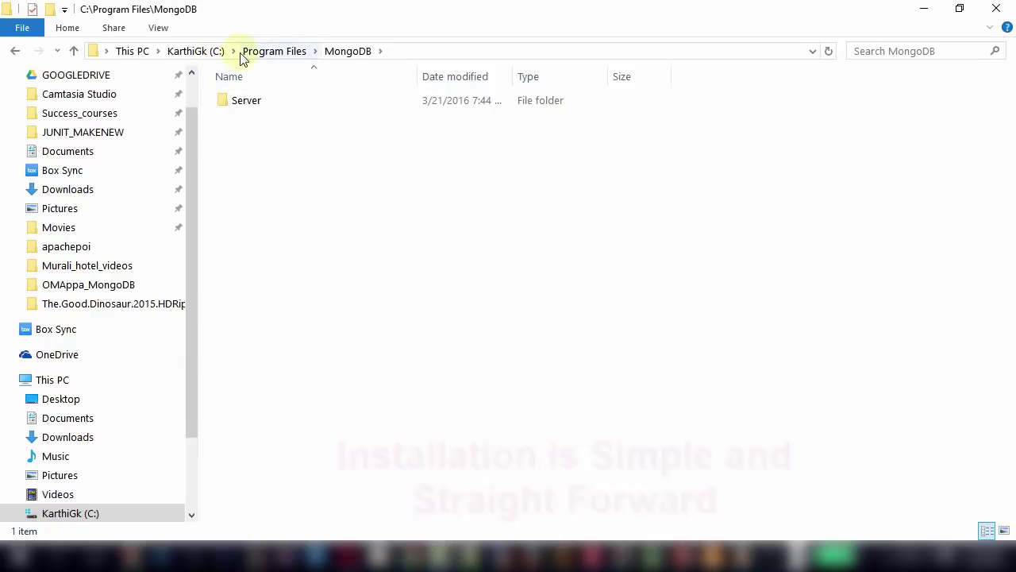
double_click(249, 110)
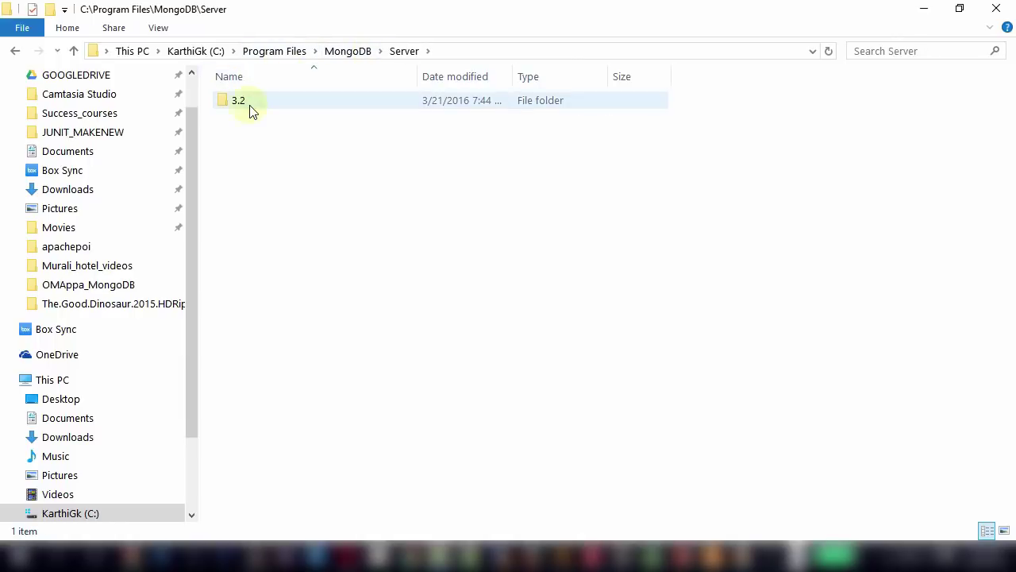
click(249, 110)
double_click(250, 110)
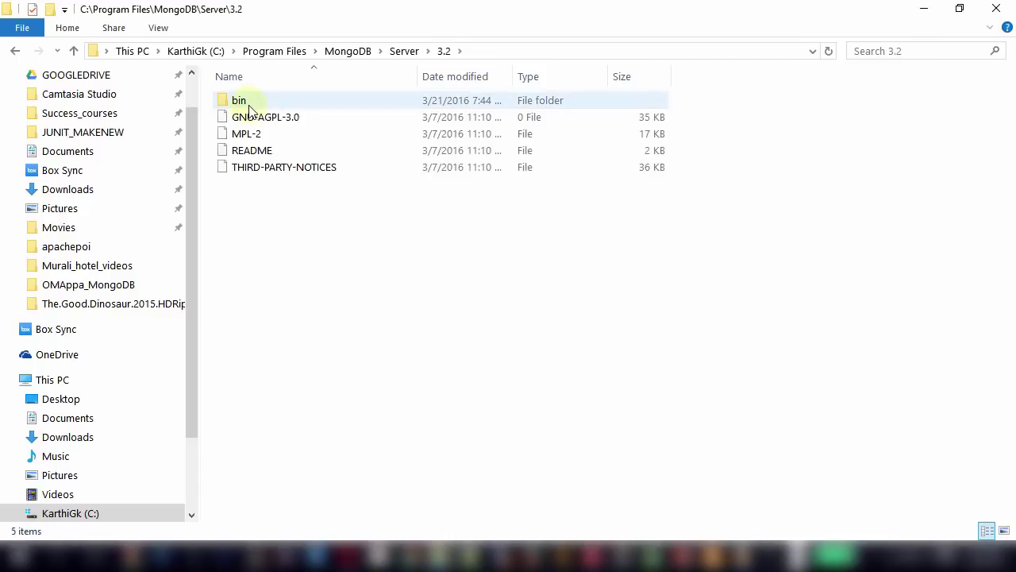
double_click(243, 103)
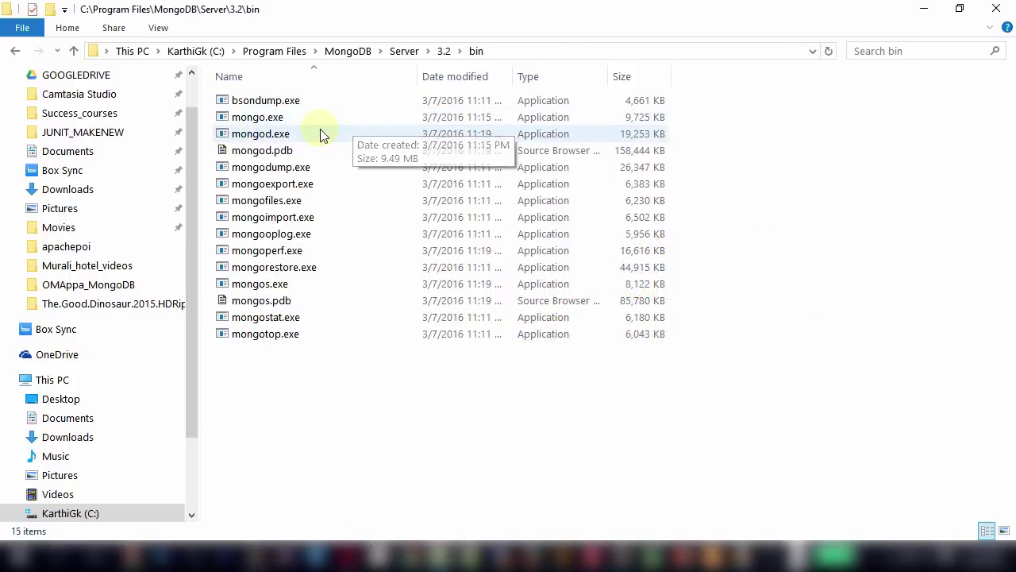
key(alt+Tab)
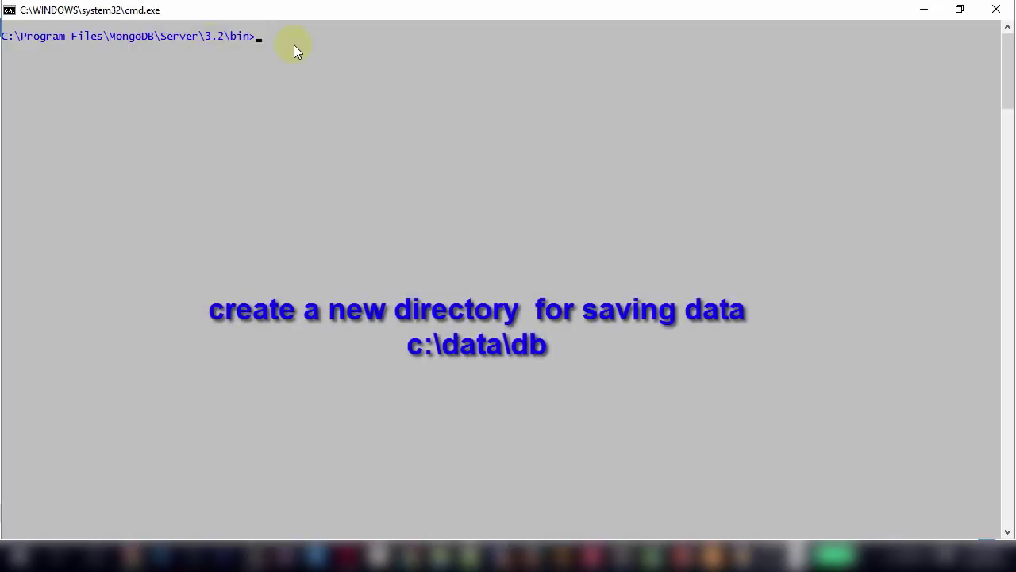
Start the mongod server from the bin folder, listening on port 27017.
text(mongod)
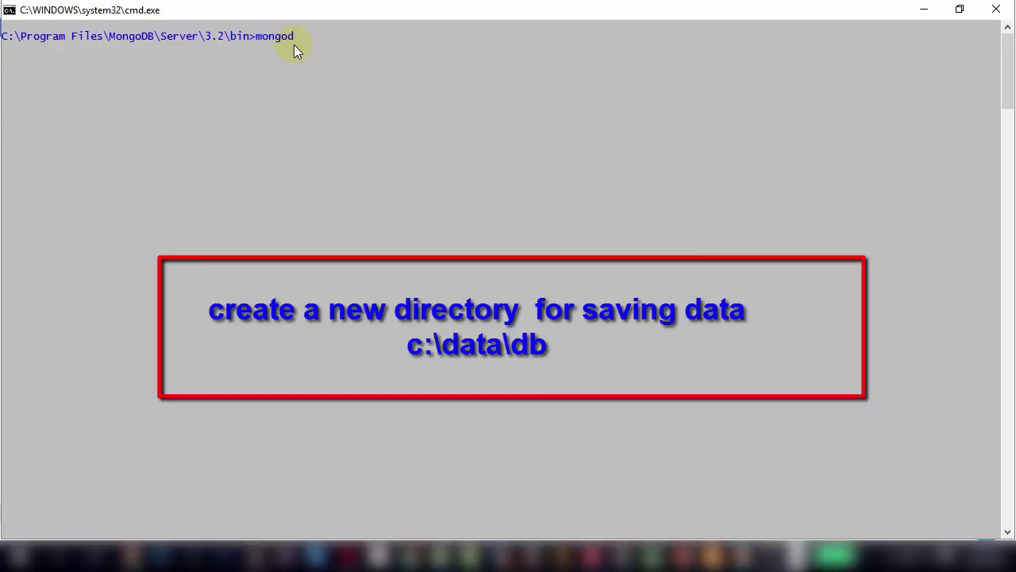
key(Return)
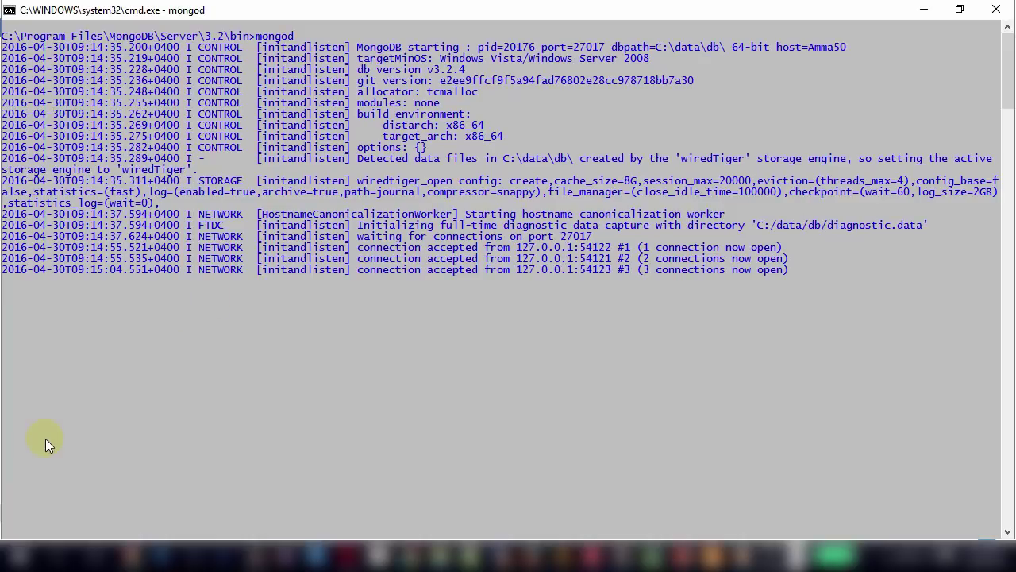
key(alt+Tab)
key(Tab)
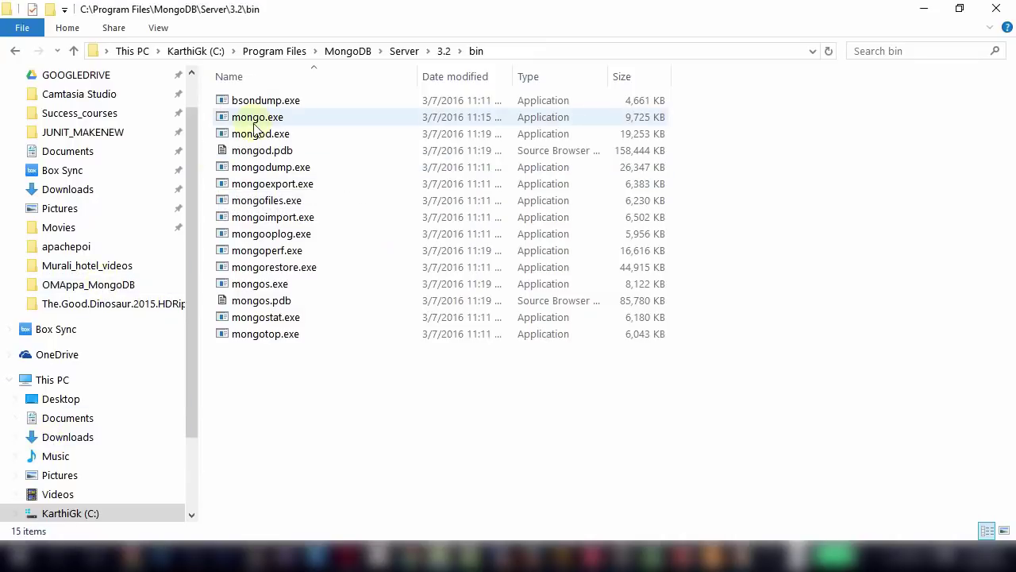
Copy the bin folder path from the address bar and open a new Command Prompt.
click(253, 119)
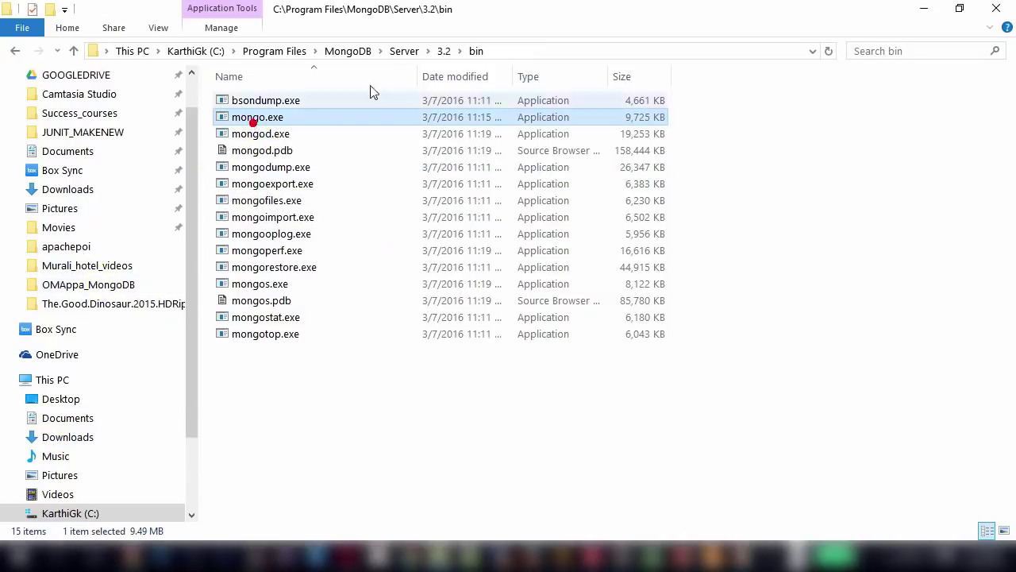
click(546, 53)
key(super+c)
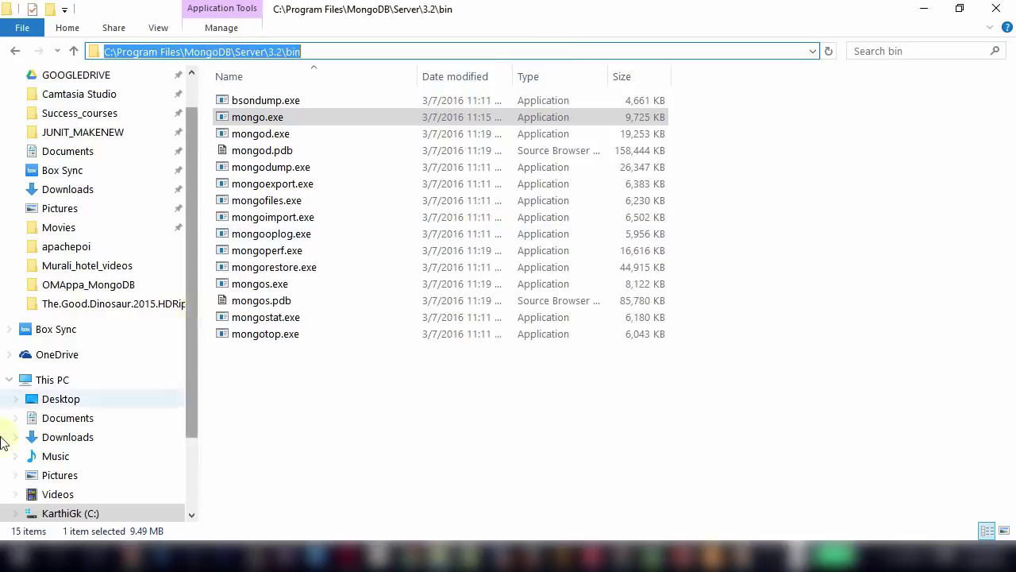
click(17, 556)
text(cmd)
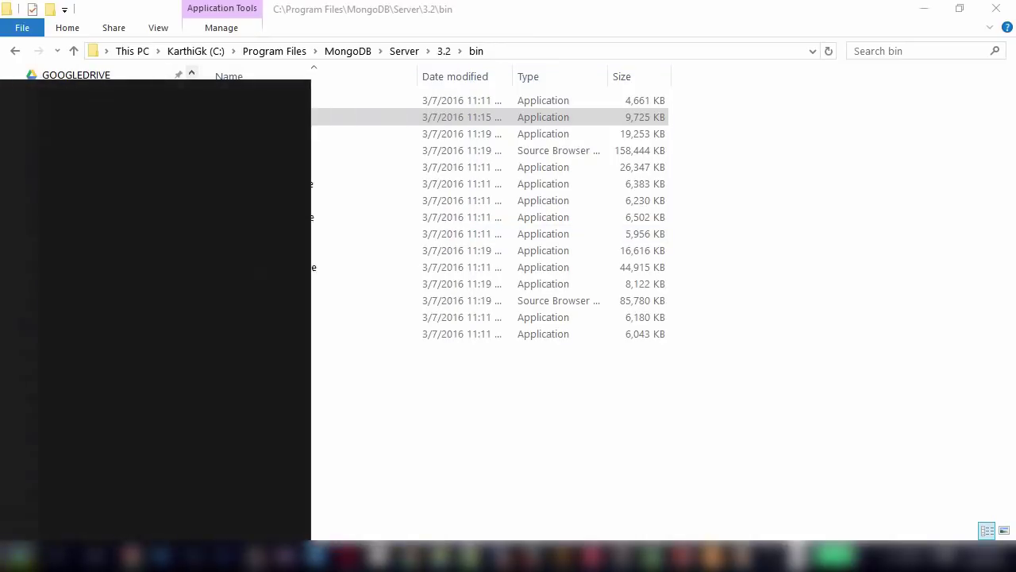
key(Return)
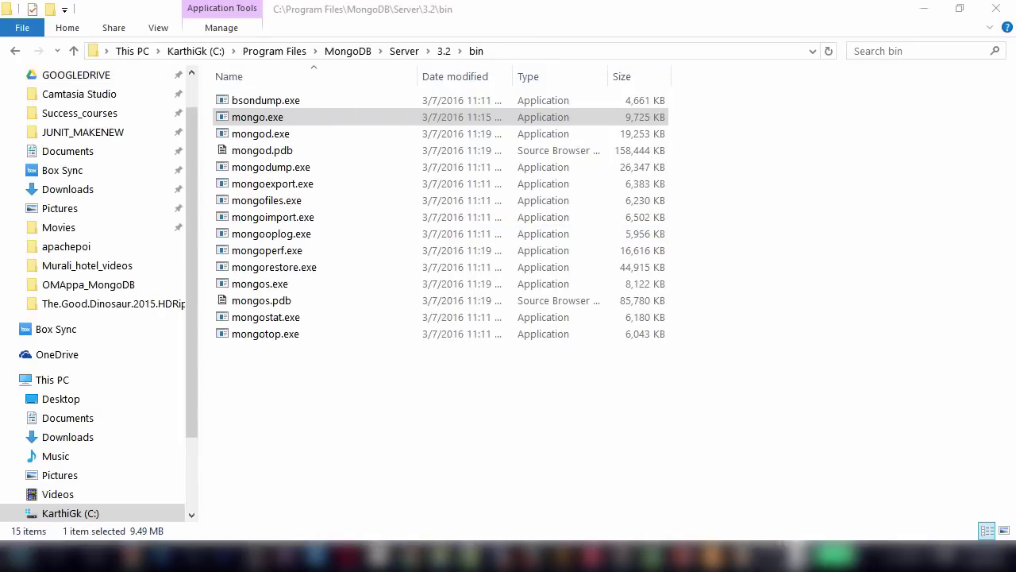
Change directory into the MongoDB Server\3.2\bin folder by pasting the path after cd.
text(c)
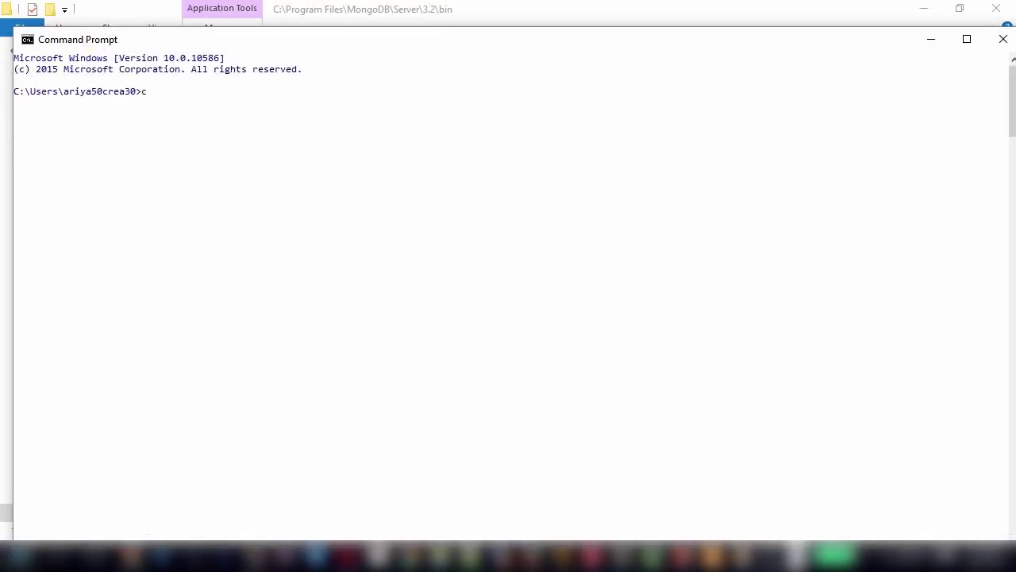
text(d)
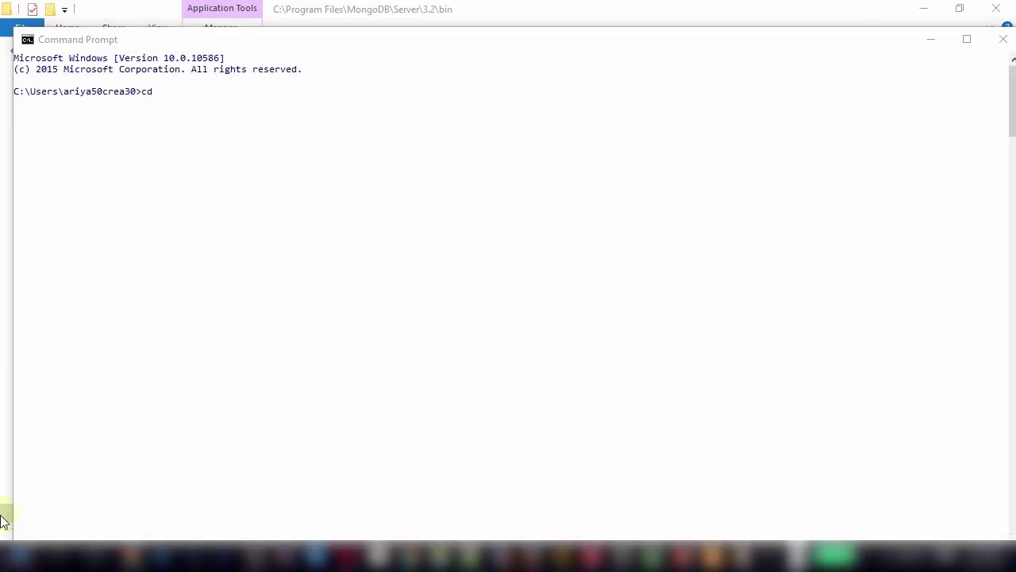
right_click(8, 561)
click(342, 228)
right_click(341, 222)
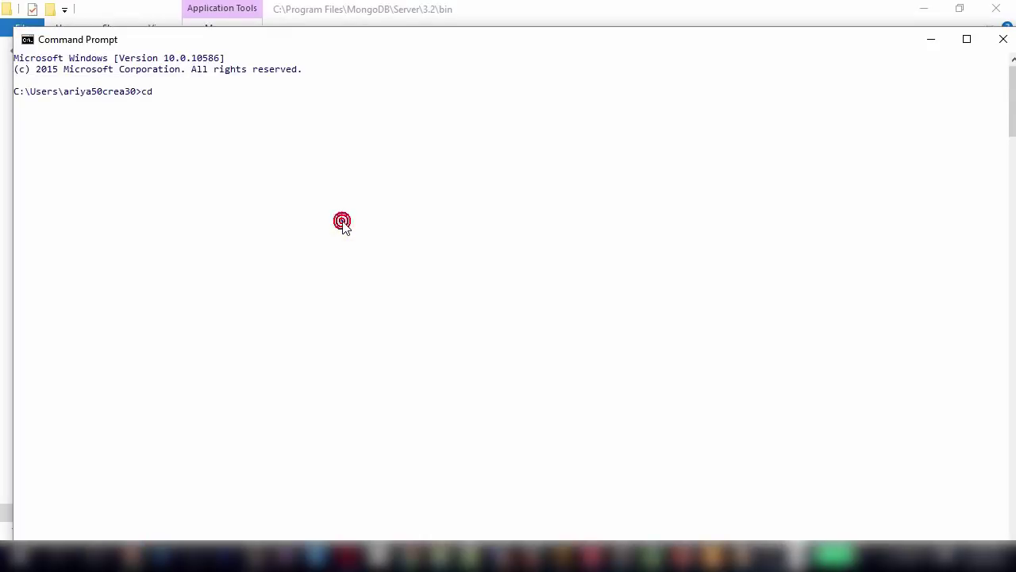
click(380, 267)
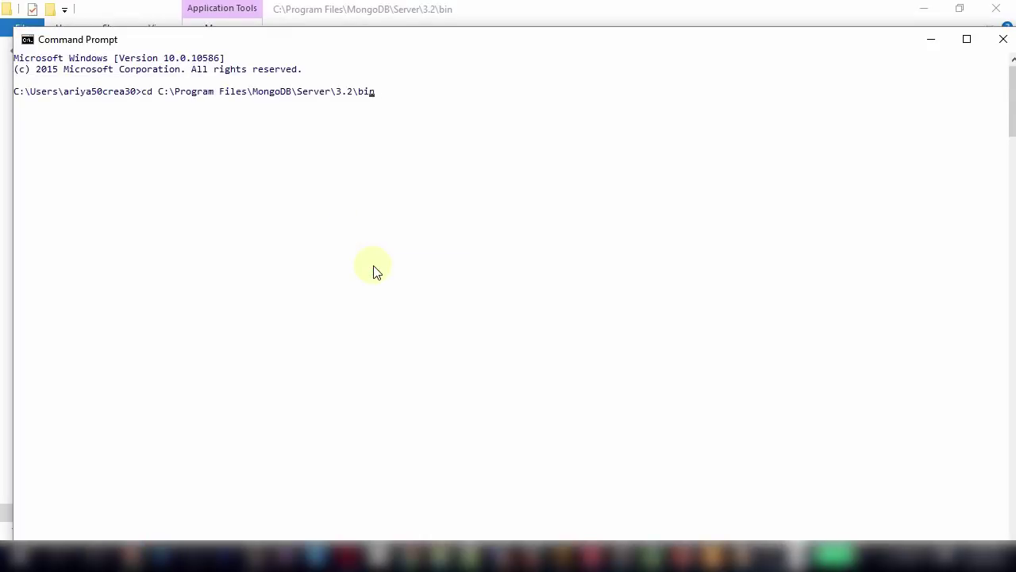
key(Return)
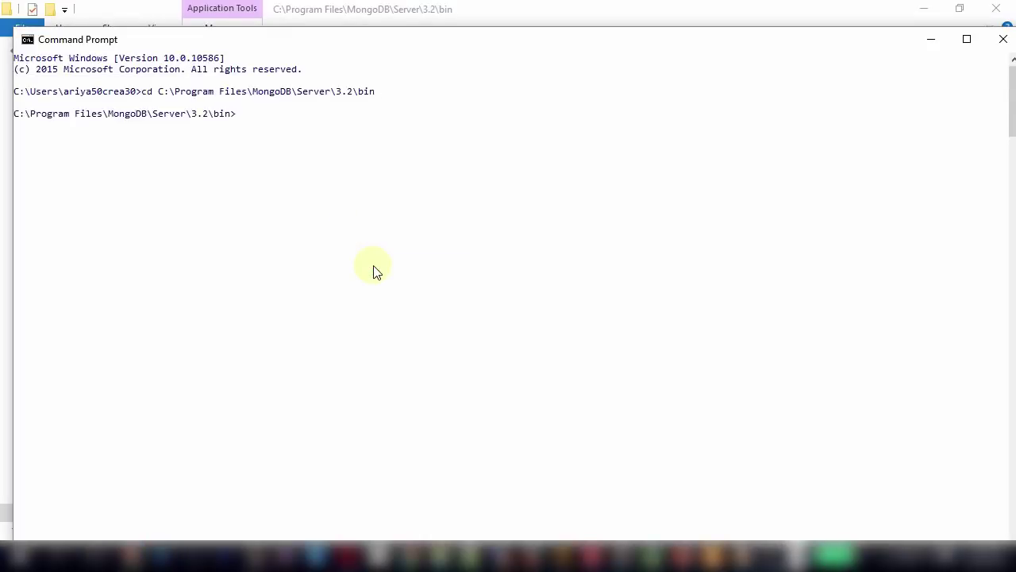
Start the mongo shell and run show databases, listing local and productDB.
text(mongo)
key(Return)
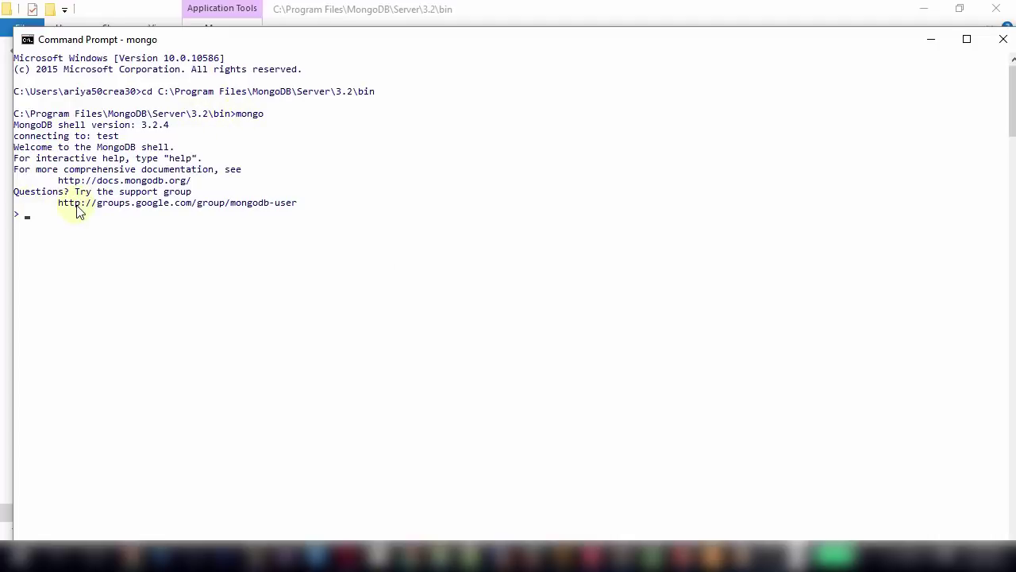
text(show databases;)
key(Return)
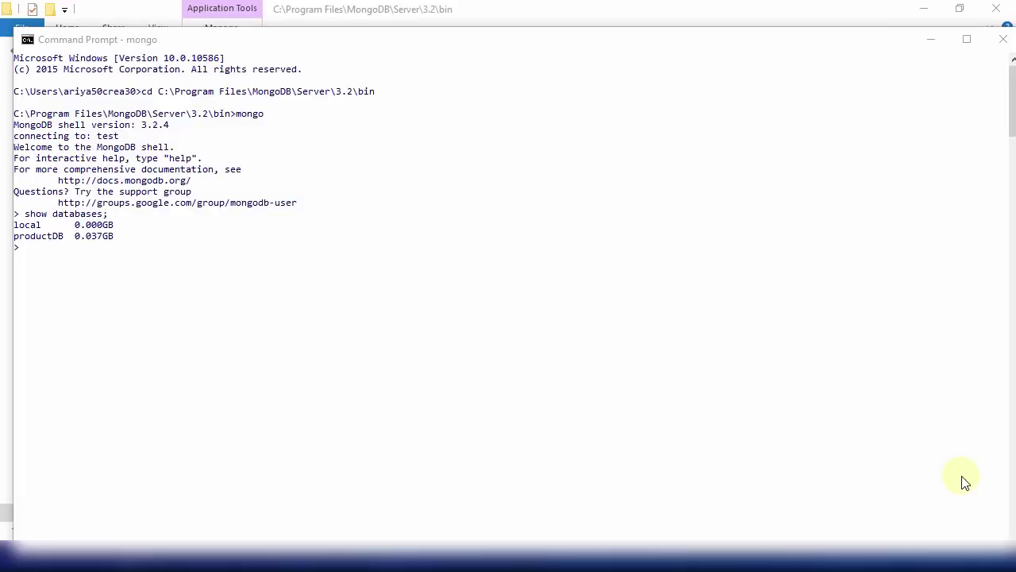
key(alt+Tab)
key(alt+Tab)
key(alt+Tab)
key(alt+Tab)
key(alt+Tab)
key(alt+Tab)
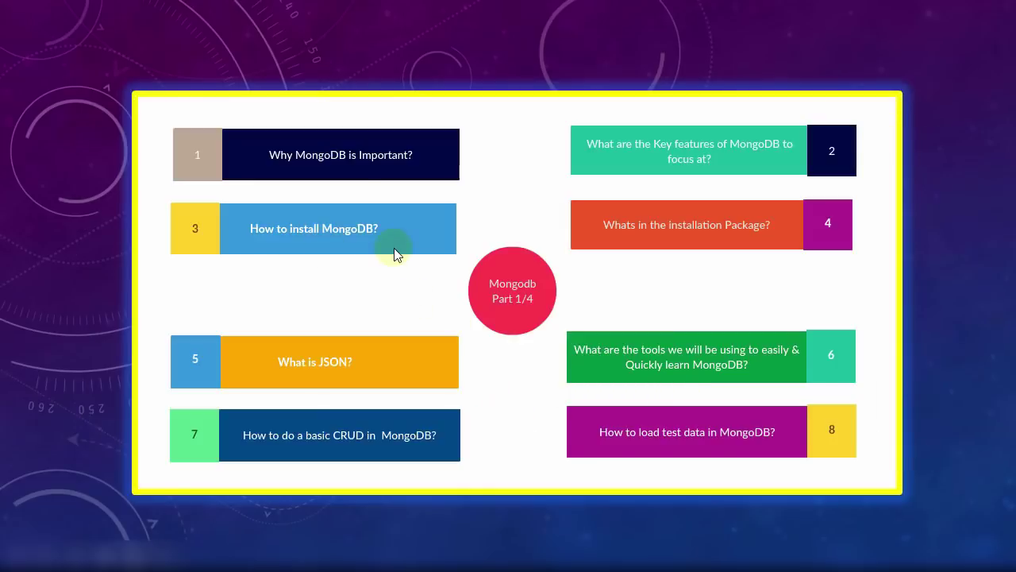
In Firefox, reopen the Downloads | MongoDB page and scroll to the Download MongoDB section.
key(alt+Tab)
key(alt+Tab)
key(alt+Tab)
key(alt+Tab)
key(alt+Tab)
key(alt+Tab)
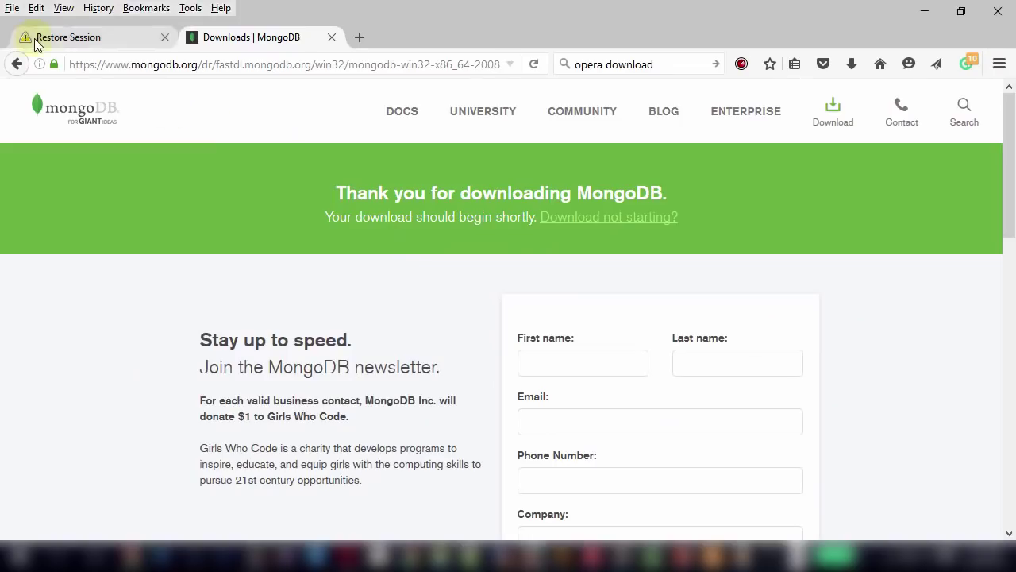
click(19, 65)
click(22, 65)
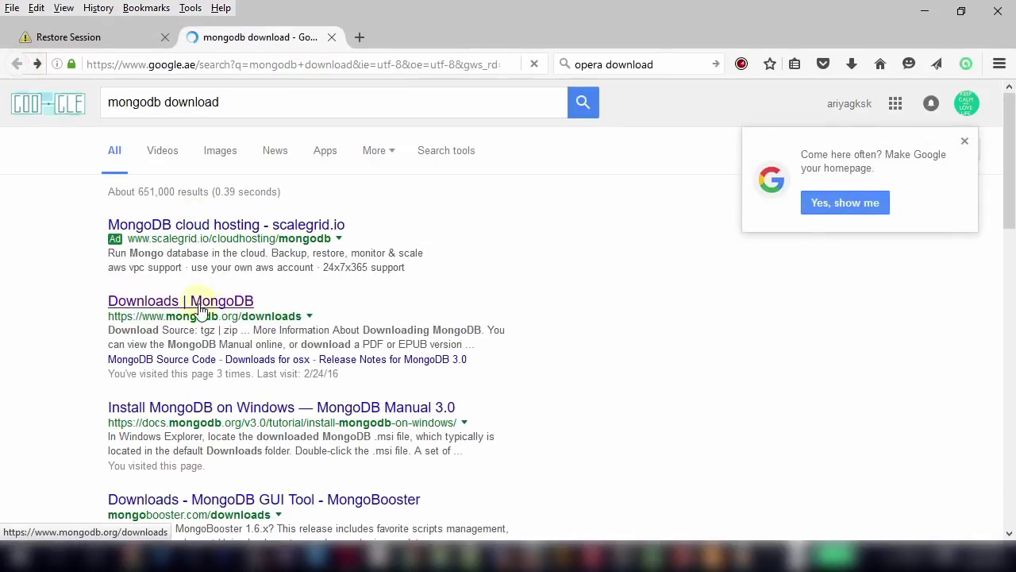
click(198, 307)
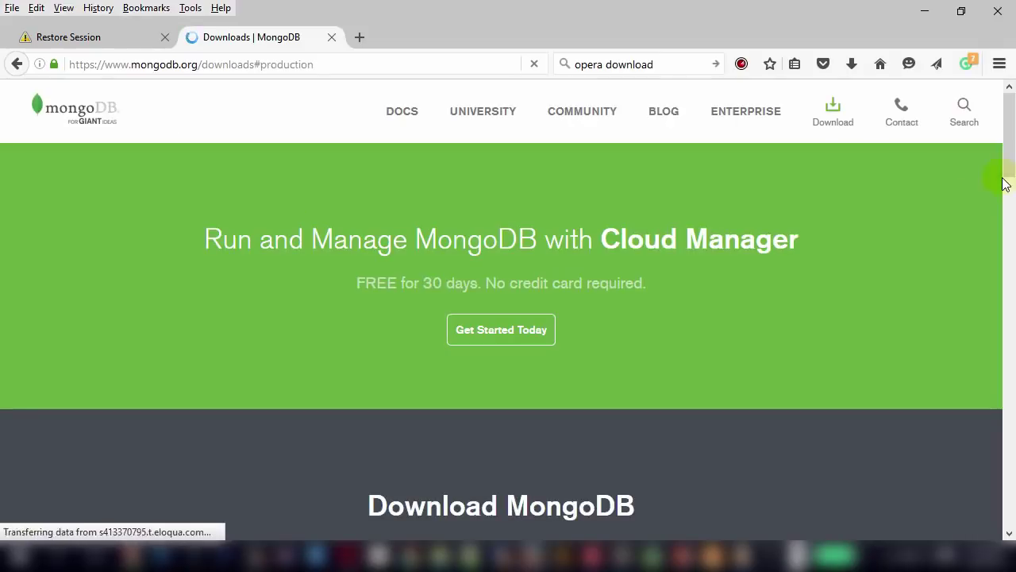
drag(1010, 148, 1011, 214)
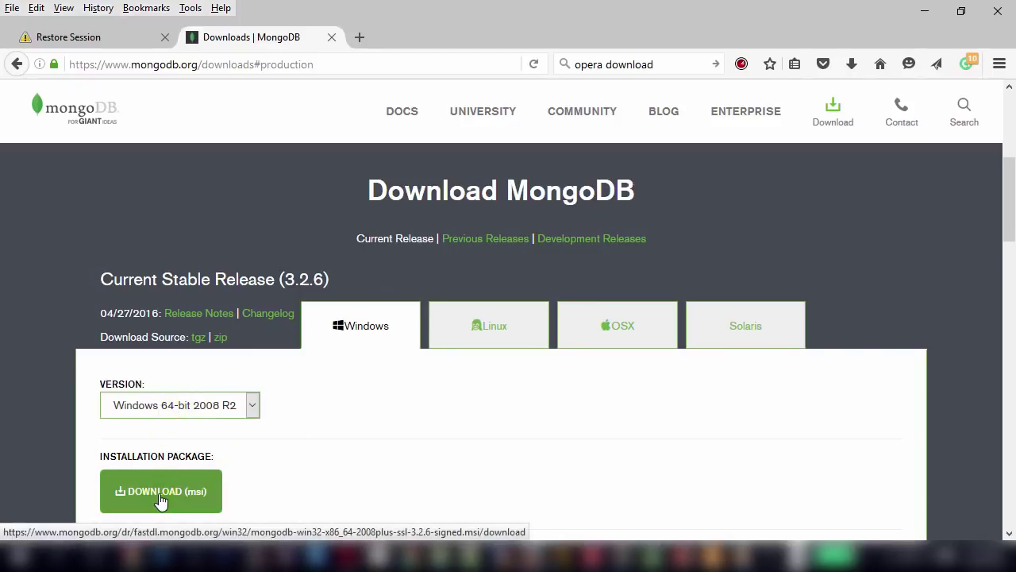
key(alt+Tab)
key(alt+Tab)
key(alt+Tab)
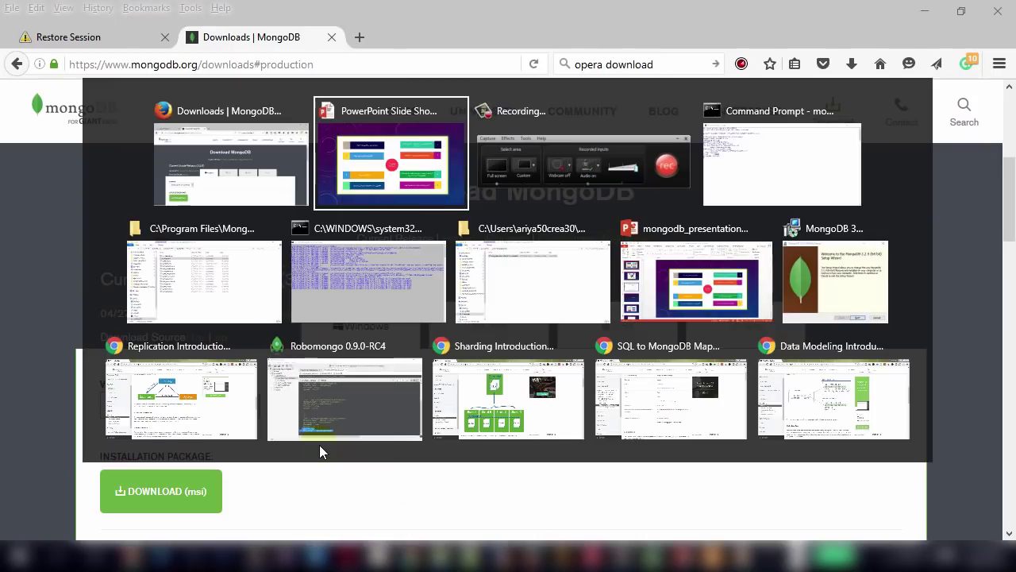
key(alt+Tab)
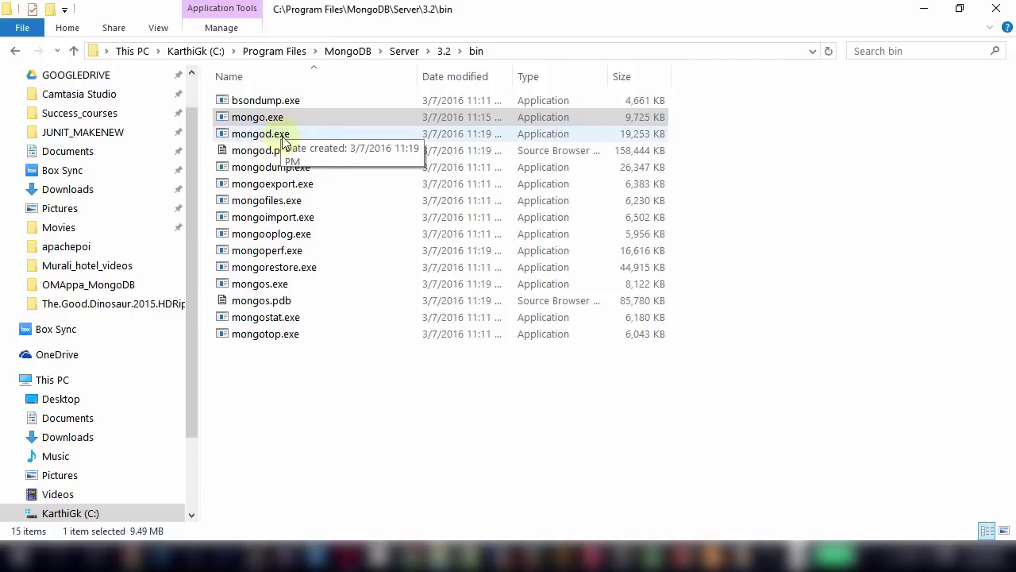
Show the running mongod console, select mongo.exe, then return to the mongo shell's database list.
key(alt+Tab)
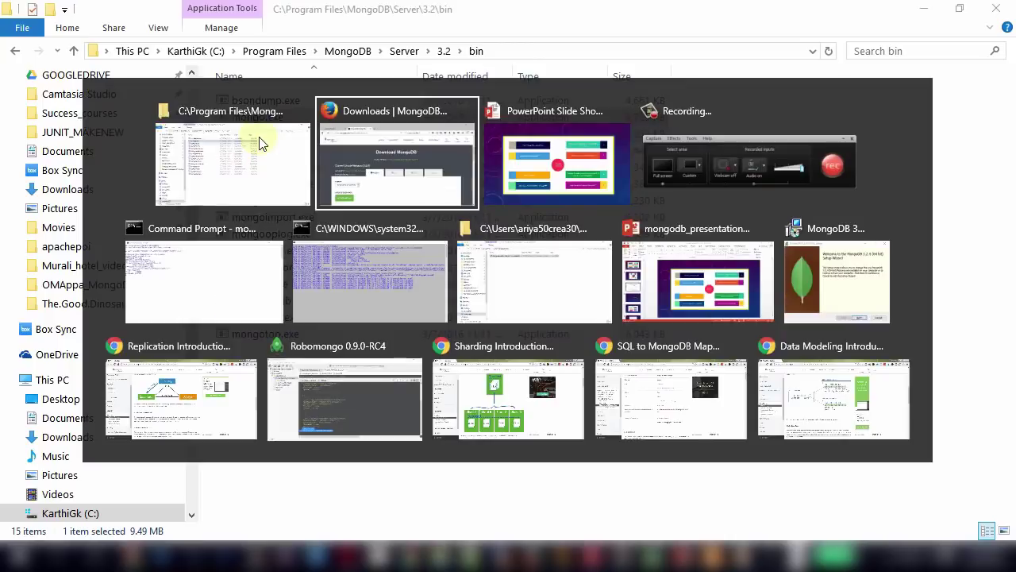
key(alt+Tab)
key(alt+Tab)
key(alt+Tab)
key(alt+Tab)
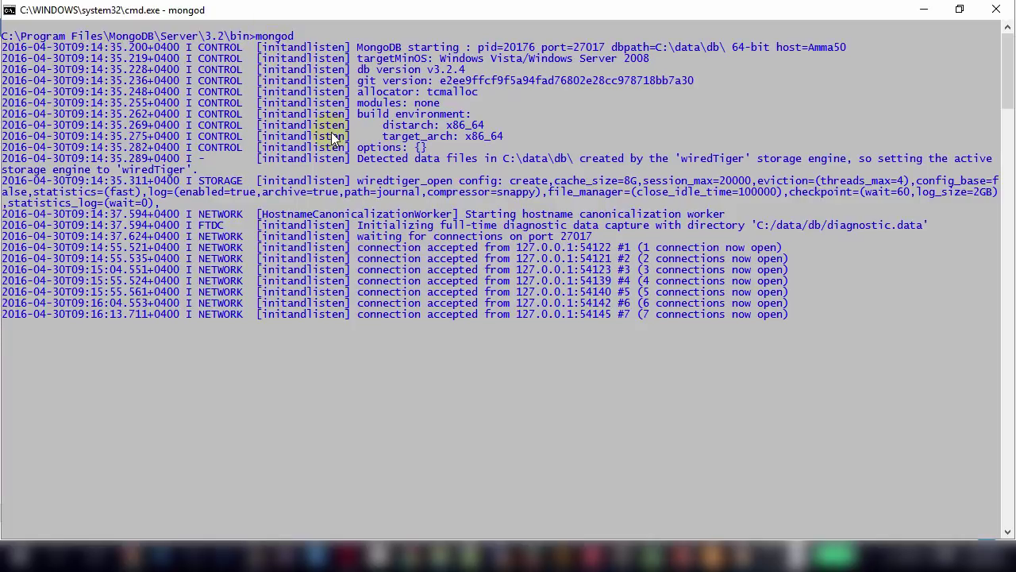
key(alt+Tab)
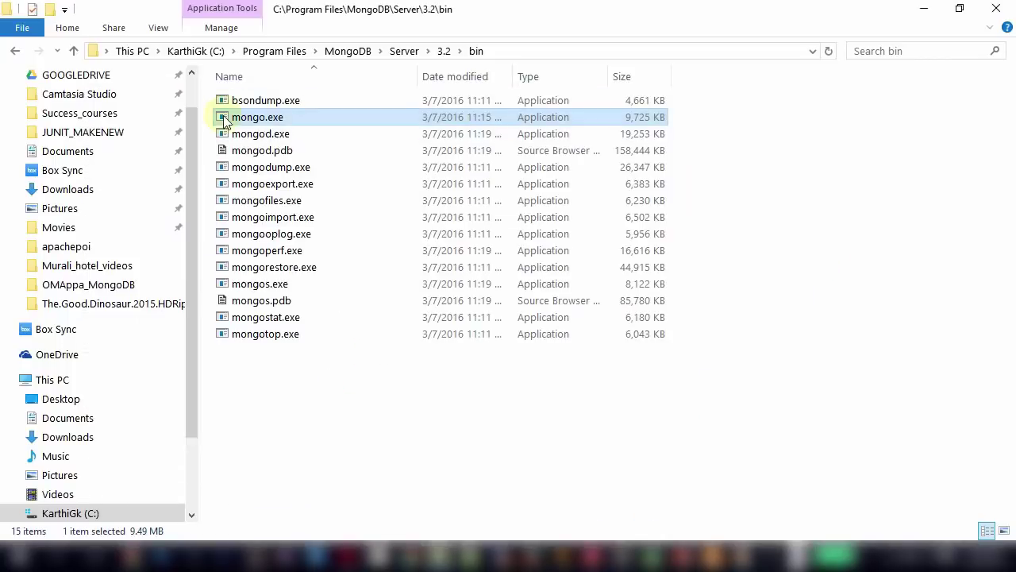
click(238, 118)
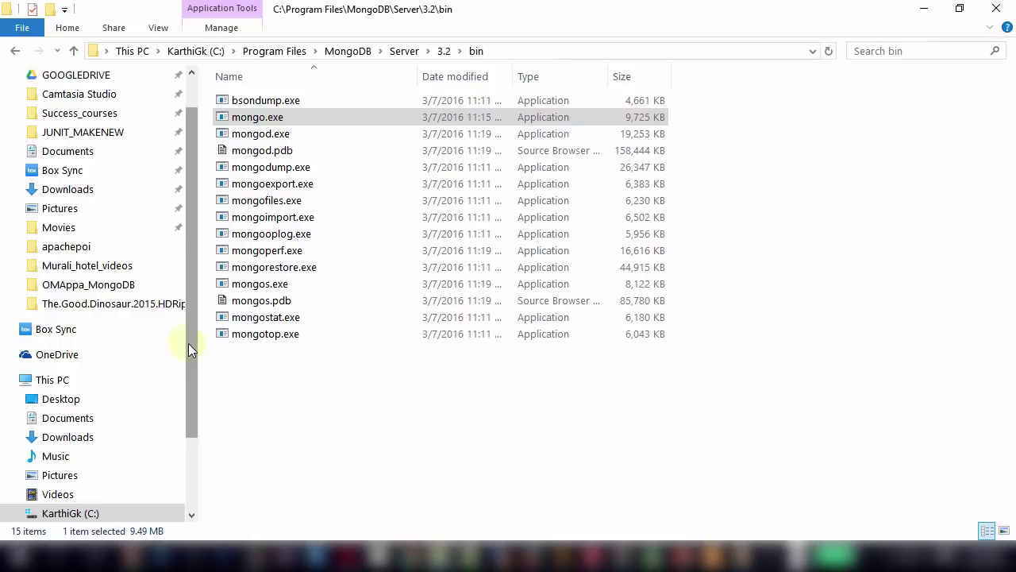
key(alt+Tab)
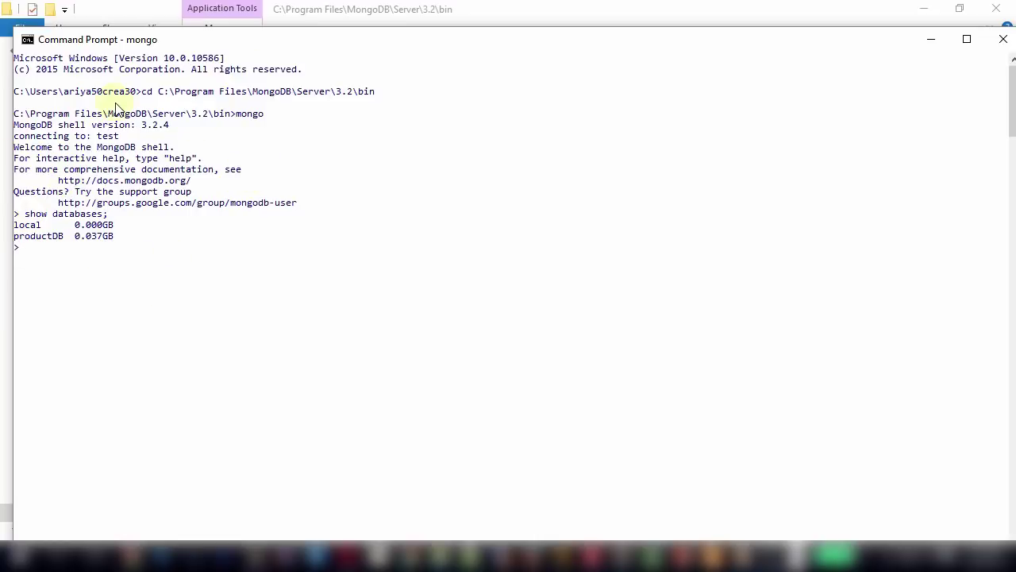
key(alt+Tab)
key(alt+Tab)
key(alt+Tab)
key(alt+Tab)
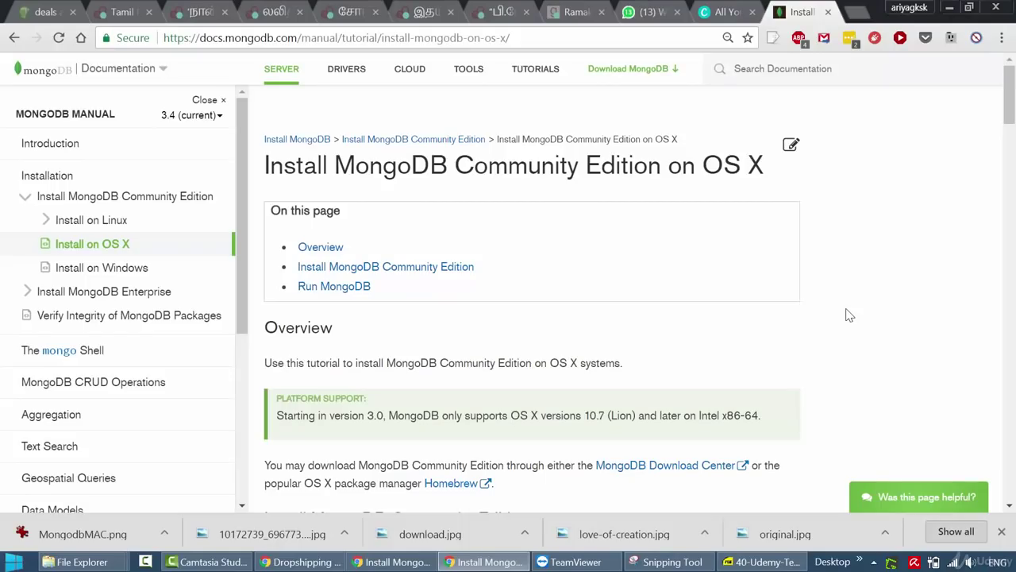
Scroll the Install MongoDB on OS X guide down to the Homebrew installation section.
drag(1010, 101, 1010, 135)
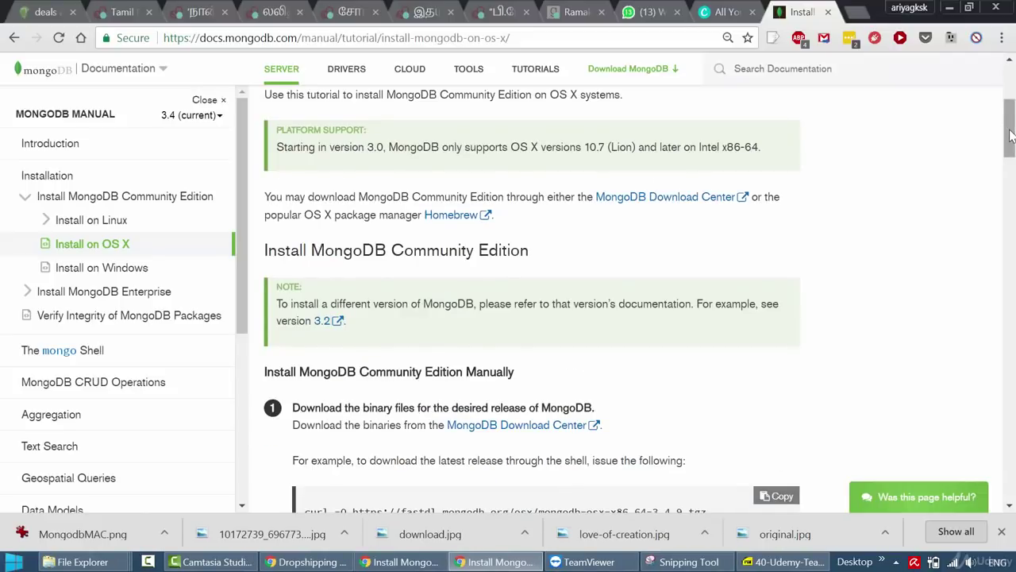
scroll(847, 315, up, 4)
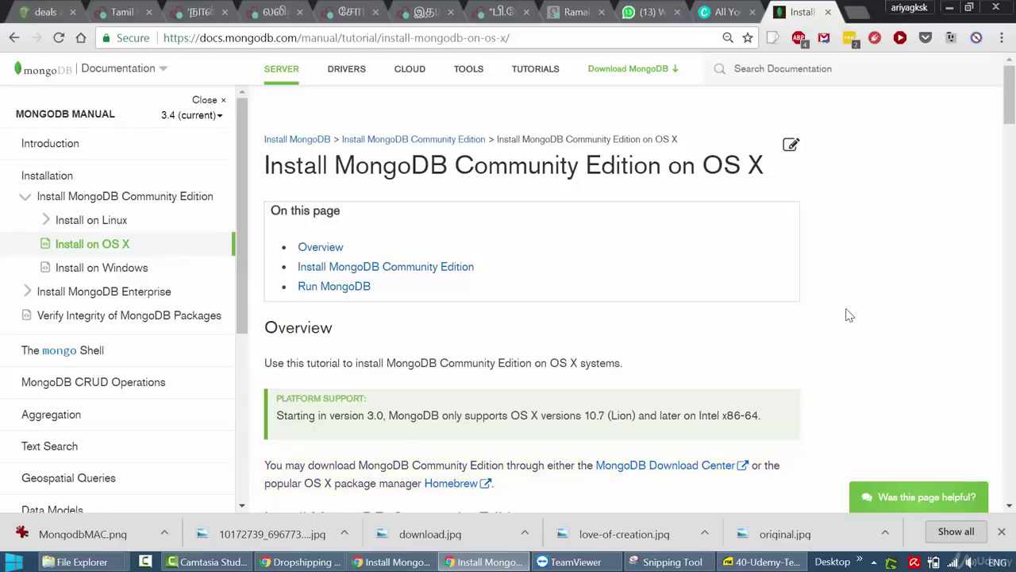
drag(1010, 96, 1012, 253)
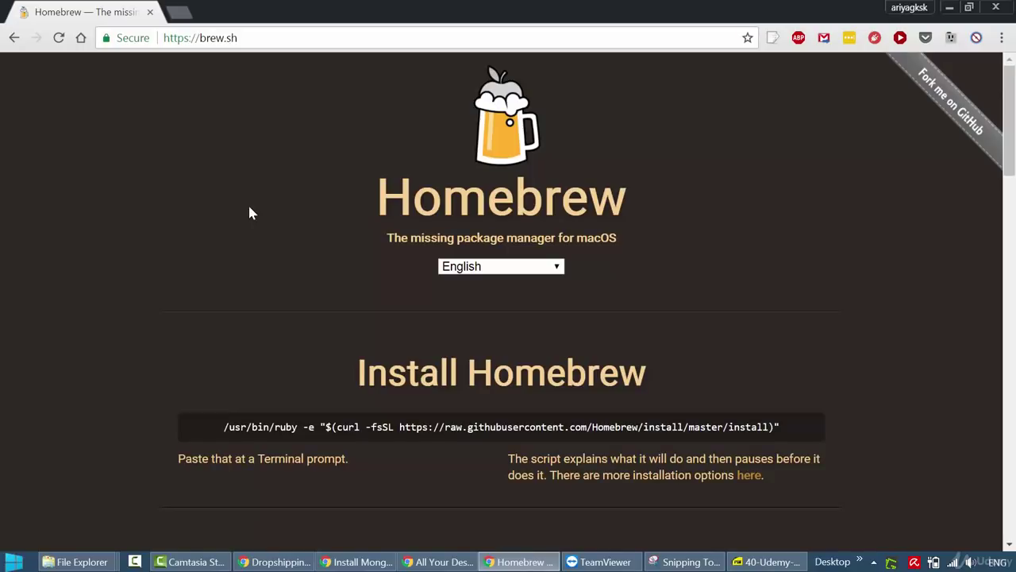
Scroll the brew.sh page down to 'What Does Homebrew Do?'.
click(1007, 210)
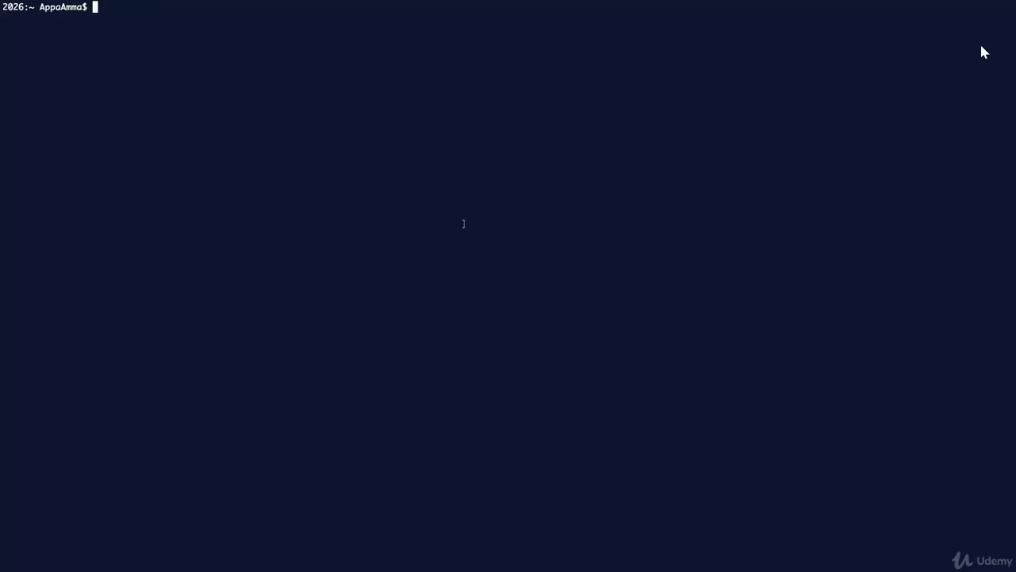
Clear the Terminal and run brew update.
text(clear)
key(Return)
text(brew update)
key(Return)
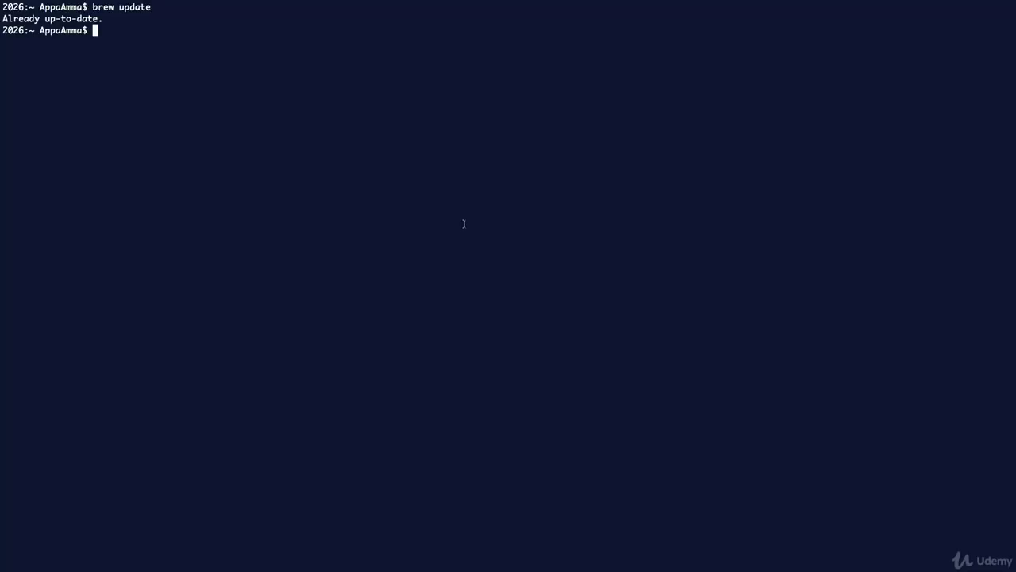
After checking the install docs, install MongoDB with brew install mongodb.
key(super+Tab)
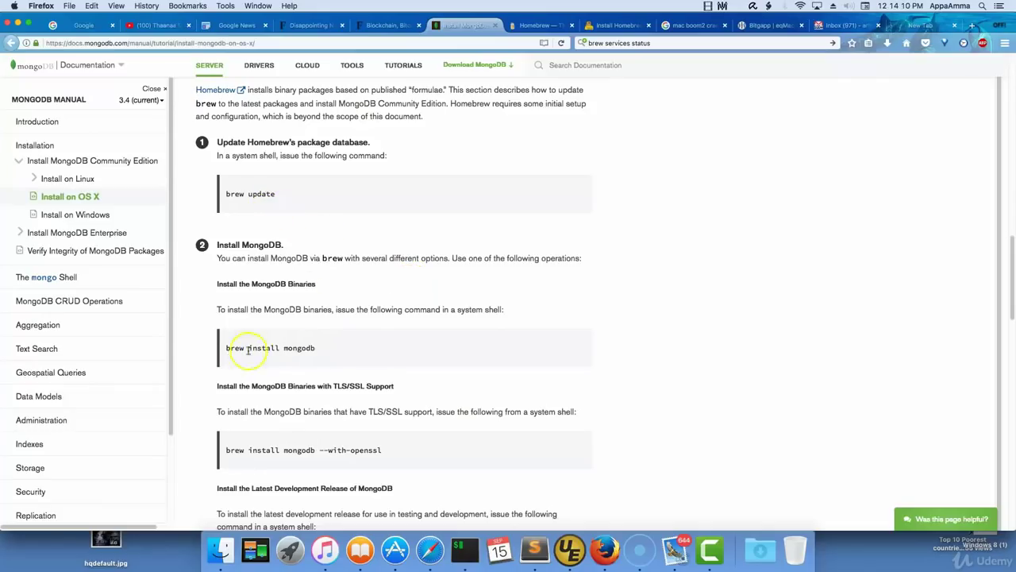
key(super+Tab)
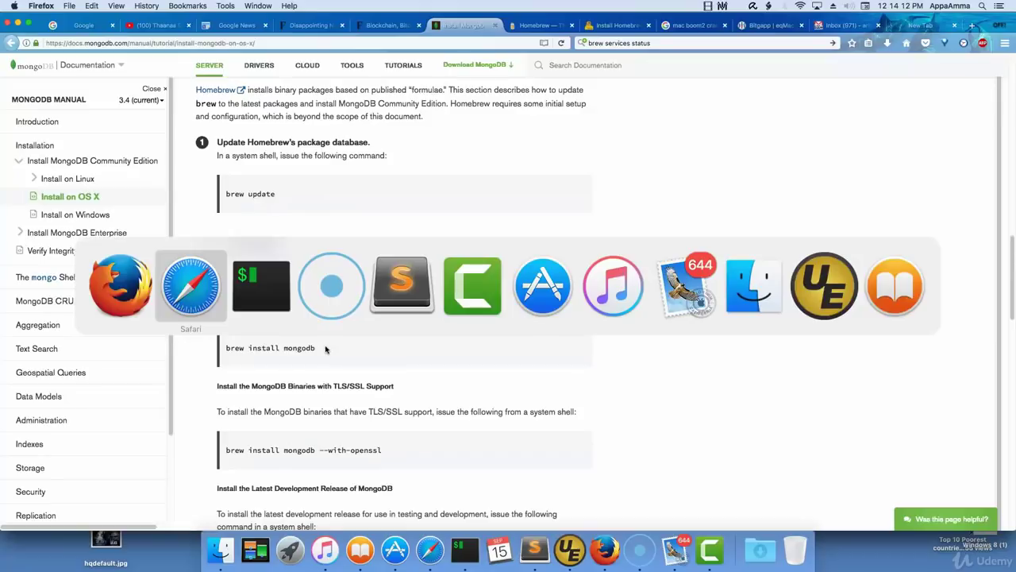
key(super+Tab)
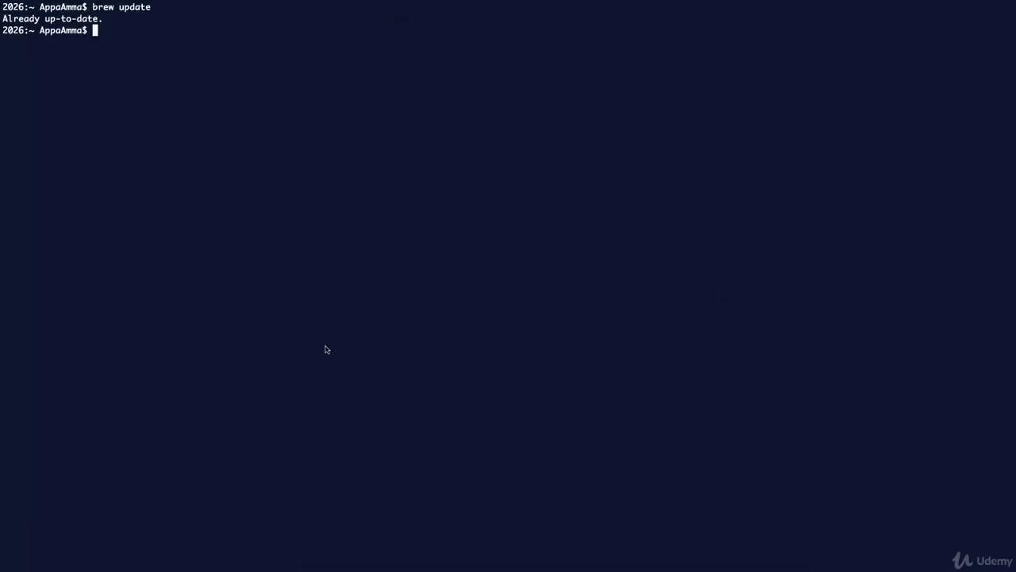
text(brew install mongodb)
key(Return)
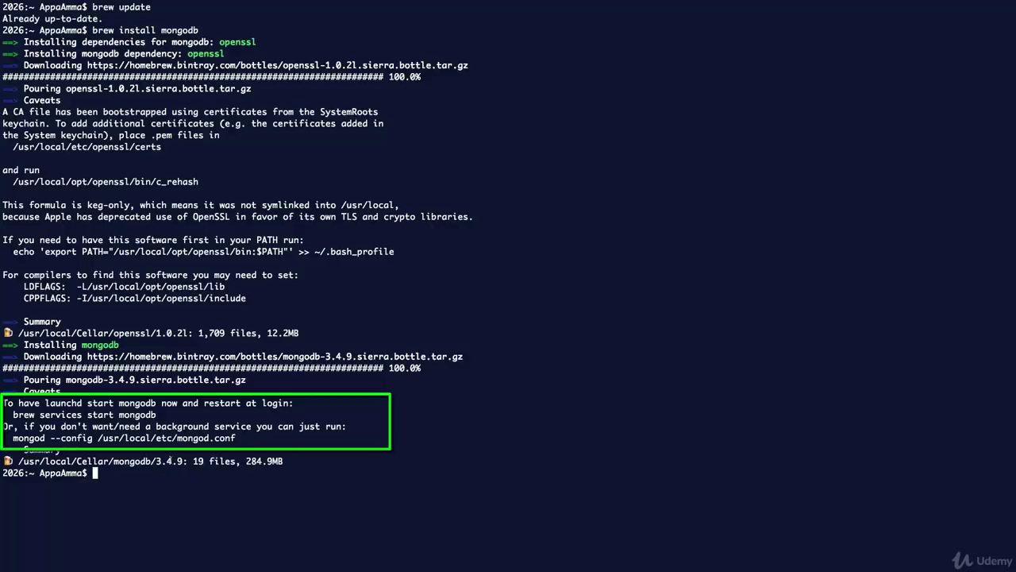
Clear the Terminal and run brew services list.
text(clear)
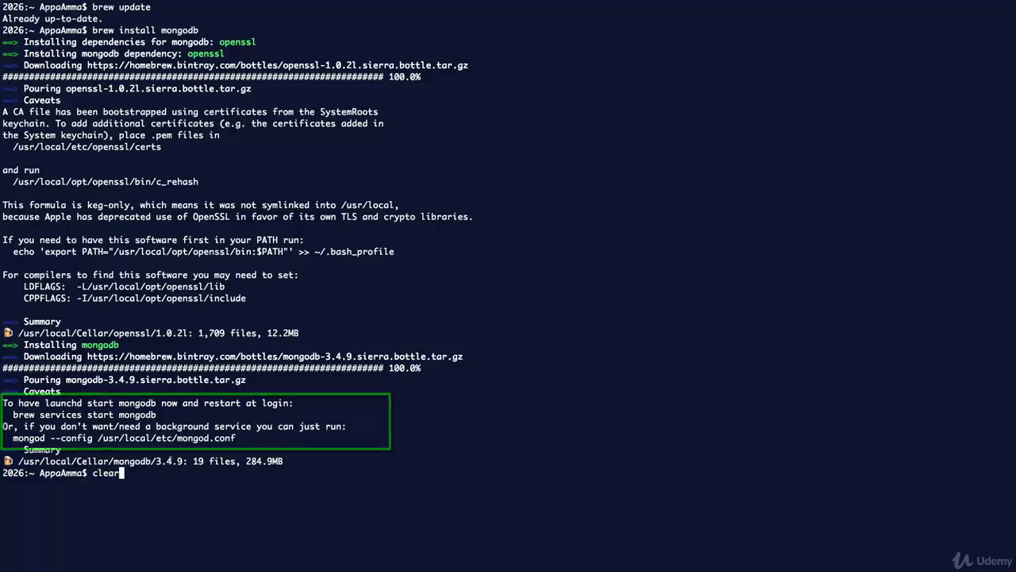
key(Return)
text(b)
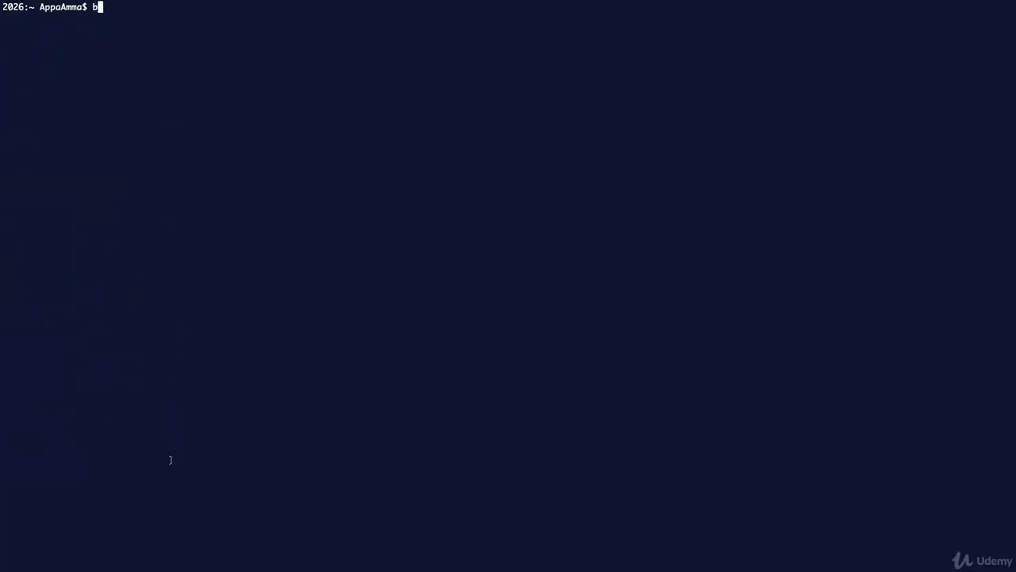
text(rew services list)
key(Return)
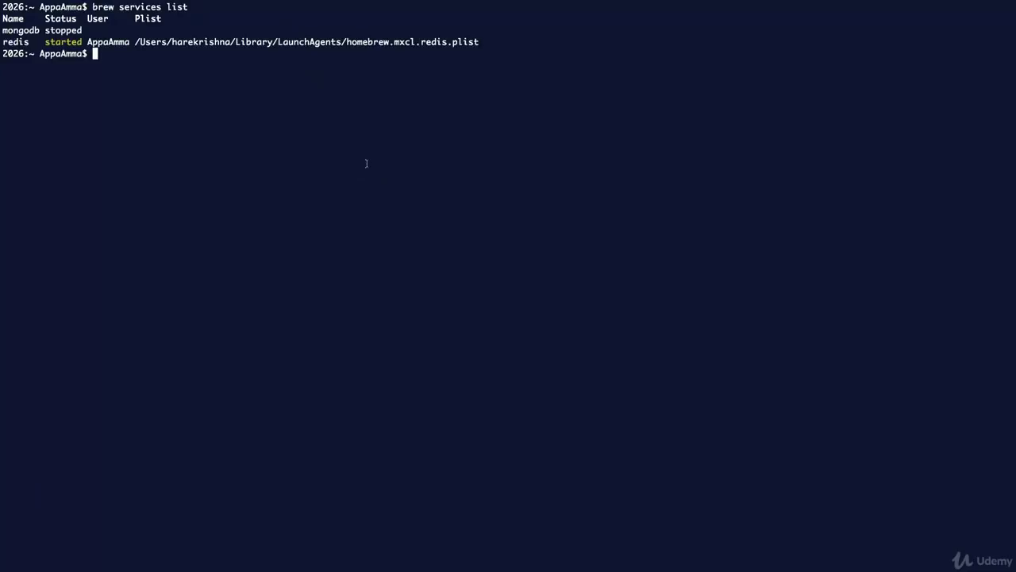
Run brew services start mongodb and rerun the services list to confirm it started.
text(brew services sa)
key(BackSpace)
text(tart )
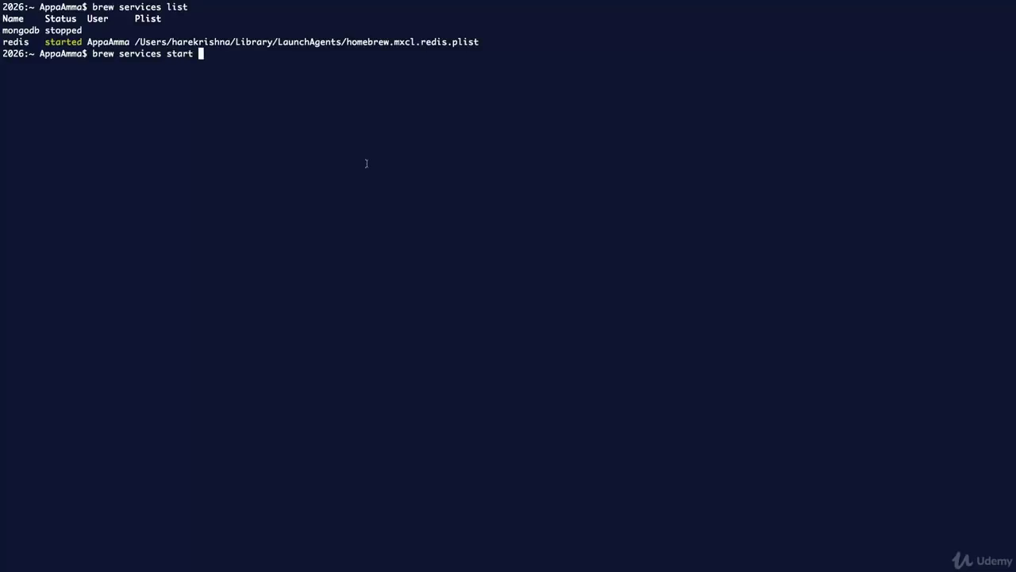
text(mongodb)
key(Return)
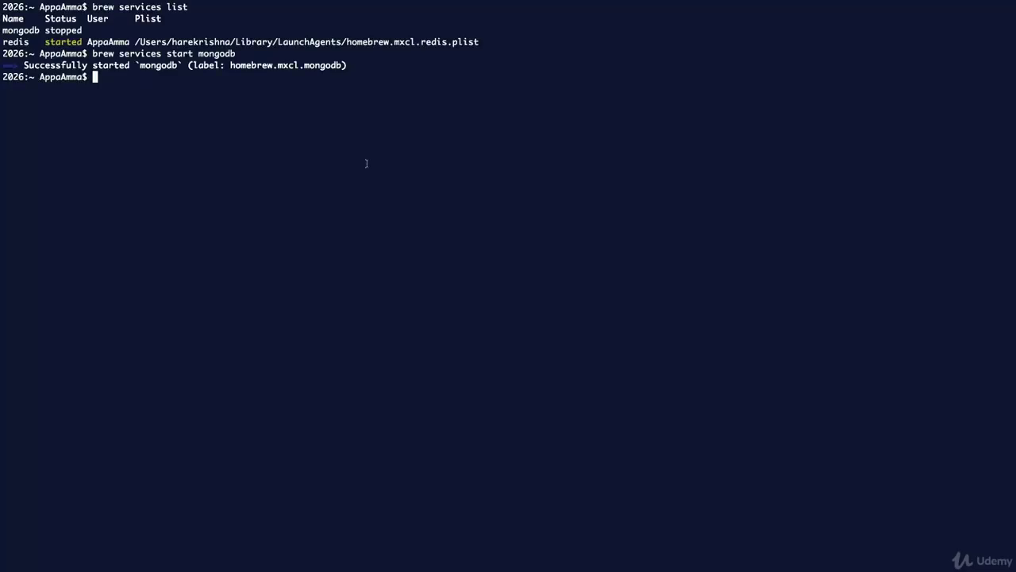
key(Up)
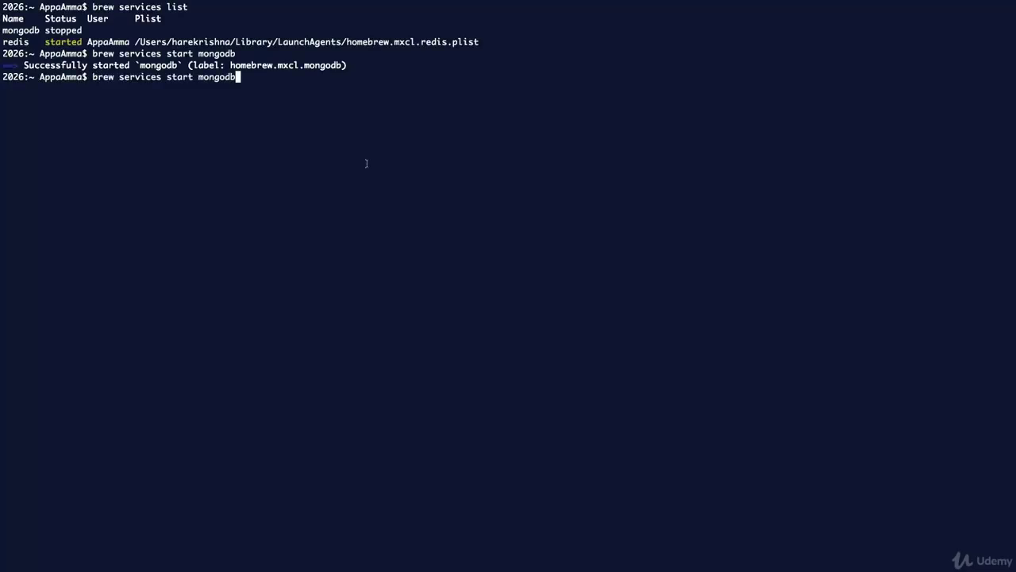
key(Up)
key(Return)
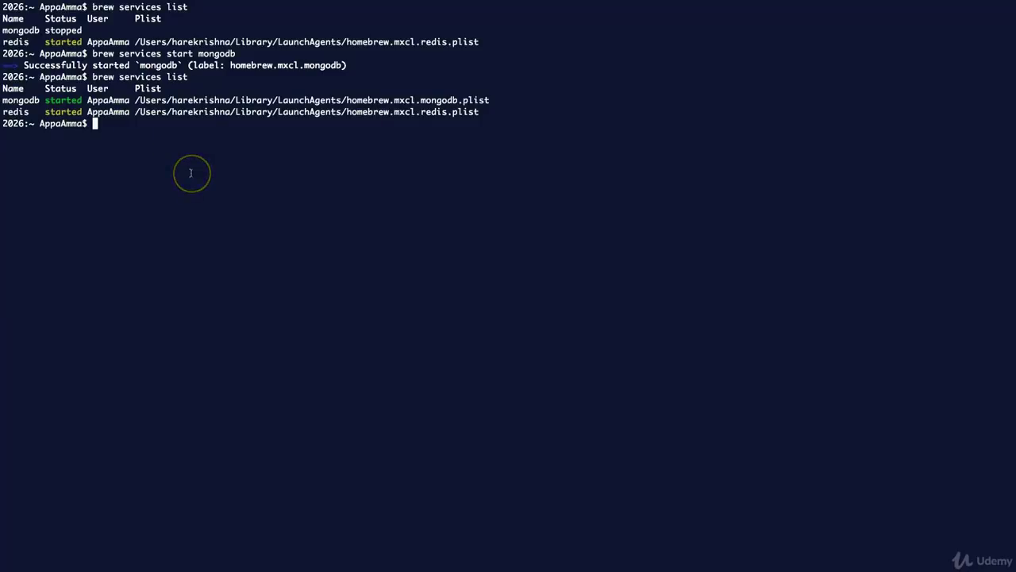
key(F4)
Launch MongoBooster and connect to the localhost server.
text(mongoboos)
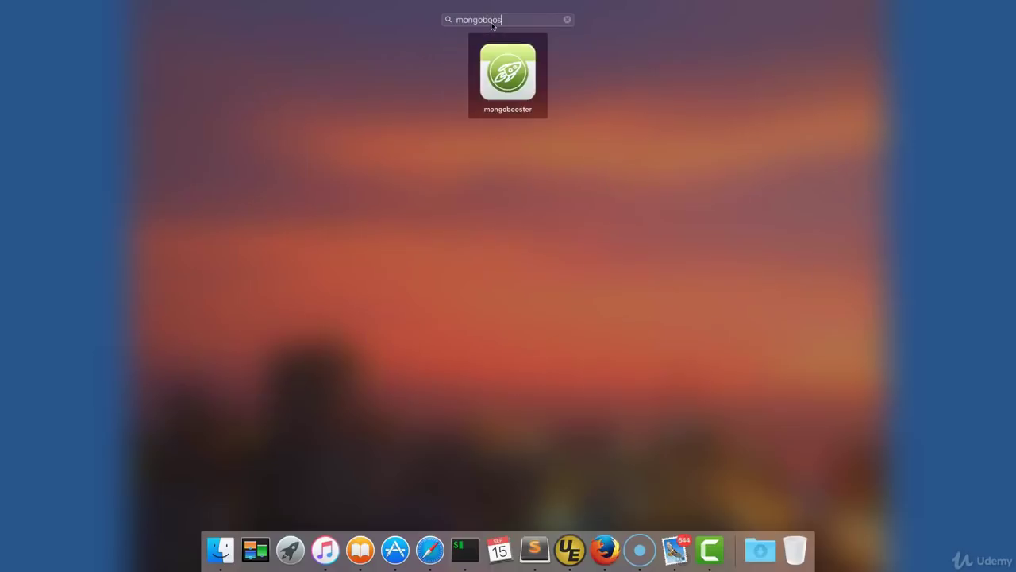
key(Return)
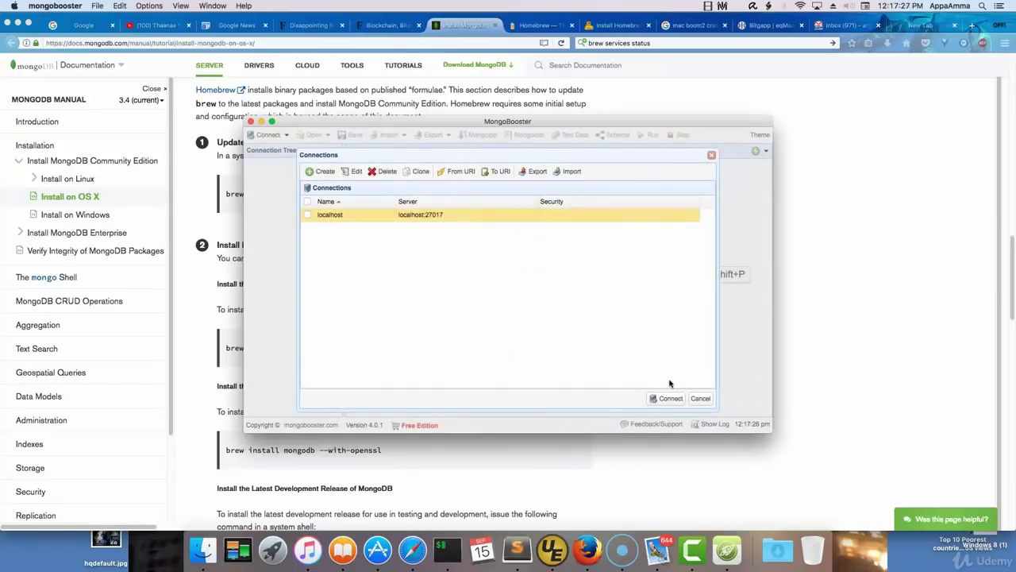
click(670, 398)
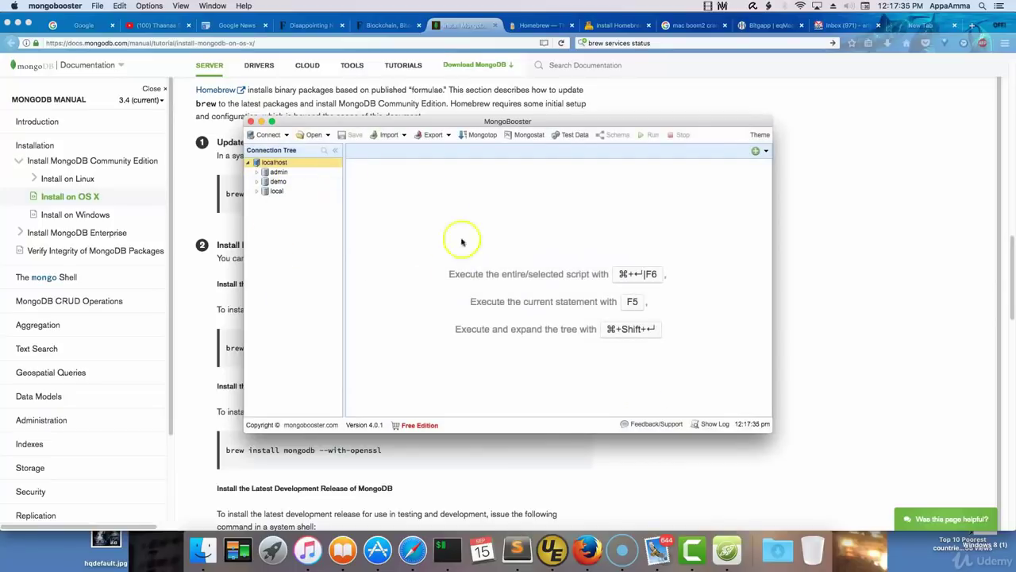
click(259, 192)
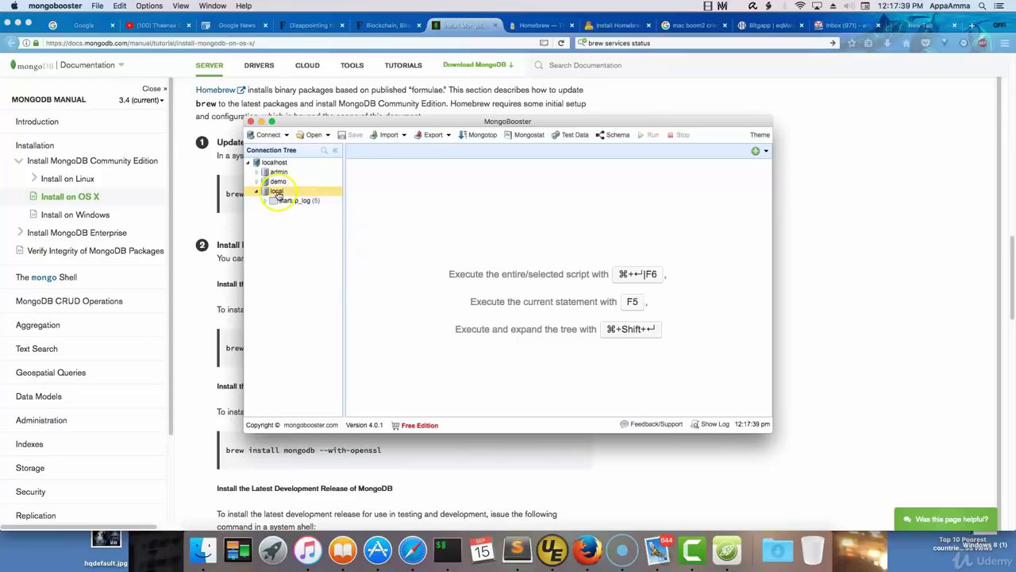
Create a new database named 'test' on localhost.
right_click(273, 163)
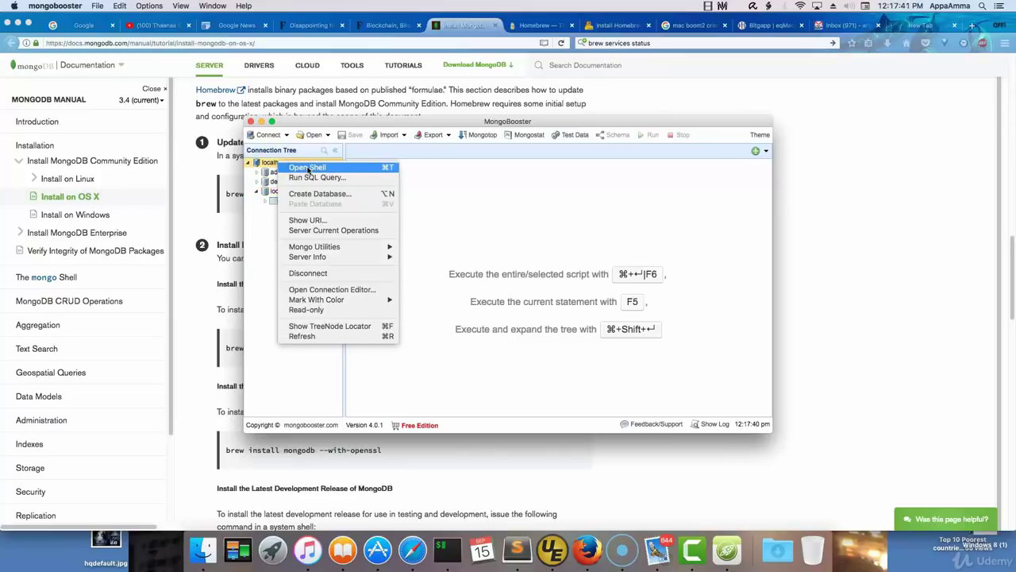
click(320, 193)
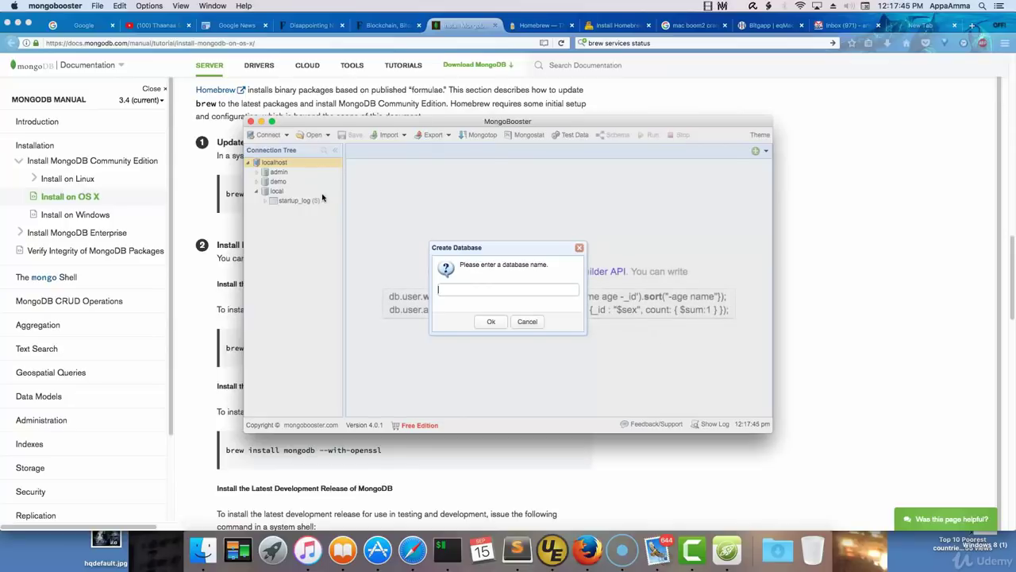
text(test)
key(Return)
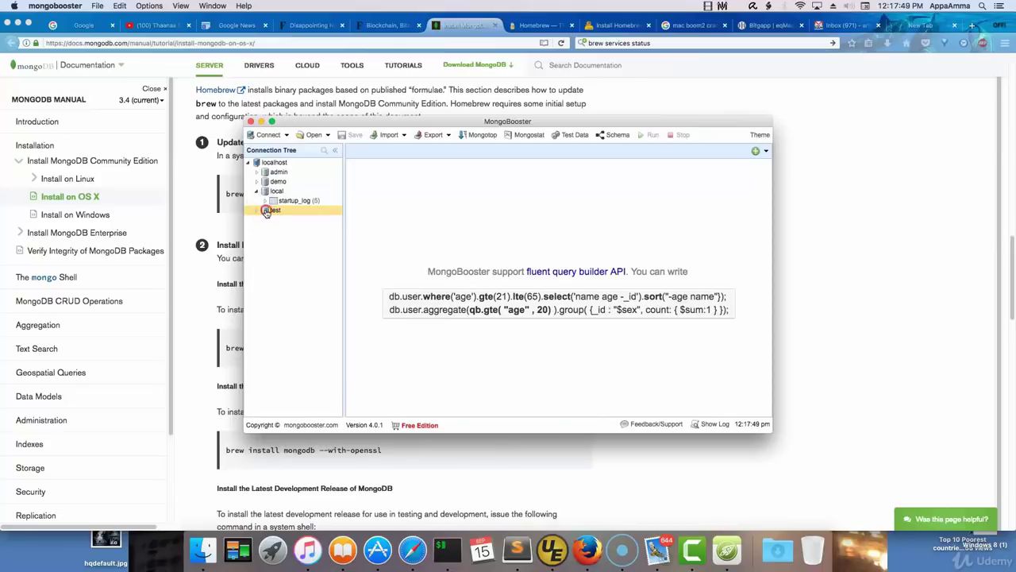
Create a 'userprofile' collection in the test database.
right_click(268, 209)
click(328, 254)
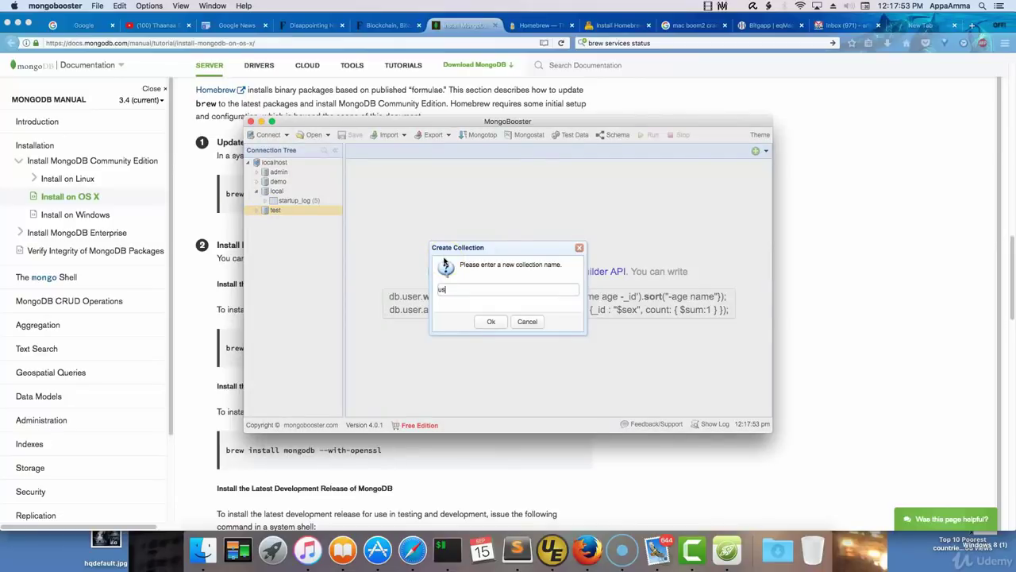
text(userprofile)
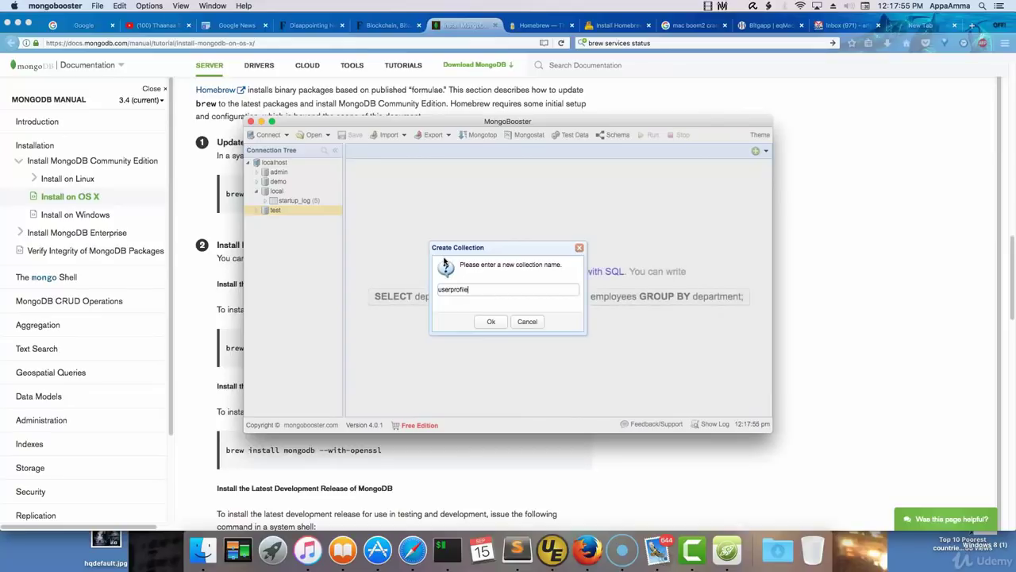
key(Return)
Insert and run a document with name 'adminMaster' into userprofile.
click(298, 222)
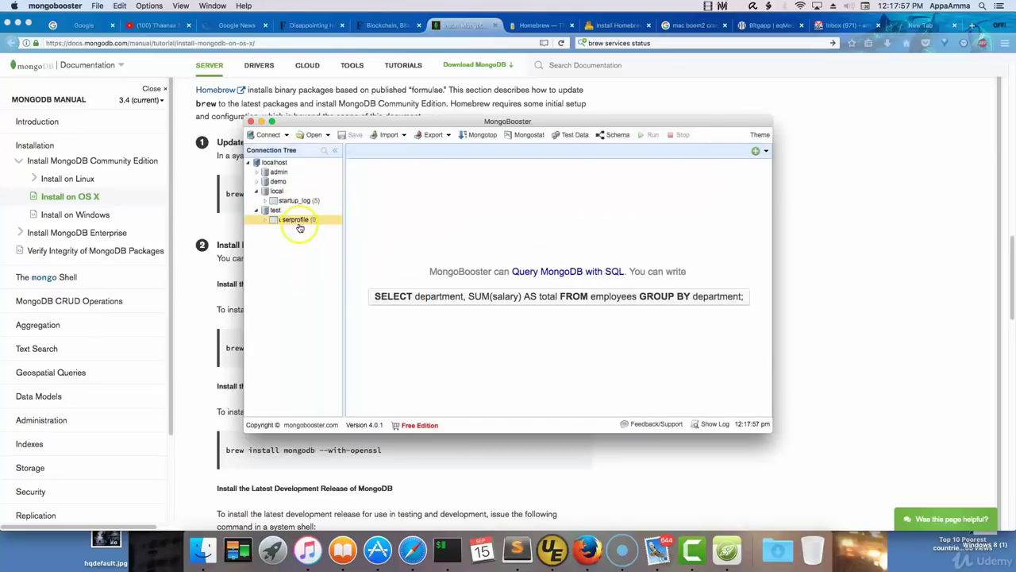
right_click(299, 226)
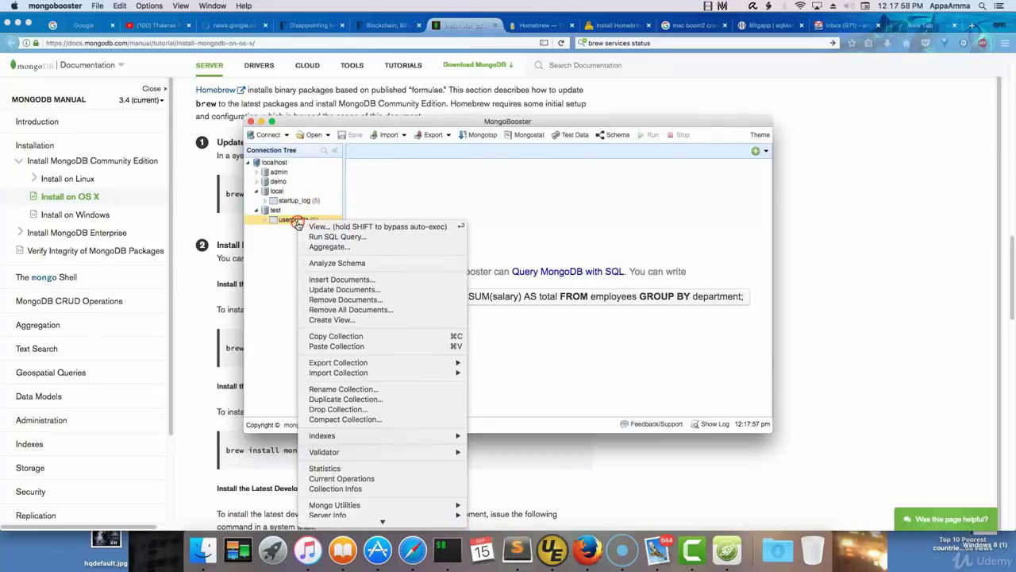
click(341, 280)
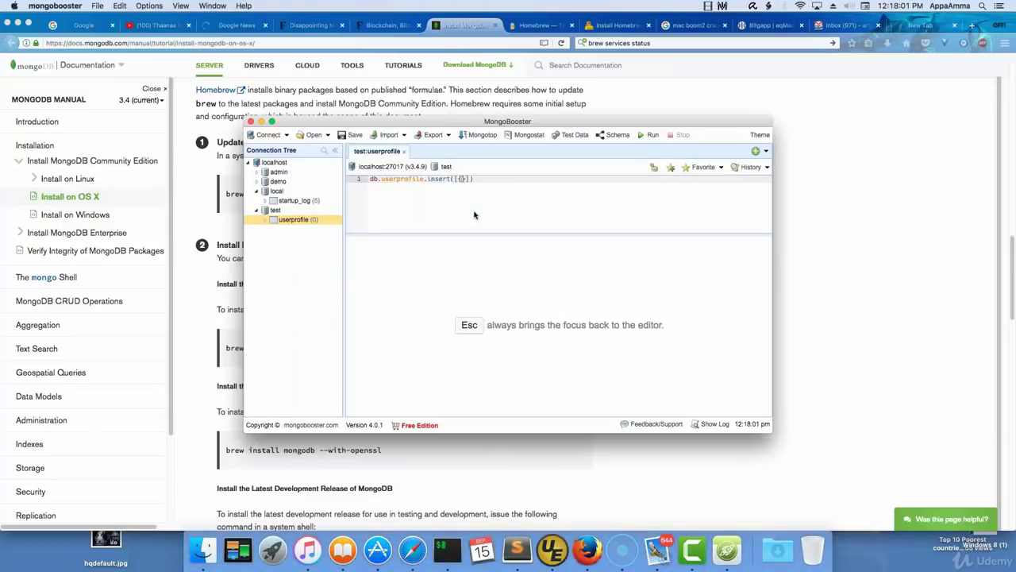
click(469, 210)
text(name:')
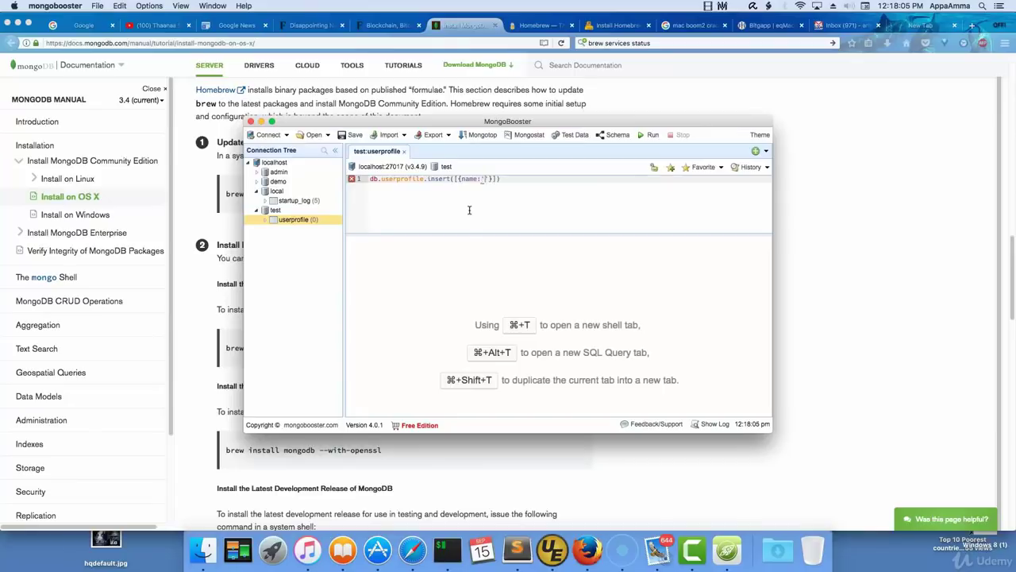
text(adminMaster)
click(588, 231)
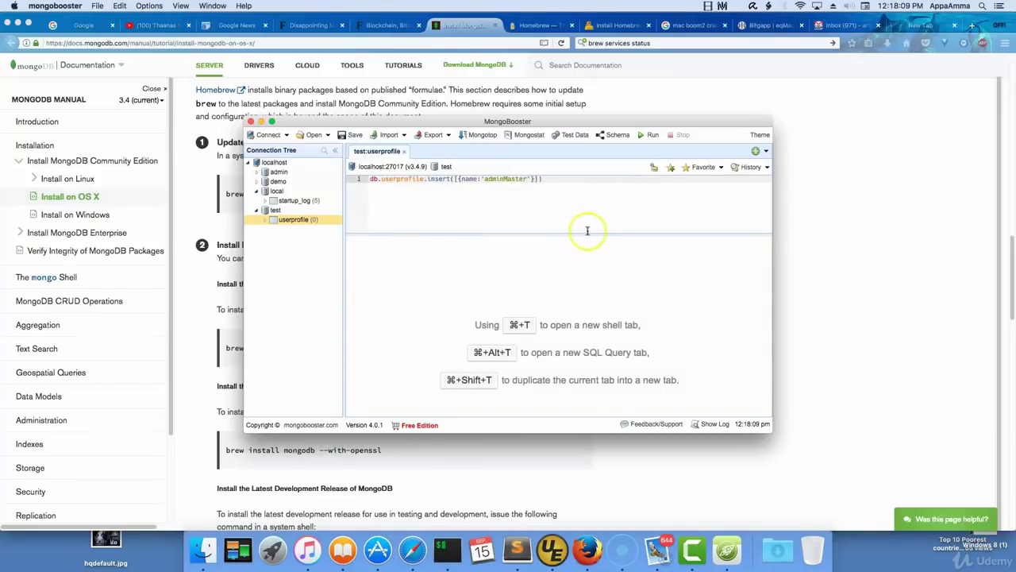
click(653, 135)
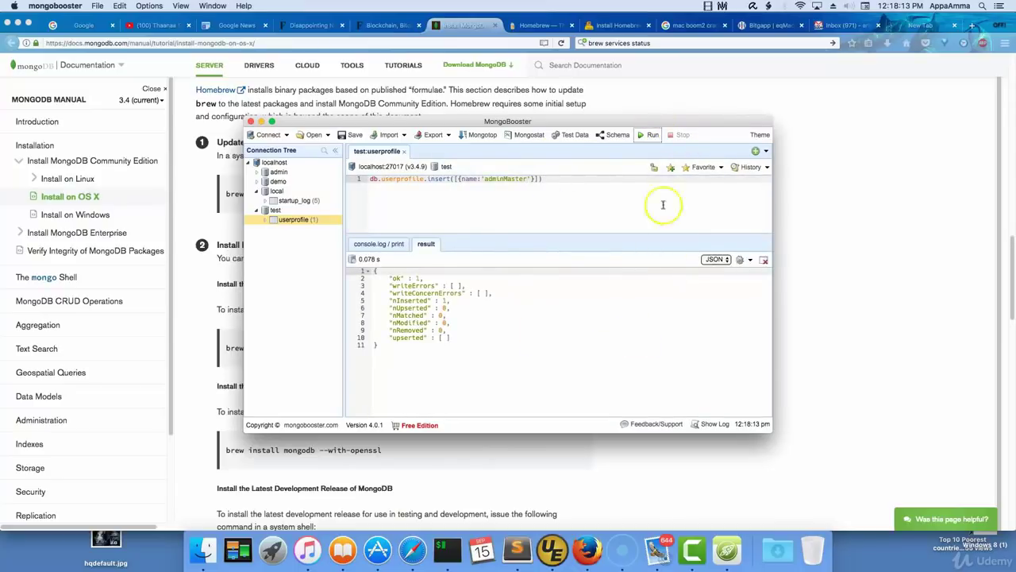
Show the userprofile documents as a table, then type 'brew services stop mongodb' in Terminal.
right_click(318, 220)
key(Escape)
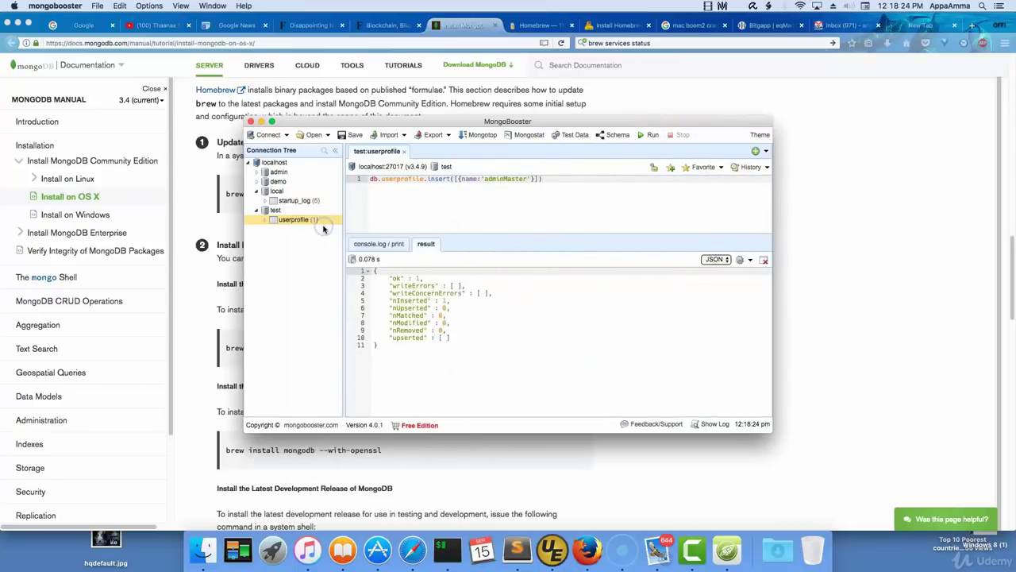
double_click(324, 228)
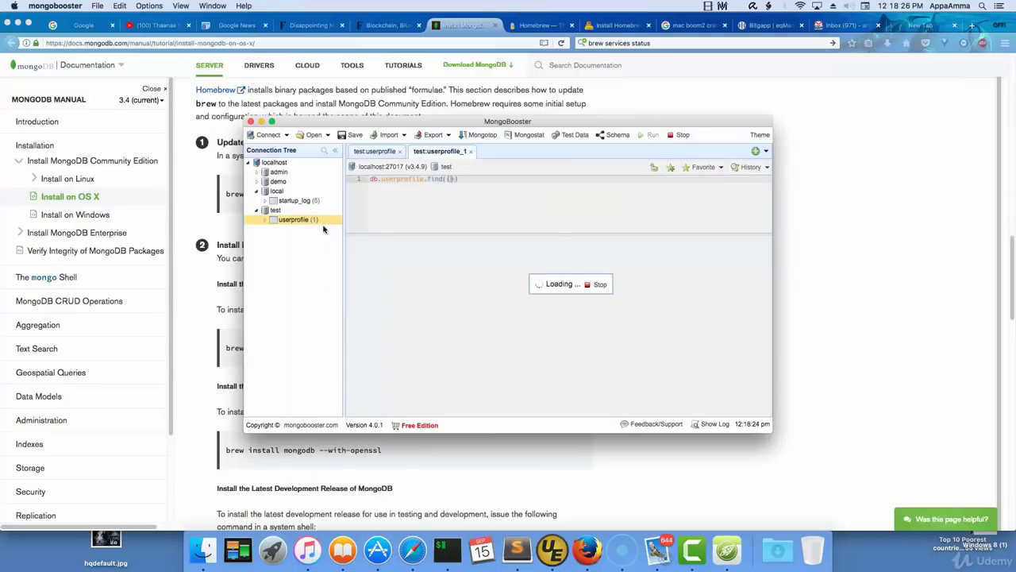
click(711, 245)
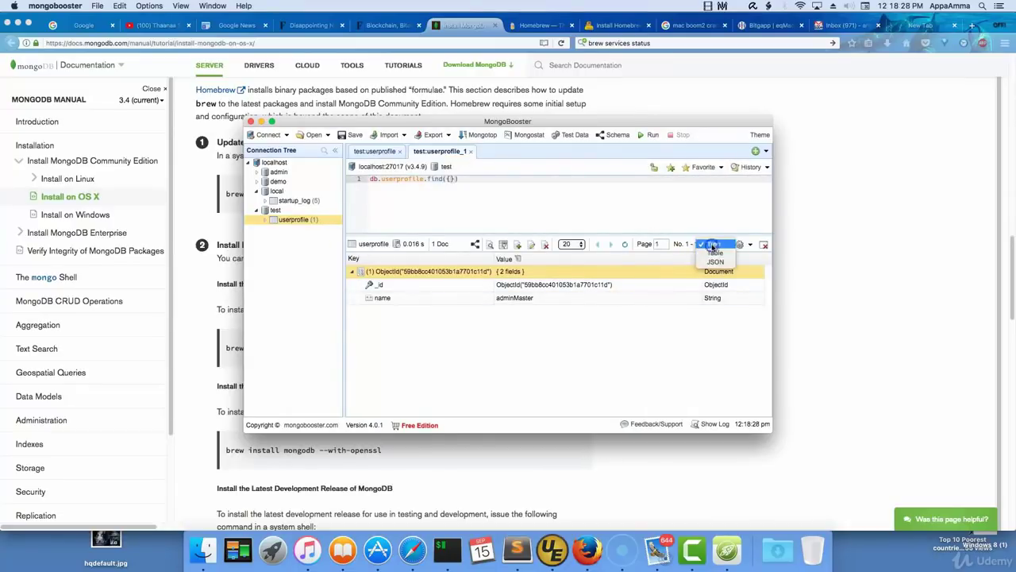
click(714, 253)
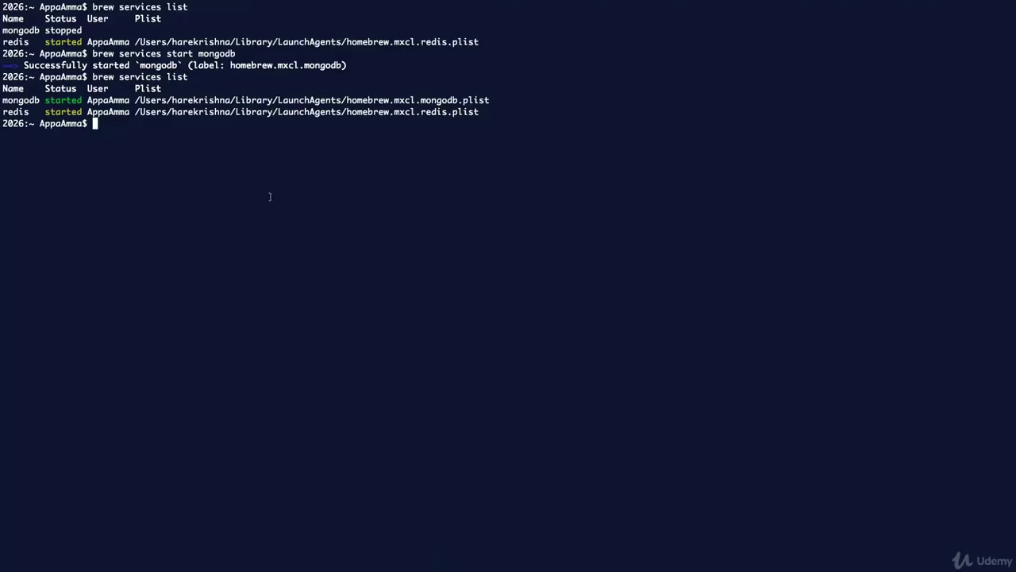
text(brew services stop m)
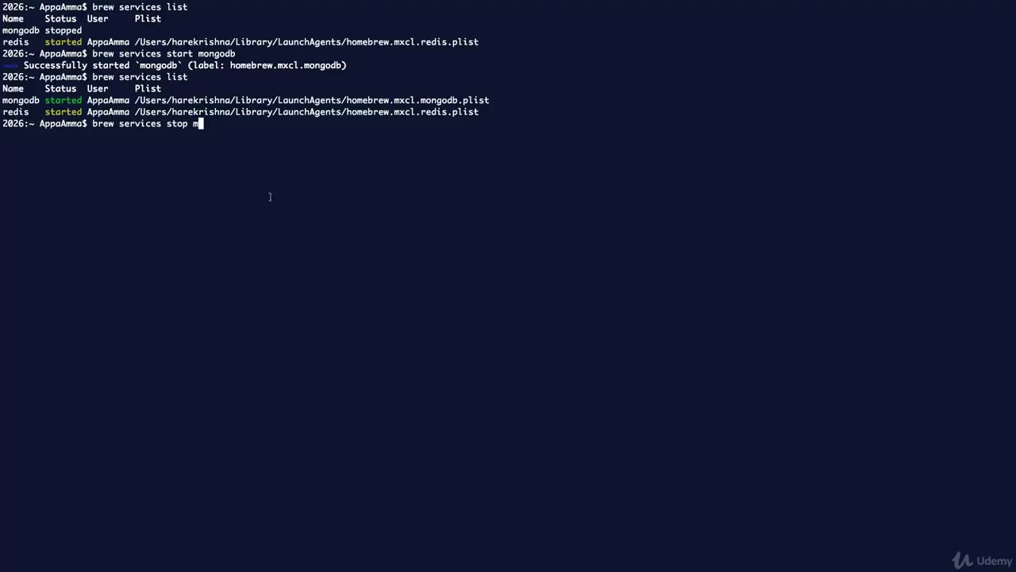
text(ongodb)
Stop the mongodb service with brew and rerun 'brew services list' to confirm.
key(Return)
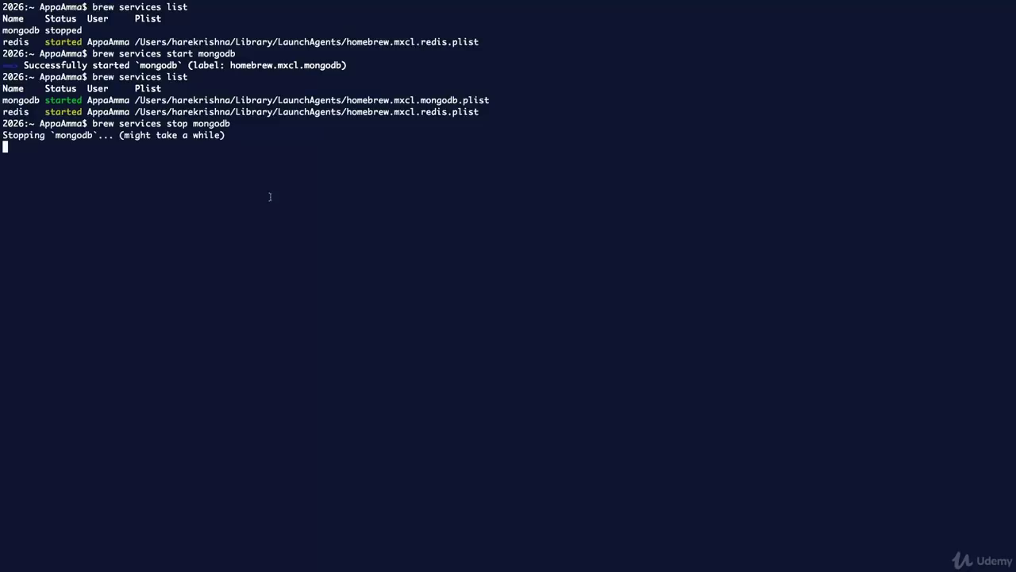
key(Up)
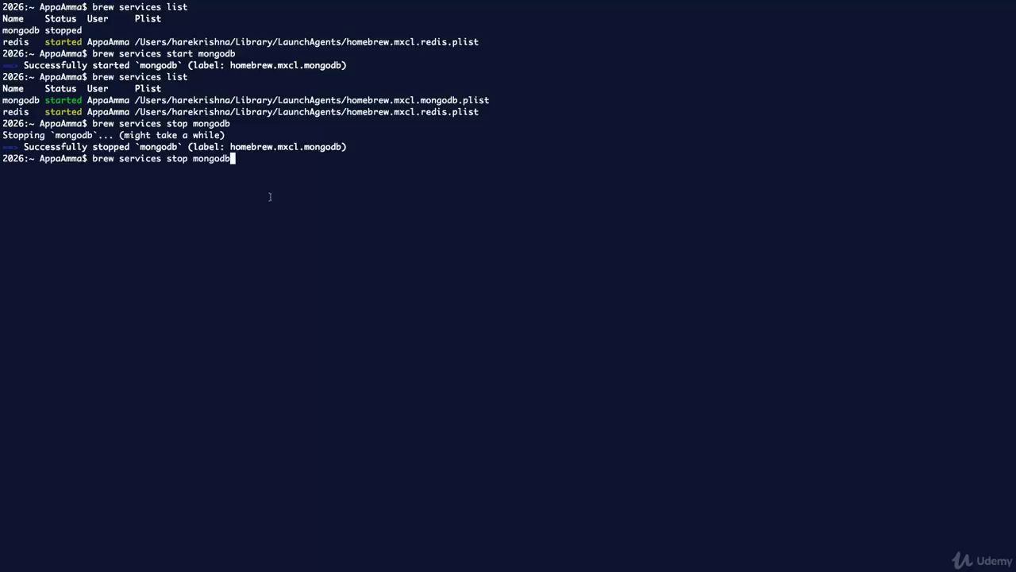
key(Up)
key(Return)
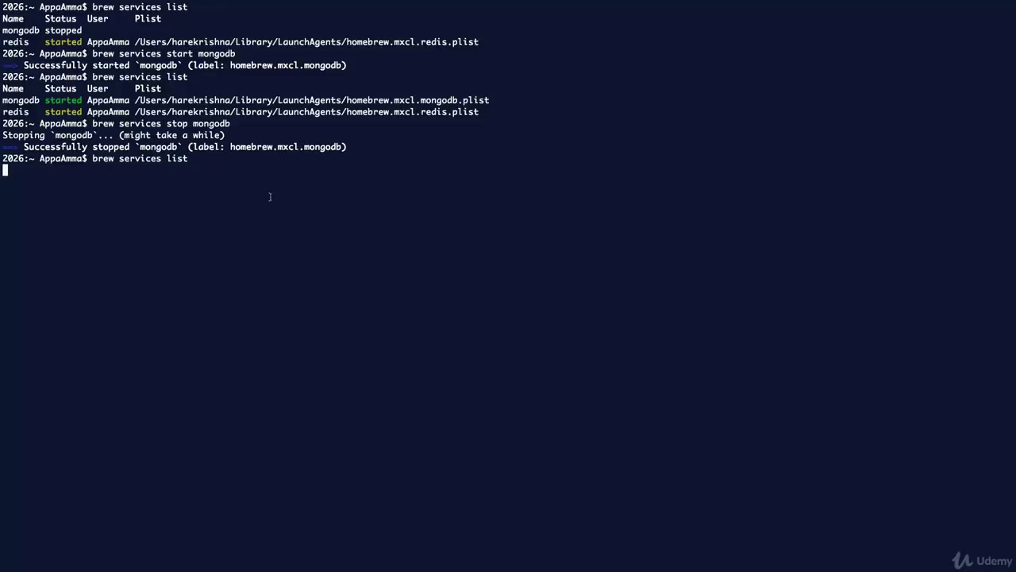
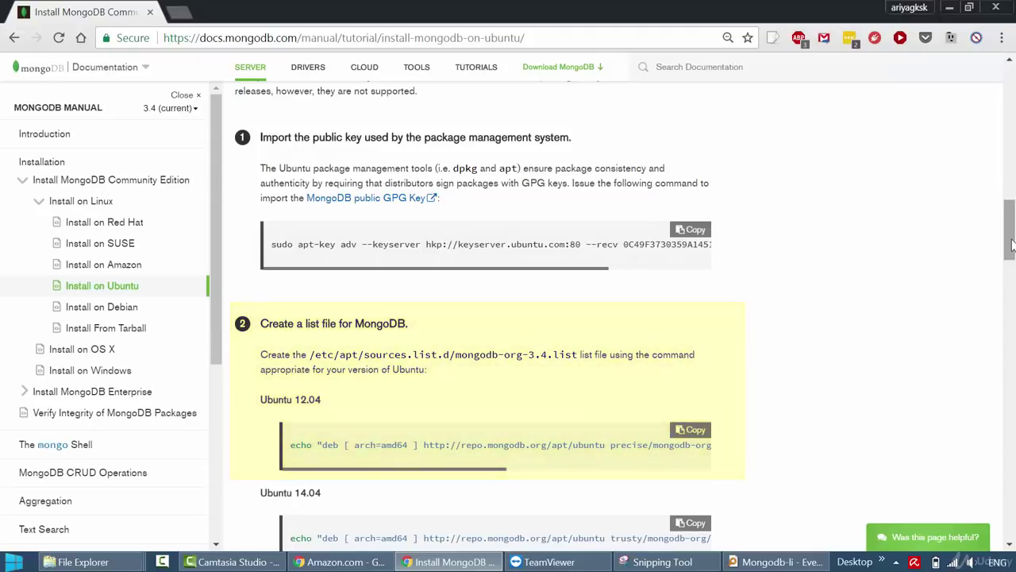
Run lsb_release -a and confirm the machine is Ubuntu 16.04.2 LTS (xenial).
drag(1011, 246, 1010, 304)
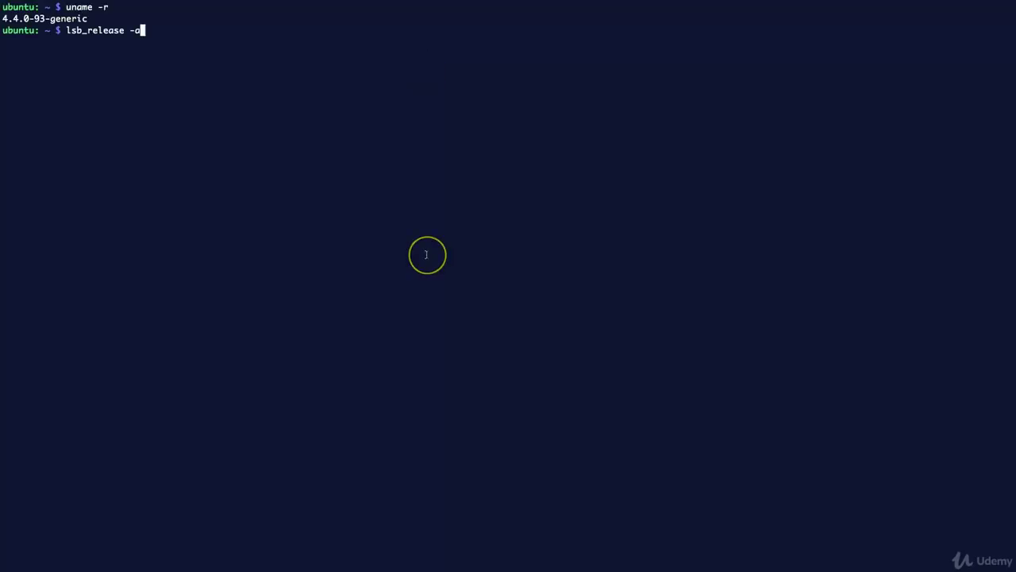
key(Return)
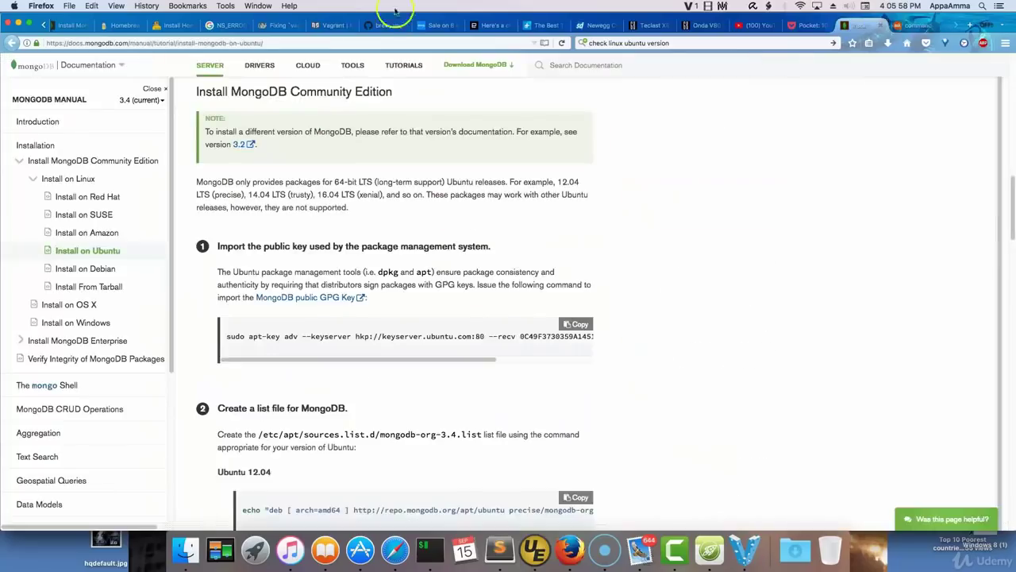
scroll(351, 243, down, 2)
scroll(355, 243, up, 4)
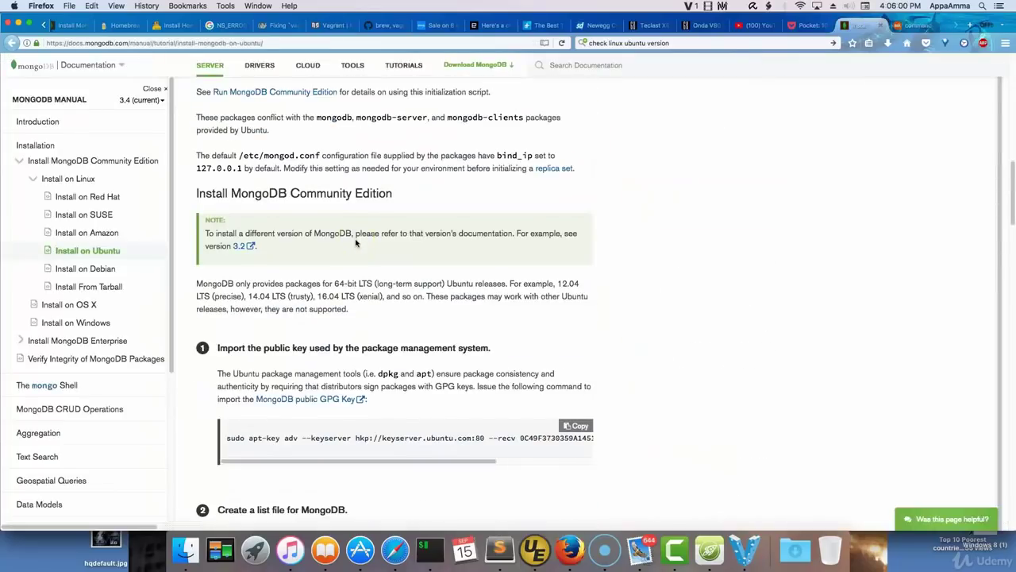
Paste and run the guide's apt-key keyserver command to import the MongoDB 3.4 signing key.
scroll(359, 240, down, 2)
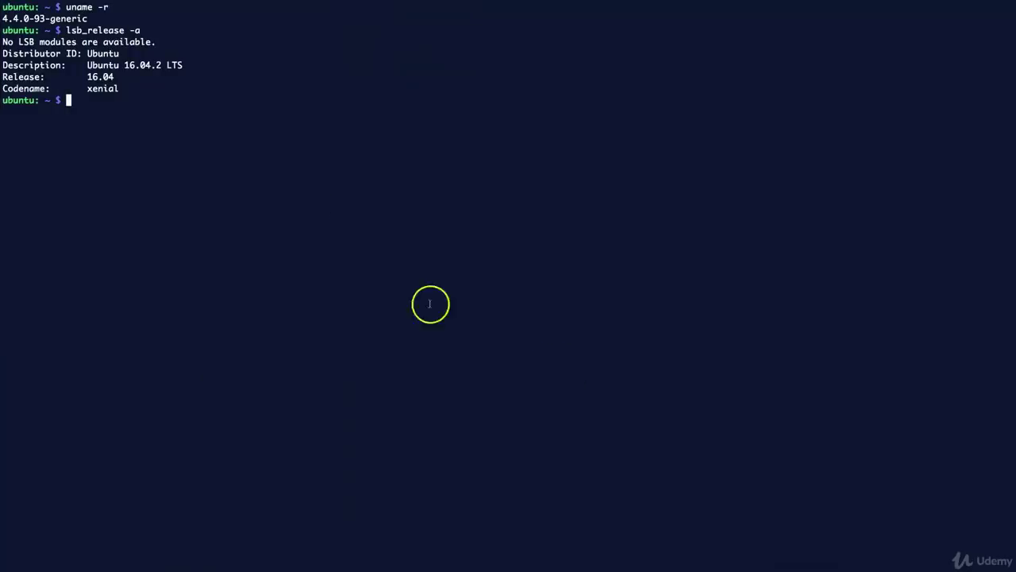
right_click(277, 191)
click(299, 341)
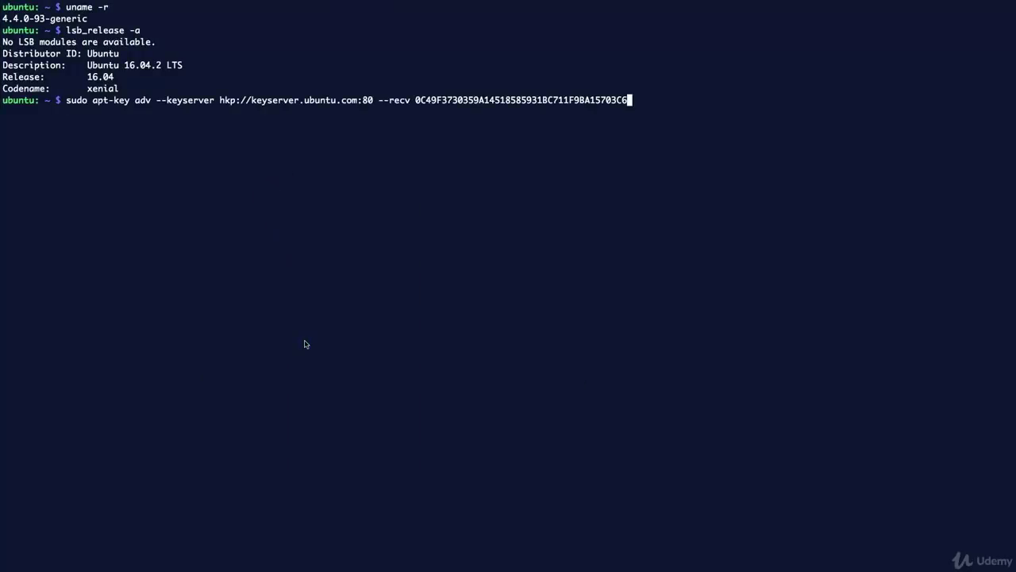
key(Return)
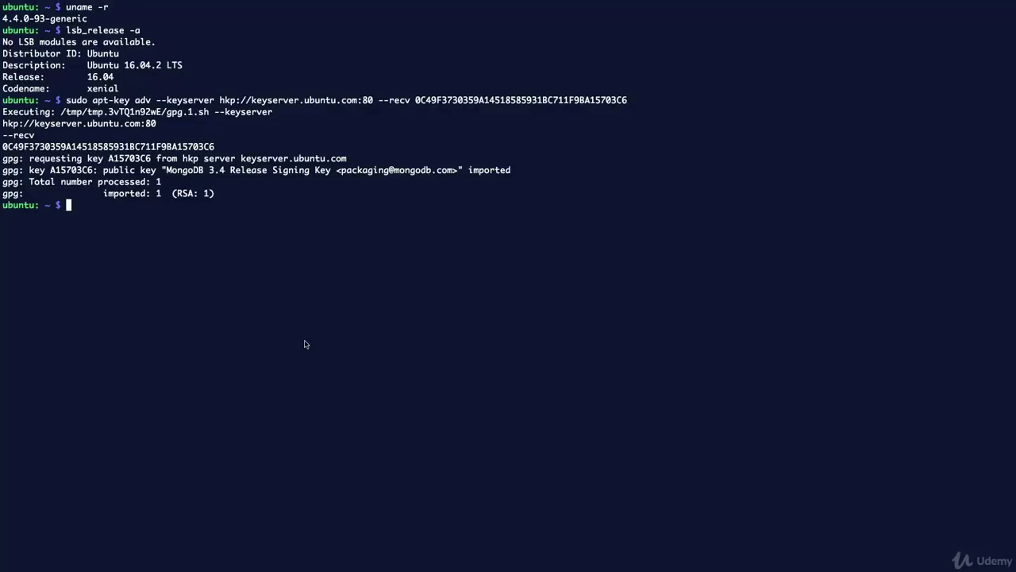
key(super+Tab)
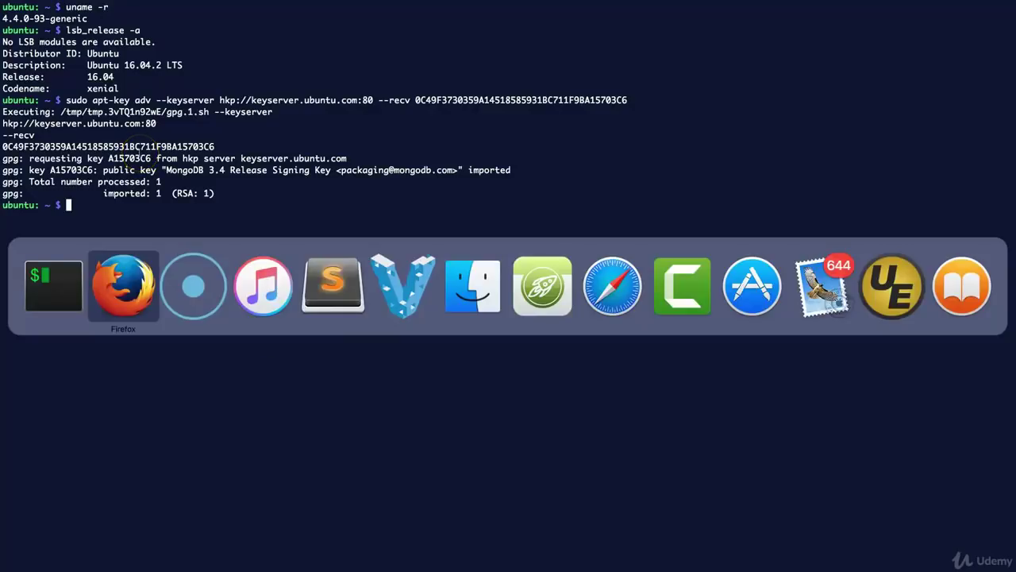
Copy the Ubuntu 16.04 echo command into the terminal to create mongodb-org-3.4.list.
scroll(585, 390, down, 5)
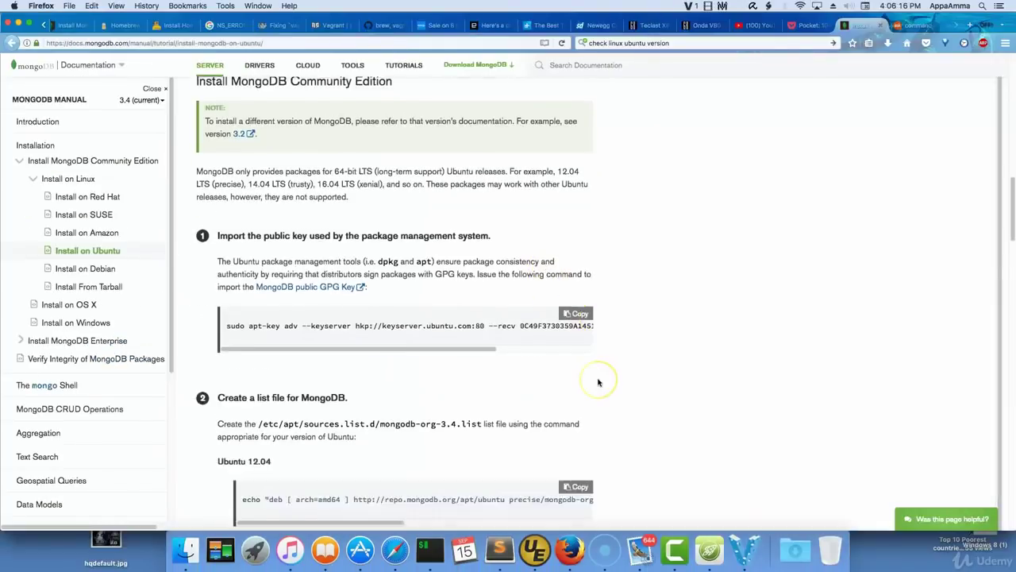
scroll(601, 374, down, 4)
click(577, 324)
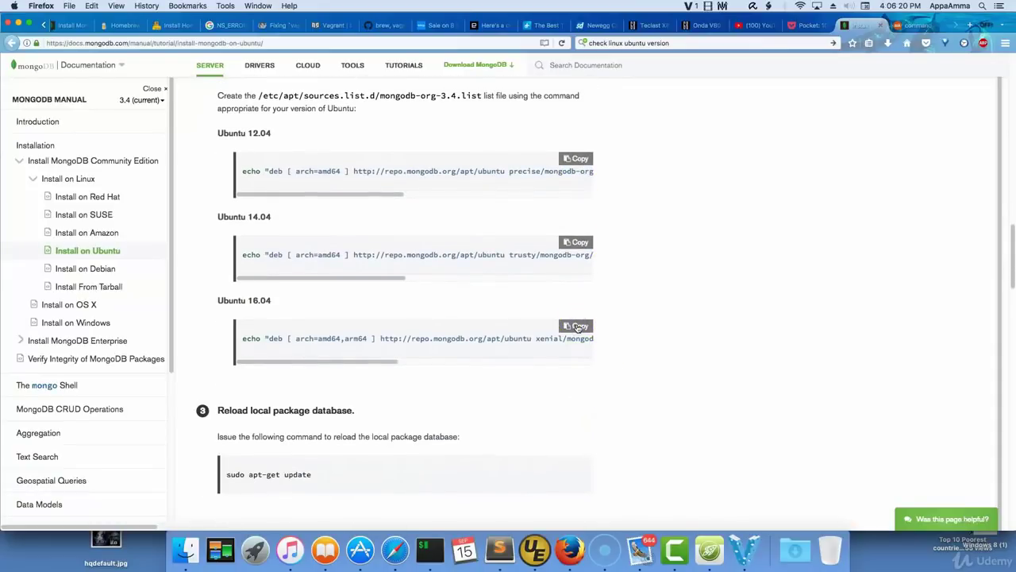
key(super+Tab)
right_click(370, 238)
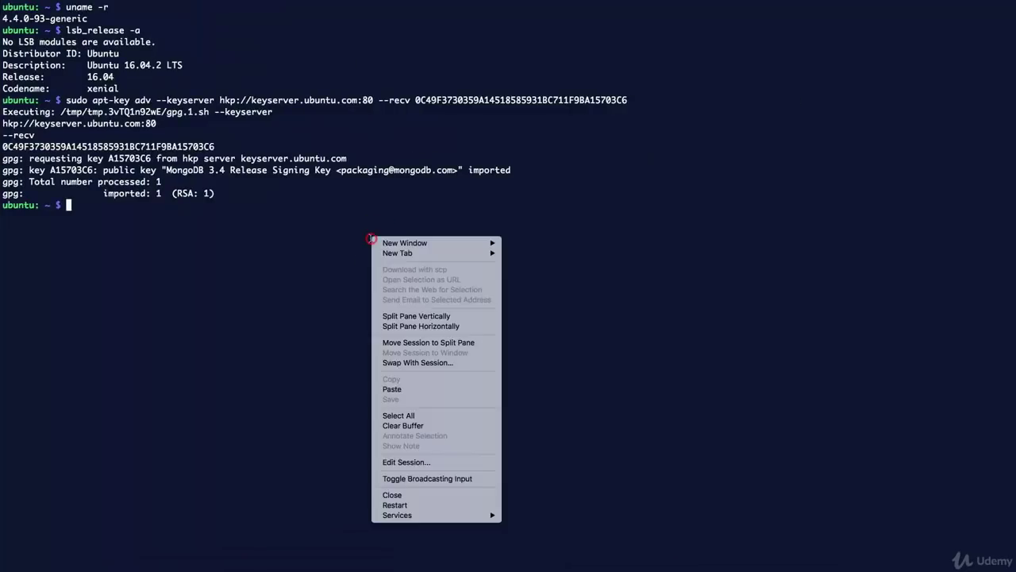
click(434, 390)
key(Return)
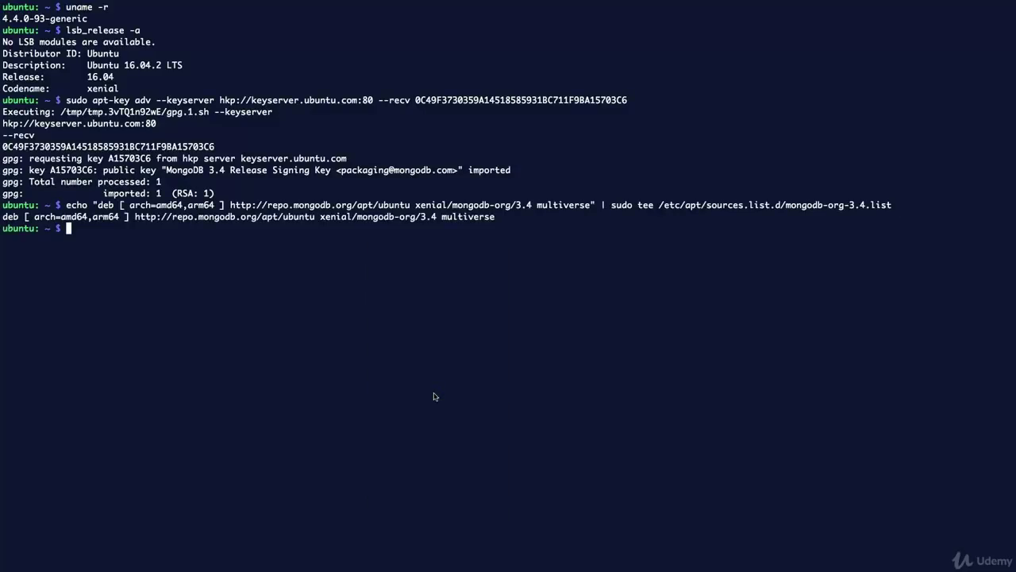
Copy and run sudo apt-get update to fetch the MongoDB 3.4 package lists.
key(super+Tab)
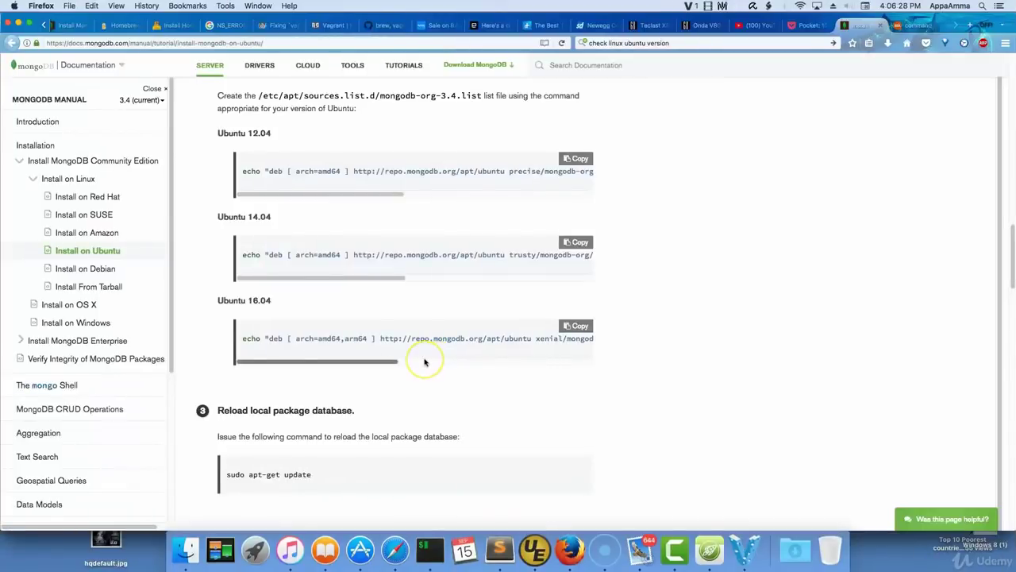
scroll(422, 358, down, 5)
drag(325, 332, 228, 330)
right_click(255, 330)
click(270, 332)
key(super+Tab)
right_click(266, 269)
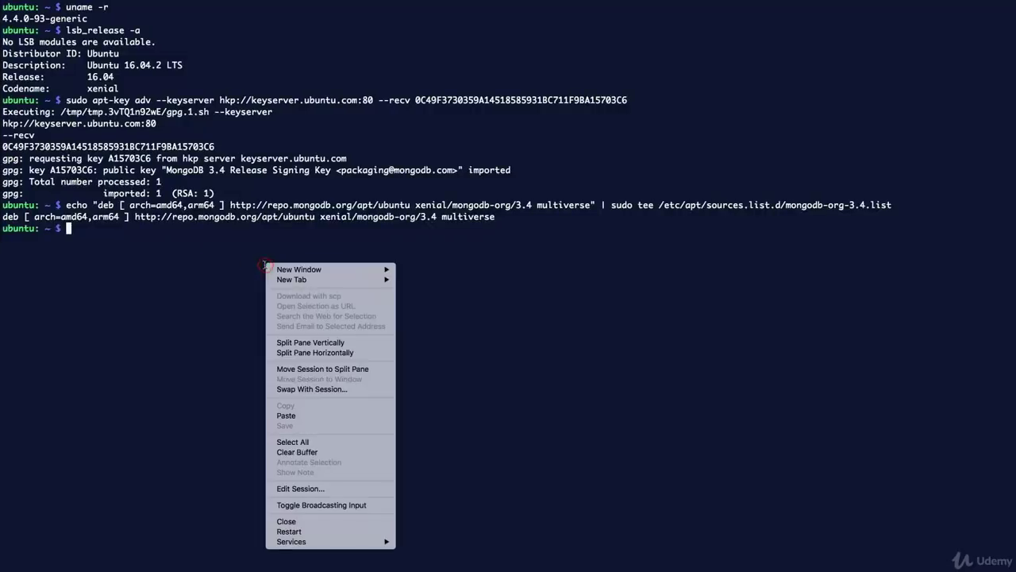
click(291, 413)
key(Return)
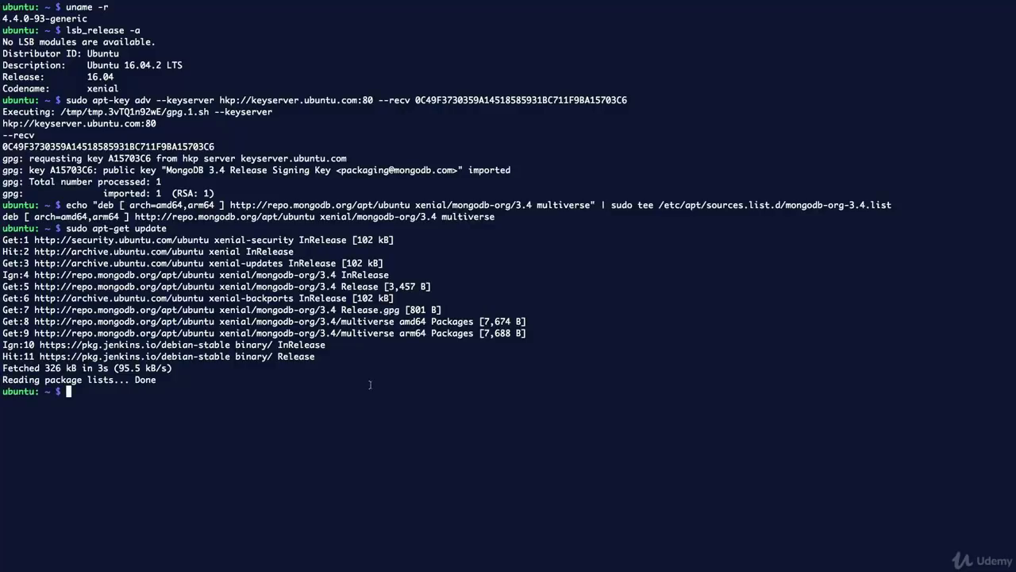
key(ctrl+Left)
Copy and run sudo apt-get install -y mongodb-org to install the MongoDB 3.4.9 packages.
scroll(342, 387, down, 2)
drag(382, 399, 222, 399)
right_click(262, 399)
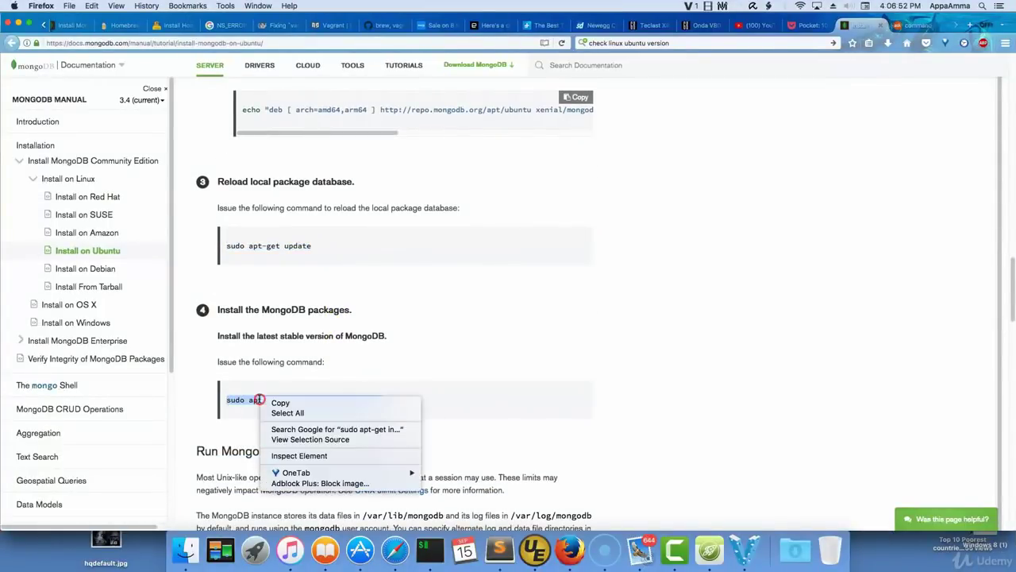
click(284, 409)
key(ctrl+Right)
right_click(329, 340)
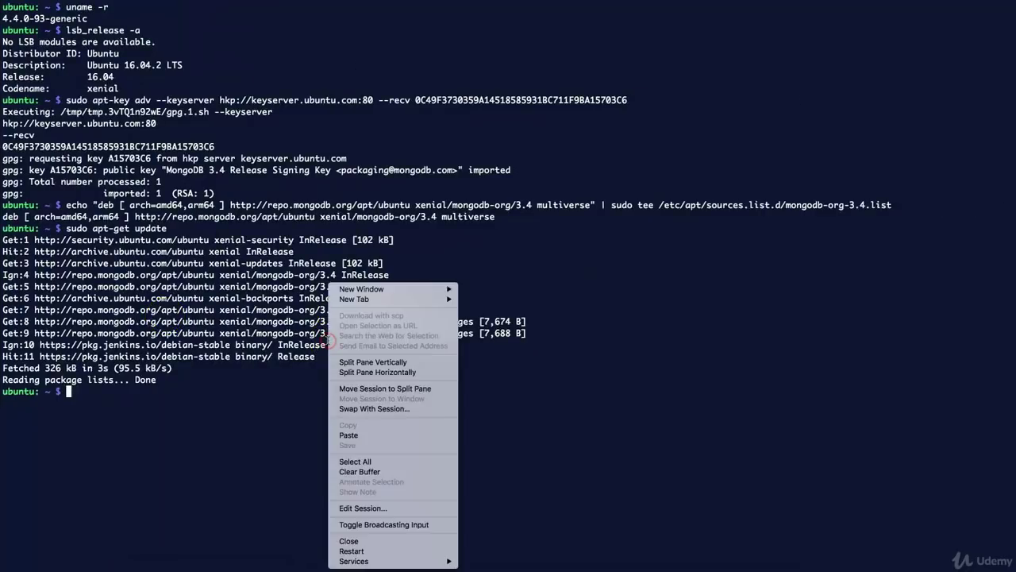
click(366, 436)
key(Return)
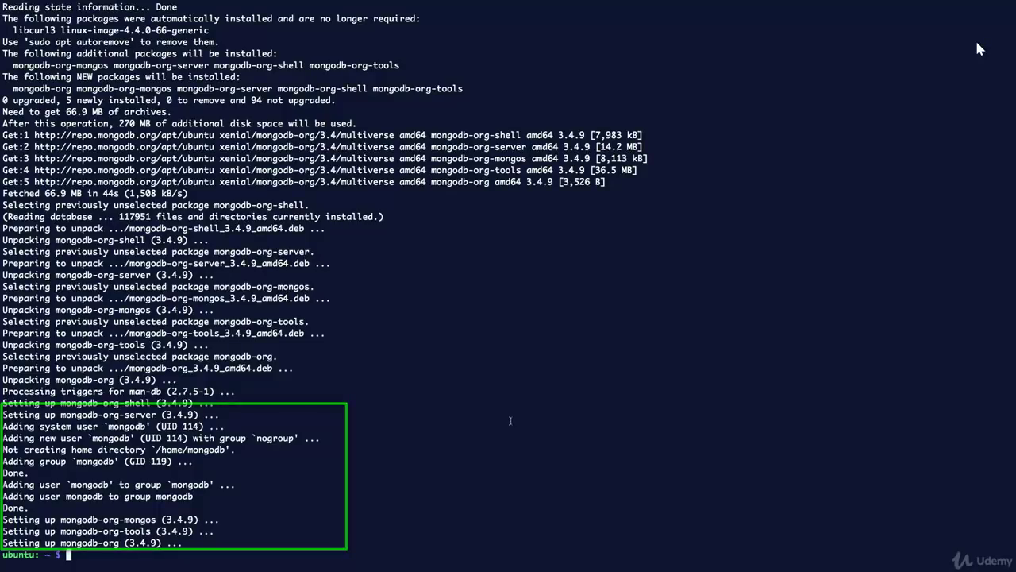
Clear the terminal screen with the clear command.
text(clear)
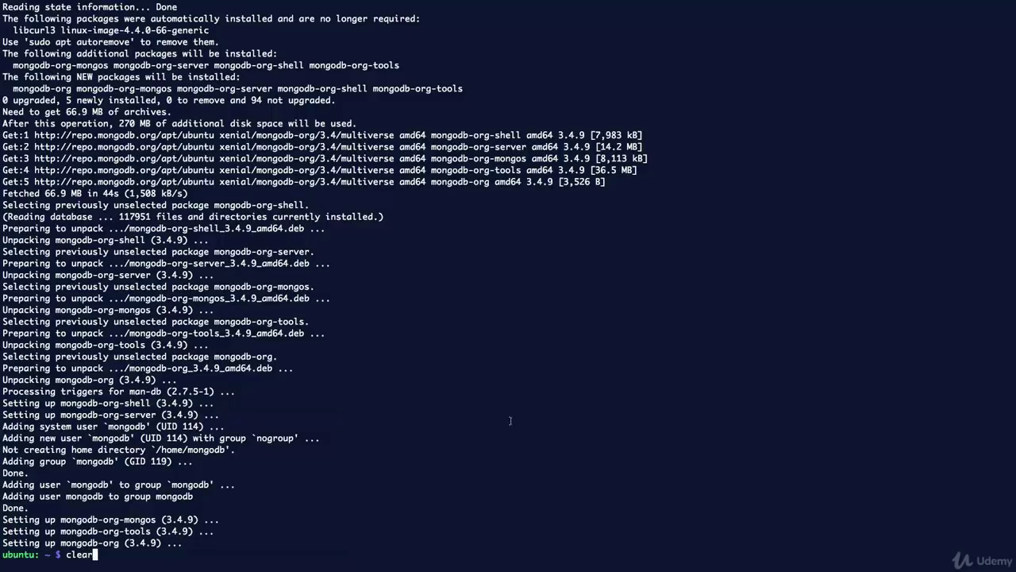
key(Return)
key(super+Tab)
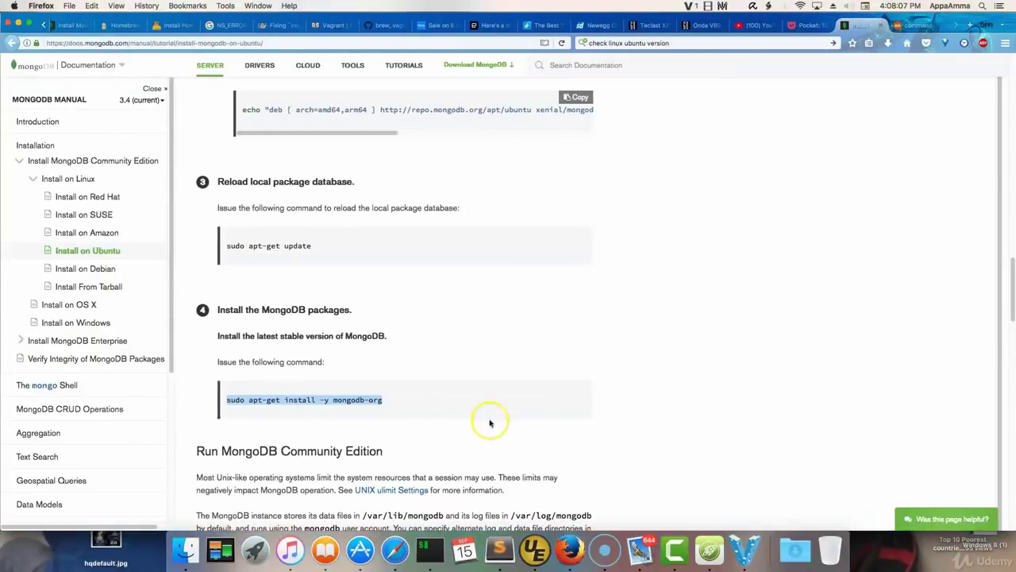
Run sudo service mongod start, then launch the mongo shell connected to 127.0.0.1:27017.
scroll(472, 433, down, 4)
scroll(472, 433, down, 4)
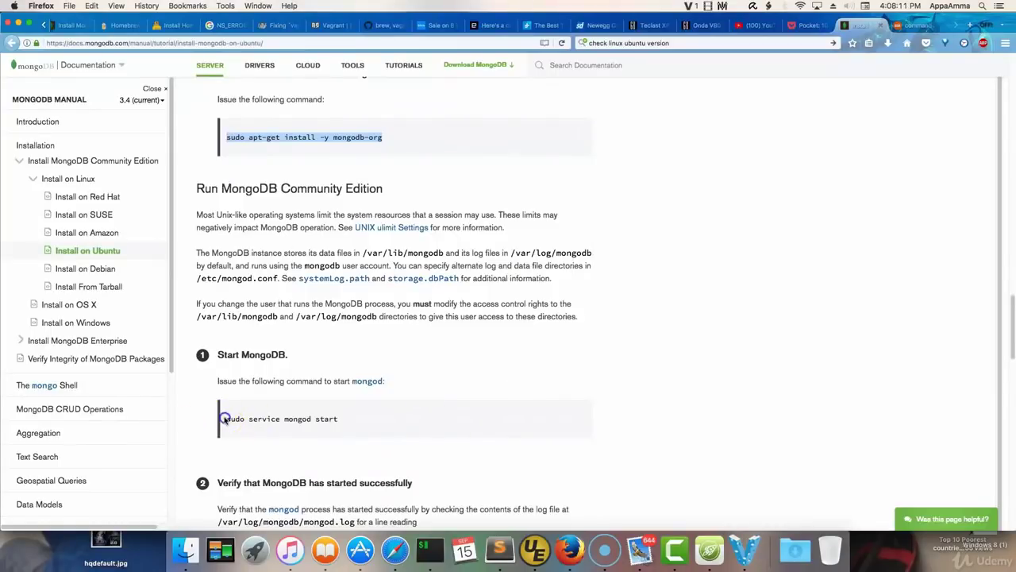
drag(226, 420, 345, 421)
right_click(309, 412)
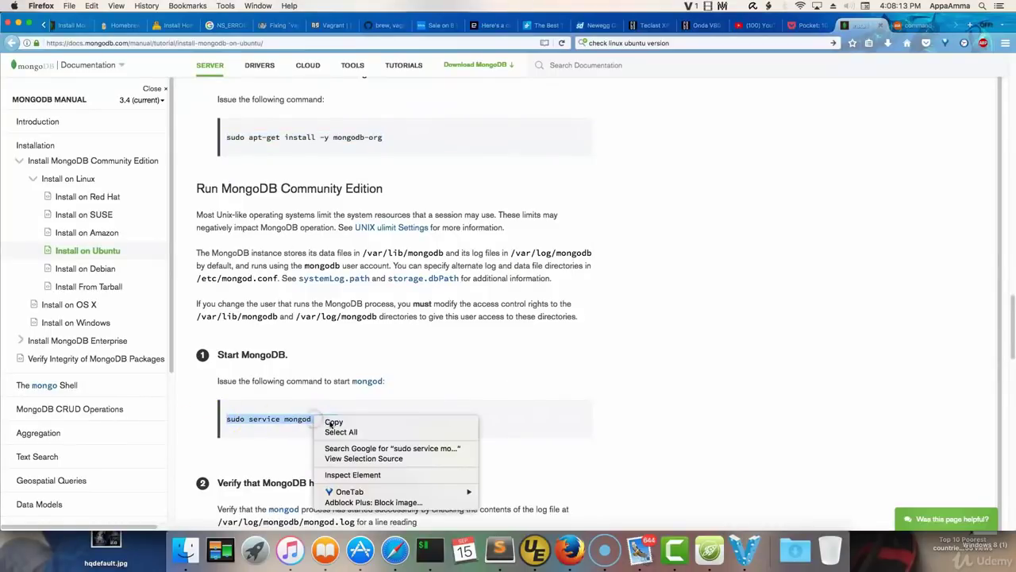
click(334, 426)
key(super+Tab)
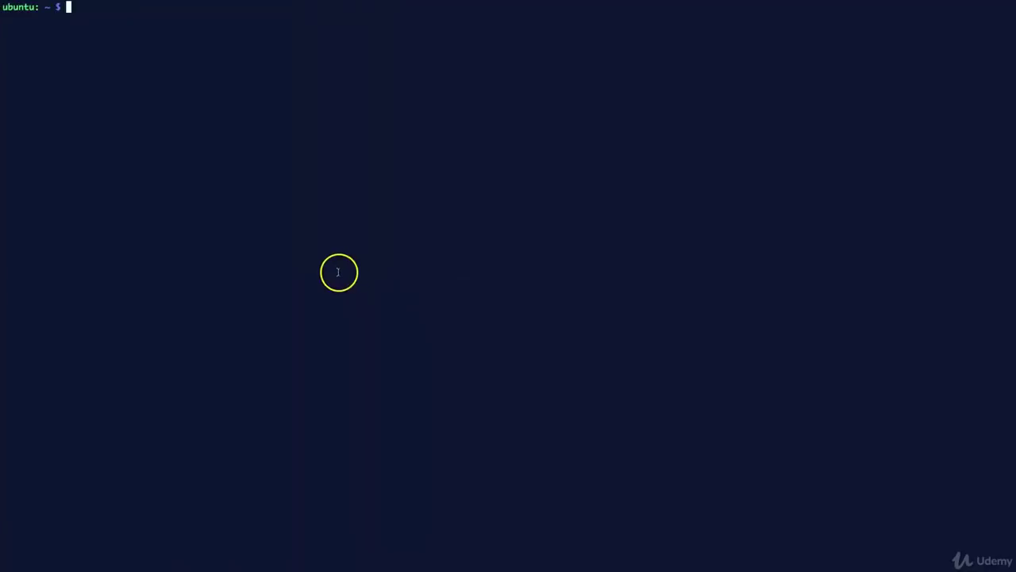
right_click(333, 248)
click(374, 398)
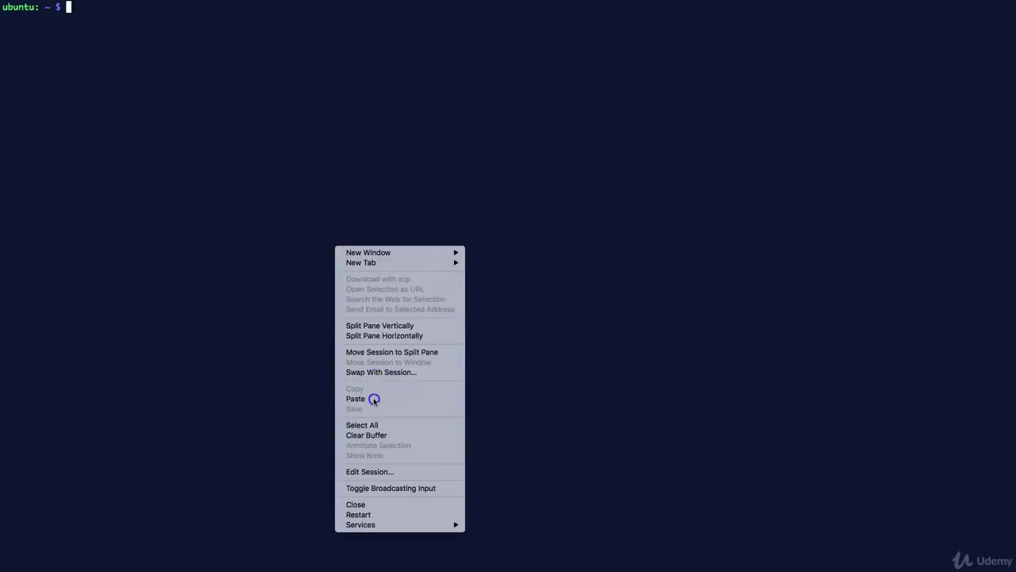
key(Return)
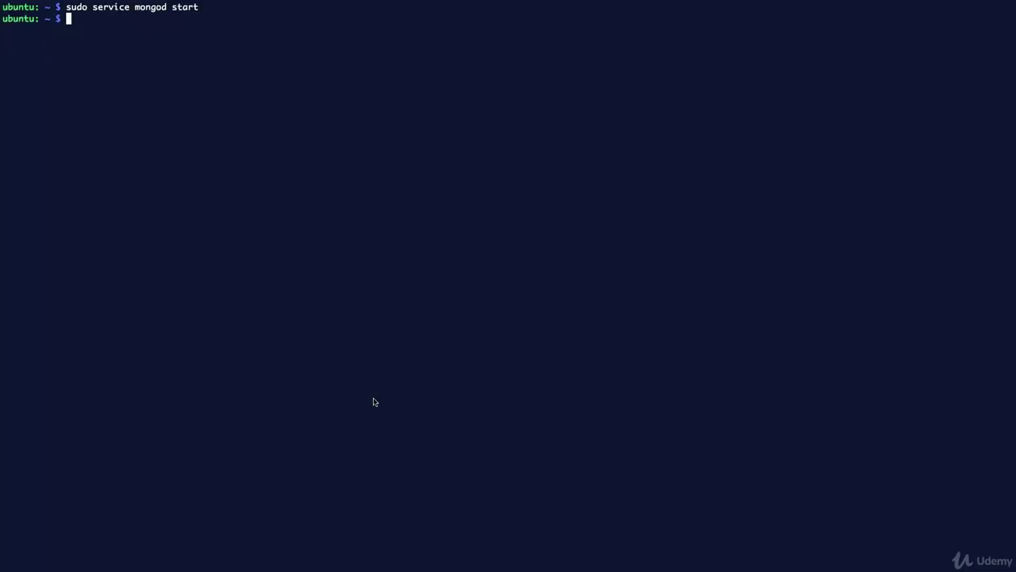
text(mongo)
key(Return)
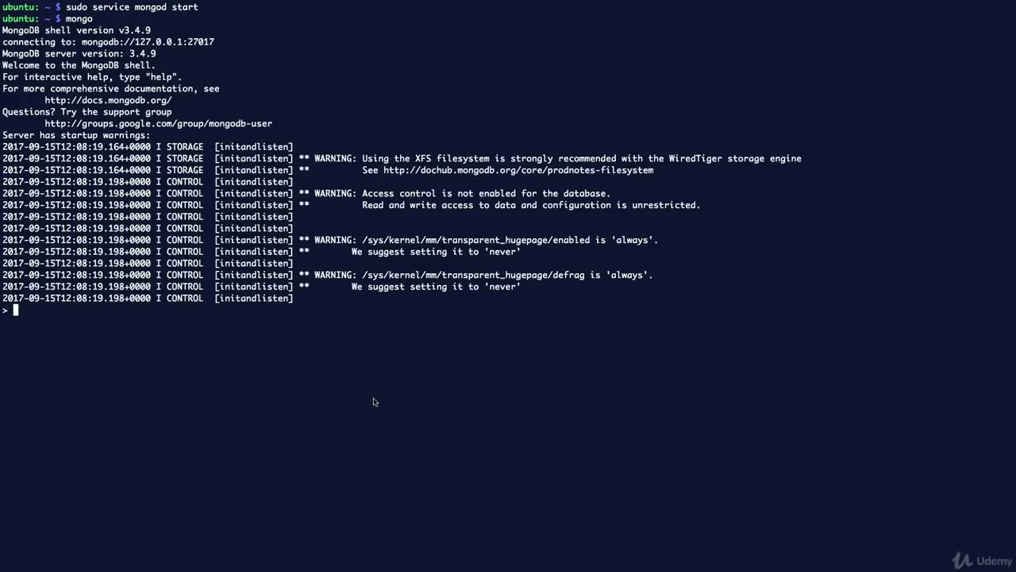
List databases with show dbs, switch to testdb, and create the 'users' collection.
key(ctrl+l)
text(show dbs;)
key(Return)
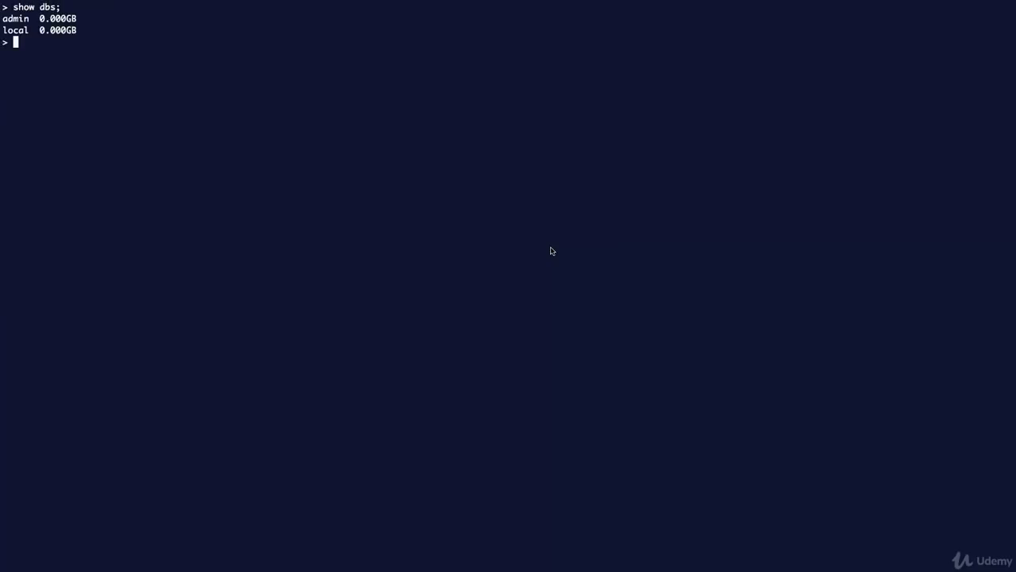
text(use testdb)
key(Return)
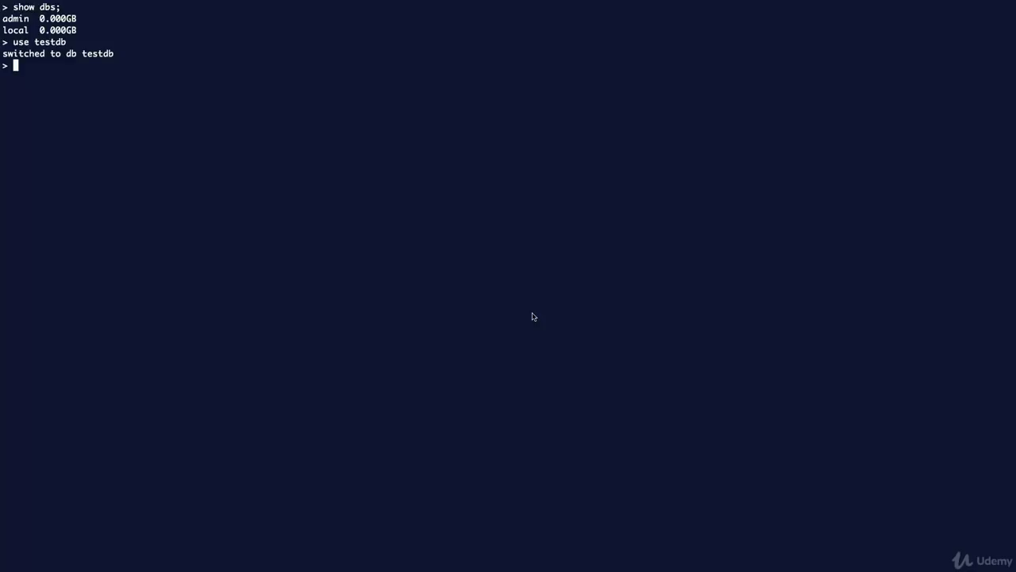
text(db.createCollection()
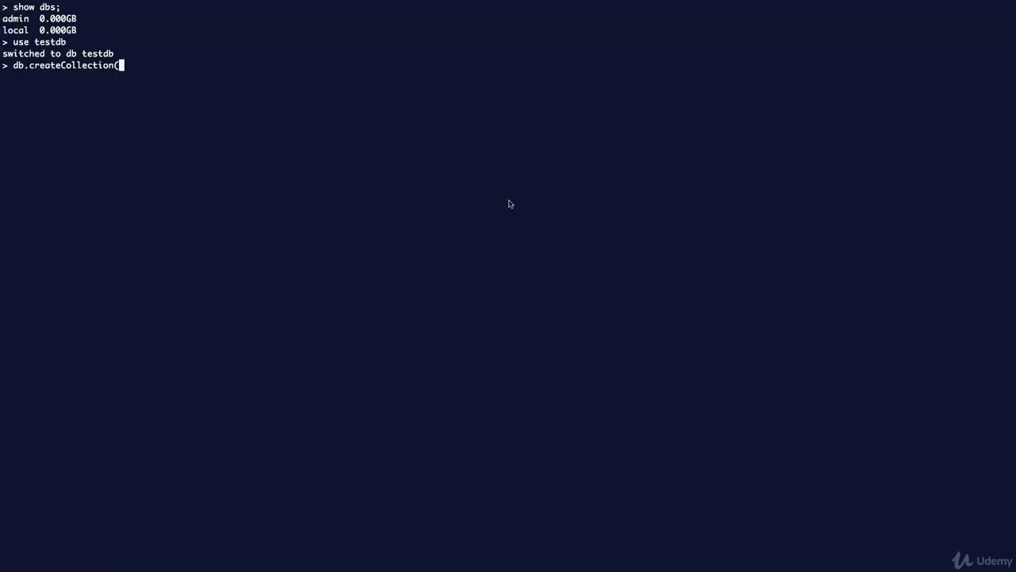
text('users')
key(BackSpace)
key(BackSpace)
text(s'))
key(Return)
Insert documents with name admin, admin2 and admin3 into users, then enter db.users.find().
text(db.user)
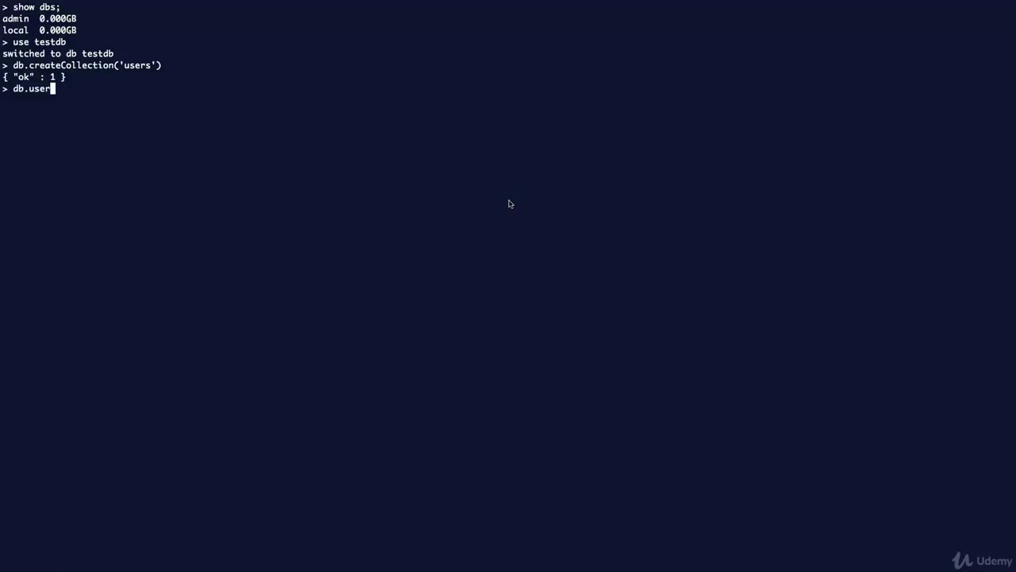
text(s.inse)
text(rt)
text(())
text({})
key(Left)
text(name:admin')
key(Left)
key(Left)
key(Left)
key(Left)
key(Left)
key(Left)
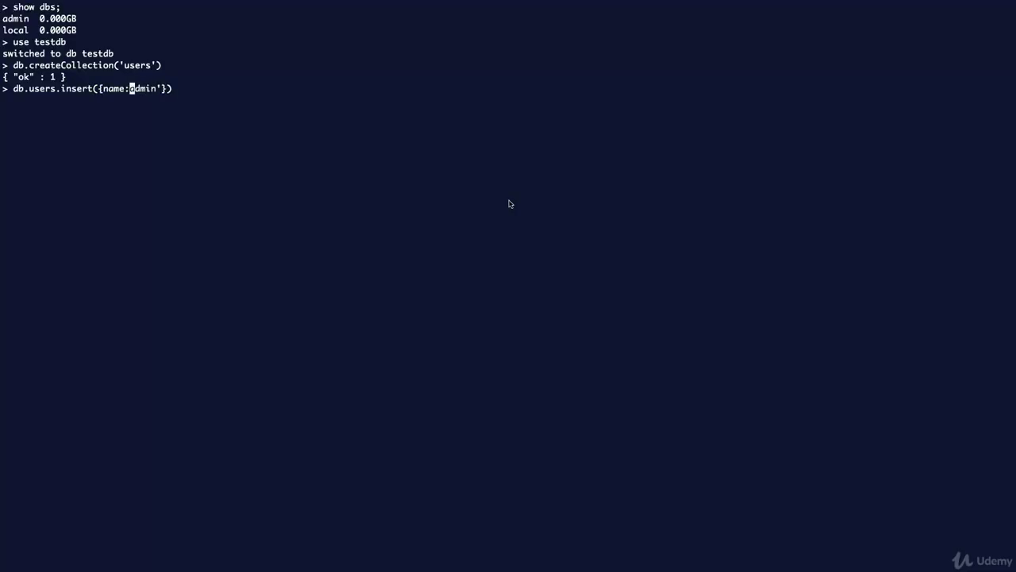
text(')
key(Return)
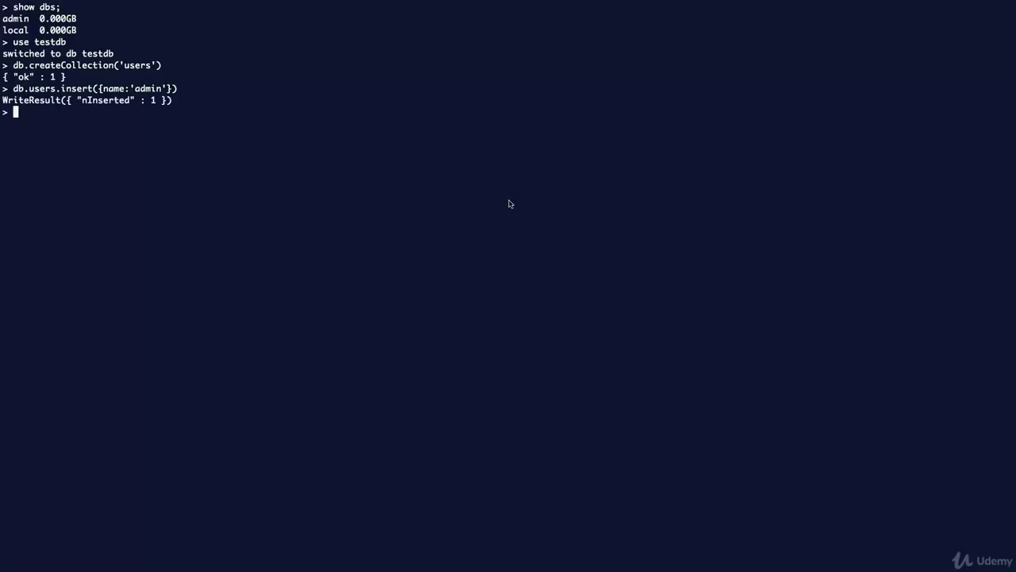
key(Up)
key(Left)
key(Left)
key(Left)
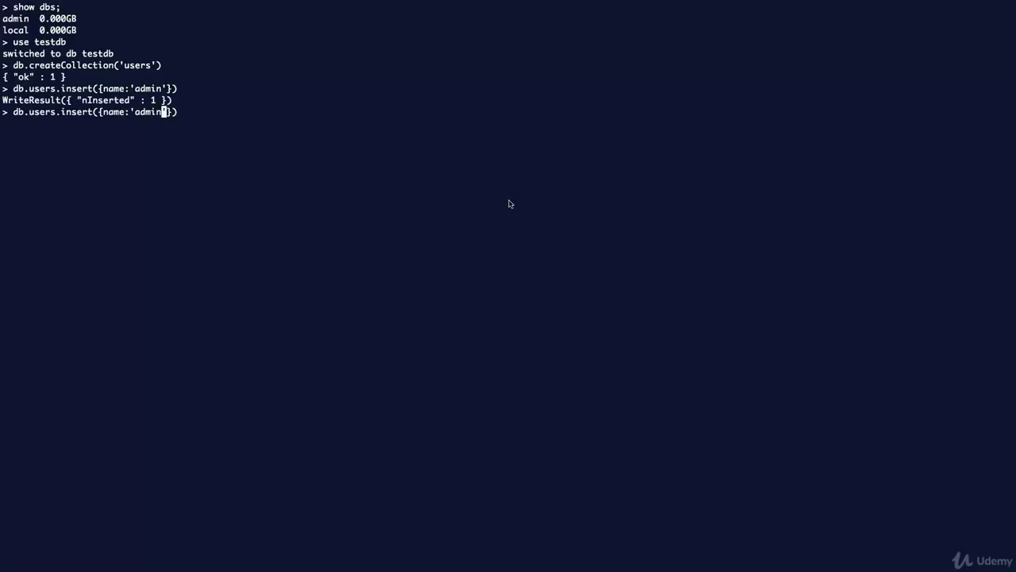
text(2)
key(Return)
key(Up)
key(Left)
key(Left)
key(Left)
key(BackSpace)
text(3)
key(Return)
key(Return)
text(db.u)
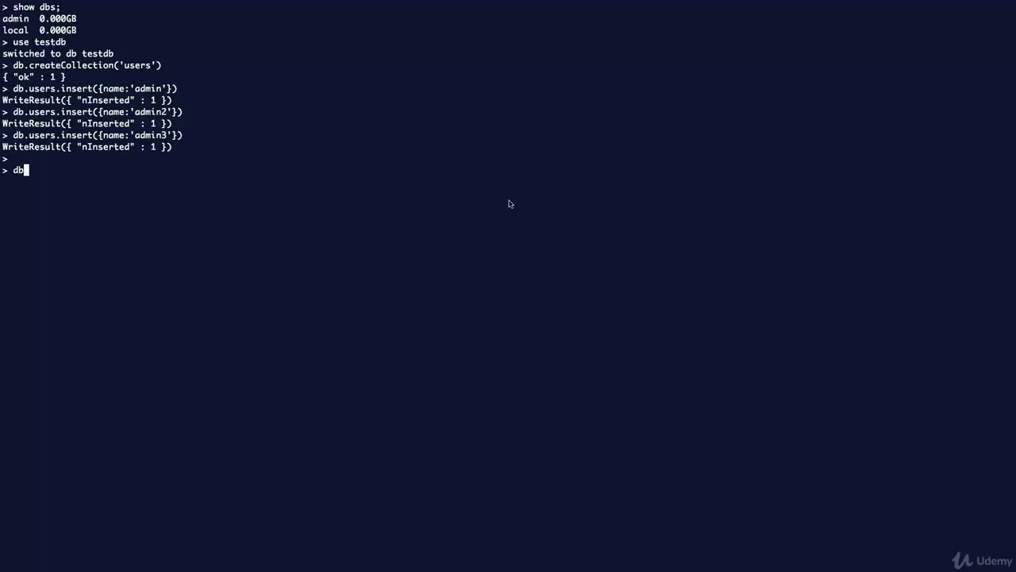
text(sers.find())
List the users documents, then advance the slides to slide 17 on MongoDB's bundled tools.
key(Return)
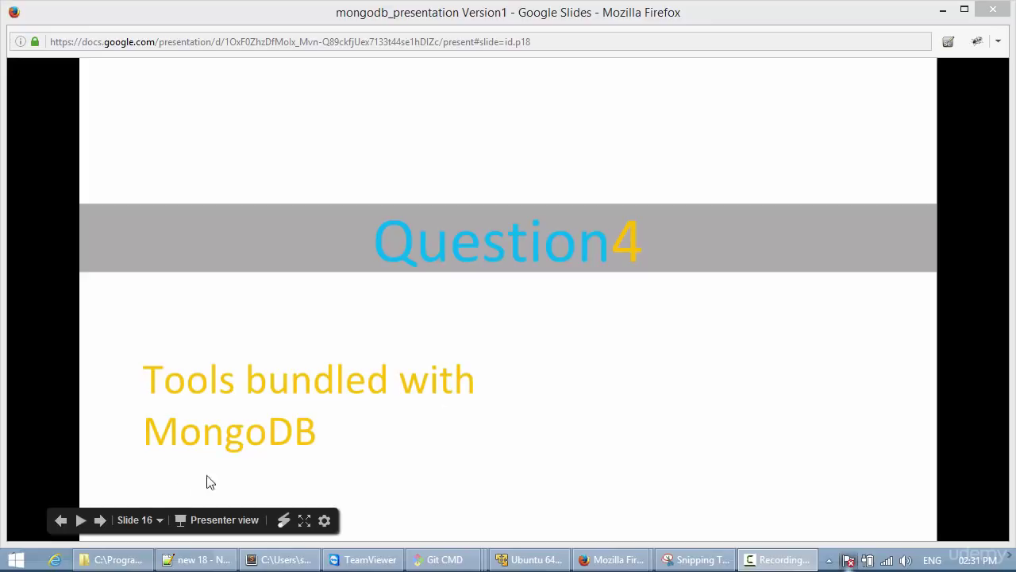
click(100, 520)
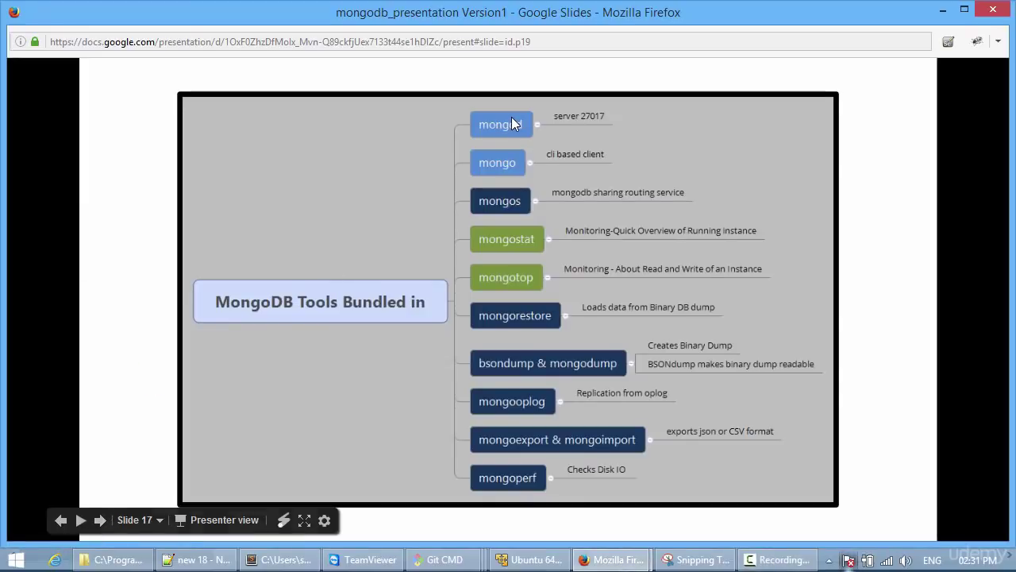
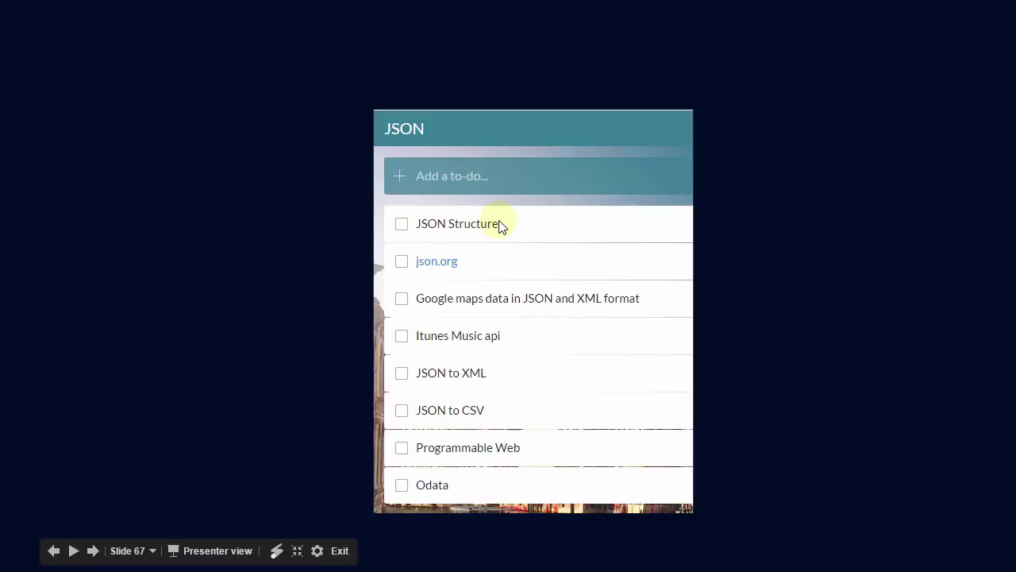
Bring up the Windows window switcher over the JSON resources slide 67.
key(alt+Tab)
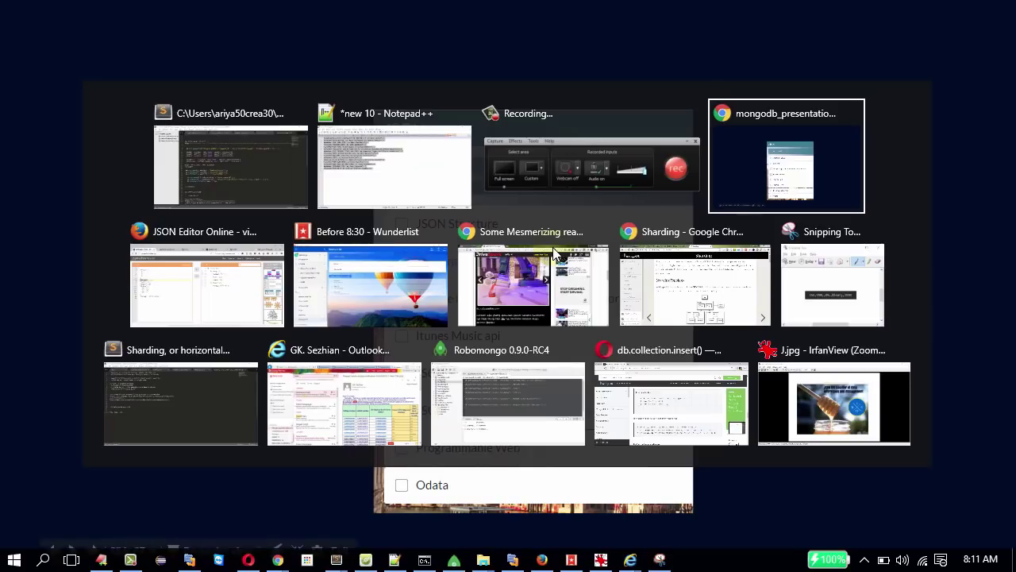
Switch to JSON Editor Online, select the whole sample, then mark its opening and closing braces.
key(alt+Tab)
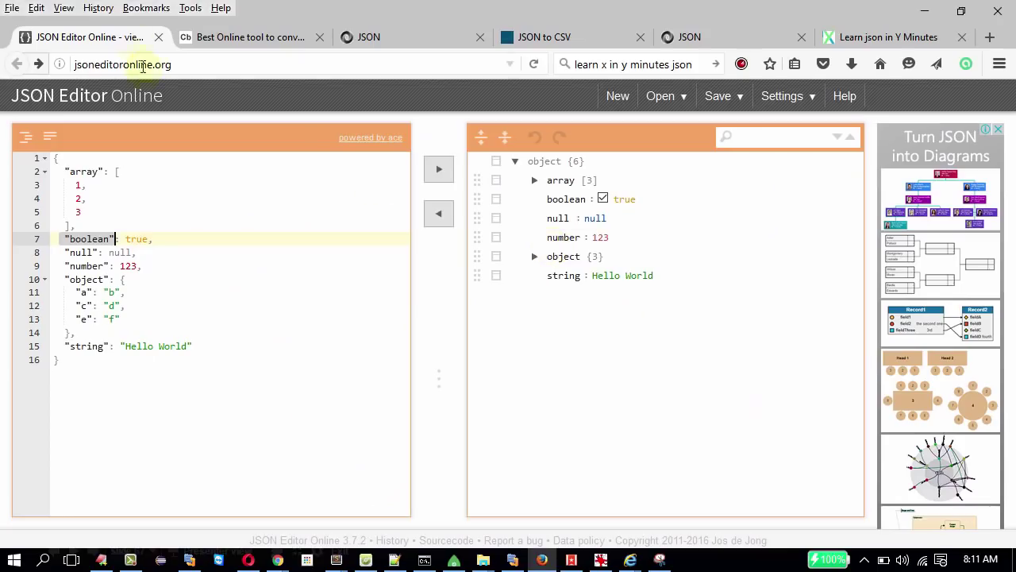
click(143, 66)
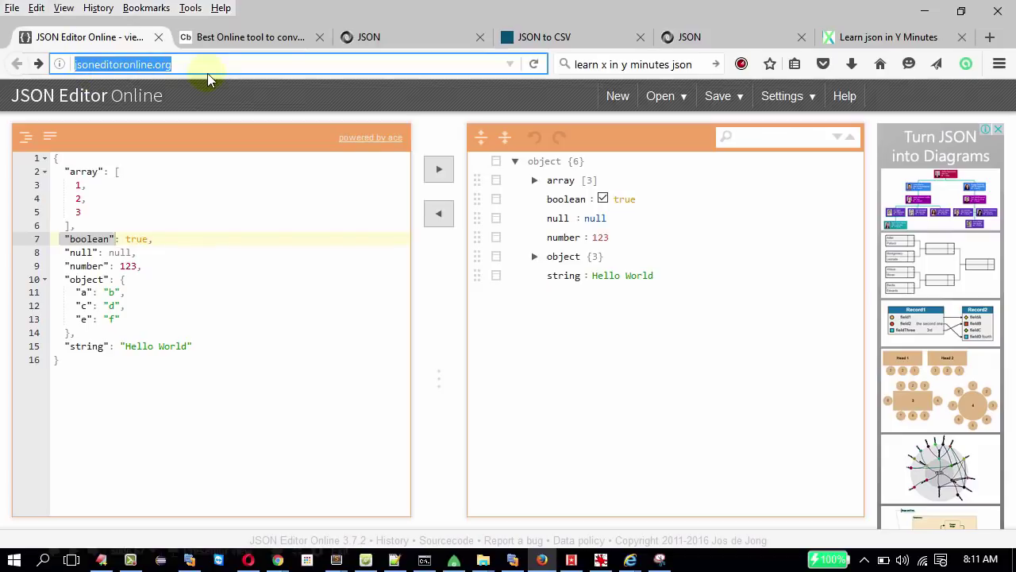
click(159, 401)
key(ctrl+a)
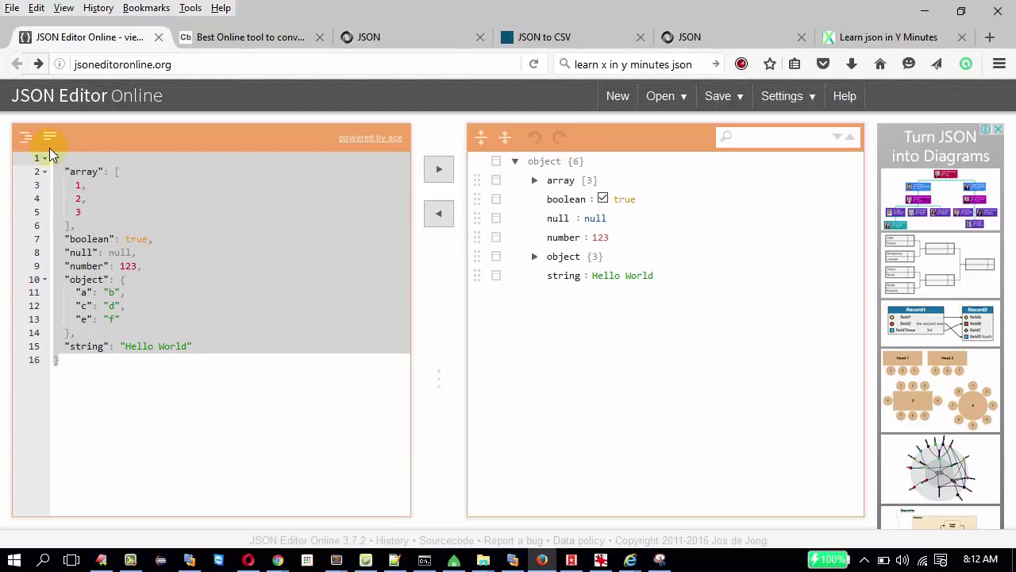
click(211, 227)
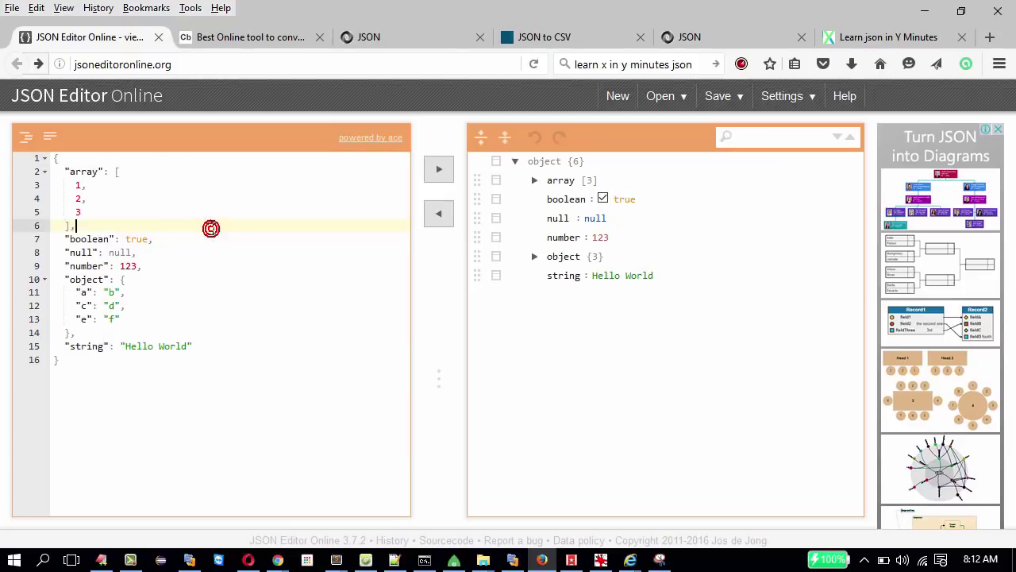
click(59, 160)
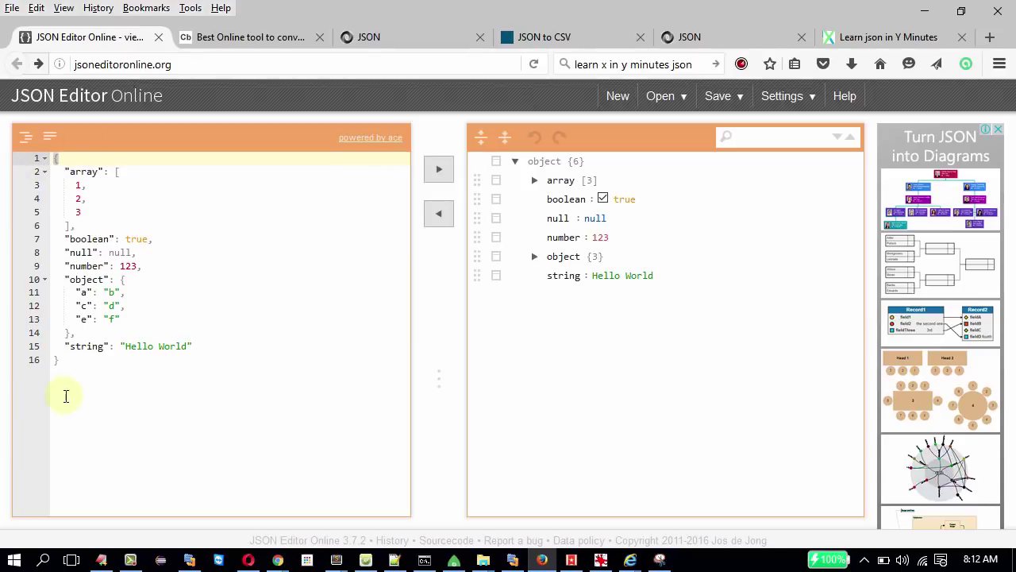
click(73, 363)
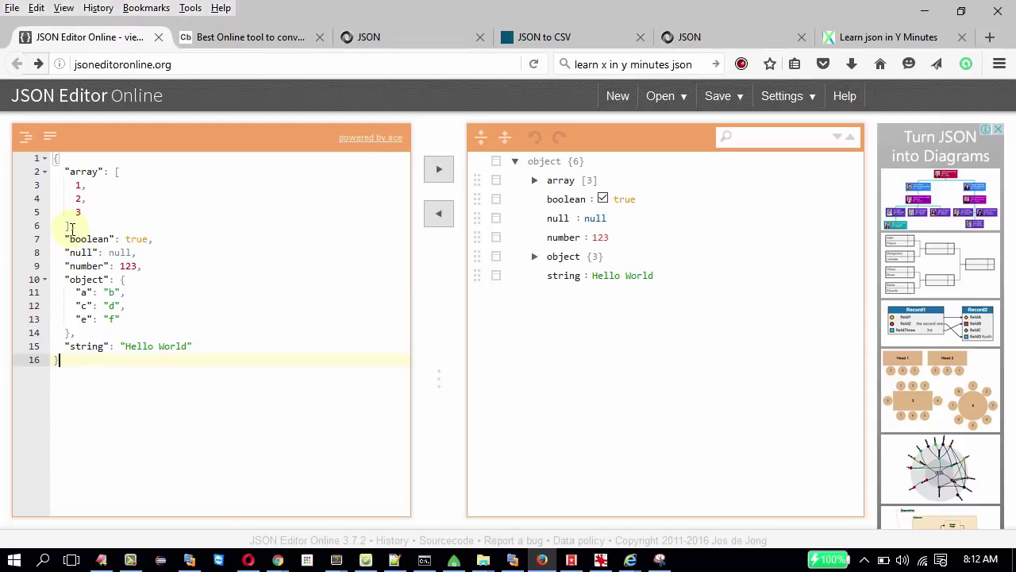
Highlight the quoted "array" key on line 2 of the sample JSON.
double_click(84, 172)
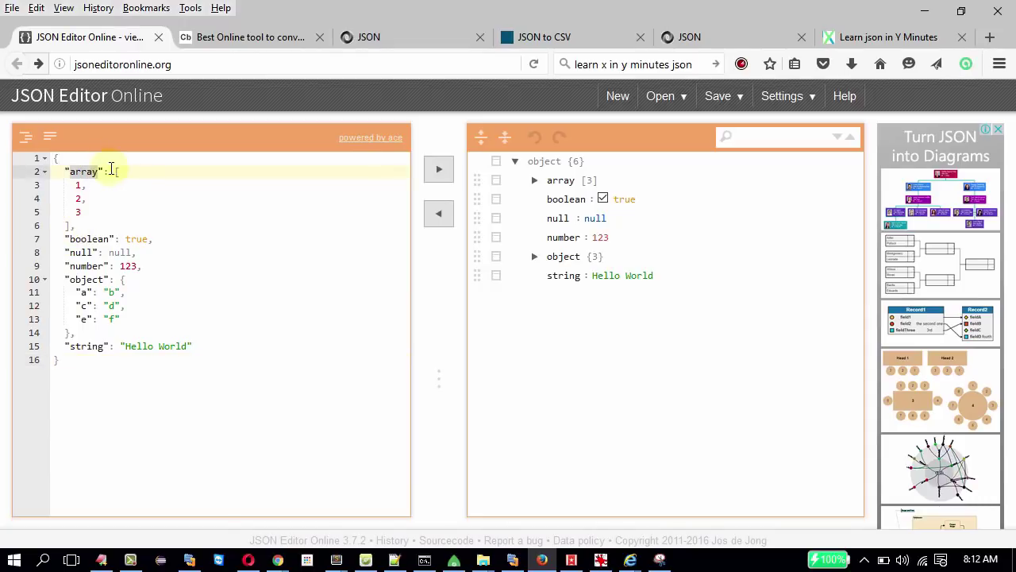
drag(104, 172, 58, 173)
click(62, 159)
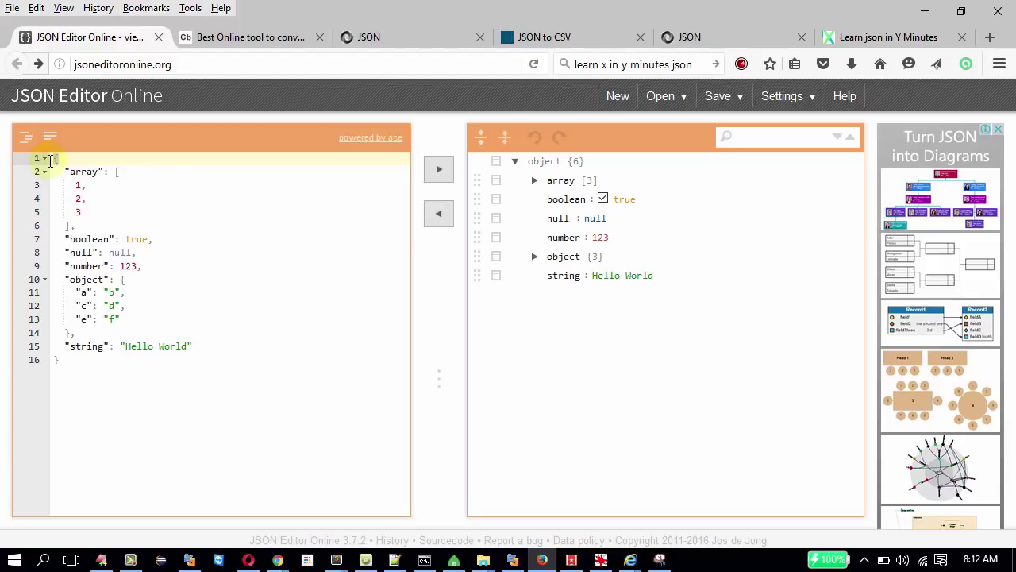
double_click(84, 171)
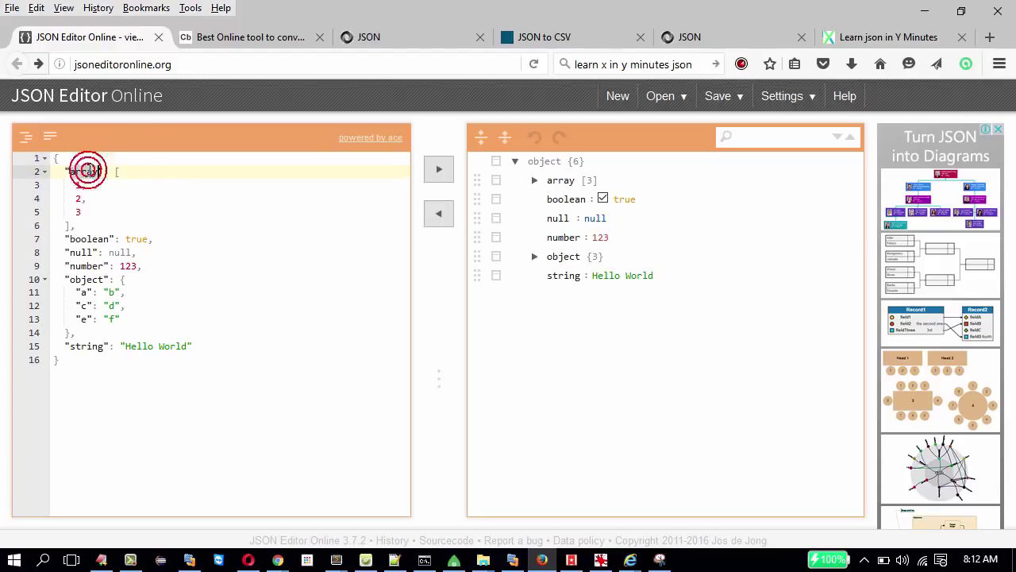
double_click(116, 171)
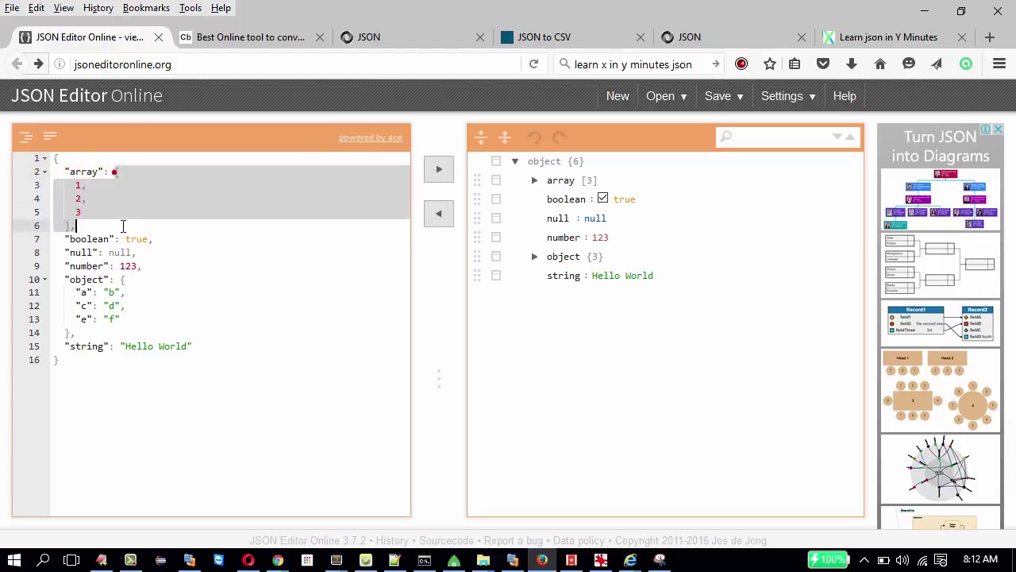
double_click(77, 172)
drag(65, 171, 103, 177)
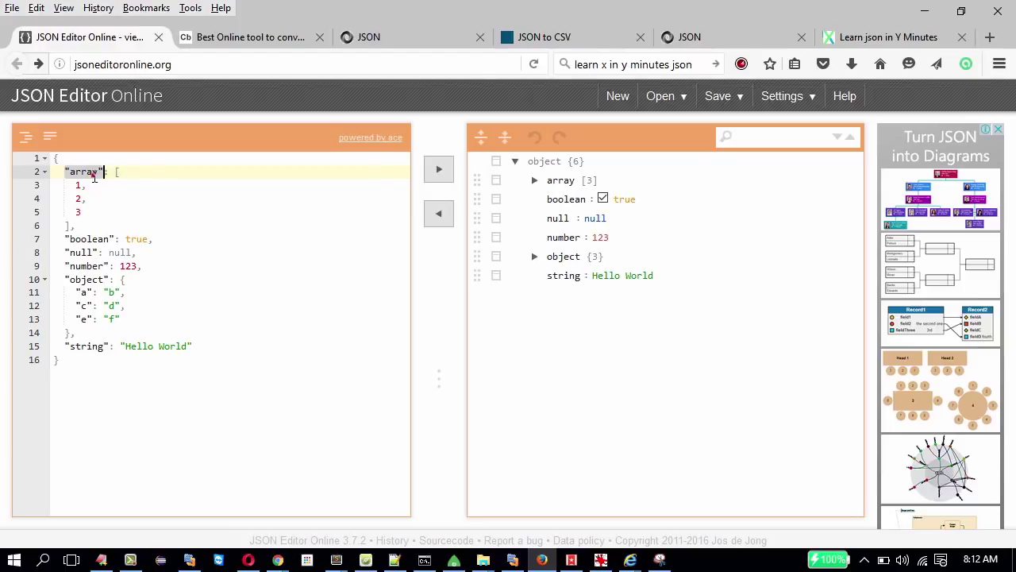
click(94, 176)
Highlight the array's values from line 2 down through its closing bracket.
click(104, 171)
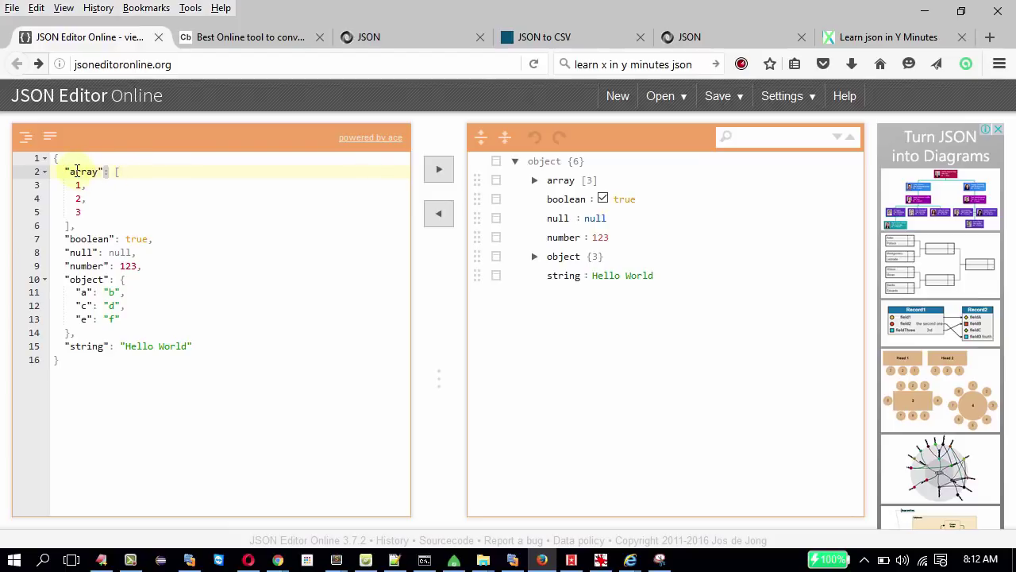
double_click(77, 172)
click(111, 190)
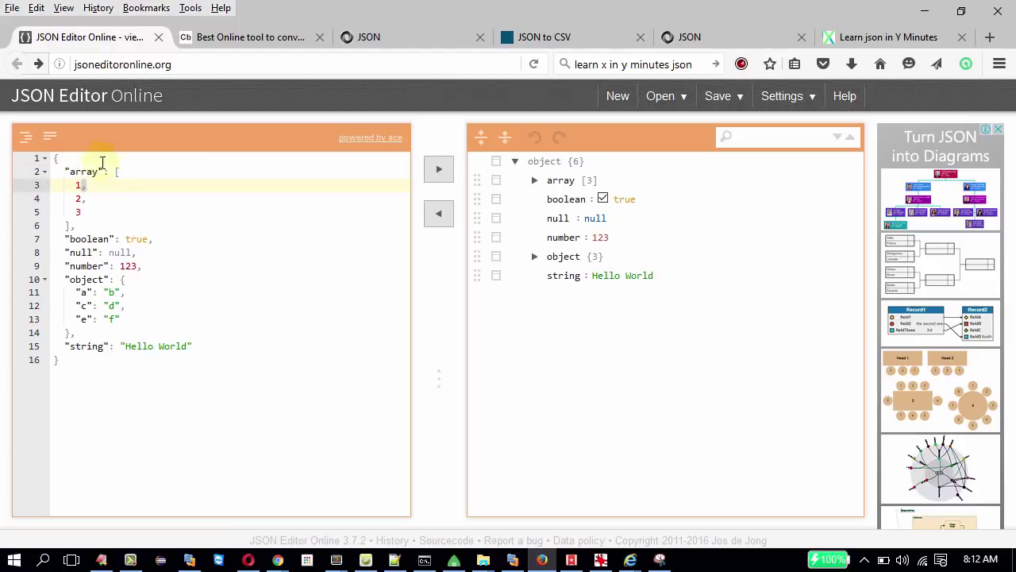
drag(114, 171, 114, 225)
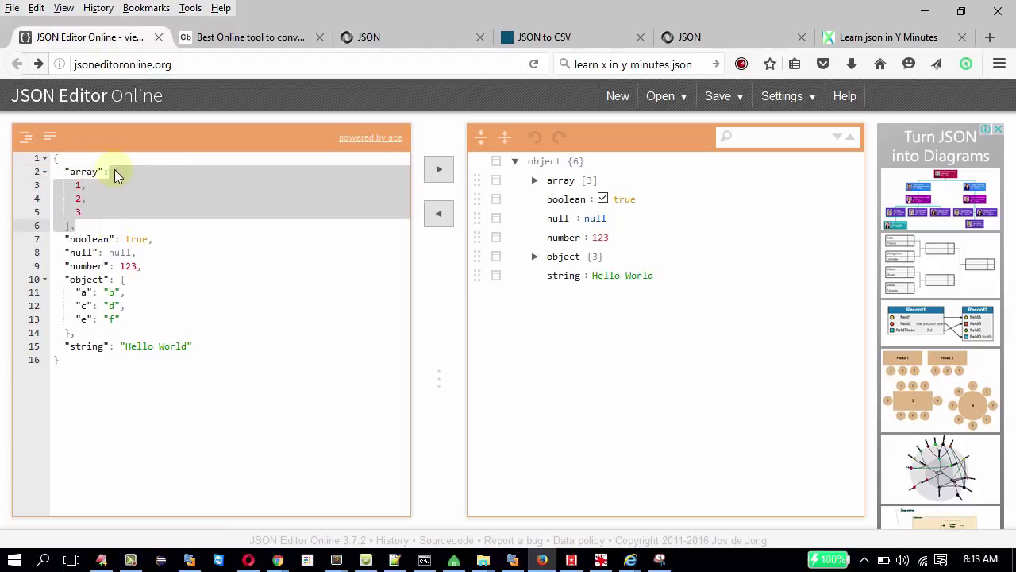
drag(117, 172, 70, 225)
click(70, 225)
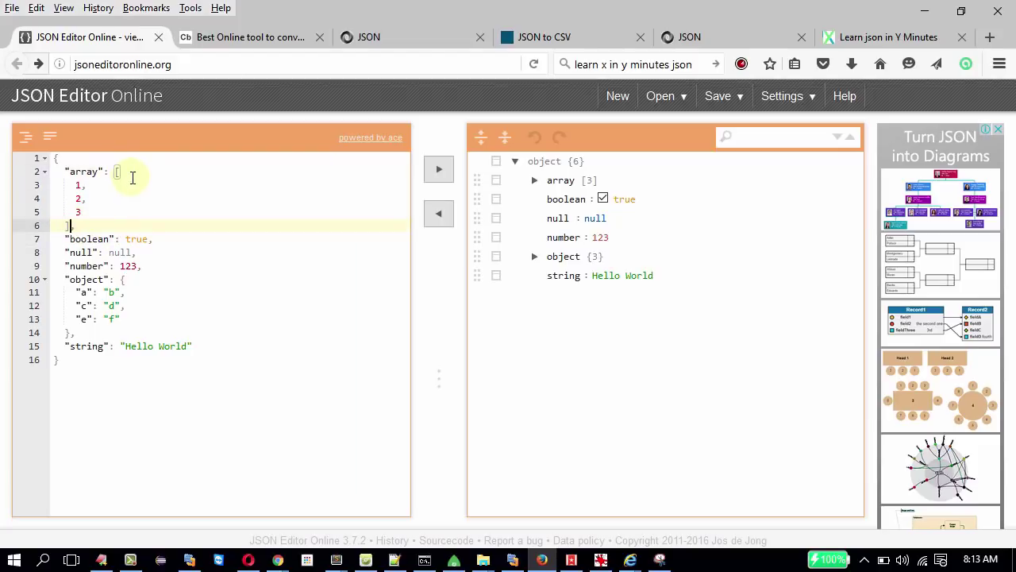
double_click(129, 238)
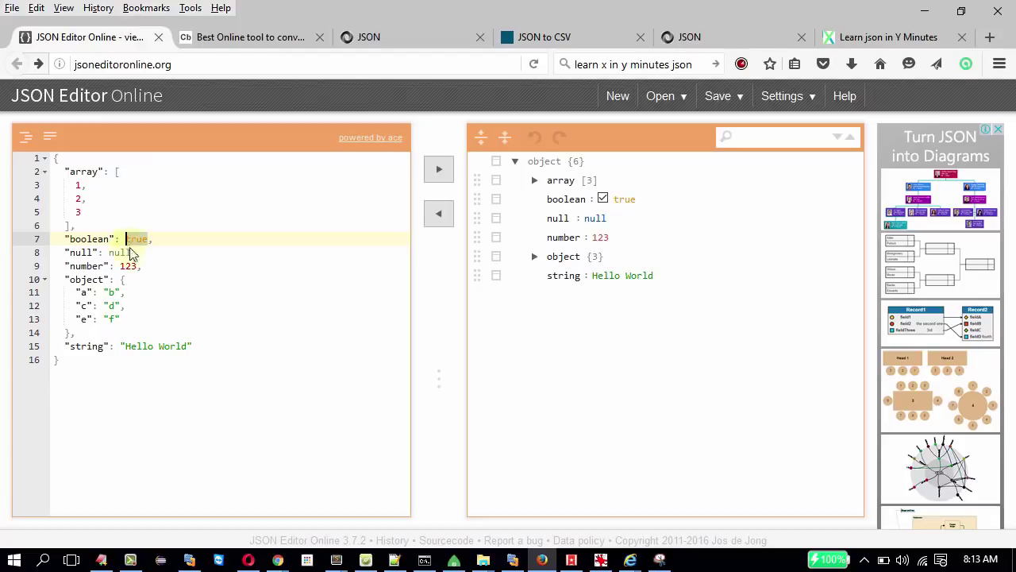
double_click(125, 253)
double_click(129, 266)
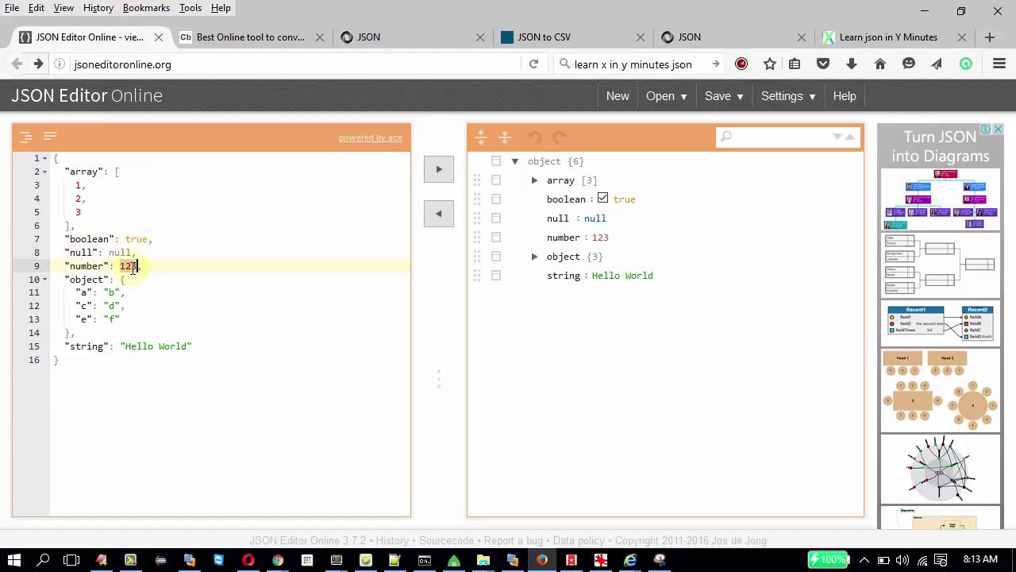
drag(122, 346, 232, 345)
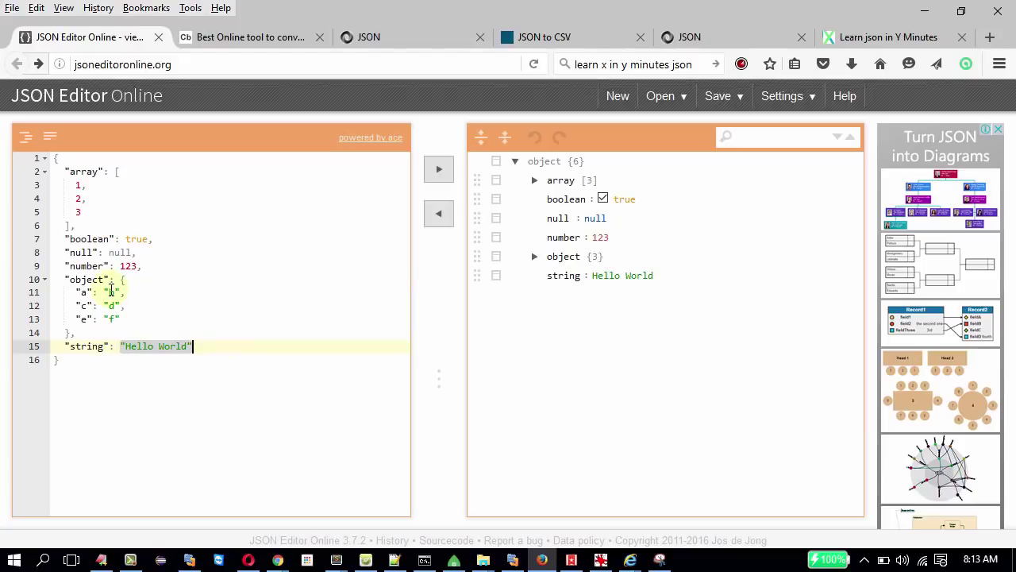
drag(124, 280, 70, 332)
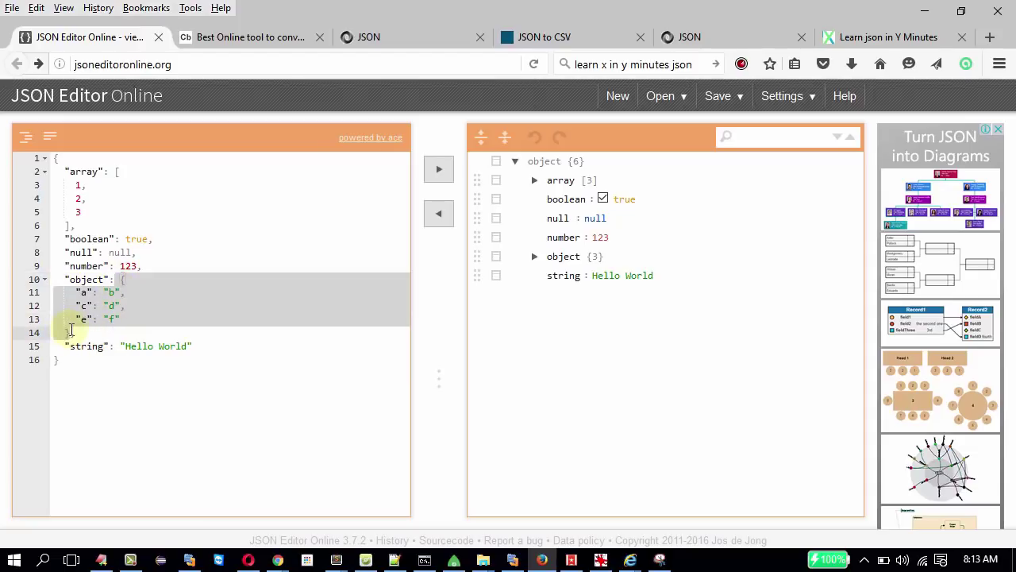
click(143, 294)
drag(119, 279, 117, 333)
drag(77, 226, 55, 169)
drag(71, 292, 131, 294)
click(51, 281)
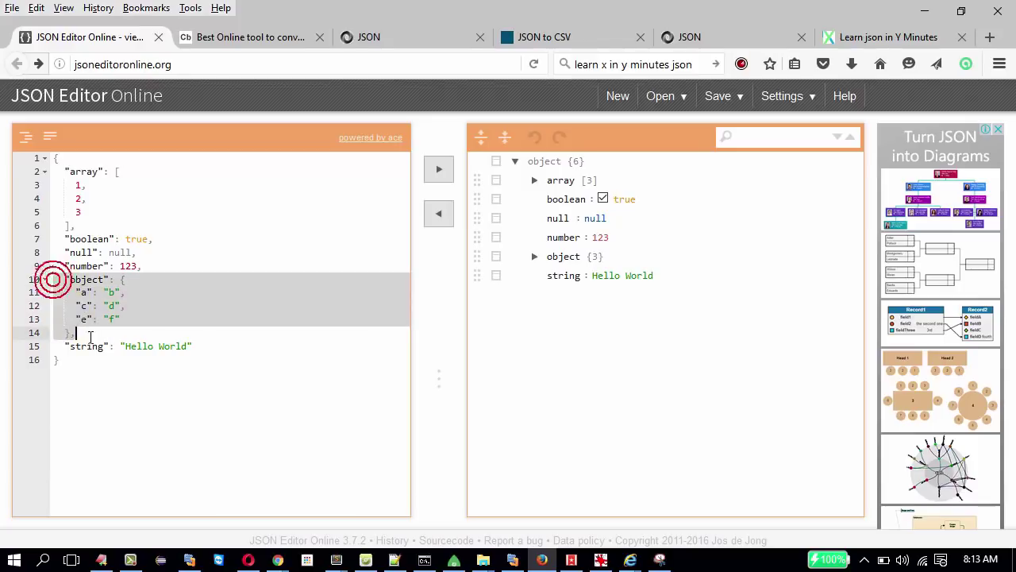
click(86, 209)
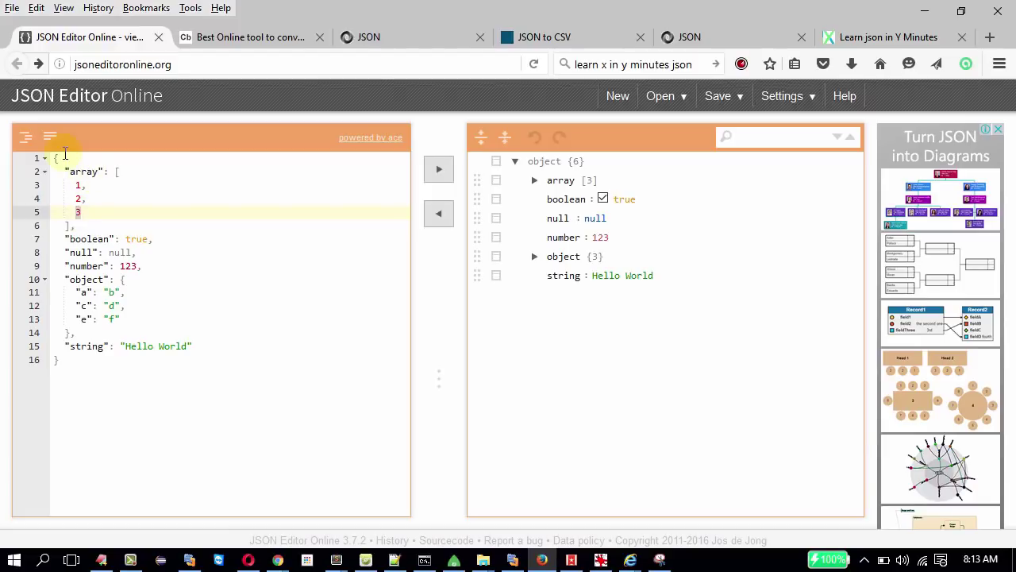
click(58, 156)
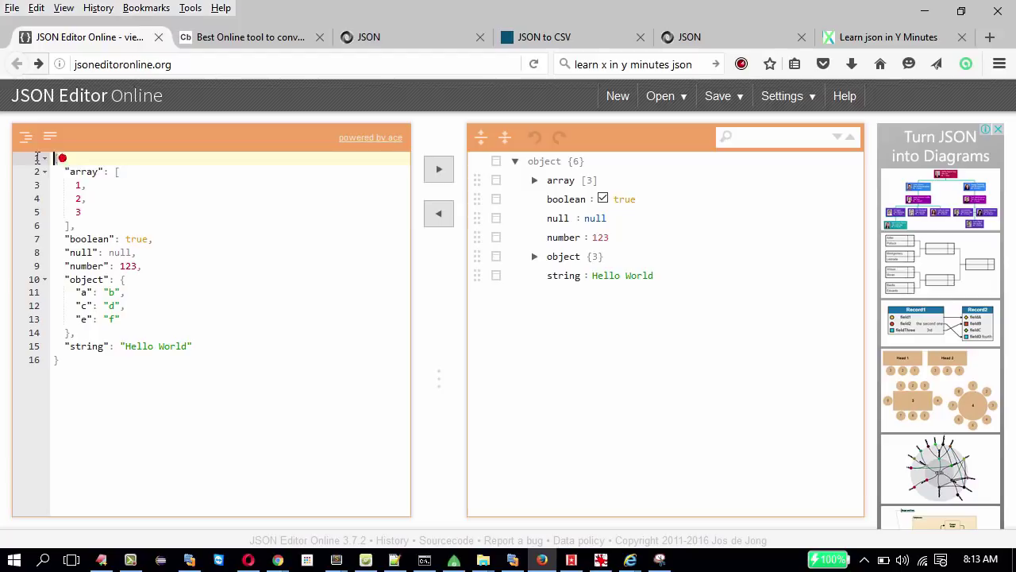
click(63, 372)
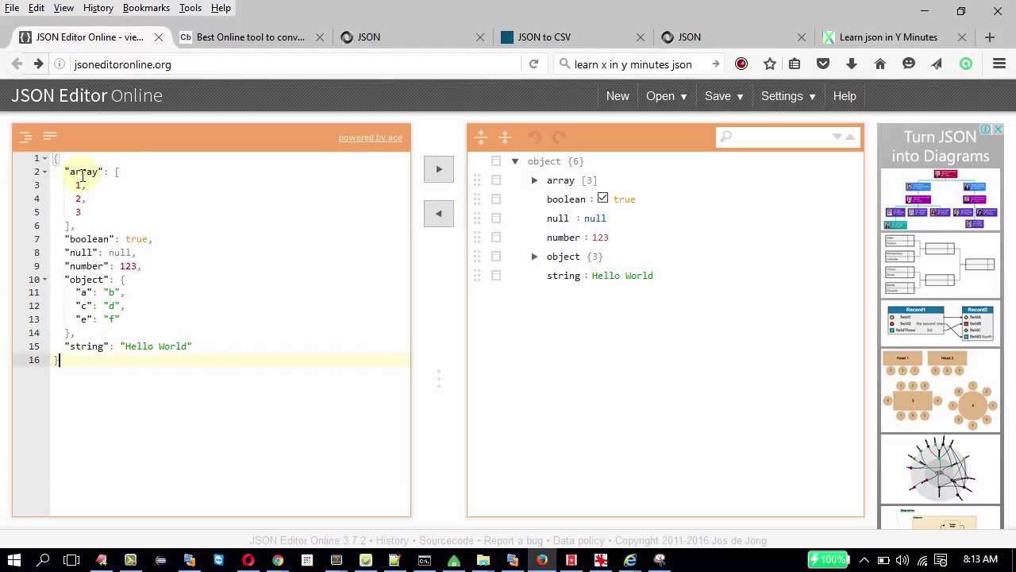
drag(99, 171, 53, 171)
click(106, 212)
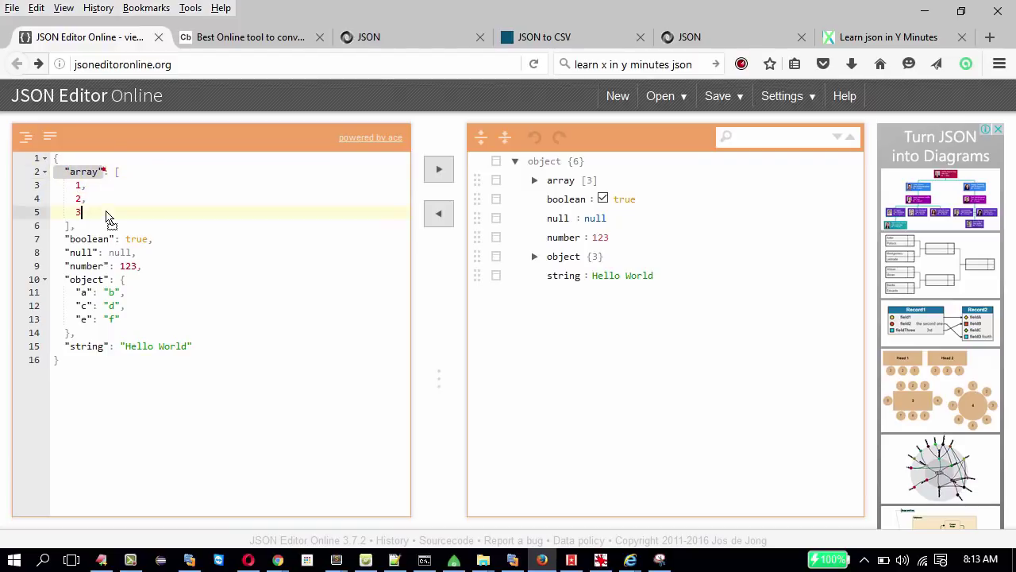
Undo the accidental move of the array key, then mark elements 1, 2, 3 and their closing bracket.
drag(106, 213, 108, 217)
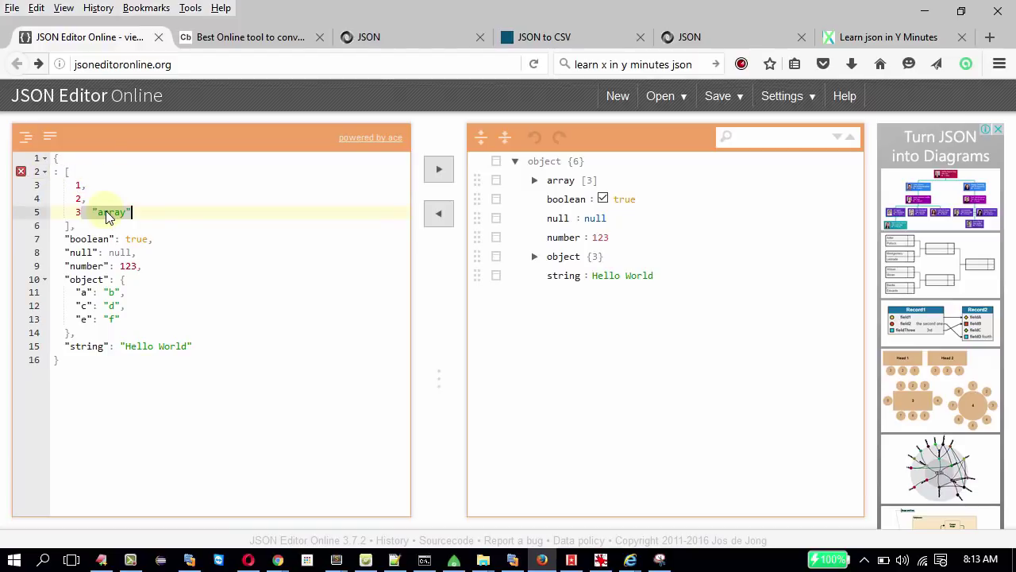
key(ctrl+z)
drag(58, 184, 83, 212)
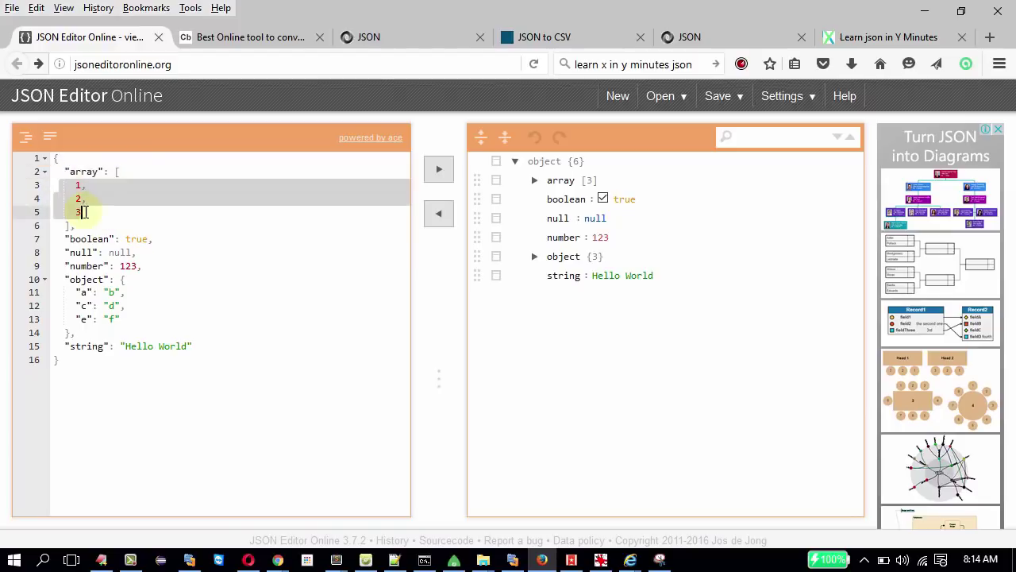
click(123, 173)
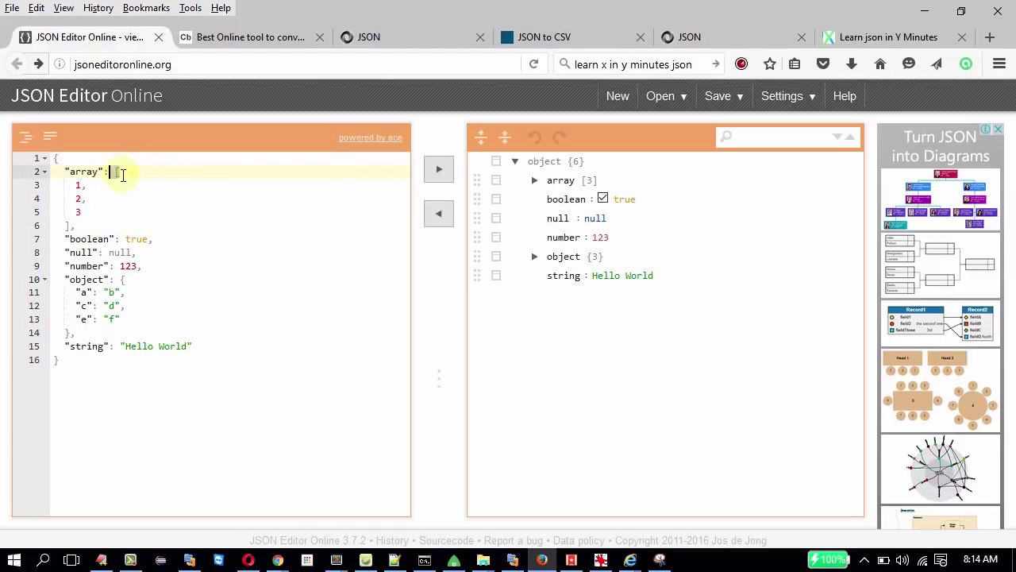
double_click(121, 173)
Pick out the values true, null, 123 and "Hello World" in the sample.
double_click(131, 239)
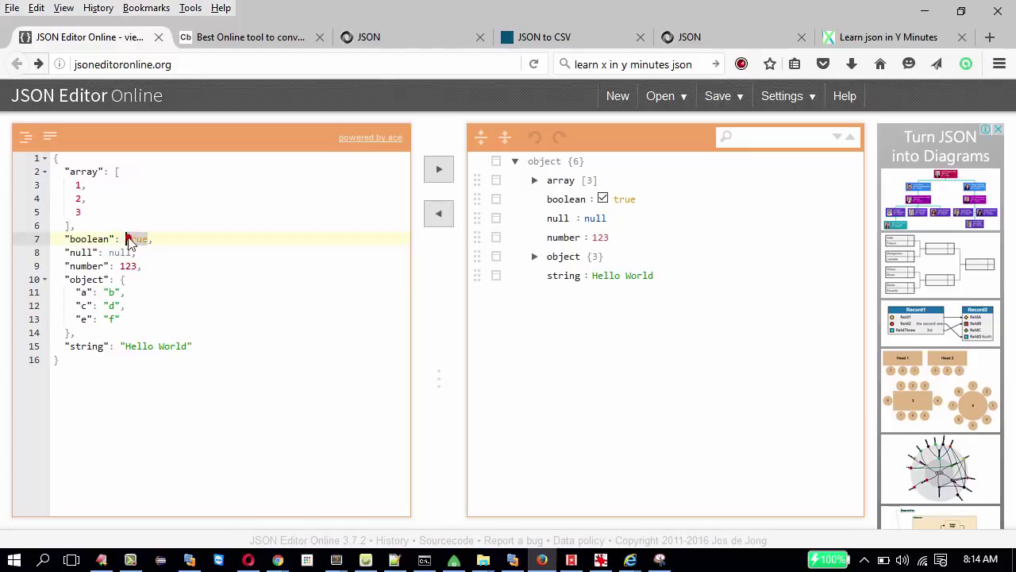
double_click(119, 252)
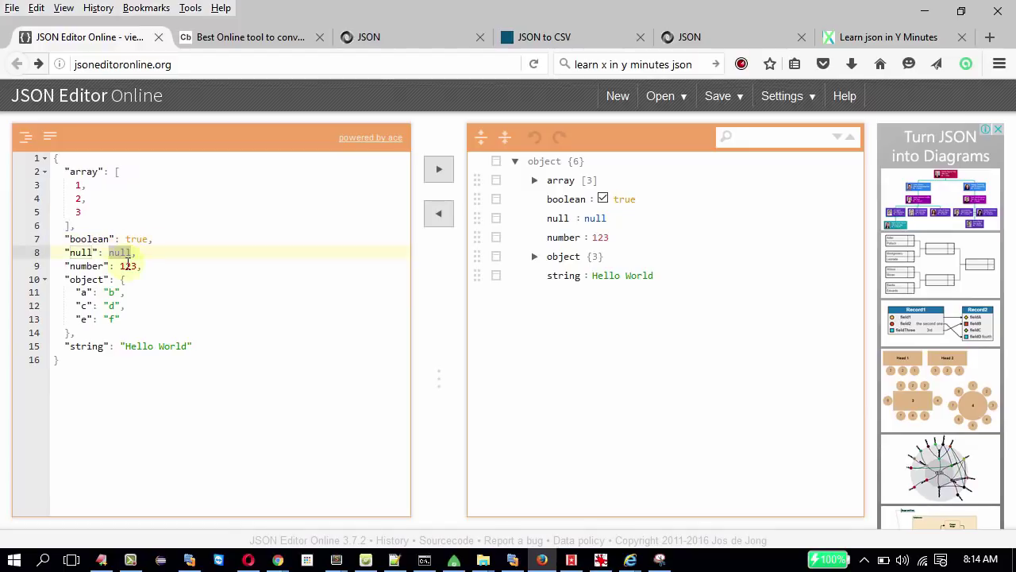
click(122, 266)
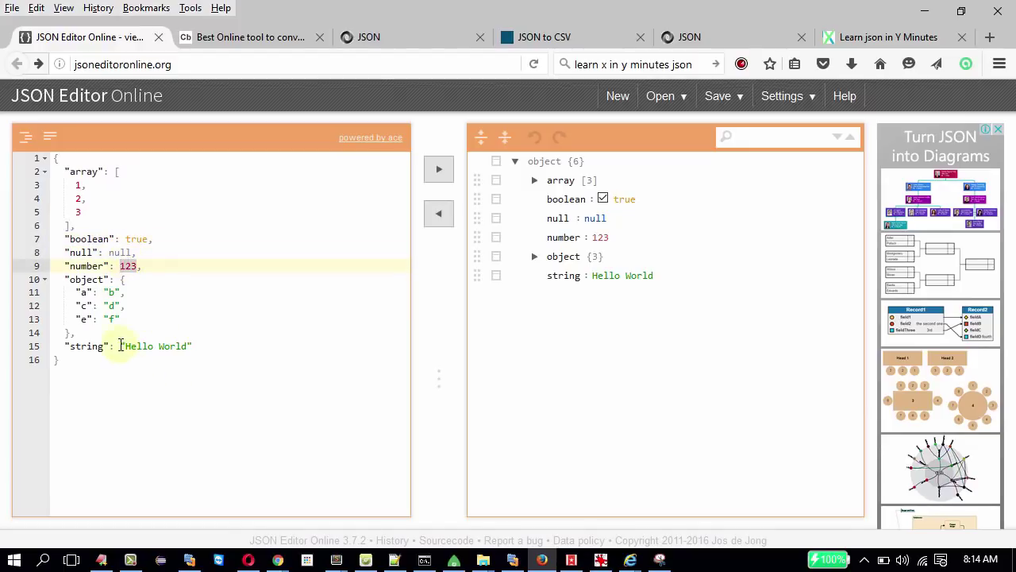
drag(121, 346, 203, 353)
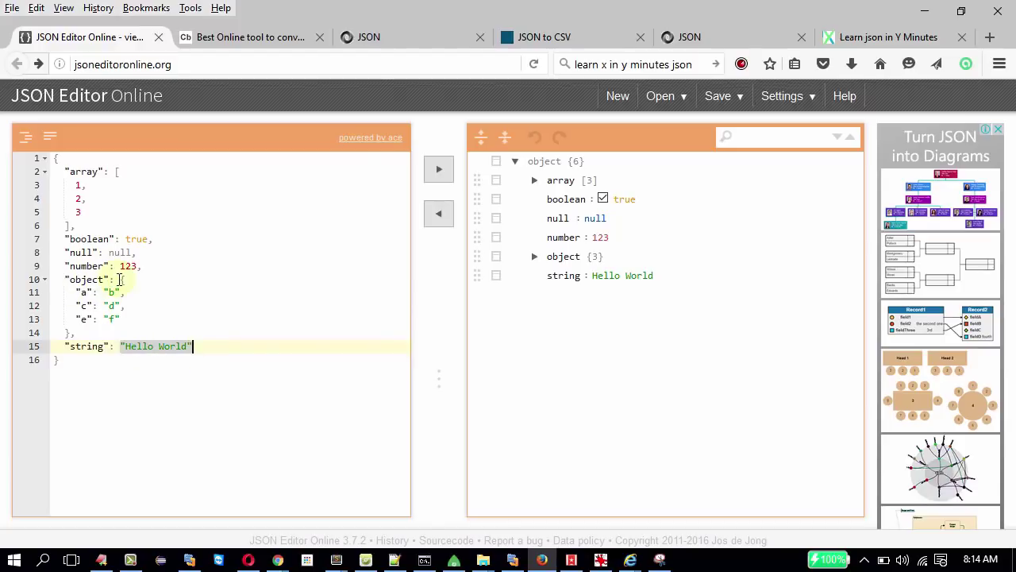
Mark the nested object's braces and its three key-value pairs, then the array element 1.
drag(118, 278, 121, 330)
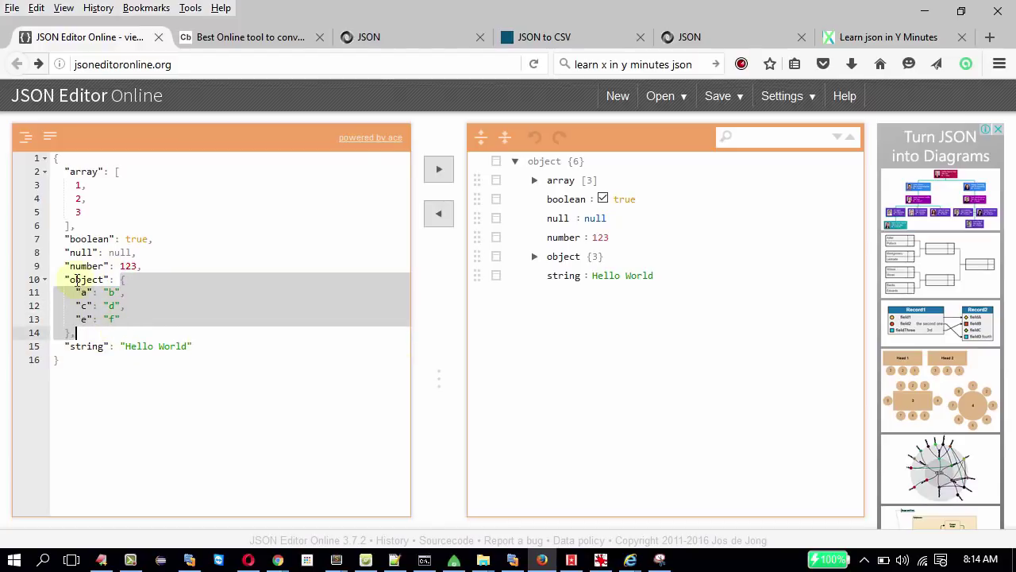
click(129, 279)
click(129, 280)
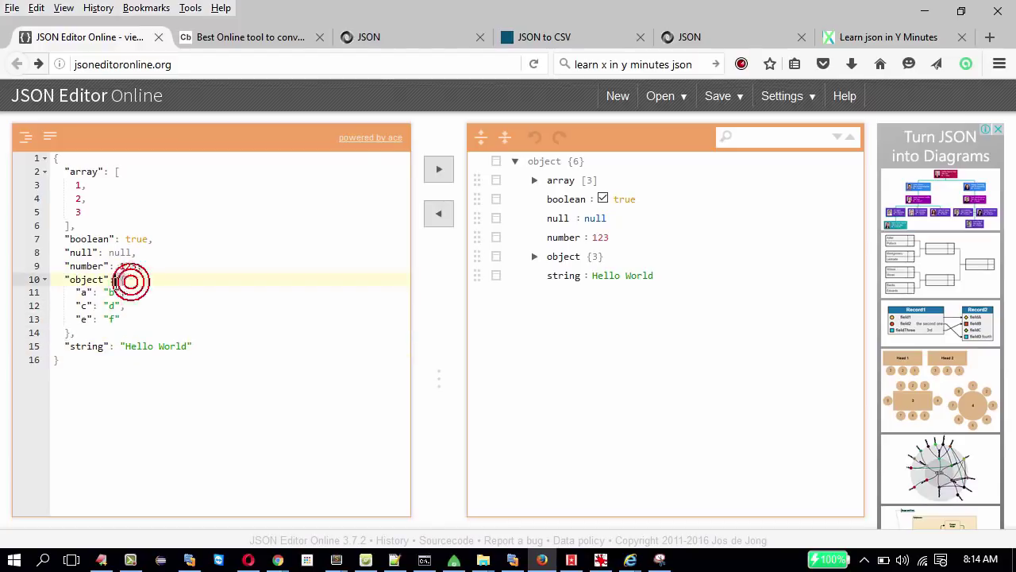
click(67, 333)
drag(71, 293, 143, 318)
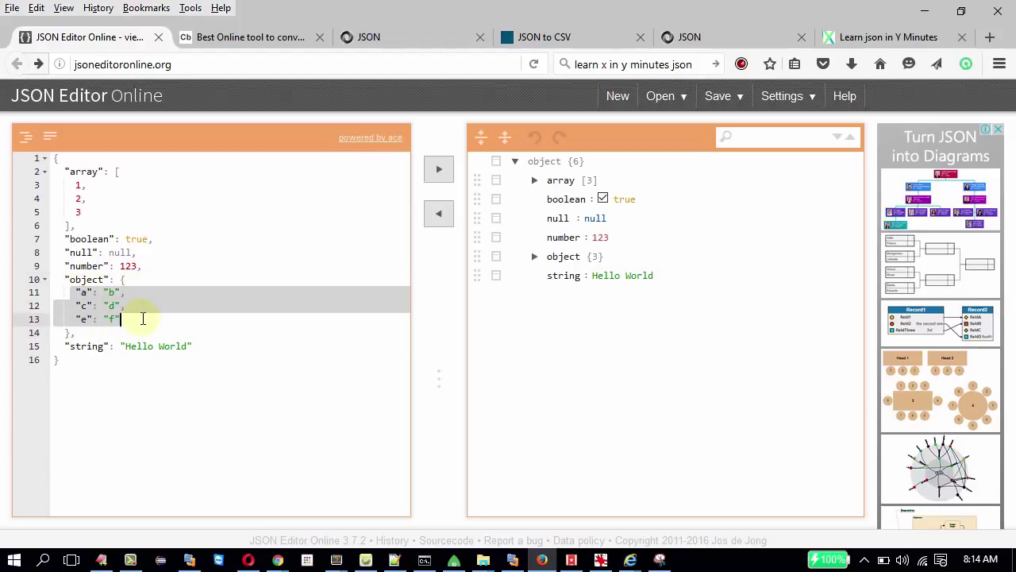
drag(74, 184, 88, 182)
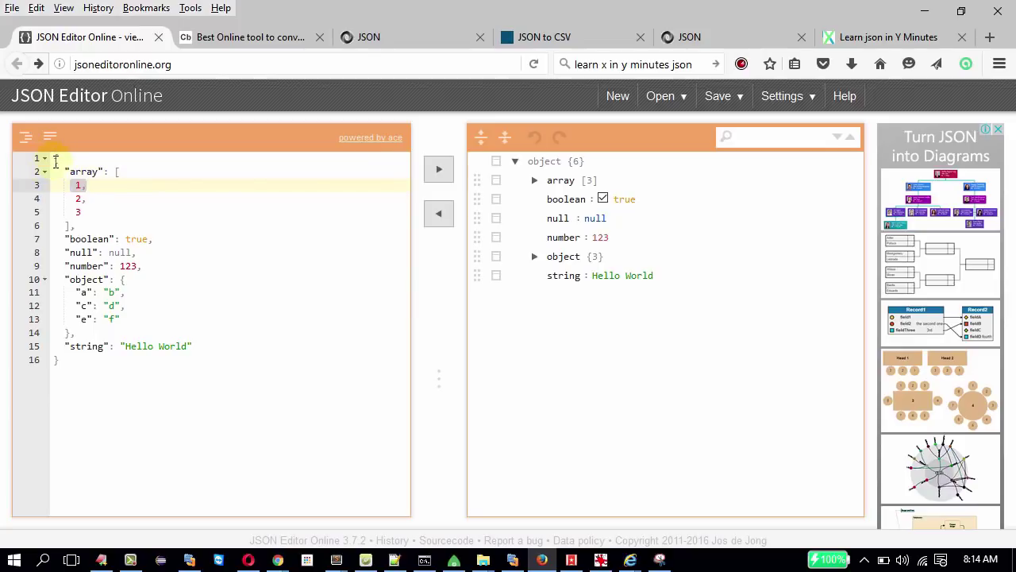
Select the whole JSON document, then switch to the JSON Wikipedia tab.
drag(56, 161, 77, 379)
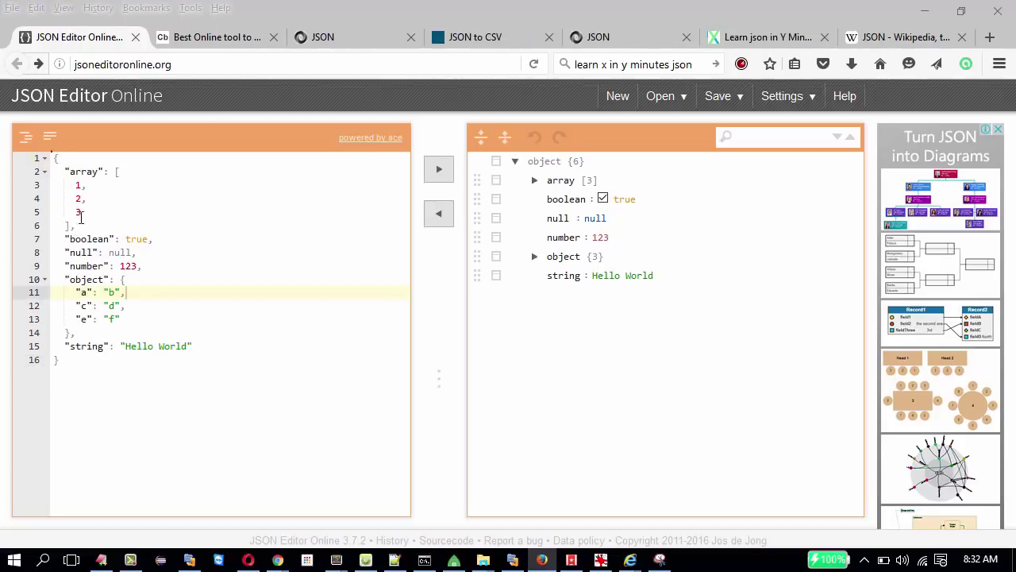
drag(55, 159, 112, 364)
click(126, 382)
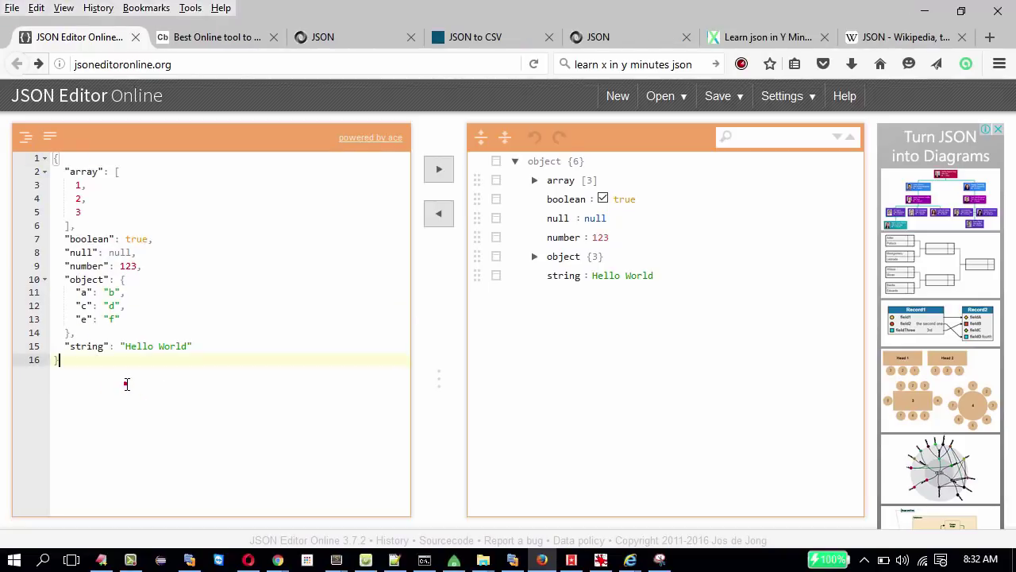
click(885, 39)
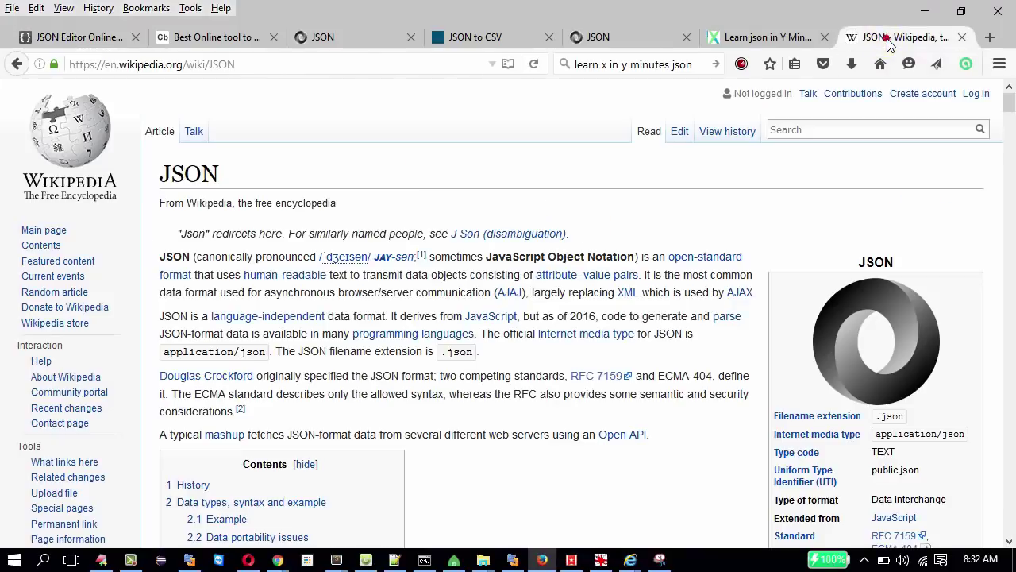
Mark the opening and closing braces of Wikipedia's sample JSON object.
click(254, 62)
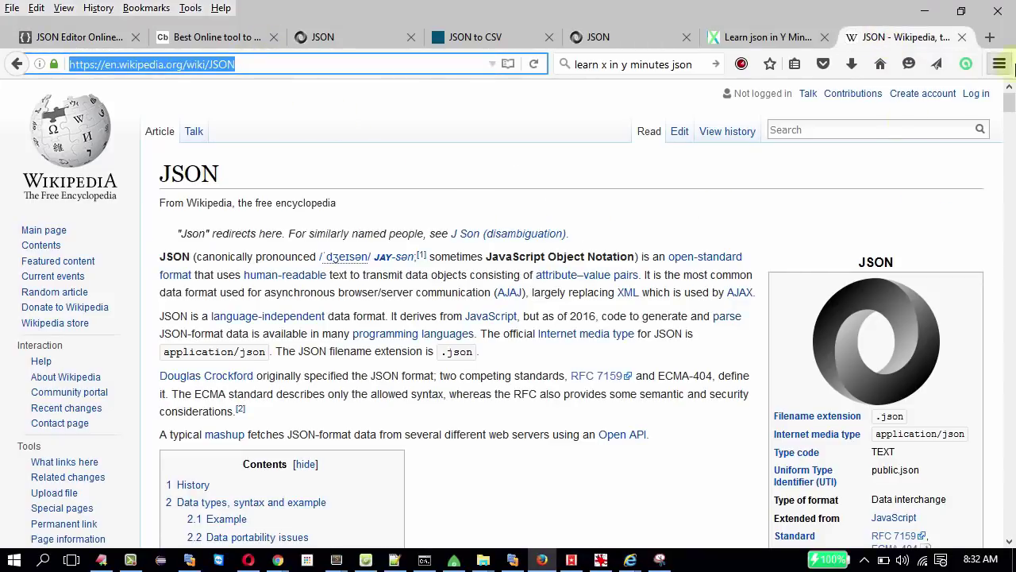
drag(1010, 117, 1010, 183)
click(542, 225)
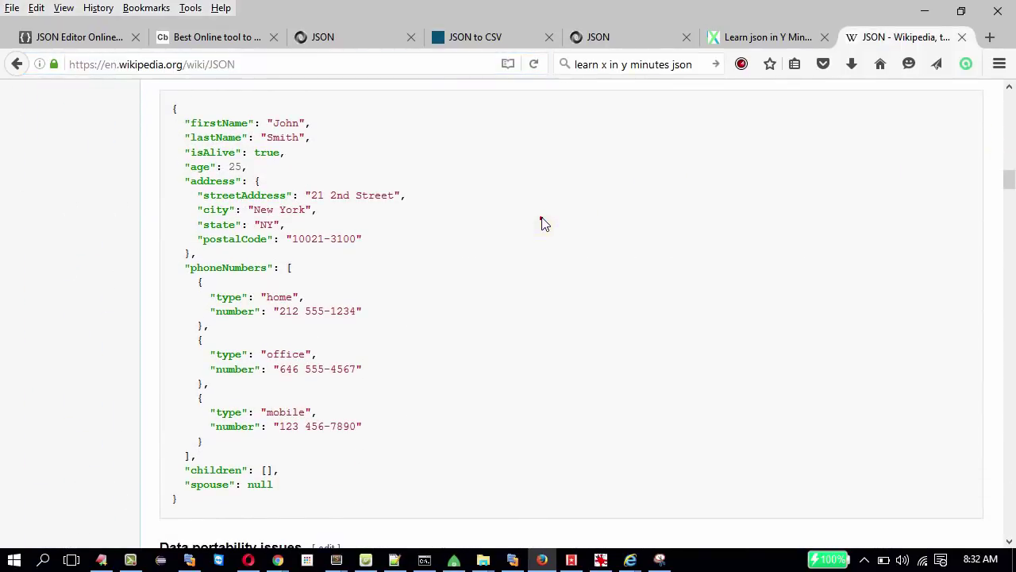
drag(176, 109, 167, 115)
drag(188, 503, 174, 492)
Highlight the firstName key, its colon separator, the age key and the trailing comma.
click(179, 122)
drag(185, 122, 167, 129)
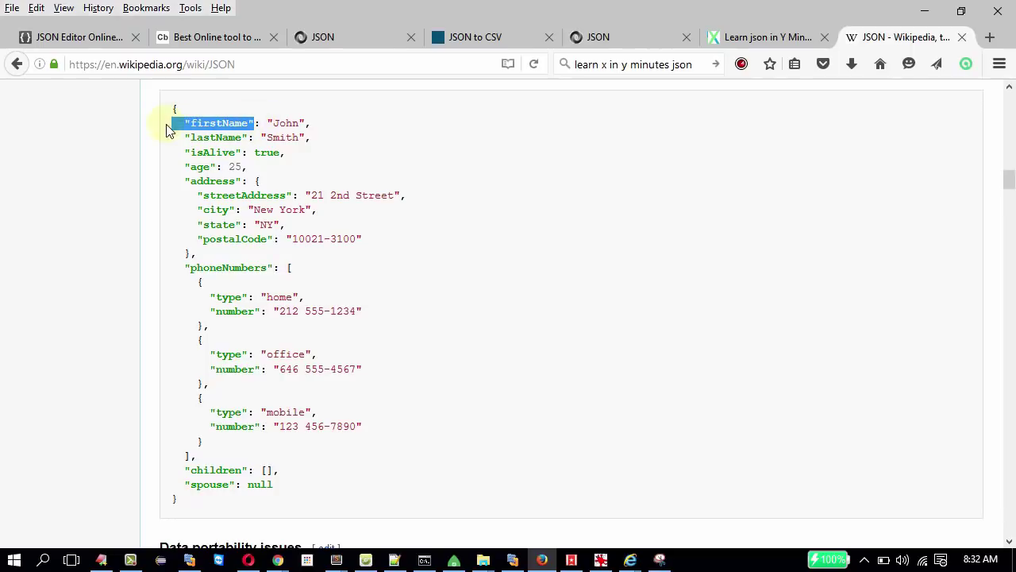
drag(263, 122, 256, 122)
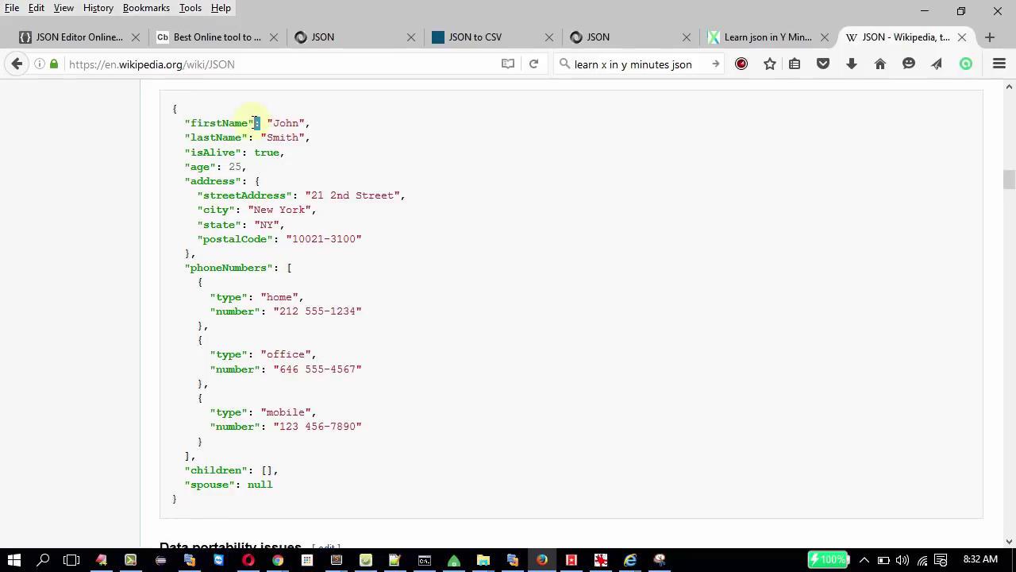
double_click(203, 126)
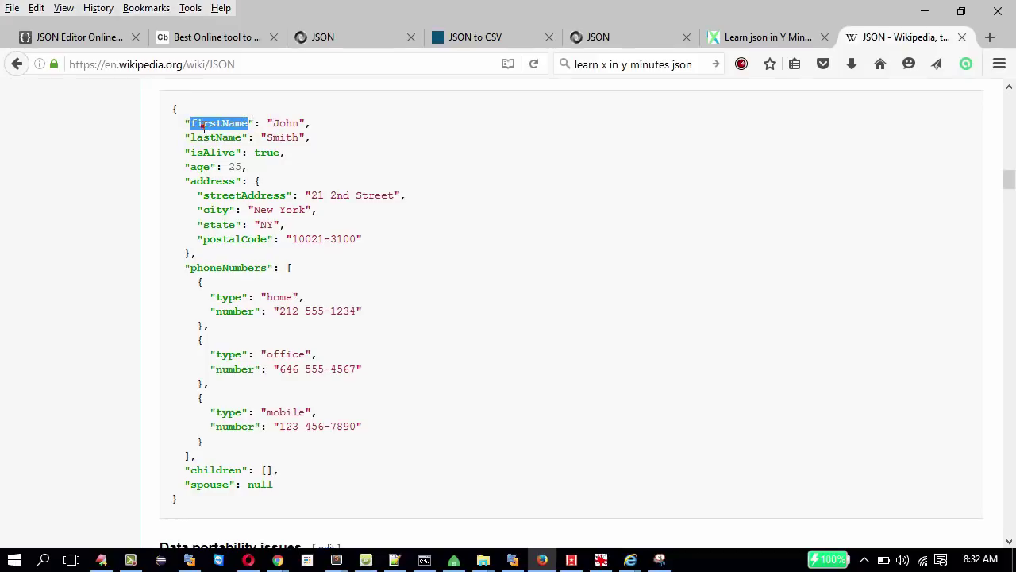
click(298, 122)
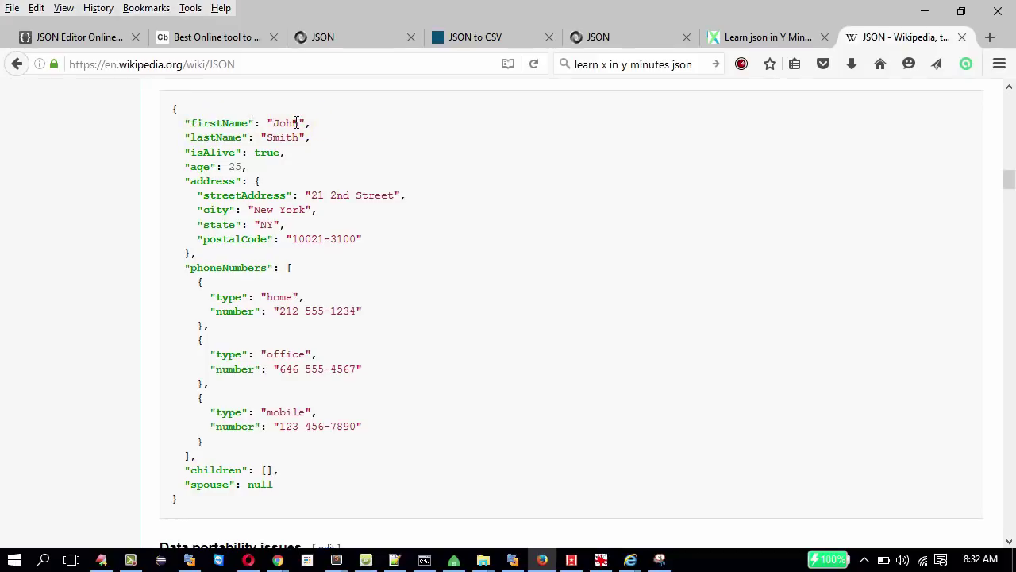
double_click(199, 168)
click(228, 167)
drag(247, 167, 242, 167)
Highlight the address key, its object braces and all its fields.
double_click(220, 181)
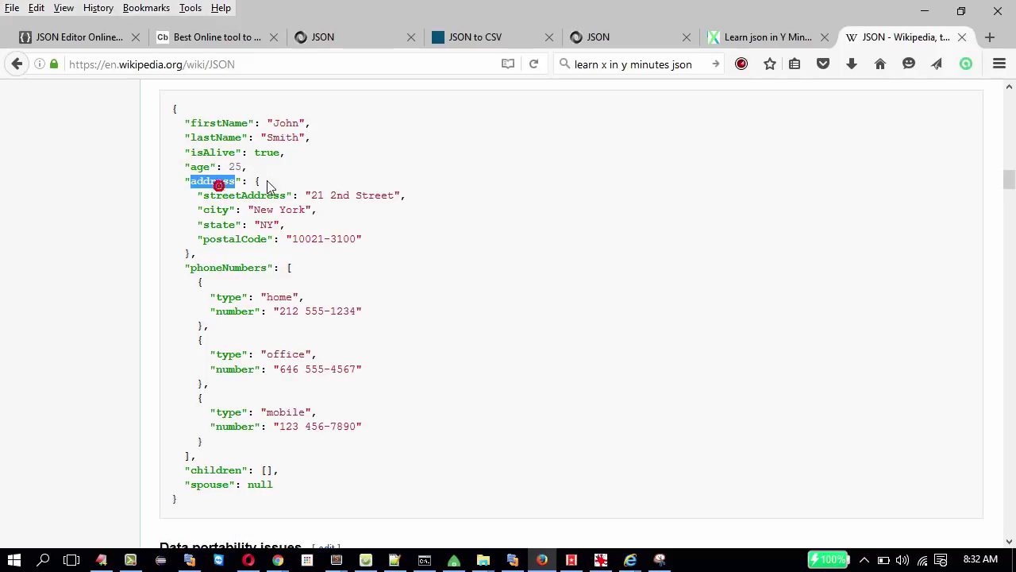
double_click(256, 181)
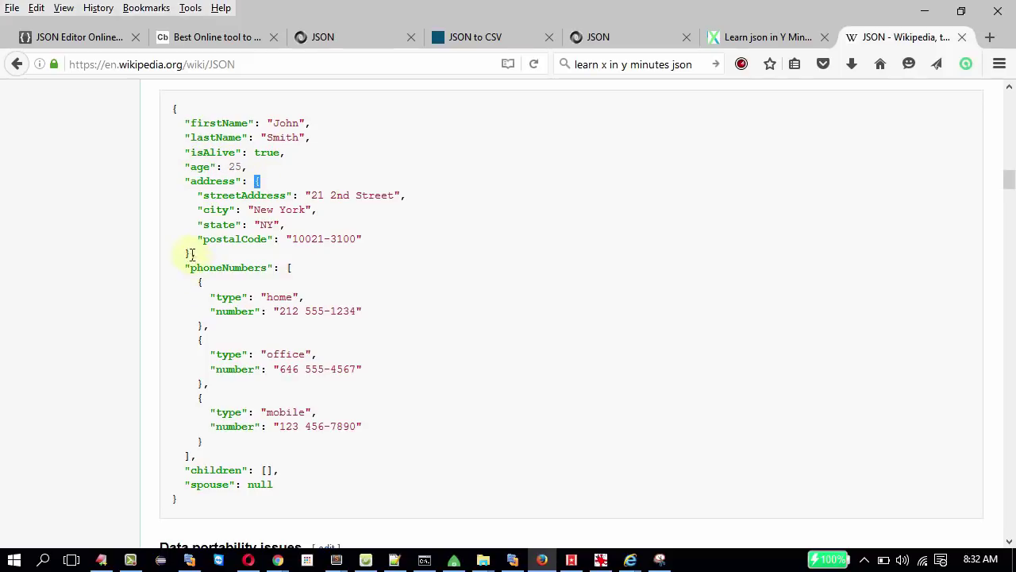
click(191, 254)
double_click(255, 182)
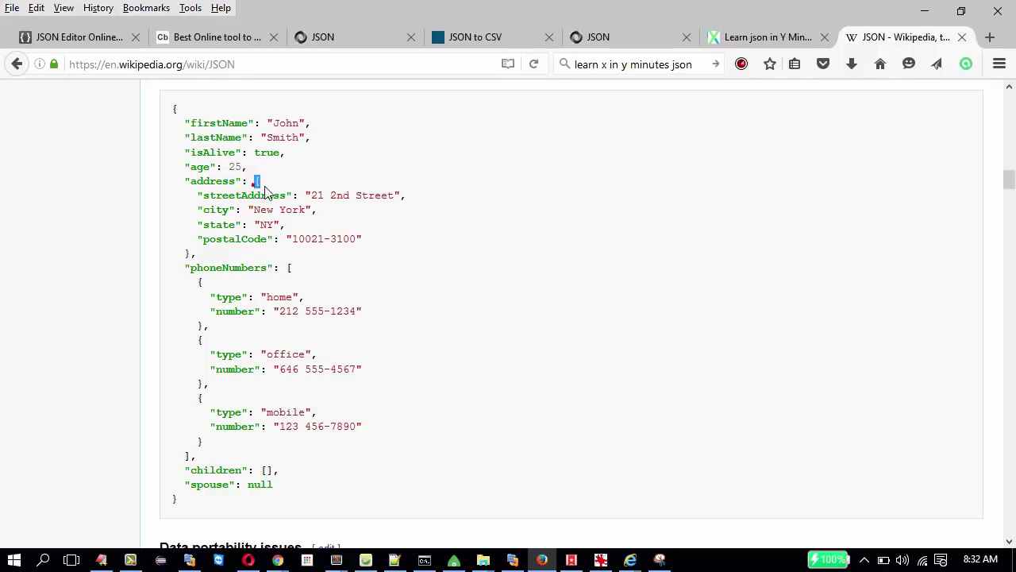
click(191, 252)
drag(196, 193, 381, 243)
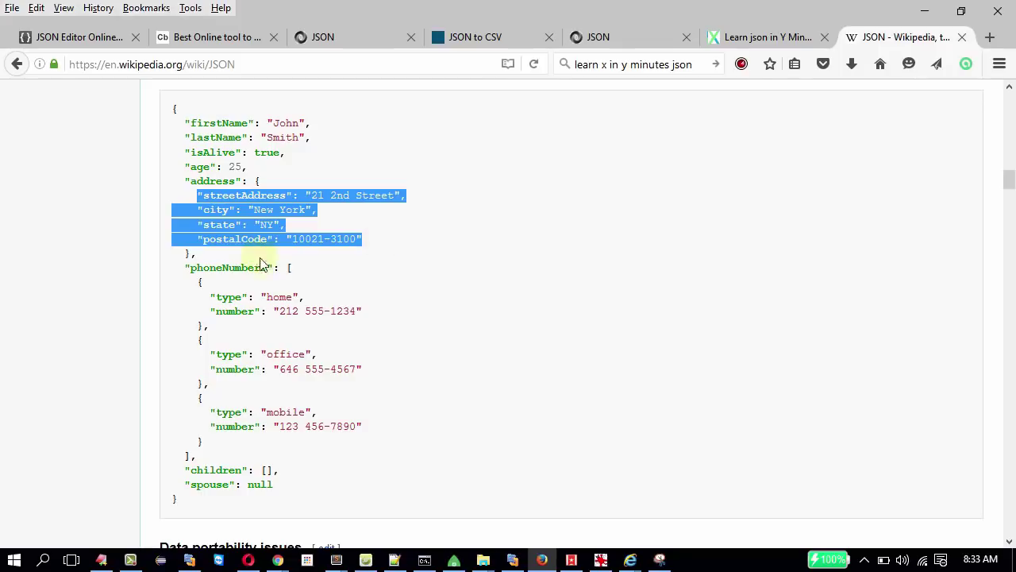
Highlight the phoneNumbers key and the bracket opening its array.
double_click(214, 268)
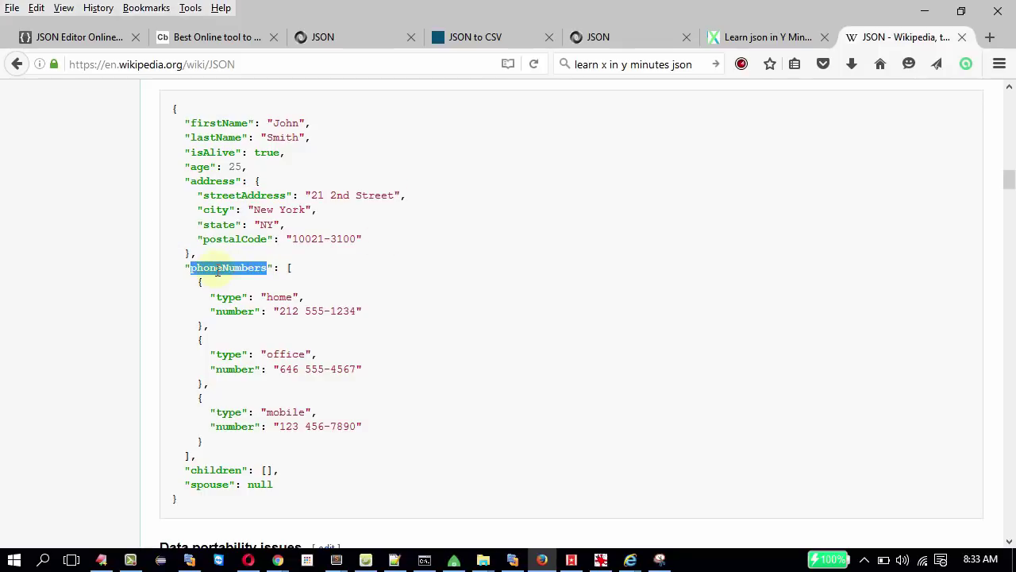
double_click(289, 268)
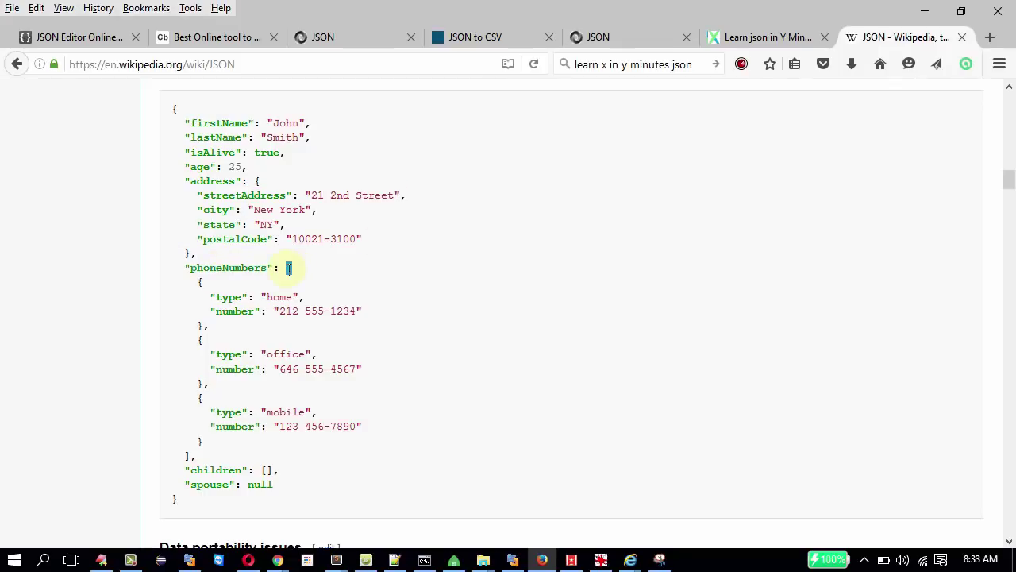
double_click(222, 268)
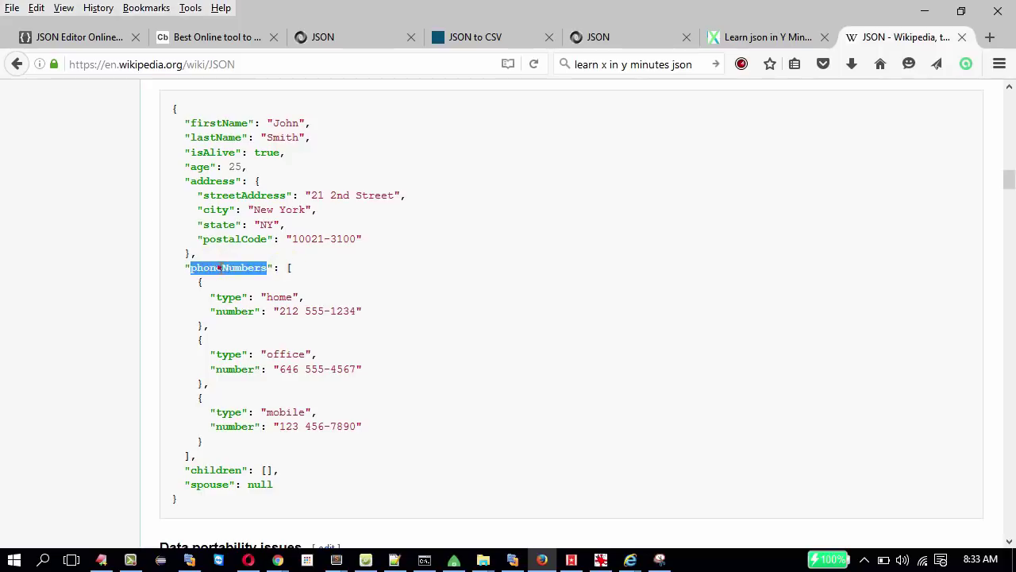
click(291, 270)
double_click(291, 270)
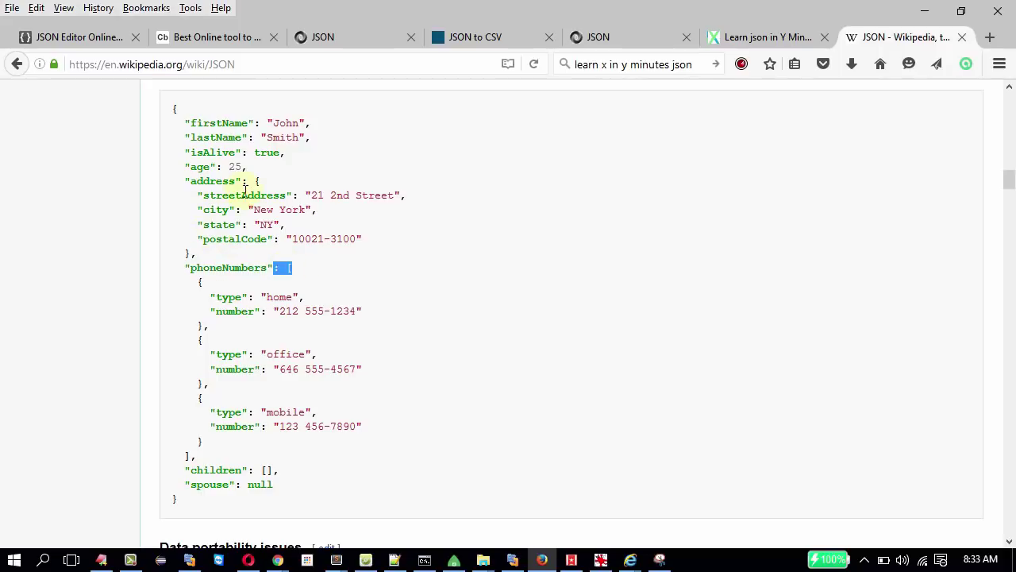
Highlight the whole address object, then the home, mobile and office phone entries.
drag(252, 181, 260, 265)
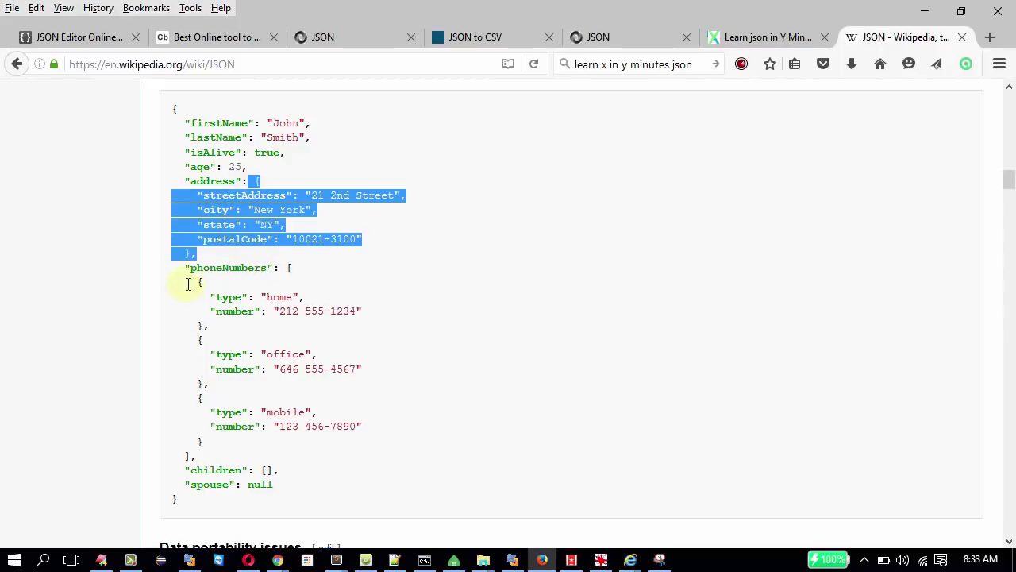
drag(189, 285, 208, 342)
click(193, 338)
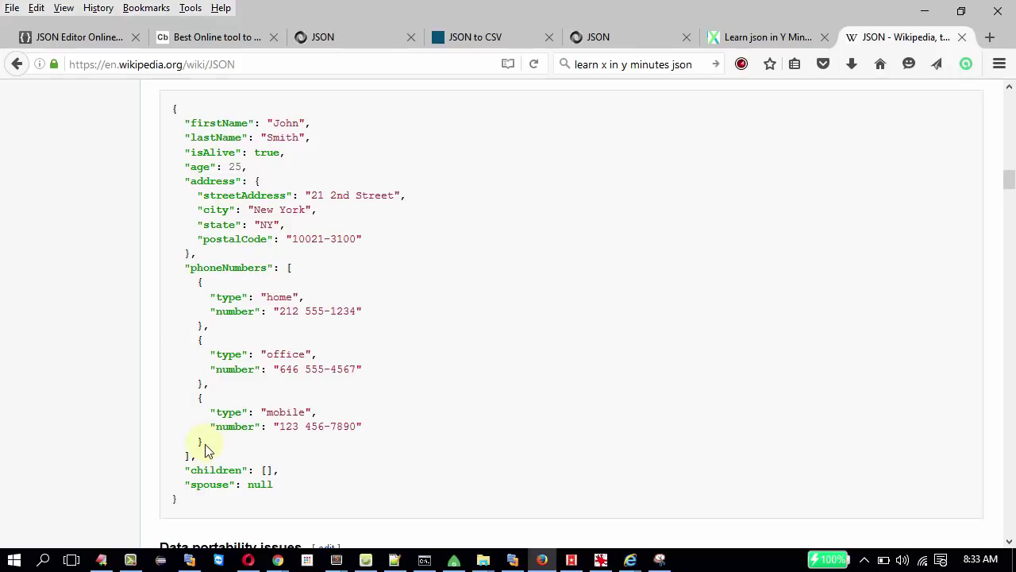
drag(205, 450, 208, 367)
Mark the phoneNumbers array's opening and closing brackets.
double_click(226, 267)
click(298, 271)
drag(296, 270, 286, 269)
drag(185, 456, 191, 457)
Highlight the empty children array, spouse's null value, then the entire sample object.
double_click(218, 470)
drag(274, 471, 255, 470)
double_click(205, 484)
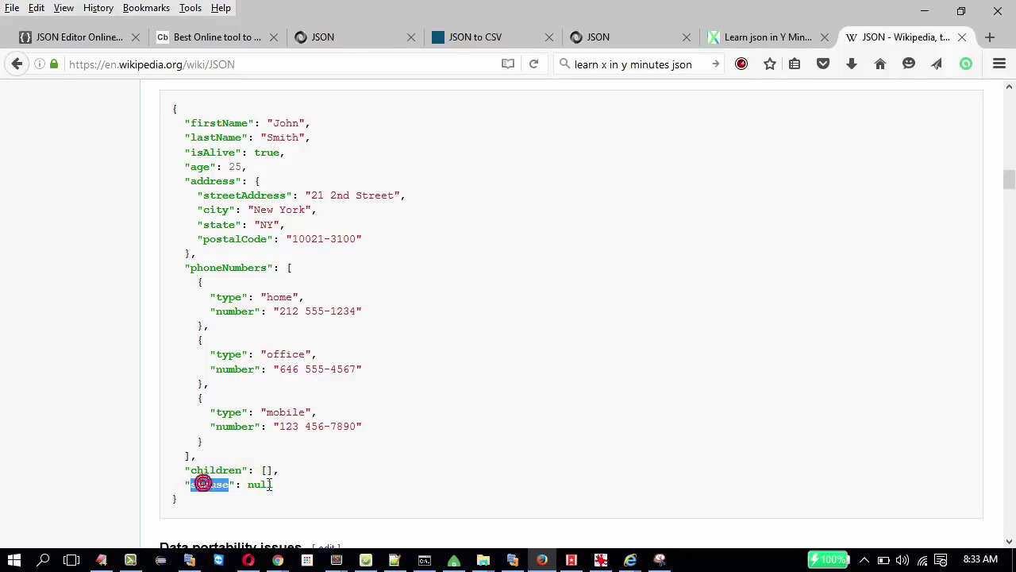
double_click(260, 484)
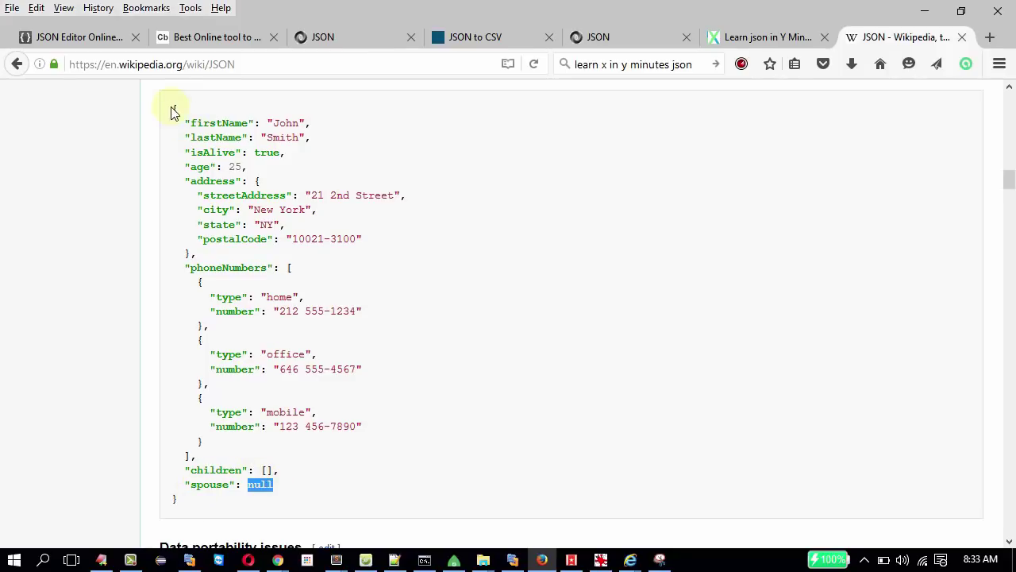
drag(172, 107, 204, 510)
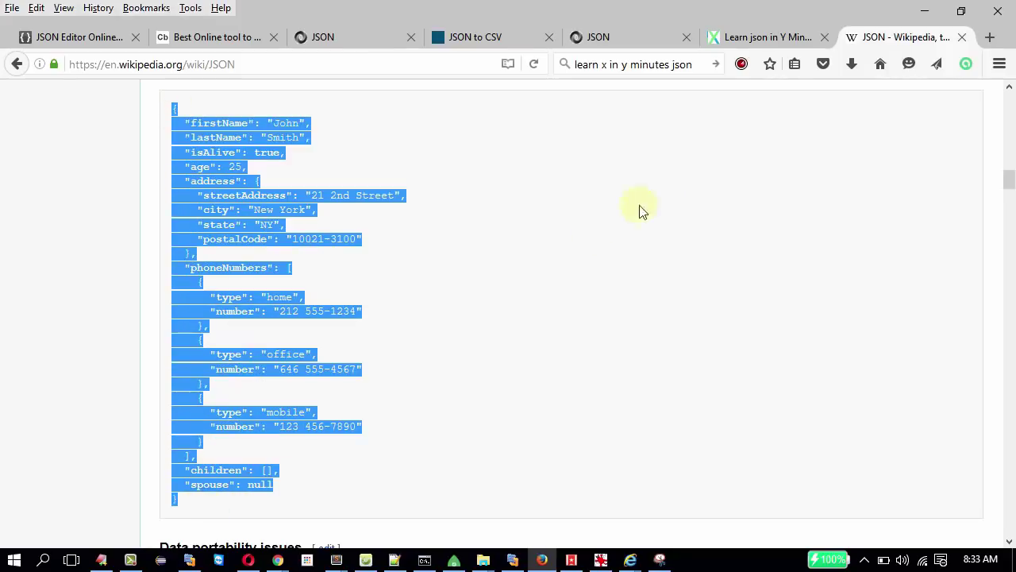
click(613, 219)
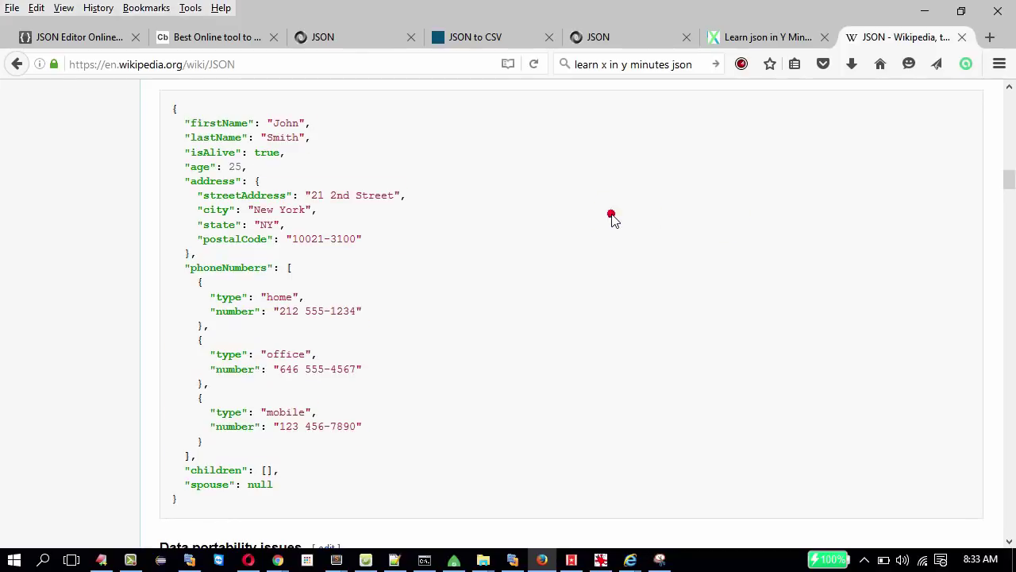
drag(1010, 184, 1008, 101)
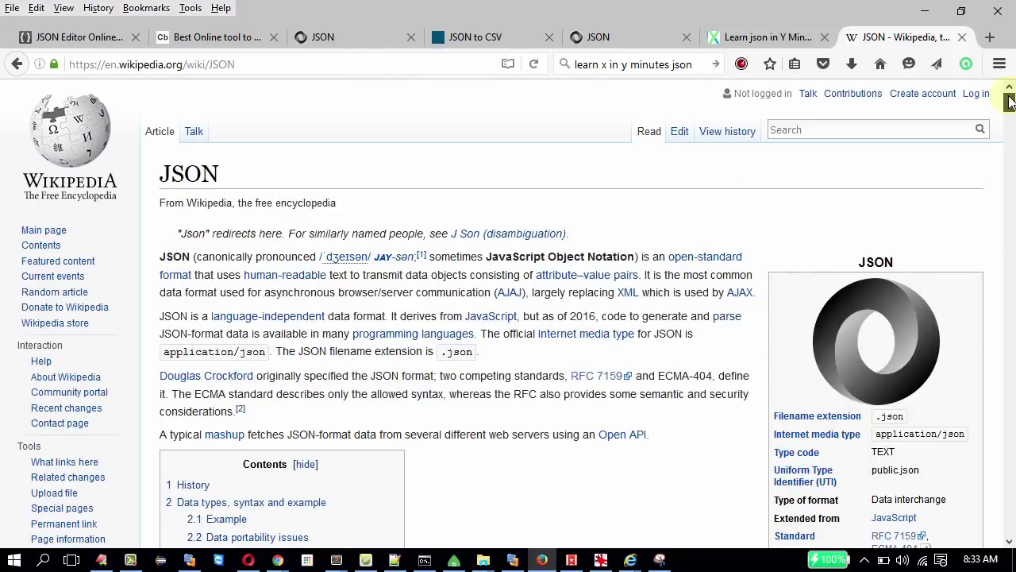
Highlight the .json extension and application/json media type, then go to json.org's Introducing JSON page.
double_click(892, 416)
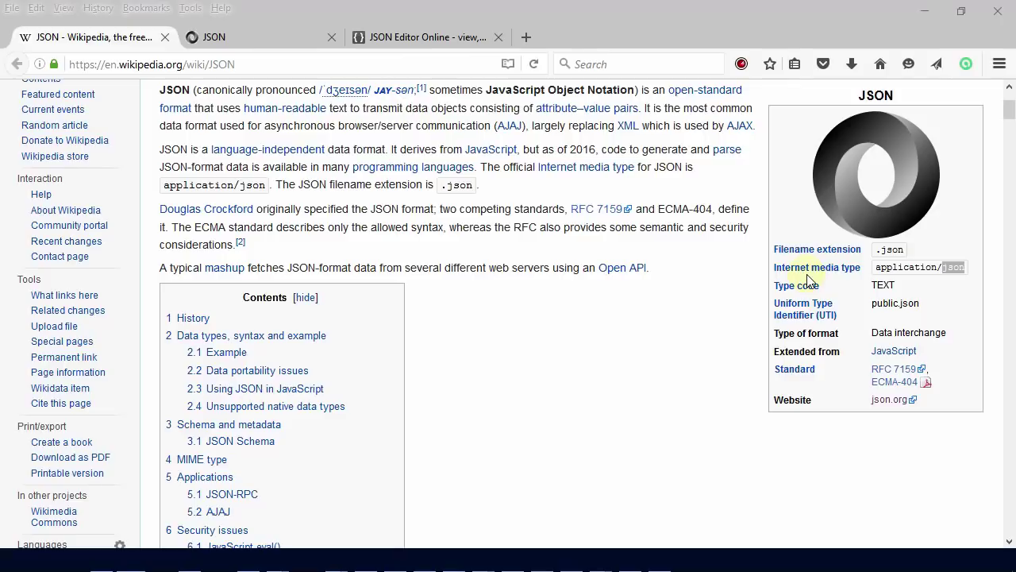
double_click(905, 268)
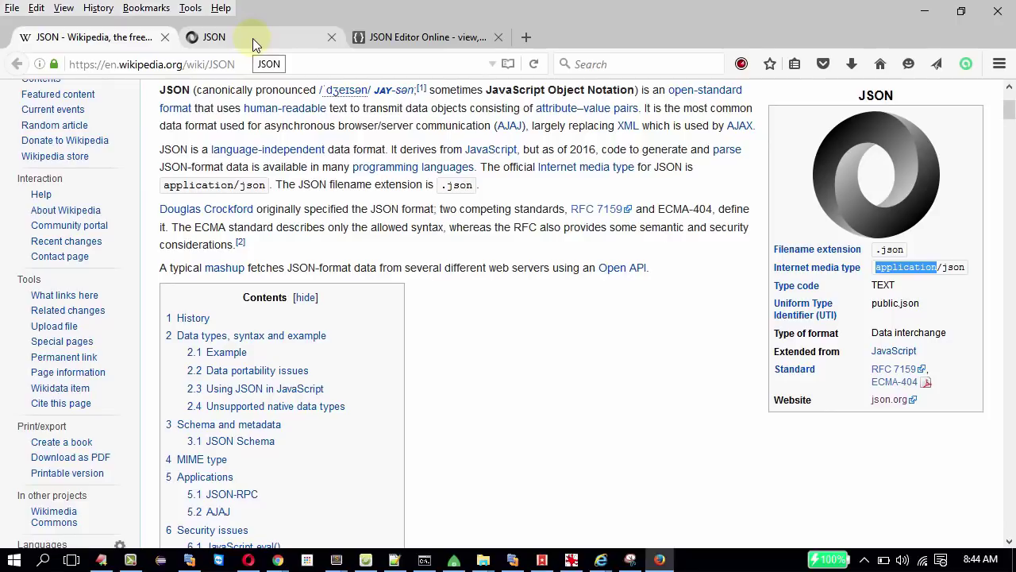
click(251, 38)
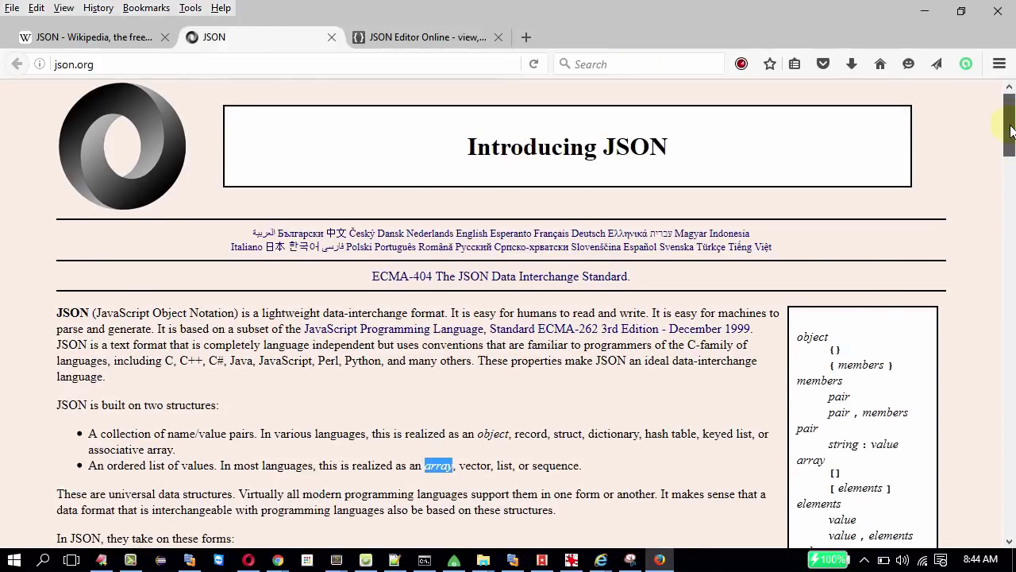
Highlight "JSON is built on two structures": name/value pairs as object, ordered list as array.
drag(1010, 121, 1011, 135)
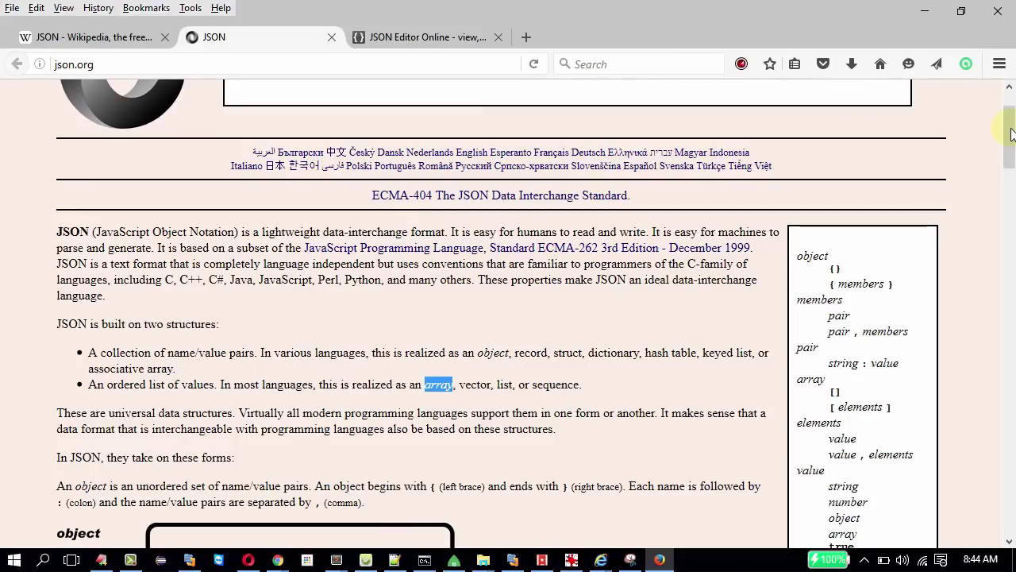
click(64, 332)
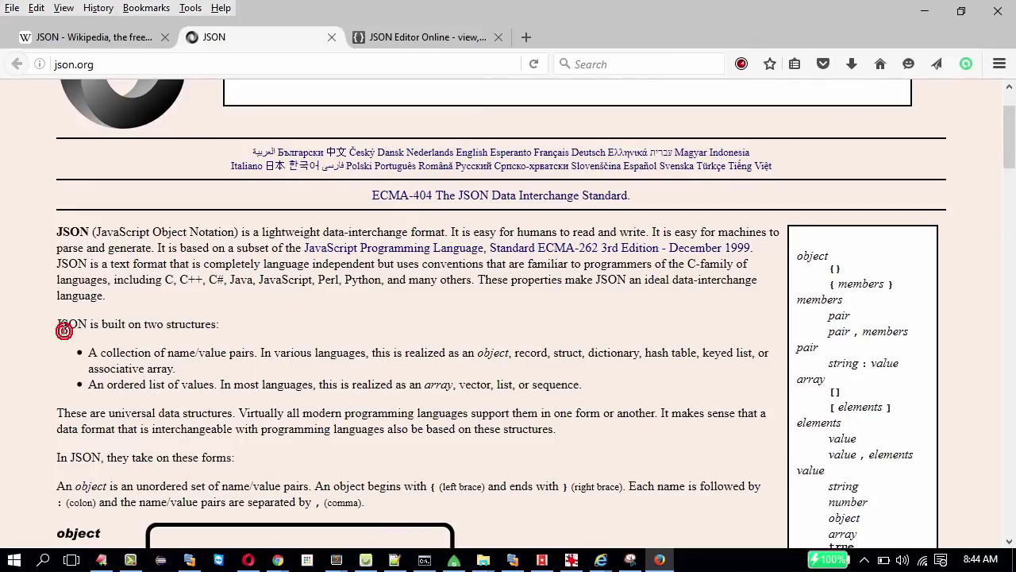
drag(53, 331, 218, 327)
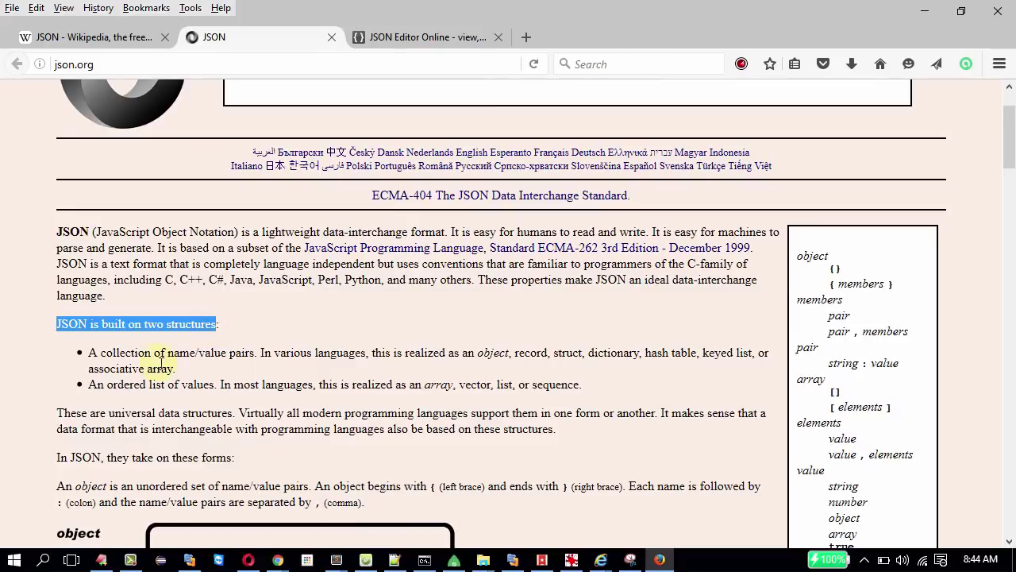
drag(100, 352, 255, 359)
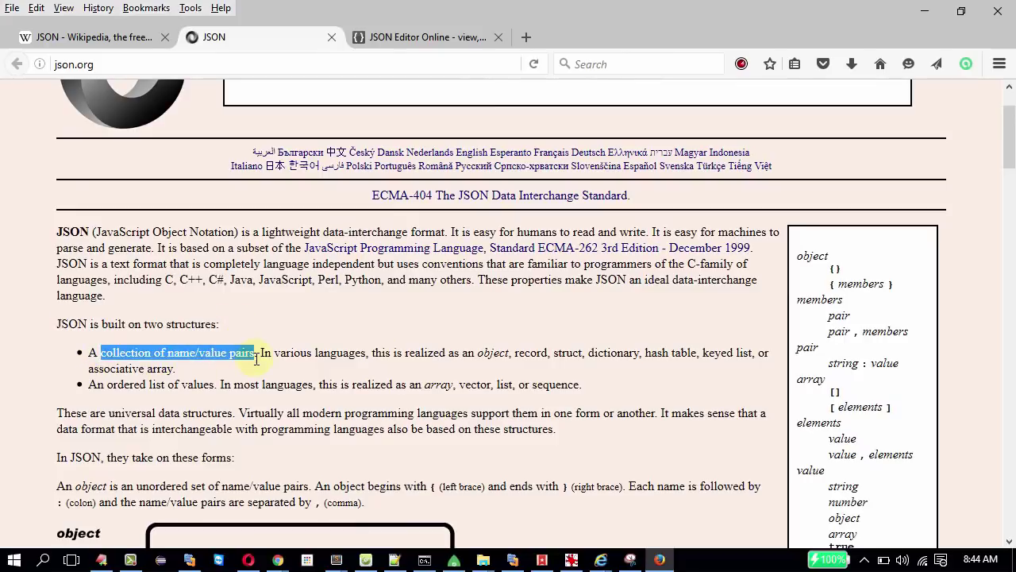
double_click(486, 353)
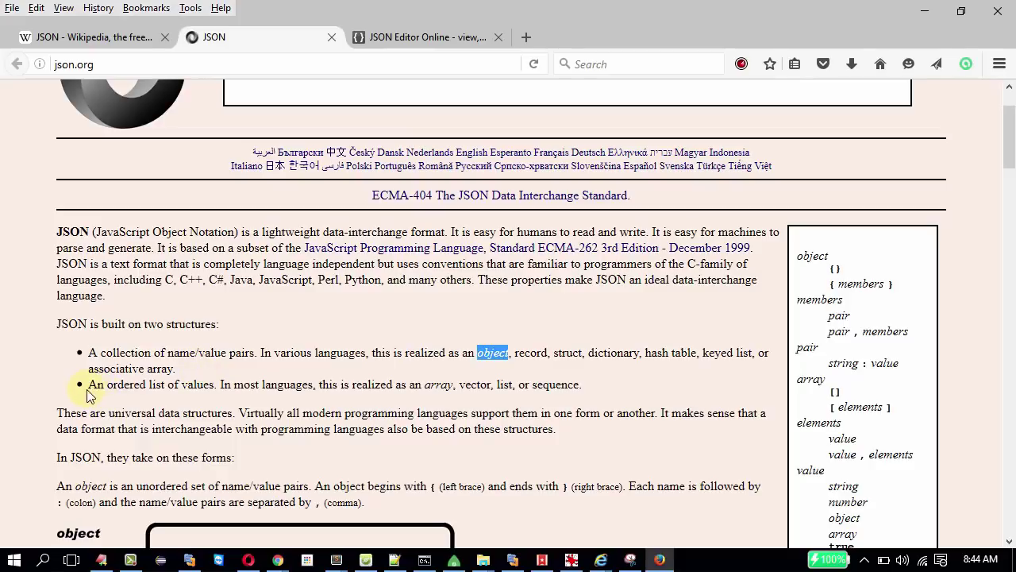
drag(105, 385, 206, 388)
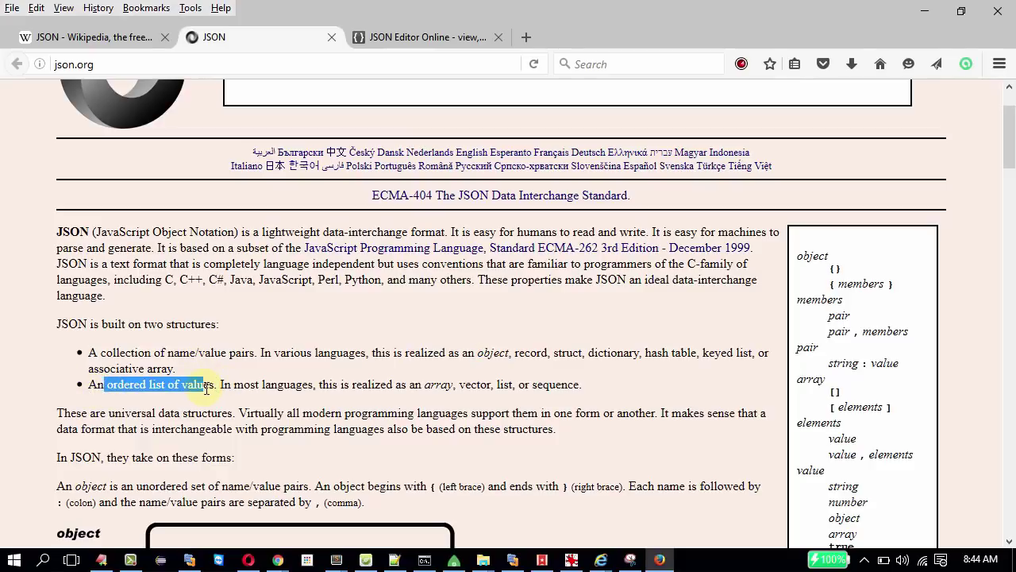
double_click(449, 386)
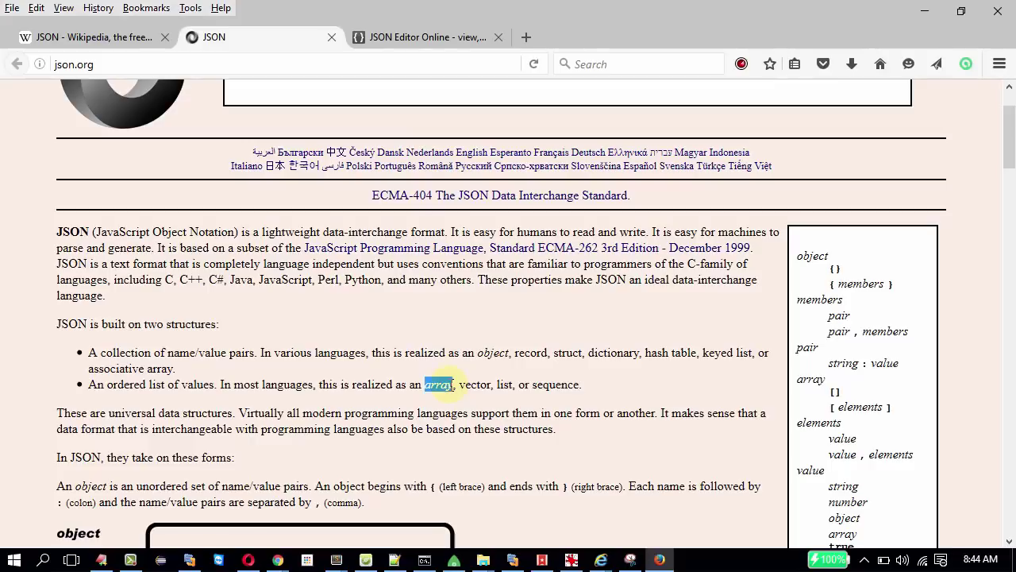
Re-highlight both structure bullets, then scroll down to the object, array and value diagrams.
double_click(75, 327)
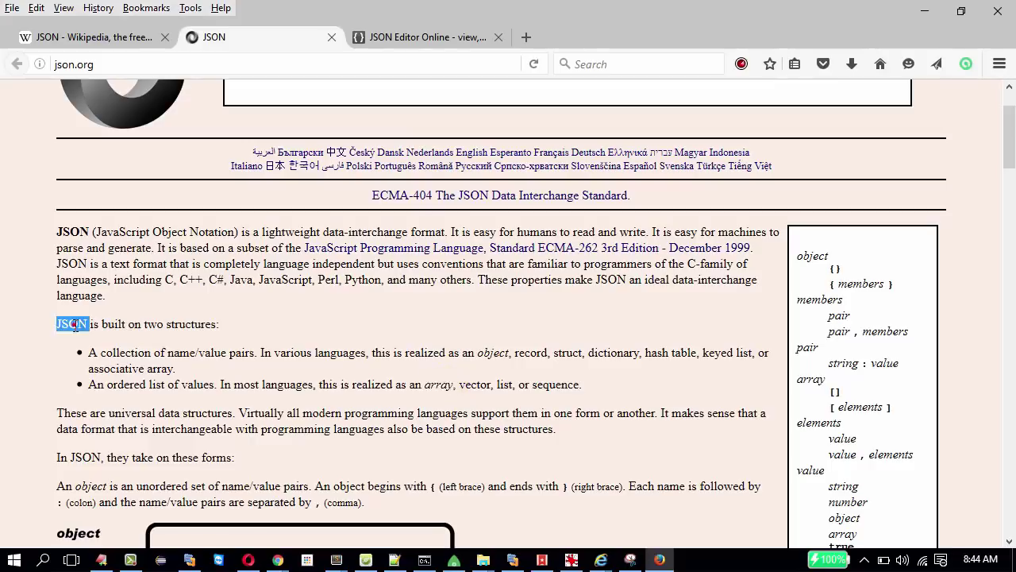
drag(117, 353, 250, 353)
drag(107, 384, 216, 386)
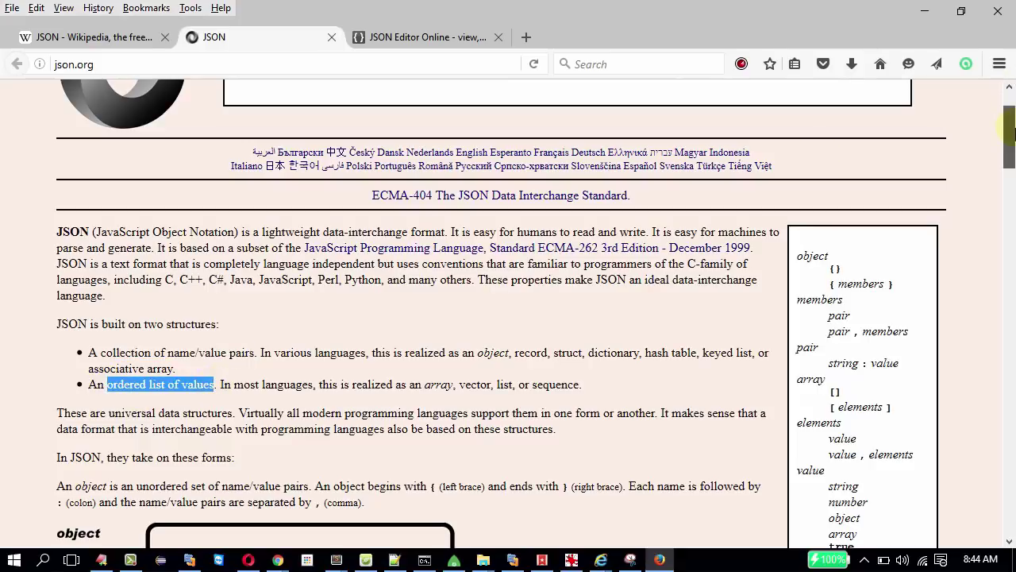
scroll(1011, 139, down, 1)
drag(1010, 139, 1006, 191)
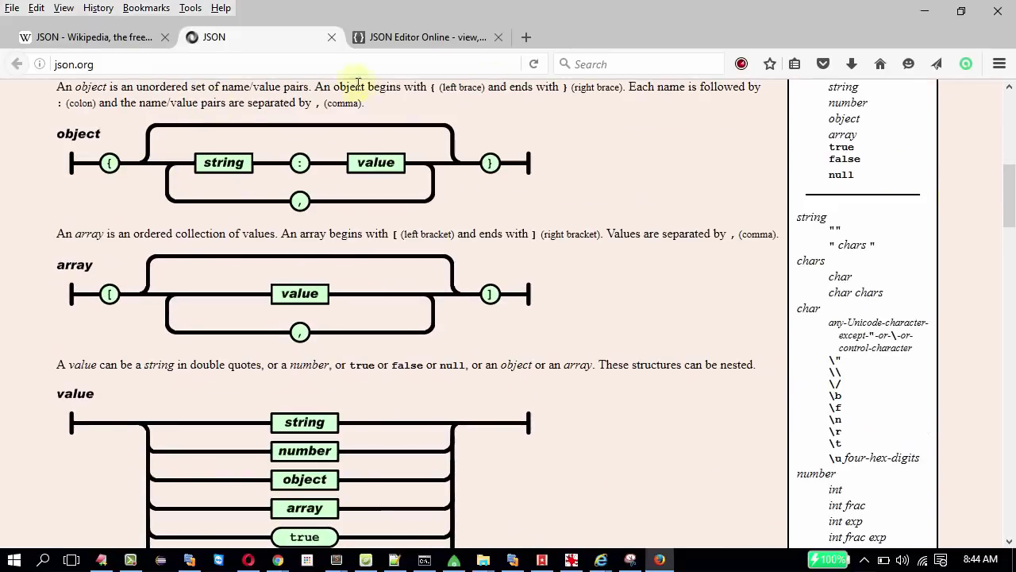
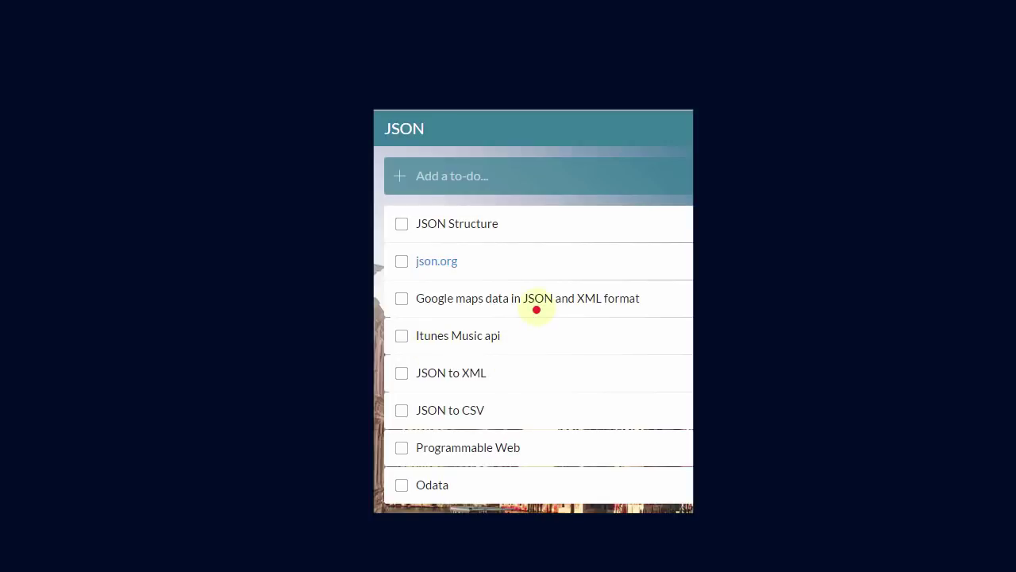
Switch to the Learn X in Y Minutes window and scroll down its language list.
key(alt+Tab)
key(alt+Tab)
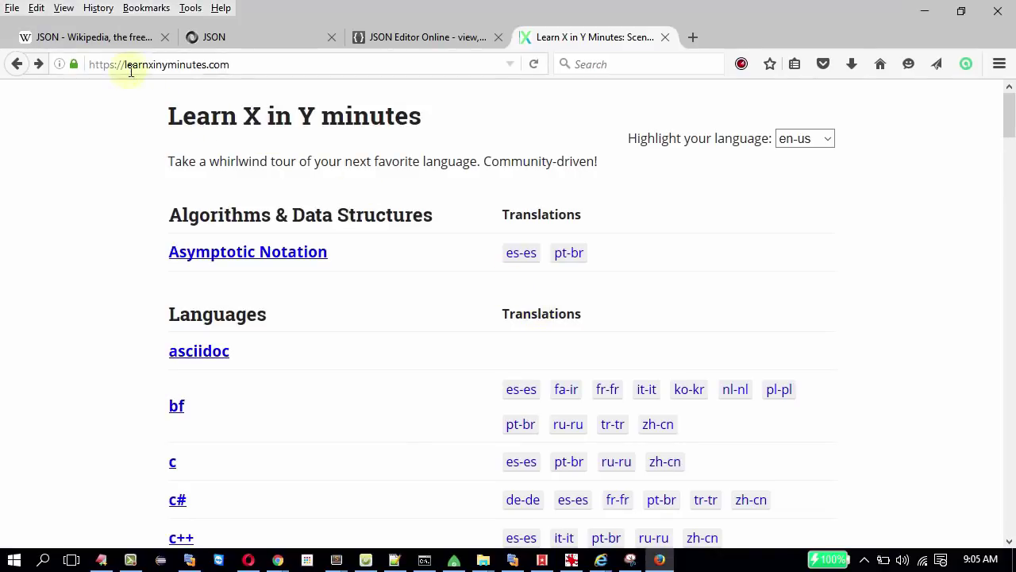
click(219, 67)
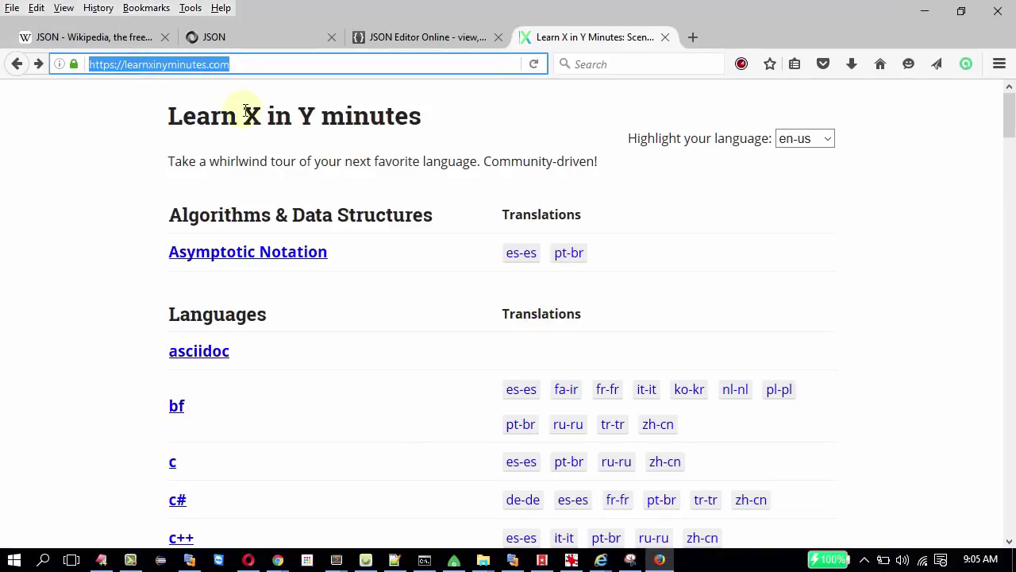
drag(1009, 118, 991, 524)
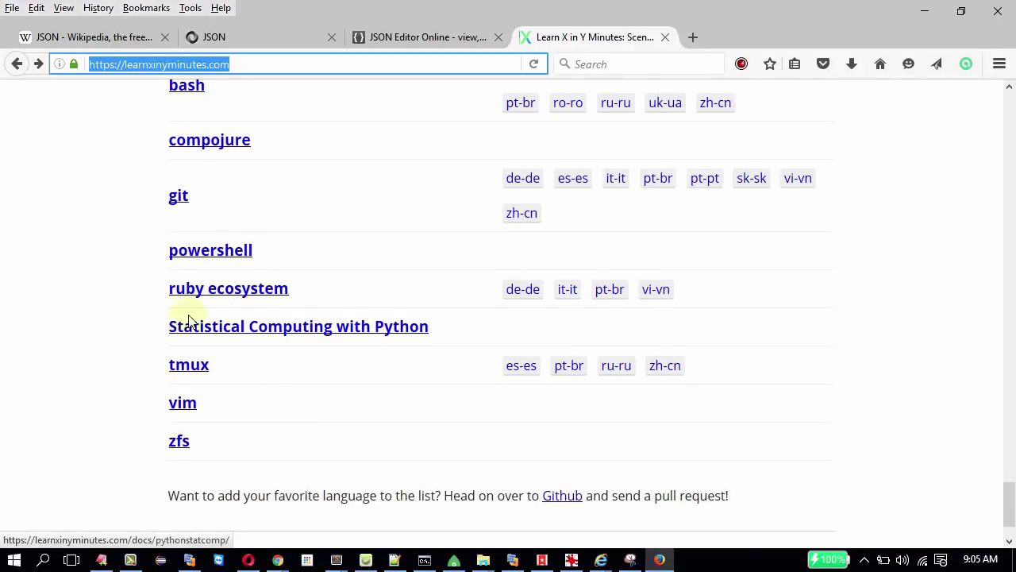
Open the git tutorial page, skim it, and return to the language list.
click(175, 198)
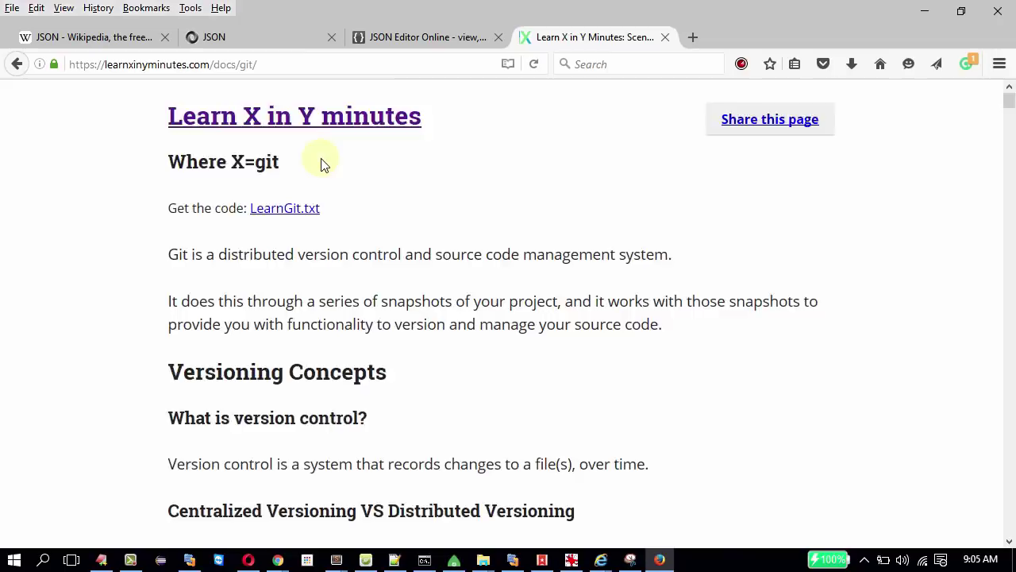
scroll(323, 165, down, 8)
scroll(324, 165, down, 20)
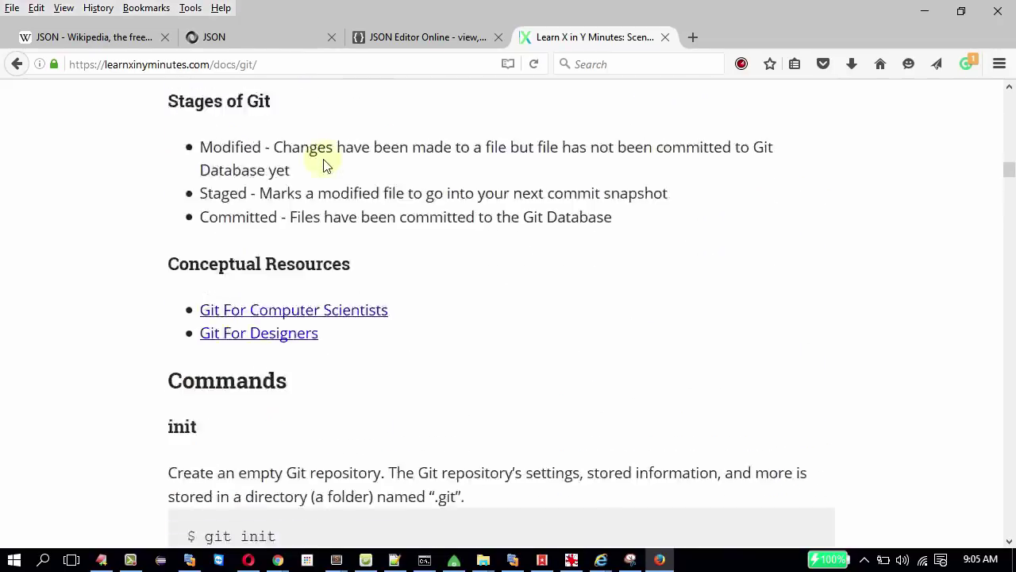
scroll(324, 159, down, 20)
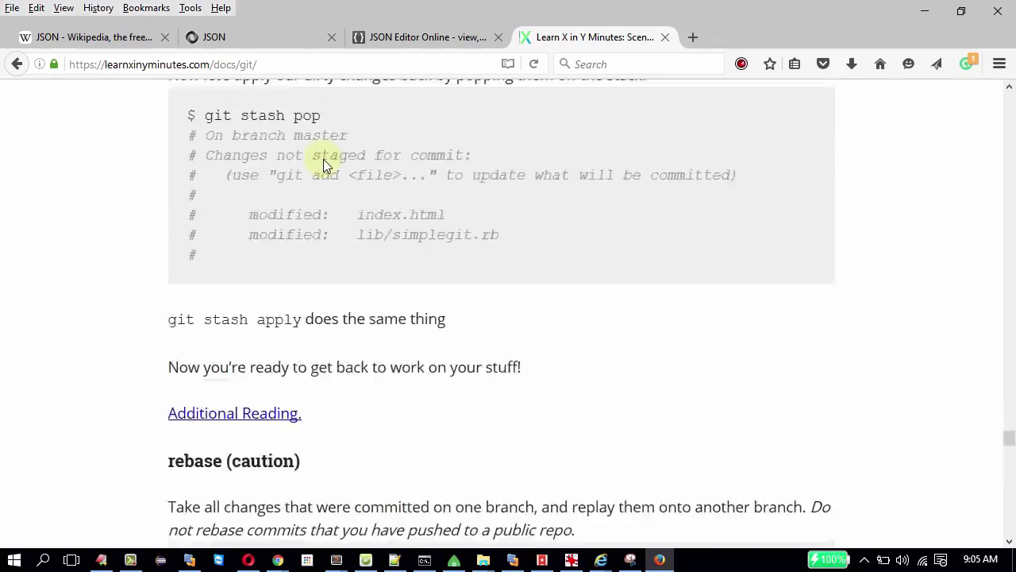
scroll(323, 165, down, 15)
scroll(323, 164, up, 20)
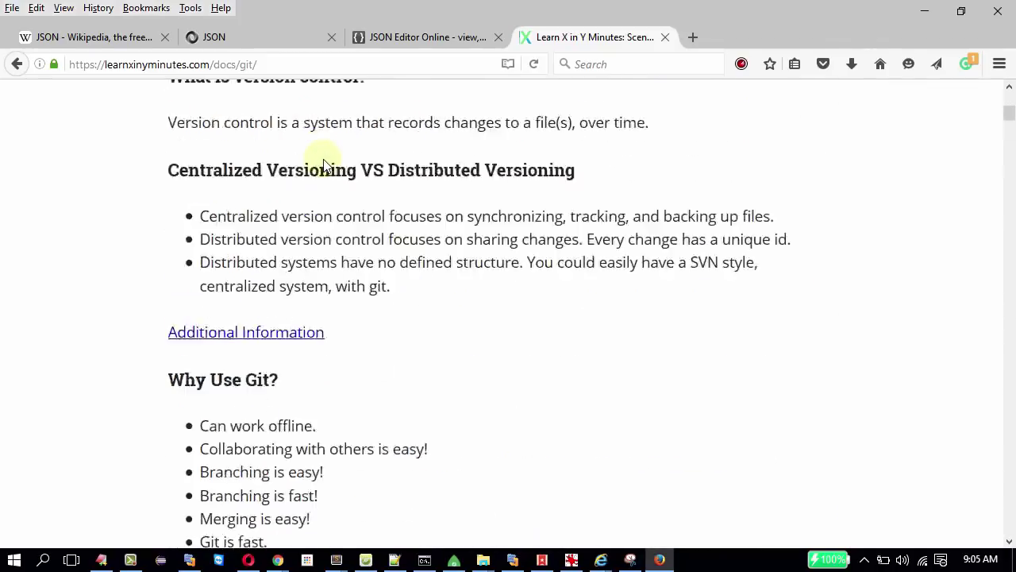
scroll(323, 164, up, 5)
click(16, 64)
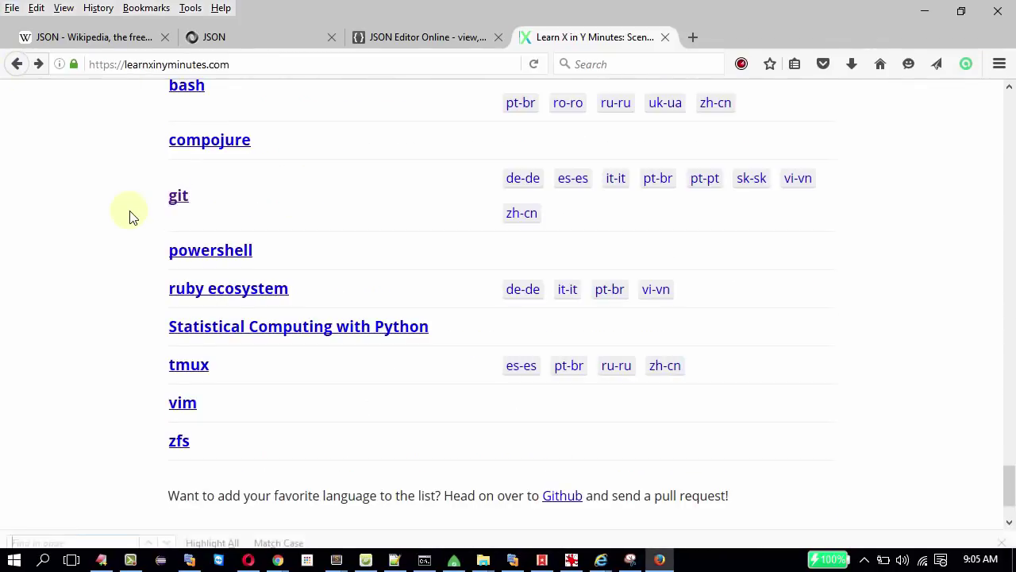
Find 'json' on the language list and open the JSON tutorial page.
key(ctrl+f)
text(json)
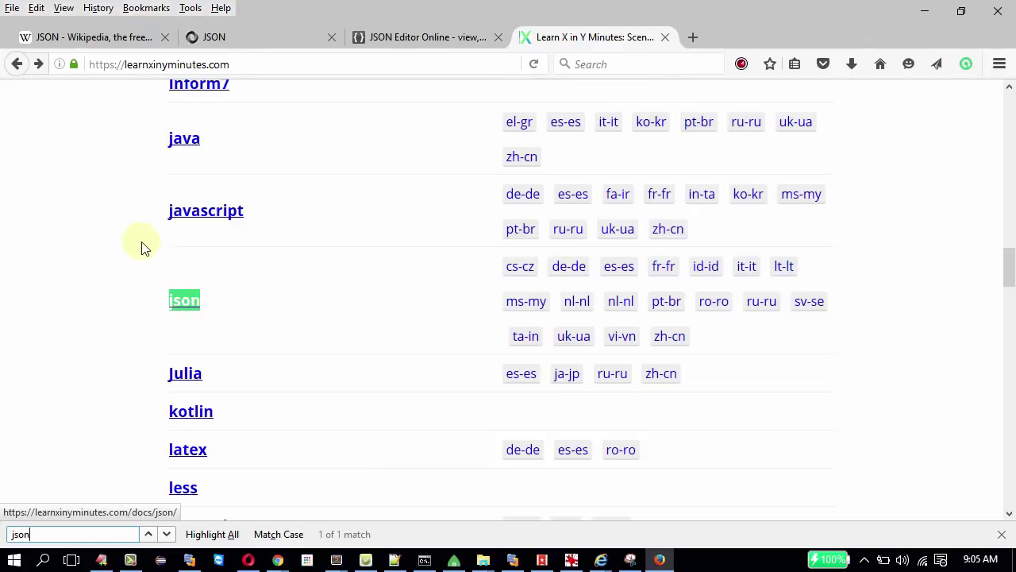
click(179, 302)
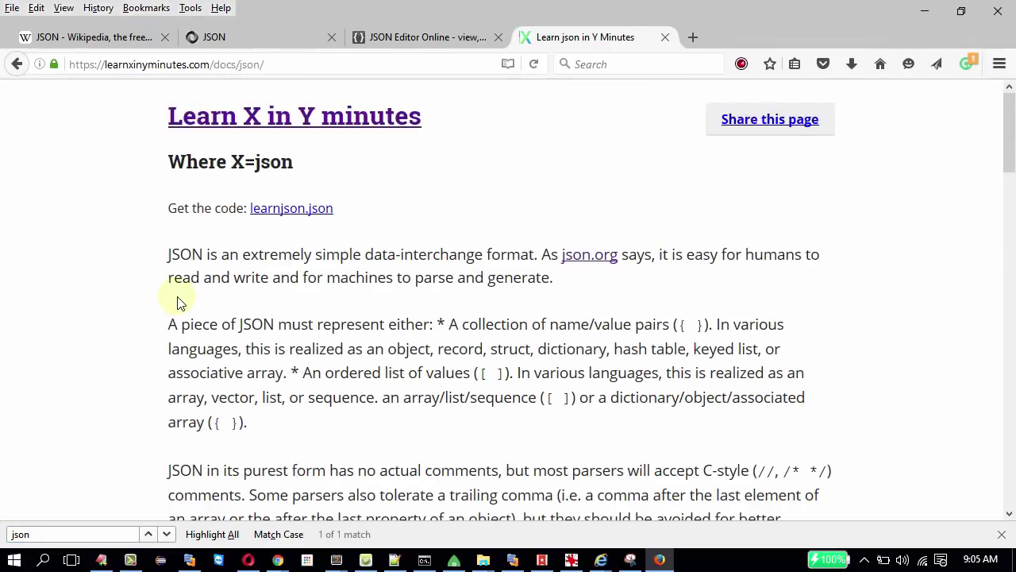
drag(1004, 163, 1010, 145)
click(346, 71)
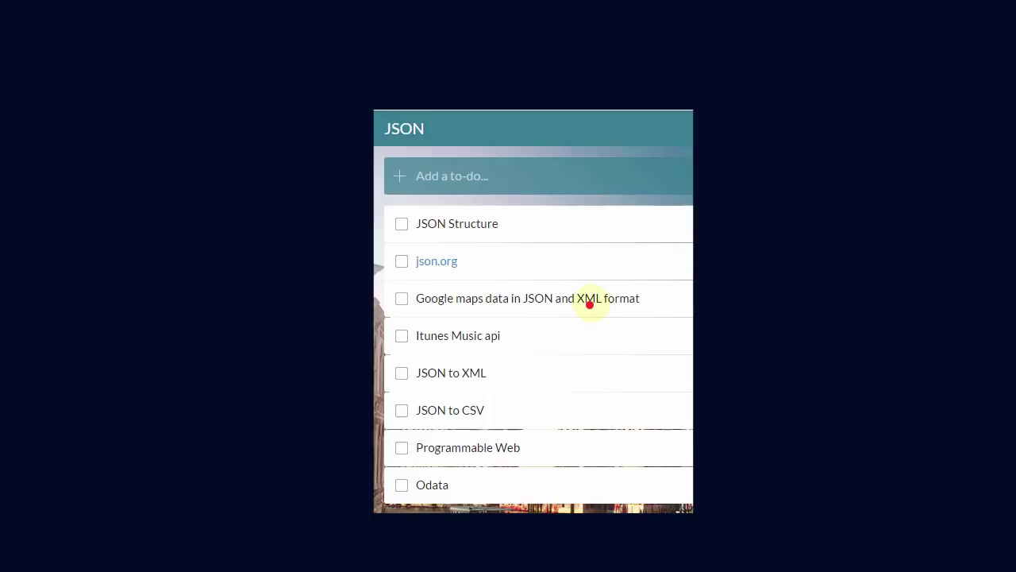
Reload the Google geocode XML request and highlight its domain, street address and geometry block.
key(alt+Tab)
key(alt+Tab)
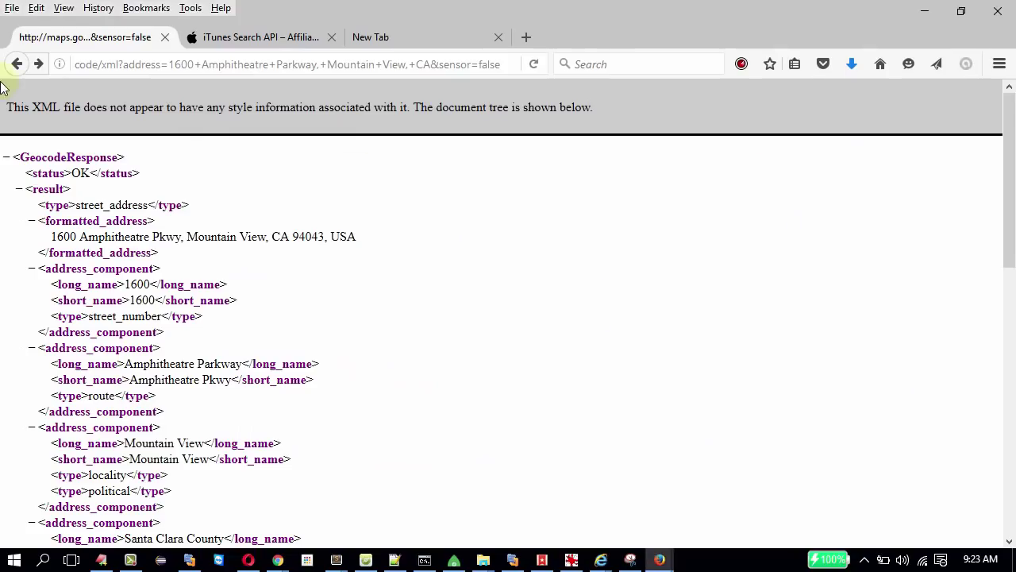
click(184, 64)
key(Return)
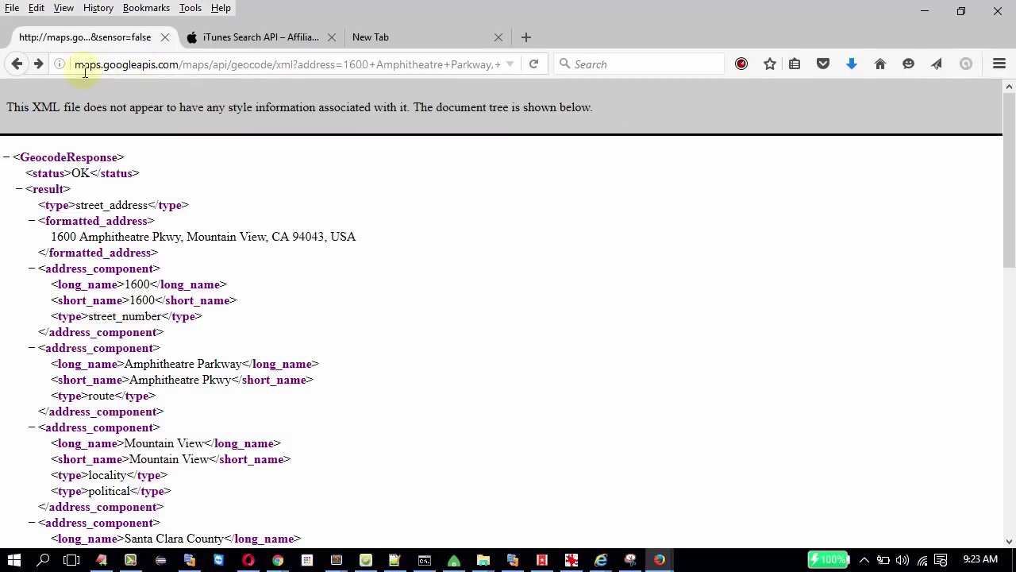
drag(83, 69, 203, 73)
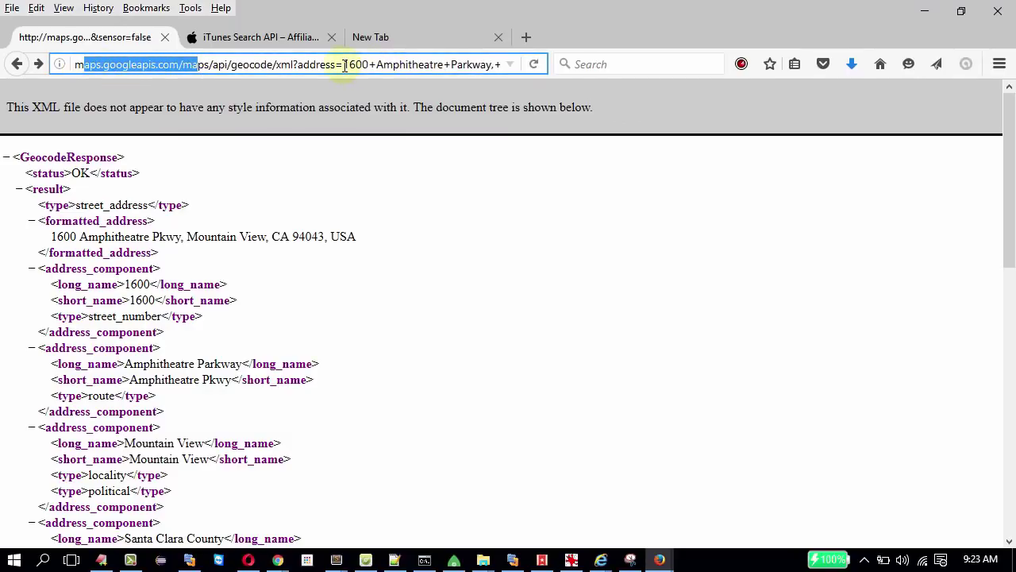
drag(345, 65, 476, 68)
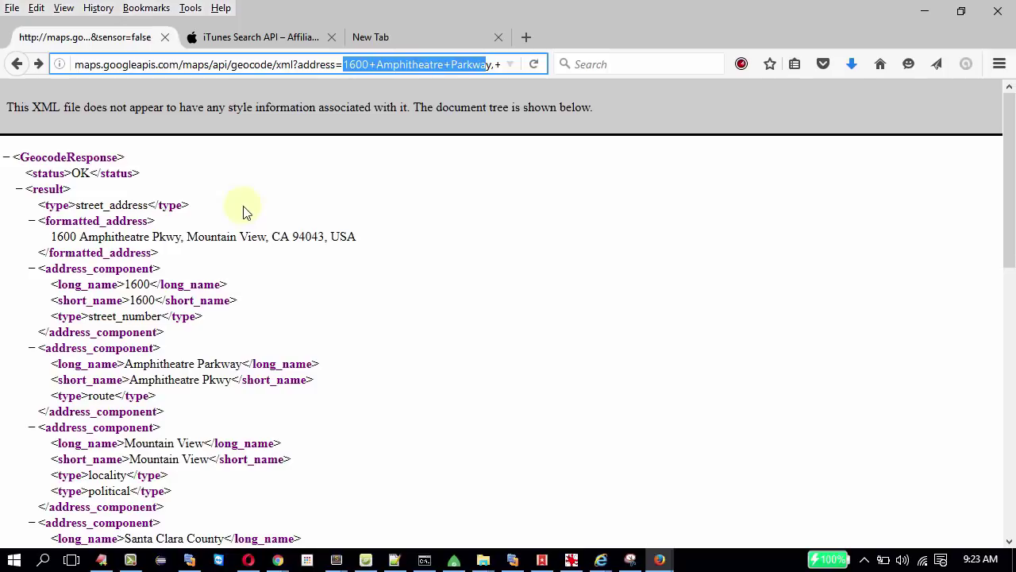
double_click(25, 157)
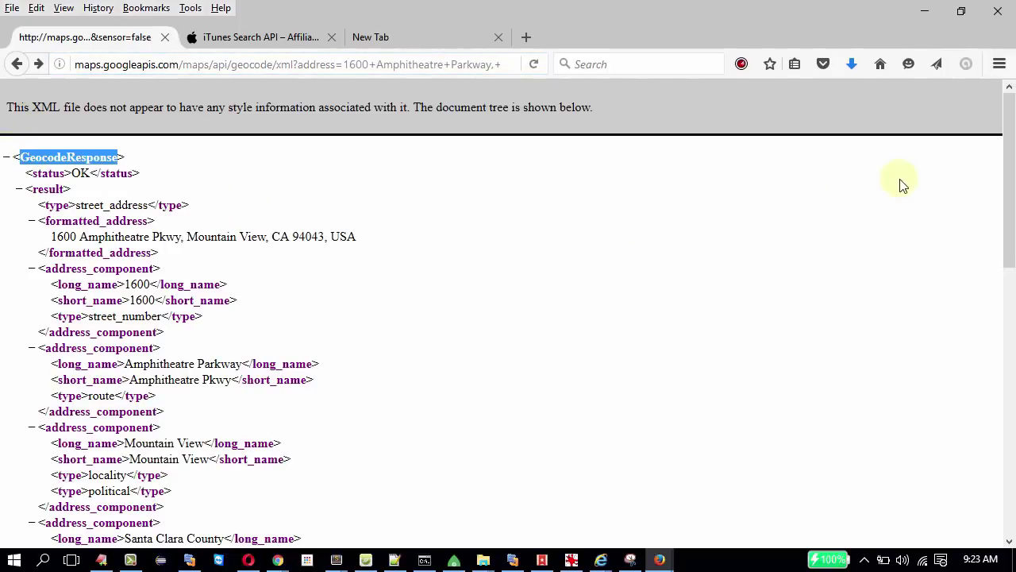
drag(1008, 232, 1002, 524)
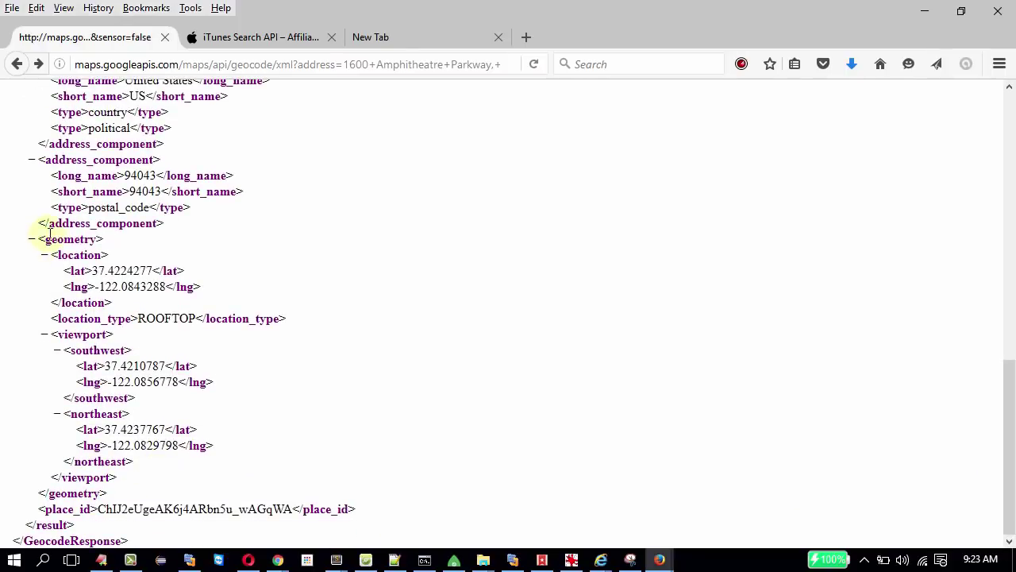
drag(121, 492, 3, 236)
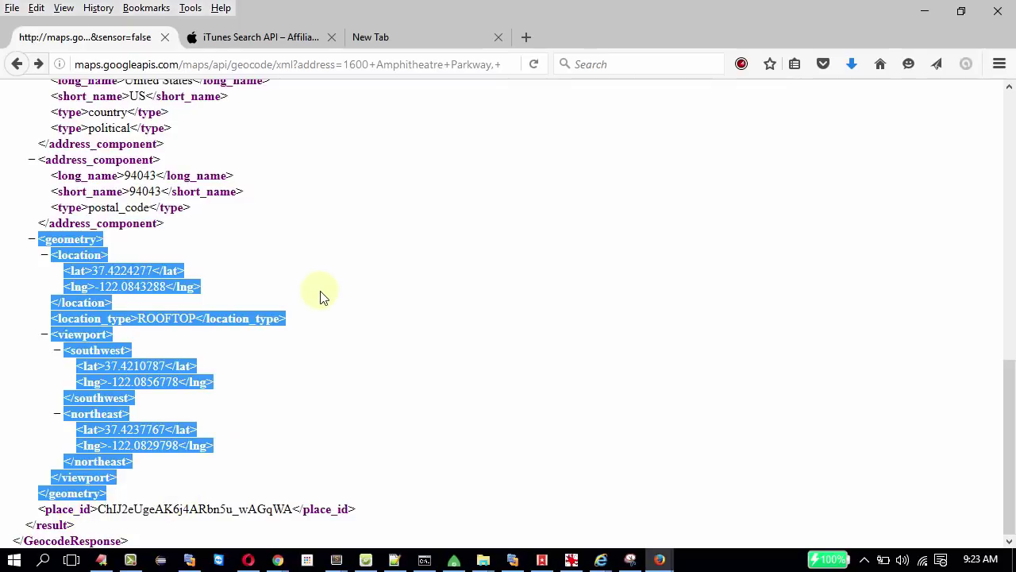
key(Home)
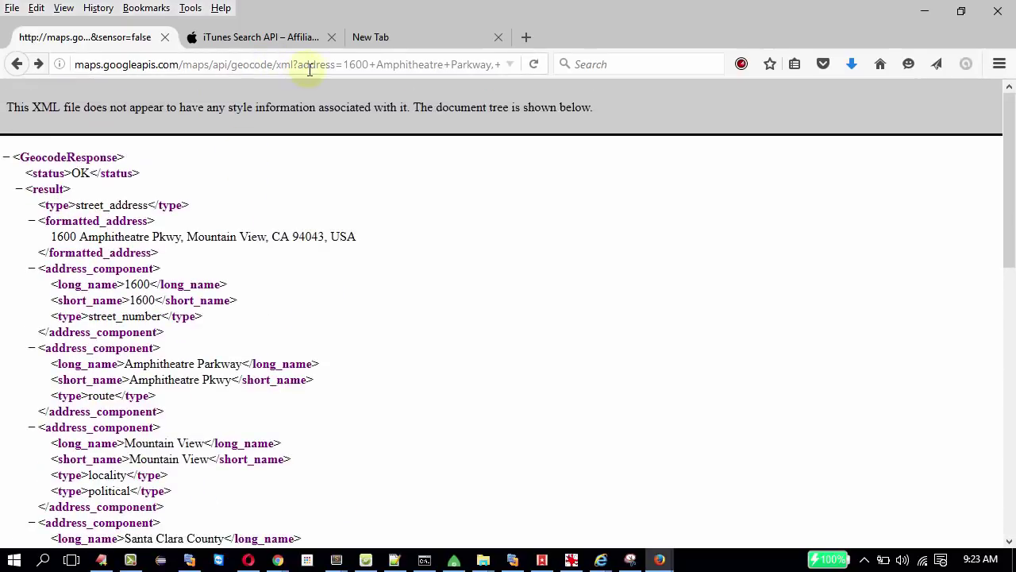
Change the request's output format from xml to json and load it.
click(294, 64)
drag(293, 65, 275, 66)
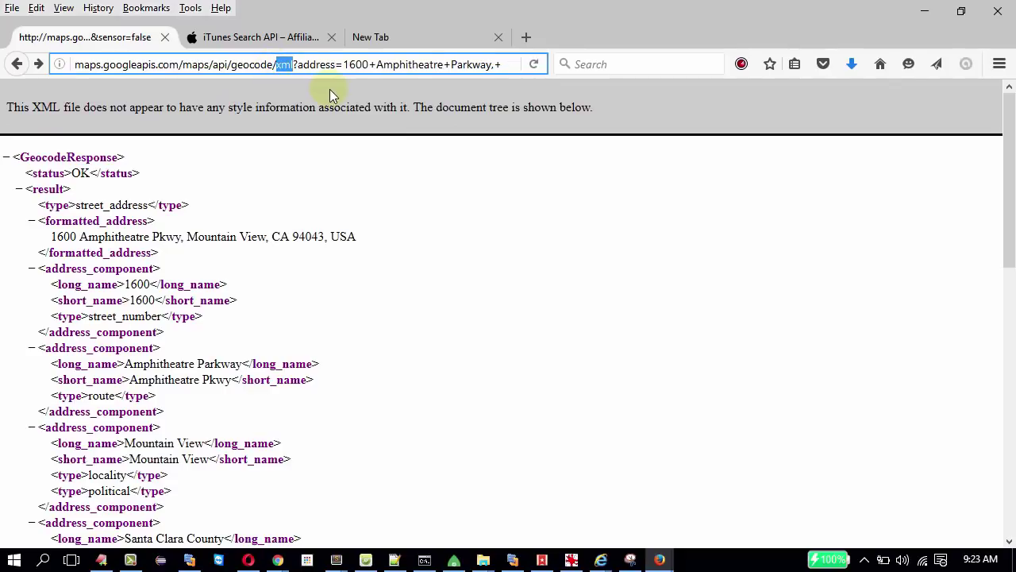
text(json)
key(Return)
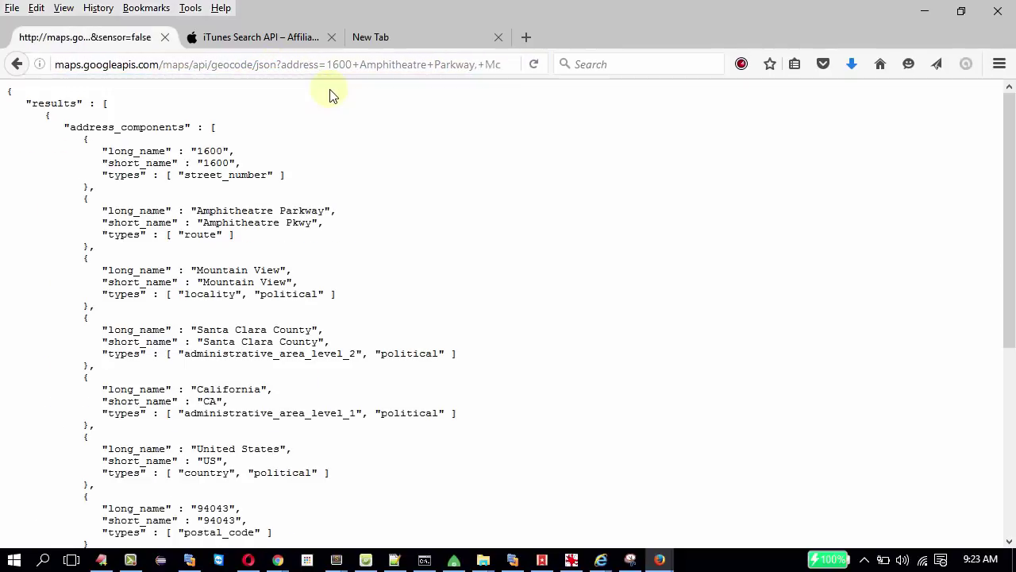
Scroll through the JSON response and highlight its geometry section.
scroll(333, 250, down, 4)
scroll(334, 249, down, 4)
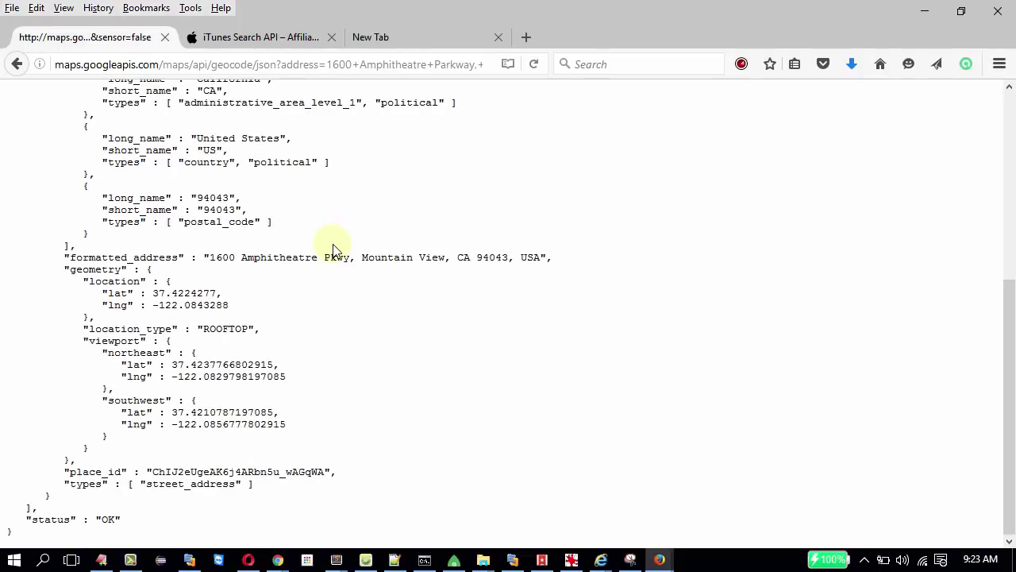
scroll(333, 249, up, 8)
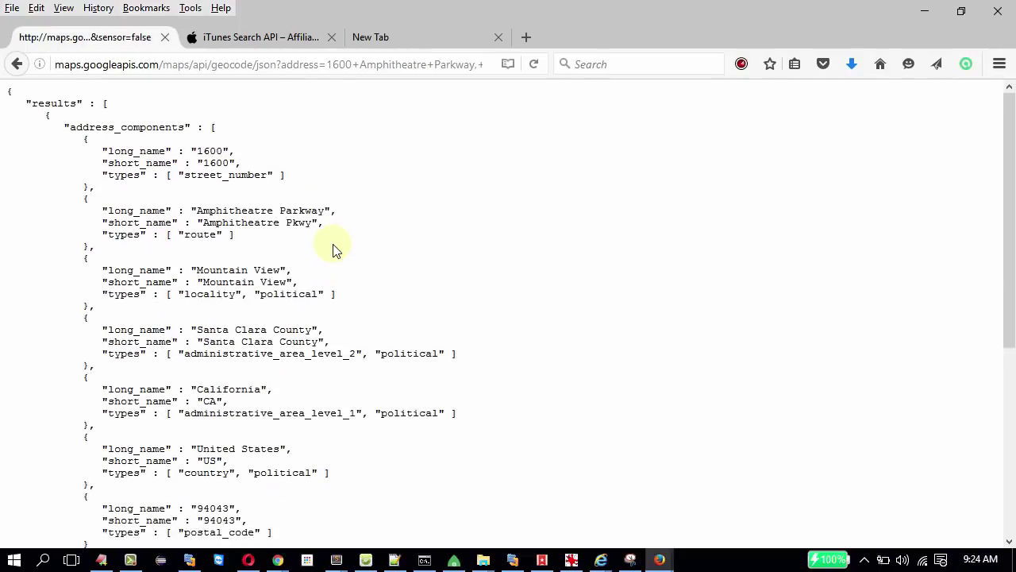
scroll(251, 294, down, 5)
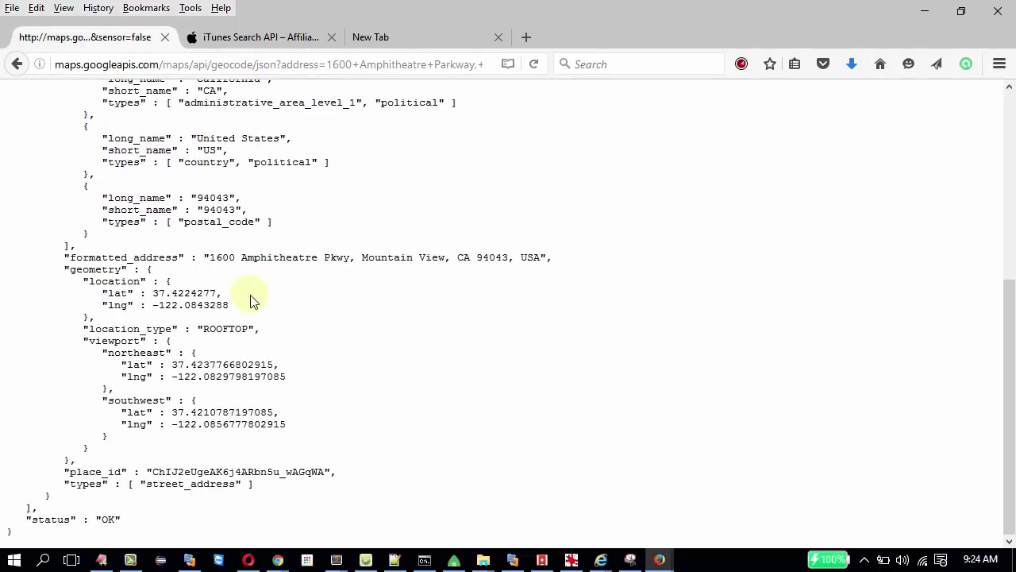
drag(67, 270, 96, 476)
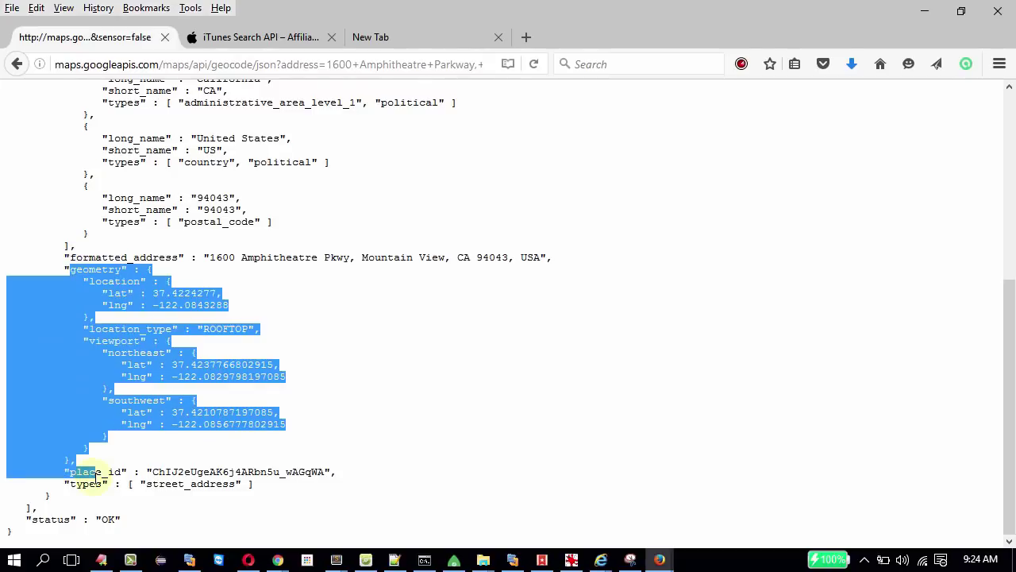
click(114, 451)
scroll(116, 448, up, 4)
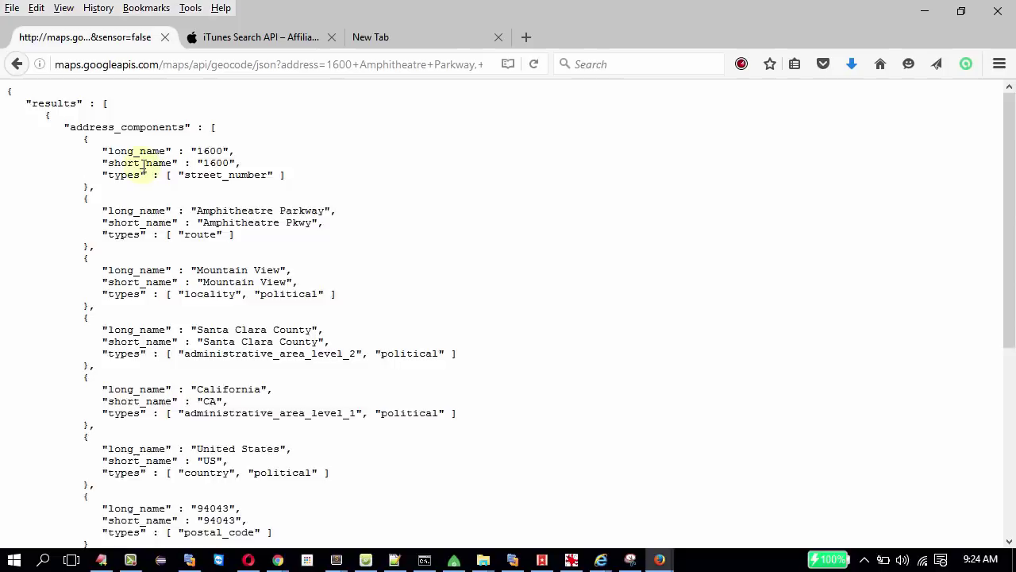
scroll(143, 168, down, 4)
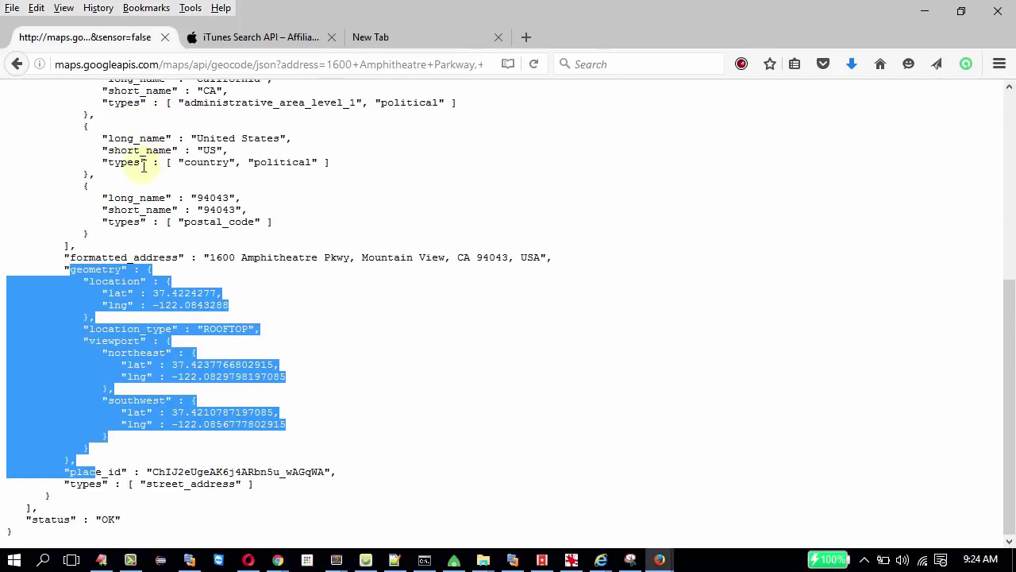
On the iTunes Search API page, open the jack+johnson search URL example.
click(247, 38)
scroll(167, 222, up, 15)
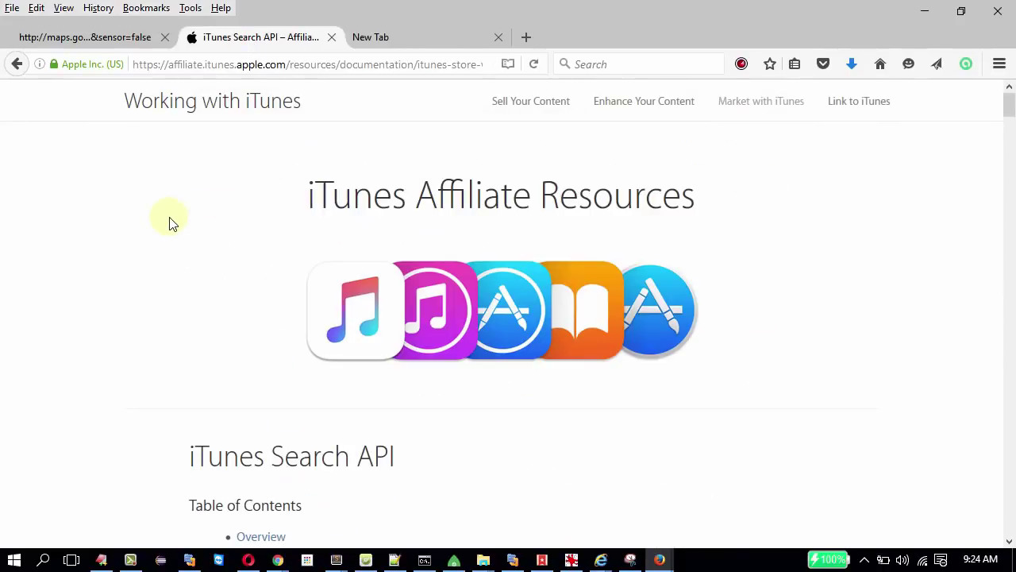
scroll(238, 288, down, 10)
scroll(242, 290, down, 15)
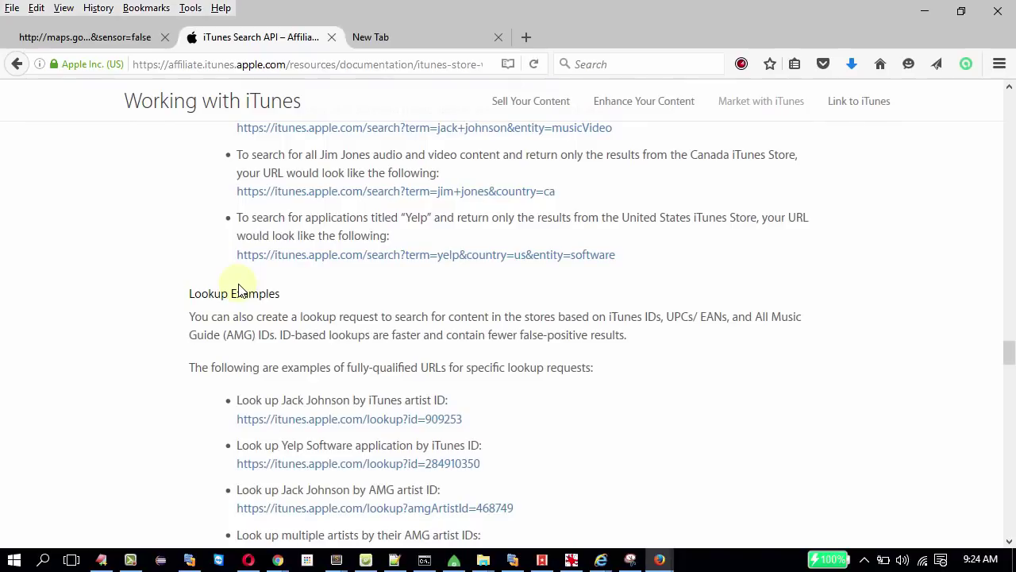
scroll(169, 164, up, 3)
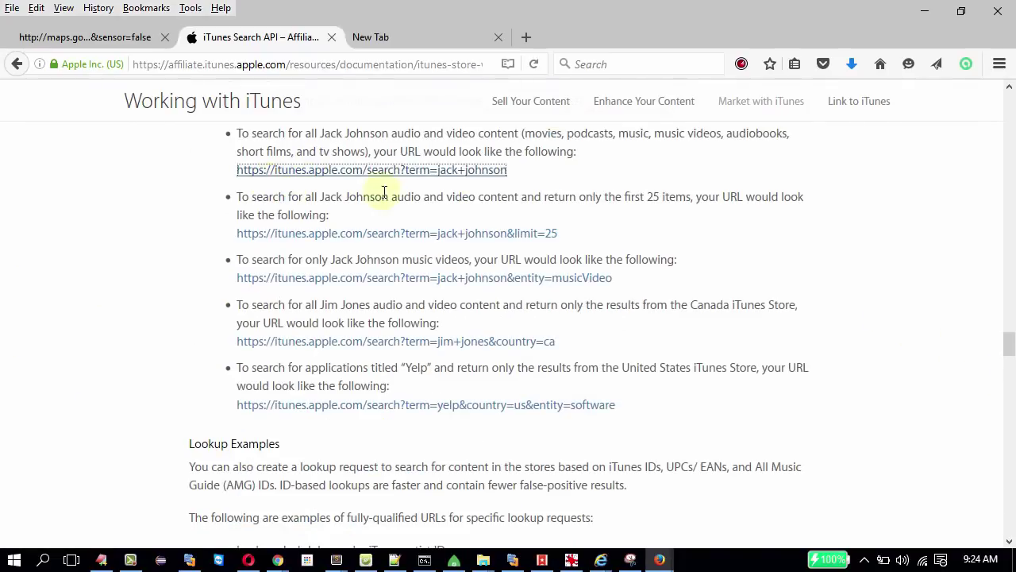
click(459, 171)
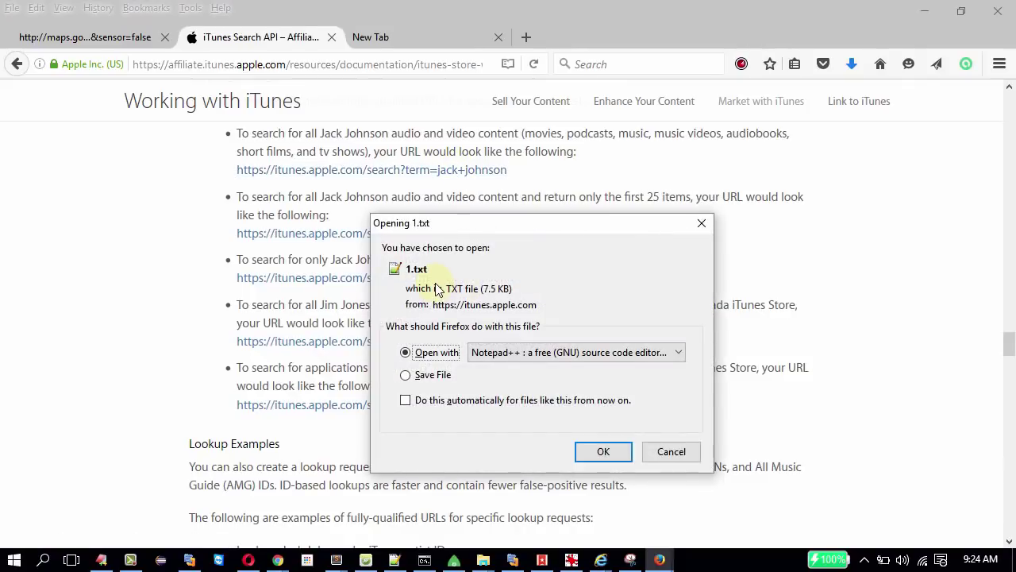
Choose Sublime Text as the application to open the downloaded 1.txt.
click(534, 354)
click(521, 395)
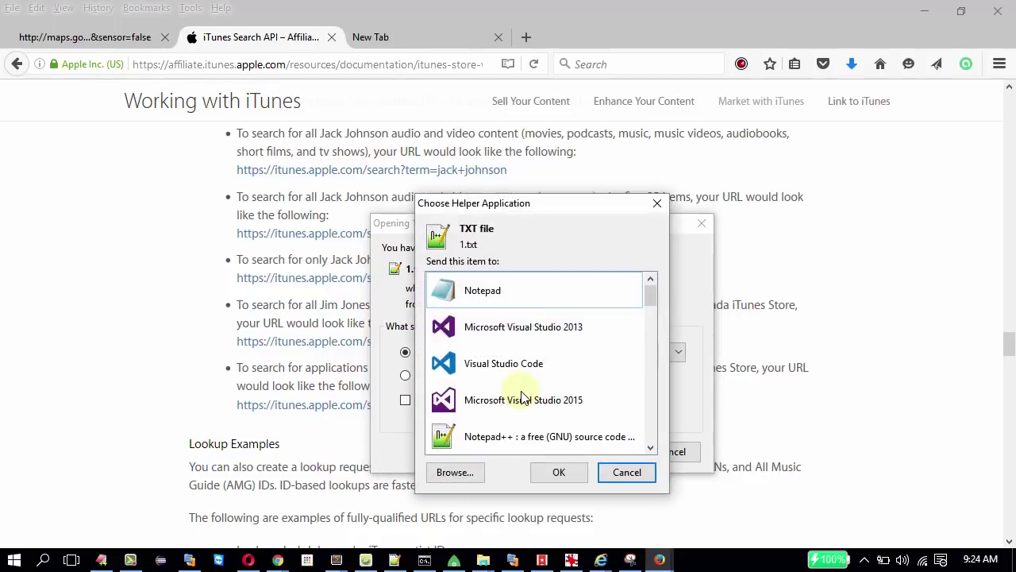
click(652, 308)
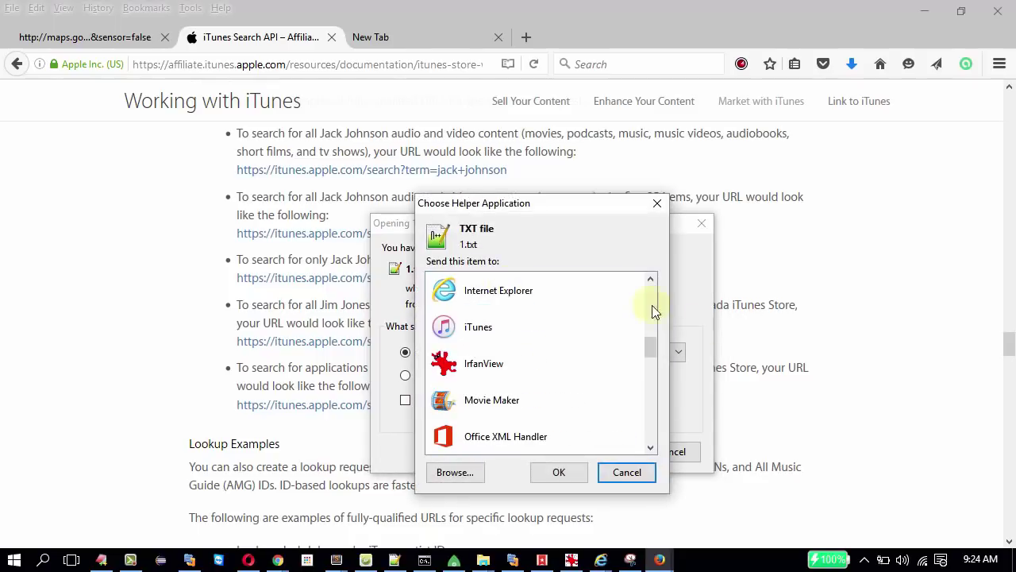
click(508, 369)
key(s)
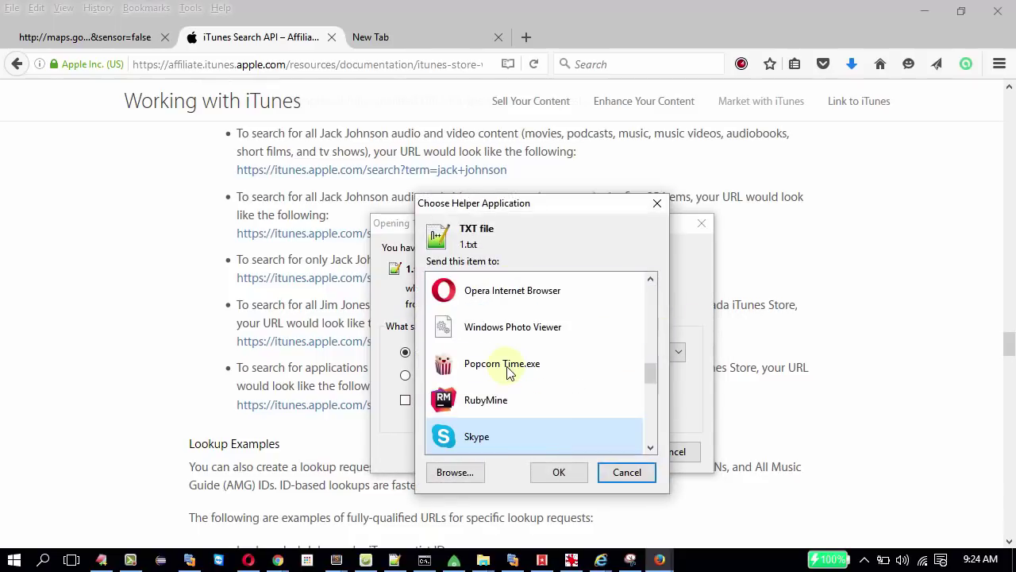
key(s)
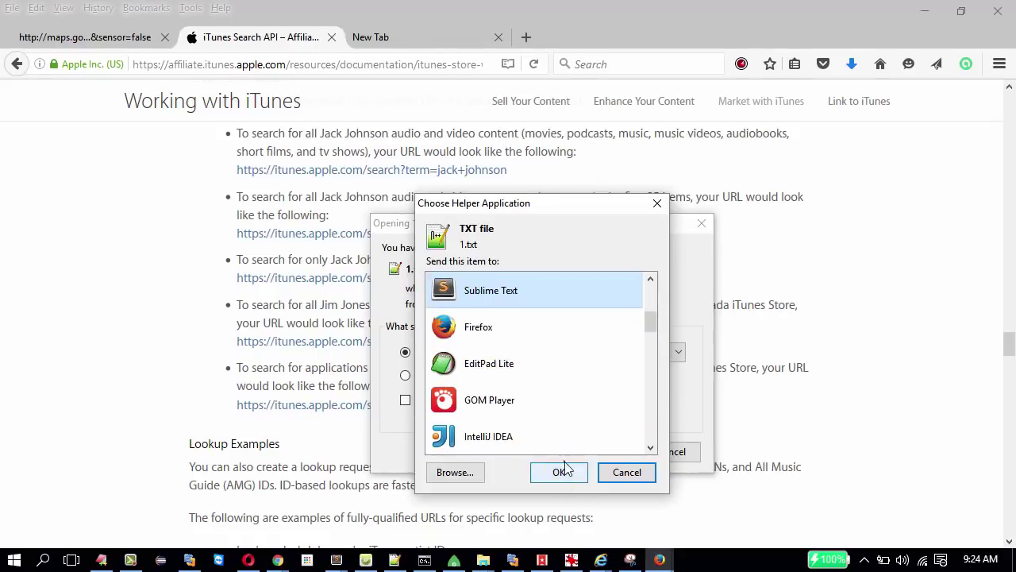
click(559, 472)
click(590, 460)
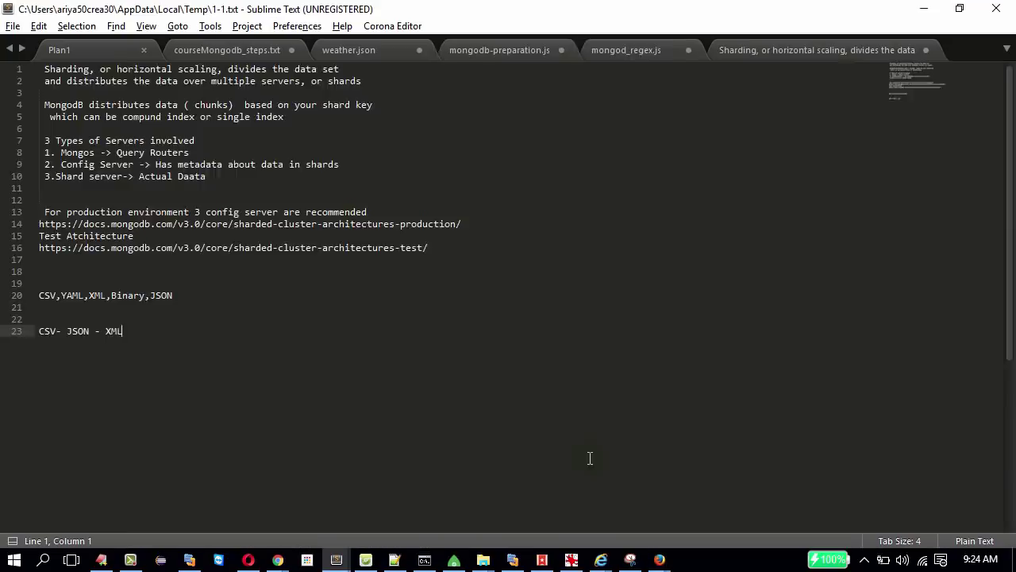
Save the iTunes results file as itunesresult.json via File > Save As.
scroll(451, 337, down, 20)
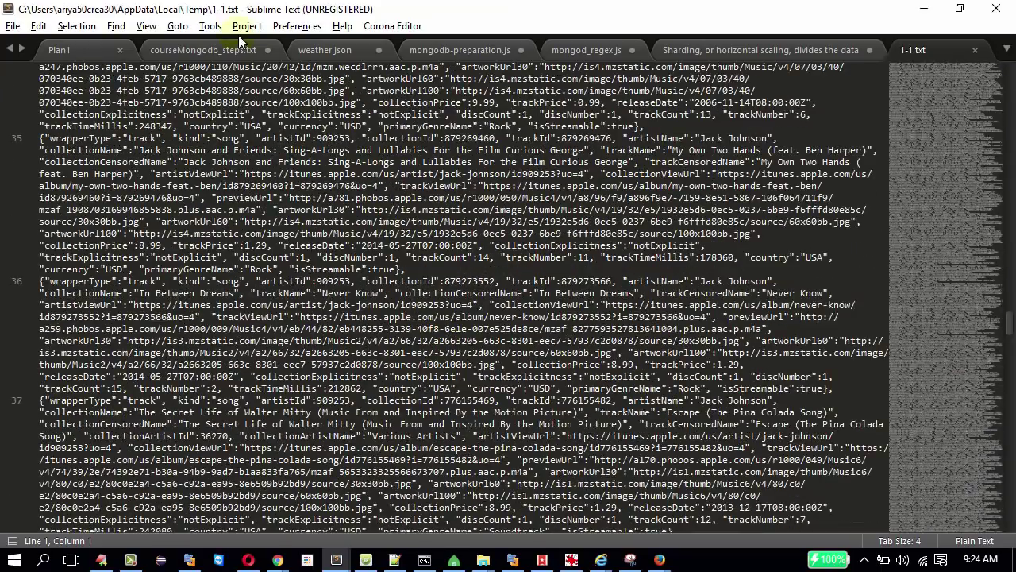
click(13, 27)
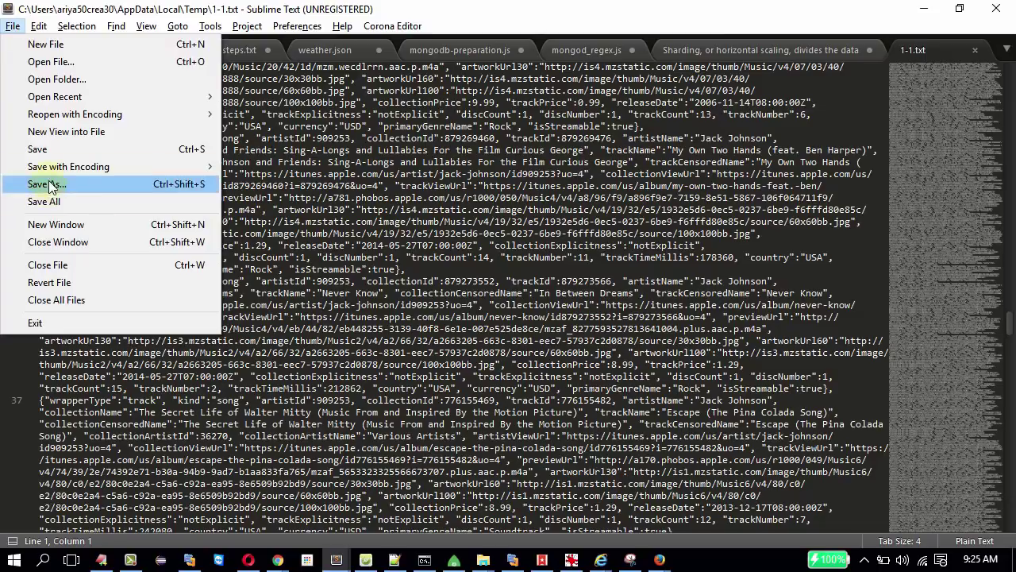
click(48, 184)
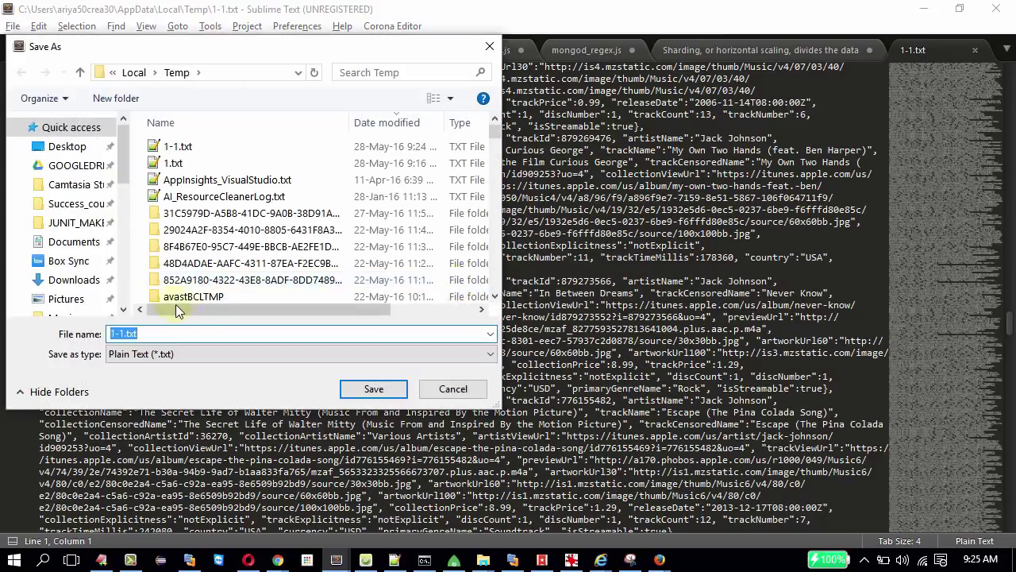
text(itunesres)
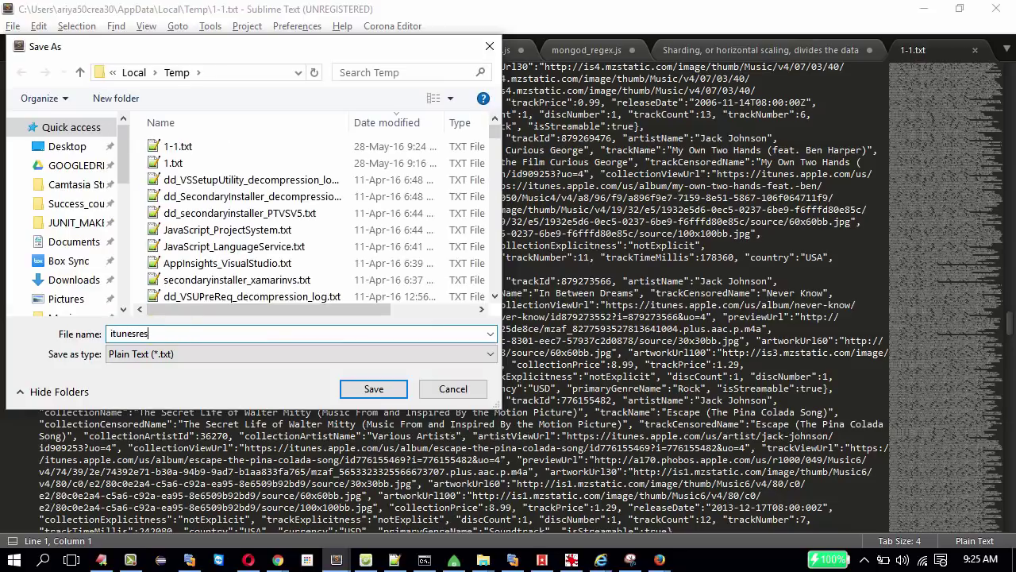
text(ult.json)
key(Return)
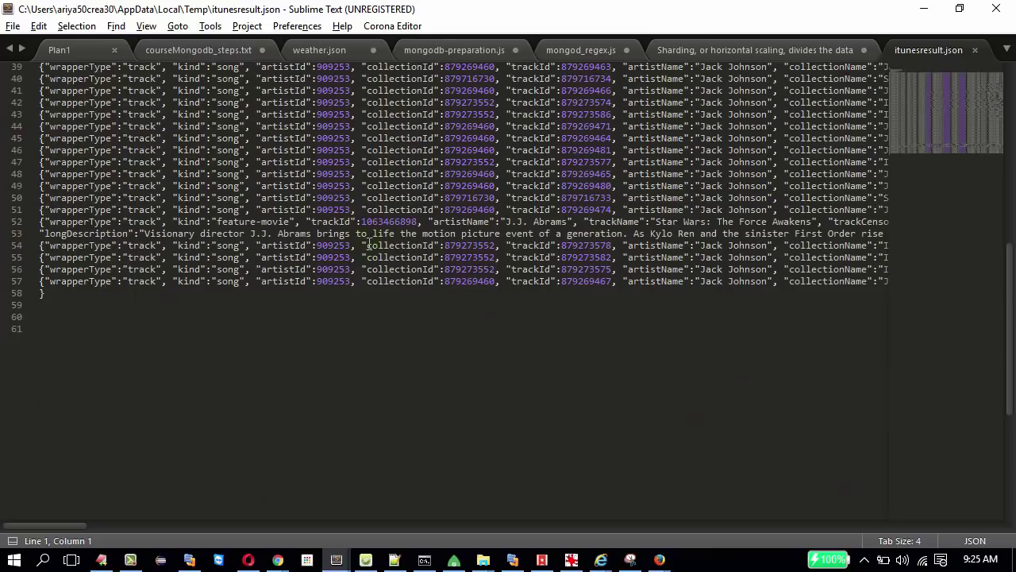
Browse the JSON and place the caret after the results array's opening bracket.
scroll(370, 245, up, 13)
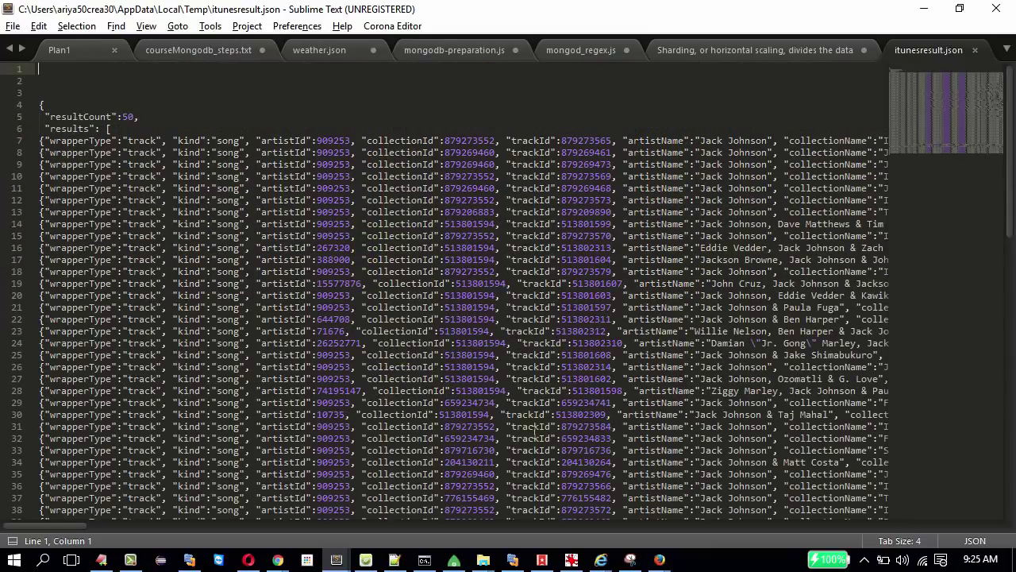
drag(80, 532, 69, 519)
scroll(125, 189, down, 20)
scroll(125, 188, up, 20)
click(111, 129)
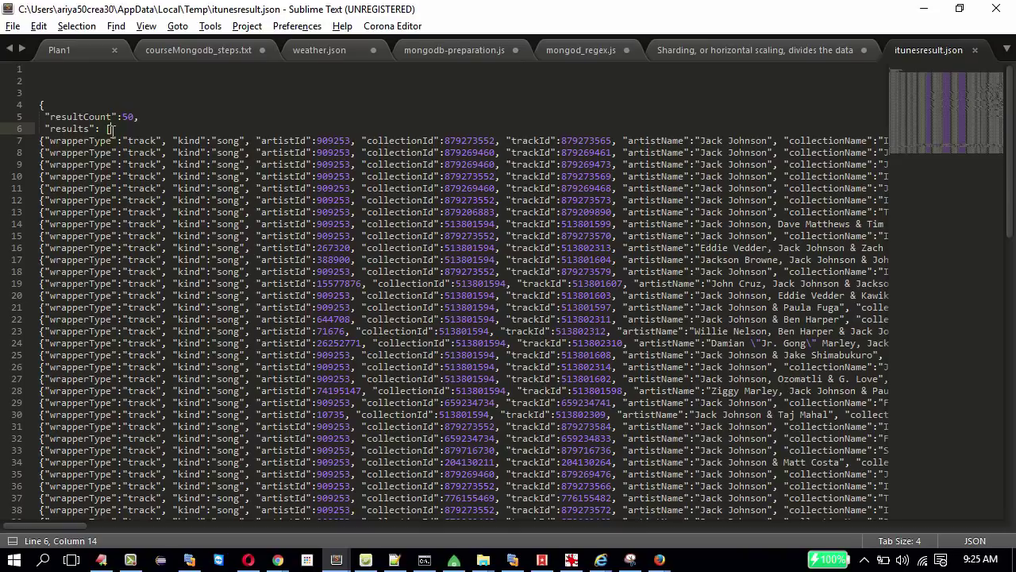
key(alt+Tab)
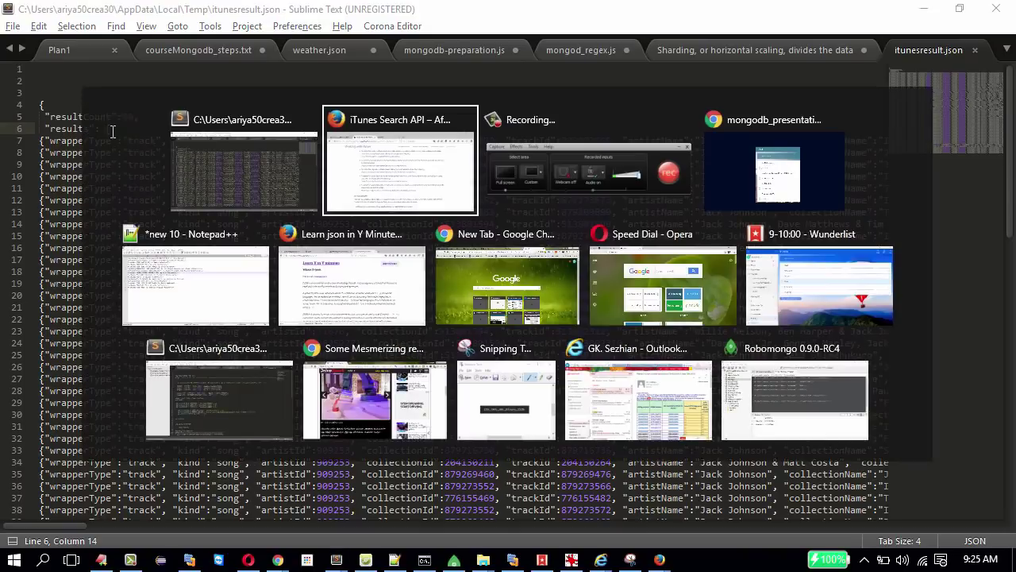
Search Google for 'json to xml' in a new tab and open CodeBeautify's converter result.
key(alt+Tab)
key(alt+Tab)
key(alt+Tab)
key(alt+Tab)
key(alt+Tab)
key(alt+Tab)
key(alt+Tab)
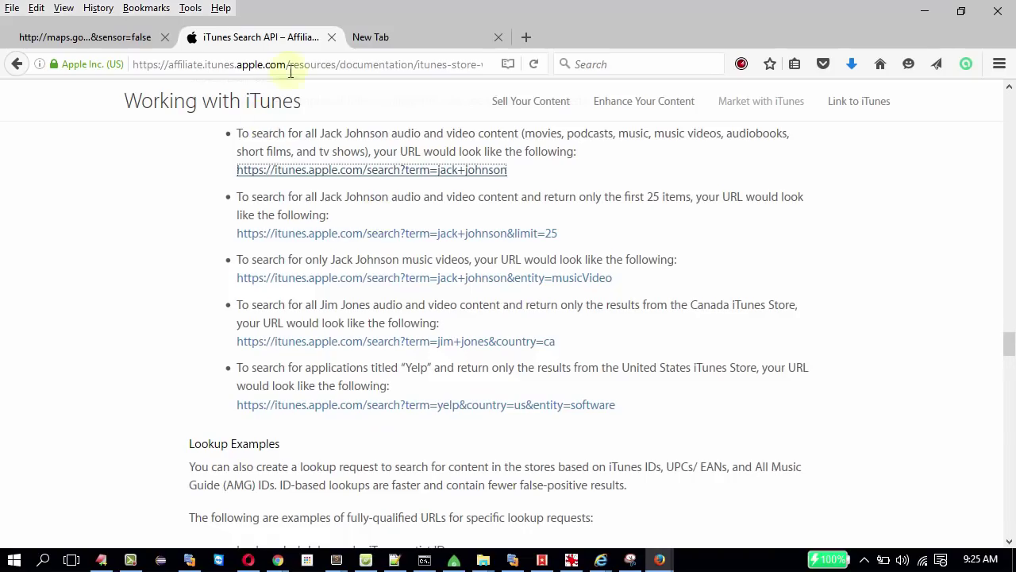
click(461, 38)
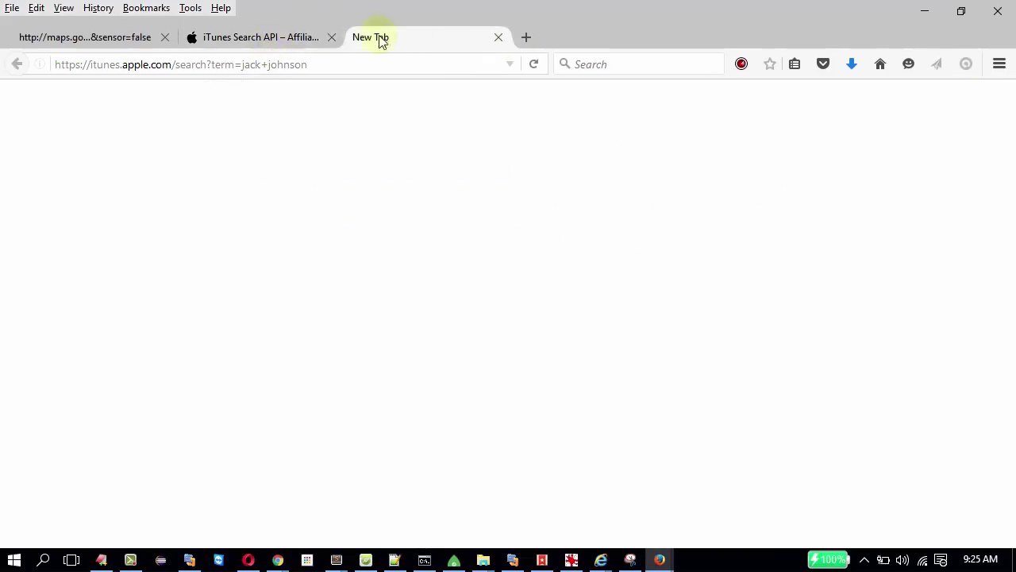
click(527, 37)
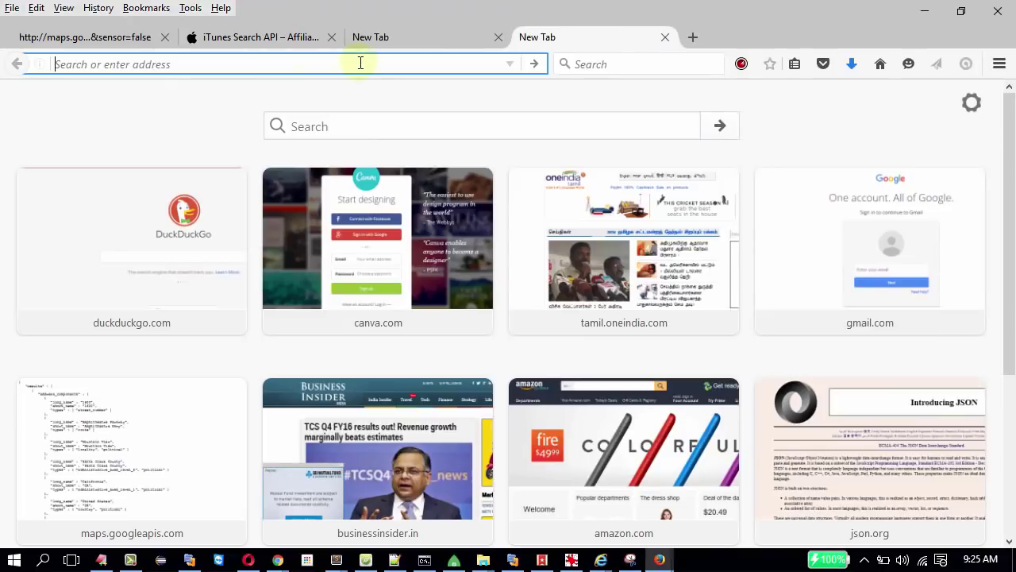
text(on to xml)
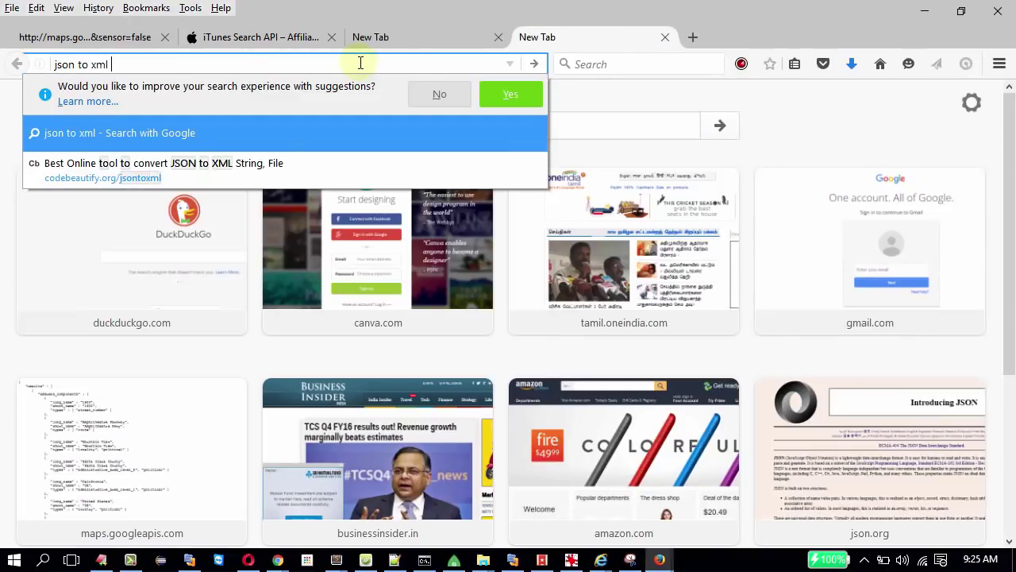
key(Return)
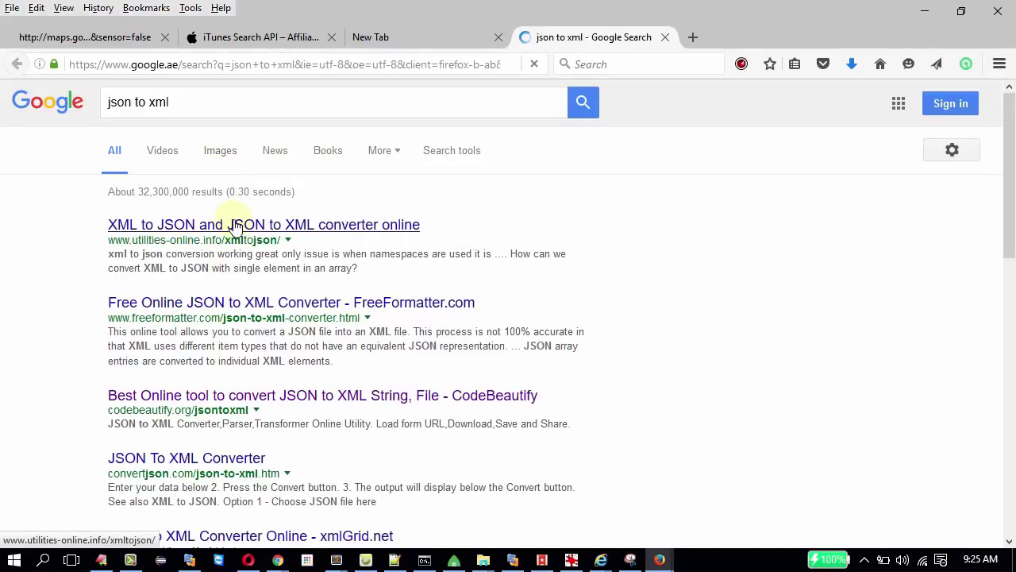
click(258, 399)
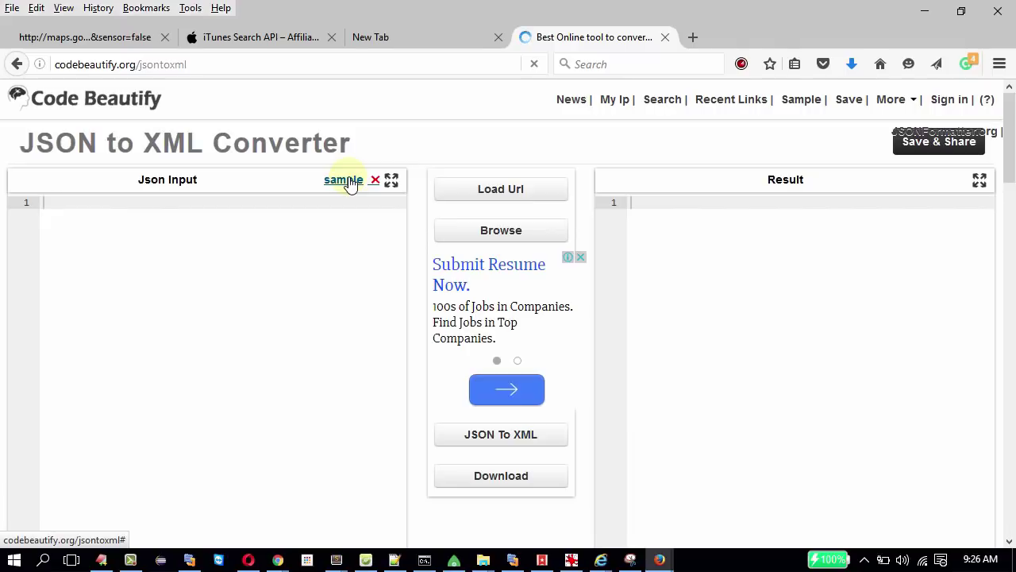
Load the sample employee JSON into the converter and inspect the employee array.
click(349, 181)
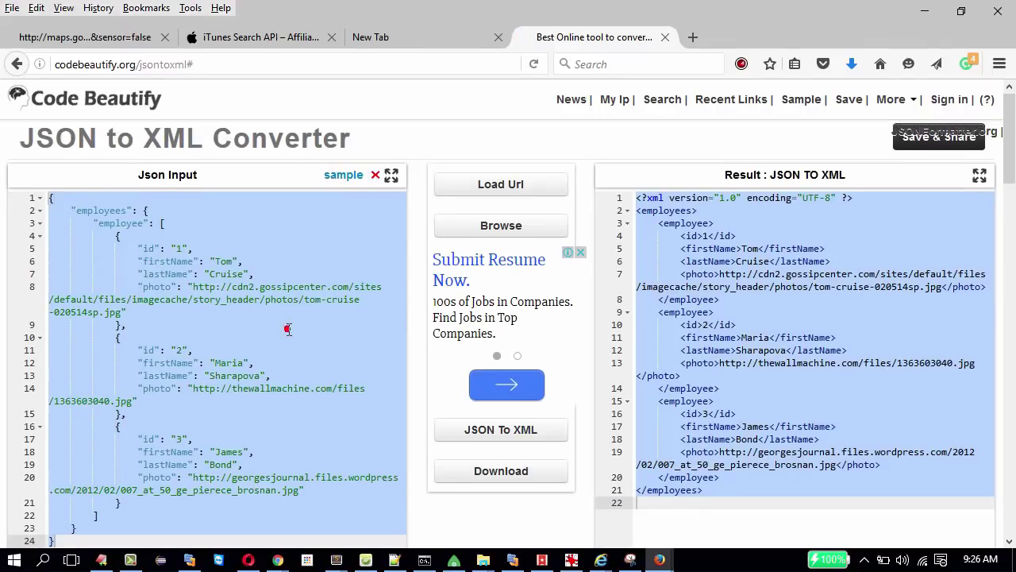
click(288, 328)
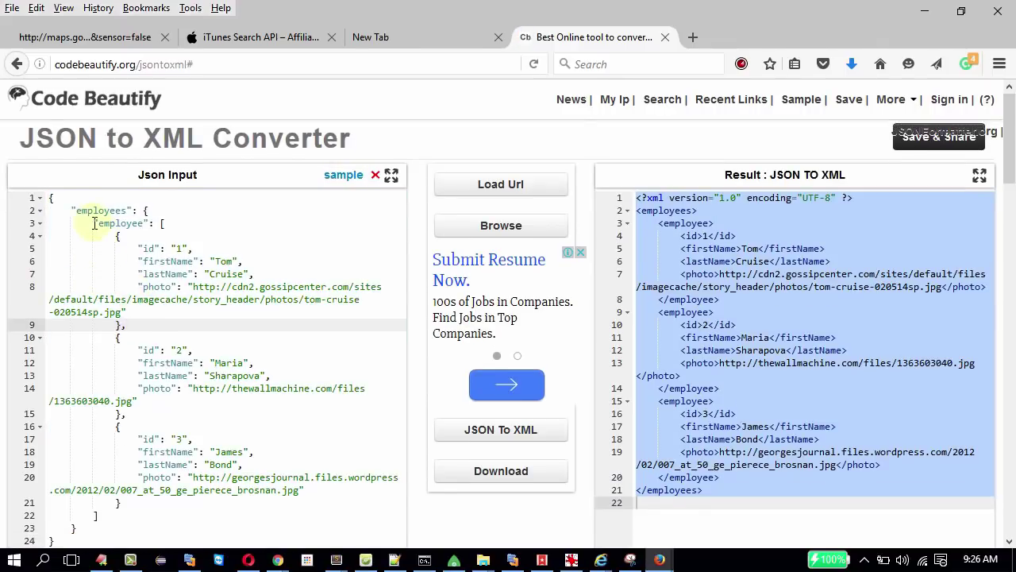
drag(87, 223, 159, 465)
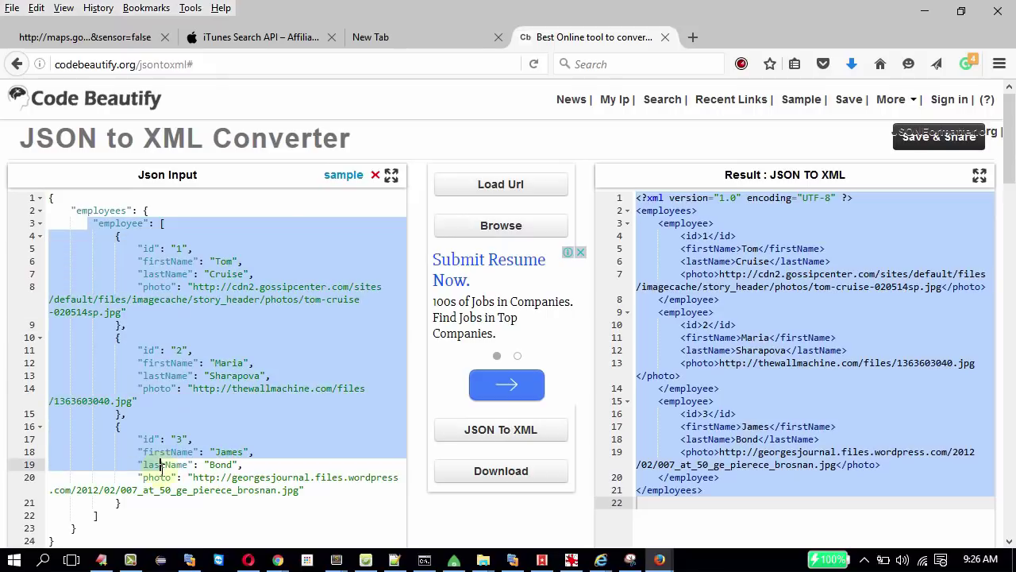
click(695, 271)
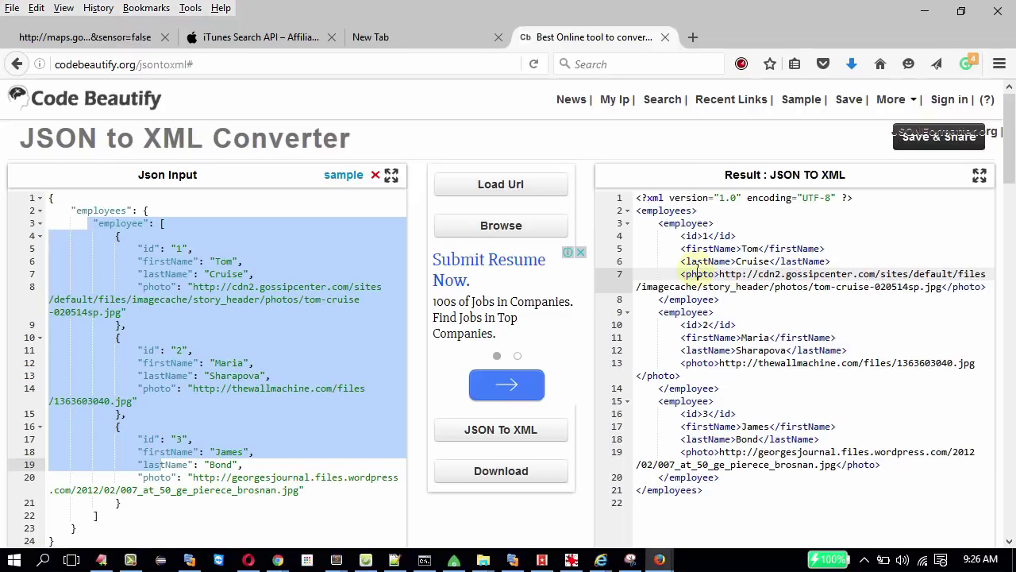
Search the web for 'xml to json codebeautify'.
click(641, 67)
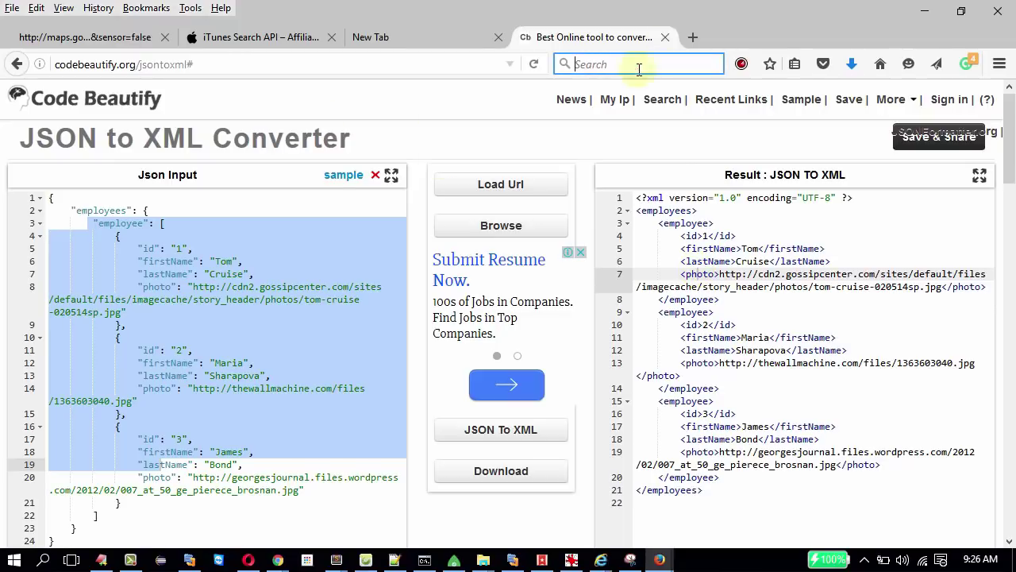
text(xml )
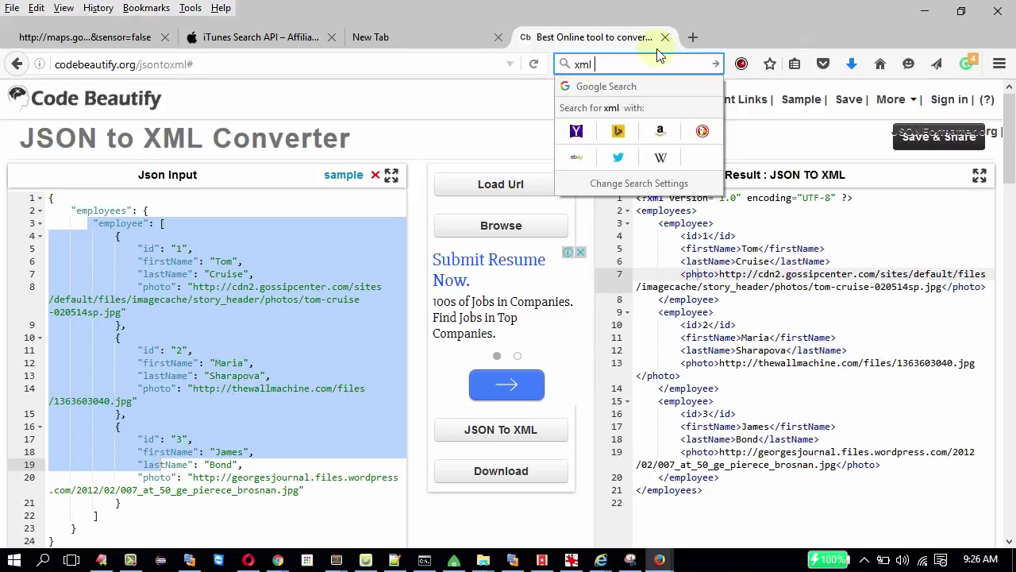
text(to json codebeautify)
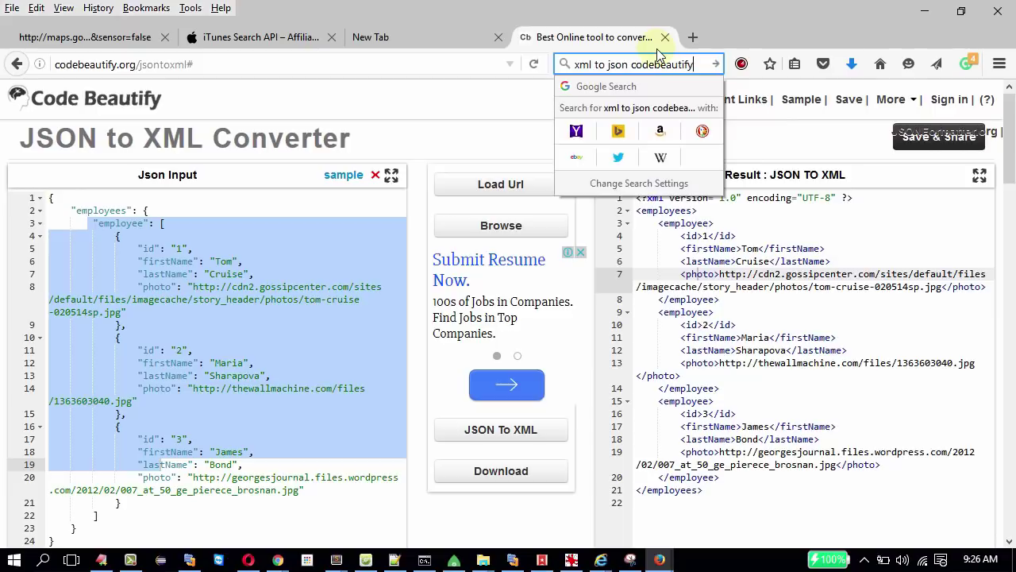
key(Return)
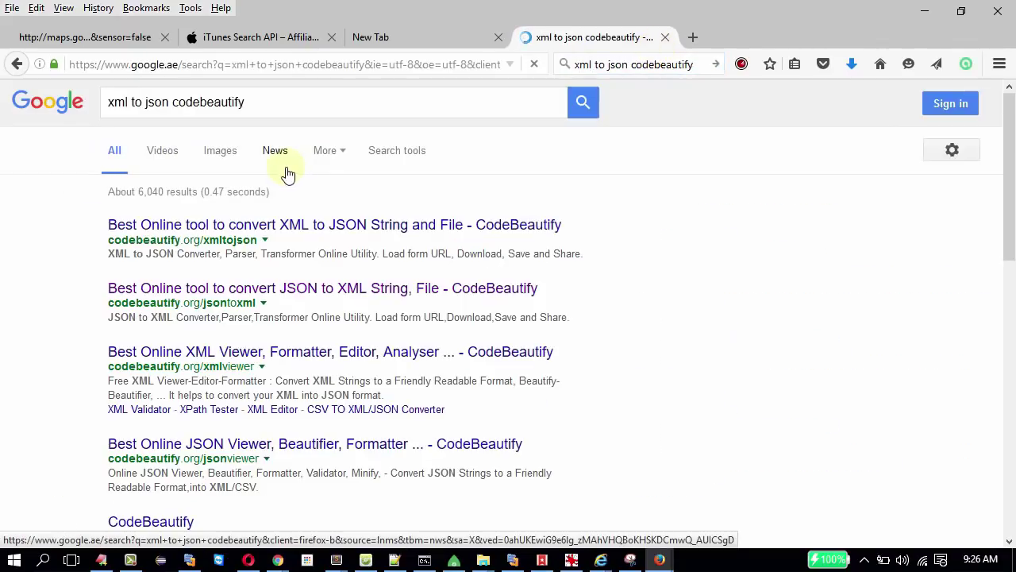
Open codebeautify.org/xmltojson and load its sample employee XML, selecting the input.
click(316, 228)
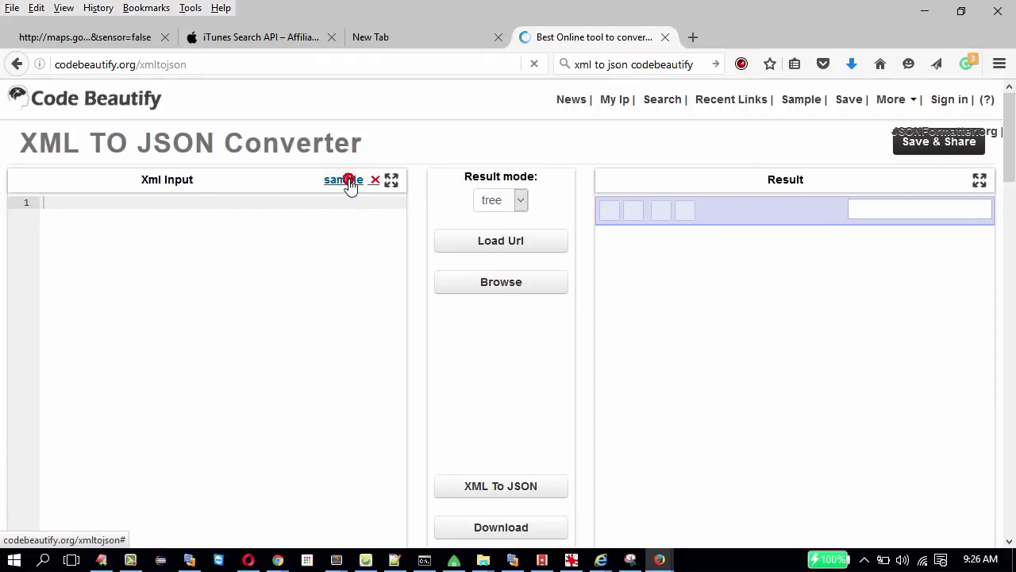
click(347, 182)
drag(55, 199, 141, 515)
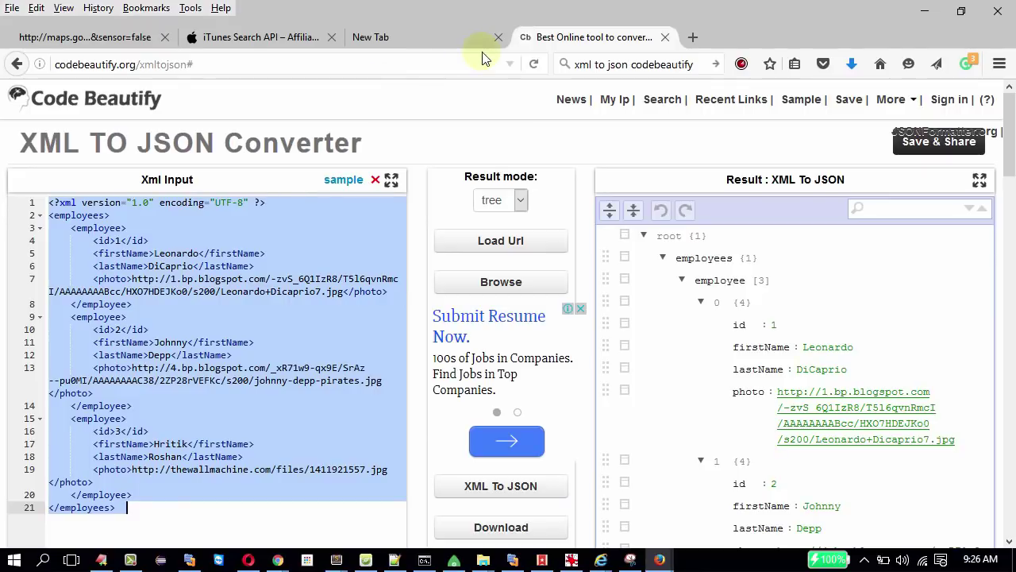
double_click(595, 67)
Search 'csv to json codebeautify' and open the CSV to XML/JSON converter.
text(csv)
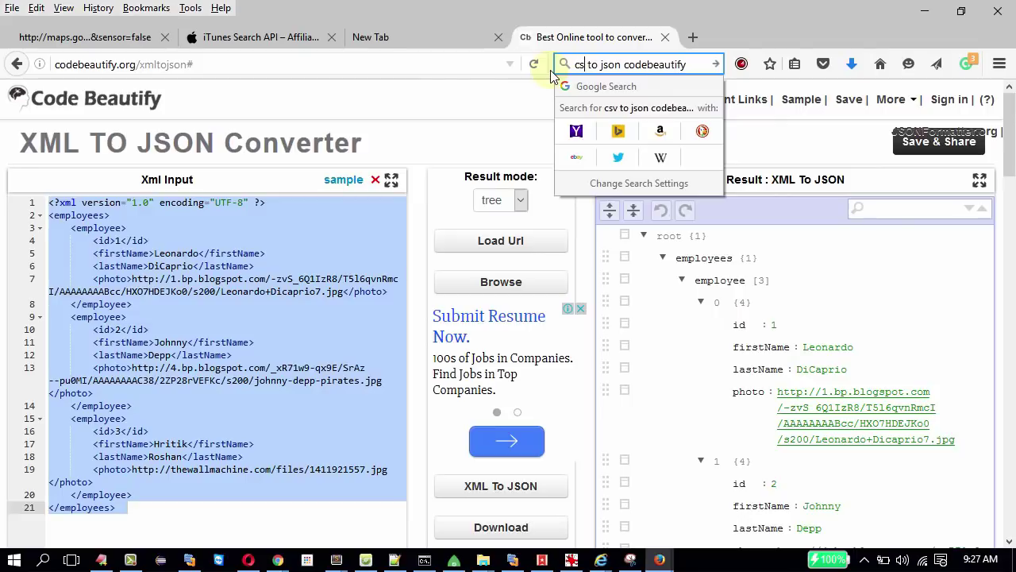
key(Return)
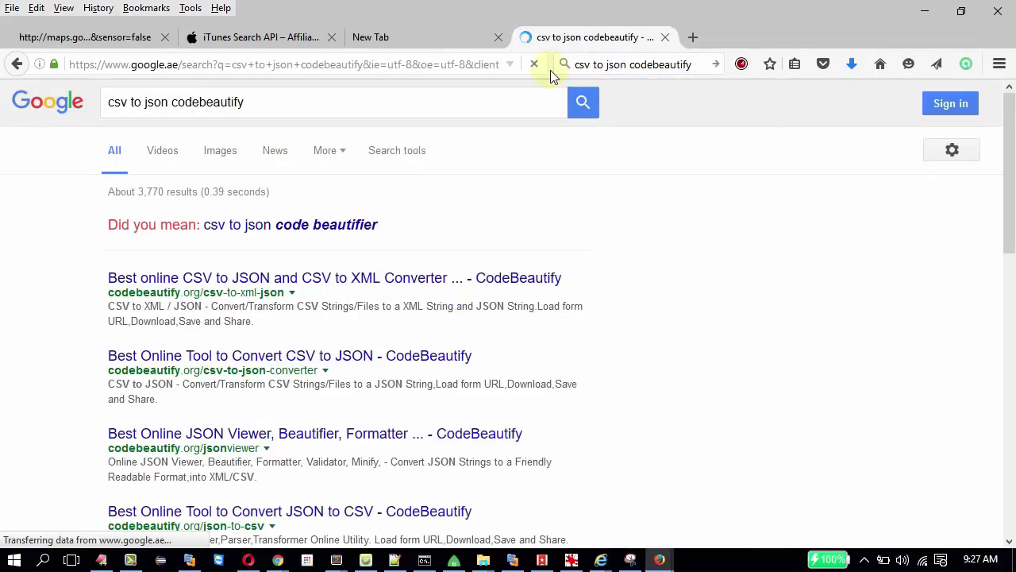
click(227, 278)
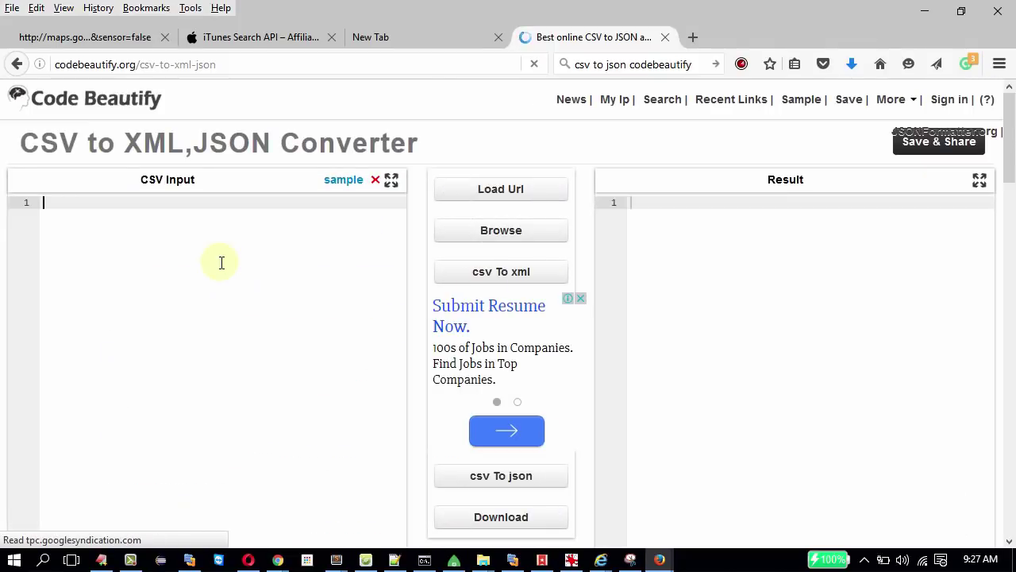
Load the sample phone CSV data and convert it to JSON.
click(221, 263)
text(12,)
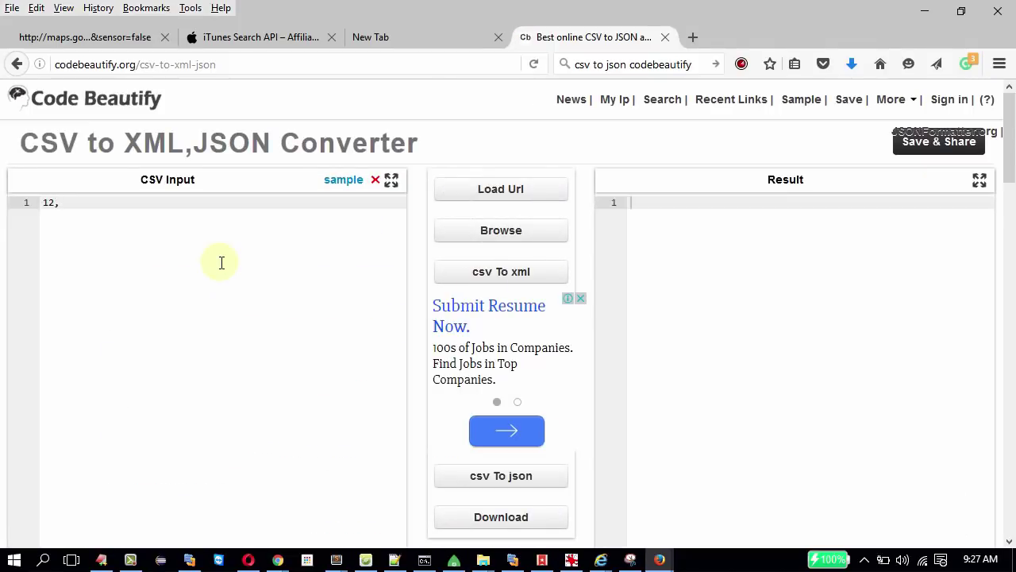
click(336, 183)
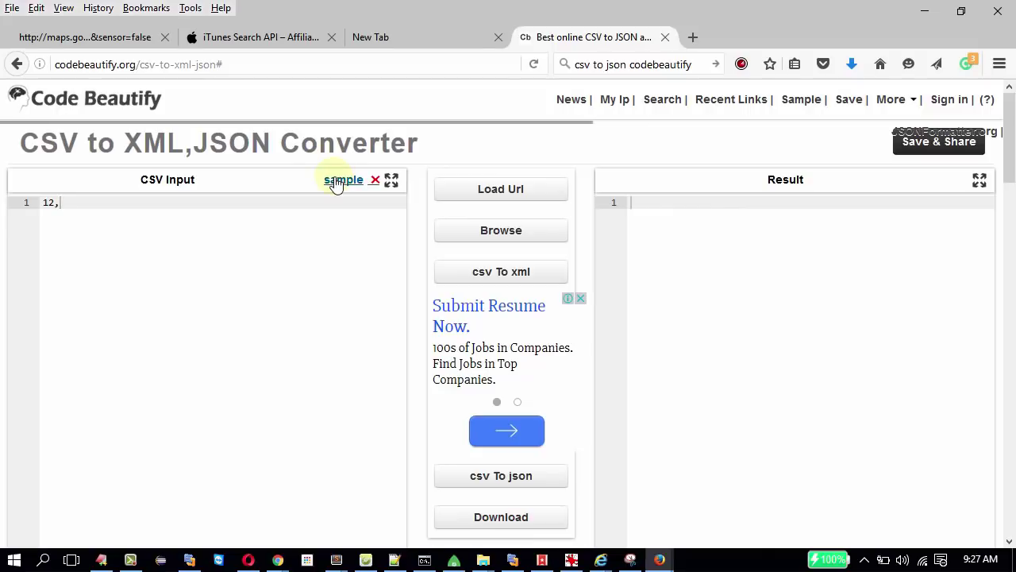
click(144, 228)
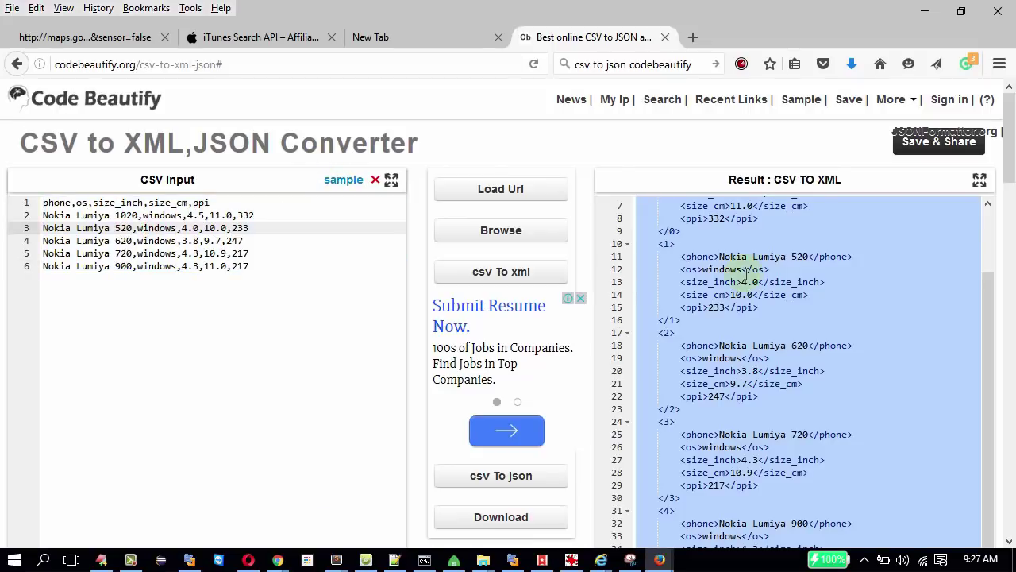
scroll(747, 274, up, 2)
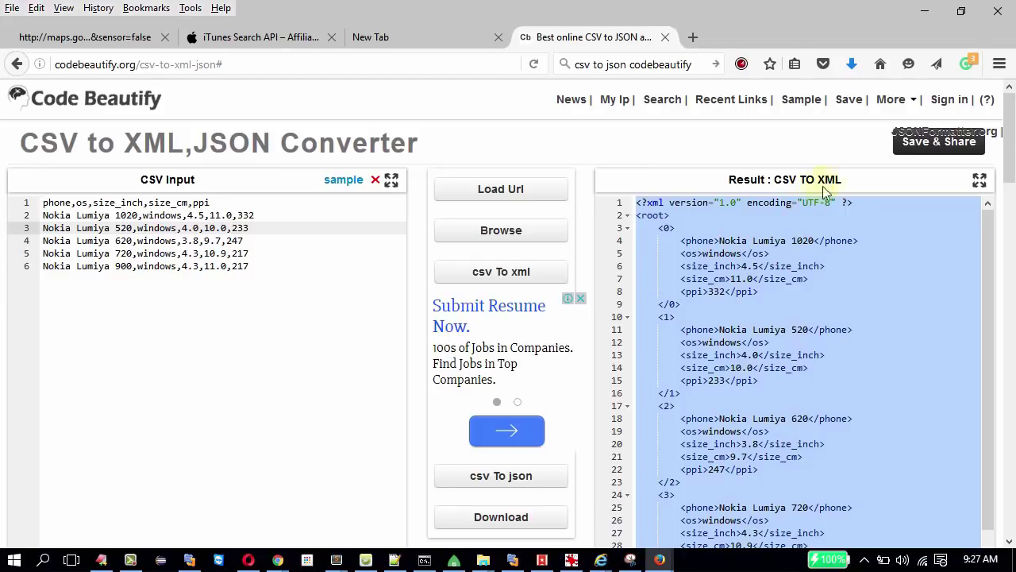
click(541, 480)
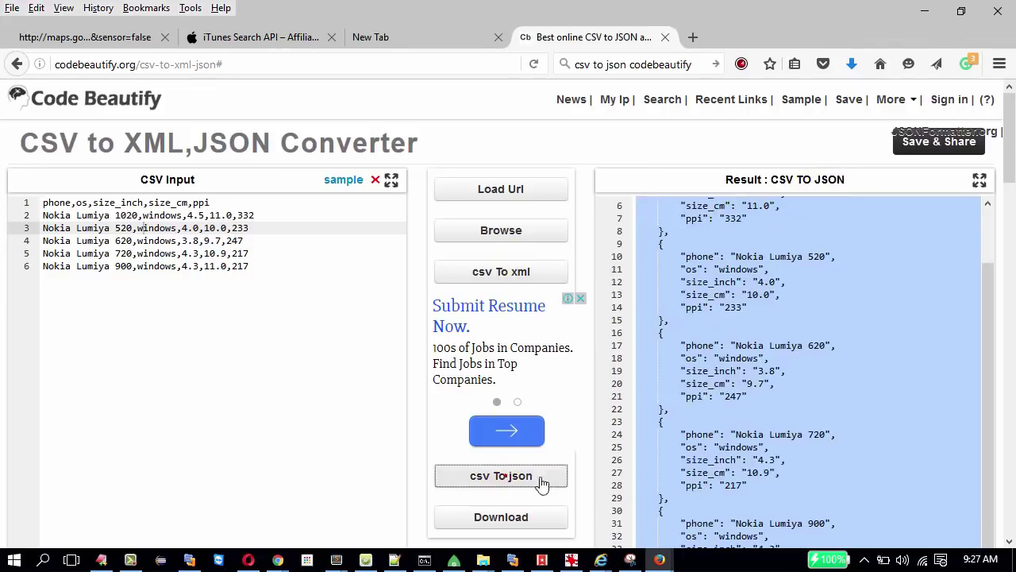
Glance at the slides, then return to Firefox and open a new blank tab.
scroll(804, 372, up, 2)
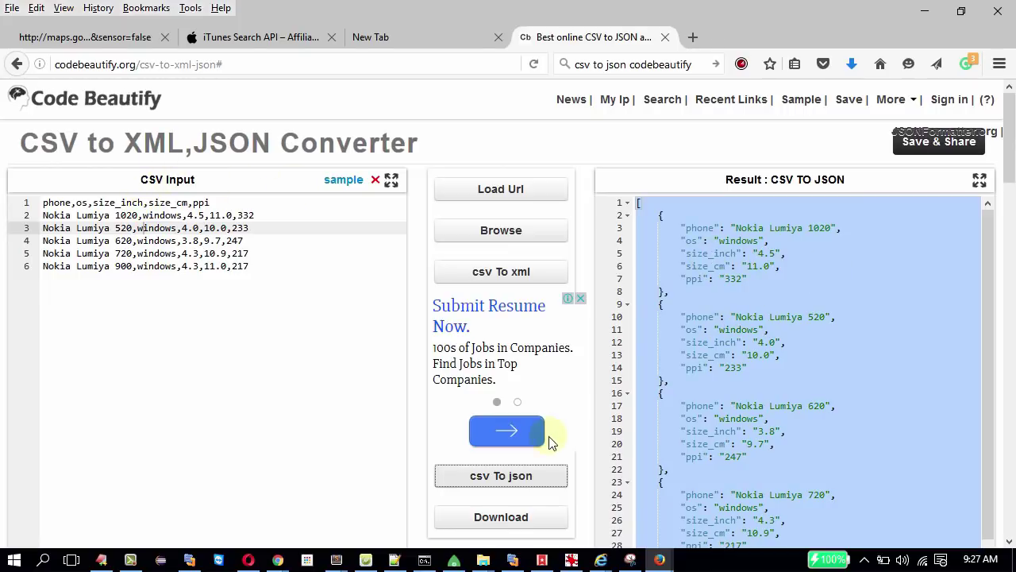
double_click(79, 63)
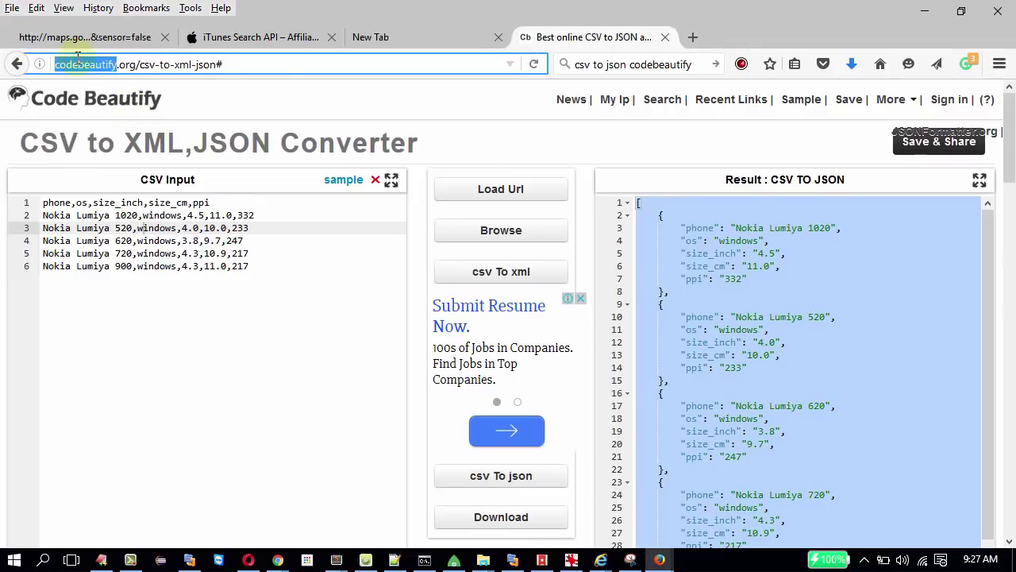
key(alt+Tab)
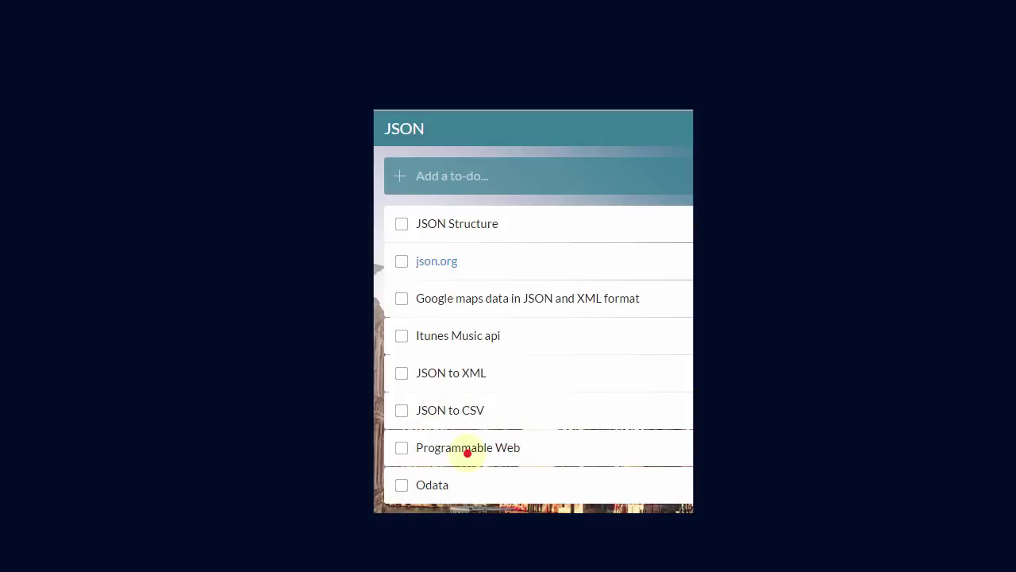
key(alt+Tab)
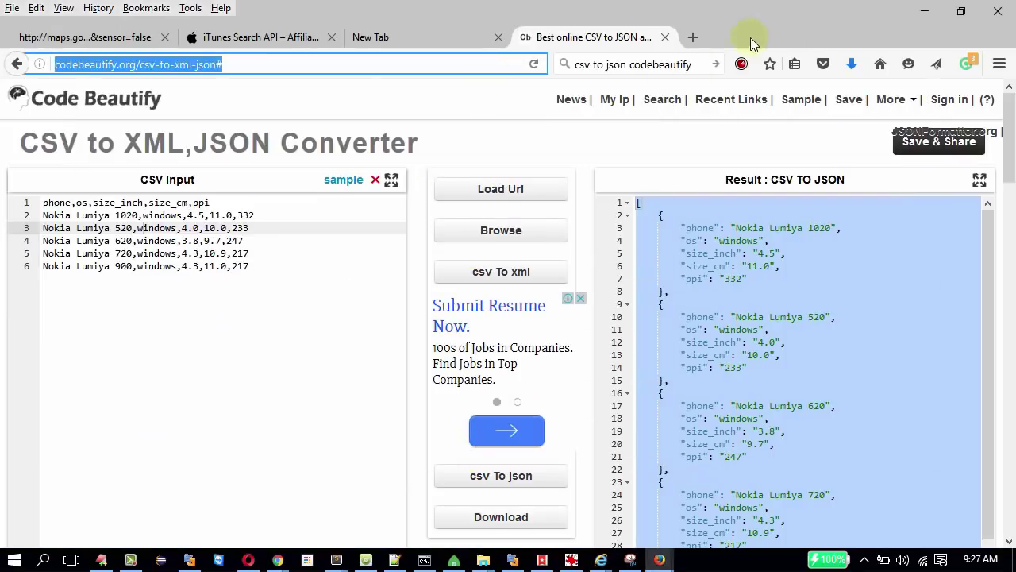
click(692, 36)
Search the web for 'programmable web' and open ProgrammableWeb's API Directory sitelink.
click(669, 67)
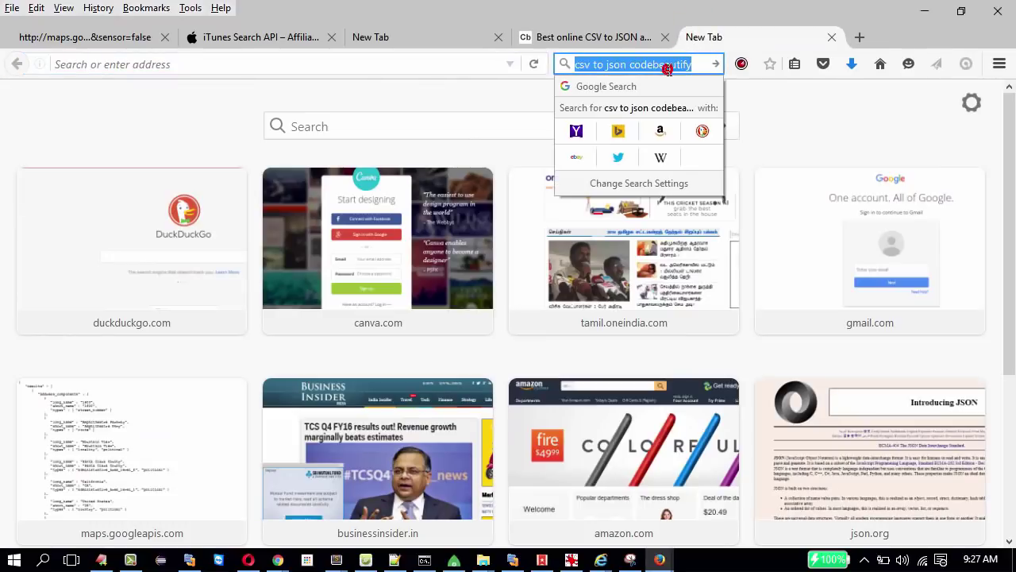
text(progr)
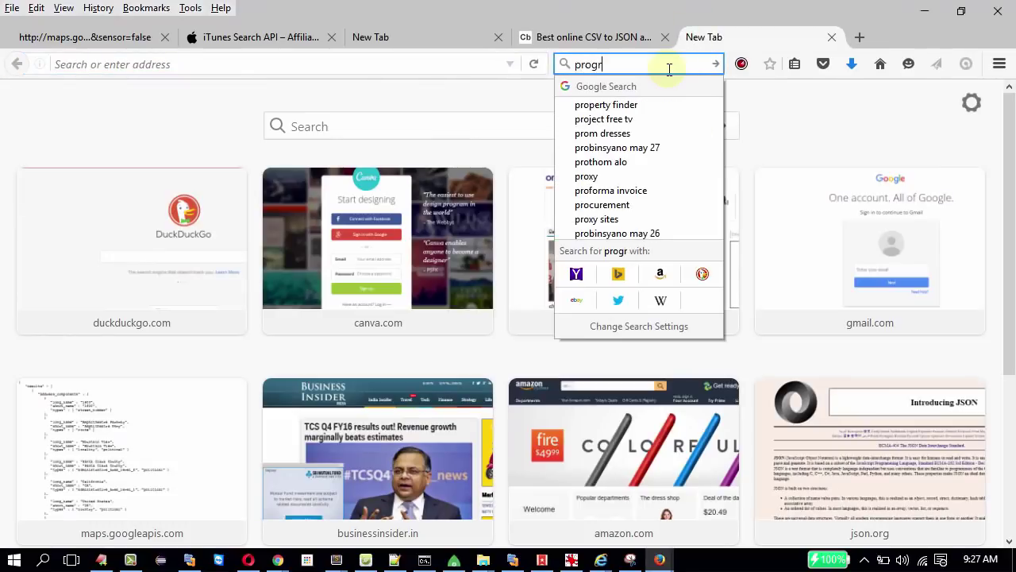
text(ammable)
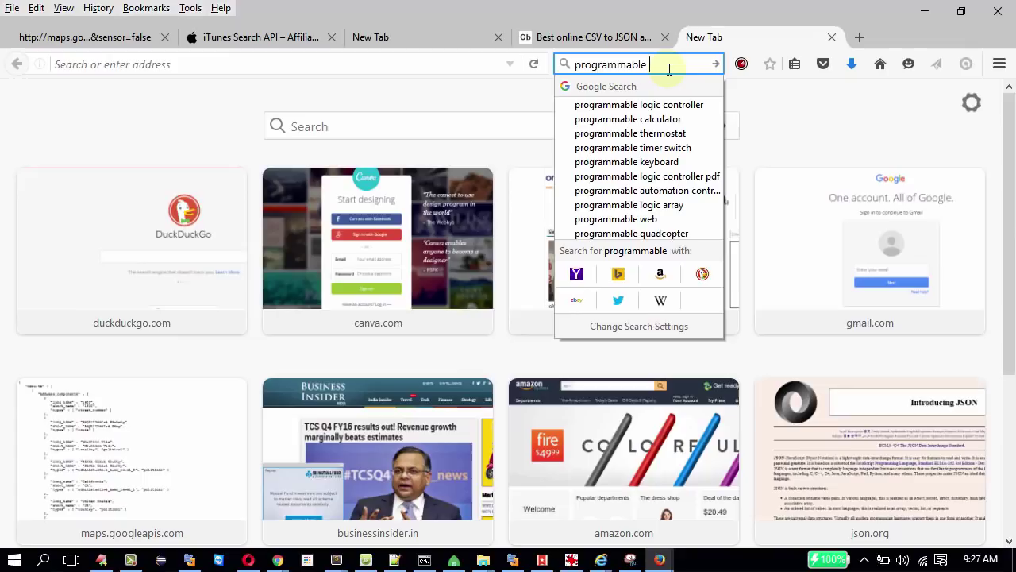
text( web)
key(Return)
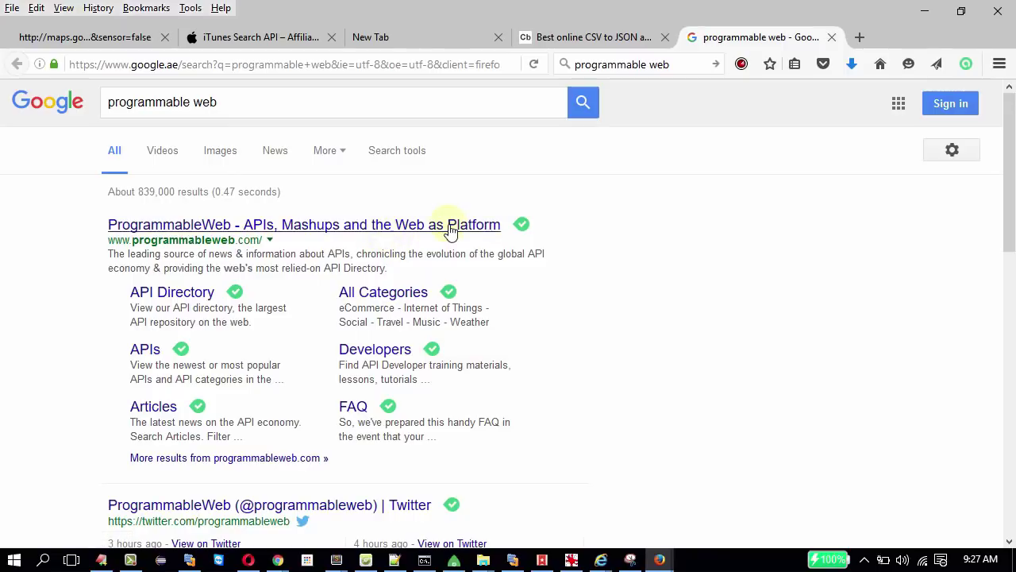
click(165, 296)
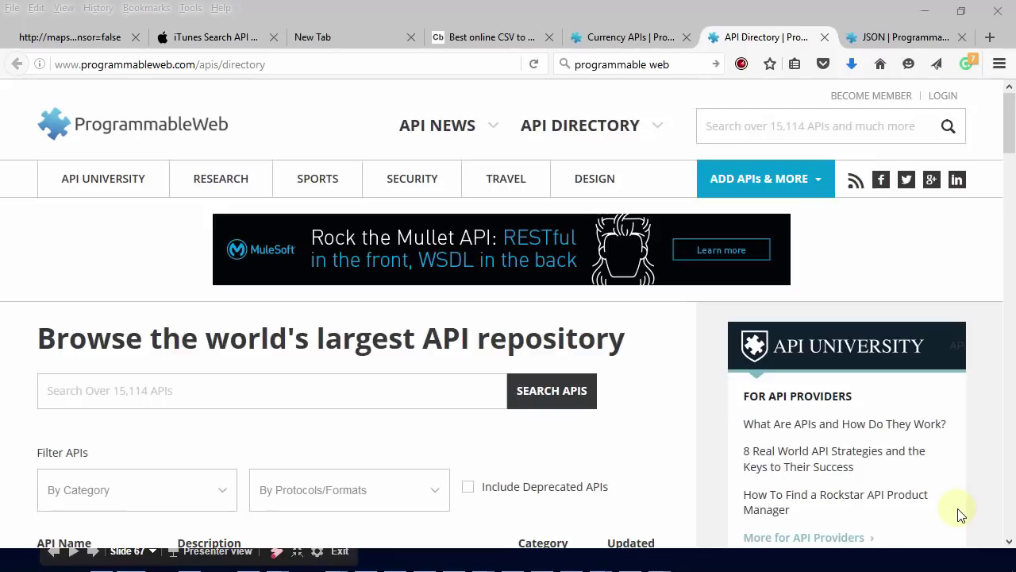
mouse_move(581, 139)
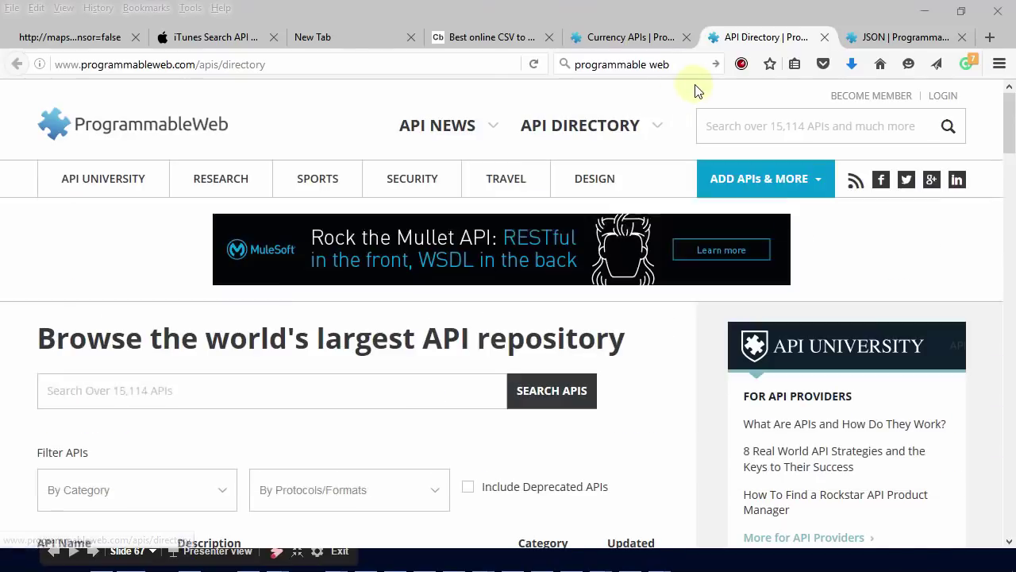
From the Currency APIs page, open VineOS Currency Conversion, then its JSON format listing.
click(627, 36)
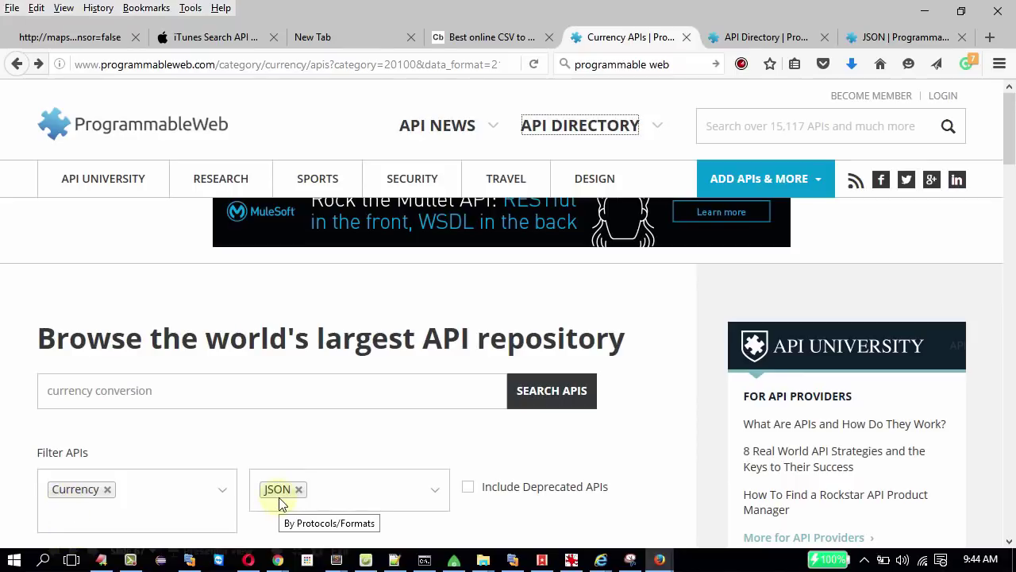
drag(1011, 151, 1011, 208)
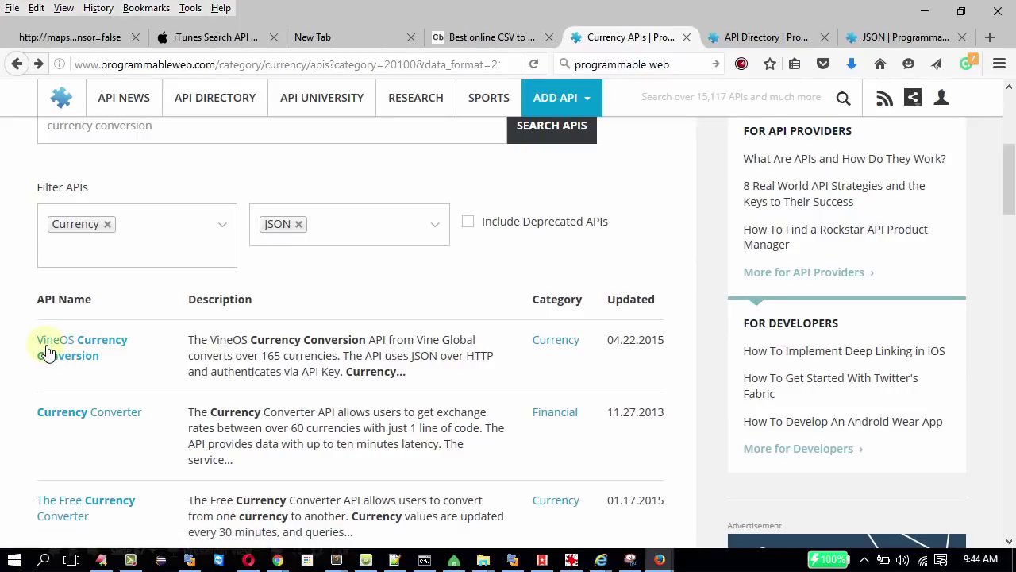
click(107, 347)
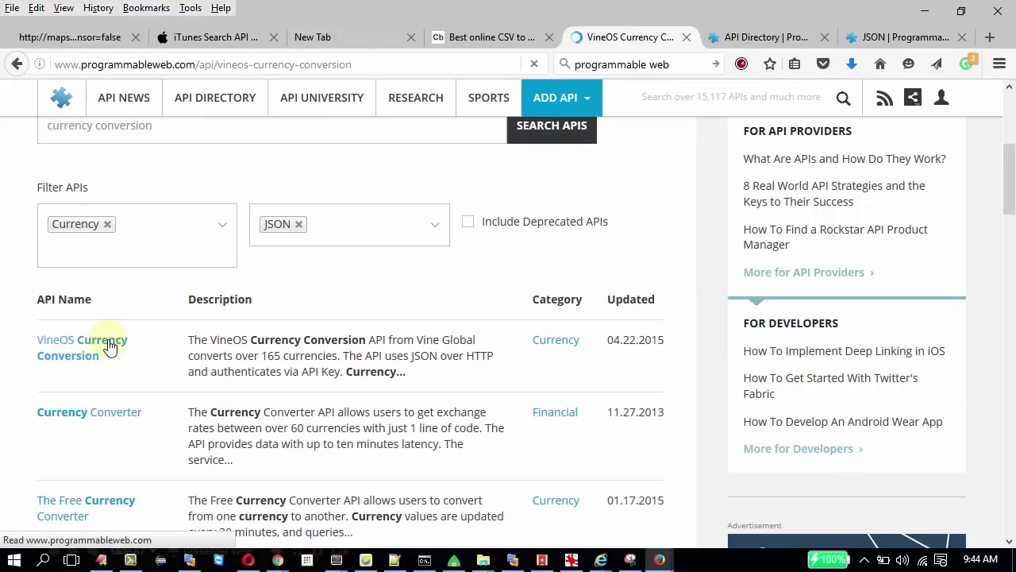
drag(1011, 151, 1012, 256)
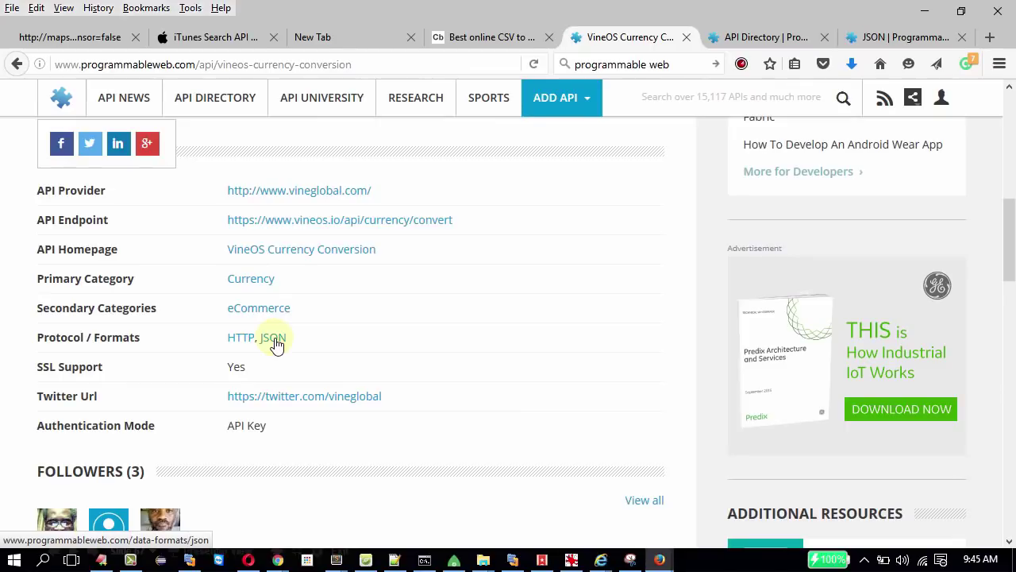
click(274, 340)
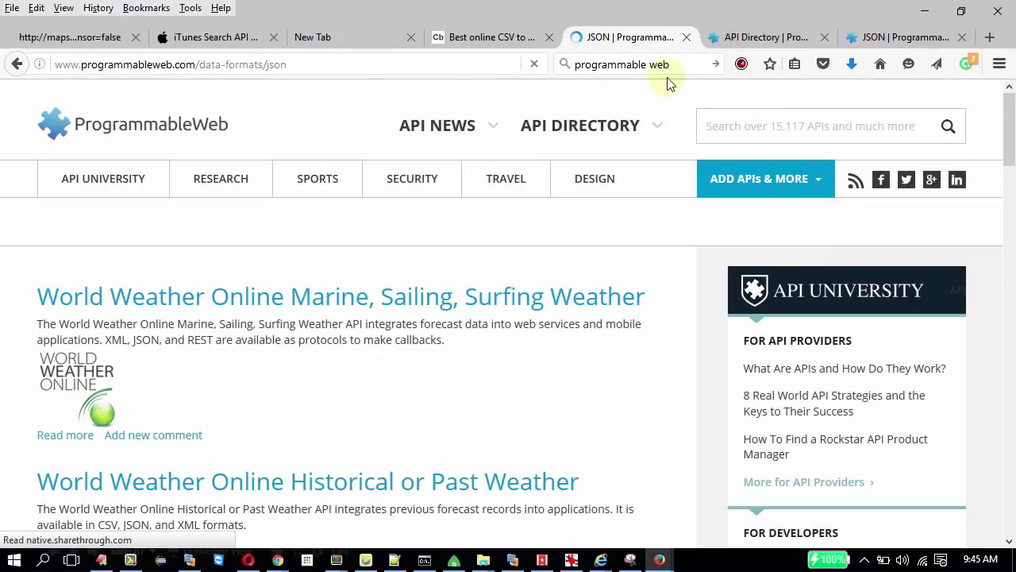
Highlight just 'json' at the end of the listing's web address.
click(309, 64)
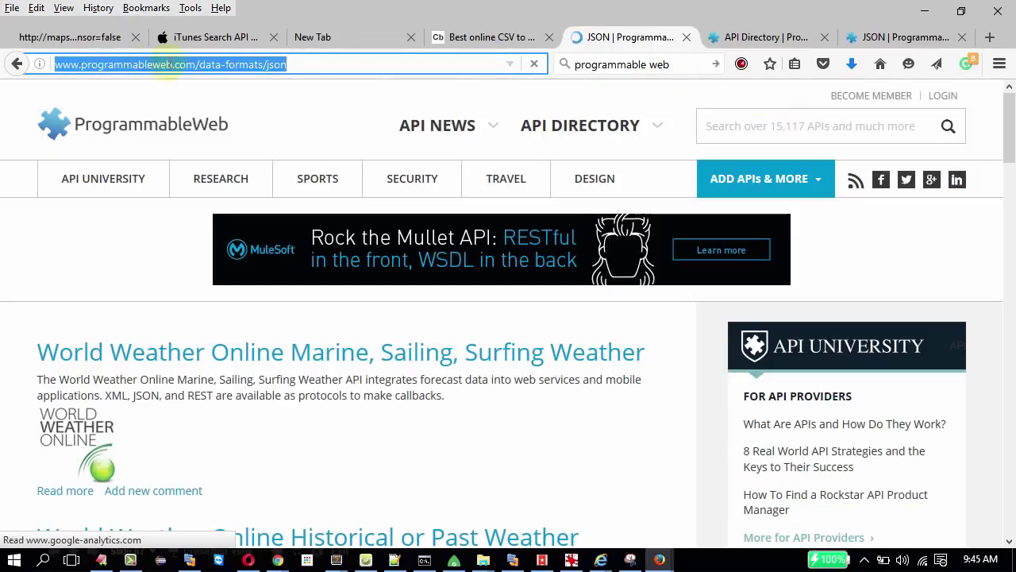
key(End)
key(shift+Left)
key(shift+Left)
key(shift+Left)
key(shift+Left)
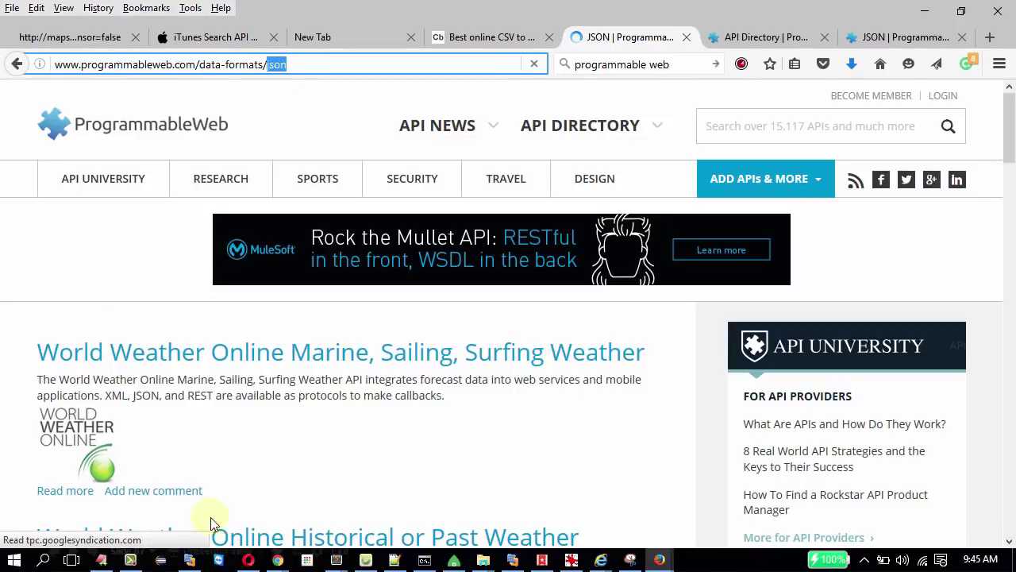
Scroll down through the JSON API listings and back up to the top.
scroll(936, 228, down, 20)
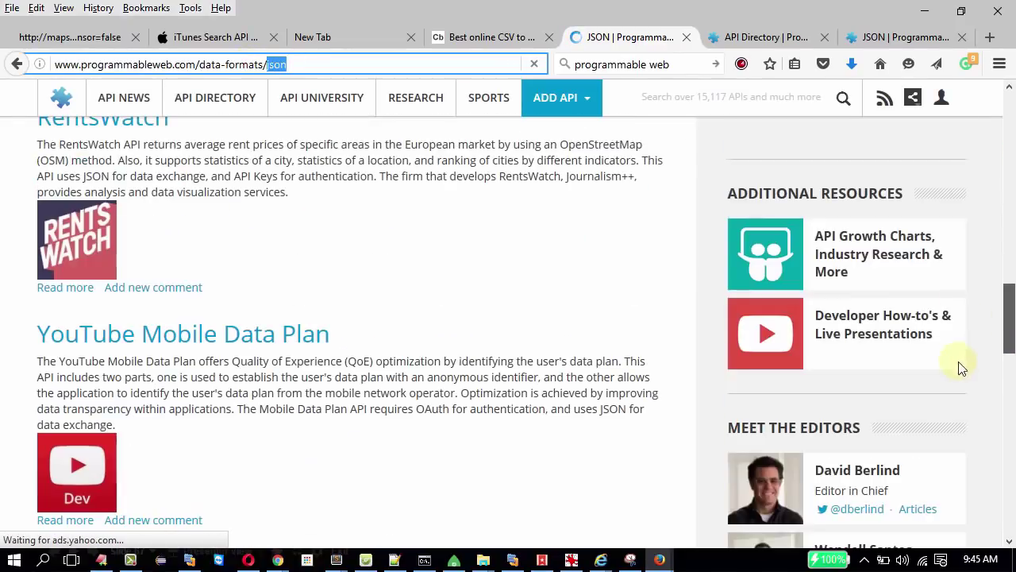
scroll(956, 414, down, 3)
scroll(964, 378, up, 10)
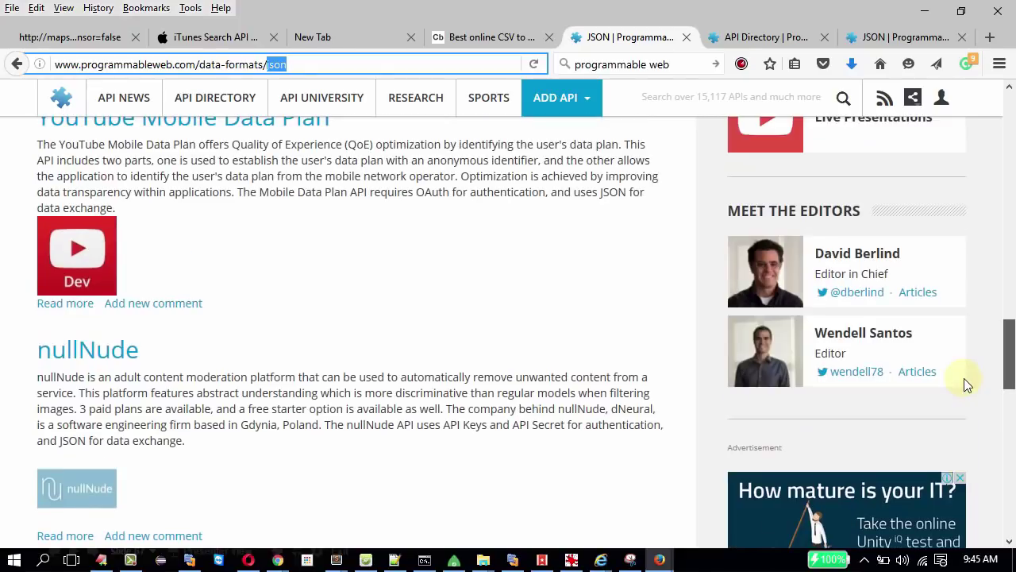
scroll(227, 286, up, 10)
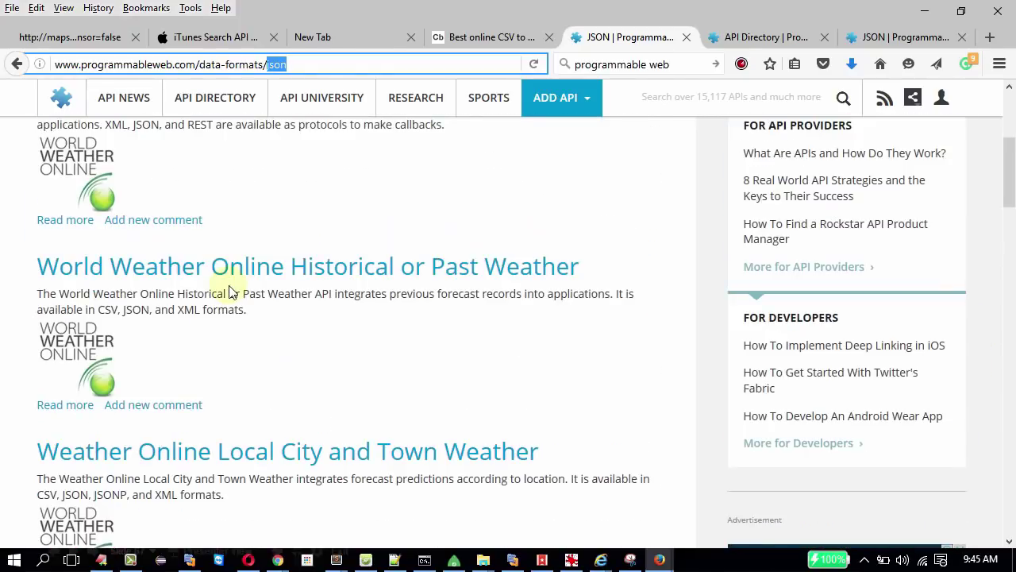
scroll(229, 293, up, 4)
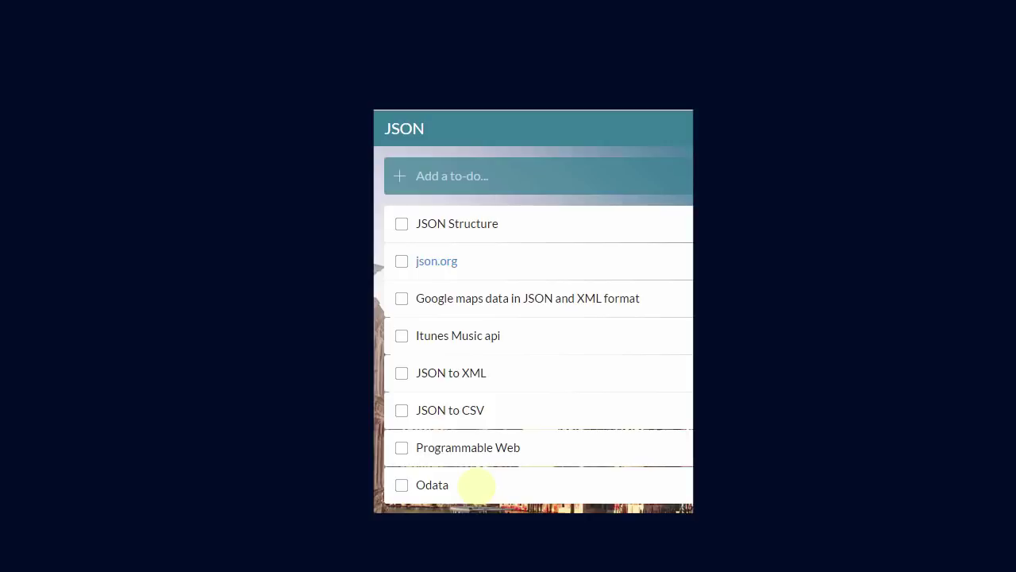
Back in Firefox, highlight the list of OData applications in the Wikipedia Open Data Protocol article.
key(alt+Tab)
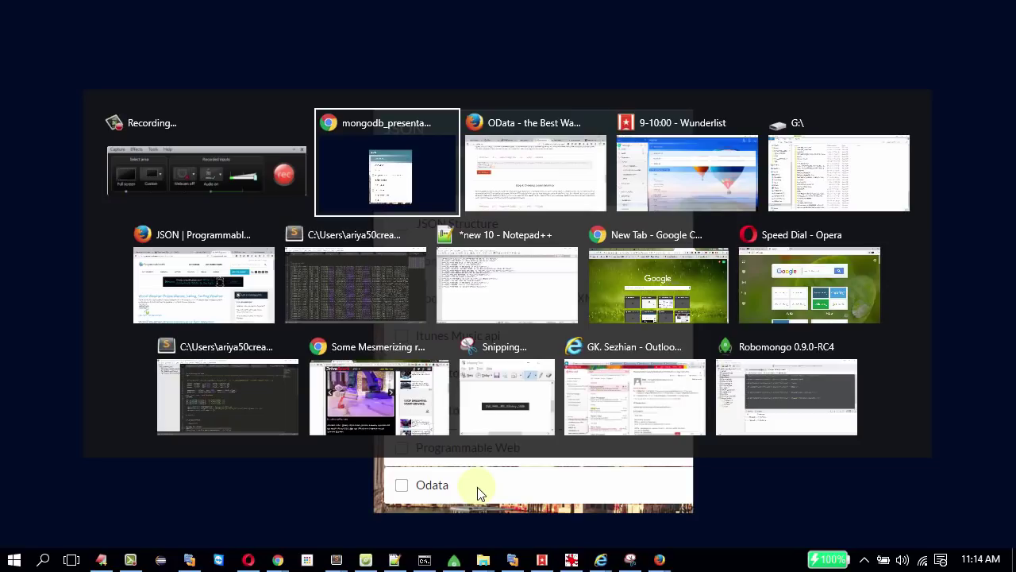
key(alt+Tab)
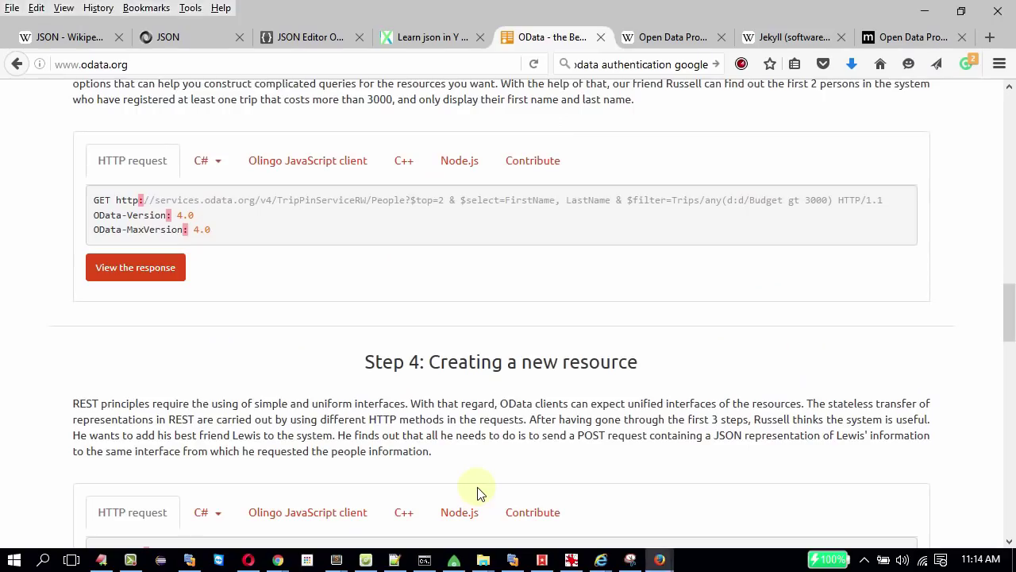
click(658, 37)
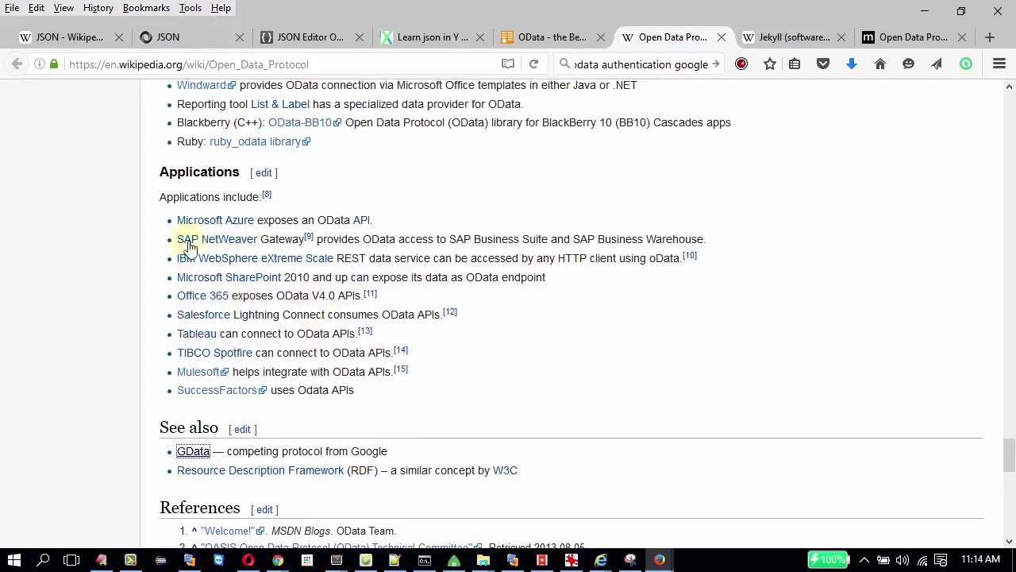
drag(146, 173, 215, 400)
click(454, 374)
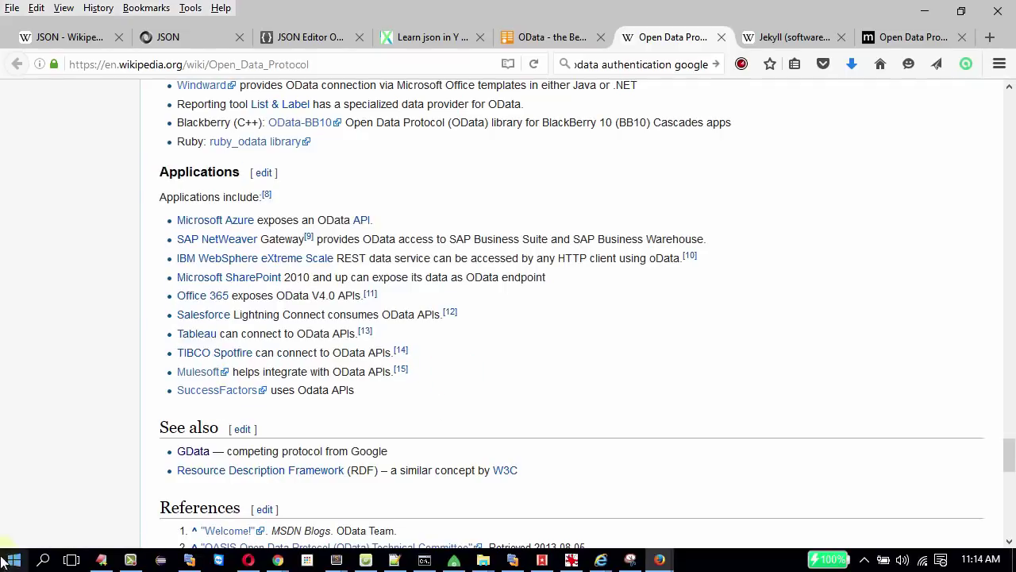
Reload the odata.org home page from its top.
click(557, 42)
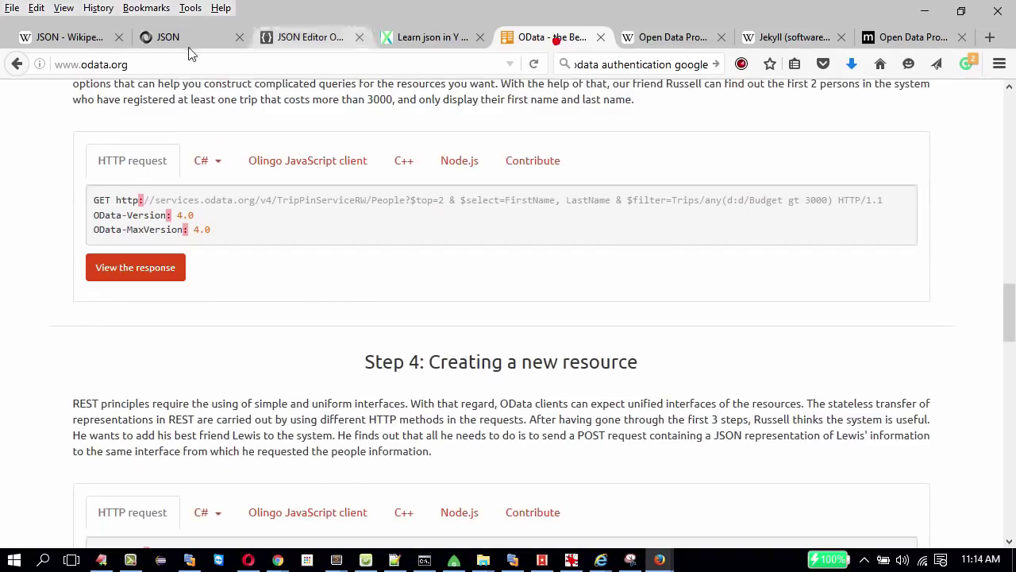
click(65, 63)
key(Return)
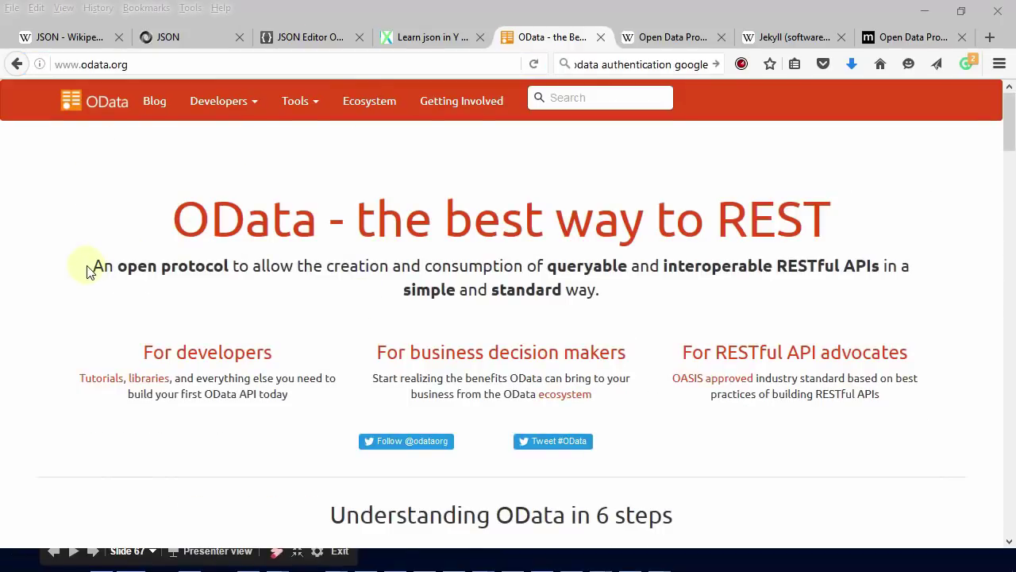
Highlight 'open protocol', 'RESTful' and 'OData' on odata.org, then scroll down to the example requests.
drag(127, 266, 227, 266)
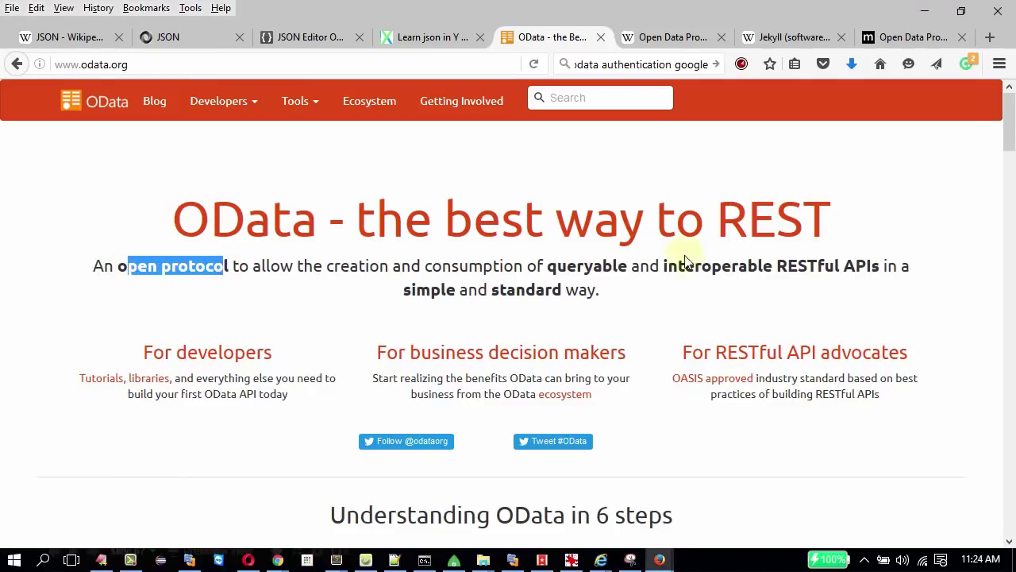
double_click(804, 274)
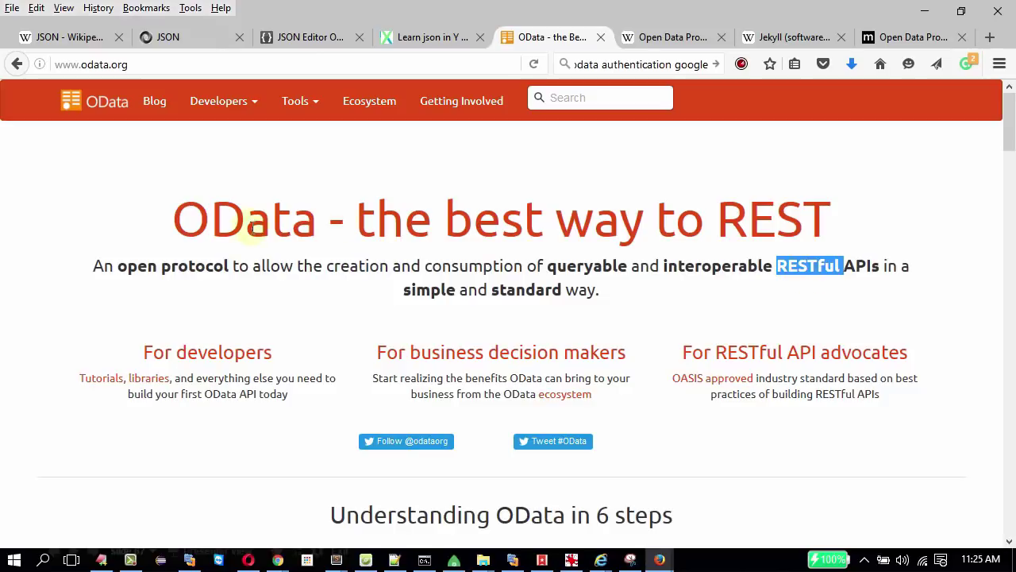
double_click(252, 228)
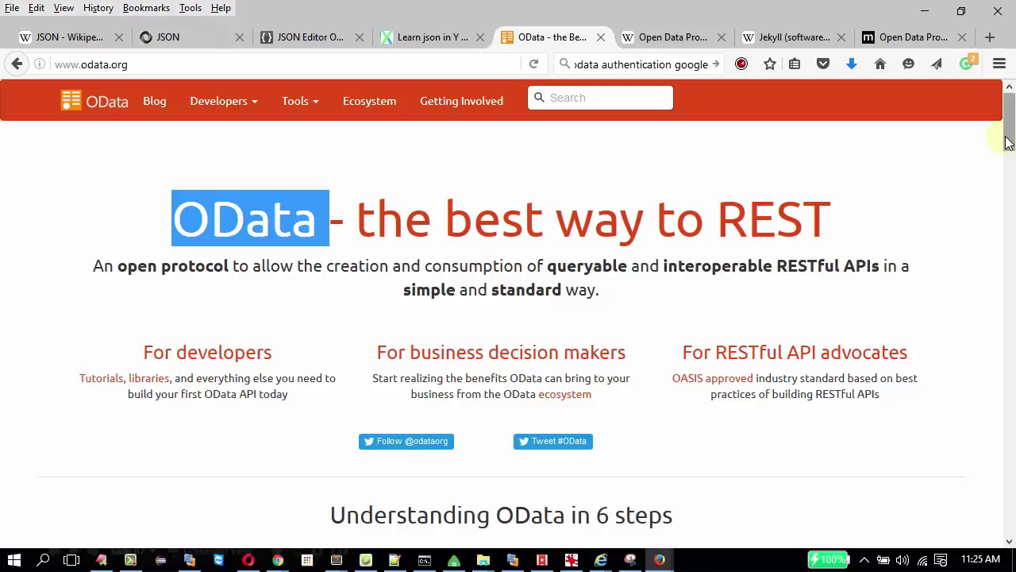
drag(1006, 134, 533, 336)
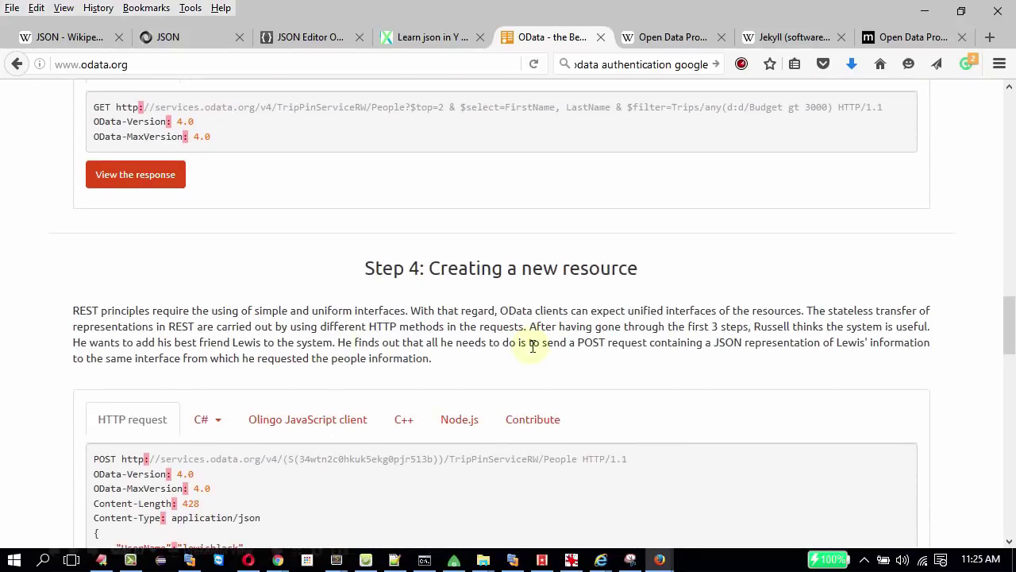
drag(447, 267, 665, 284)
drag(1009, 329, 1008, 371)
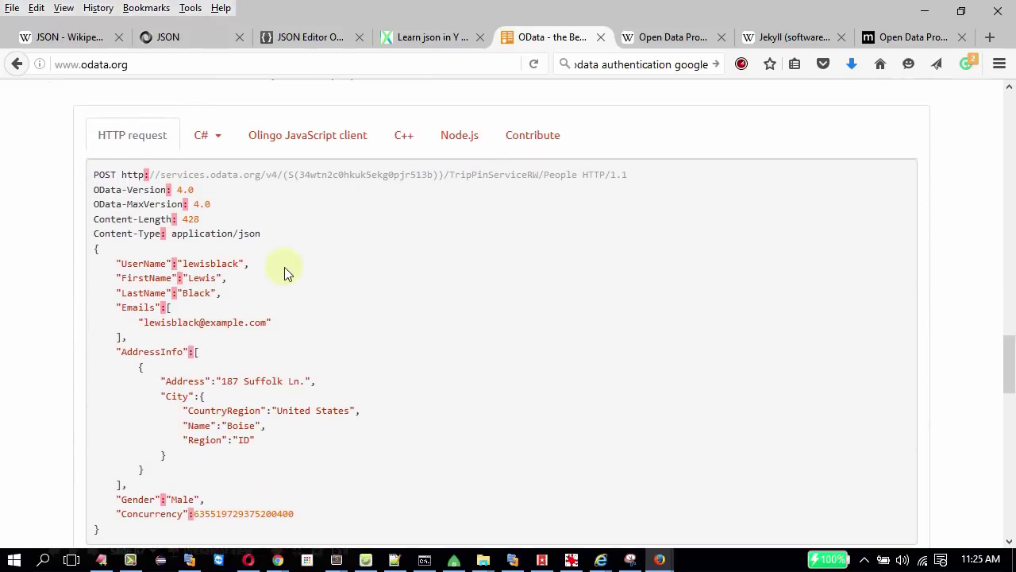
Highlight the Content-Type header and the JSON body of the POST request creating a person.
drag(92, 233, 258, 234)
click(251, 234)
drag(162, 277, 214, 516)
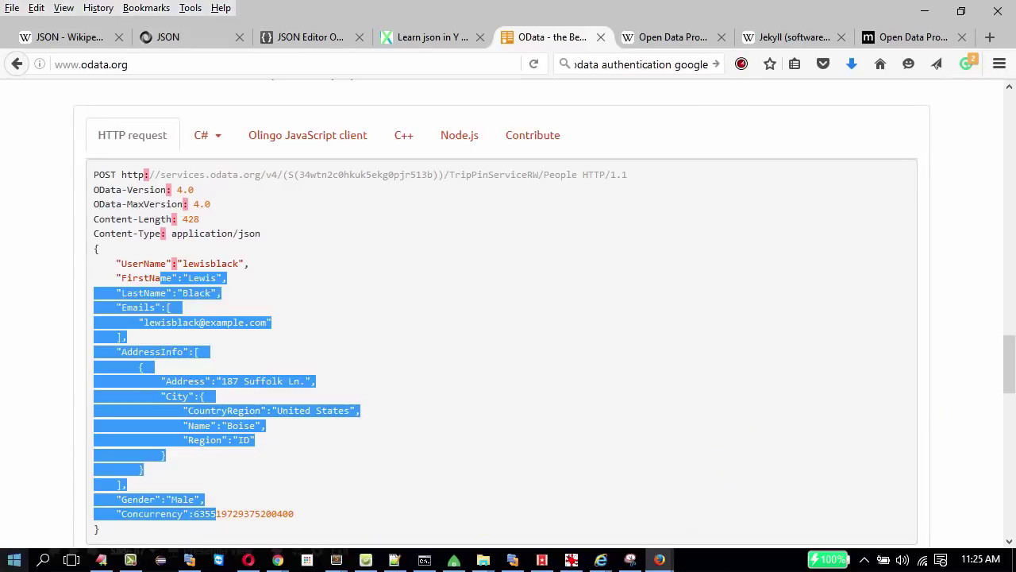
Highlight the Step 5 request body, then switch to the Open Data Protocol by Example article.
drag(1010, 391, 1010, 446)
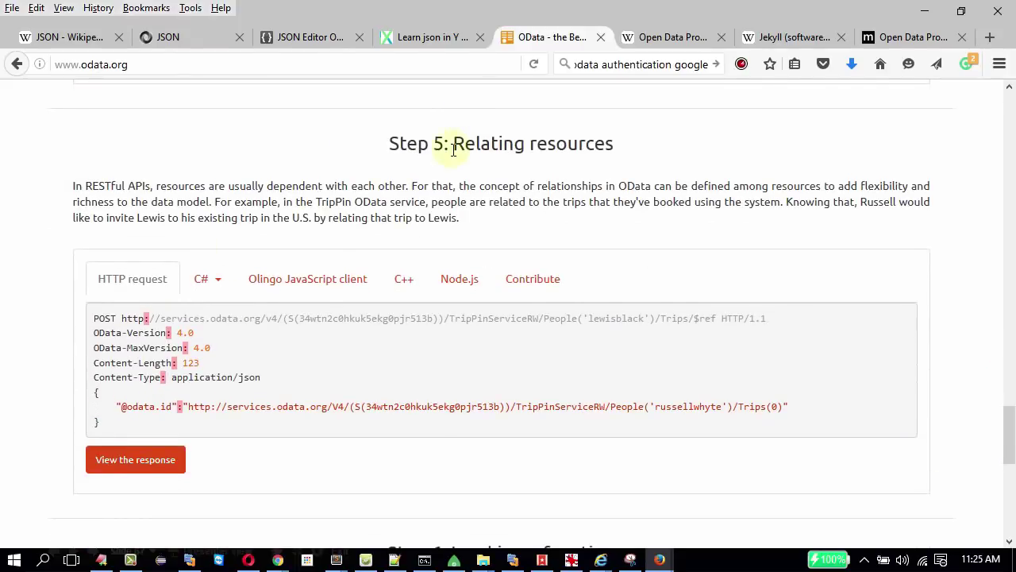
drag(157, 421, 442, 408)
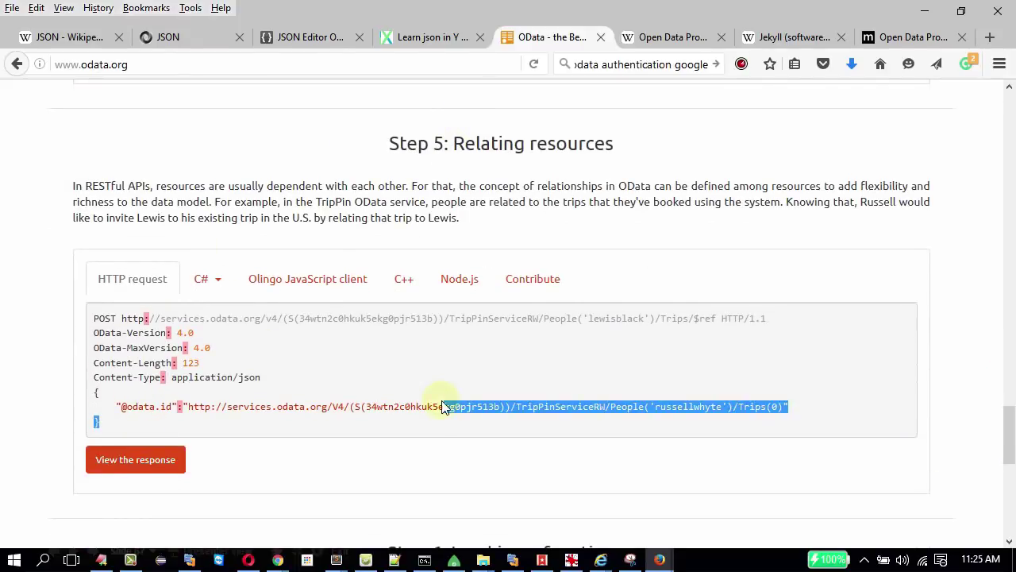
click(913, 36)
Highlight the article title, scroll past Filter Expressions and its tables, then advance to the CRUD slide.
drag(311, 227, 709, 247)
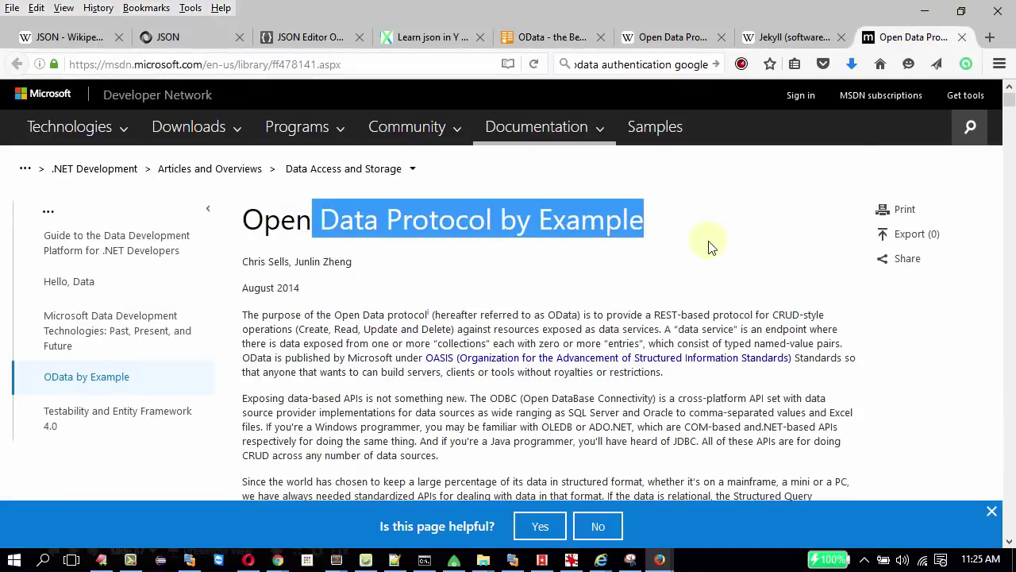
scroll(709, 247, down, 20)
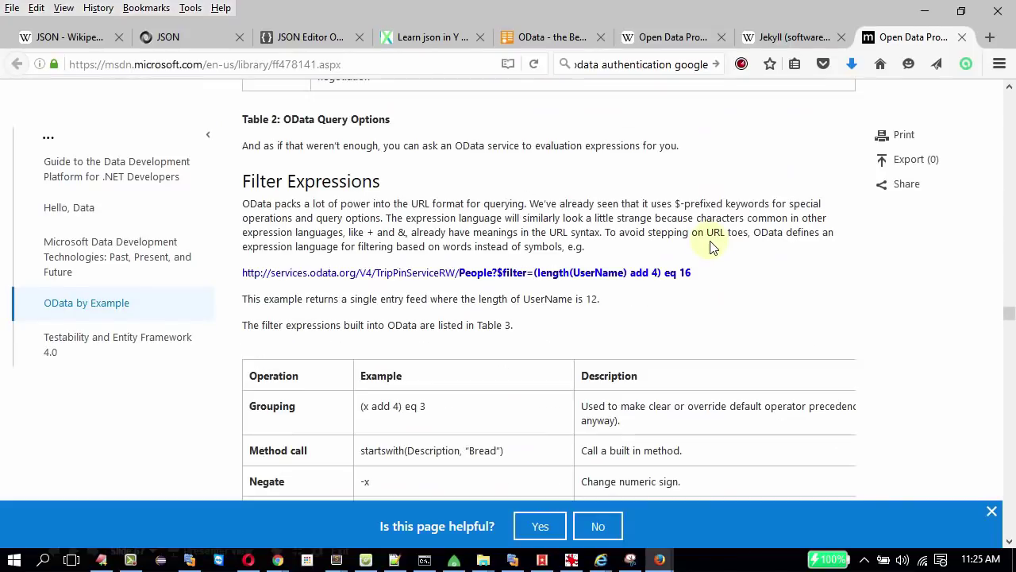
scroll(711, 247, down, 10)
scroll(712, 247, down, 10)
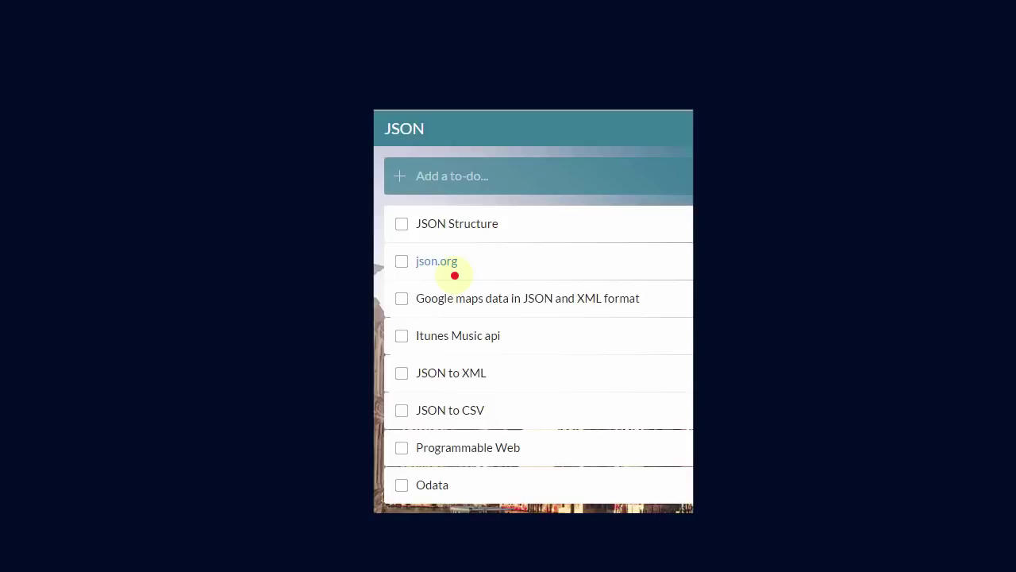
key(Right)
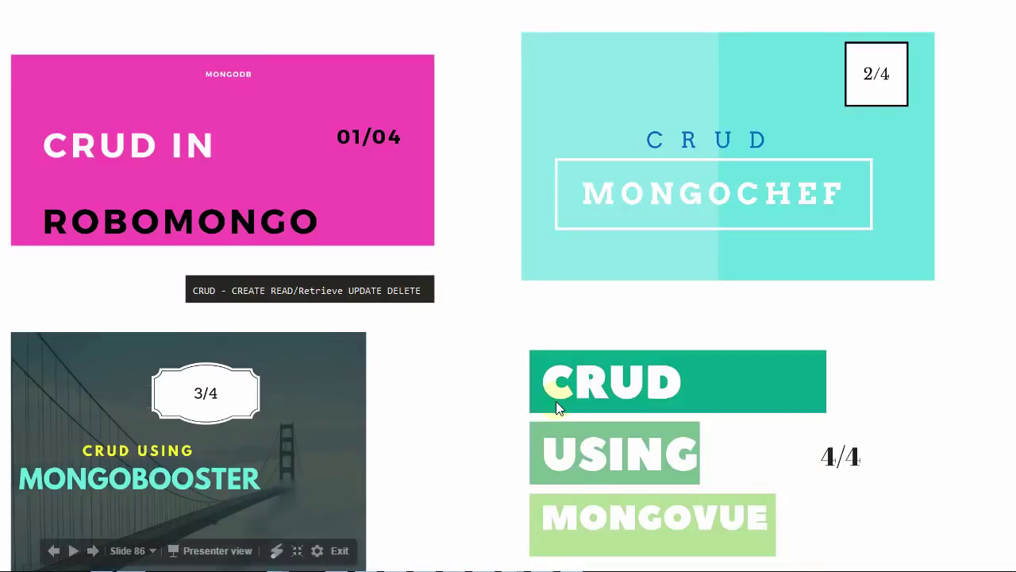
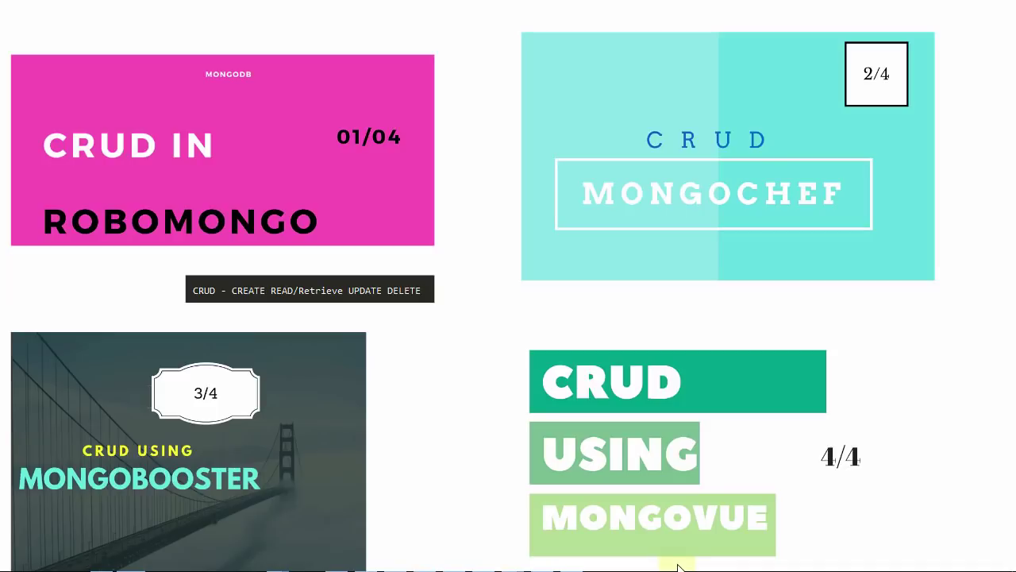
Go to the CRUD IN ROBOMONGO slide, then bring Robomongo's connections window forward.
click(172, 223)
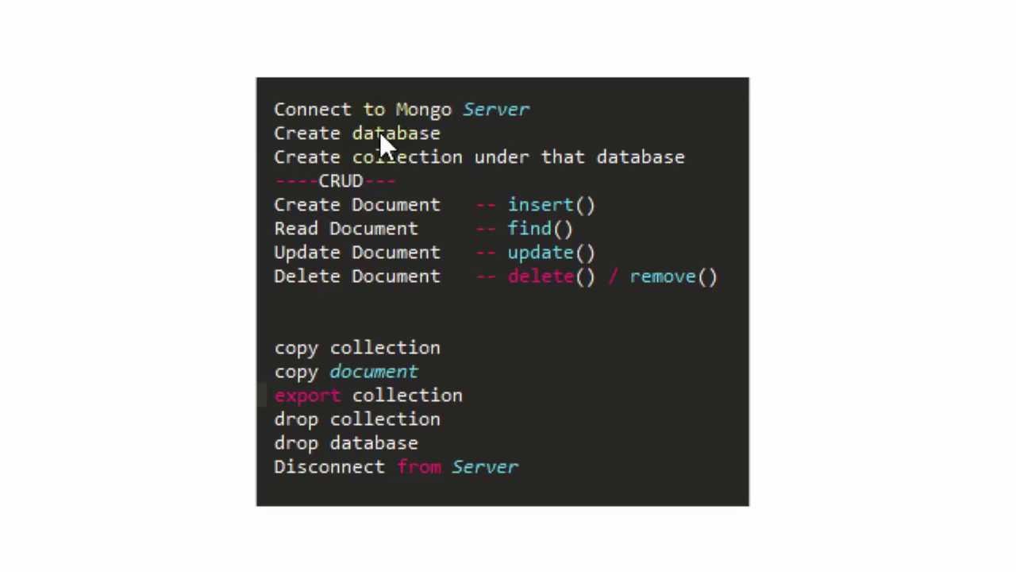
key(alt+Tab)
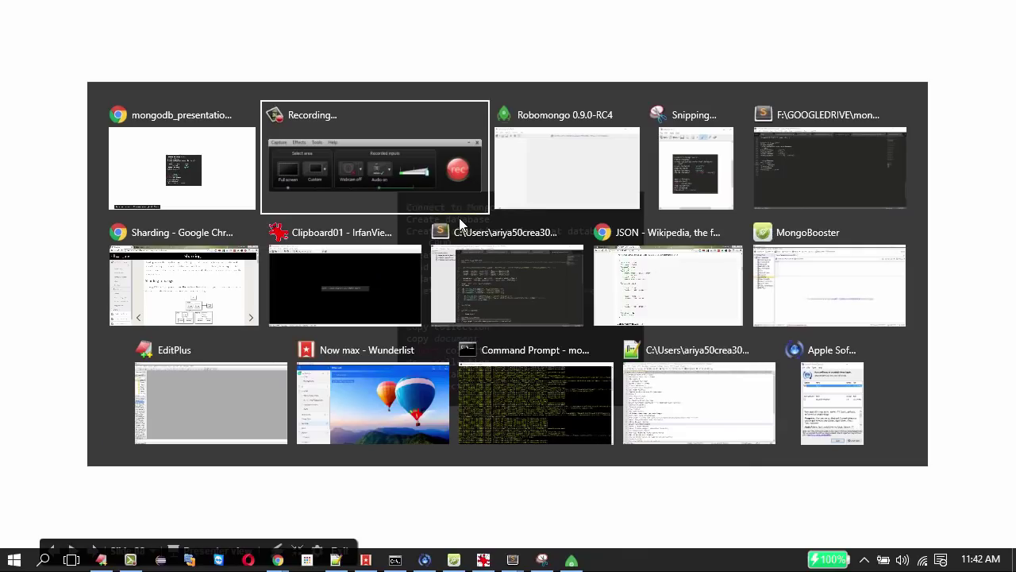
key(alt+Tab)
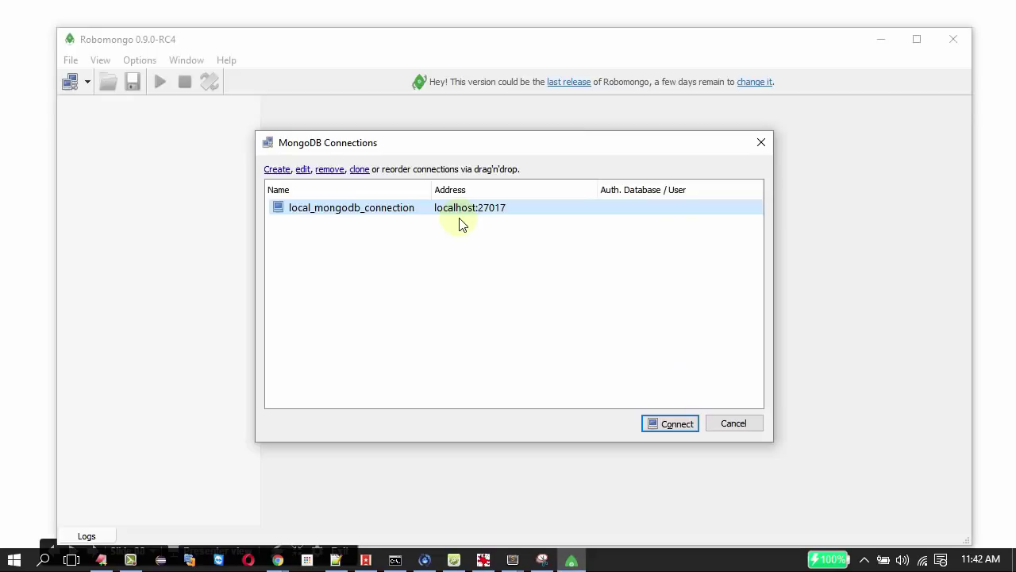
Maximize the Robomongo window and reopen the saved connections list.
click(335, 241)
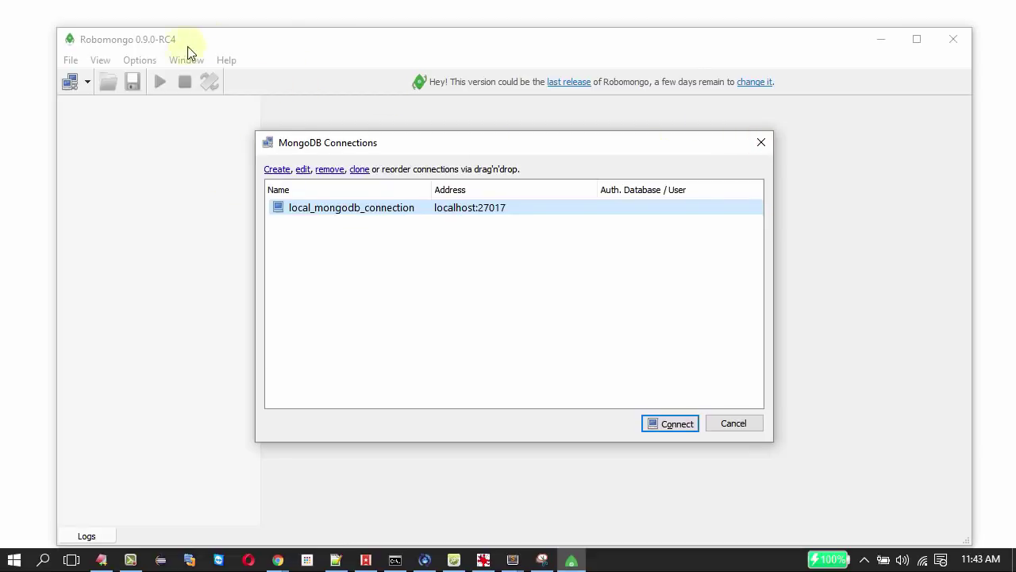
click(761, 144)
double_click(513, 41)
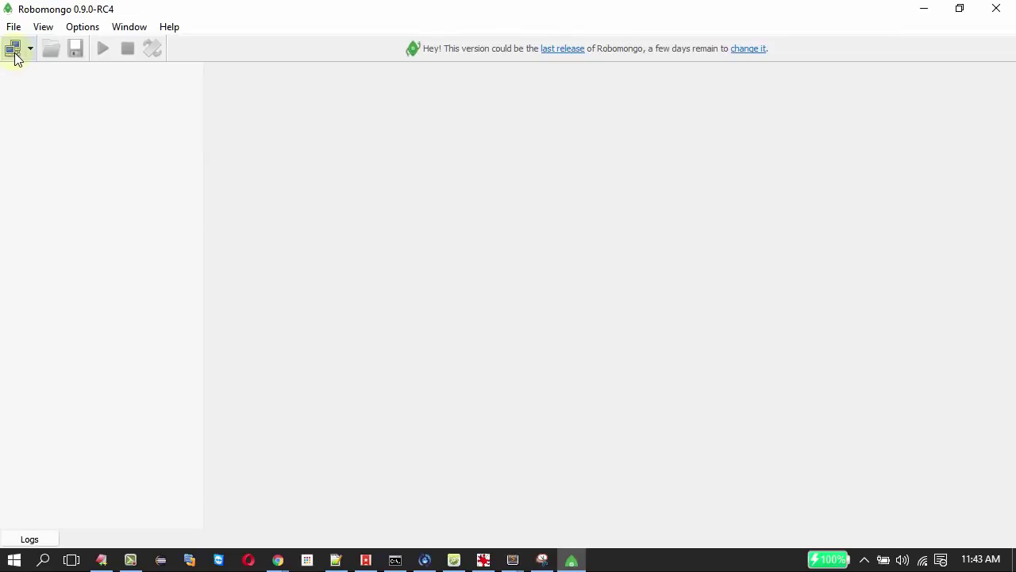
click(13, 49)
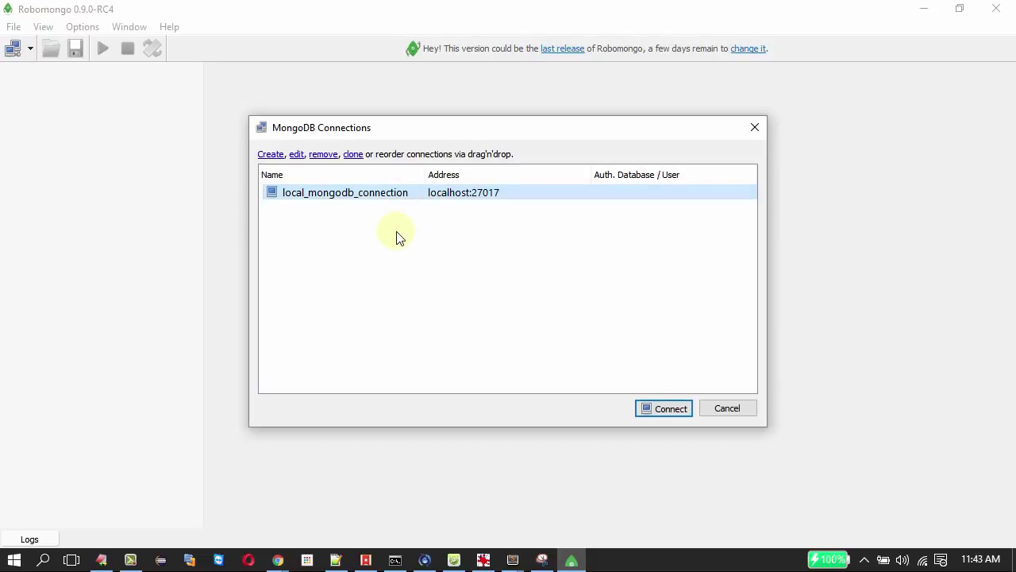
Create a new connection named mongodbLocal pointing to localhost:27017.
click(270, 156)
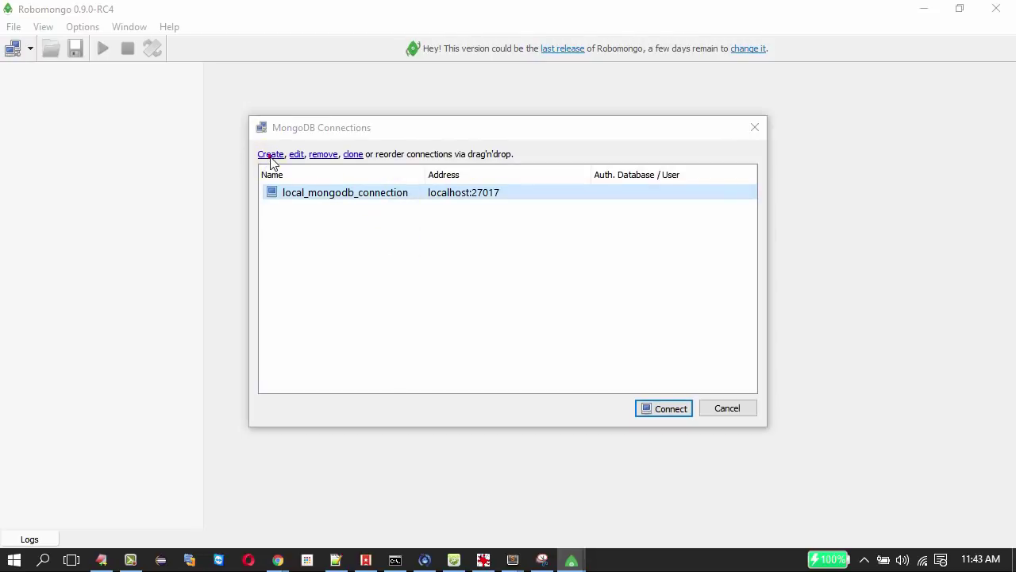
drag(462, 204, 355, 211)
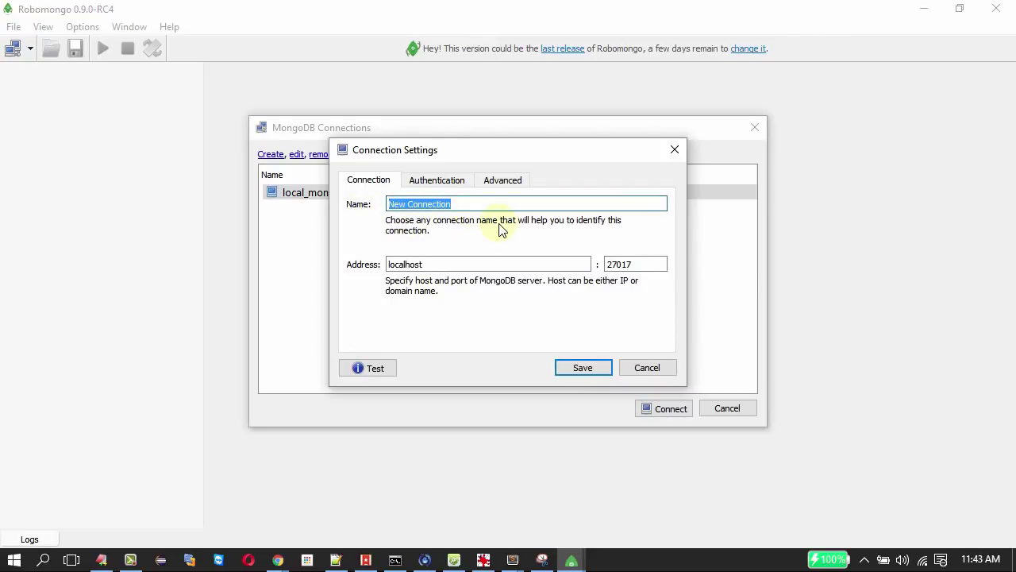
text(mongodbLo)
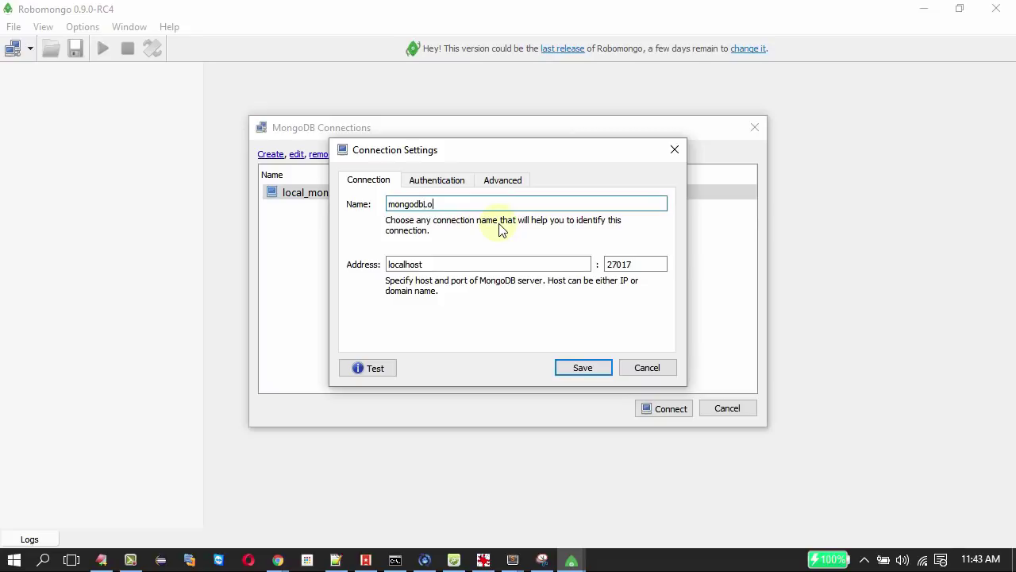
text(cal)
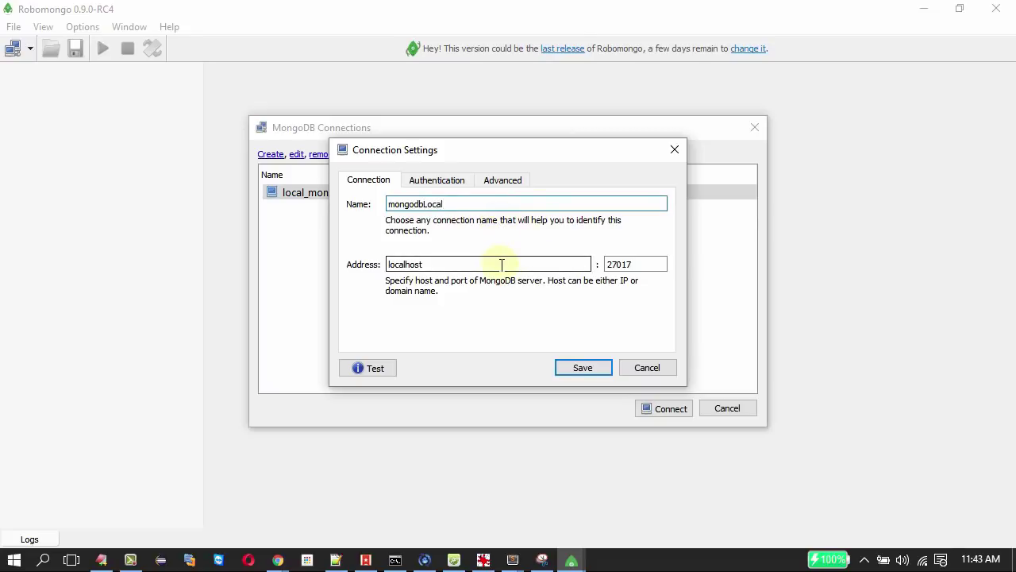
click(500, 264)
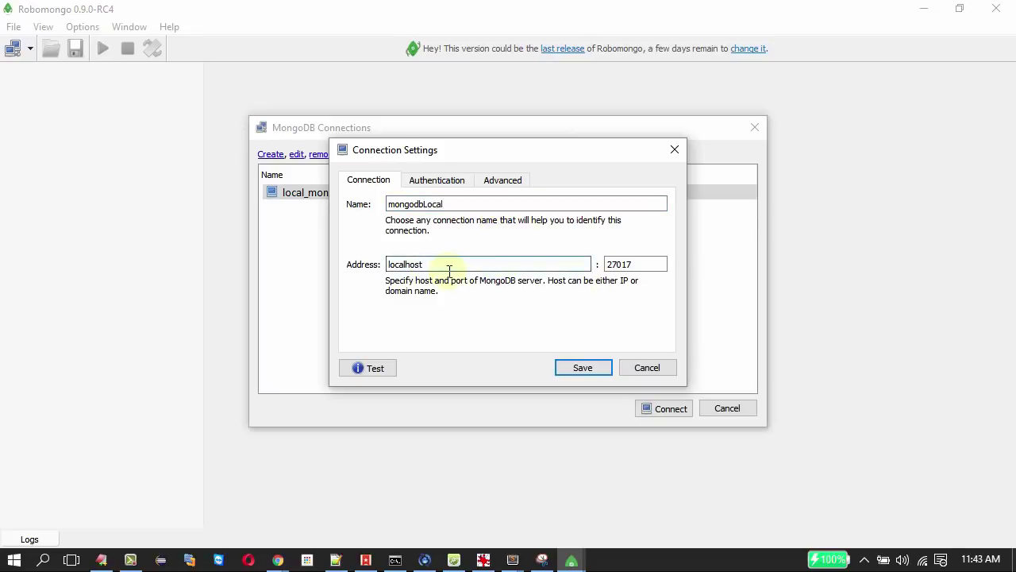
drag(445, 264, 386, 264)
double_click(632, 268)
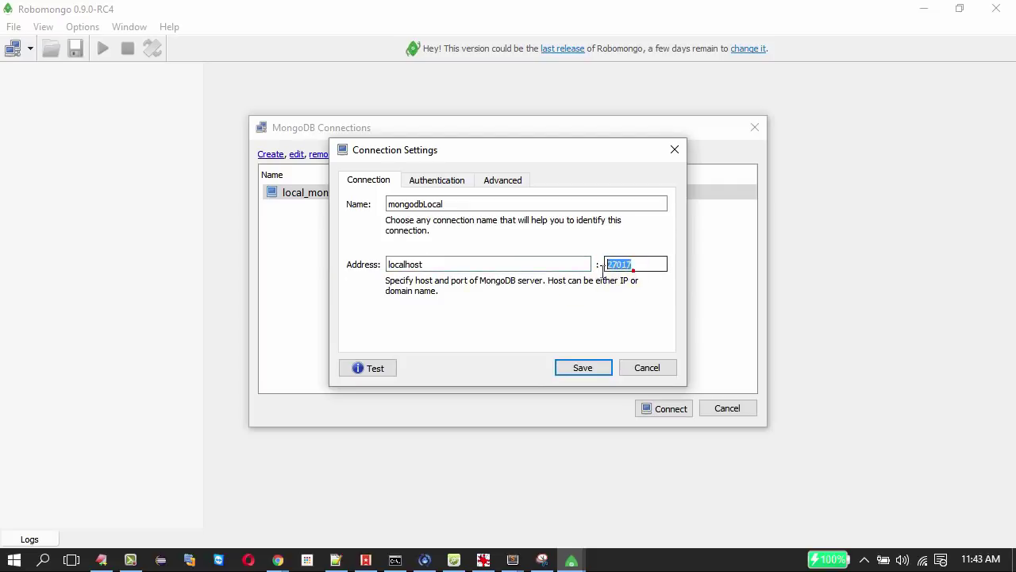
click(627, 267)
double_click(623, 267)
double_click(468, 264)
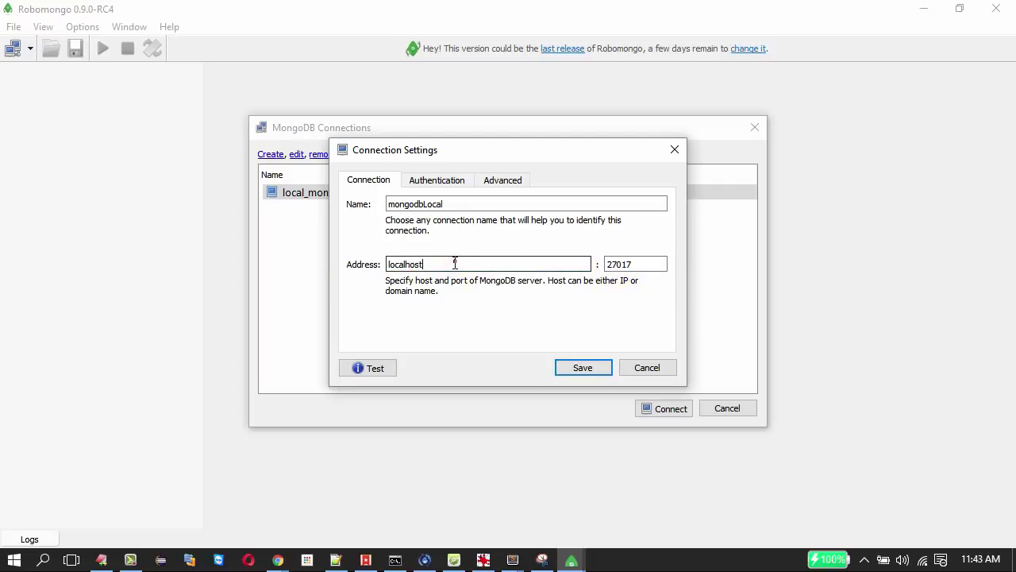
Test and save the mongodbLocal connection, then connect to it.
click(359, 367)
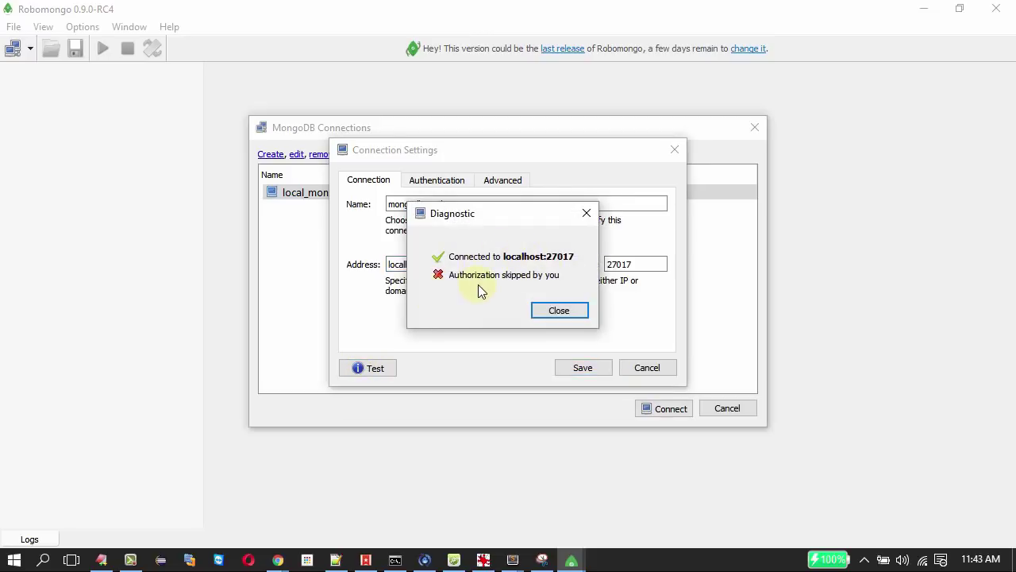
click(561, 309)
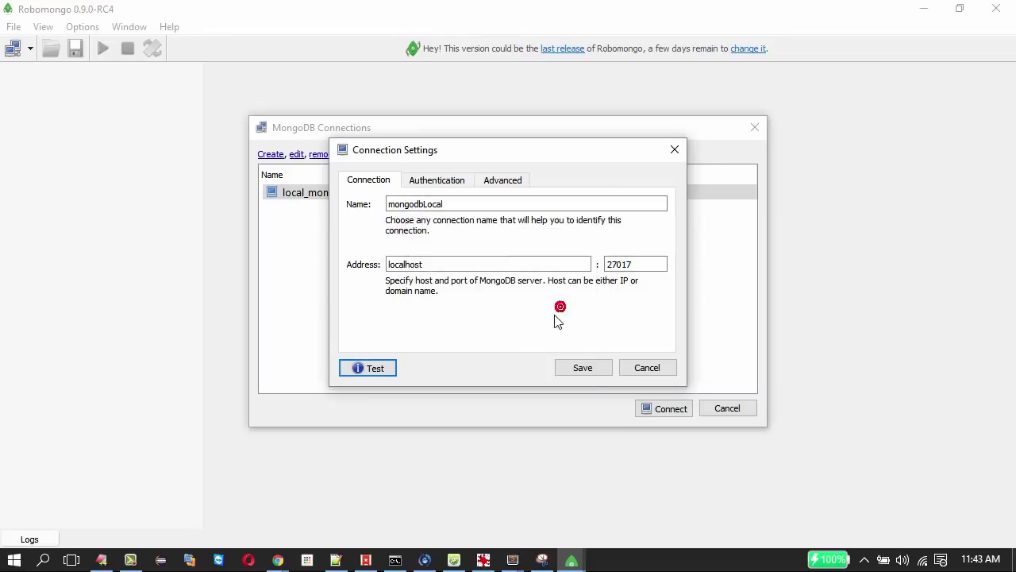
click(584, 370)
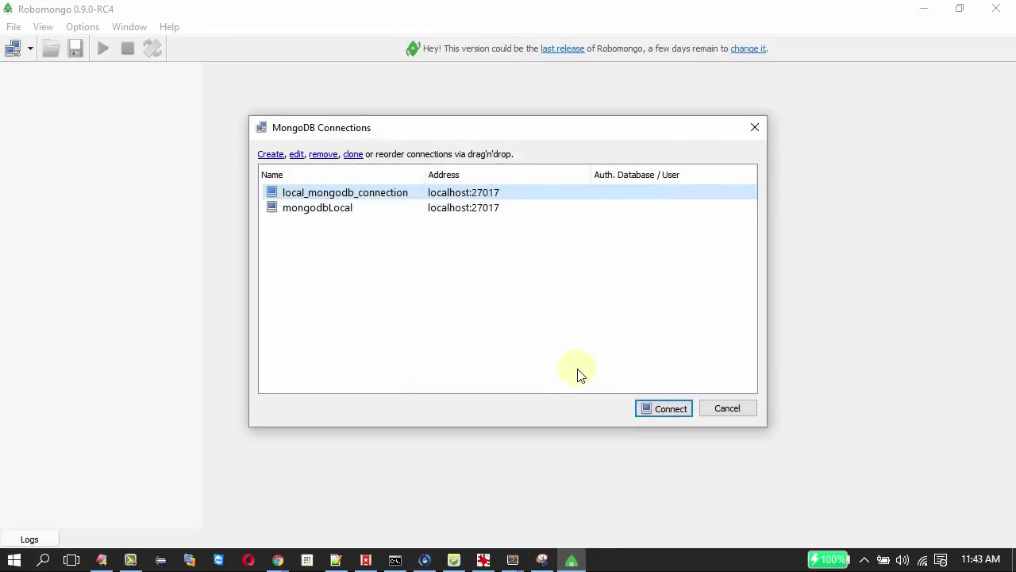
click(317, 213)
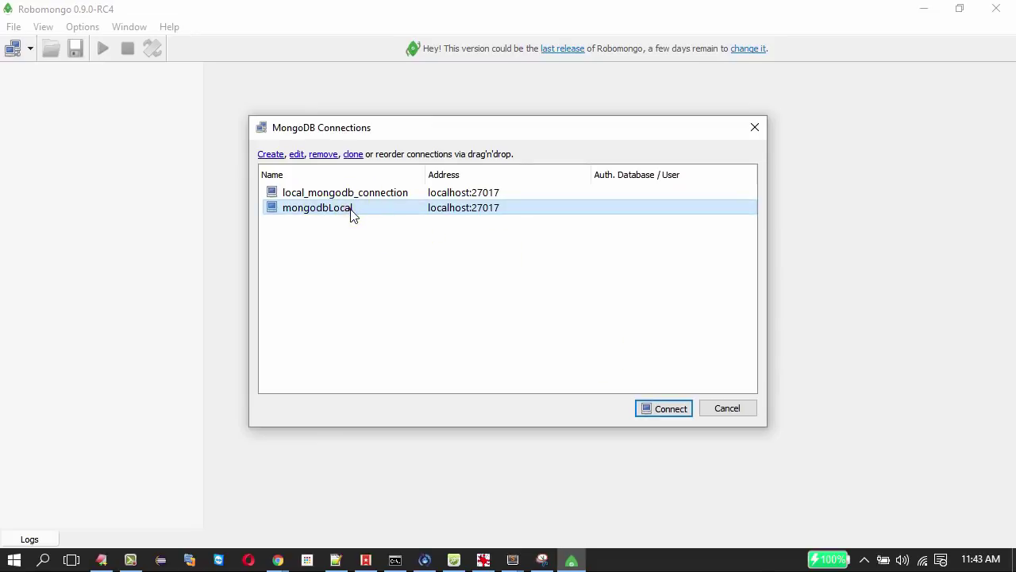
click(672, 408)
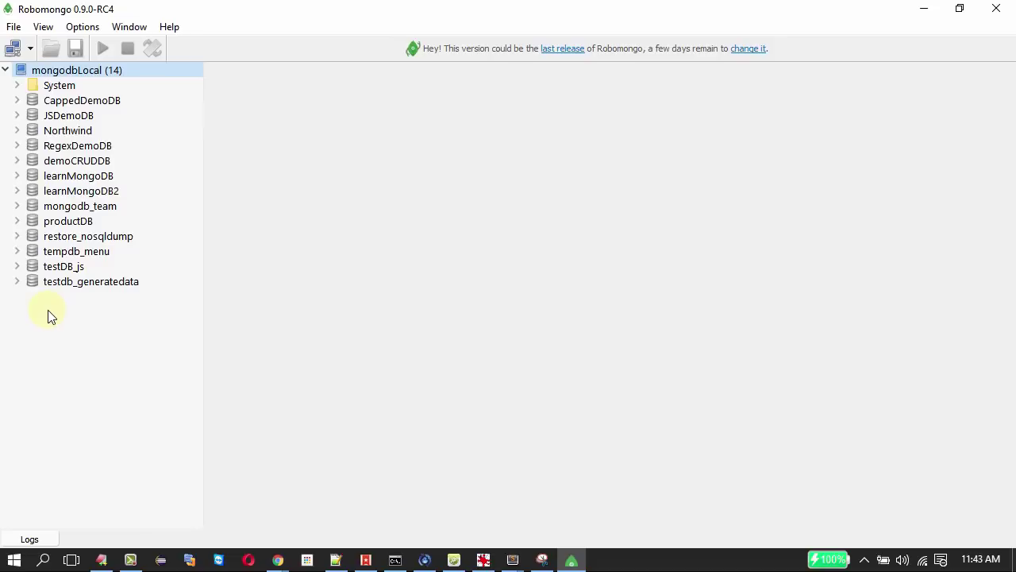
Create a database named DB_CRUDDEMO on the mongodbLocal server.
right_click(63, 72)
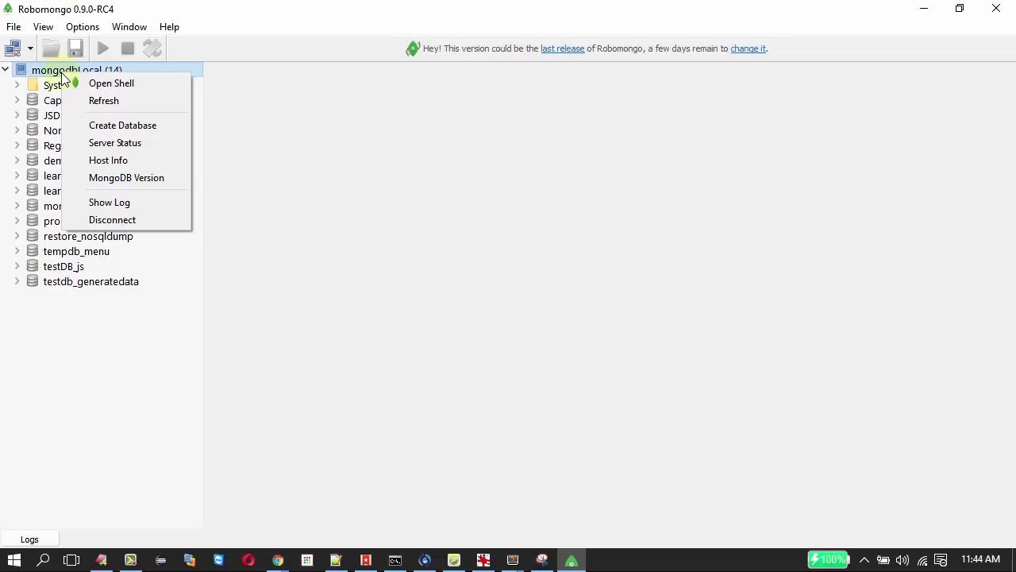
click(112, 128)
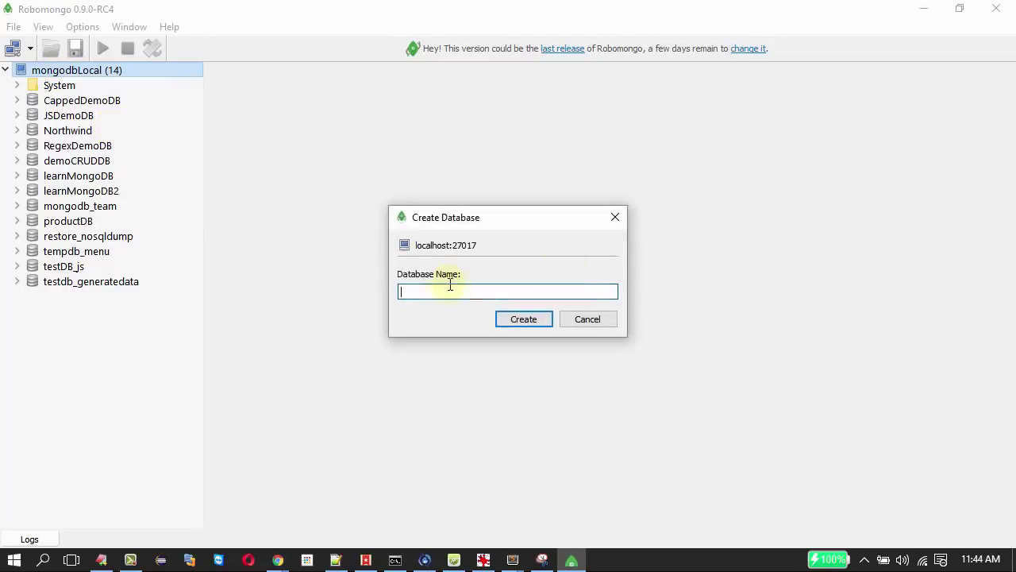
click(445, 315)
text(DB_CRUDDEMO)
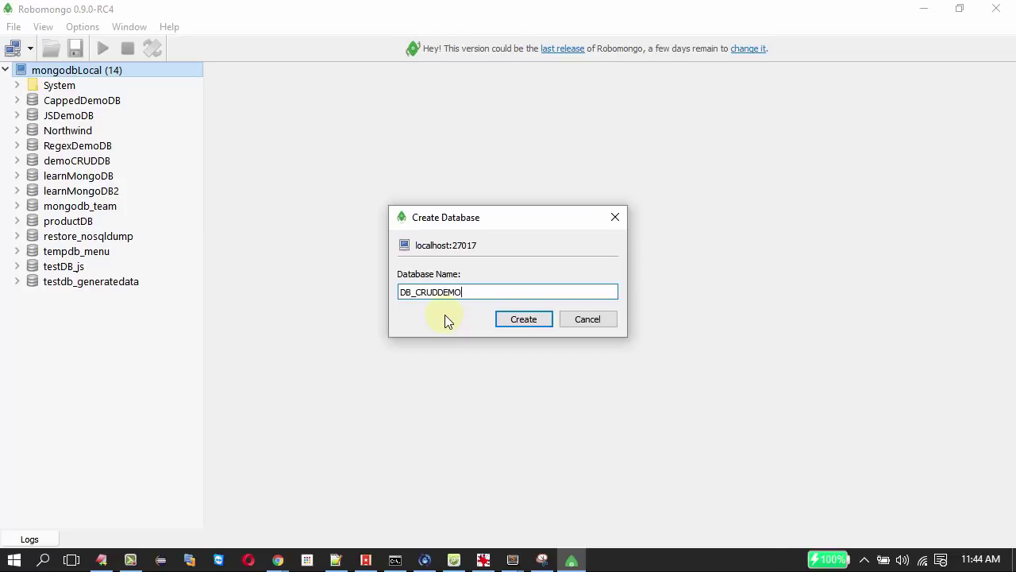
key(Return)
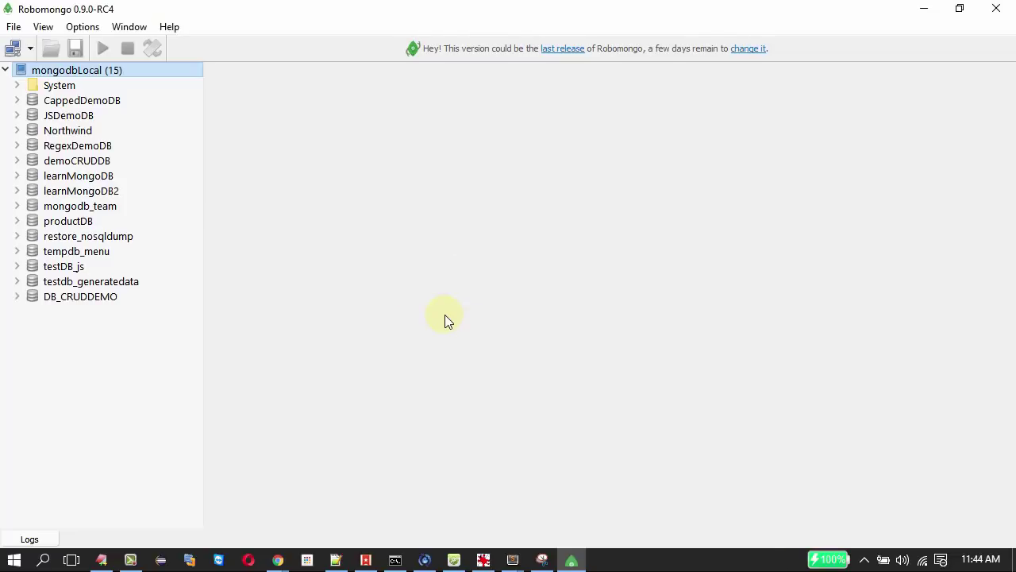
Add an empty collection named demo_crud_collection inside DB_CRUDDEMO.
click(69, 297)
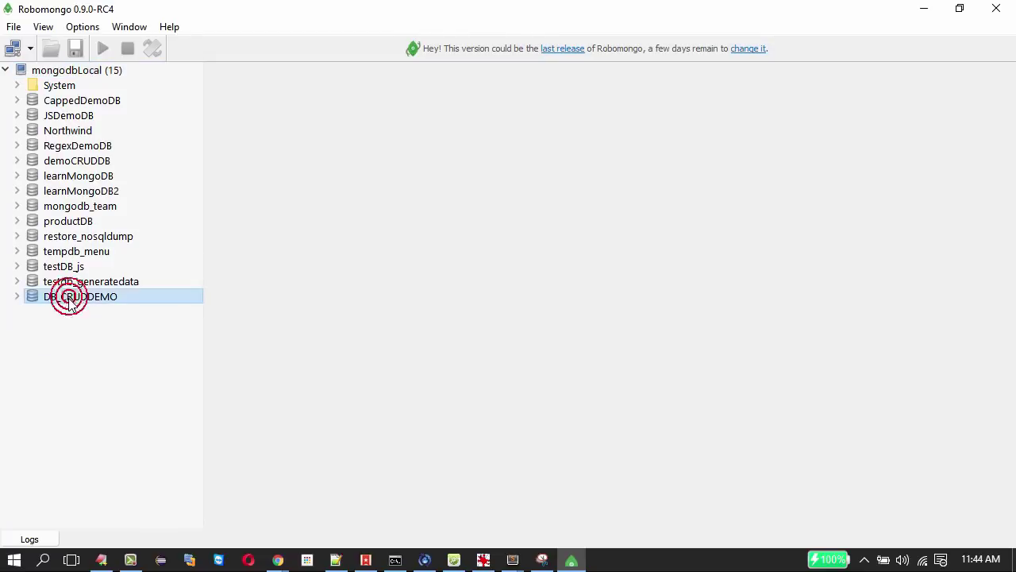
click(14, 296)
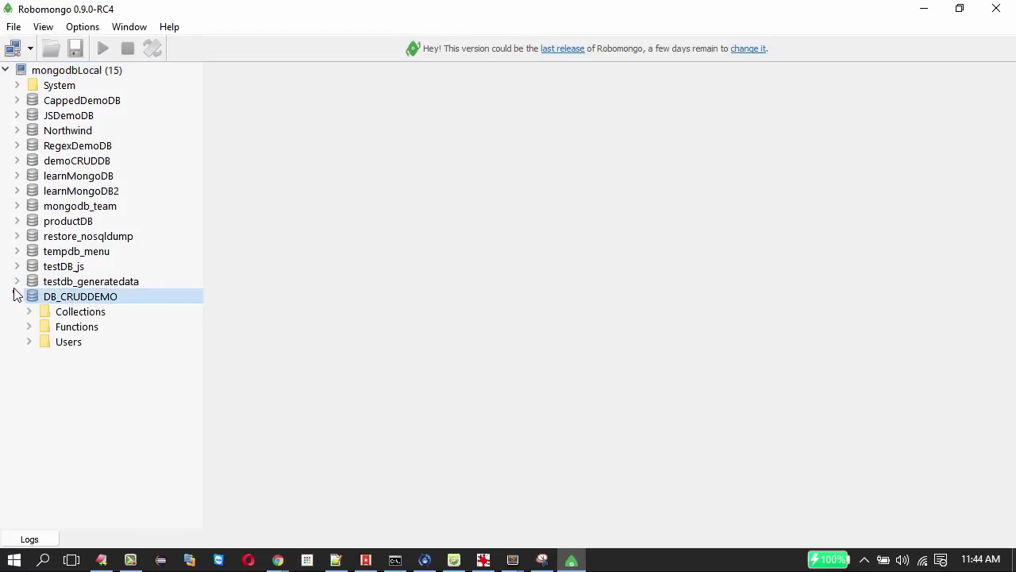
right_click(91, 312)
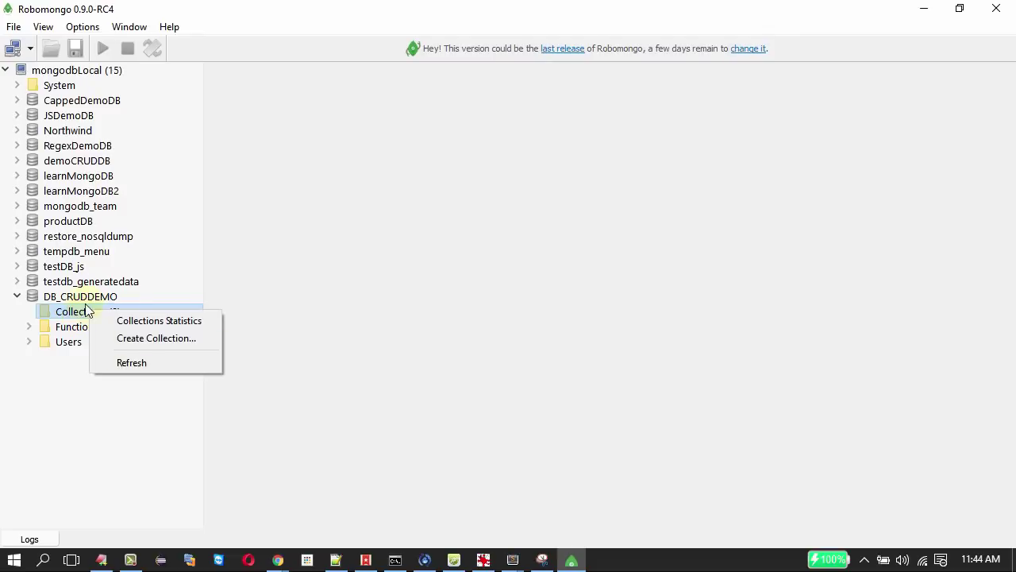
click(129, 350)
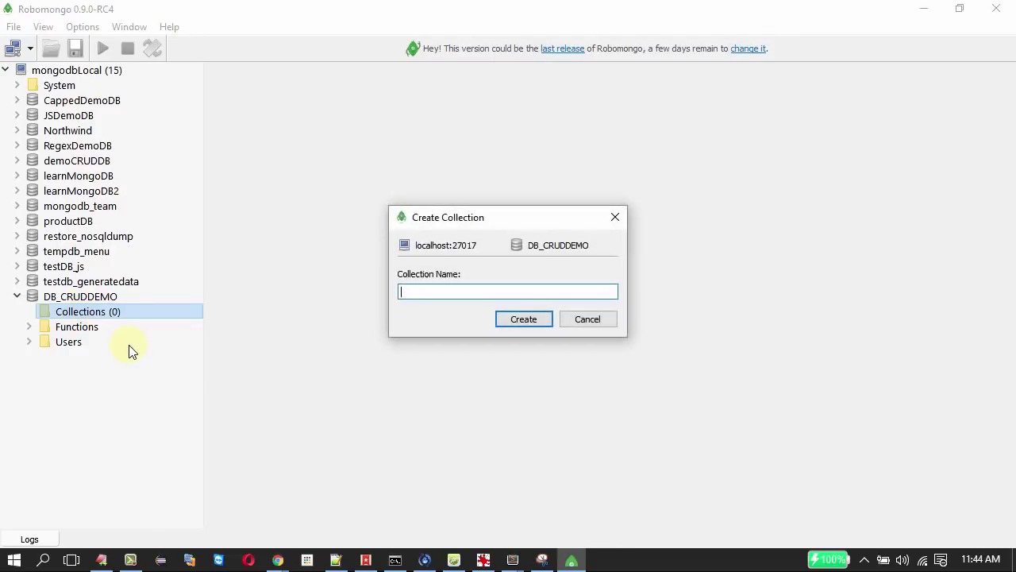
click(434, 294)
text(demo)
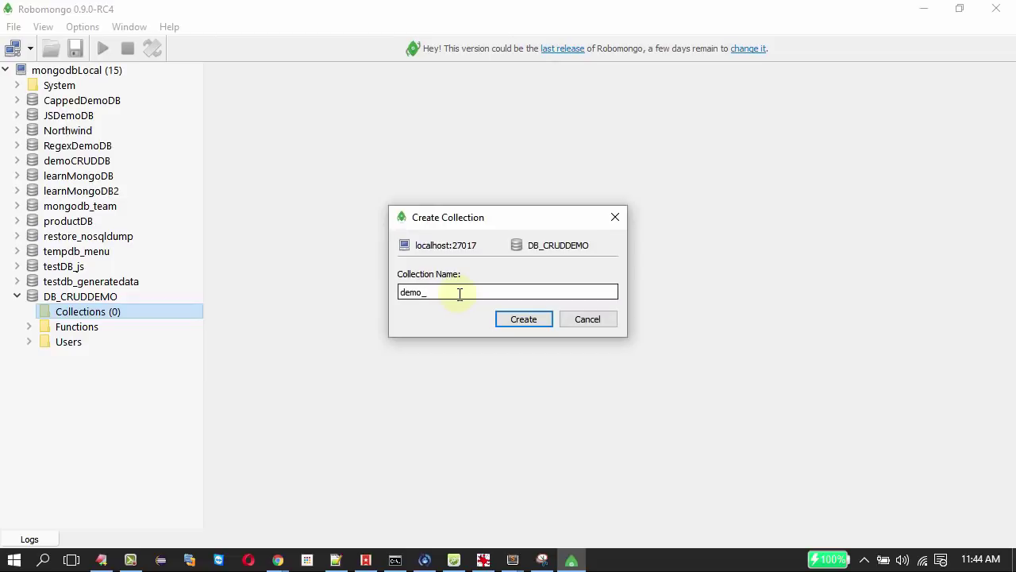
text(_crud_collection)
key(Return)
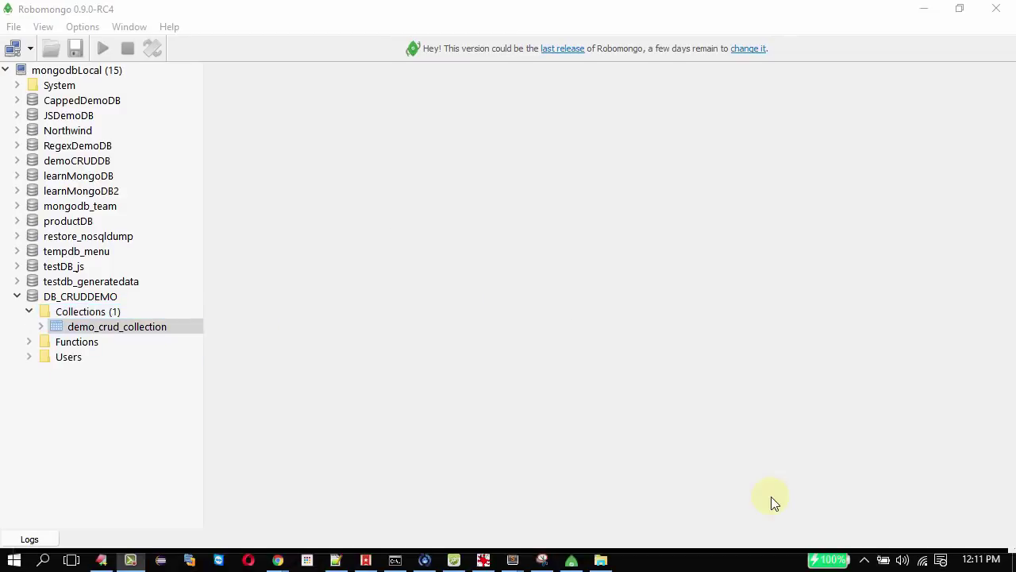
Open demo_crud_collection in a find({}) query tab showing 0 records, after checking the slides.
click(146, 328)
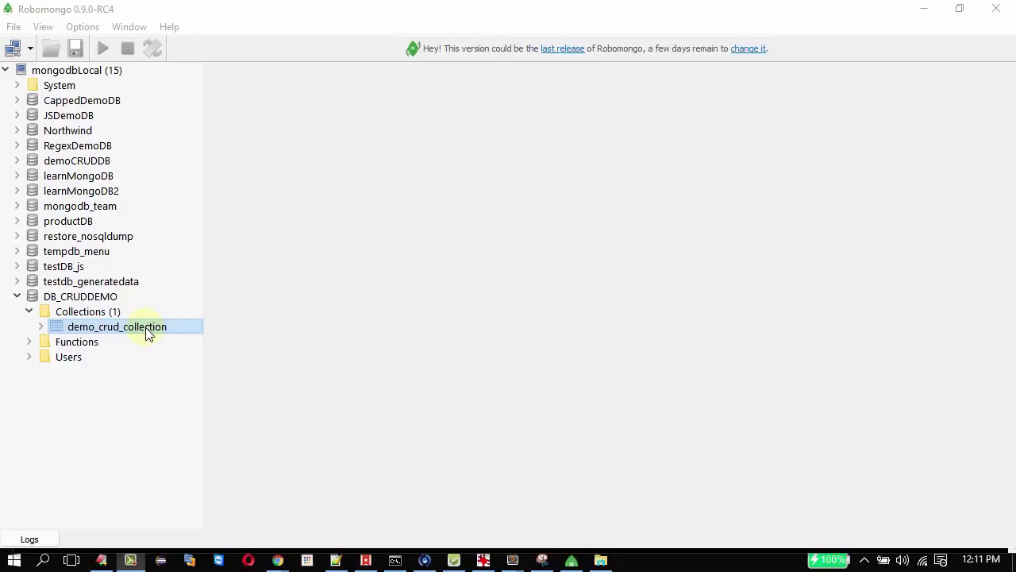
double_click(146, 327)
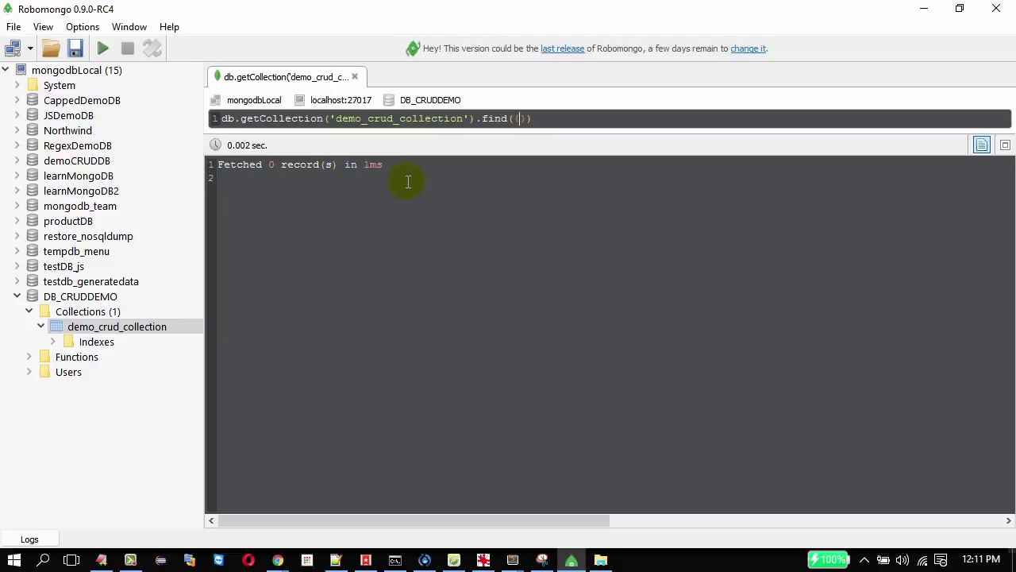
key(alt+Tab)
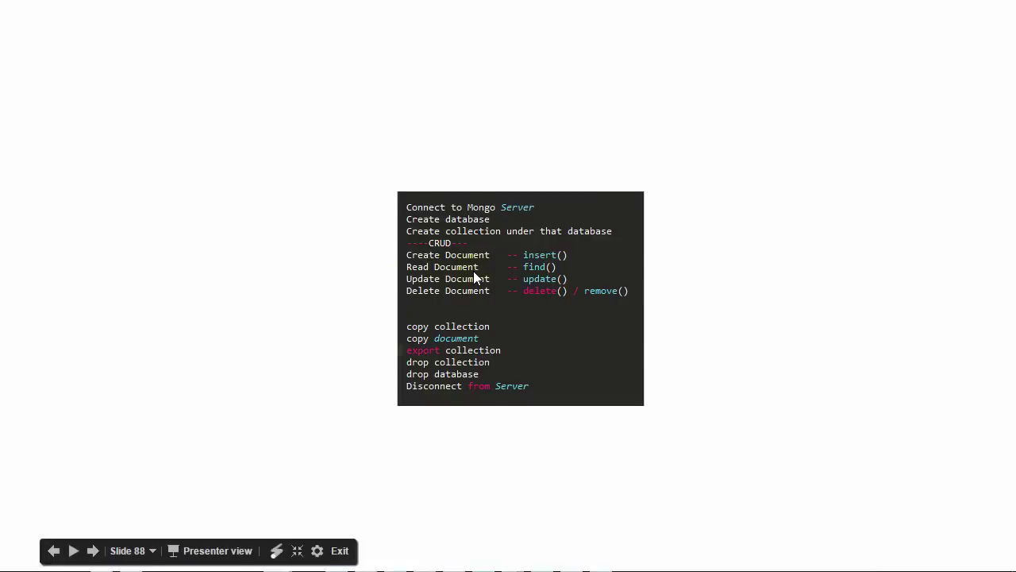
key(alt+Tab)
click(104, 330)
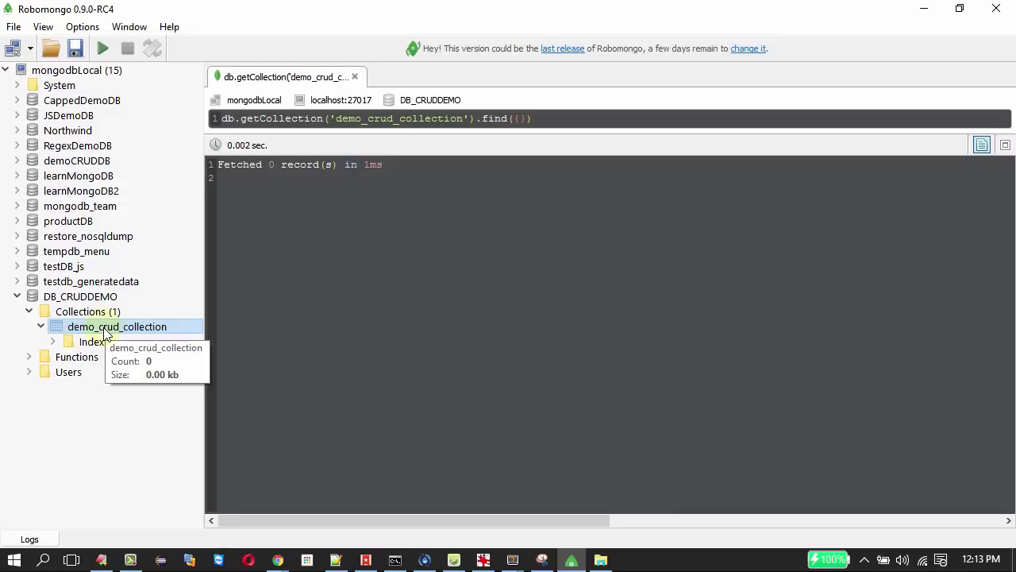
Paste the Wikipedia John Smith JSON example into a new Insert Document editor.
right_click(104, 330)
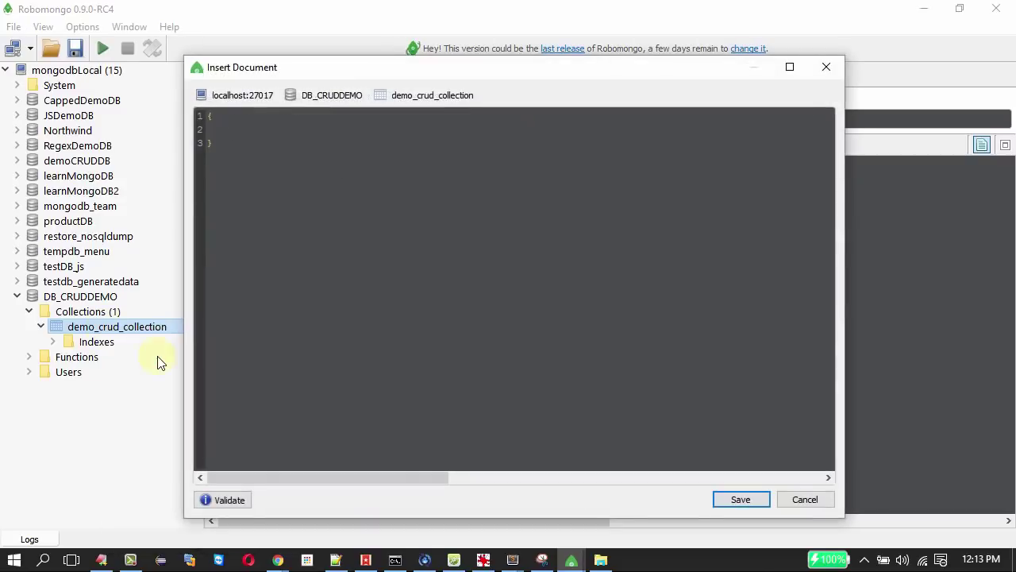
click(198, 123)
click(200, 144)
click(218, 116)
key(Down)
key(Down)
click(231, 131)
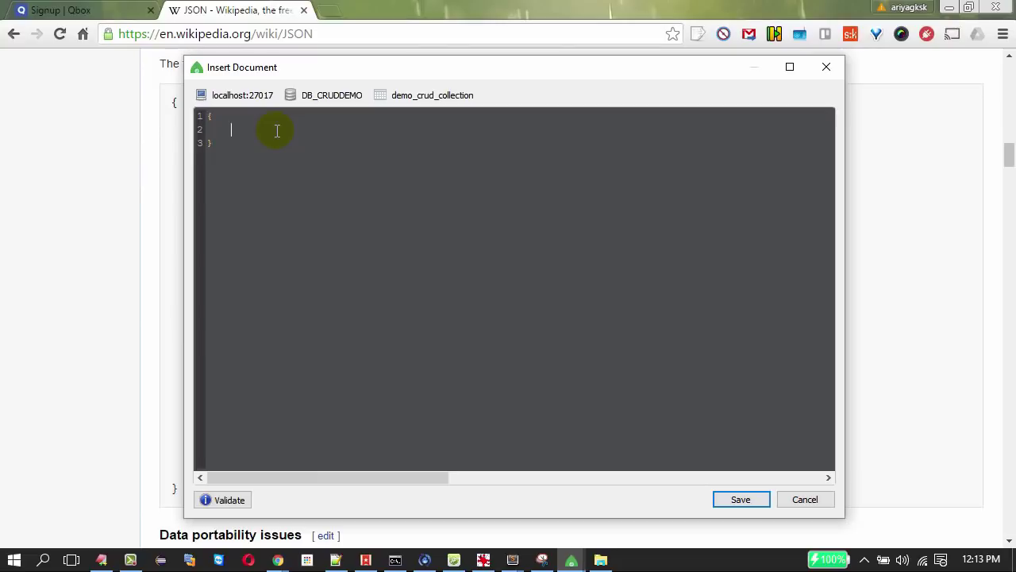
key(alt+Tab)
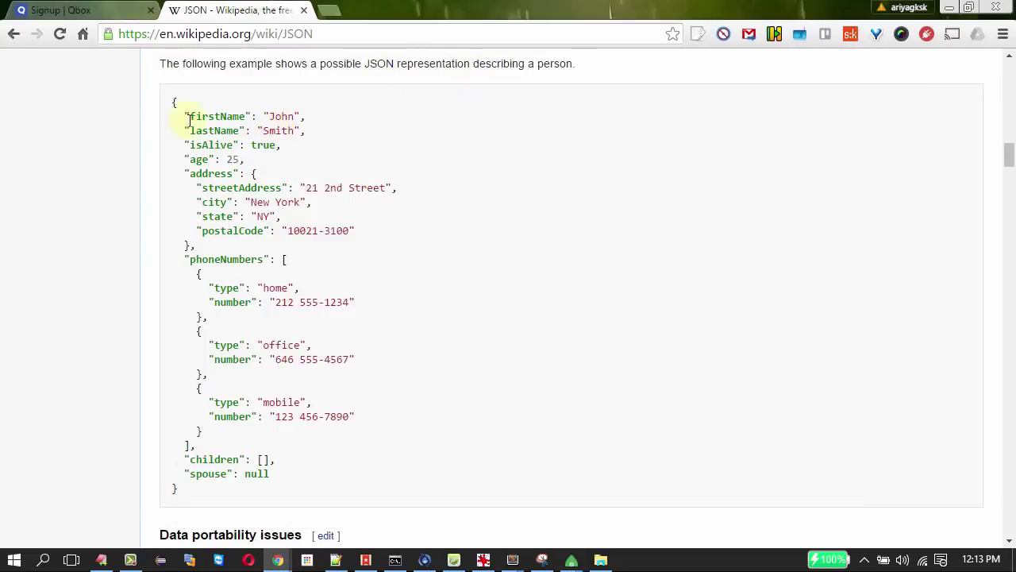
drag(173, 97, 191, 509)
key(ctrl+c)
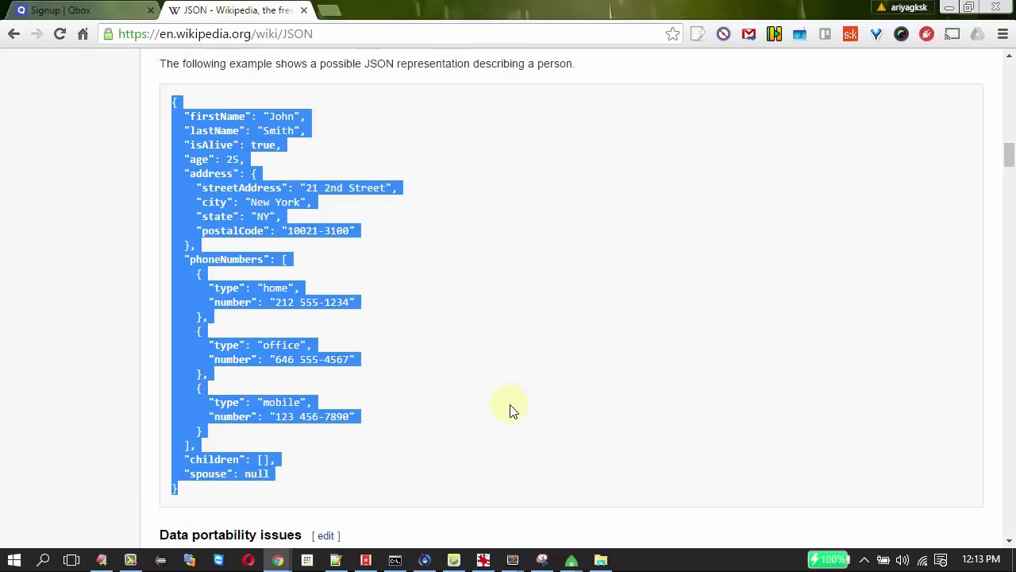
key(alt+Tab)
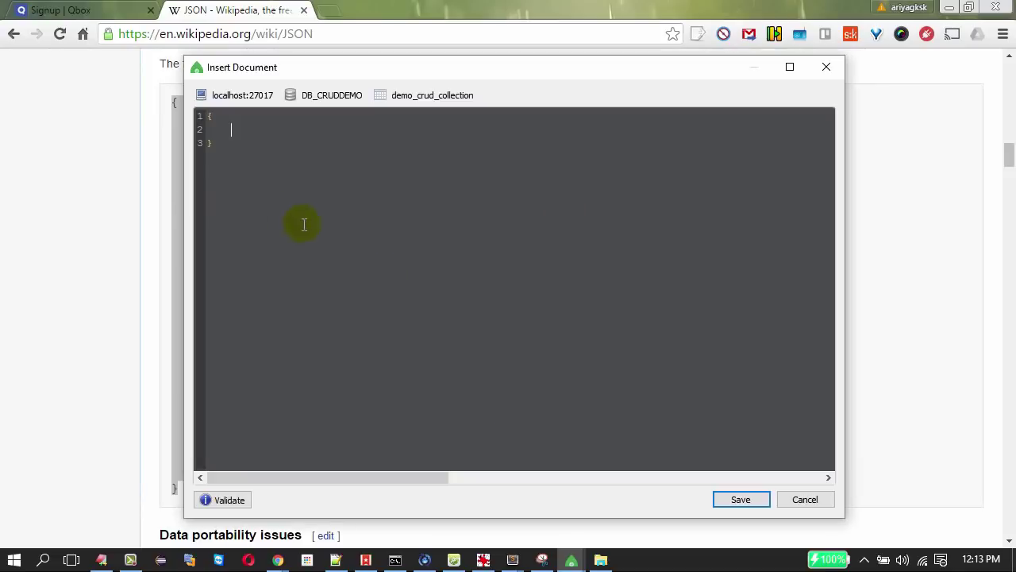
key(ctrl+v)
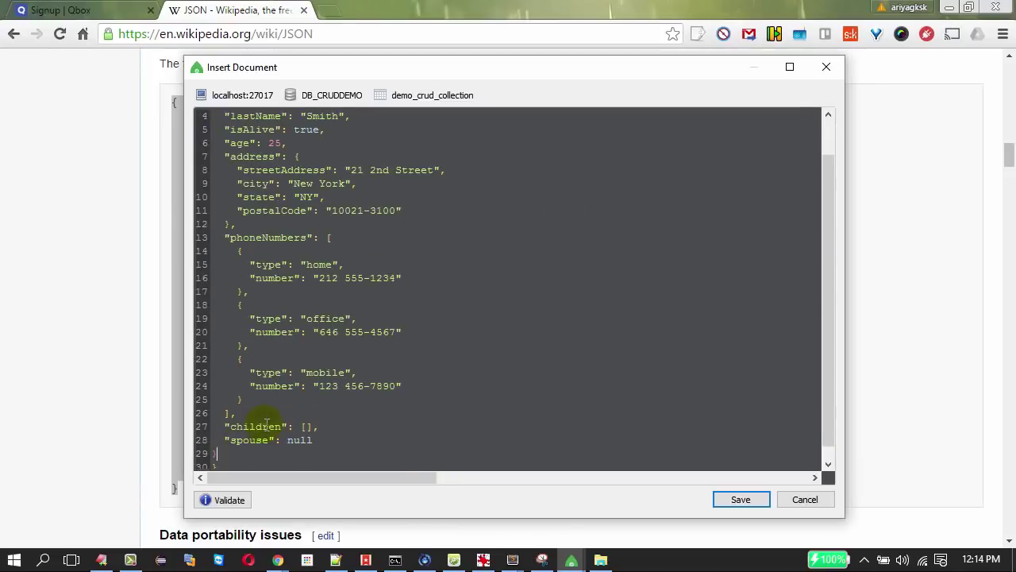
Validate the pasted JSON and confirm it is valid.
scroll(238, 425, up, 1)
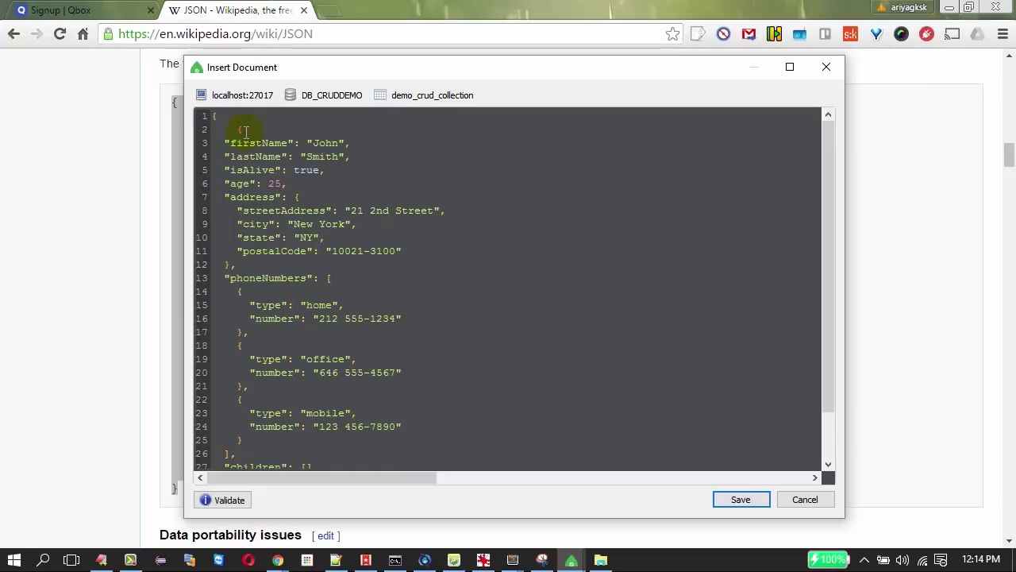
scroll(261, 283, down, 2)
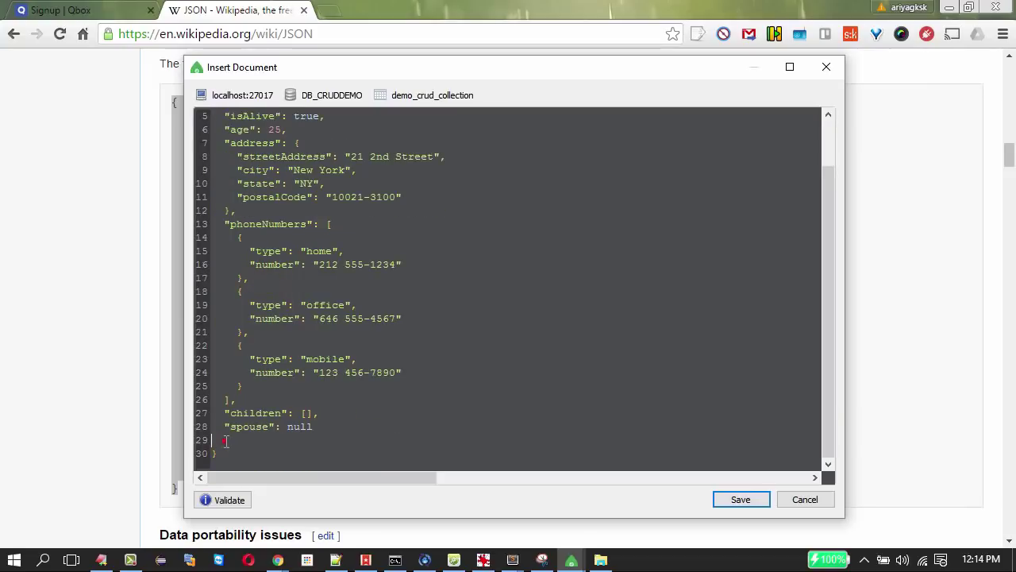
scroll(318, 431, up, 2)
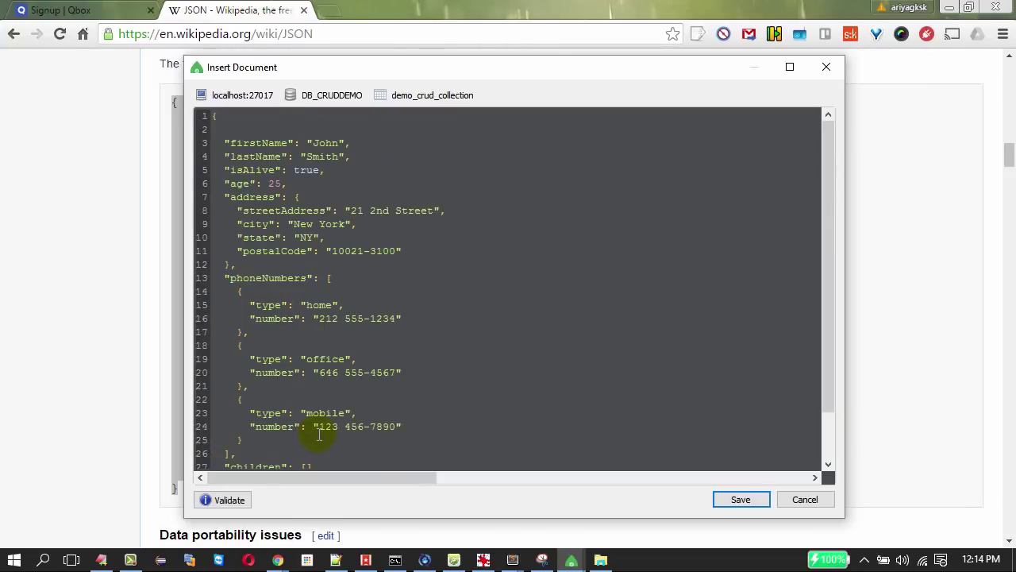
click(240, 501)
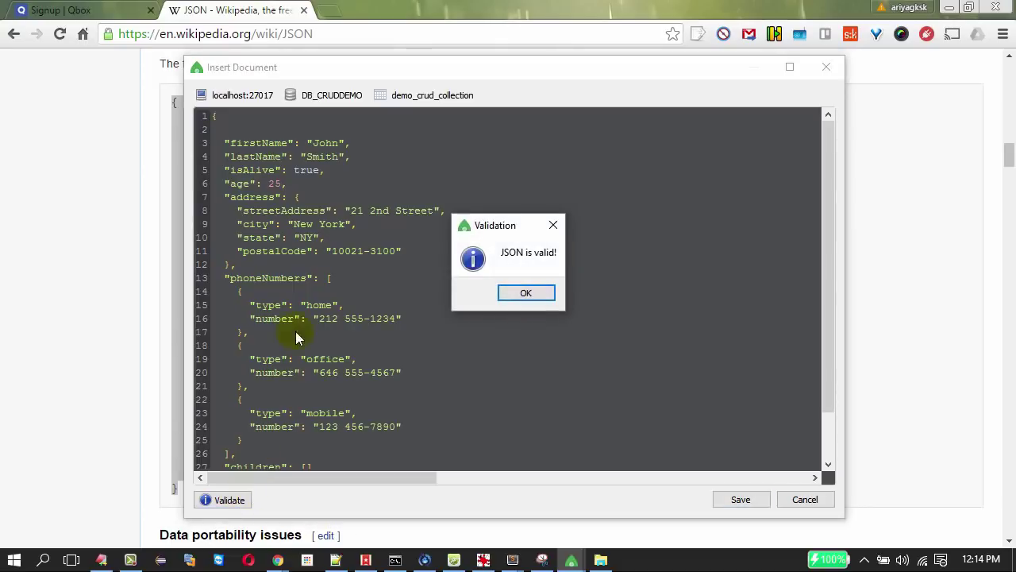
click(554, 228)
Test validation by deleting and restoring the address brace, then save the document.
drag(265, 265, 202, 266)
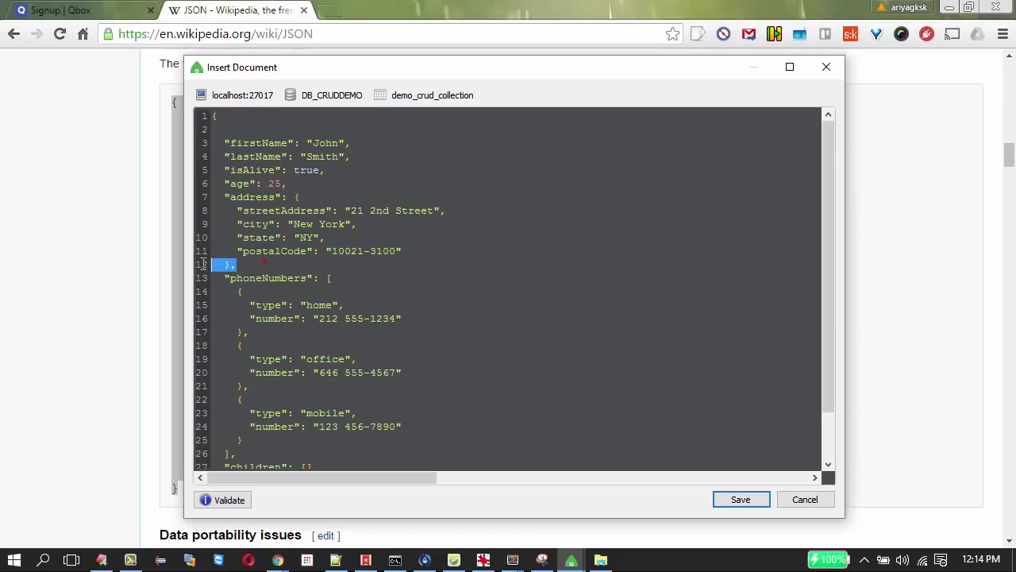
key(BackSpace)
click(222, 500)
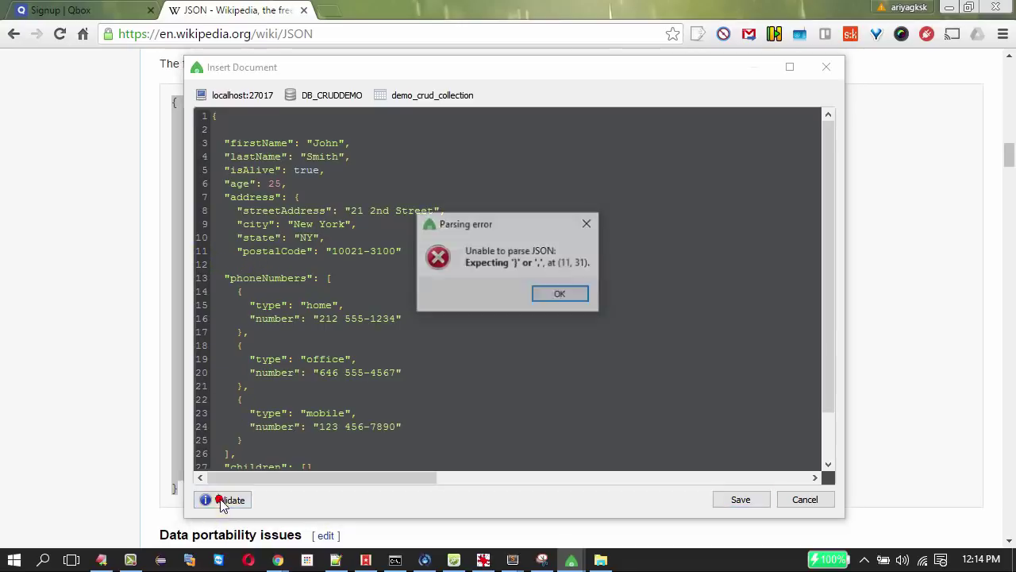
click(556, 296)
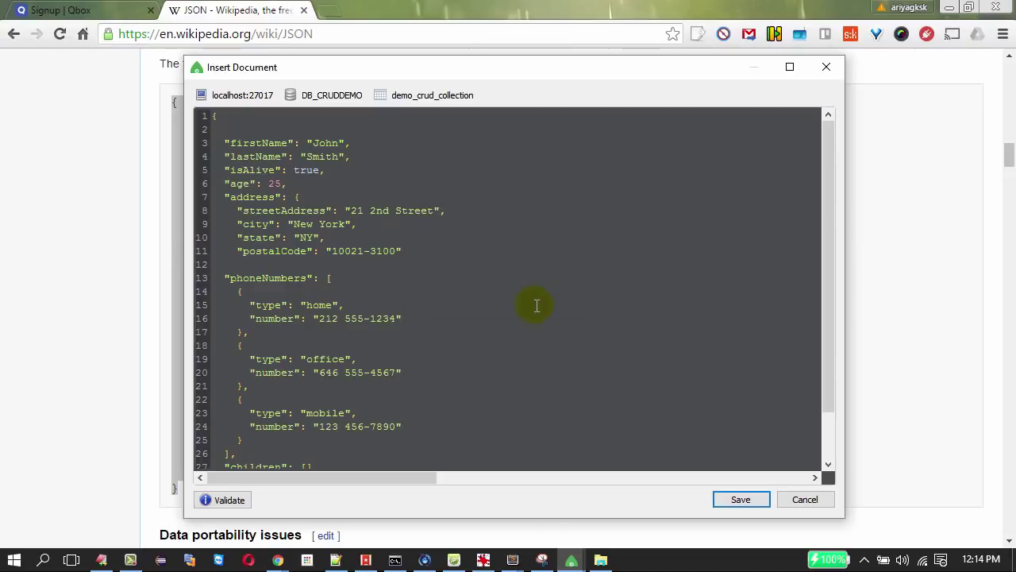
text(},)
click(213, 500)
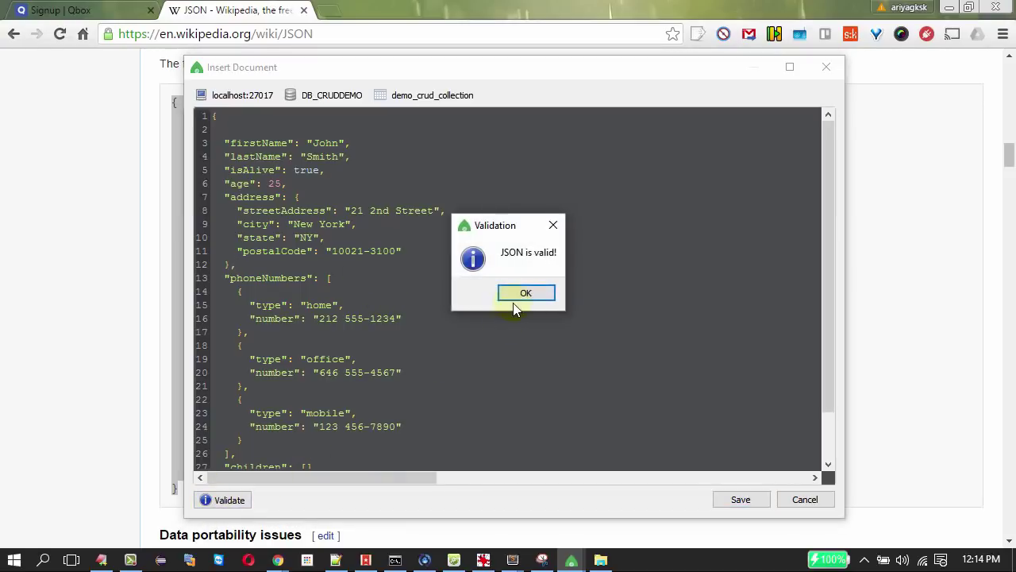
click(515, 296)
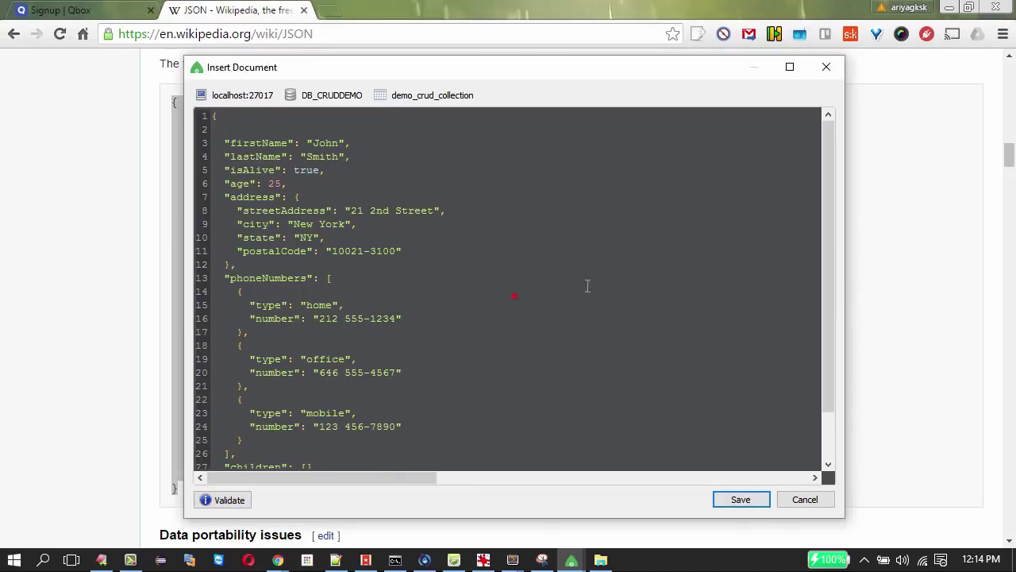
click(746, 504)
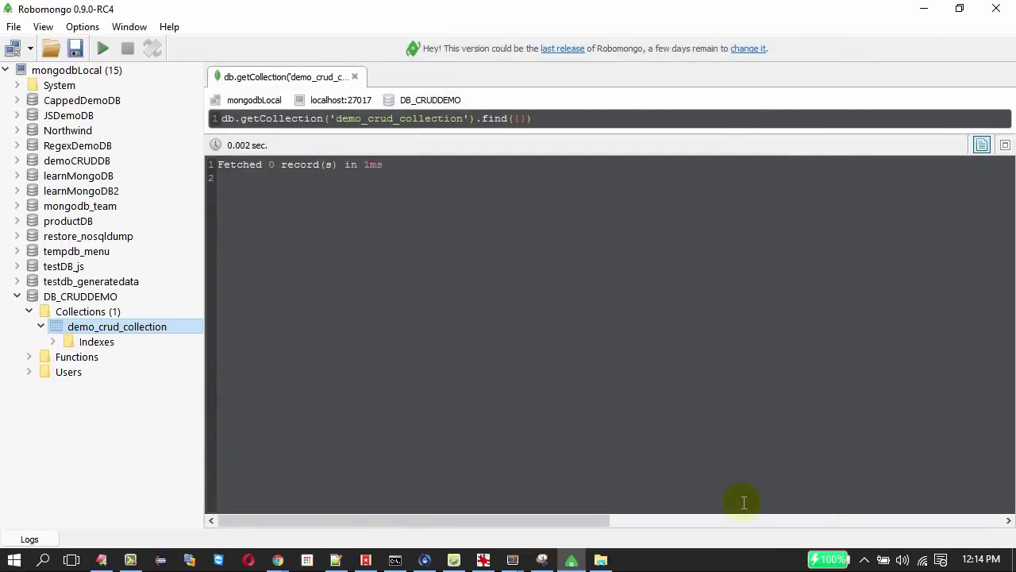
List demo_crud_collection's documents and switch the results from table to text mode.
right_click(158, 332)
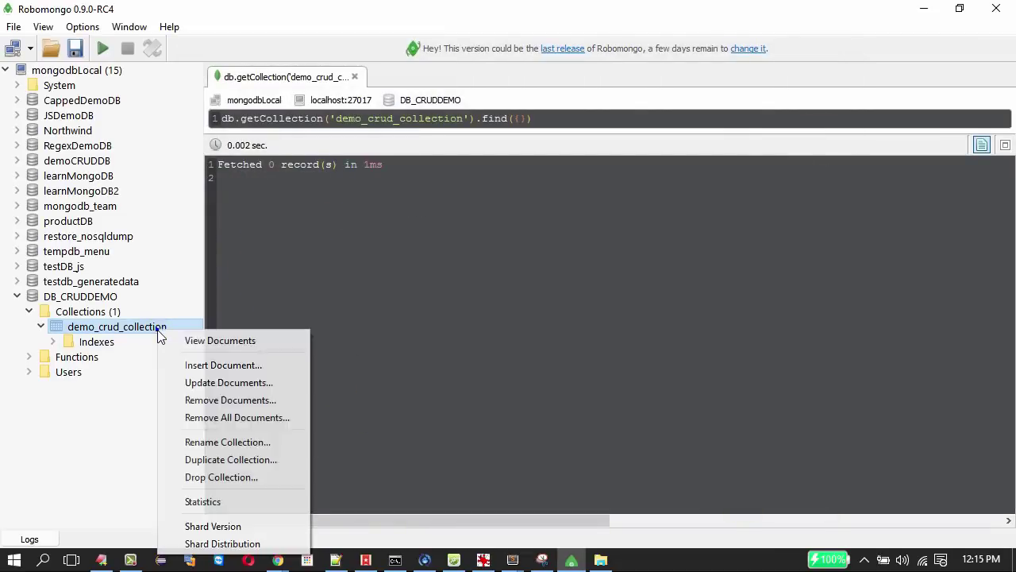
click(202, 340)
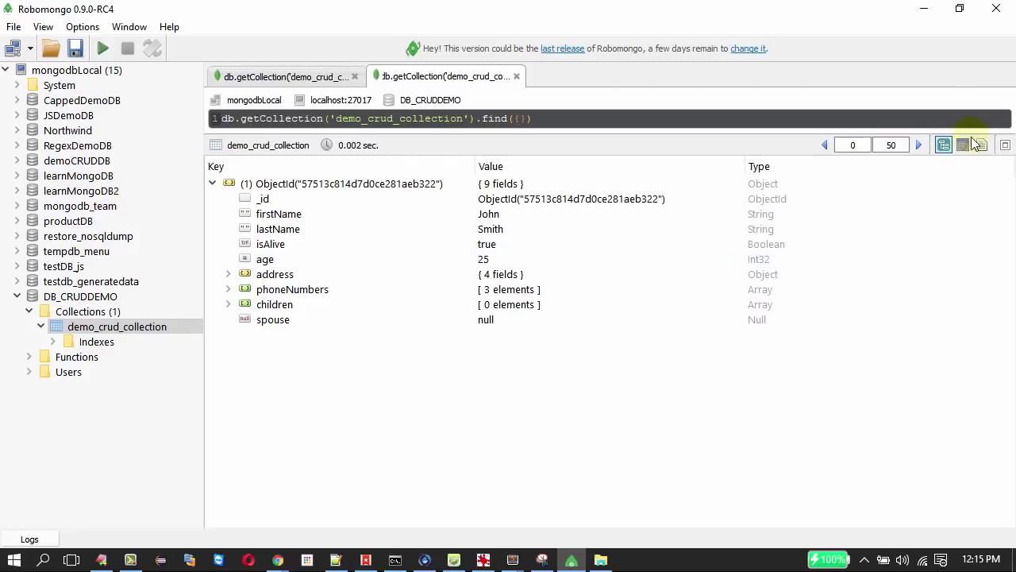
click(963, 145)
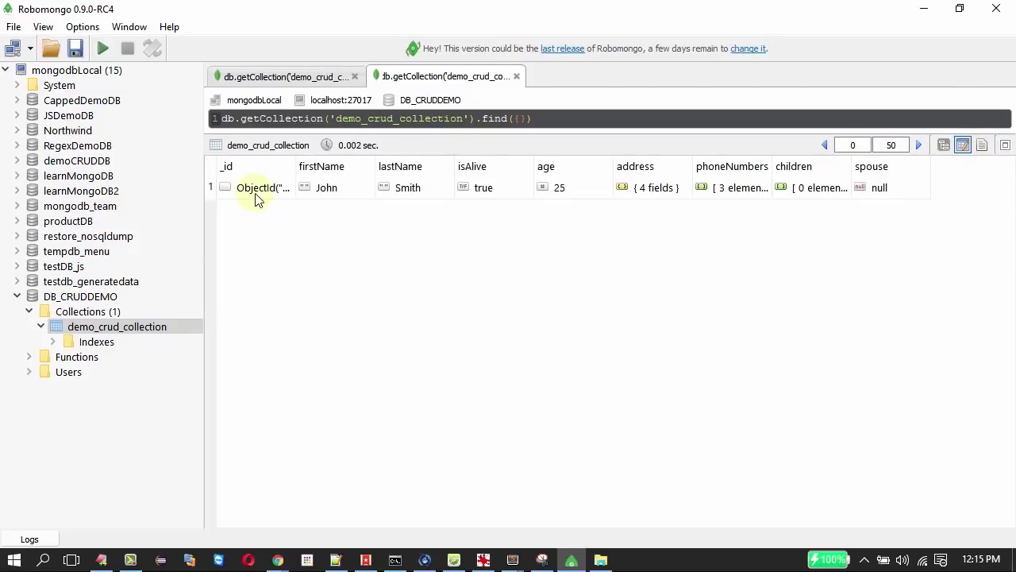
click(983, 145)
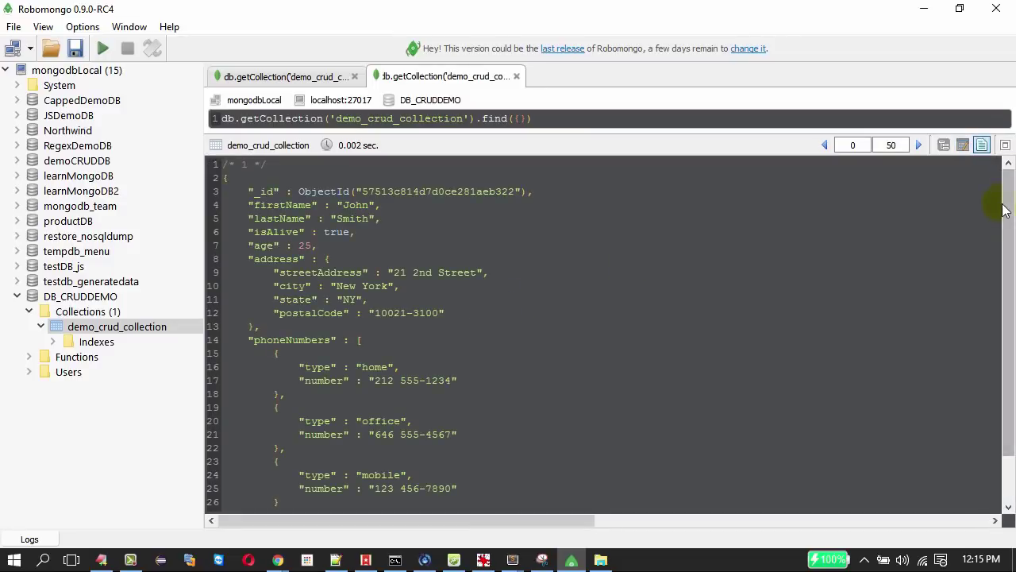
scroll(1003, 300, down, 2)
drag(1003, 301, 1000, 221)
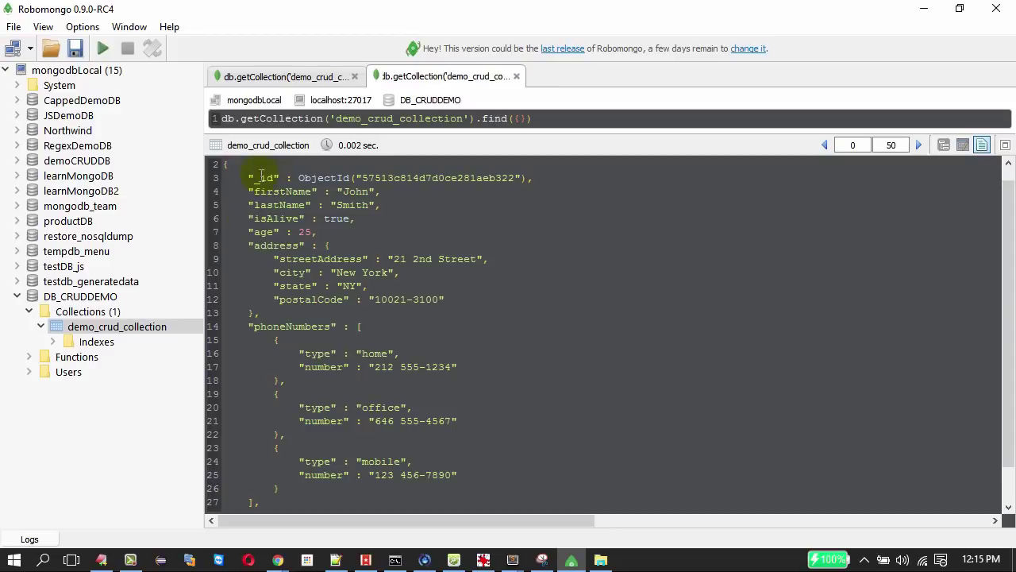
Select the document's _id field and its generated ObjectId value.
drag(243, 178, 601, 180)
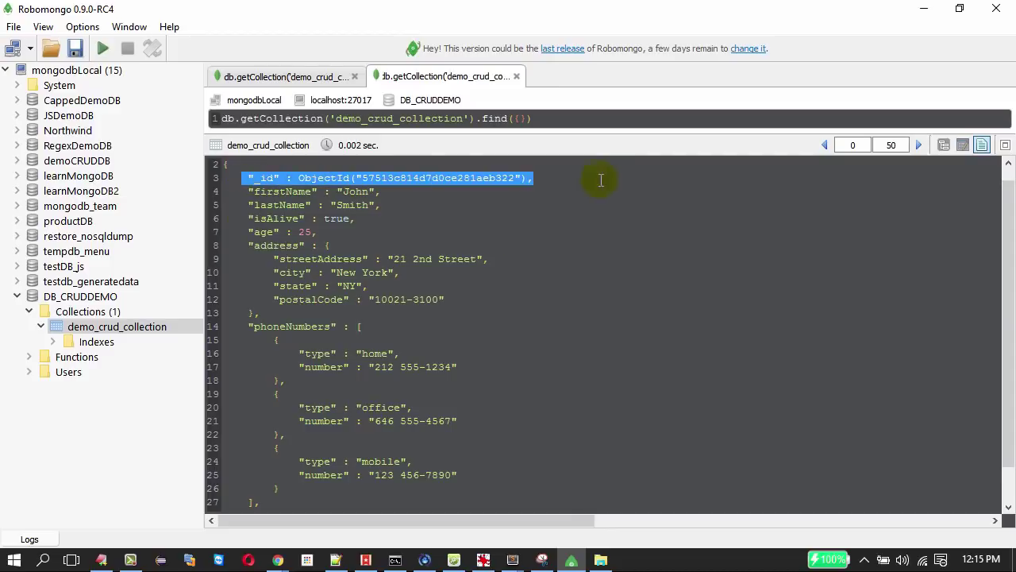
double_click(269, 181)
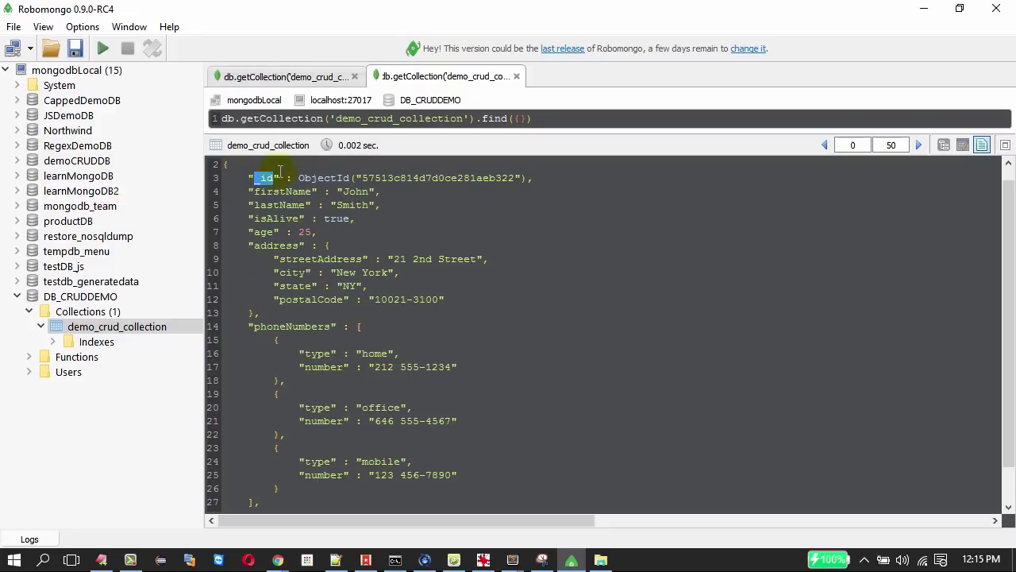
drag(278, 170, 236, 177)
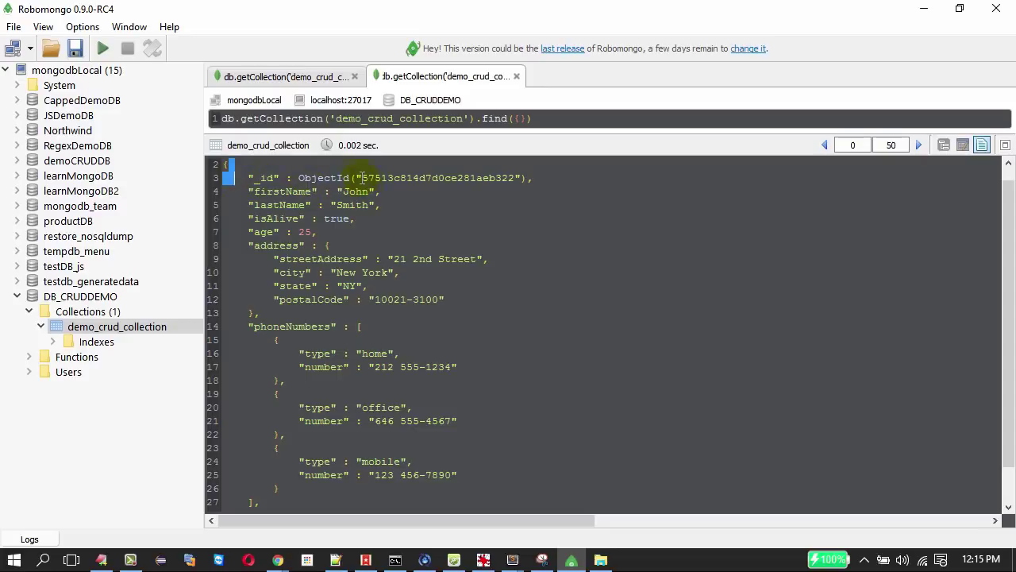
drag(360, 178, 515, 179)
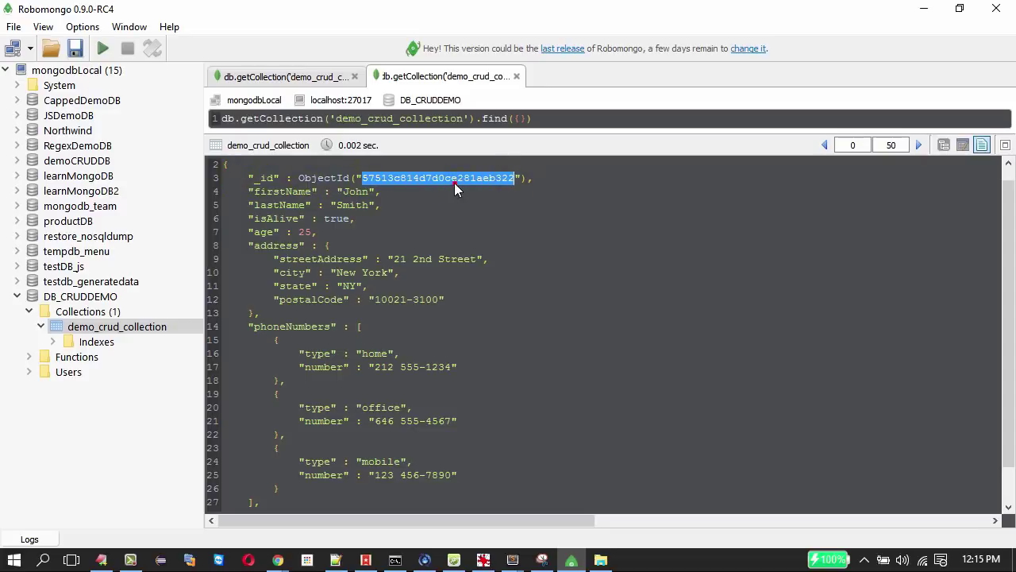
scroll(448, 198, up, 1)
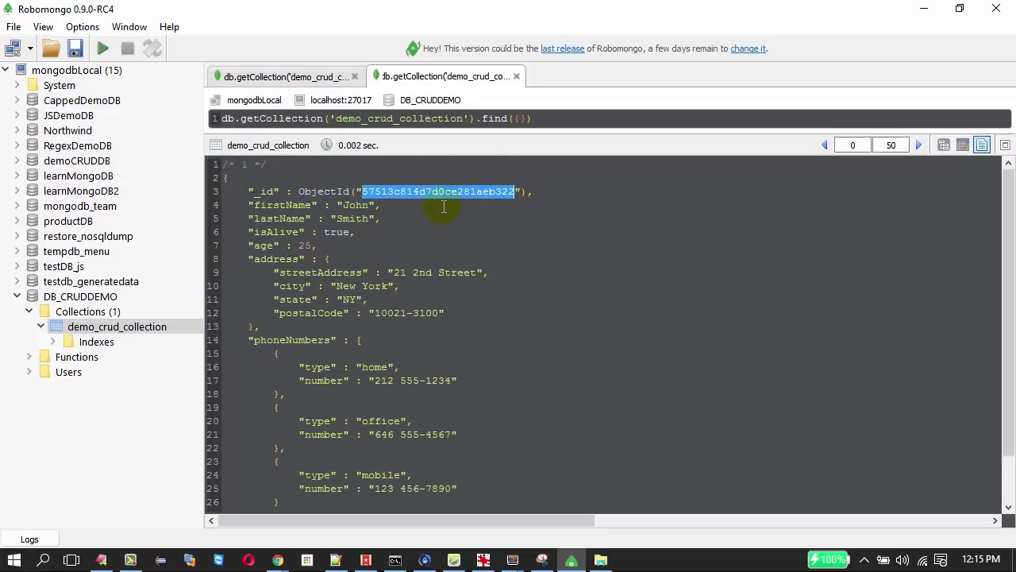
click(408, 248)
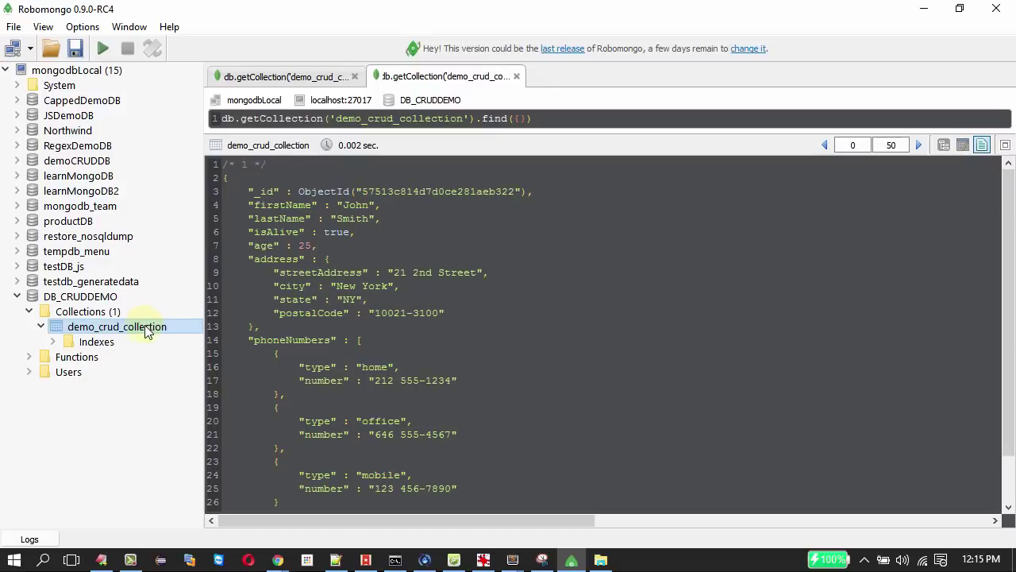
right_click(145, 326)
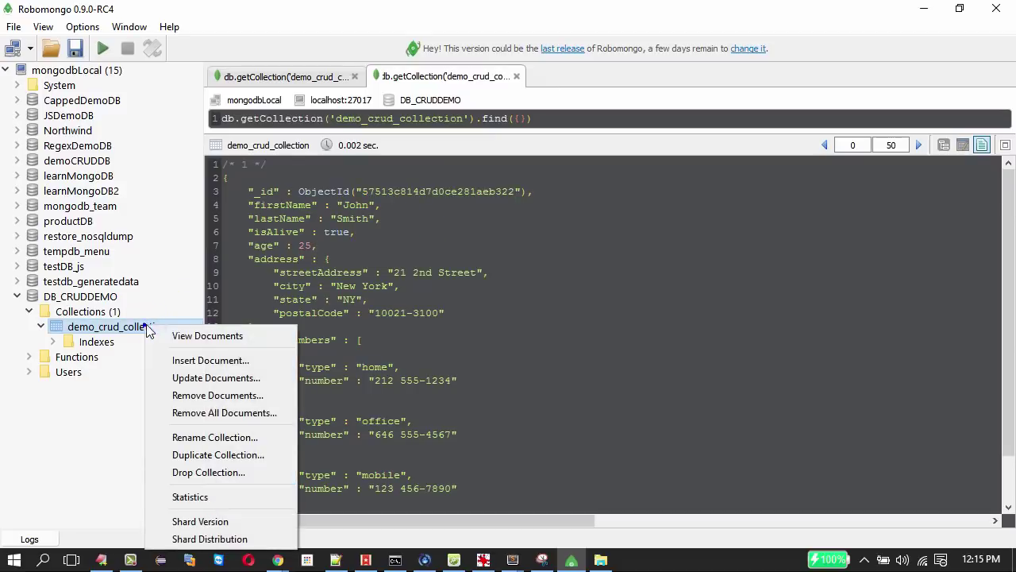
Start a new document from the pasted person JSON and delete the address through spouse fields.
click(188, 364)
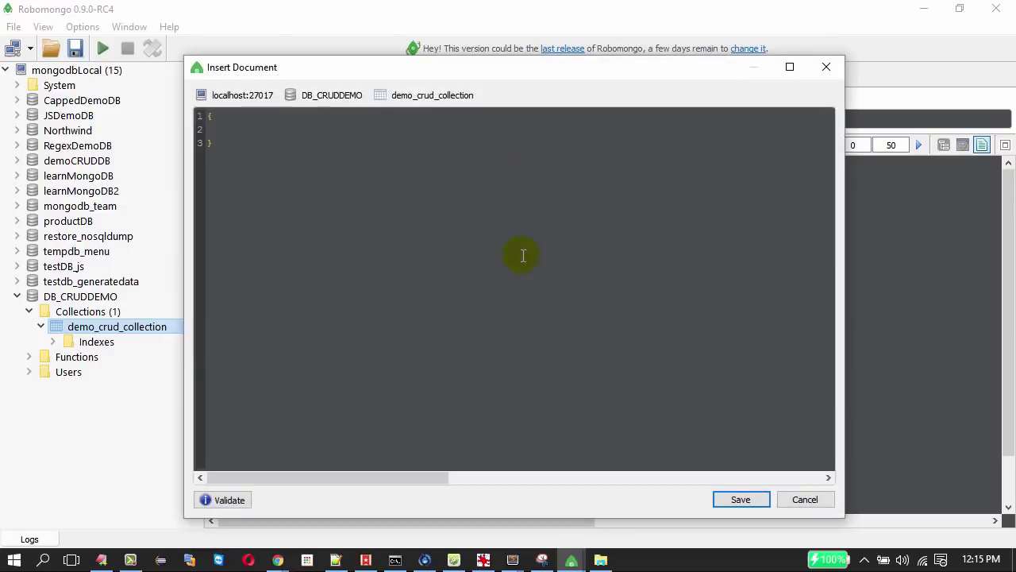
key(ctrl+v)
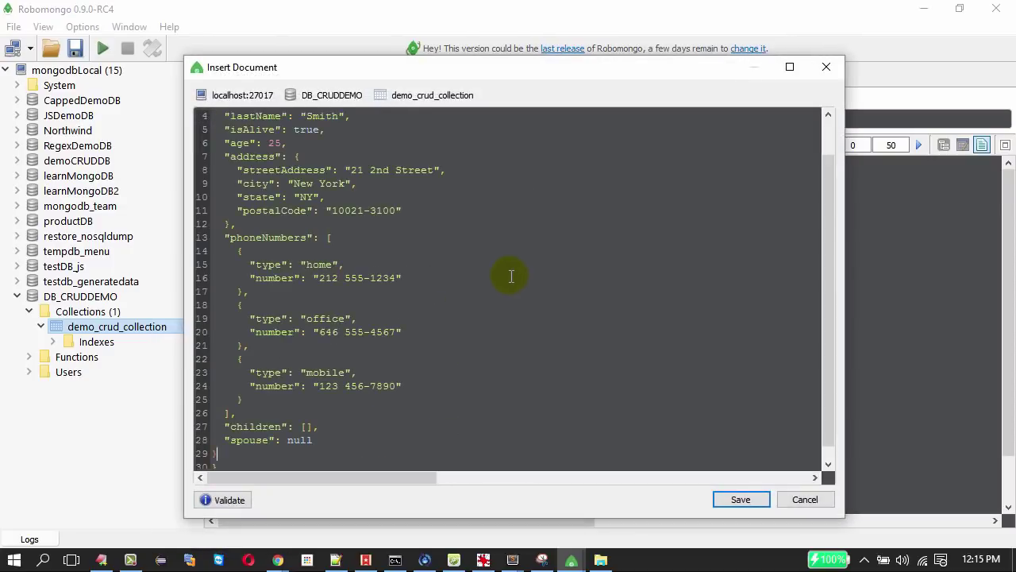
scroll(511, 277, up, 2)
scroll(366, 192, down, 1)
drag(224, 156, 339, 430)
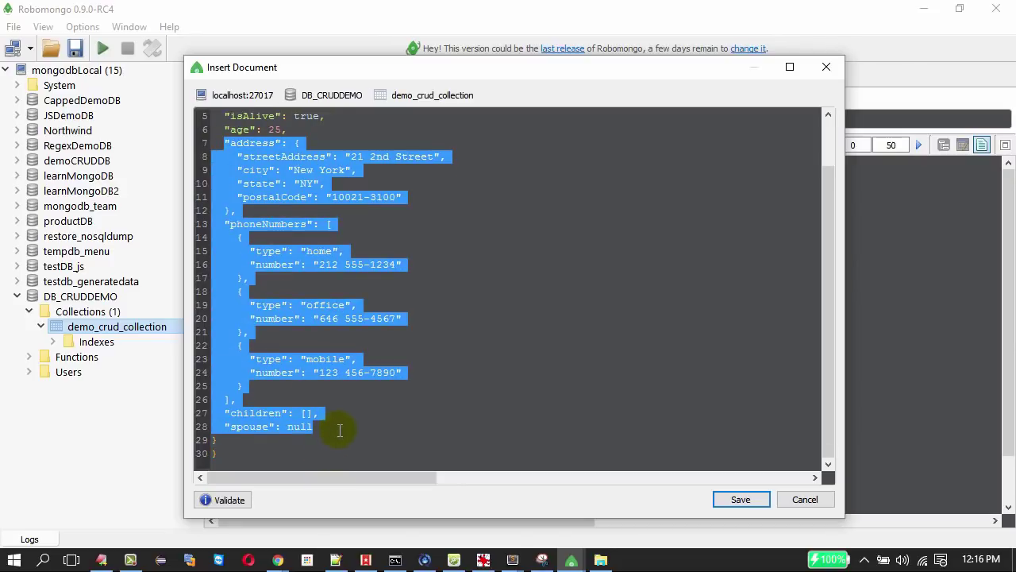
key(Delete)
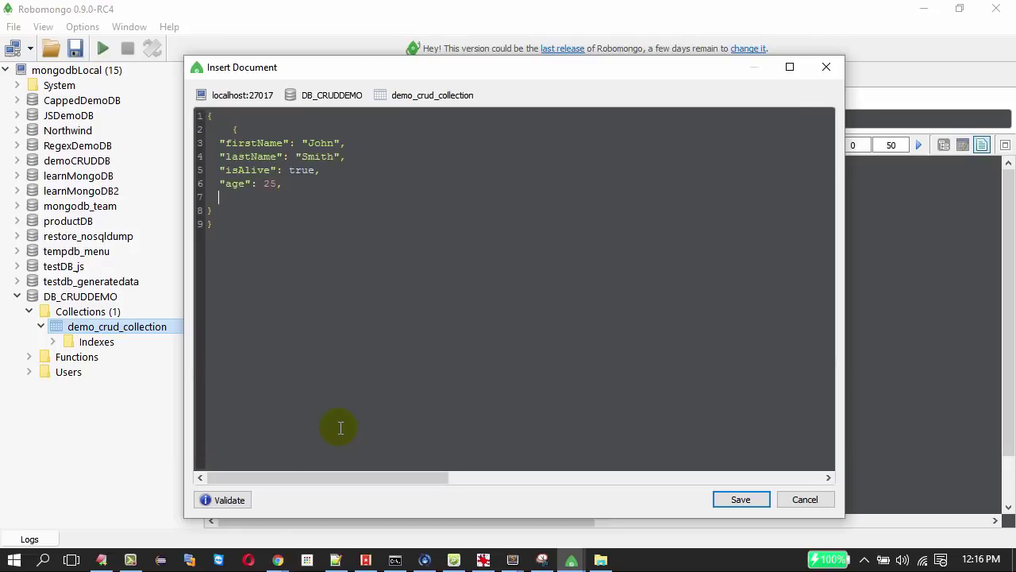
Add "pancardnumber": "XCDGDJJ" and "EID": "7jhjgr" fields after age.
click(316, 181)
text("")
text(panc)
text(ardnumb)
text(er)
click(332, 200)
text(:""XCDGDJJ)
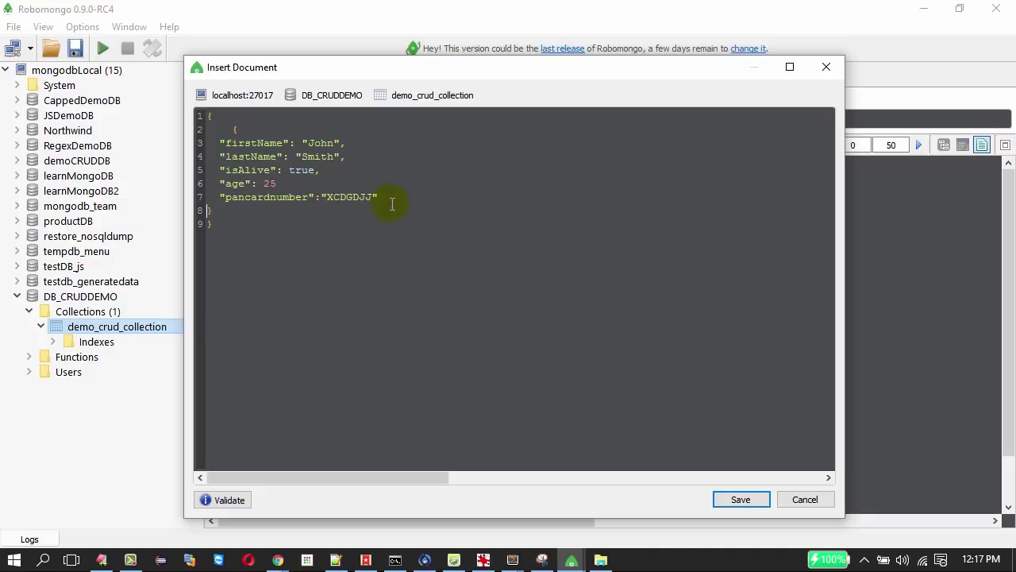
key(Return)
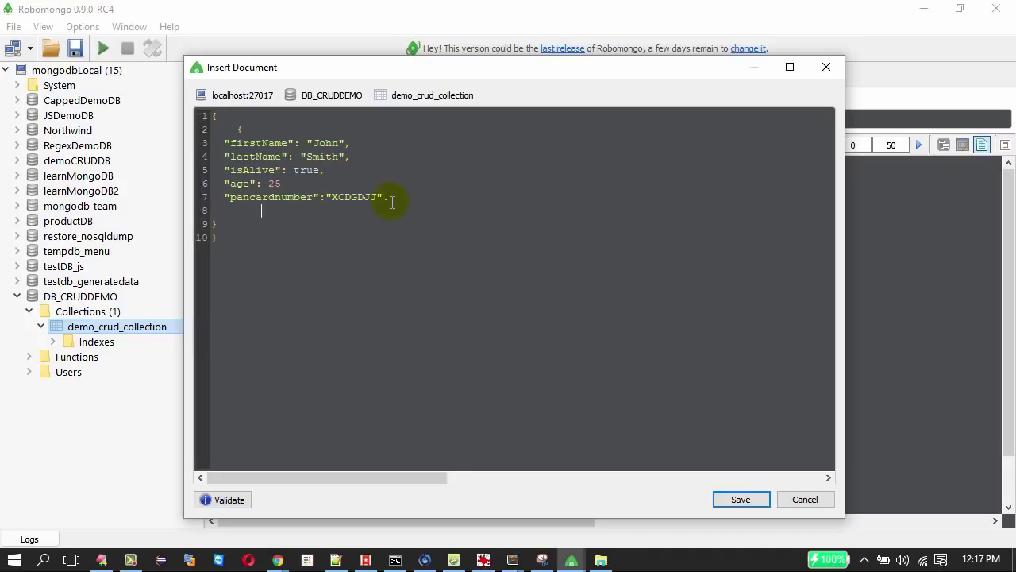
key(BackSpace)
text("")
text(EID)
text(:"")
text(7jhjgz)
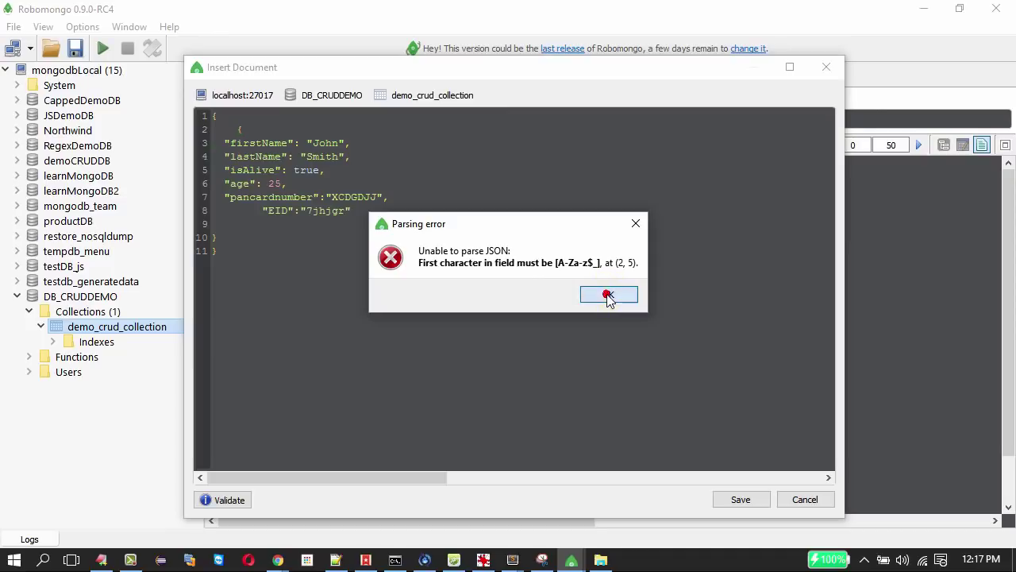
Remove the stray closing brace, validate the JSON, and save the pancardnumber/EID document.
click(609, 296)
click(224, 237)
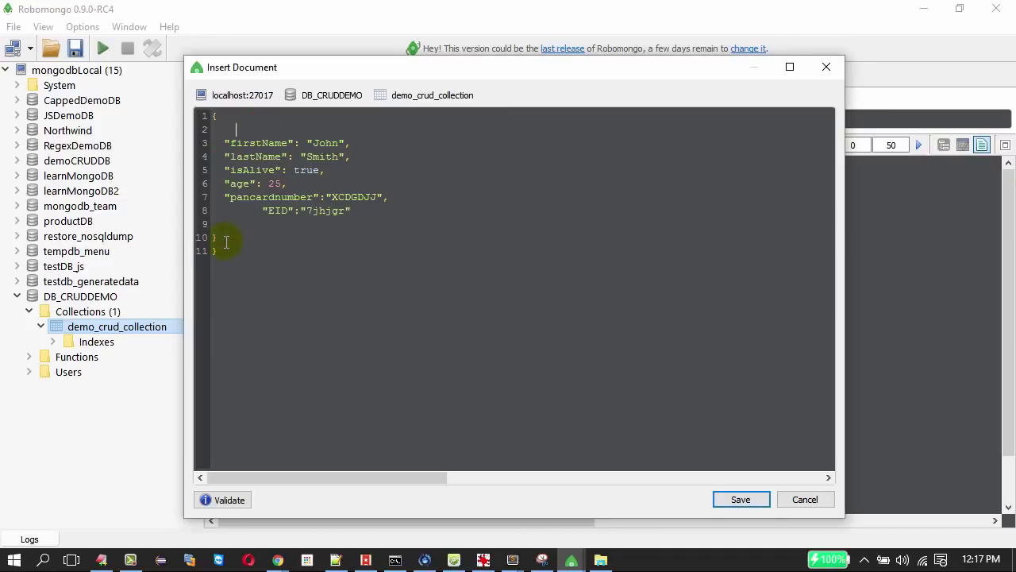
key(BackSpace)
click(238, 492)
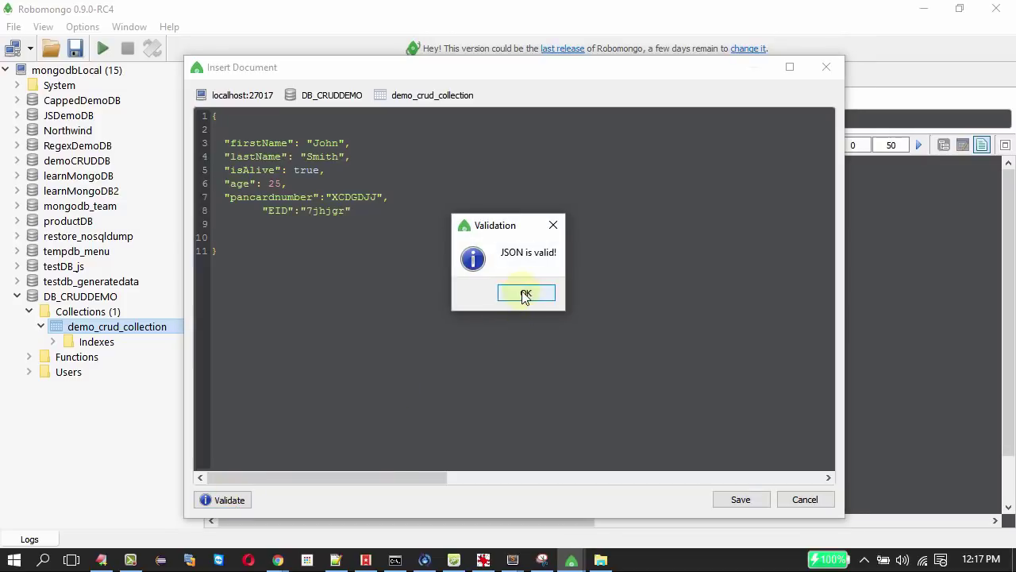
click(526, 294)
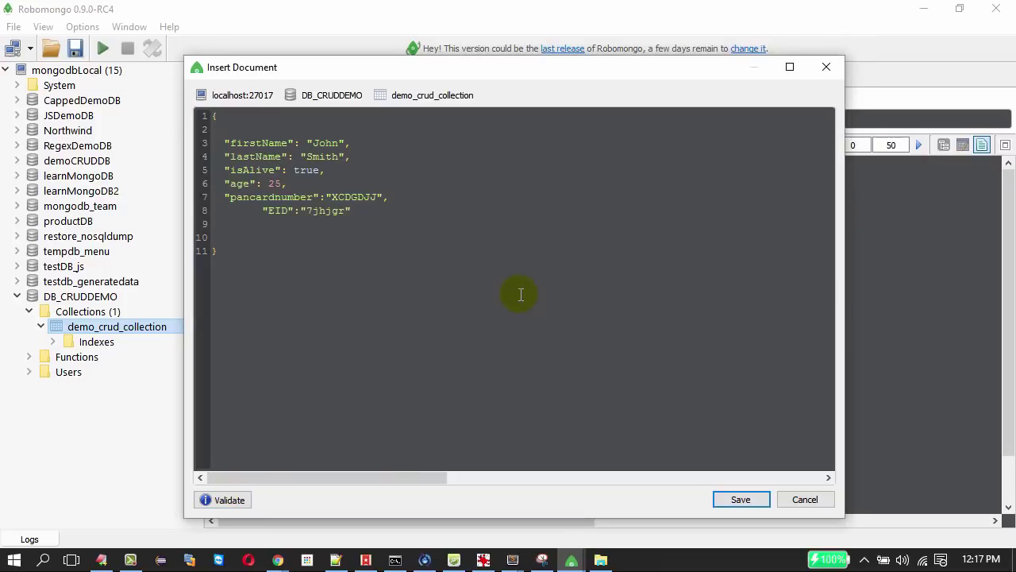
click(749, 499)
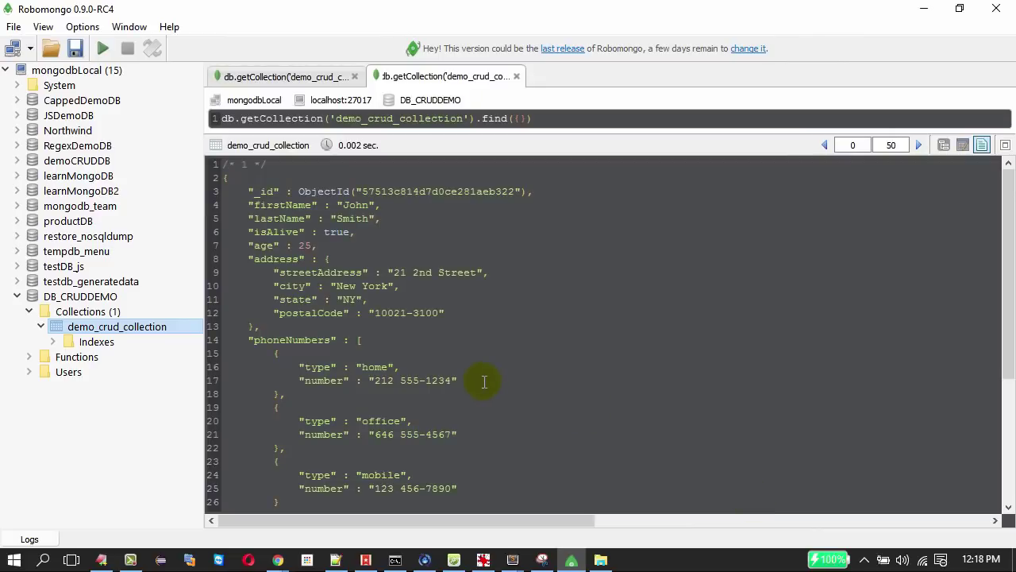
List the collection's two documents and switch the results from table to text view.
right_click(137, 325)
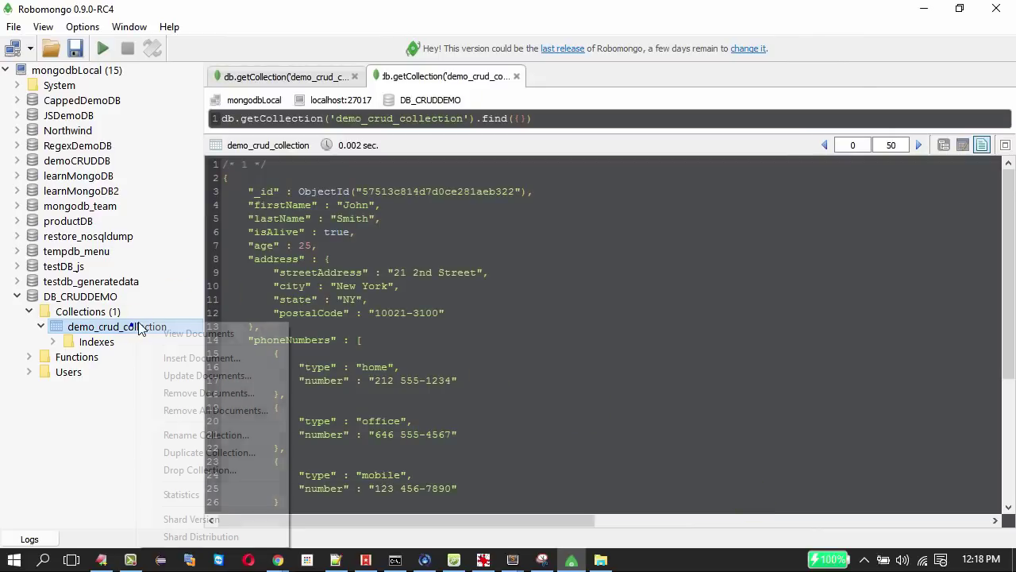
click(175, 335)
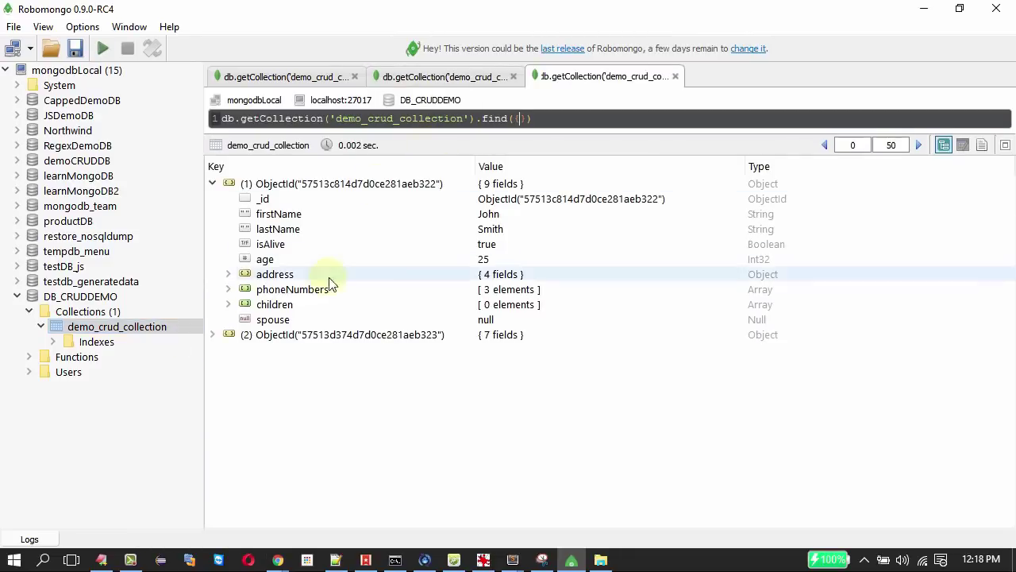
click(226, 335)
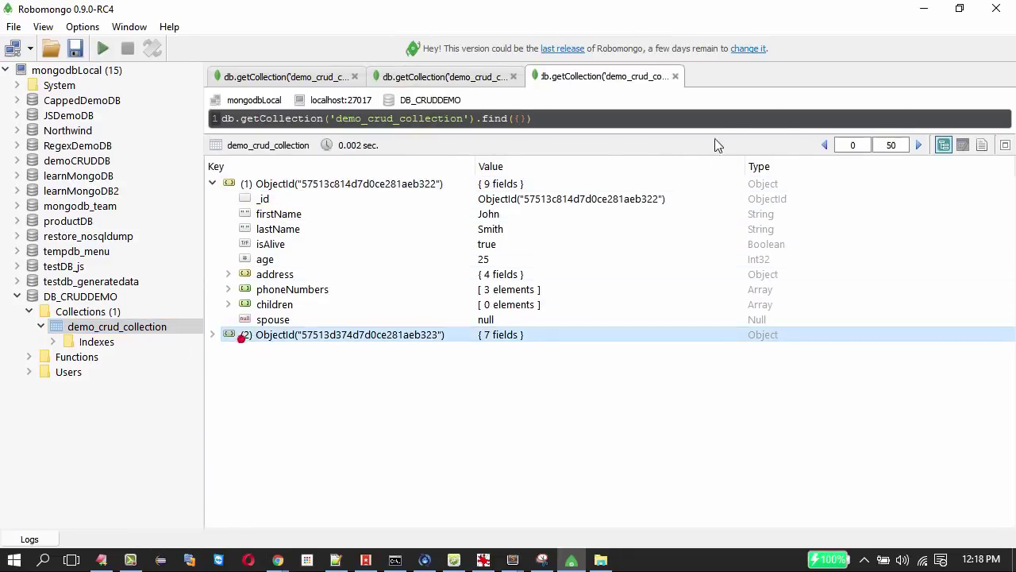
click(963, 145)
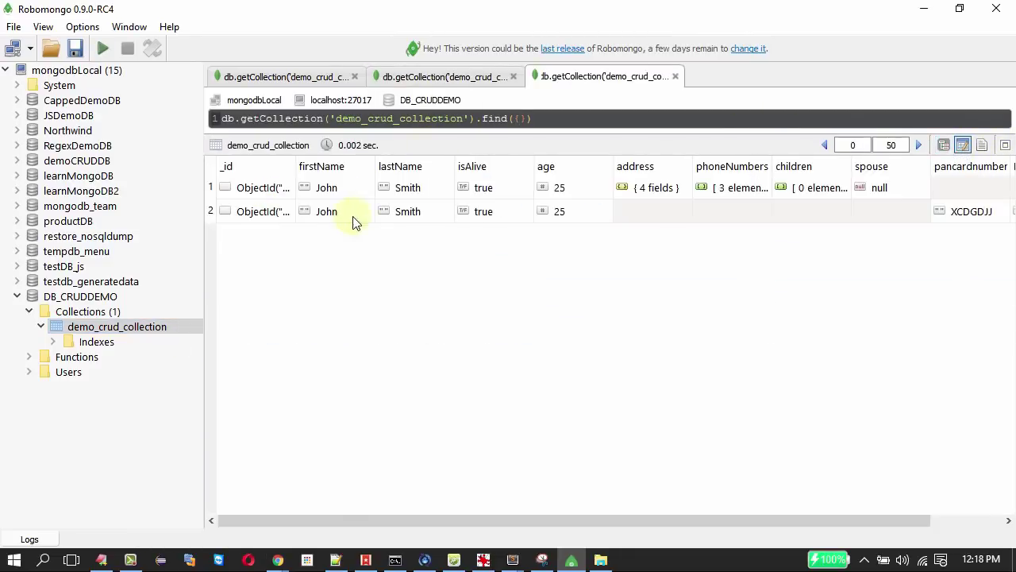
click(983, 147)
Scroll through the JSON text to review the second document's pancardnumber and EID fields.
scroll(440, 275, down, 5)
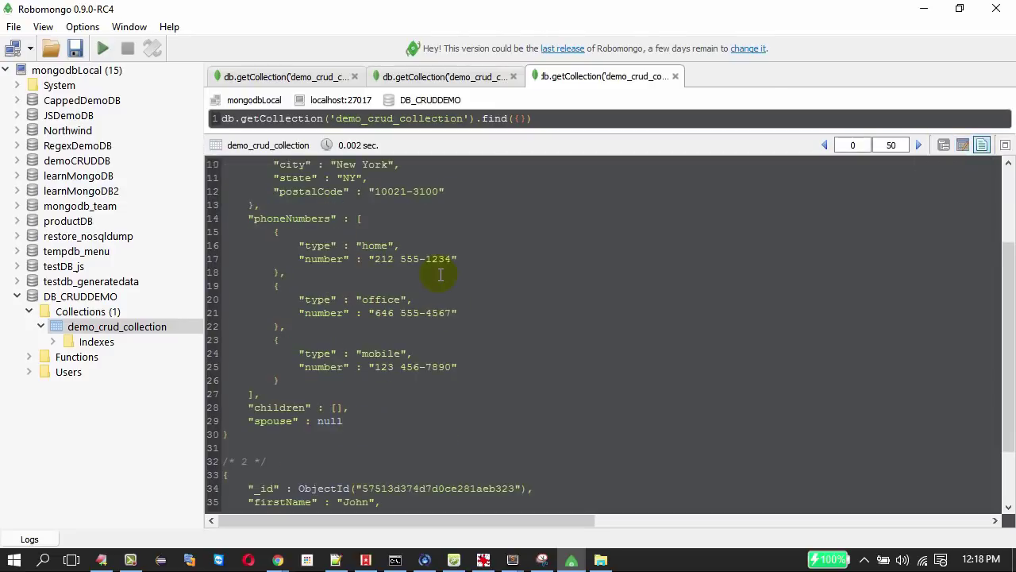
scroll(387, 313, up, 5)
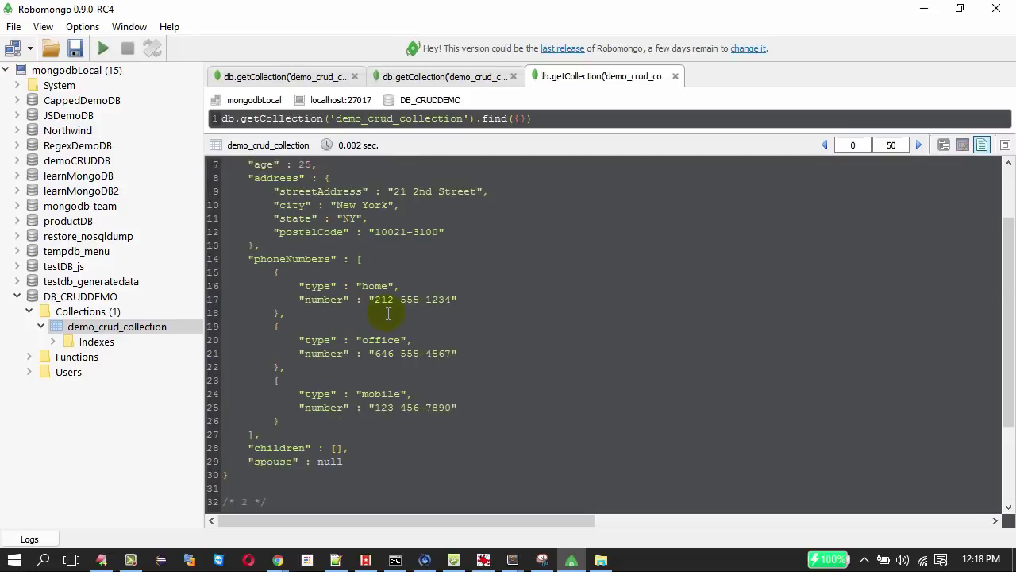
scroll(389, 312, down, 5)
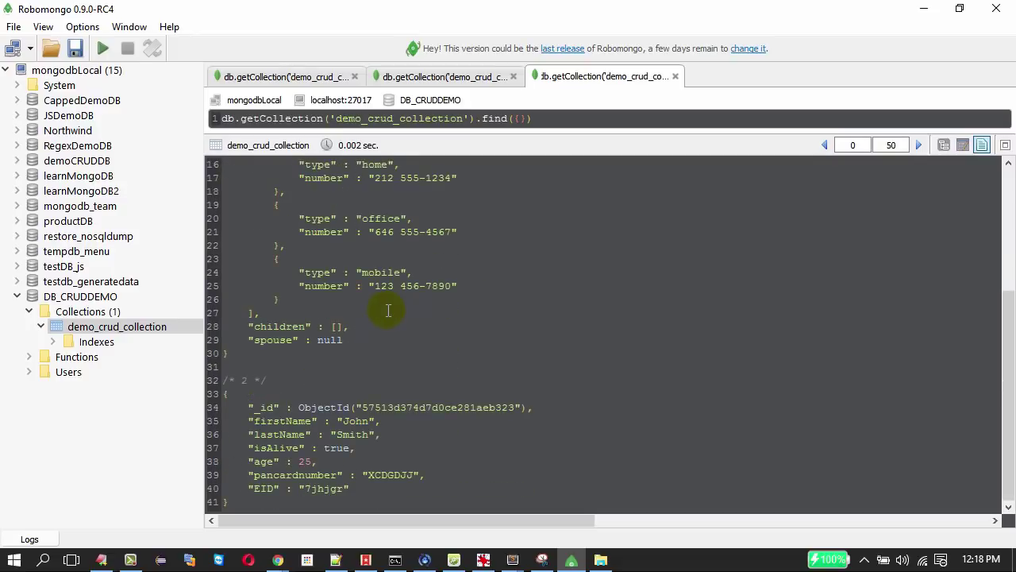
scroll(389, 310, up, 3)
scroll(388, 308, up, 2)
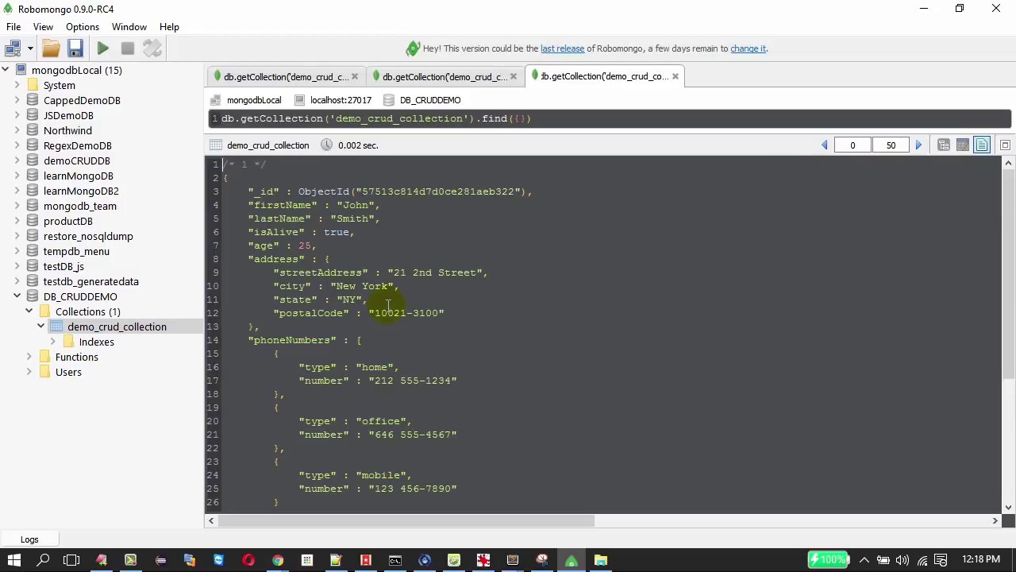
scroll(388, 305, down, 3)
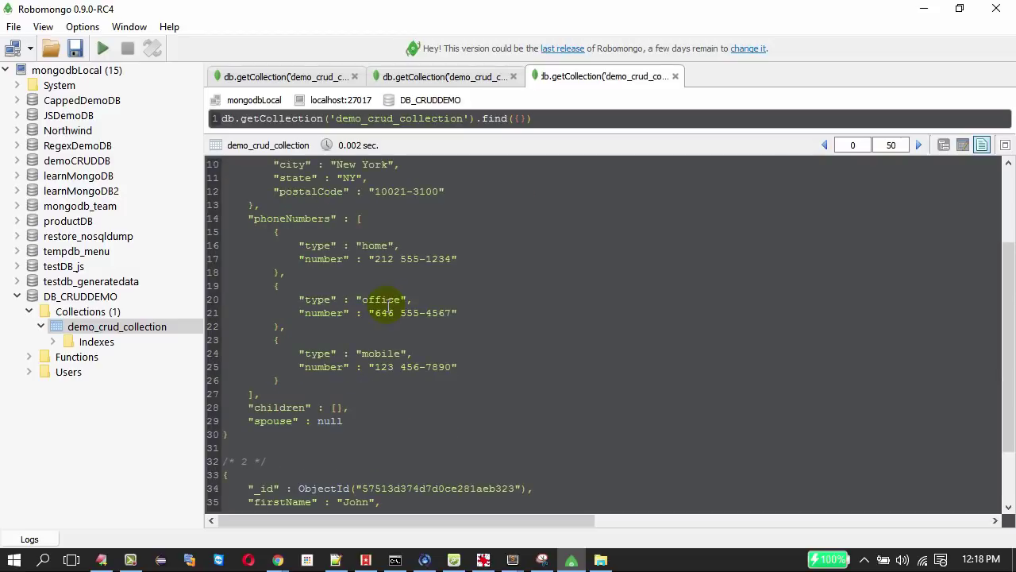
scroll(388, 306, down, 2)
drag(397, 485, 224, 408)
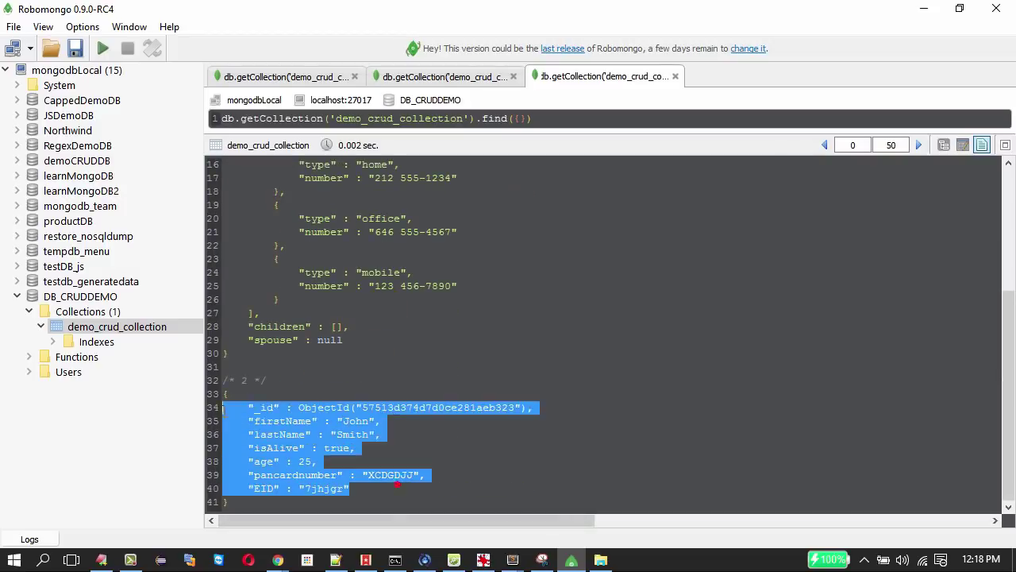
drag(371, 333, 294, 158)
click(427, 373)
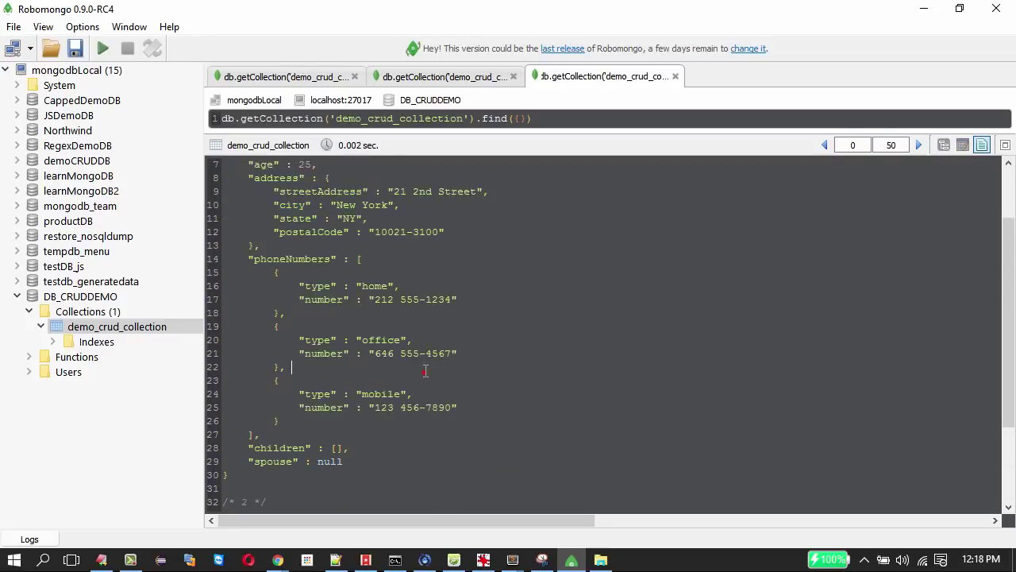
drag(427, 374, 274, 381)
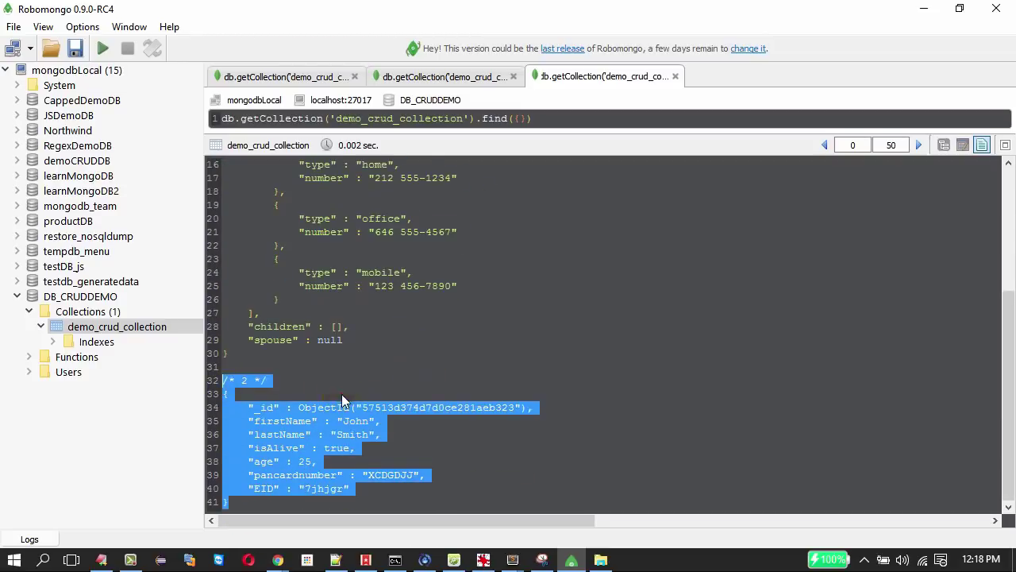
click(342, 399)
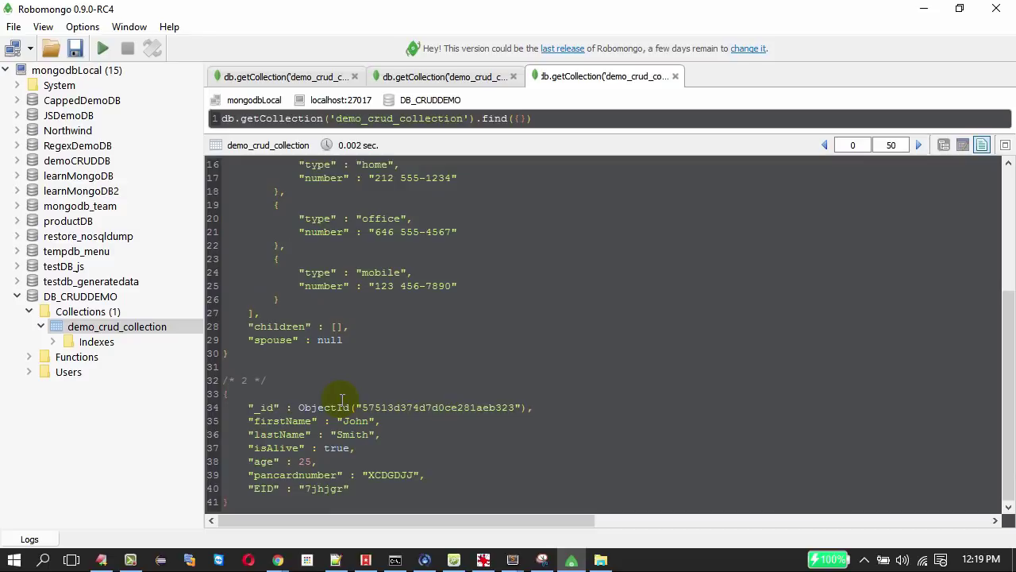
scroll(556, 381, up, 5)
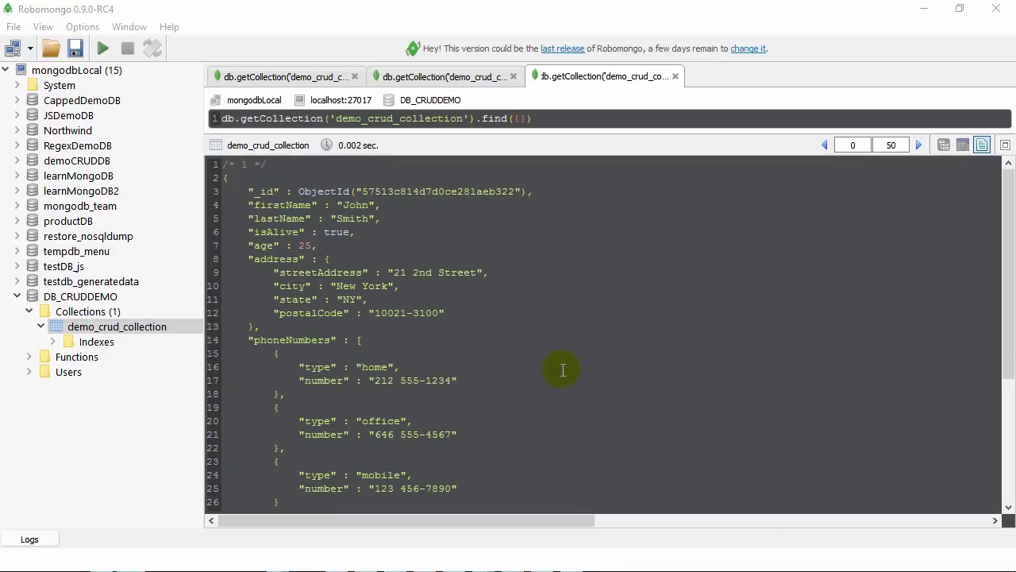
click(563, 369)
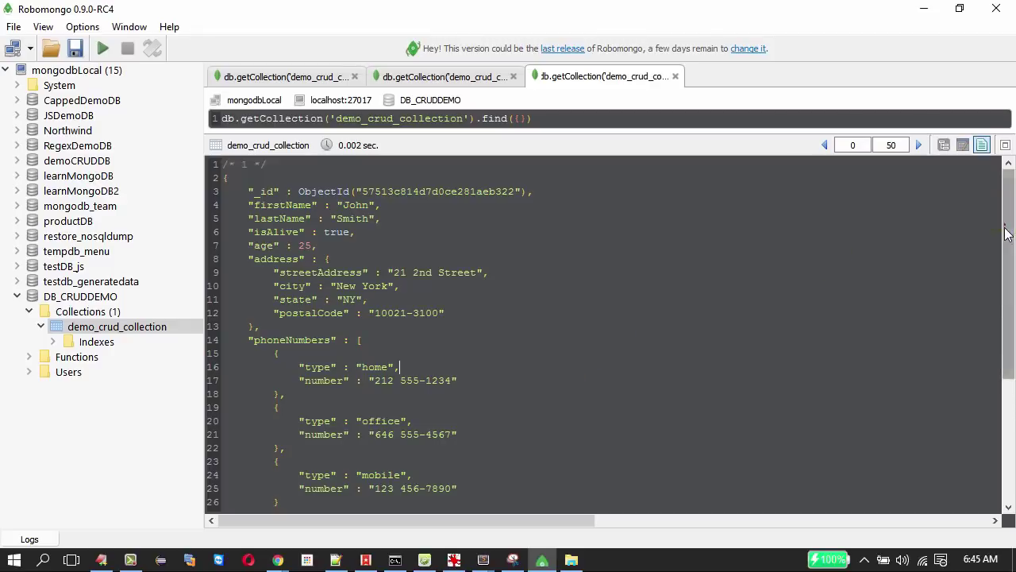
scroll(1000, 222, down, 5)
scroll(985, 210, up, 5)
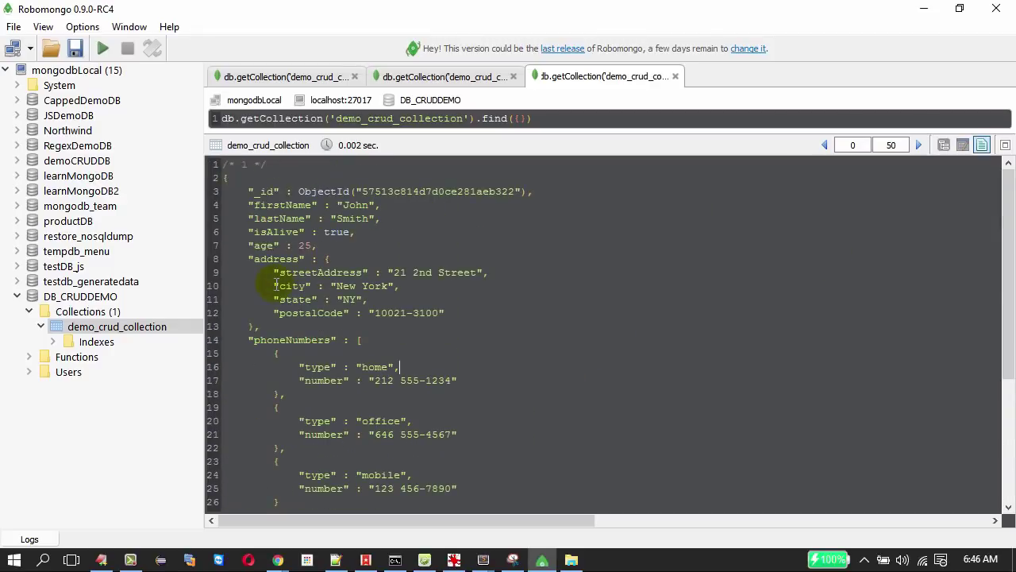
Glance at the CRUD overview slide, then show the two documents in tree view.
key(alt+Tab)
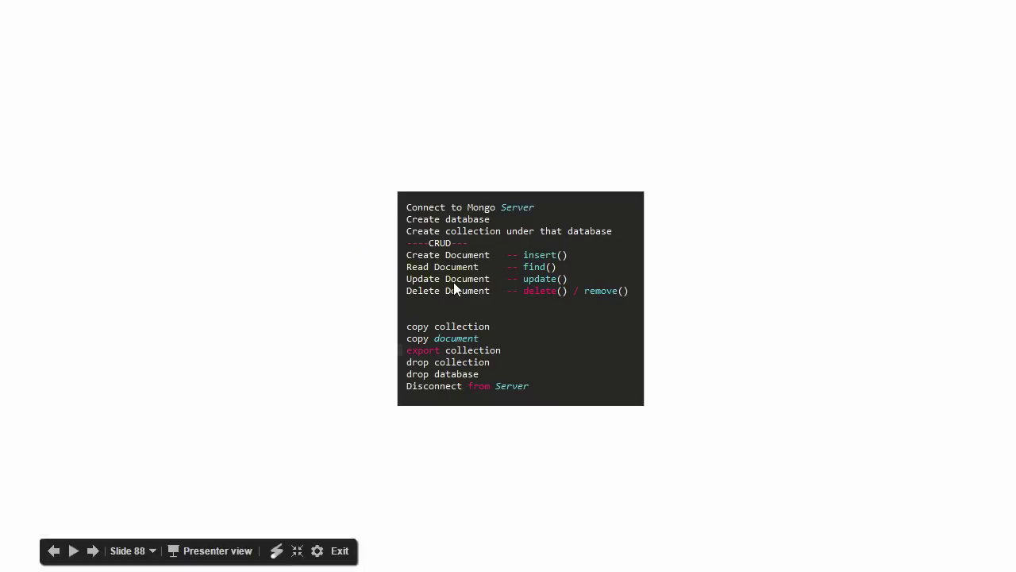
key(alt+Tab)
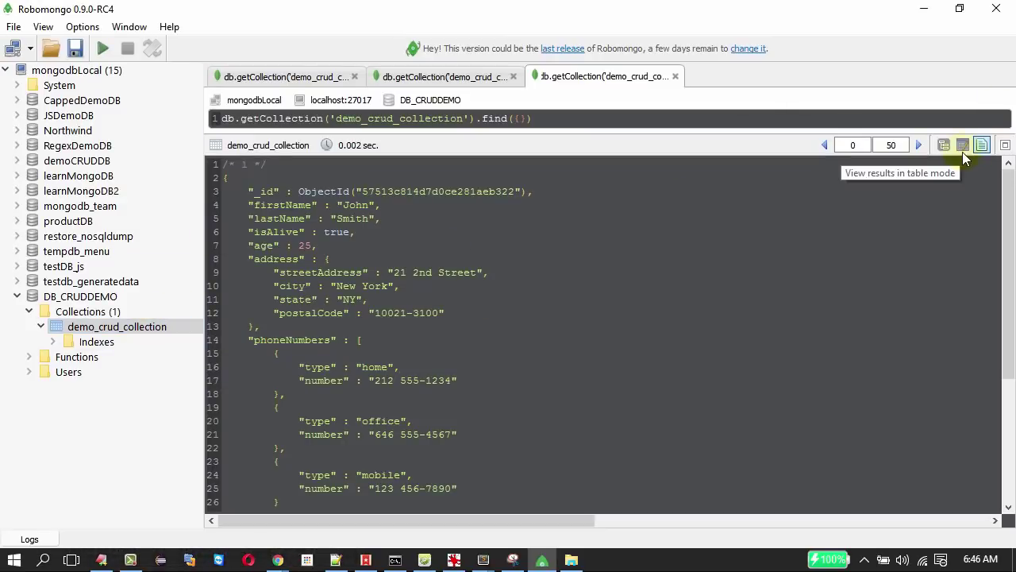
click(945, 146)
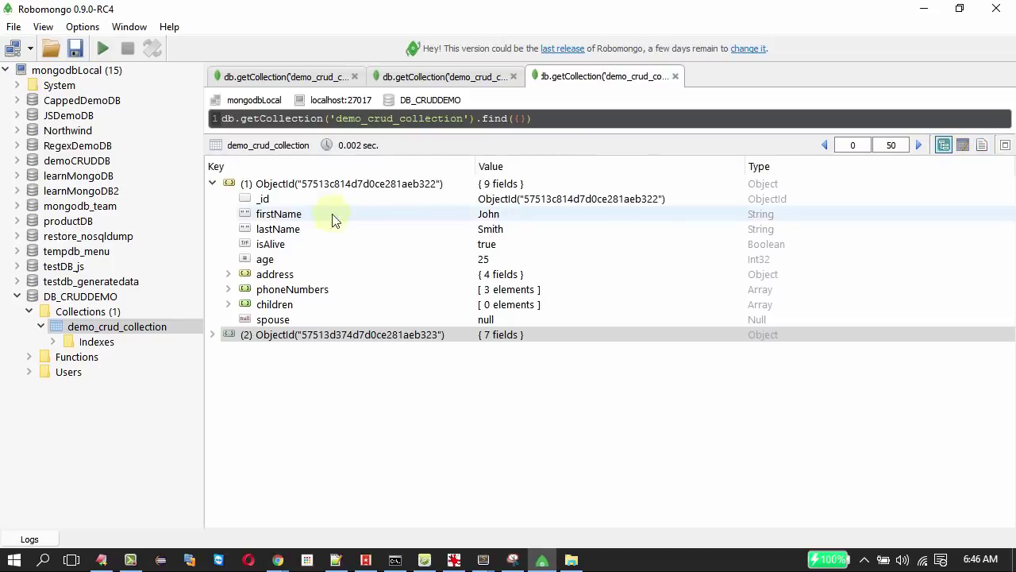
Edit the first document's JSON, giving spouse the value Kate and adding Andrea to children.
click(298, 184)
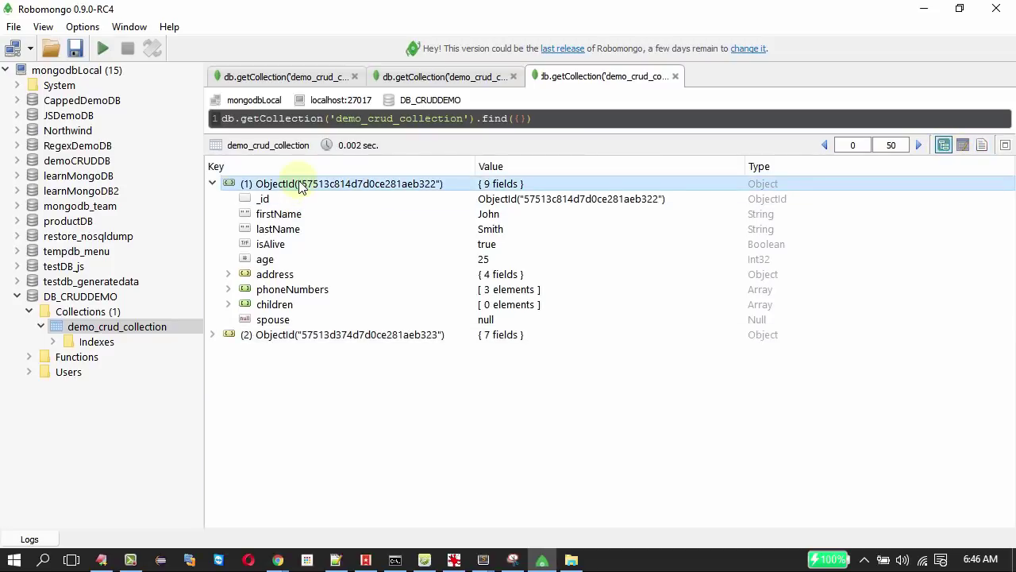
right_click(300, 185)
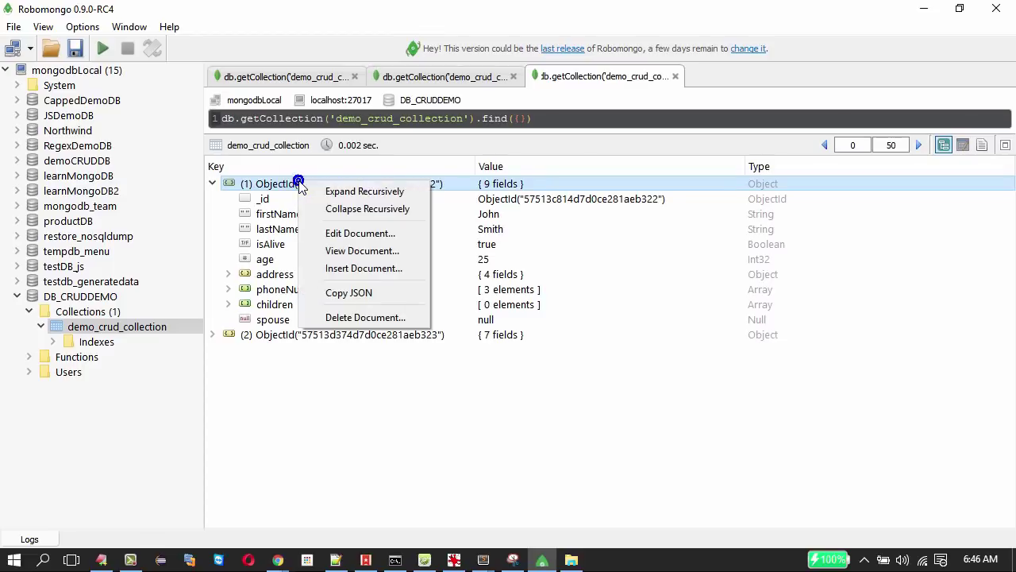
click(359, 234)
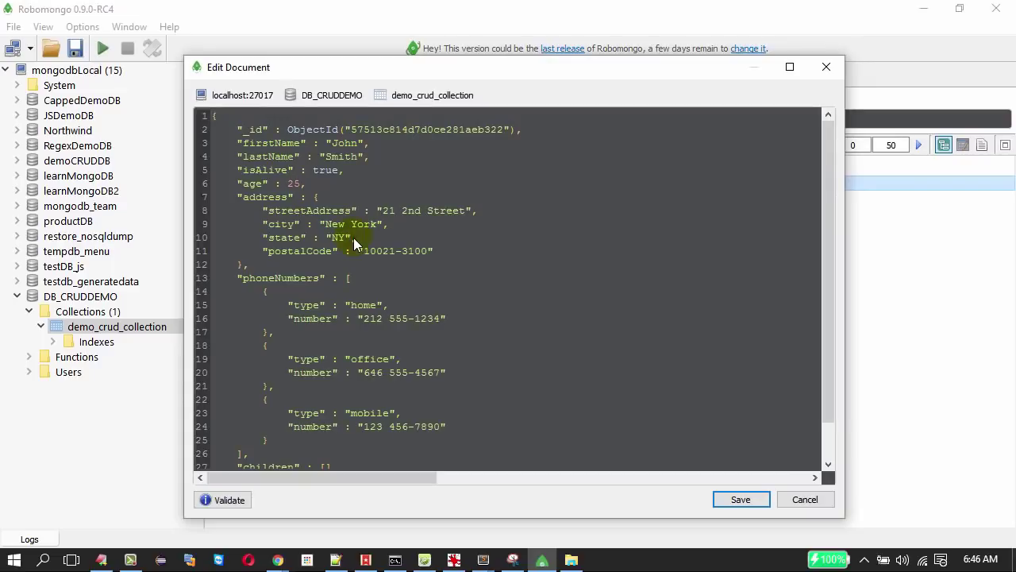
scroll(358, 206, down, 1)
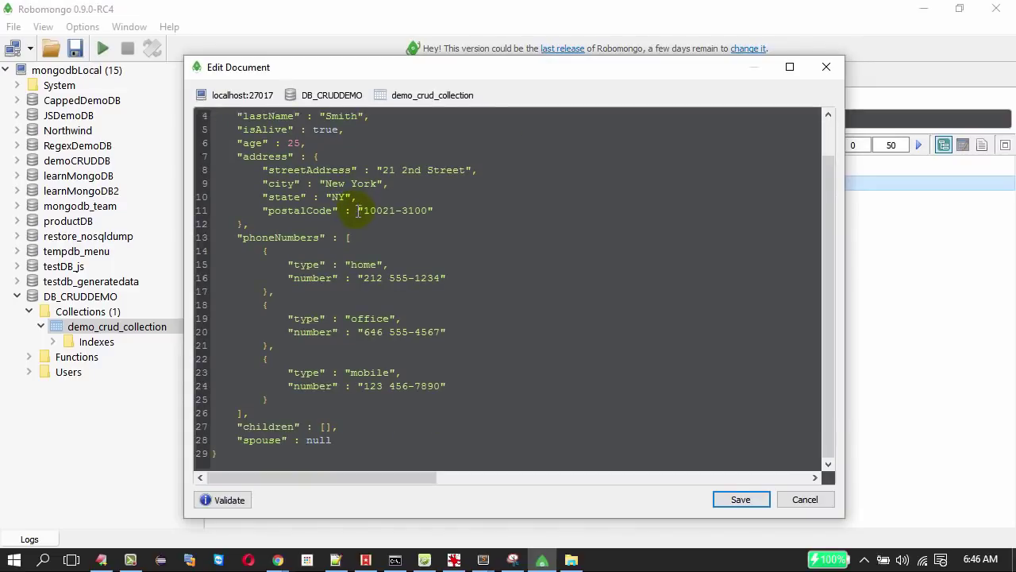
click(389, 319)
double_click(319, 439)
text('')
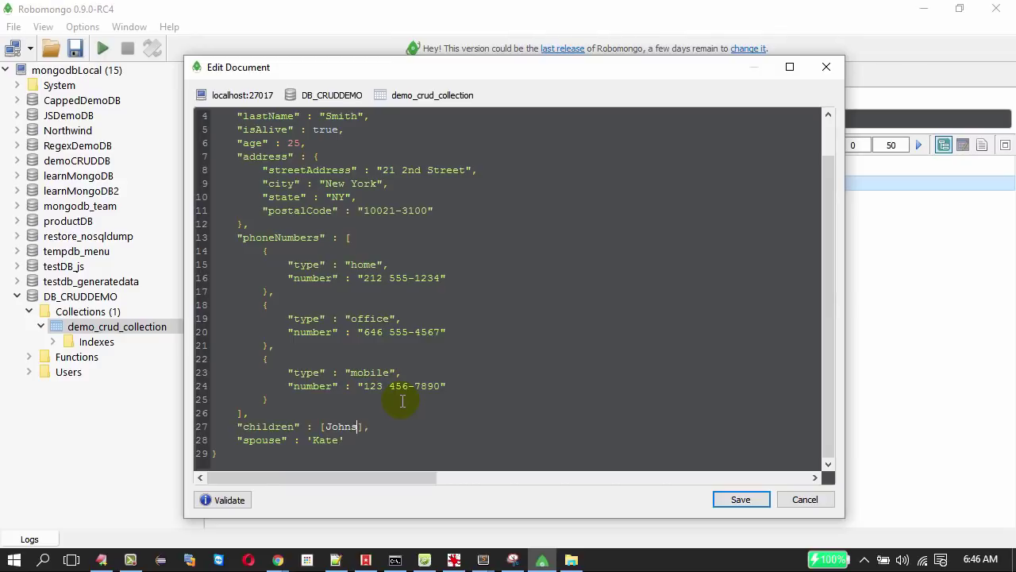
key(Left)
key(Left)
text(')
key(BackSpace)
key(Left)
text(')
text(,'')
text(An)
text(drea)
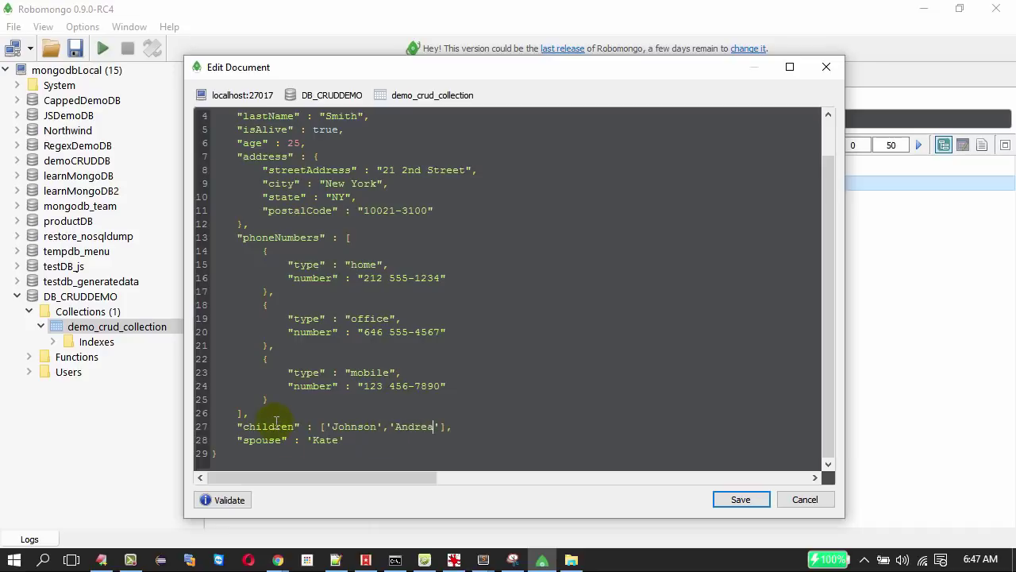
Validate the edited JSON and save the updated document.
drag(275, 427, 389, 439)
scroll(403, 400, up, 1)
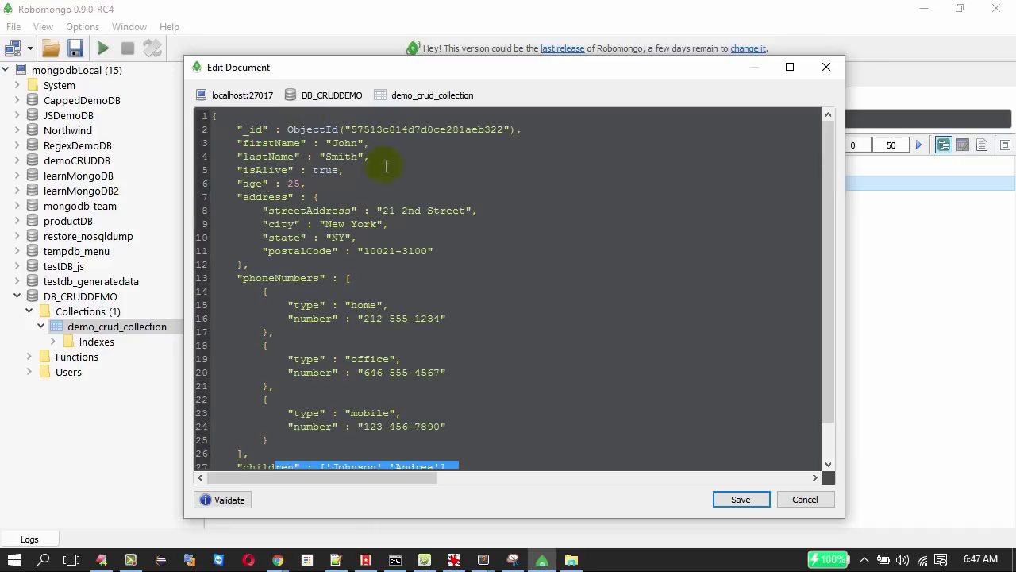
click(208, 501)
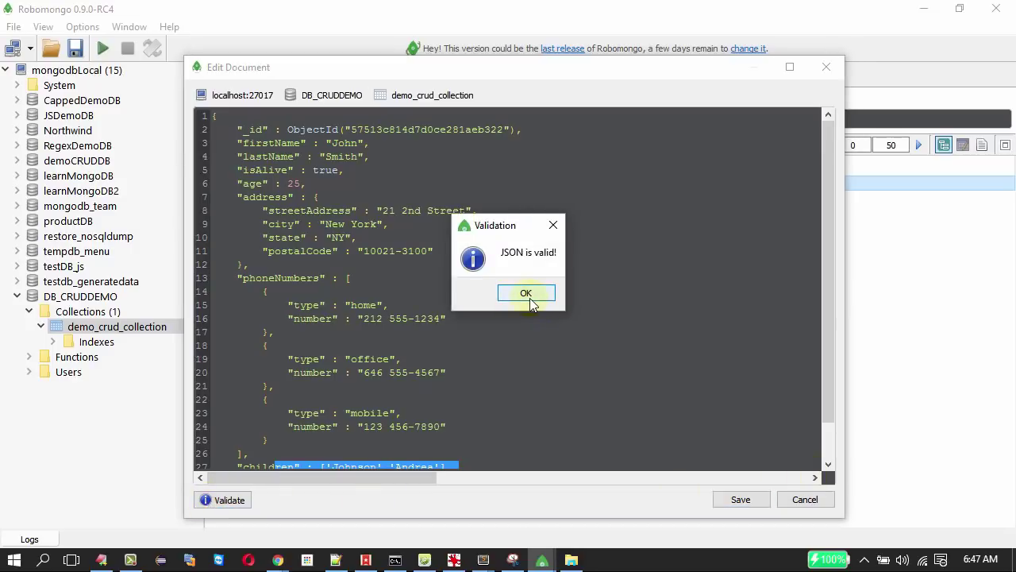
click(528, 295)
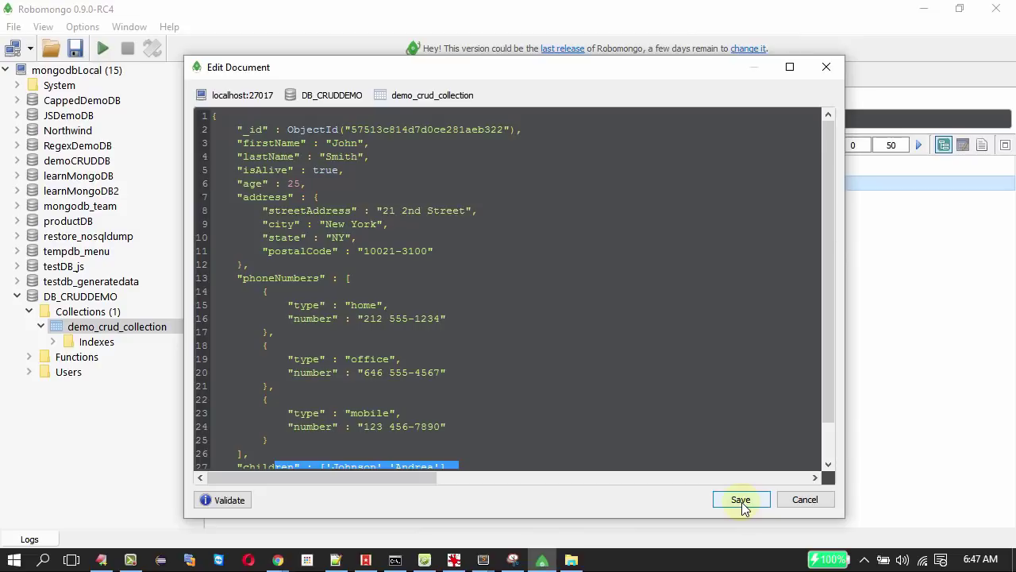
click(741, 499)
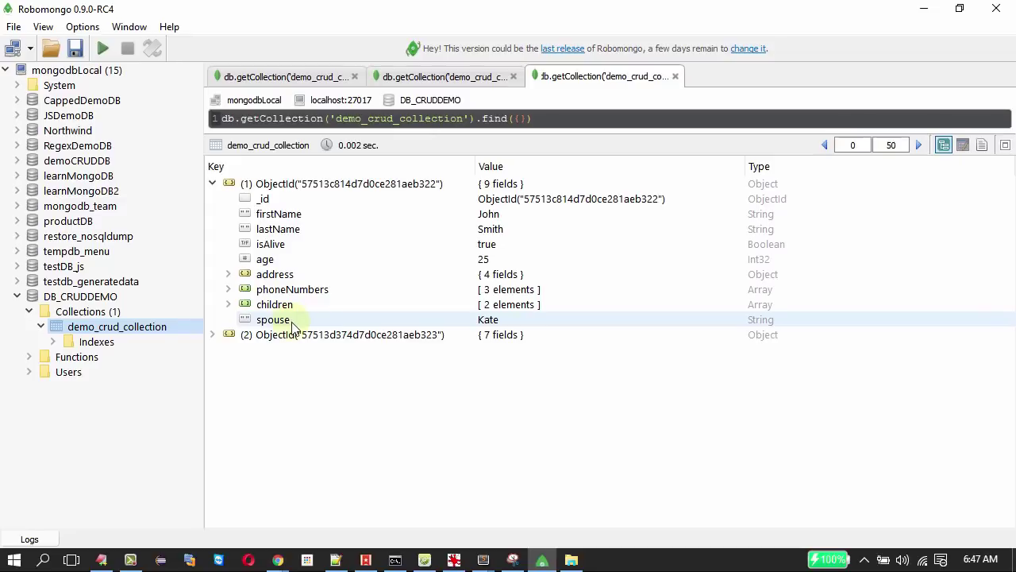
click(982, 146)
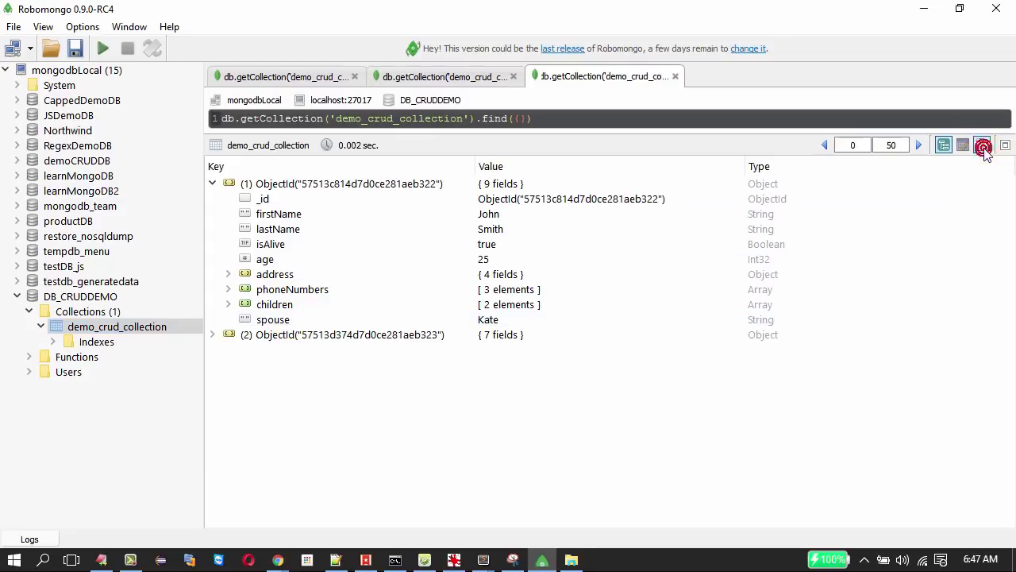
scroll(606, 410, down, 3)
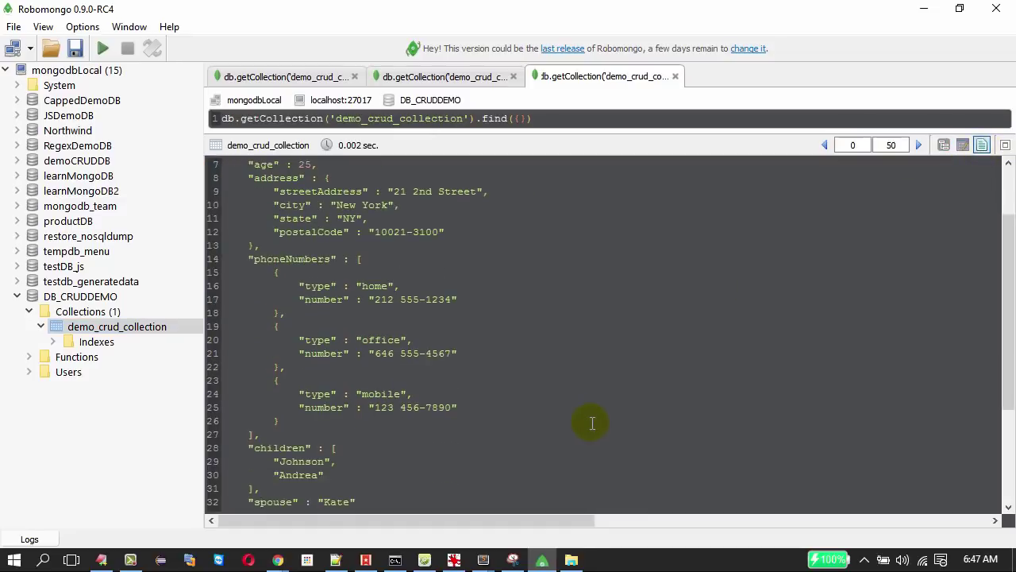
drag(246, 411, 272, 483)
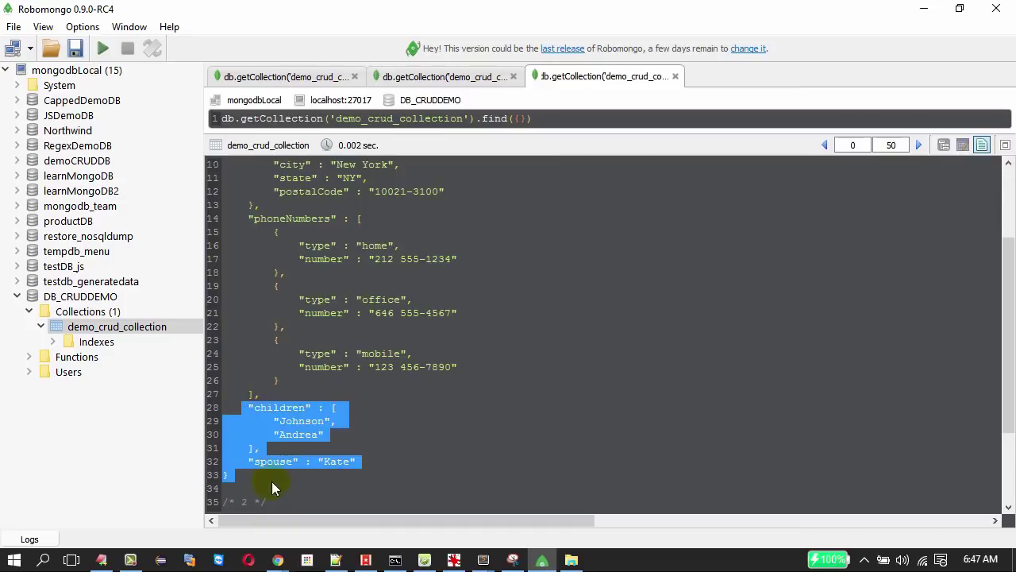
click(272, 477)
scroll(273, 478, up, 3)
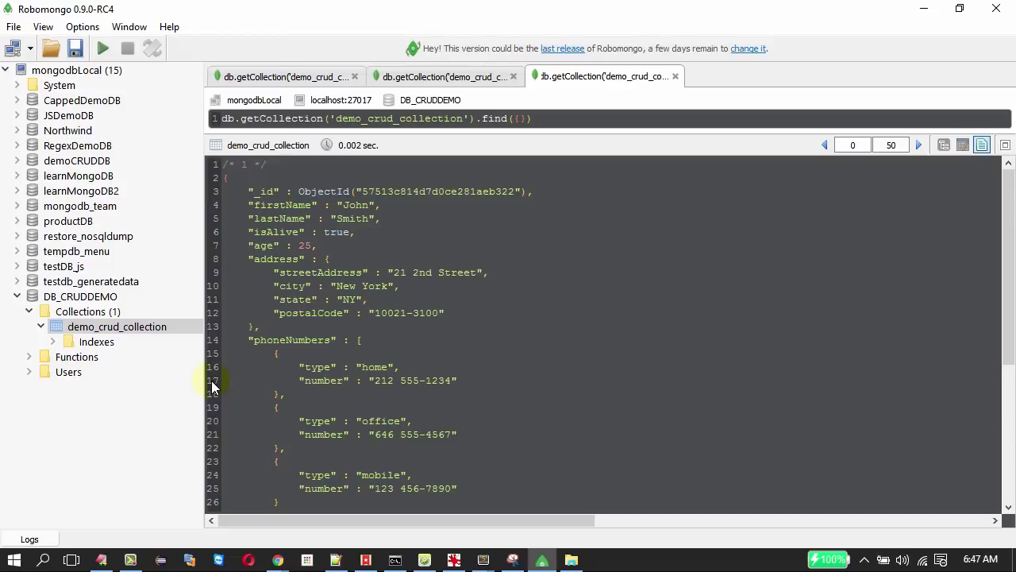
click(545, 118)
key(ctrl+a)
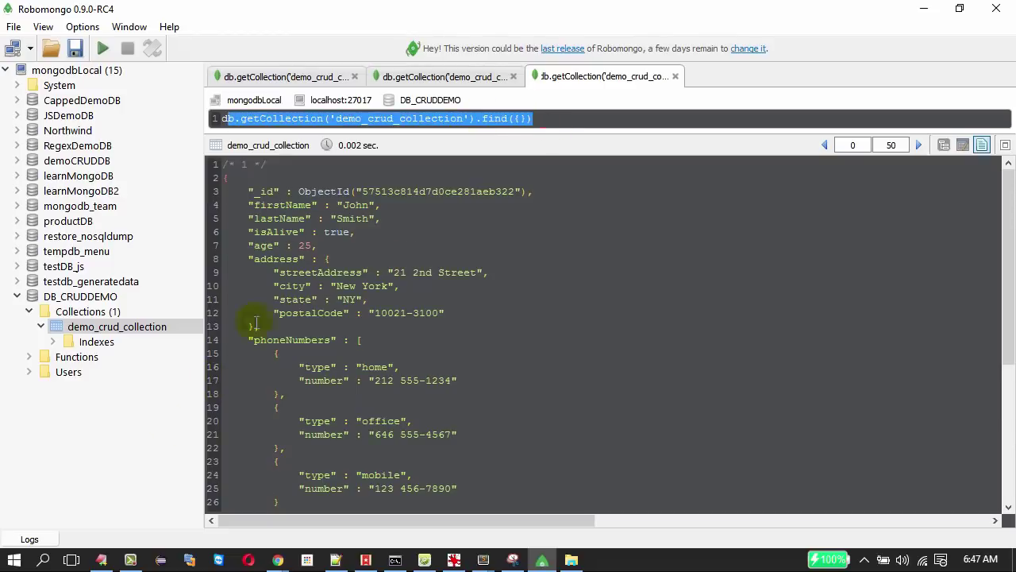
right_click(165, 330)
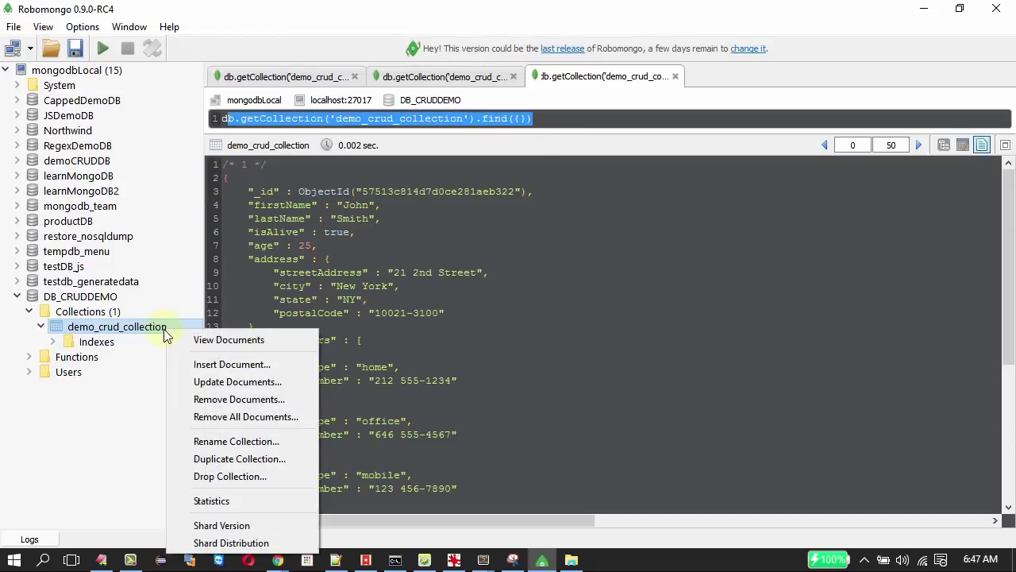
click(469, 288)
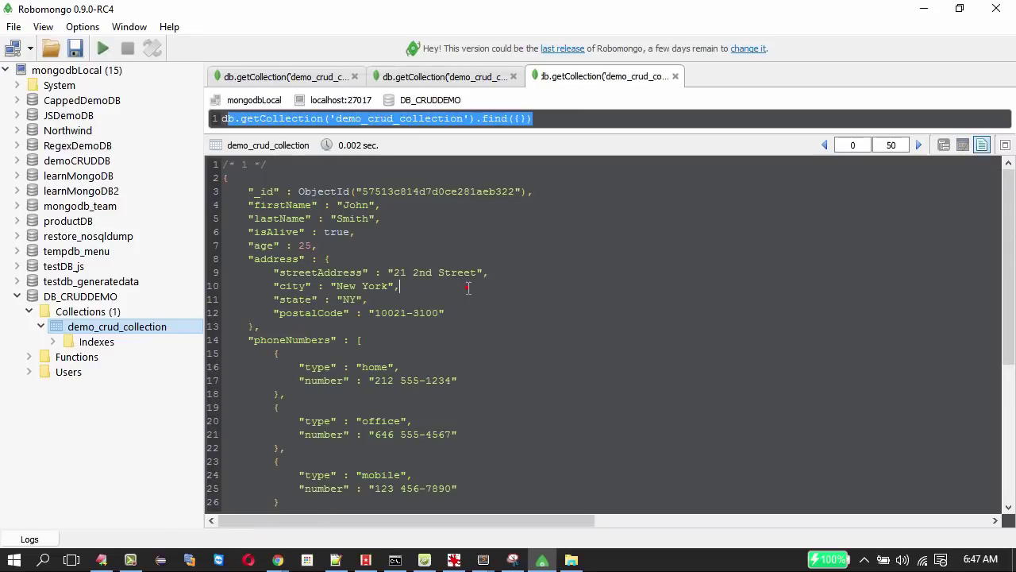
click(942, 145)
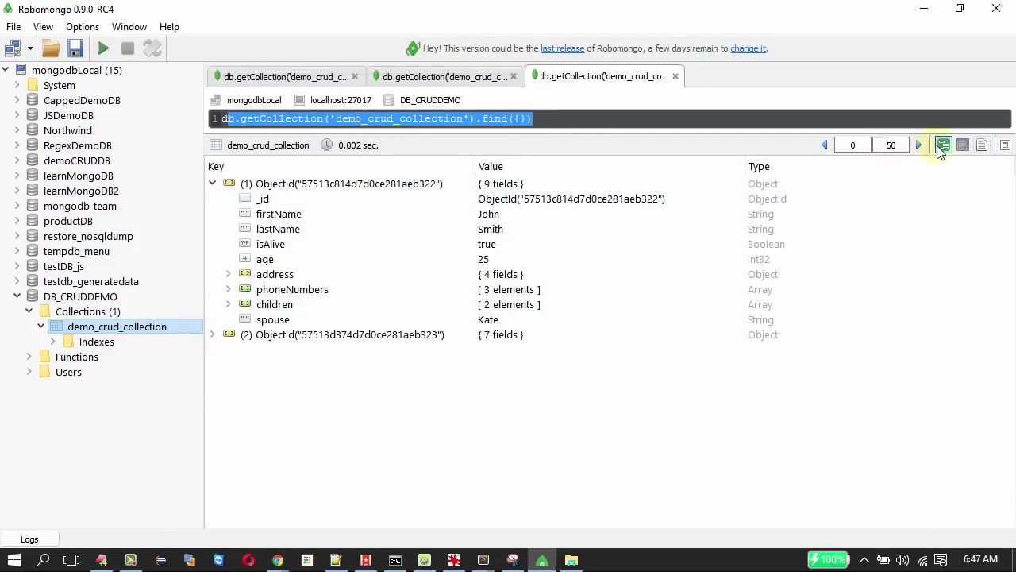
right_click(341, 184)
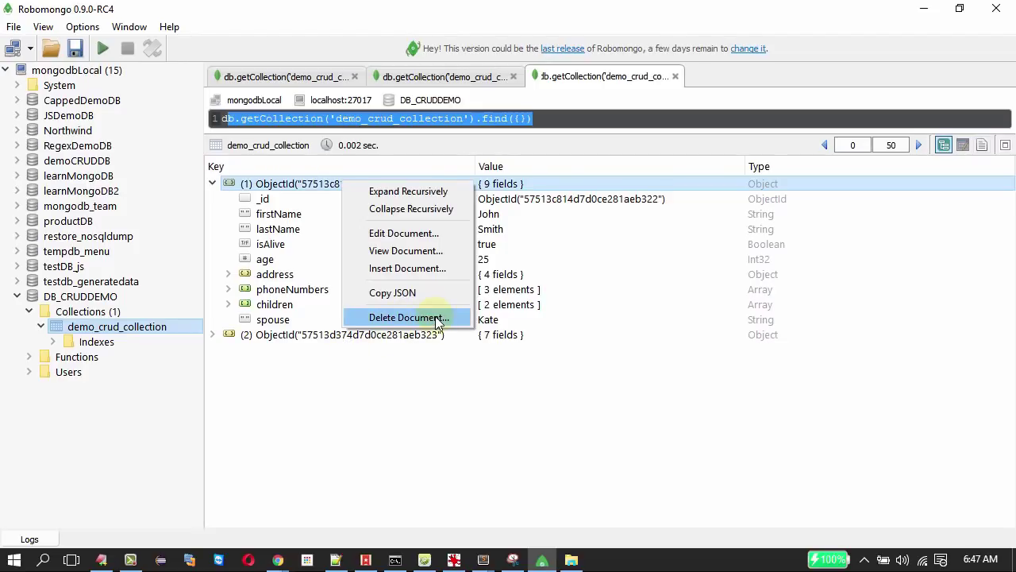
Delete the second document from demo_crud_collection.
click(320, 335)
right_click(320, 335)
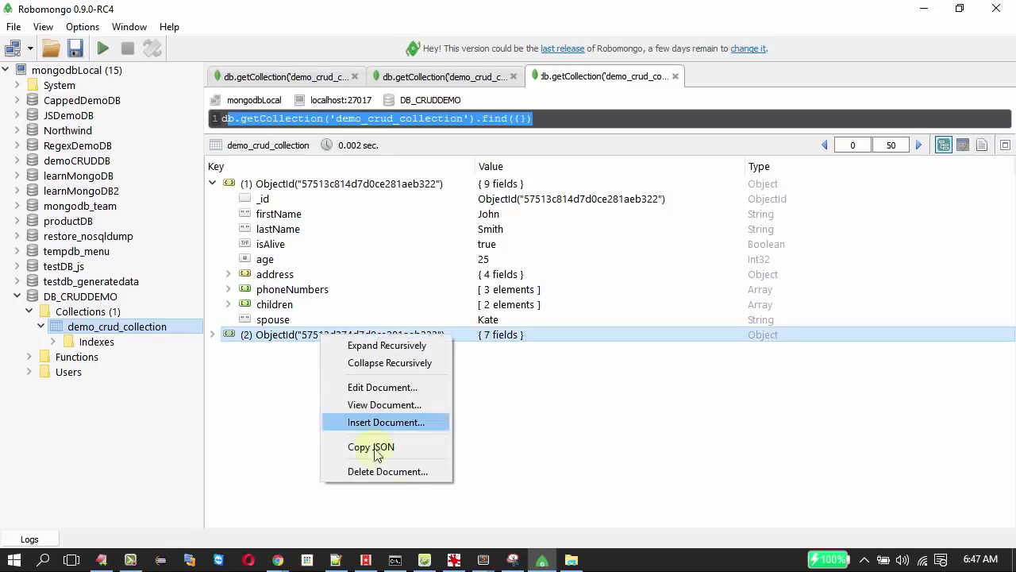
click(396, 474)
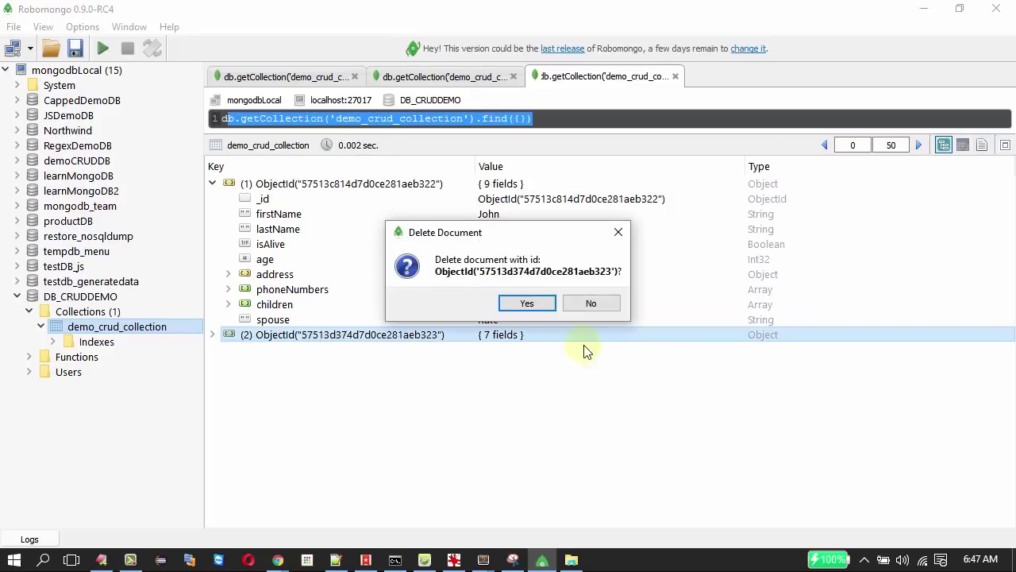
click(528, 304)
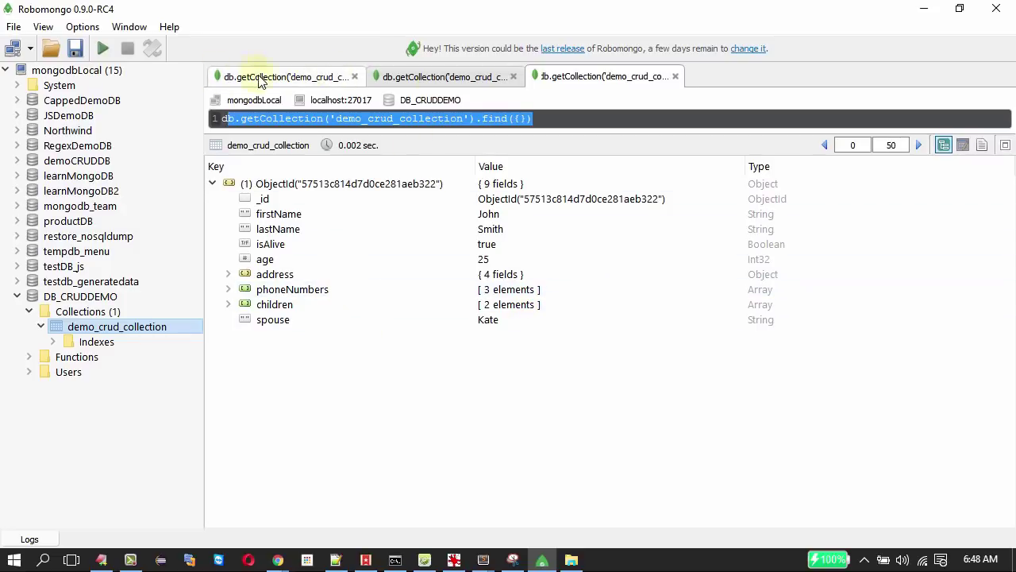
Re-run the query and list demo_crud_collection's remaining document in a new tab.
click(104, 49)
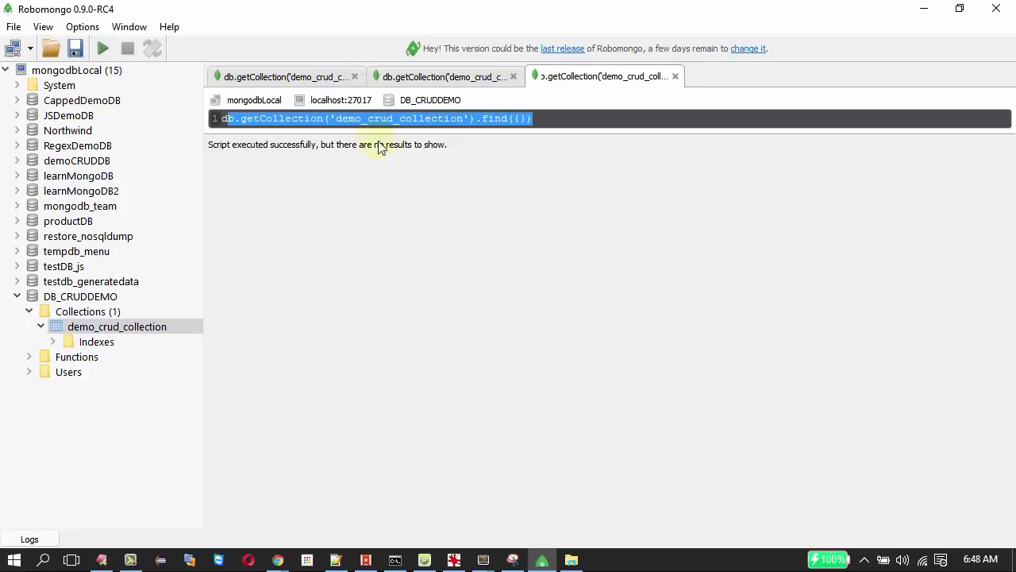
click(566, 119)
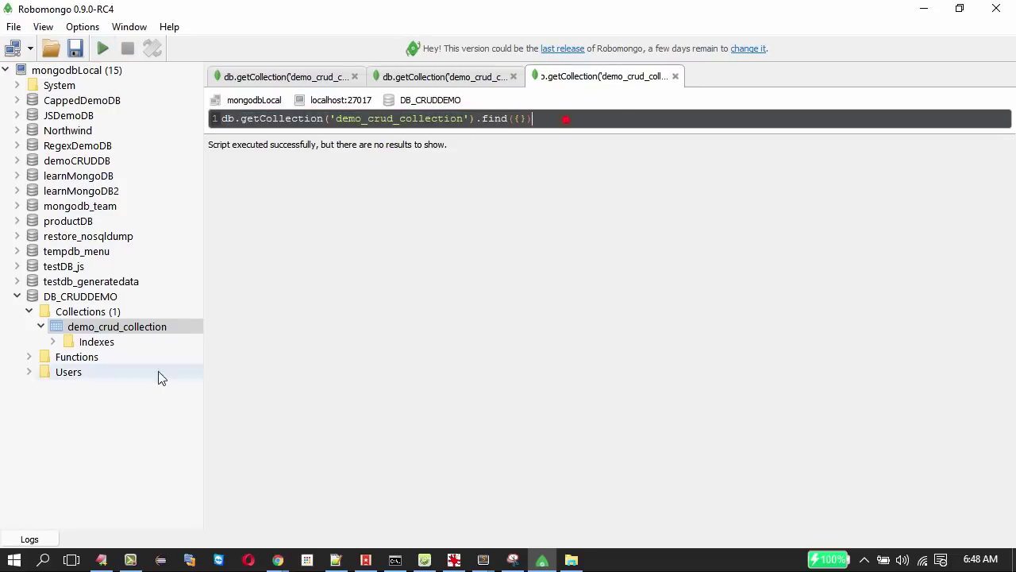
right_click(147, 328)
click(191, 339)
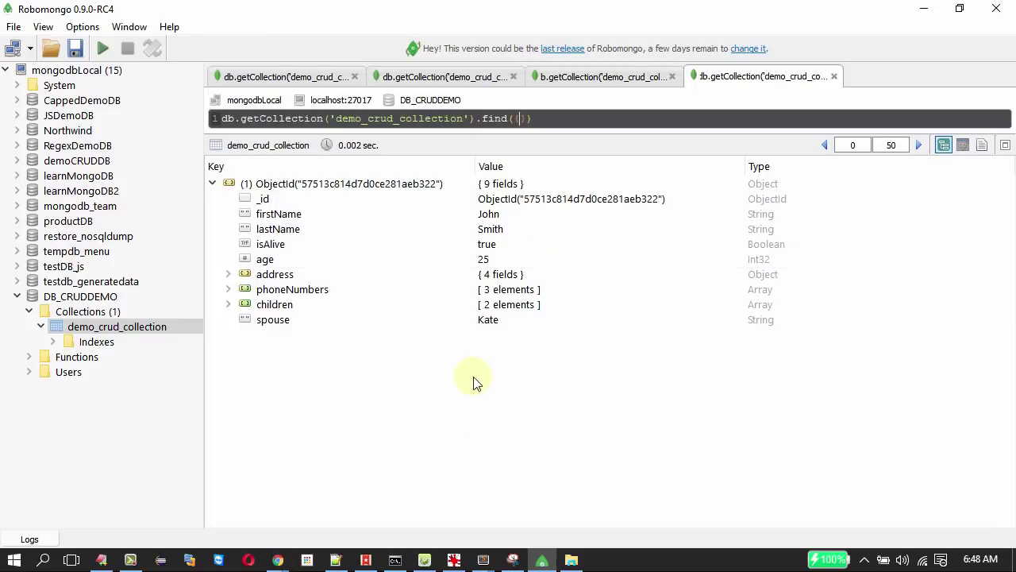
key(alt+Tab)
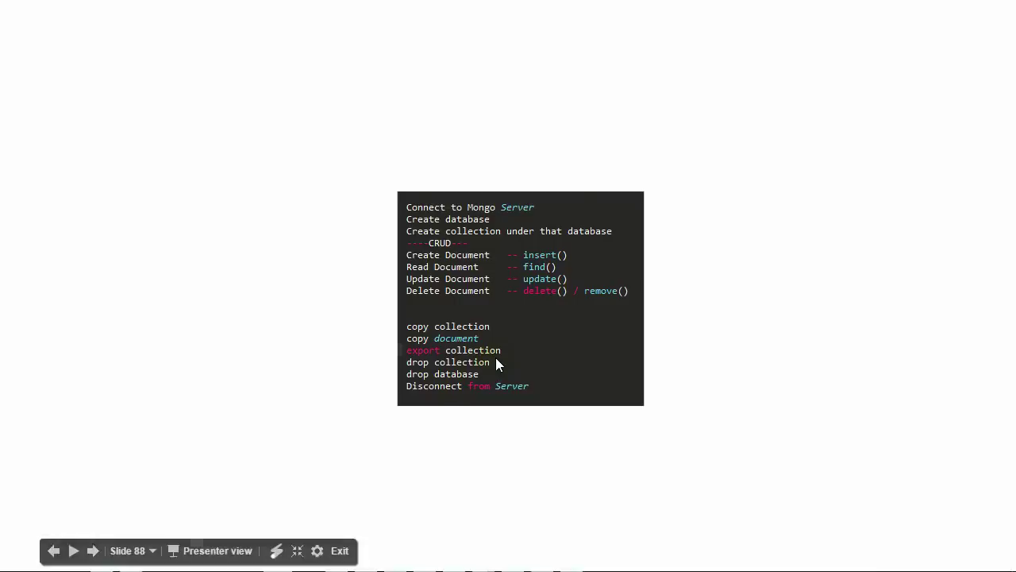
key(alt+Tab)
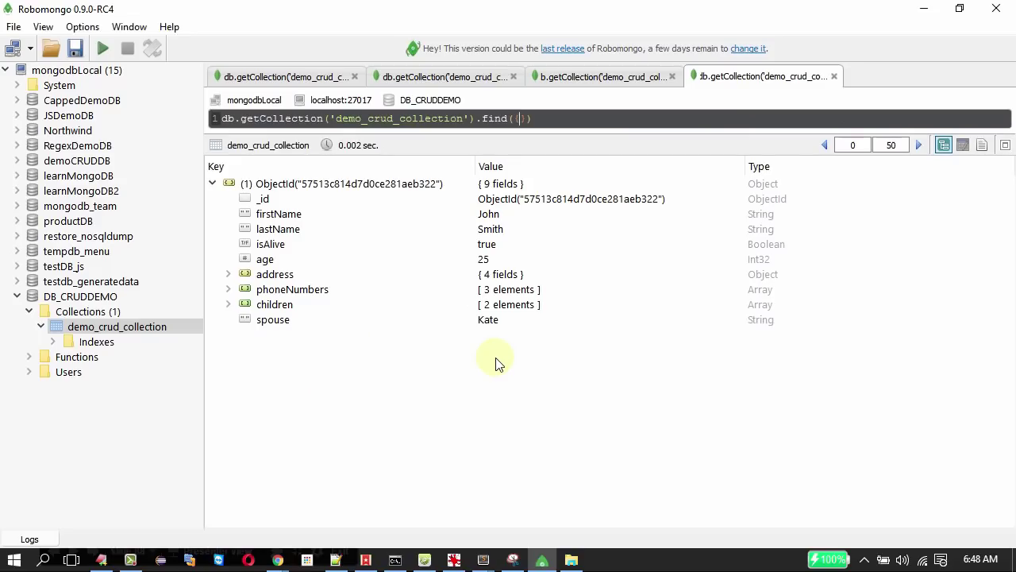
right_click(83, 298)
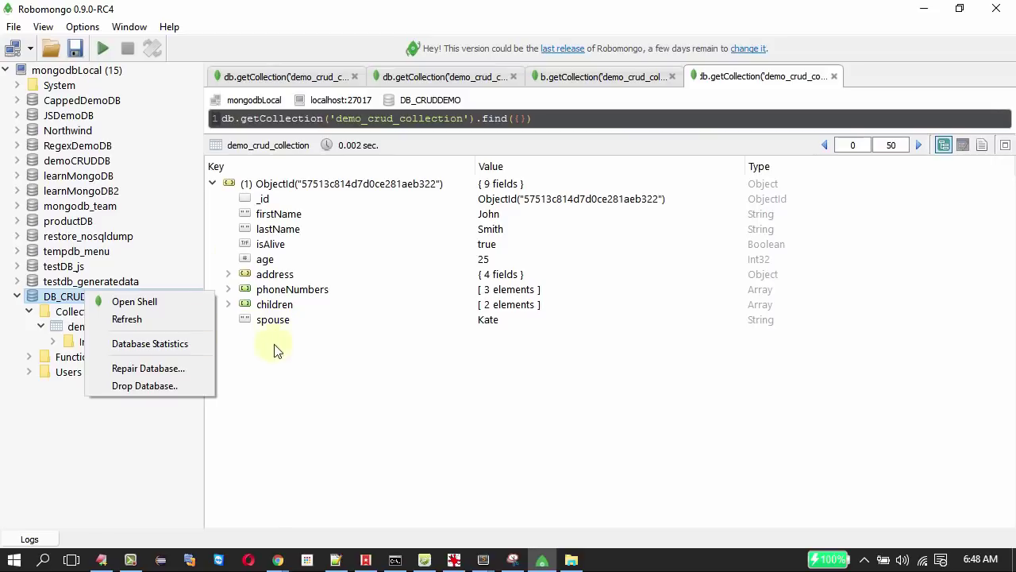
click(291, 421)
key(alt+Tab)
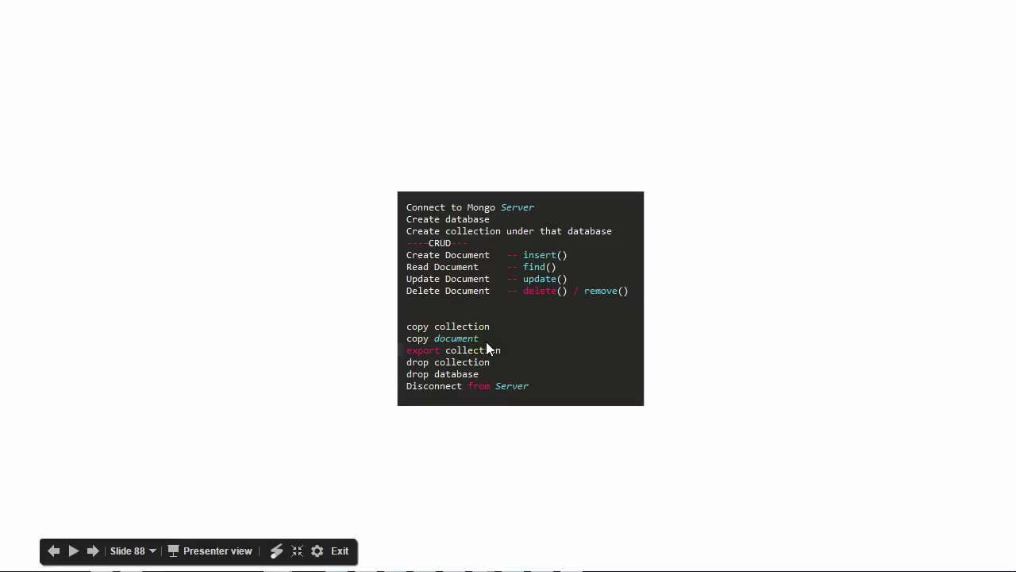
key(alt+Tab)
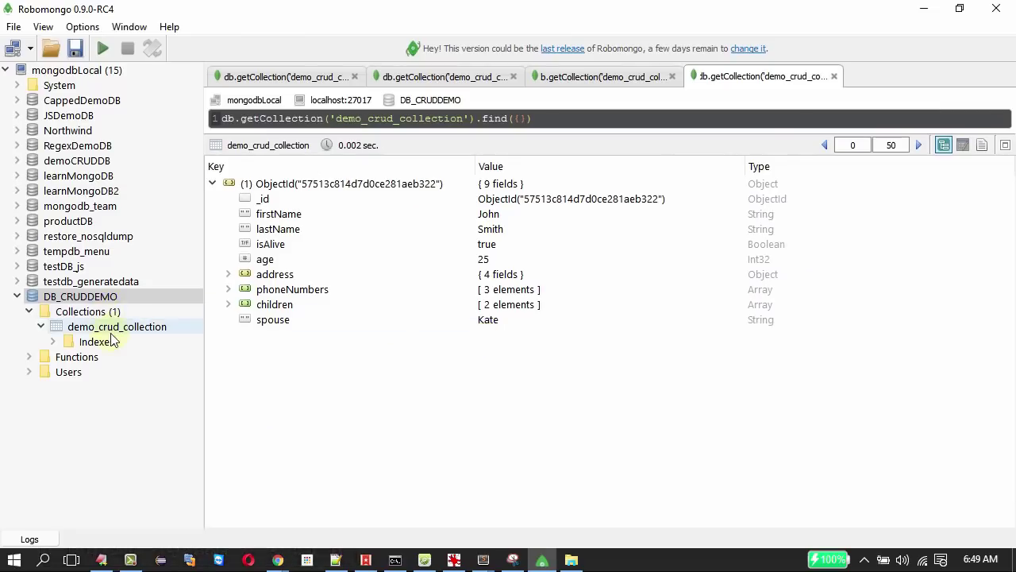
Duplicate demo_crud_collection under the default name demo_crud_collection_copy and select the copy.
right_click(114, 329)
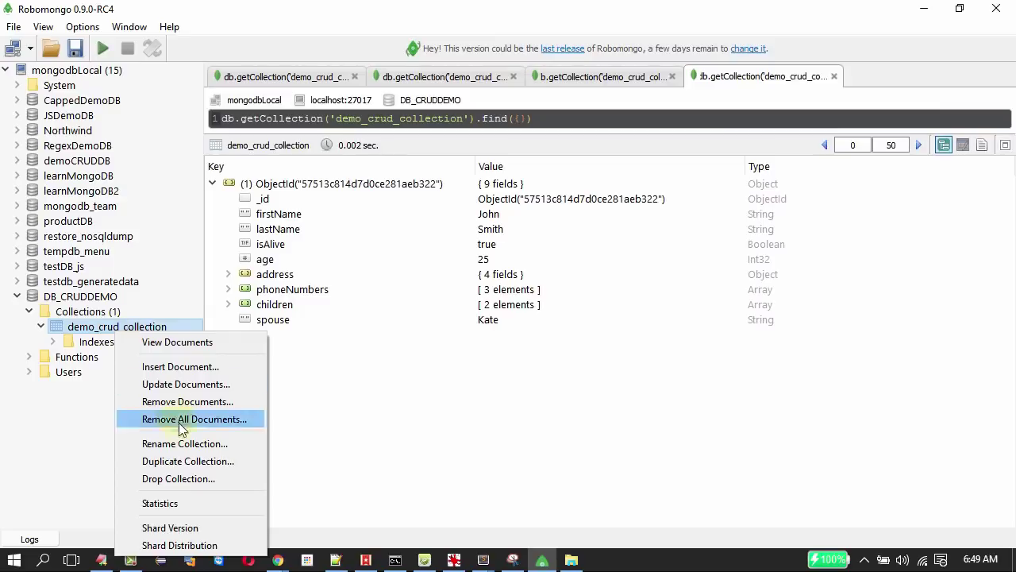
click(190, 461)
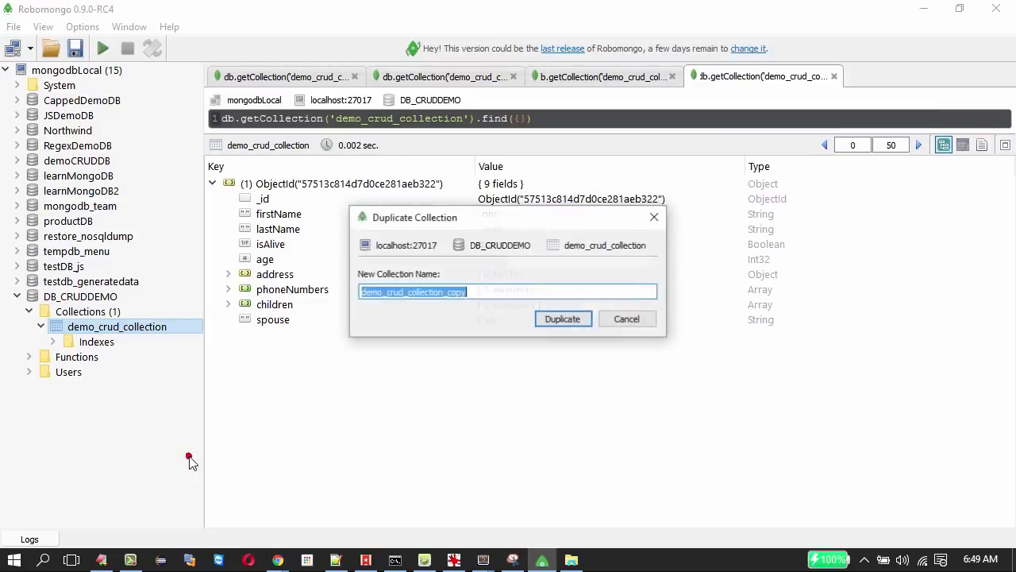
click(560, 322)
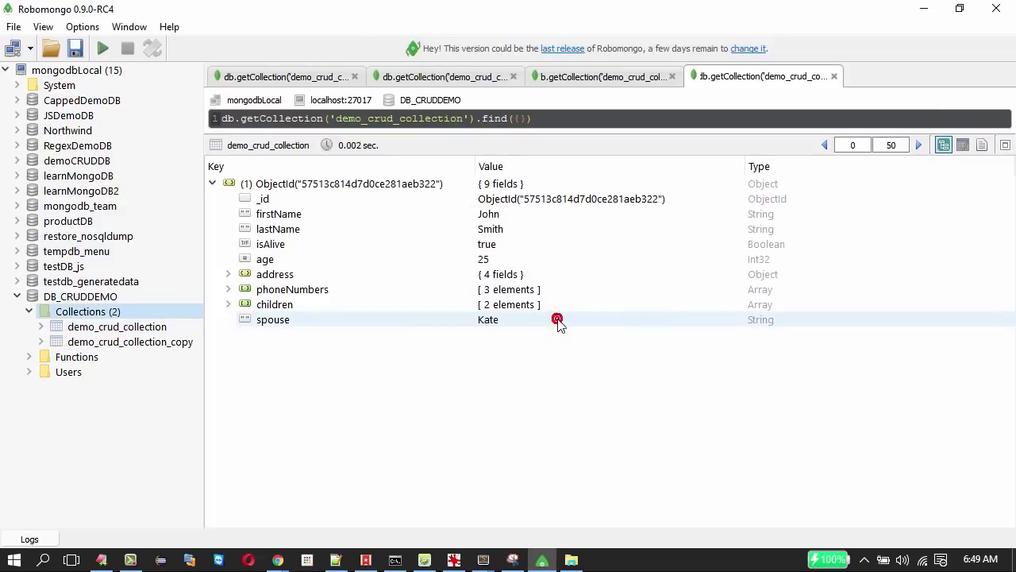
click(132, 336)
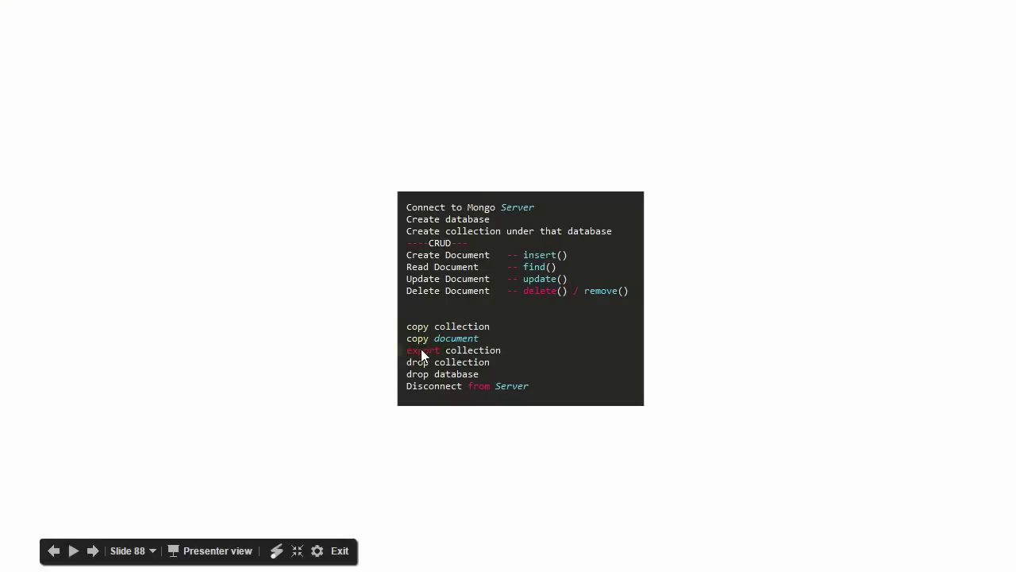
key(alt+Tab)
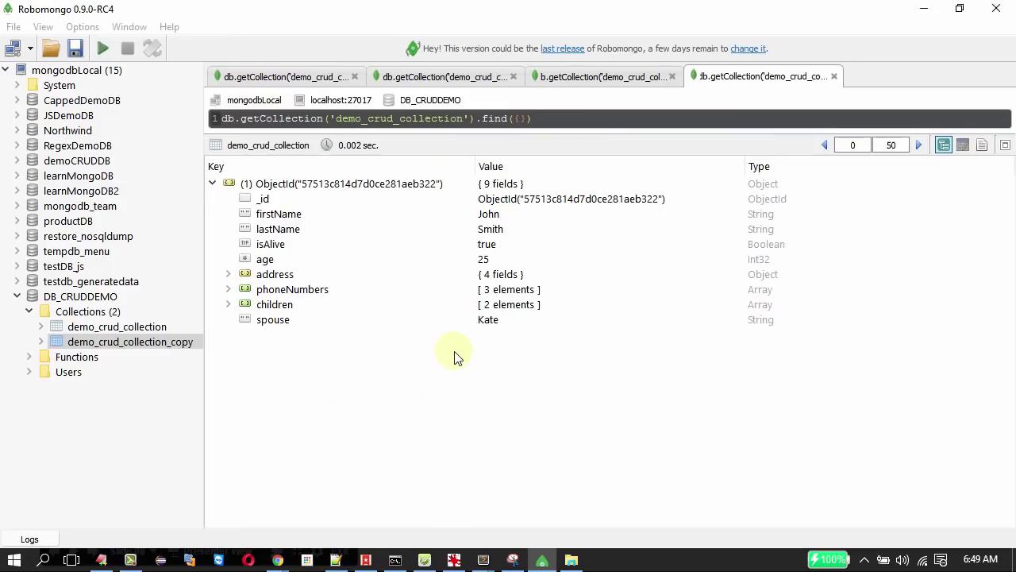
Paste the remaining document's JSON into a new Insert Document dialog and remove the extra brace.
right_click(265, 185)
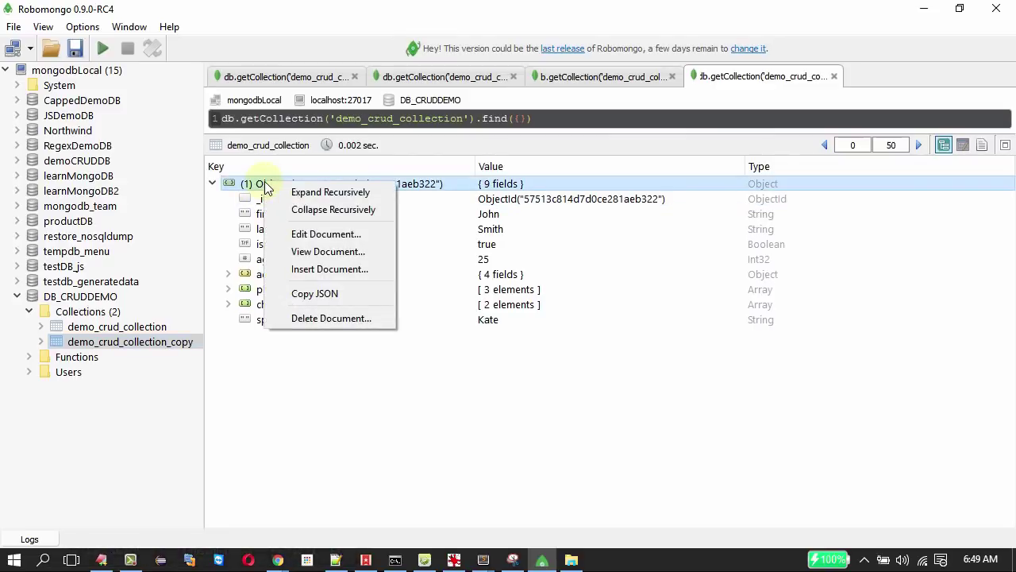
click(300, 295)
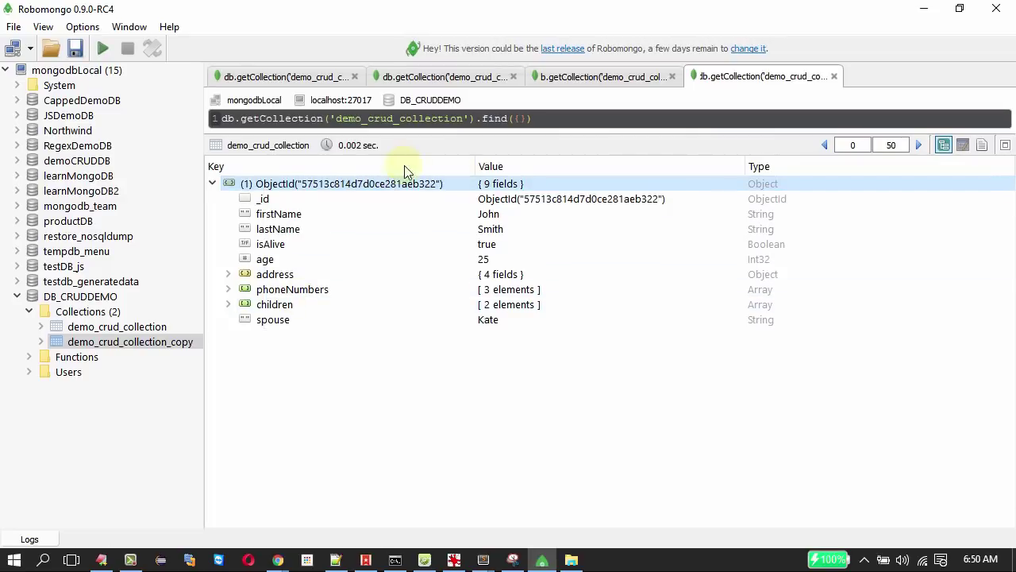
right_click(127, 329)
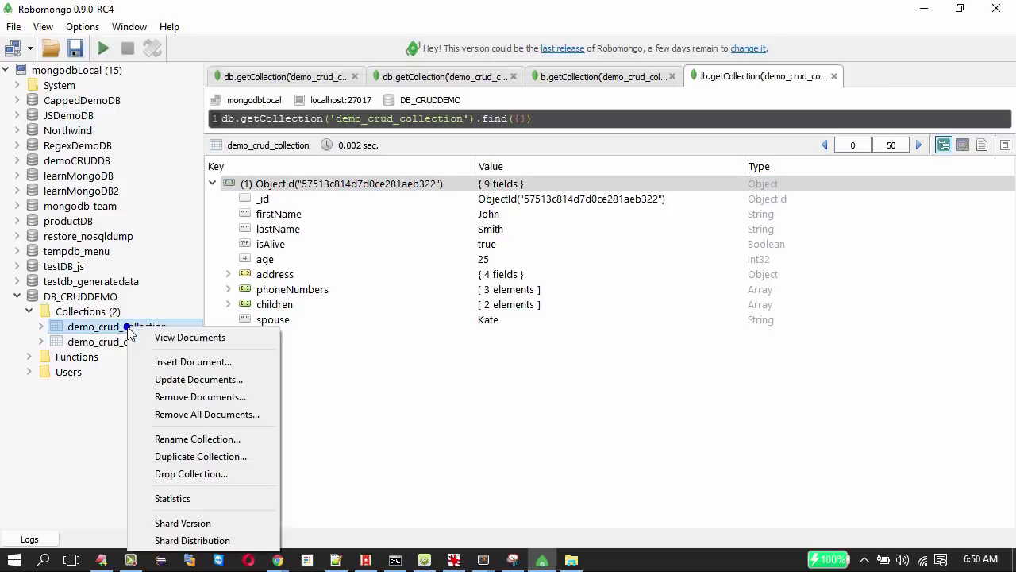
click(191, 362)
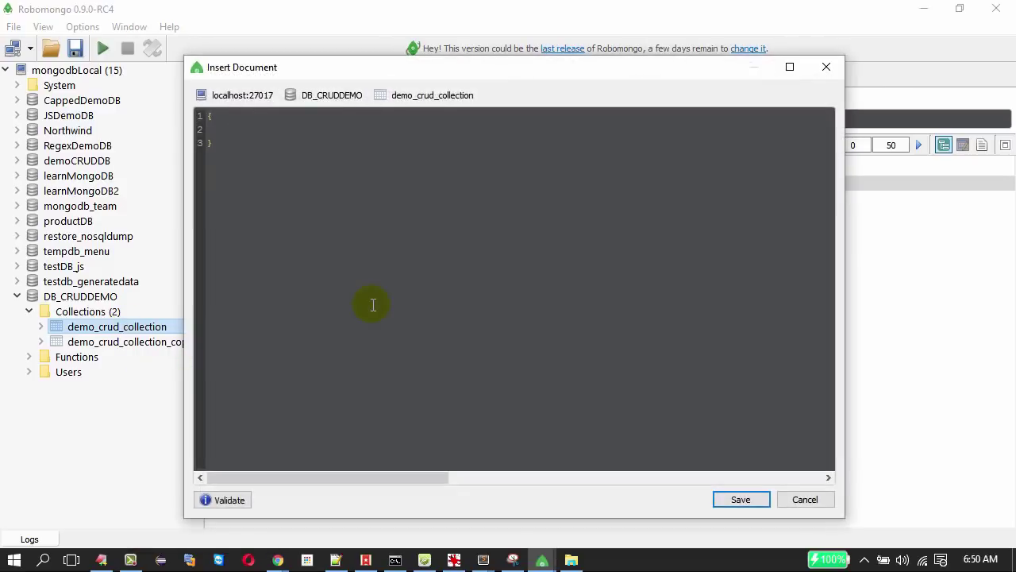
key(ctrl+v)
click(229, 454)
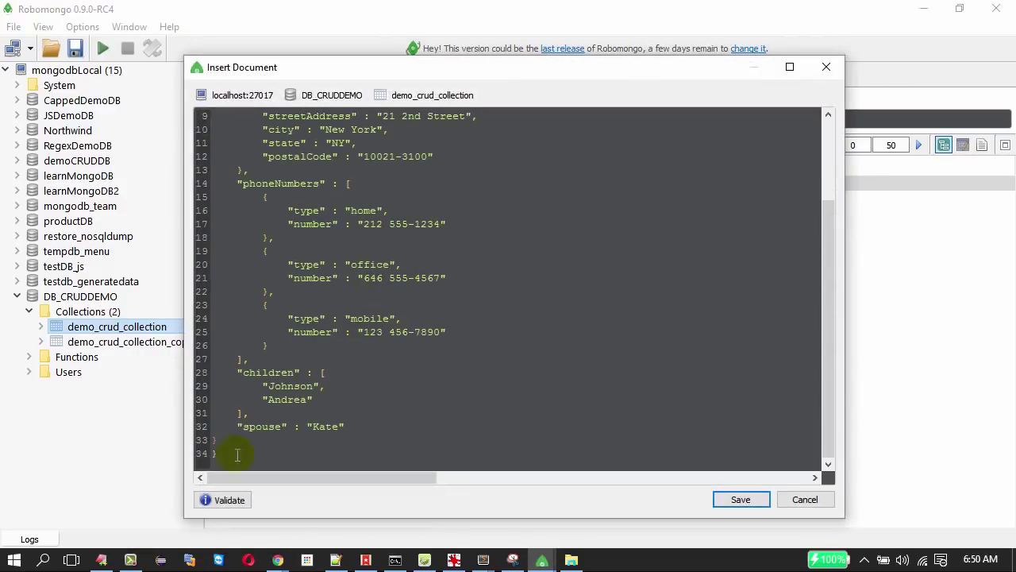
scroll(314, 433, up, 3)
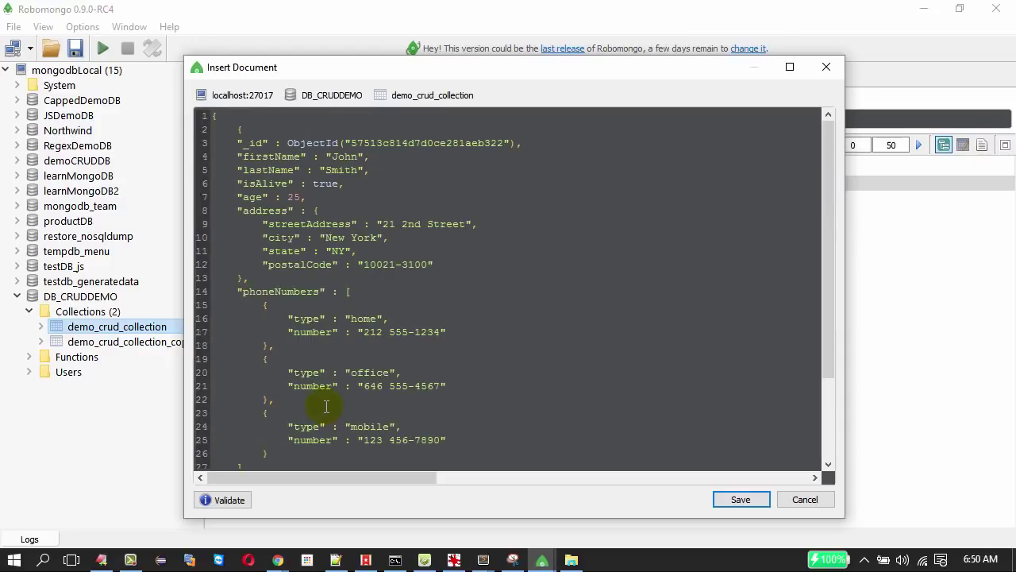
click(218, 117)
key(BackSpace)
Replace the ObjectId with _id 99, save the new document, and expand it.
click(505, 143)
drag(287, 143, 517, 141)
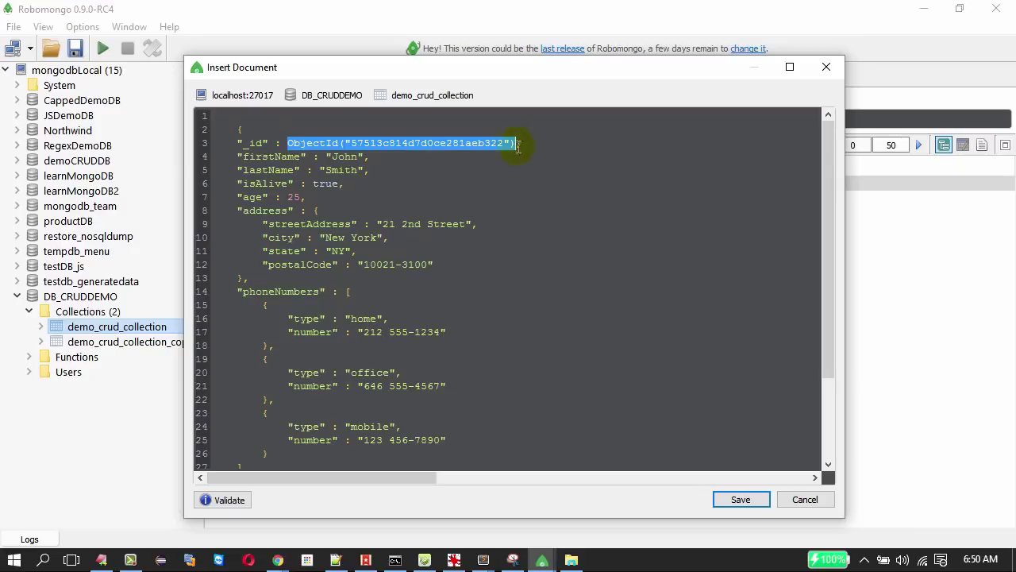
key(BackSpace)
text(59)
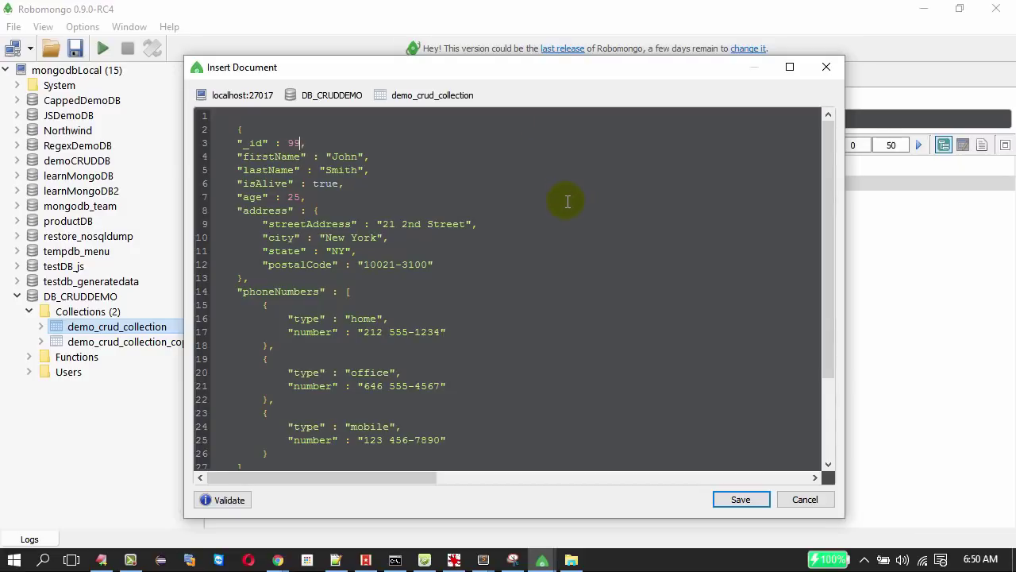
scroll(572, 223, down, 2)
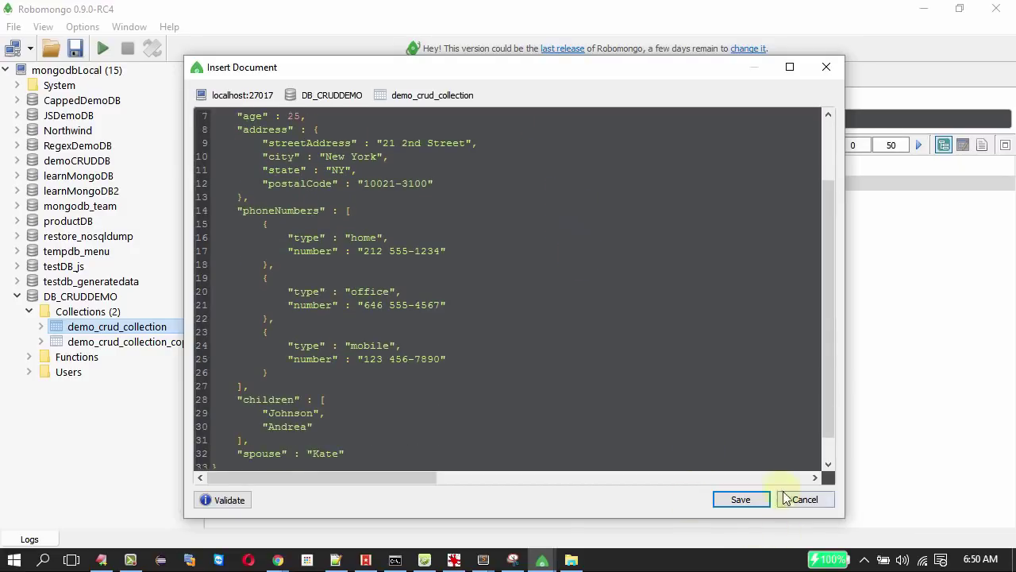
click(735, 499)
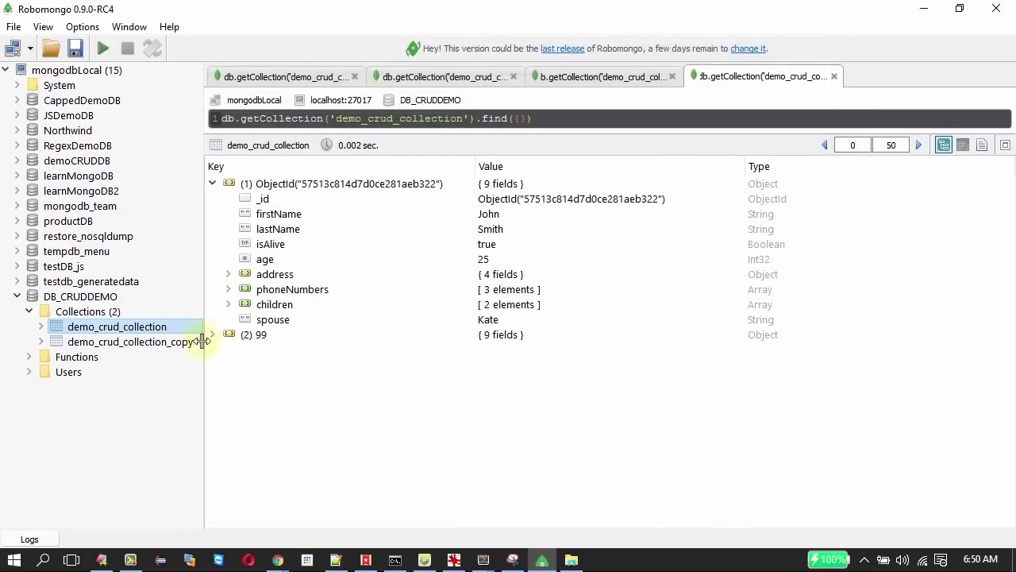
click(214, 335)
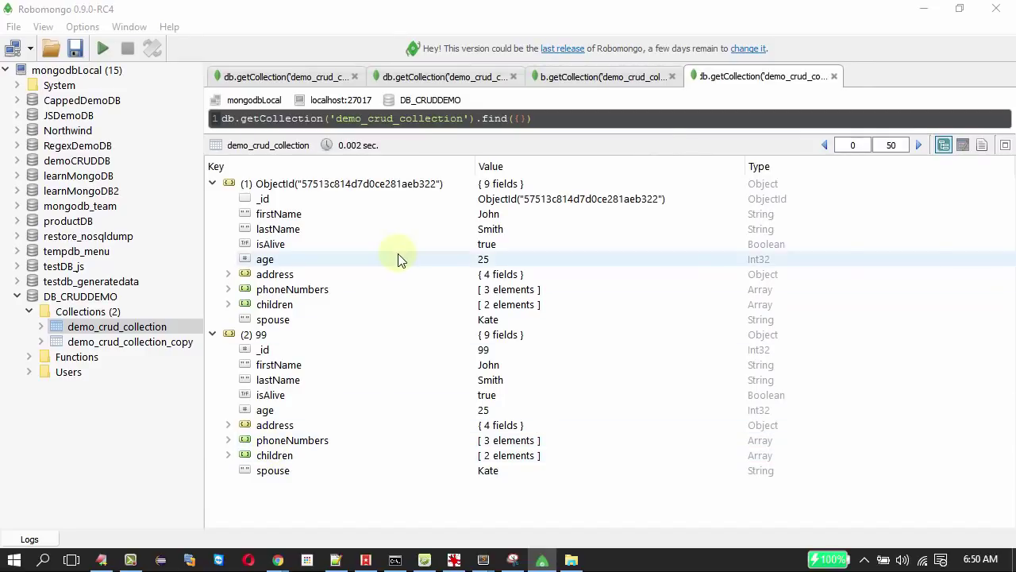
key(alt+Tab)
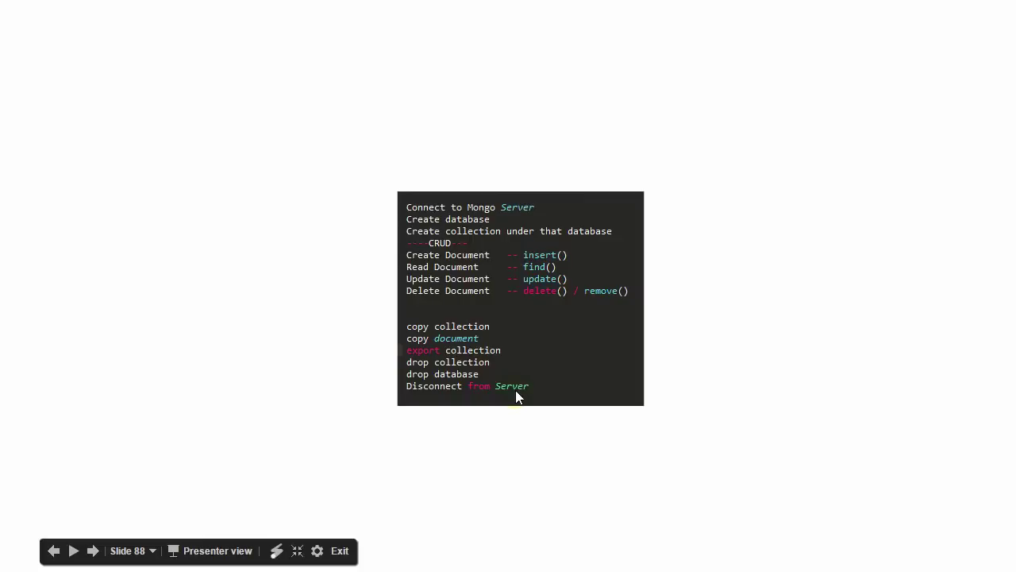
key(alt+Tab)
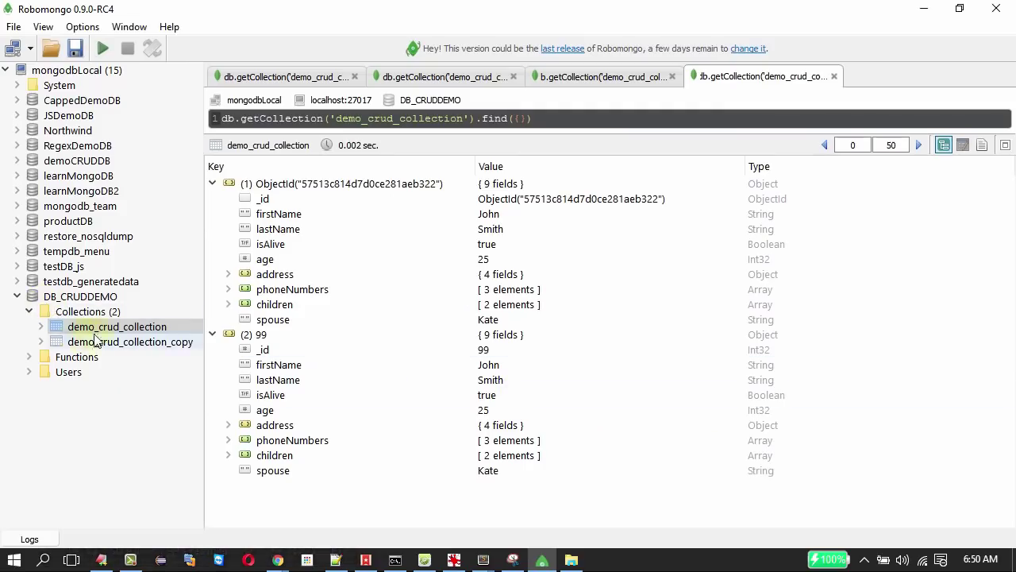
Drop the demo_crud_collection_copy collection.
click(139, 343)
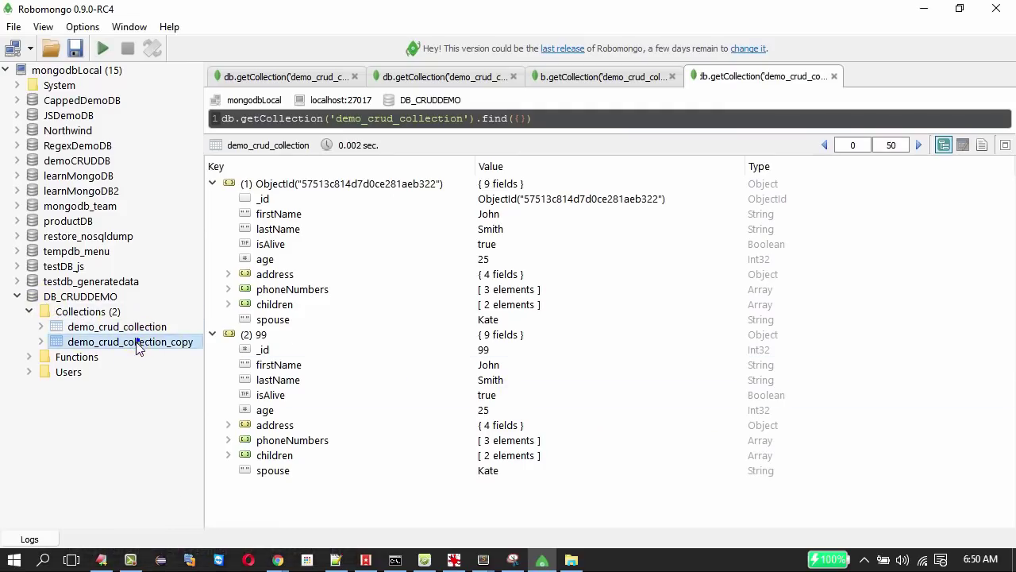
right_click(138, 347)
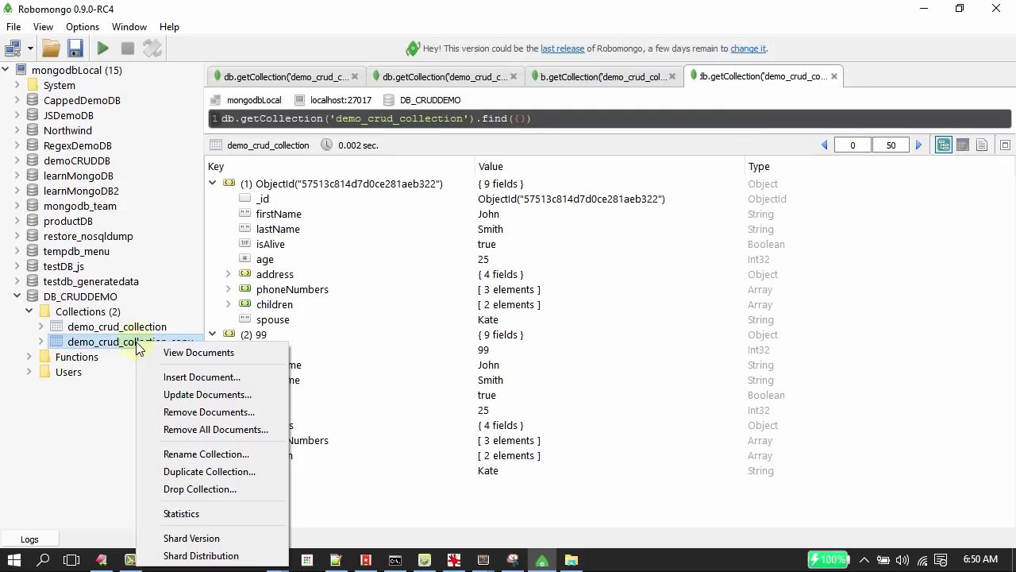
click(211, 488)
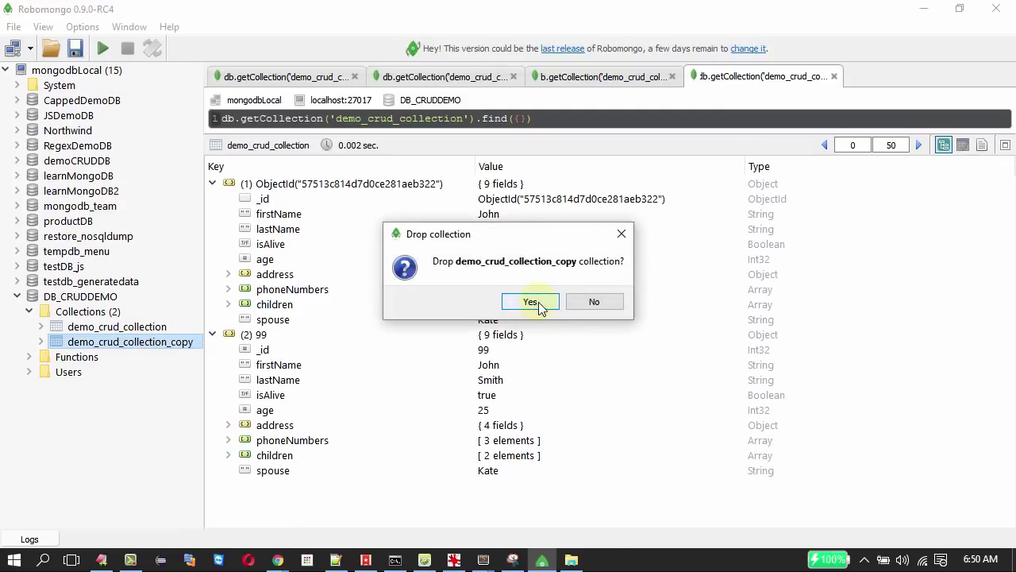
click(538, 301)
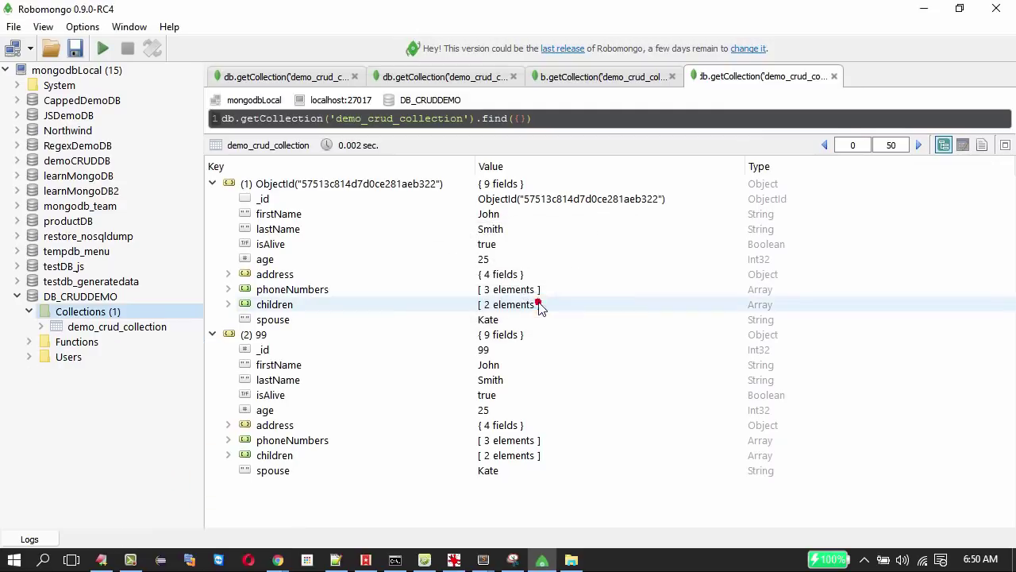
Drop the entire DB_CRUDDEMO database.
click(114, 299)
right_click(116, 299)
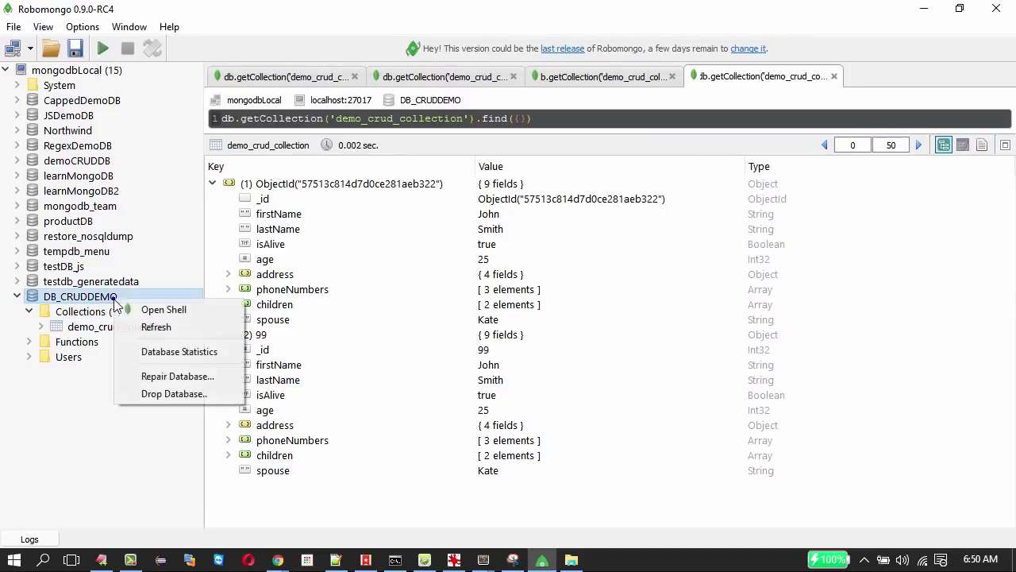
click(179, 394)
click(505, 303)
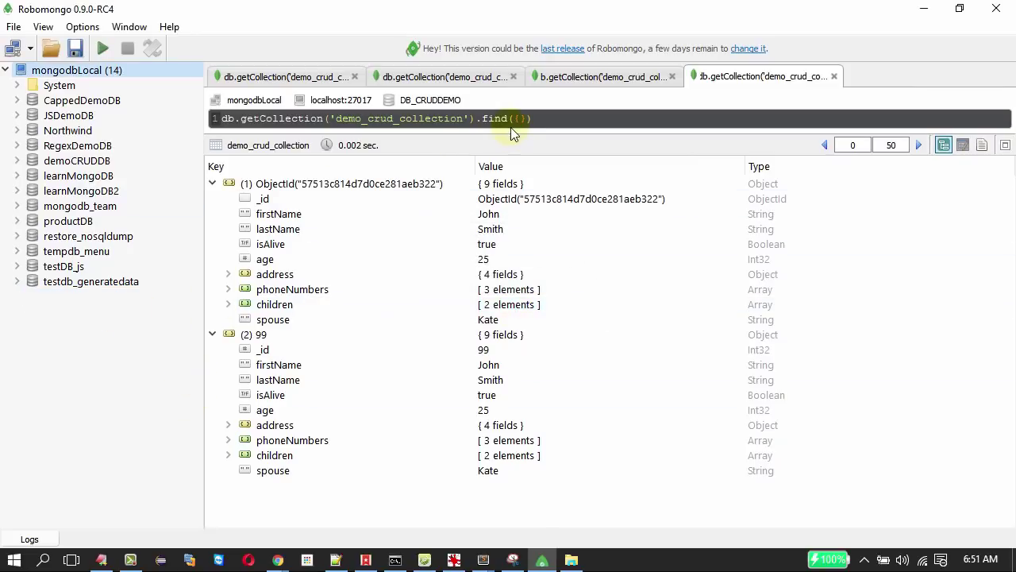
Close all four query tabs and disconnect from mongodbLocal.
click(834, 77)
click(675, 77)
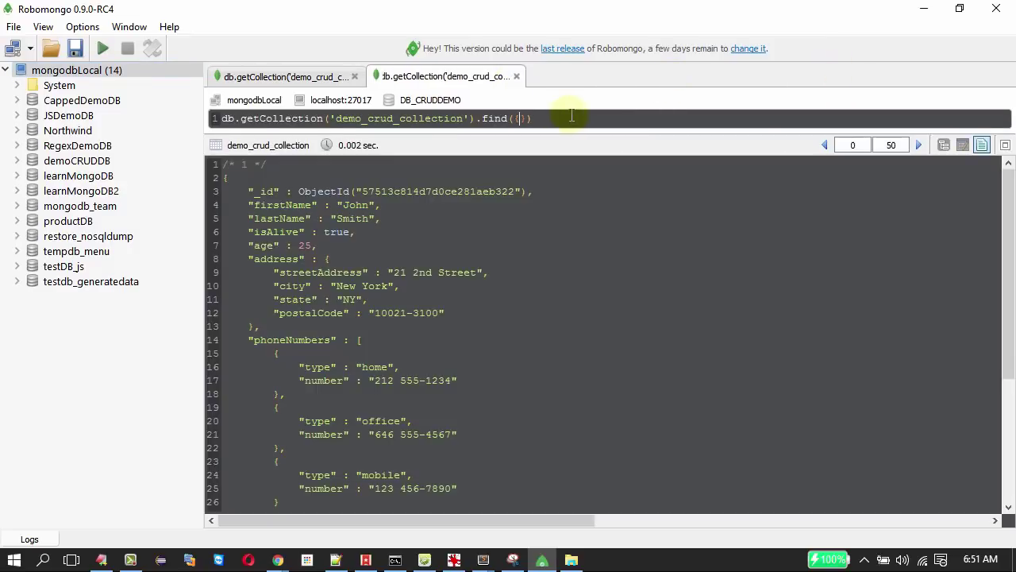
drag(571, 117, 222, 118)
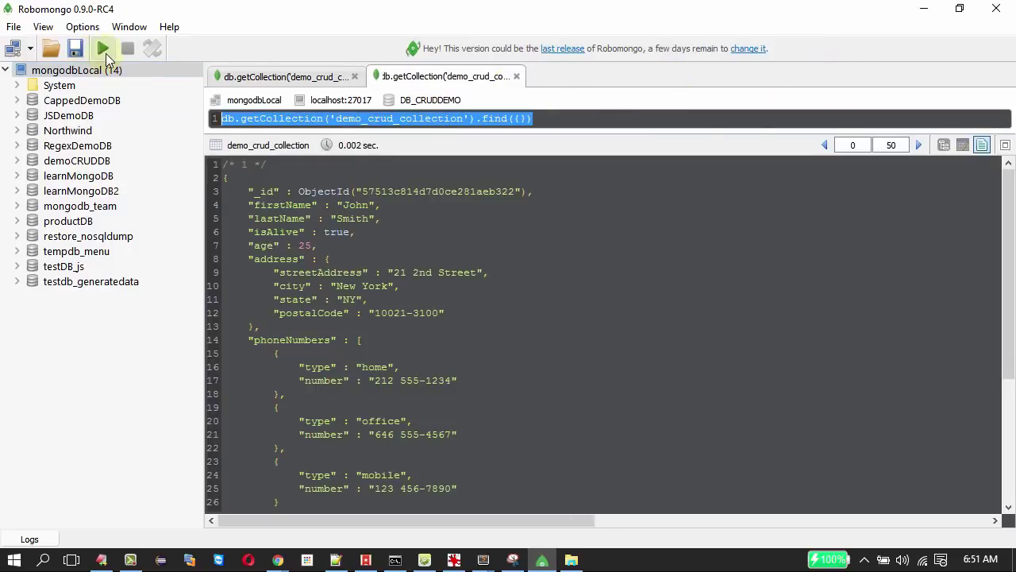
click(104, 51)
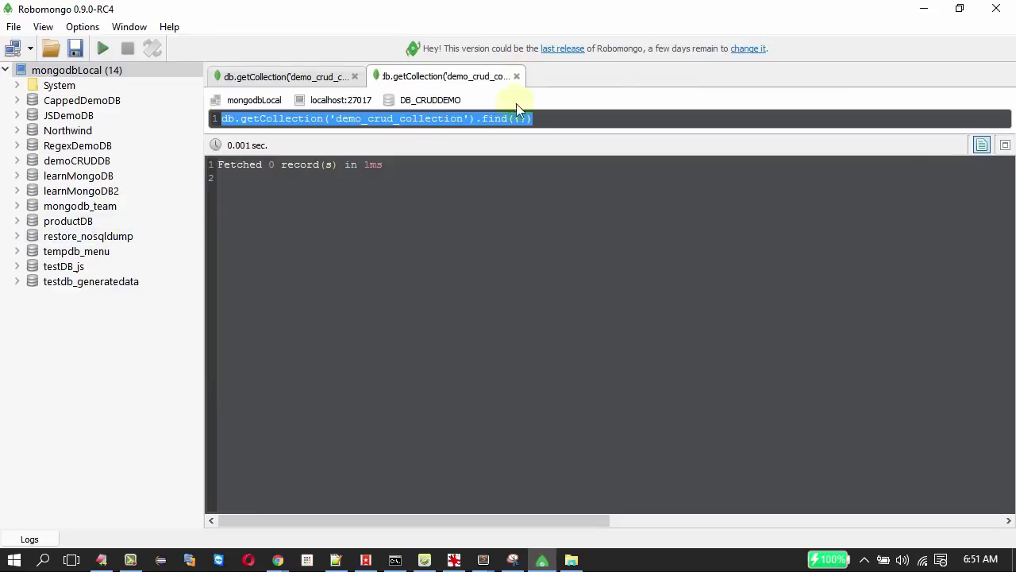
click(516, 76)
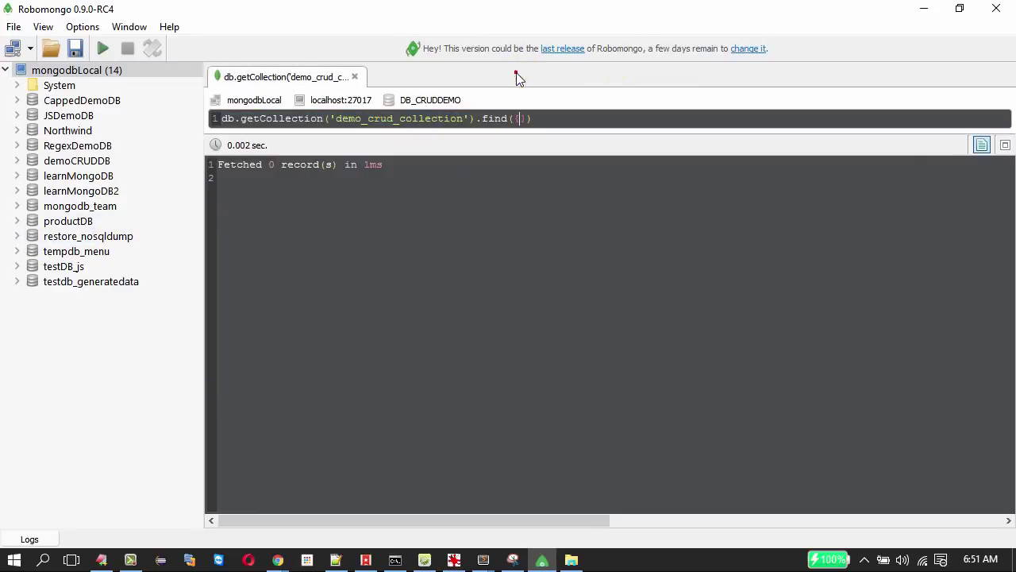
click(354, 77)
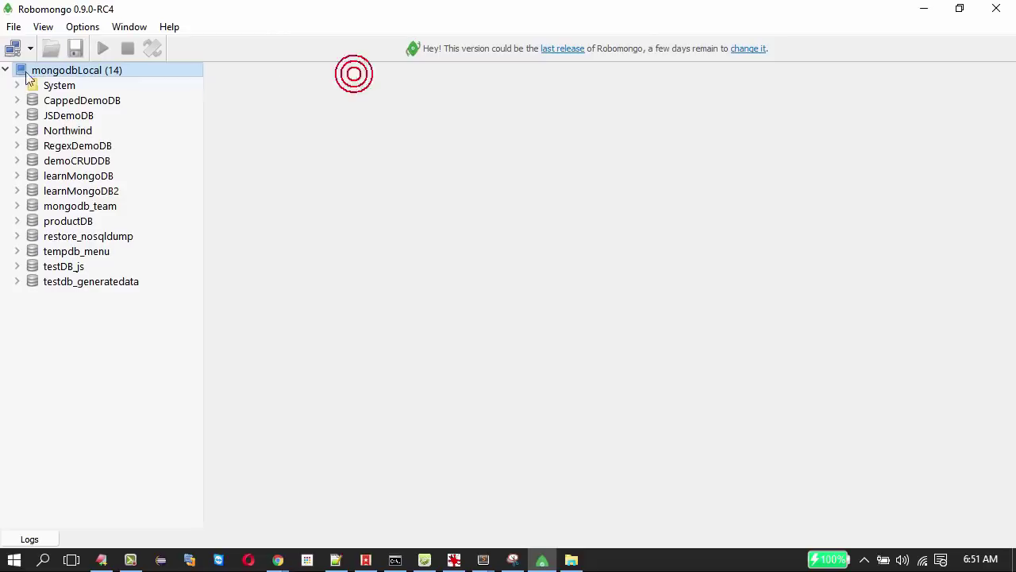
right_click(77, 70)
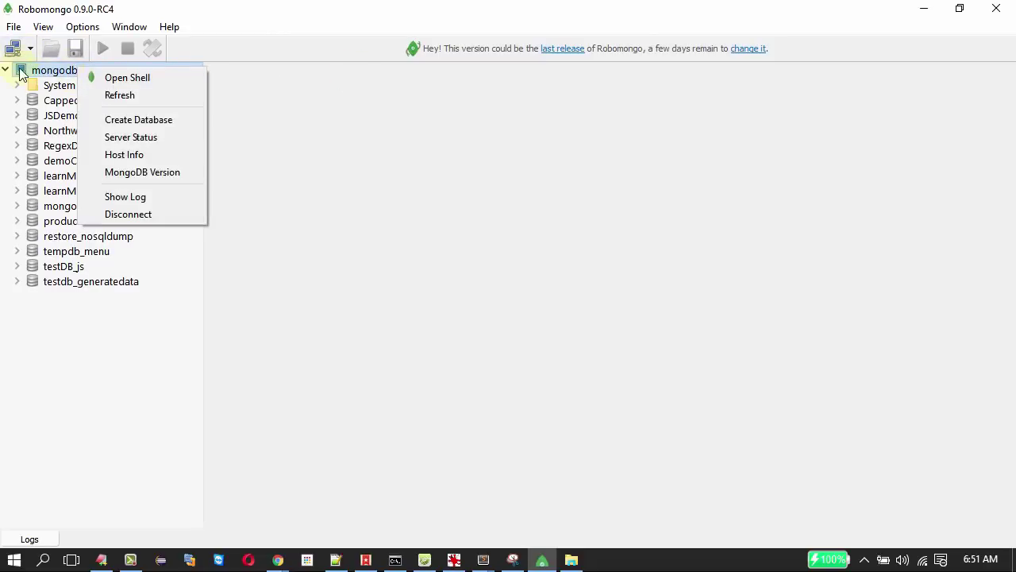
click(127, 216)
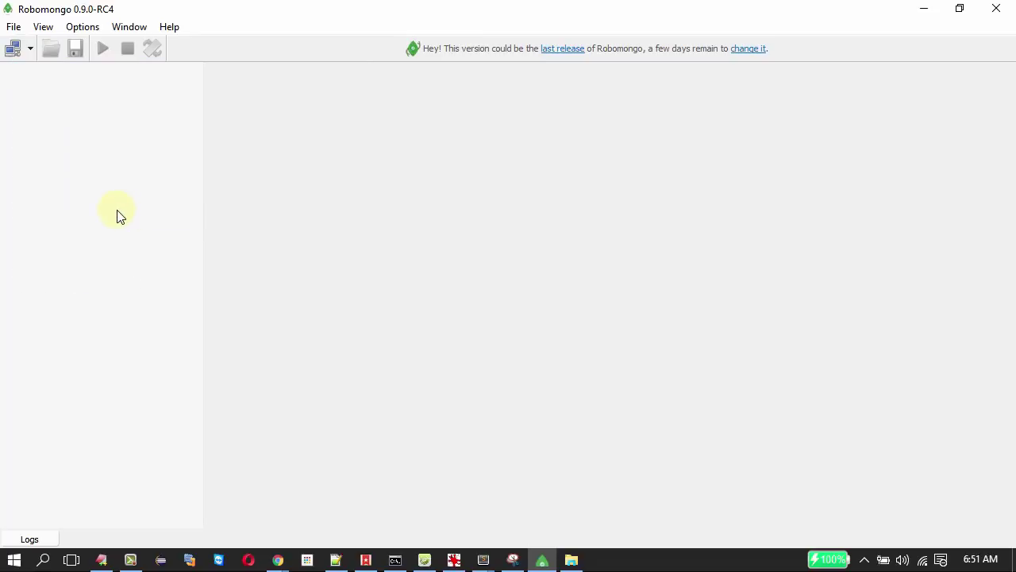
Show the CRUD MONGOCHEF title and slide 89's operations list, then bring up MongoChef Professional.
key(alt+Tab)
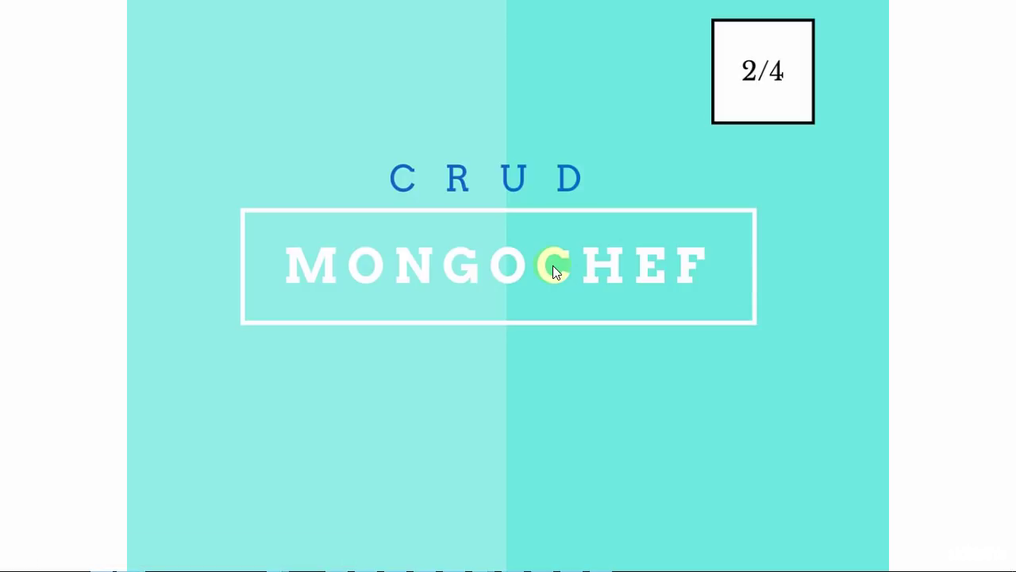
key(alt+Tab)
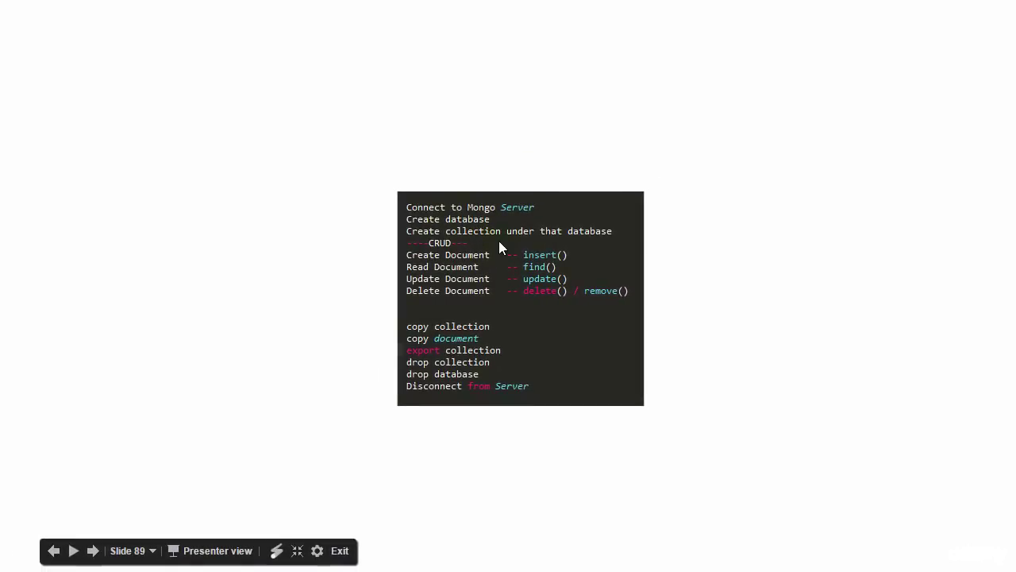
key(alt+Tab)
key(alt+Tab)
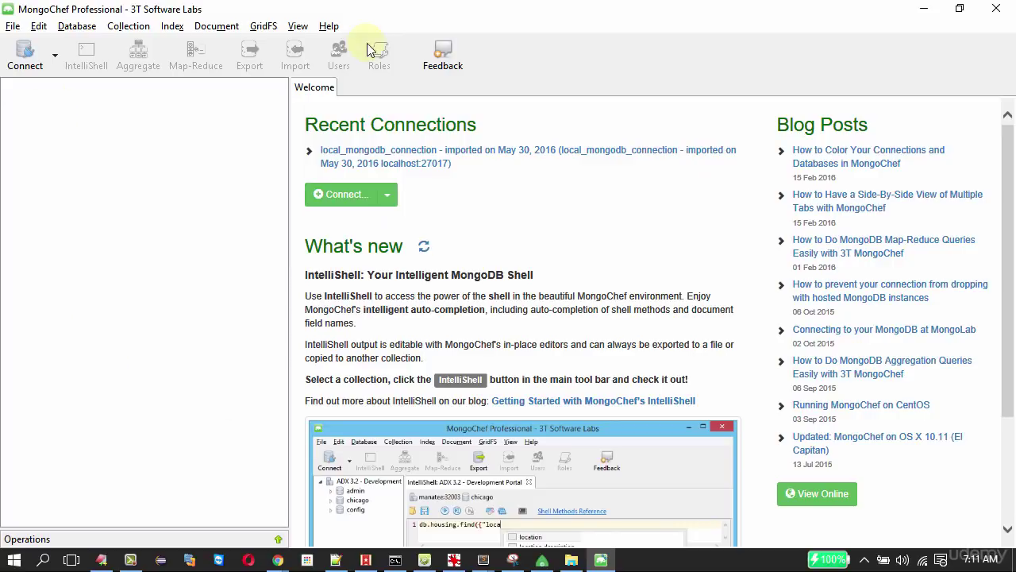
Review the New Connection defaults (localhost, port 27017), cancel, and connect to local_mongodb_connection.
click(24, 53)
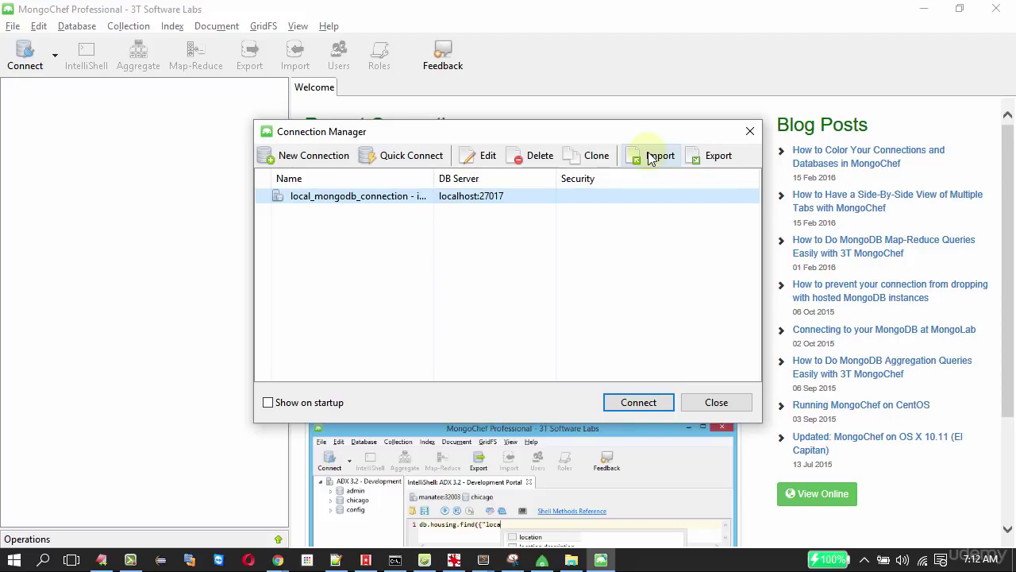
click(323, 158)
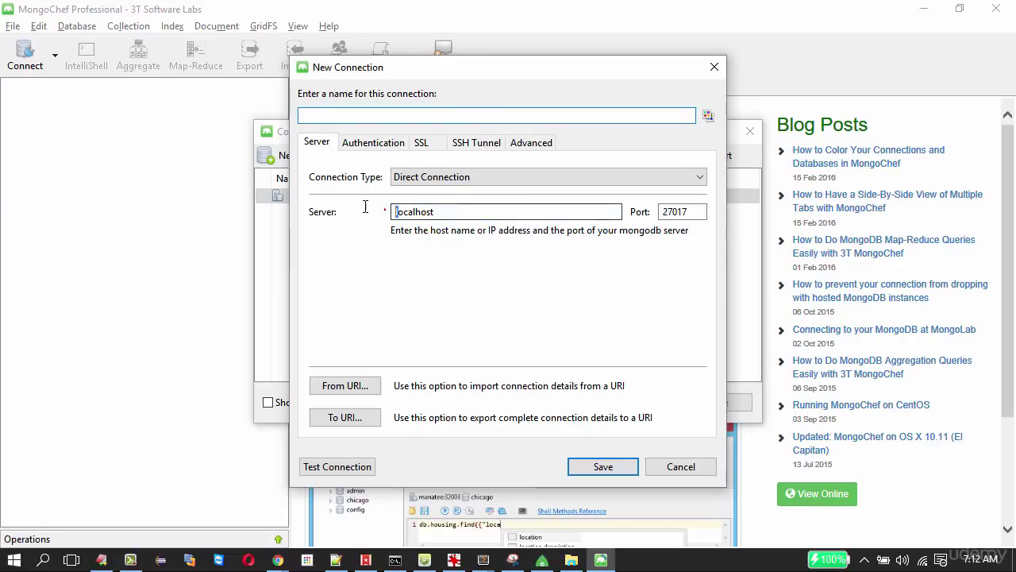
drag(394, 209, 430, 211)
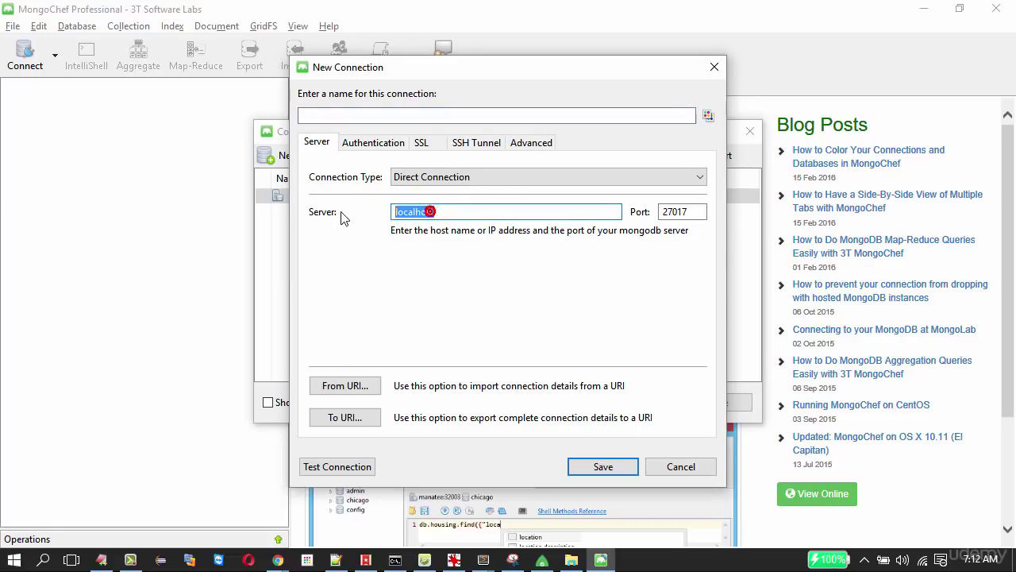
click(336, 119)
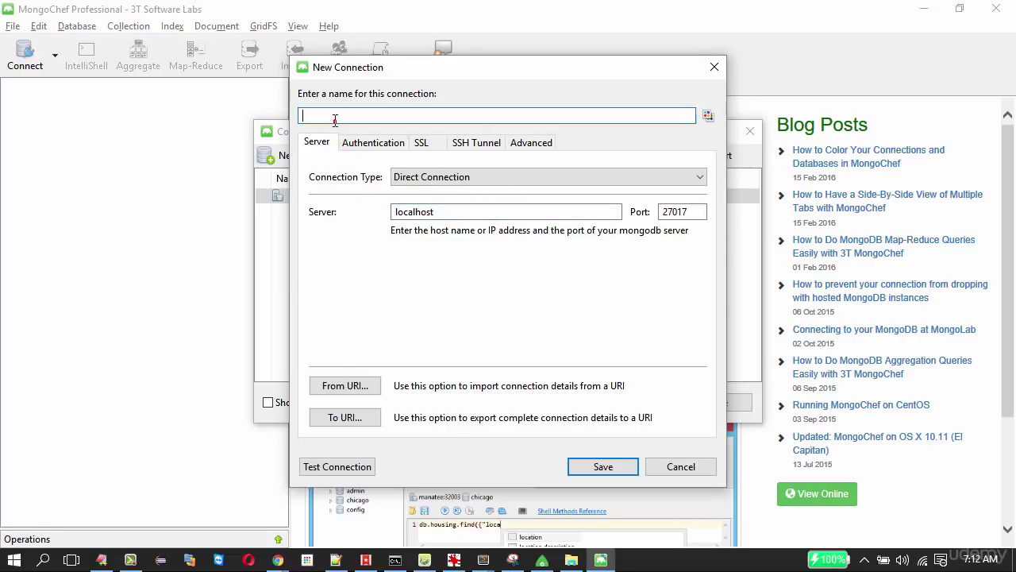
double_click(683, 210)
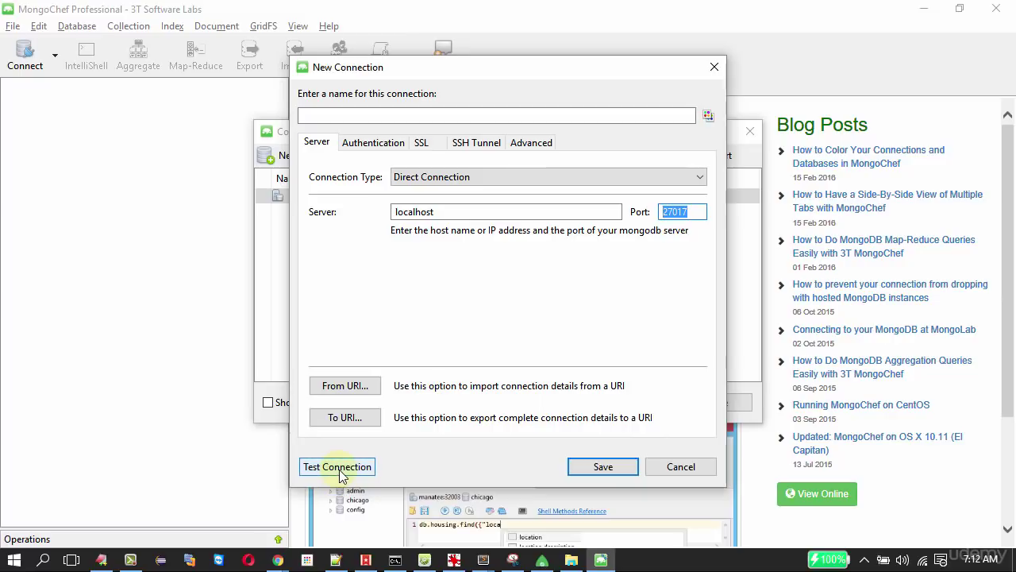
click(680, 468)
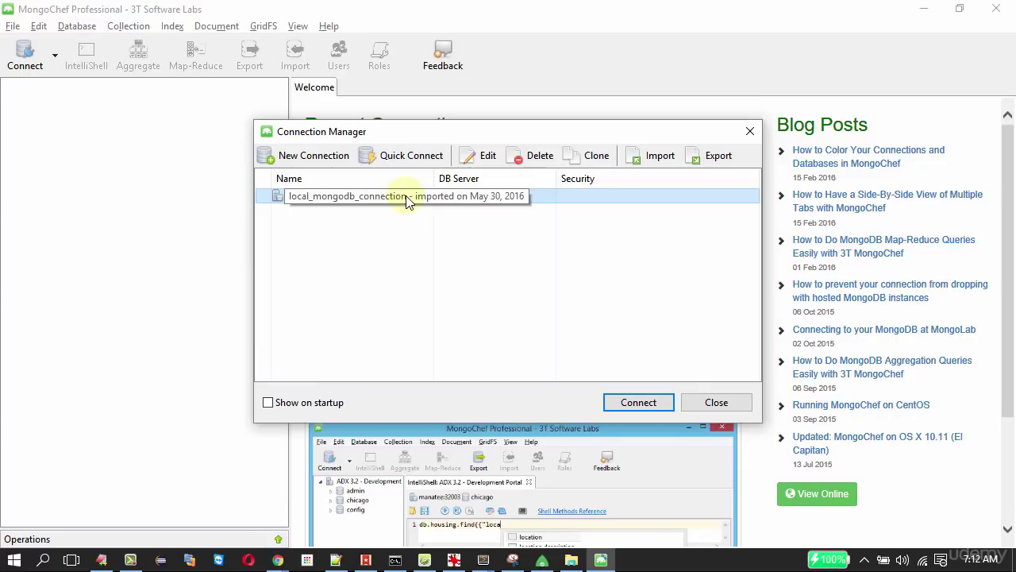
click(623, 401)
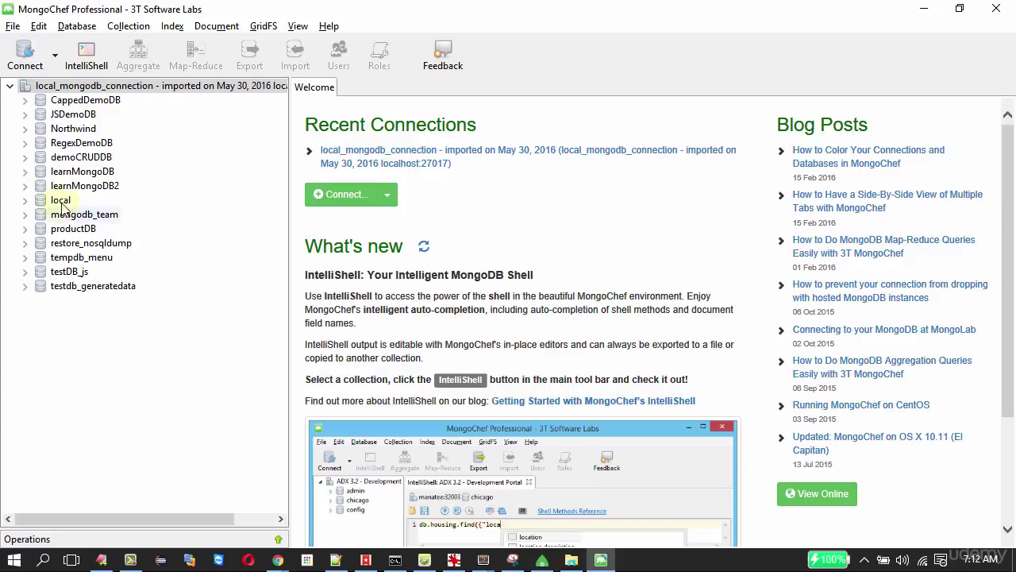
Add a database named DEMO_CRUD_DB to the connection.
click(142, 85)
right_click(151, 88)
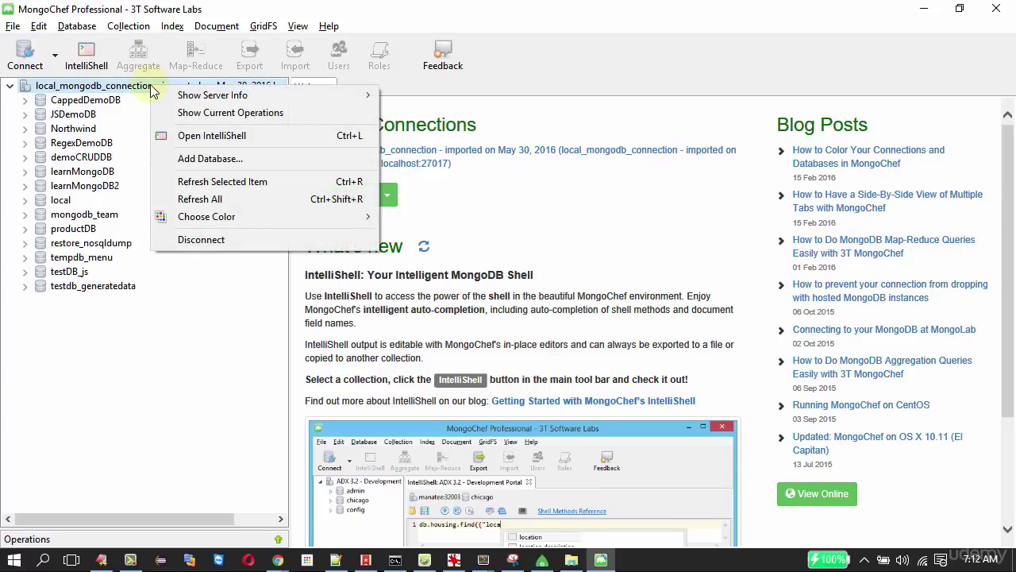
click(199, 160)
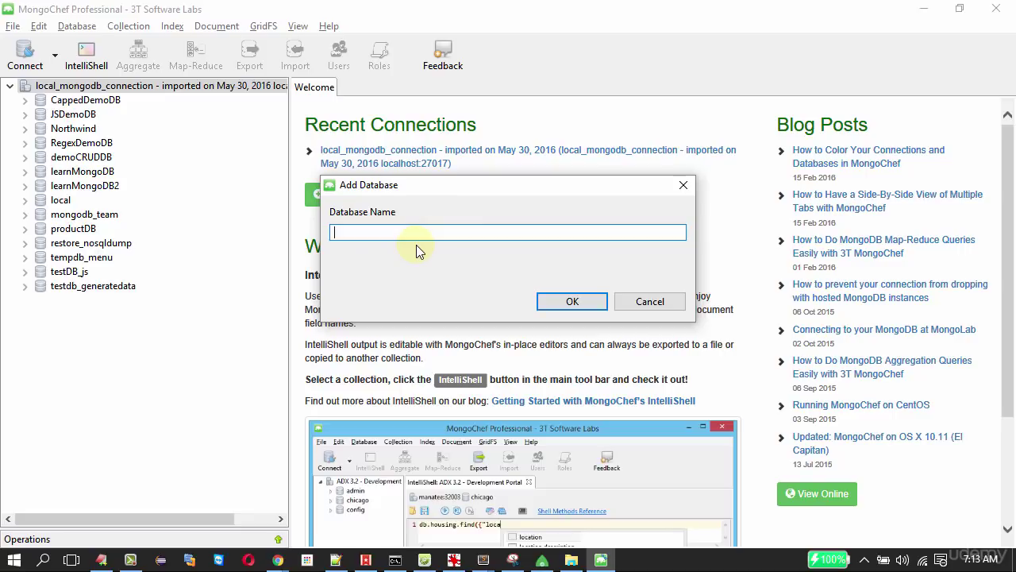
text(DEMO_CRUD_DB)
key(Return)
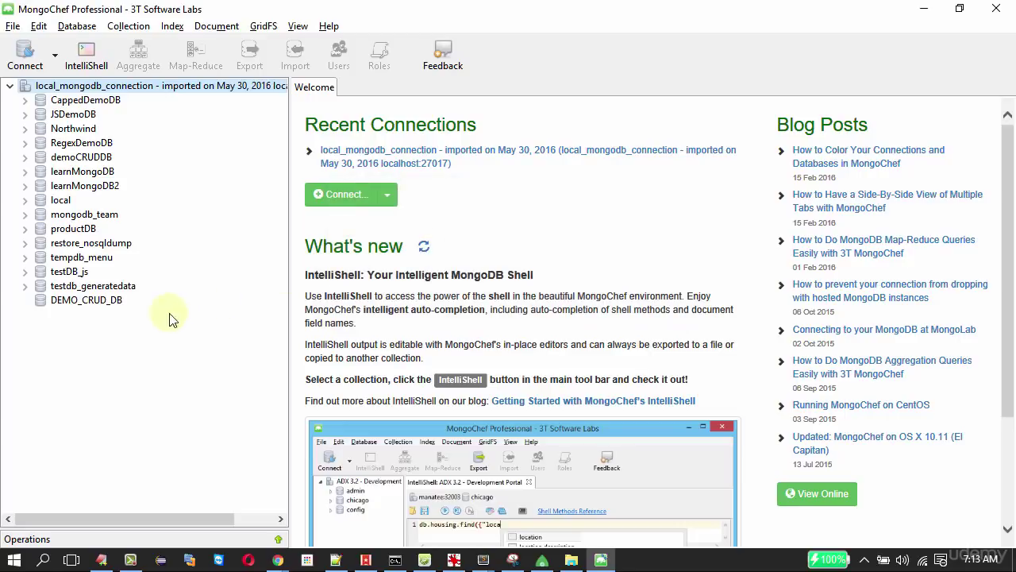
Create a collection named colllection_details inside DEMO_CRUD_DB.
right_click(72, 306)
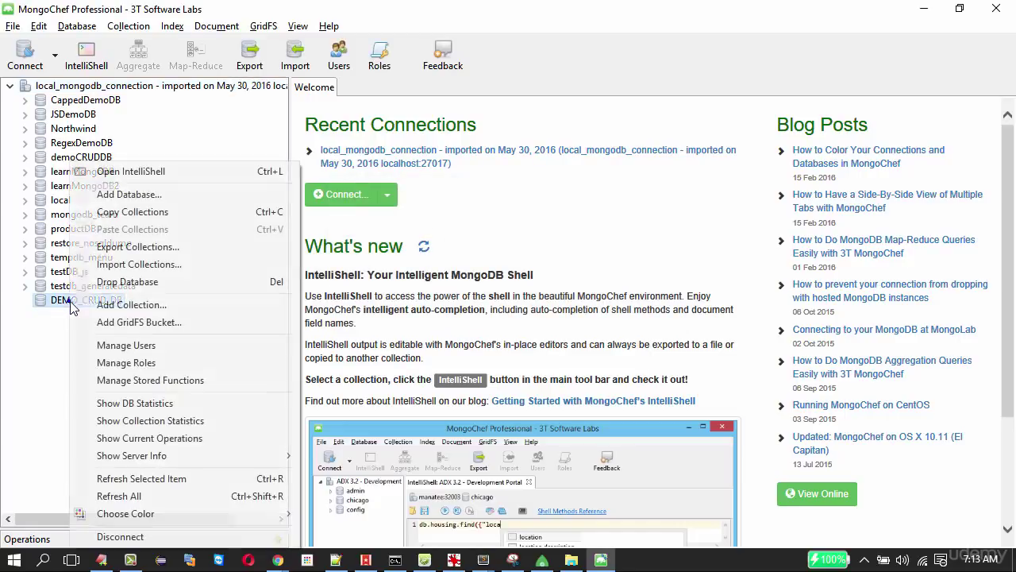
click(128, 310)
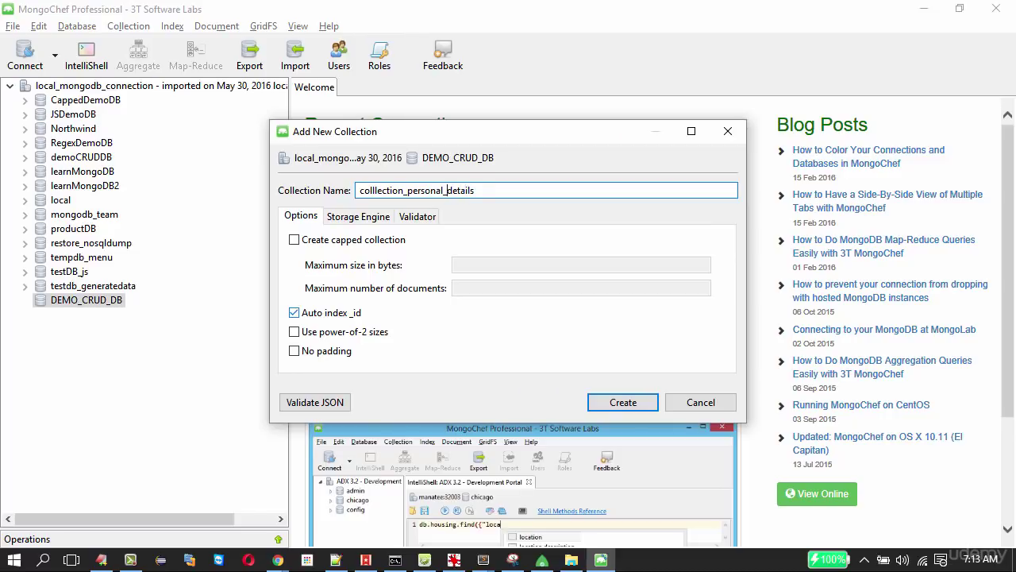
key(BackSpace)
key(BackSpace)
key(BackSpace)
key(BackSpace)
key(BackSpace)
key(BackSpace)
key(BackSpace)
key(BackSpace)
key(BackSpace)
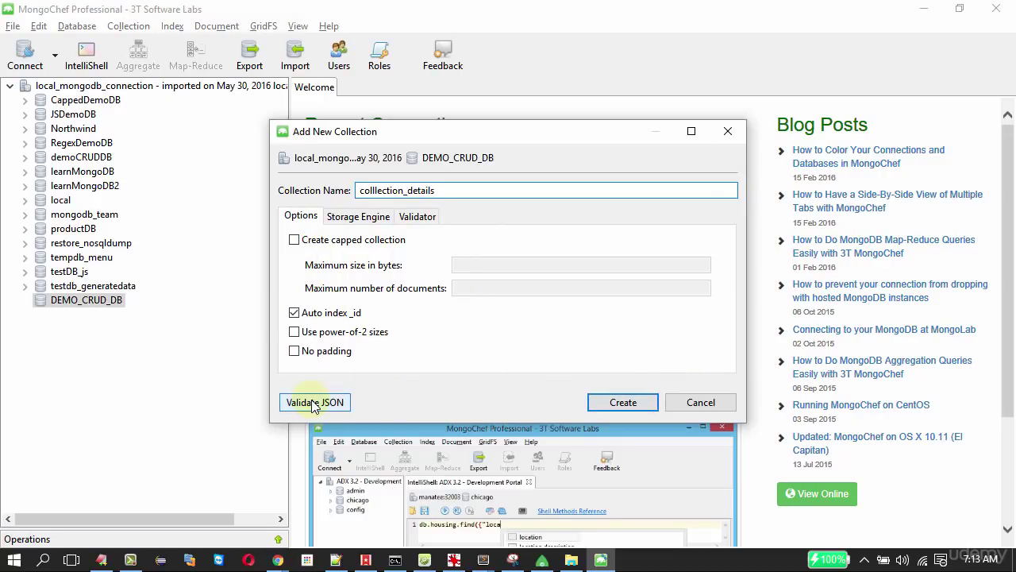
click(621, 402)
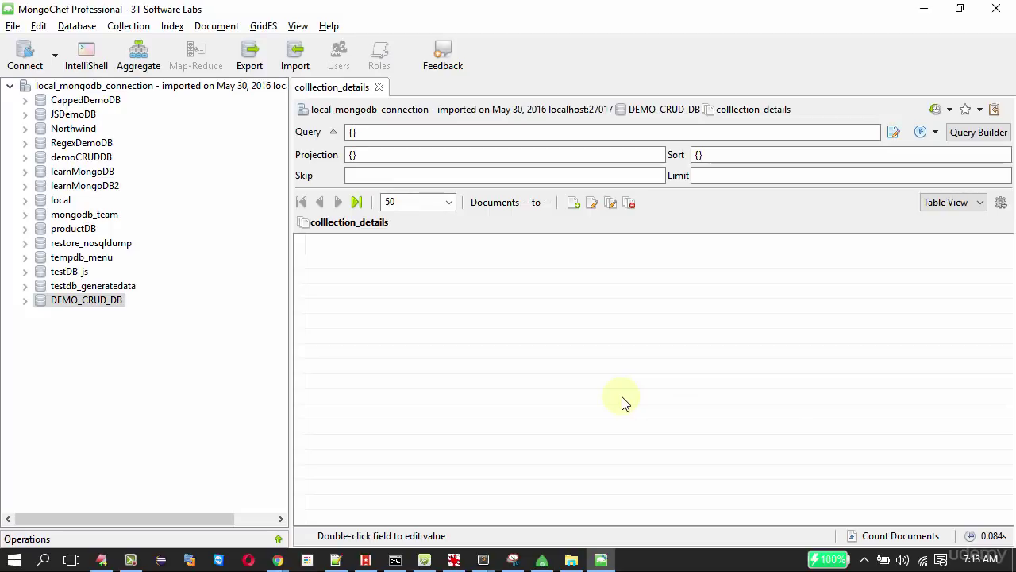
Expand DEMO_CRUD_DB, toggle the Query Builder, and open colllection_details in a second collection view.
click(25, 300)
click(103, 314)
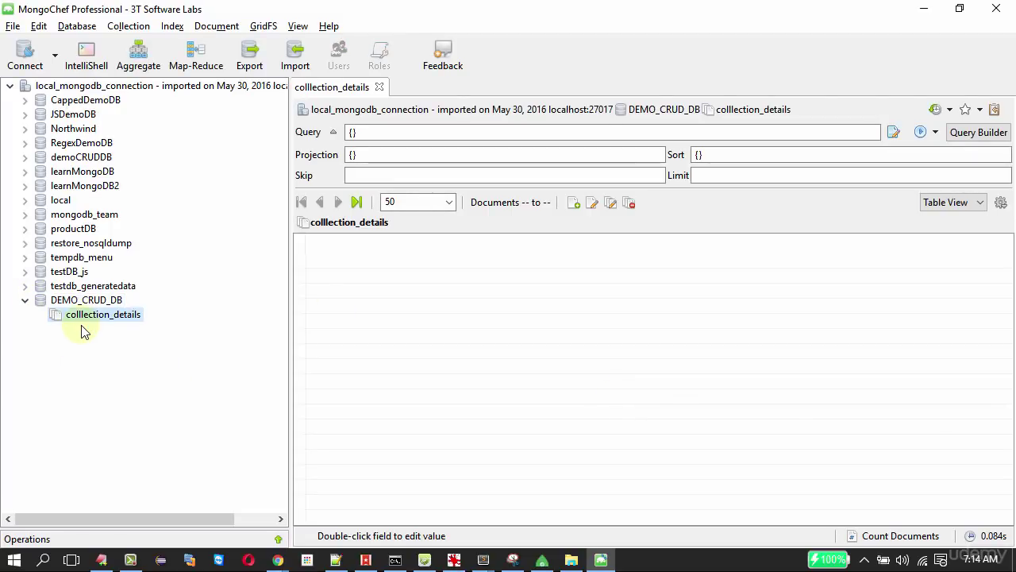
click(974, 135)
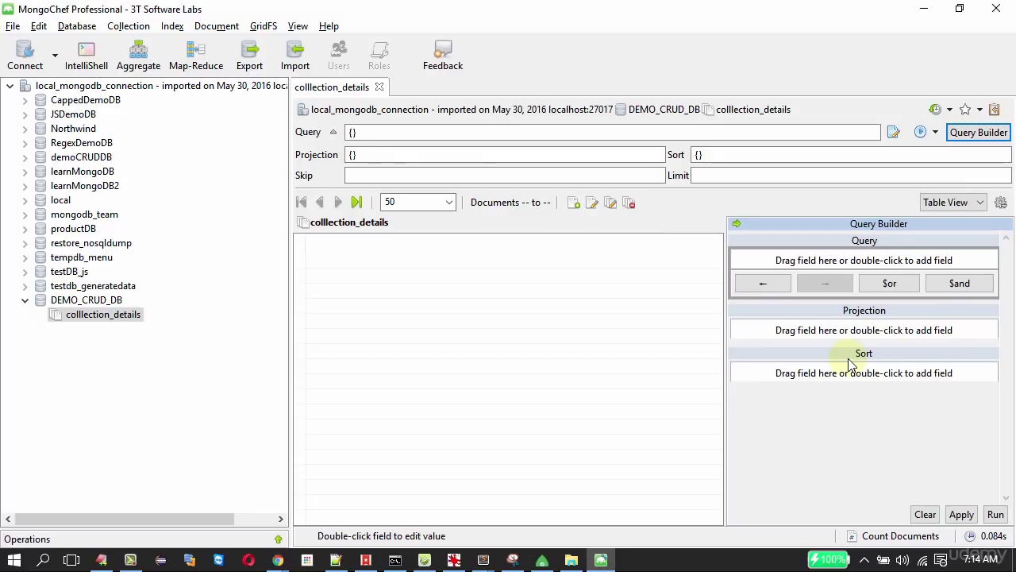
click(508, 322)
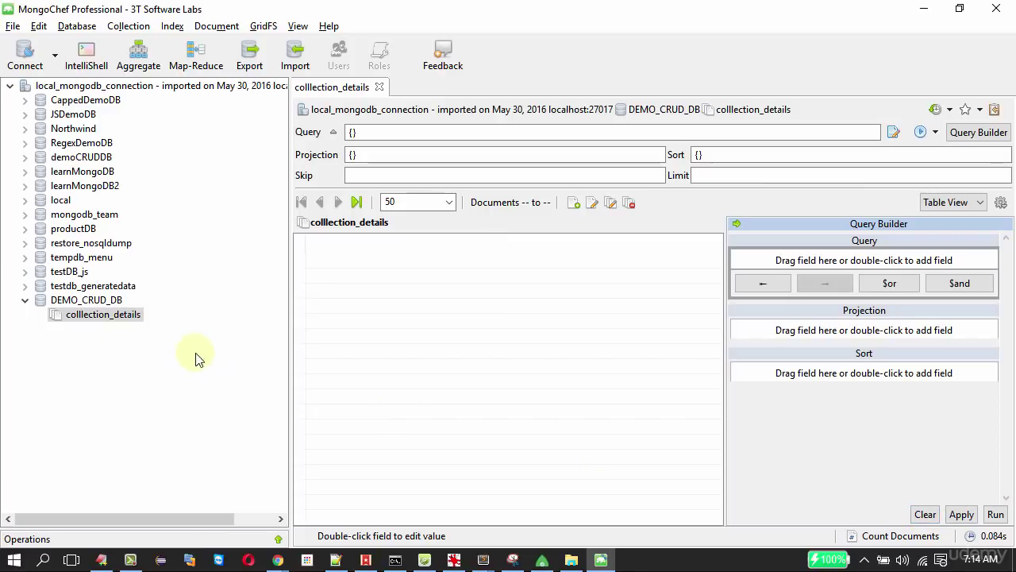
right_click(101, 315)
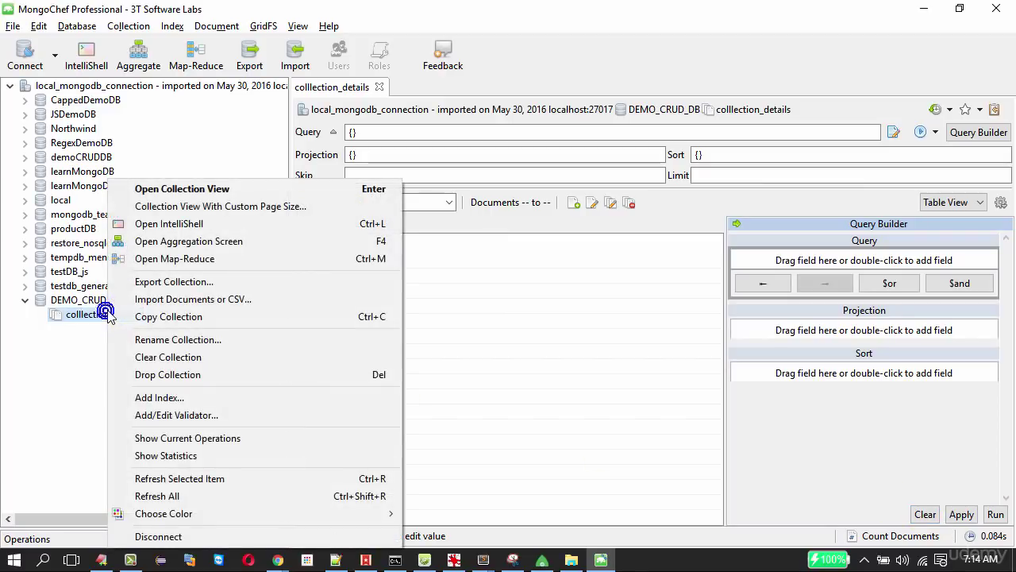
click(173, 190)
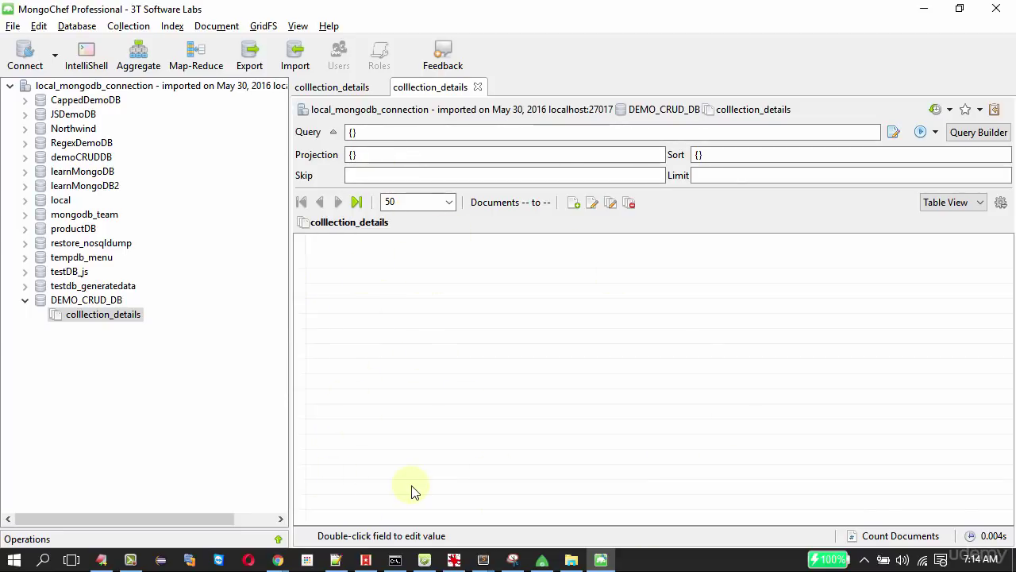
key(alt+Tab)
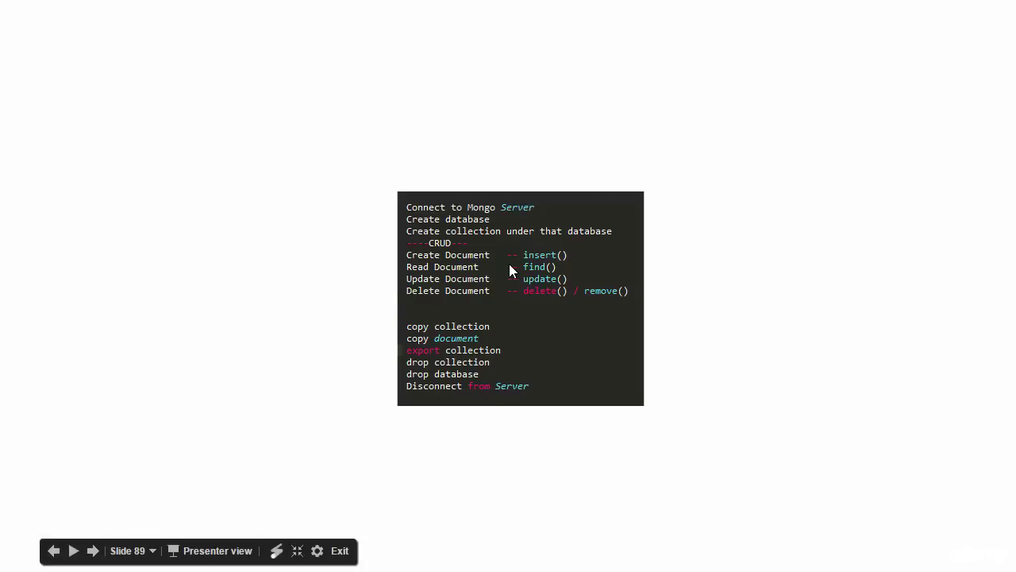
Add a document to colllection_details by pasting the Wikipedia sample person JSON over the template.
key(alt+Tab)
key(alt+Tab)
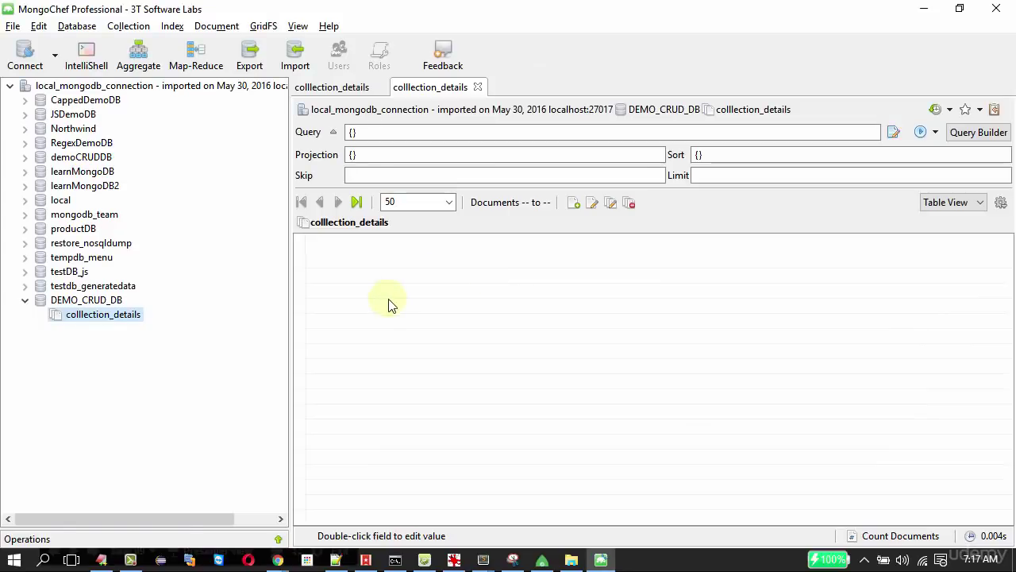
right_click(382, 295)
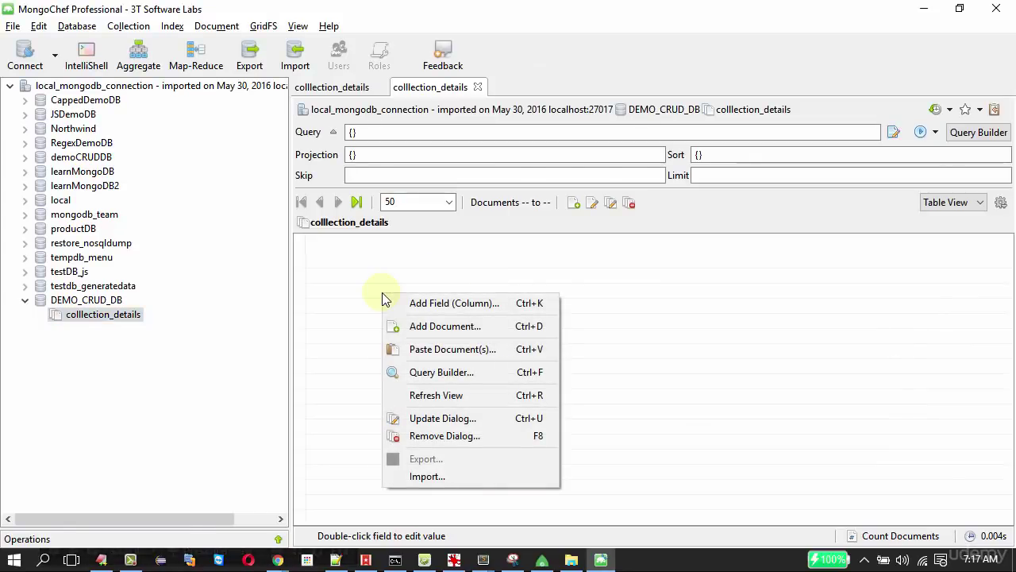
click(442, 335)
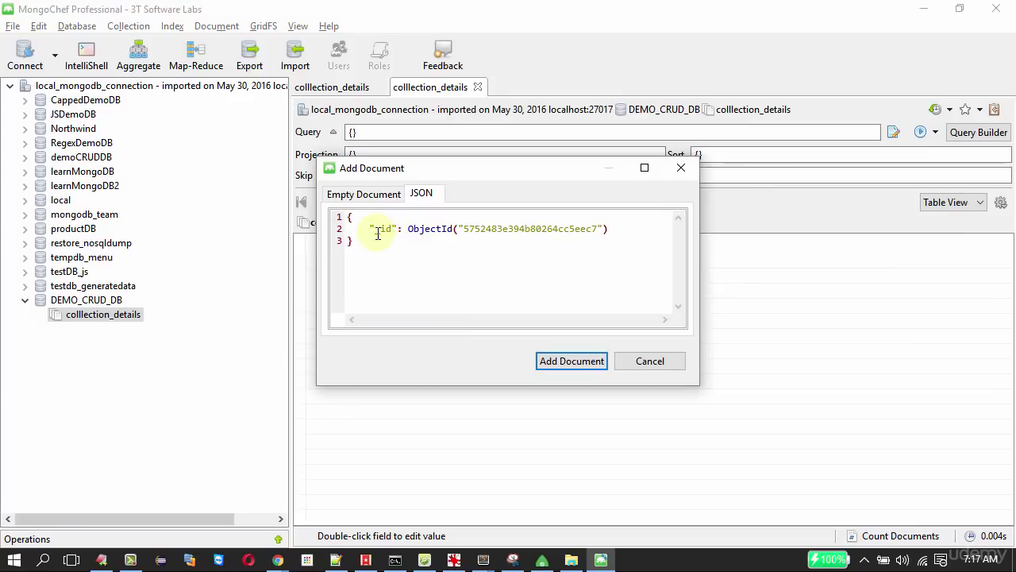
click(610, 229)
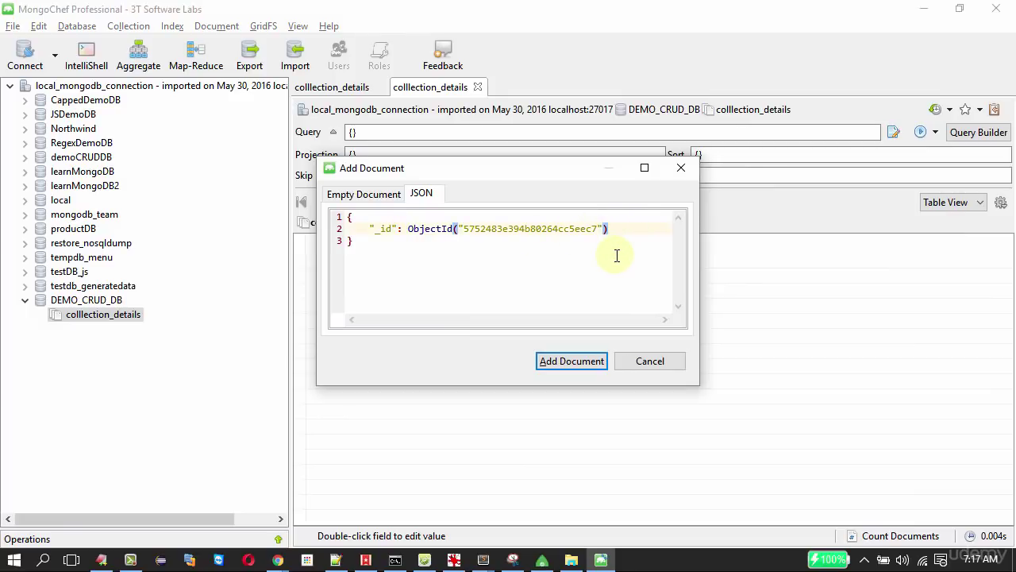
key(alt+Tab)
key(alt+Tab)
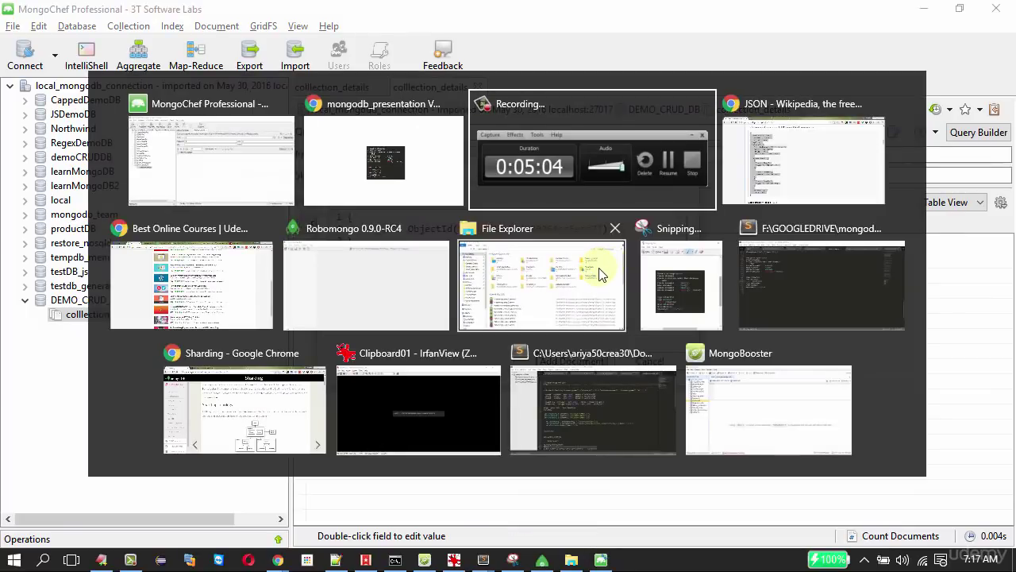
key(alt+Tab)
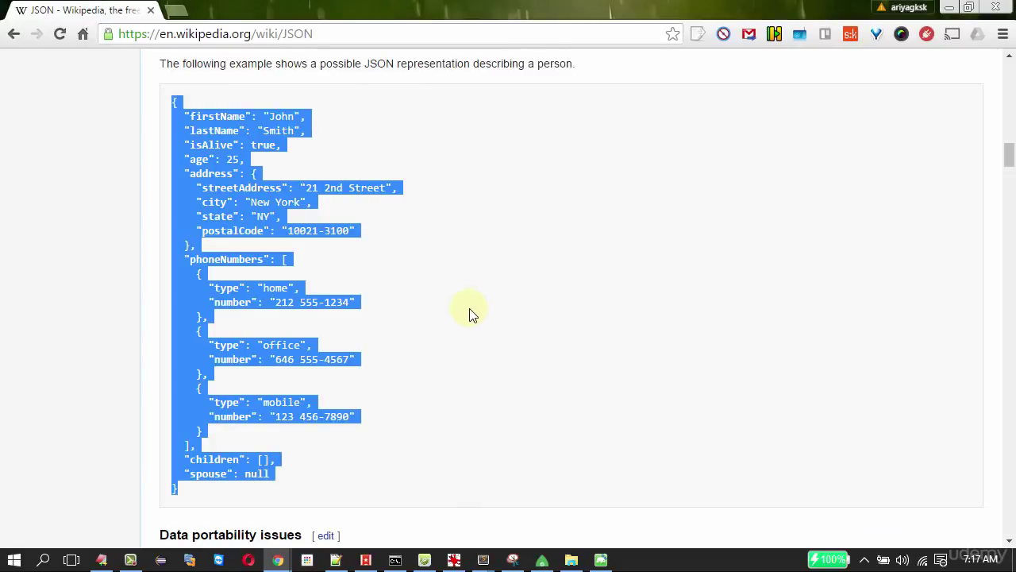
key(alt+Tab)
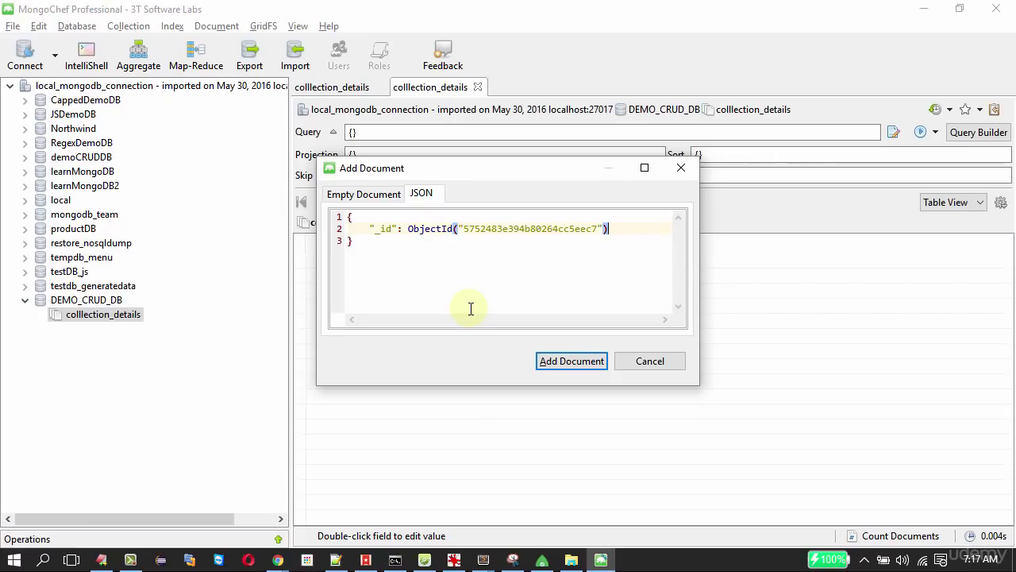
key(ctrl+a)
key(ctrl+v)
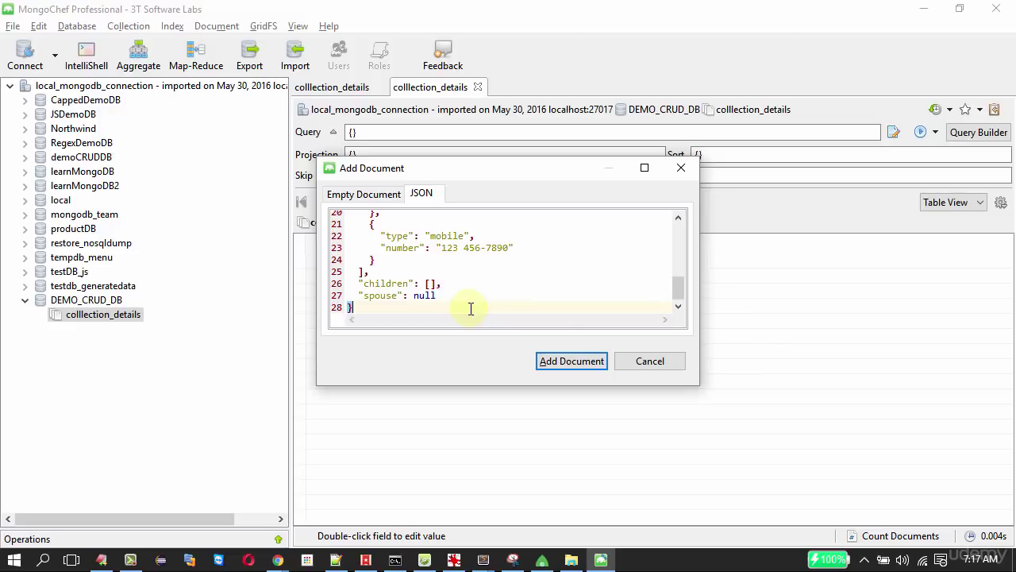
click(564, 361)
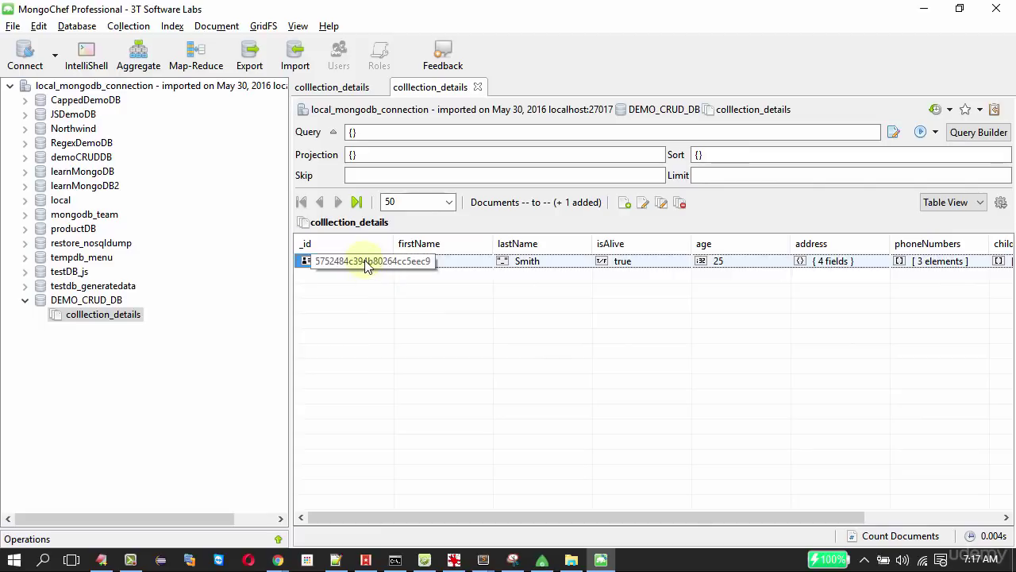
Show the results in Tree View and expand the added document's fields.
click(939, 207)
click(930, 222)
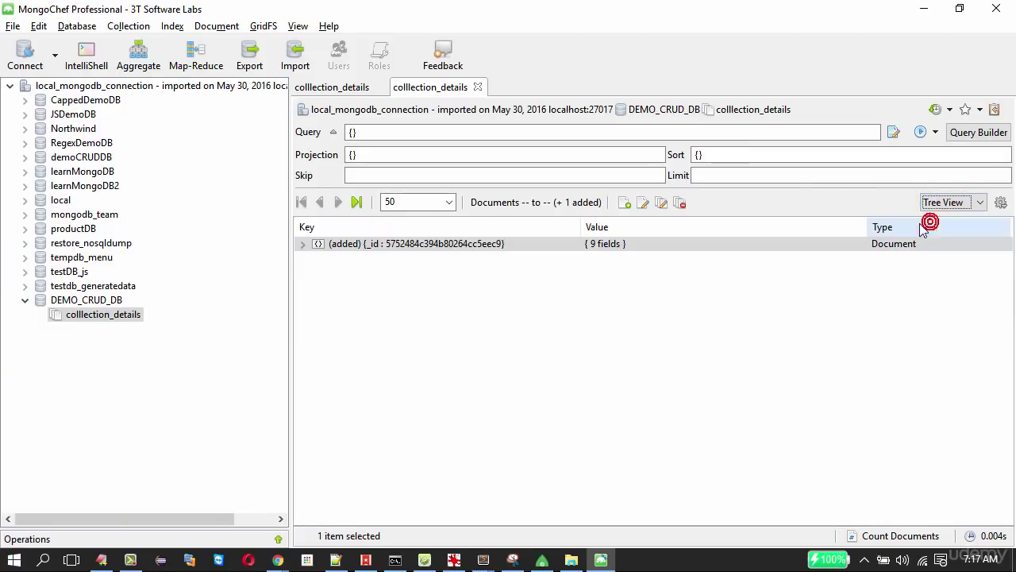
click(302, 244)
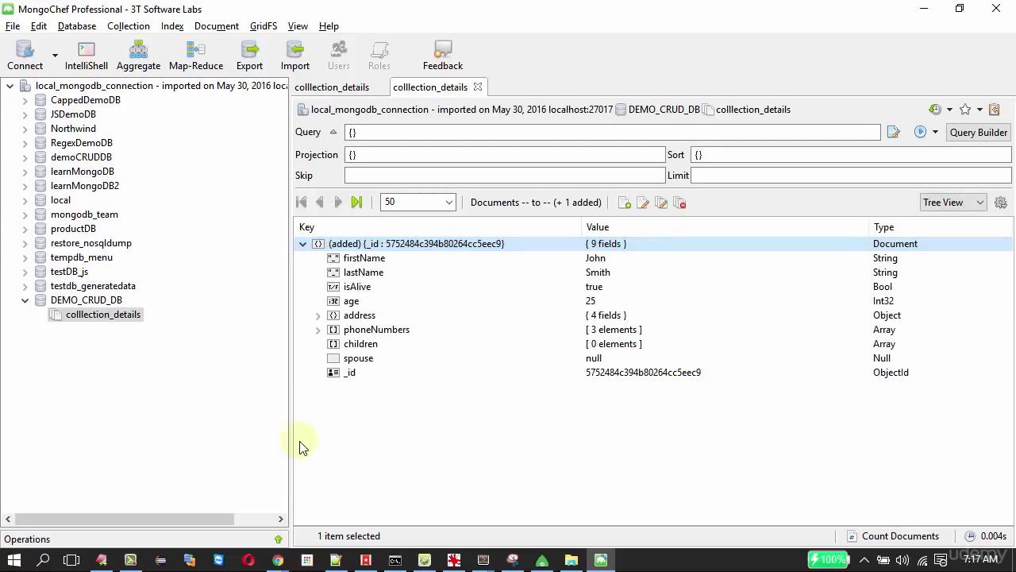
Switch to JSON View and highlight the document's generated _id line.
click(933, 205)
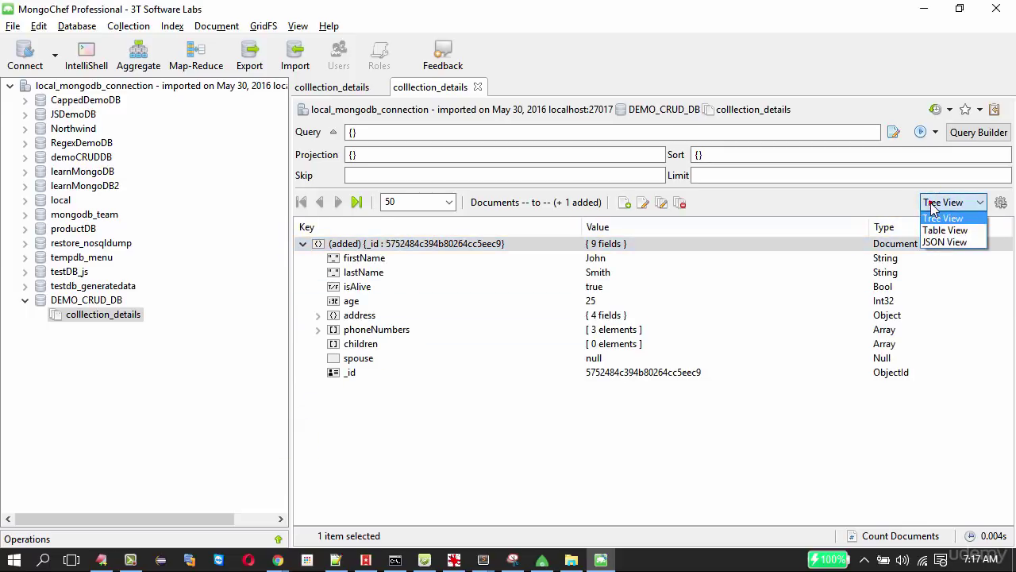
click(942, 242)
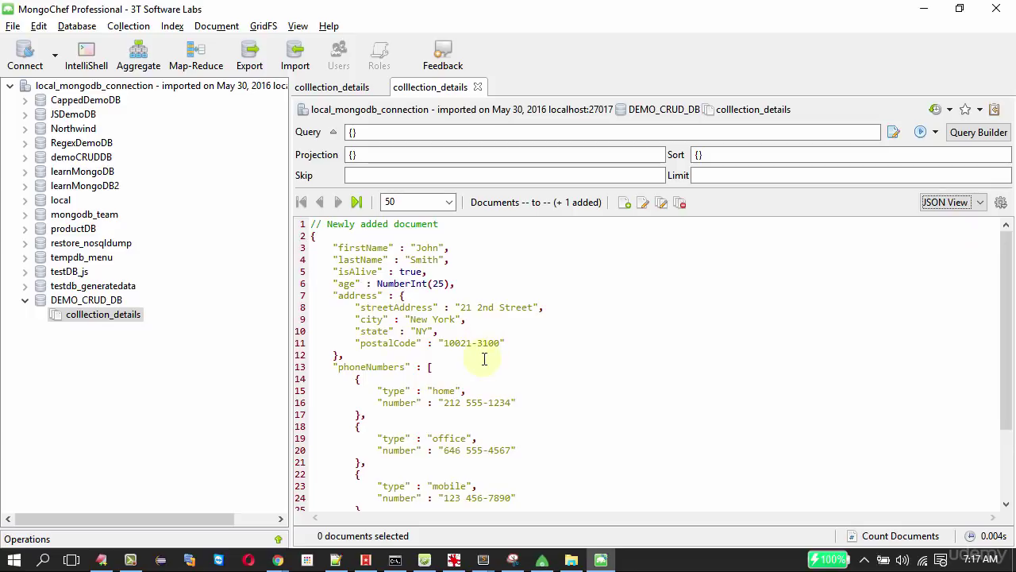
click(458, 290)
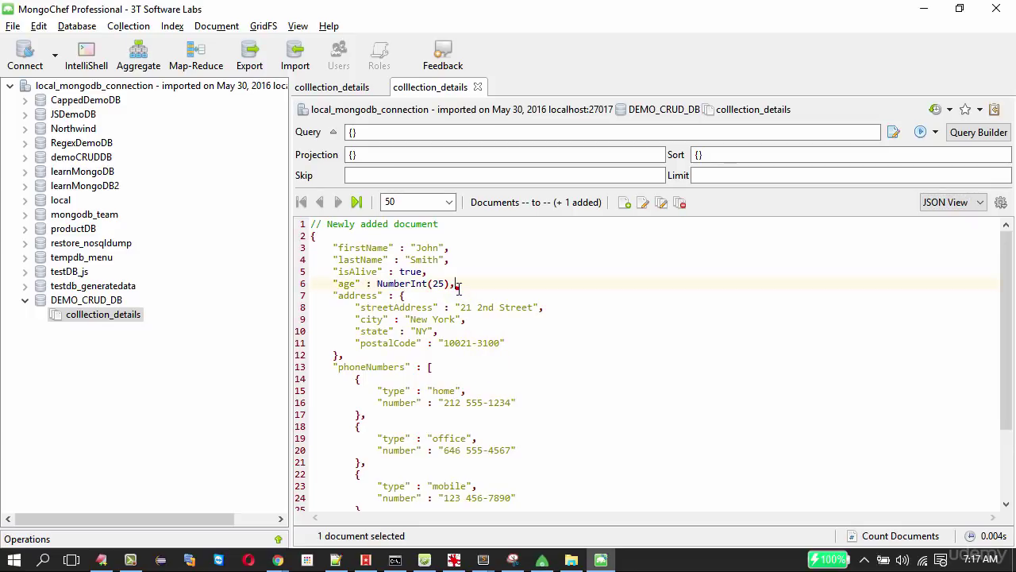
scroll(458, 292, down, 3)
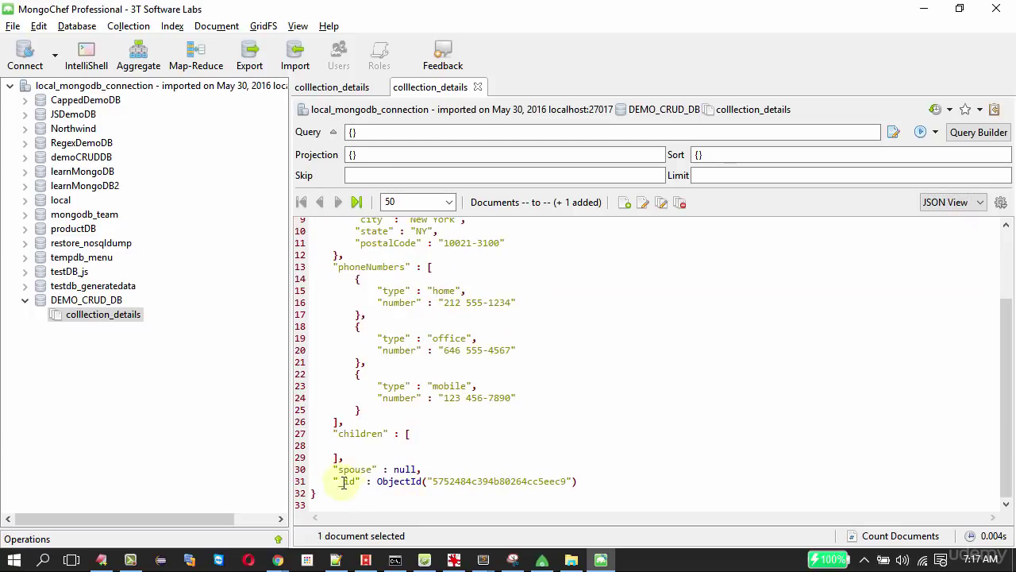
drag(339, 481, 586, 480)
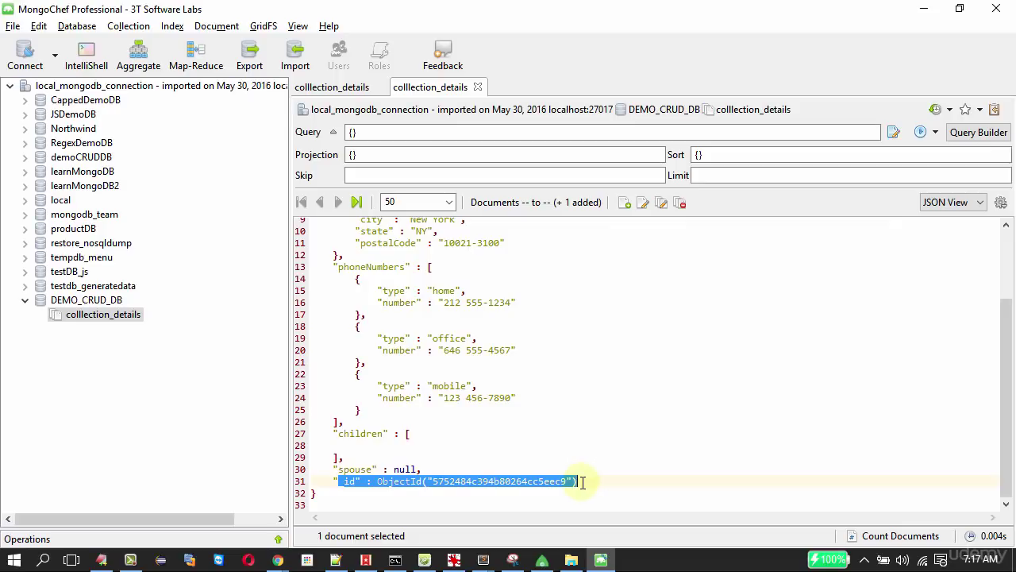
scroll(582, 482, up, 3)
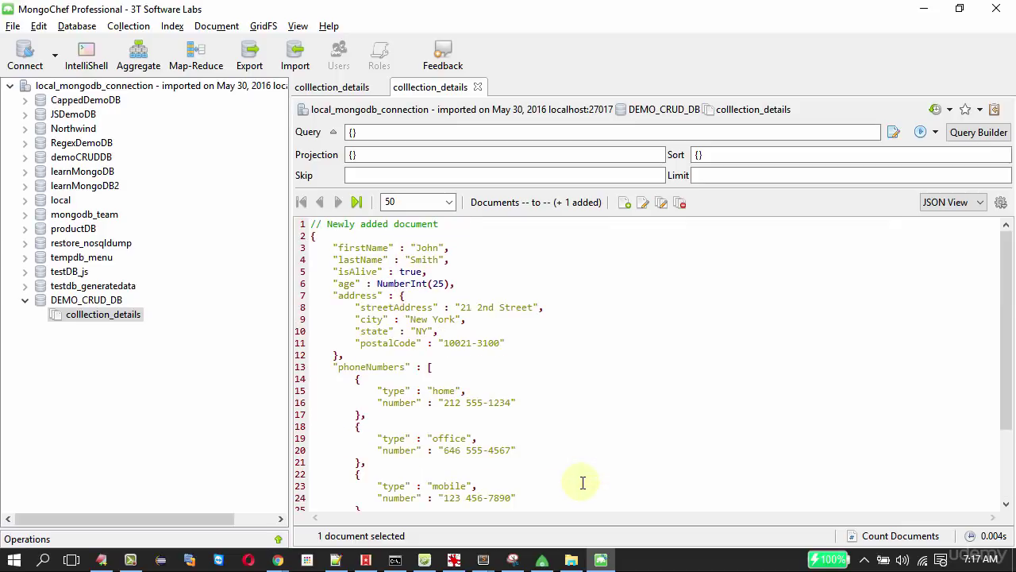
Start a new document, replacing the _id template line with product_name "Laptop".
right_click(755, 300)
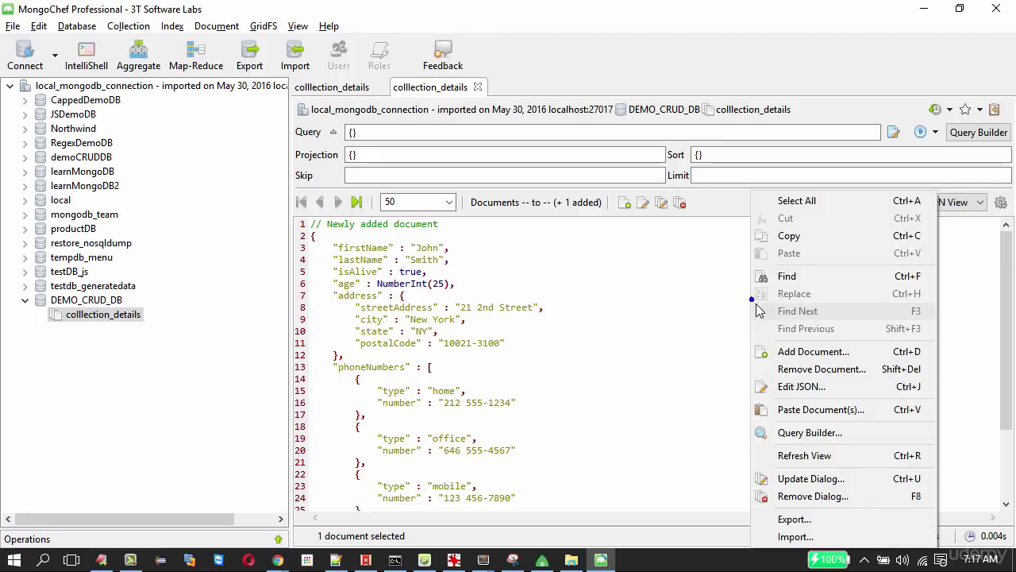
click(796, 359)
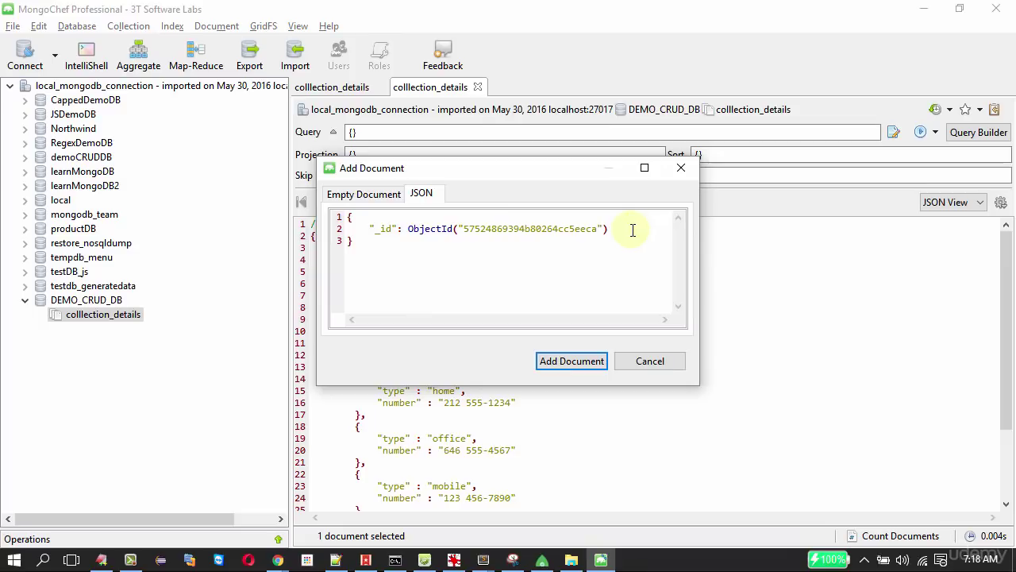
triple_click(429, 227)
key(BackSpace)
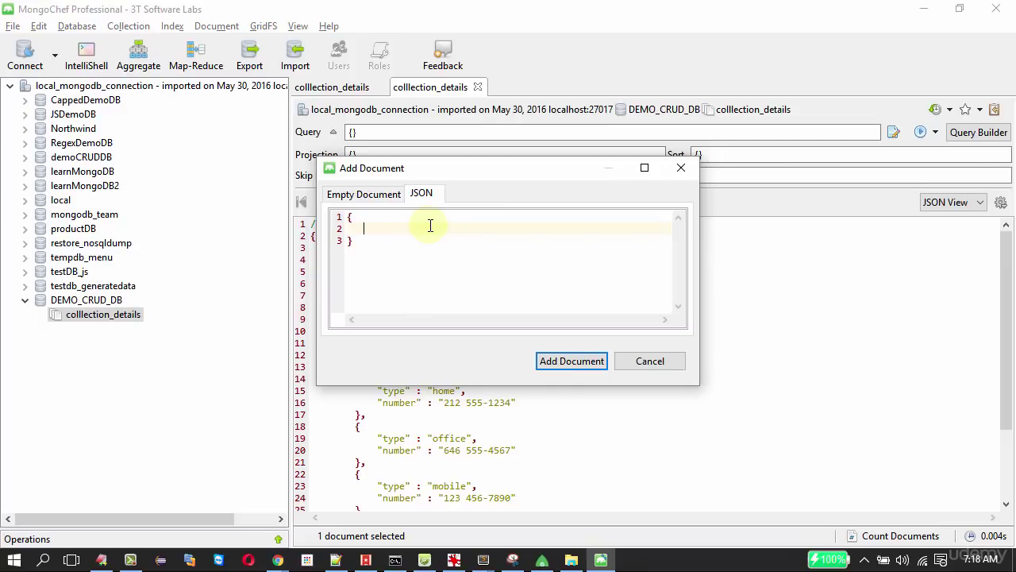
text(product_name:"Laptopr)
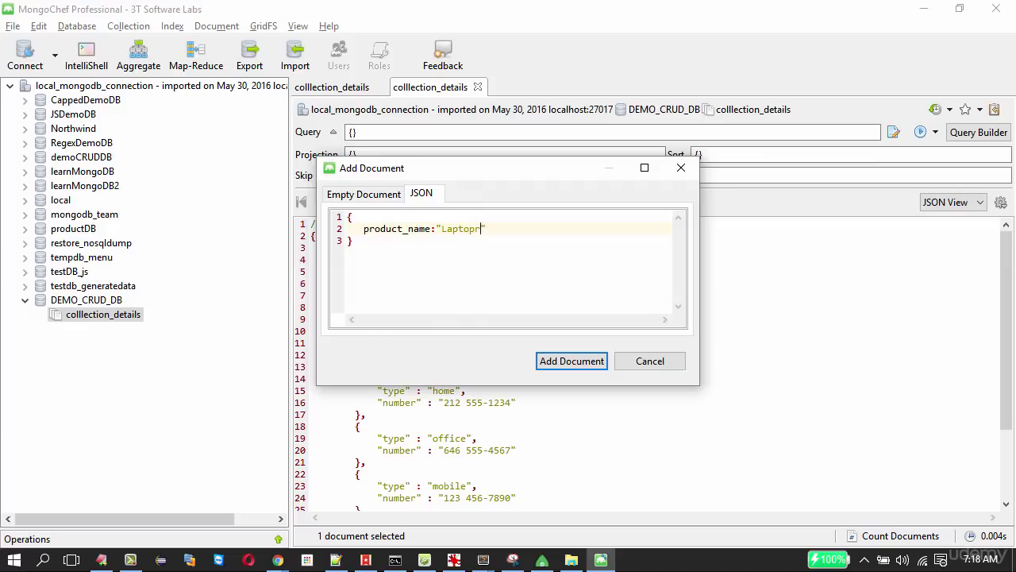
key(BackSpace)
click(498, 227)
Add company_name "Razor" and price 4300, then save the Laptop document.
text(cop)
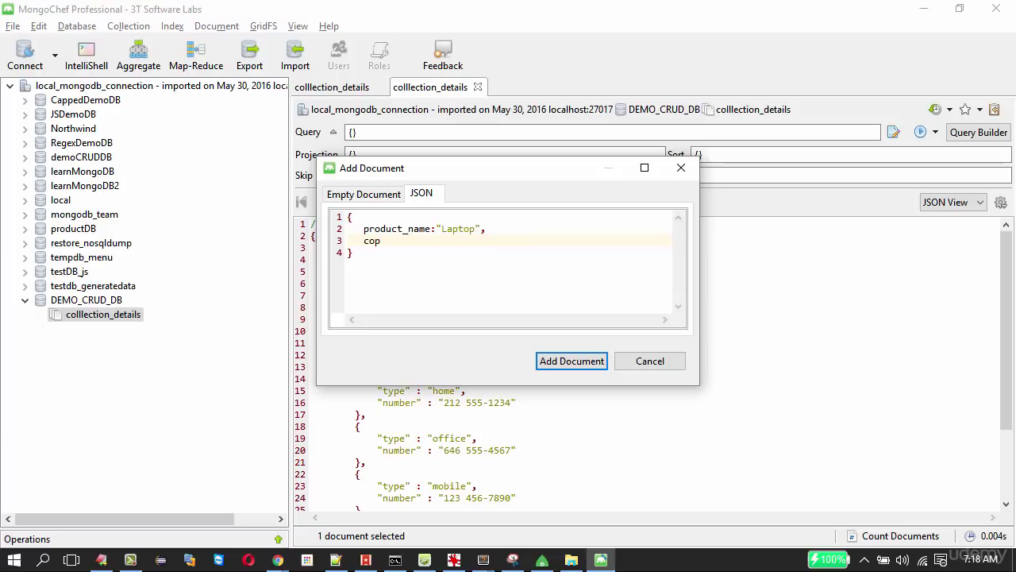
key(BackSpace)
text(mpa)
text(ny_name)
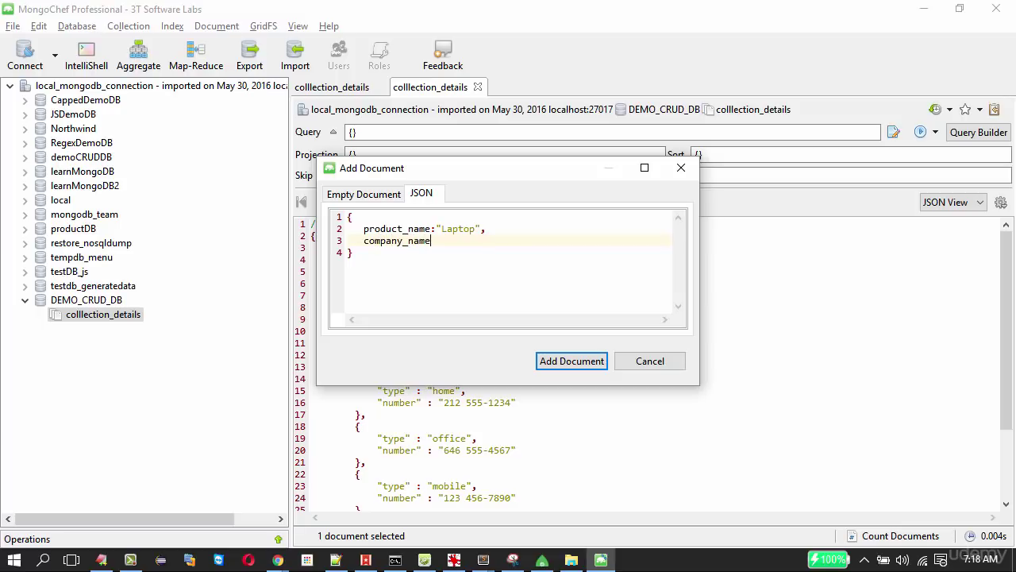
text(:"")
text(Ra)
text(zor)
text(,)
key(Return)
text(price:4)
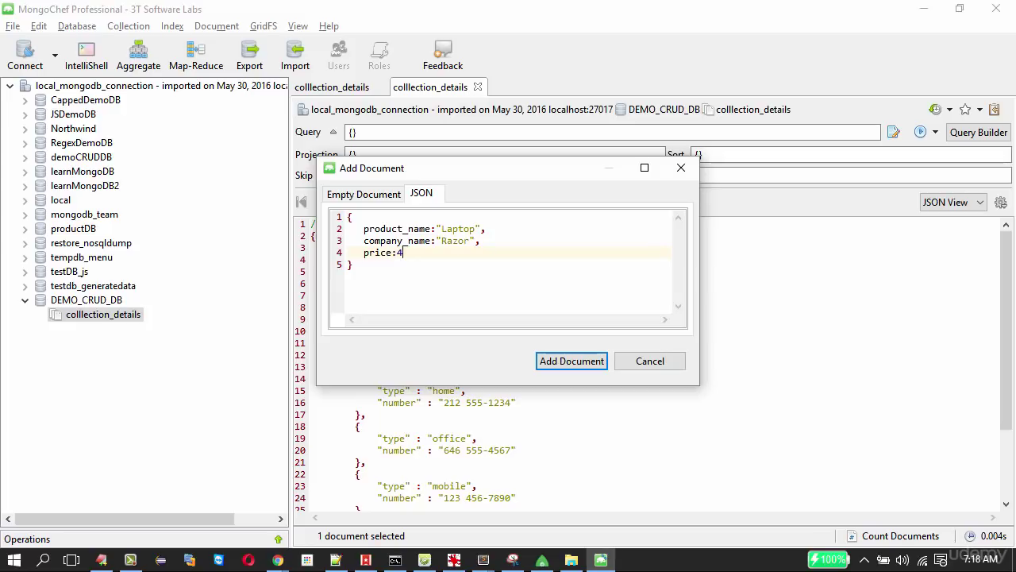
text(300)
click(576, 365)
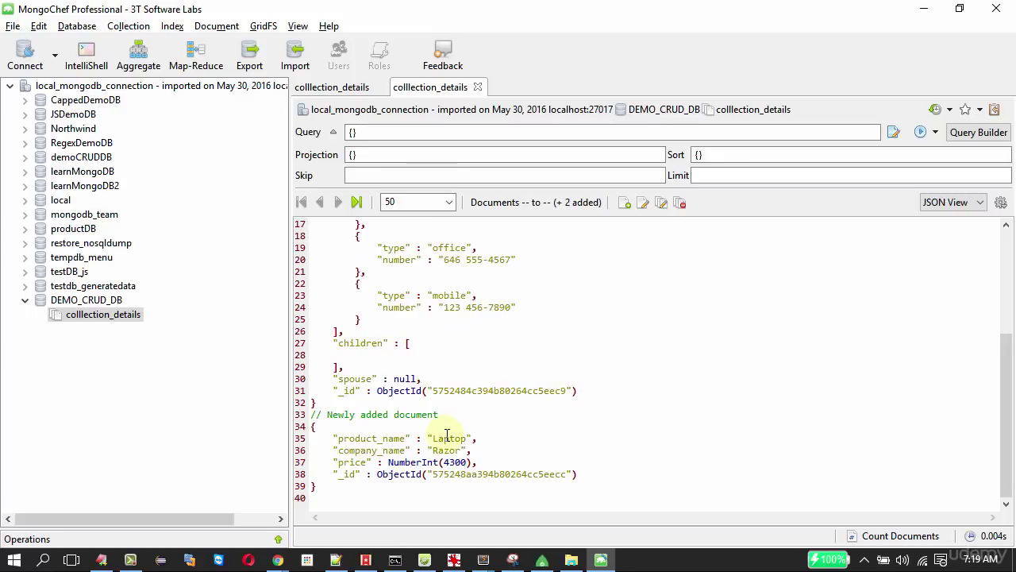
Display both documents in Table View and scroll across the product_name, company_name and price columns.
scroll(447, 436, up, 5)
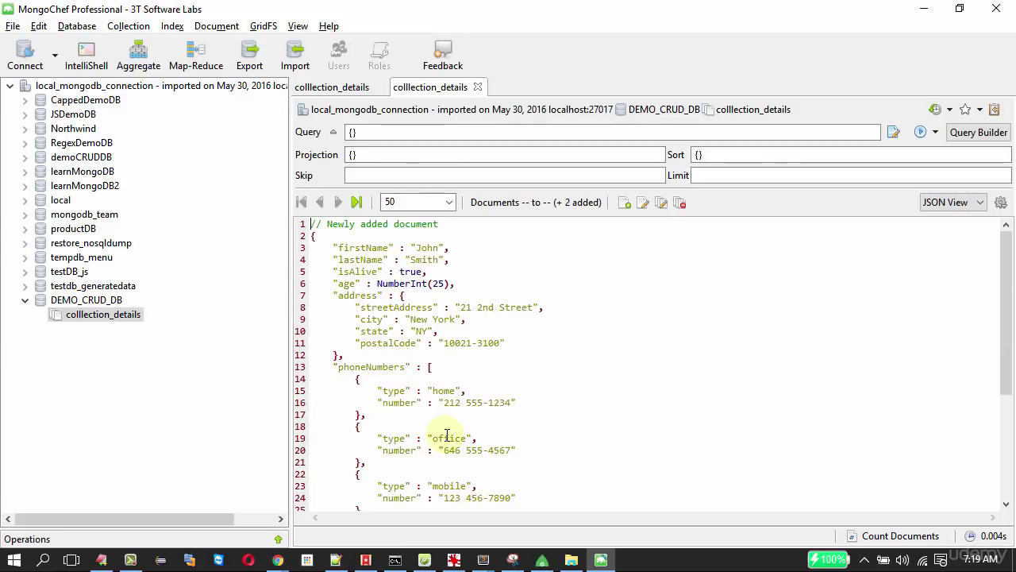
scroll(447, 436, down, 5)
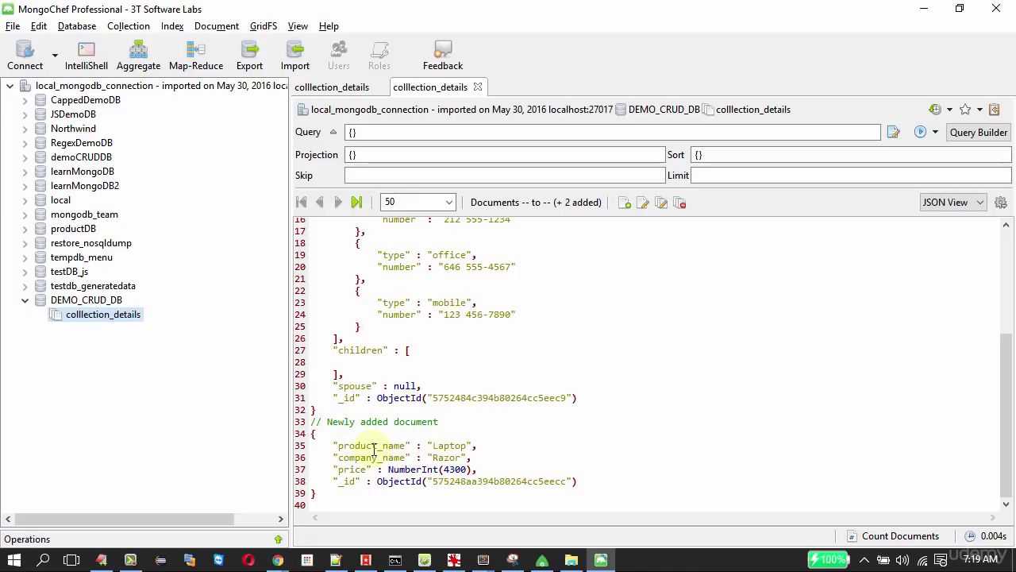
click(934, 208)
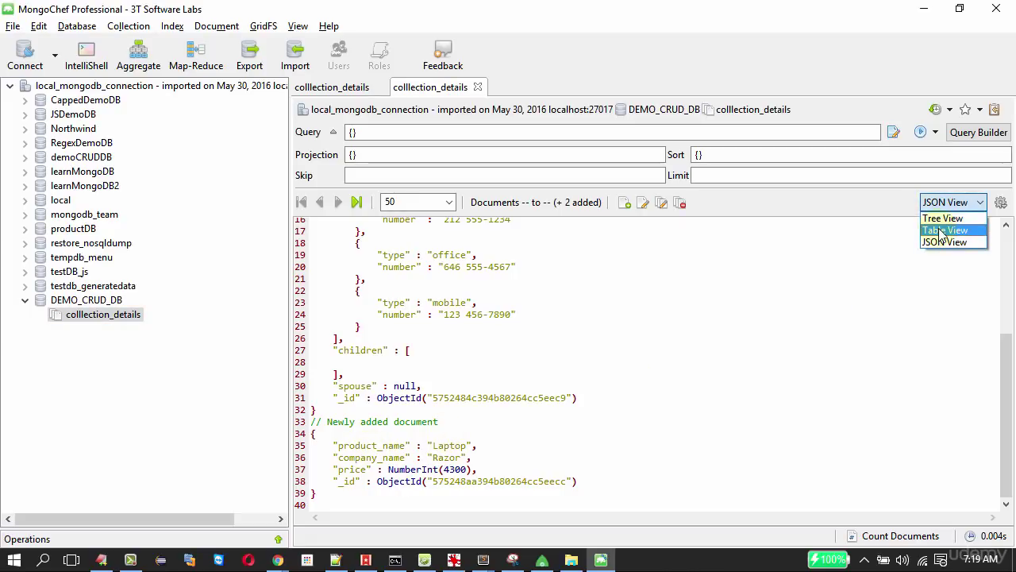
click(937, 228)
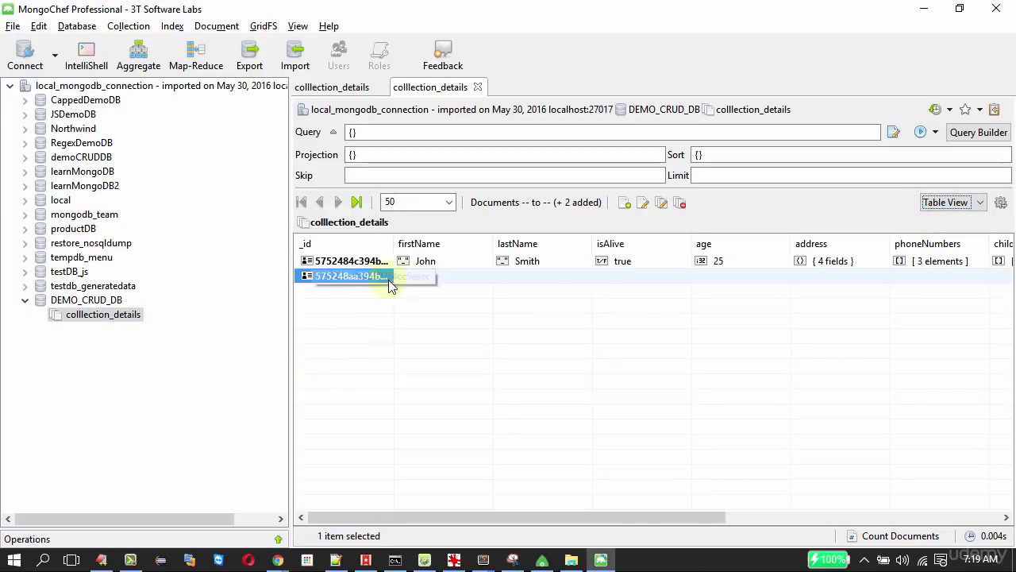
drag(598, 520, 872, 520)
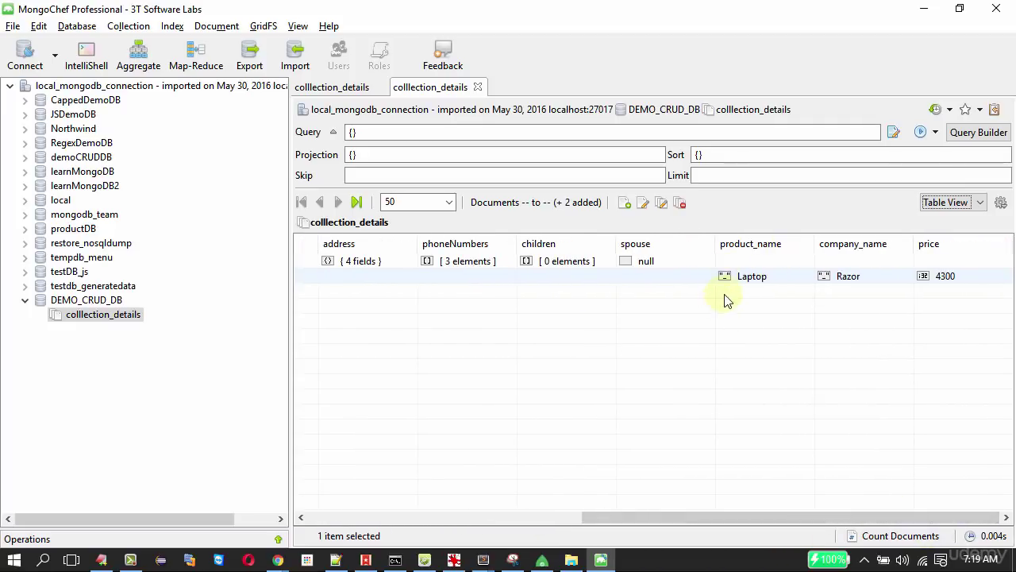
key(alt+Tab)
key(alt+Tab)
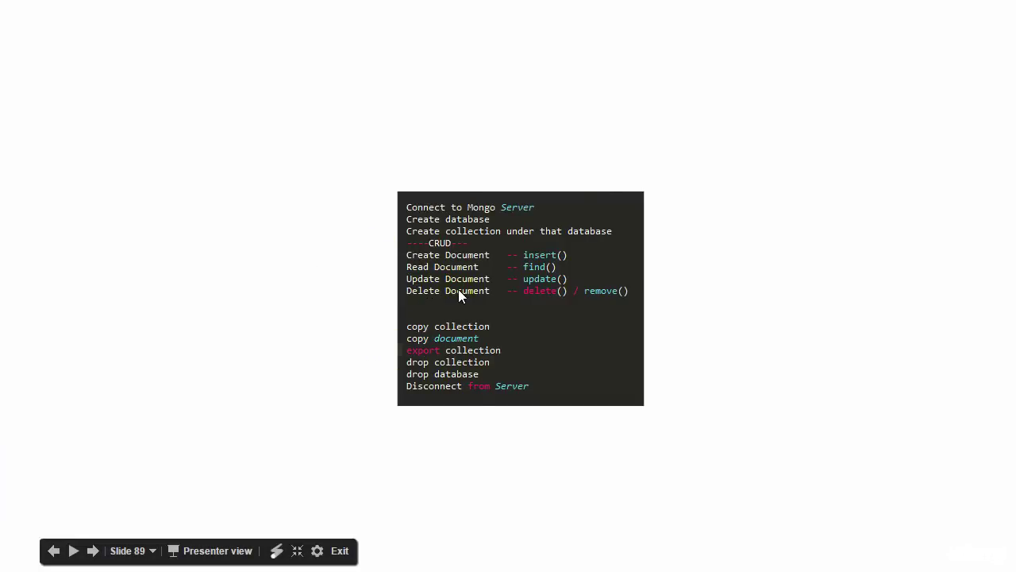
key(alt+Tab)
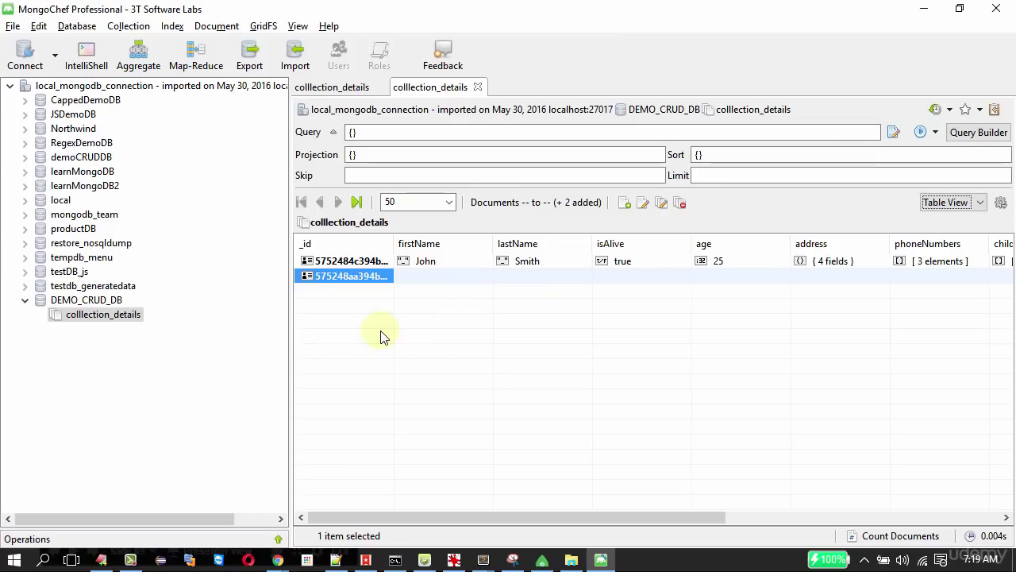
Edit the Laptop document's JSON to add availableAt "Amazon", validate, and update it.
right_click(340, 276)
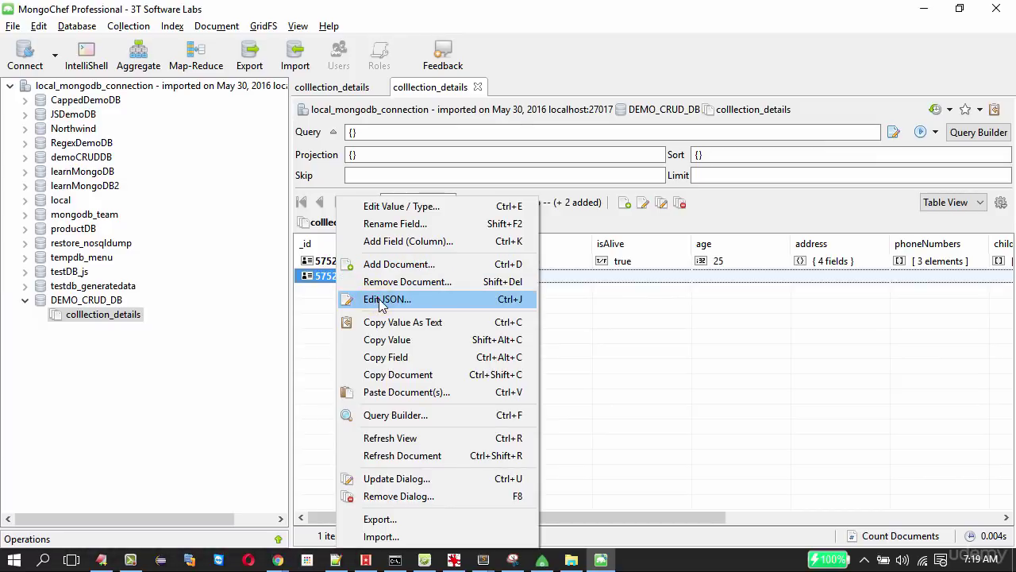
click(381, 299)
key(Return)
text(availableAt)
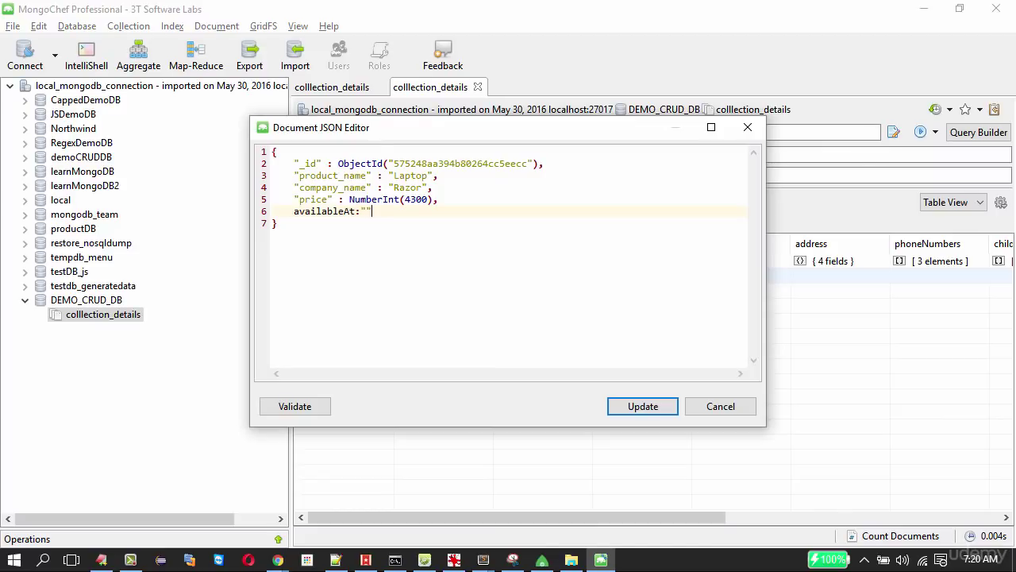
text(:"Amazon)
click(298, 407)
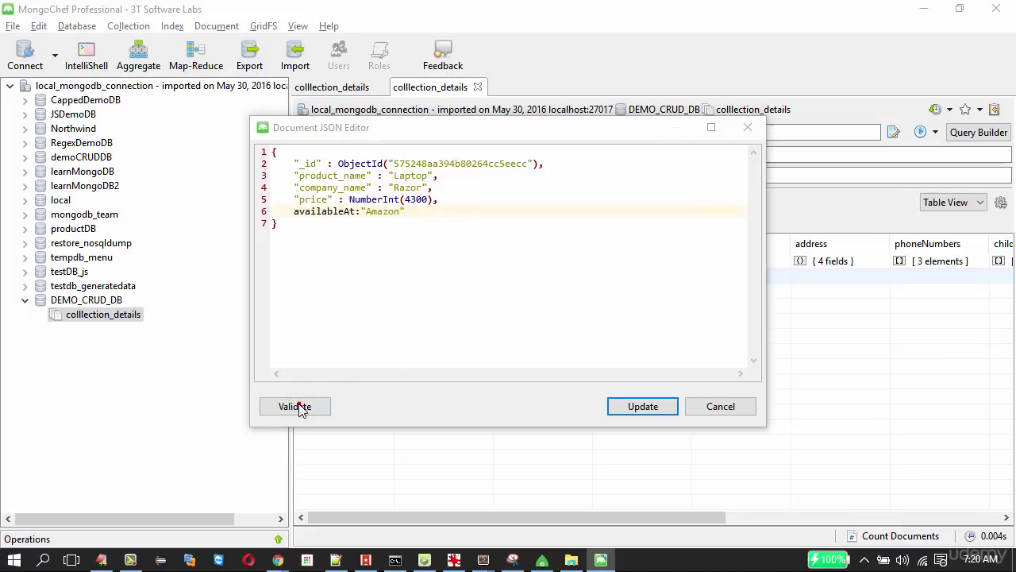
click(652, 289)
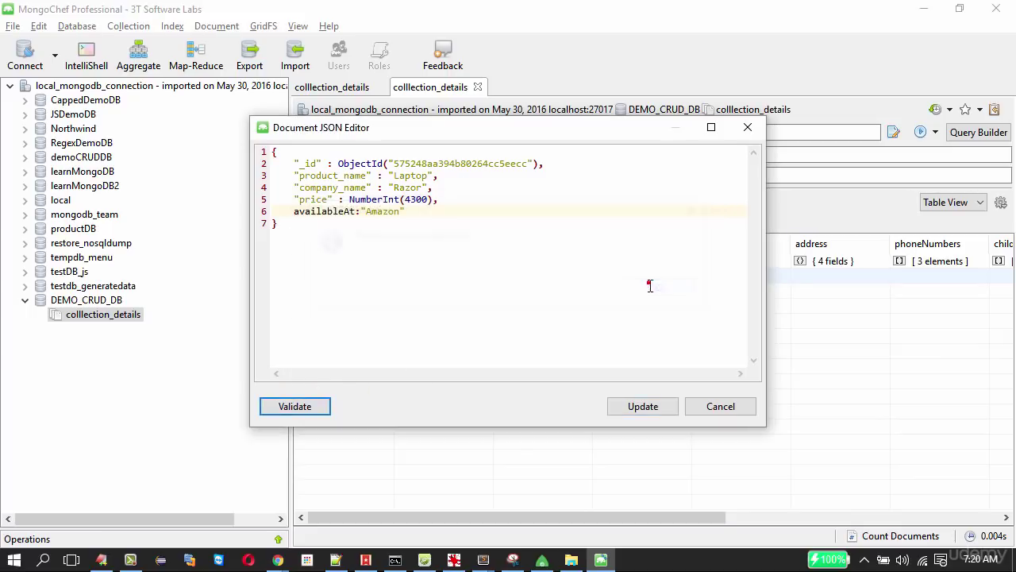
click(644, 409)
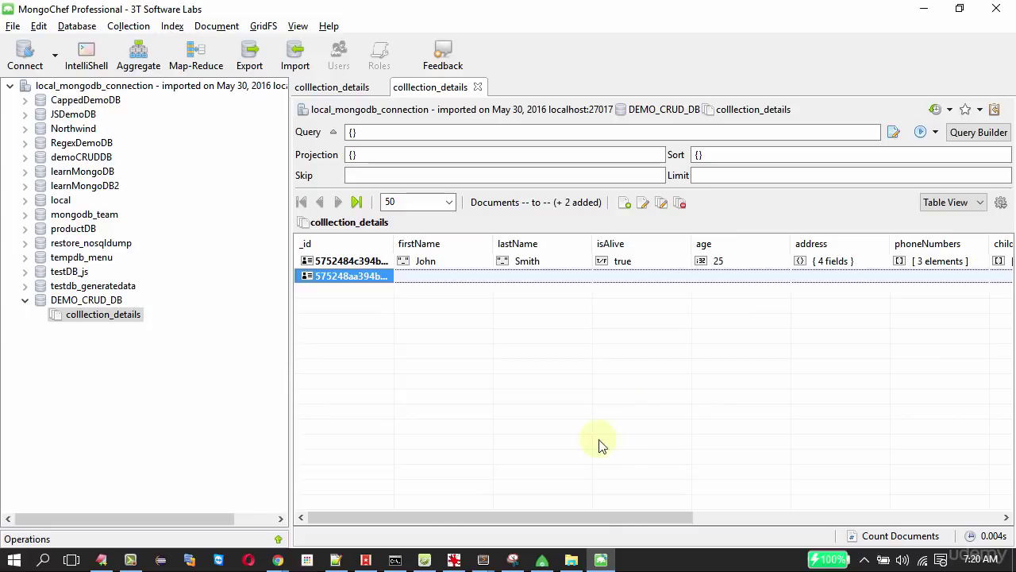
Highlight the new availableAt line in JSON View, then return the results to Tree View.
drag(622, 520, 814, 525)
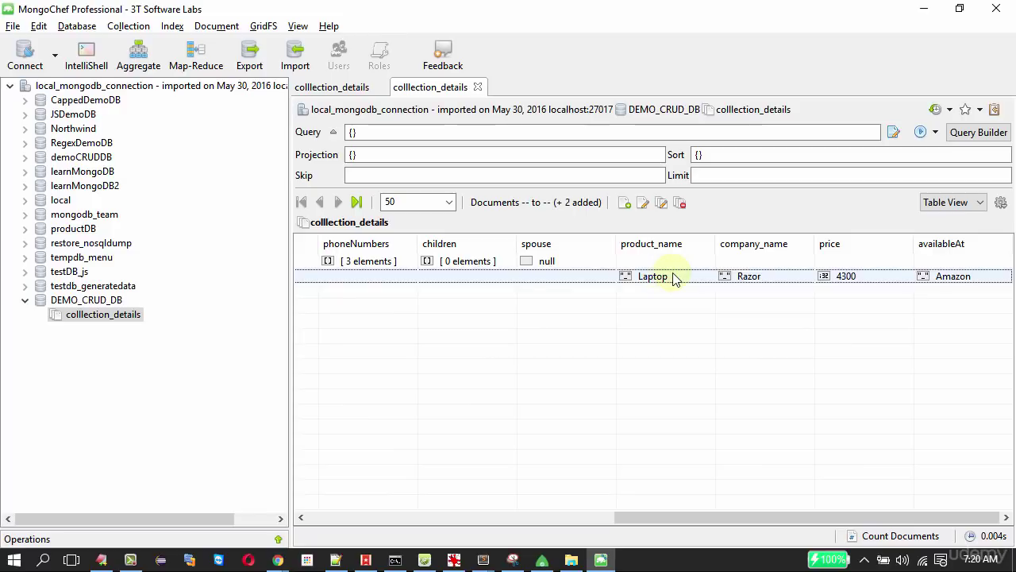
click(935, 204)
click(939, 308)
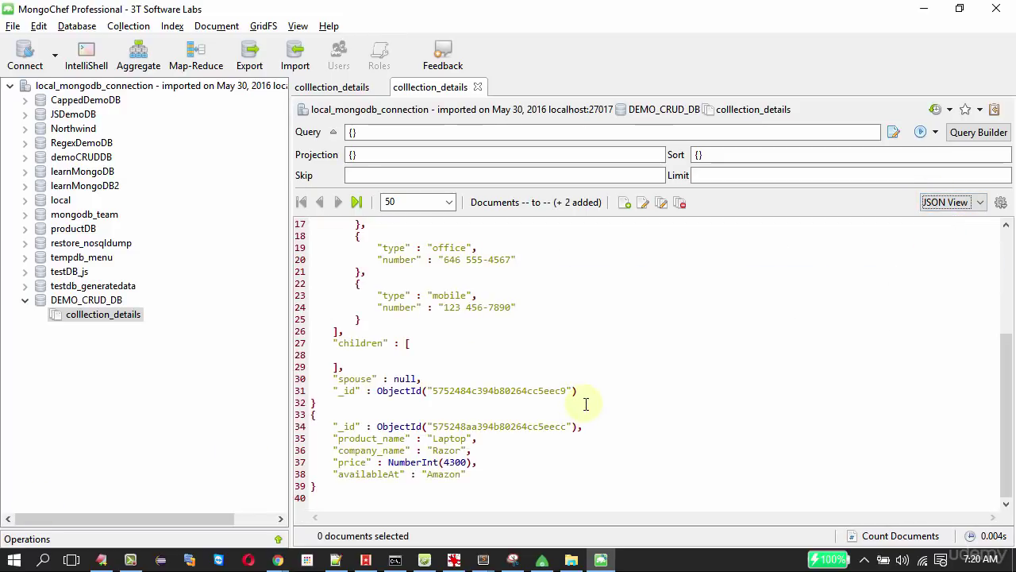
drag(338, 474, 474, 476)
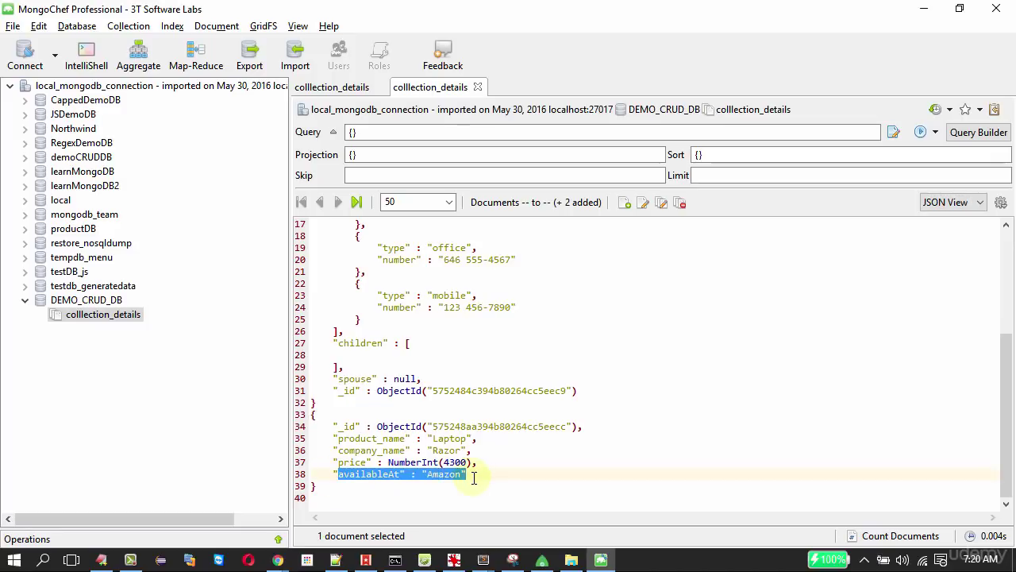
click(950, 205)
click(944, 218)
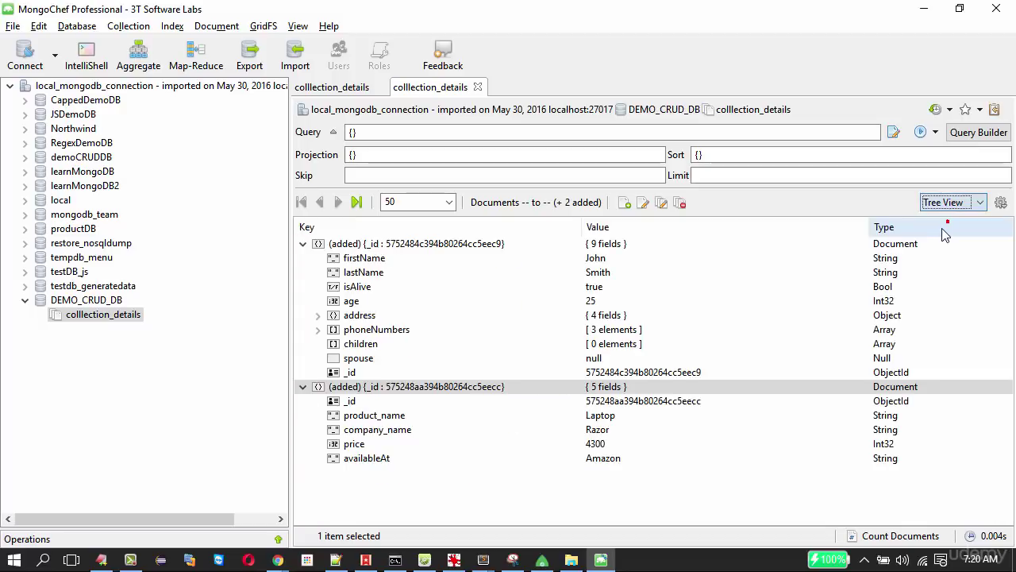
Remove the Laptop document, confirm the deletion, and return to the slideshow.
right_click(417, 389)
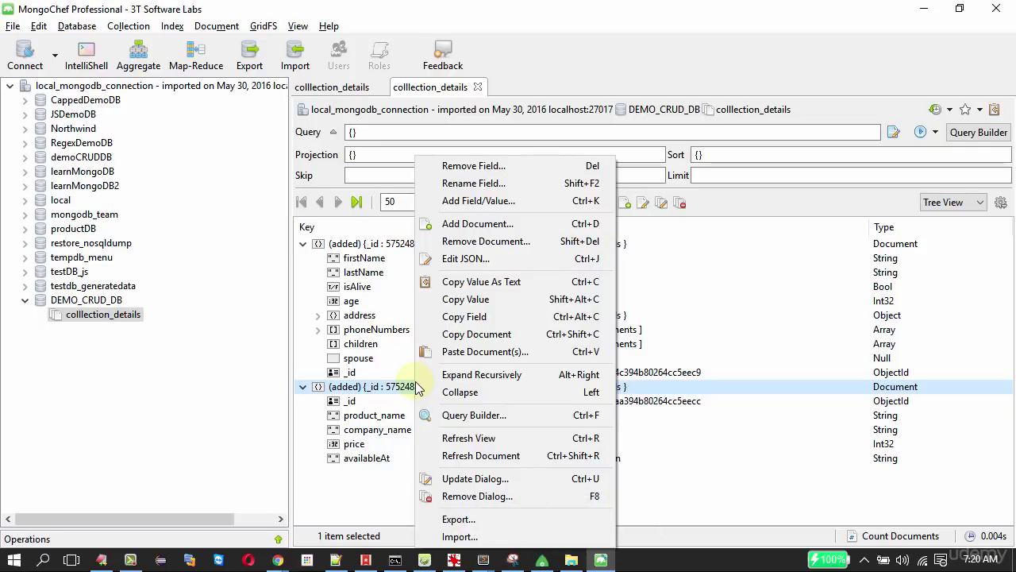
click(500, 240)
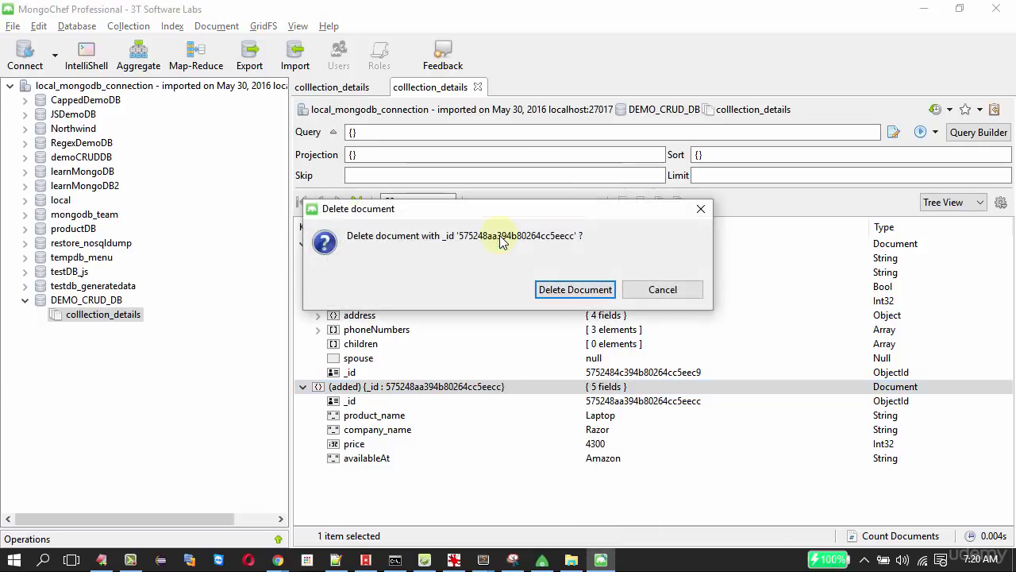
click(577, 290)
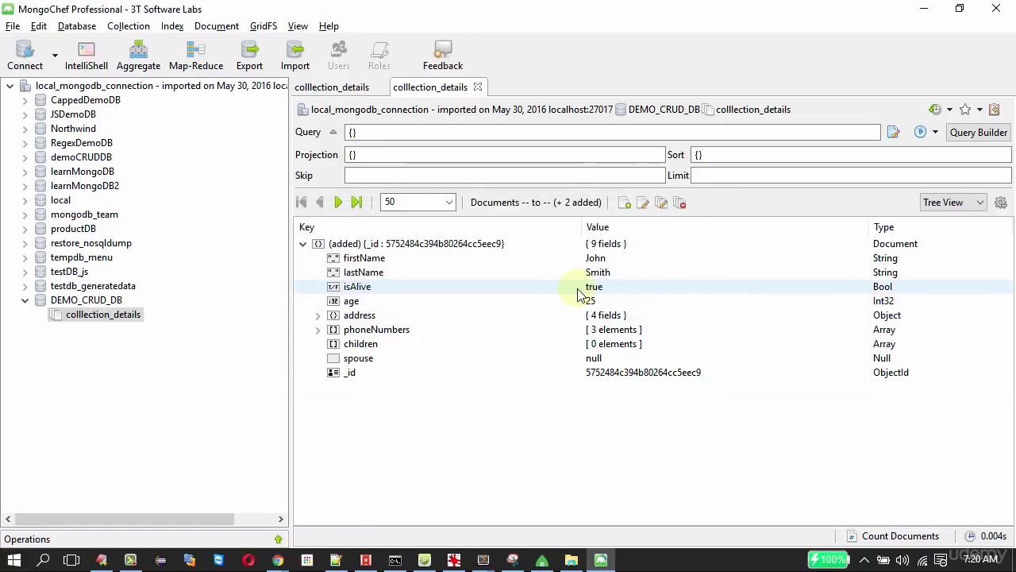
key(alt+Tab)
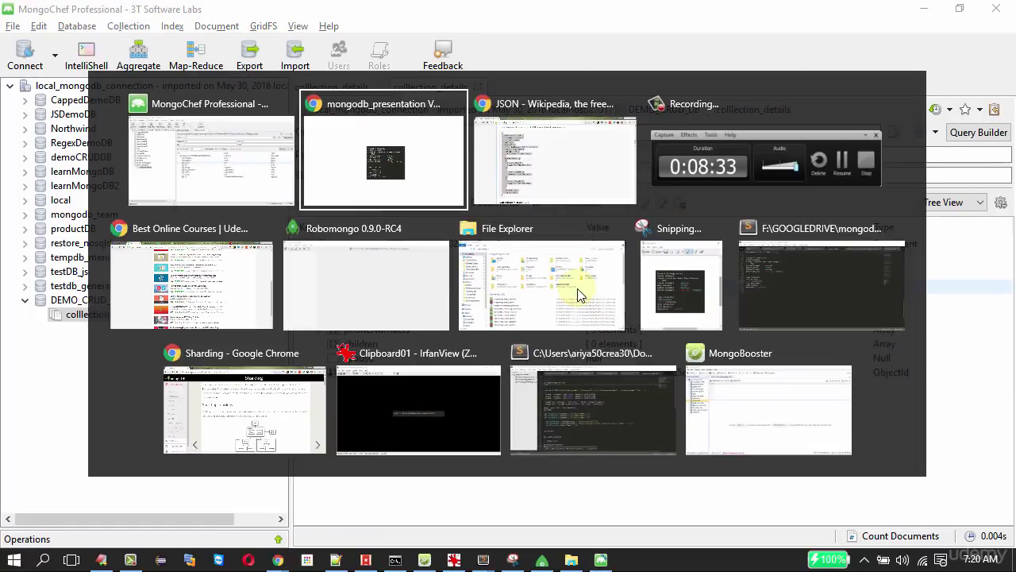
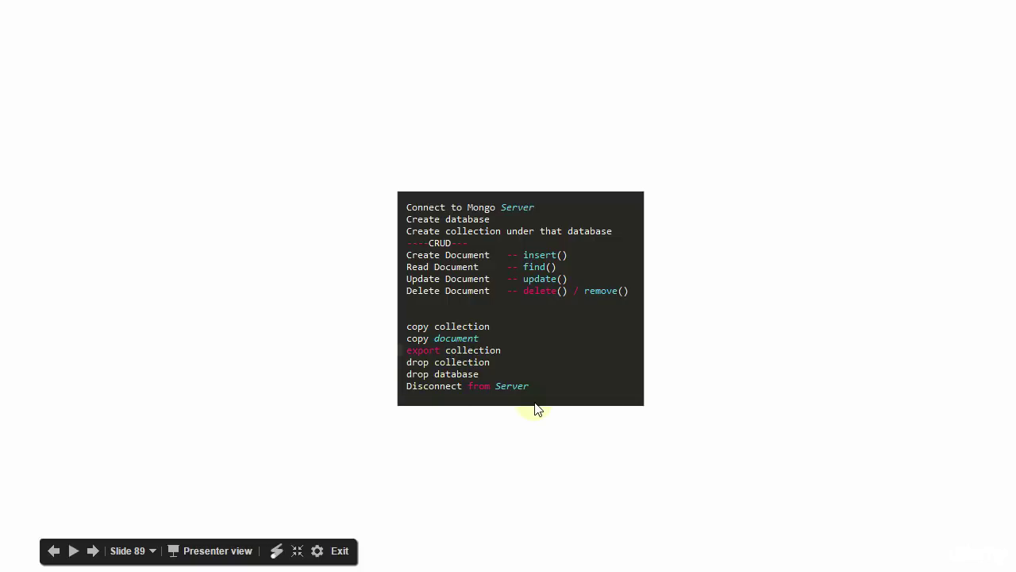
Copy colllection_details and paste it into DEMO_CRUD_DB as Copy_of_colllection_details.
key(alt+Tab)
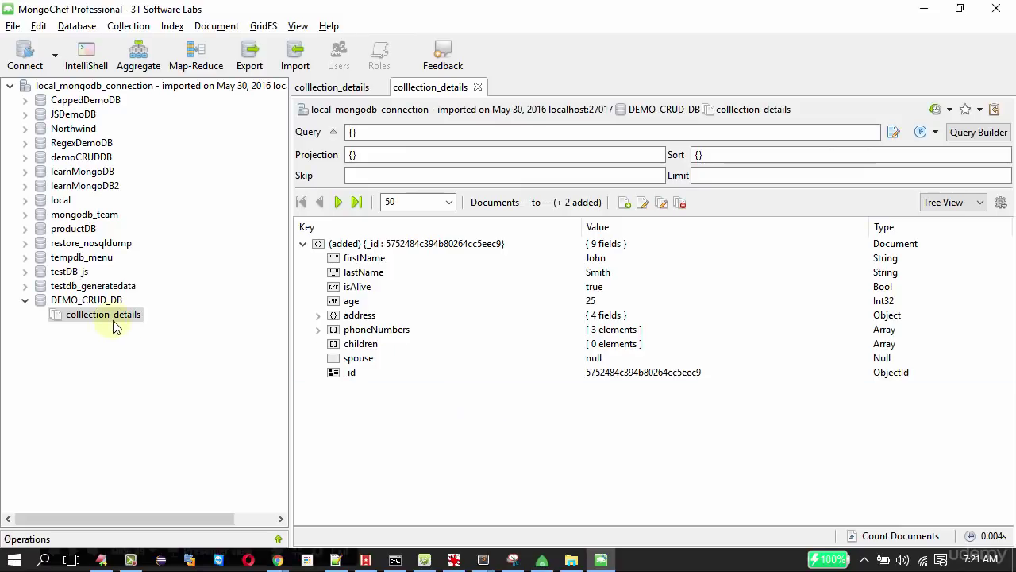
right_click(115, 317)
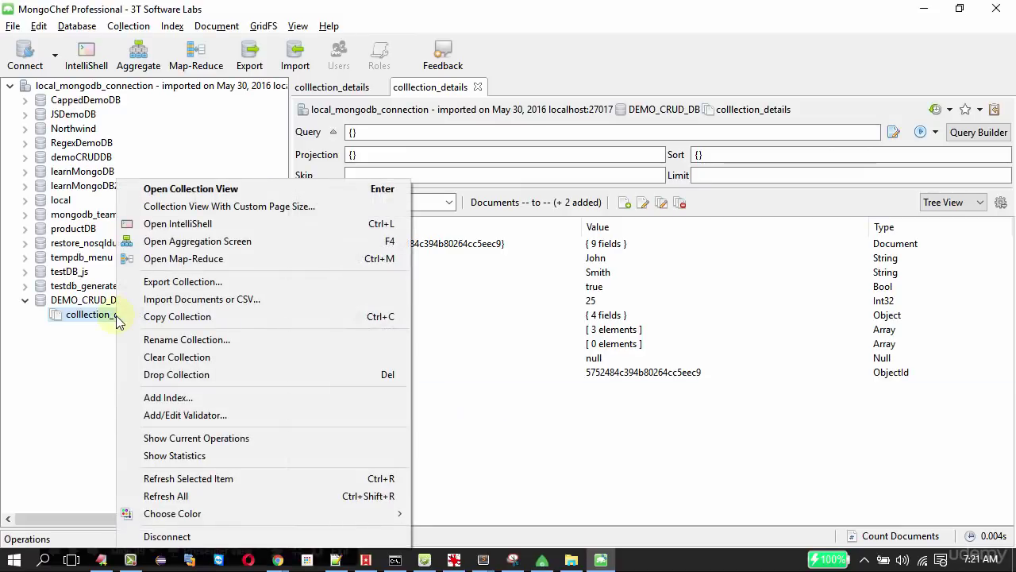
click(188, 316)
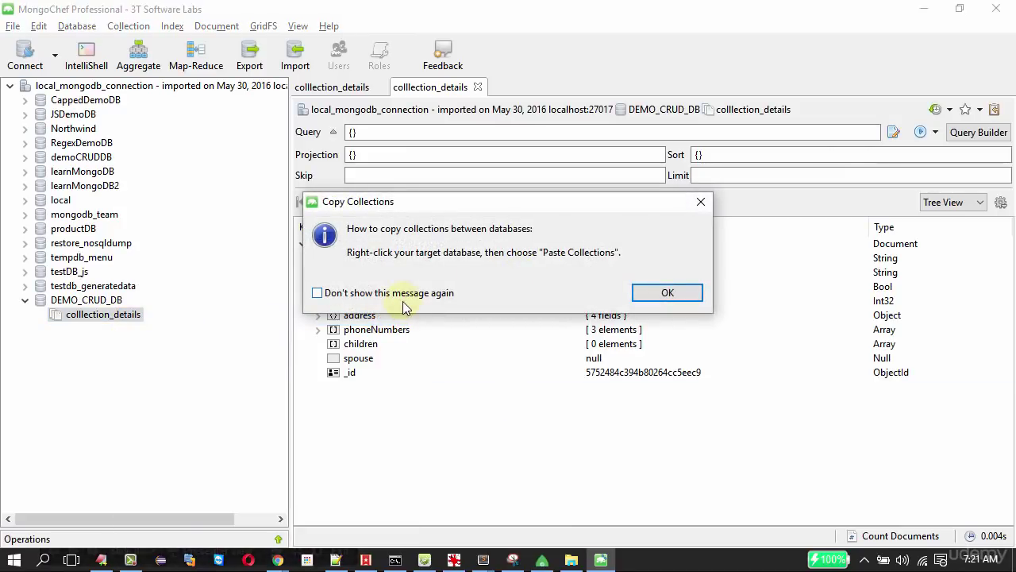
click(663, 293)
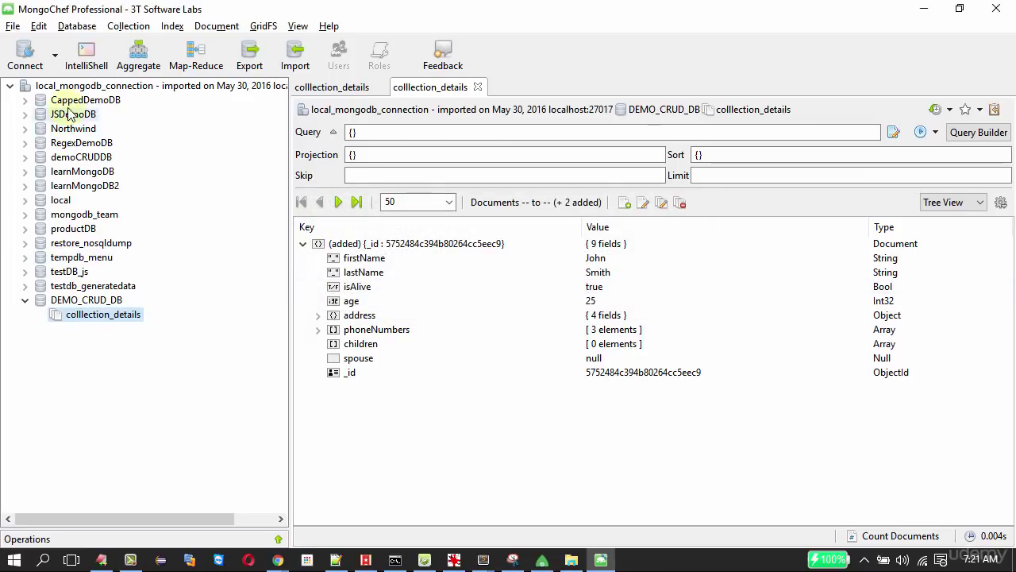
right_click(72, 302)
click(111, 230)
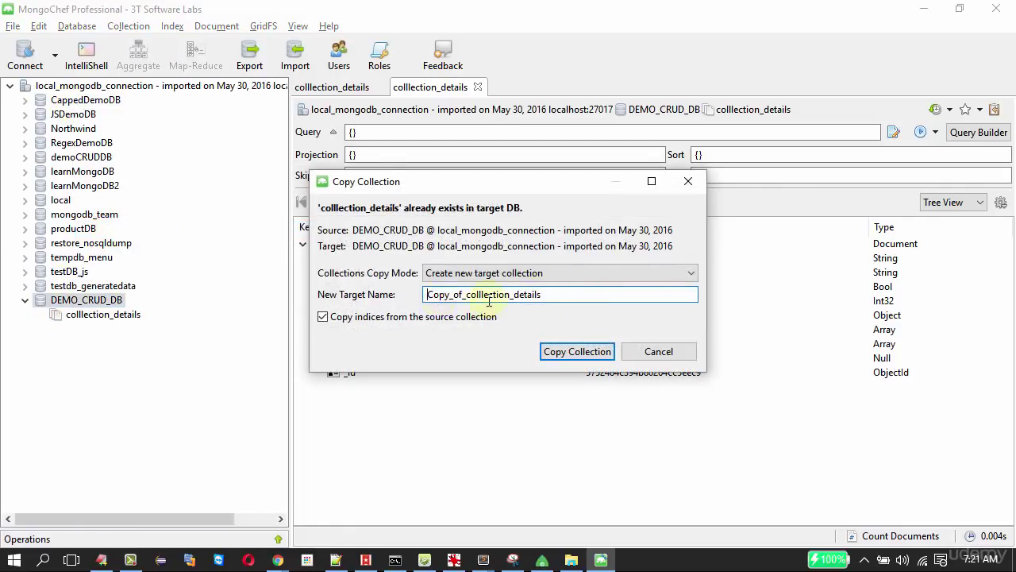
click(580, 353)
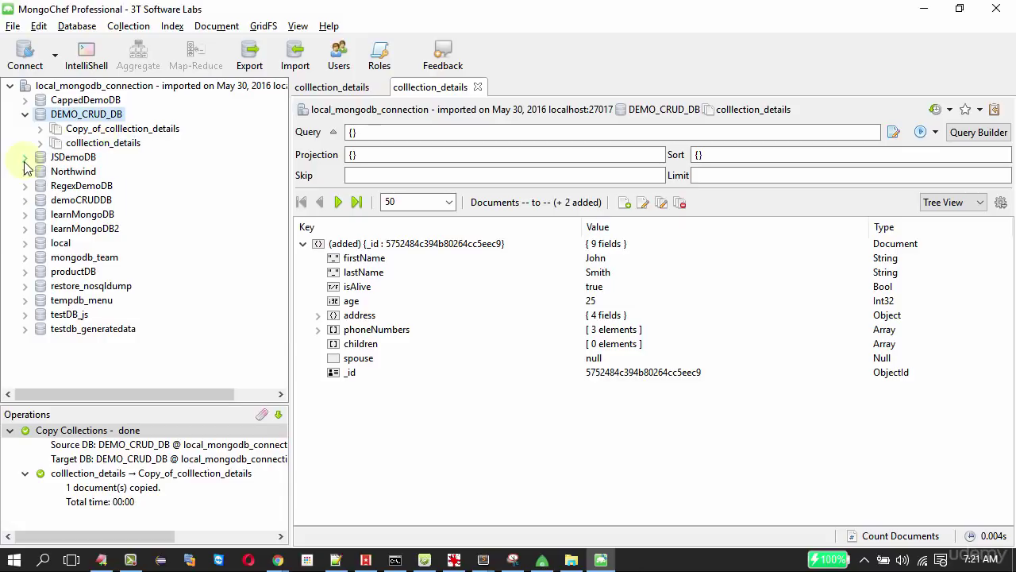
click(26, 271)
Paste colllection_details into productDB, then copy its John Smith document.
right_click(82, 273)
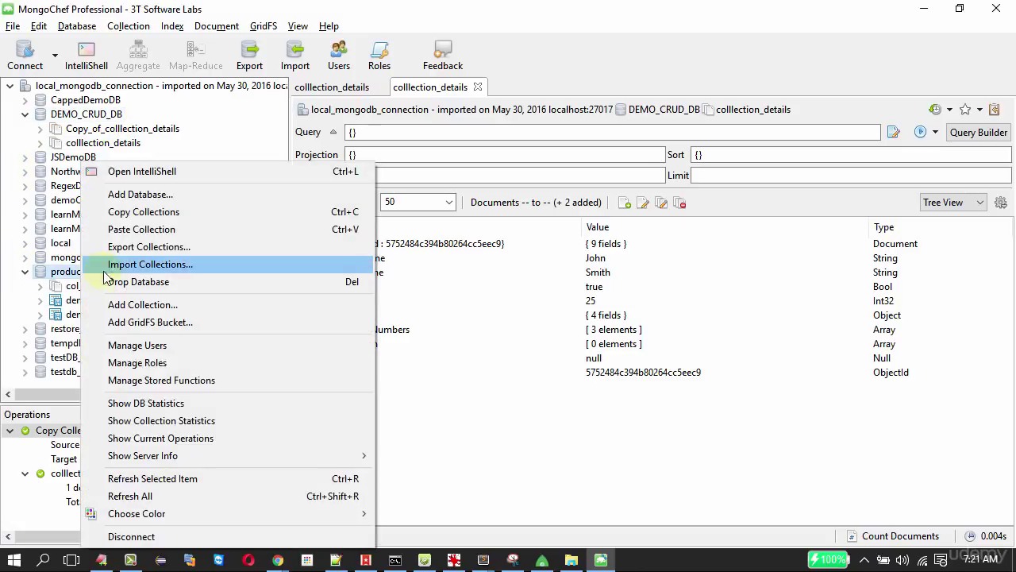
click(142, 230)
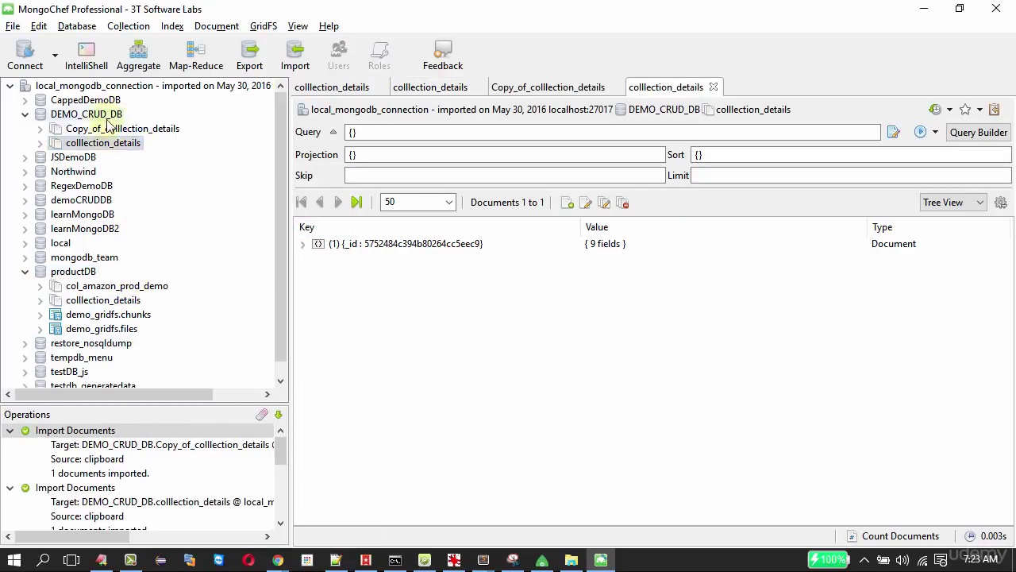
mouse_move(90, 150)
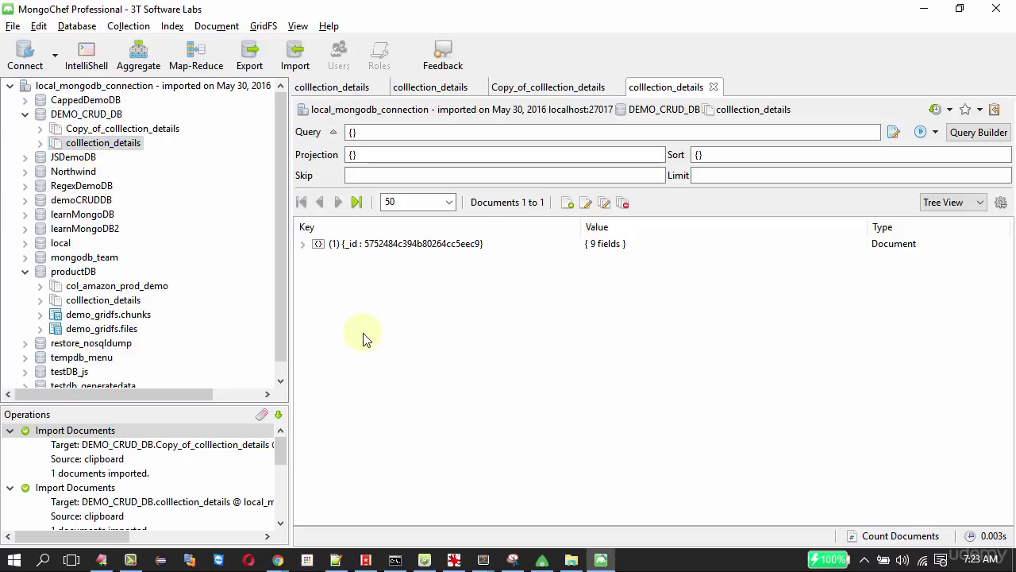
click(367, 245)
right_click(369, 249)
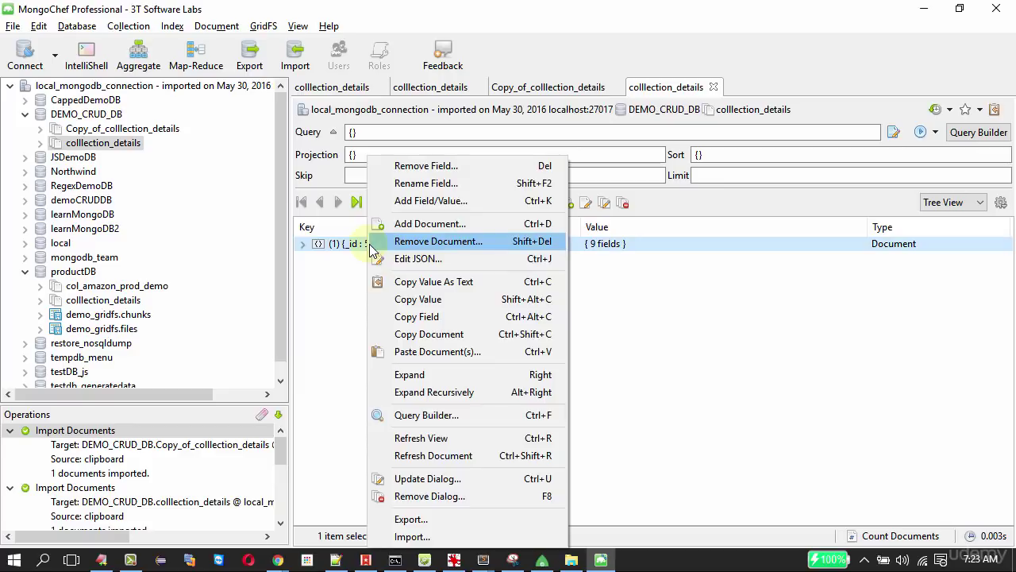
click(413, 337)
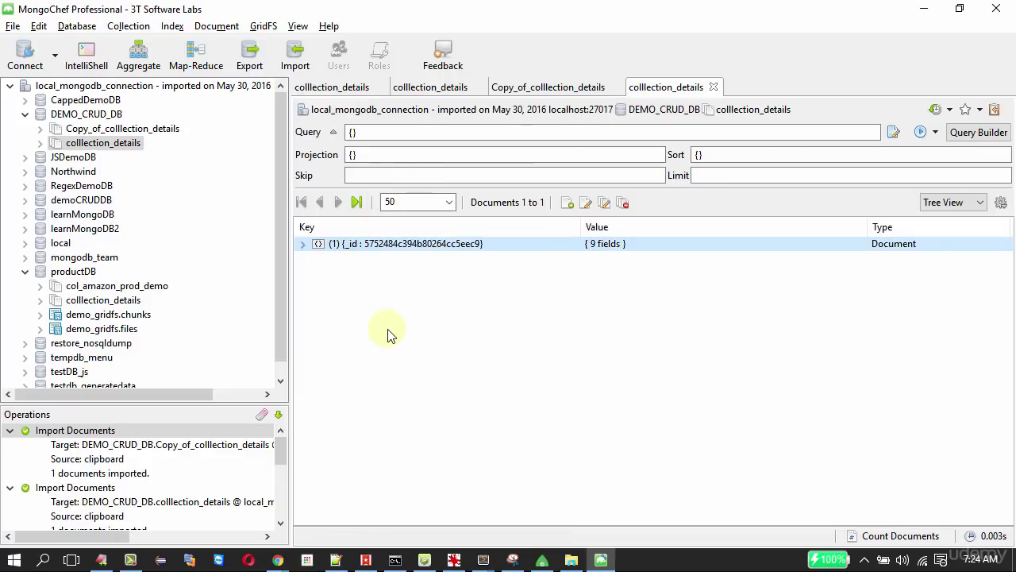
Paste the John Smith document into Copy_of_colllection_details and refresh to show both documents.
right_click(386, 336)
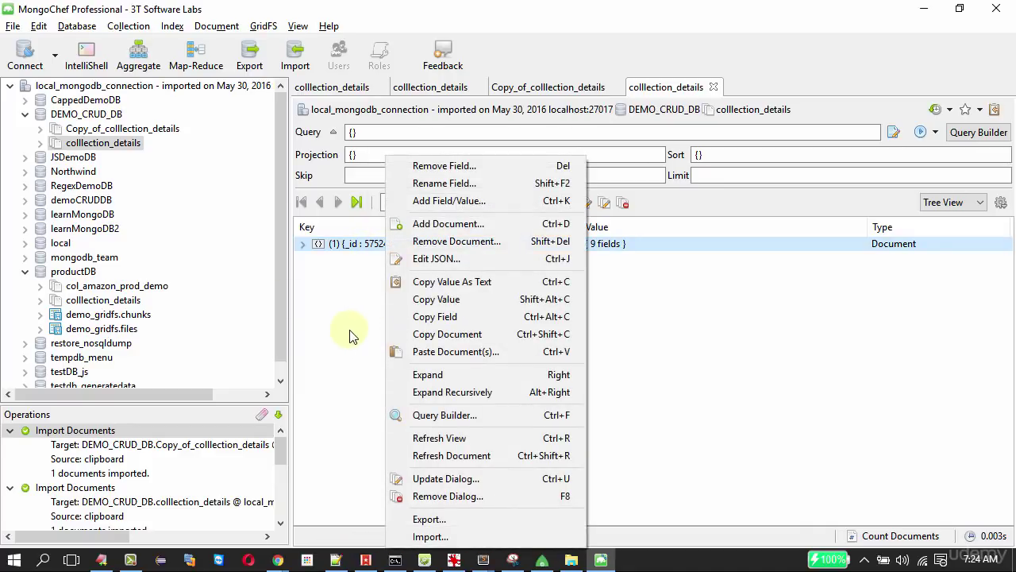
double_click(151, 129)
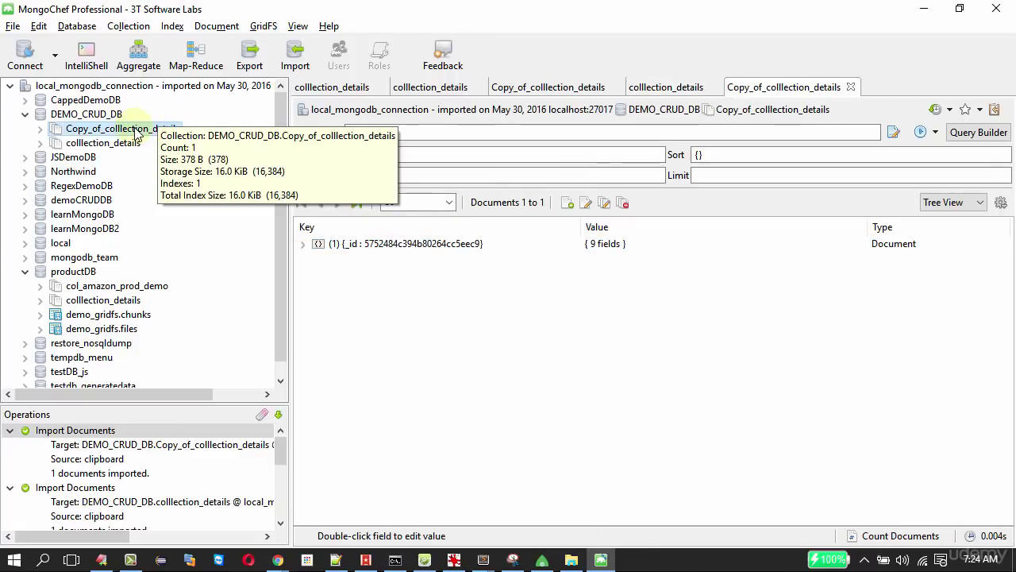
right_click(352, 349)
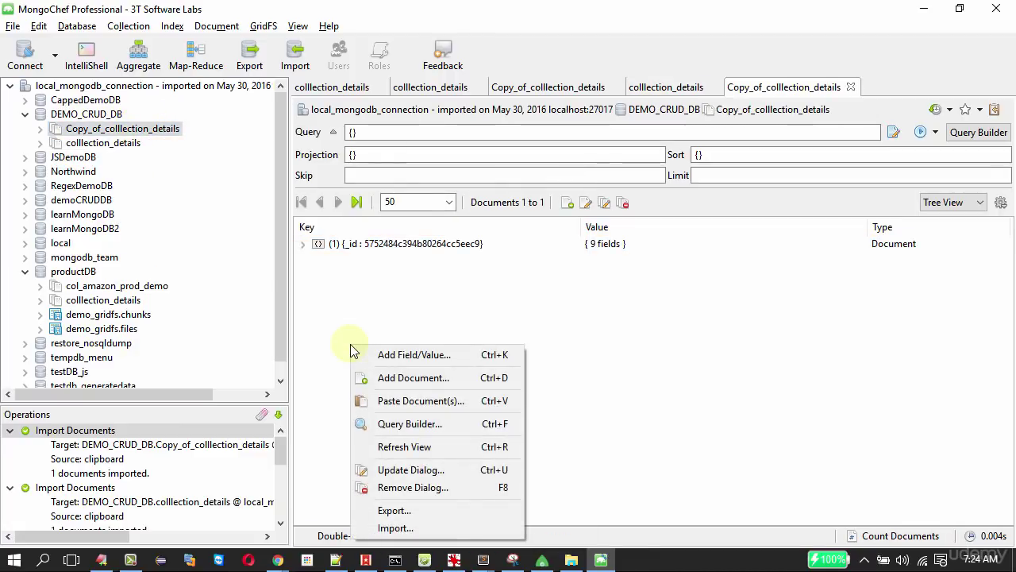
click(394, 402)
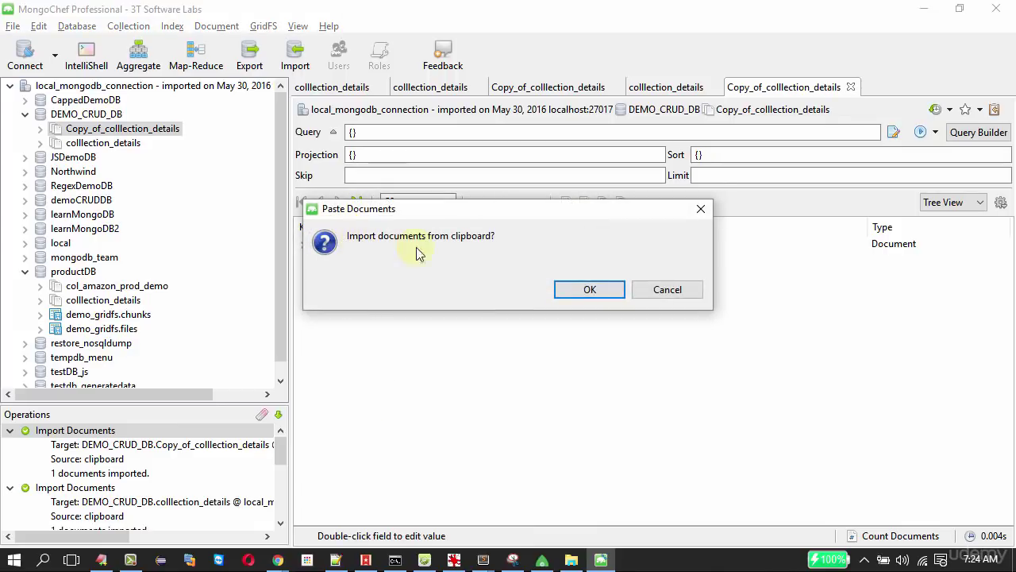
click(592, 289)
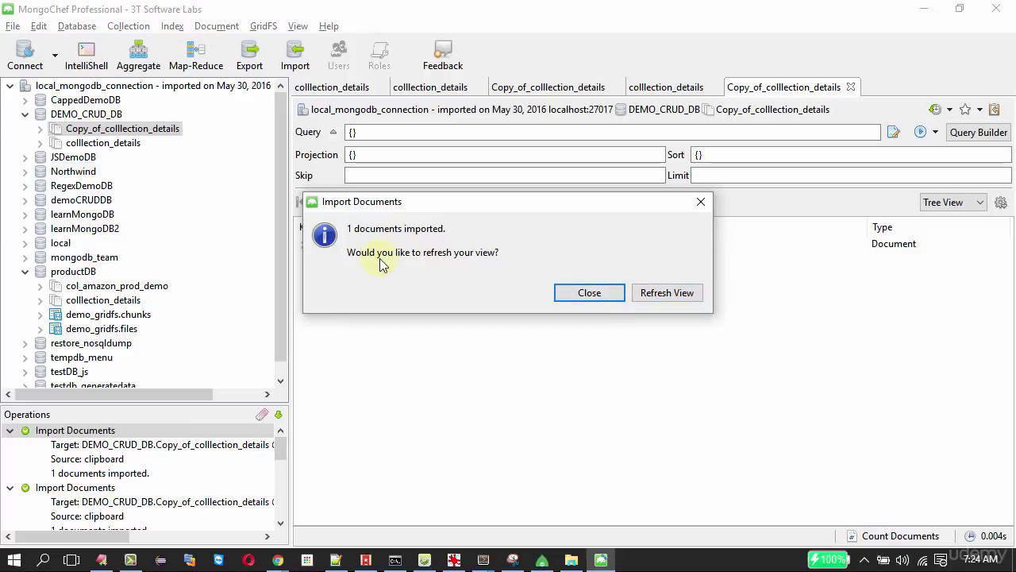
click(668, 294)
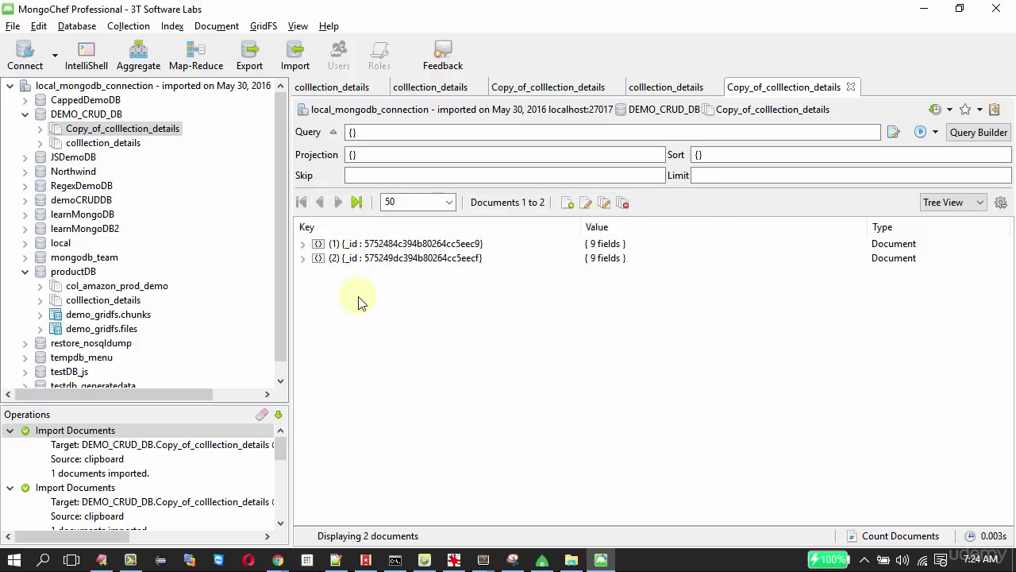
click(302, 258)
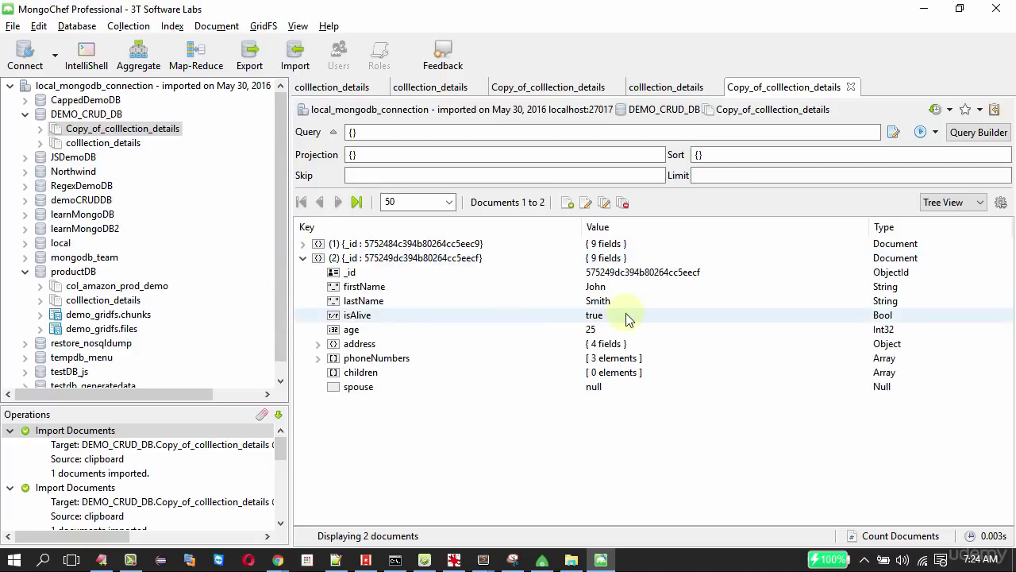
click(302, 244)
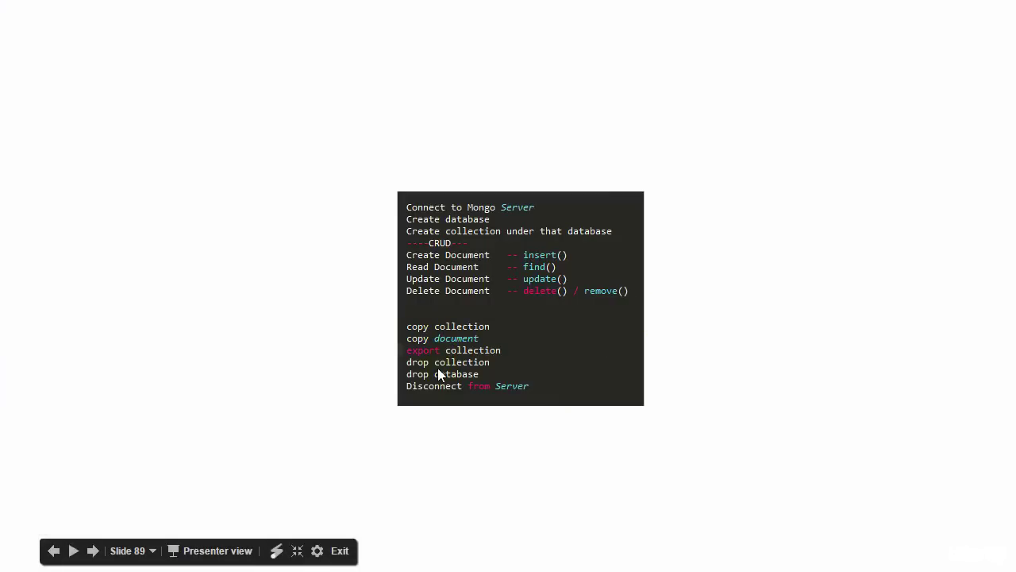
Export DEMO_CRUD_DB's collections as JSON into the Documents\demo_mongo_export folder.
key(alt+Tab)
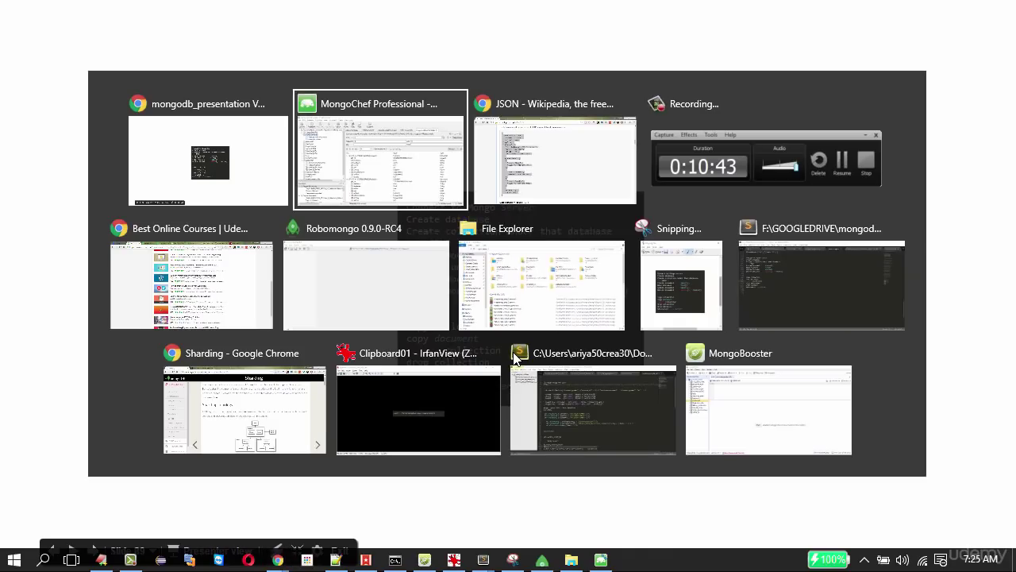
right_click(83, 119)
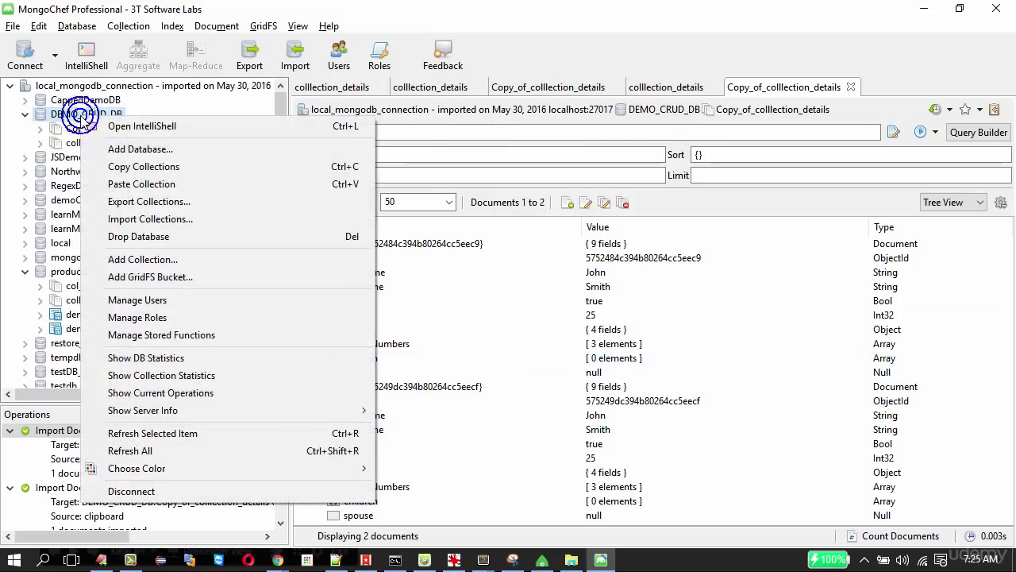
click(137, 204)
click(256, 225)
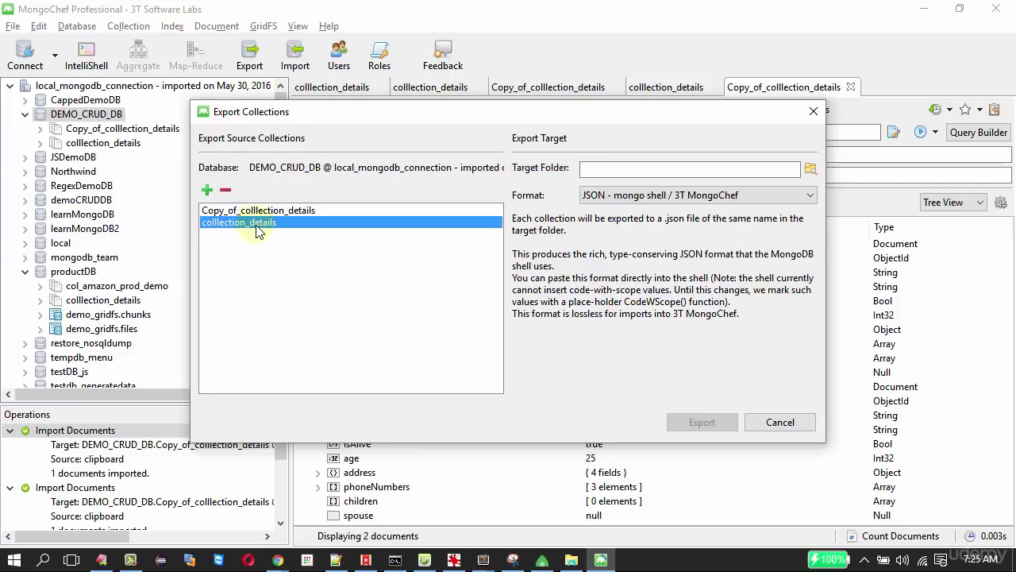
click(809, 168)
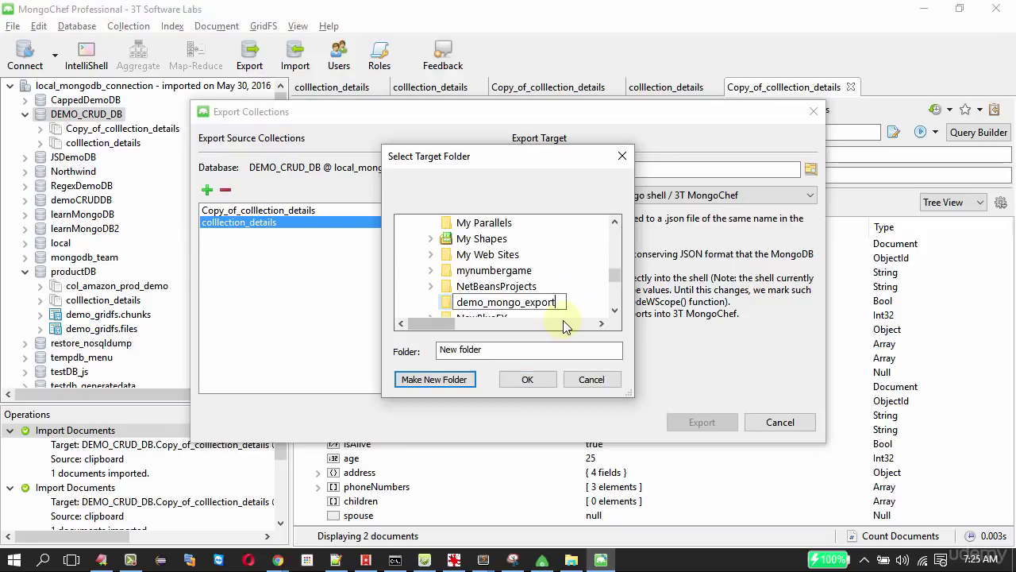
key(Escape)
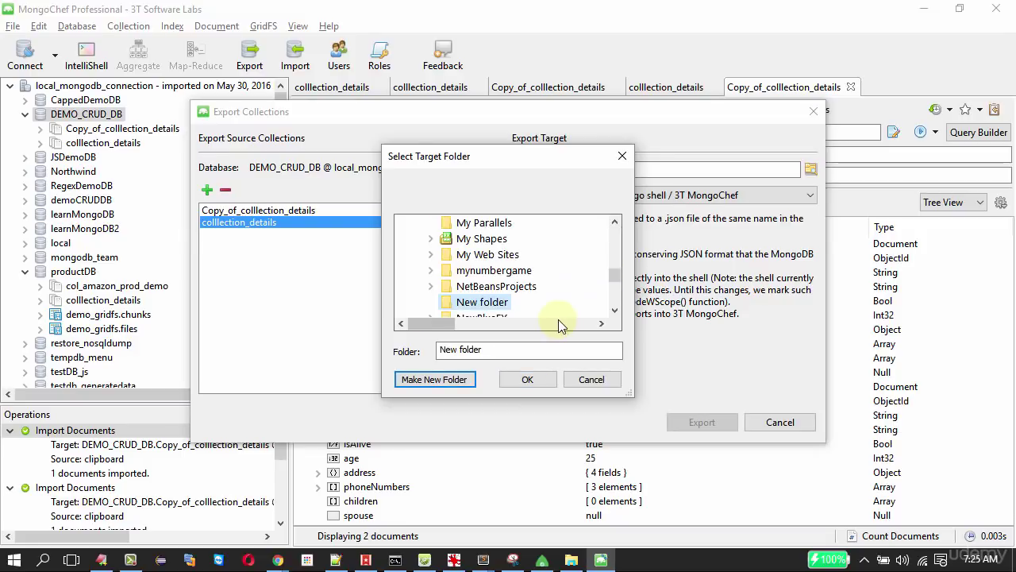
scroll(620, 287, up, 5)
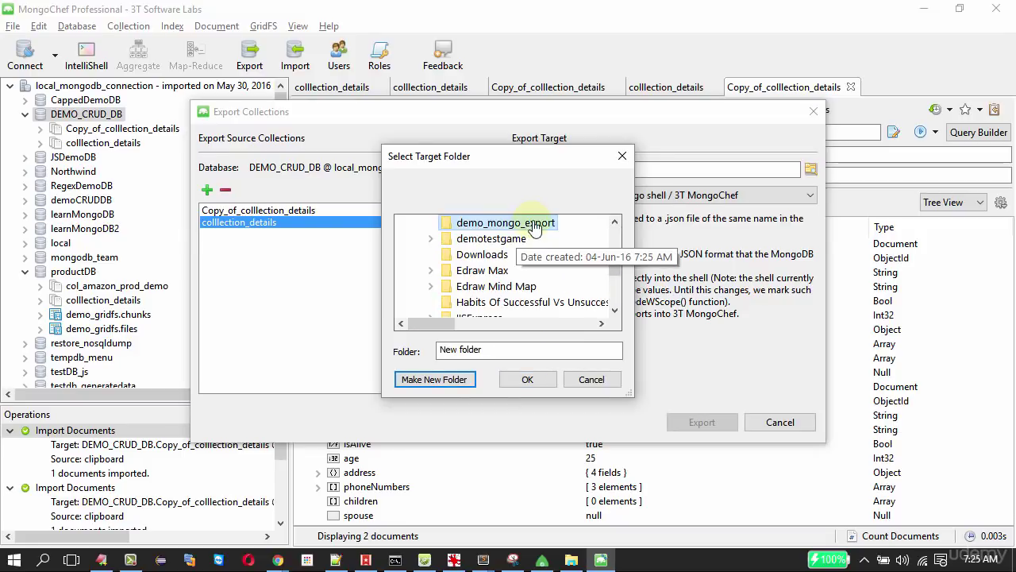
click(530, 379)
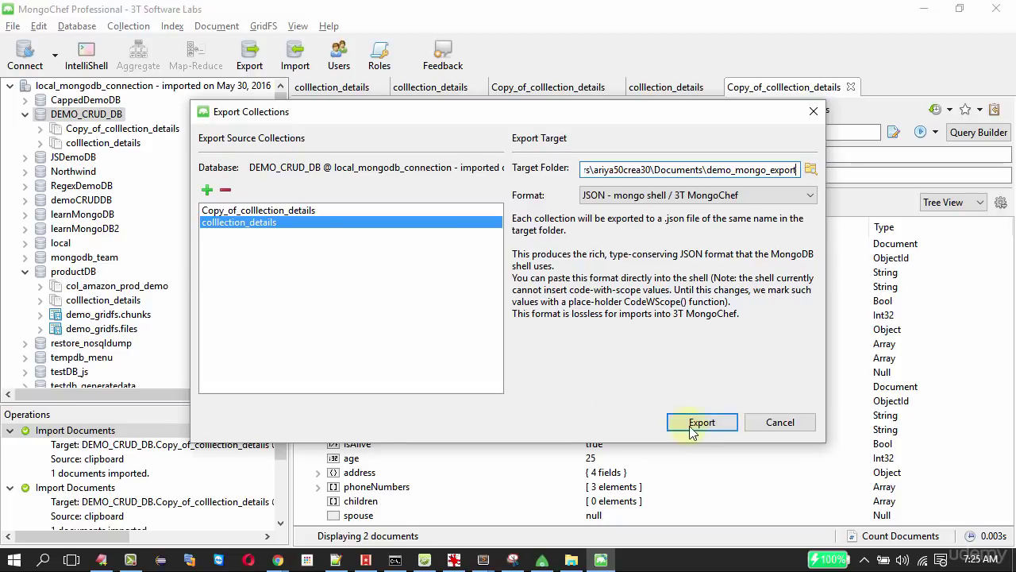
click(691, 425)
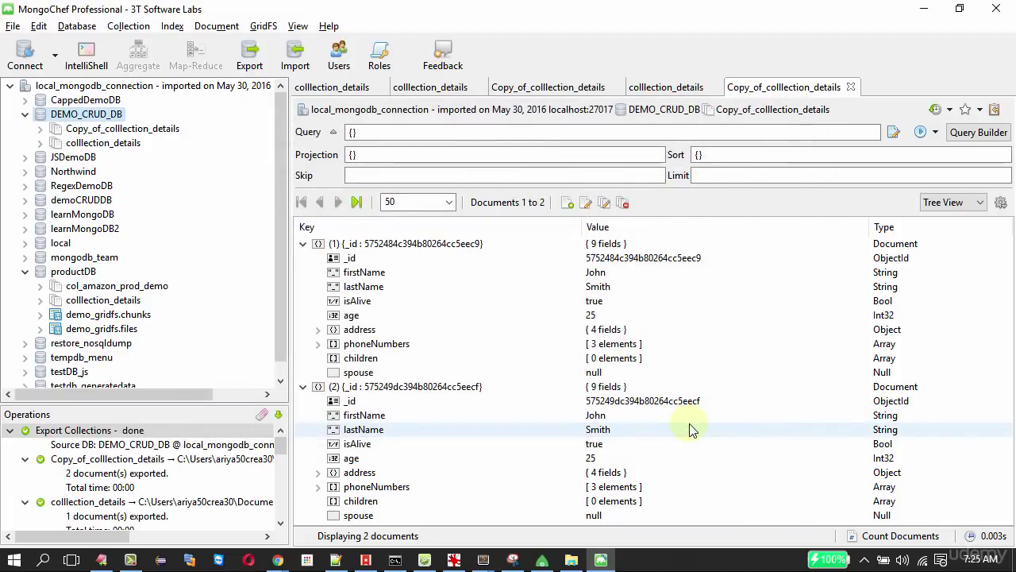
key(super+e)
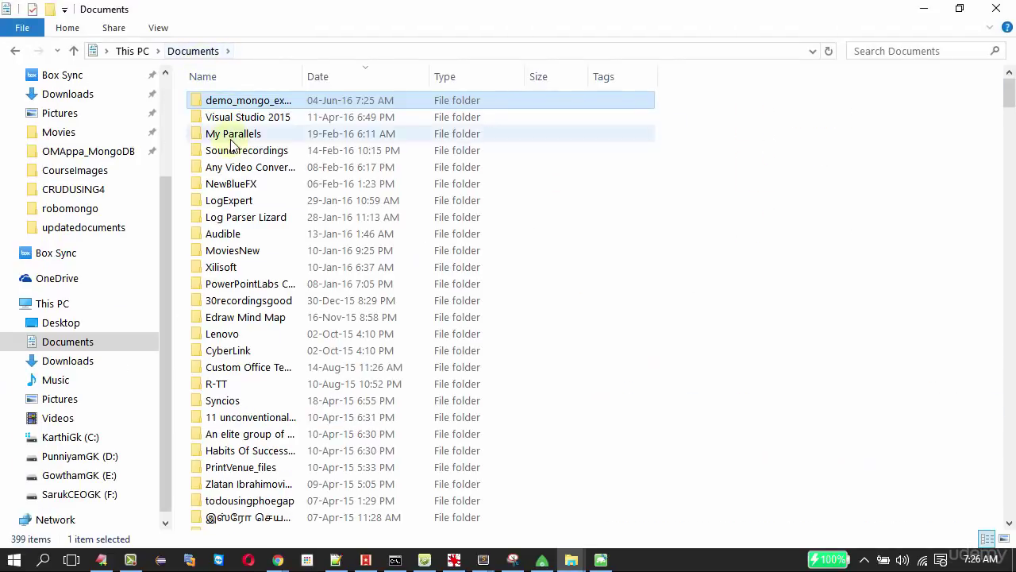
Open demo_mongo_export to check both JSON files, then return to the slideshow.
double_click(233, 102)
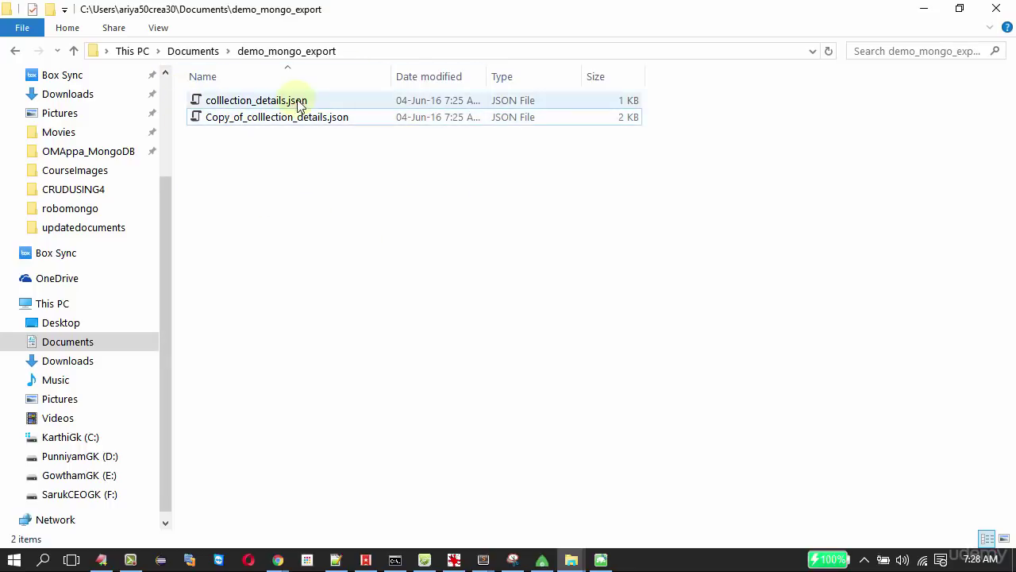
click(278, 262)
key(alt+Tab)
key(alt+Tab)
key(alt+Tab)
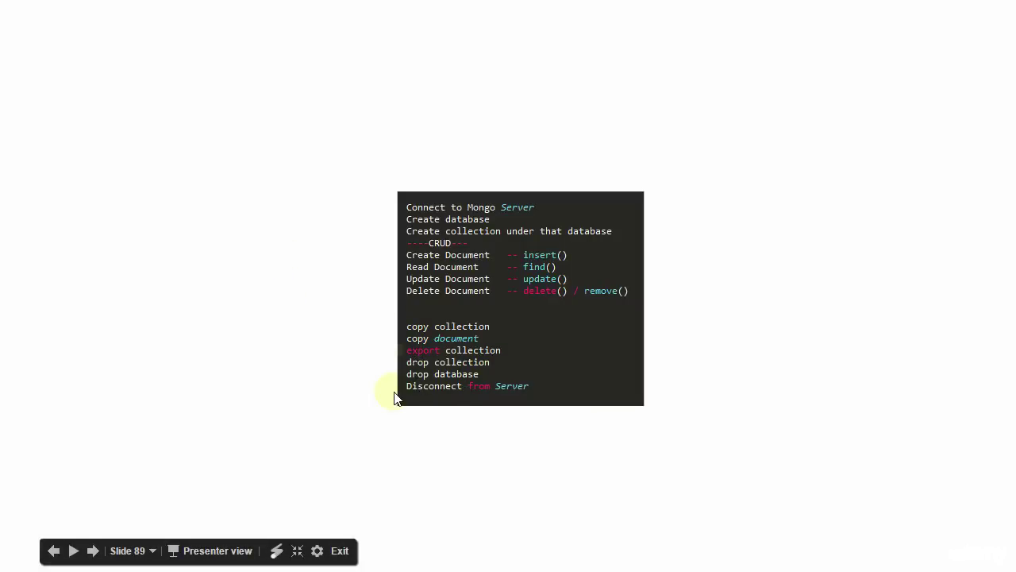
Drop the Copy_of_colllection_details collection.
key(alt+Tab)
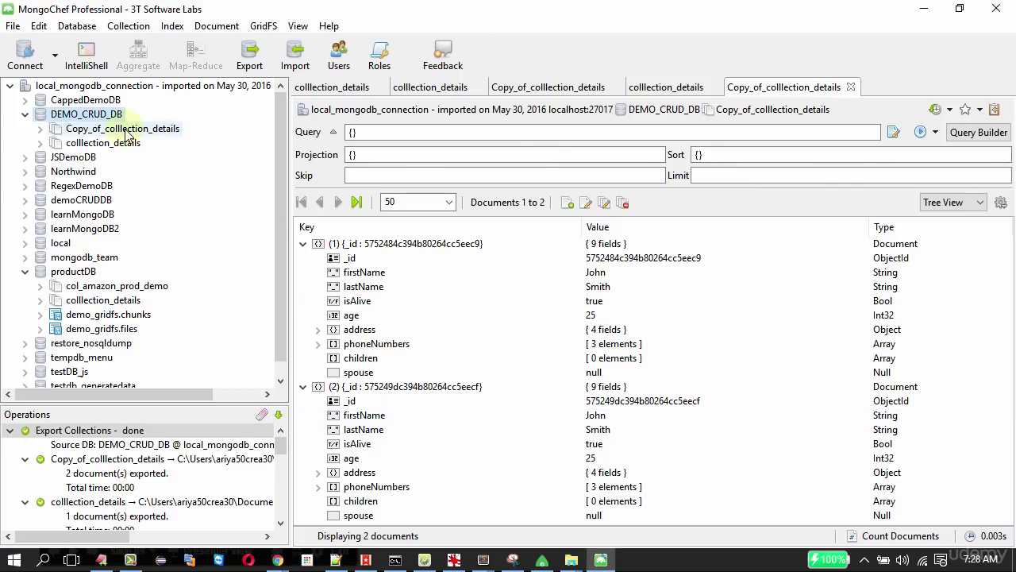
click(123, 130)
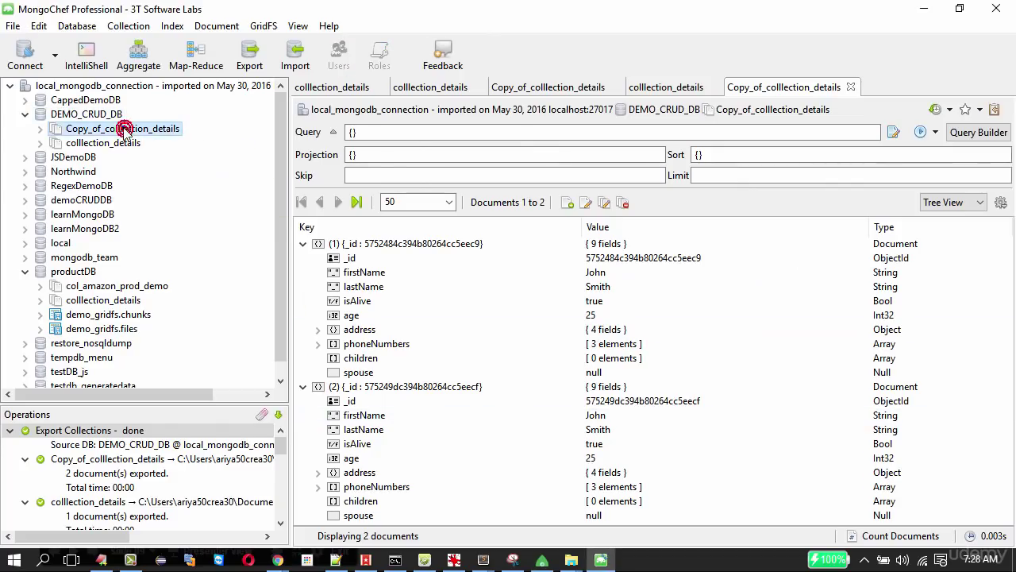
right_click(124, 129)
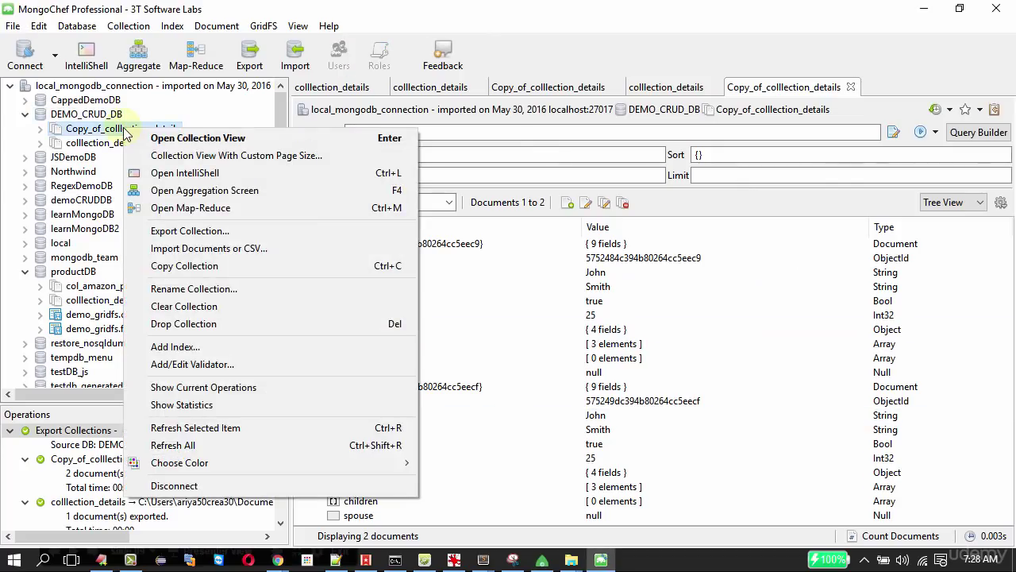
click(198, 325)
click(577, 293)
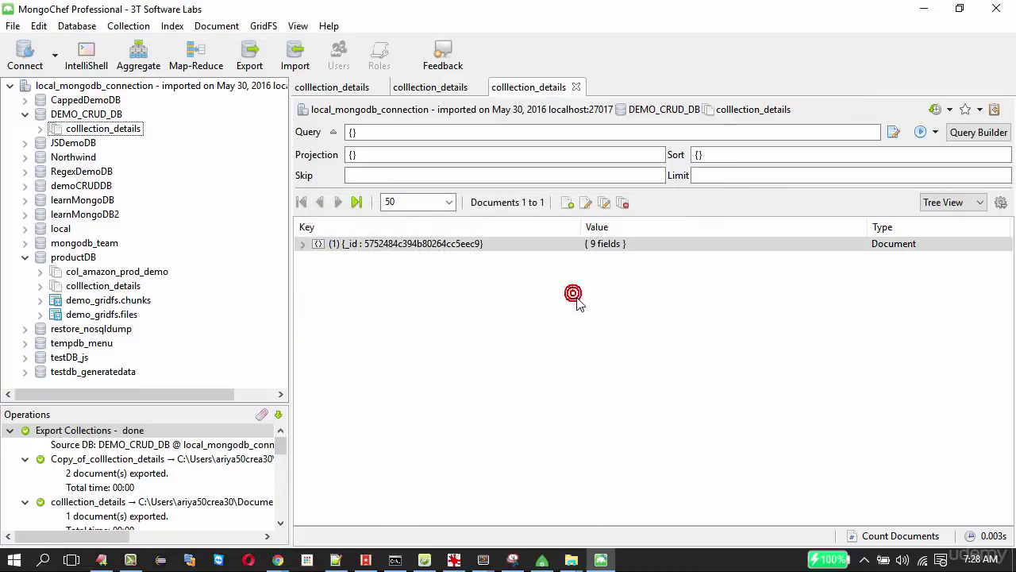
Drop the DEMO_CRUD_DB database.
right_click(110, 121)
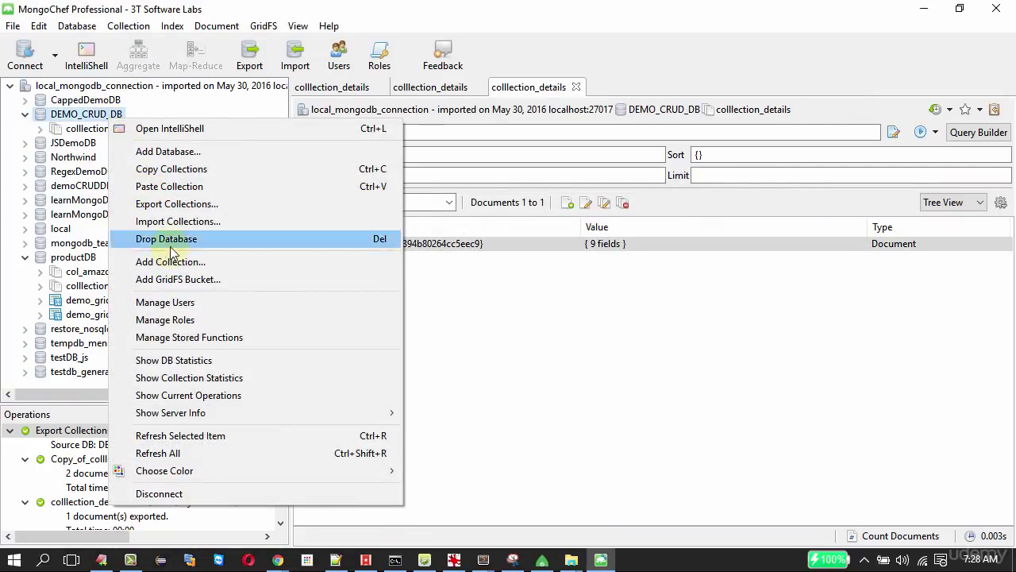
click(168, 239)
click(581, 294)
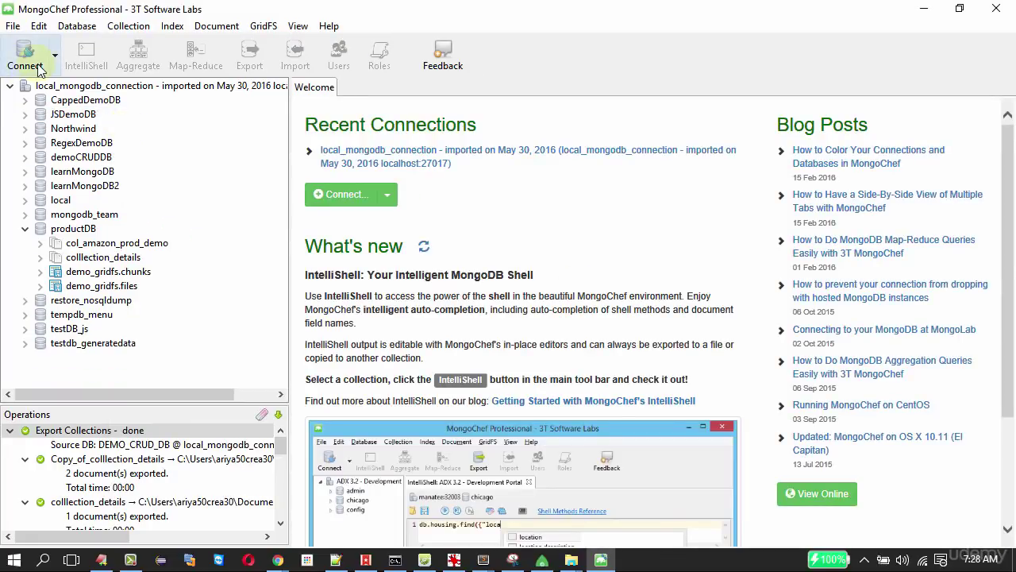
Disconnect local_mongodb_connection and return to the slideshow.
click(49, 85)
right_click(54, 91)
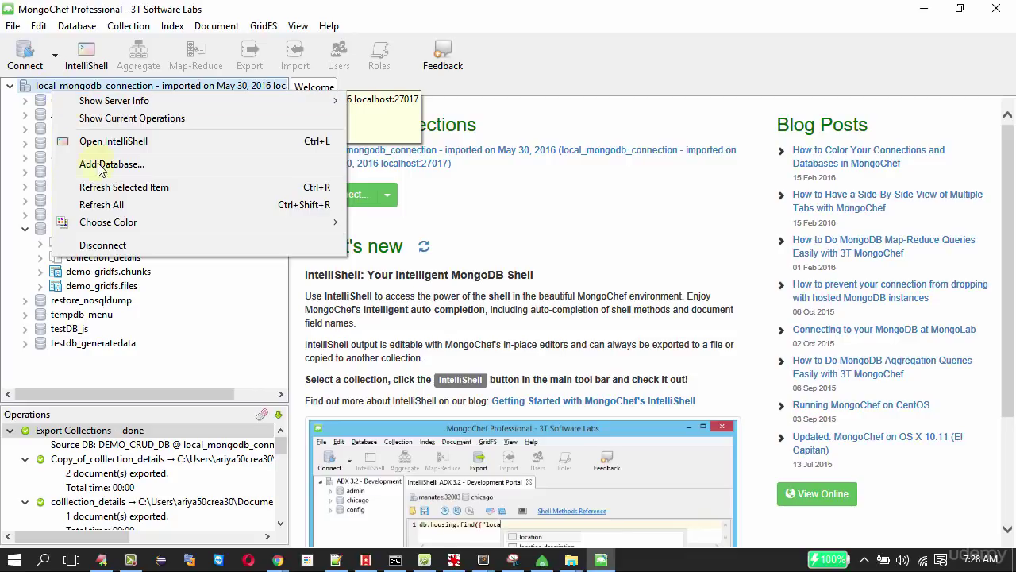
click(99, 244)
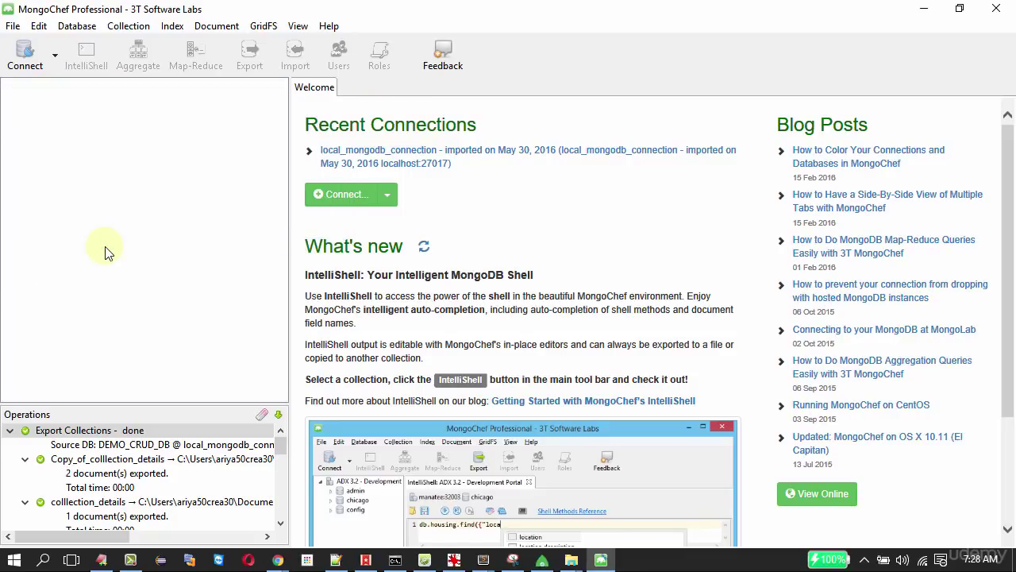
key(alt+Tab)
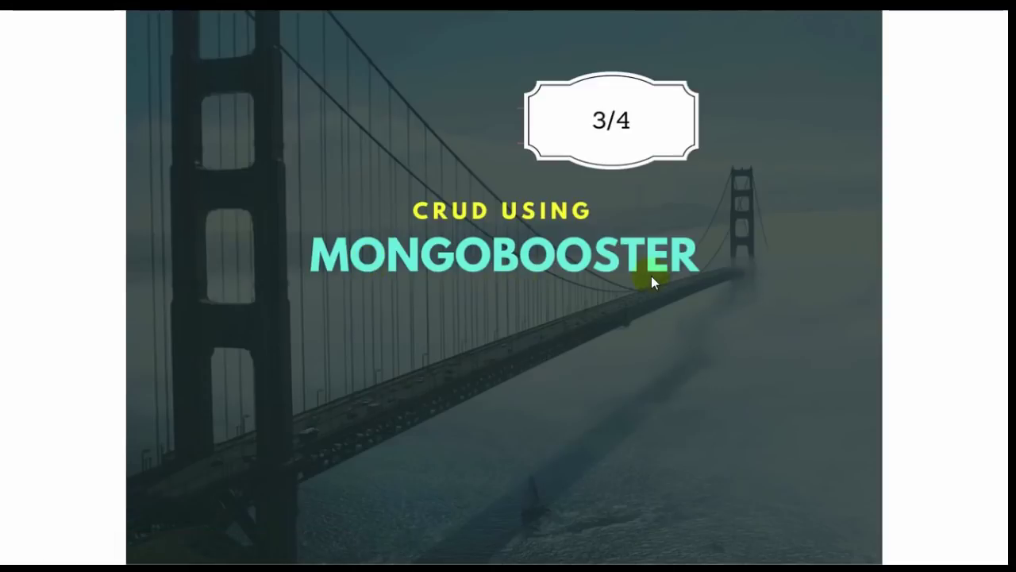
Advance to the MongoDB CRUD steps slide, then switch to MongoBooster.
click(92, 543)
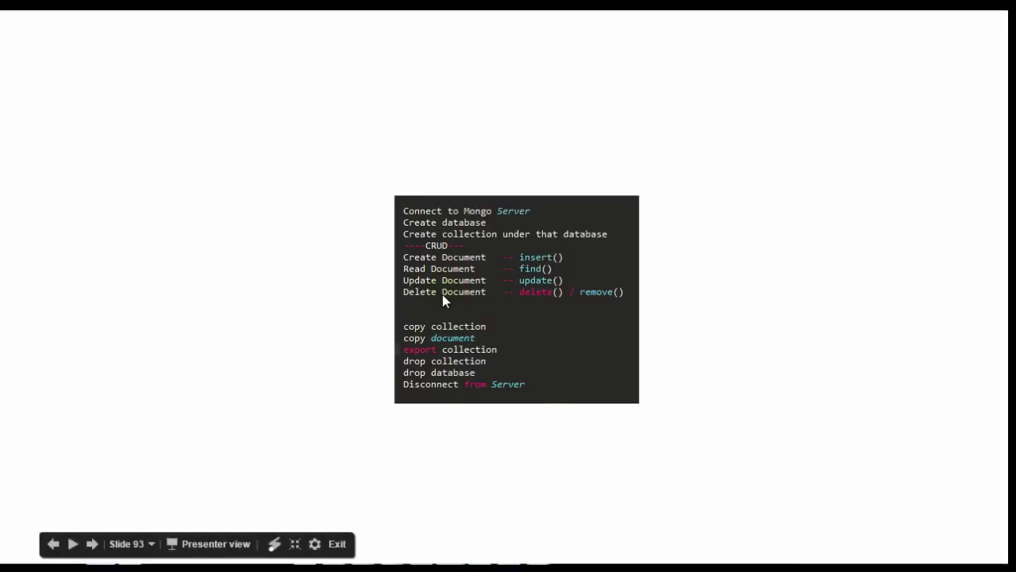
key(alt+Tab)
key(alt+Tab)
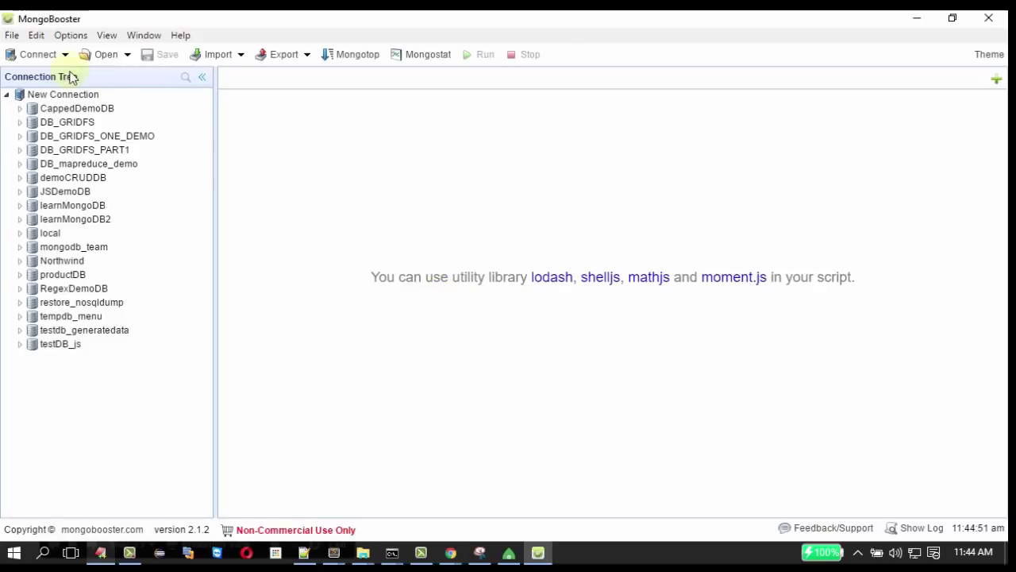
click(40, 57)
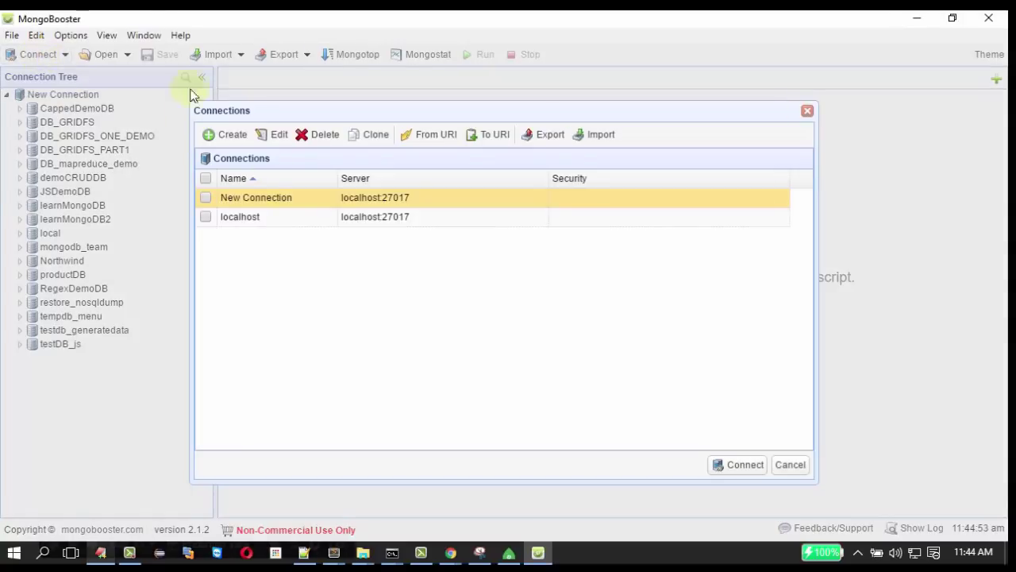
click(231, 134)
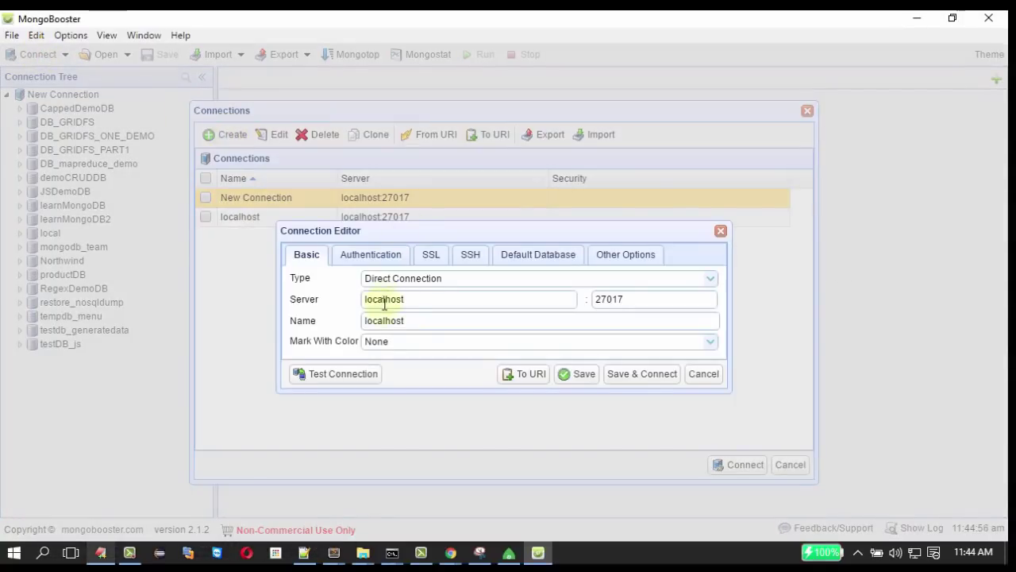
drag(418, 320, 338, 322)
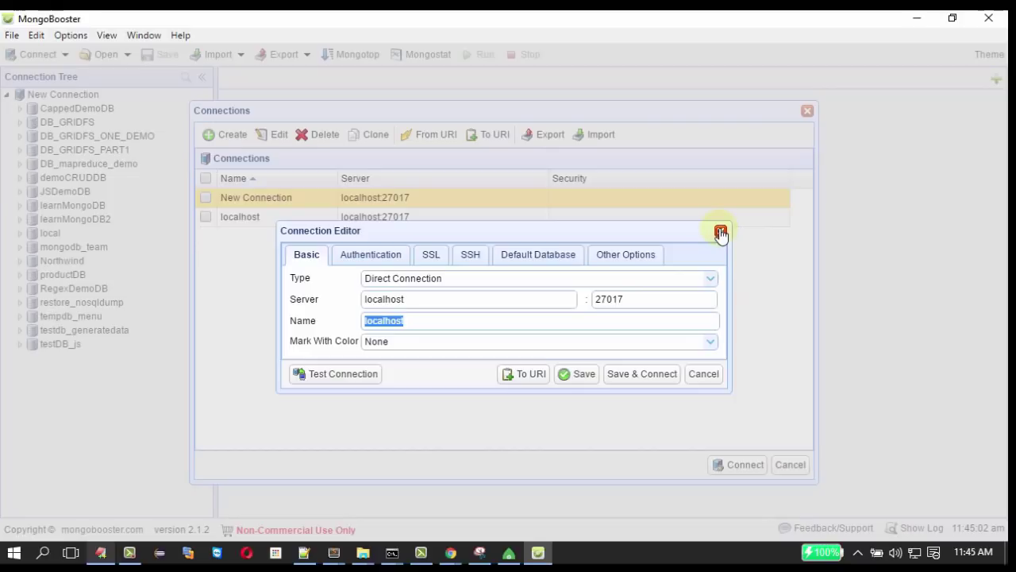
drag(619, 296, 531, 301)
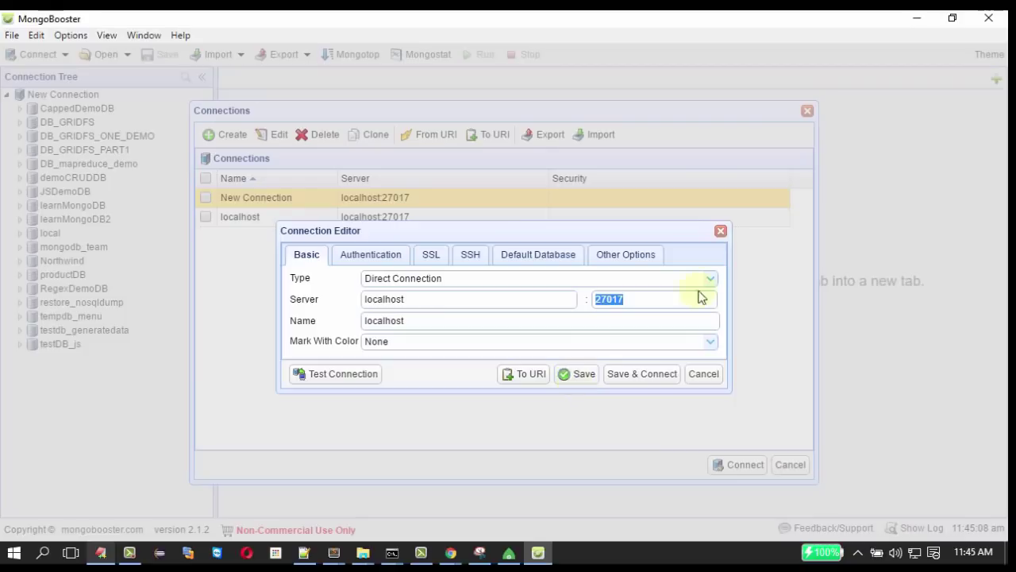
click(721, 231)
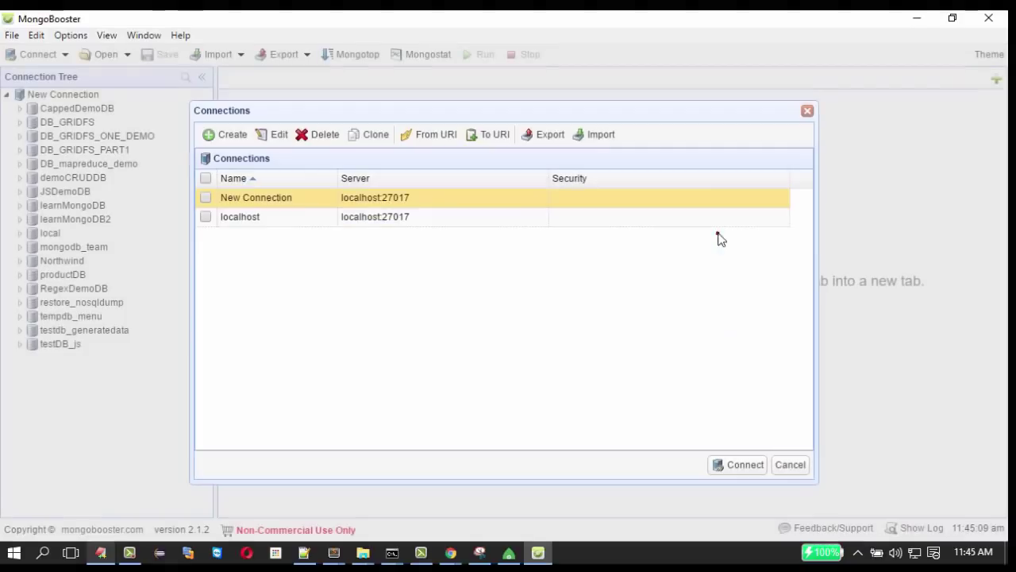
double_click(262, 224)
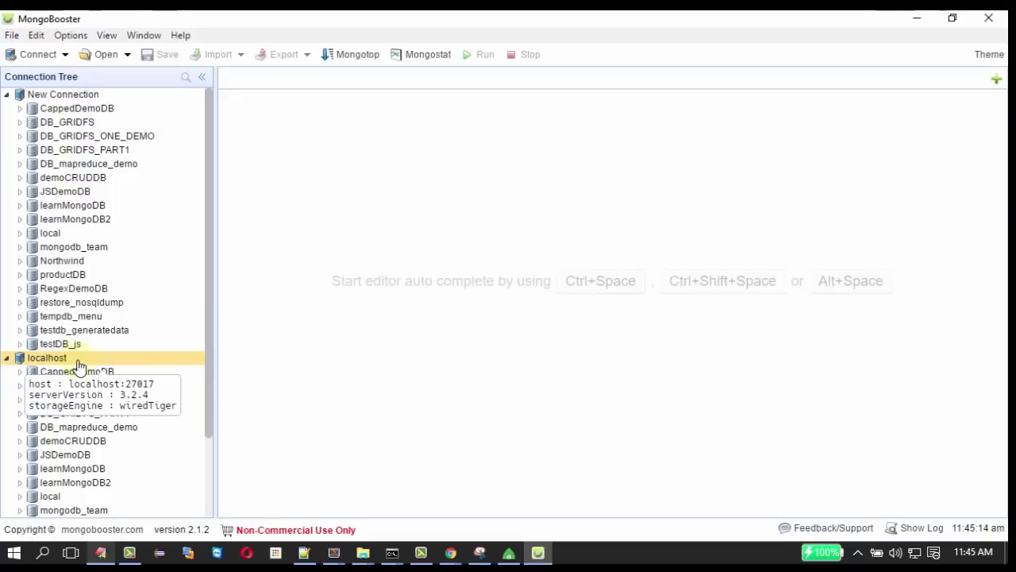
right_click(78, 364)
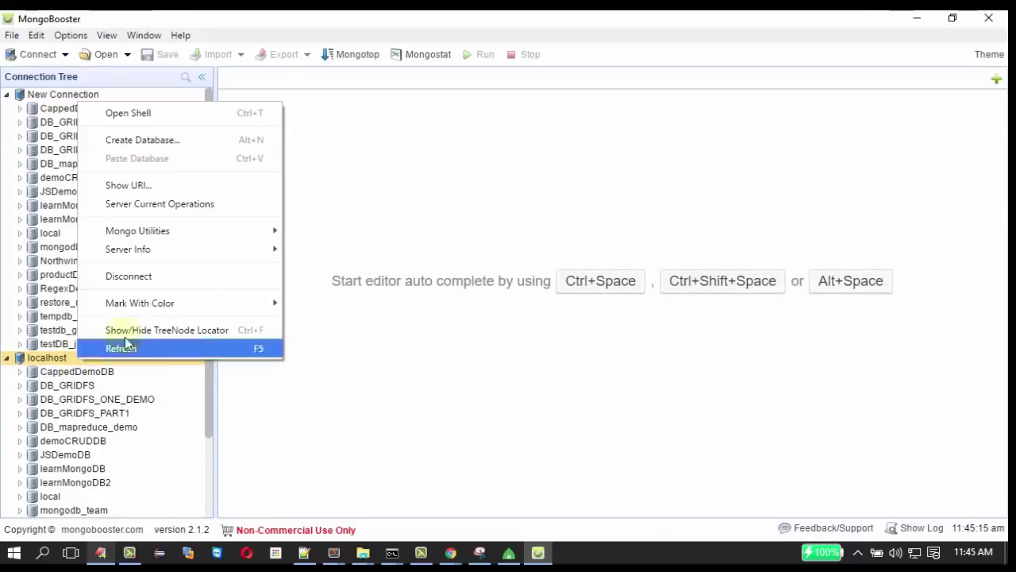
click(129, 276)
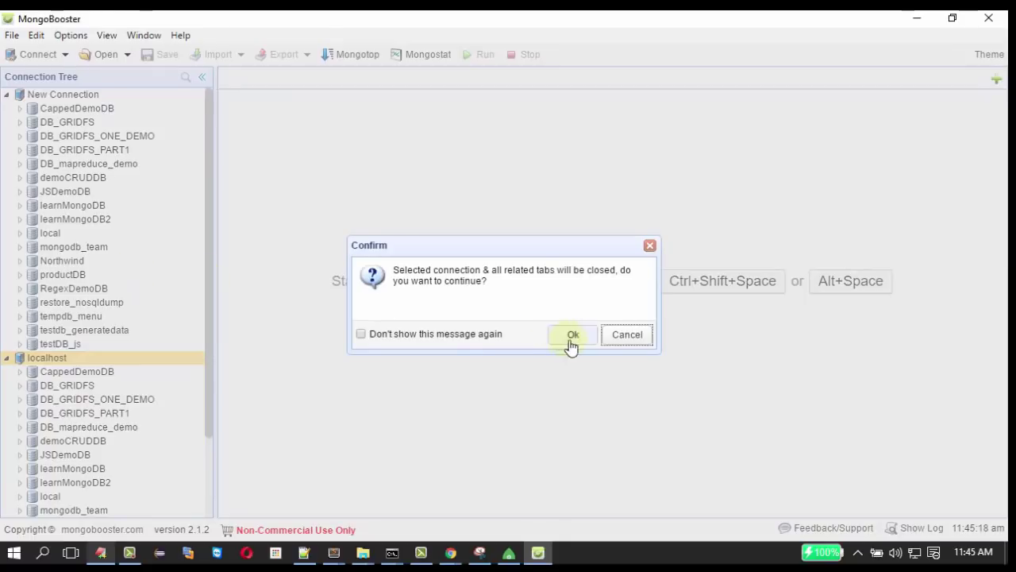
click(447, 336)
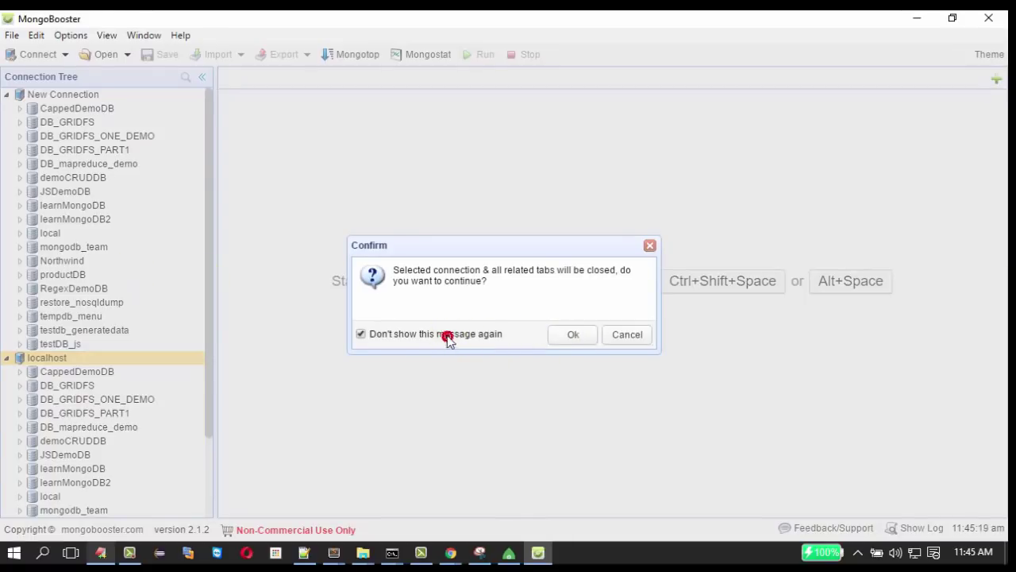
click(573, 335)
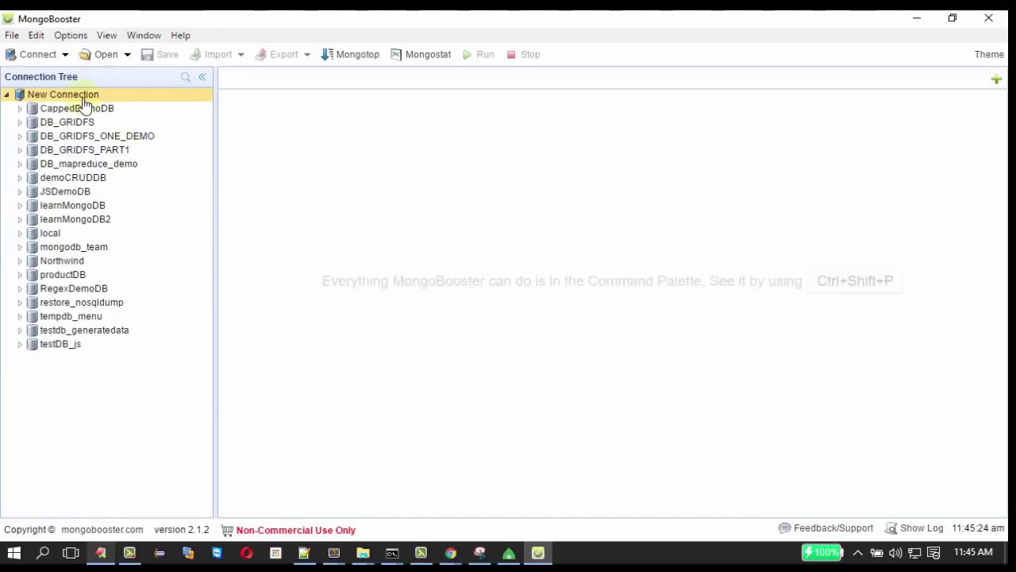
mouse_move(85, 104)
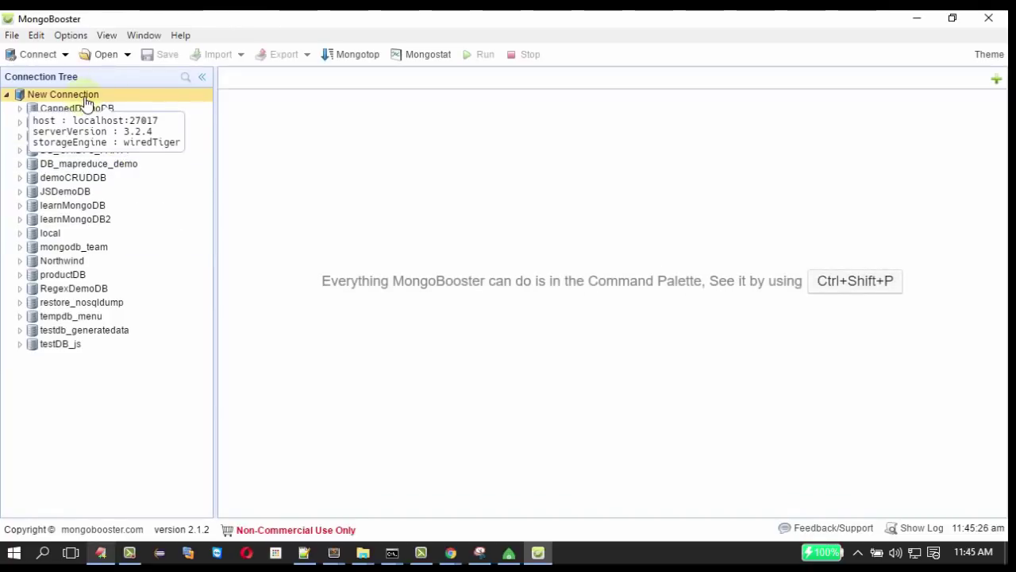
Create a database named DB_demo_CRUD_MBS under New Connection.
right_click(86, 102)
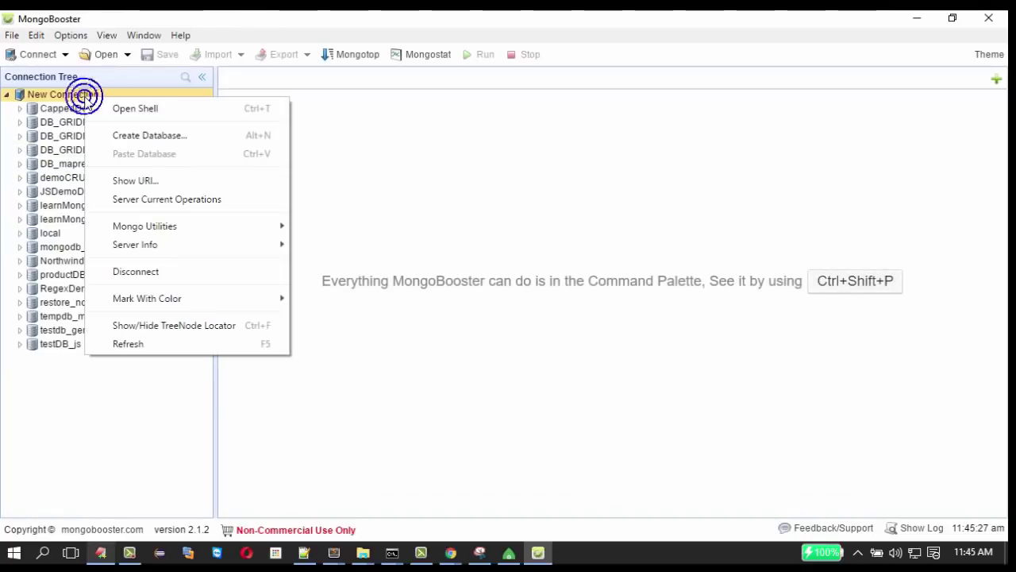
click(139, 137)
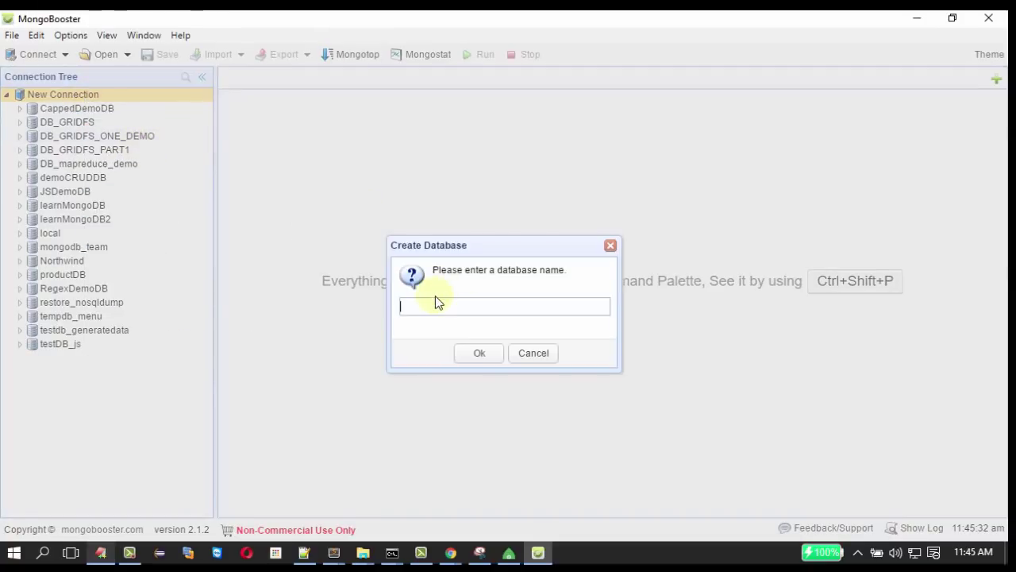
text(DB_de)
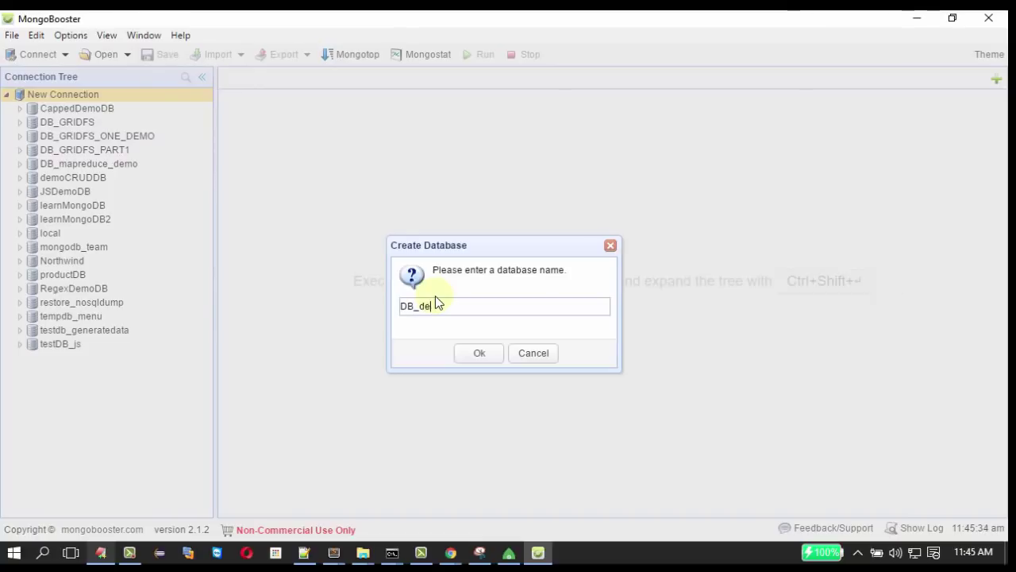
text(mo_CRUD_MN)
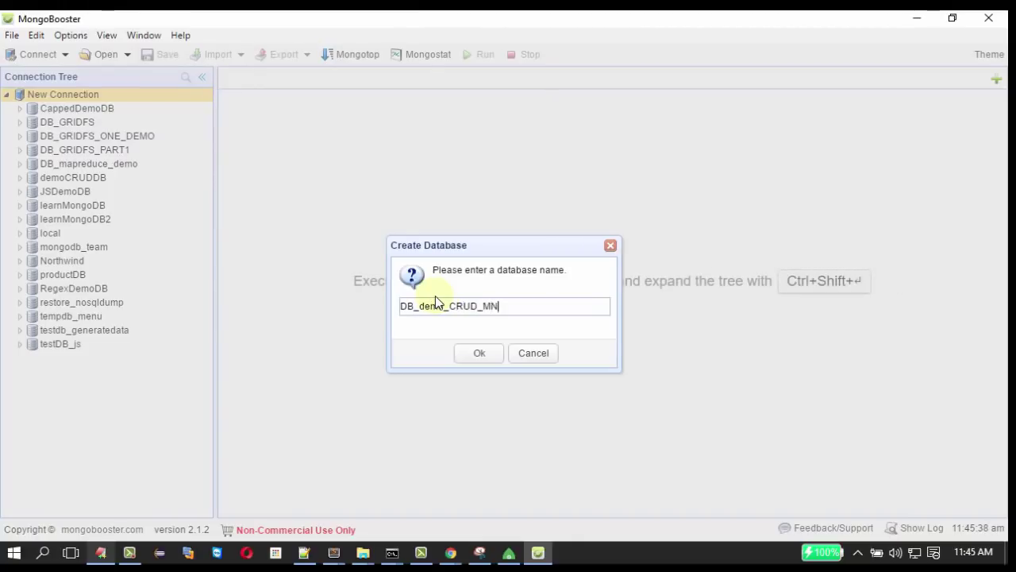
key(BackSpace)
text(BS)
key(Return)
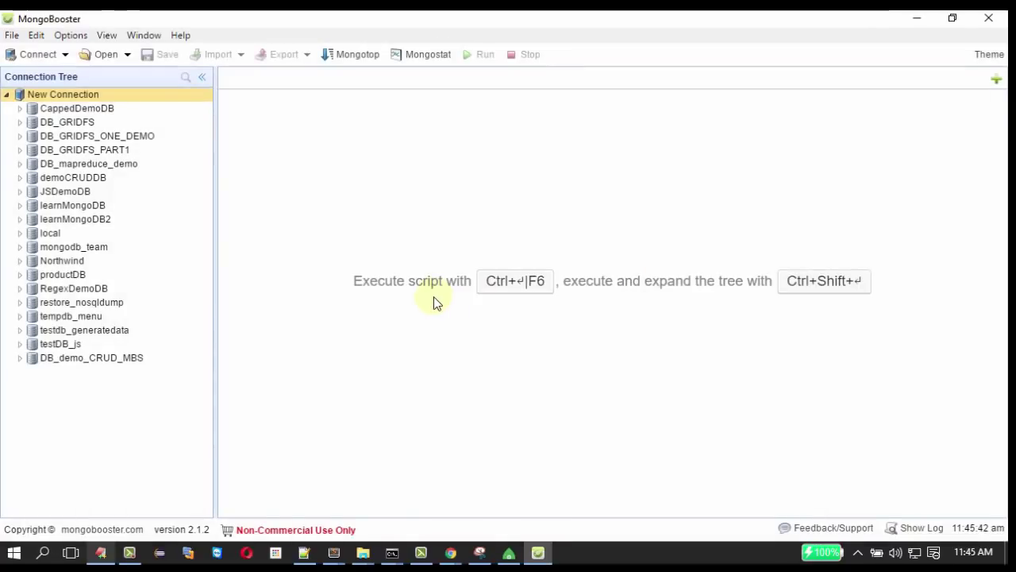
click(111, 359)
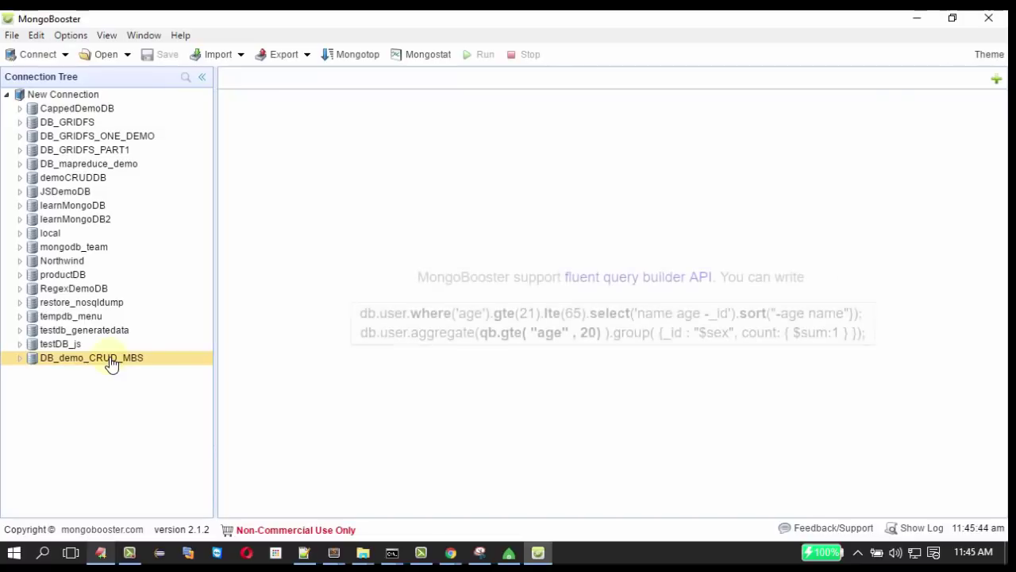
Add an empty cols_student_data collection to DB_demo_CRUD_MBS.
right_click(111, 361)
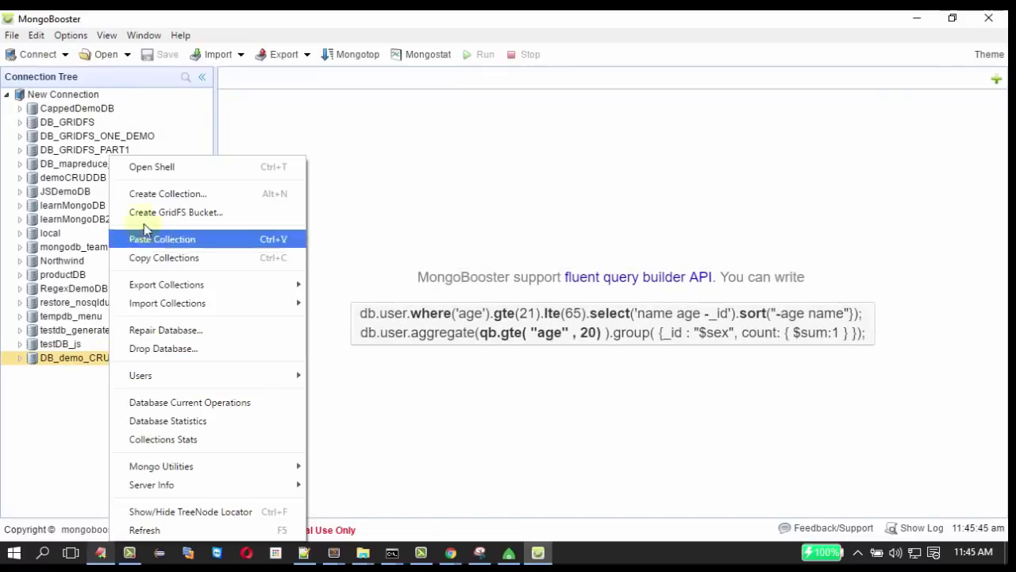
click(67, 392)
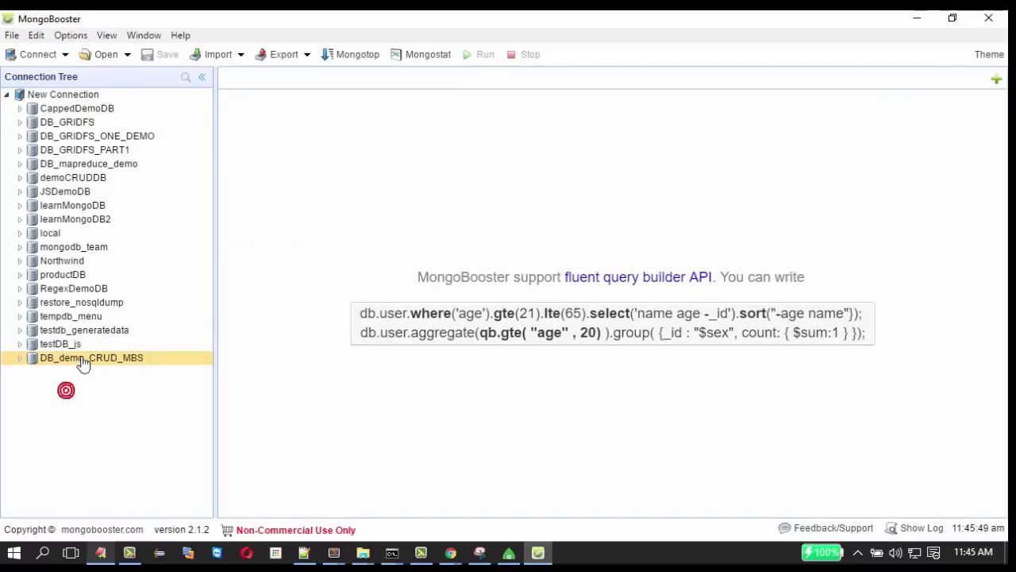
right_click(83, 362)
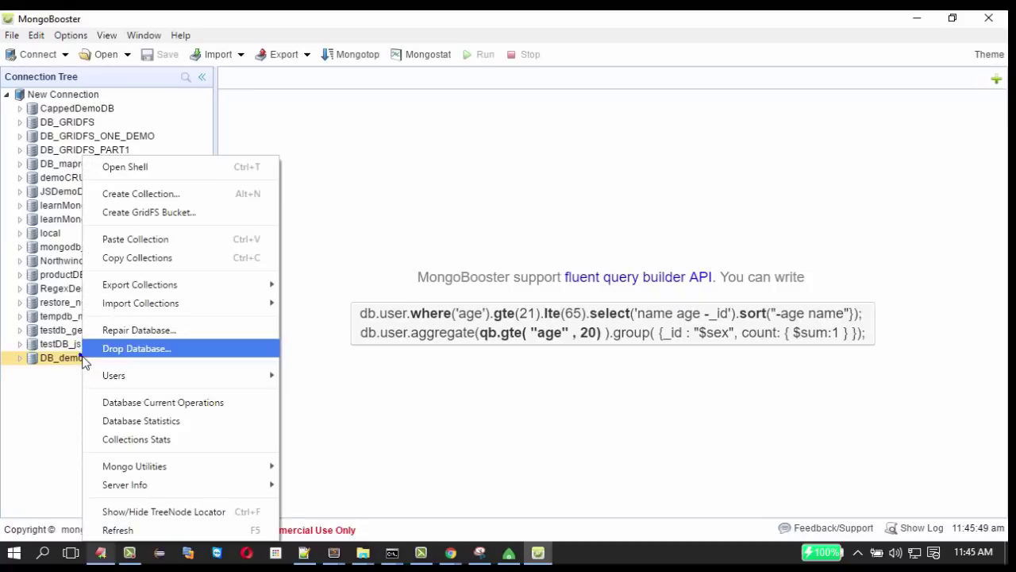
click(112, 198)
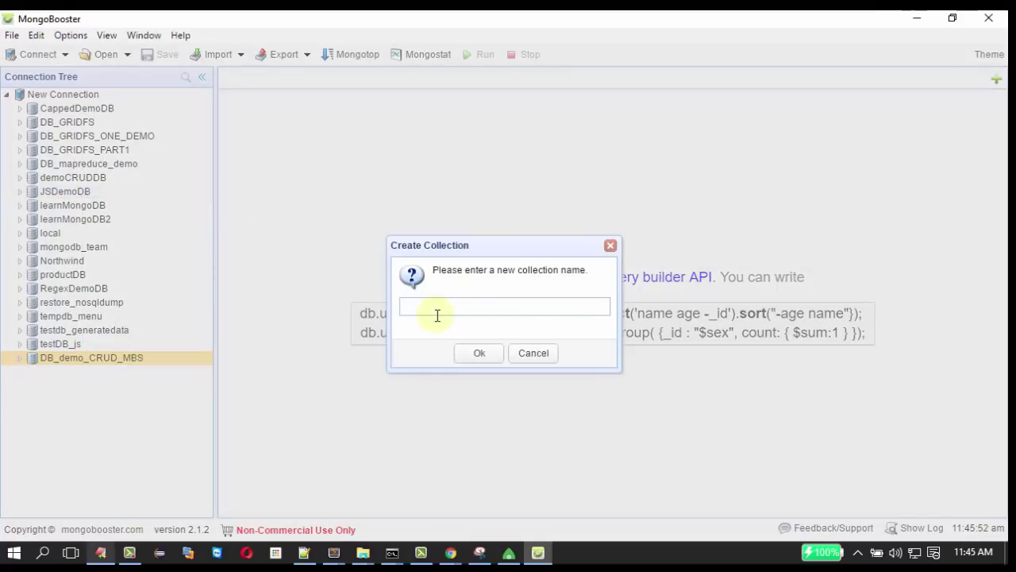
text(cols)
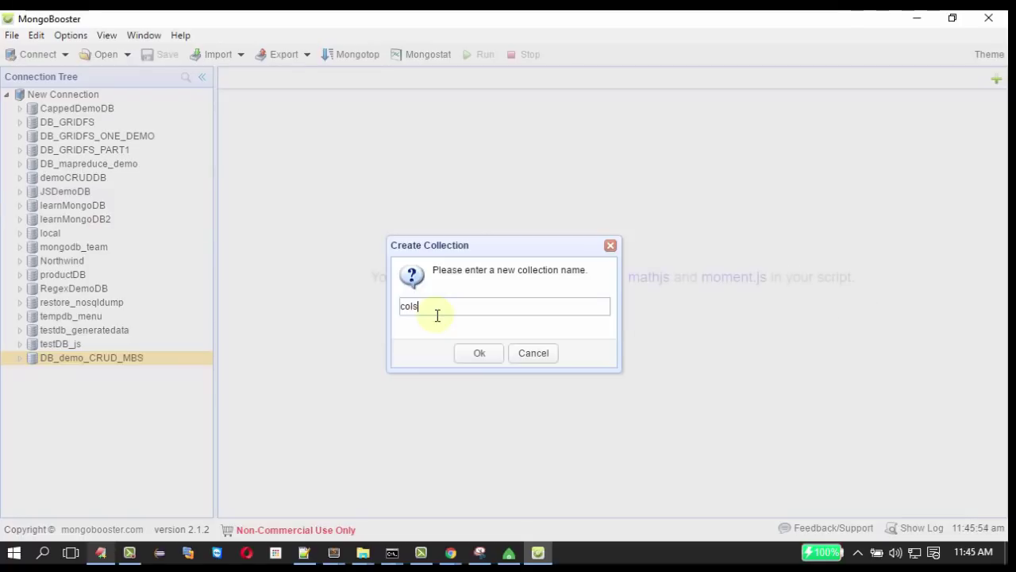
text(_studen)
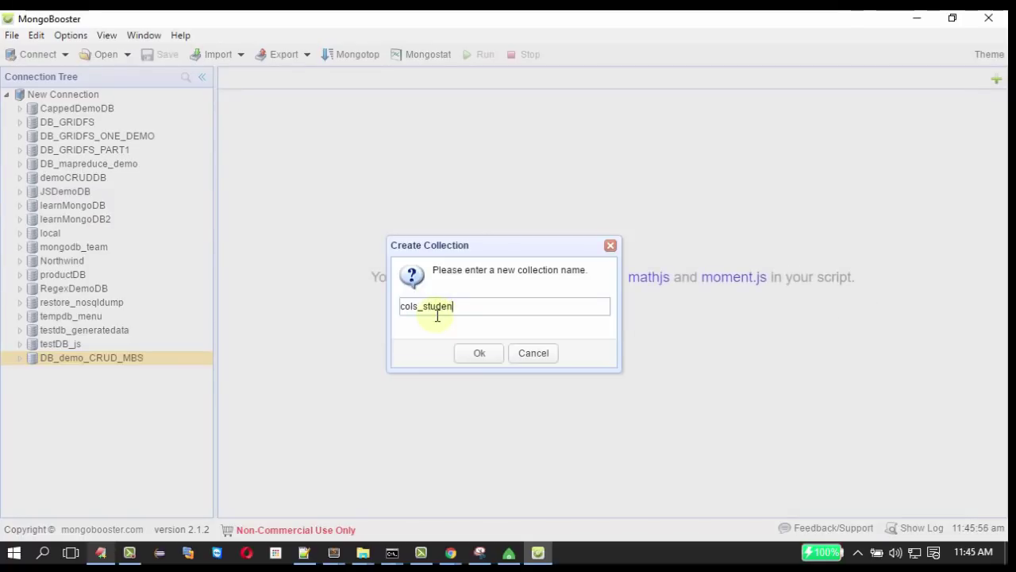
text(t_data)
key(Return)
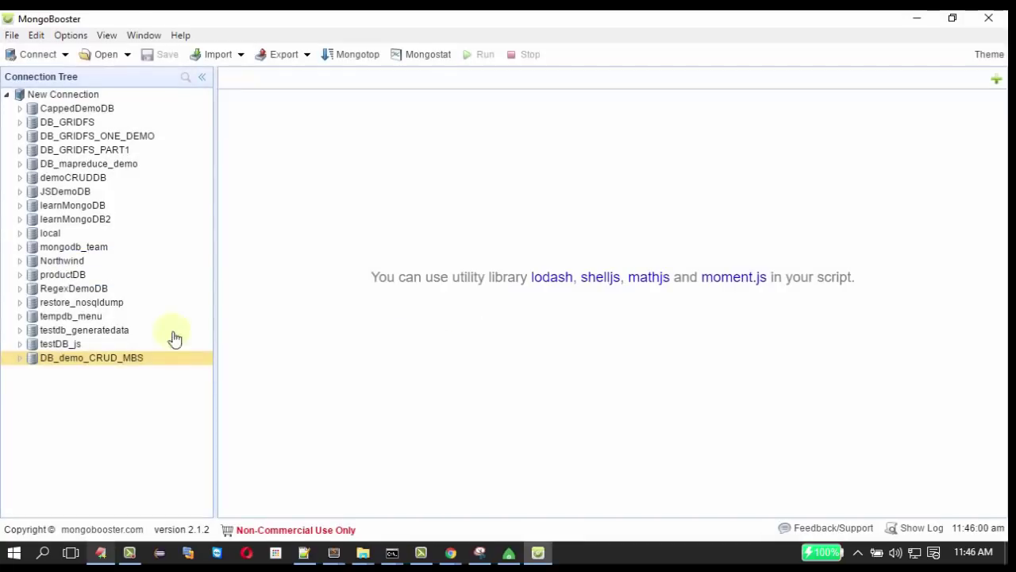
click(20, 361)
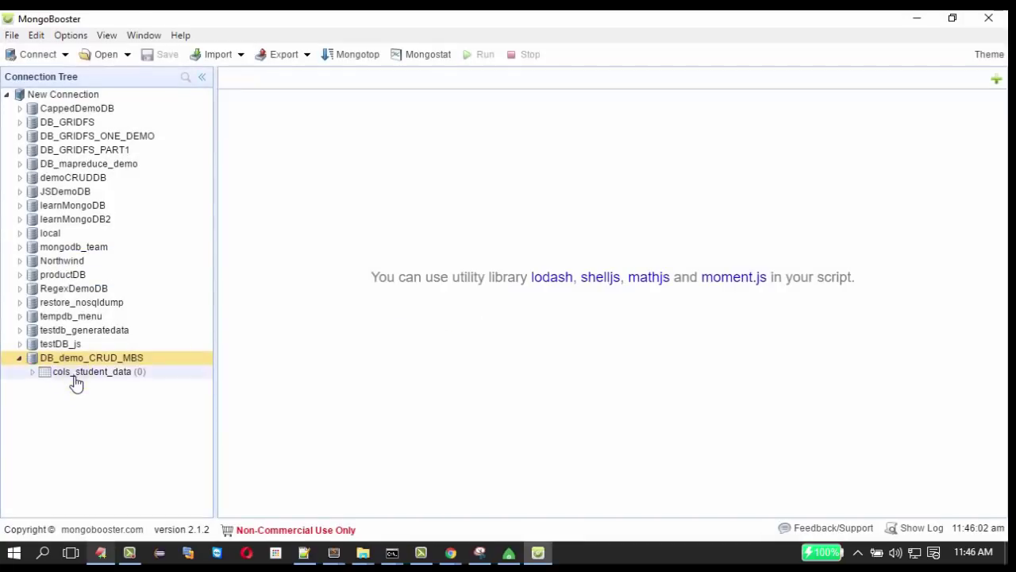
click(73, 373)
mouse_move(77, 383)
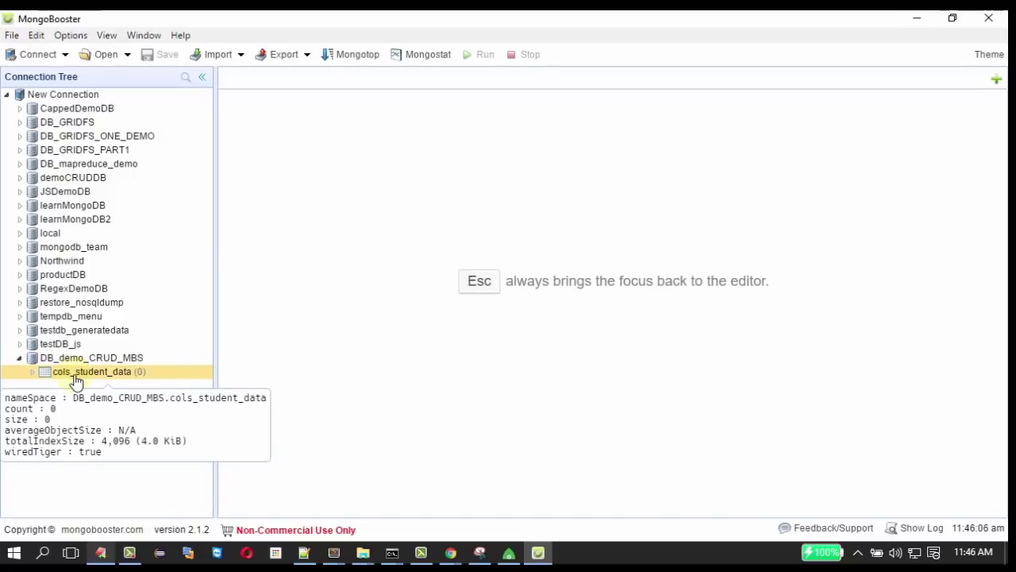
right_click(77, 380)
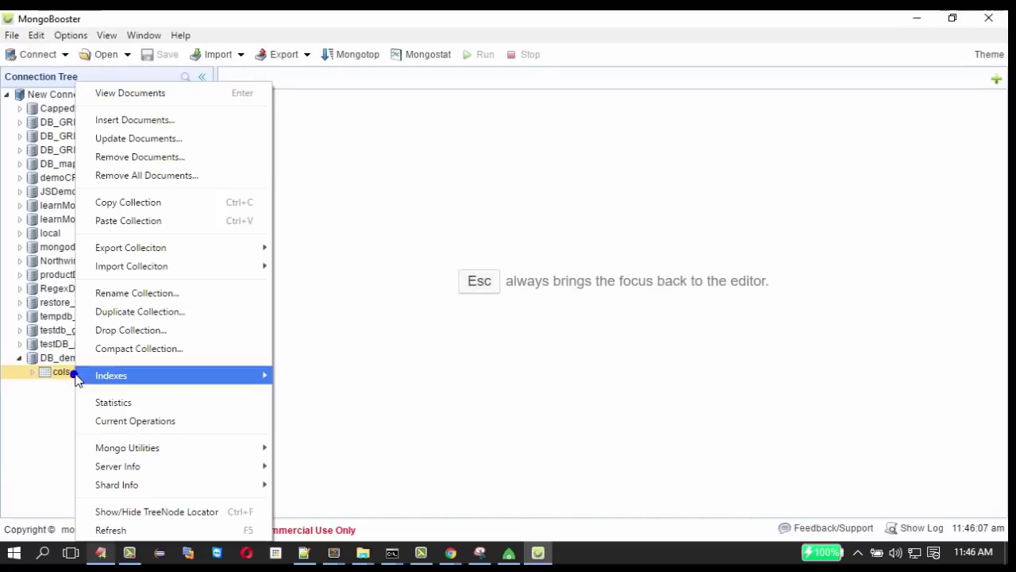
Start an insert for cols_student_data with a document student_id 12, total_marks 460.
click(114, 122)
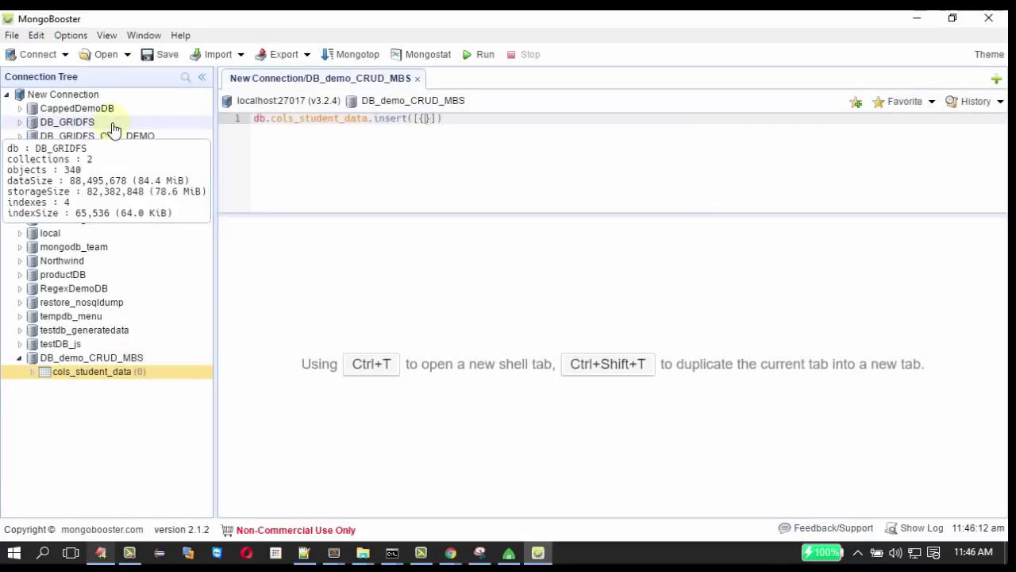
mouse_move(112, 381)
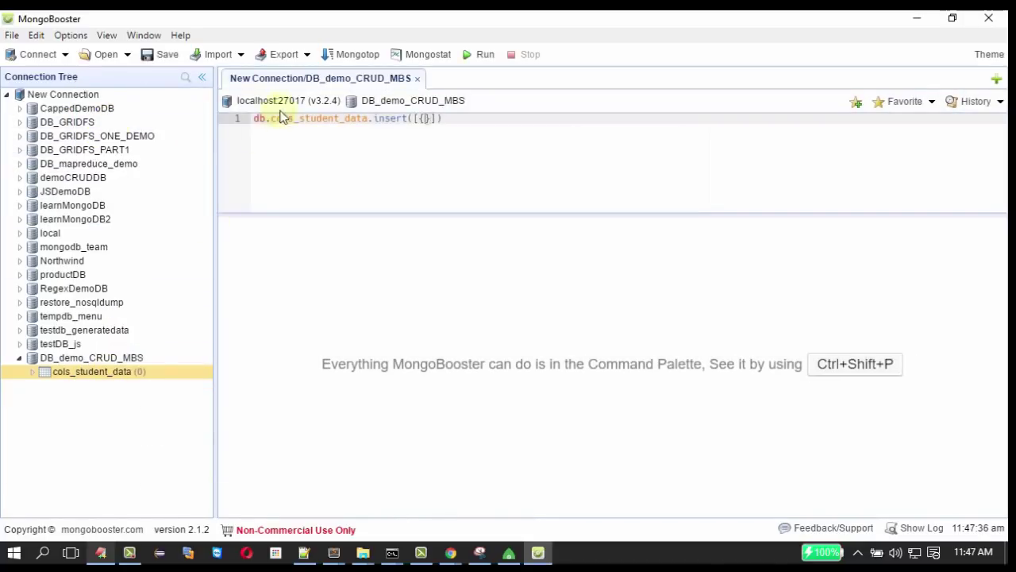
mouse_move(280, 120)
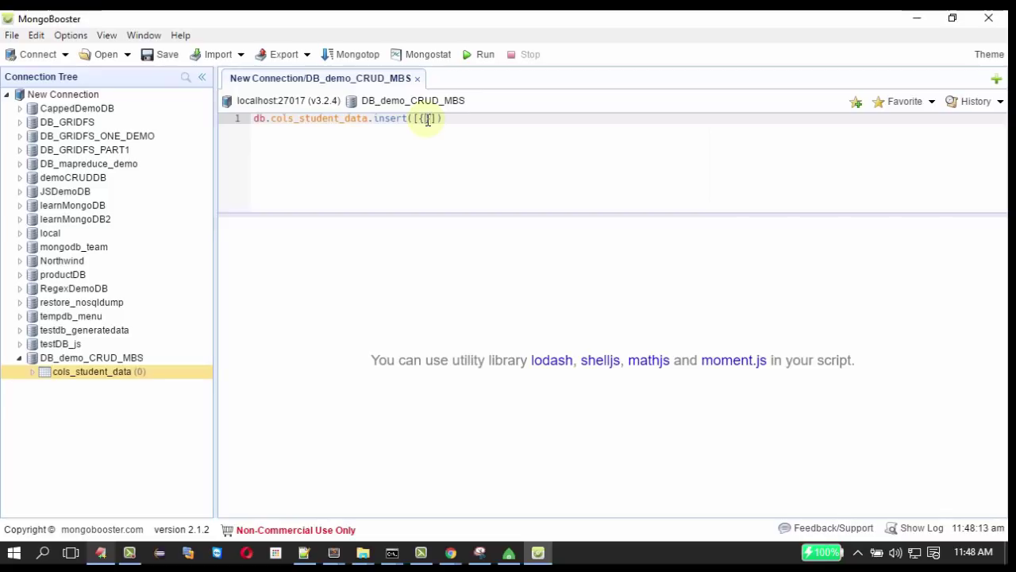
text(stude)
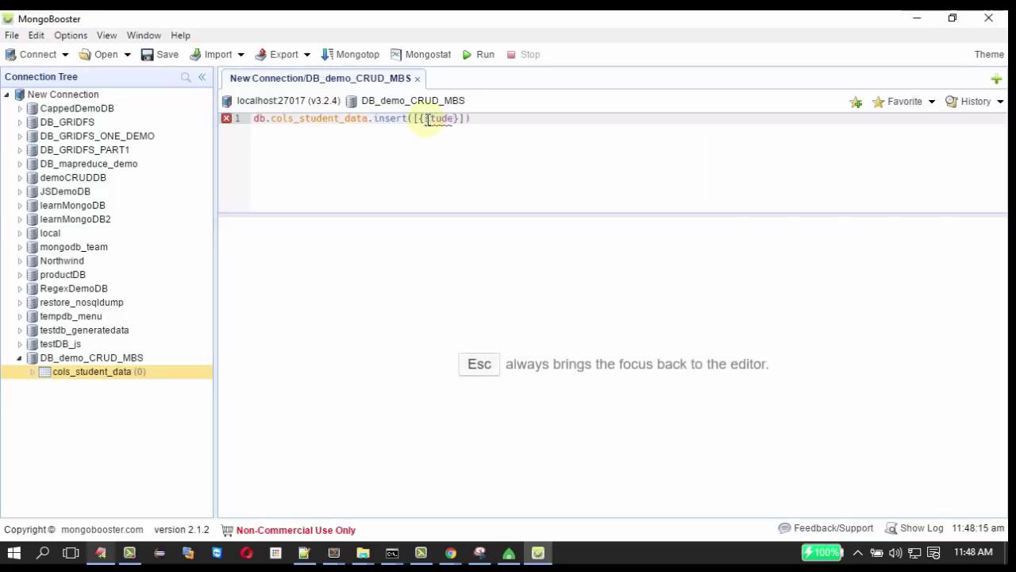
text(nt_id:)
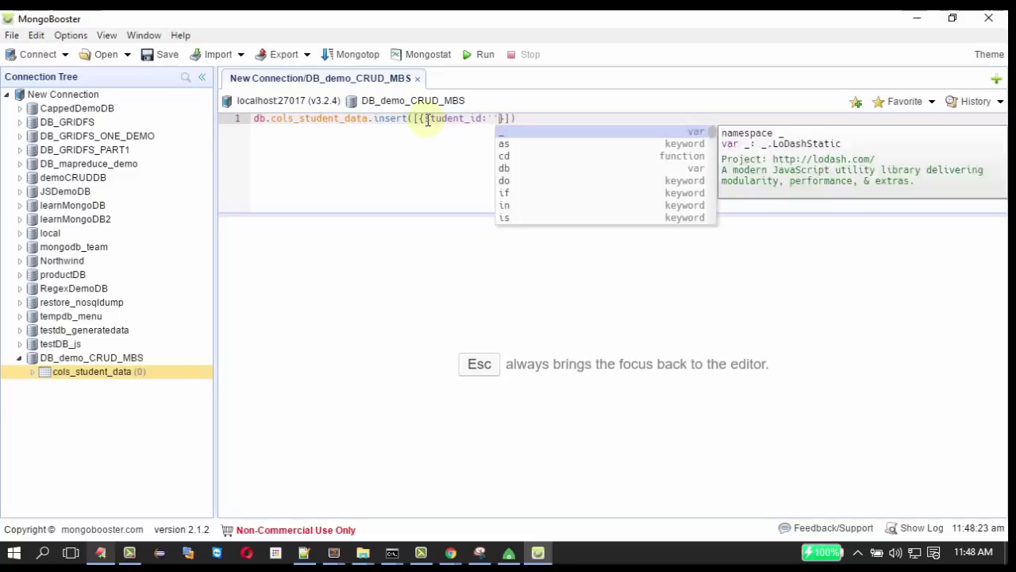
text(')
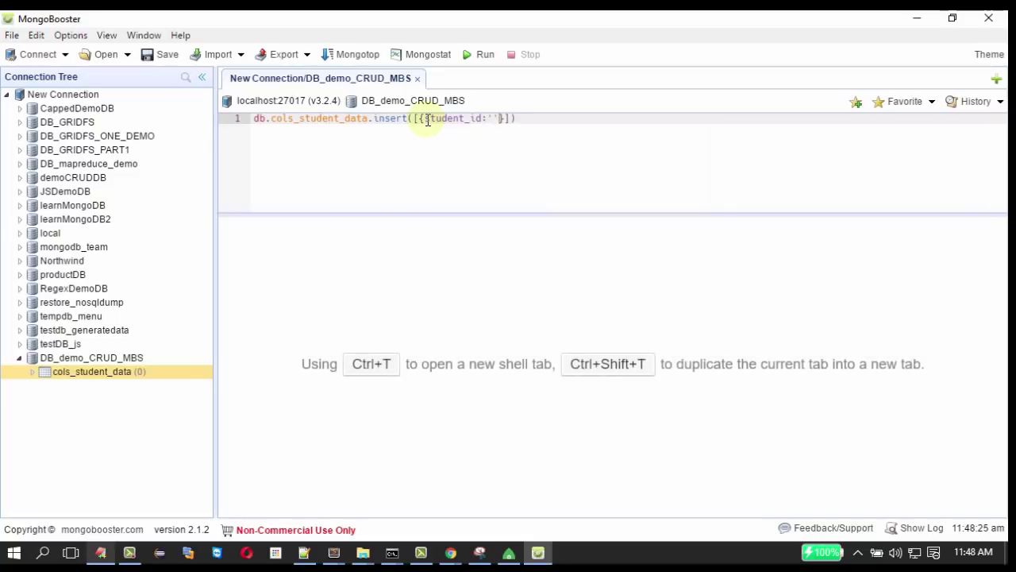
key(BackSpace)
text(12,)
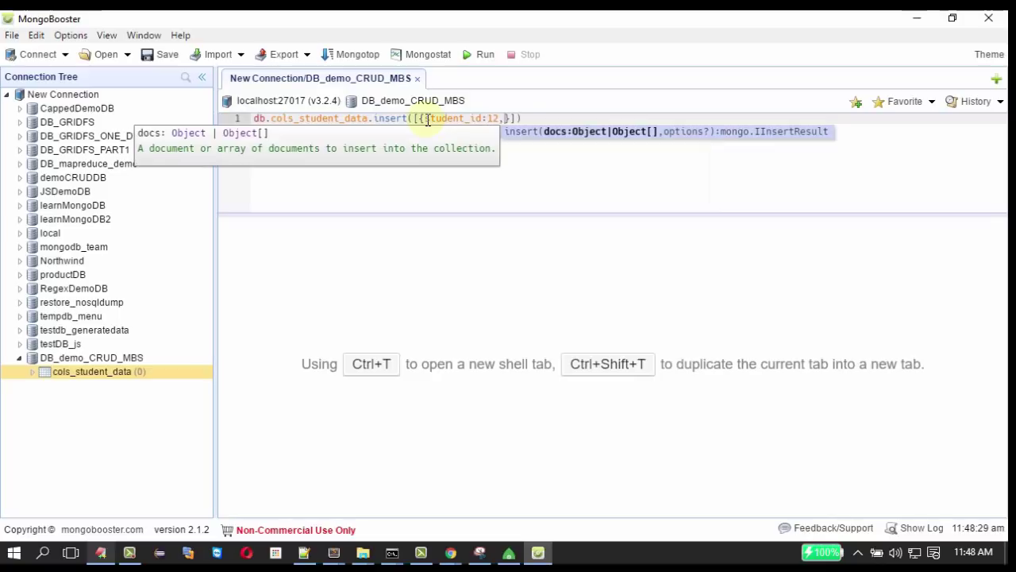
text(total)
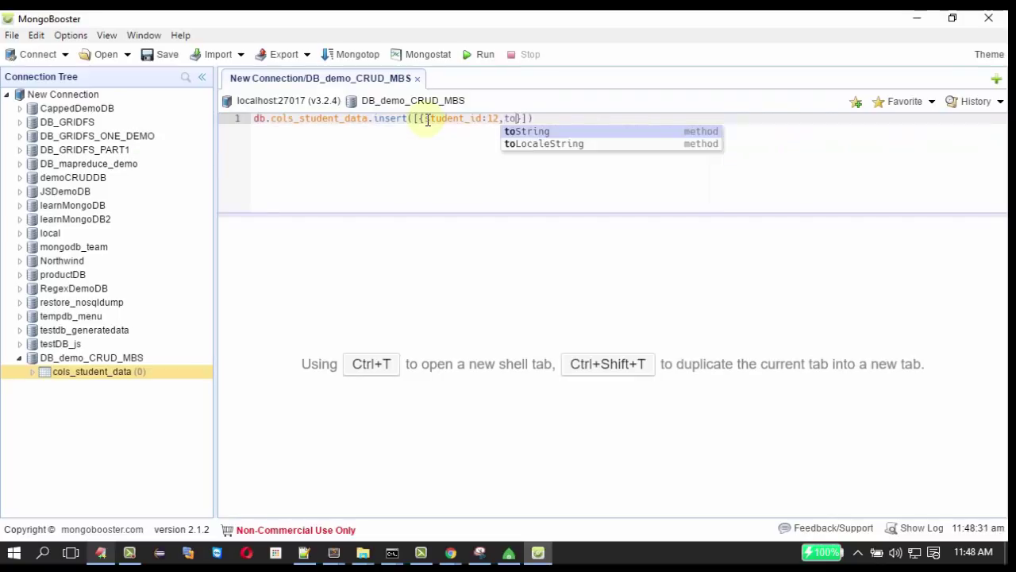
text(_marks:)
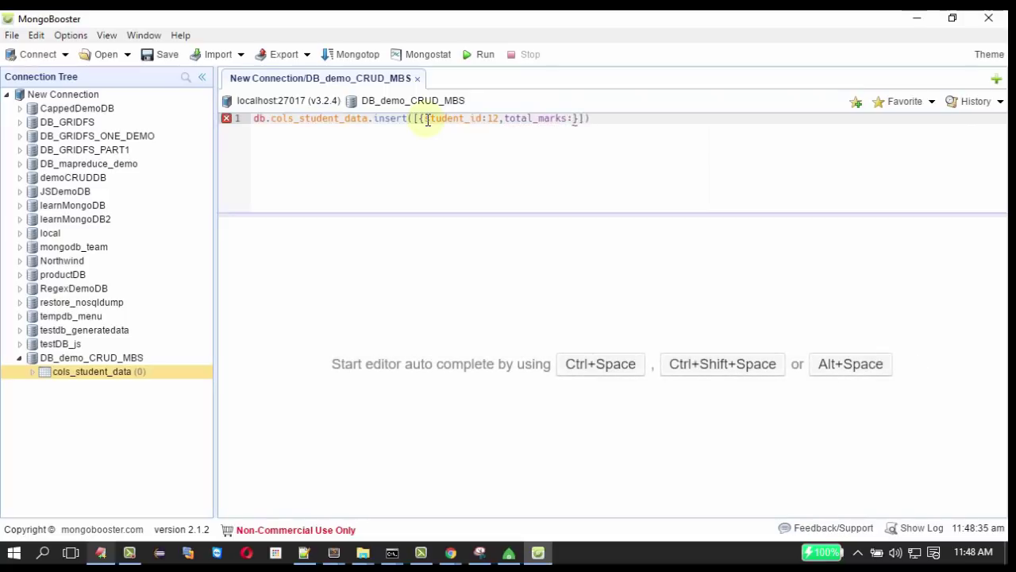
text(460)
key(Right)
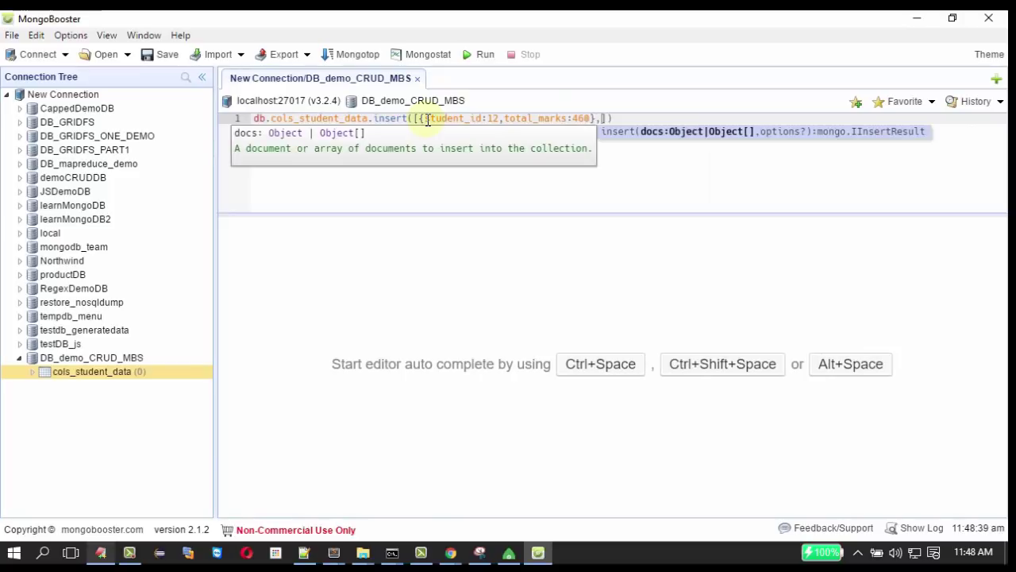
text(,)
Duplicate the student document so the insert array holds three copies.
click(416, 118)
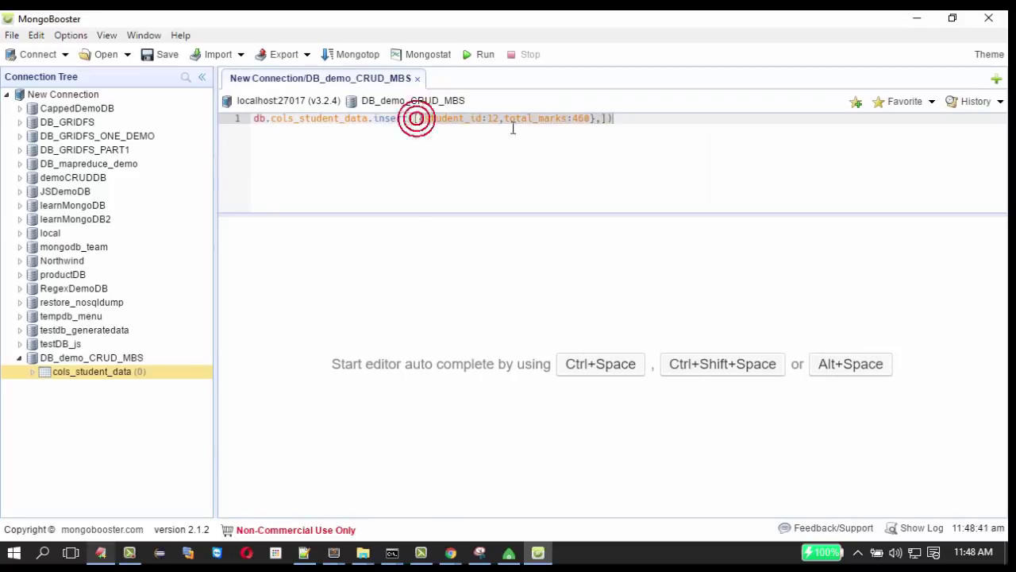
key(ctrl+c)
click(601, 119)
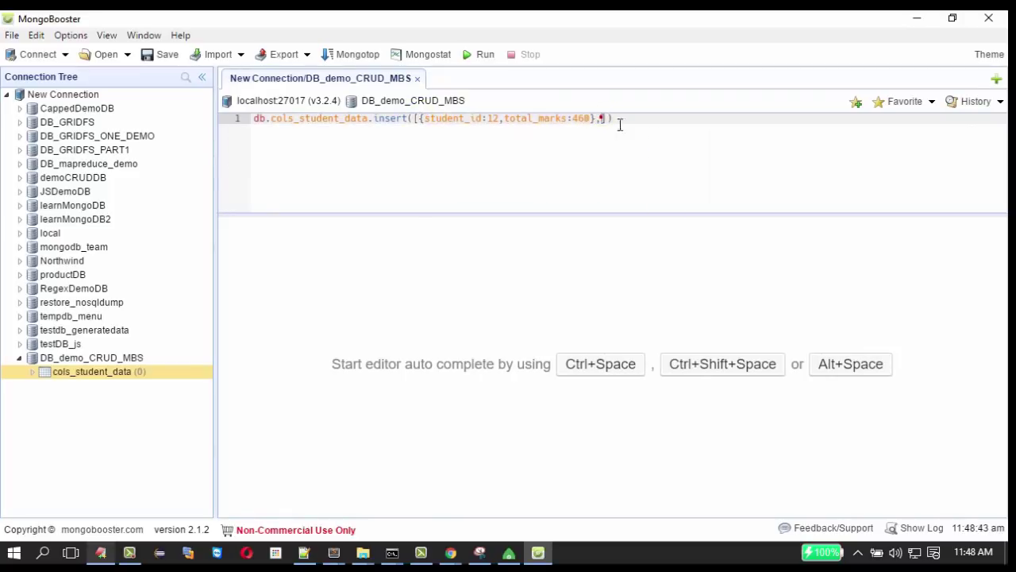
key(ctrl+v)
text(,)
key(ctrl+v)
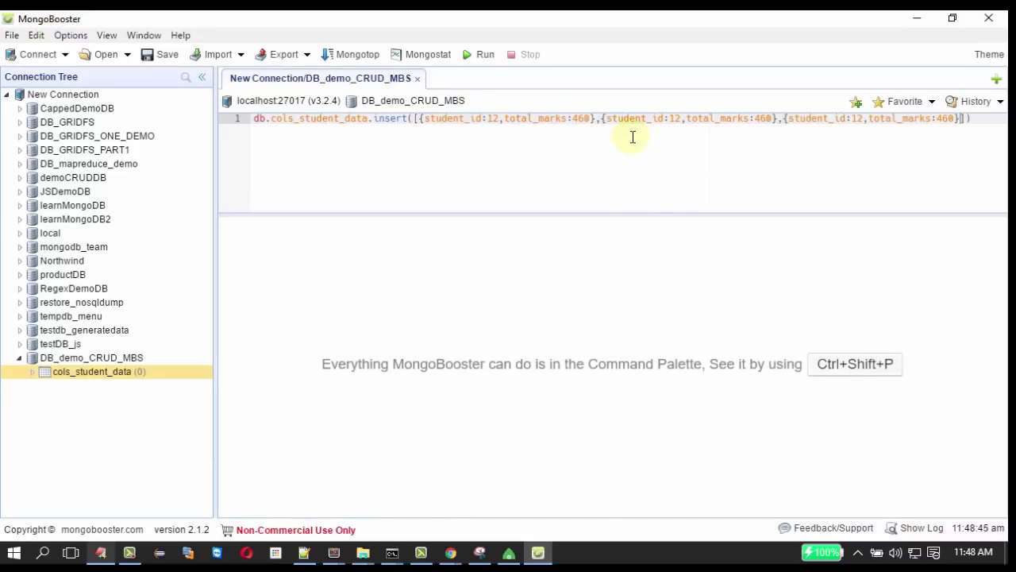
Edit the copies to student_id 13 with total_marks 470 and student_id 15.
click(680, 117)
key(BackSpace)
text(3)
click(766, 118)
key(BackSpace)
text(7)
click(859, 119)
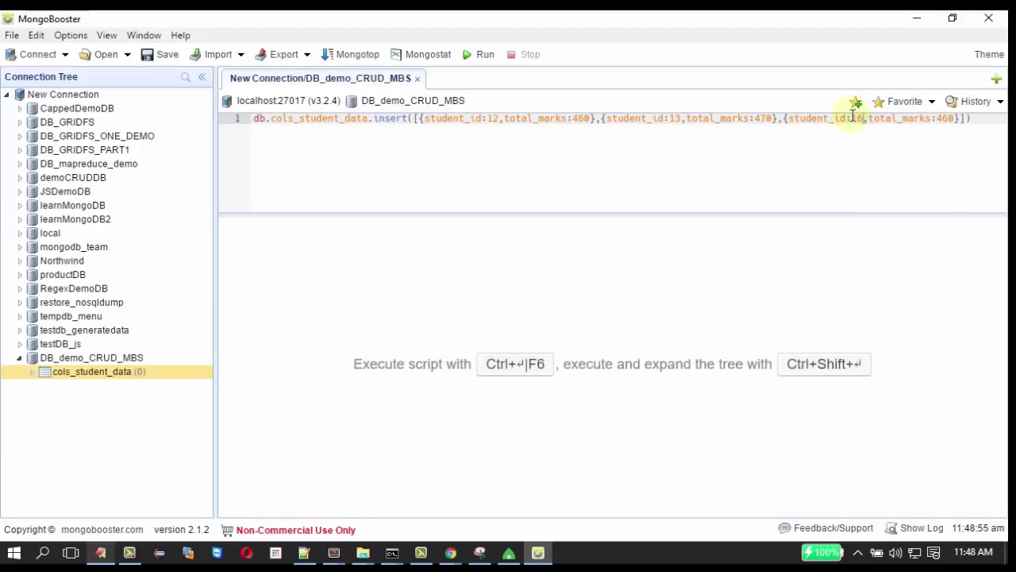
key(BackSpace)
text(5)
drag(940, 120, 952, 121)
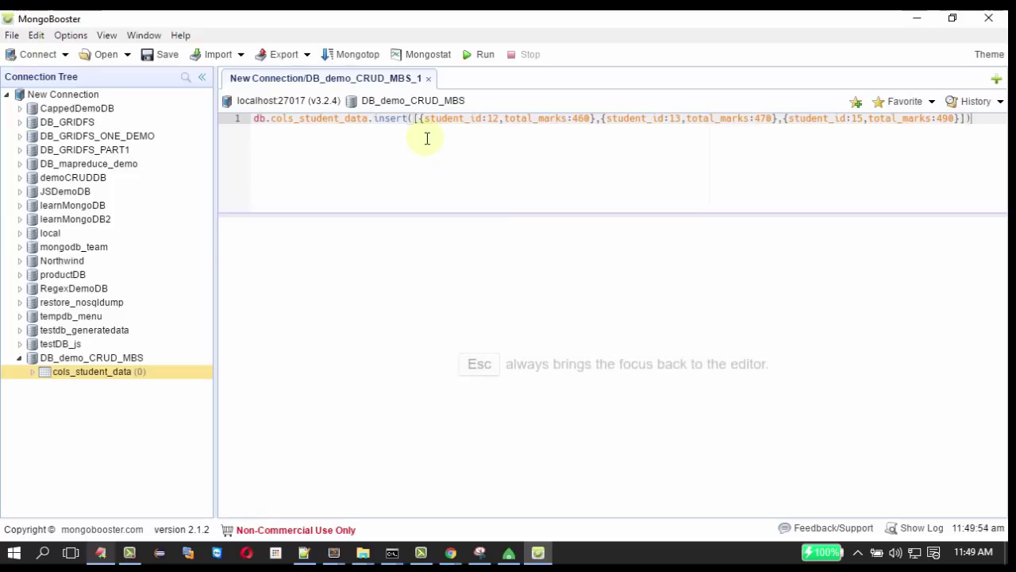
Run the insert and check the nInserted count in the output.
click(482, 55)
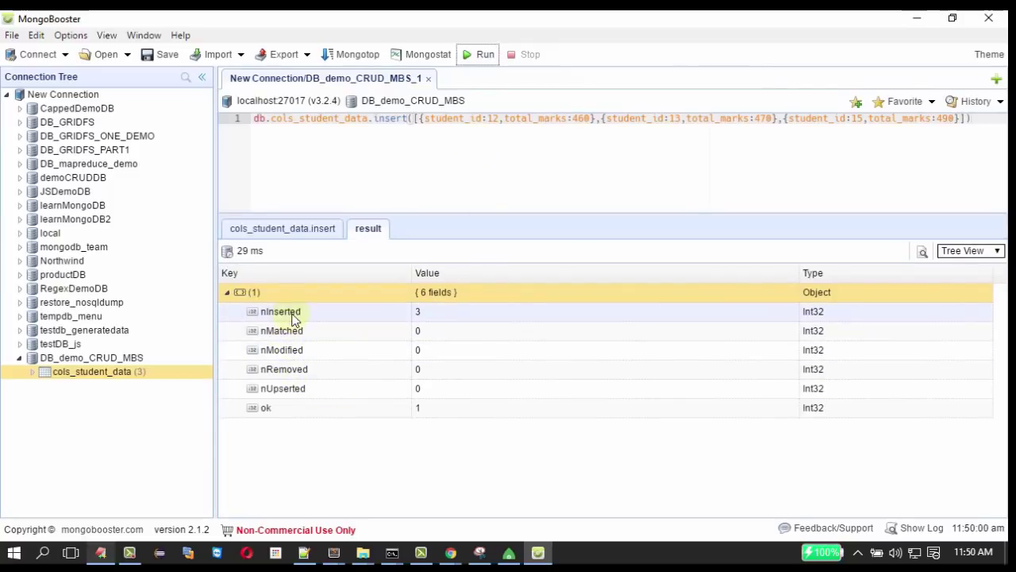
click(430, 318)
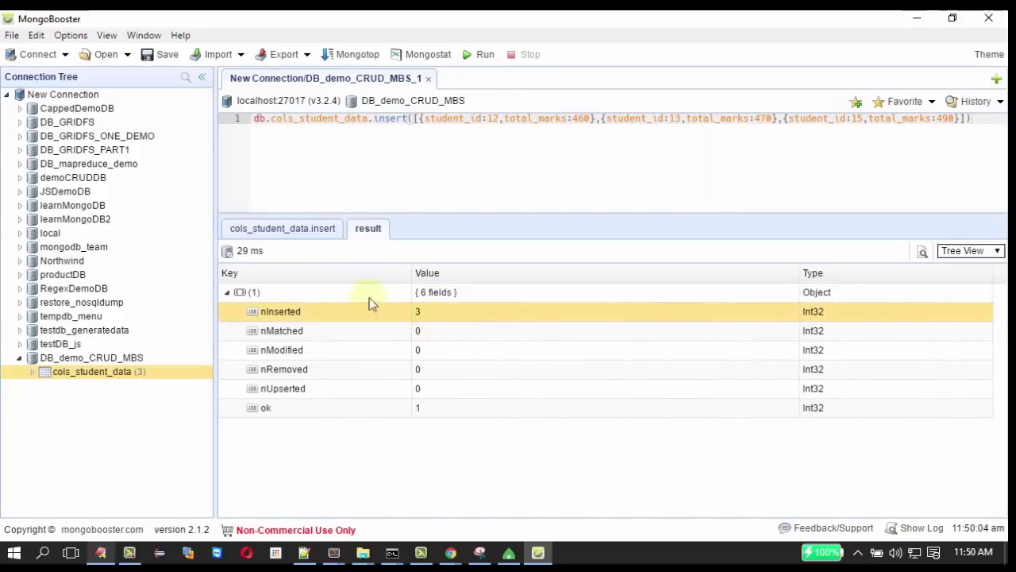
click(282, 230)
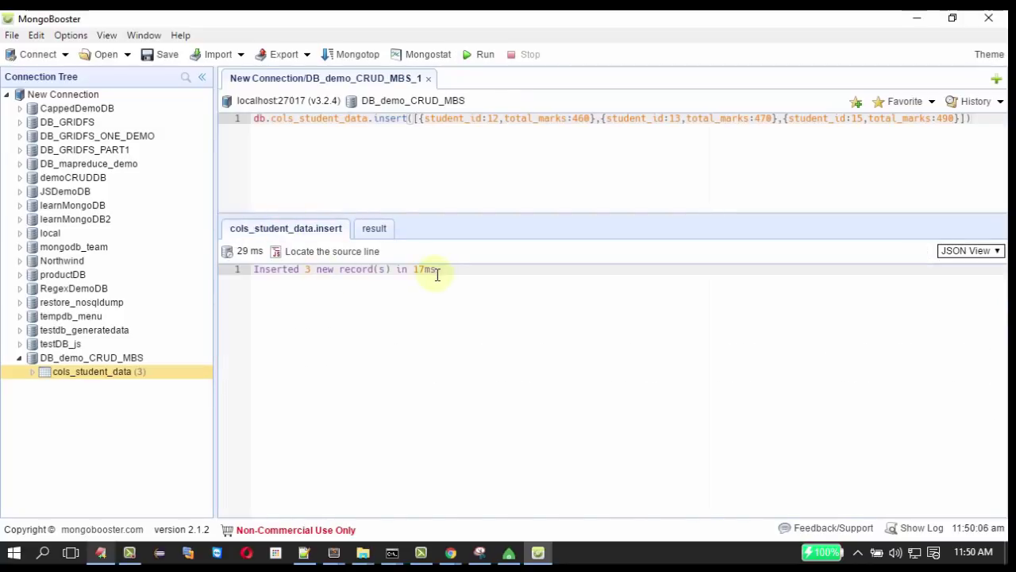
Query the documents stored in cols_student_data.
right_click(127, 379)
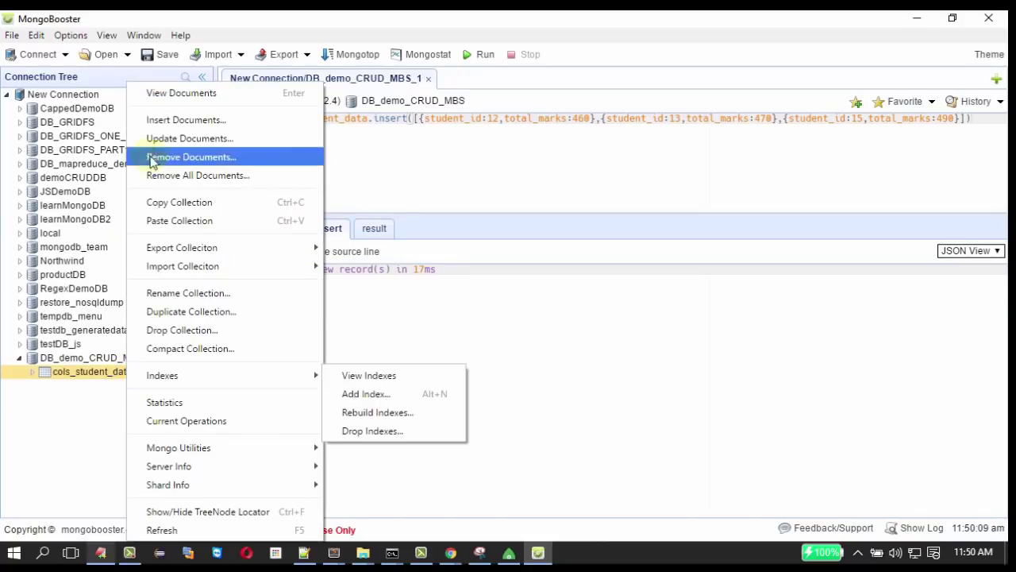
click(157, 92)
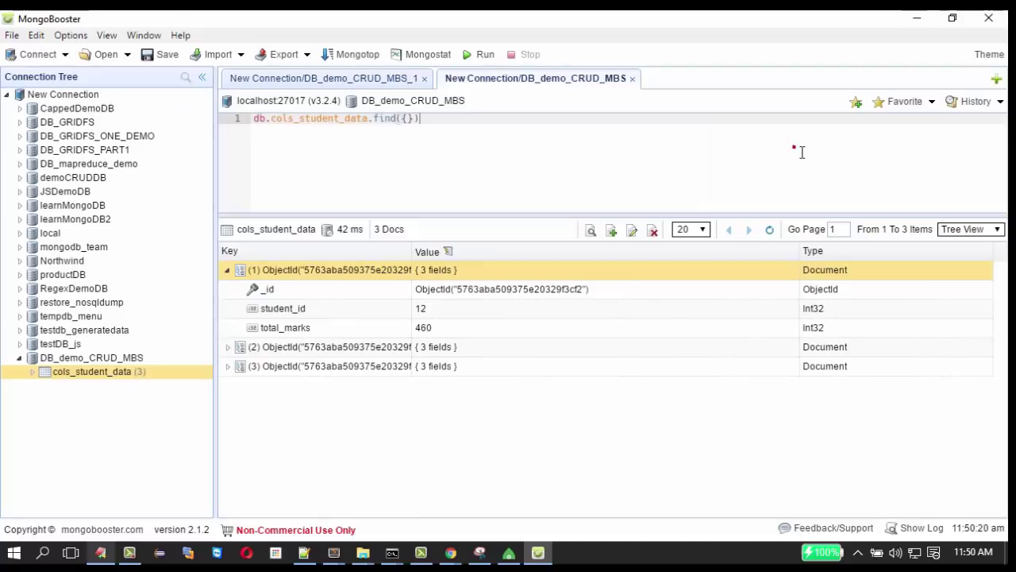
click(802, 151)
Switch the results between table, JSON and tree views, ending in Table View.
click(975, 232)
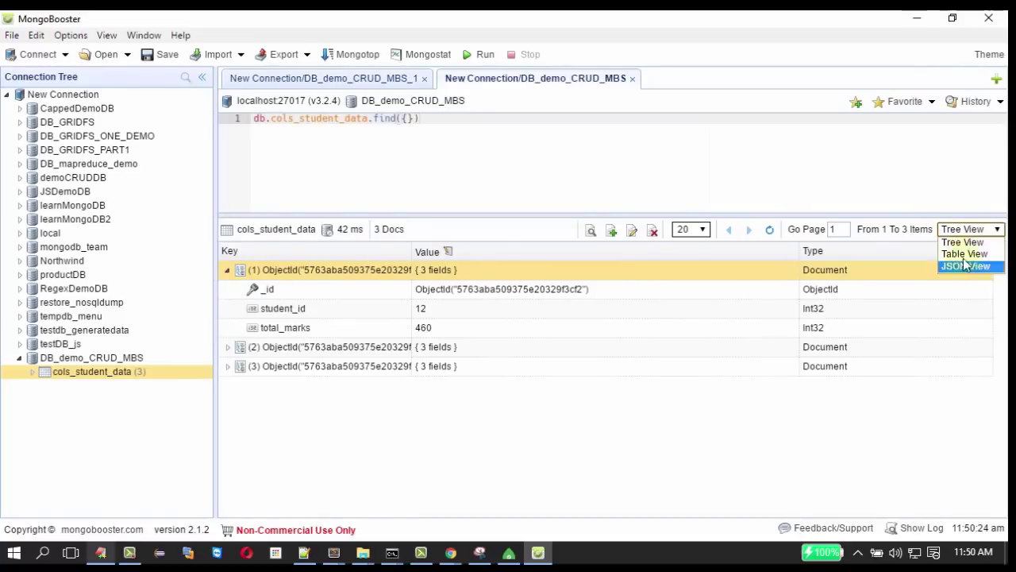
click(964, 254)
click(955, 230)
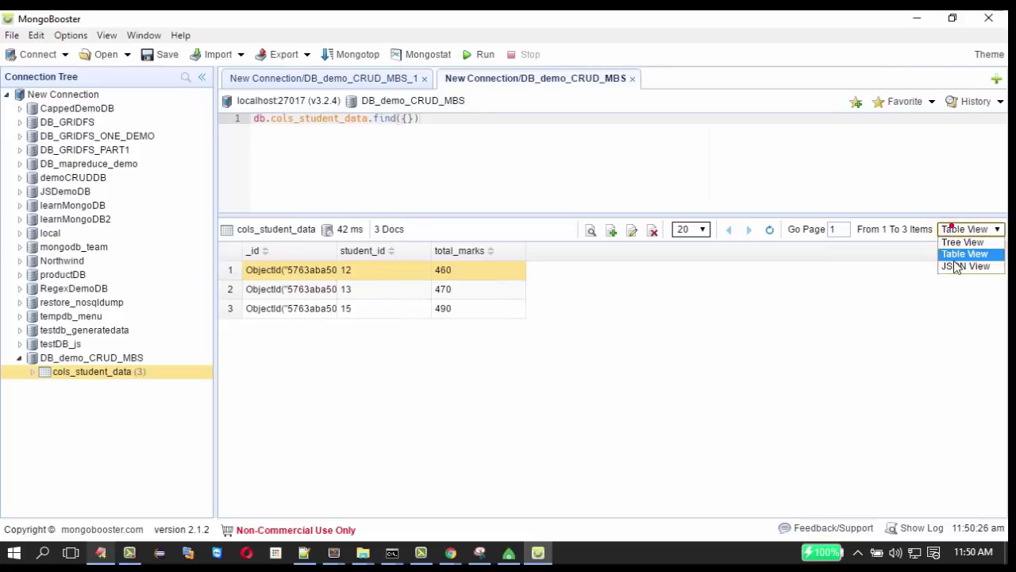
click(964, 265)
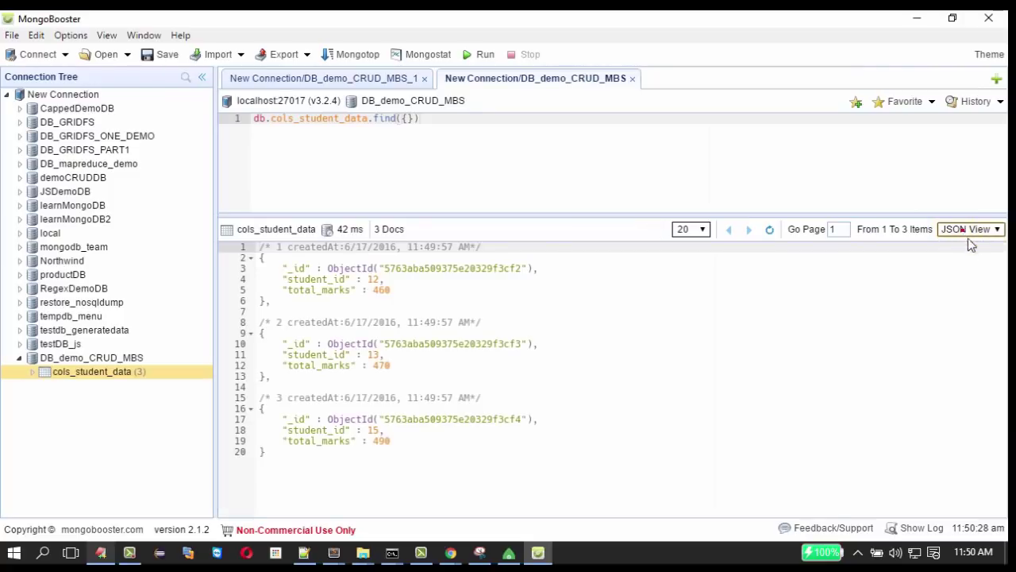
click(964, 231)
click(957, 243)
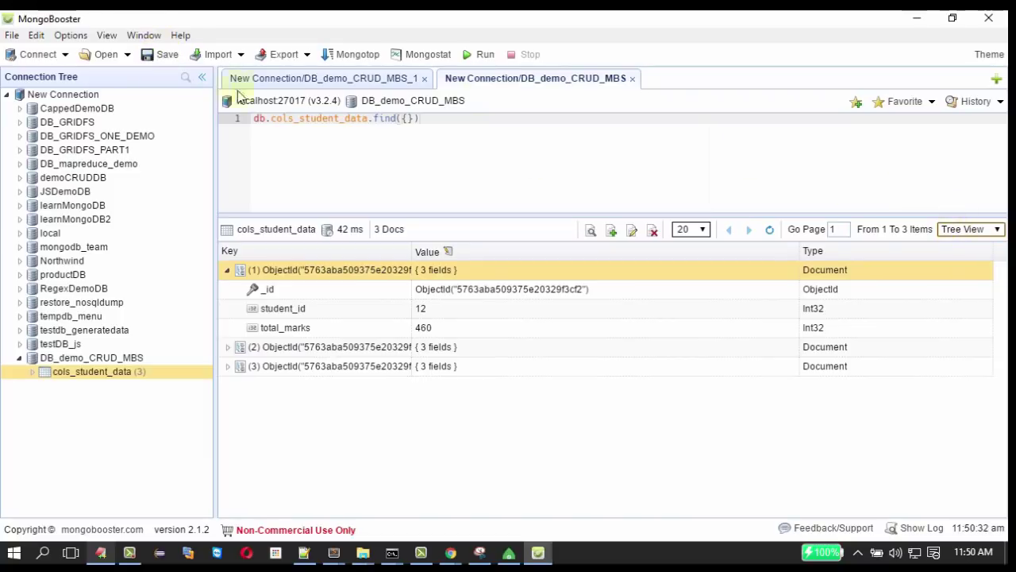
click(79, 37)
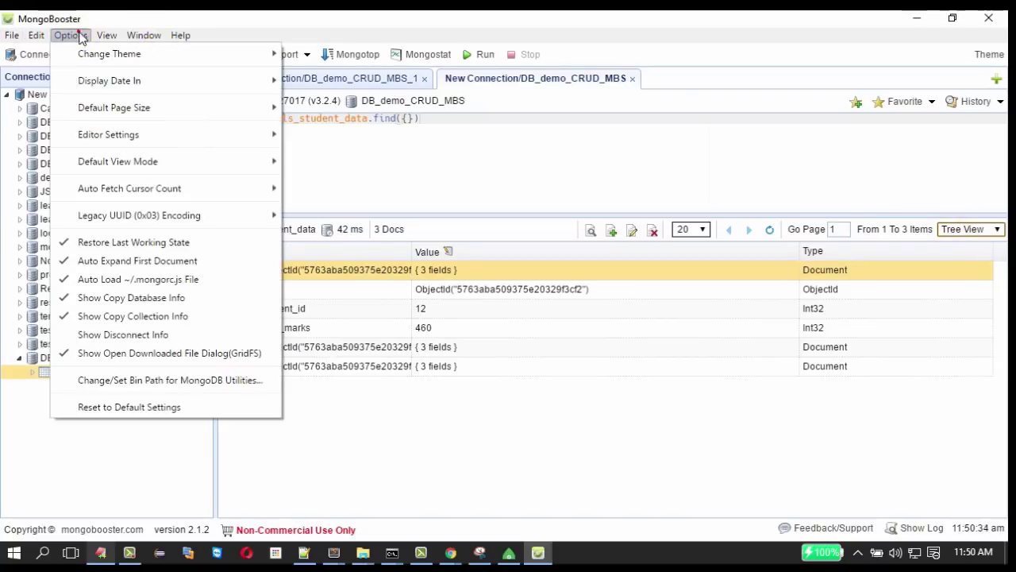
click(293, 19)
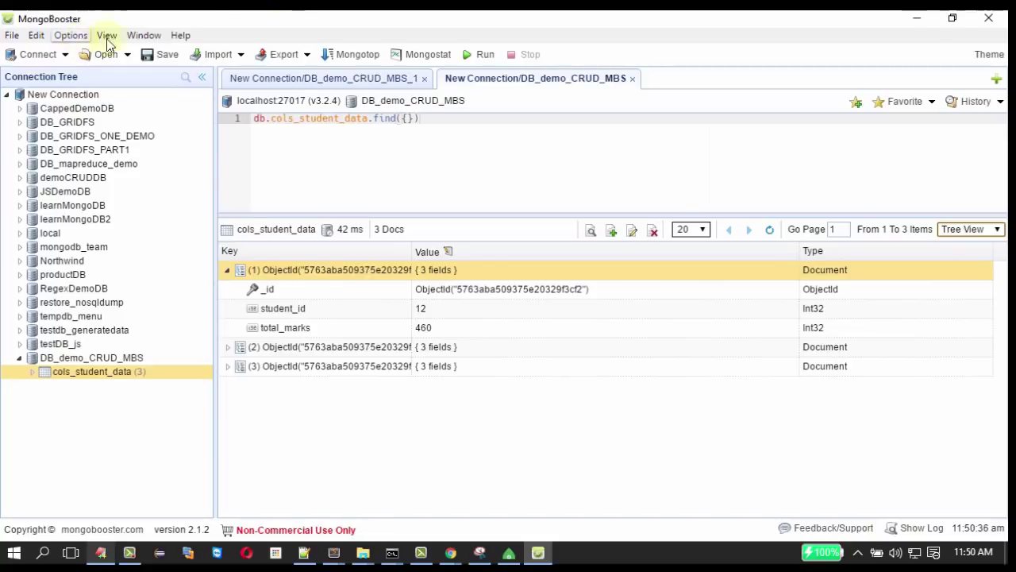
click(964, 229)
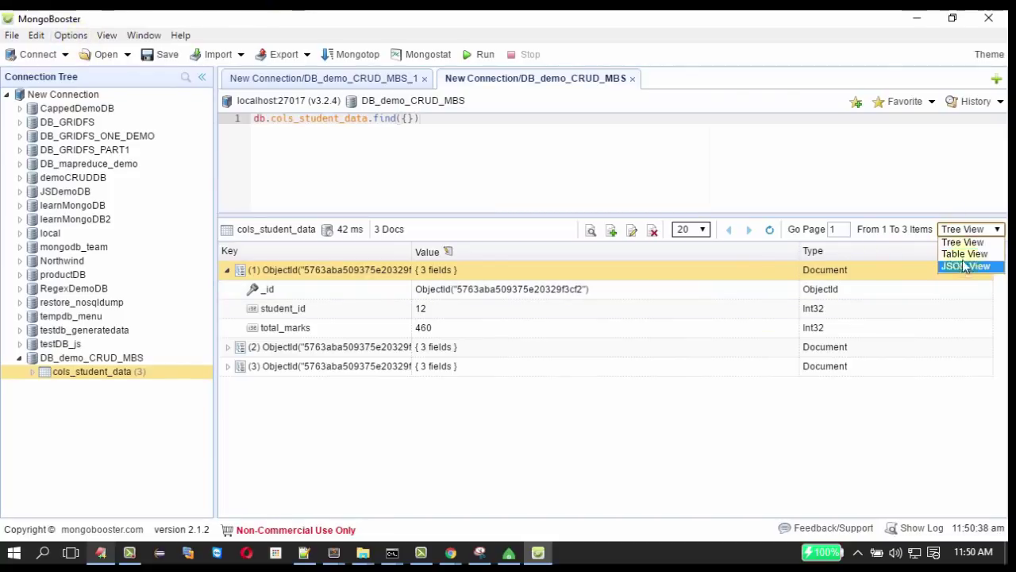
click(963, 255)
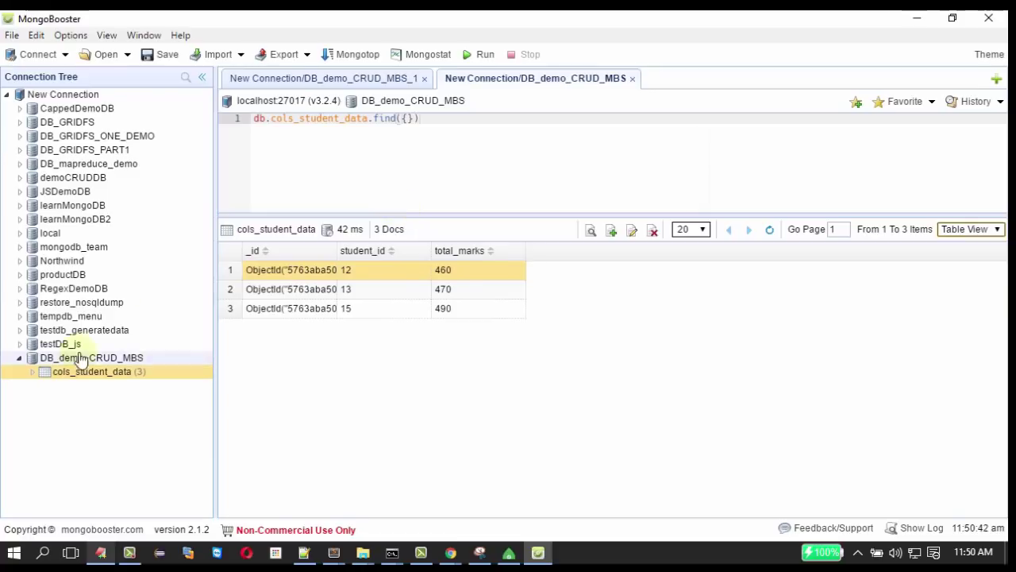
Edit the student 13 document, changing total_marks from 470 to 480, and run the update.
right_click(302, 291)
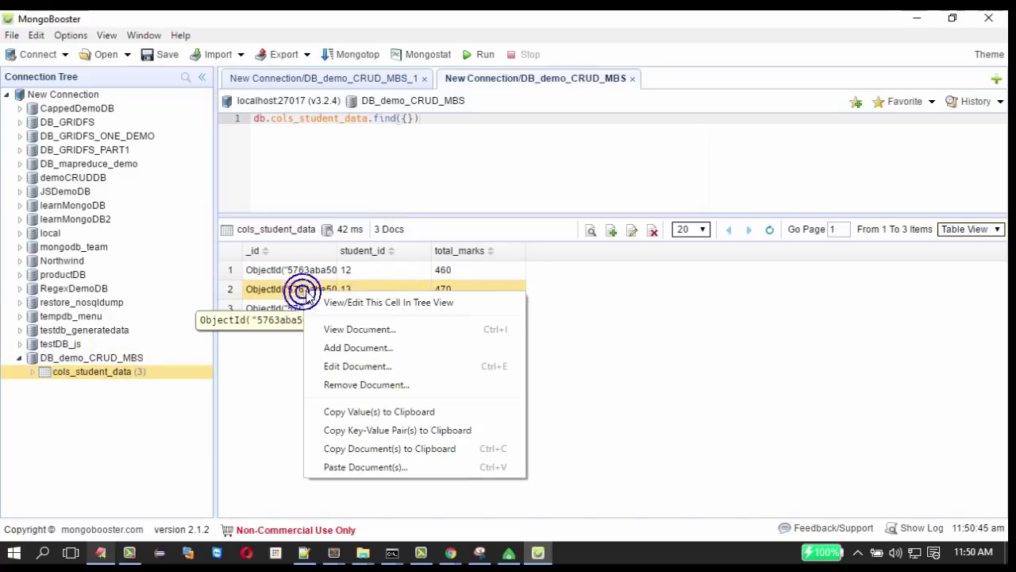
click(355, 367)
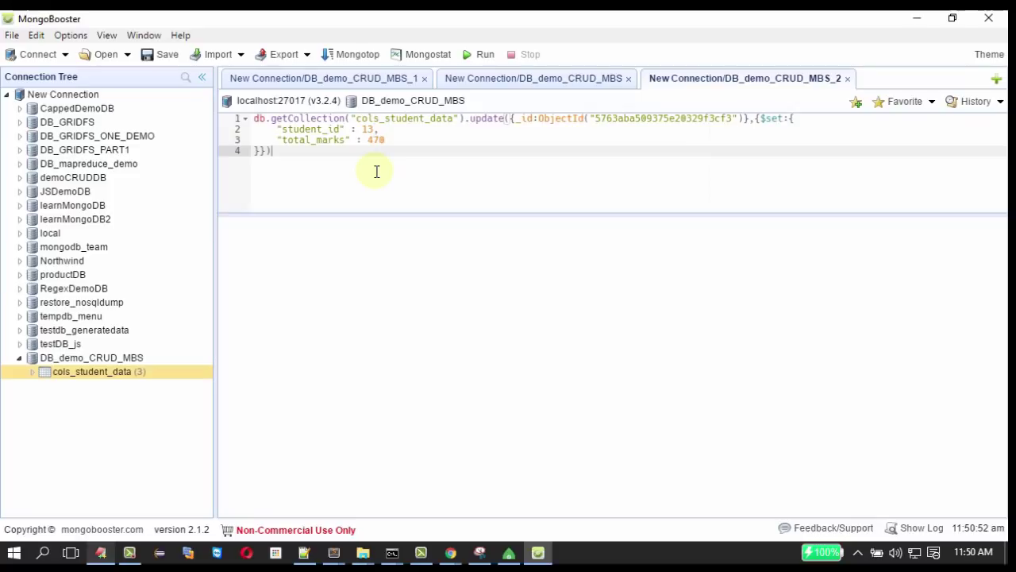
double_click(375, 141)
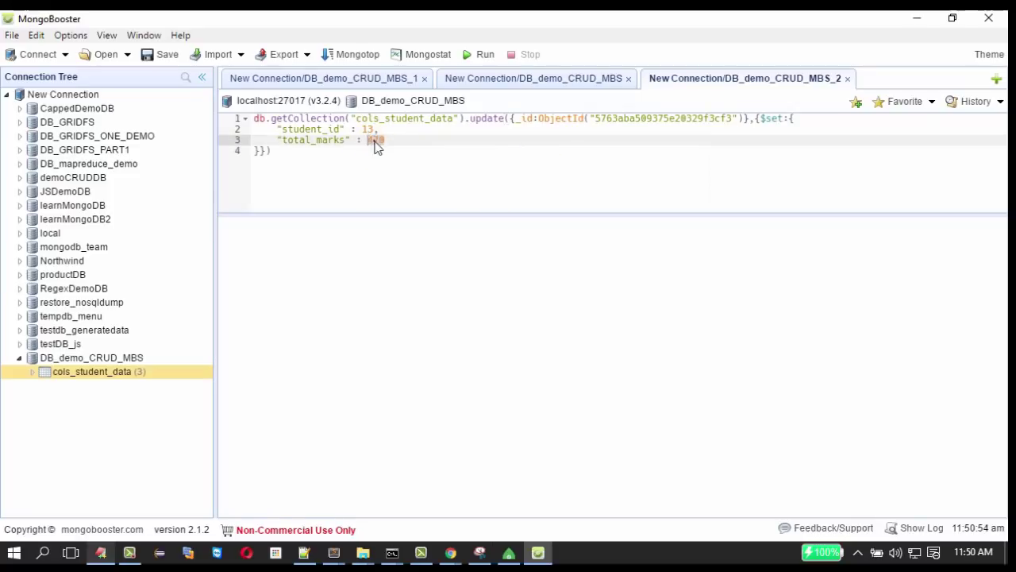
text(400)
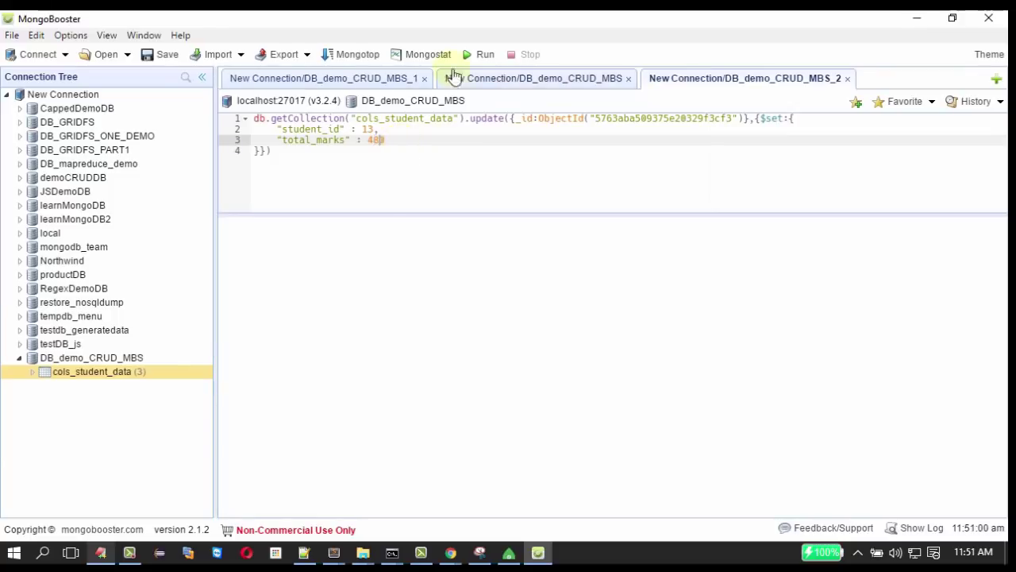
click(473, 58)
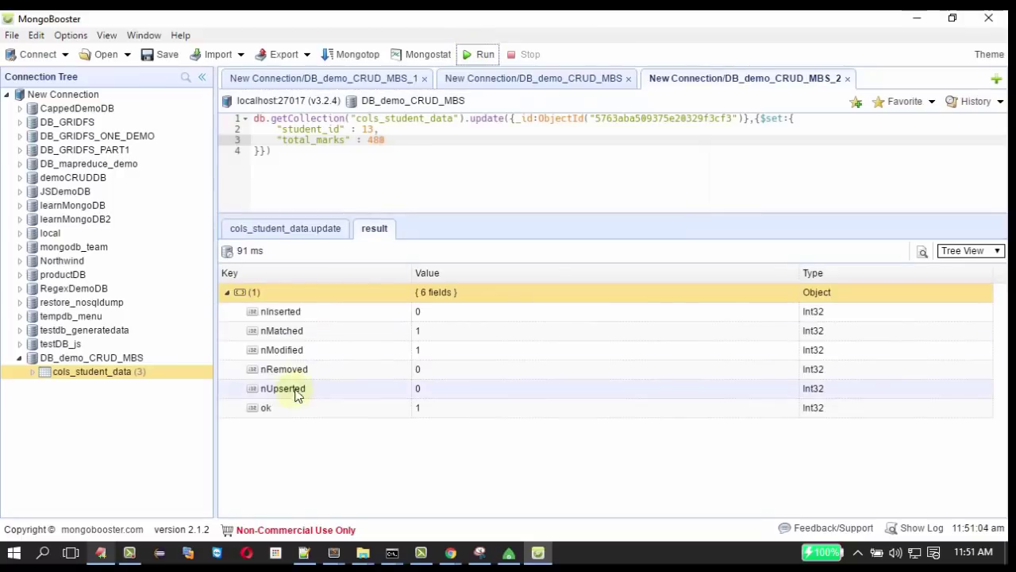
Review the update result showing one existing record modified (nModified 1).
click(303, 350)
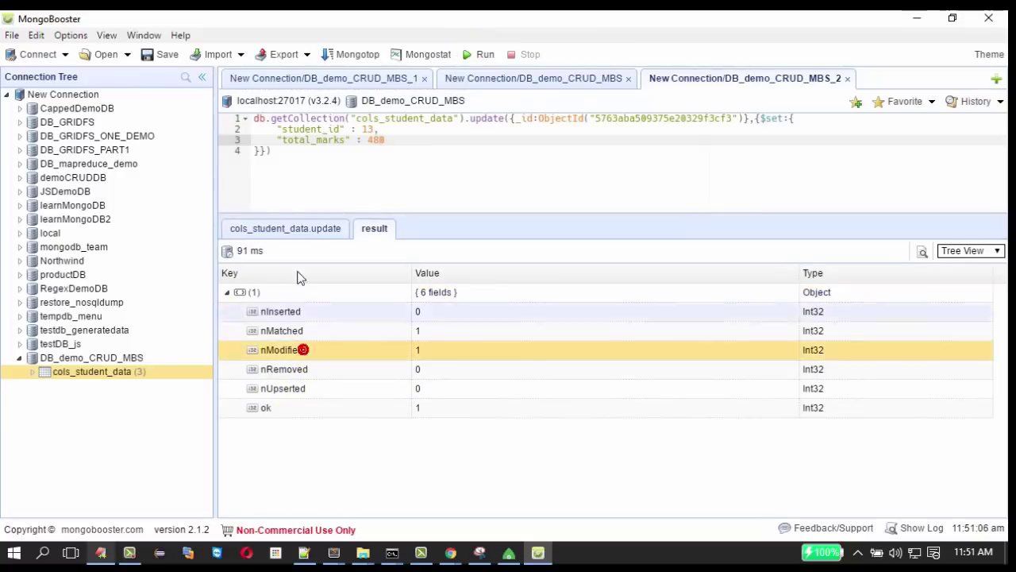
click(290, 230)
drag(254, 270, 408, 273)
click(390, 161)
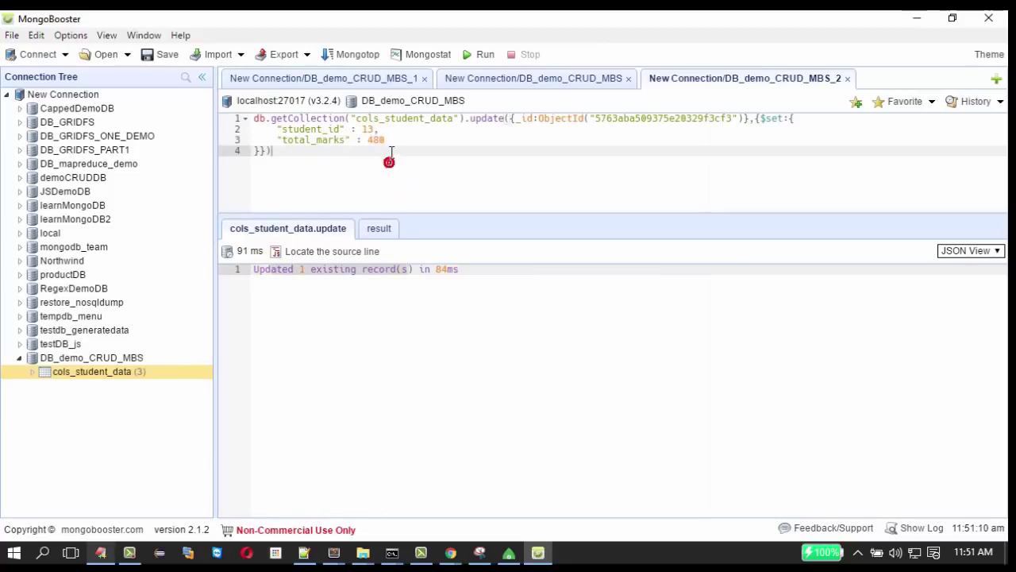
List all cols_student_data documents in Table View, showing student 13 with 480 marks.
right_click(97, 378)
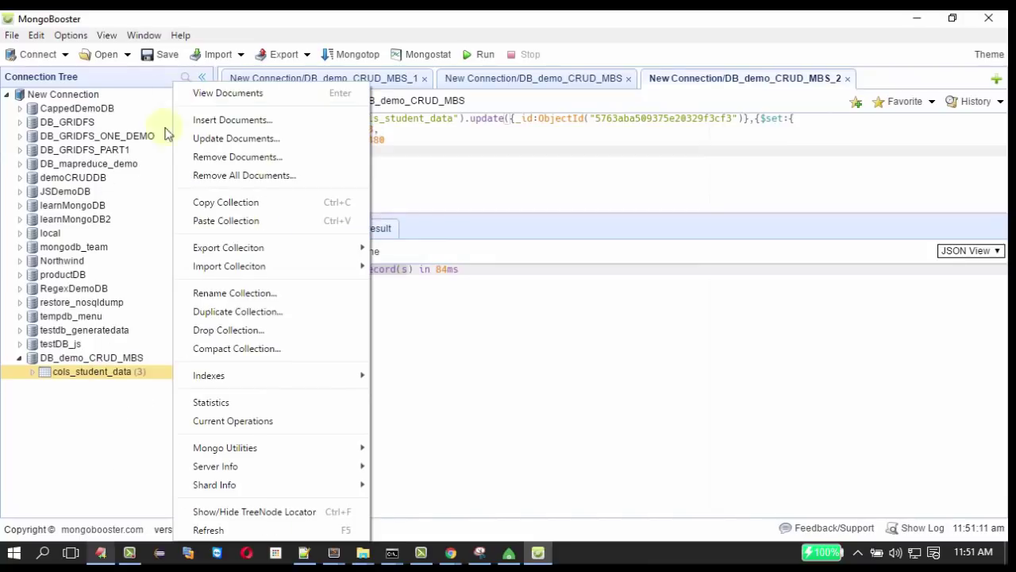
click(210, 96)
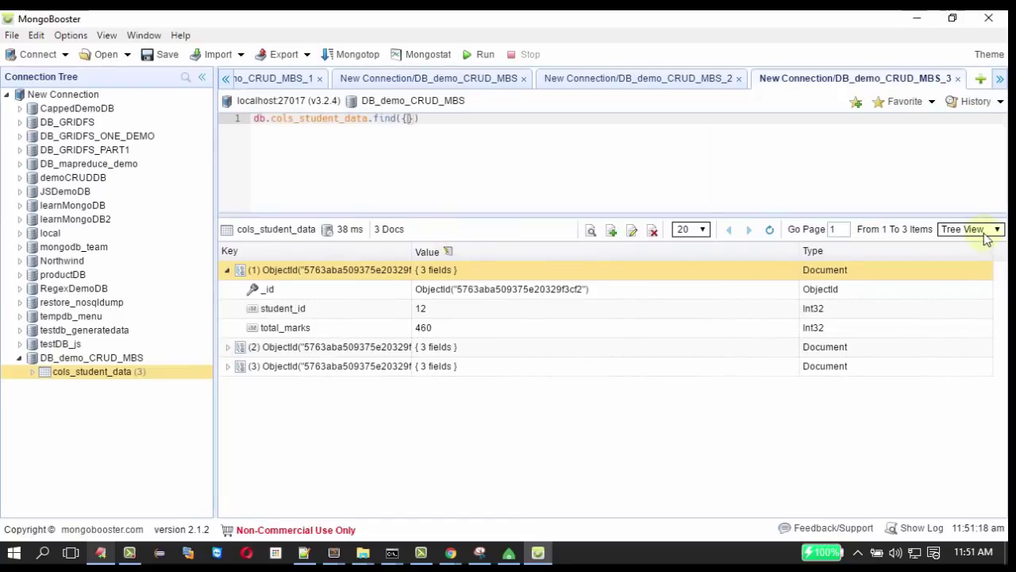
click(993, 229)
click(963, 254)
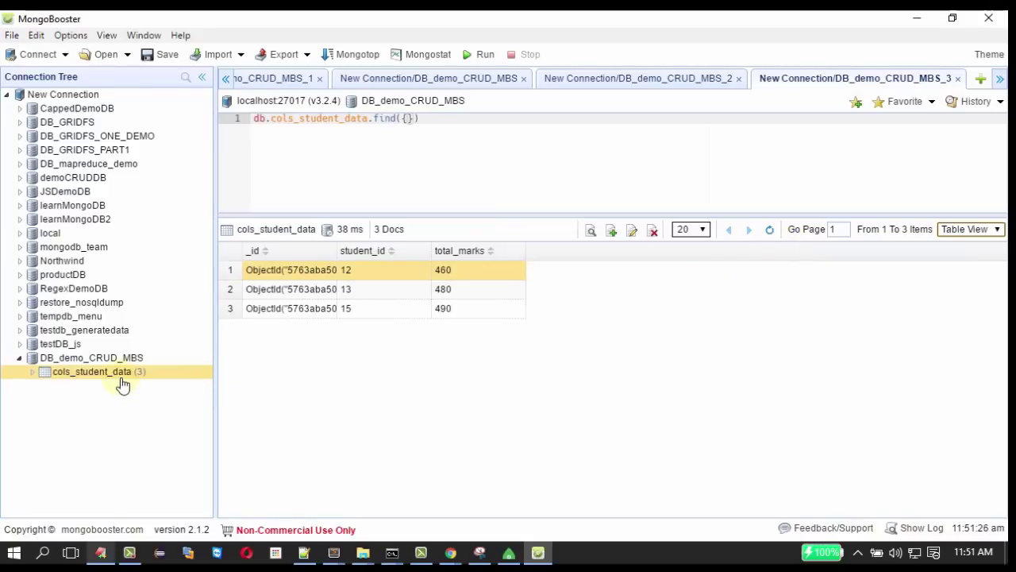
Start a Remove Documents query on cols_student_data, checking the student 13 document in the listing.
right_click(308, 319)
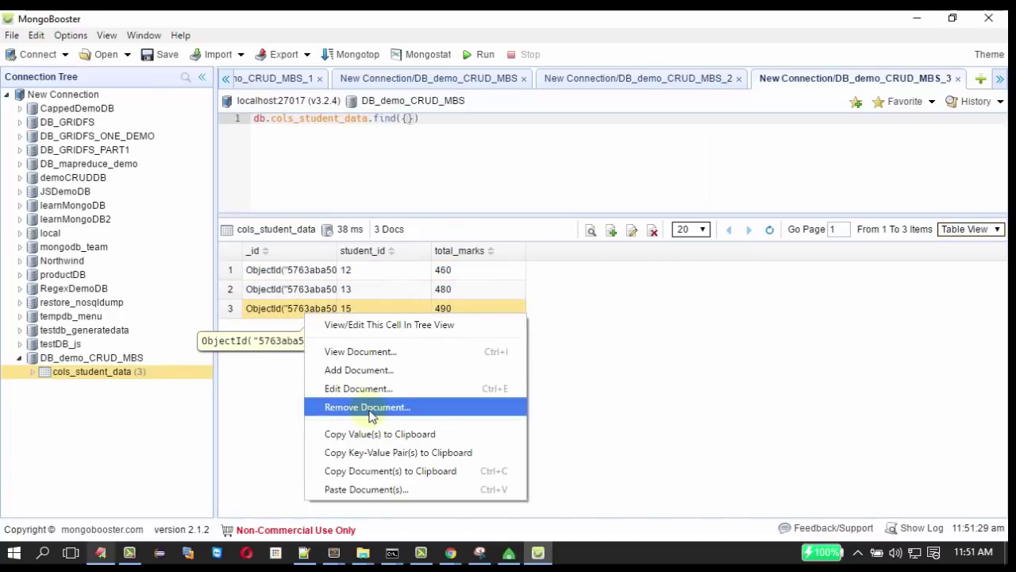
click(106, 379)
right_click(106, 379)
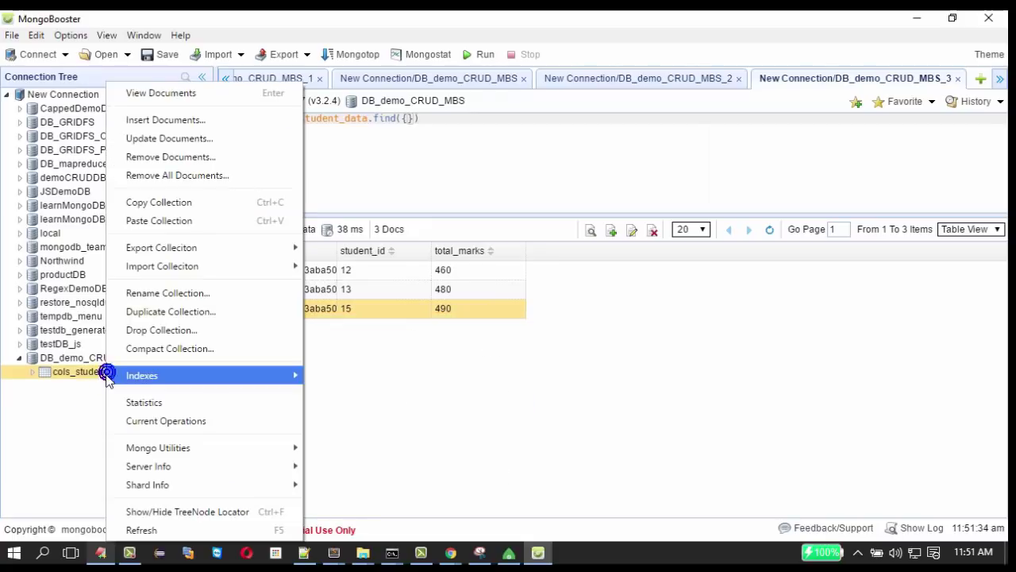
click(168, 157)
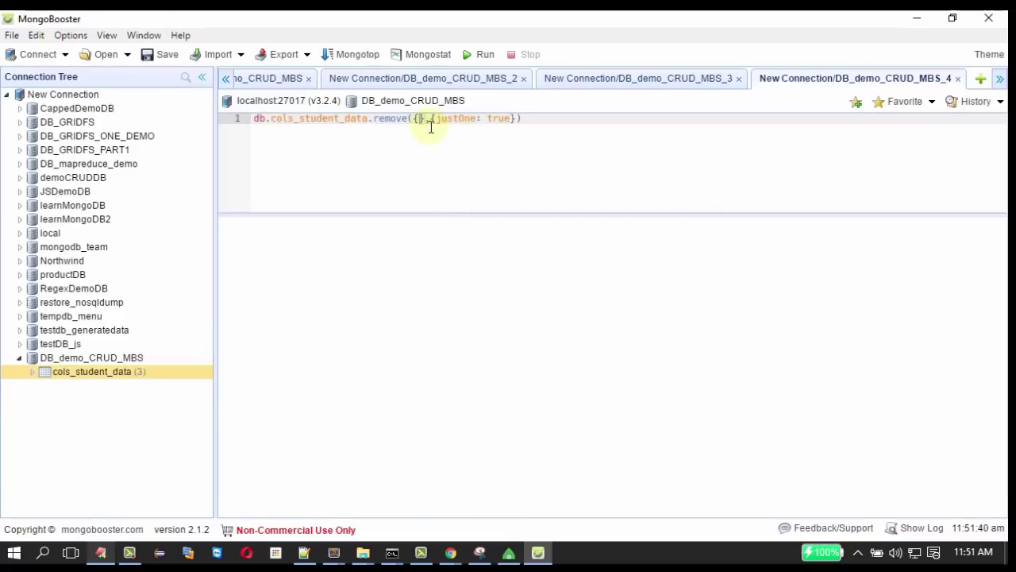
click(627, 79)
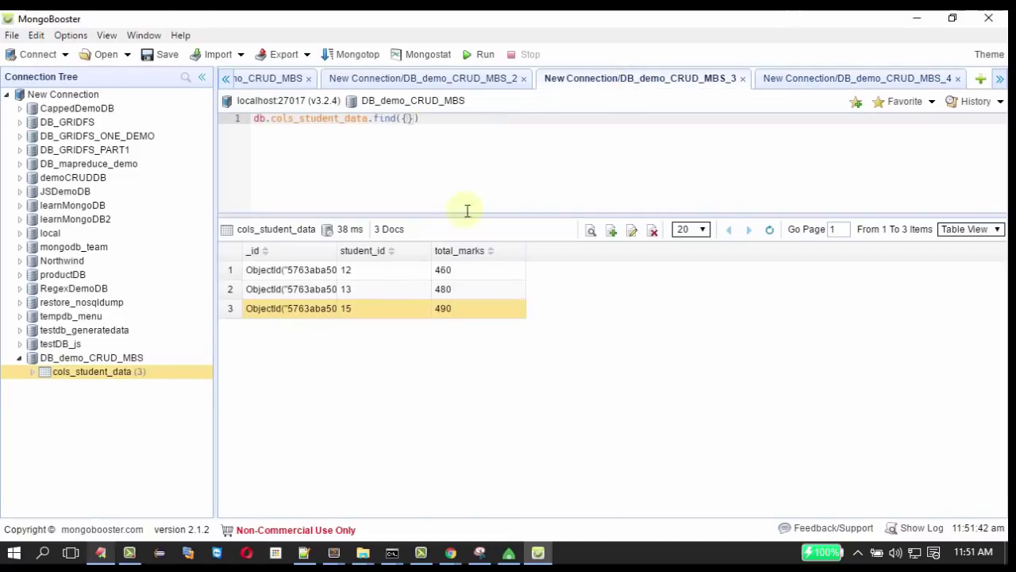
click(352, 287)
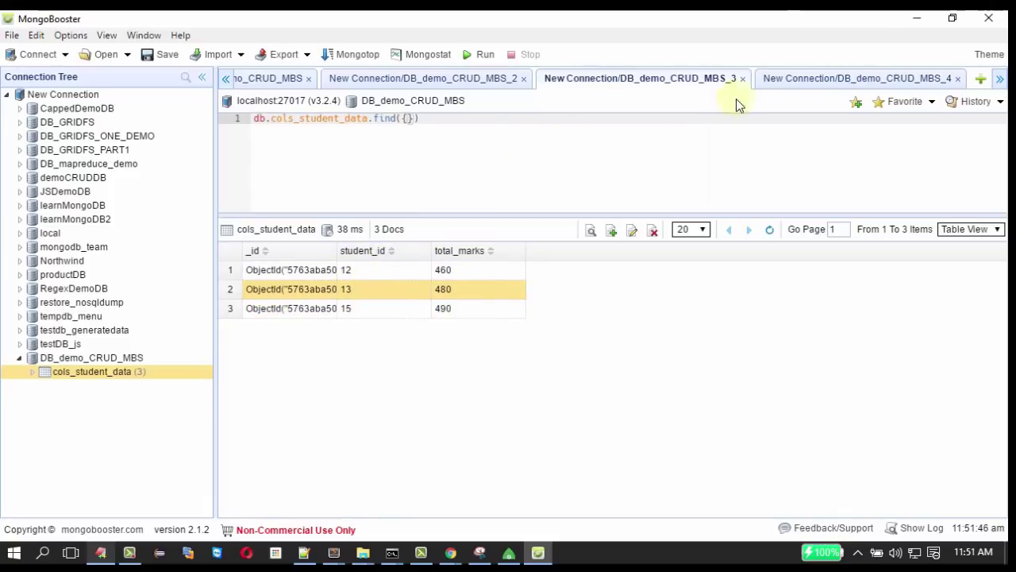
click(820, 80)
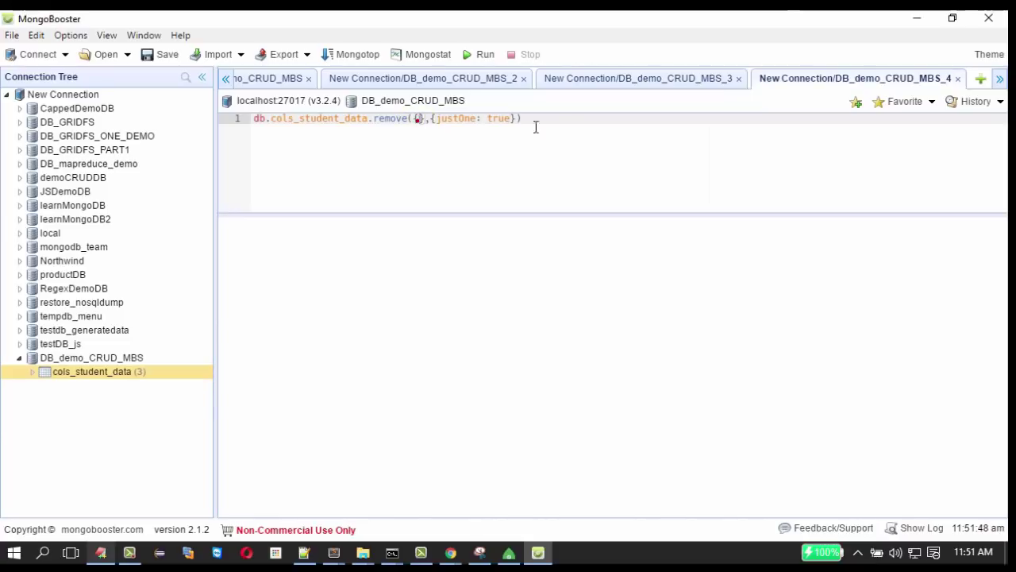
Set the remove filter to {student_id:13} and run it, removing one document.
text(stu)
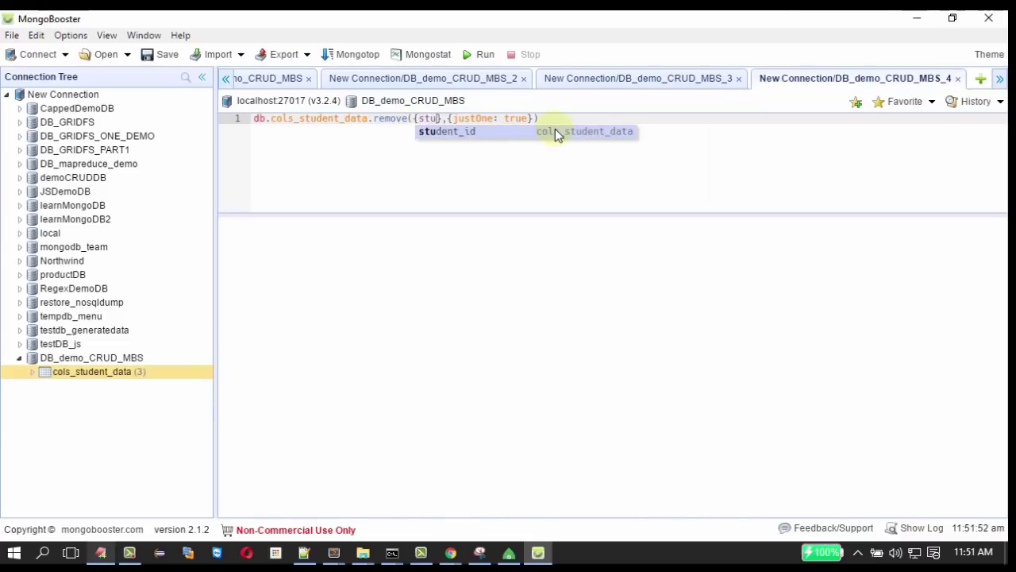
click(450, 134)
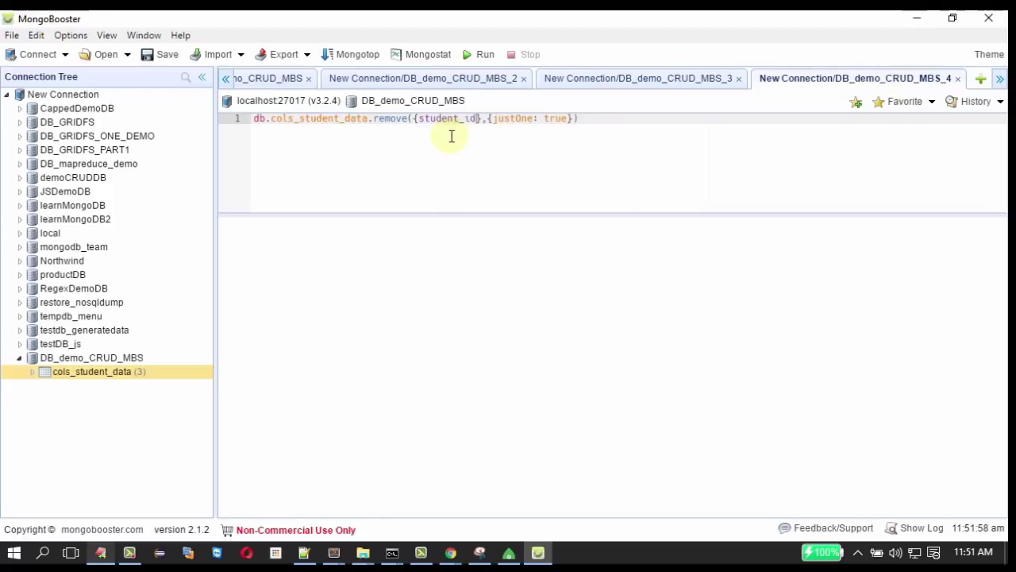
text(:)
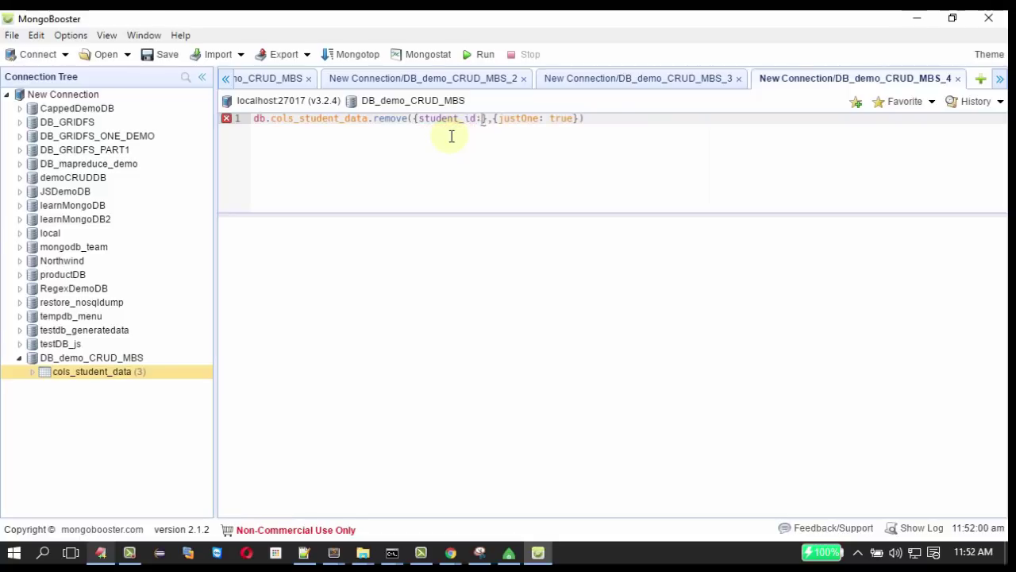
text(13)
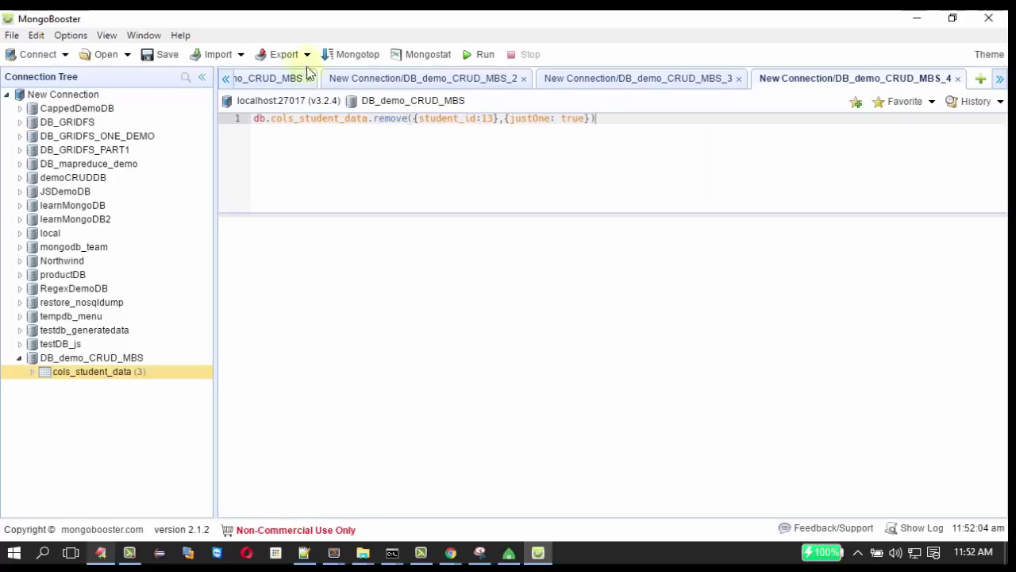
click(483, 57)
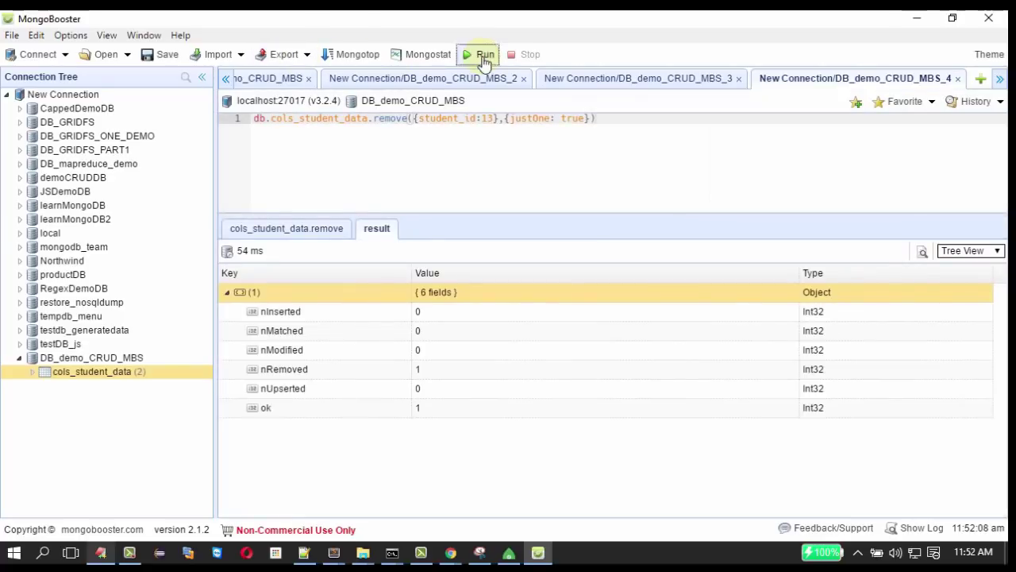
click(640, 79)
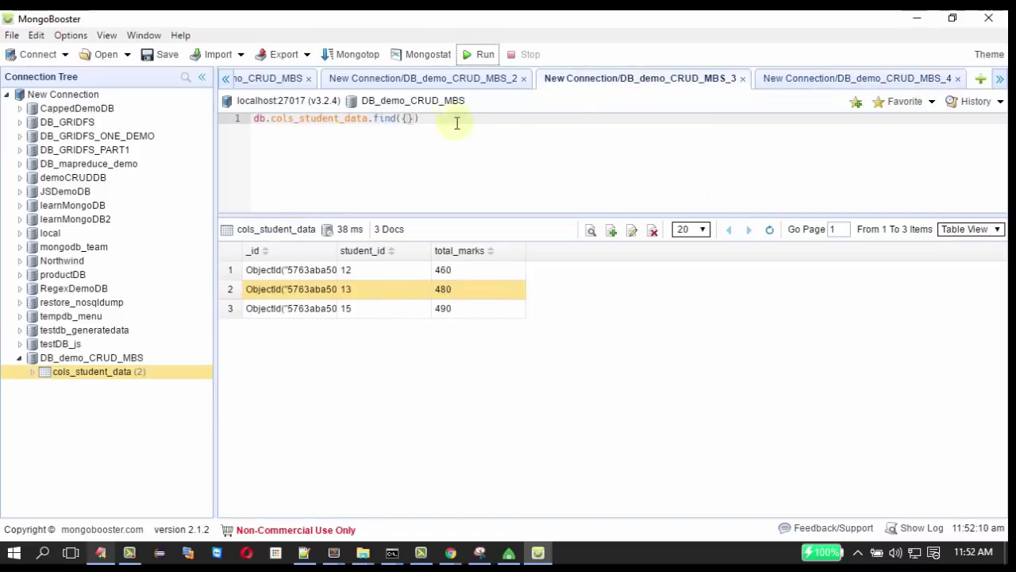
Rerun find({}) to confirm only students 12 (460) and 15 (490) remain, then return to the slideshow.
click(491, 62)
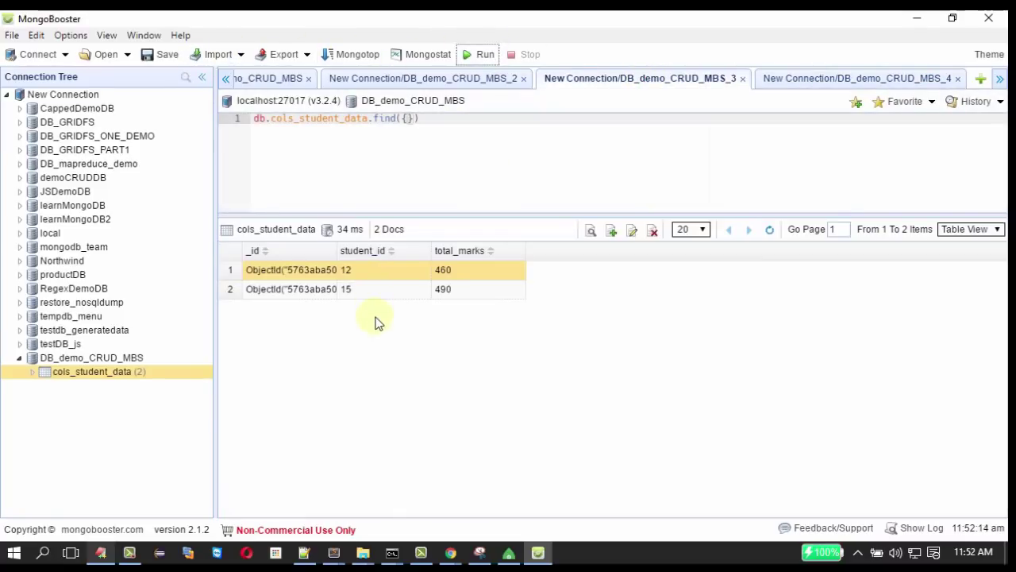
click(458, 129)
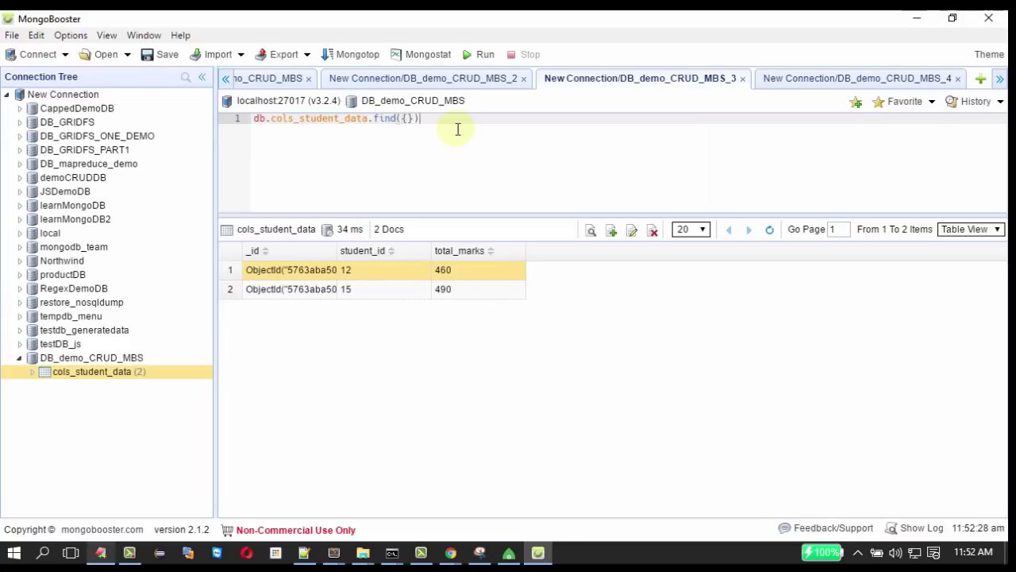
mouse_move(387, 120)
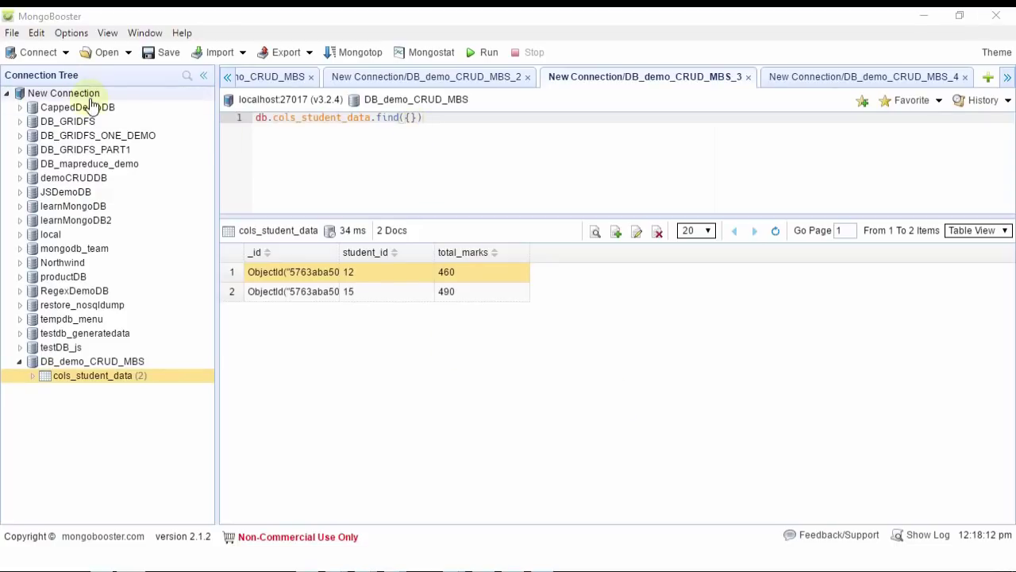
mouse_move(90, 103)
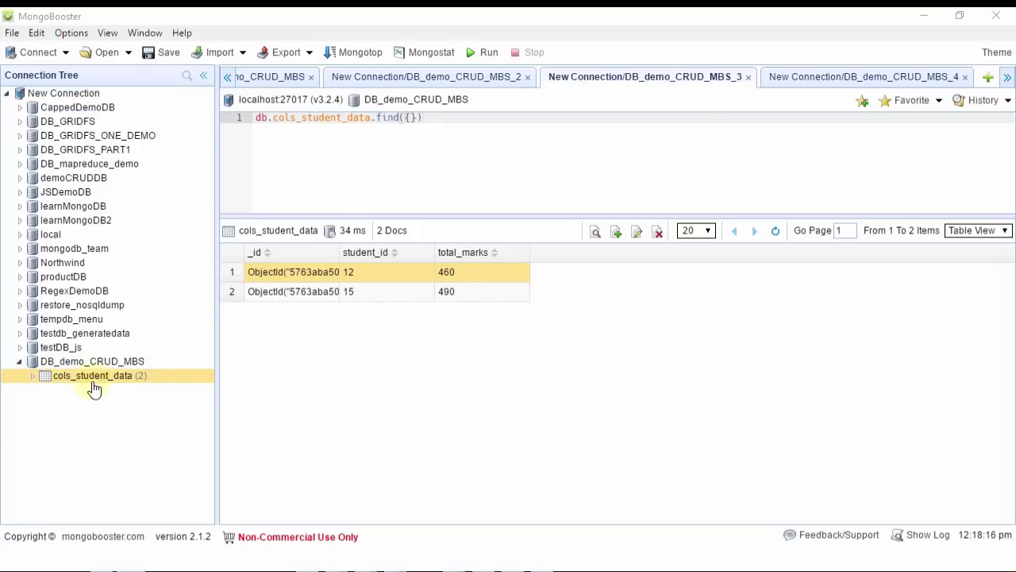
mouse_move(95, 389)
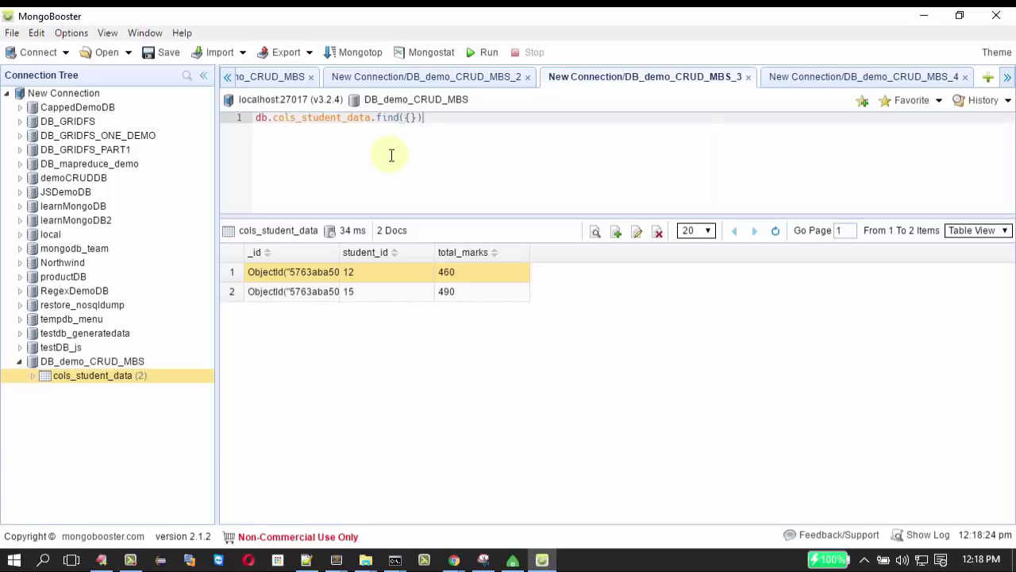
key(alt+Tab)
key(alt+Tab)
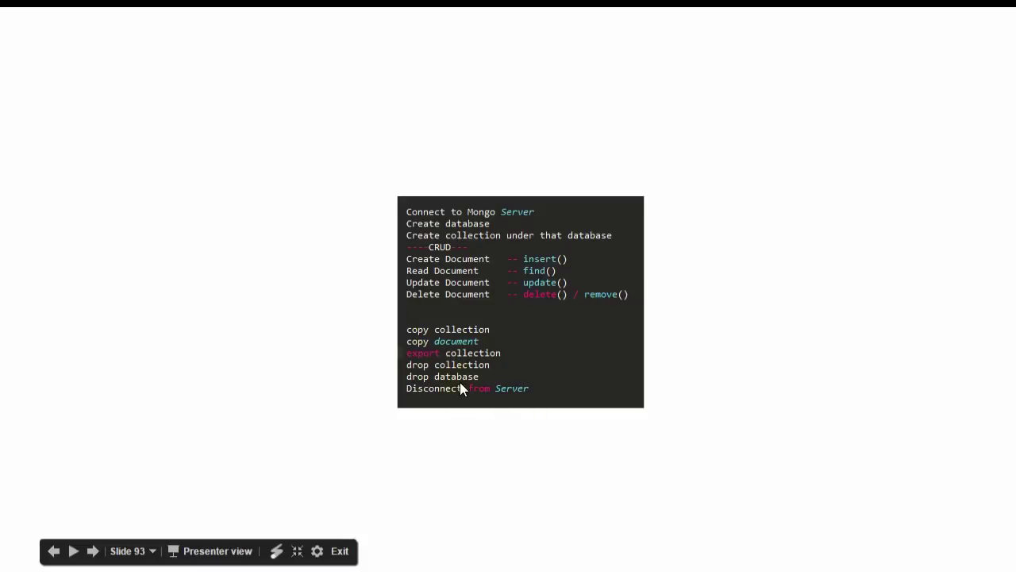
key(alt+Tab)
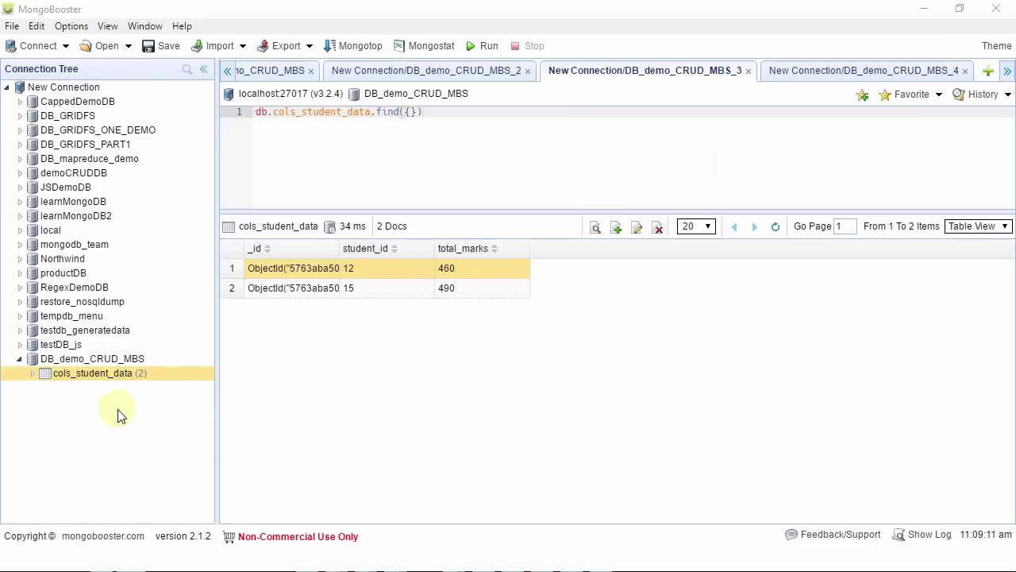
Copy the cols_student_data collection and dismiss the copy tip.
right_click(112, 384)
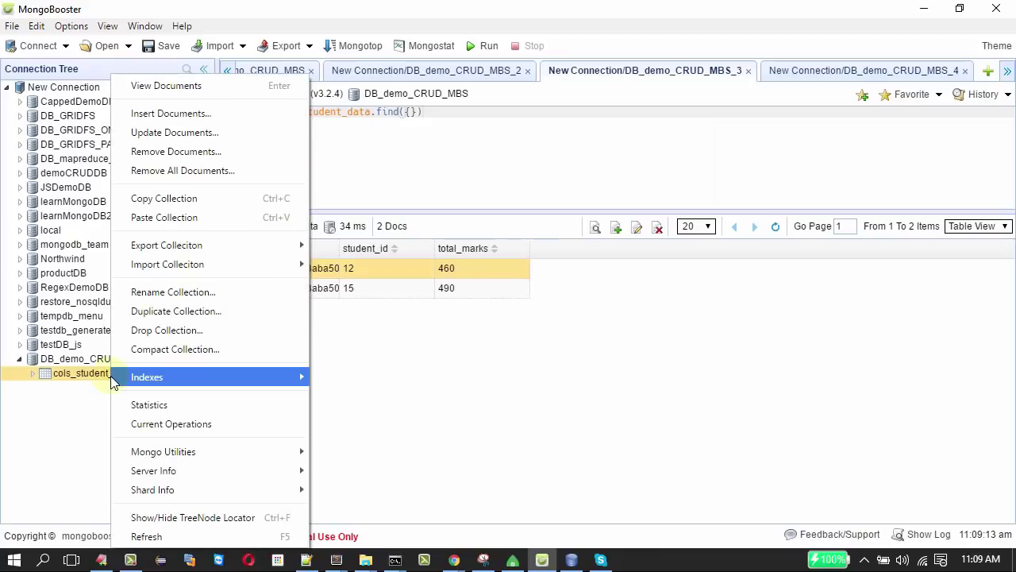
mouse_move(112, 382)
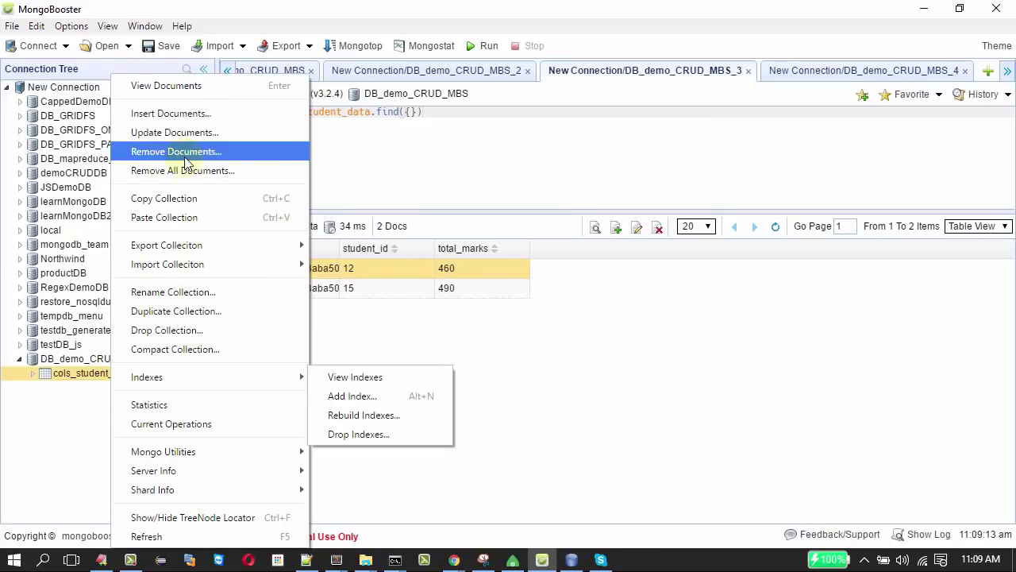
click(186, 201)
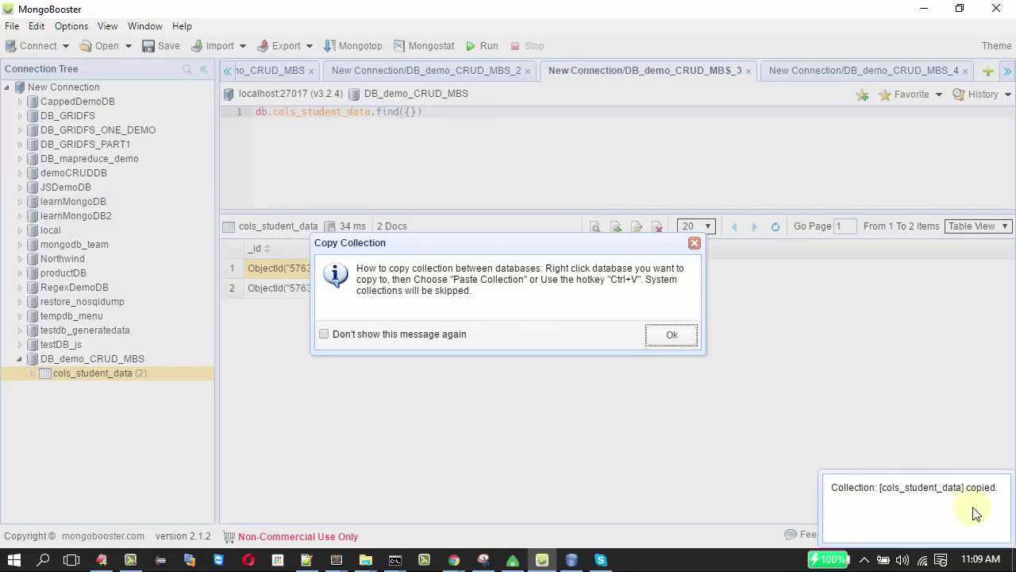
click(671, 334)
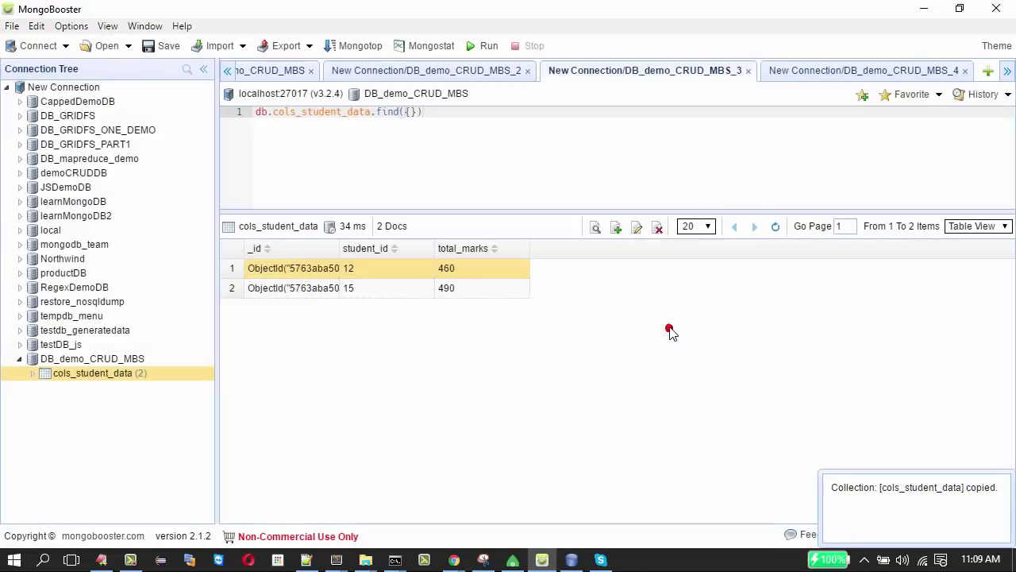
Paste it into DB_demo_CRUD_MBS as a new target collection named cols_student_data_copy.
right_click(96, 102)
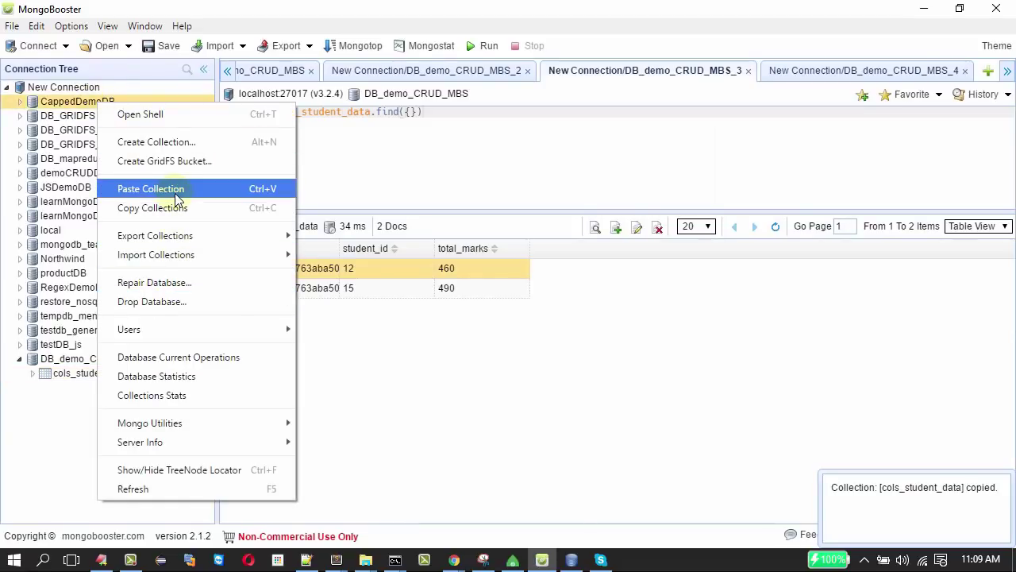
click(64, 370)
click(124, 364)
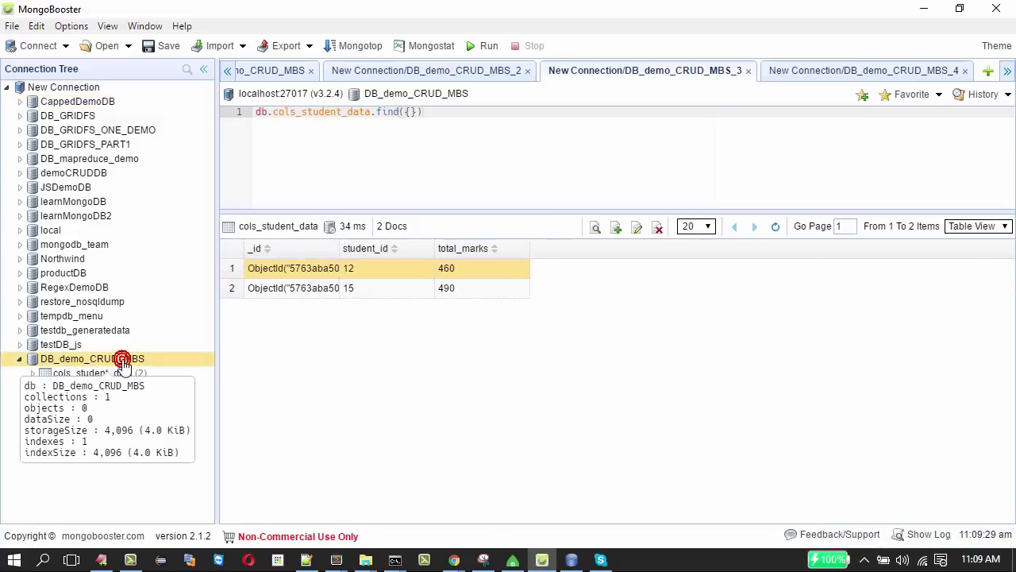
right_click(123, 361)
click(161, 236)
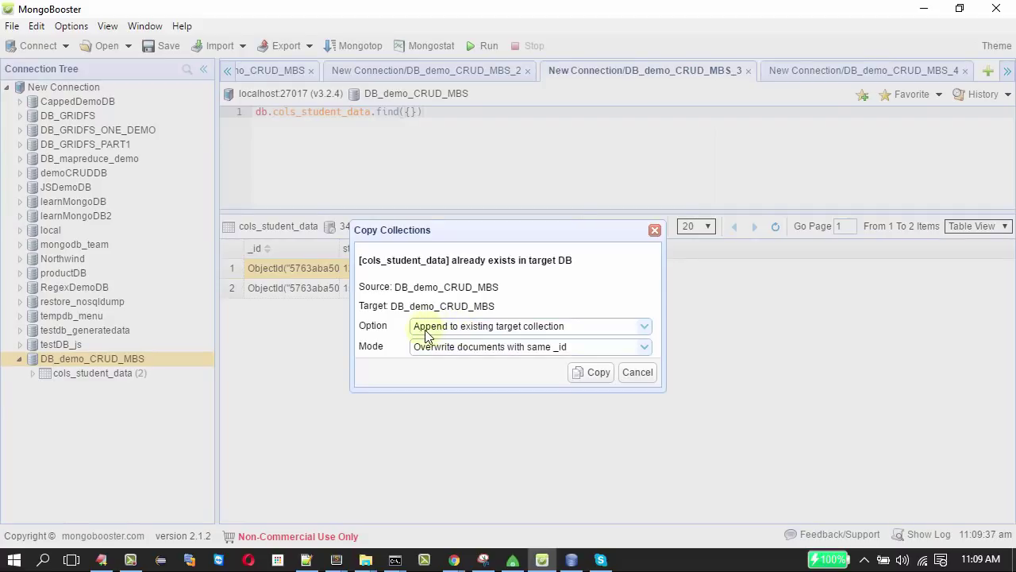
click(505, 334)
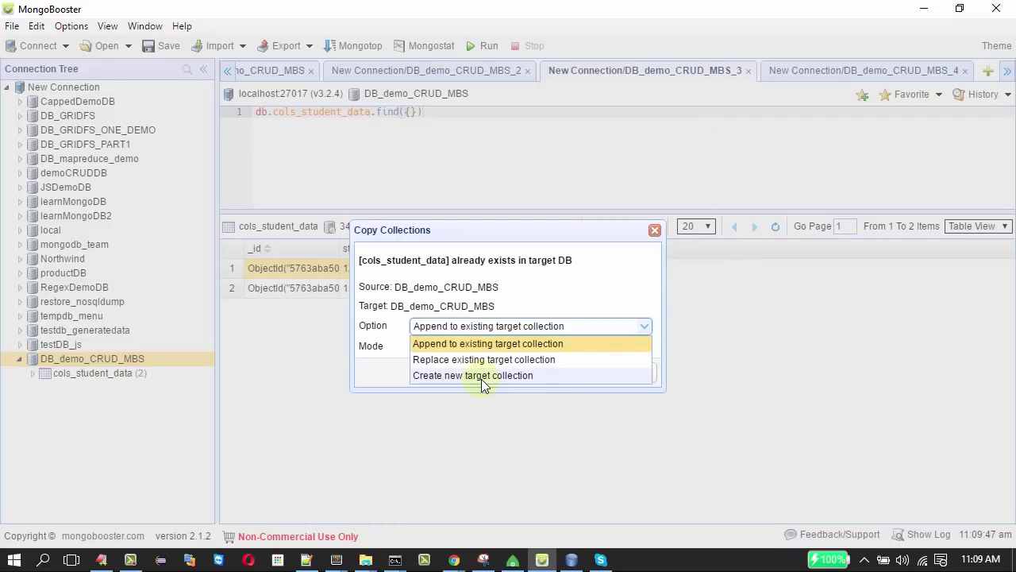
click(480, 377)
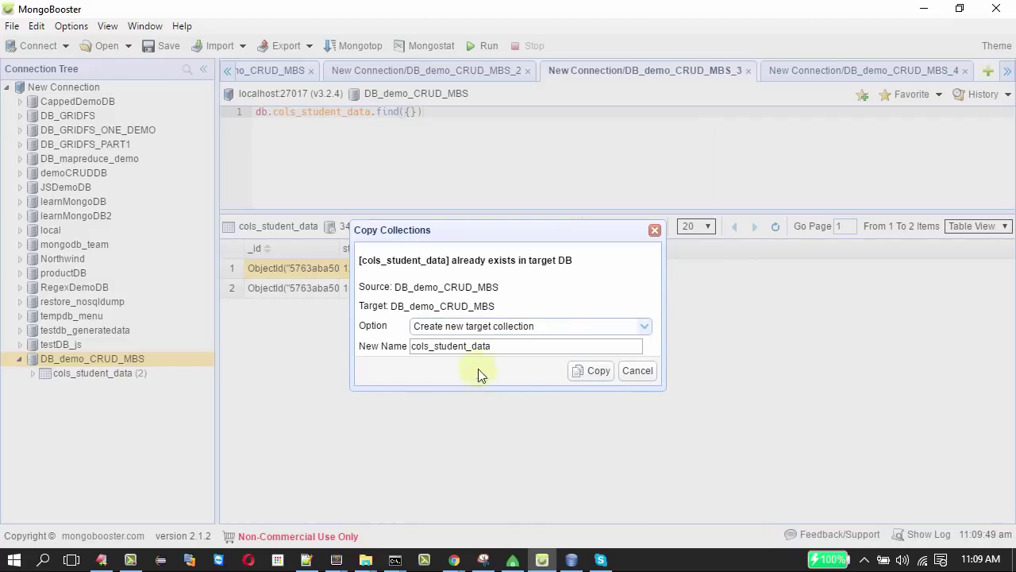
click(511, 346)
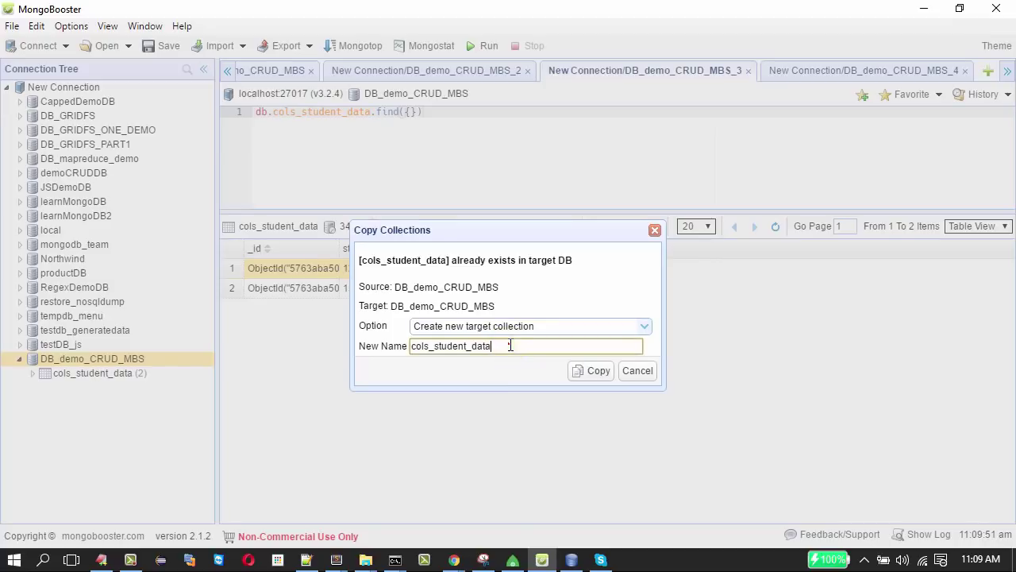
click(598, 372)
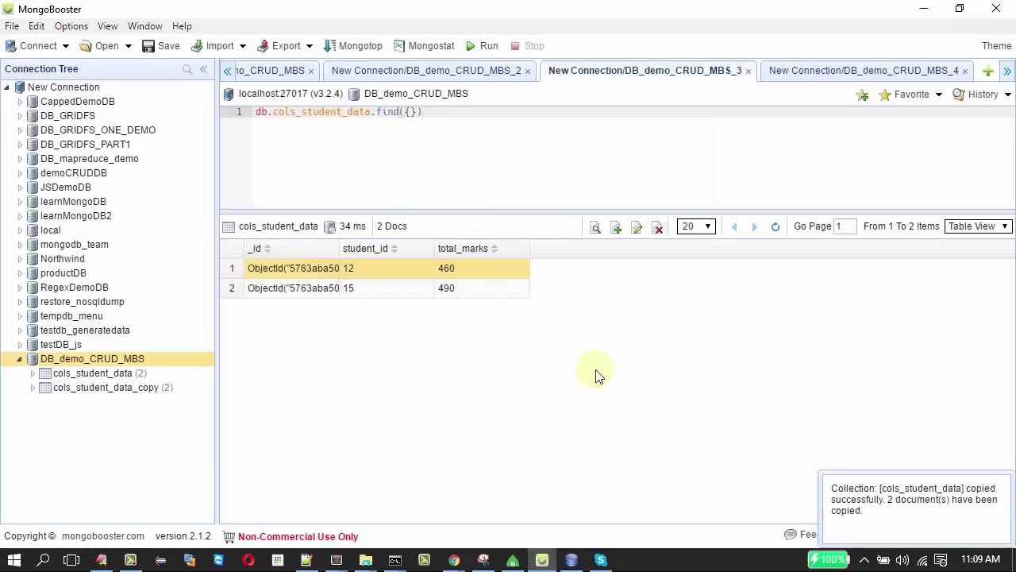
click(33, 389)
Open a View Documents query listing the 2 documents of cols_student_data_copy.
right_click(116, 389)
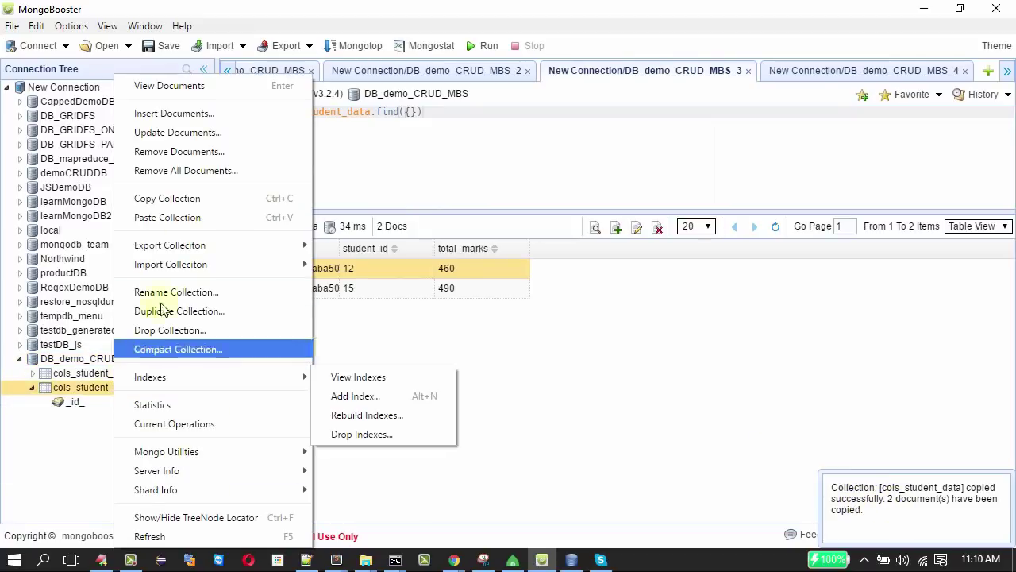
right_click(198, 95)
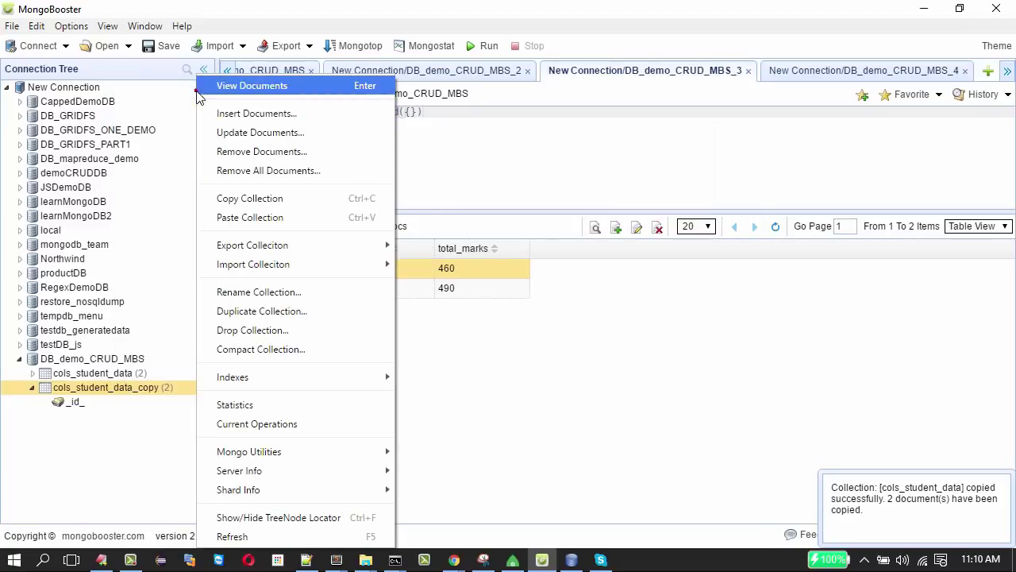
click(287, 86)
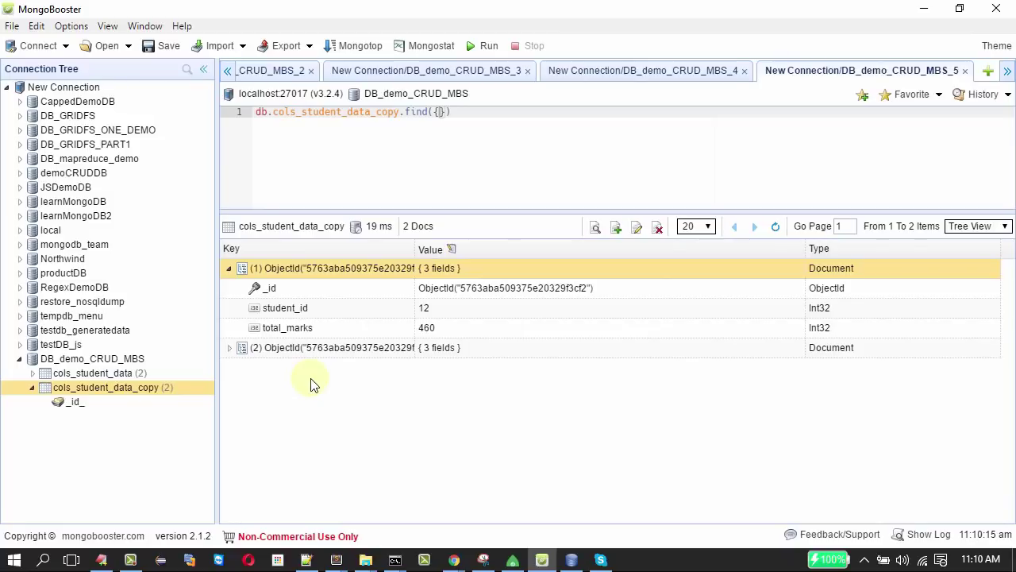
click(114, 377)
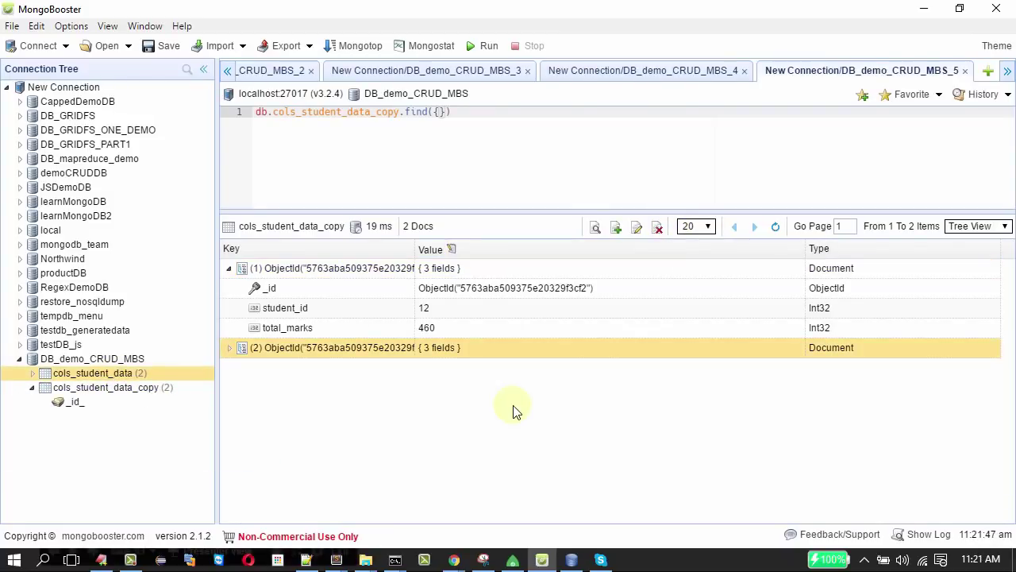
Edit the student 15 document in cols_student_data_copy, changing total_marks from 555 to 444.
right_click(373, 355)
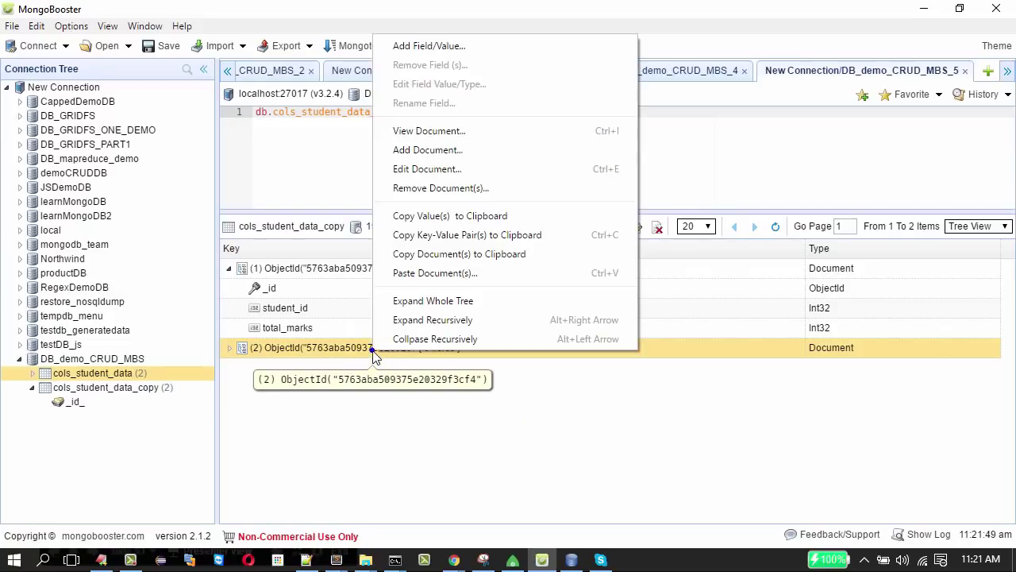
click(435, 168)
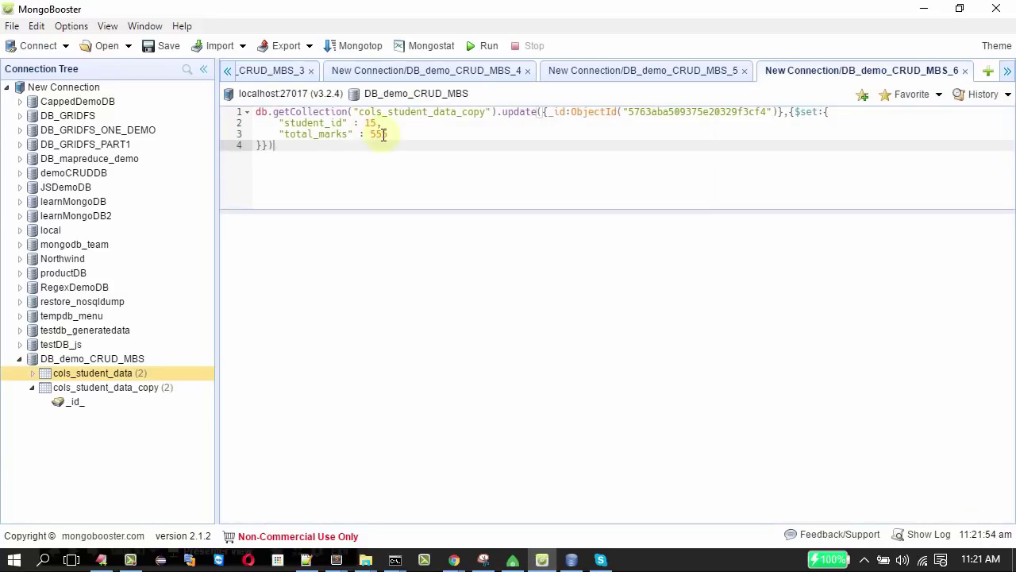
double_click(382, 134)
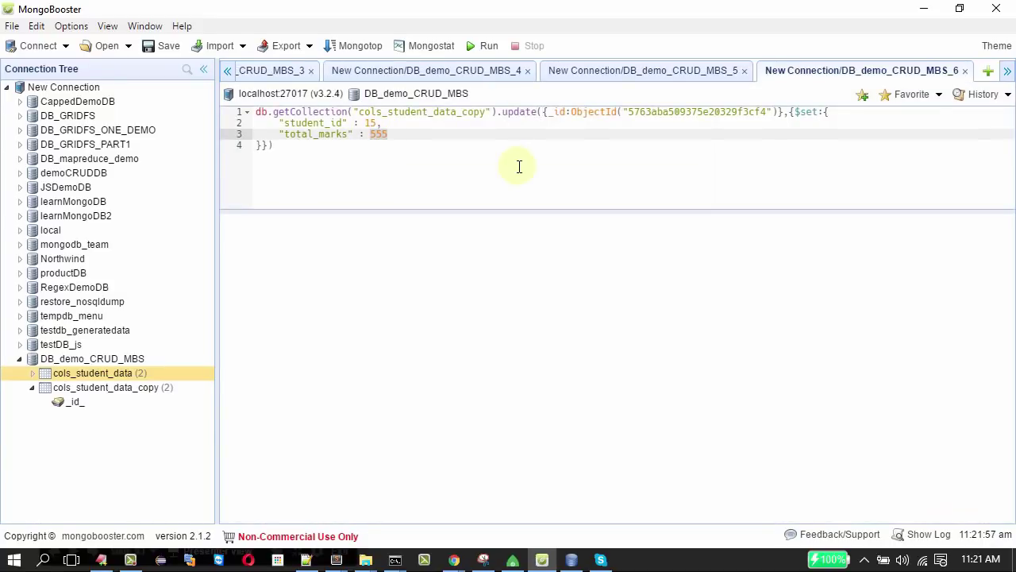
text(444)
click(480, 48)
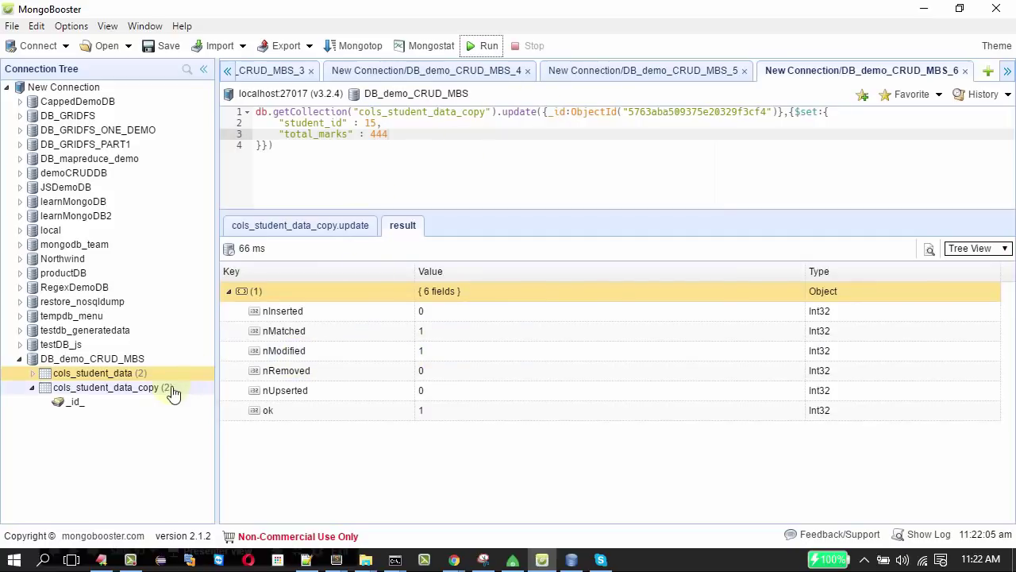
Open a fresh View Documents listing of cols_student_data_copy.
click(136, 399)
right_click(136, 391)
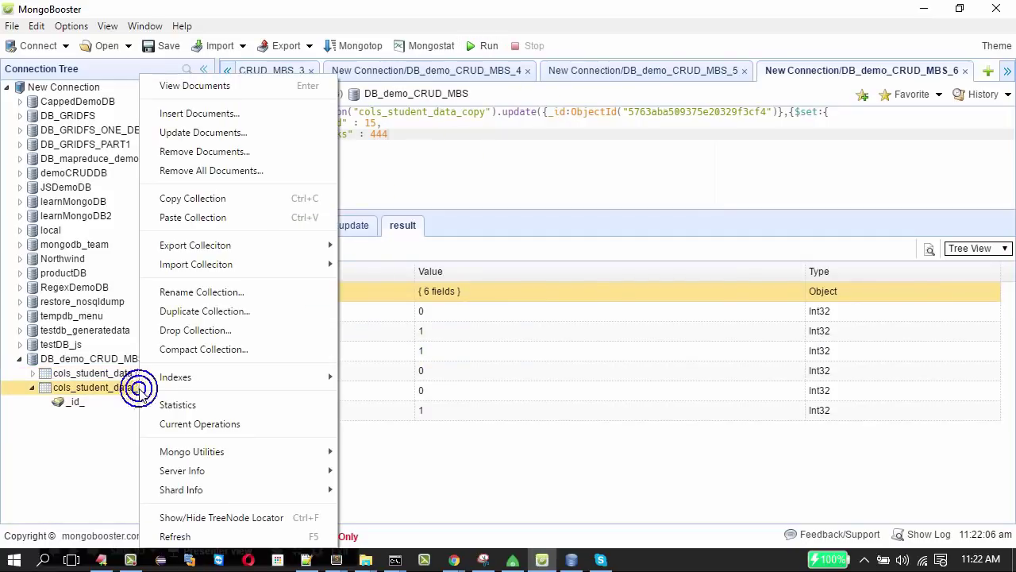
click(224, 90)
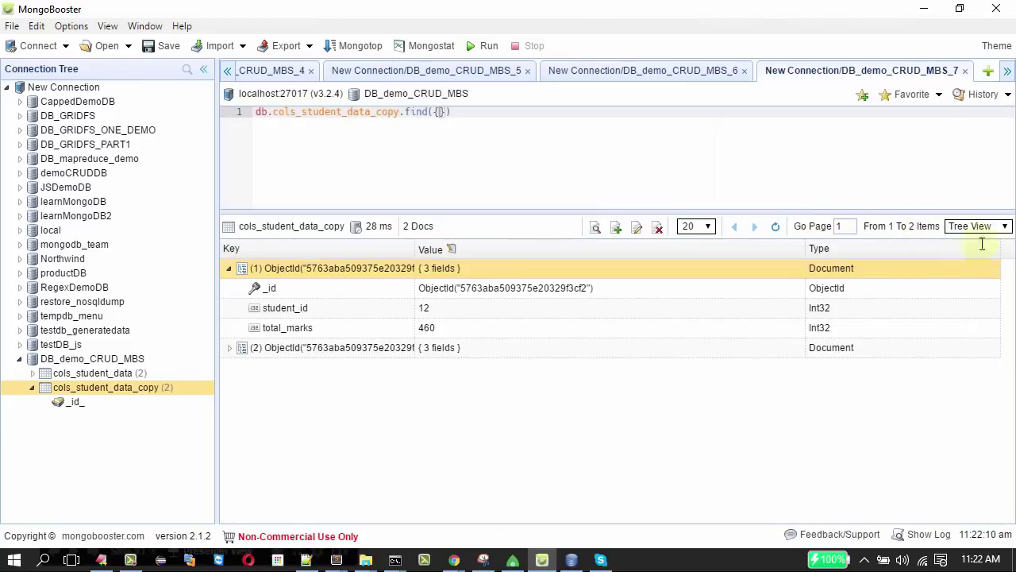
Copy the edited student 15 document from Table View, then list the original cols_student_data documents.
click(984, 227)
click(972, 253)
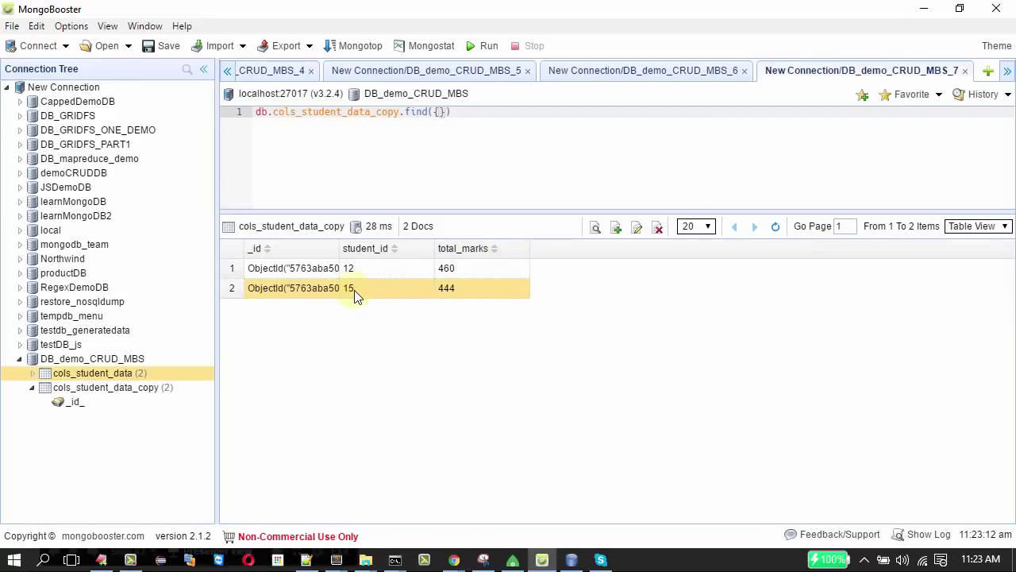
mouse_move(95, 377)
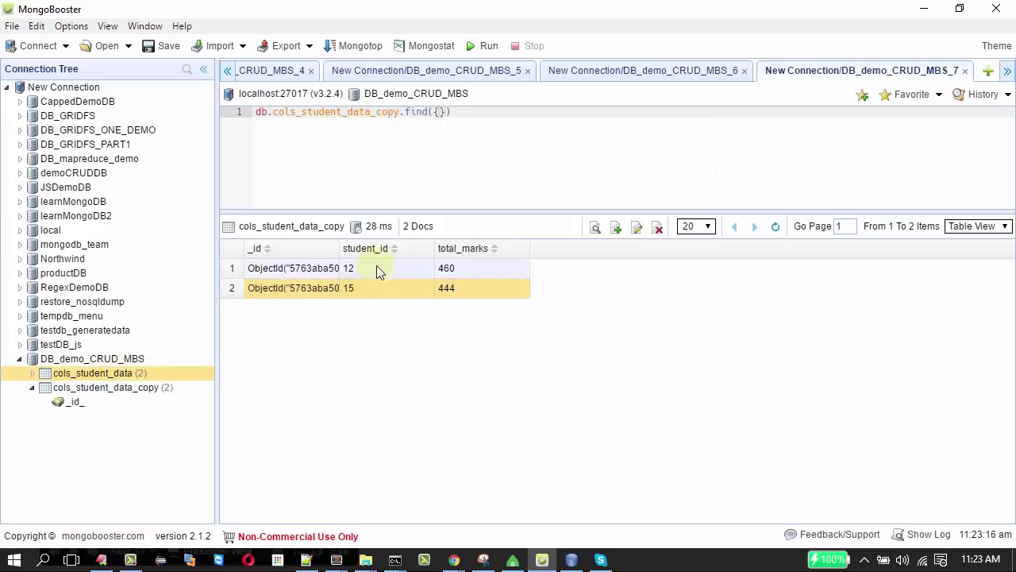
right_click(356, 290)
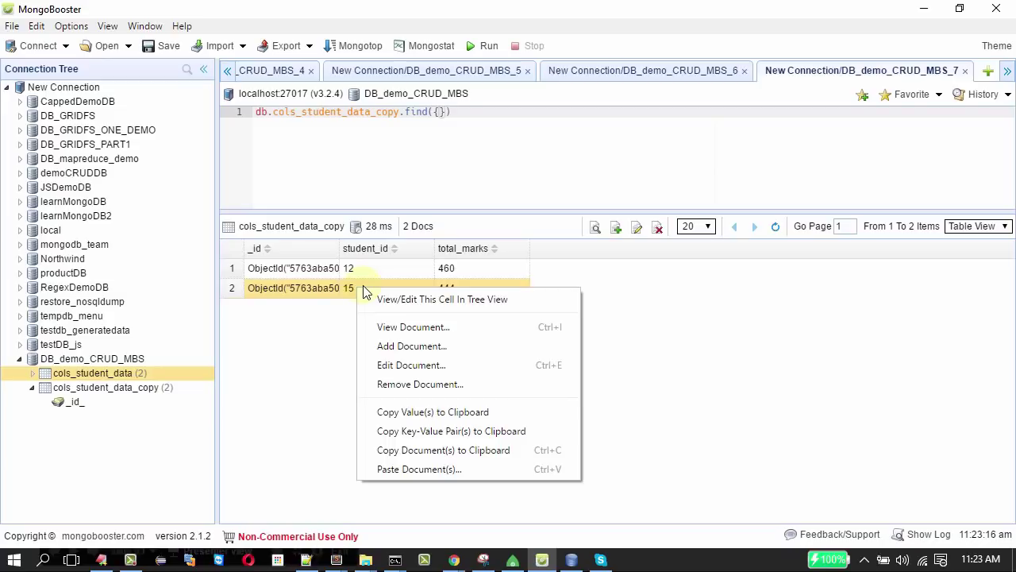
click(409, 450)
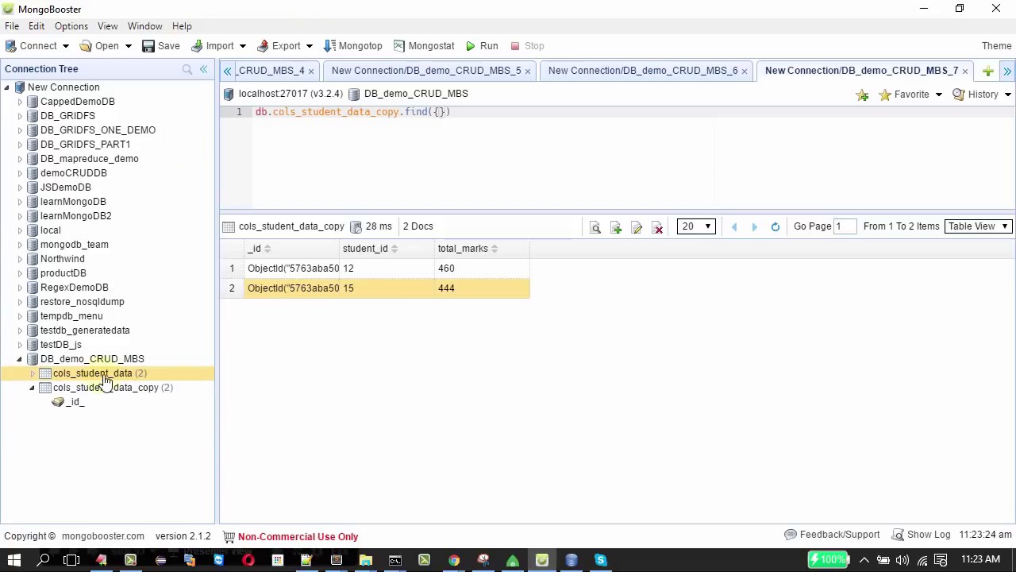
right_click(89, 375)
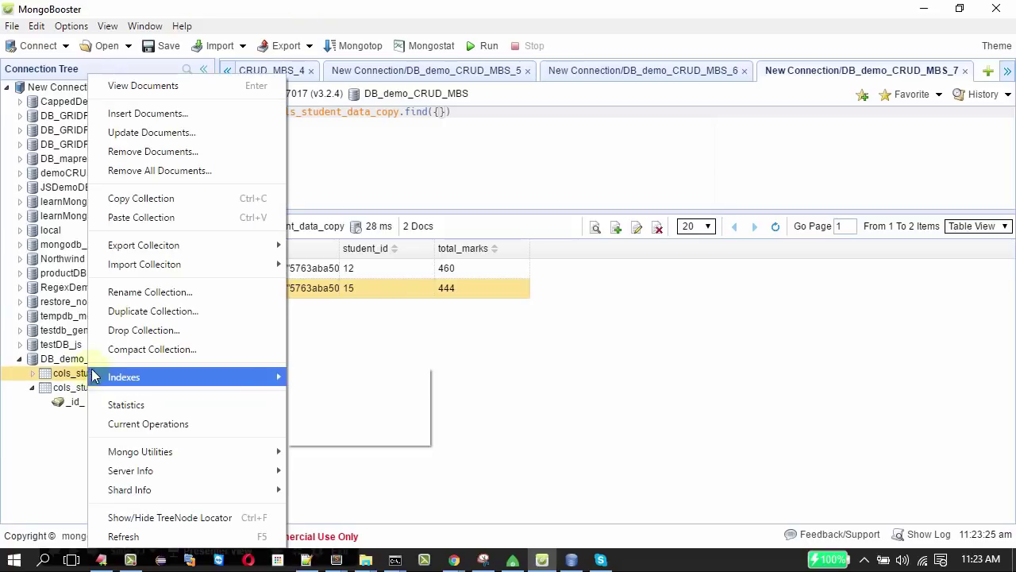
click(199, 84)
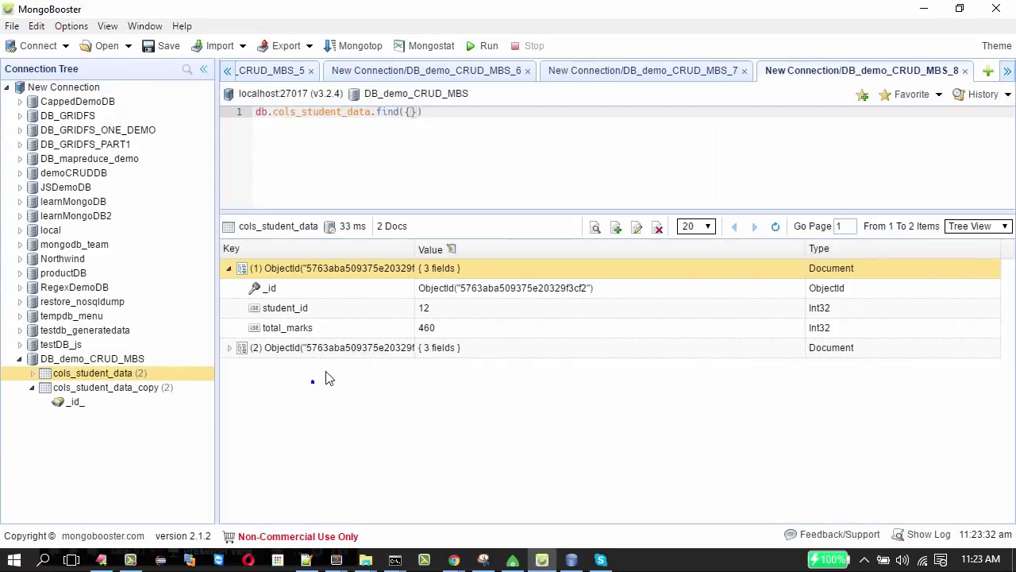
Paste the copied student 15 document into cols_student_data and run the insert, getting an E11000 duplicate-key error.
right_click(333, 348)
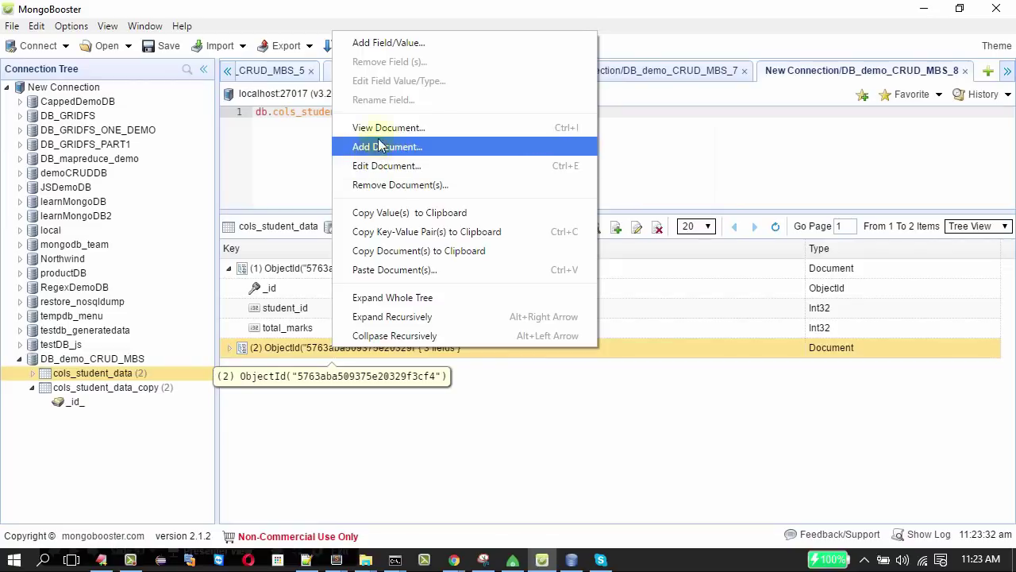
click(380, 269)
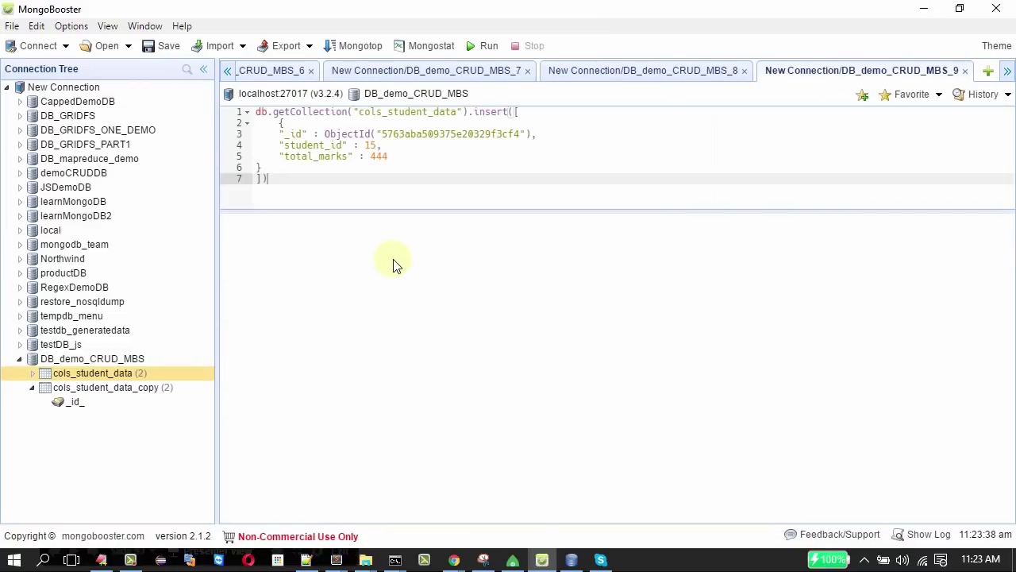
click(424, 135)
double_click(425, 135)
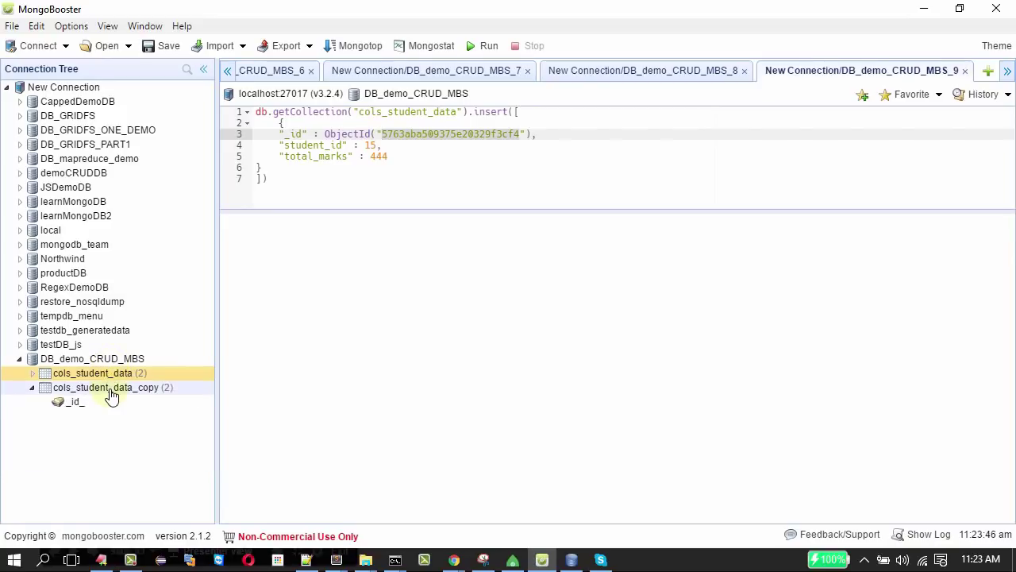
click(383, 157)
click(381, 159)
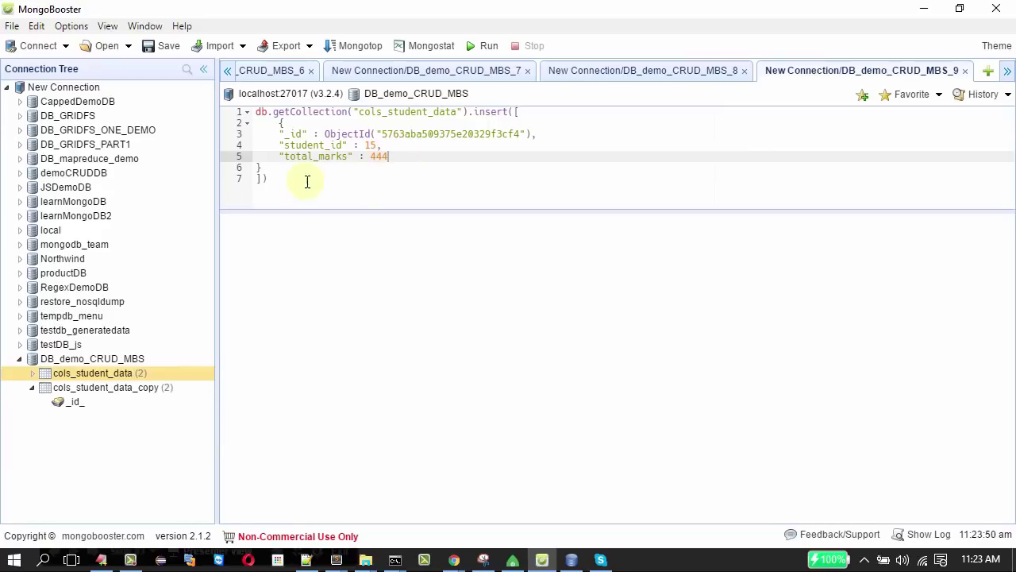
key(ctrl+a)
click(484, 46)
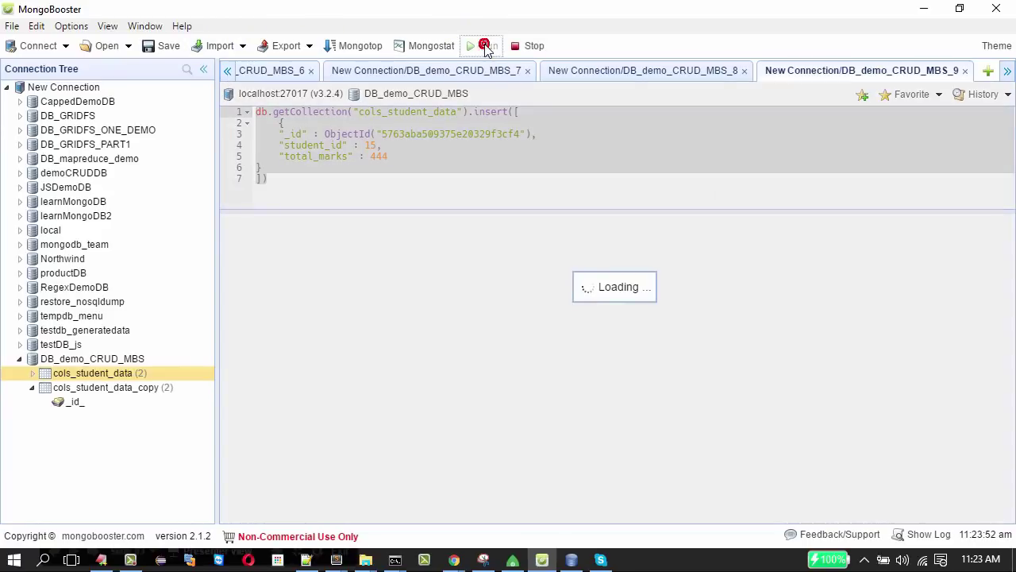
click(706, 262)
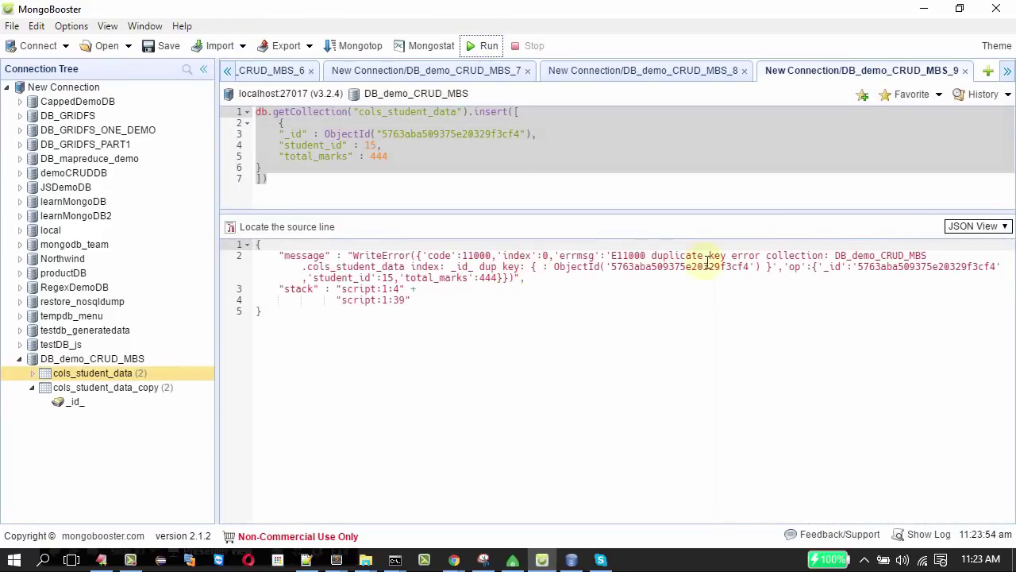
Replace the ObjectId value on line 3 with 786445 and run the insert.
double_click(677, 254)
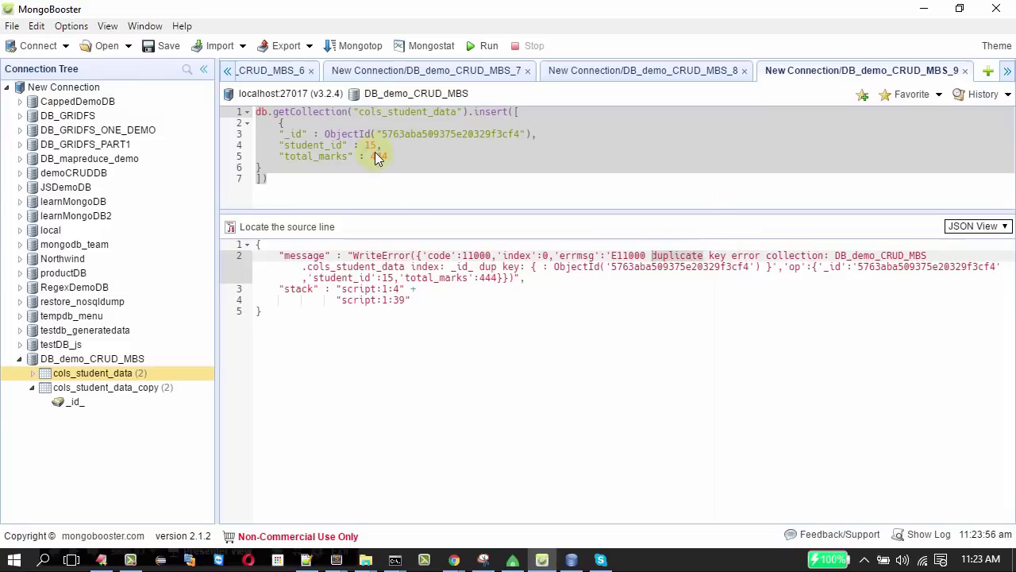
double_click(452, 133)
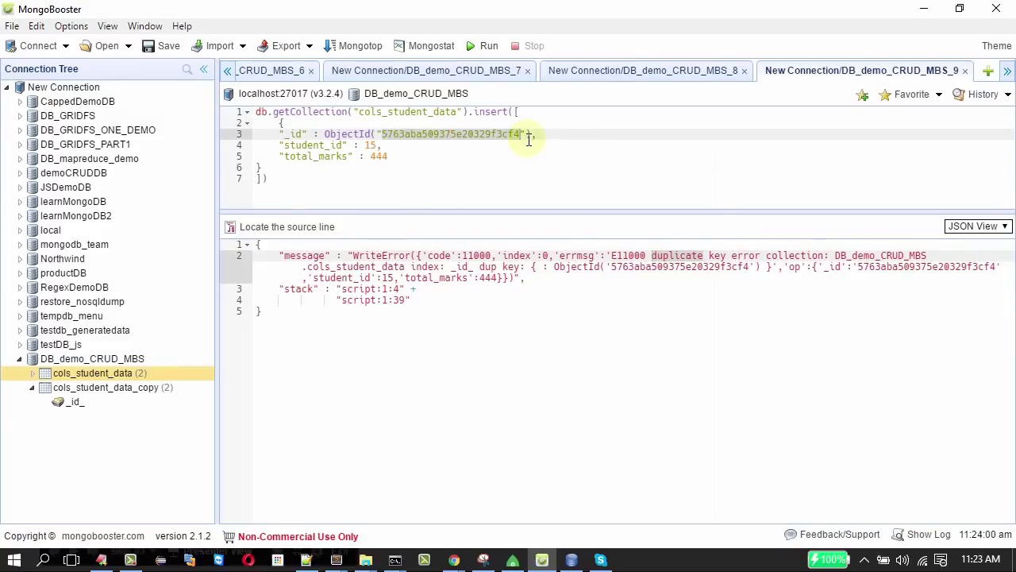
text(78)
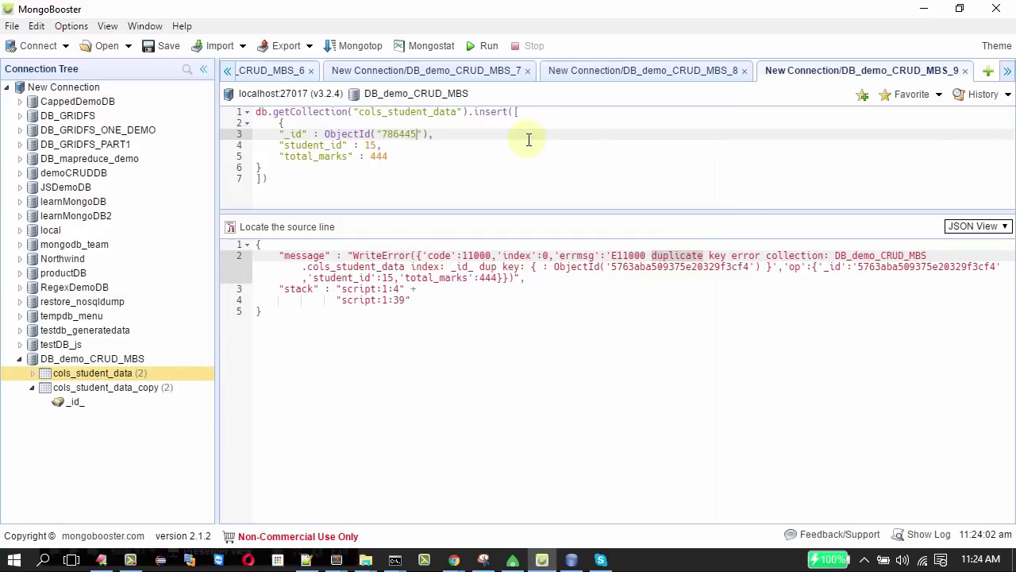
text(6445)
drag(322, 191, 262, 110)
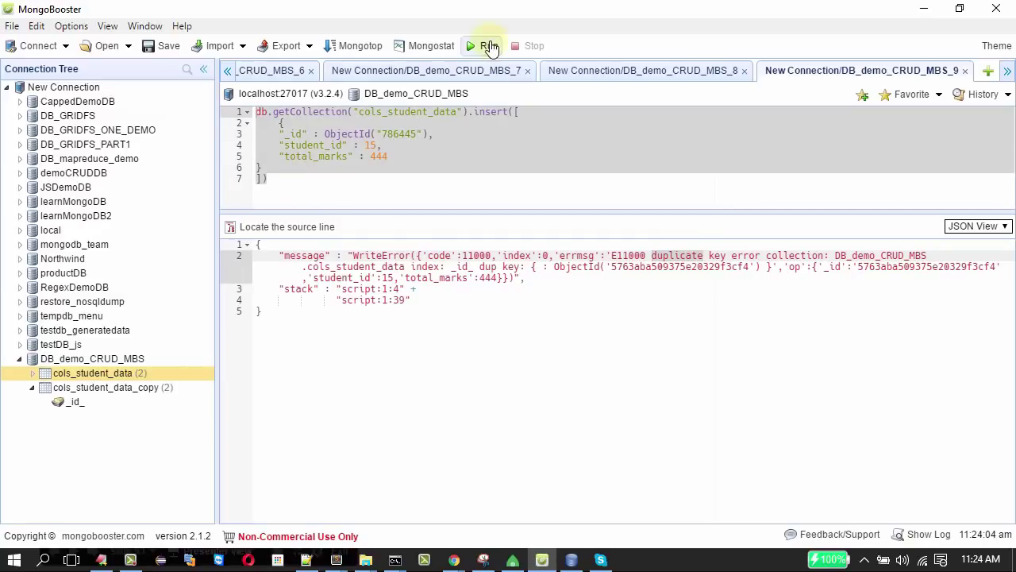
click(489, 48)
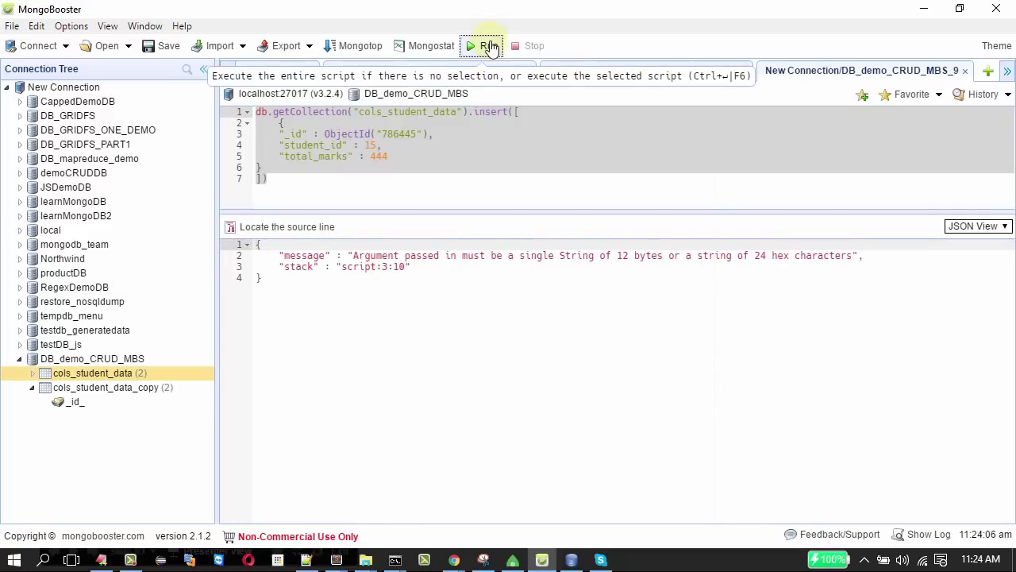
Strip the ObjectId( ) wrapper so _id is the string "786445", and rerun the insert successfully.
click(335, 135)
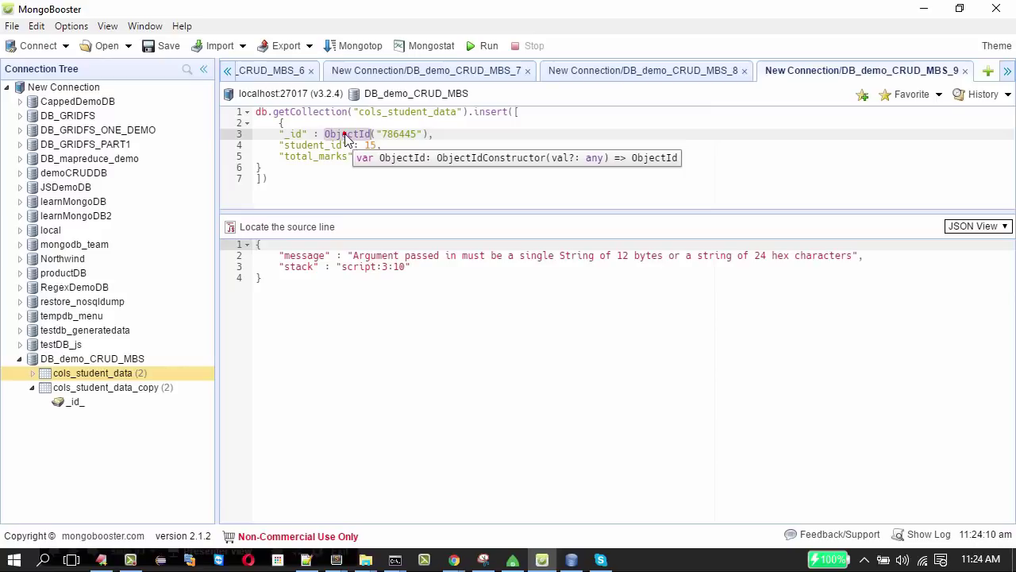
double_click(346, 137)
key(BackSpace)
click(376, 133)
key(BackSpace)
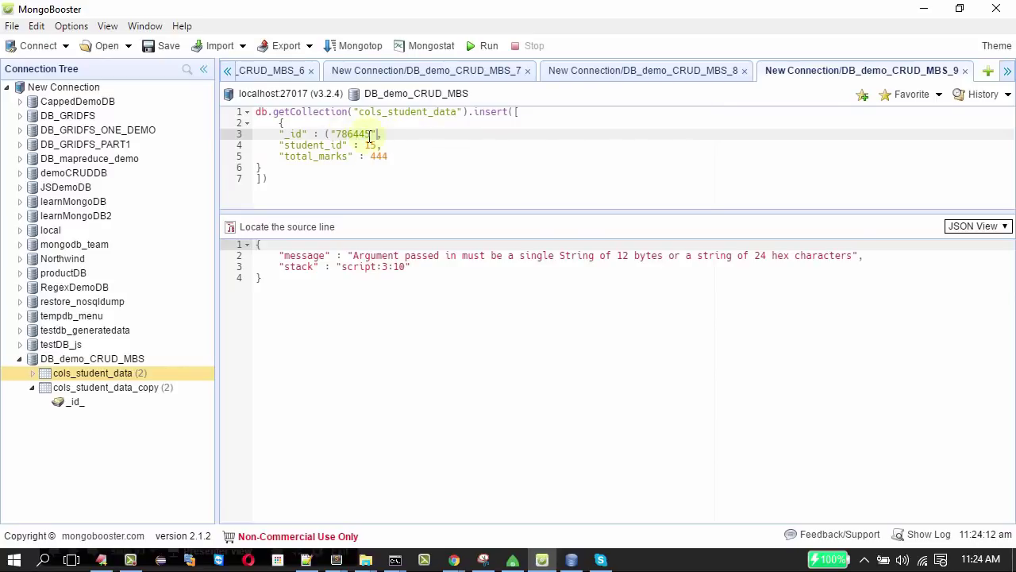
click(331, 134)
key(BackSpace)
key(ctrl+a)
click(483, 46)
click(482, 48)
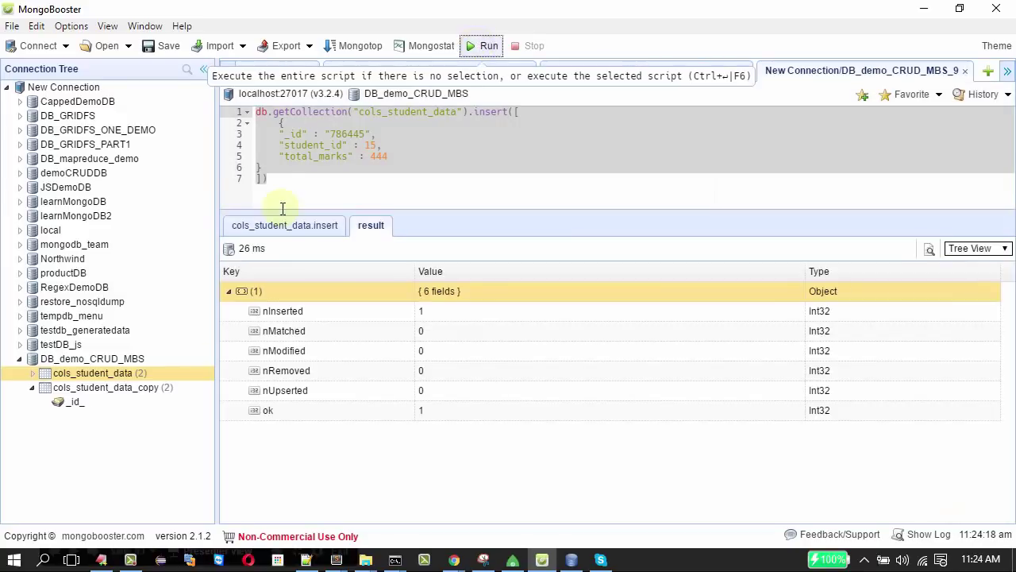
right_click(118, 370)
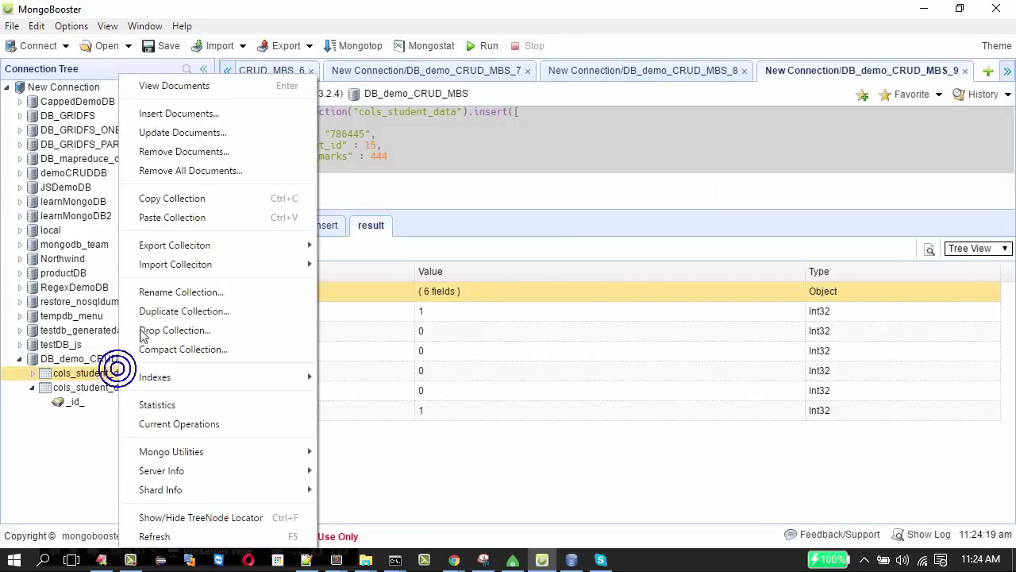
View all cols_student_data documents, including _id 786445, then reopen its context menu.
right_click(187, 85)
click(262, 86)
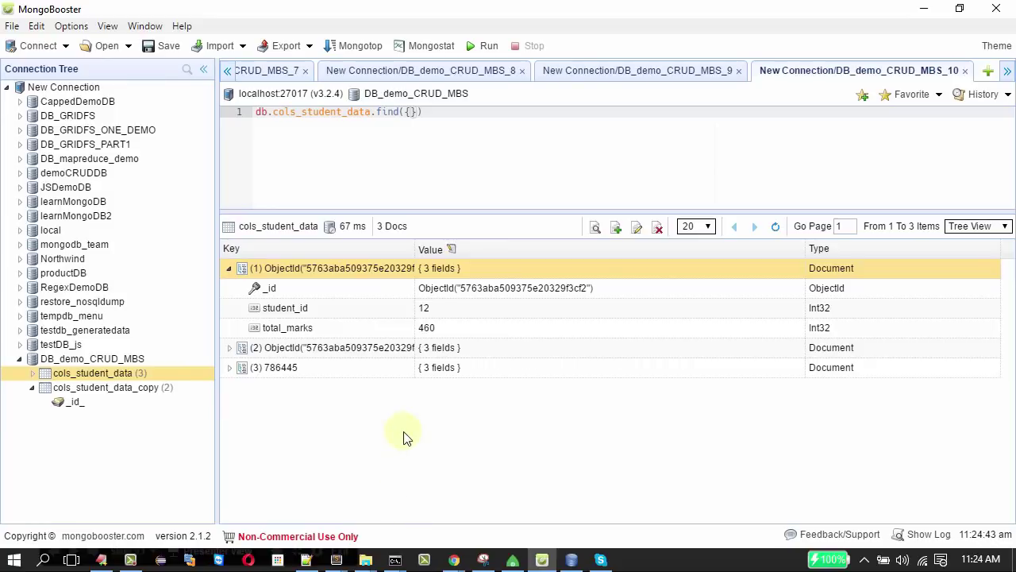
right_click(97, 380)
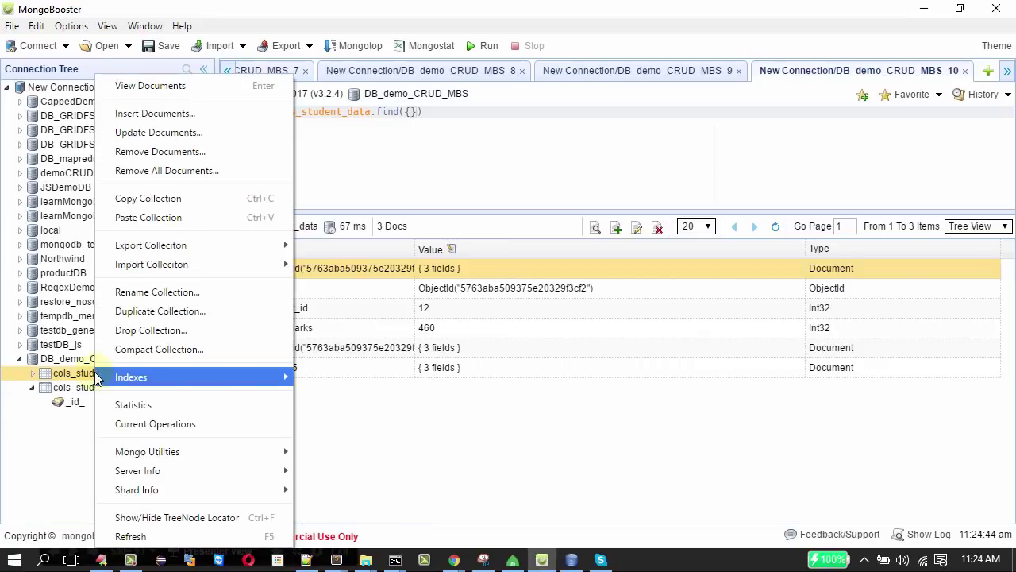
mouse_move(97, 380)
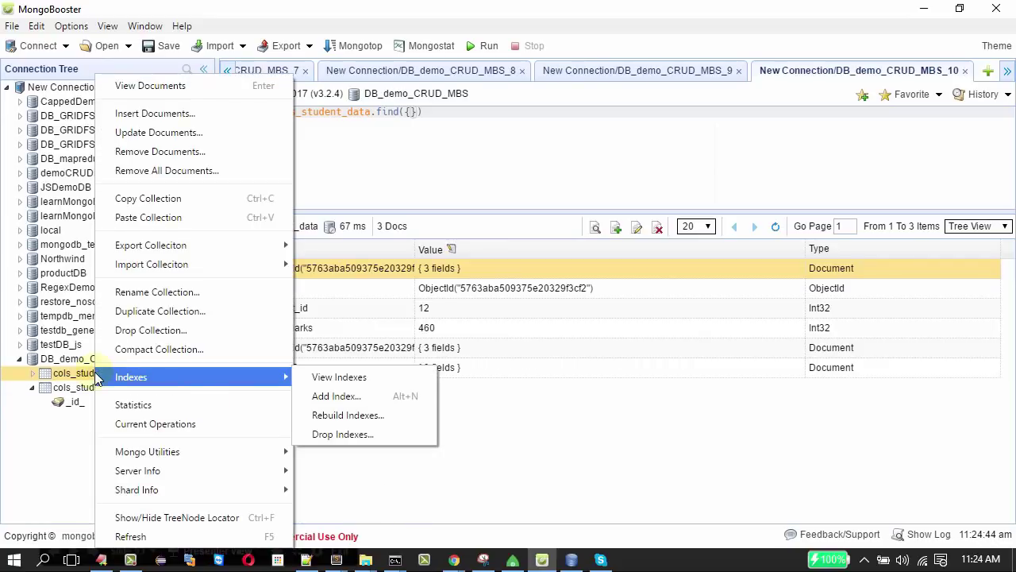
mouse_move(159, 248)
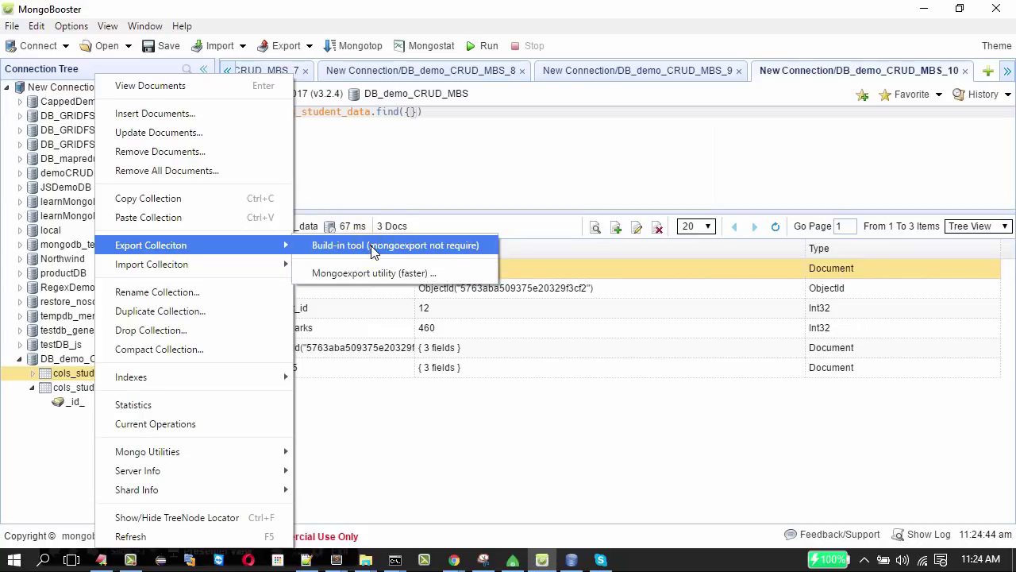
Export cols_student_data with the built-in tool as comma-delimited CSV.
click(370, 245)
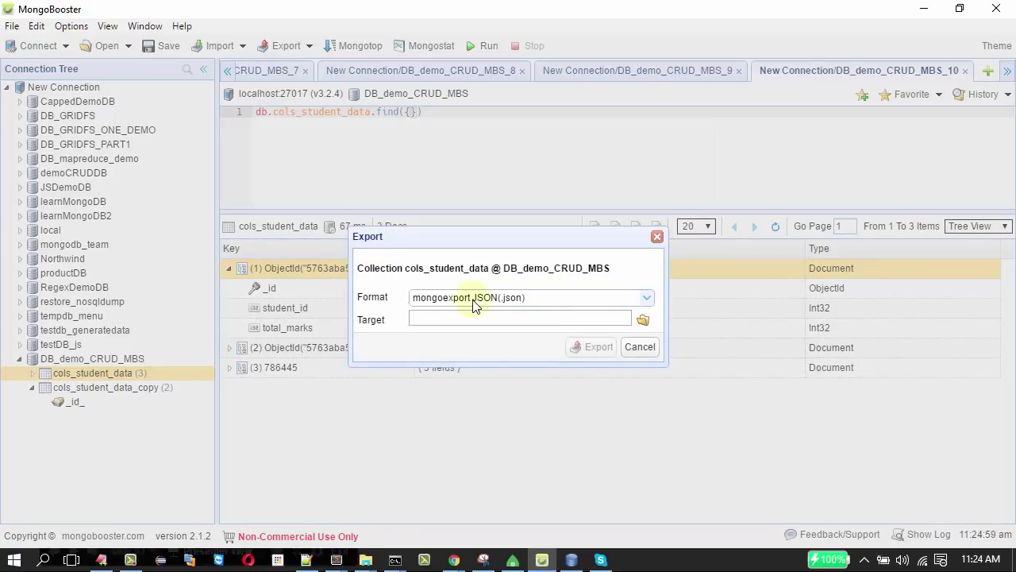
click(647, 302)
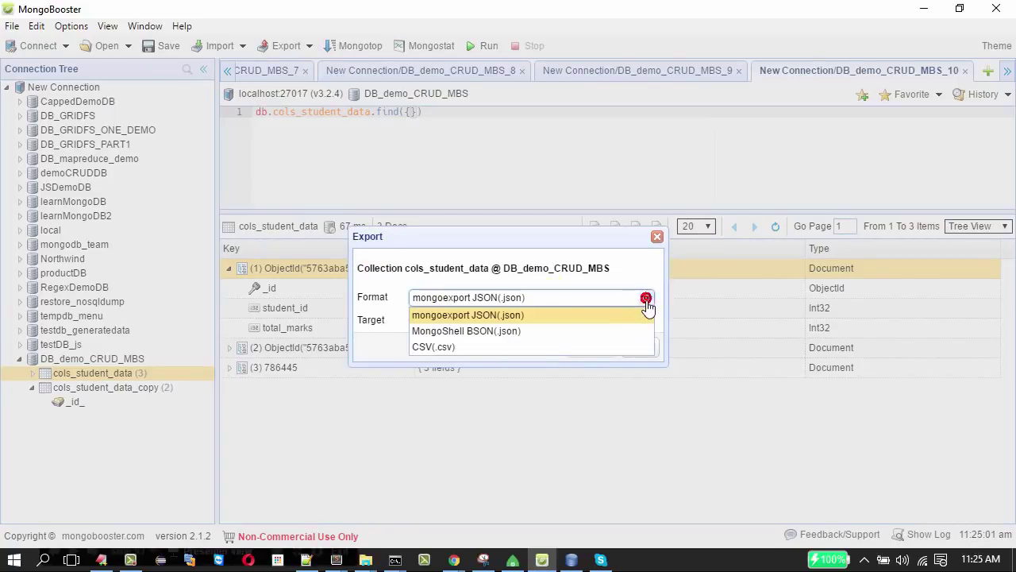
click(465, 346)
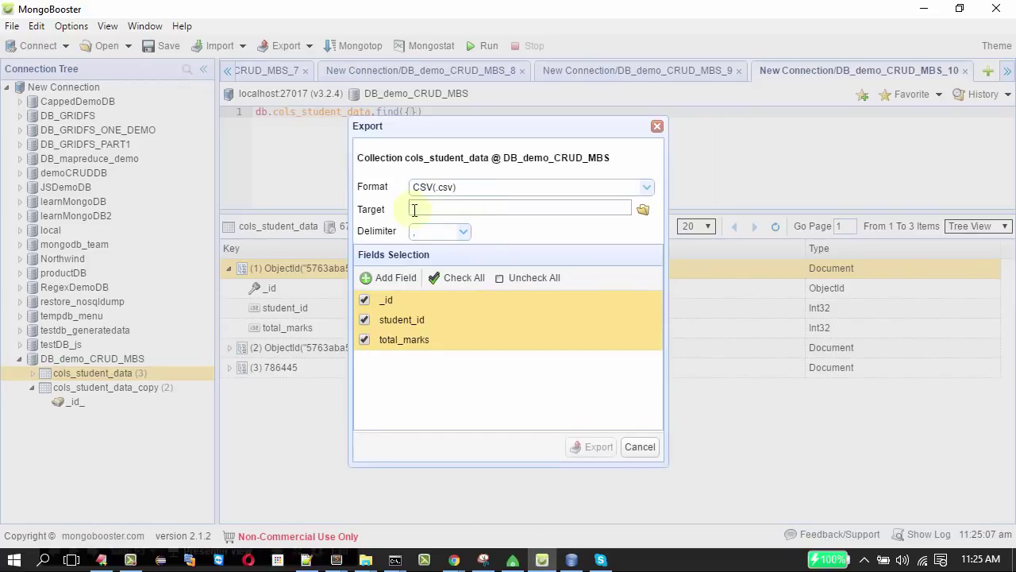
click(461, 231)
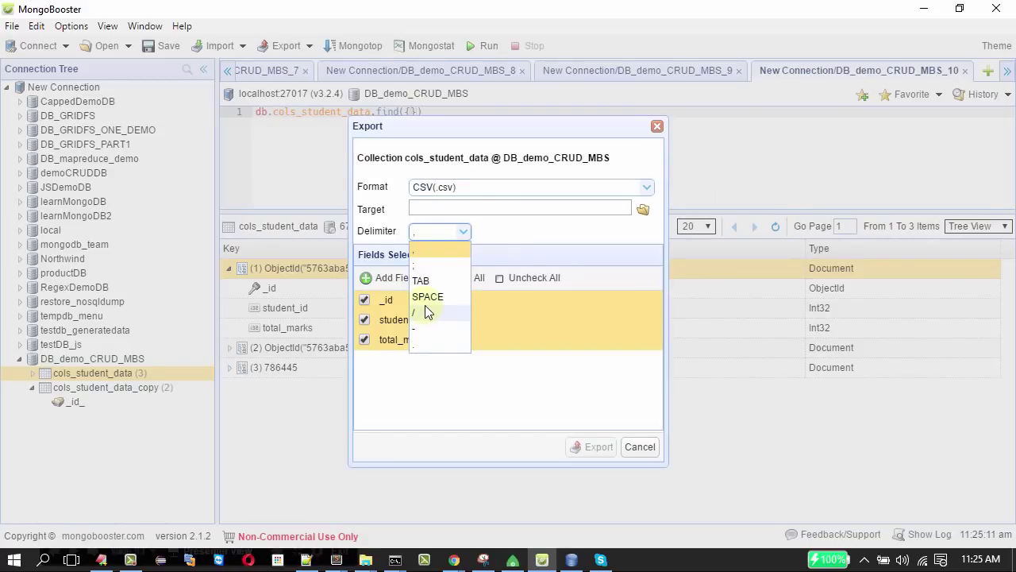
click(423, 252)
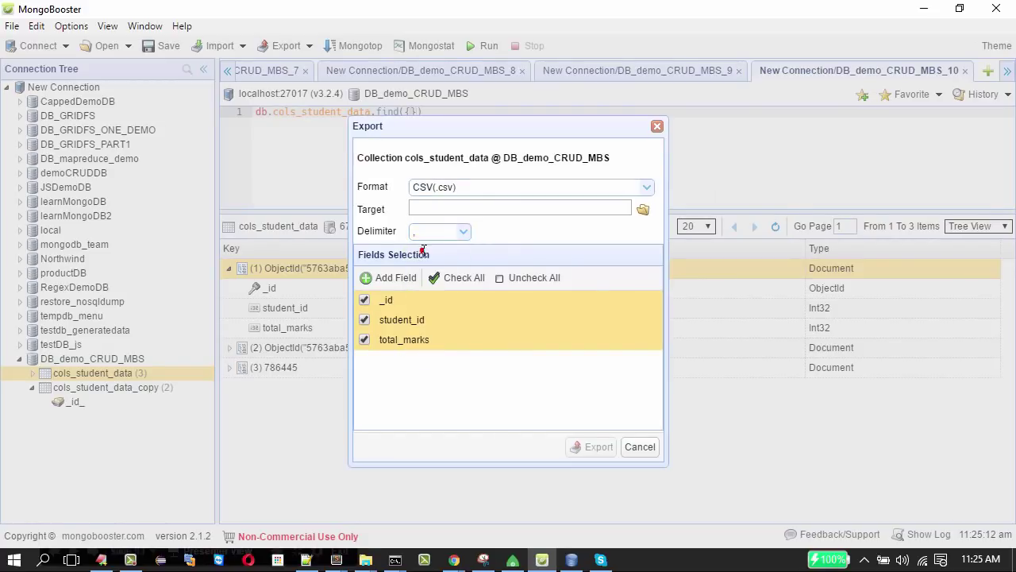
Save the export to Documents\cols_student_data.csv and run it.
click(643, 208)
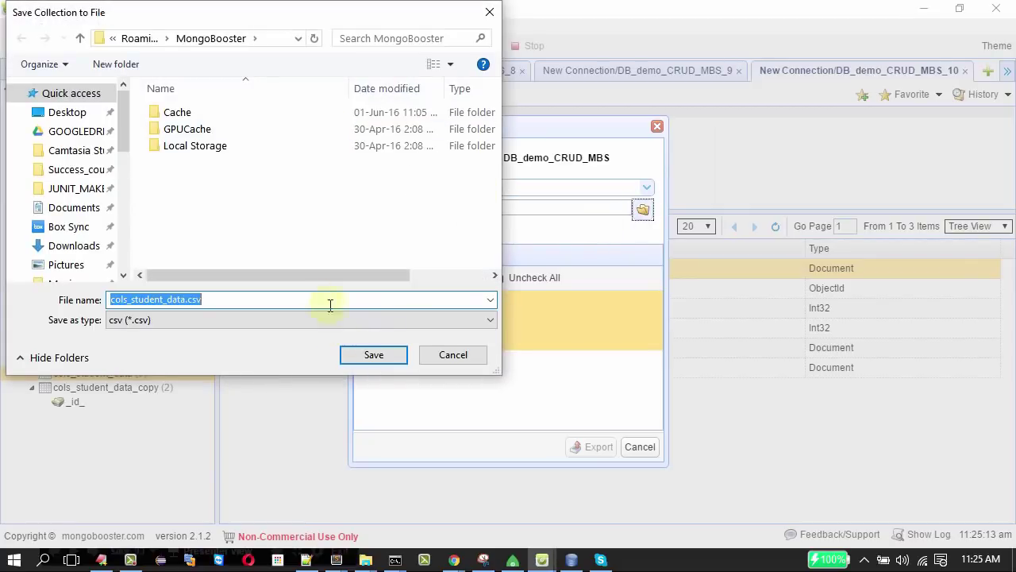
drag(125, 125, 136, 209)
click(80, 198)
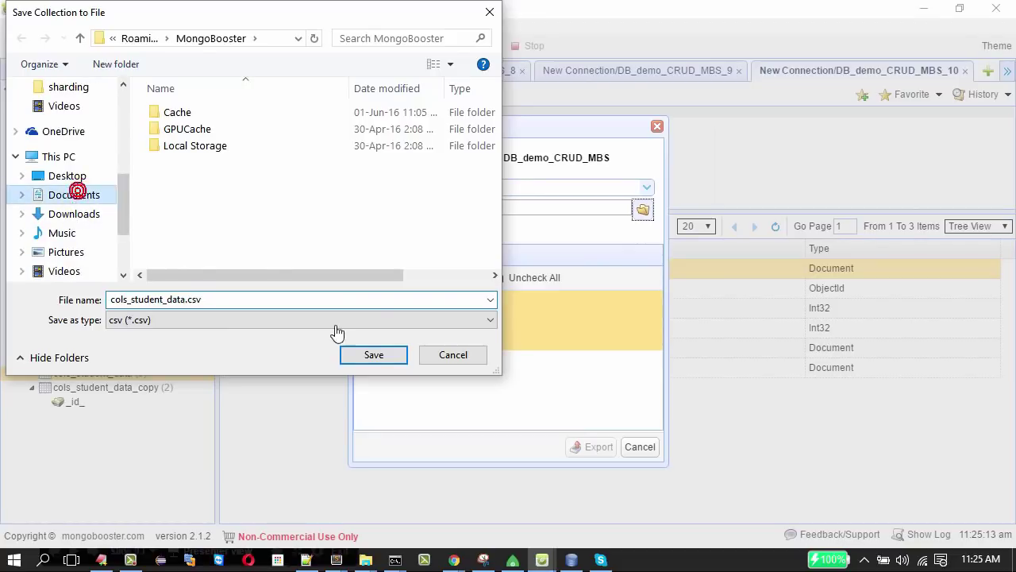
click(376, 354)
click(586, 445)
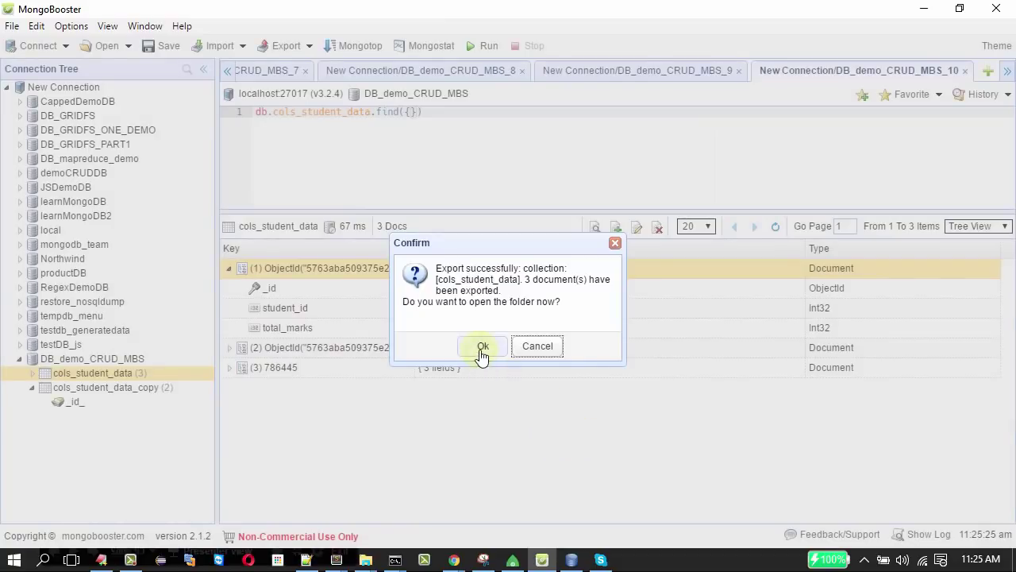
click(479, 347)
key(alt+Tab)
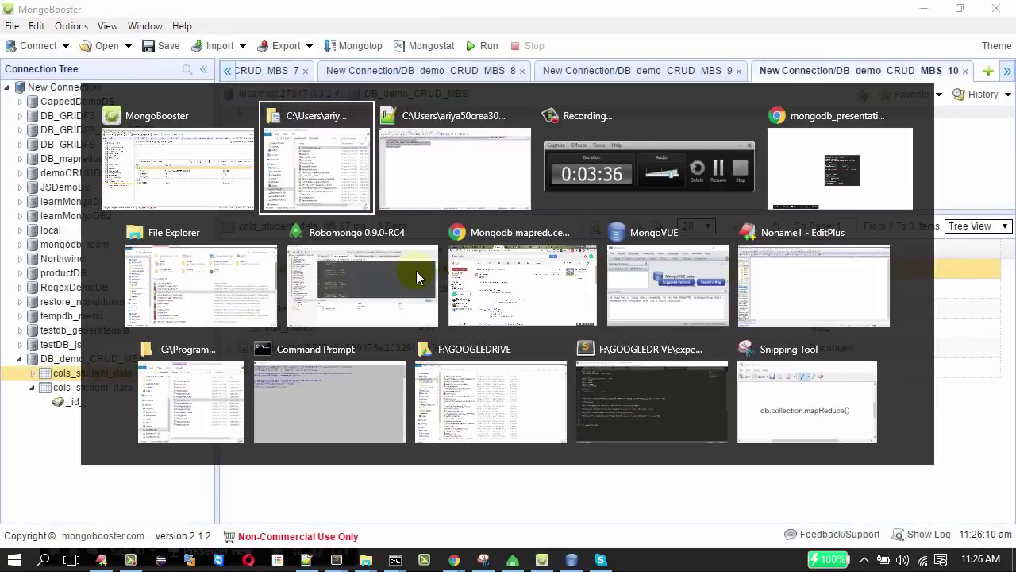
key(alt+Tab)
click(158, 126)
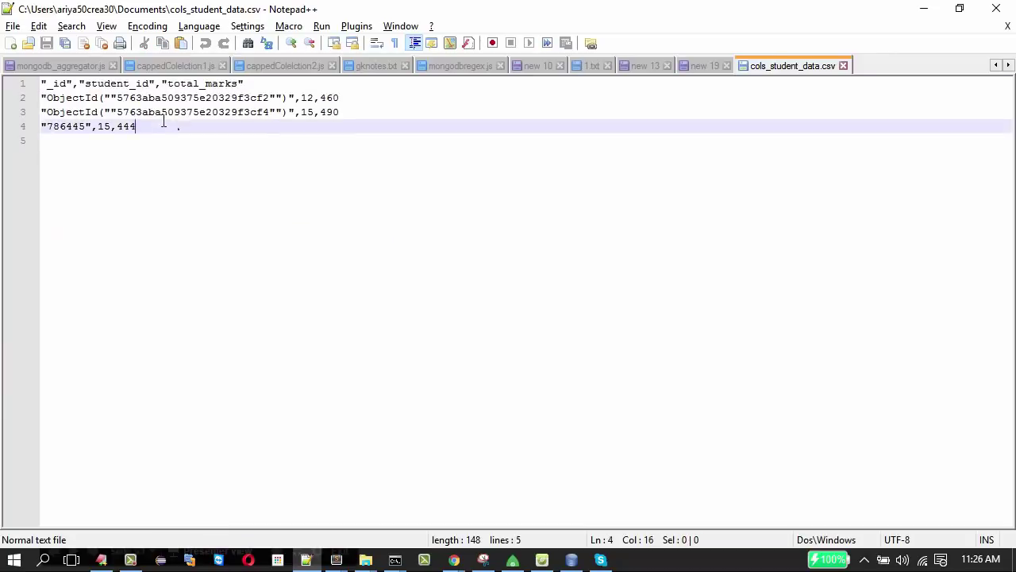
key(ctrl+shift+Home)
click(225, 141)
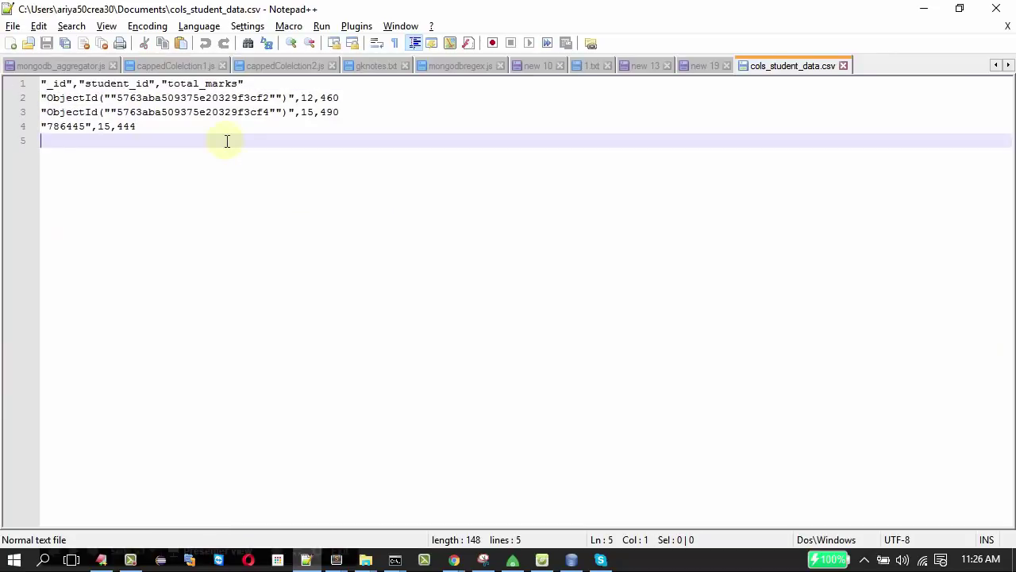
key(alt+Tab)
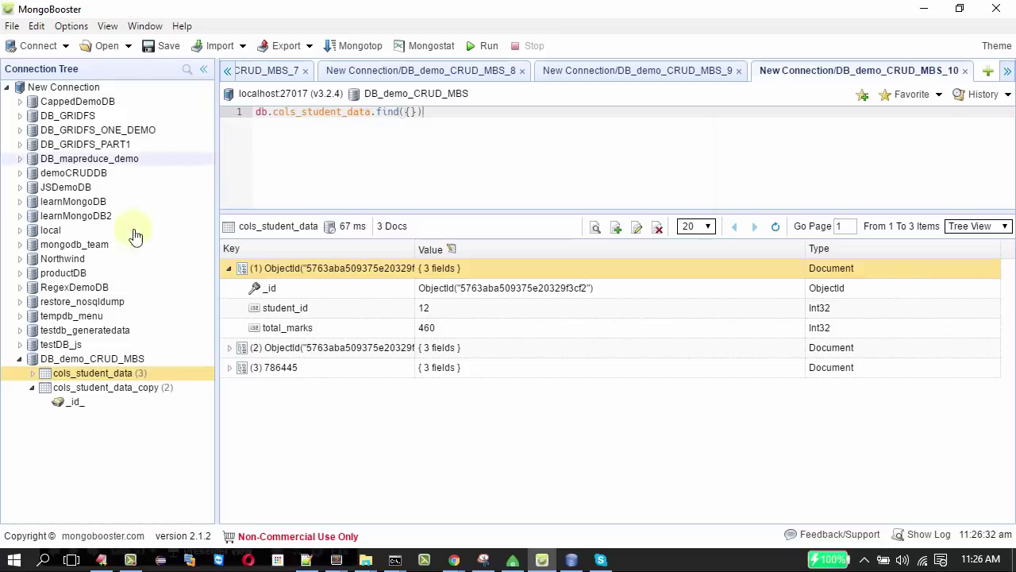
Drop the cols_student_data collection.
click(95, 374)
right_click(96, 377)
mouse_move(99, 380)
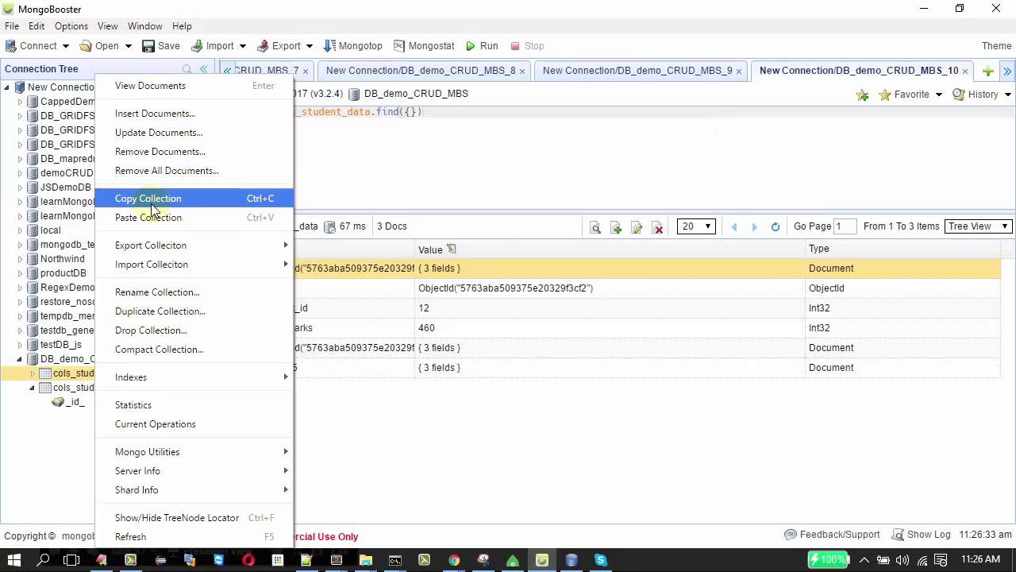
click(177, 335)
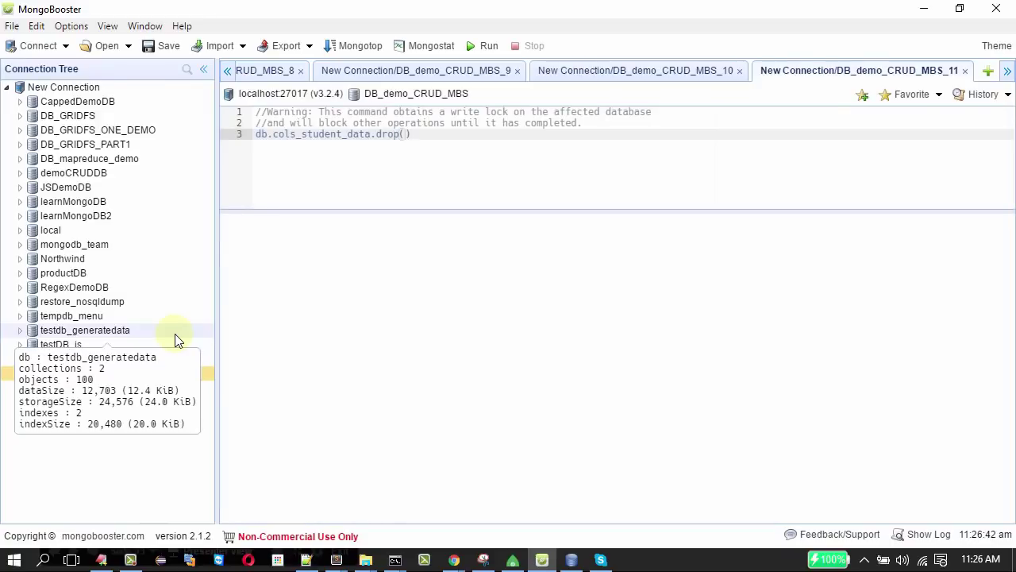
click(482, 46)
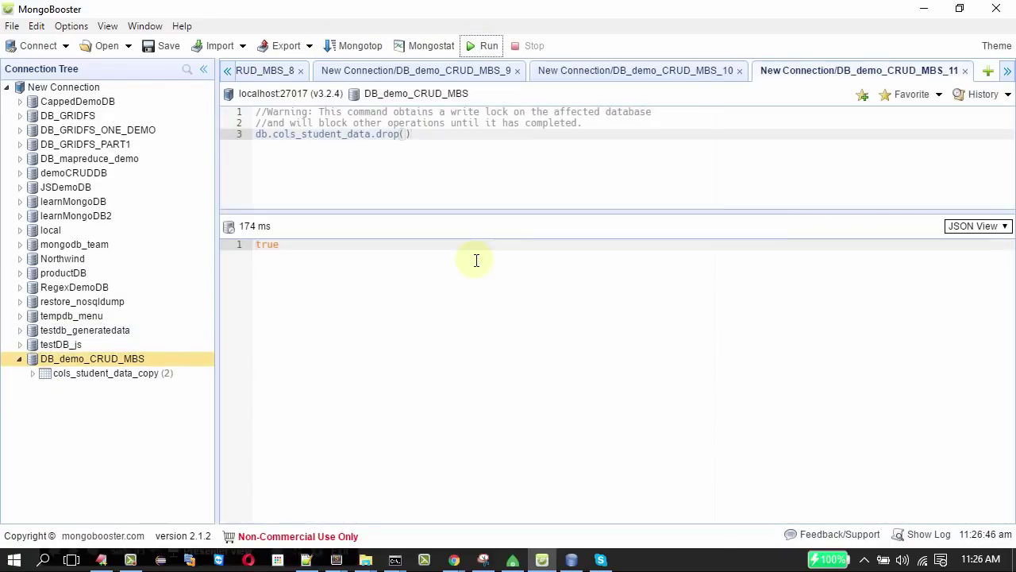
Drop the DB_demo_CRUD_MBS database and disconnect from the MongoDB server.
right_click(102, 360)
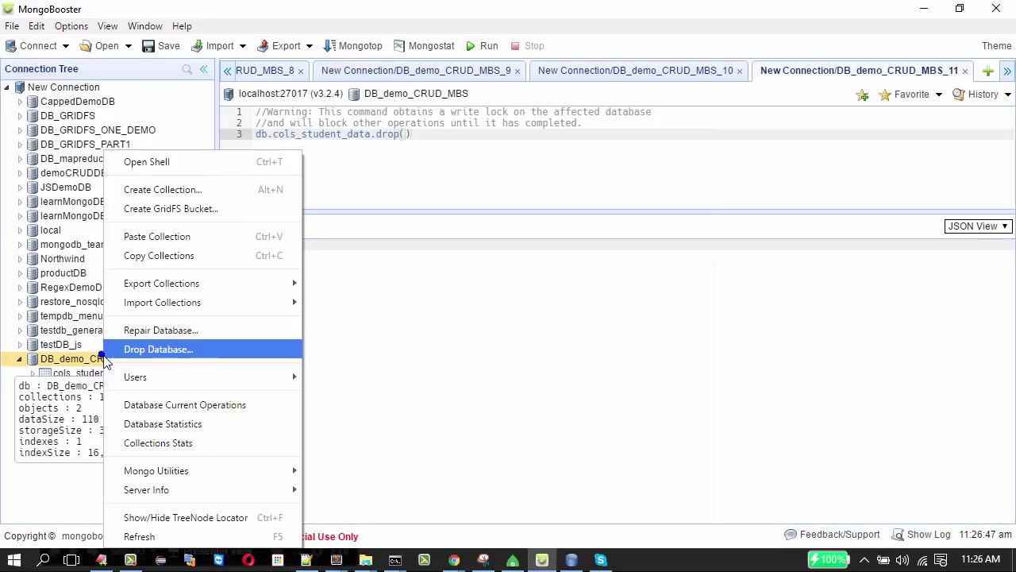
right_click(137, 357)
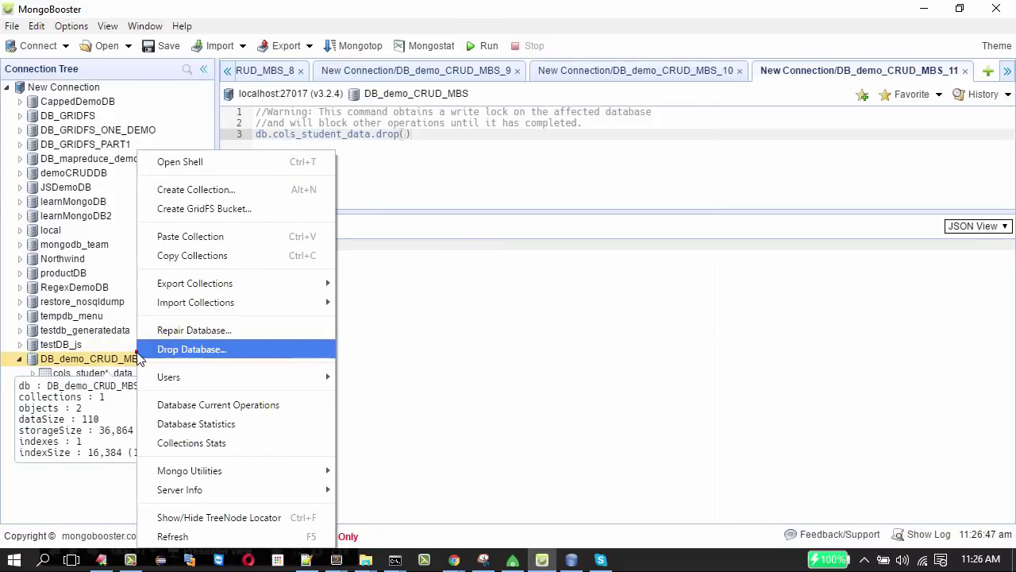
click(243, 348)
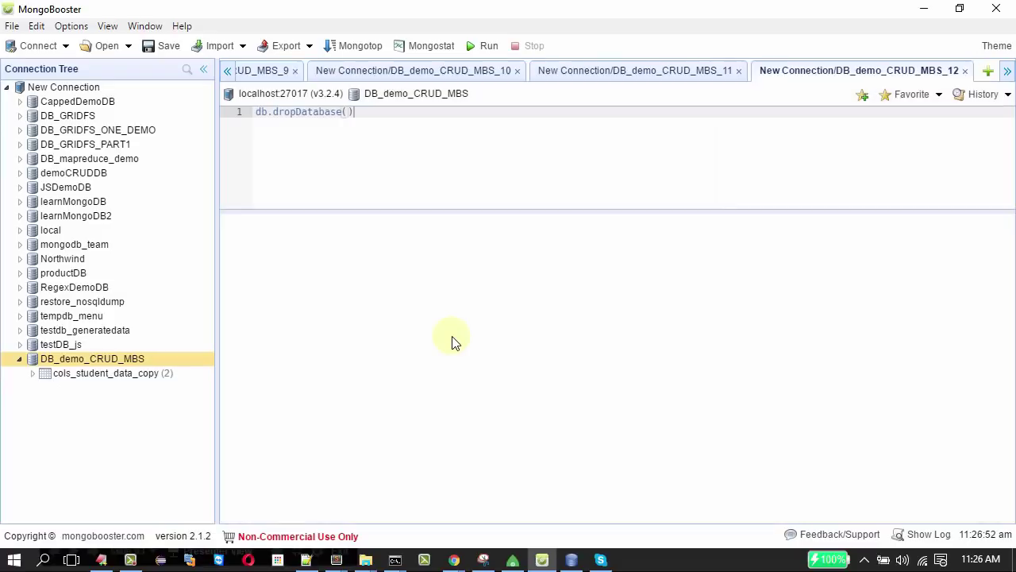
click(486, 46)
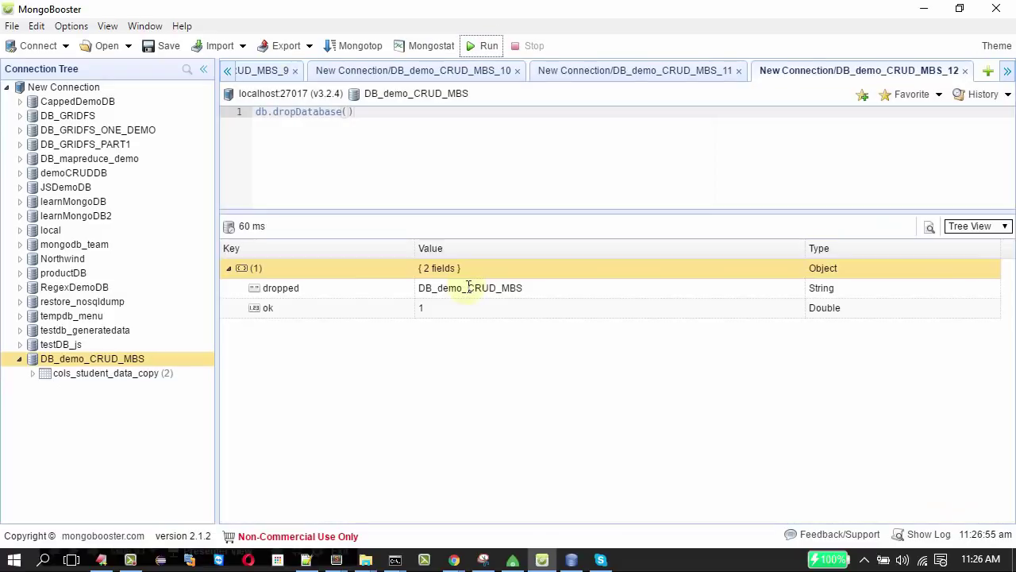
right_click(89, 94)
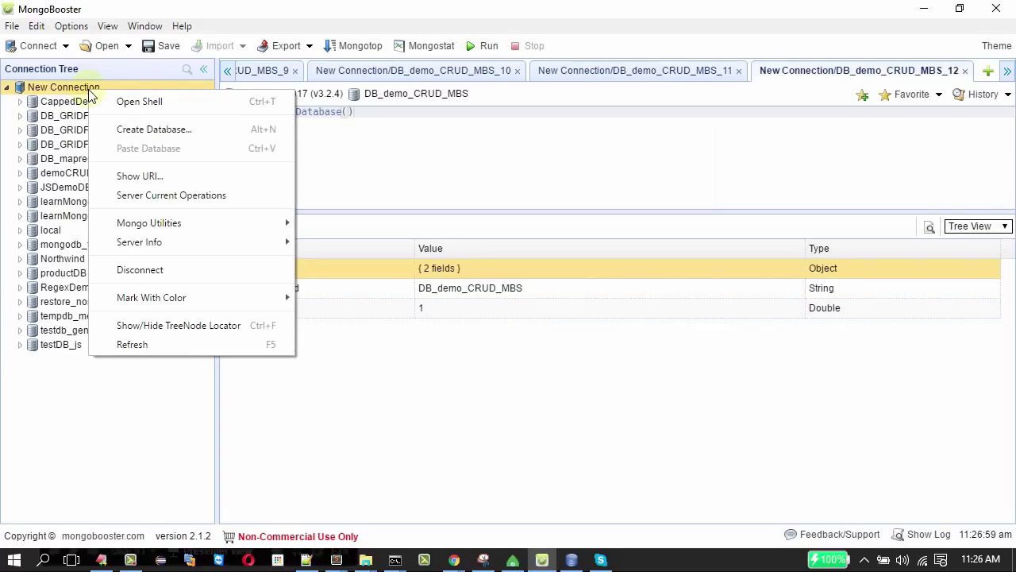
click(141, 270)
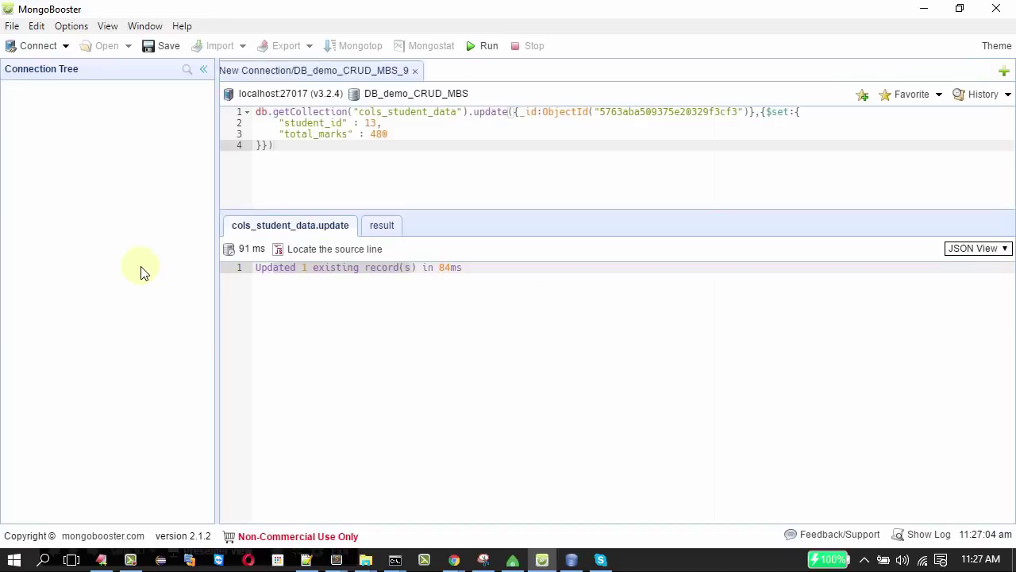
On the slides, reveal the MongoVUE card, then the nosqlmanager card and NoSQL Manager logo.
key(alt+Tab)
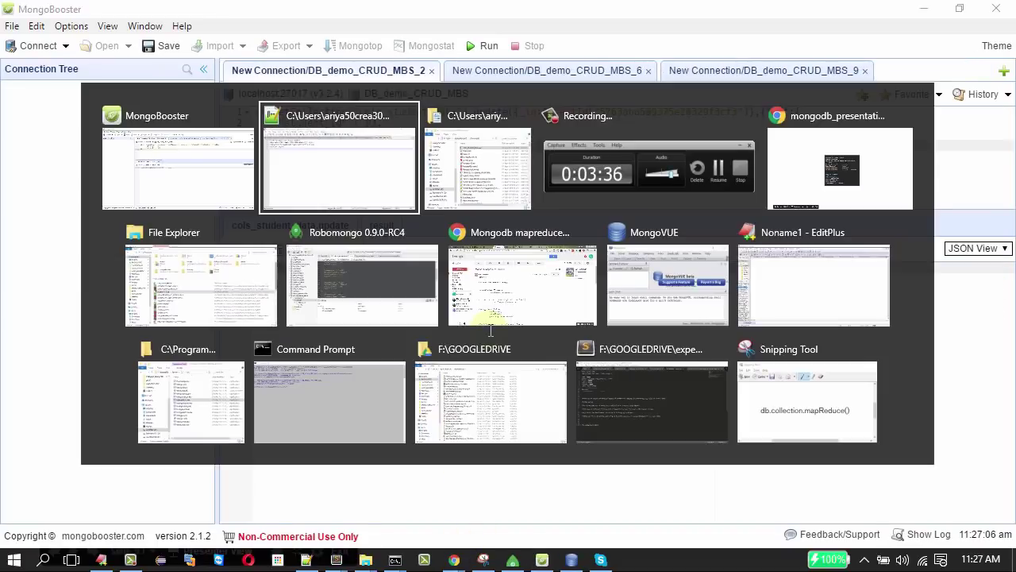
key(alt+Tab)
key(alt+Tab)
key(alt+Tab)
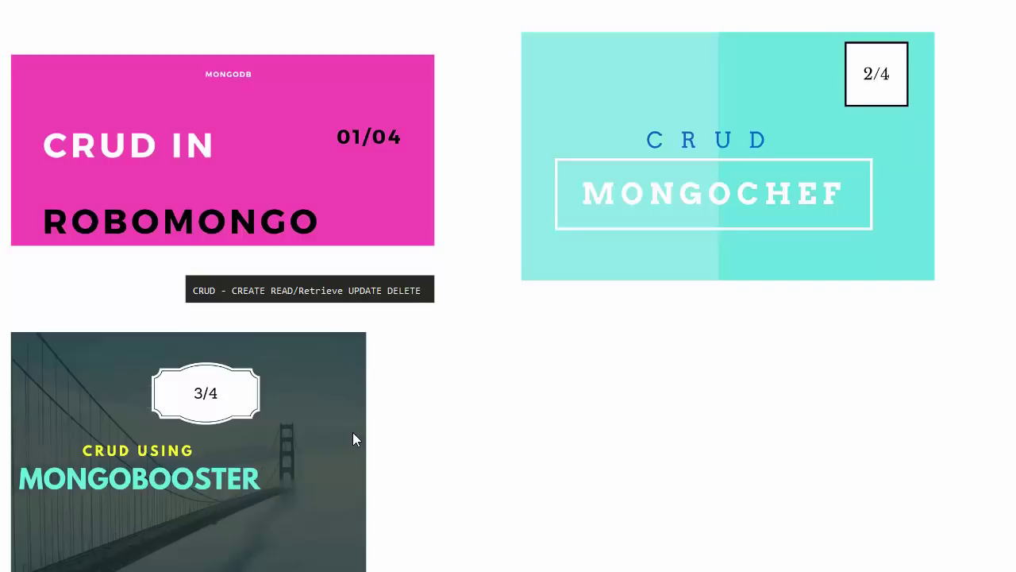
click(353, 432)
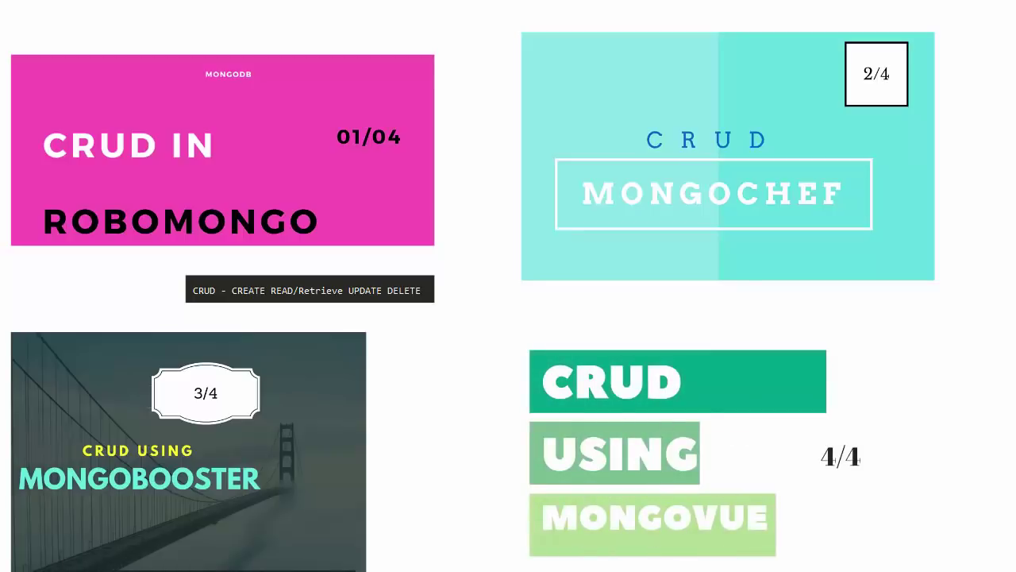
click(492, 483)
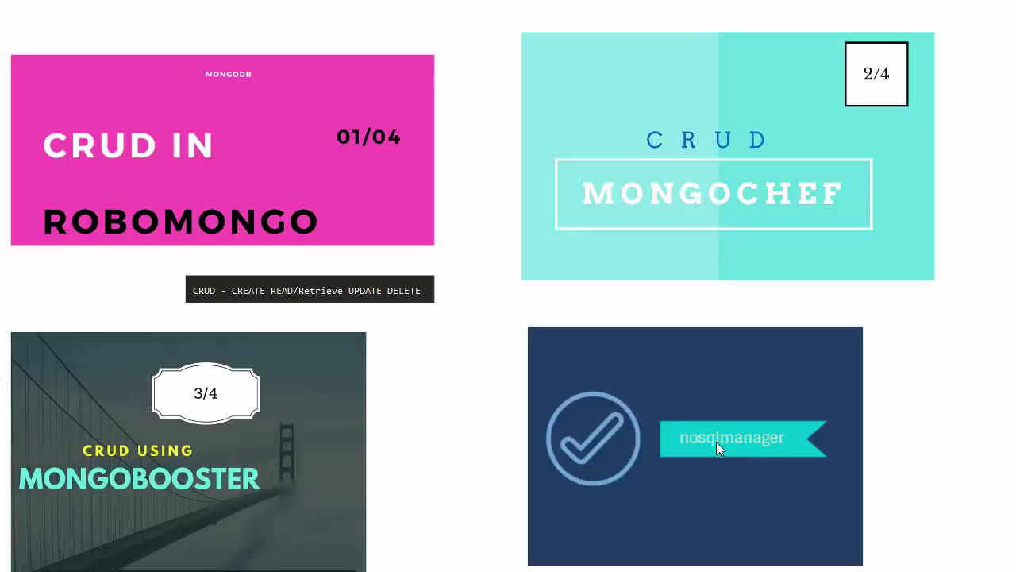
click(716, 442)
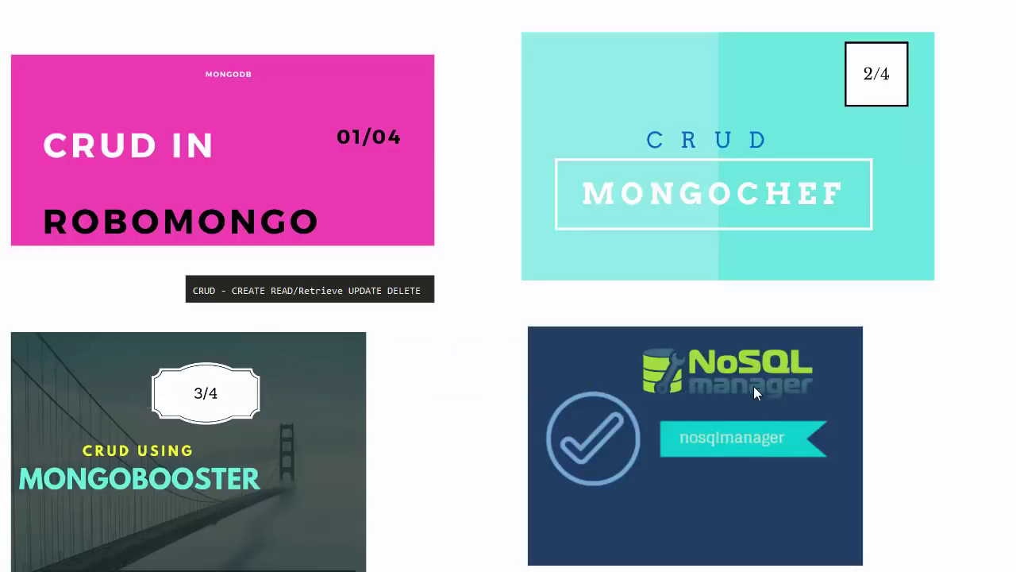
key(alt+Tab)
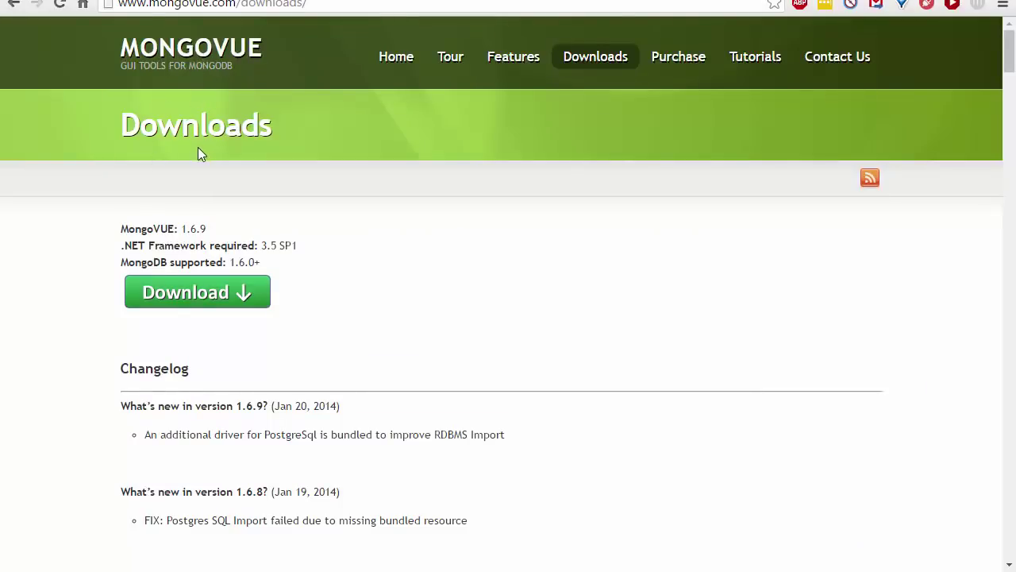
Note MongoVUE 1.6.9's 2014 release and check its installed version under Help > About.
double_click(319, 405)
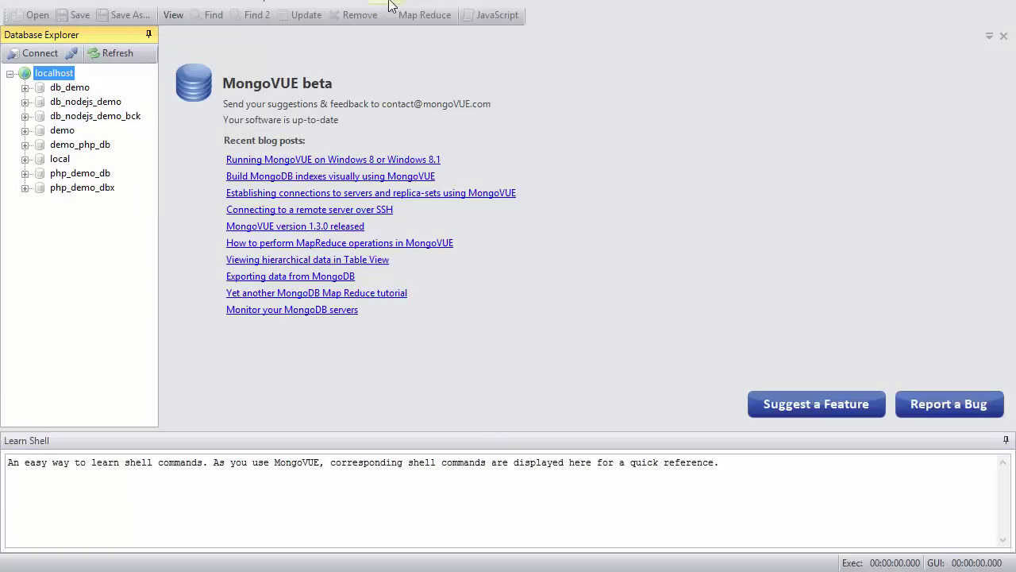
click(385, 4)
click(411, 59)
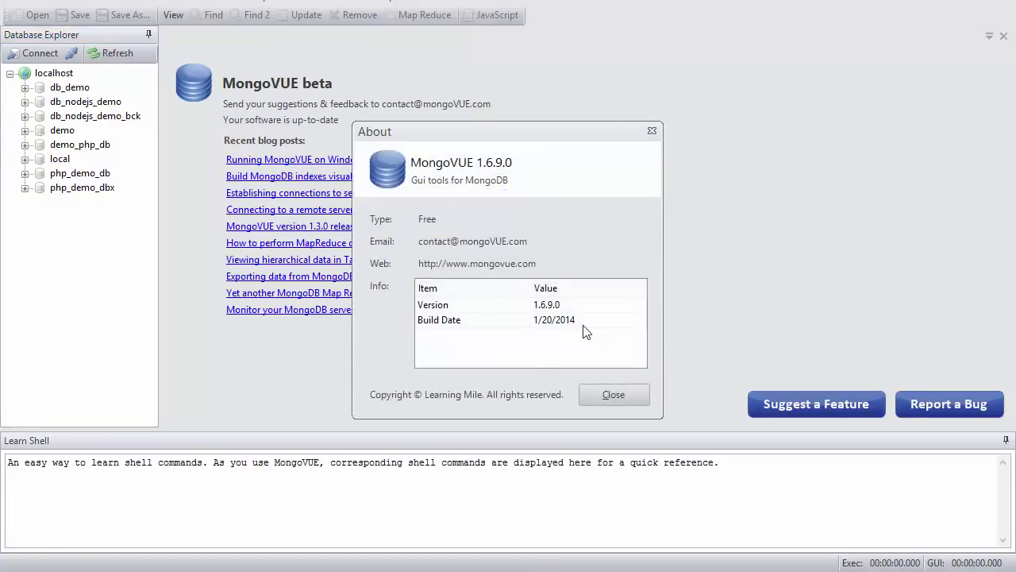
click(652, 131)
Note NoSQL Manager's 2016 release and open the NoSQL Manager for MongoDB product page.
key(alt+Tab)
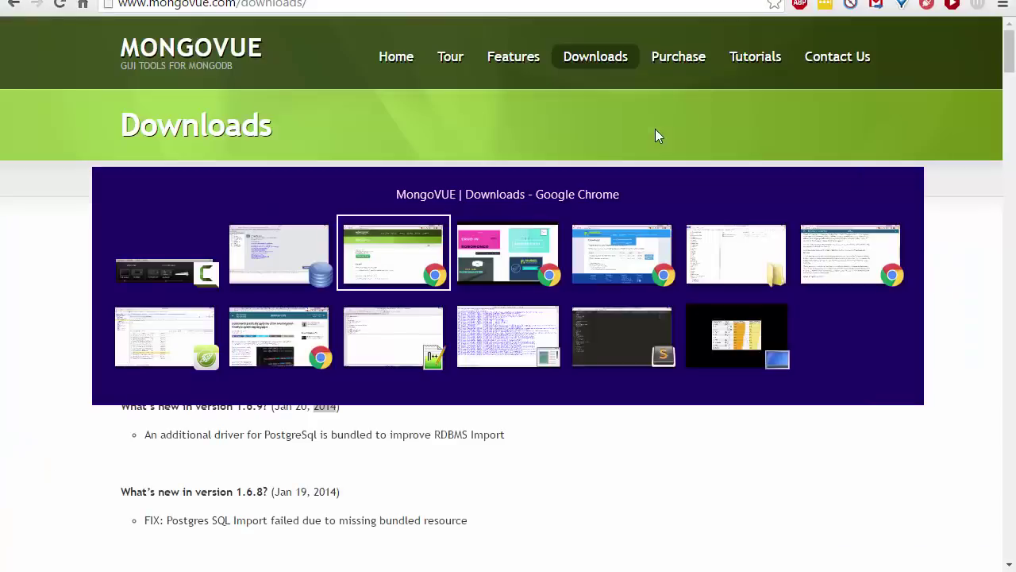
key(alt+Tab)
key(alt+Tab)
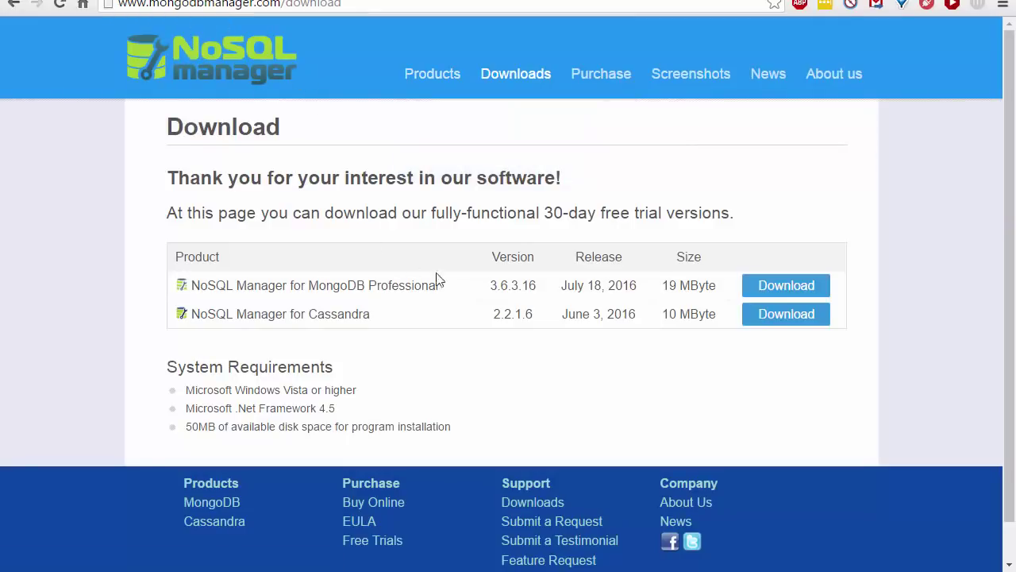
double_click(632, 287)
mouse_move(410, 81)
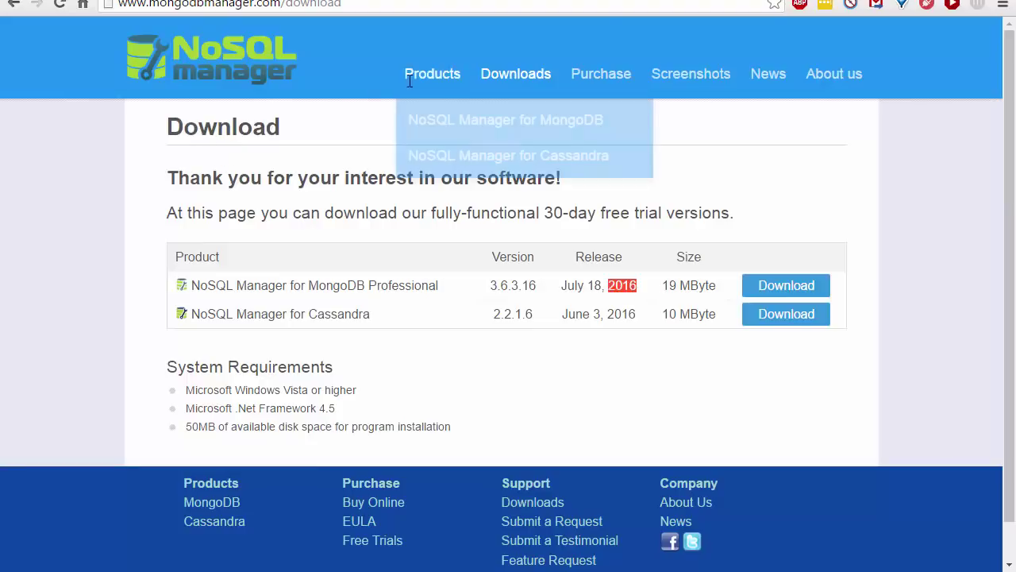
click(429, 132)
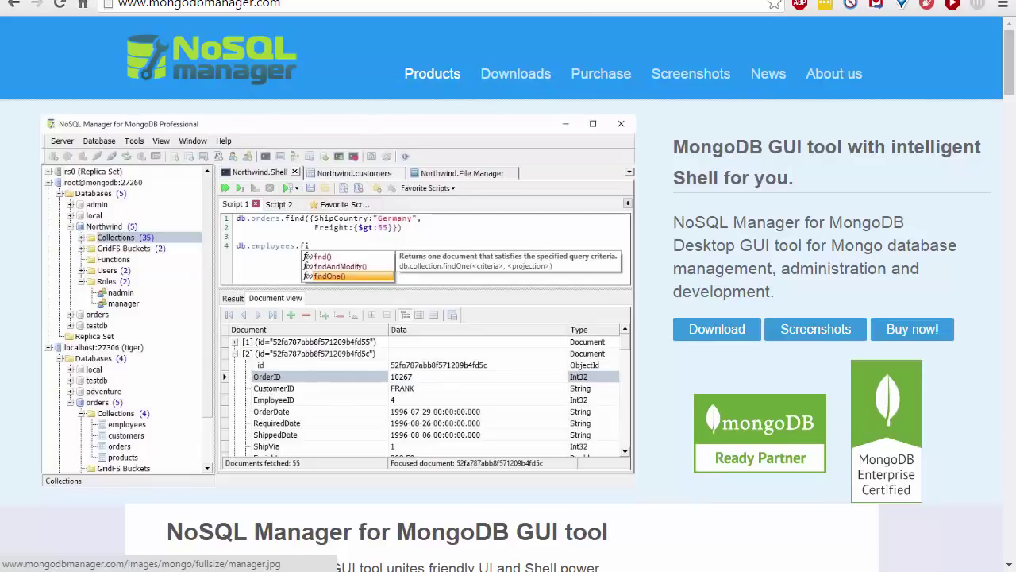
Launch NoSQL Manager for MongoDB via Start search 'nosq', returning to it after viewing MongoVUE.
key(super)
text(nosq)
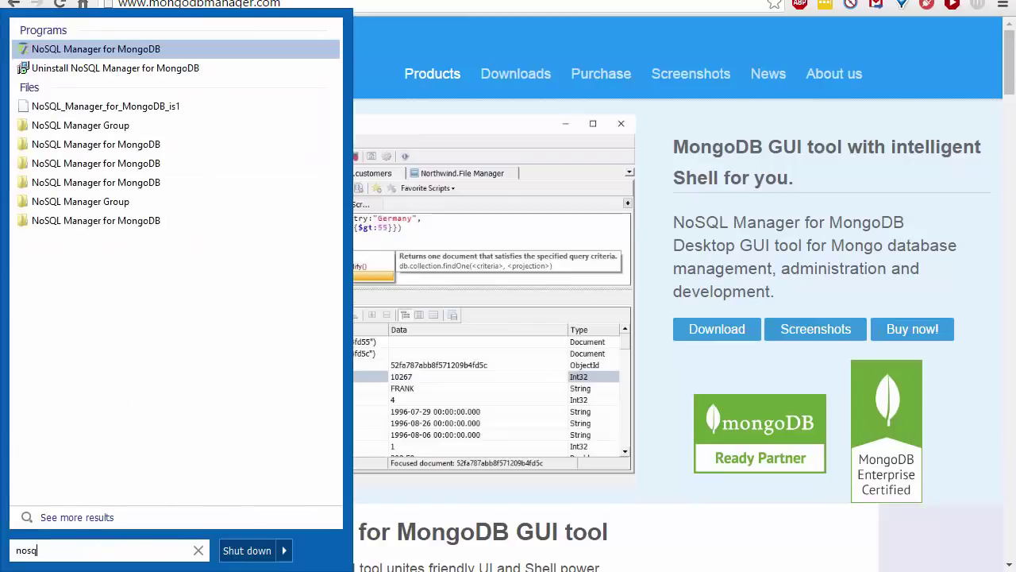
key(Return)
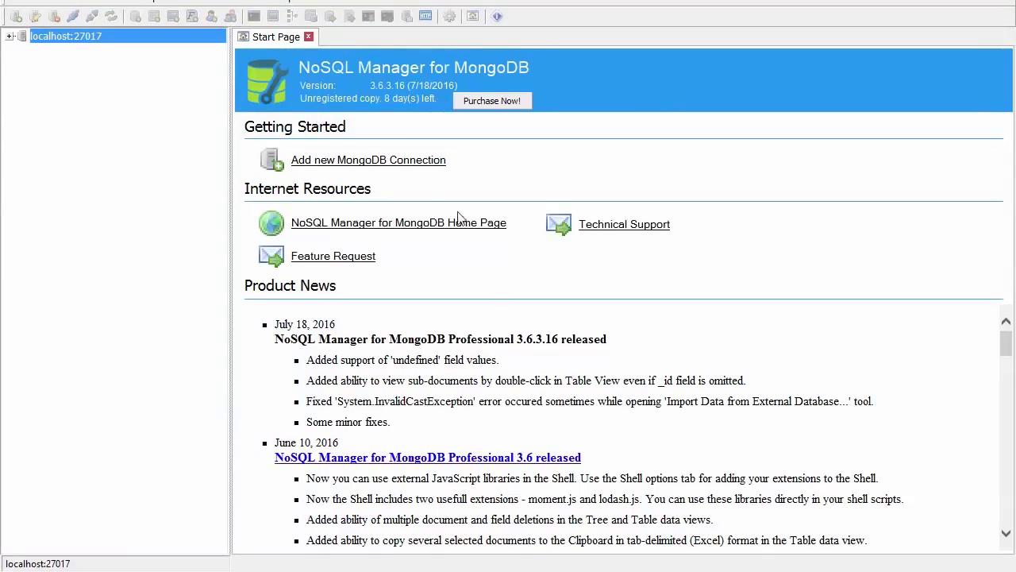
key(alt+Tab)
key(alt+Tab)
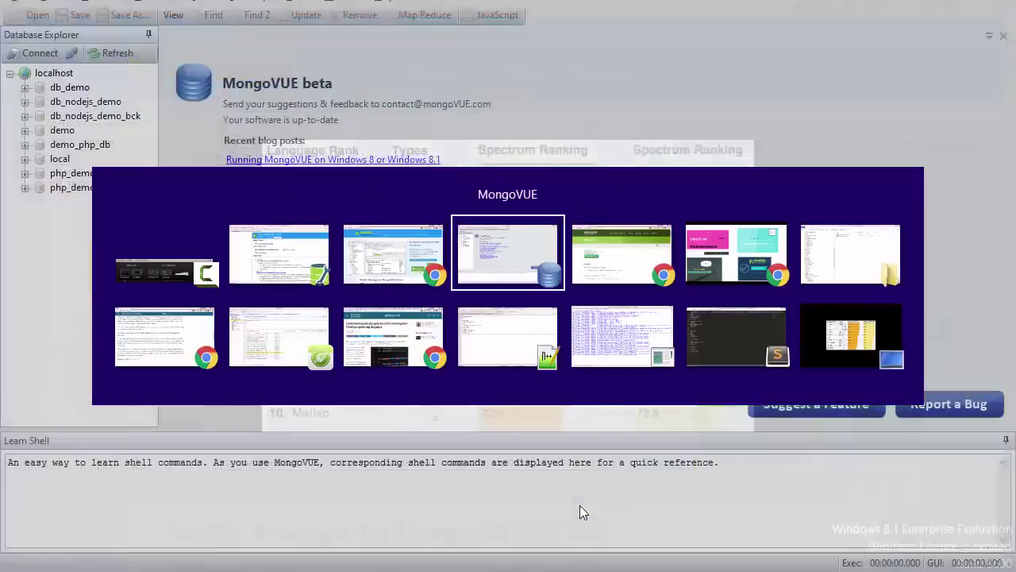
key(alt+Tab)
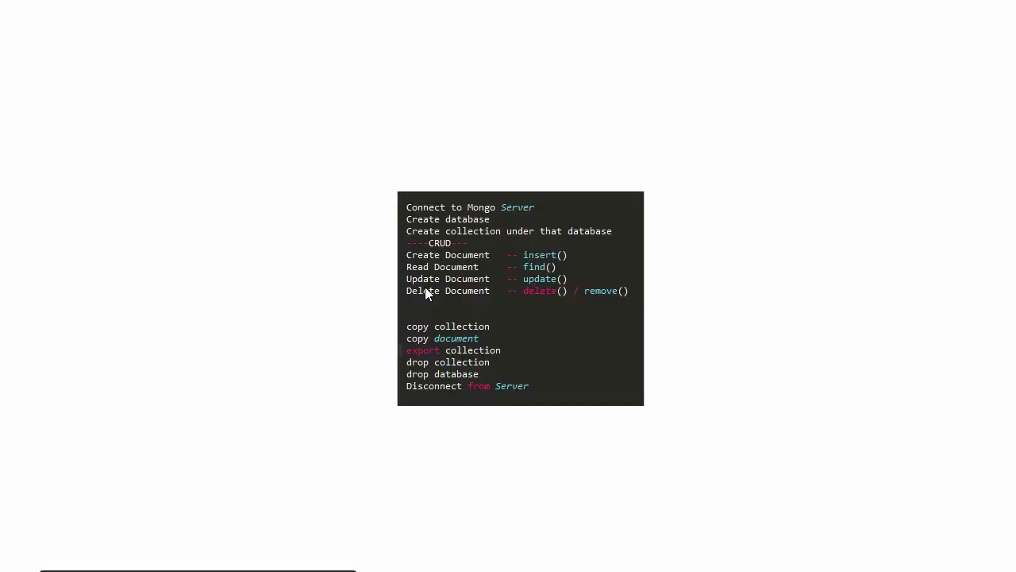
key(alt+Tab)
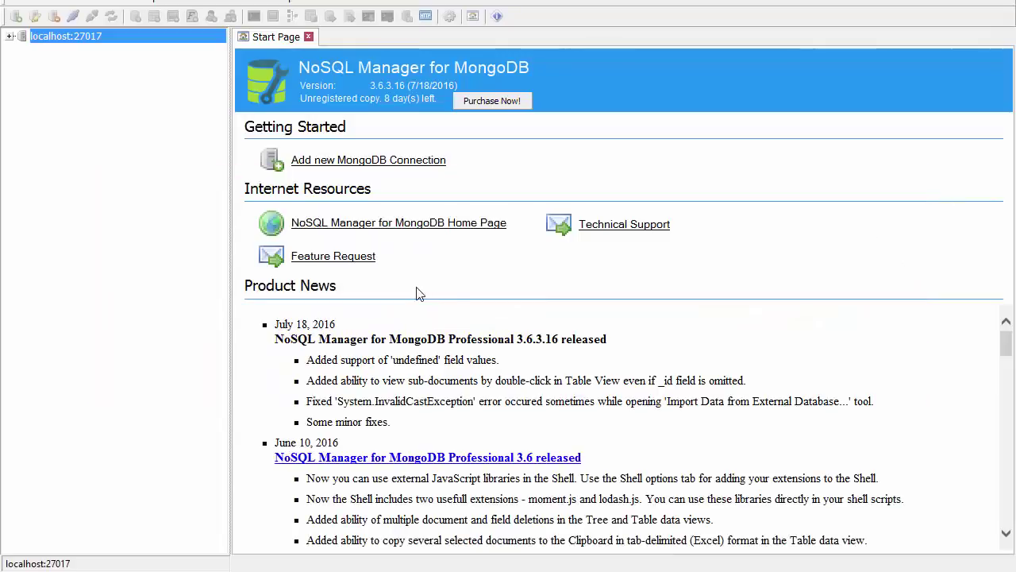
Check the localhost host in a new connection, cancel, then connect to localhost:27017.
click(15, 16)
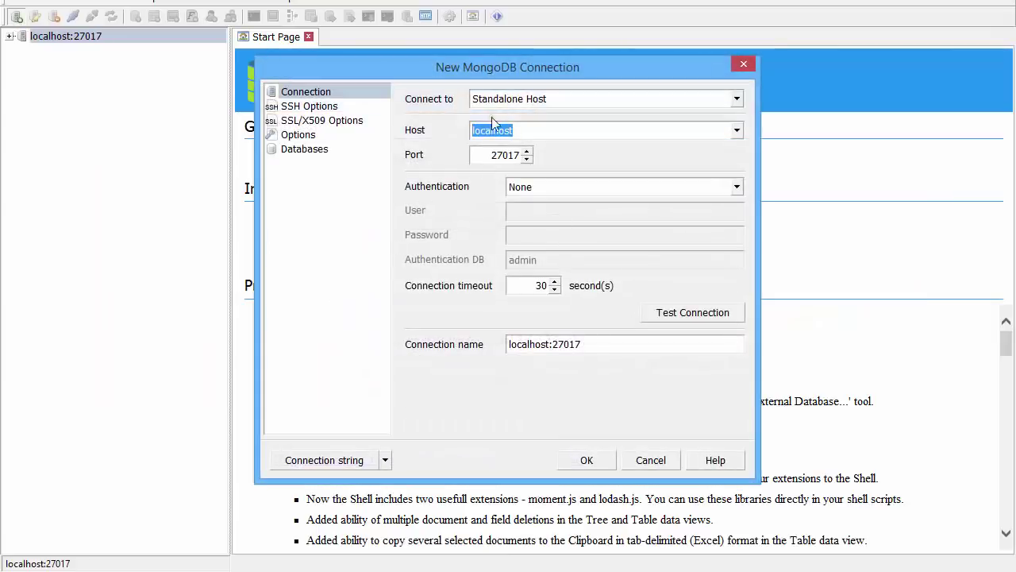
click(522, 130)
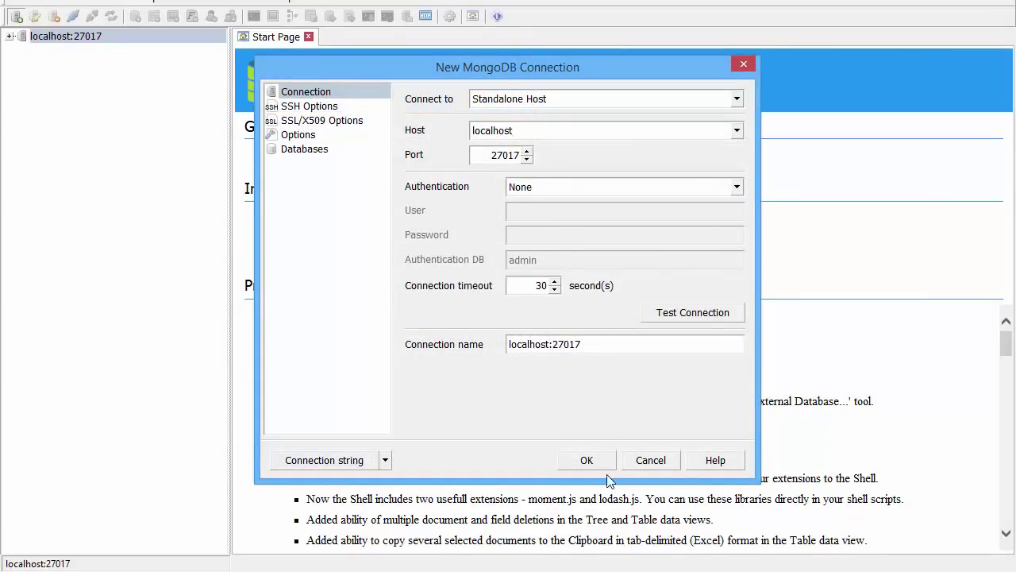
click(654, 459)
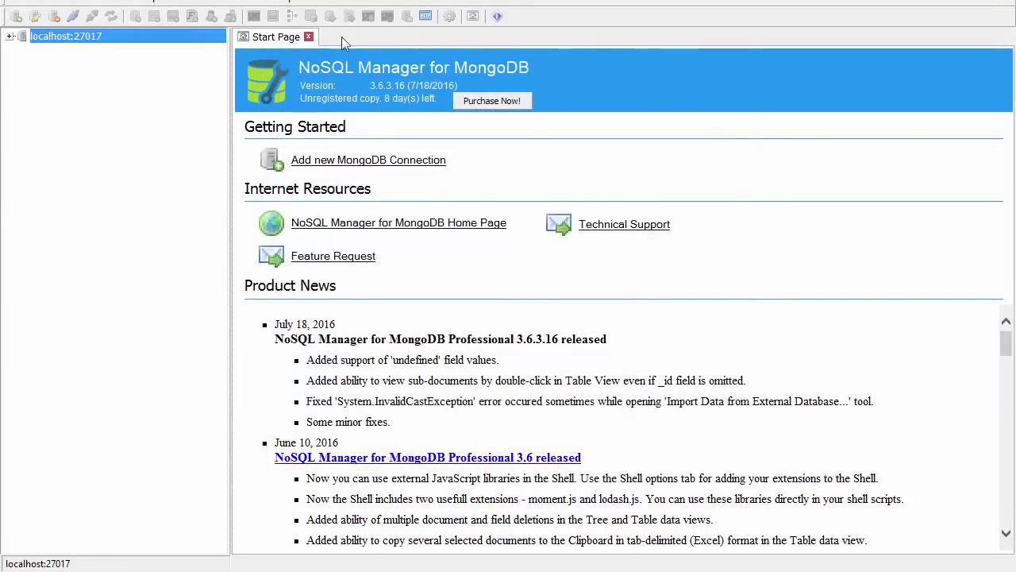
click(11, 37)
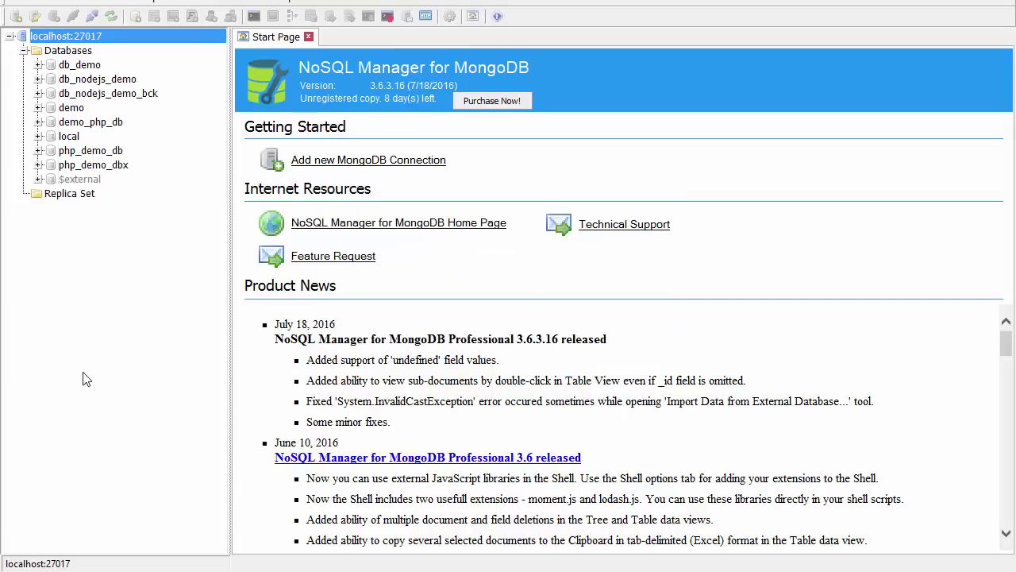
right_click(80, 35)
Create a new database named demo_nosqlDB.
click(119, 44)
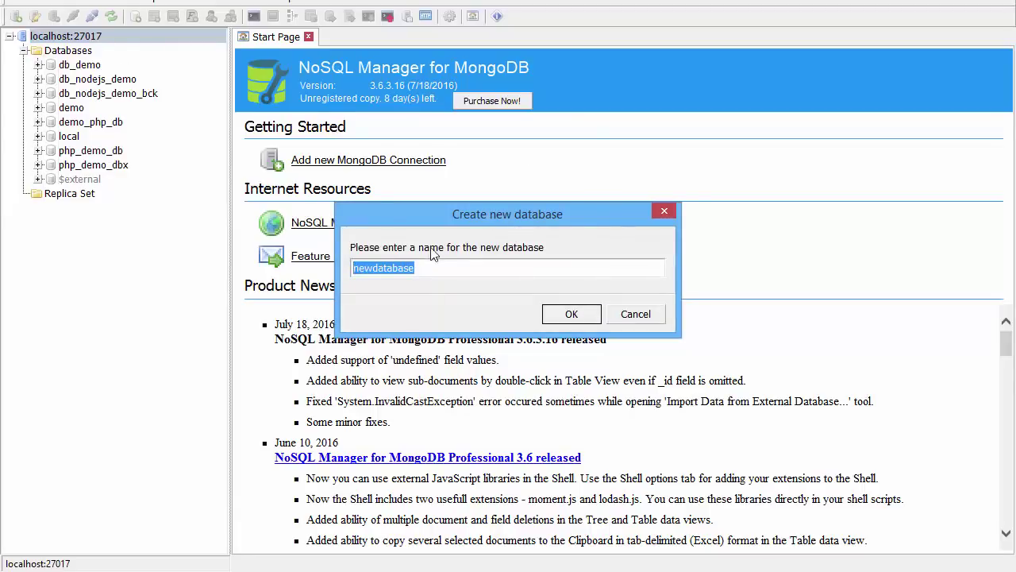
key(BackSpace)
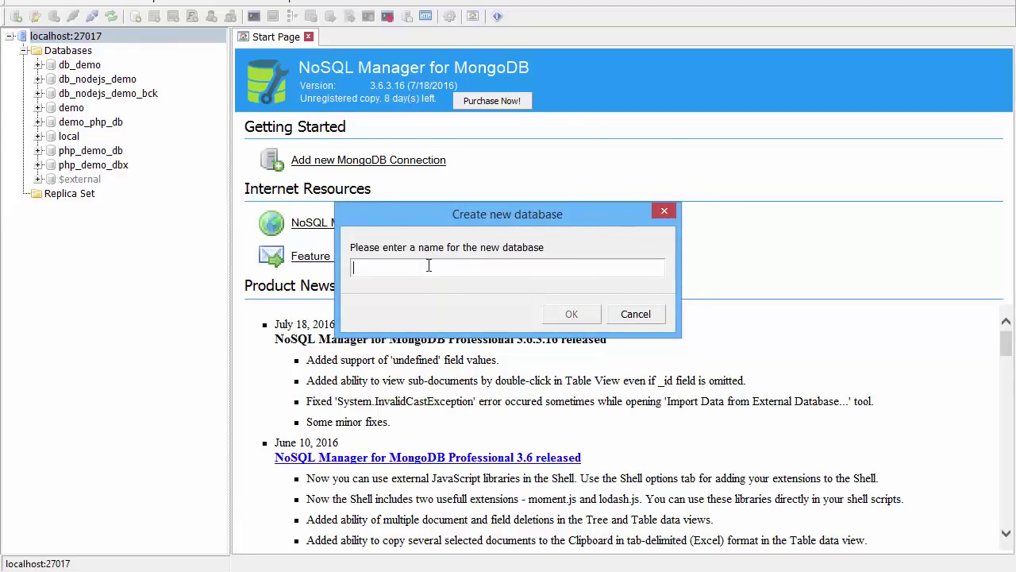
text(demo_nosqlDB)
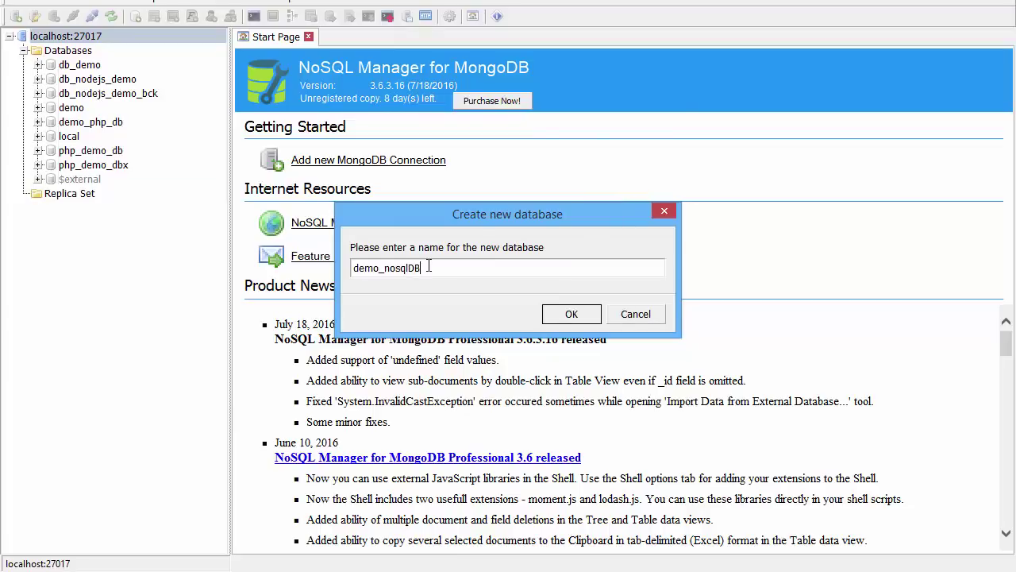
key(Return)
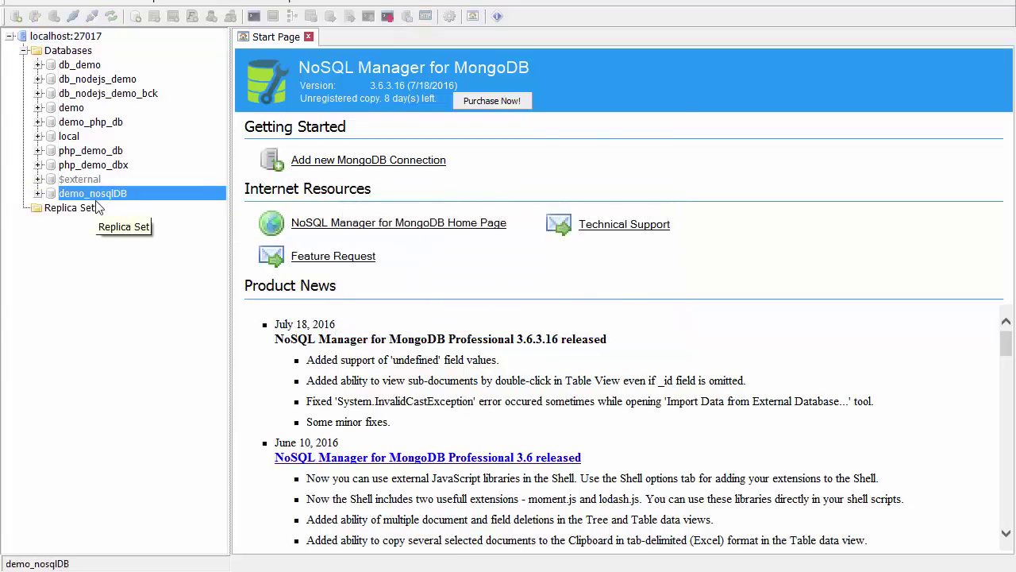
Start a new collection named products under demo_nosqlDB's Collections.
click(38, 193)
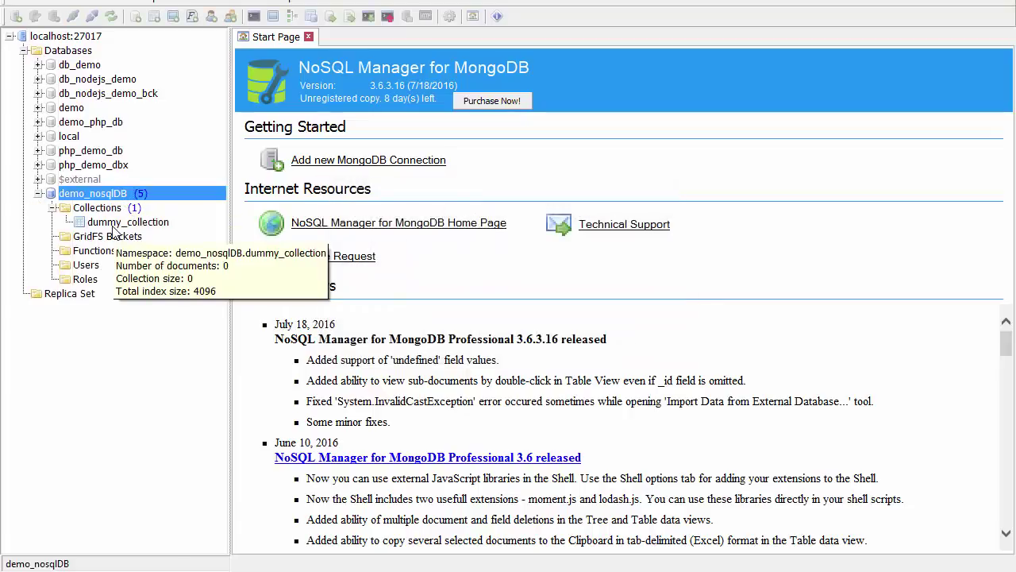
right_click(123, 211)
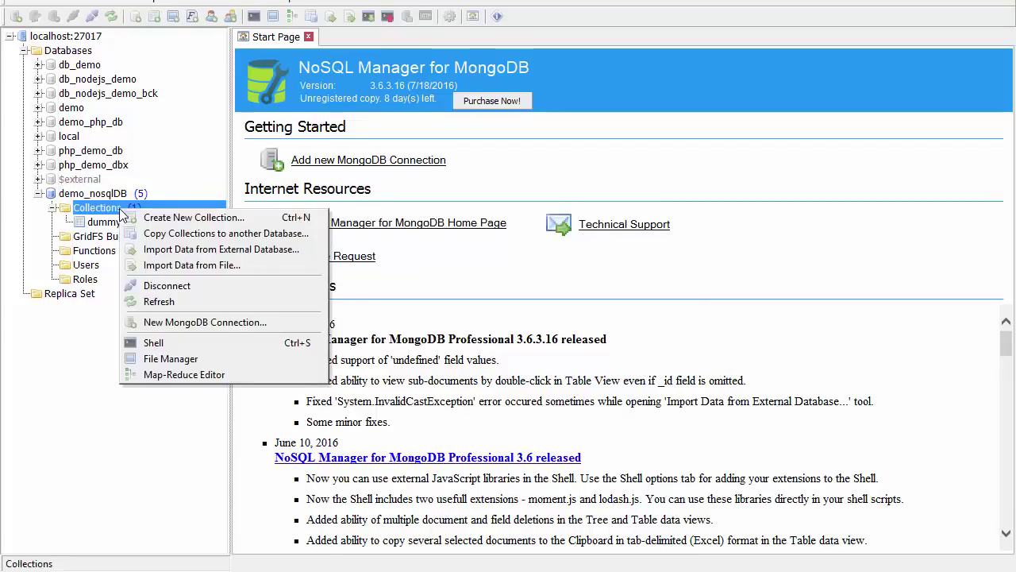
click(194, 217)
text(pr)
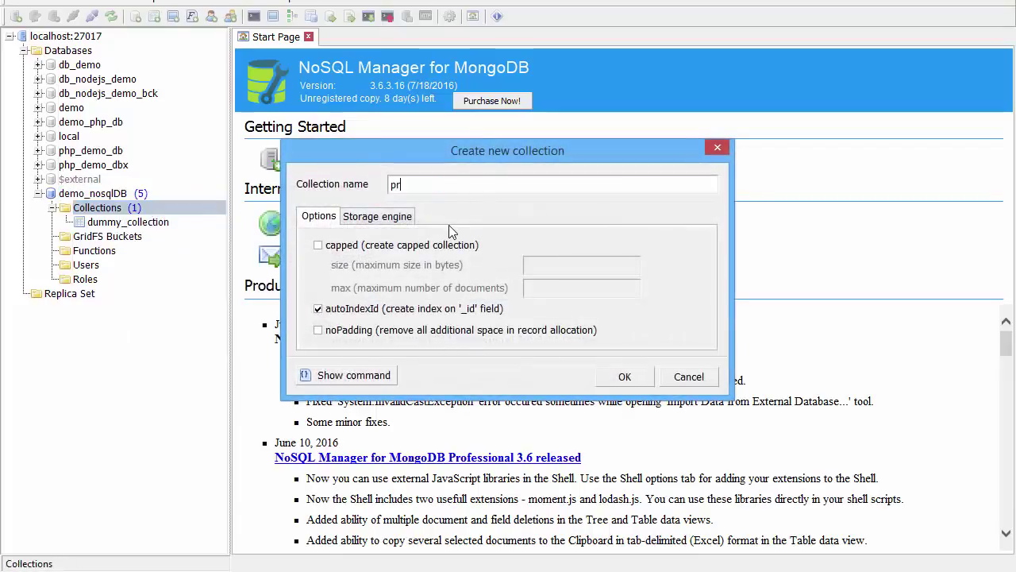
text(oducts)
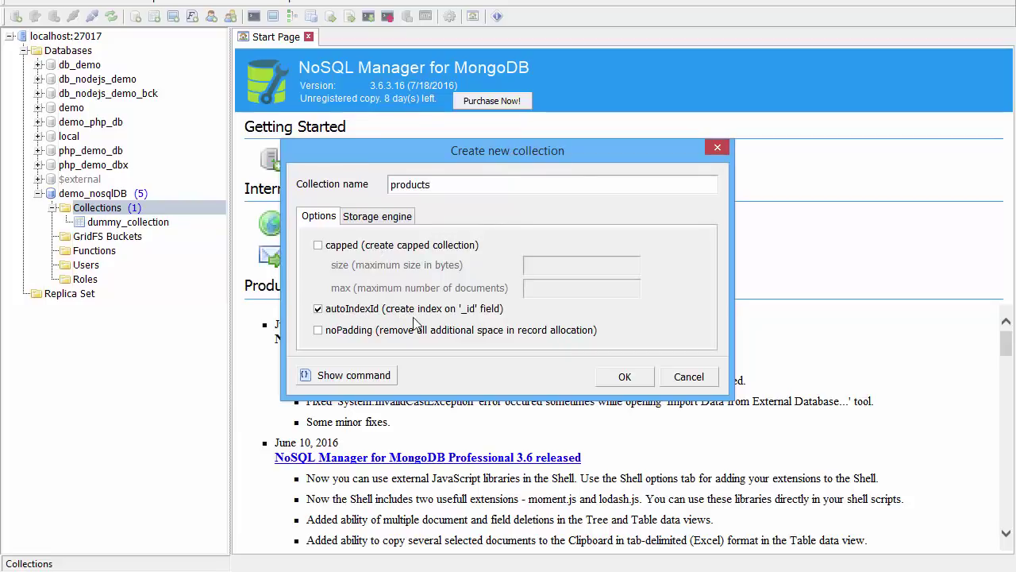
Create the products collection in demo_nosqlDB and open its Data view showing zero documents.
click(625, 376)
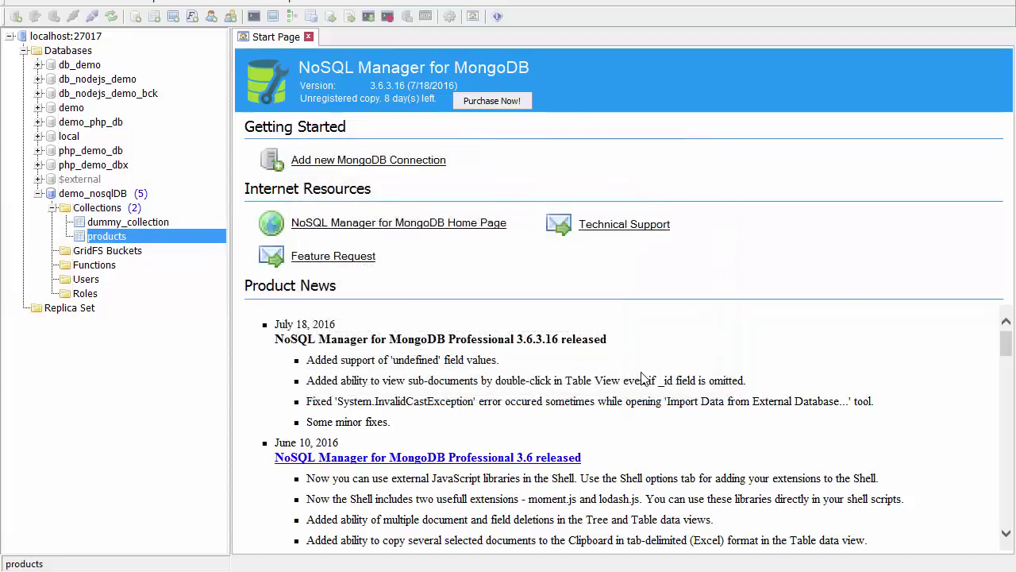
mouse_move(102, 242)
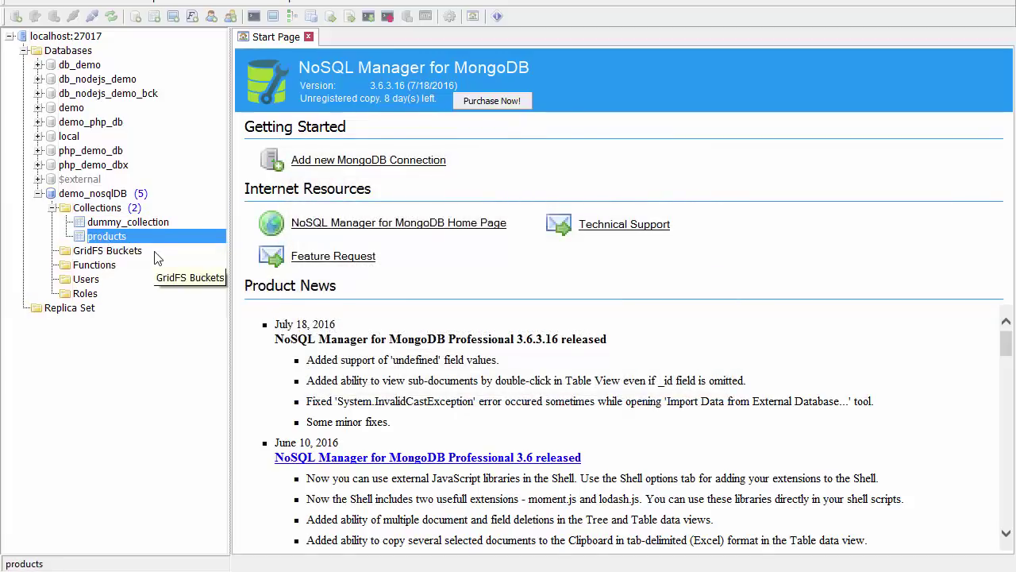
right_click(121, 236)
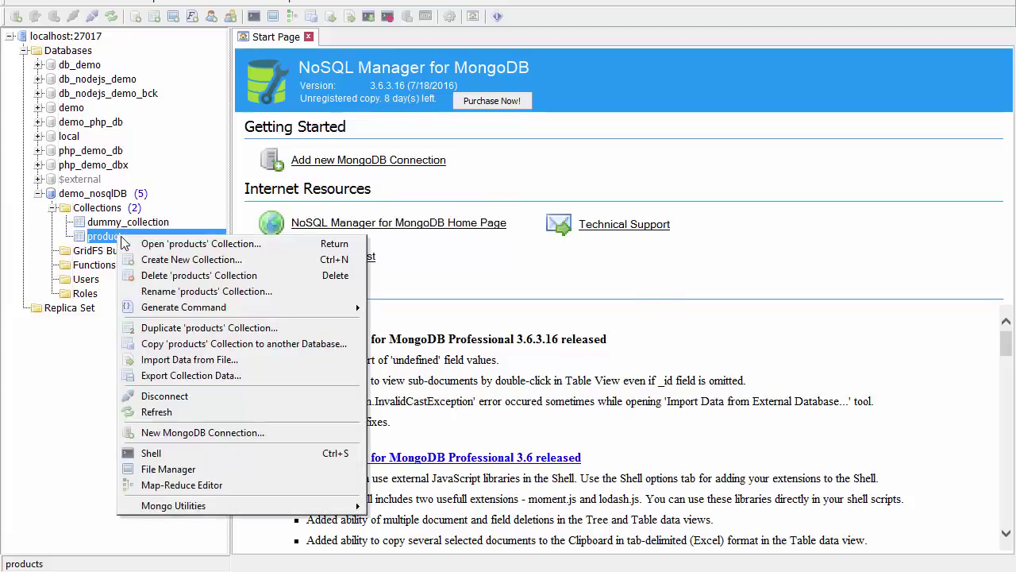
click(151, 245)
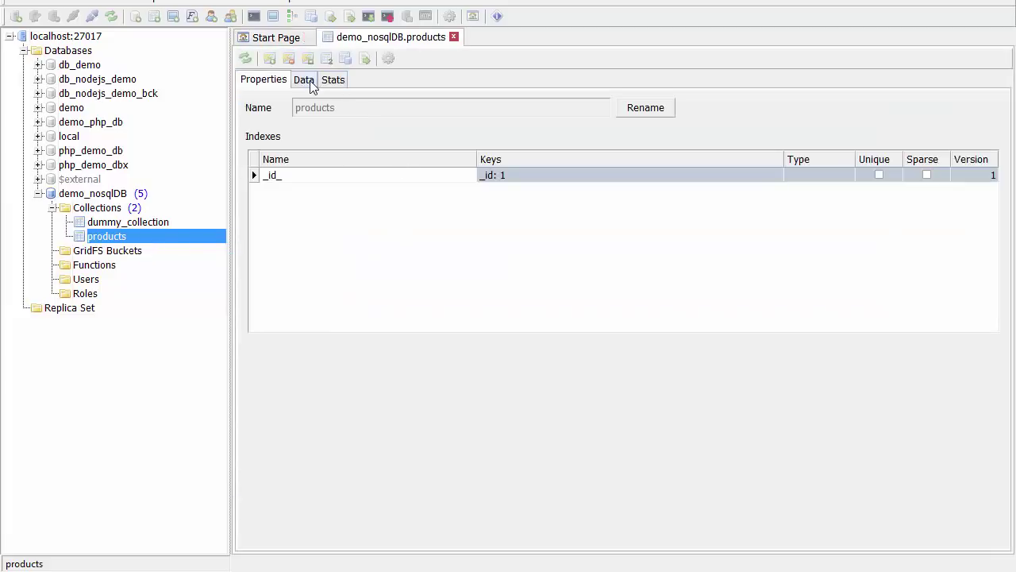
click(309, 83)
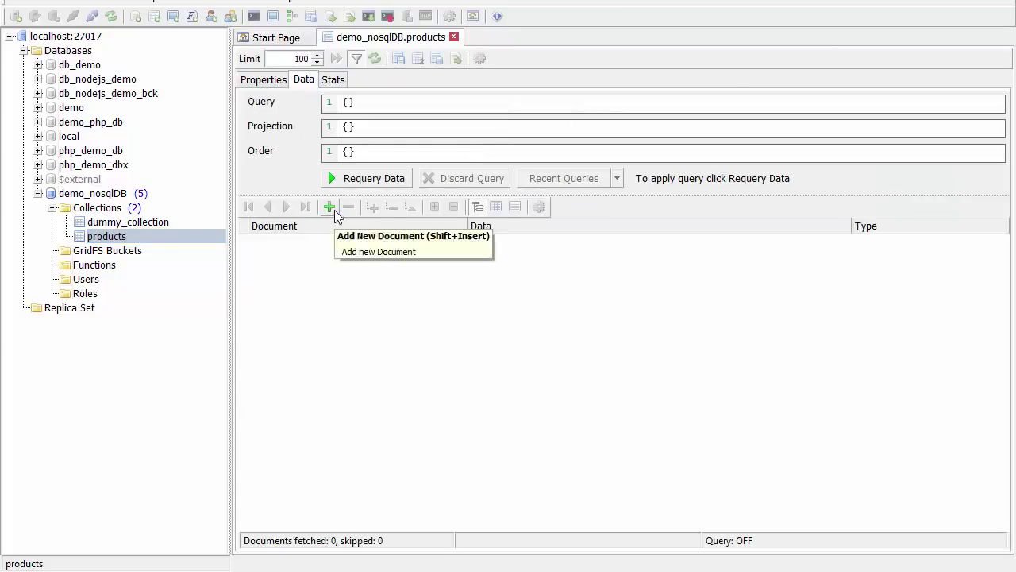
Dismiss the New Document form and bring up the products collection's actions again.
click(333, 209)
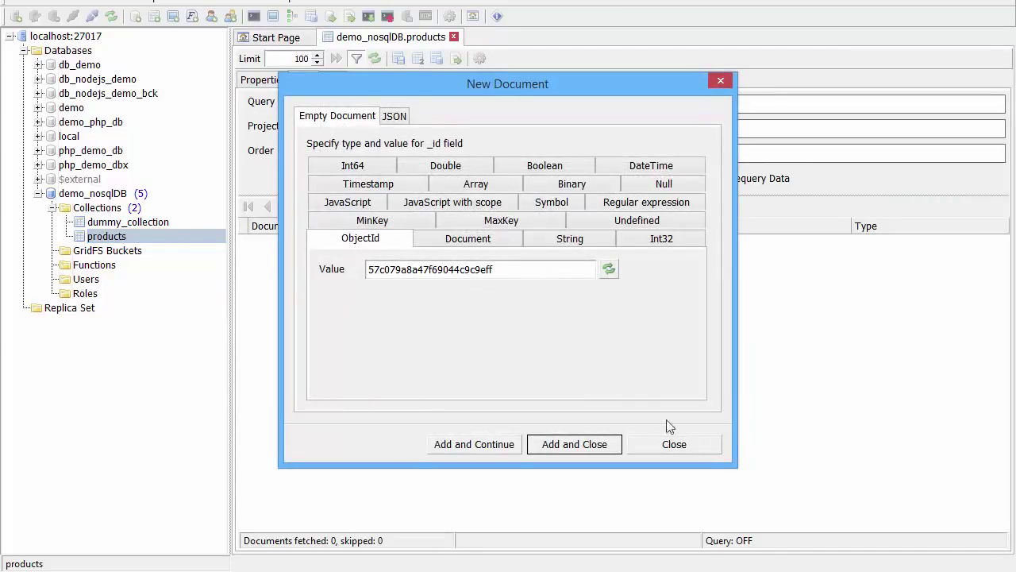
click(699, 448)
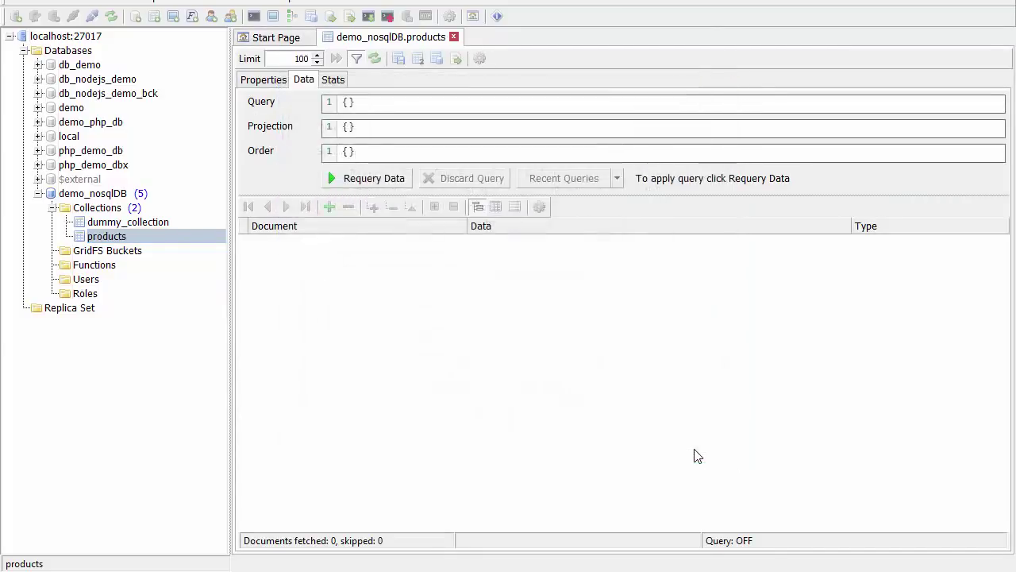
right_click(118, 243)
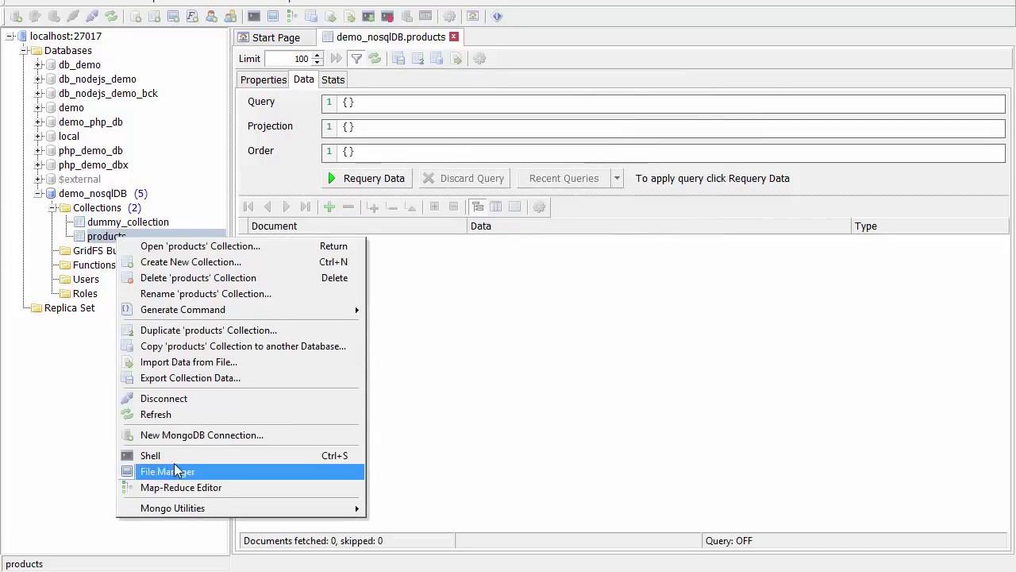
key(Escape)
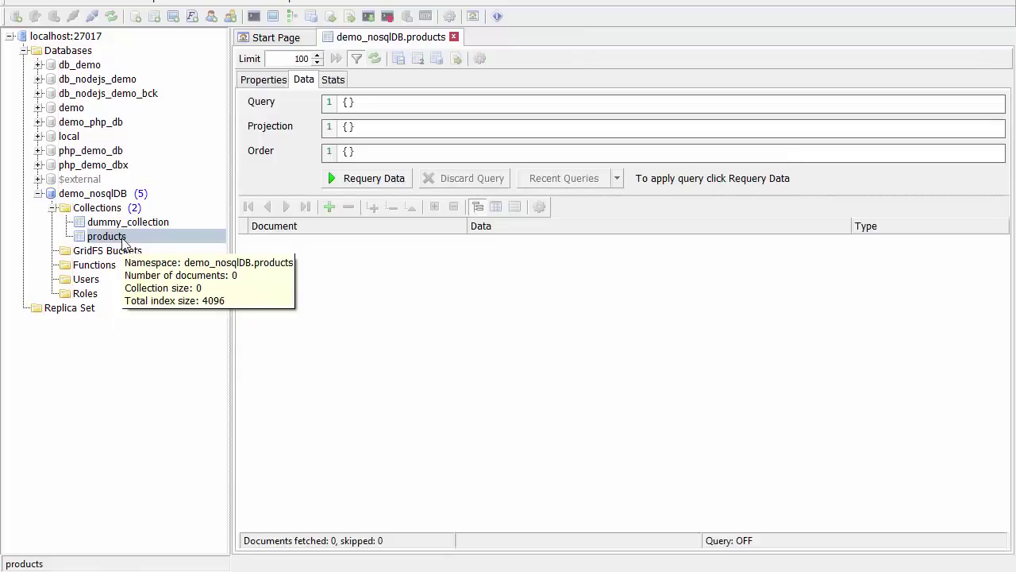
right_click(123, 238)
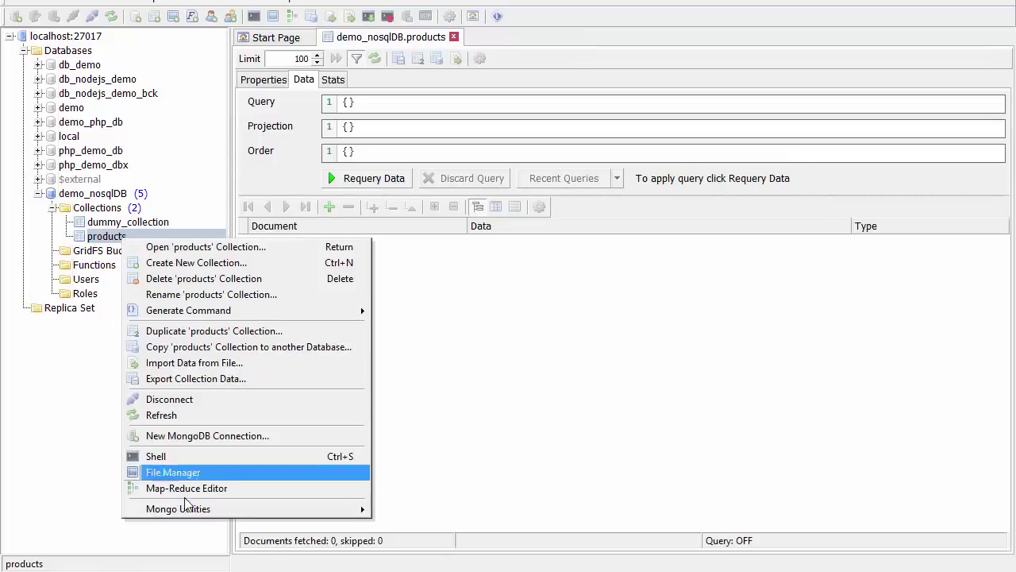
In a shell script, write db.products.insert for vivosmart priced 199 and run it.
click(173, 456)
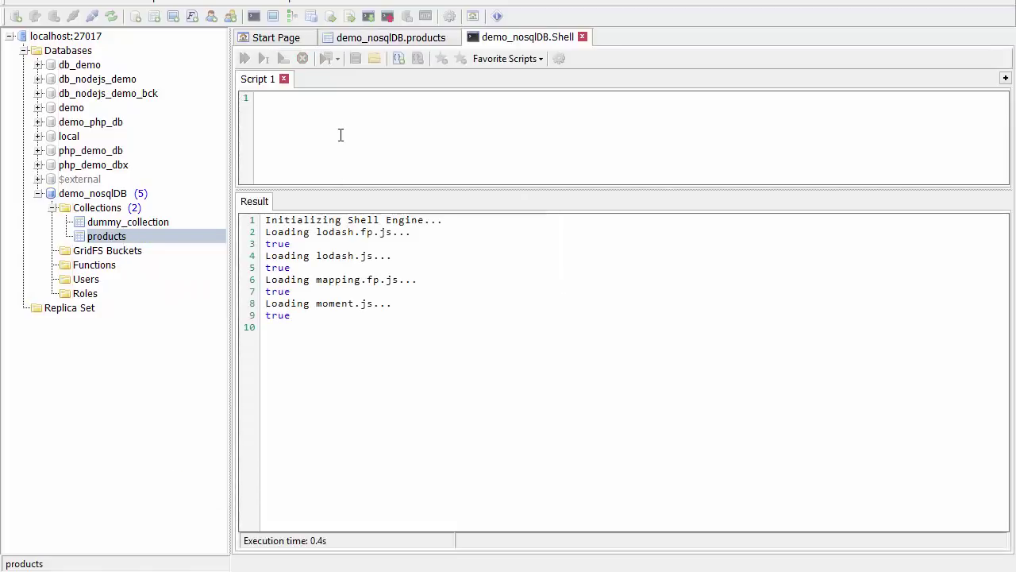
key(Return)
key(Return)
key(Up)
text(db)
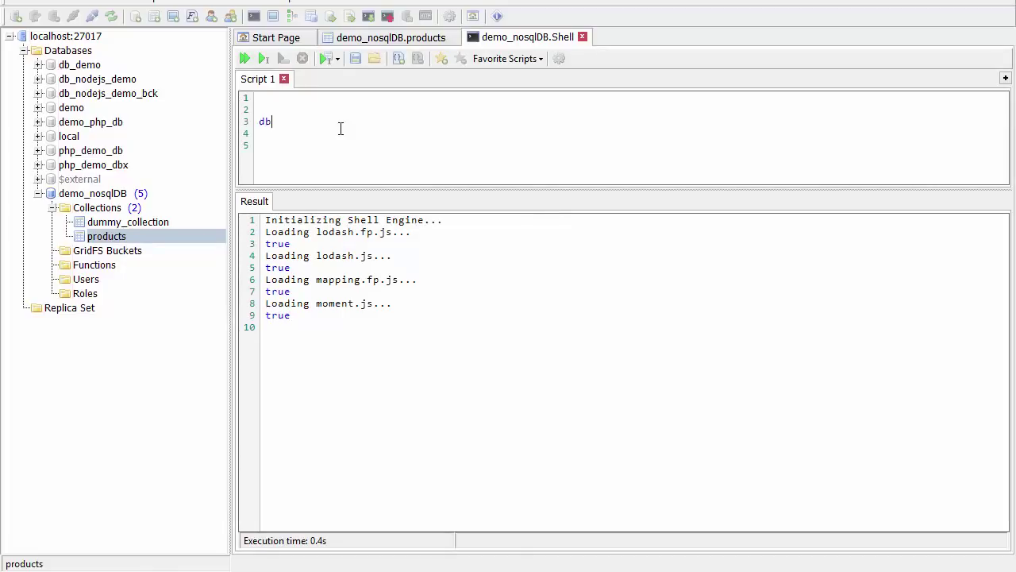
text(.)
key(Down)
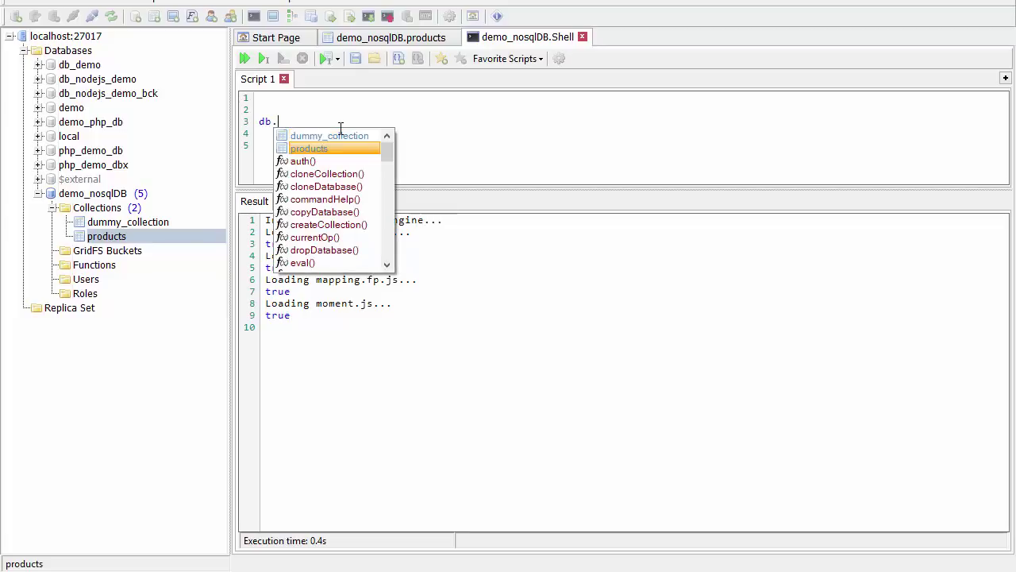
key(Return)
text(.)
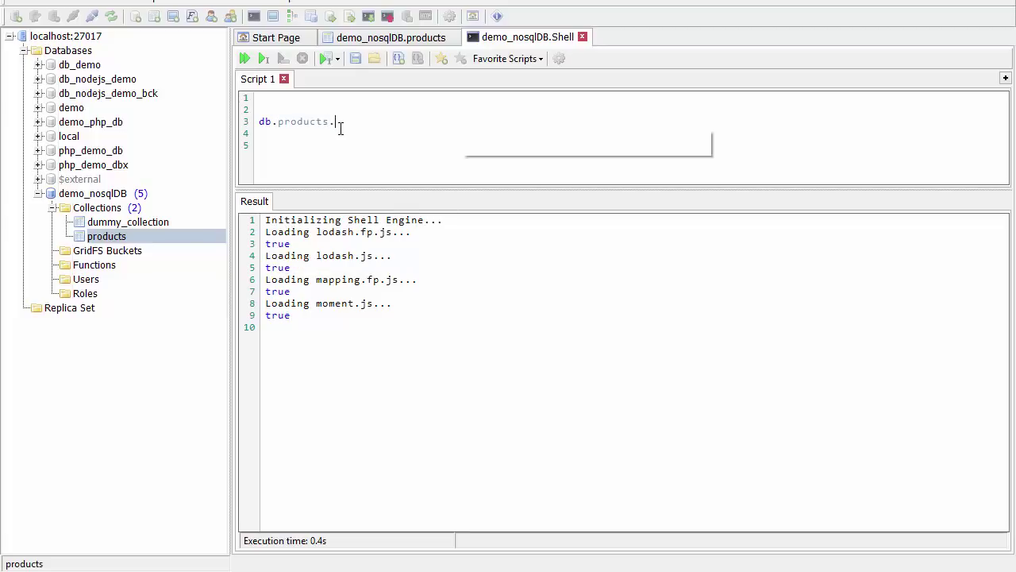
text(insert)
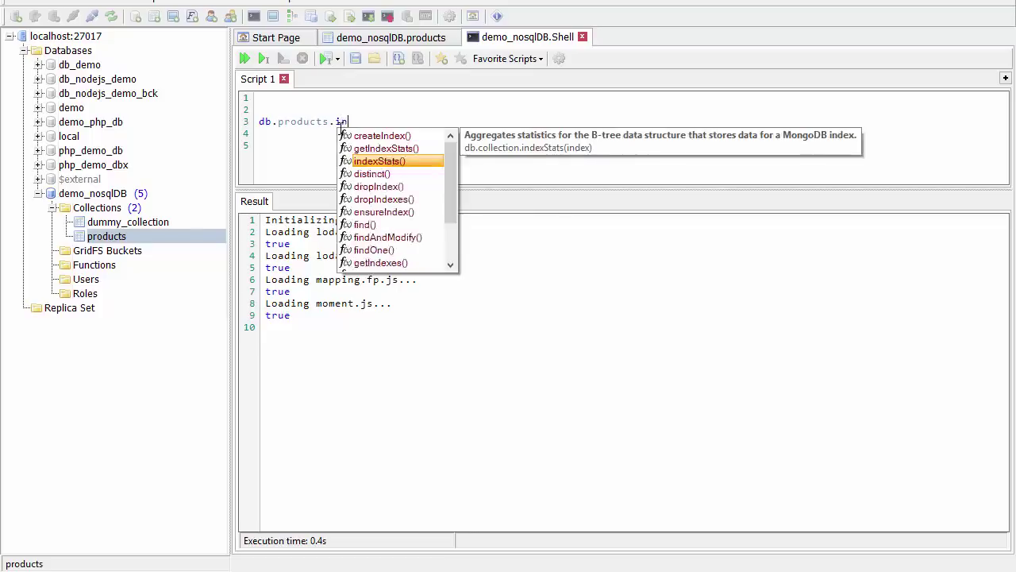
key(Return)
text({})
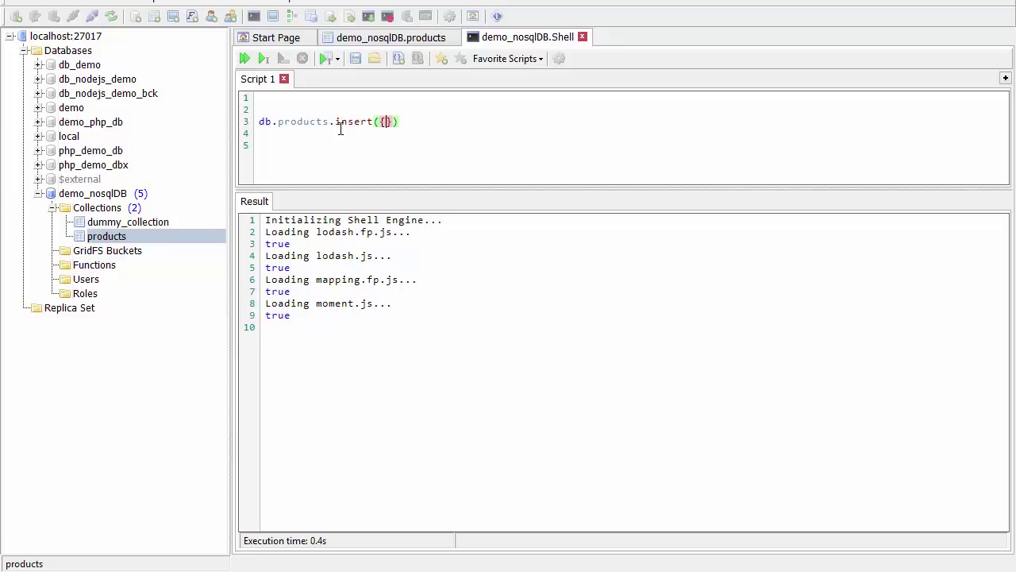
text(name:'vivosmart)
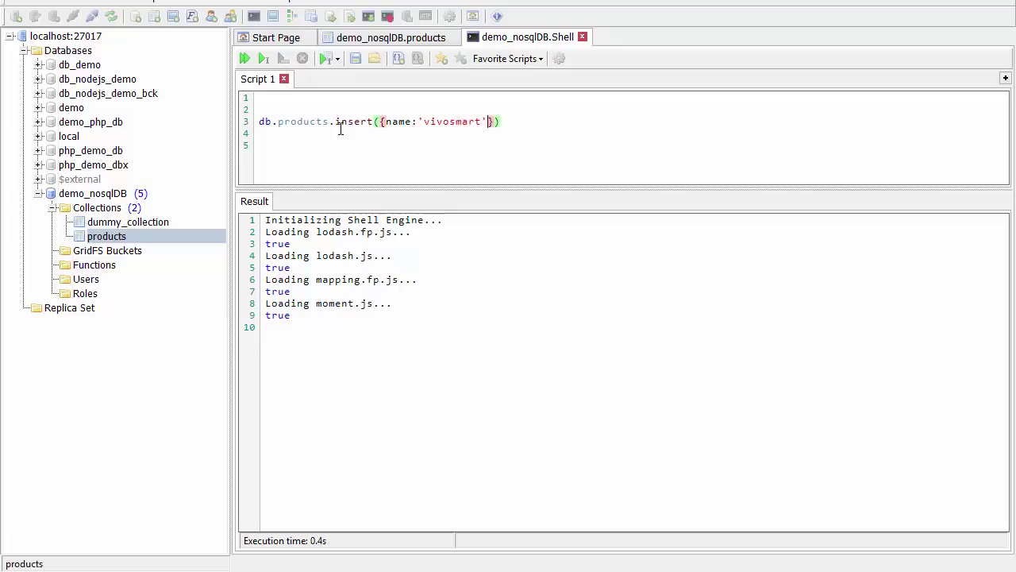
text(,price:19)
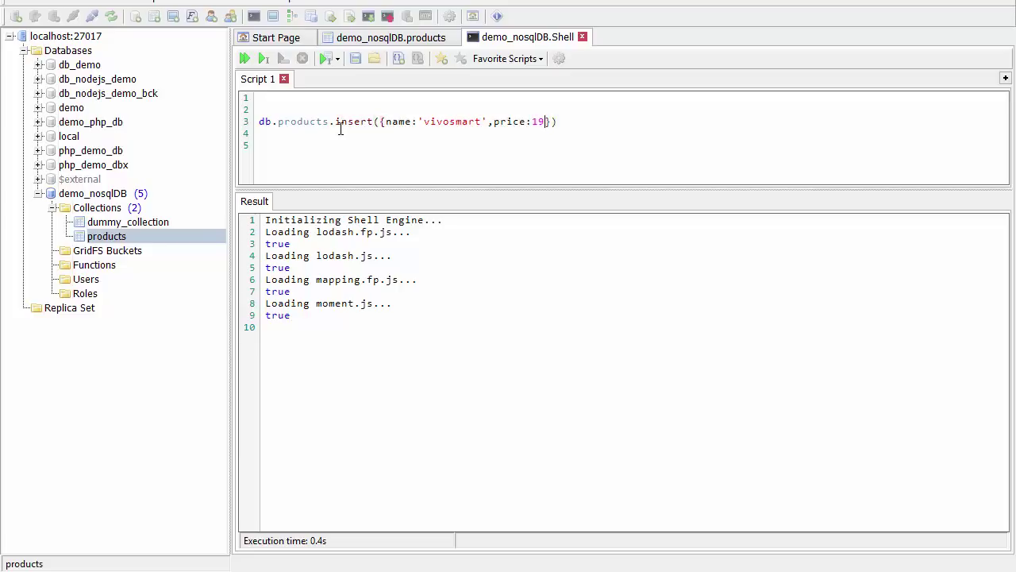
text(9)
click(238, 125)
key(ctrl+c)
click(282, 58)
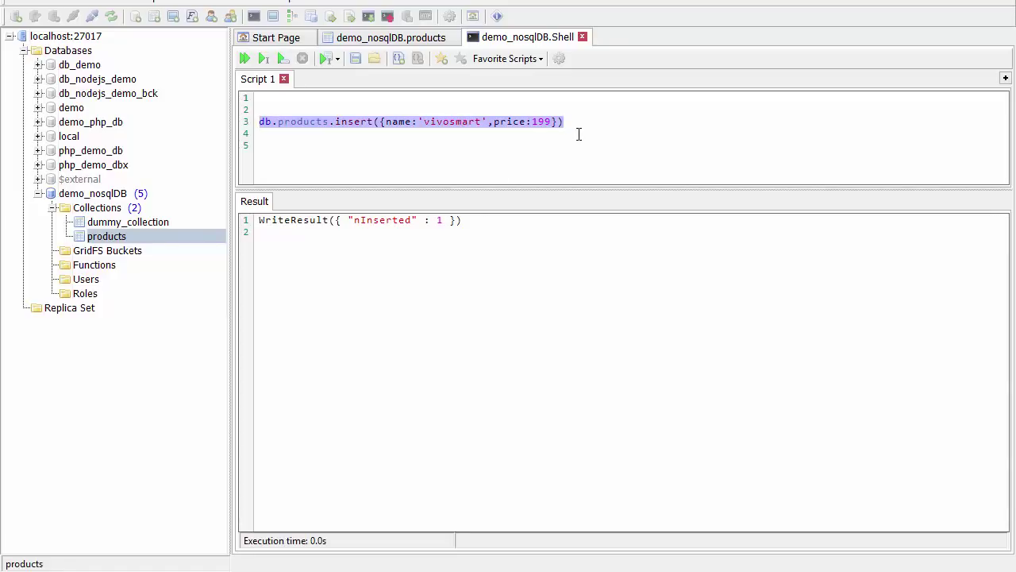
Duplicate the insert line and edit the copies to XBOXs (299) and firetv (99).
key(Right)
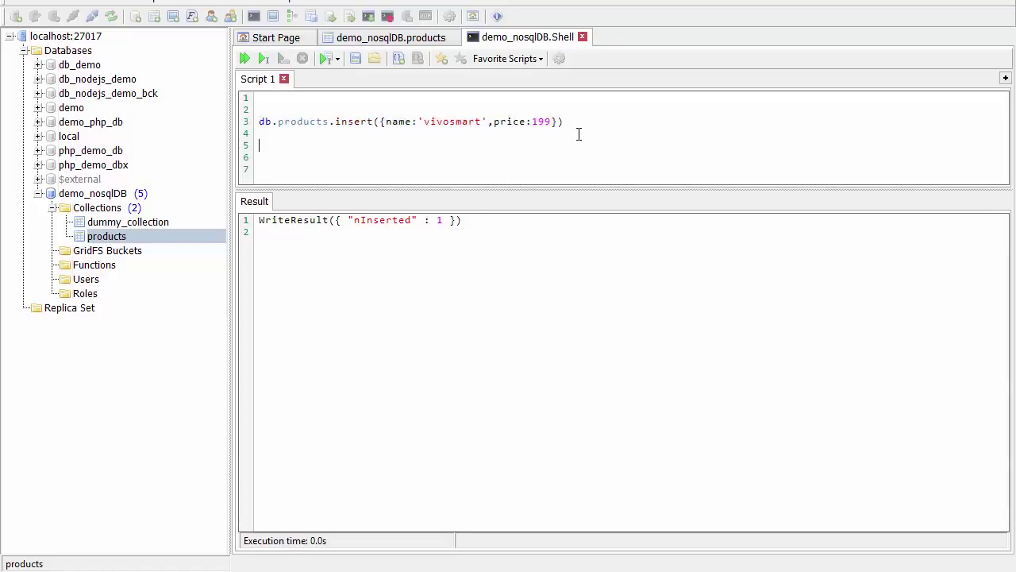
key(ctrl+v)
key(ctrl+v)
key(ctrl+v)
key(BackSpace)
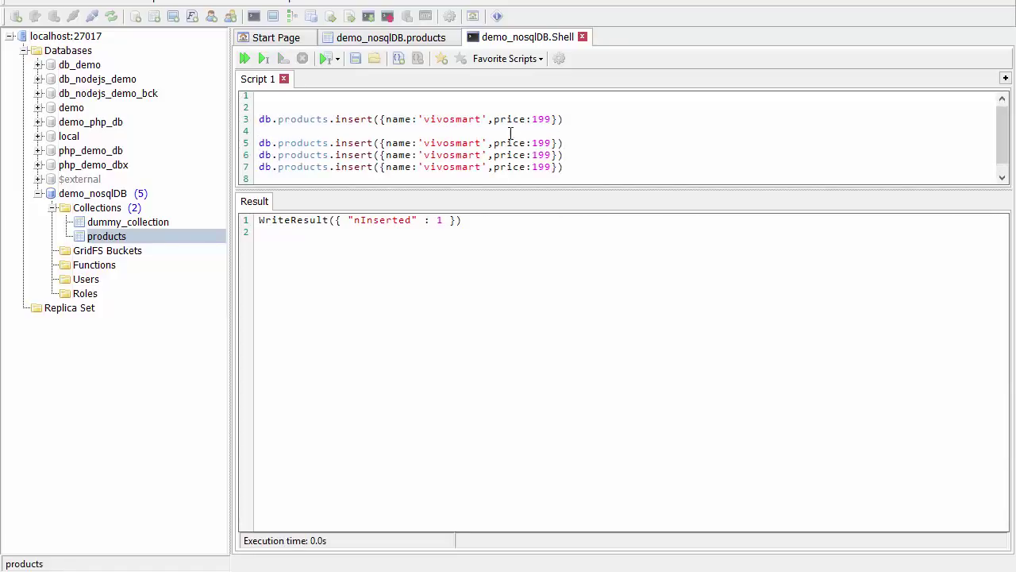
double_click(464, 143)
text(XBOXs)
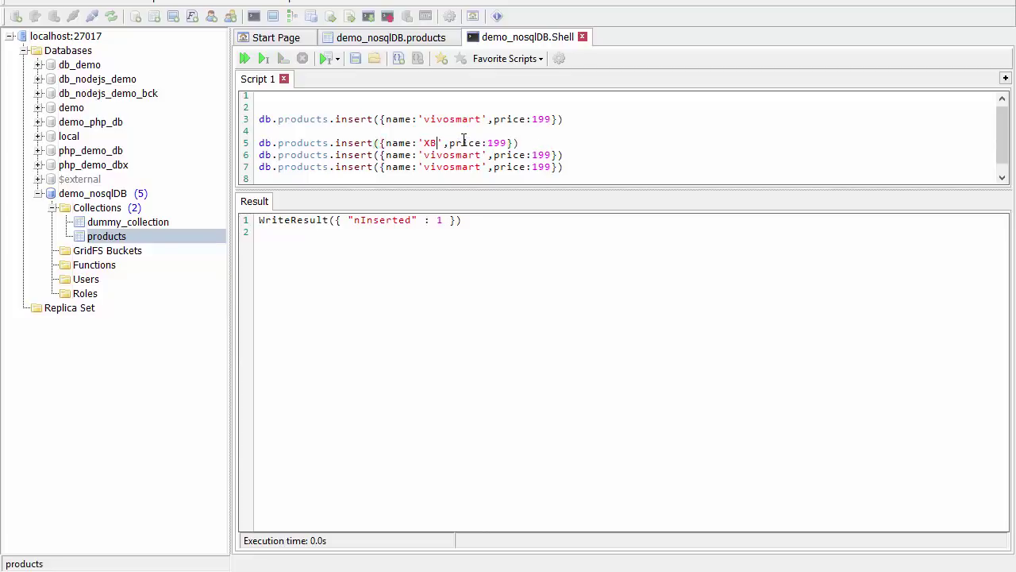
double_click(516, 142)
text(2)
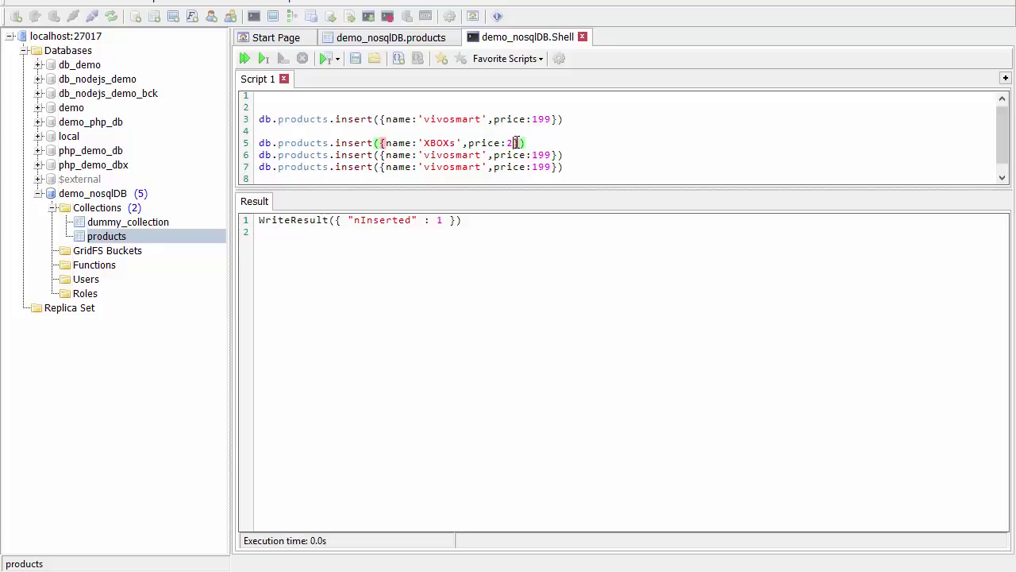
text(99)
double_click(453, 155)
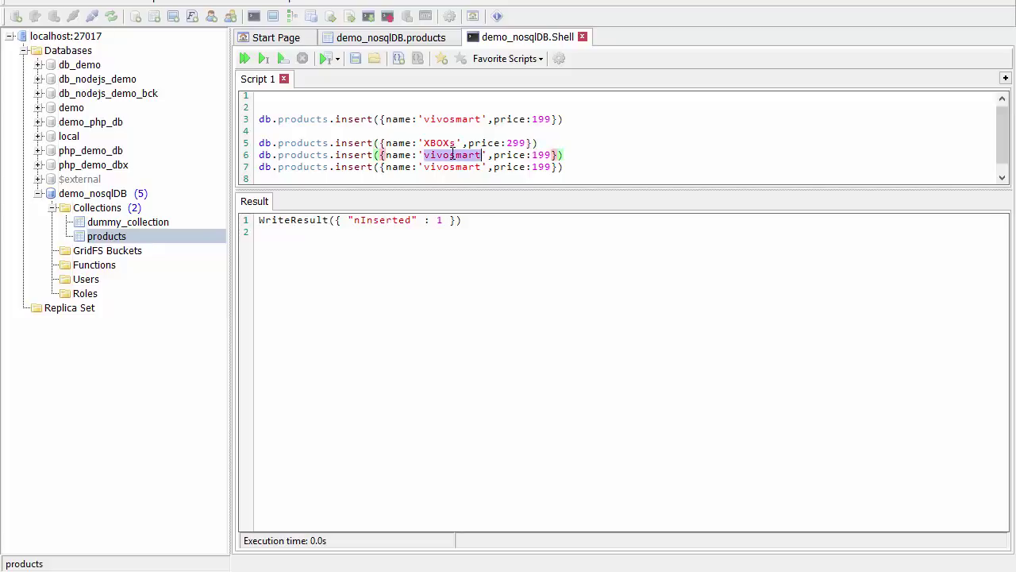
text(firetv)
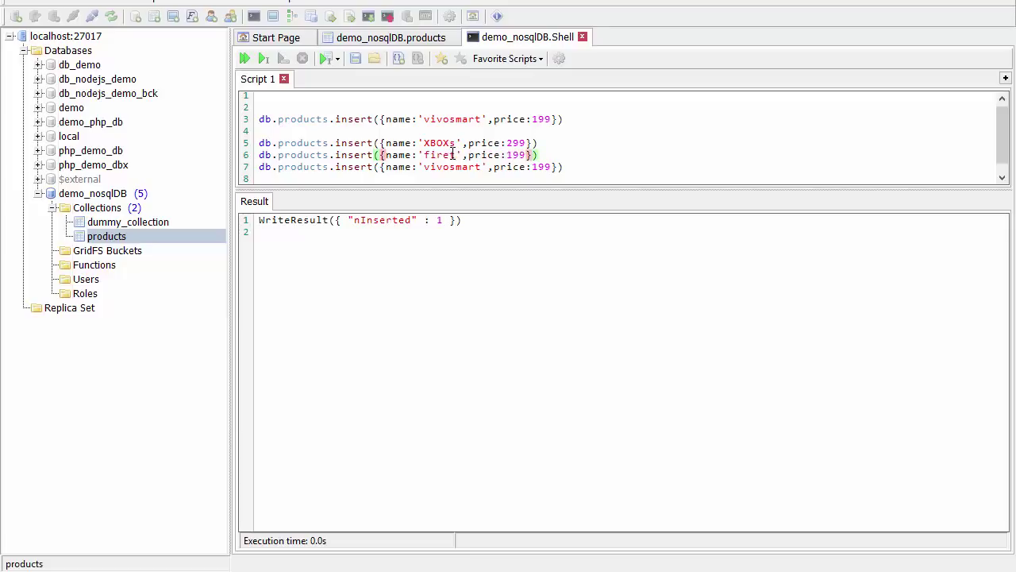
double_click(522, 154)
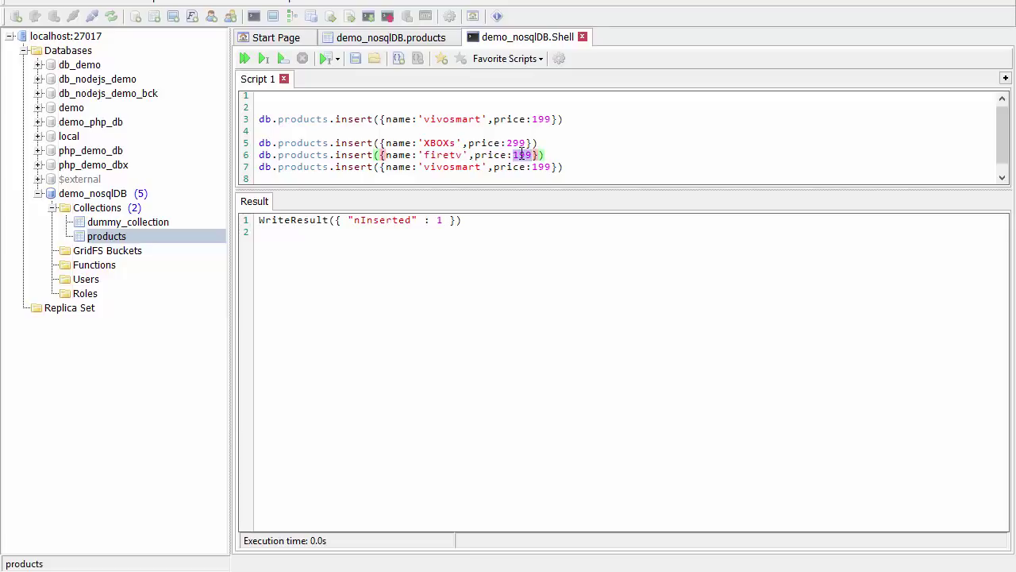
text(99)
Make the third copy casio waveceptor priced 60, then run the three new inserts.
double_click(458, 167)
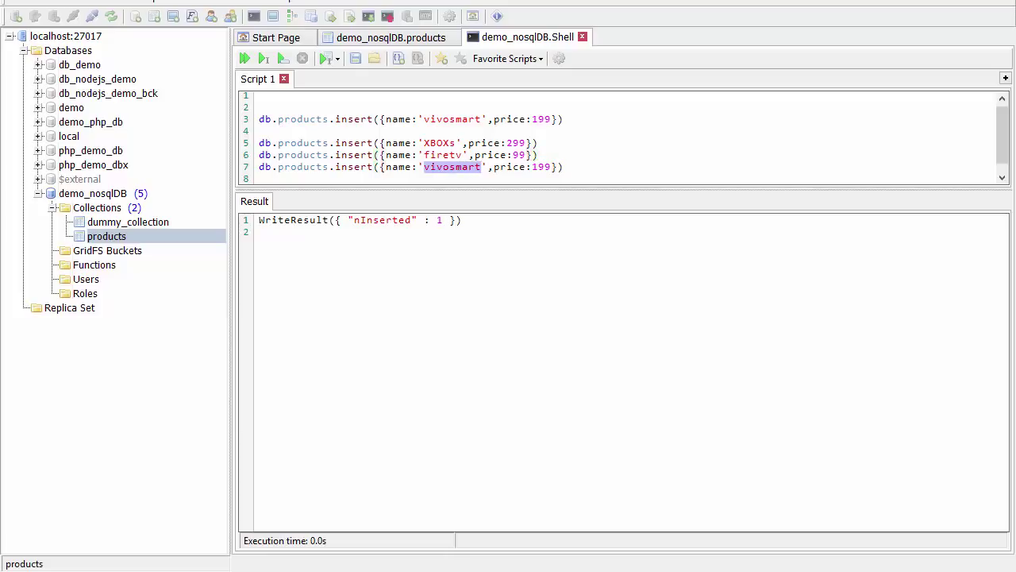
text(casio wave)
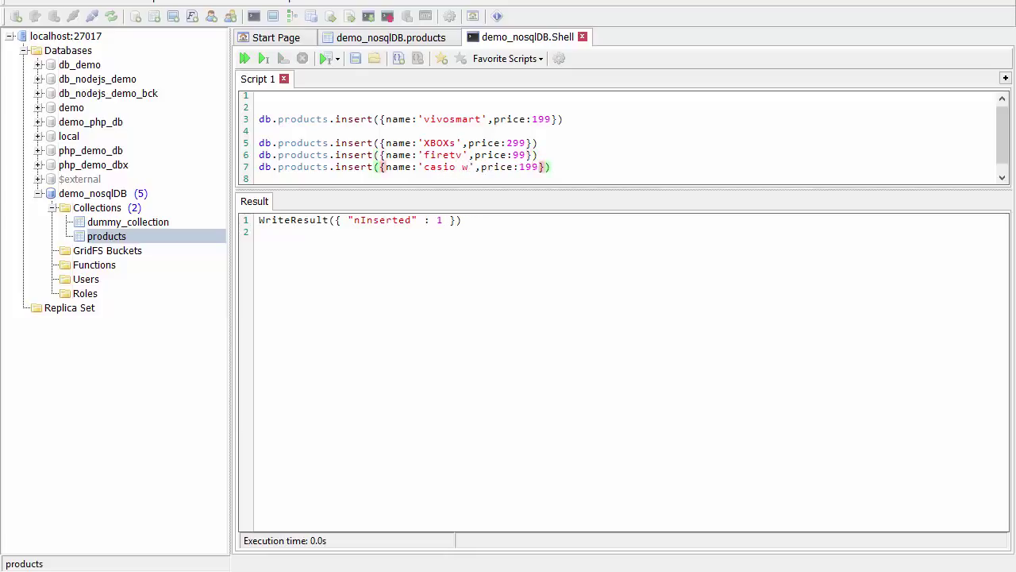
text(ceptor)
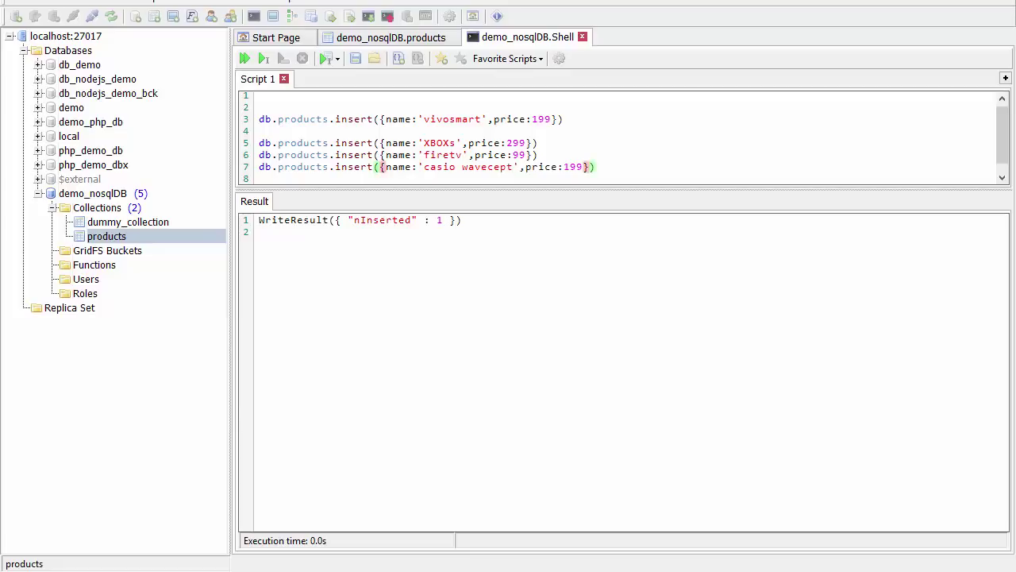
double_click(588, 167)
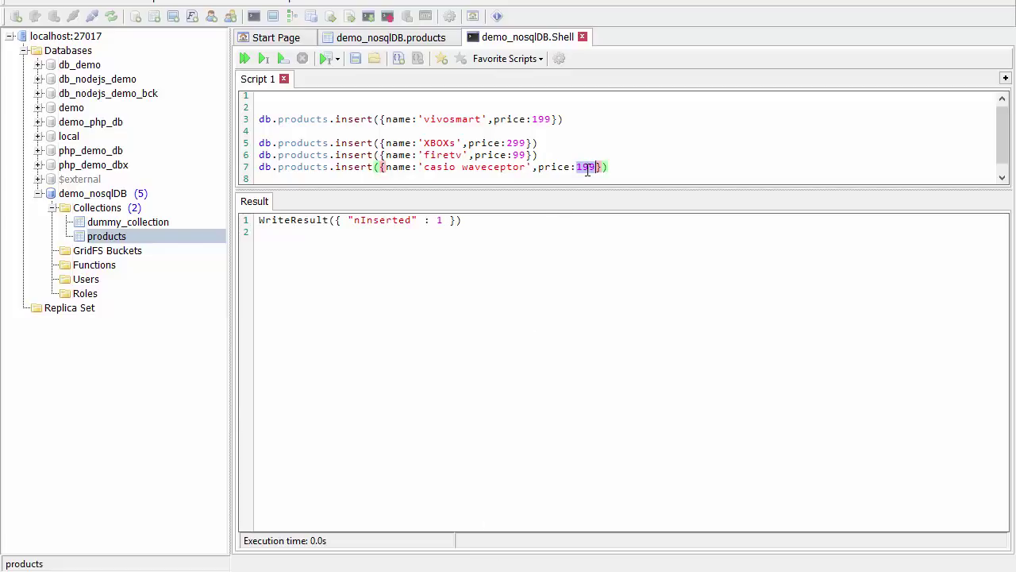
text(60)
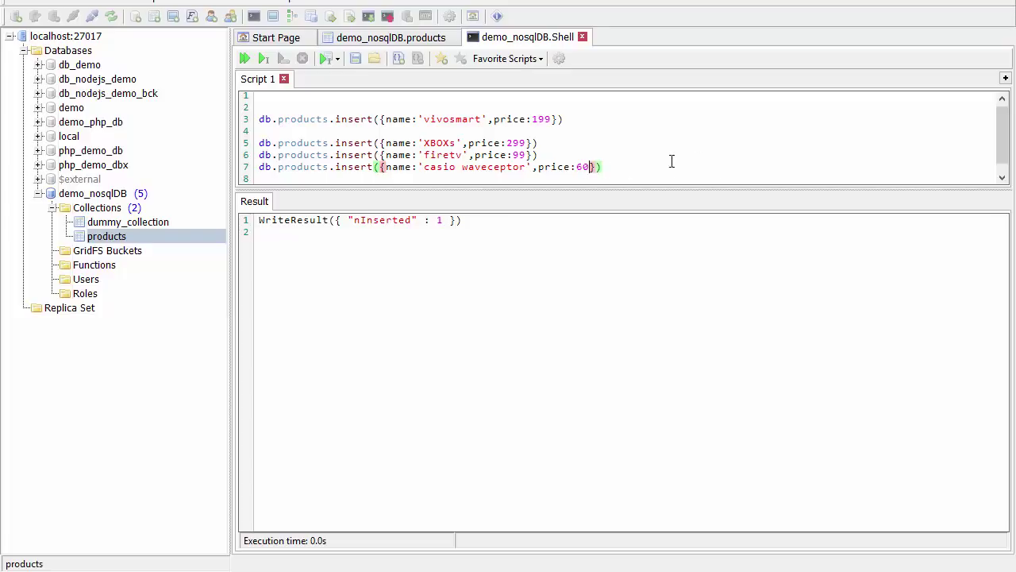
drag(672, 167, 259, 144)
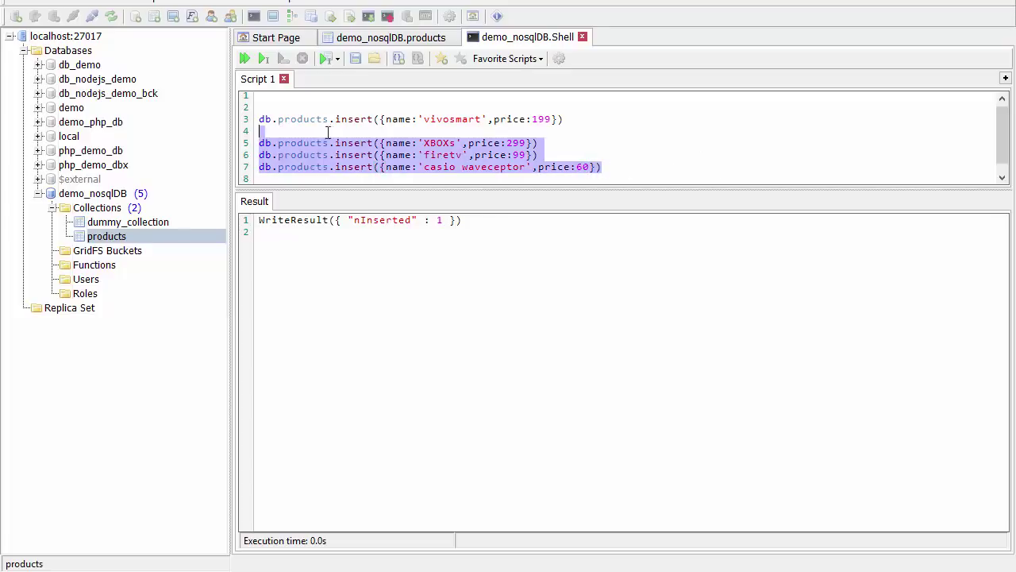
click(282, 62)
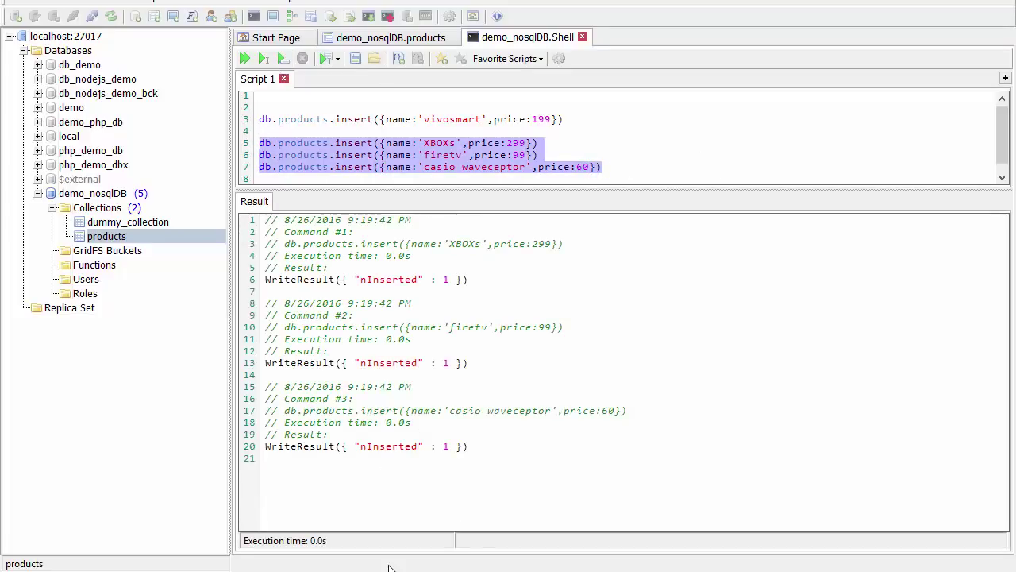
click(412, 40)
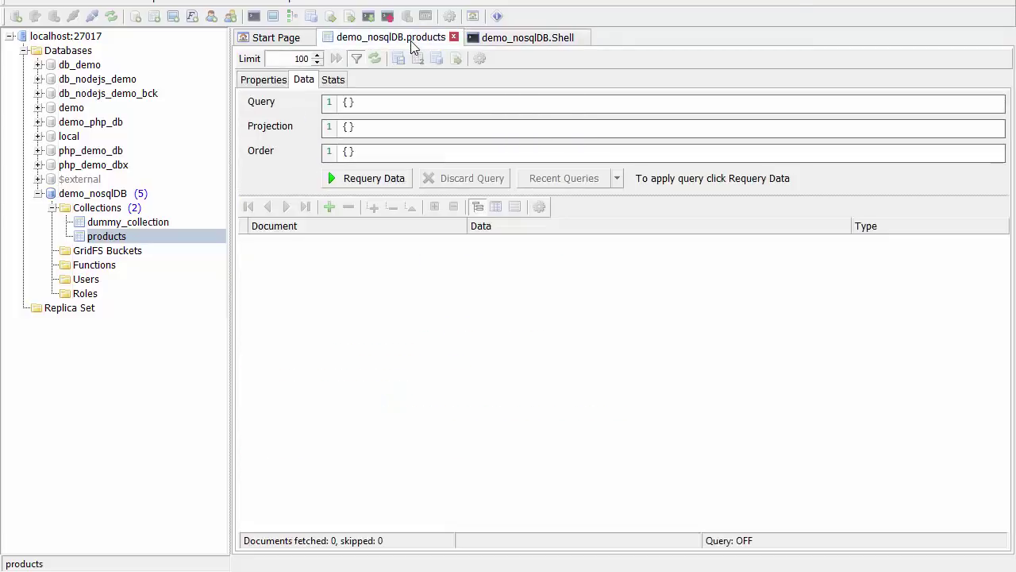
click(346, 180)
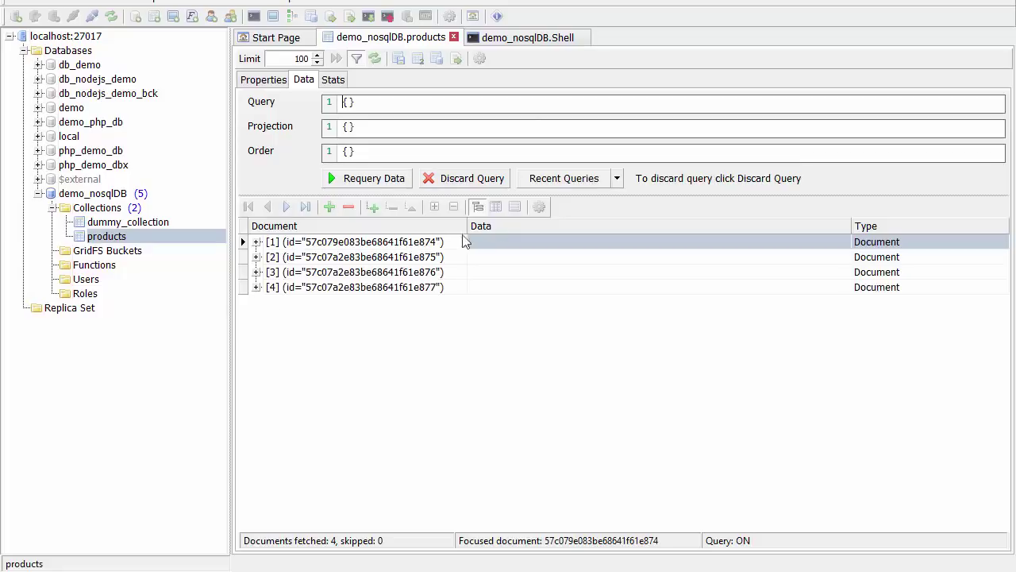
click(502, 208)
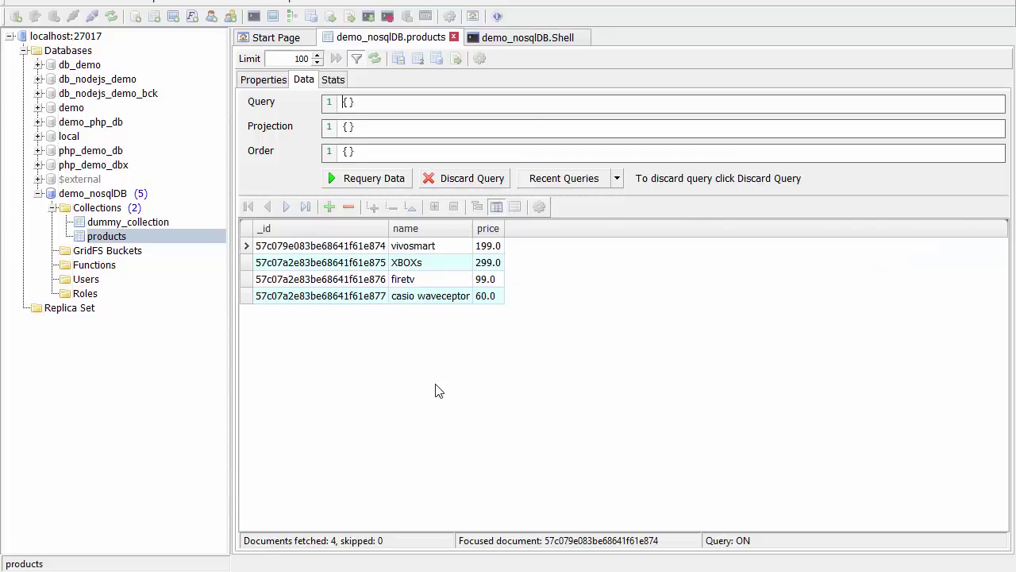
click(521, 206)
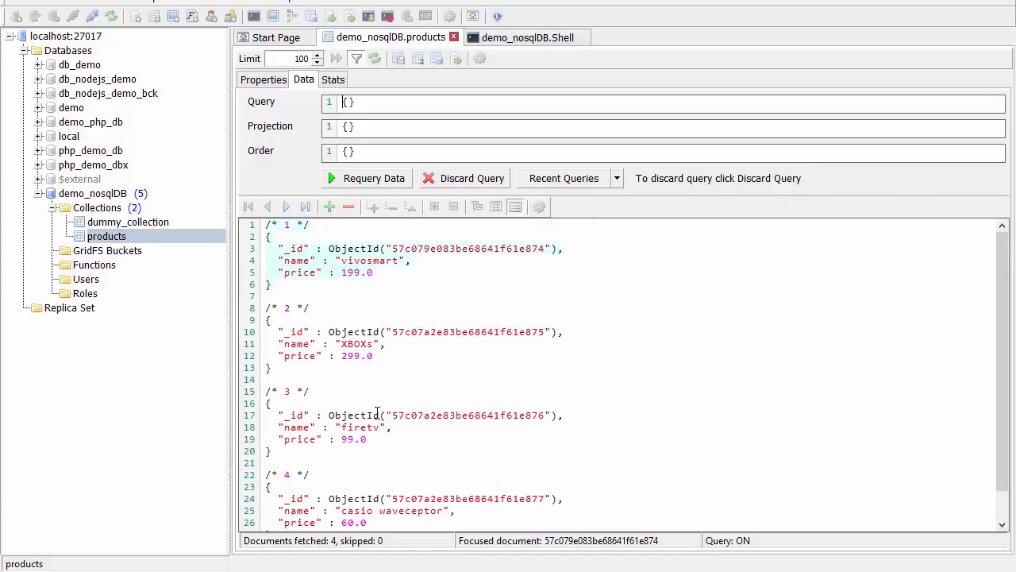
click(477, 207)
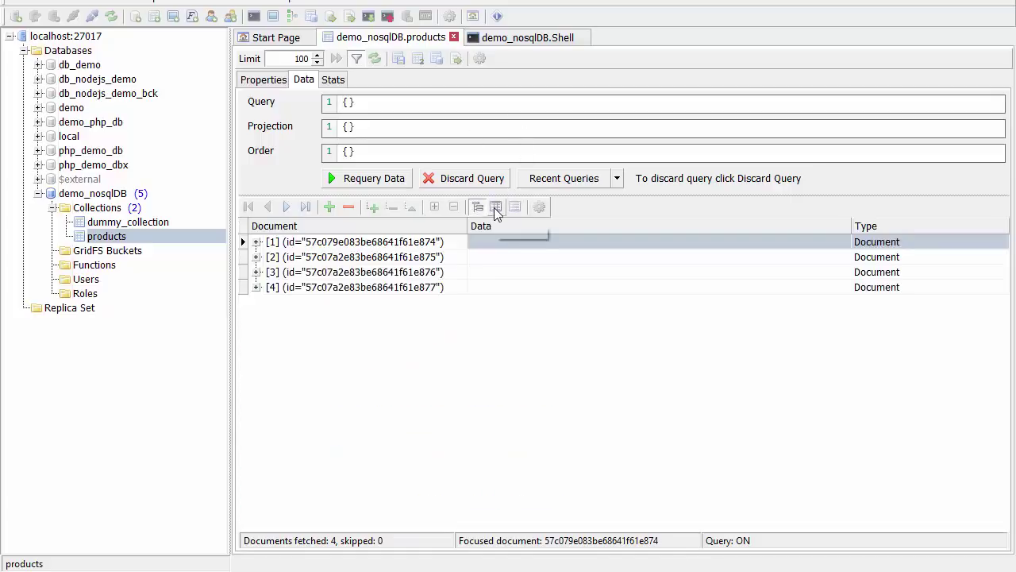
click(496, 207)
click(515, 207)
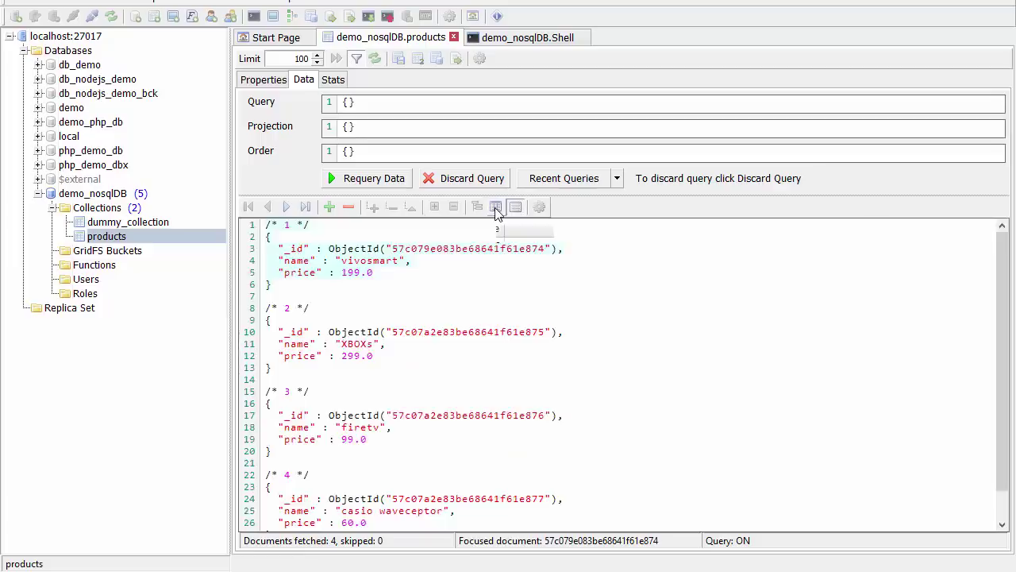
click(496, 206)
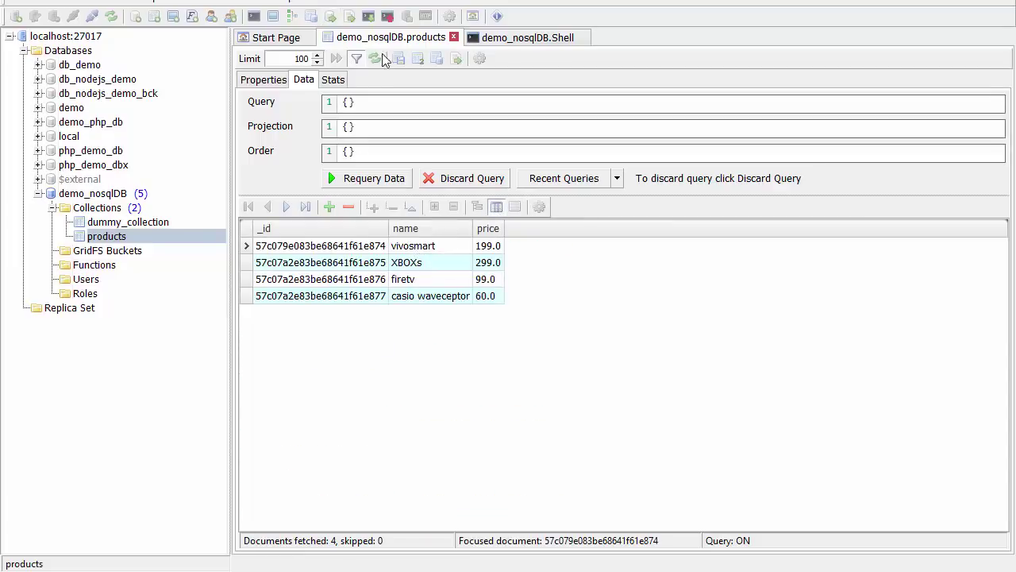
click(511, 38)
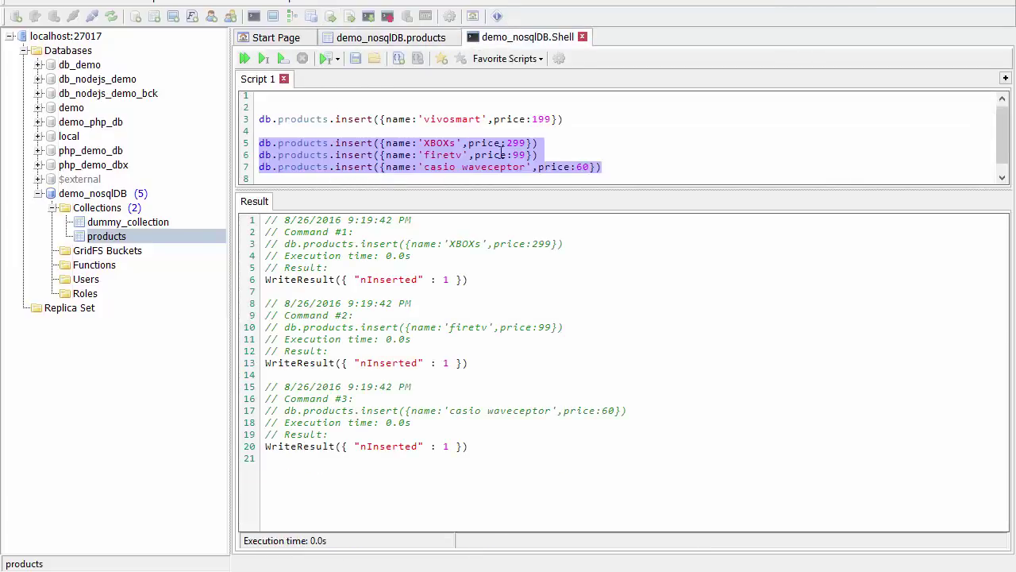
Add a db.products.find() command below the inserts and run it.
click(624, 164)
key(Return)
key(Return)
key(Return)
key(Return)
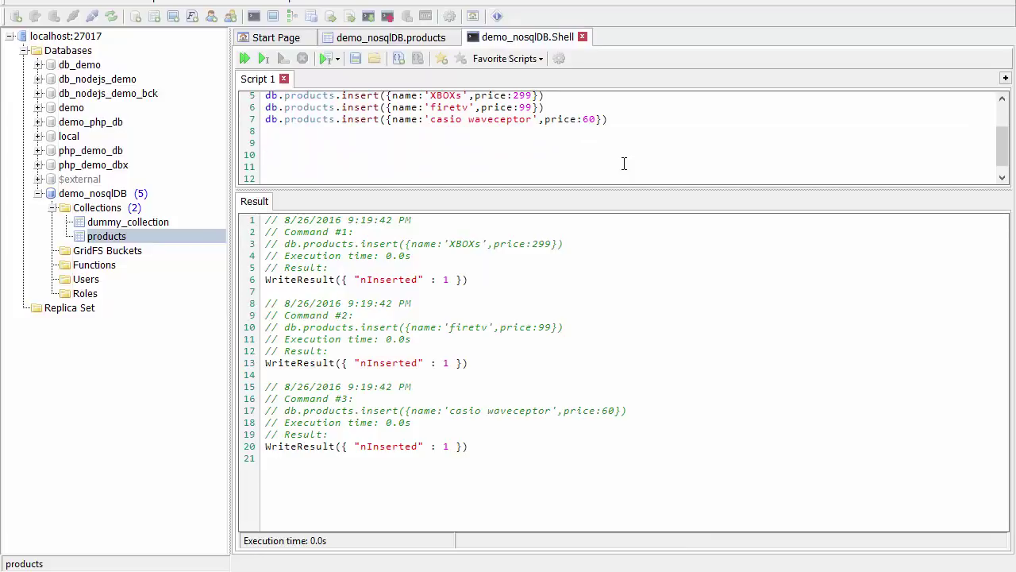
text(db.)
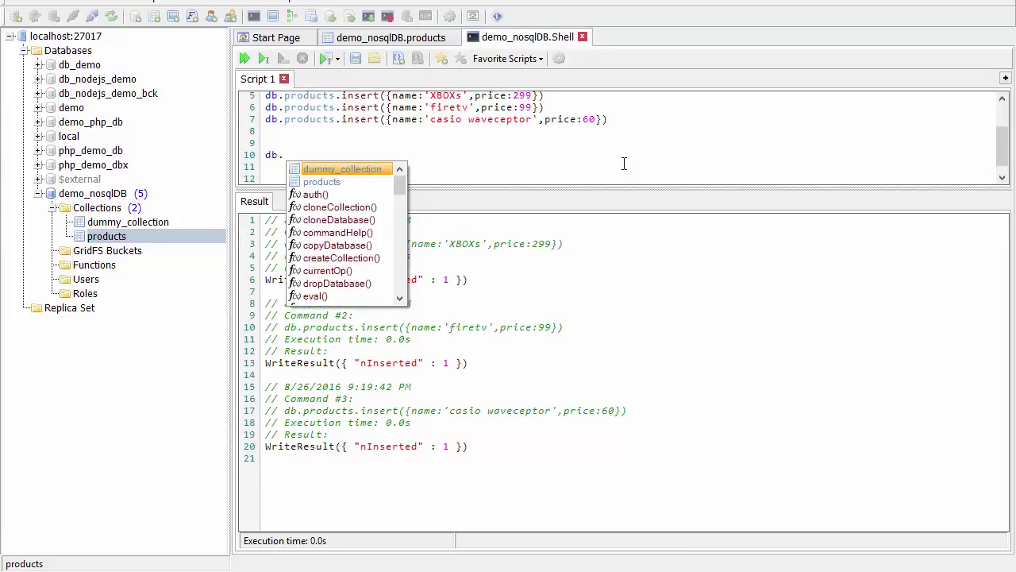
text(products)
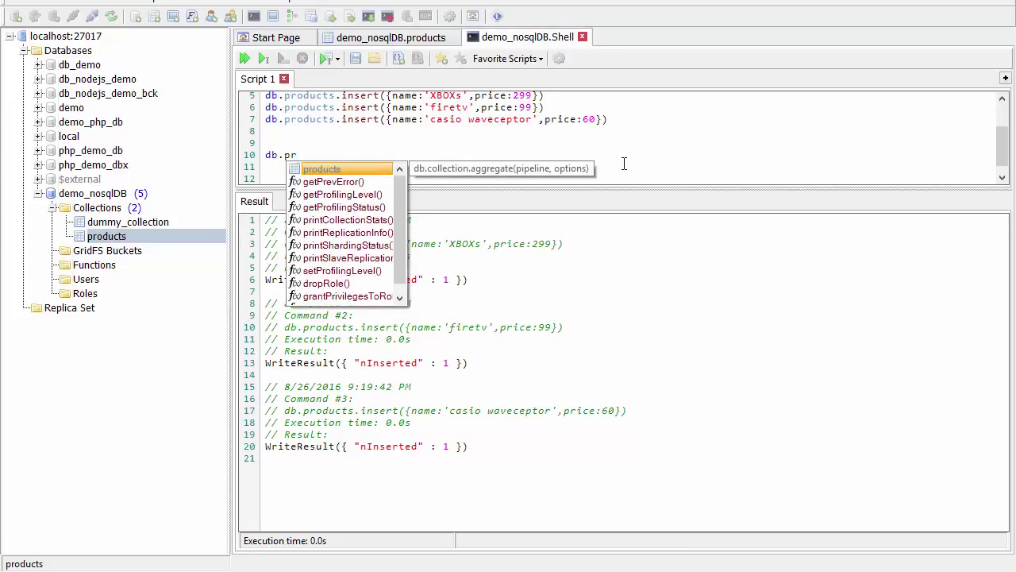
text(.)
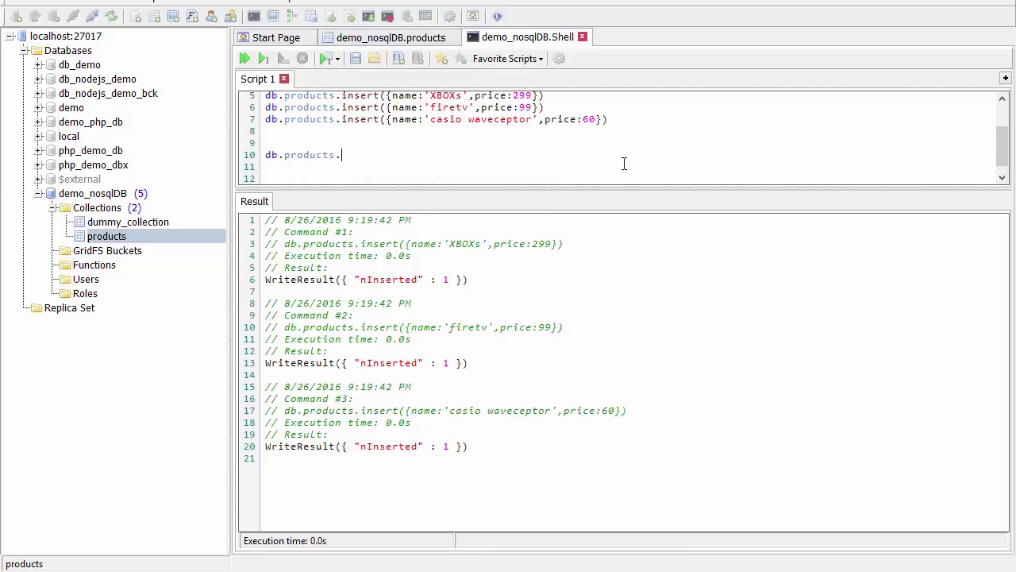
text(find)
key(Return)
drag(482, 152, 206, 155)
click(283, 59)
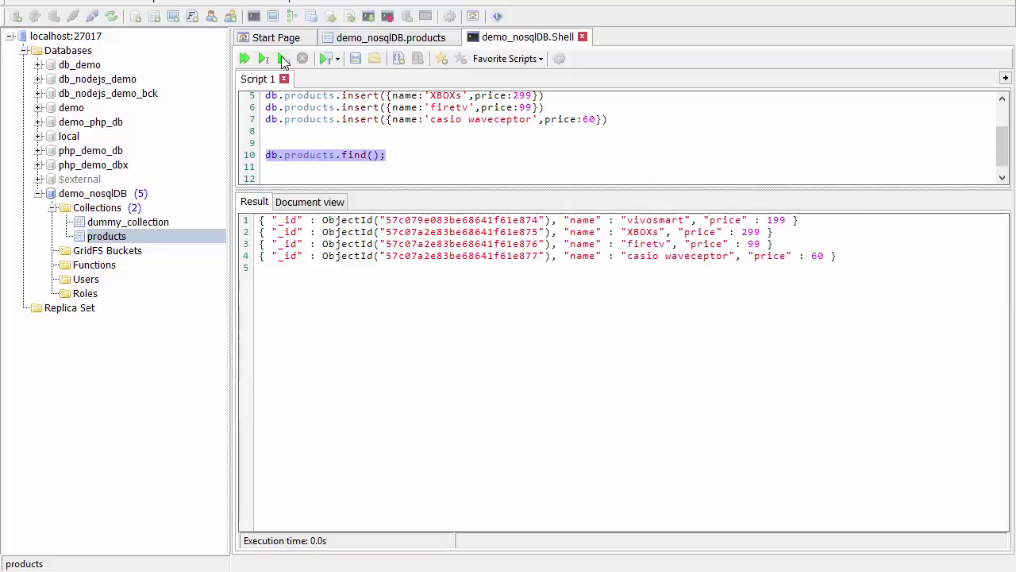
Filter the find query to {name:'firetv'} and run it, returning only firetv priced 99.
click(373, 155)
text({})
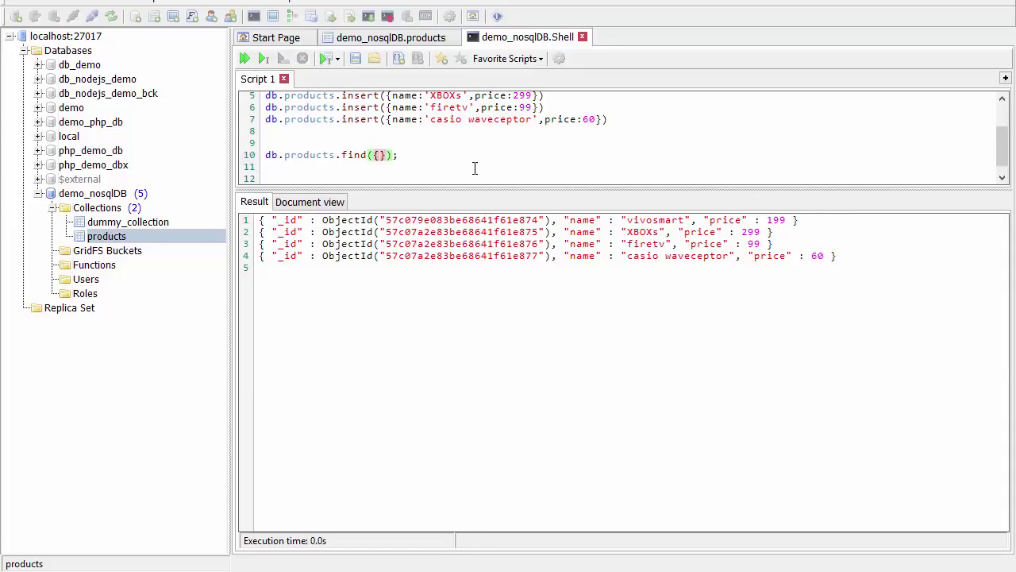
text(me:''firetv)
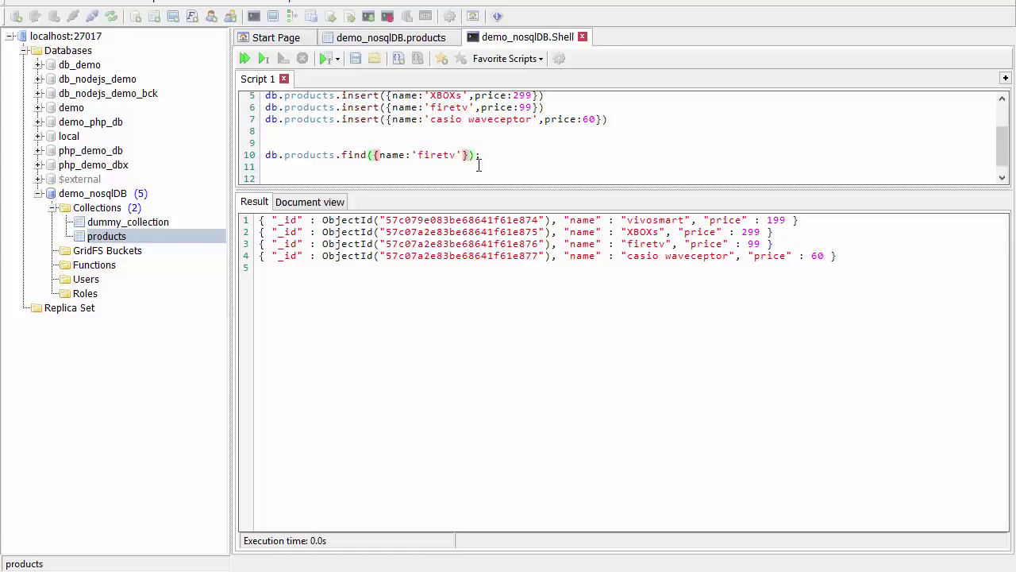
drag(480, 157, 229, 157)
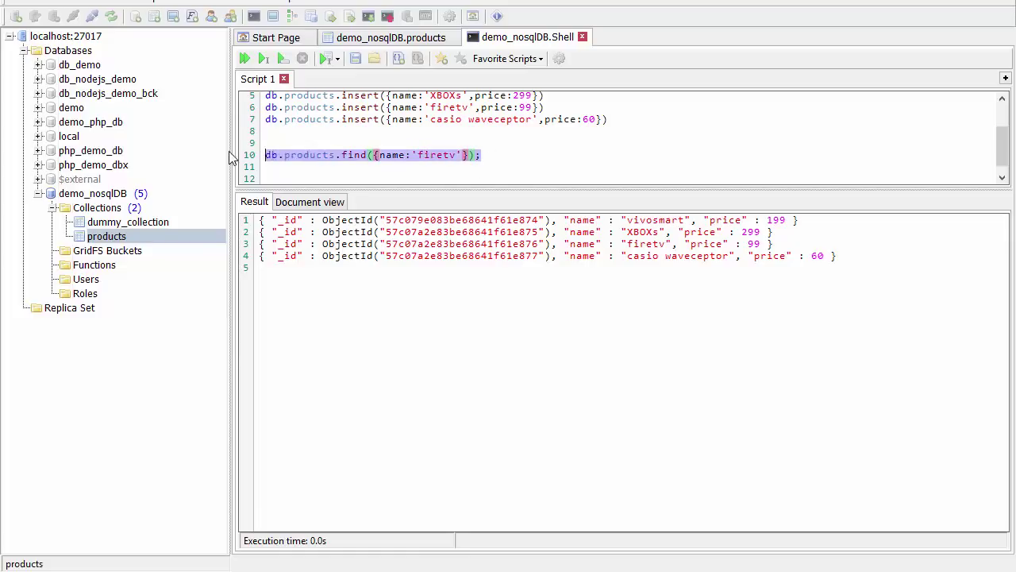
click(284, 59)
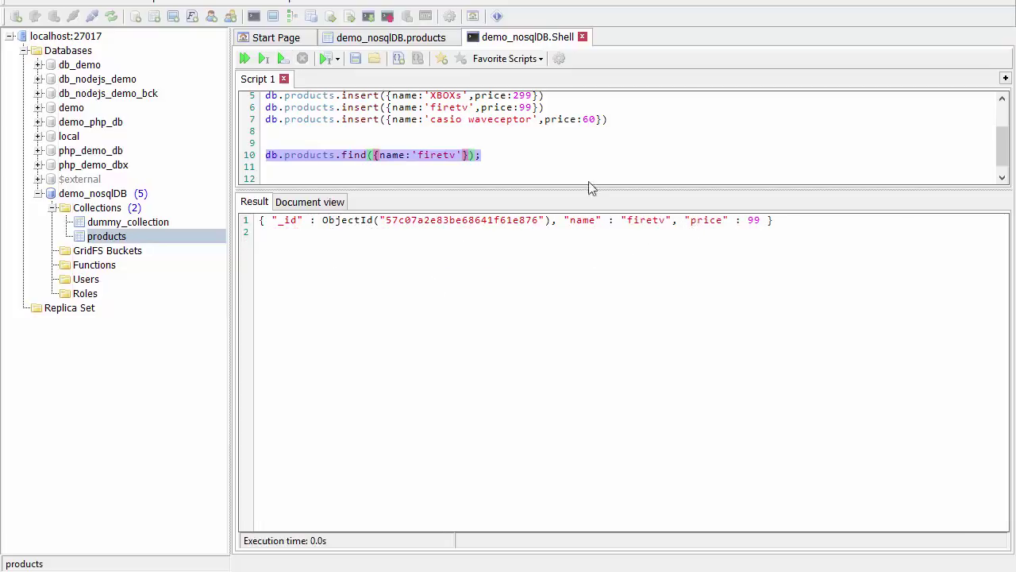
click(505, 156)
key(Return)
key(Return)
key(Return)
key(Return)
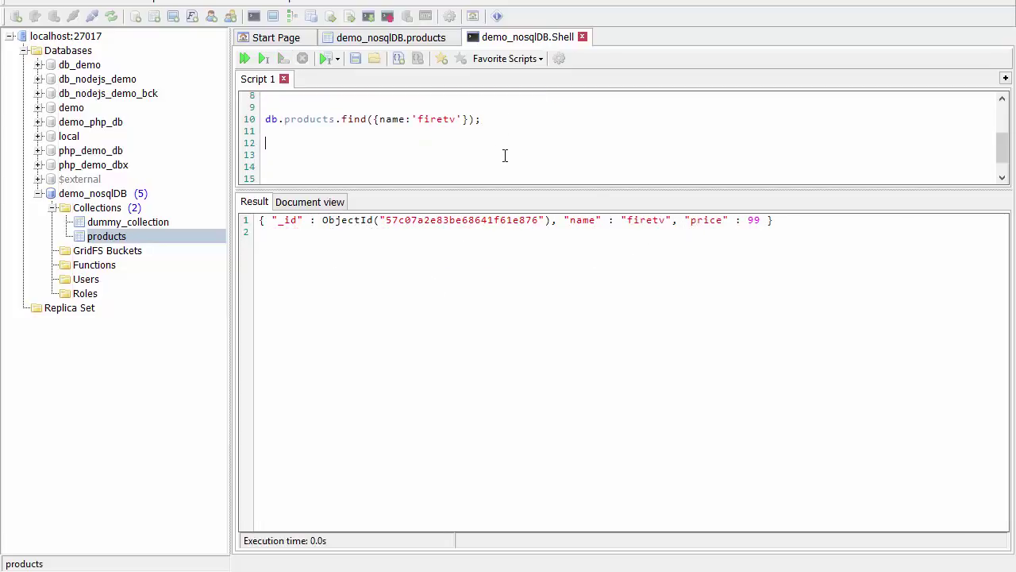
Write a db.products.update changing price 199 to 190 with $set and run it.
key(Return)
text(db.products.)
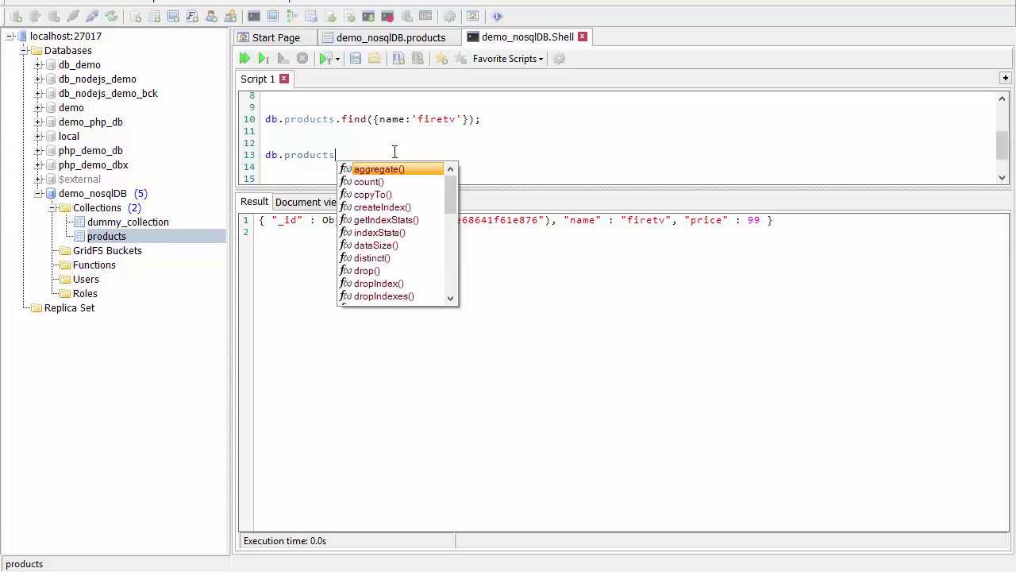
text(up)
key(Return)
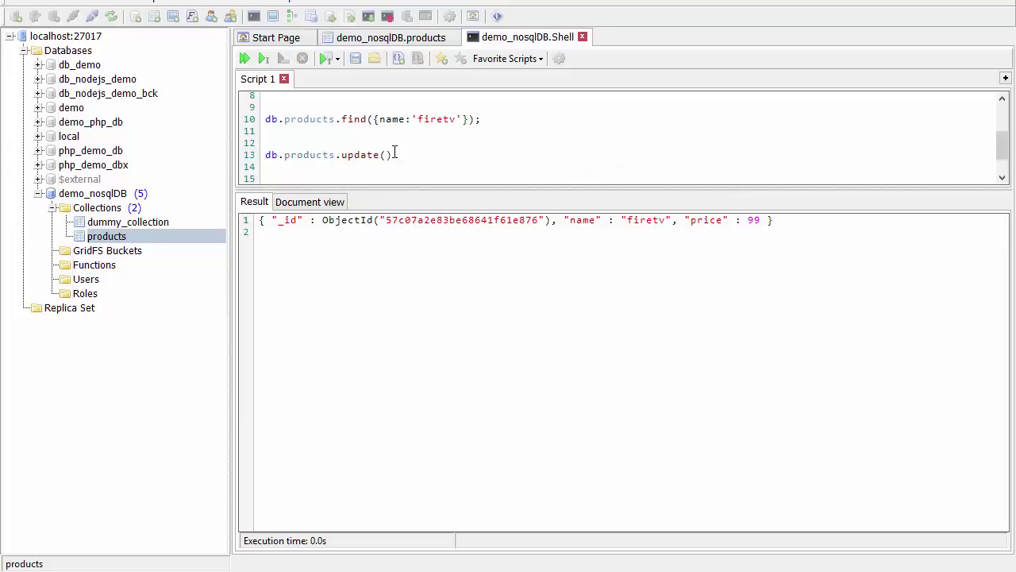
text({)
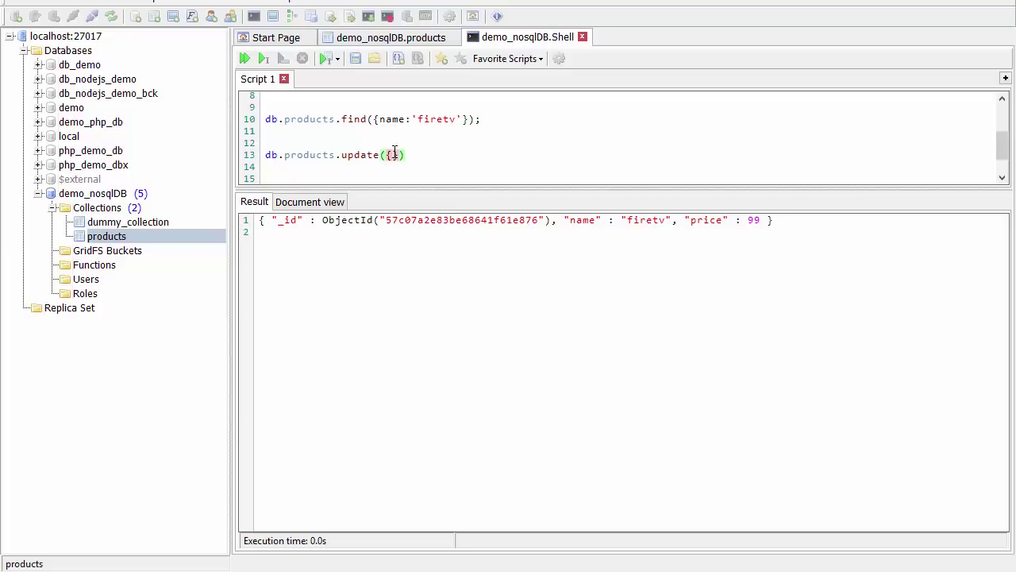
text(price:199)
text(,{)
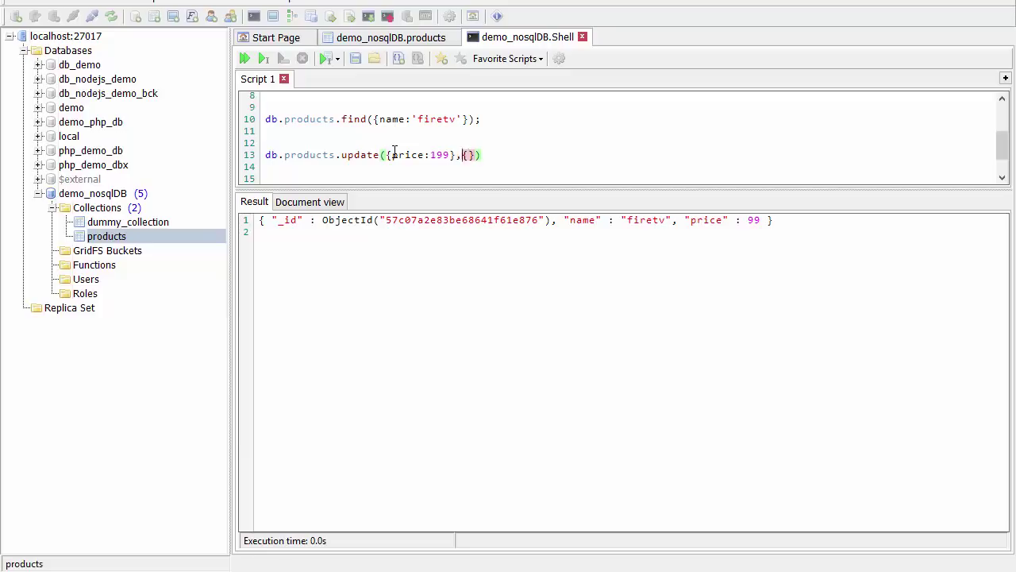
text($set)
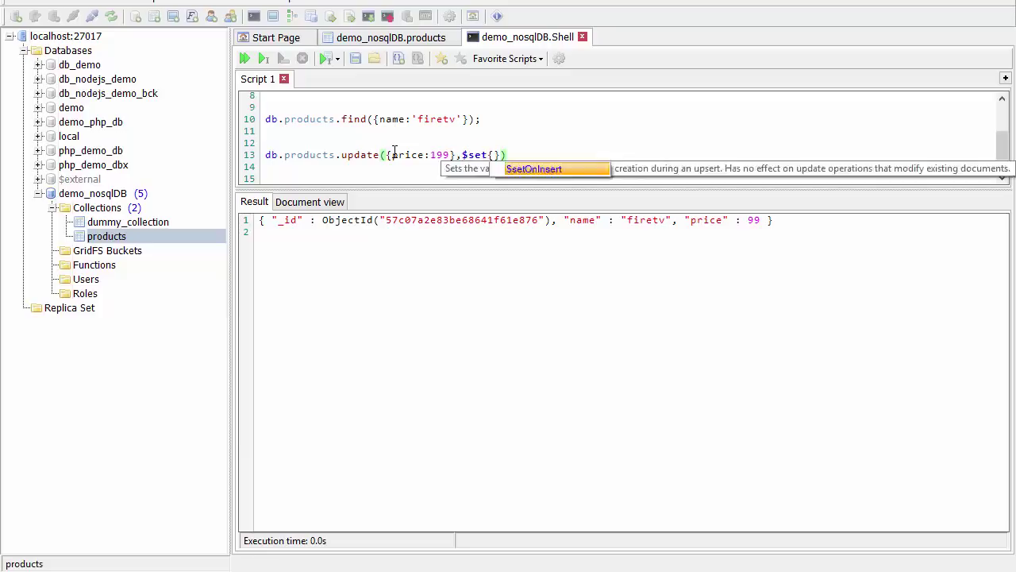
key(Escape)
text(:{)
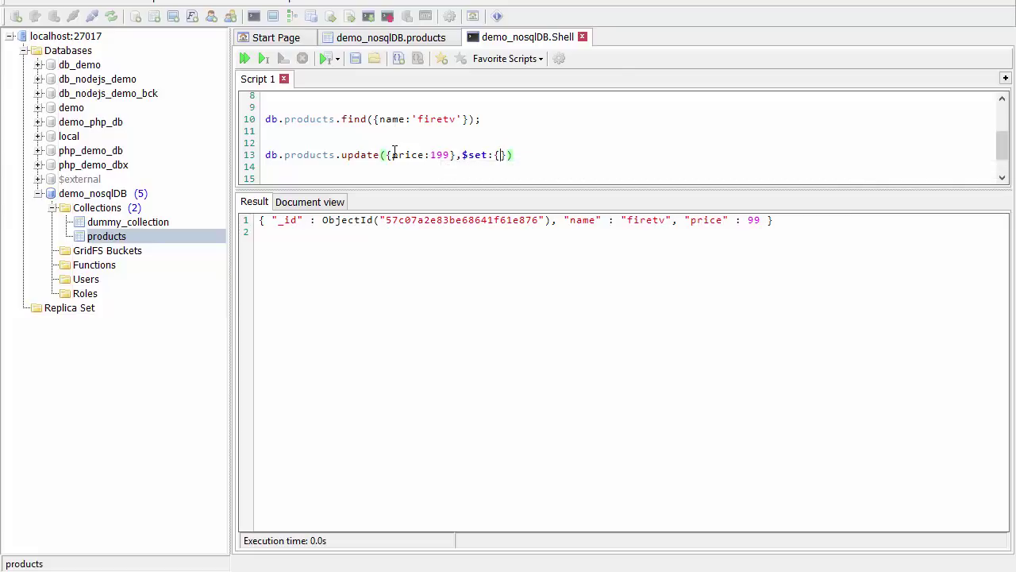
text(price:190)
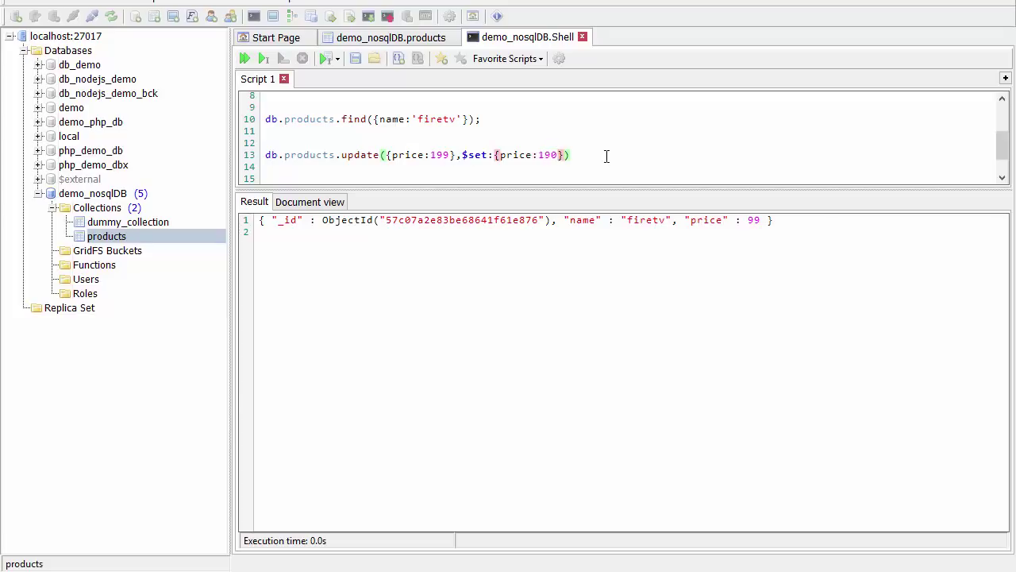
drag(606, 156, 270, 141)
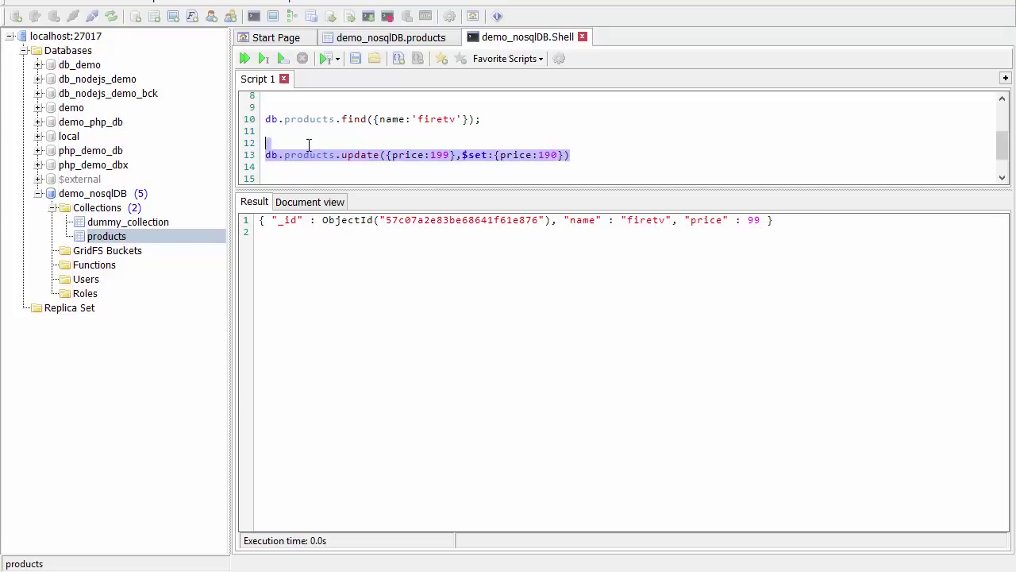
click(283, 61)
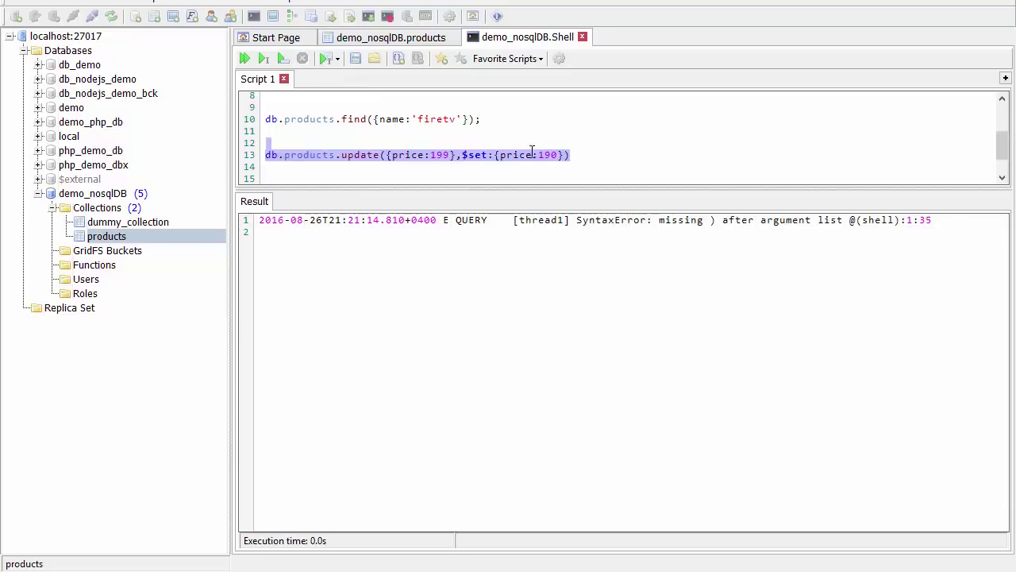
Fix the update's braces, rerun it, and requery products to confirm vivosmart costs 190.
click(464, 156)
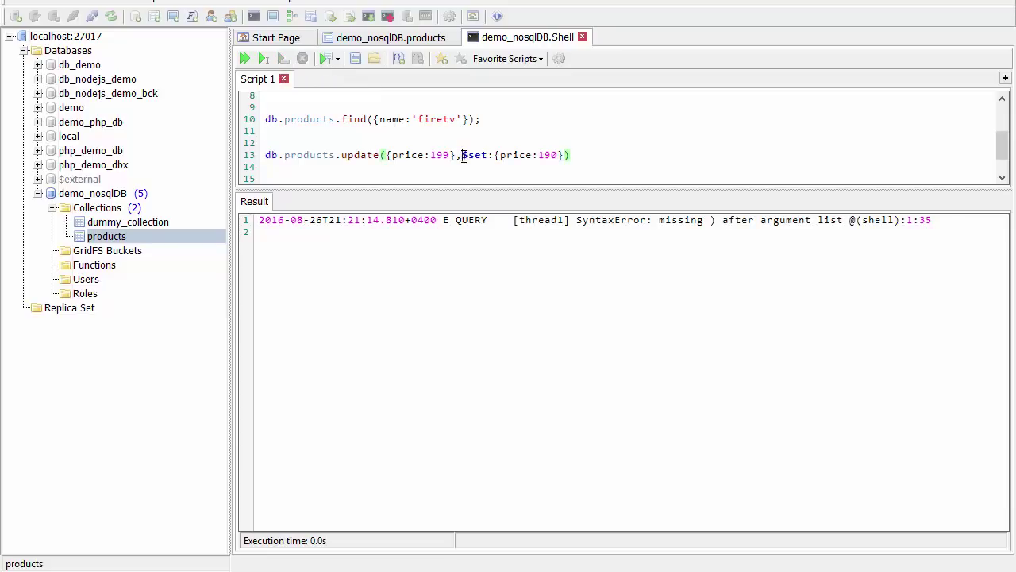
text({)
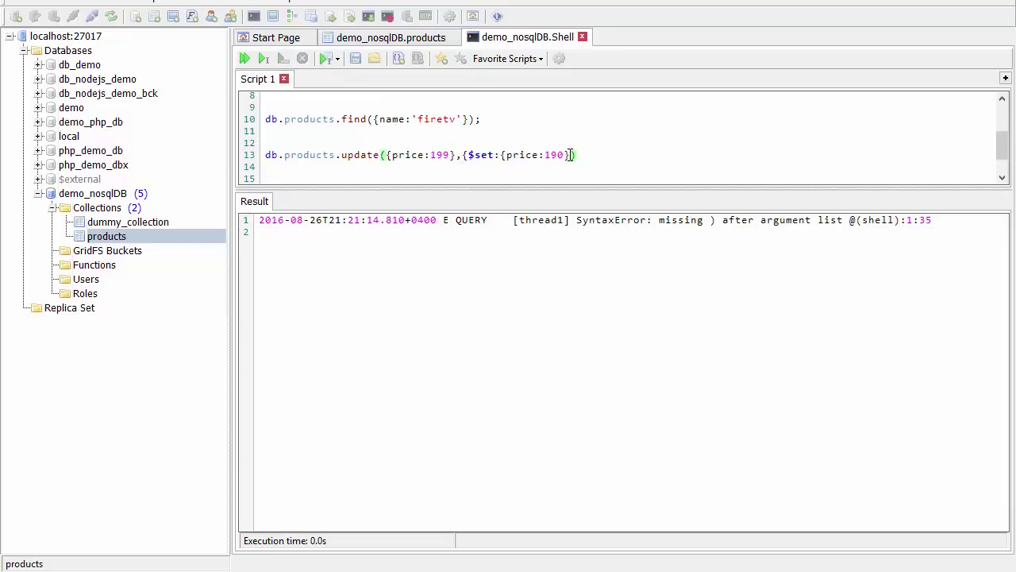
text(})
drag(631, 156, 209, 150)
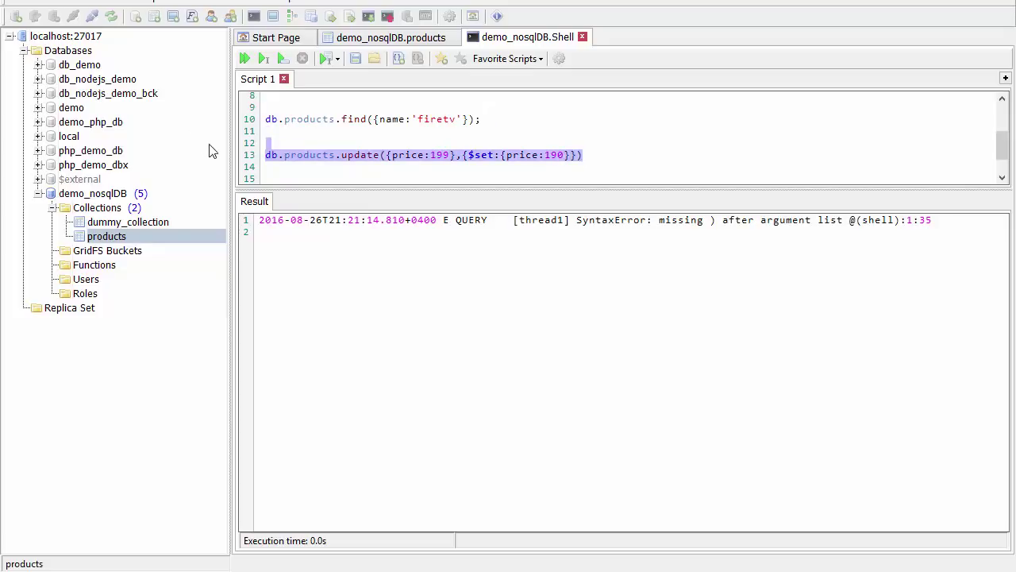
click(283, 60)
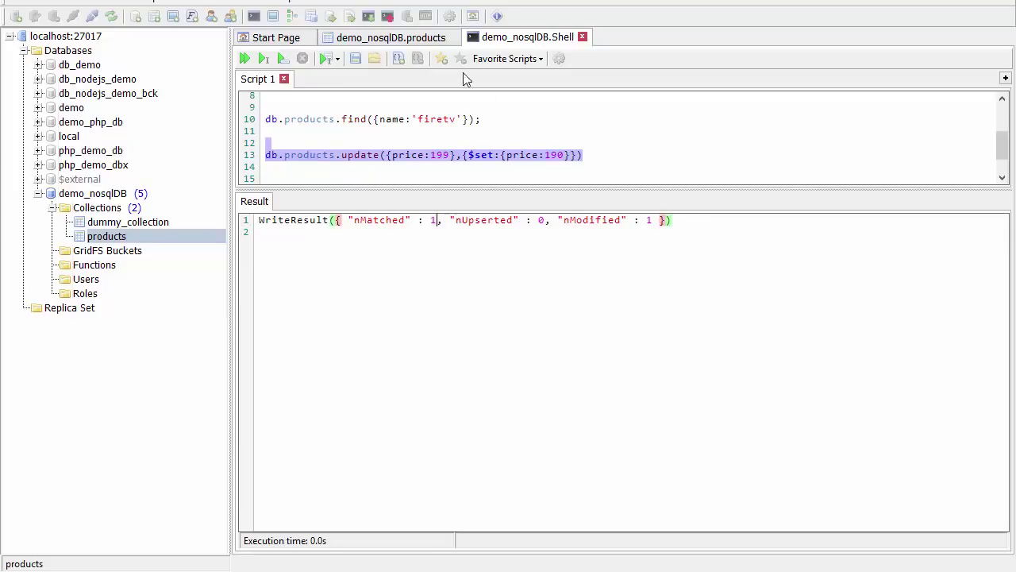
click(428, 40)
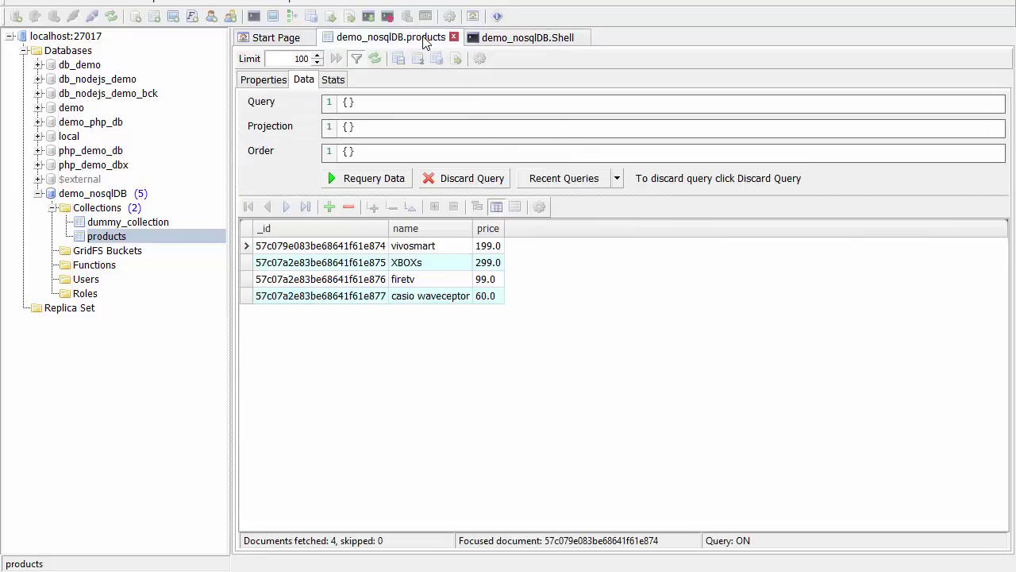
click(354, 183)
click(501, 38)
Write db.products.remove({price:190}) in the shell and execute it.
click(629, 161)
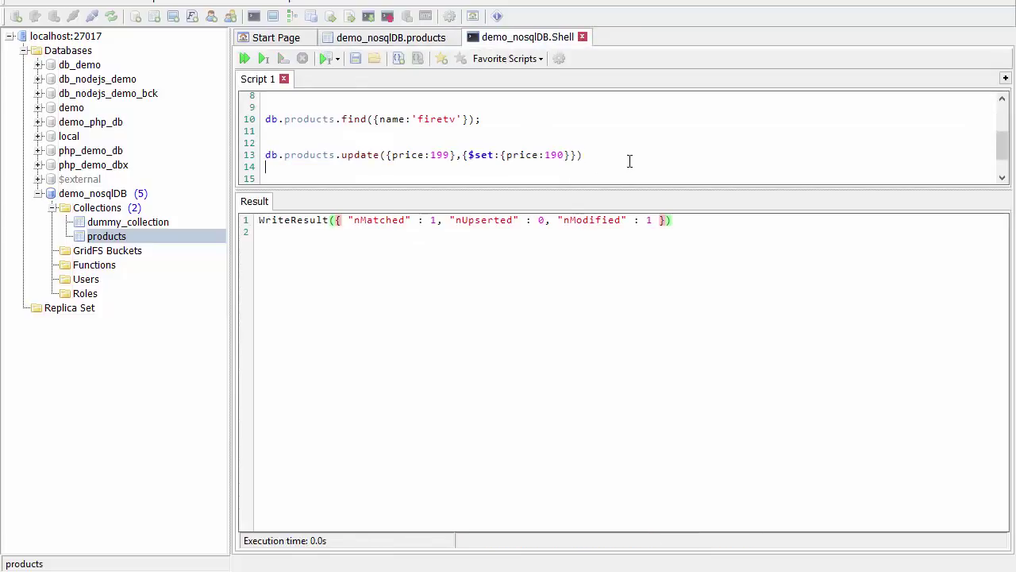
key(Return)
key(Return)
key(Return)
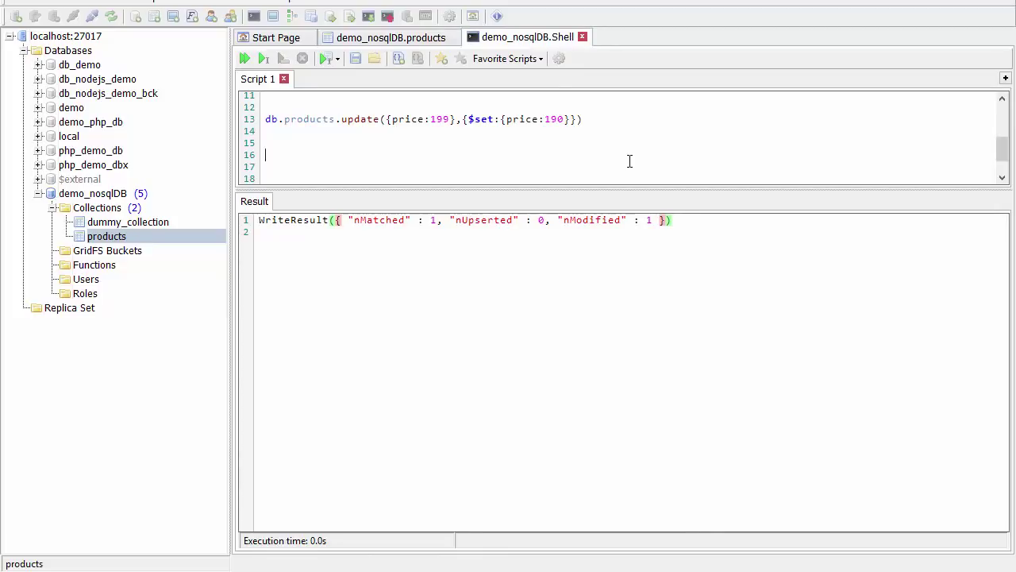
text(db.pr)
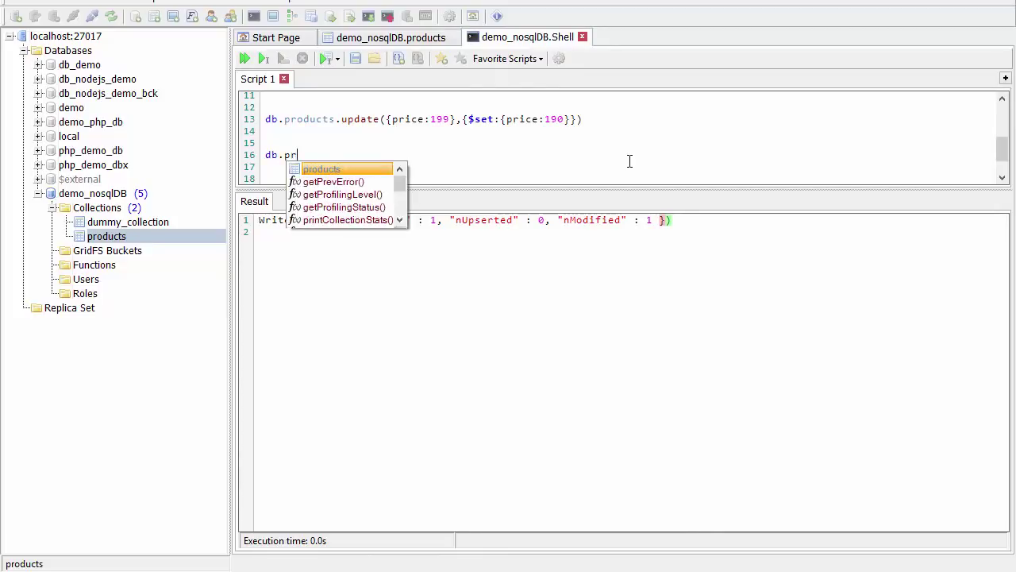
text(oducts.re)
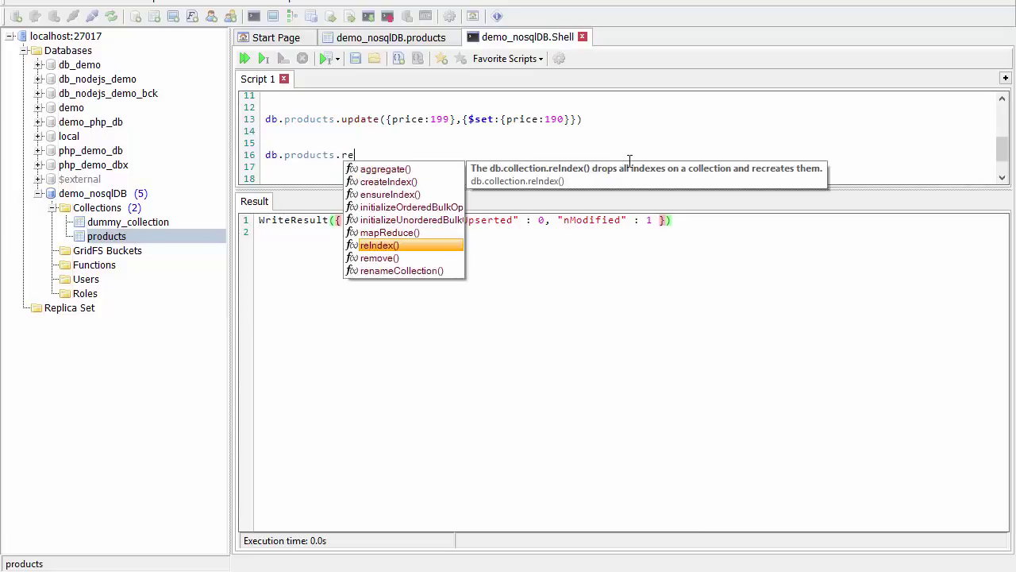
key(Return)
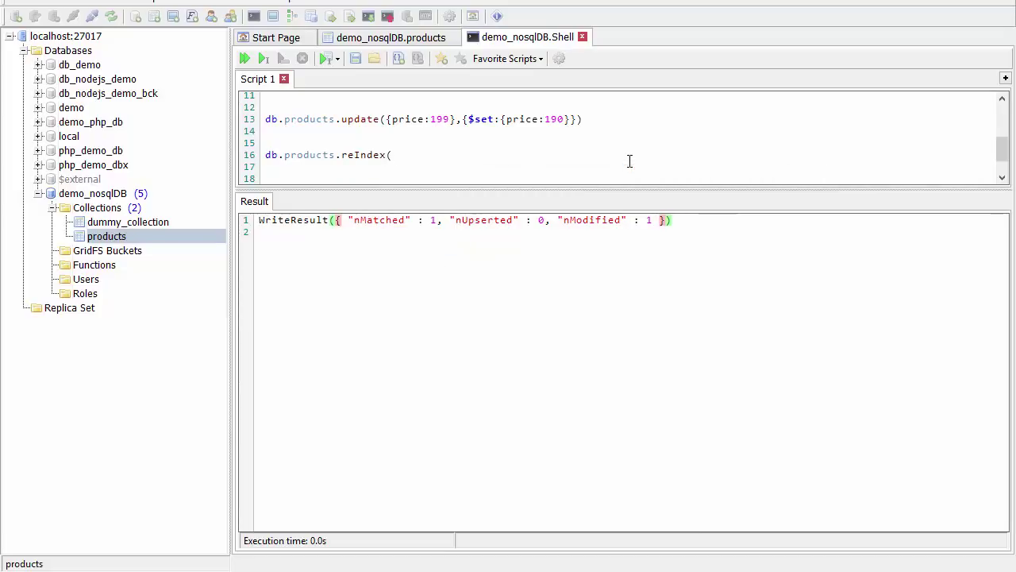
key(BackSpace)
key(BackSpace)
key(BackSpace)
key(BackSpace)
key(BackSpace)
key(BackSpace)
key(BackSpace)
text(emo)
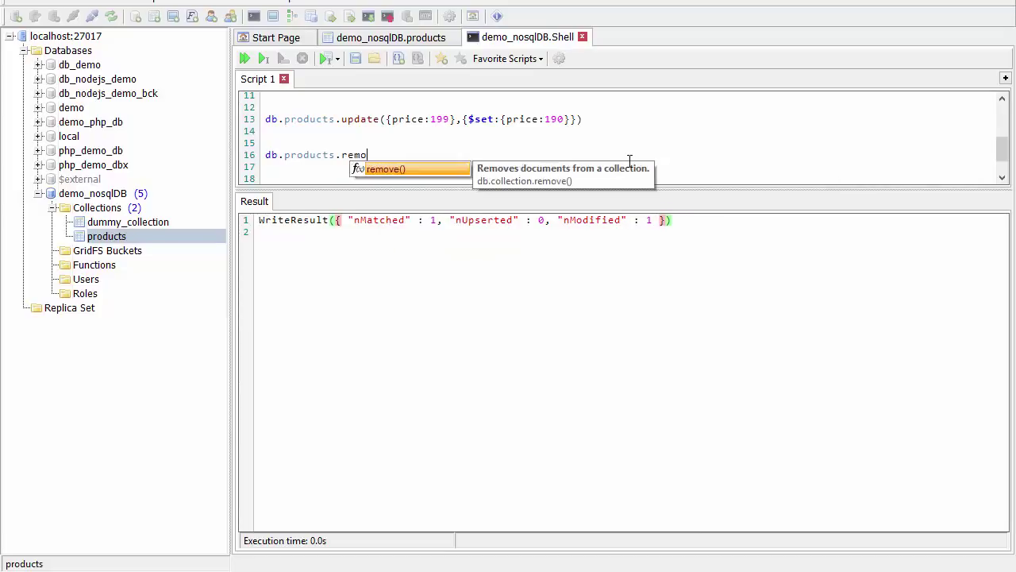
key(Return)
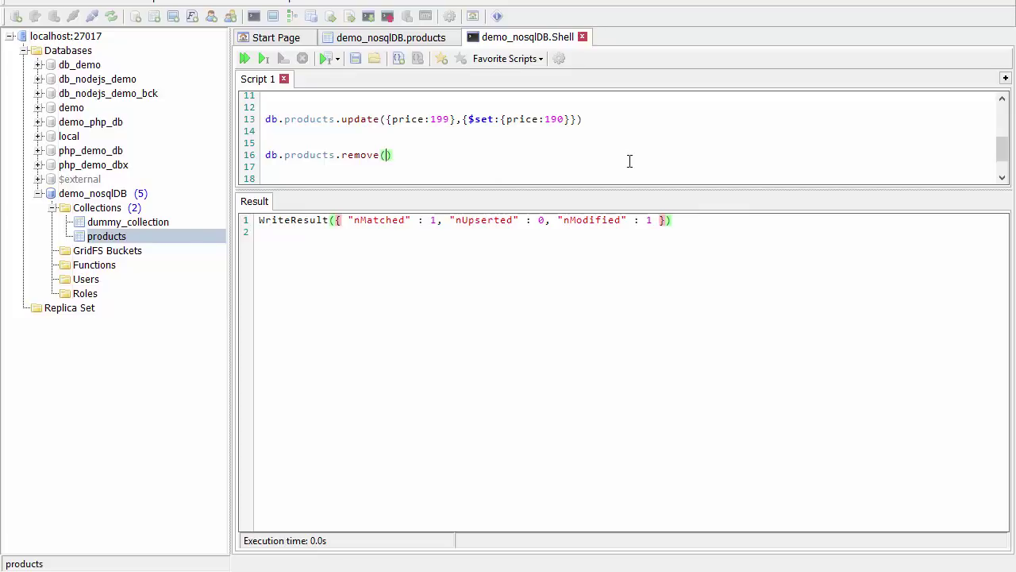
text({price:190)
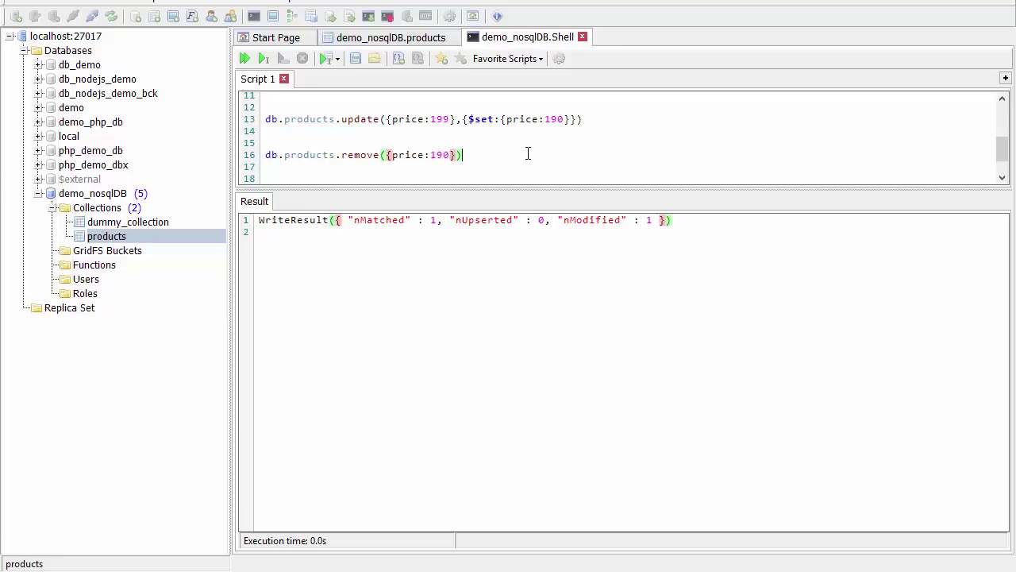
drag(527, 153, 211, 144)
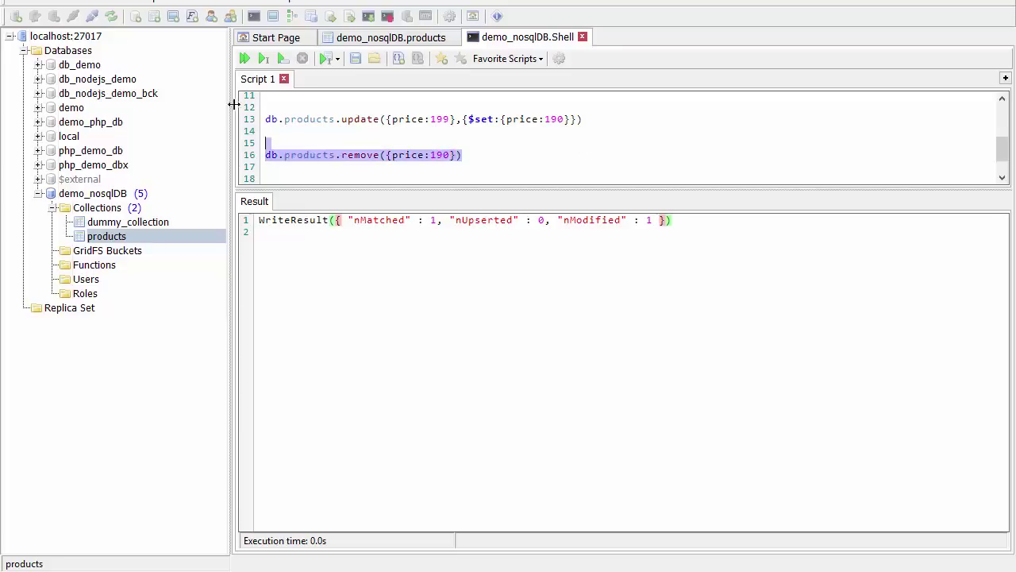
click(289, 62)
click(289, 63)
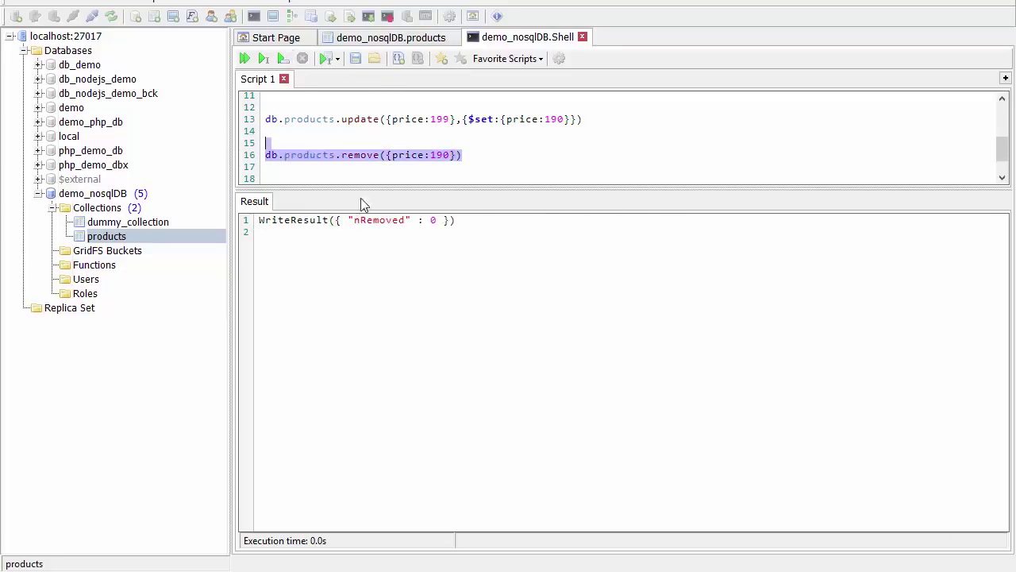
Requery the products grid to confirm three products remain, then switch to the slides.
click(411, 38)
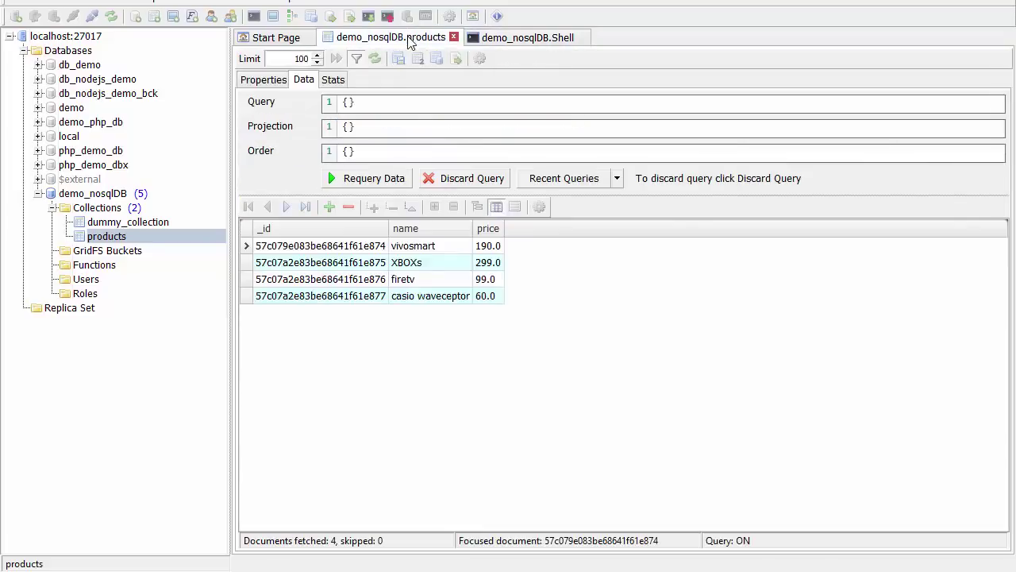
click(359, 184)
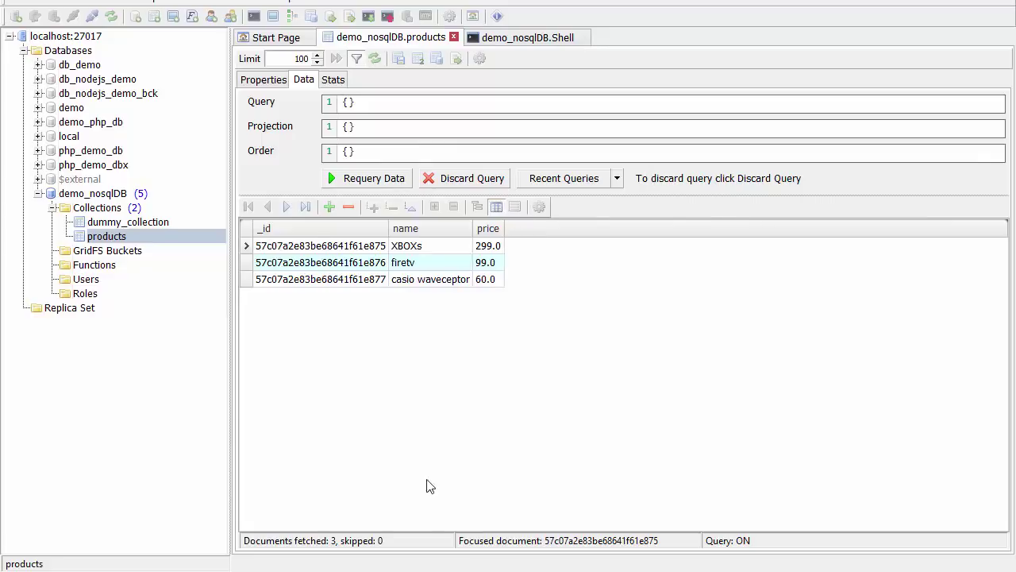
click(343, 102)
key(alt+Tab)
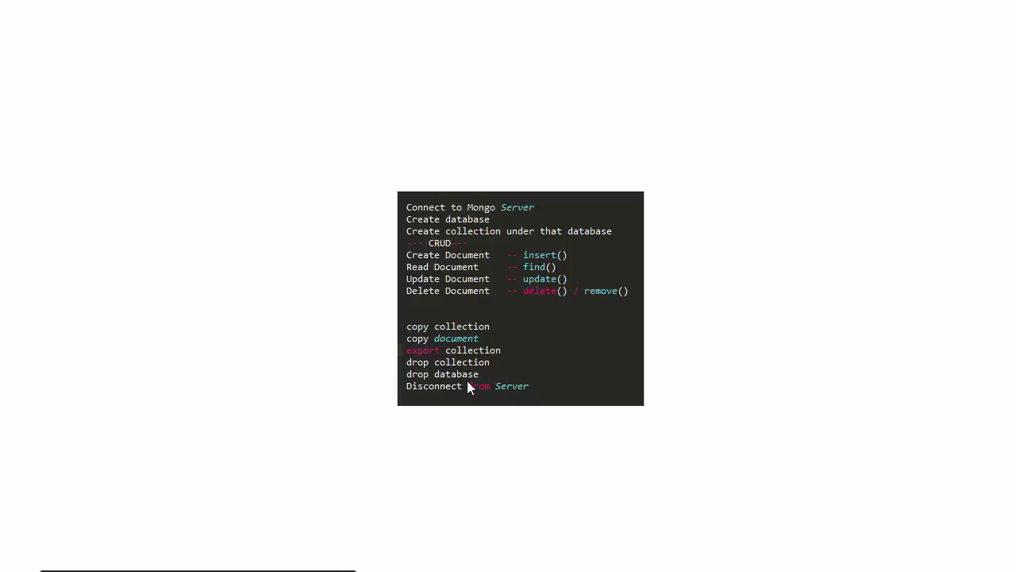
key(alt+Tab)
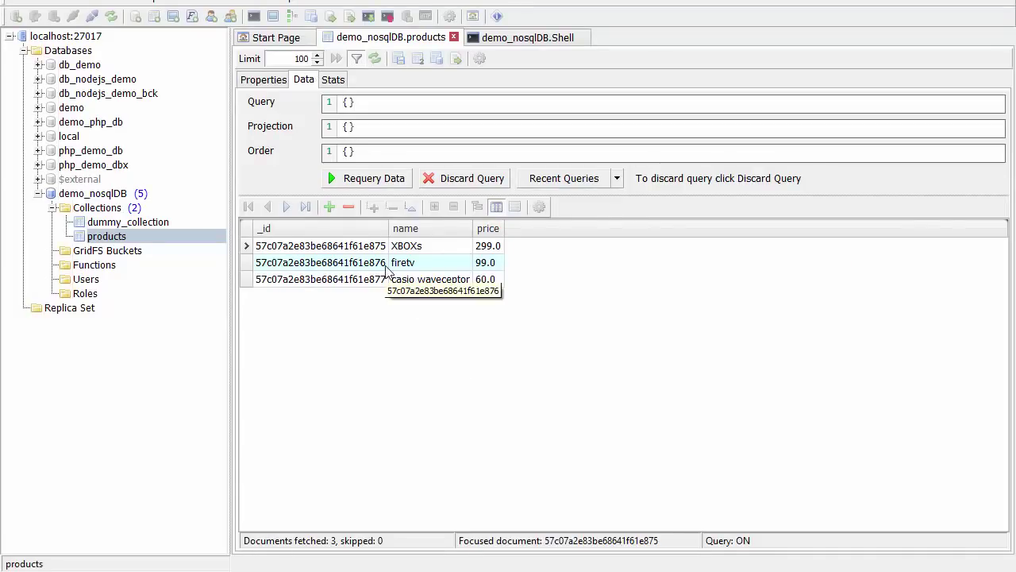
Duplicate the products collection as products1.
right_click(118, 249)
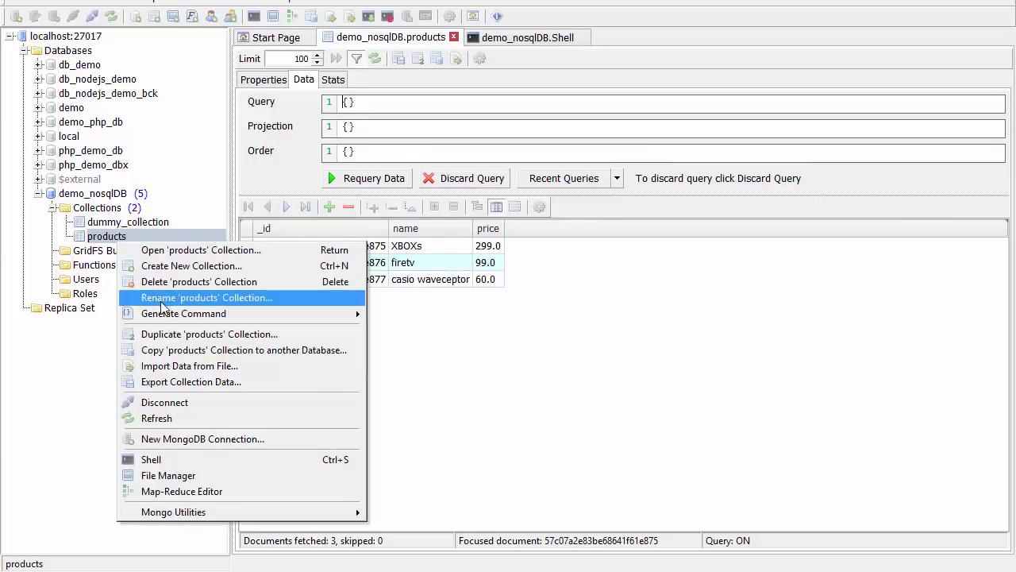
key(Escape)
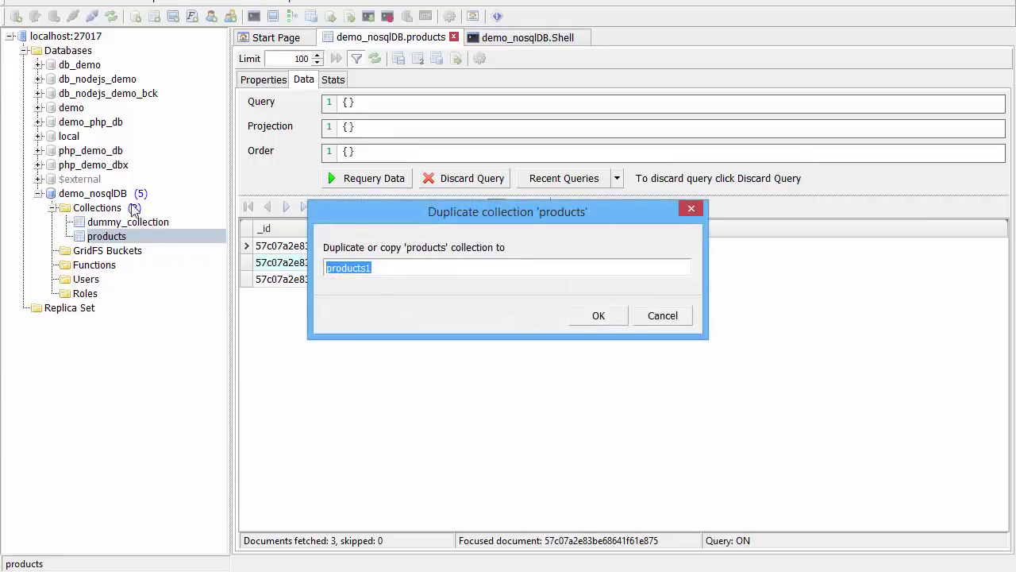
click(595, 316)
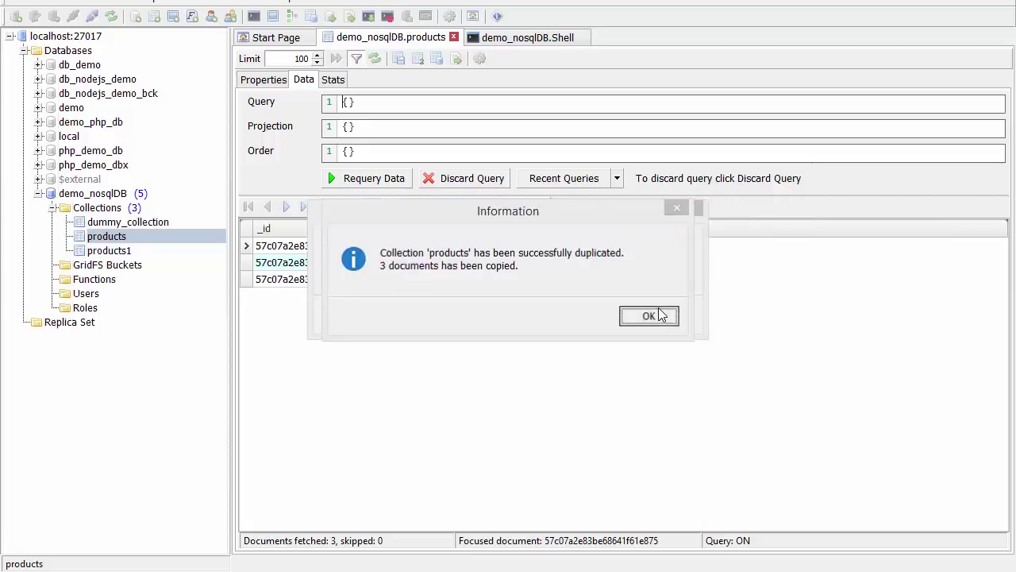
click(649, 315)
Open products1, then drop it, leaving dummy_collection and products.
right_click(123, 238)
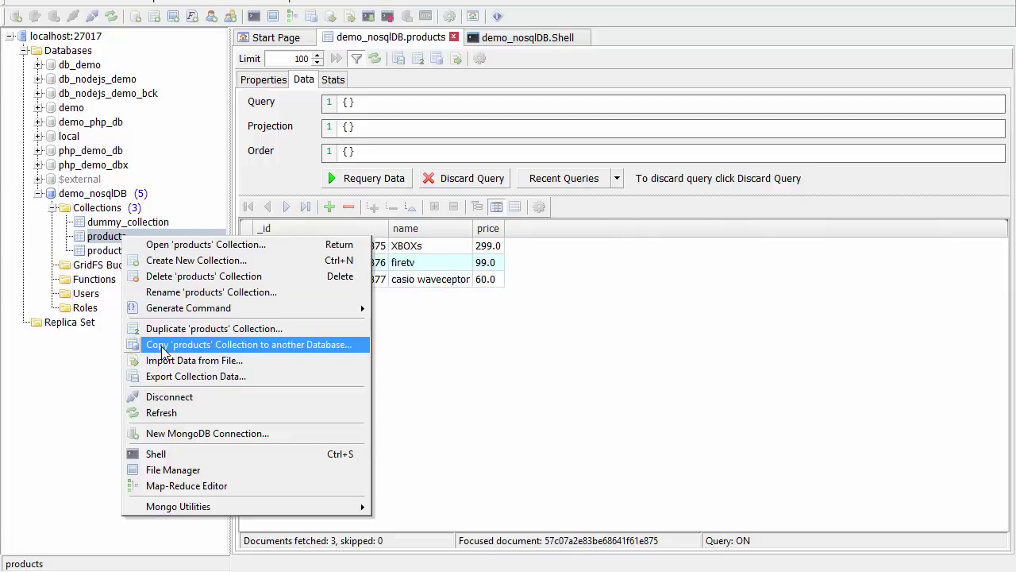
click(115, 252)
double_click(116, 251)
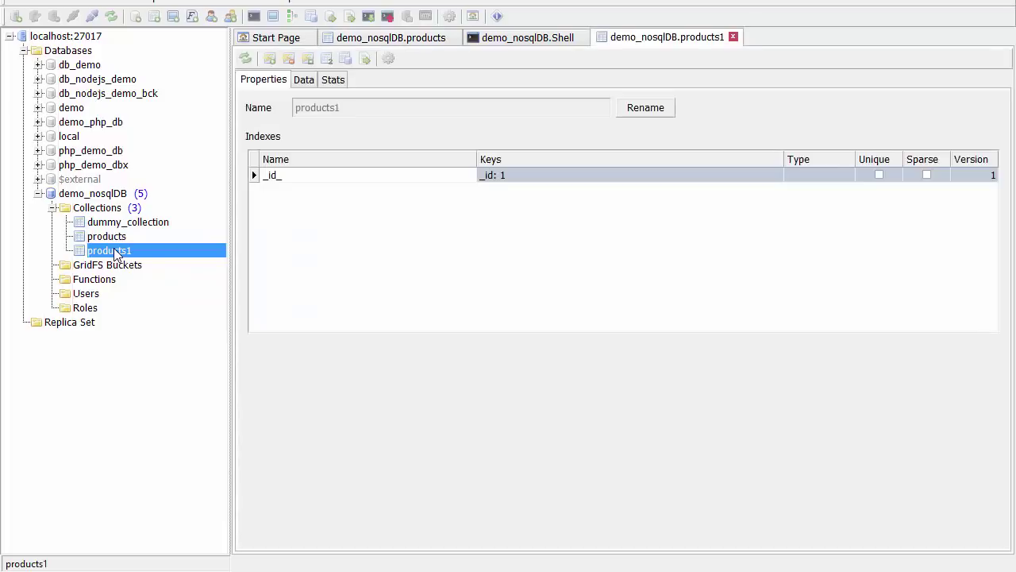
right_click(115, 252)
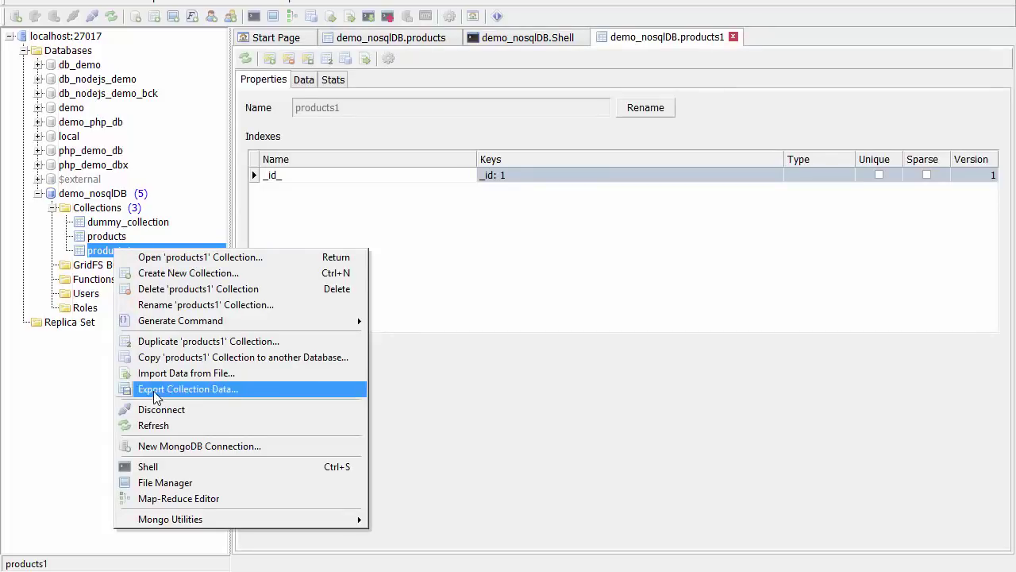
click(160, 289)
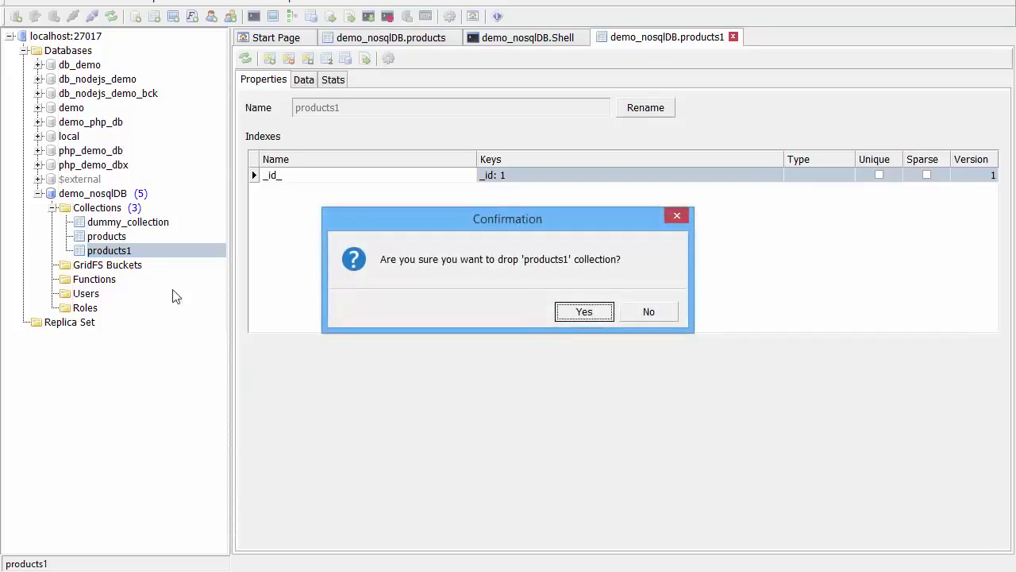
click(564, 315)
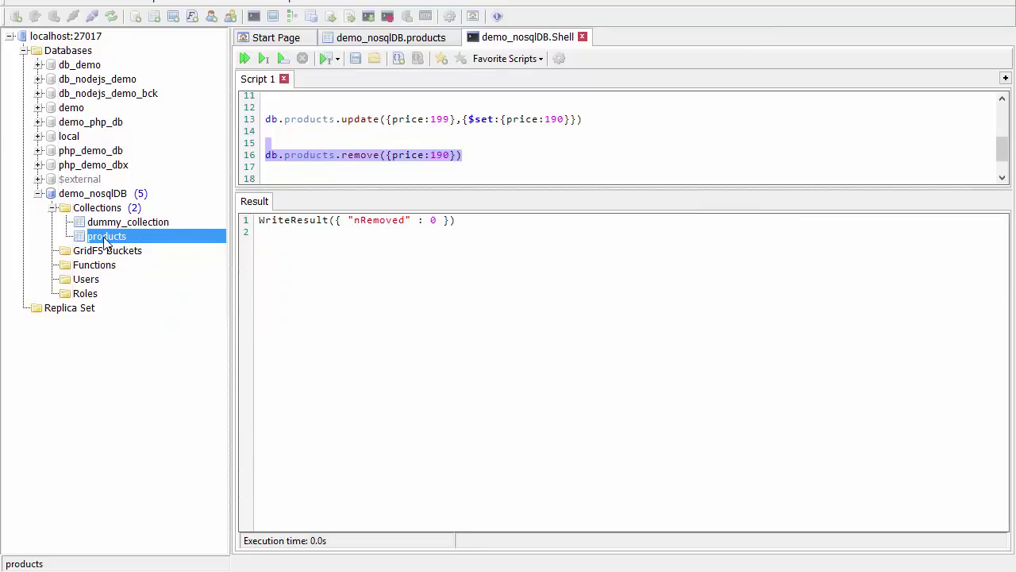
Open the products data and copy the firetv document to the clipboard.
right_click(104, 239)
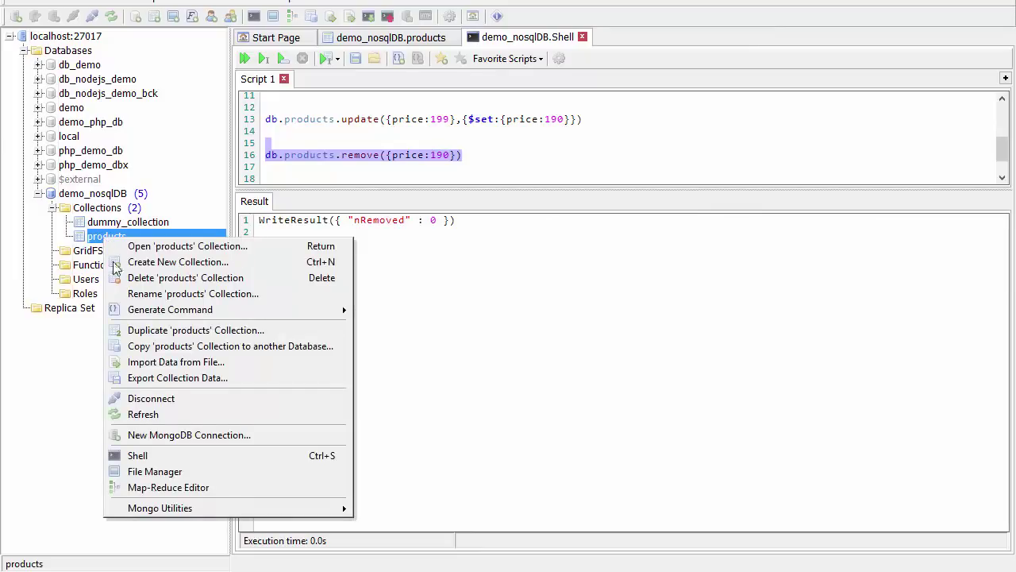
click(163, 381)
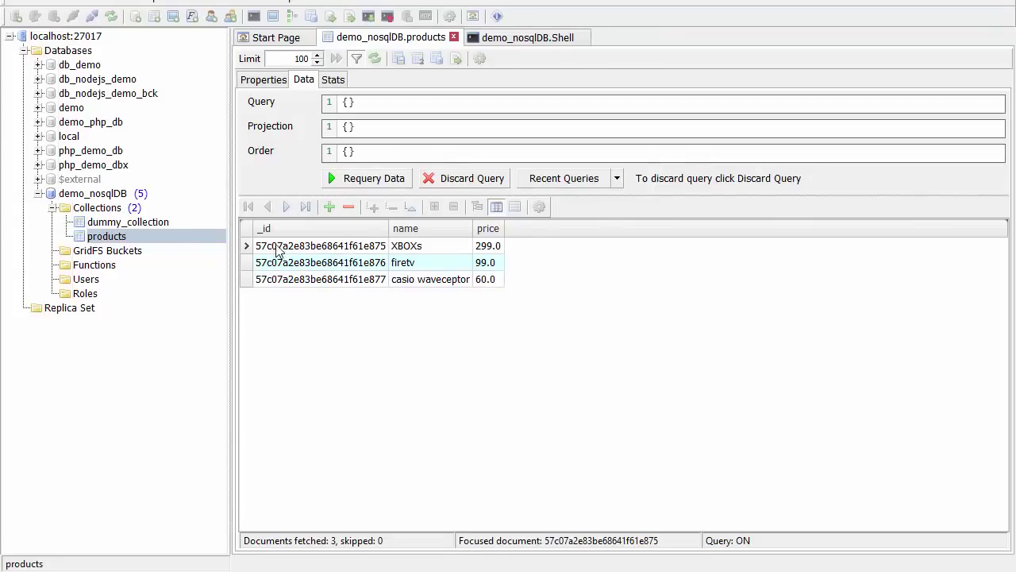
right_click(322, 266)
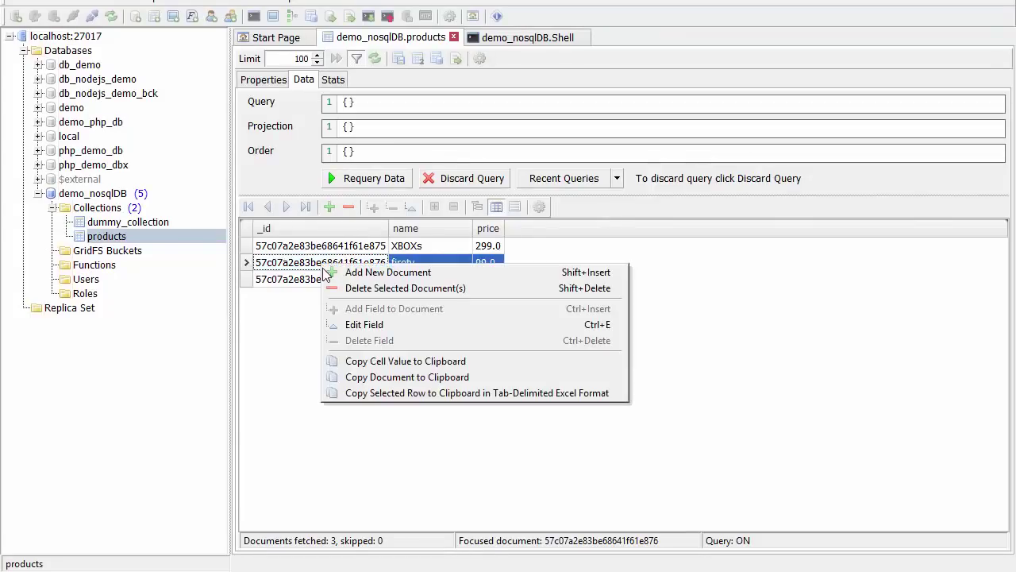
click(361, 379)
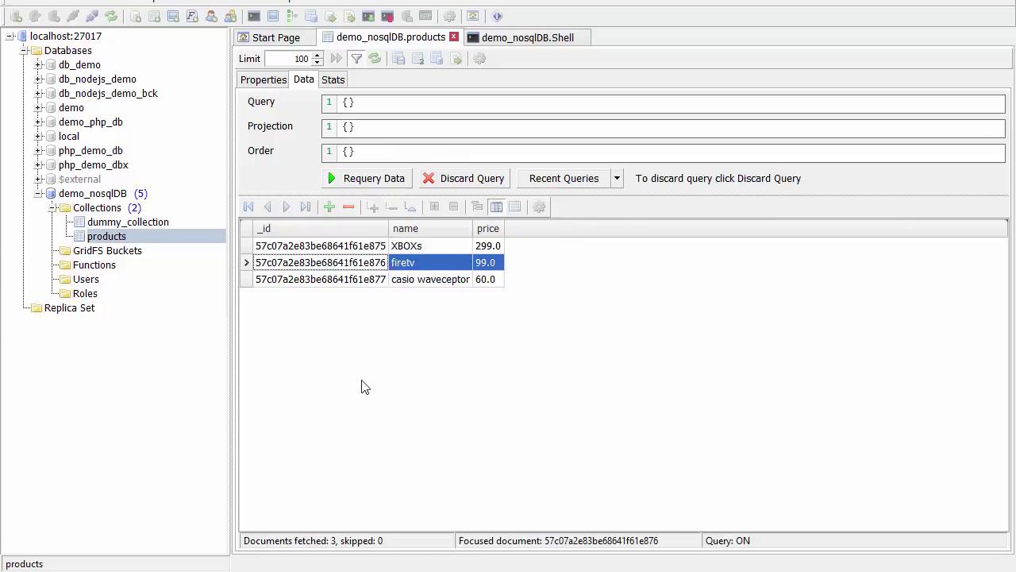
click(517, 39)
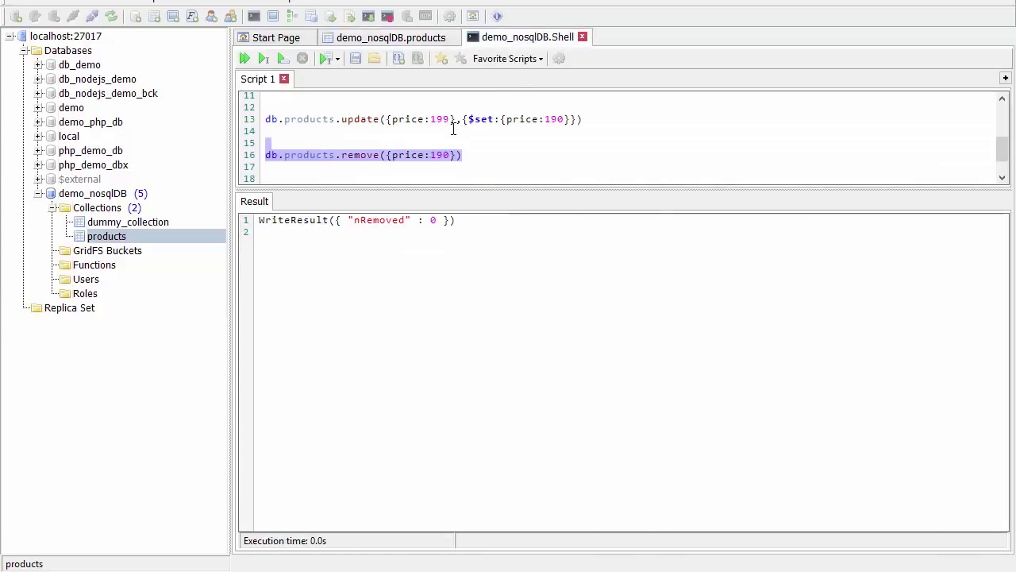
Insert the pasted firetv document (price 99.0), minus its _id line, via db.products.insert.
click(472, 149)
key(Return)
key(Return)
key(Return)
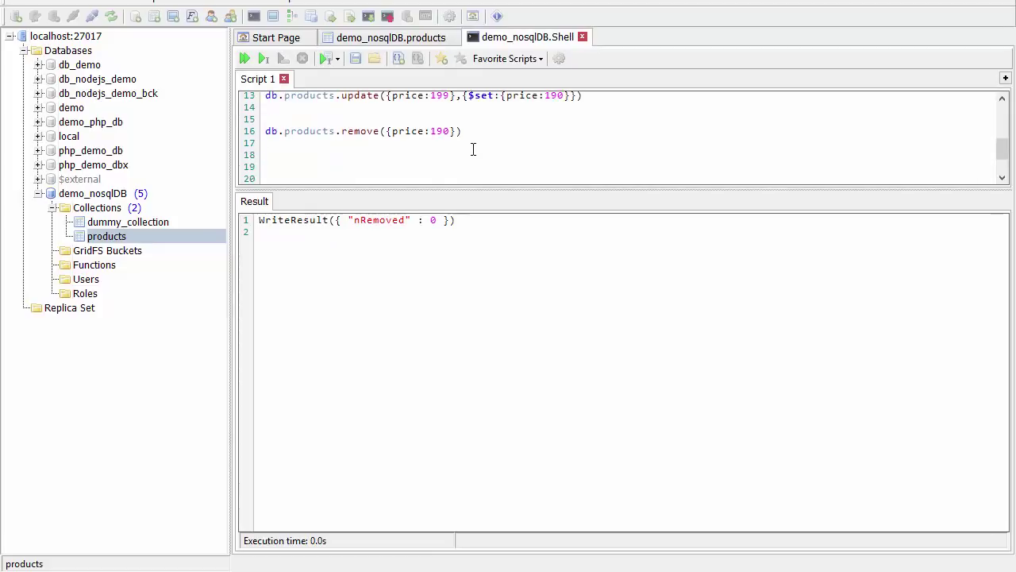
text(db.pr)
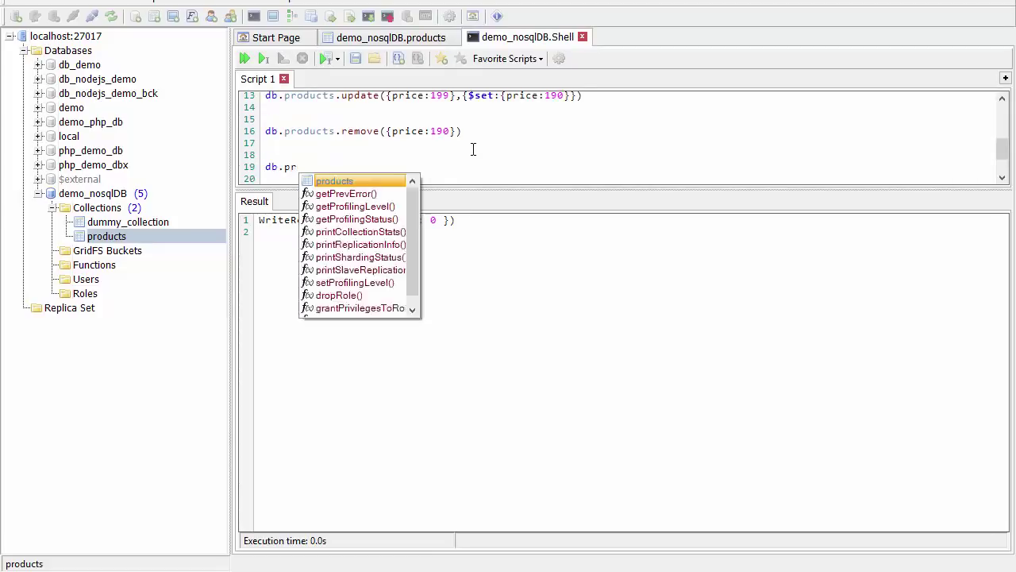
text(oducts.insert)
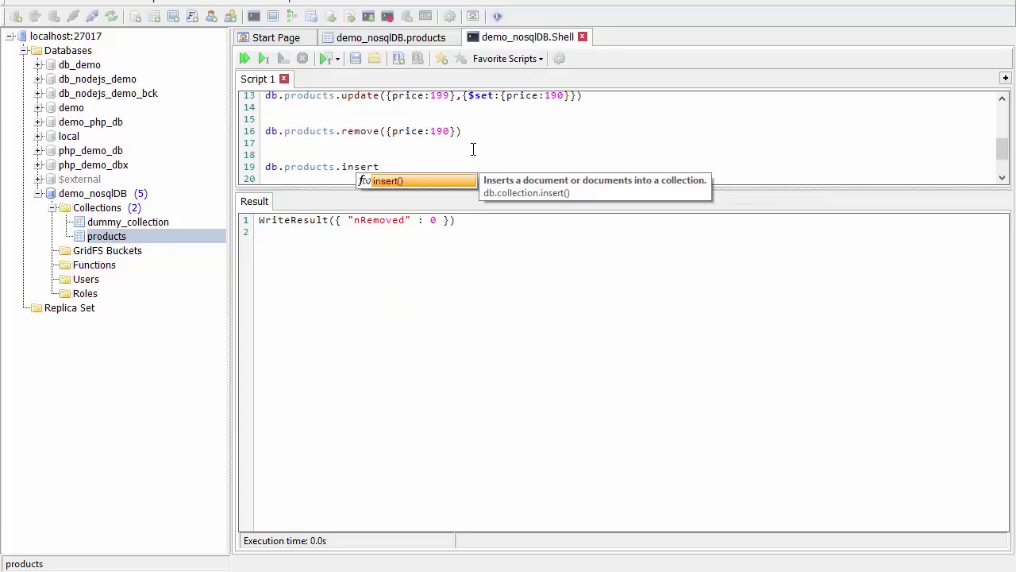
text())
key(BackSpace)
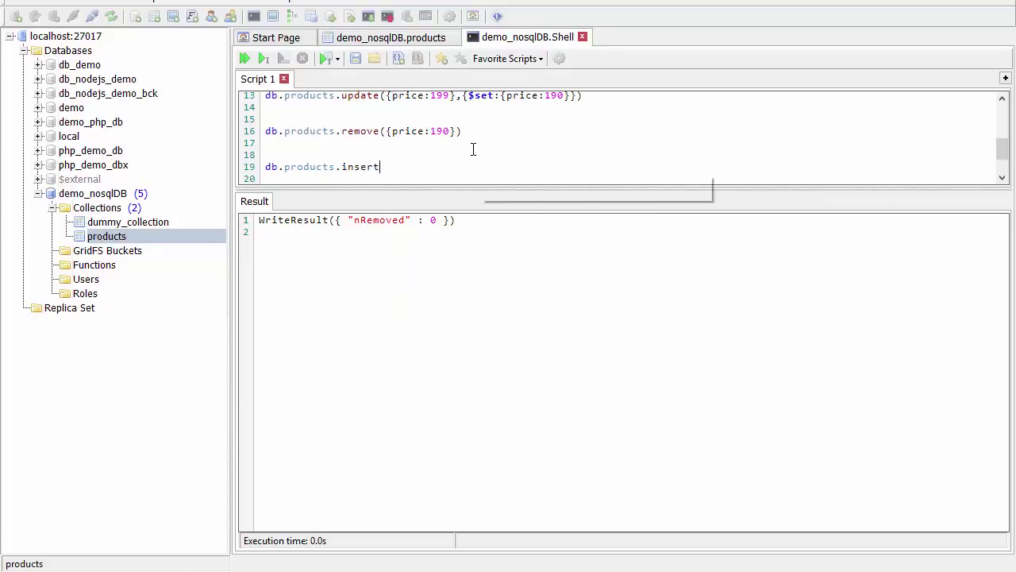
text(()
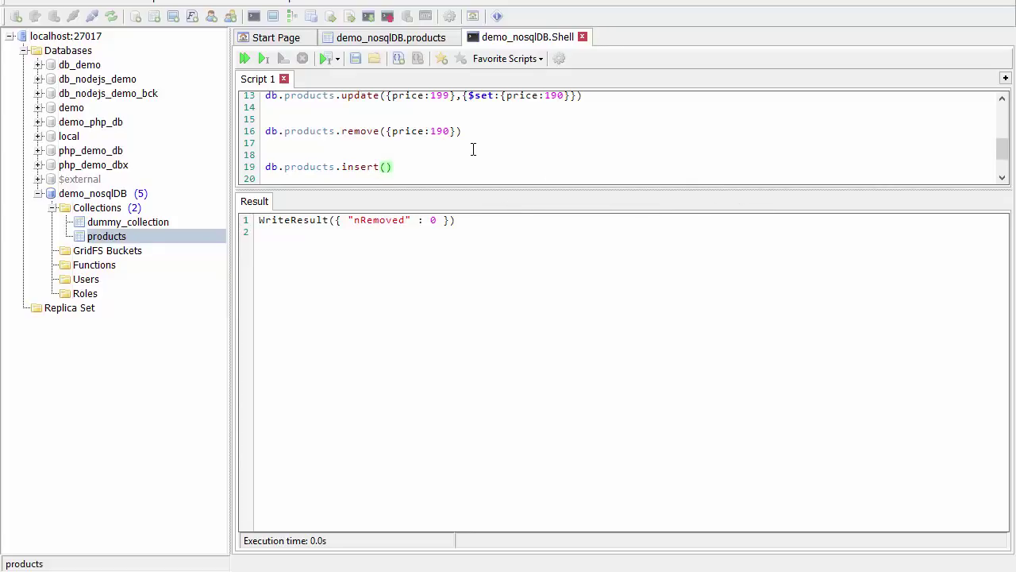
key(ctrl+v)
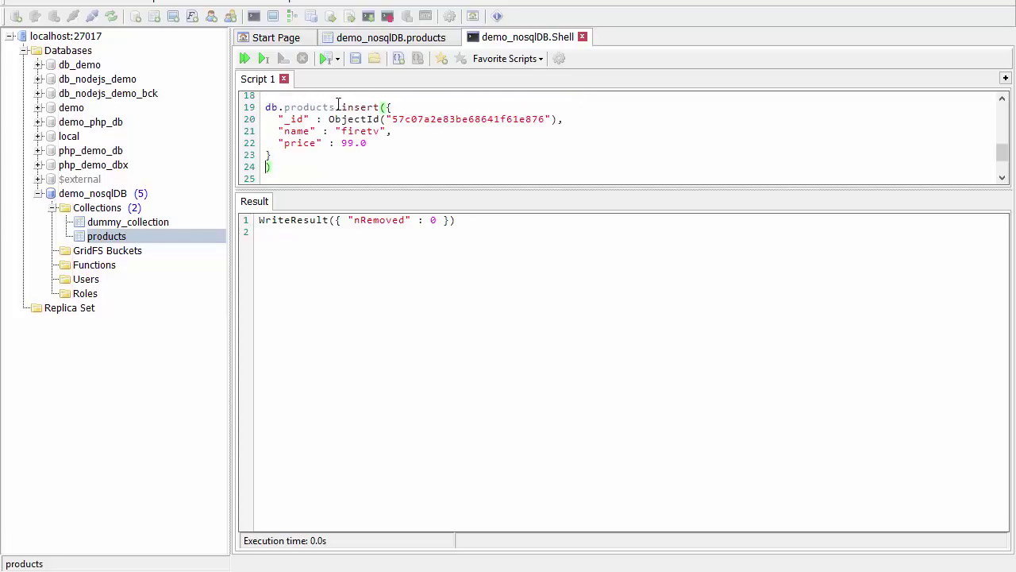
click(273, 120)
drag(274, 120, 567, 119)
key(BackSpace)
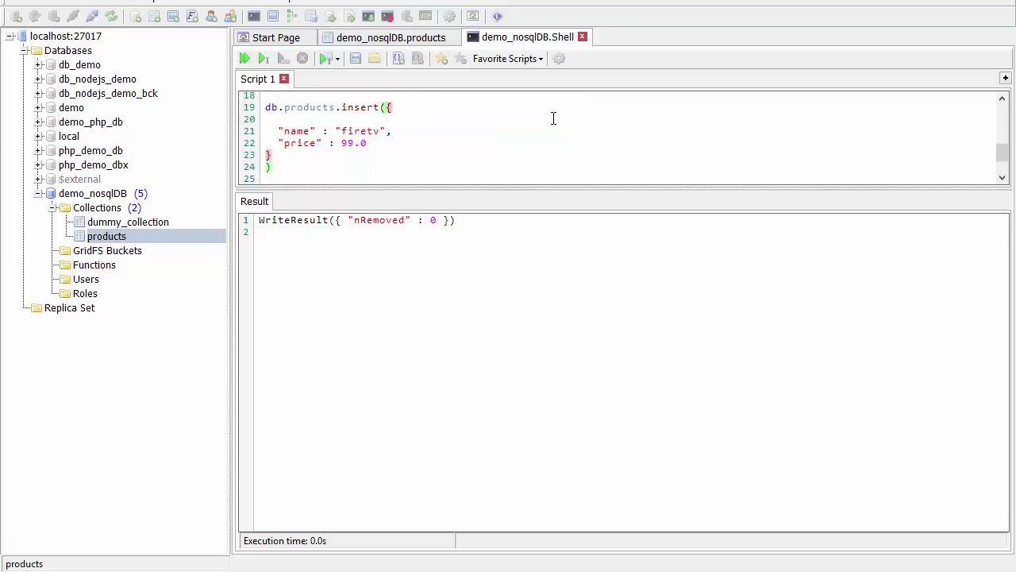
drag(288, 165, 258, 107)
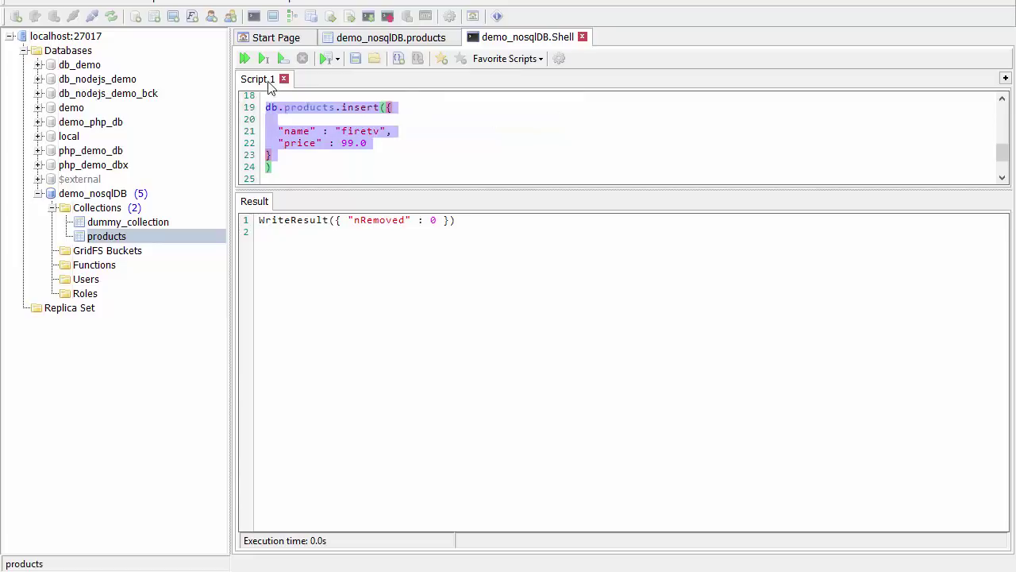
key(F5)
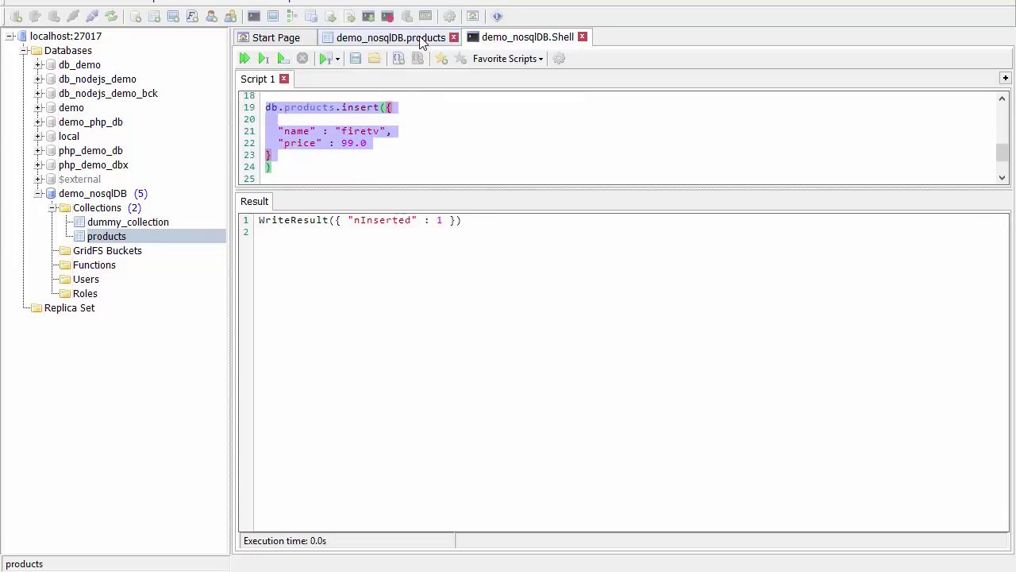
click(420, 39)
Refresh the products grid to show the new firetv document, then glance at the slides.
click(350, 182)
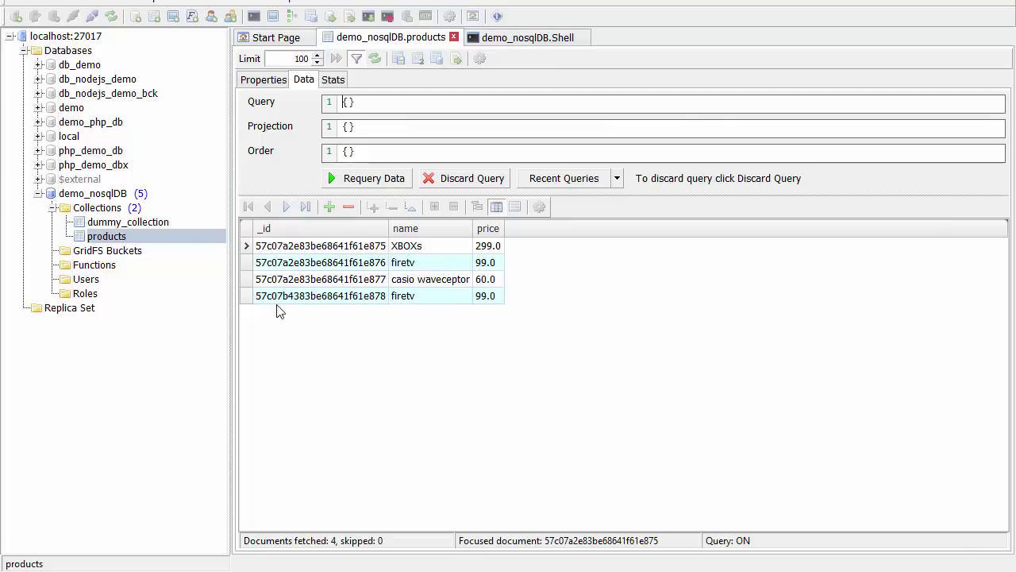
key(alt+Tab)
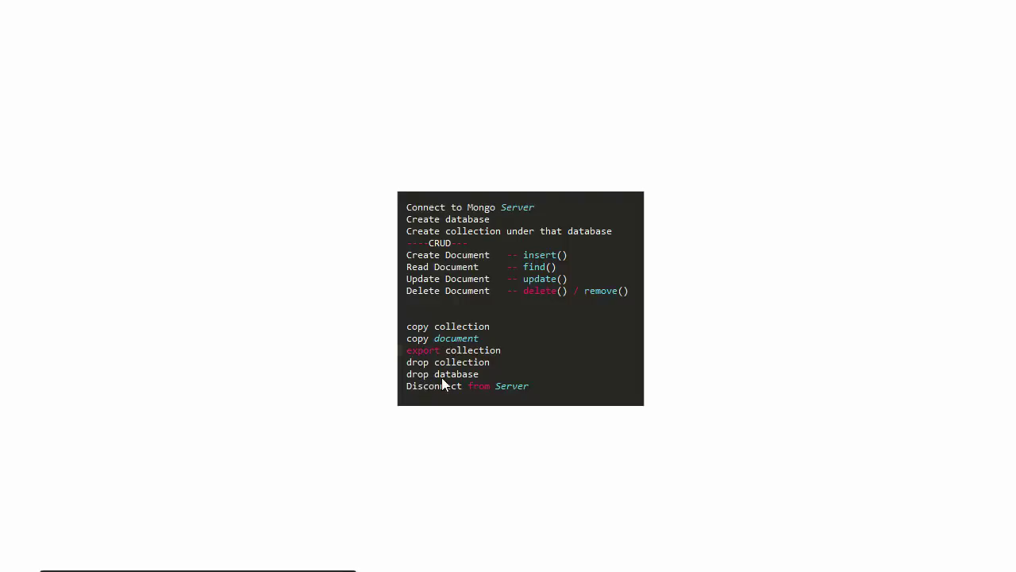
key(alt+Tab)
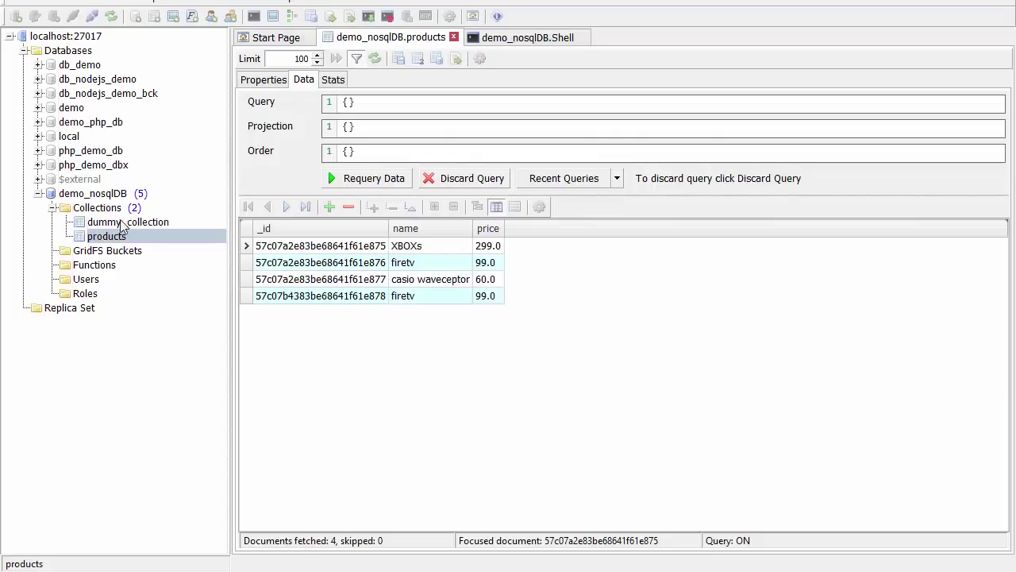
Drop the demo_nosqlDB database and disconnect from localhost:27017.
right_click(116, 195)
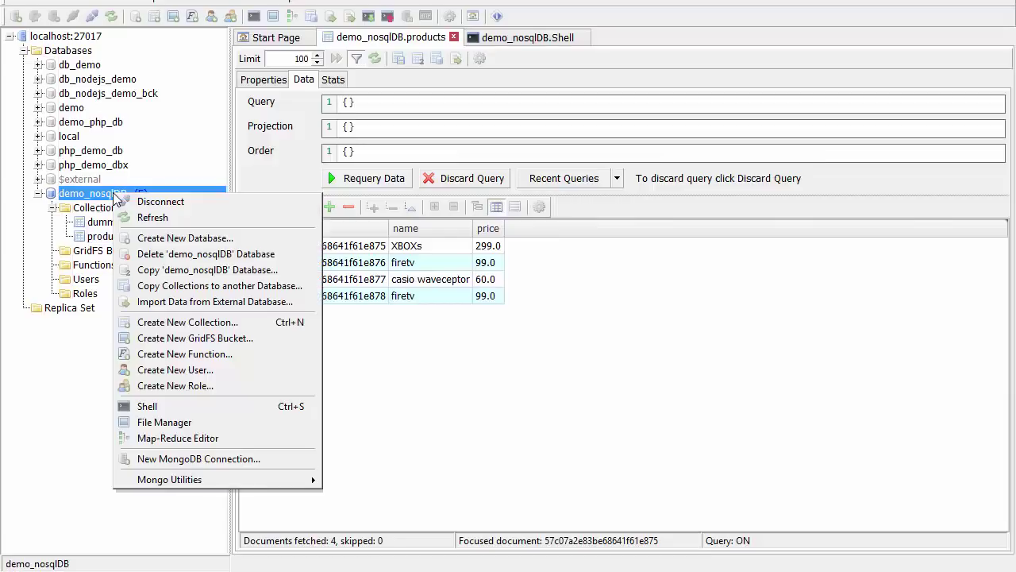
click(170, 255)
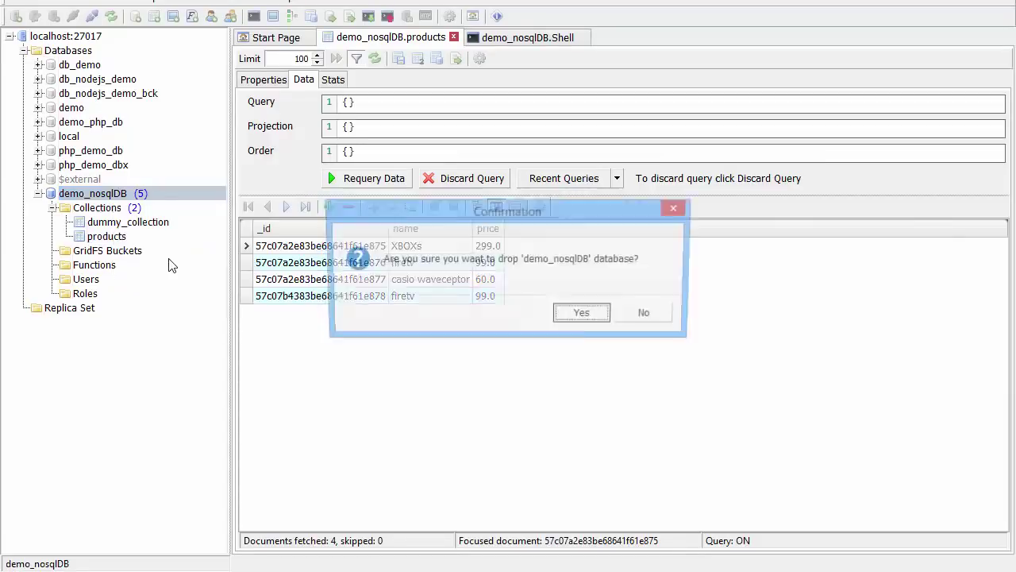
click(581, 312)
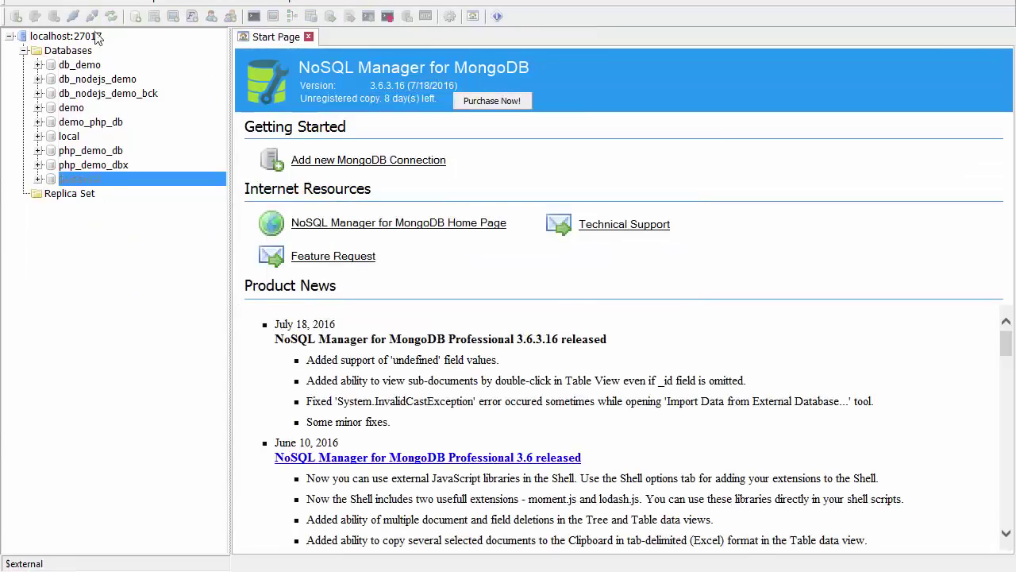
right_click(96, 37)
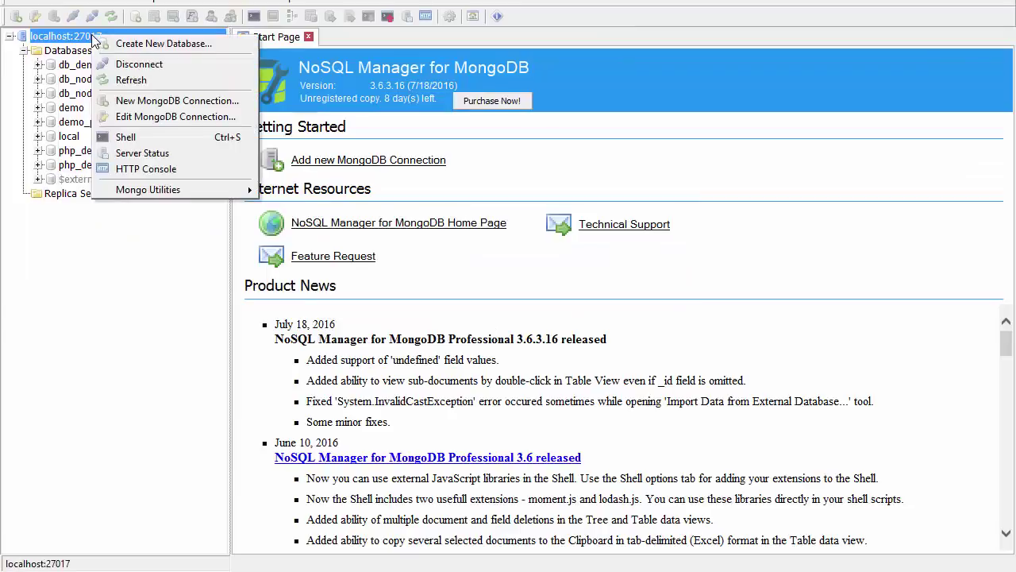
click(136, 71)
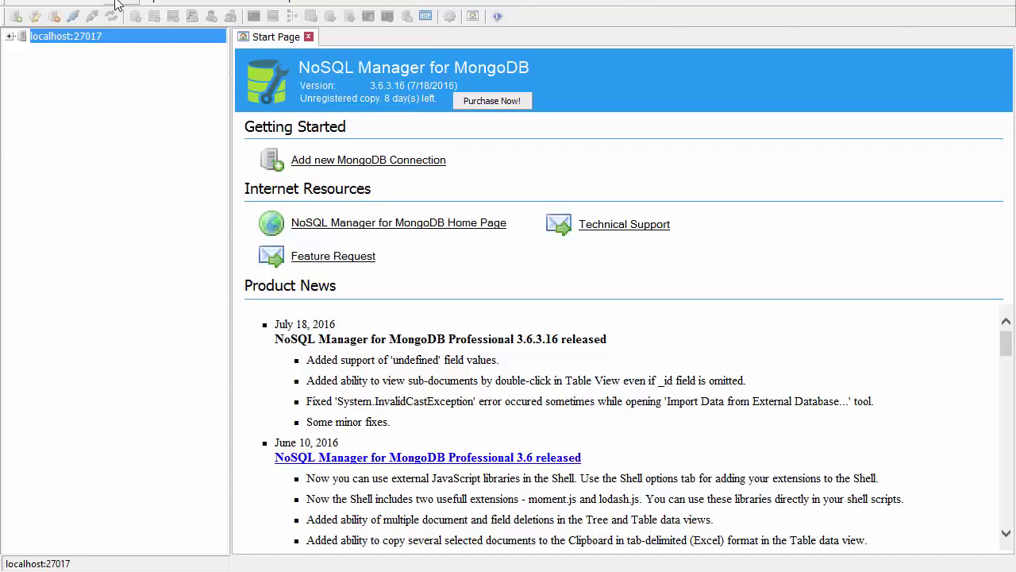
Reconnect localhost:27017, start Import Data from External Database for php_demo_db, then switch to Chrome.
click(9, 37)
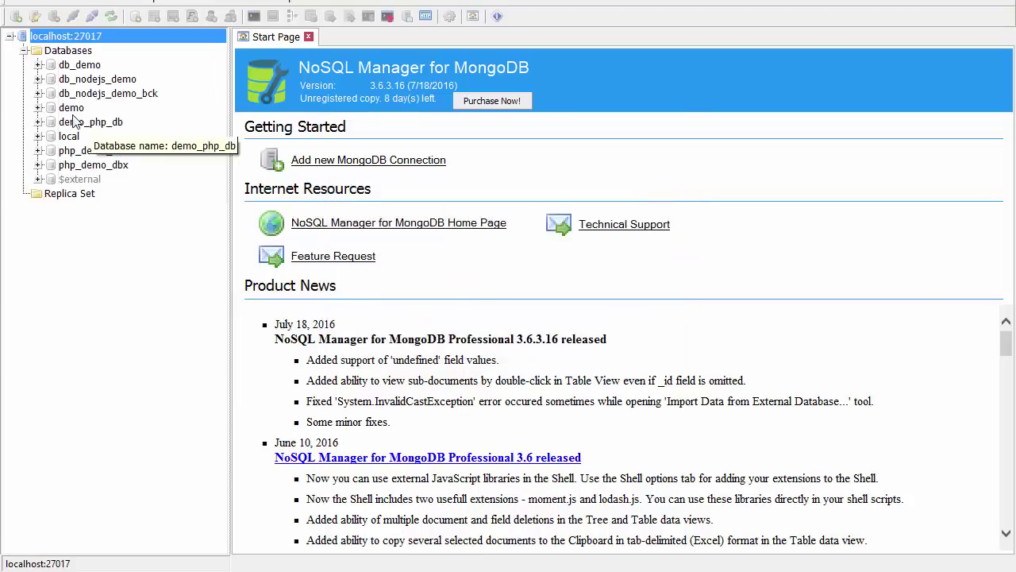
click(37, 124)
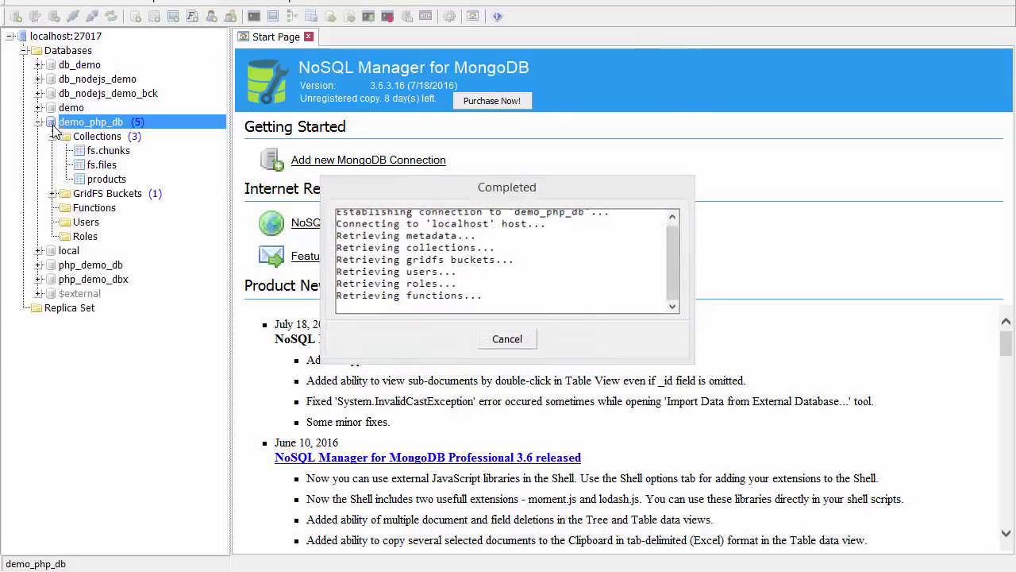
click(38, 264)
click(99, 293)
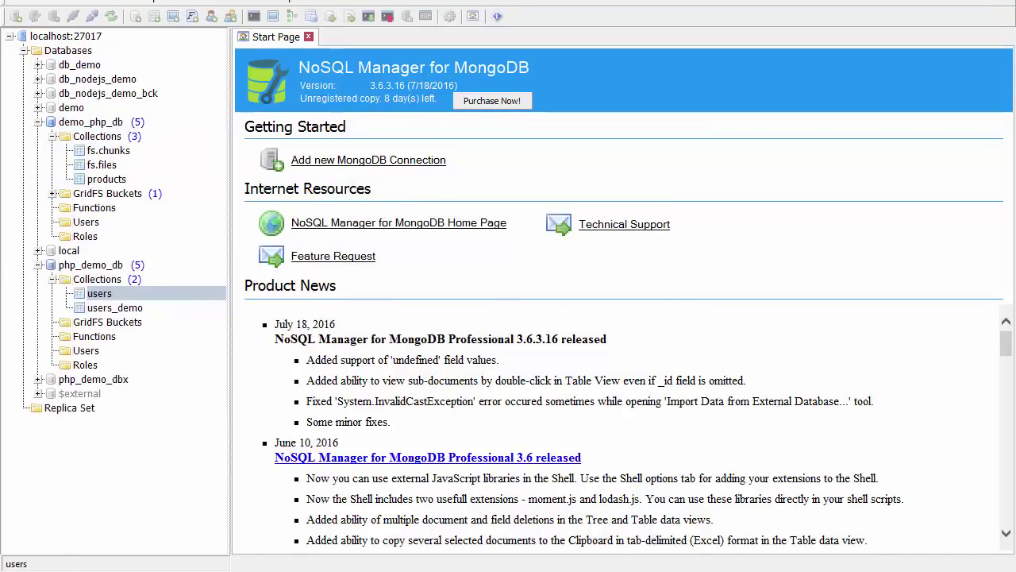
click(127, 3)
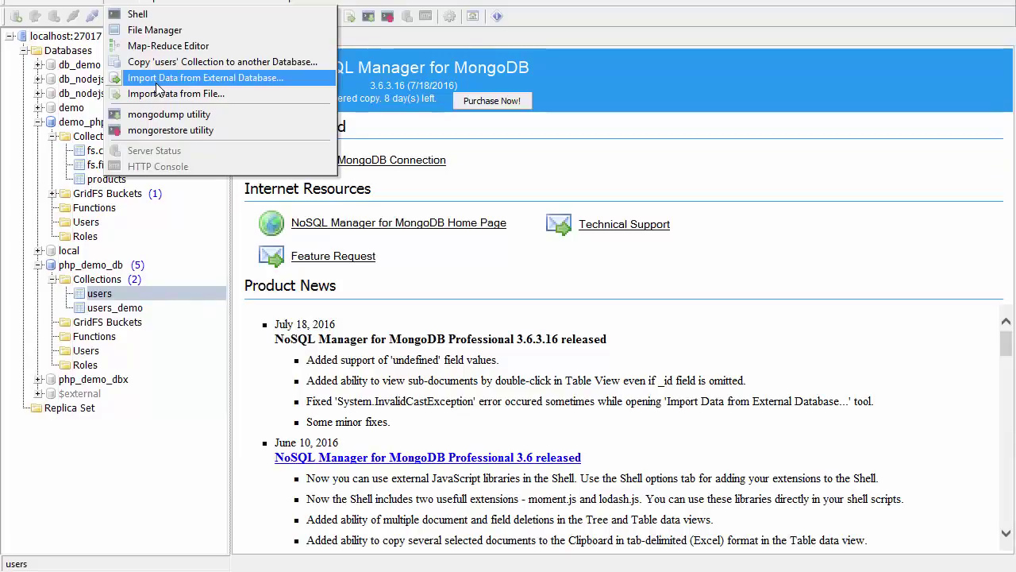
click(157, 80)
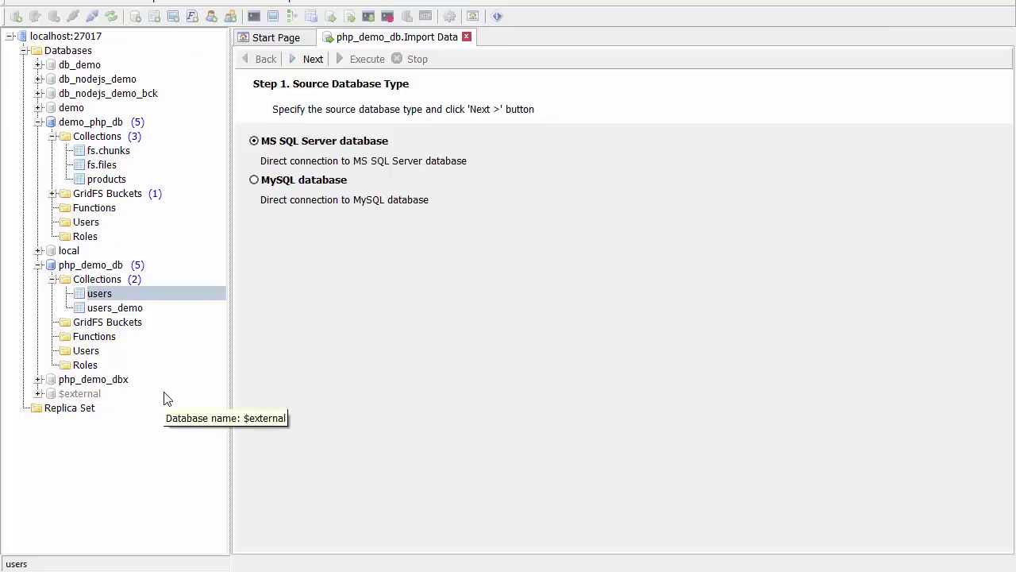
key(alt+Tab)
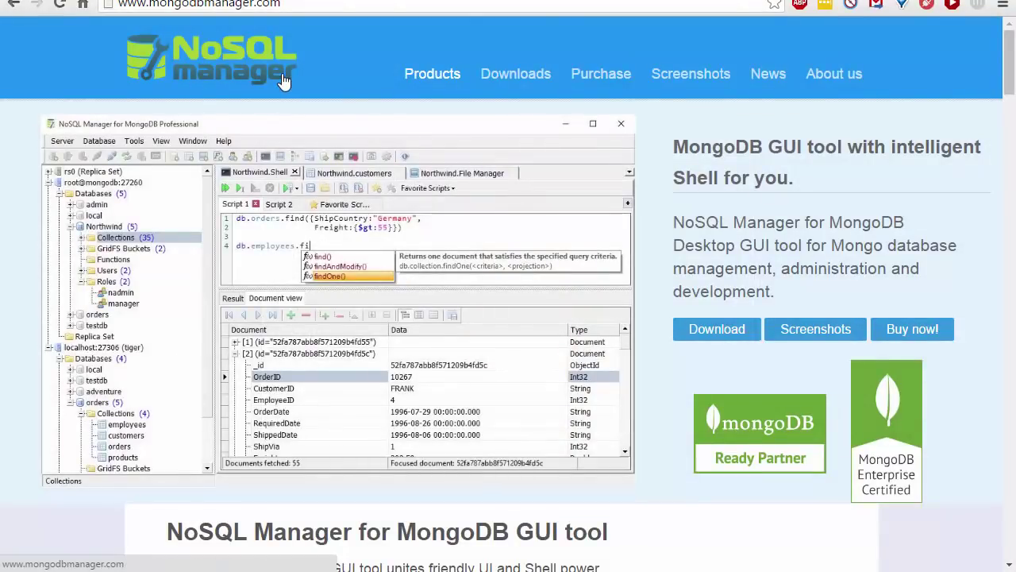
Advance the slides past the agenda to Sample Data, then return to the Import Example Dataset page.
key(alt+Tab)
key(Tab)
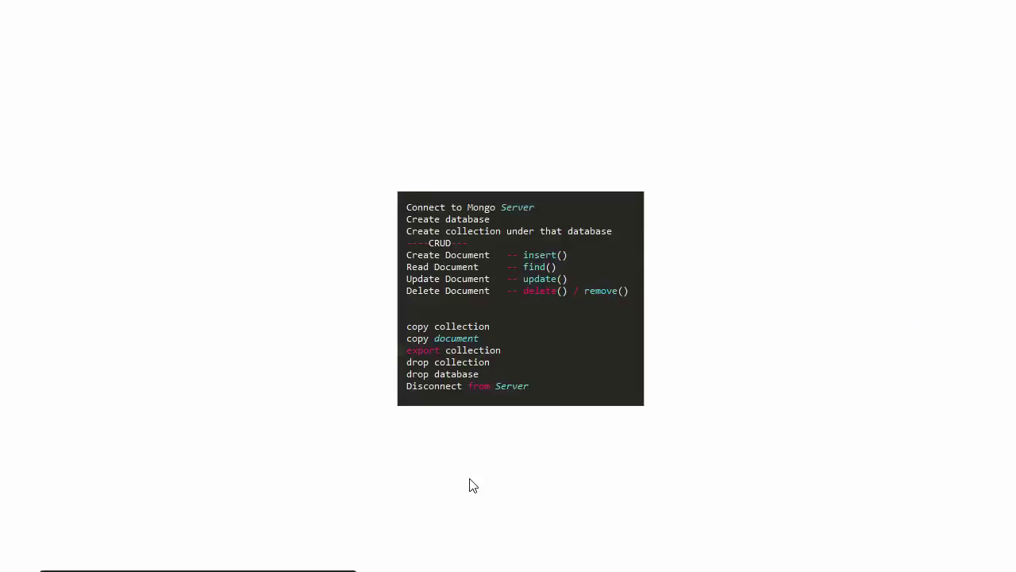
click(563, 485)
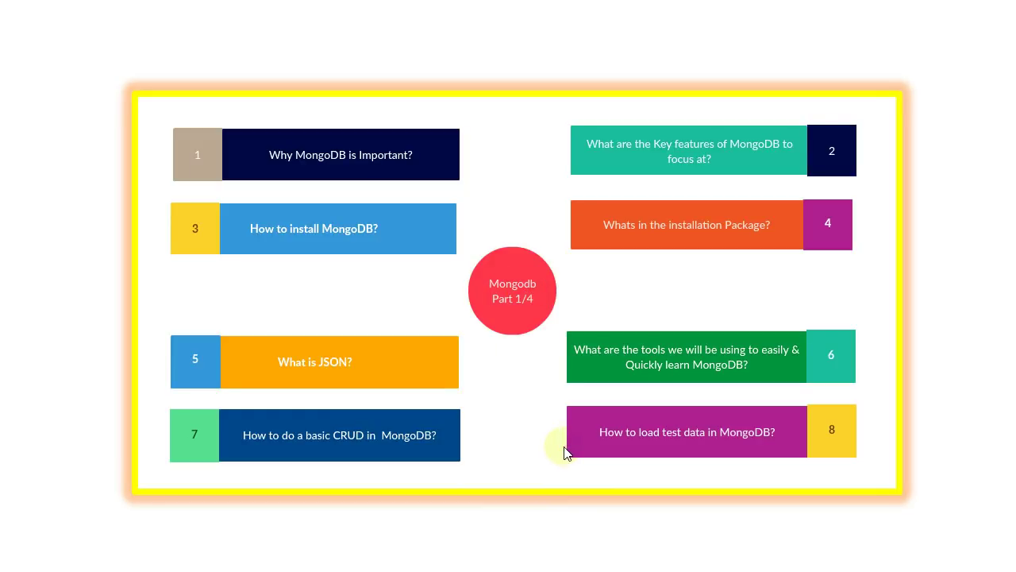
click(425, 347)
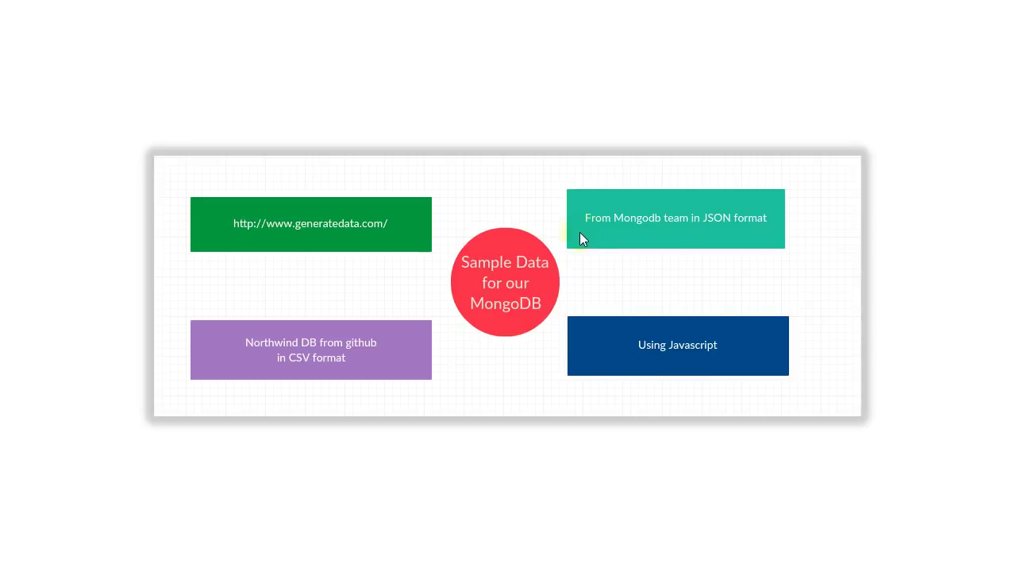
key(alt+Tab)
key(alt+Tab)
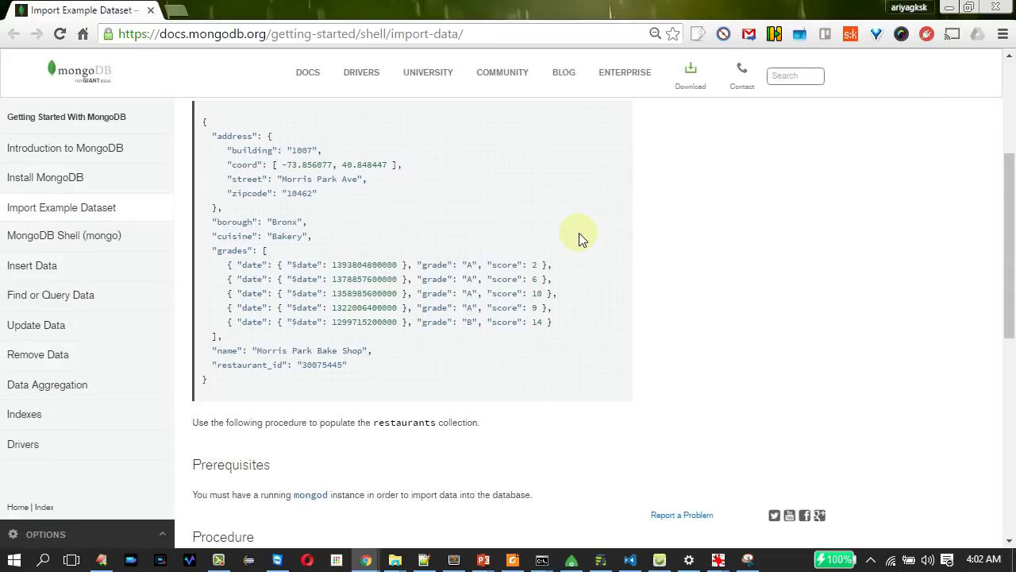
Highlight the word restaurants, the grades entries and the whole sample restaurant document.
drag(1010, 256, 1013, 231)
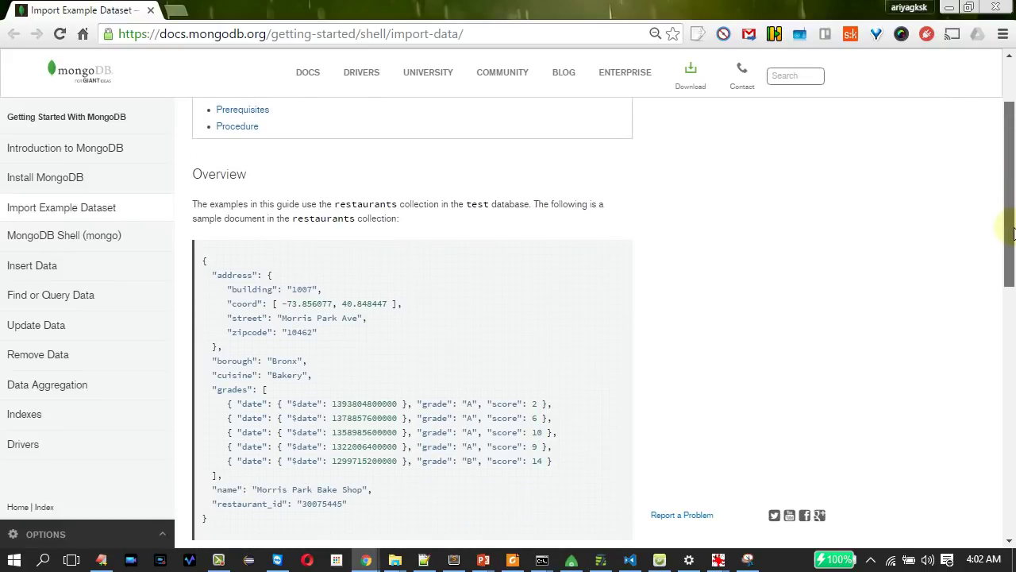
double_click(356, 204)
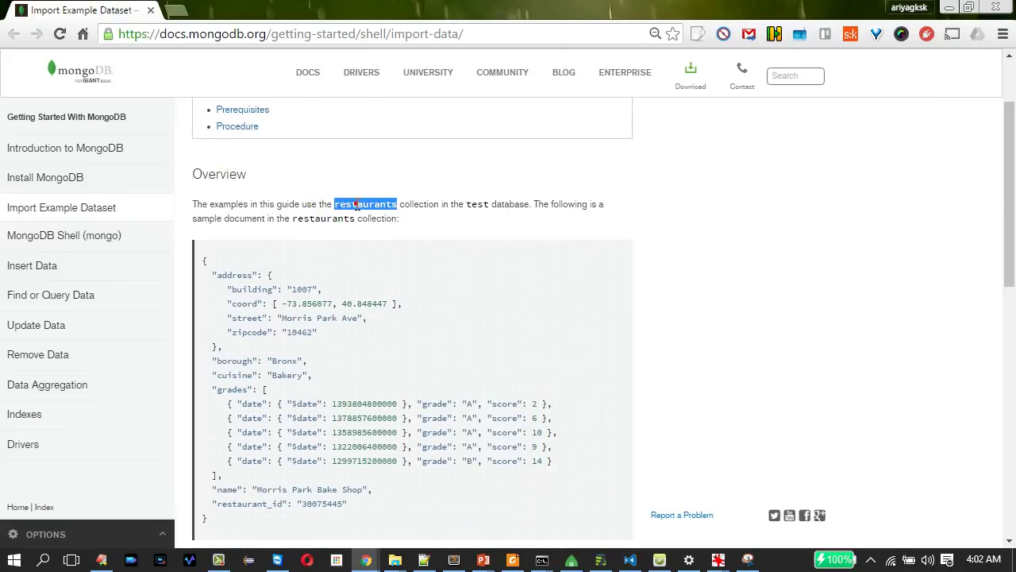
drag(437, 404, 590, 478)
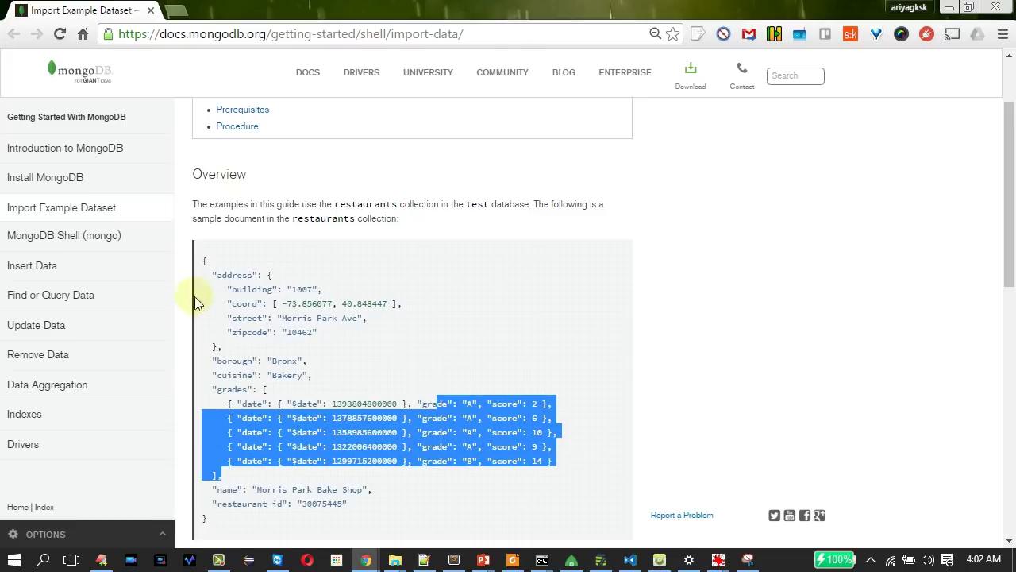
drag(203, 256, 306, 513)
drag(1012, 258, 1010, 415)
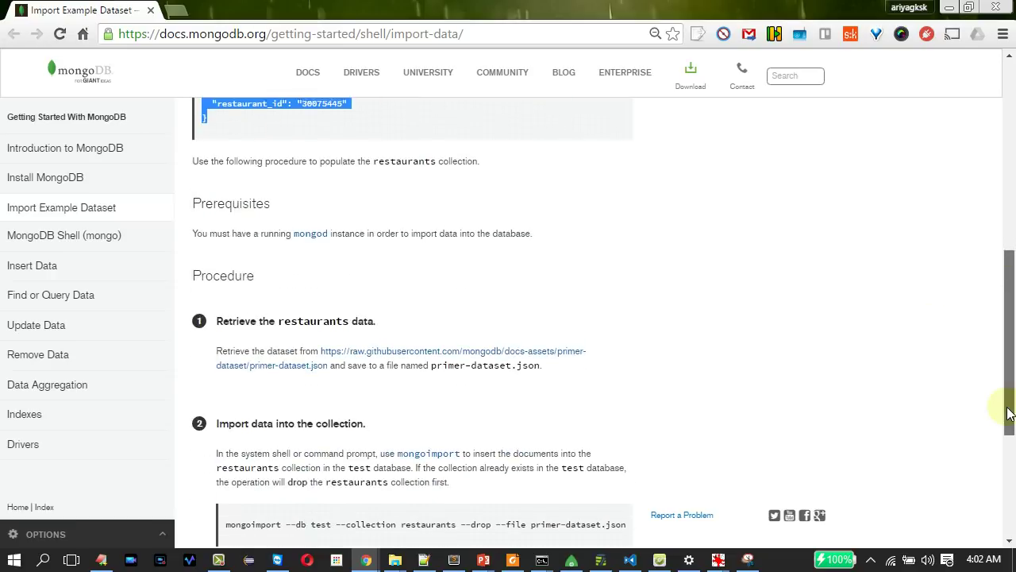
Open the raw primer-dataset.json file, then go to the Zip Code Data Set tutorial.
click(389, 353)
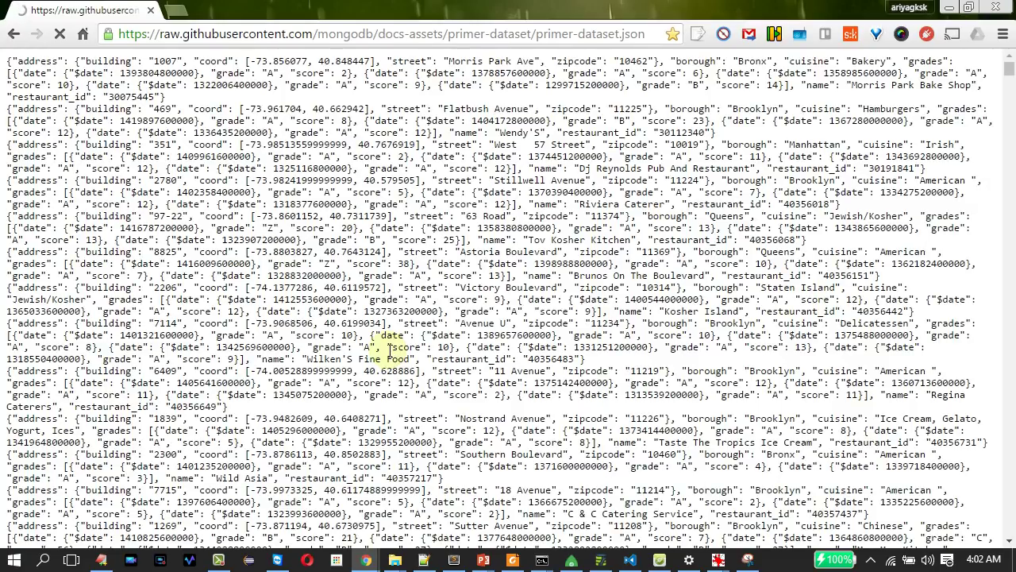
scroll(390, 349, down, 10)
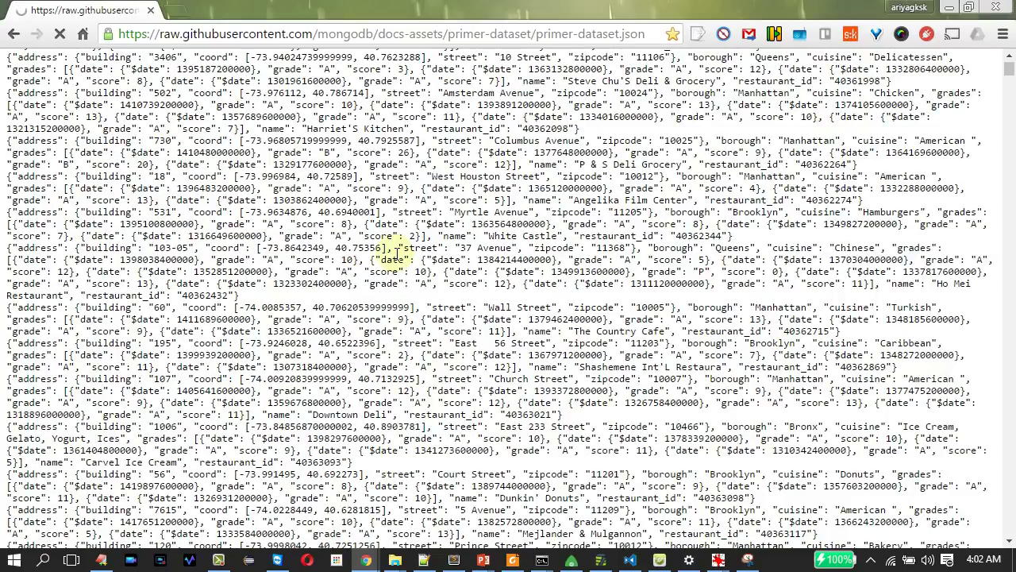
key(alt+Tab)
key(alt+Tab)
key(alt+Tab)
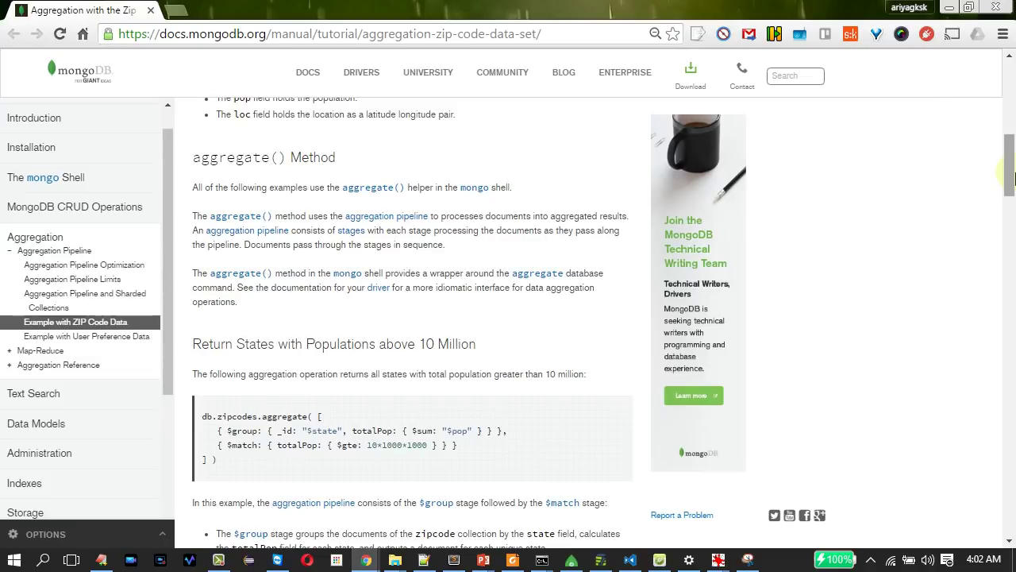
Read through the Zip Code tutorial, highlighting the population value 176404.
drag(1010, 151, 1012, 87)
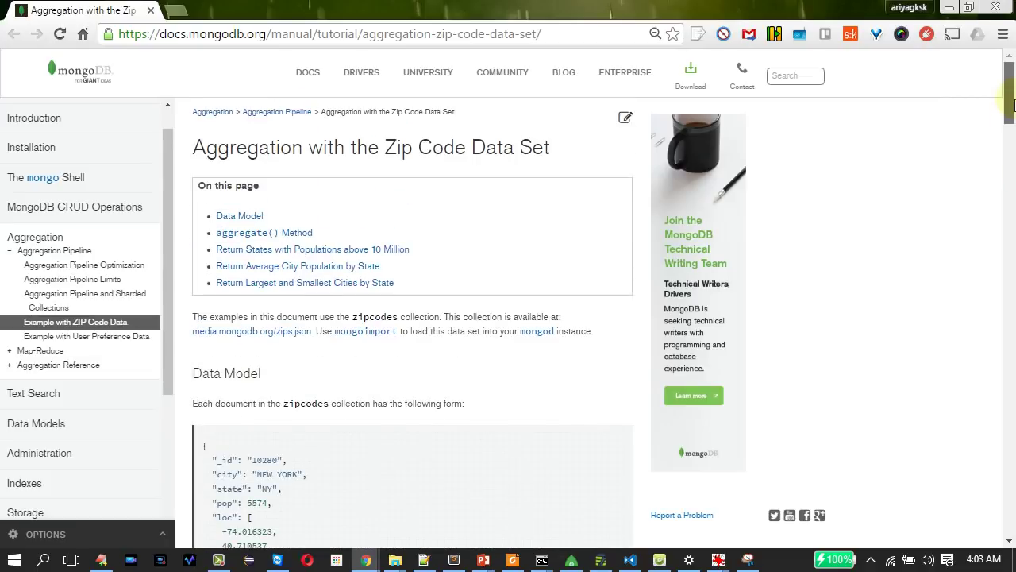
drag(208, 147, 515, 148)
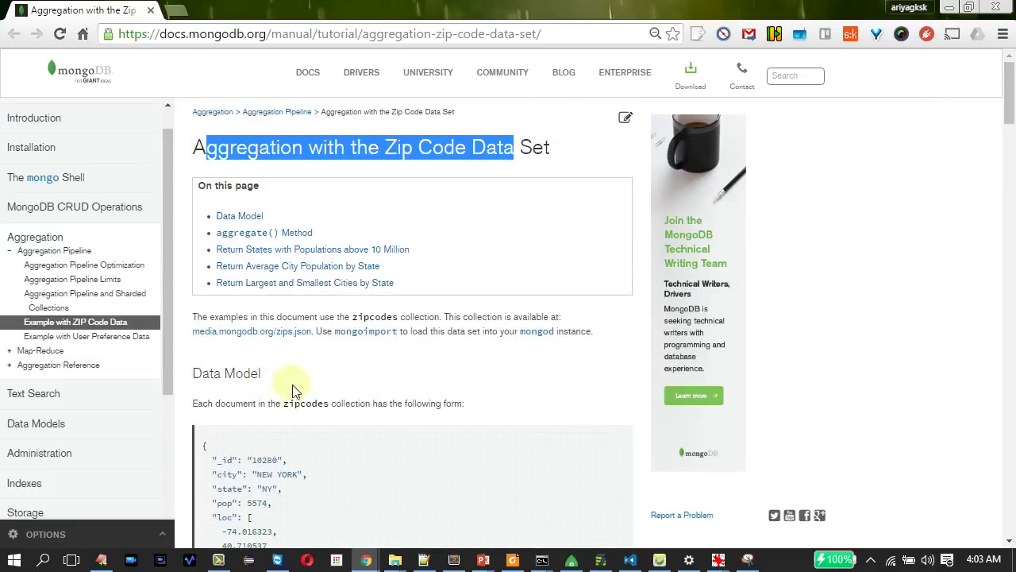
drag(1012, 110, 1011, 507)
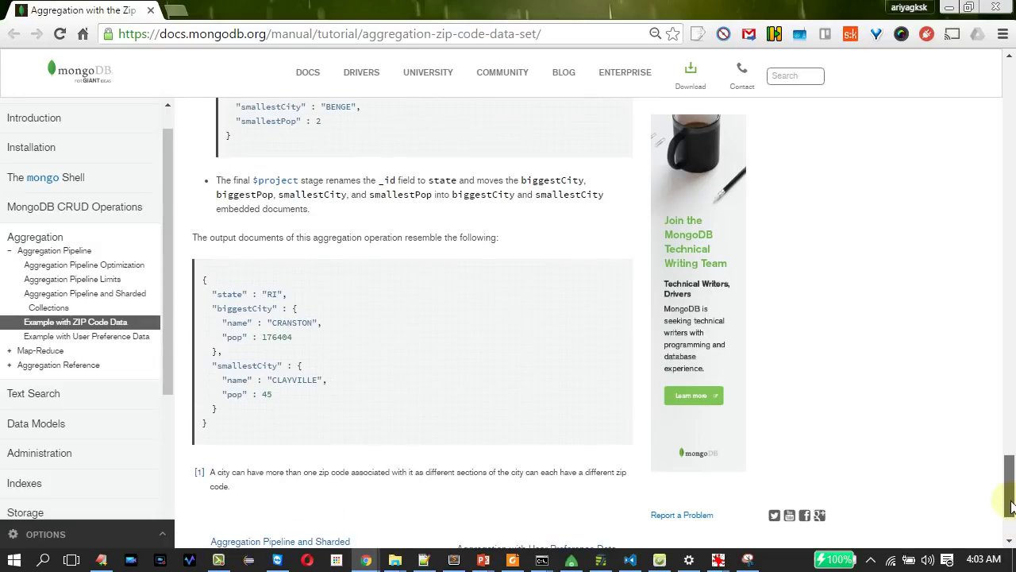
double_click(278, 337)
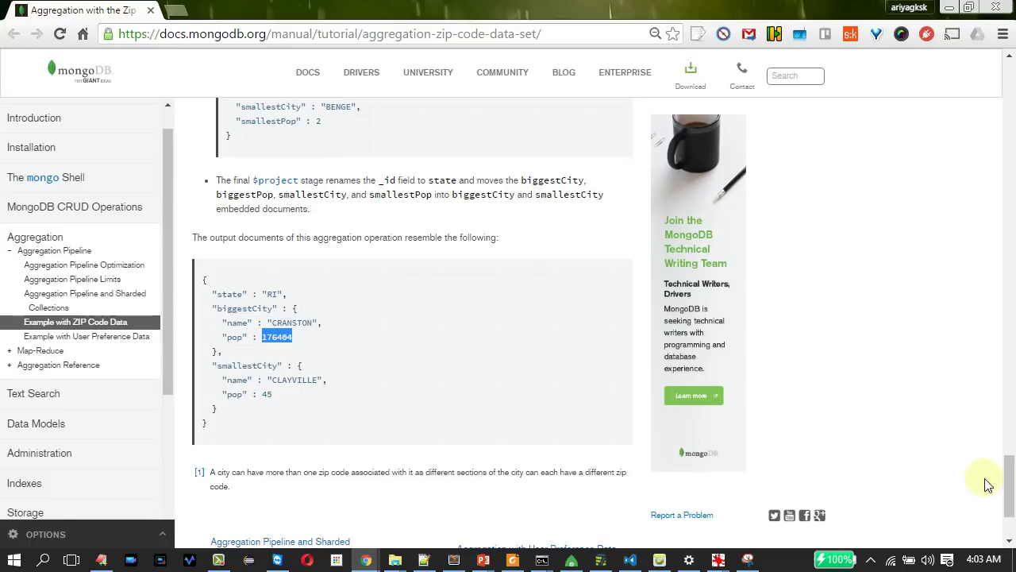
drag(1006, 473, 1010, 379)
Search the page for '.json' and open the media.mongodb.org zips.json dataset.
key(ctrl+f)
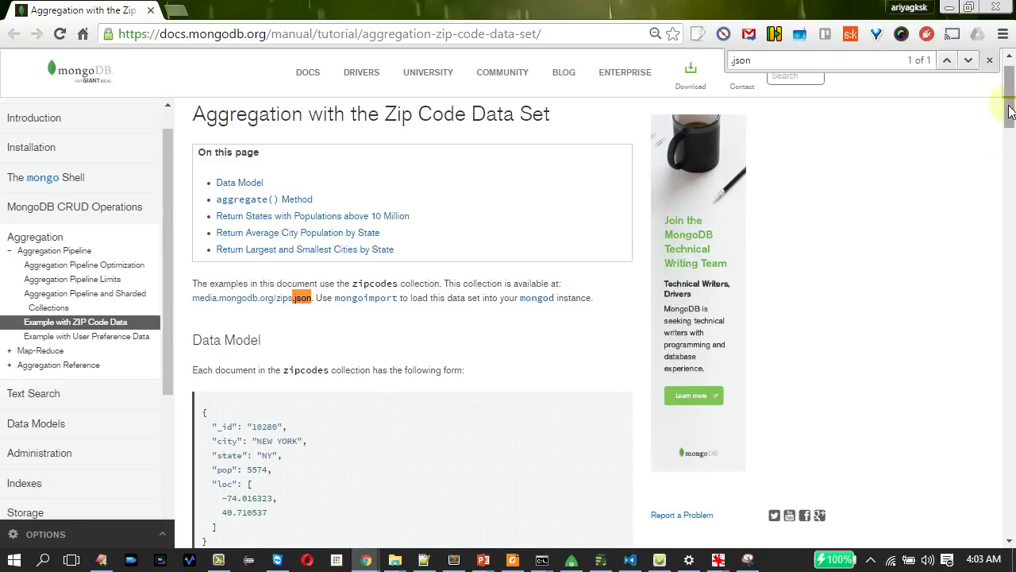
drag(1011, 107, 1011, 112)
drag(206, 275, 231, 403)
drag(1013, 123, 1012, 121)
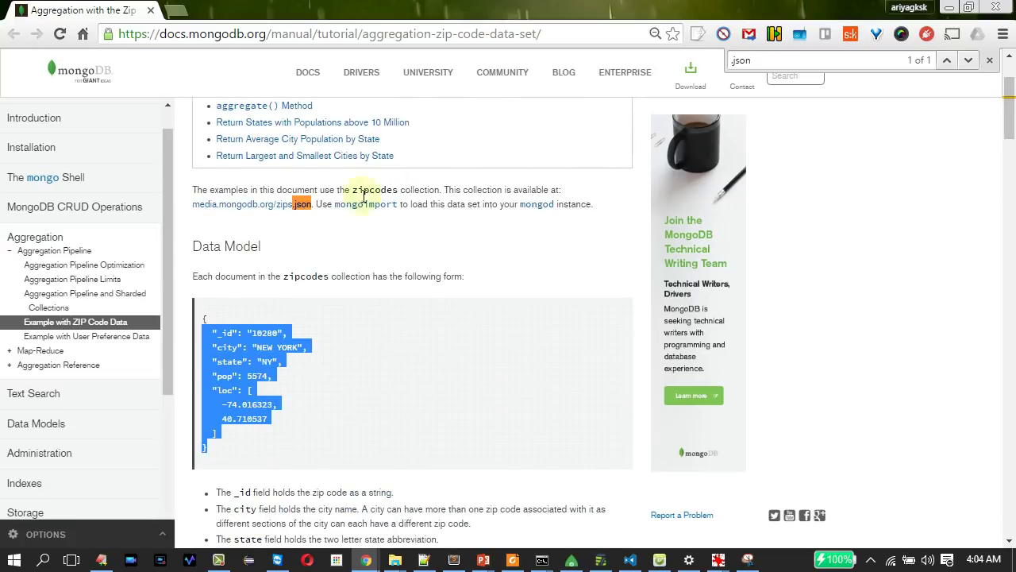
click(256, 205)
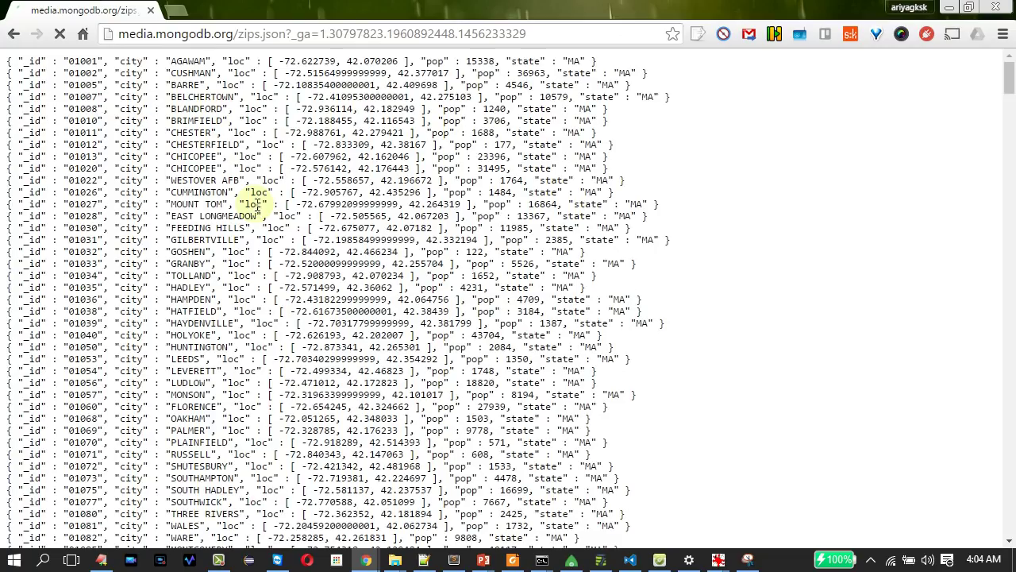
Select the zips.json page address, then choose 'Save as...' from the page's context menu.
double_click(322, 35)
click(292, 39)
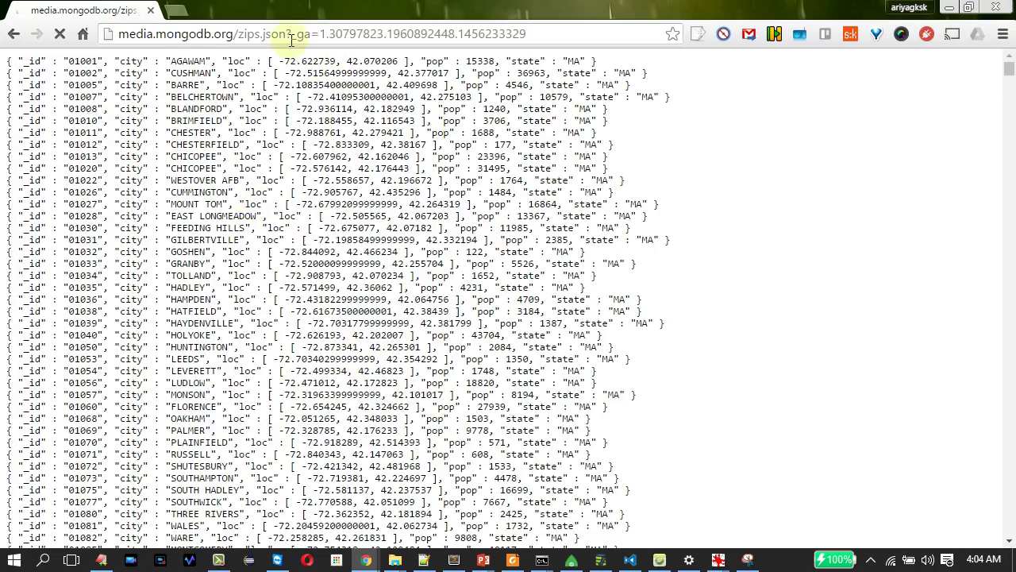
triple_click(291, 40)
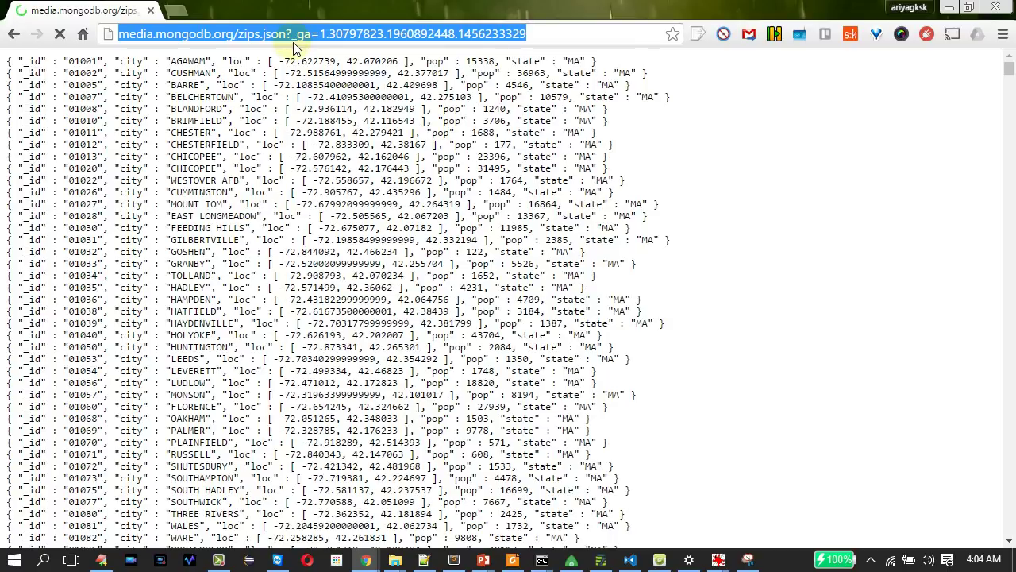
click(302, 204)
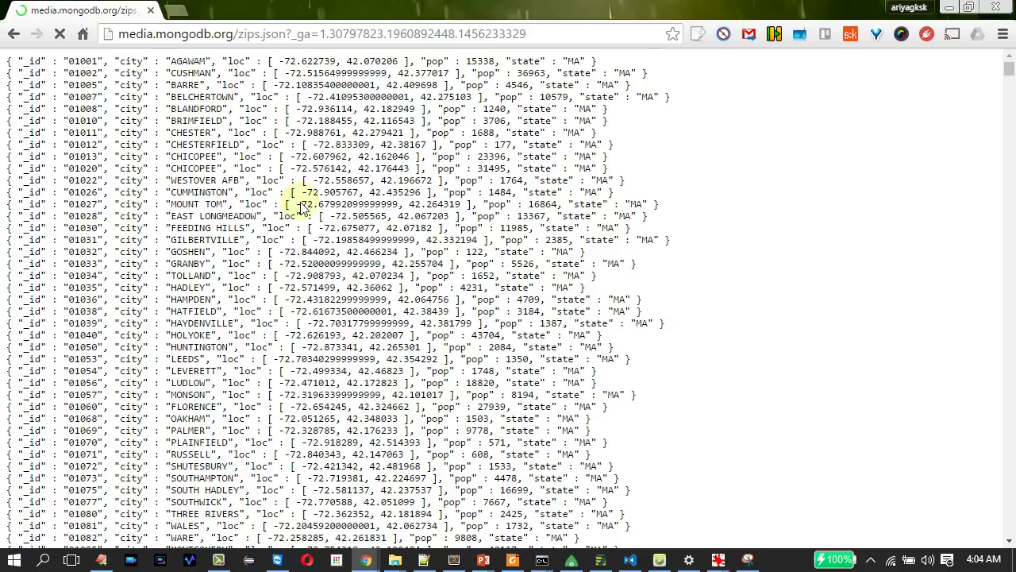
right_click(303, 205)
click(349, 277)
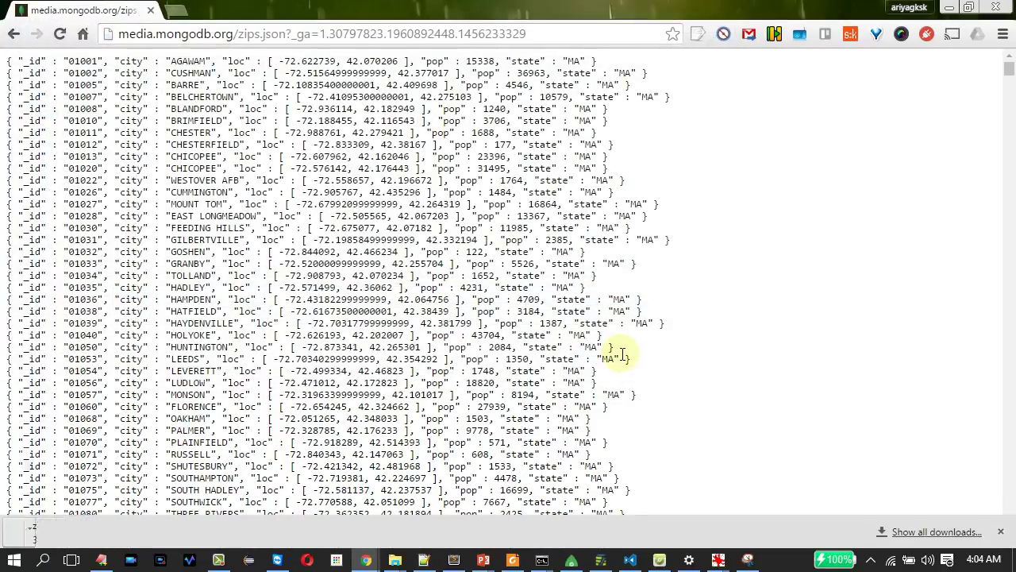
Save zips.json, save the restaurants data as primer-dataset.json, and open that download.
key(alt+Tab)
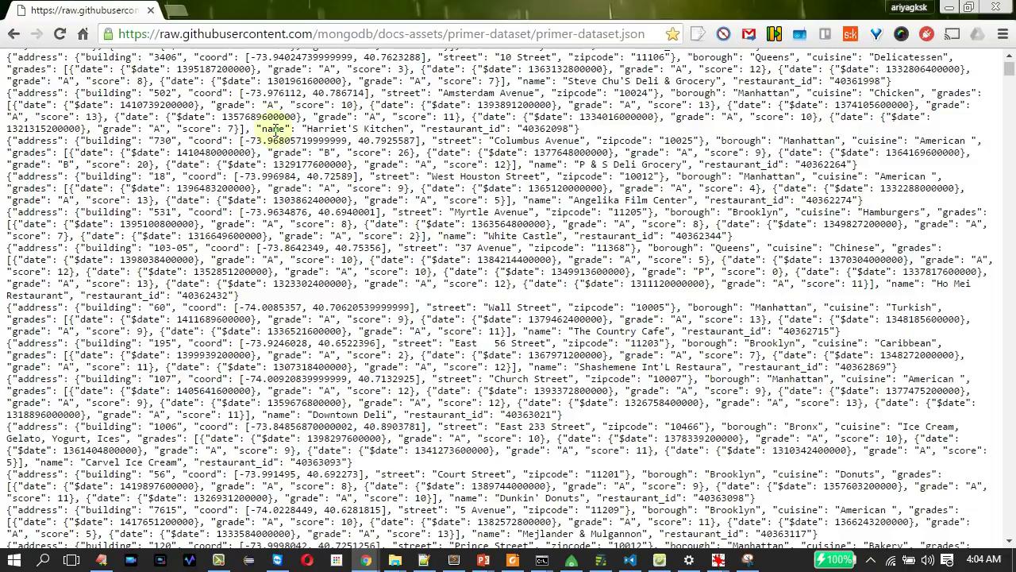
right_click(275, 131)
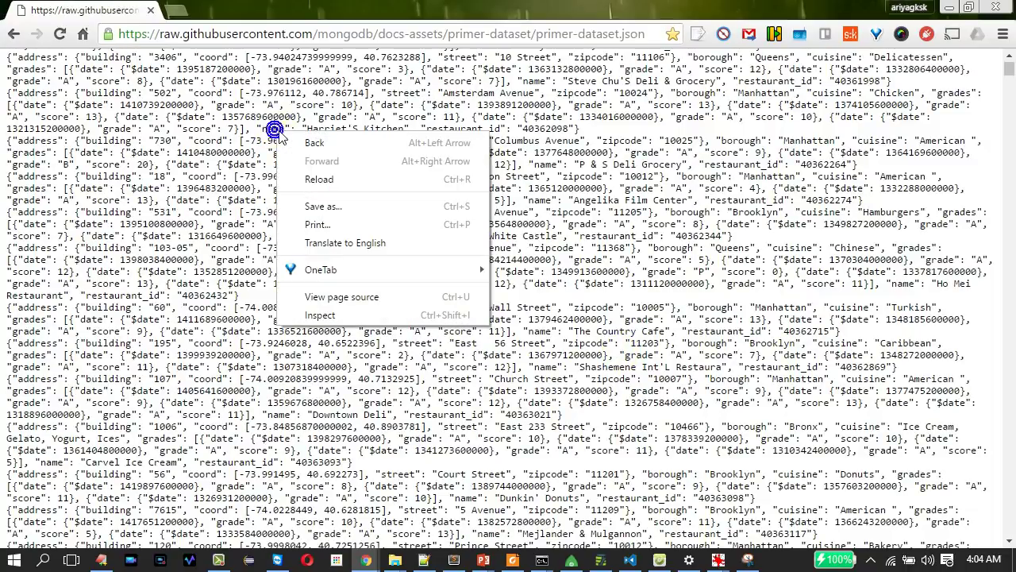
click(335, 207)
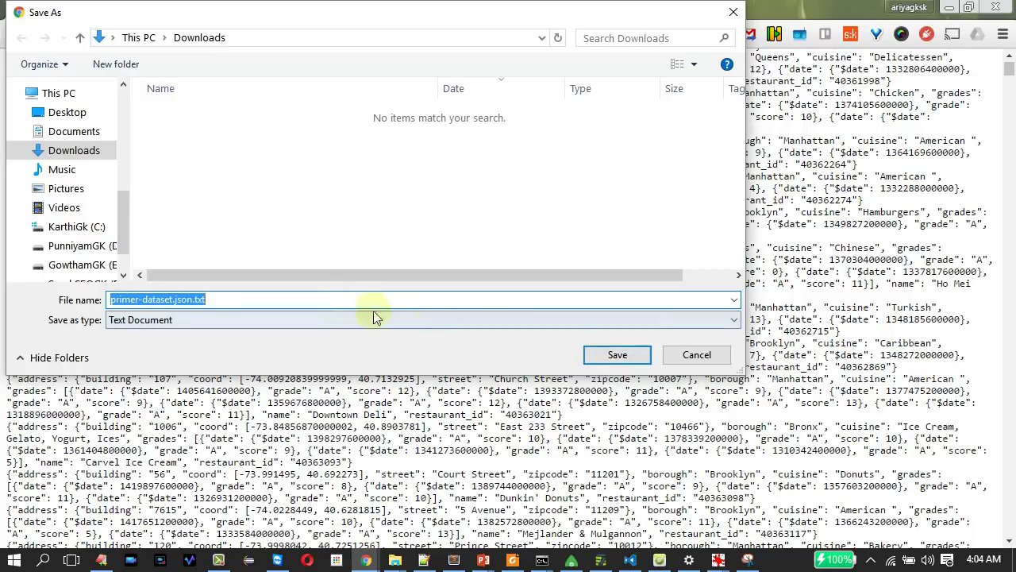
click(336, 302)
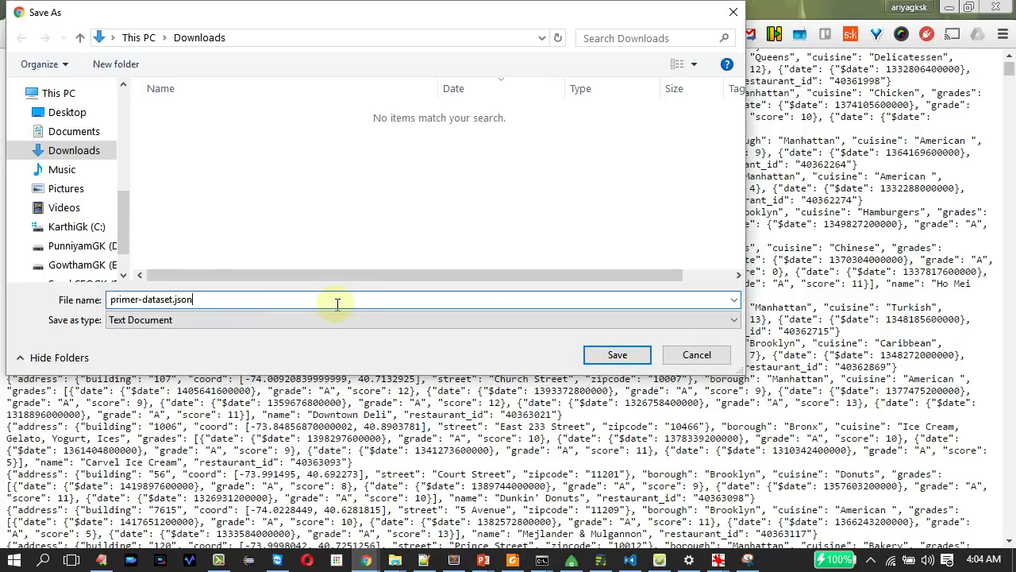
key(Return)
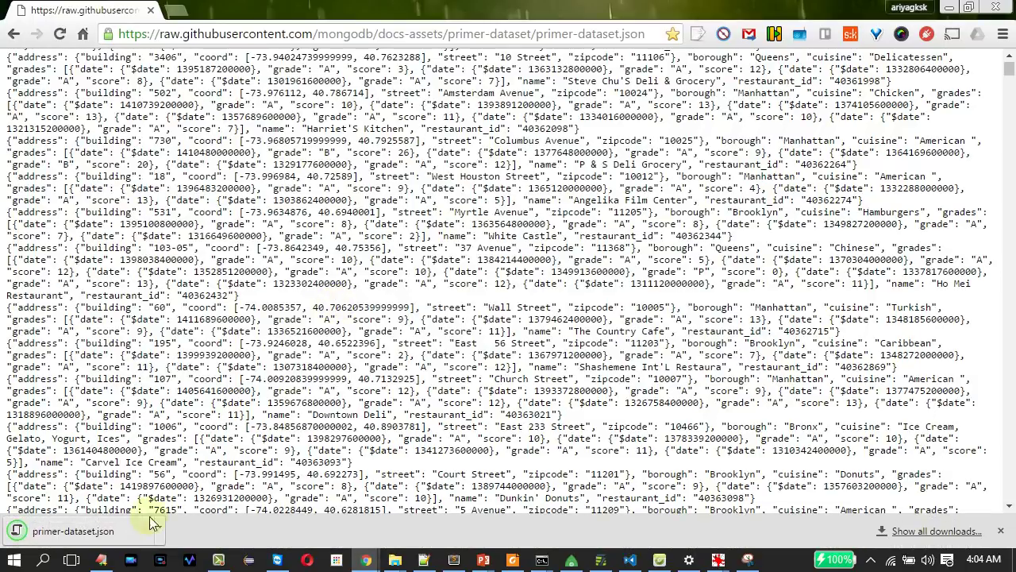
click(111, 539)
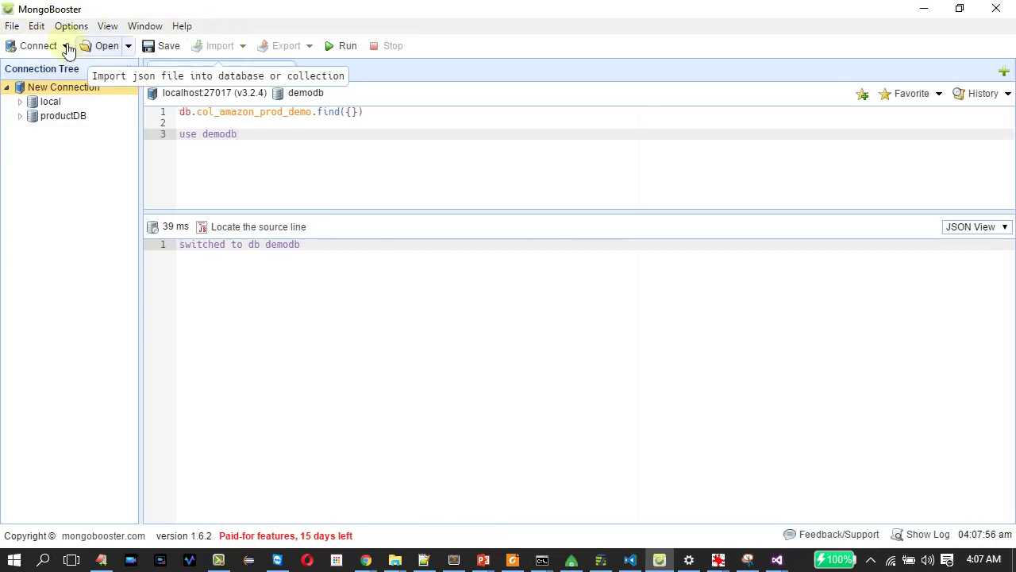
Create a new database named mongodb_team on the New Connection server.
right_click(45, 85)
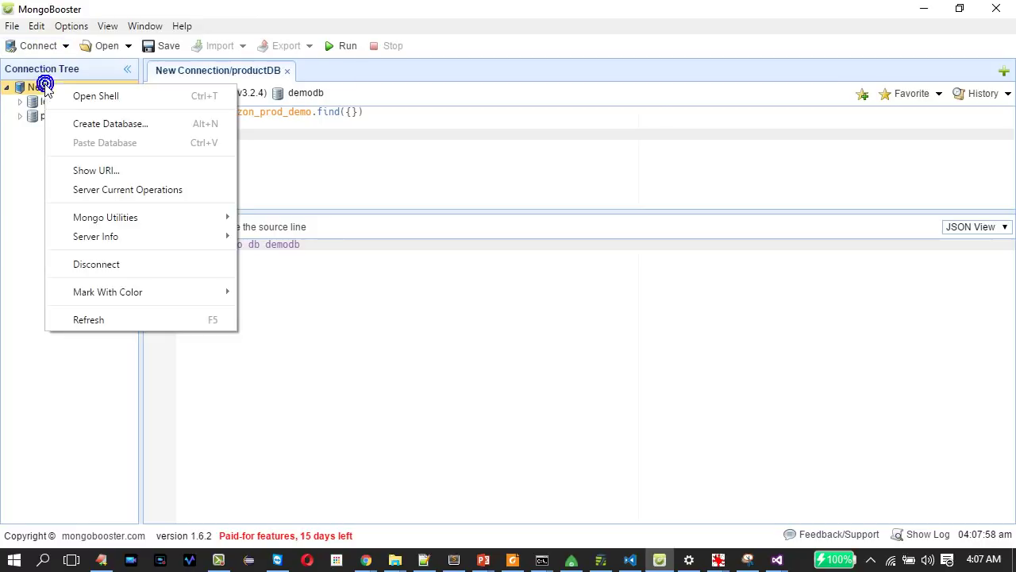
click(105, 125)
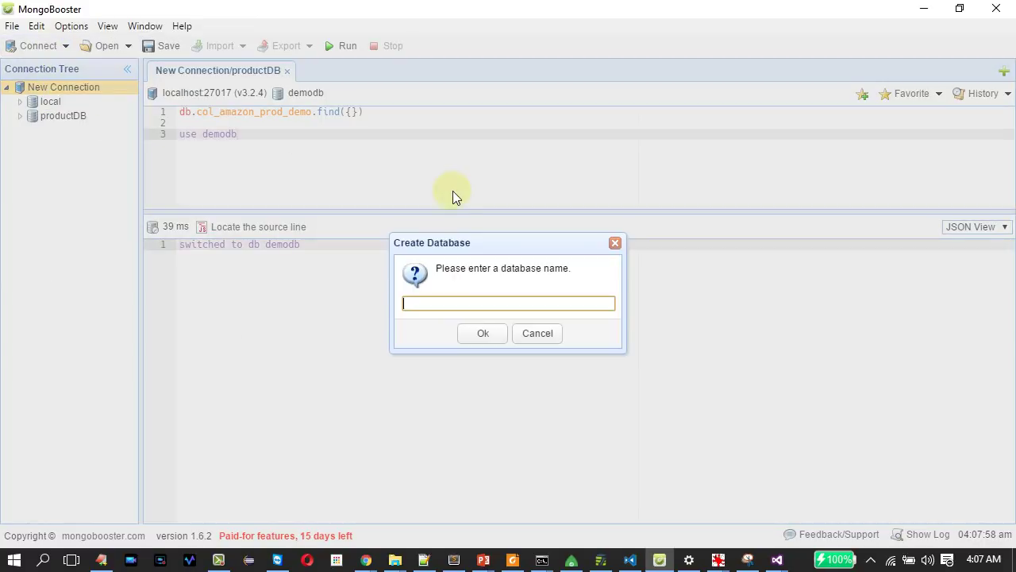
text(mongodb_team)
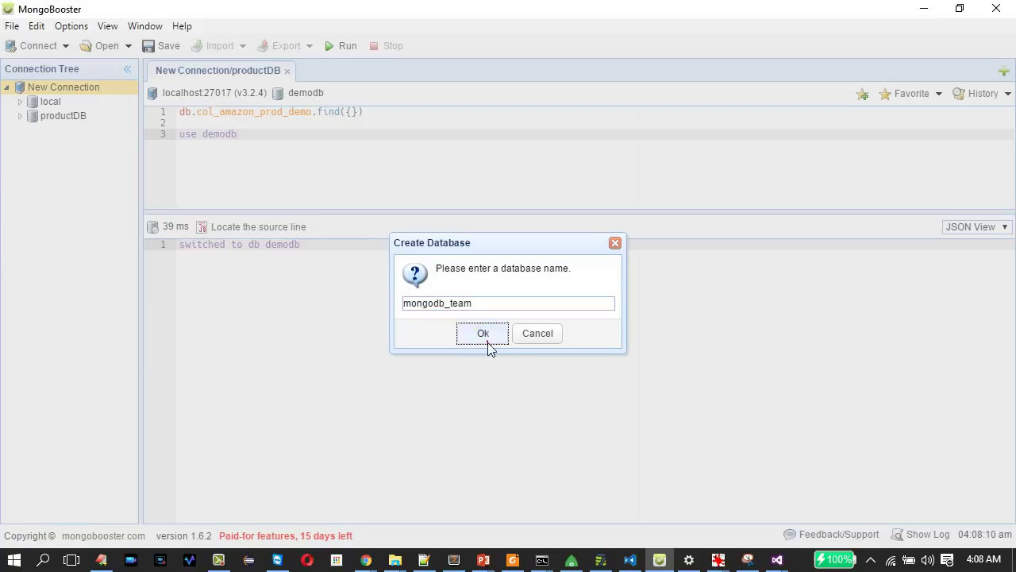
click(486, 335)
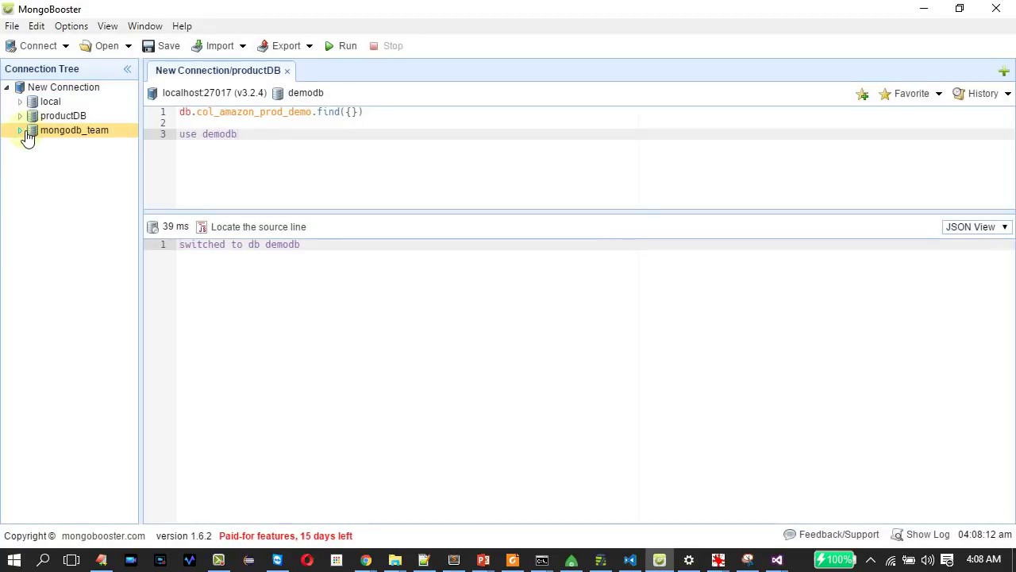
Open Import Collections and add primer-dataset.json from the Downloads folder.
right_click(79, 133)
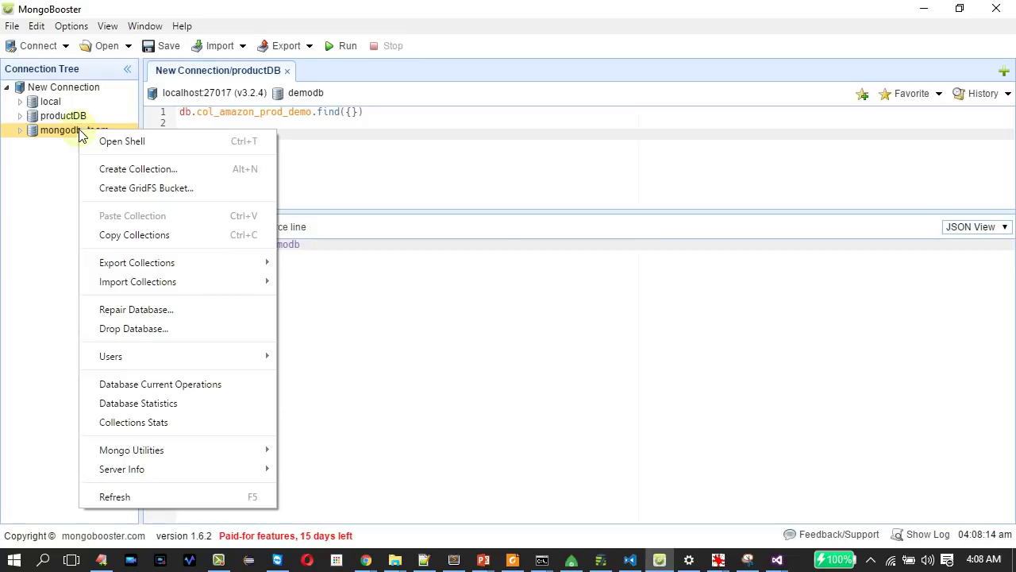
click(12, 26)
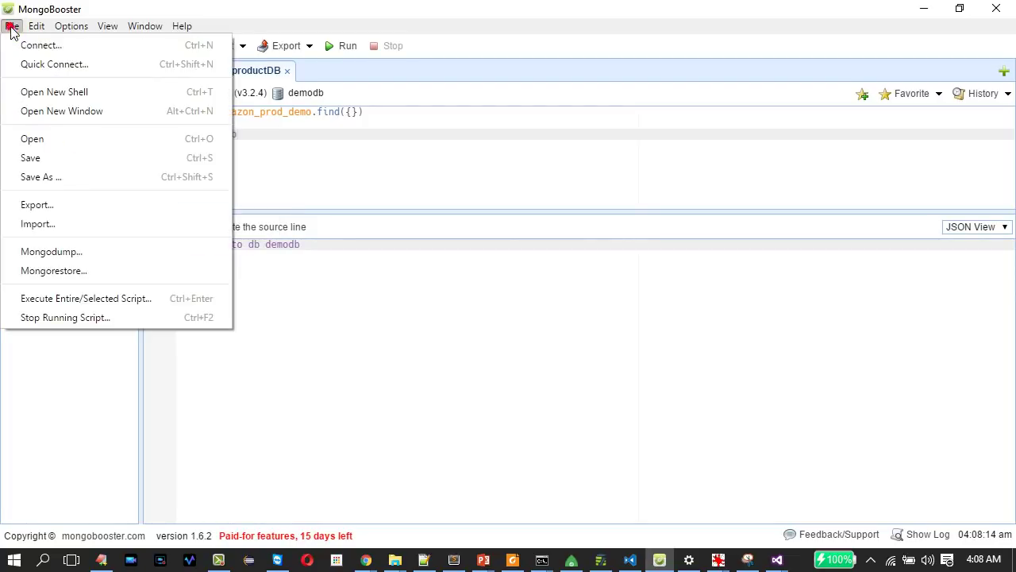
click(67, 229)
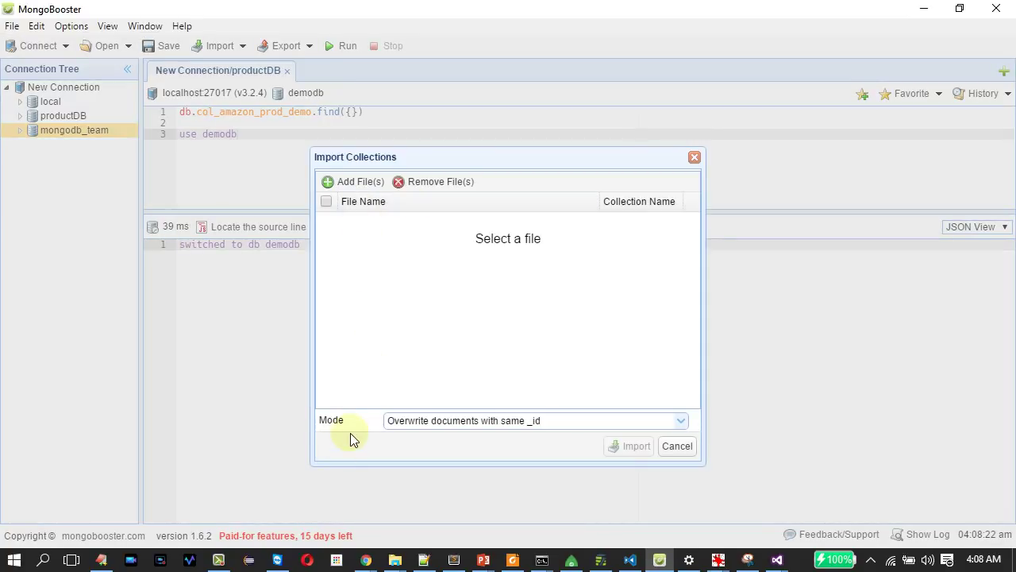
click(331, 183)
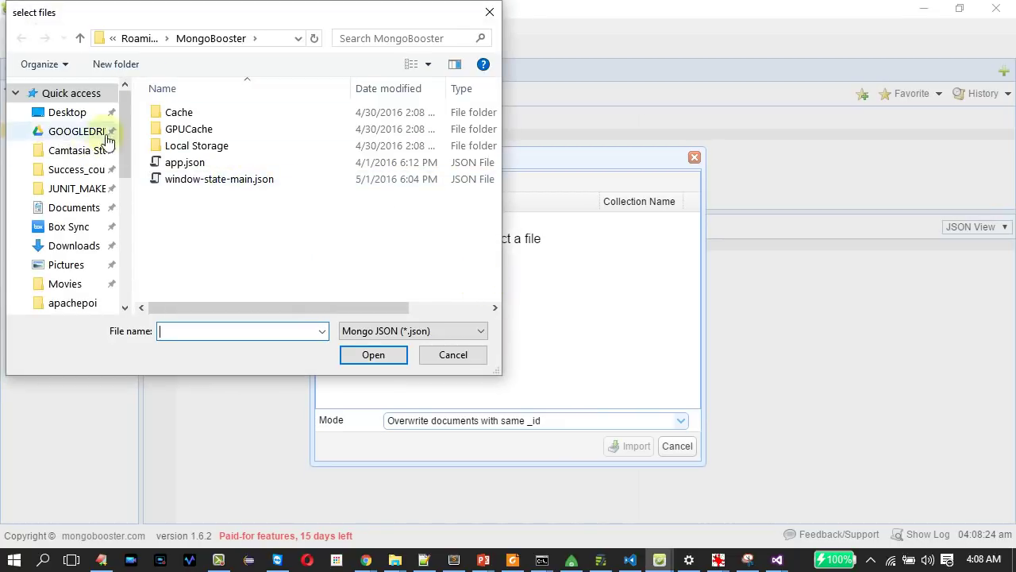
scroll(119, 143, down, 1)
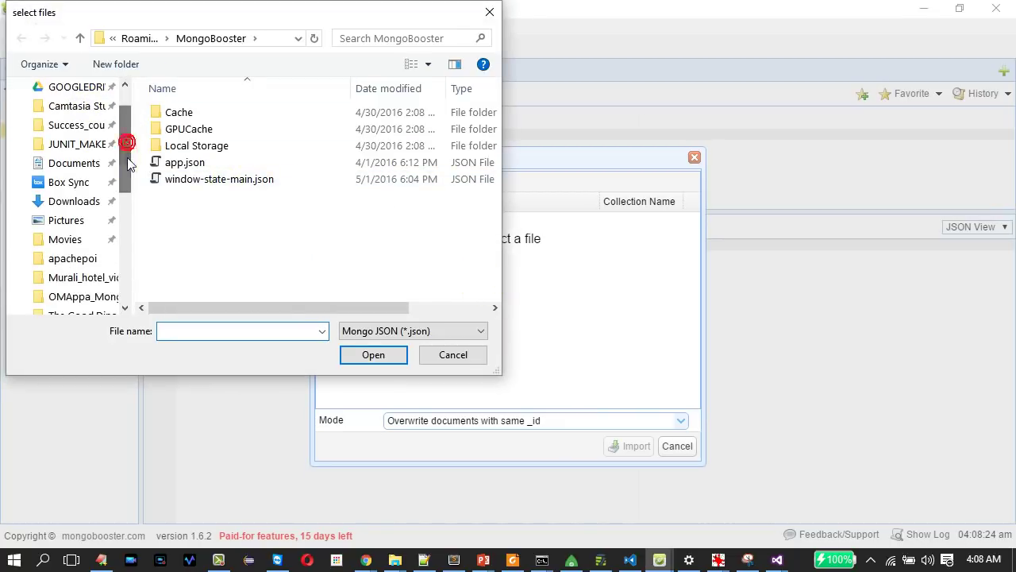
click(93, 203)
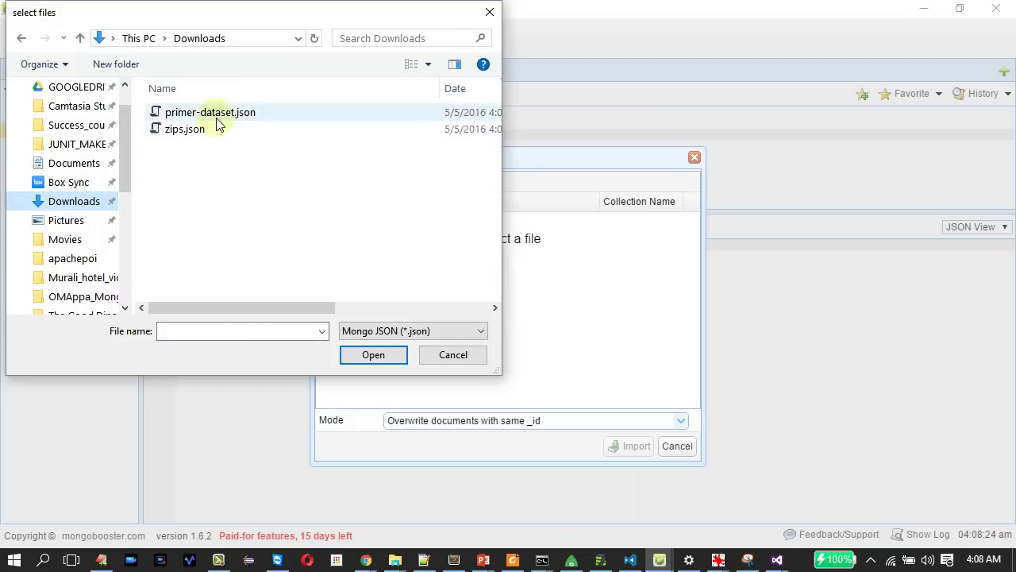
click(220, 116)
click(371, 352)
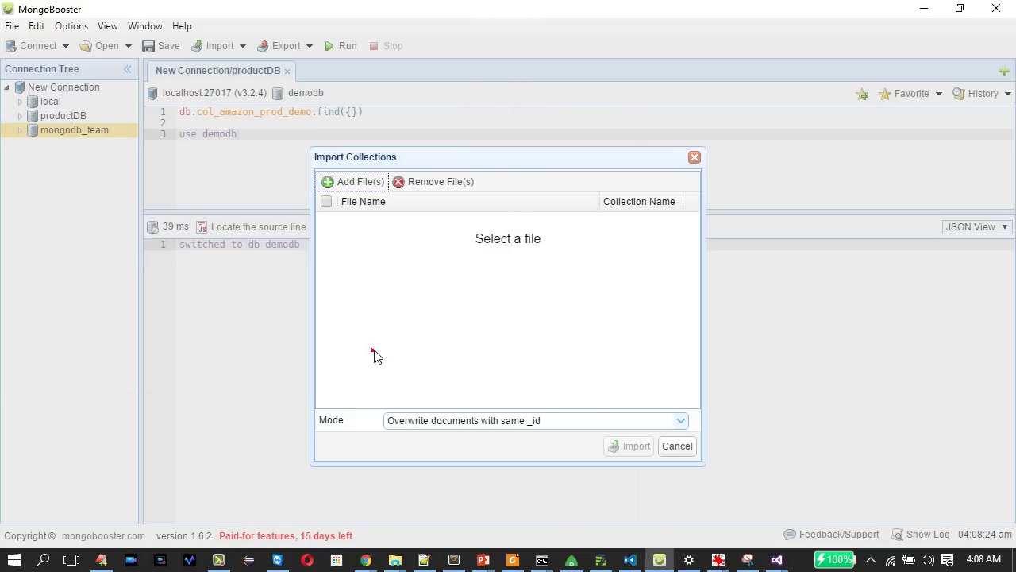
Add zips.json to the list and import both files as collections.
click(350, 183)
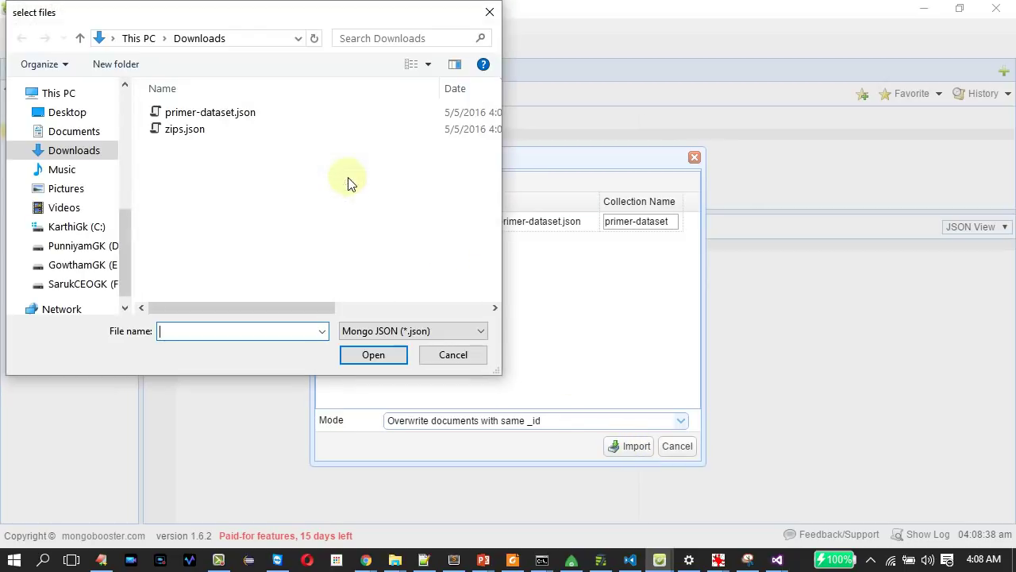
click(194, 129)
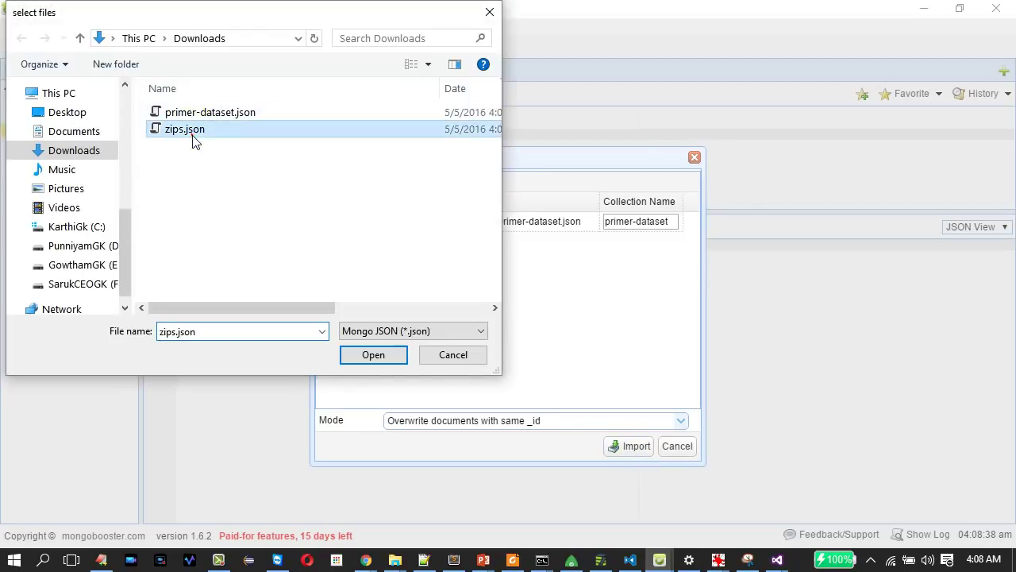
click(382, 353)
click(625, 448)
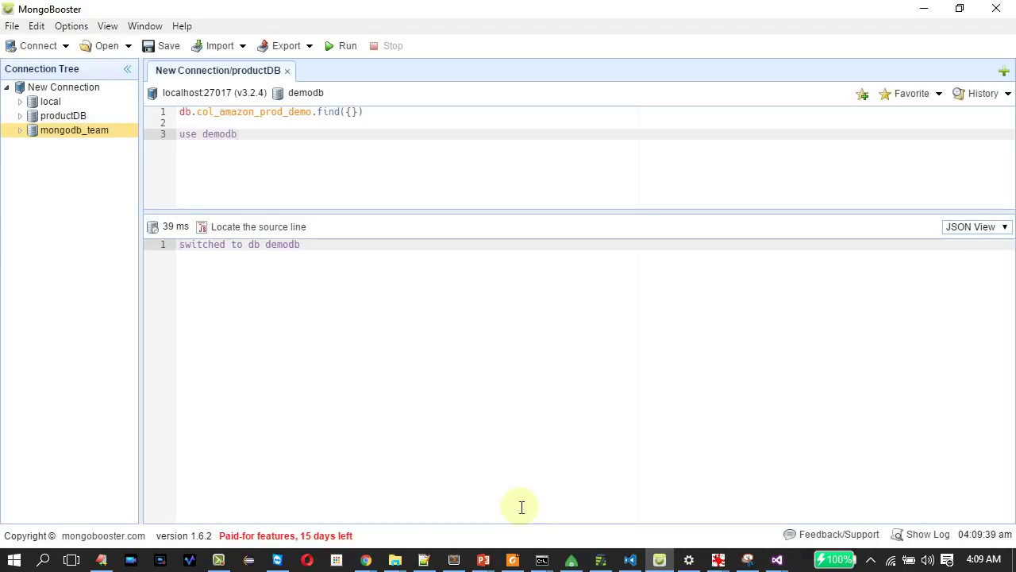
Expand mongodb_team, widen the tree panel, and check the primer-dataset and zips counts.
click(19, 131)
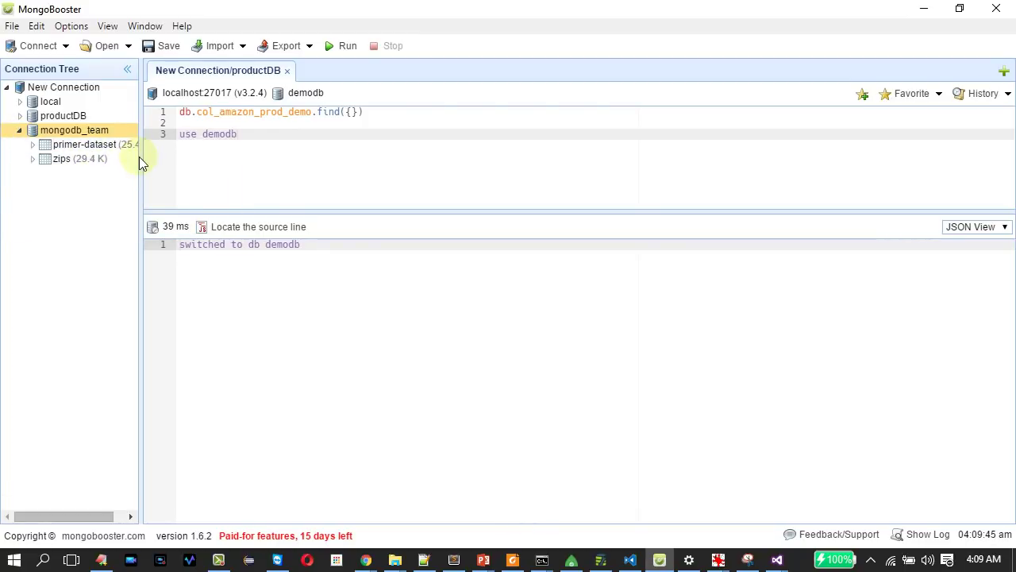
click(144, 158)
drag(141, 164, 184, 164)
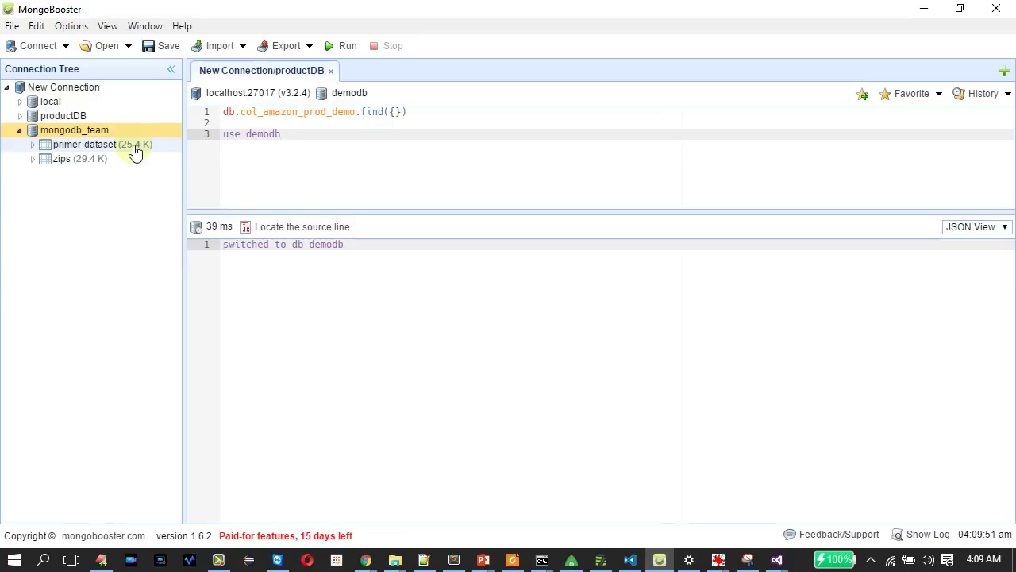
mouse_move(135, 152)
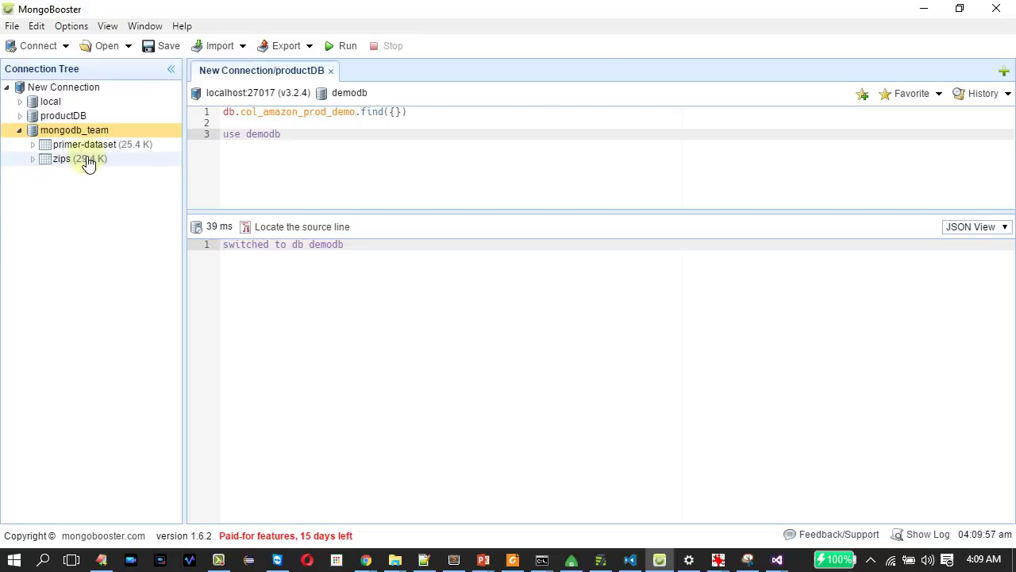
mouse_move(88, 162)
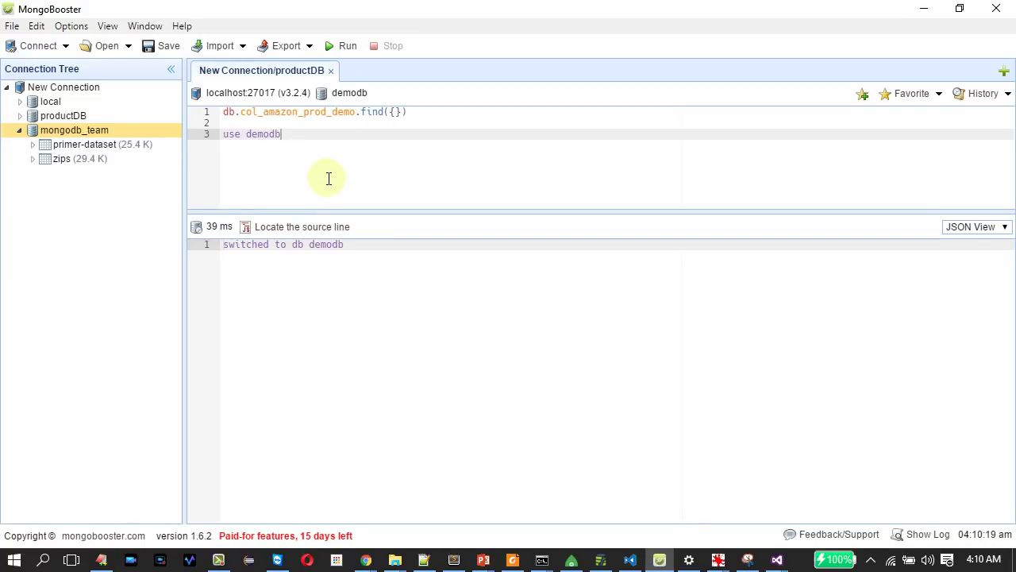
Open the File menu and close it without choosing a command.
click(12, 29)
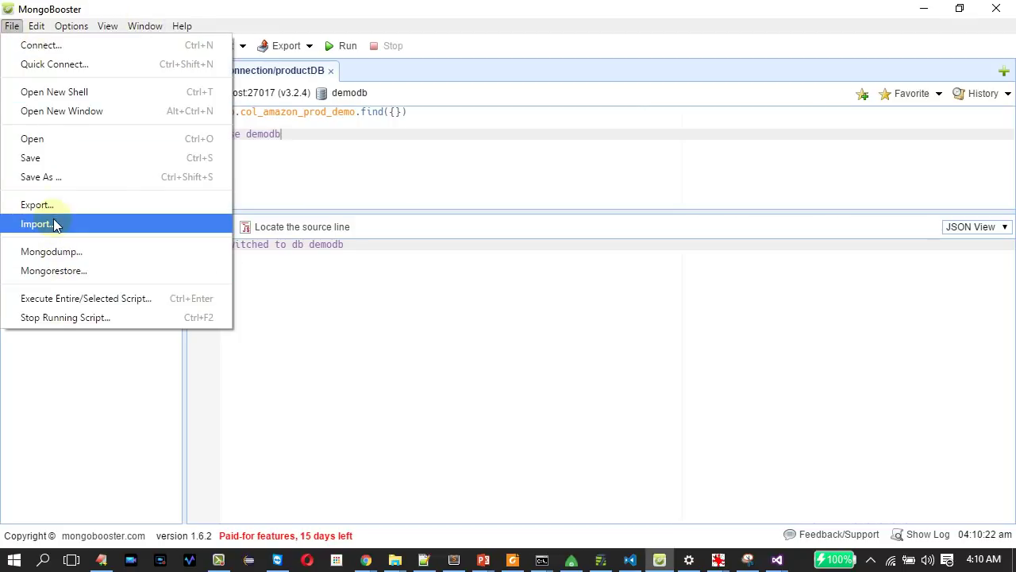
click(411, 362)
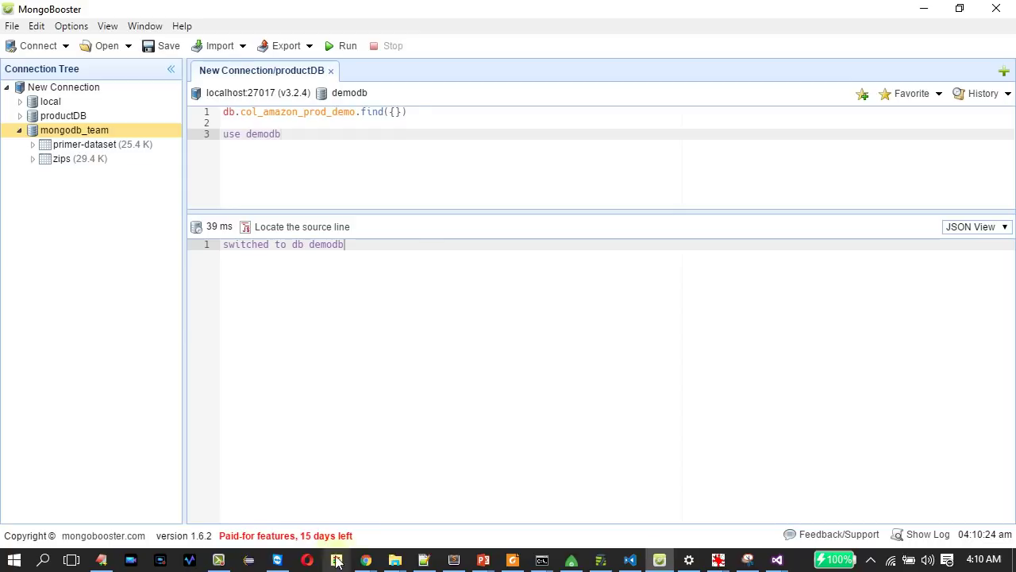
mouse_move(404, 563)
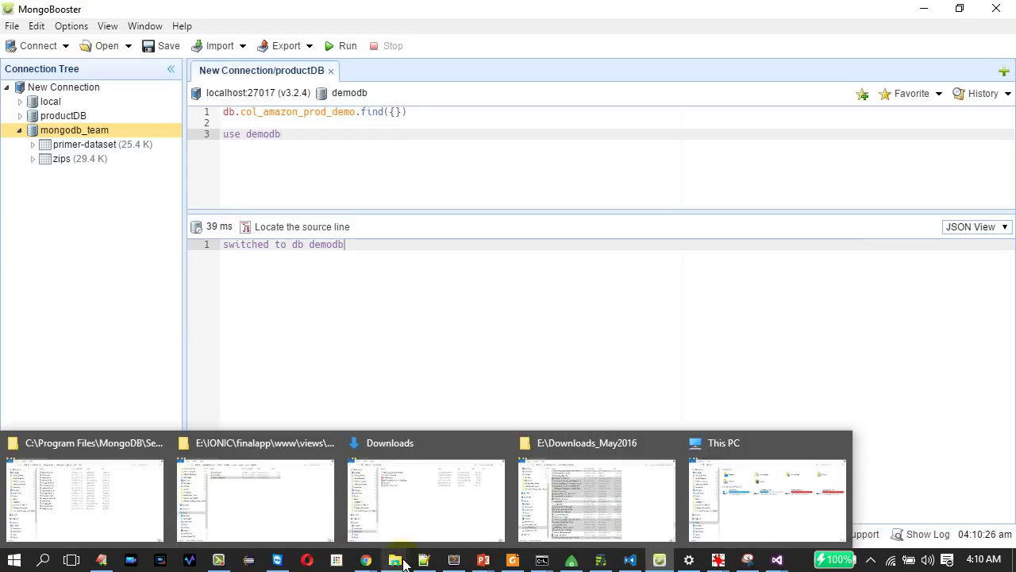
click(99, 532)
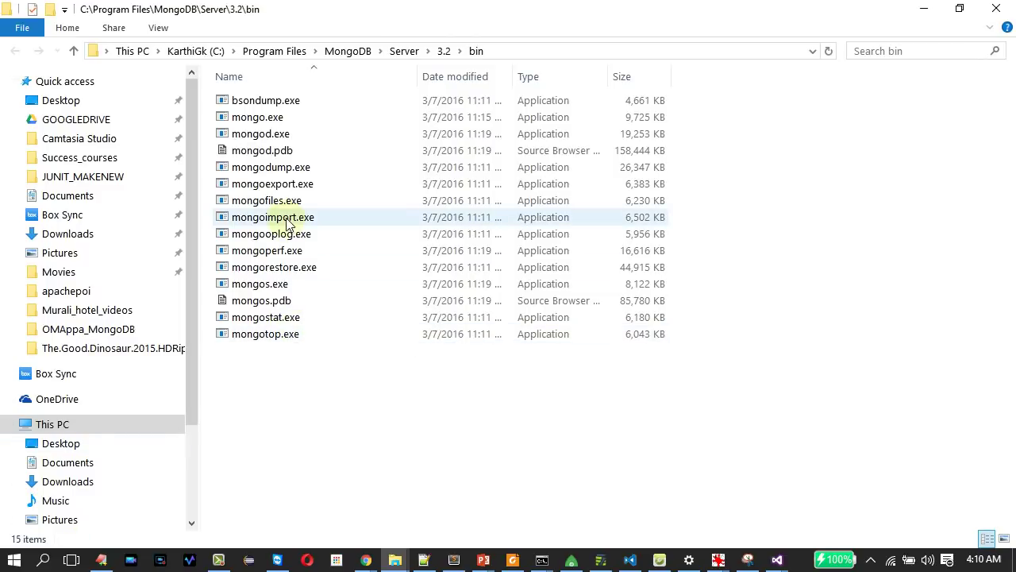
click(282, 219)
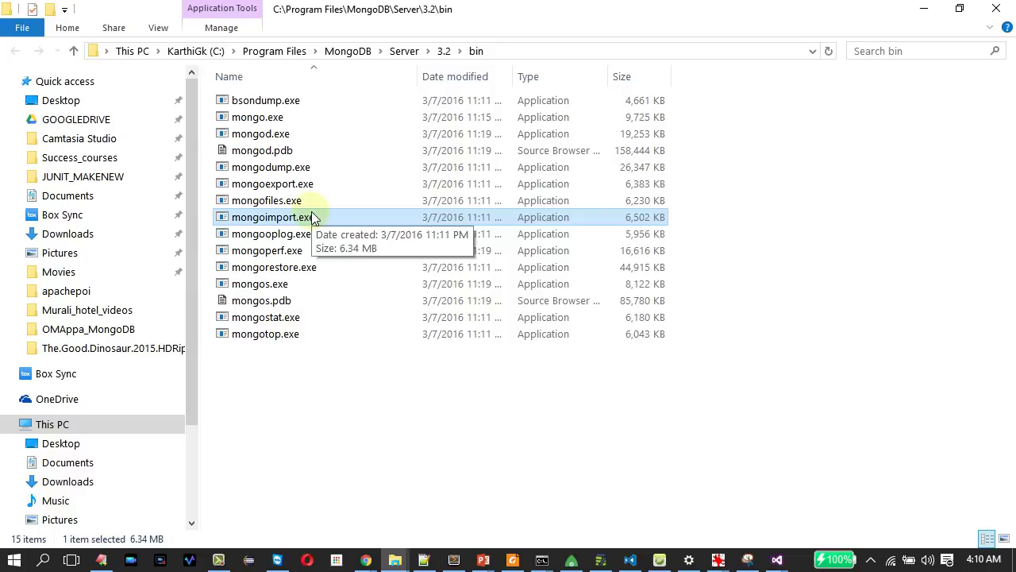
mouse_move(571, 565)
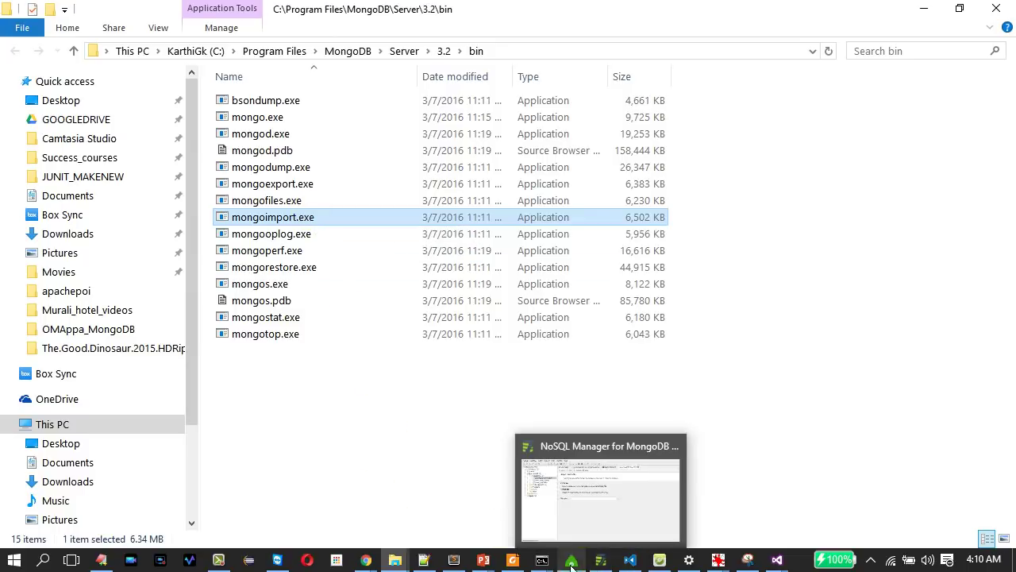
click(659, 562)
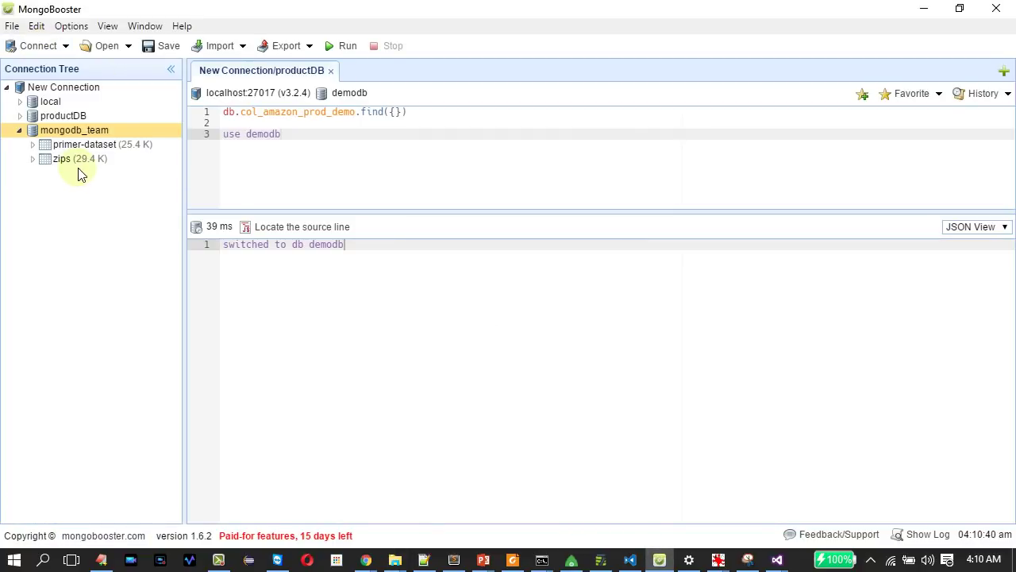
Open primer-dataset in a query tab and run it with .limit(5).
double_click(149, 152)
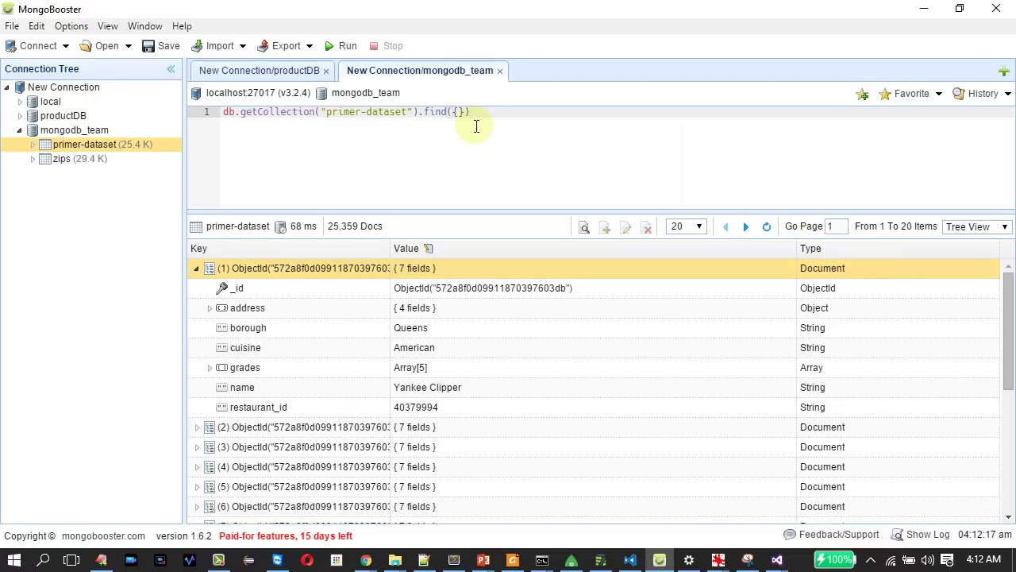
text(.limit(5)
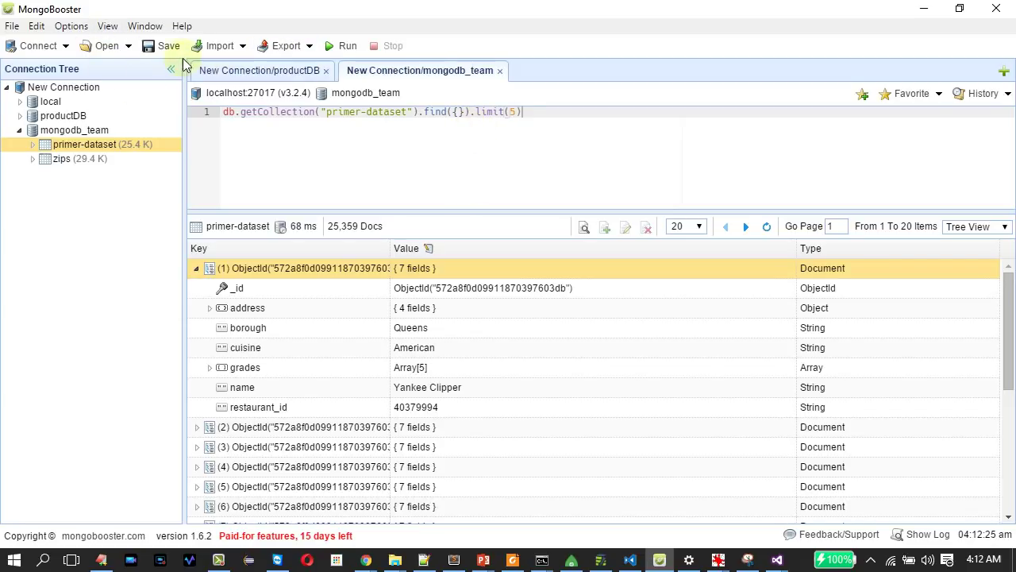
click(345, 45)
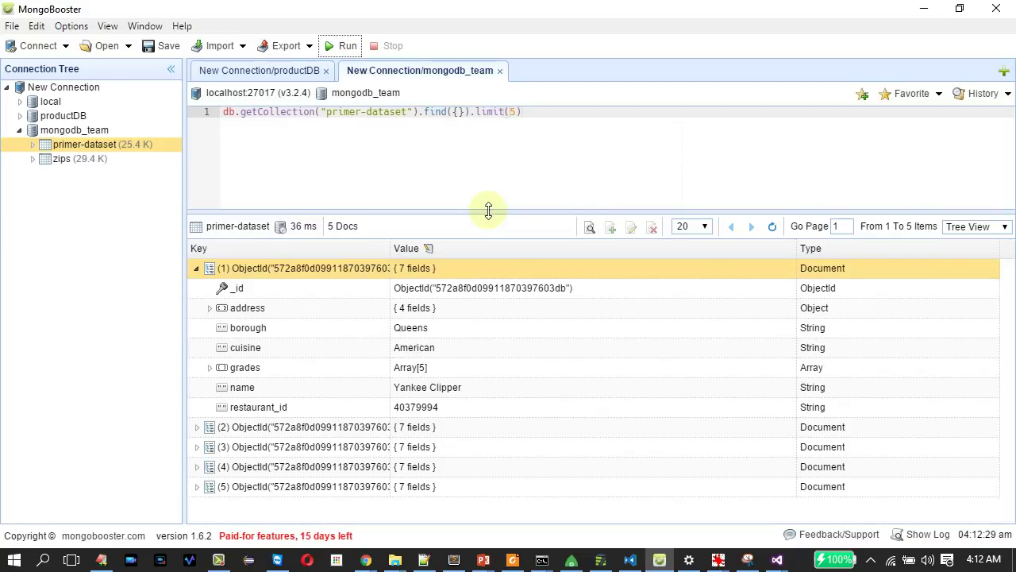
Show the five results in Table View, then switch to JSON View to see the address fields.
click(997, 227)
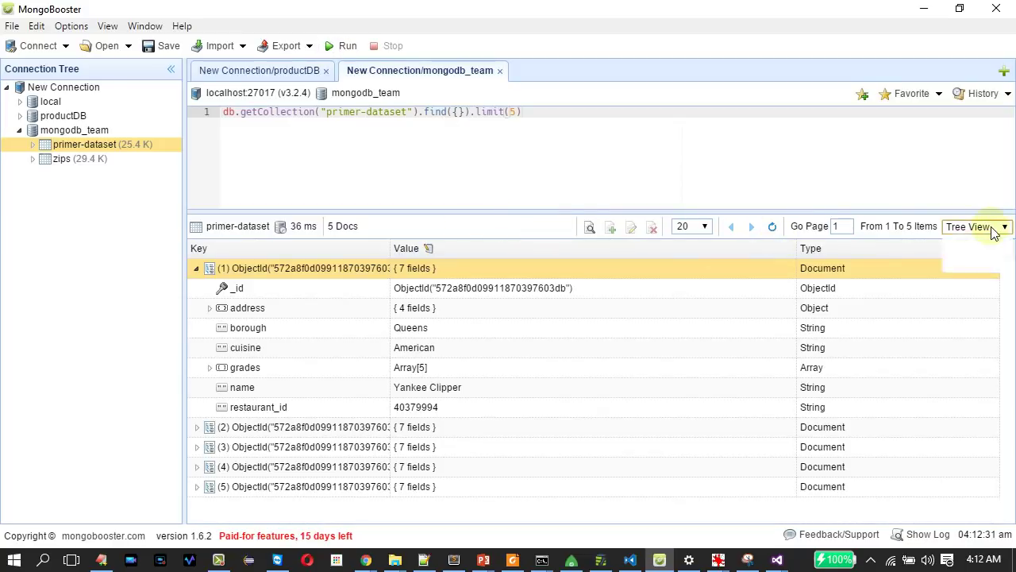
click(972, 254)
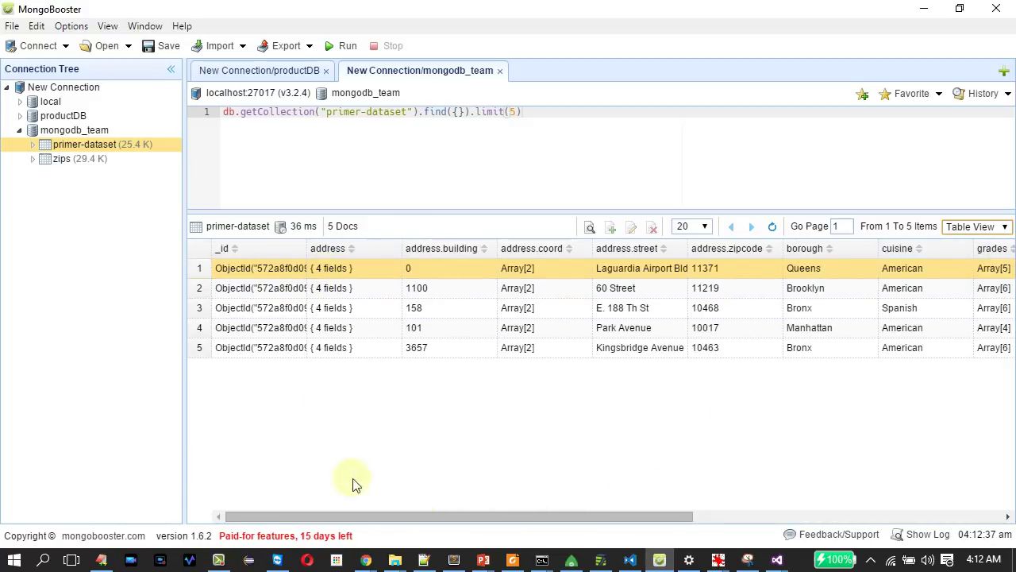
drag(386, 513, 625, 518)
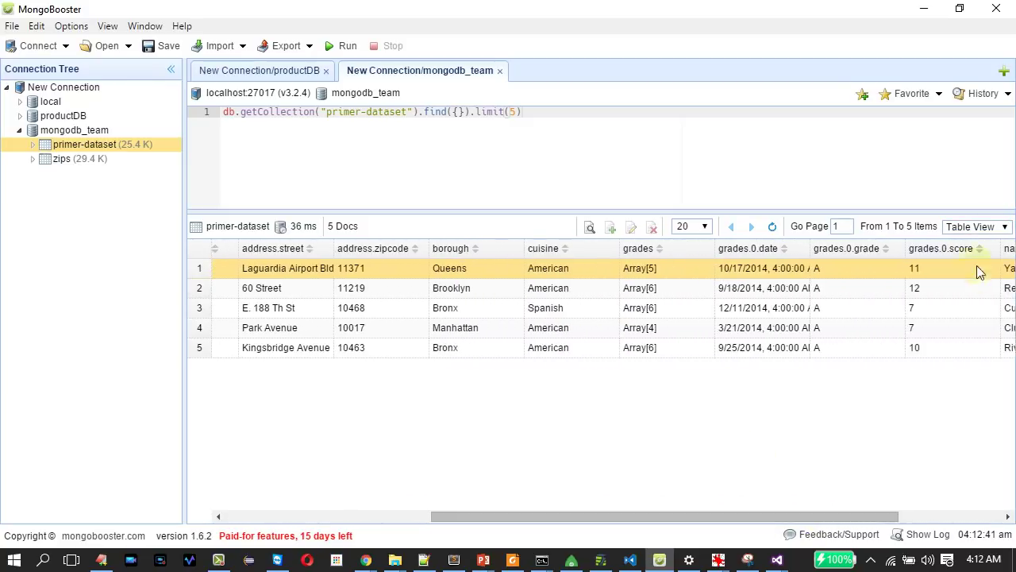
click(981, 231)
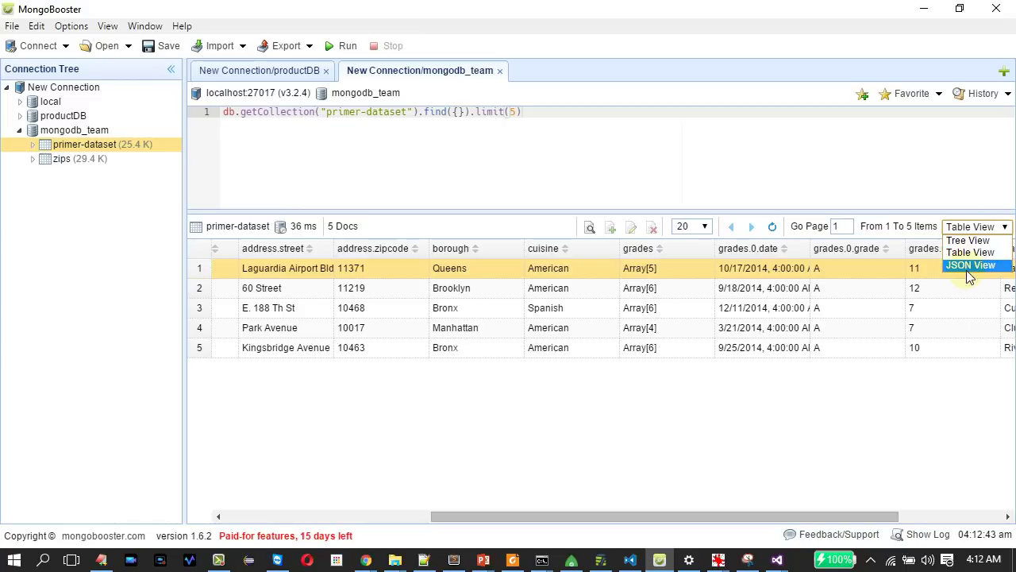
click(967, 266)
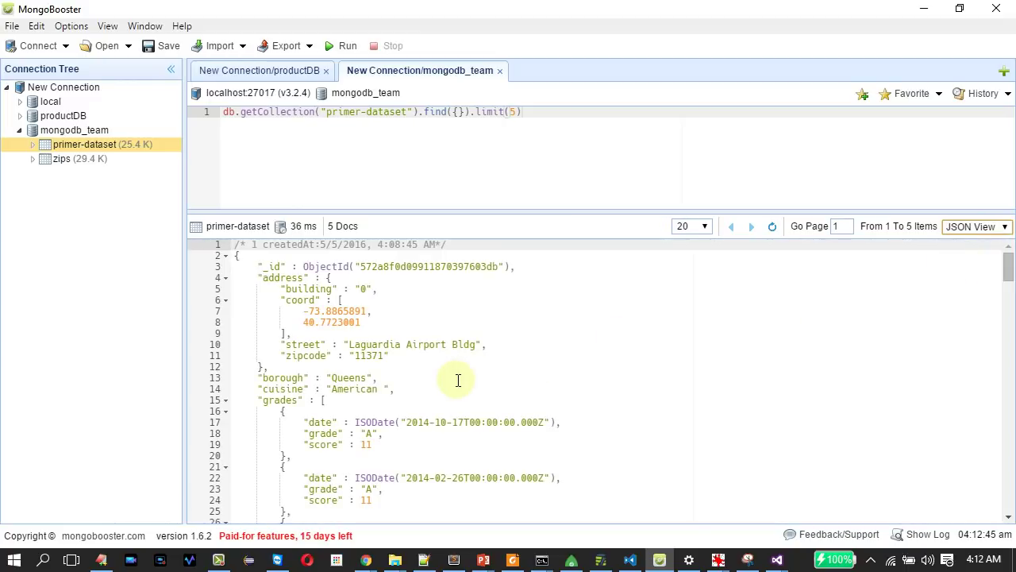
click(292, 280)
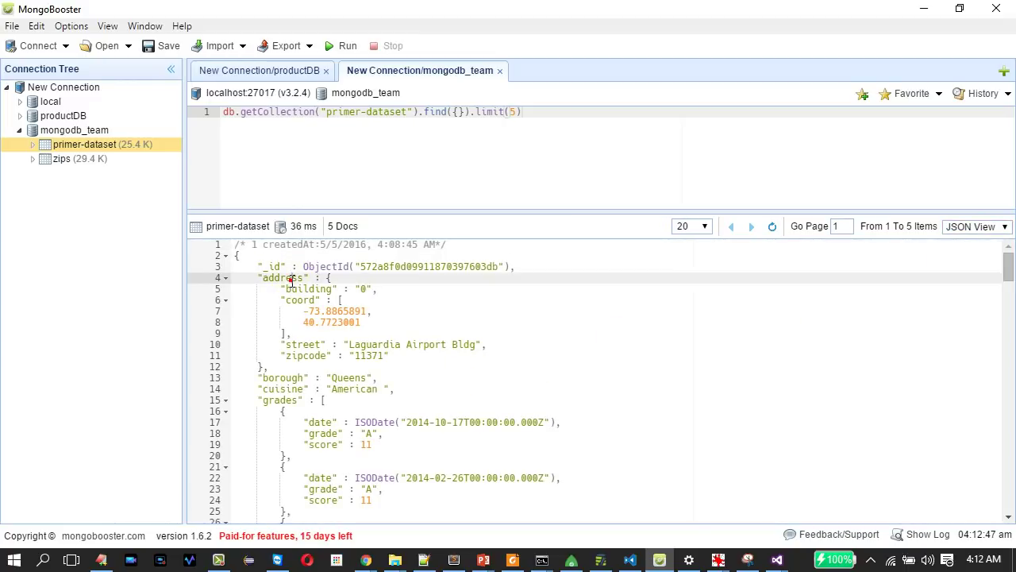
scroll(300, 322, down, 3)
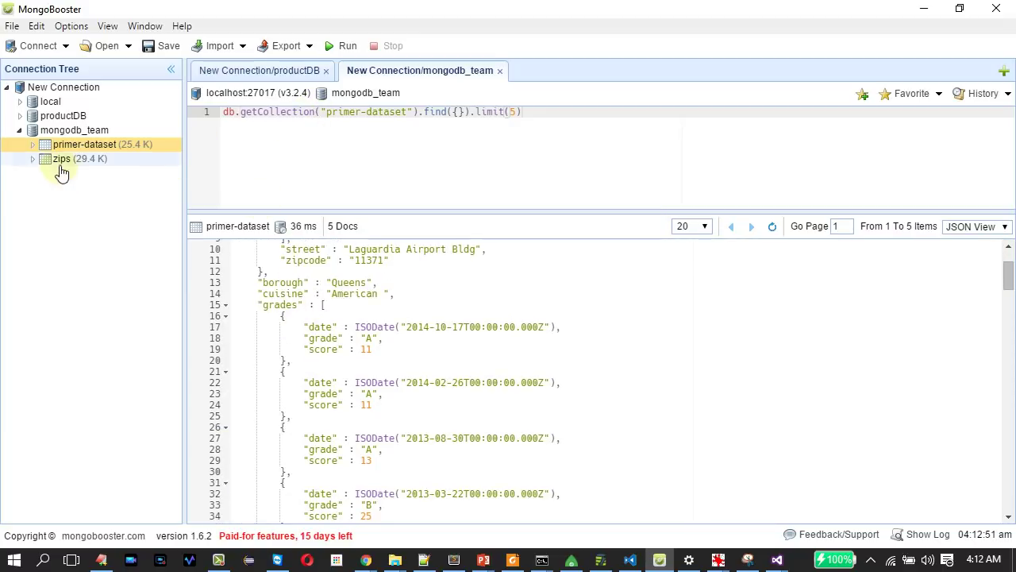
View the zips collection's documents and run its query limited to 3 documents.
right_click(61, 164)
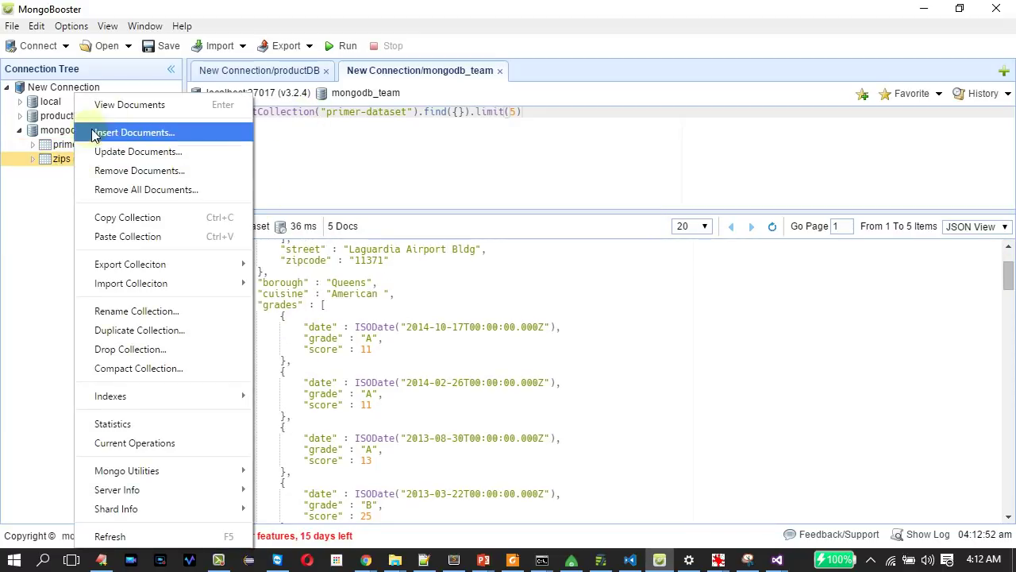
click(120, 114)
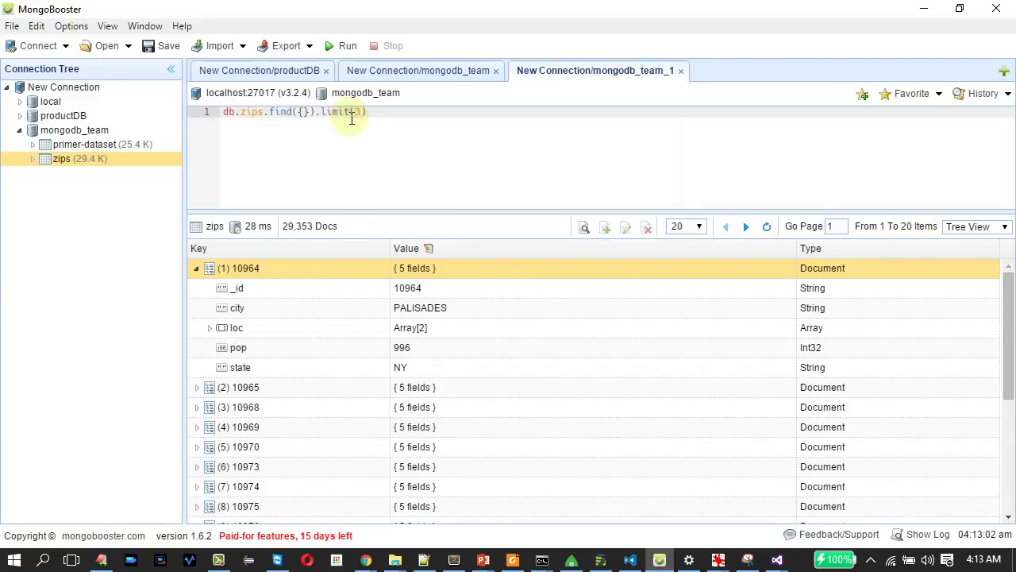
click(345, 46)
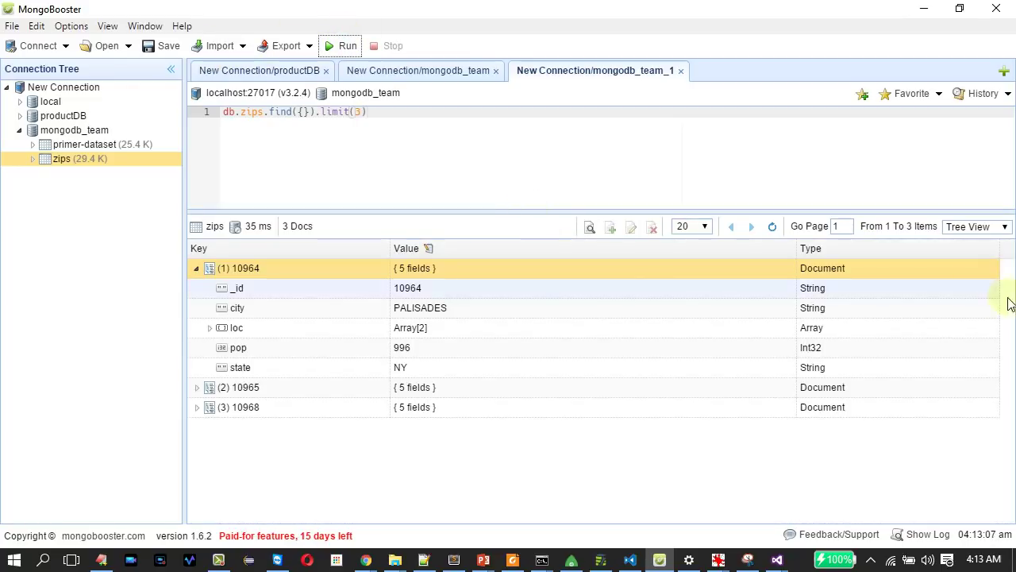
Switch the zips results to Table View, then to JSON View.
click(983, 226)
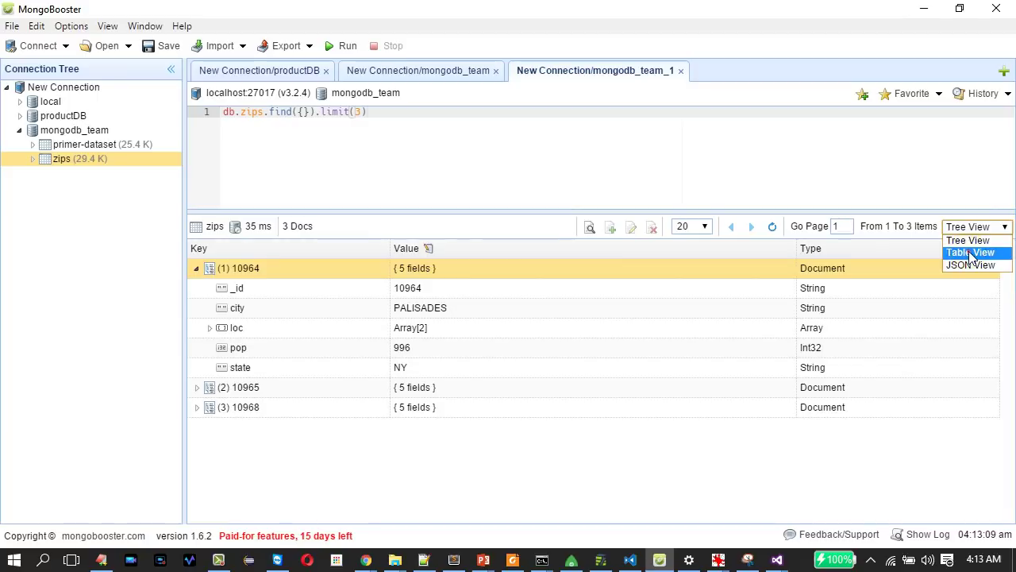
click(968, 252)
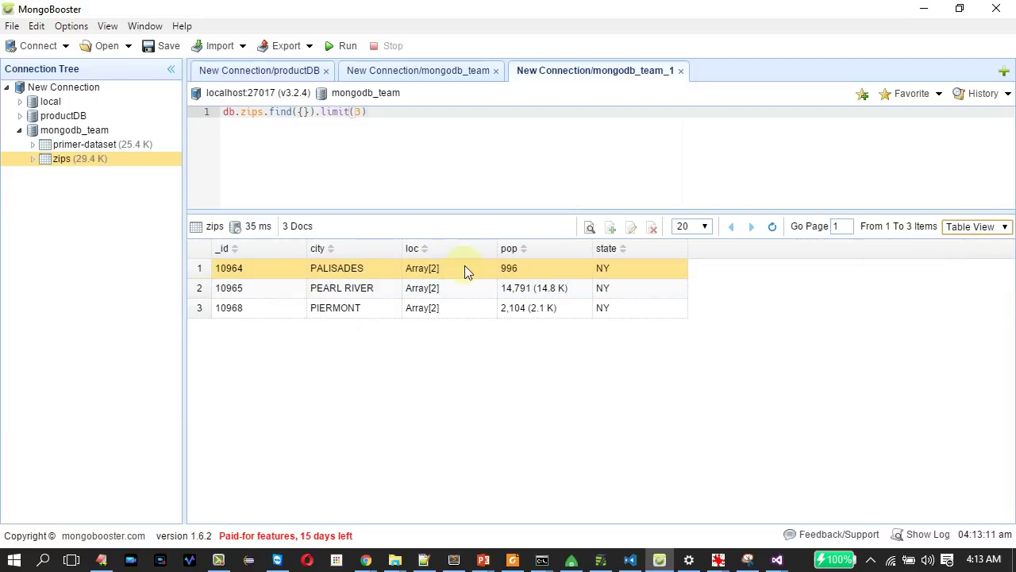
click(962, 229)
click(957, 267)
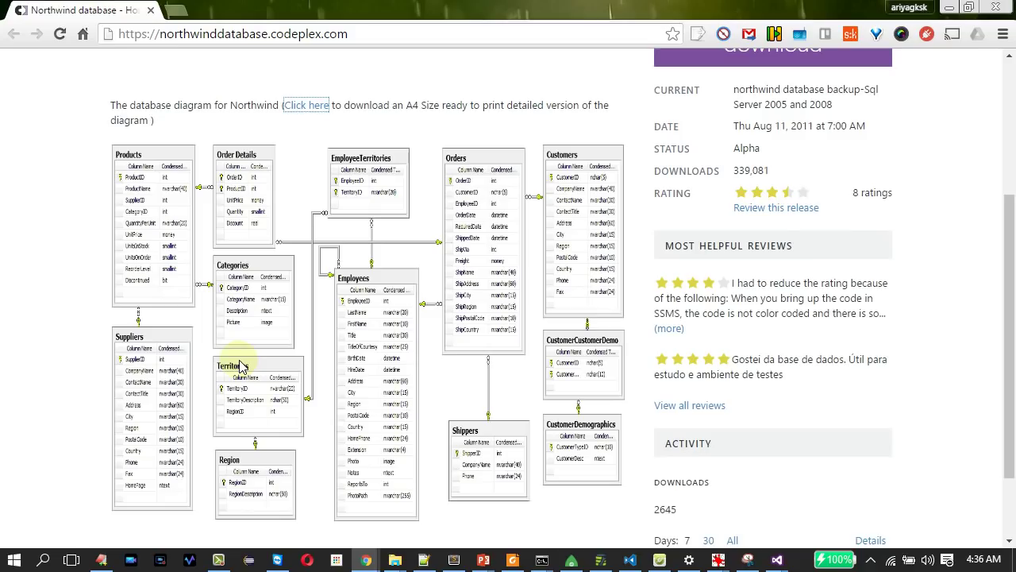
Scroll the CodePlex Northwind page to its diagram, then go to the GitHub northwind-mongo window.
scroll(1010, 148, up, 3)
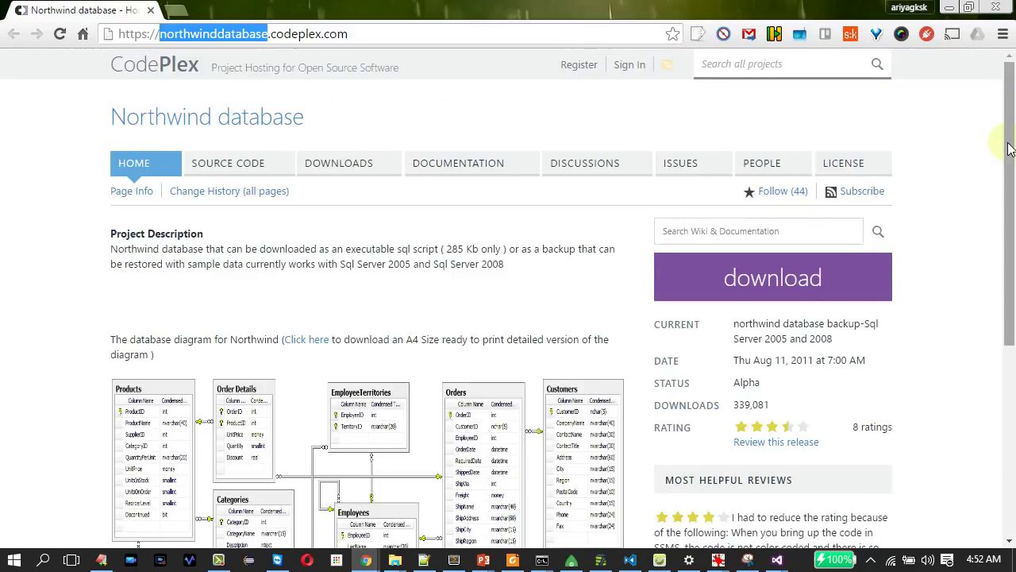
drag(1010, 147, 1010, 318)
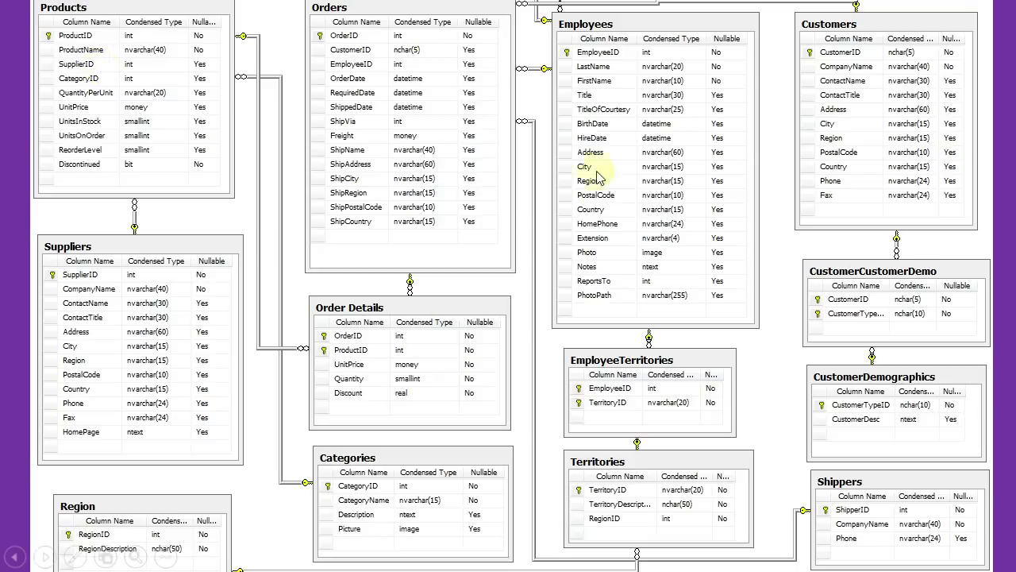
key(alt+Tab)
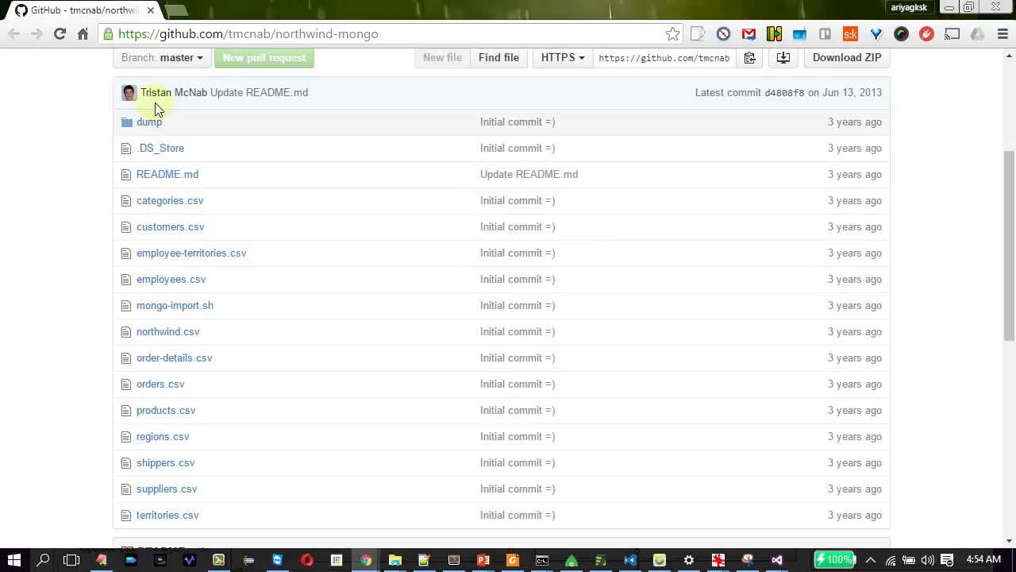
Inspect the loop body (lines 3 to 7) of mongo-import.sh in the northwind-mongo repository.
drag(1003, 177, 987, 211)
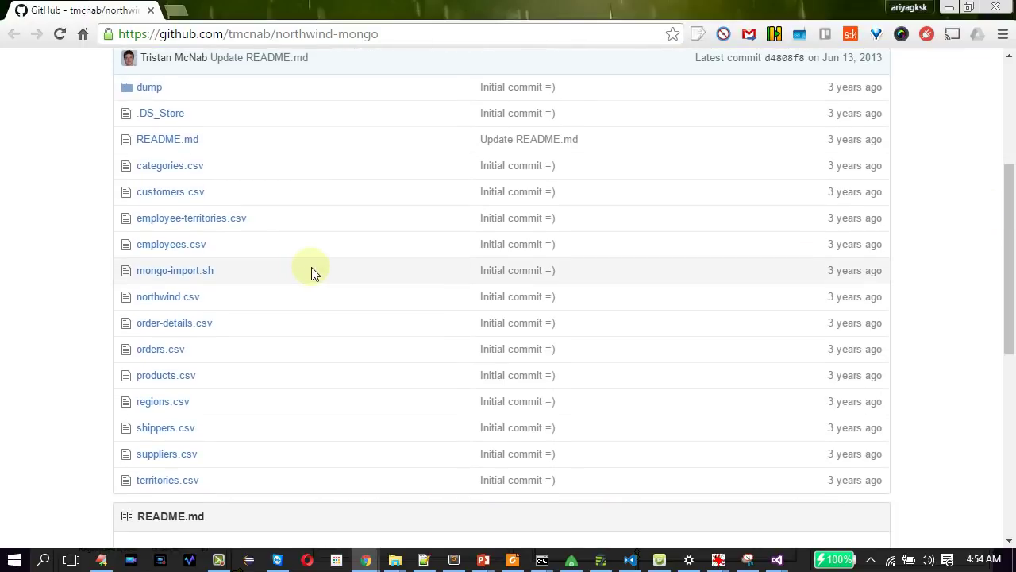
click(182, 272)
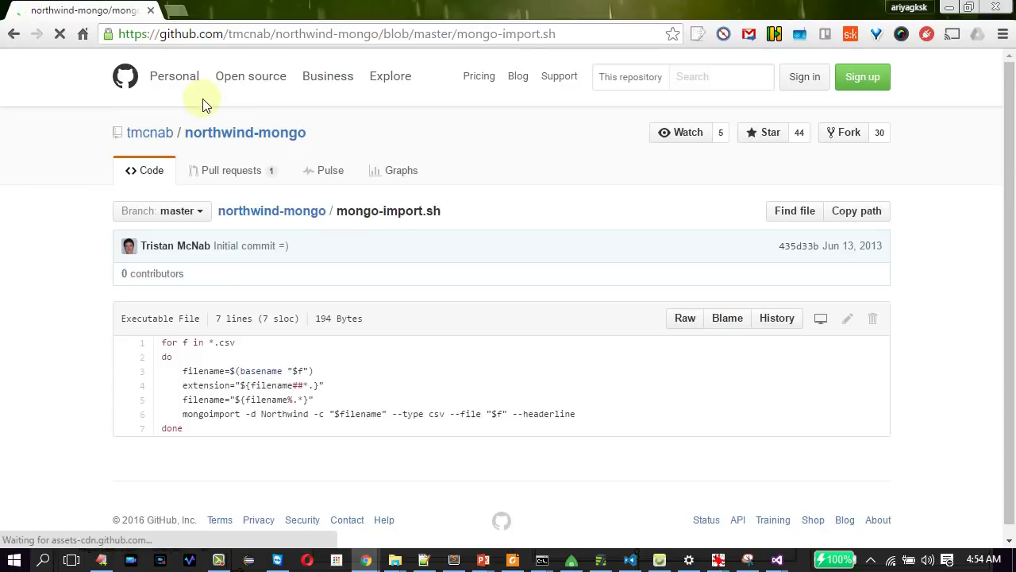
drag(182, 371, 209, 433)
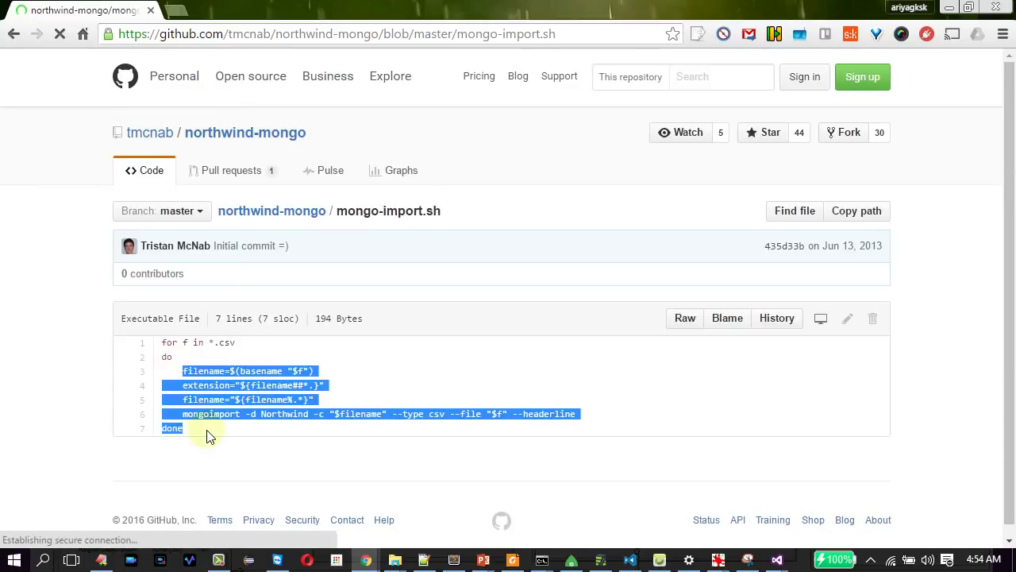
click(14, 34)
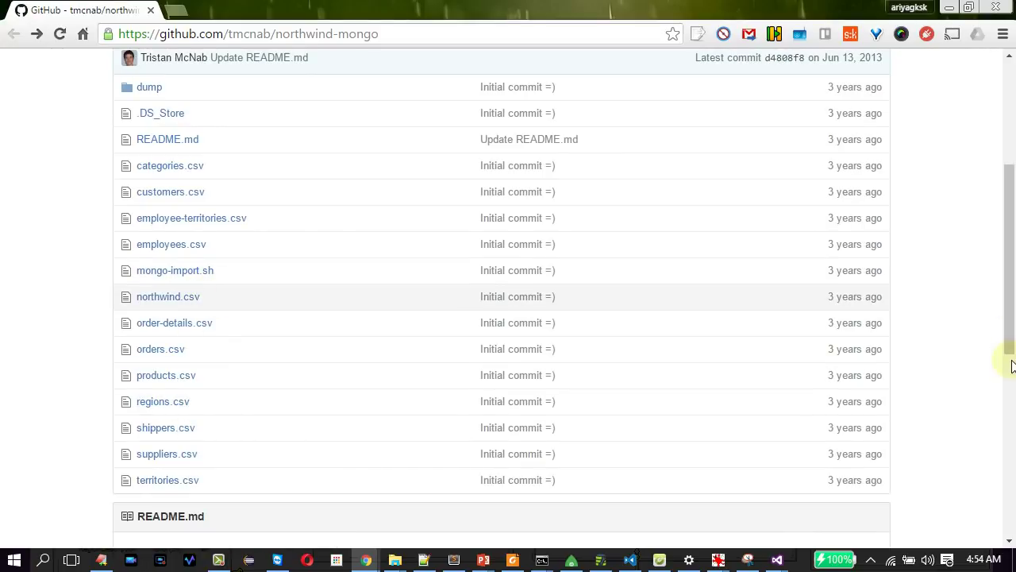
Download the repository as northwind-mongo-master.zip into Downloads.
drag(1008, 349, 1000, 297)
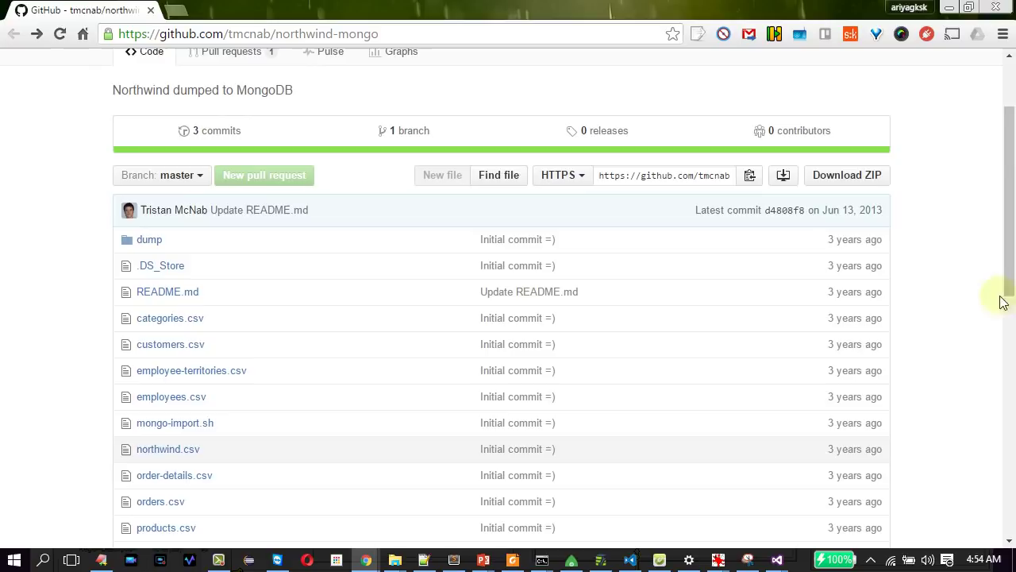
click(855, 175)
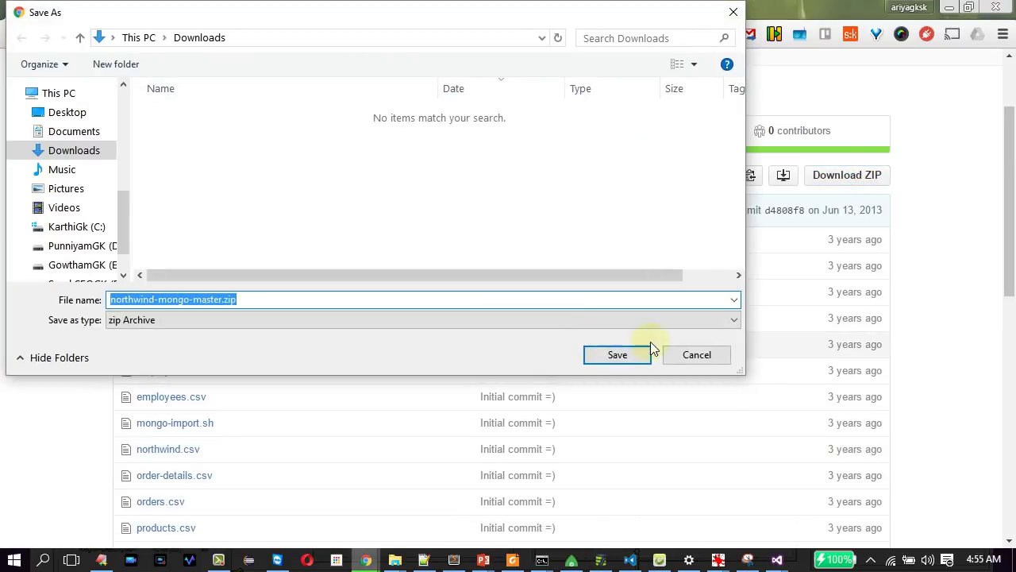
click(628, 358)
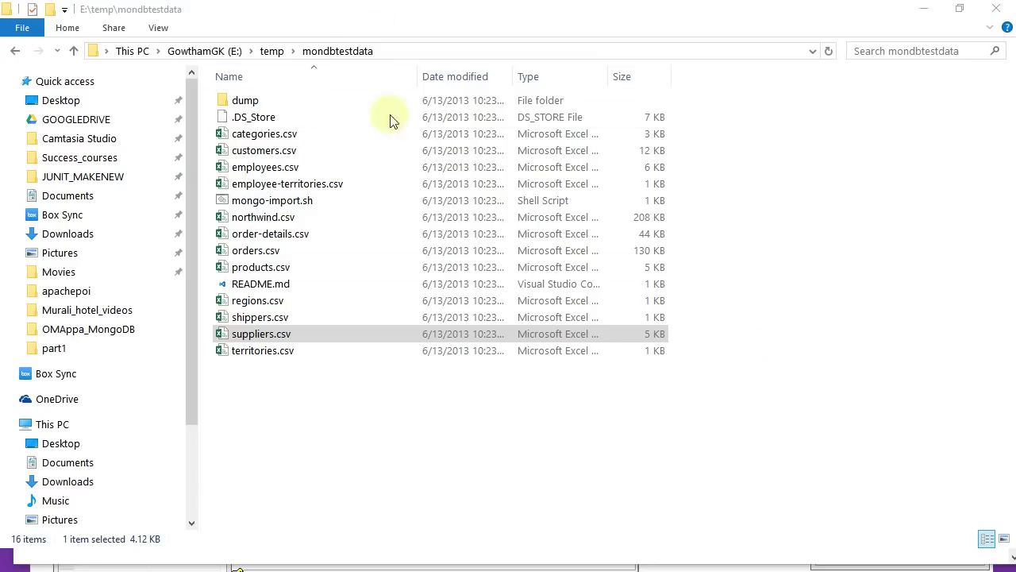
Open territories.csv from the mondbtestdata folder with Edit with Notepad++.
click(427, 419)
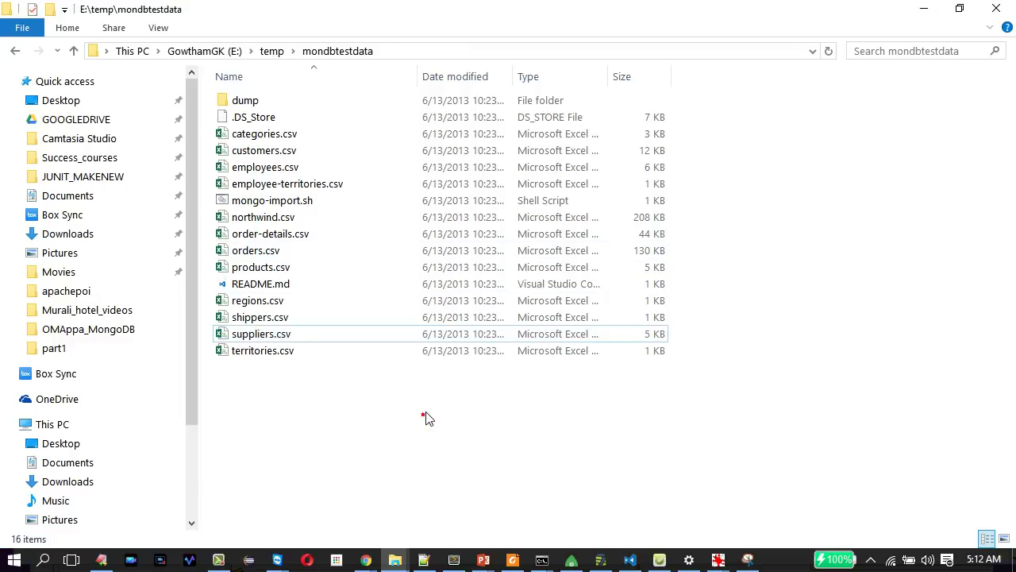
right_click(267, 352)
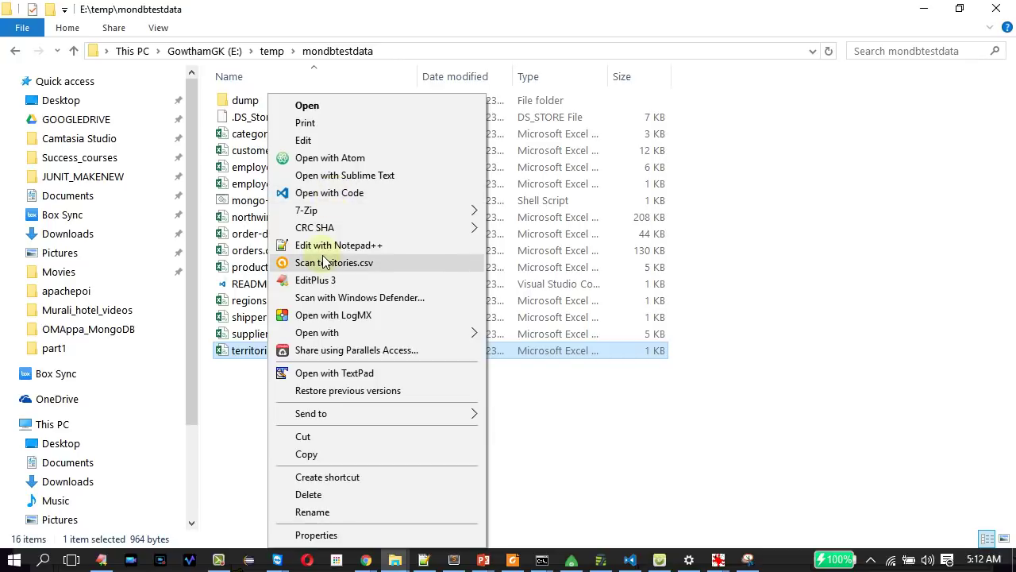
click(322, 246)
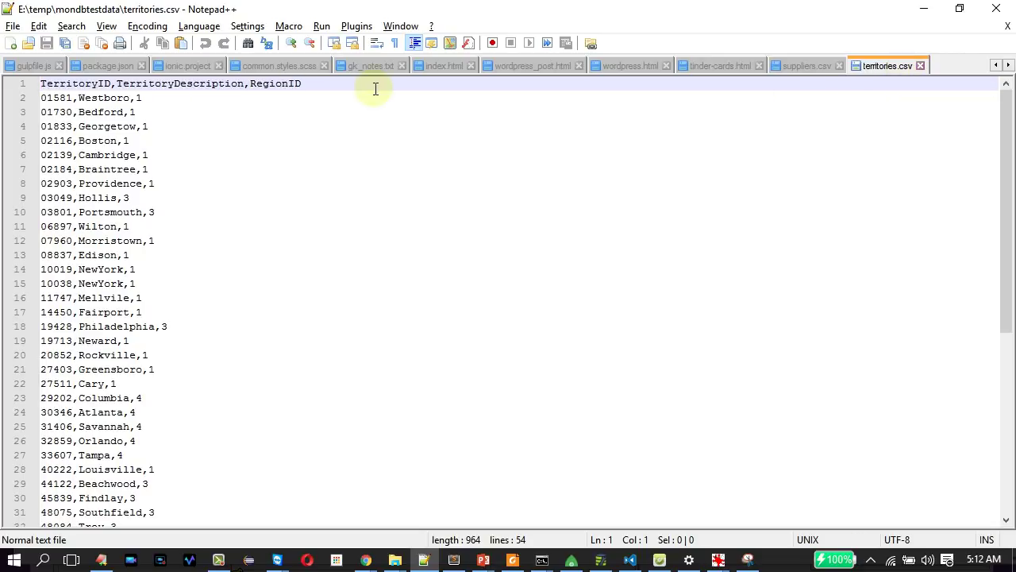
Review the TerritoryID, TerritoryDescription, RegionID header of territories.csv without editing, then return to NoSQL Manager.
drag(372, 85, 38, 82)
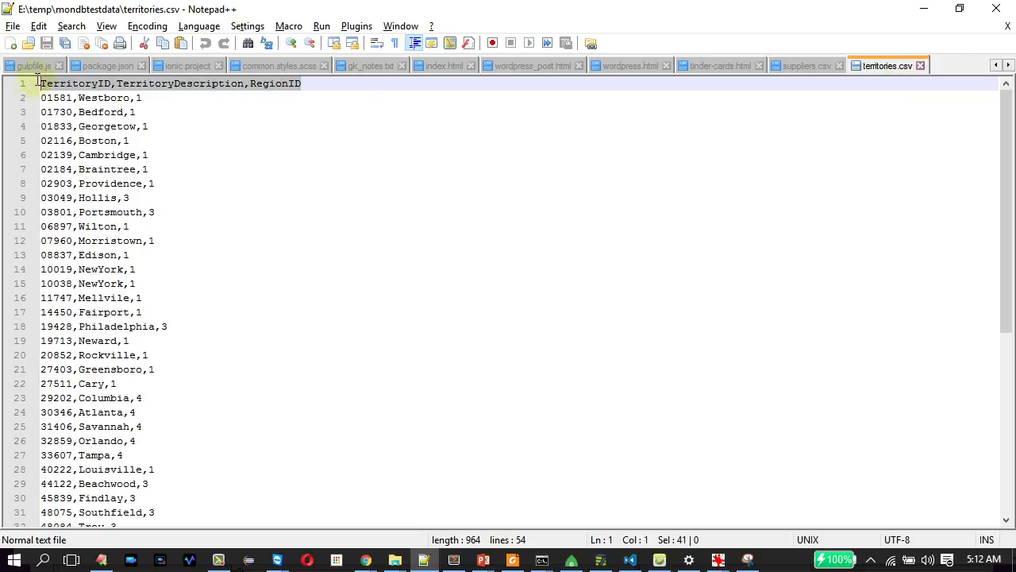
double_click(88, 84)
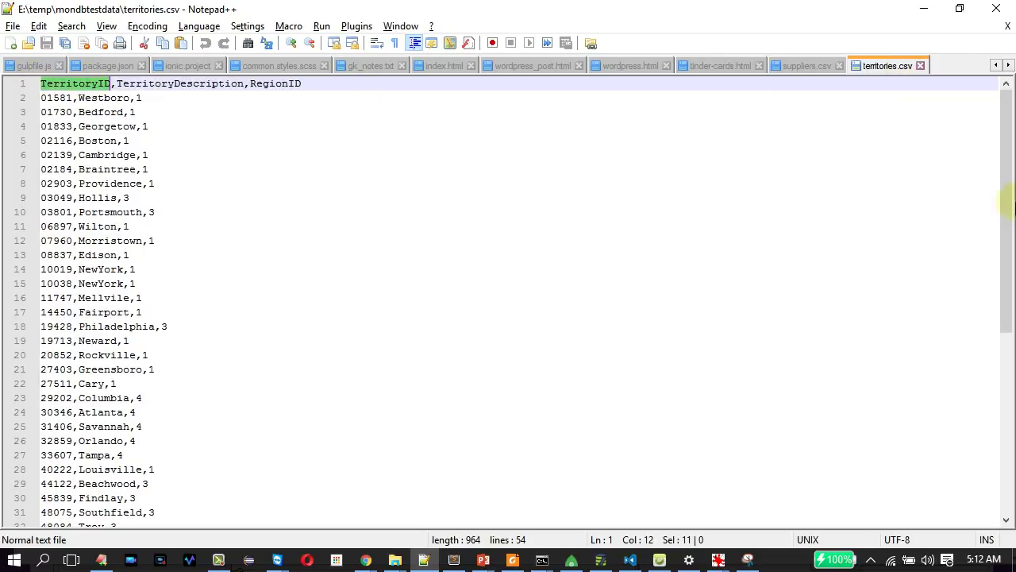
drag(1011, 201, 1007, 112)
click(771, 256)
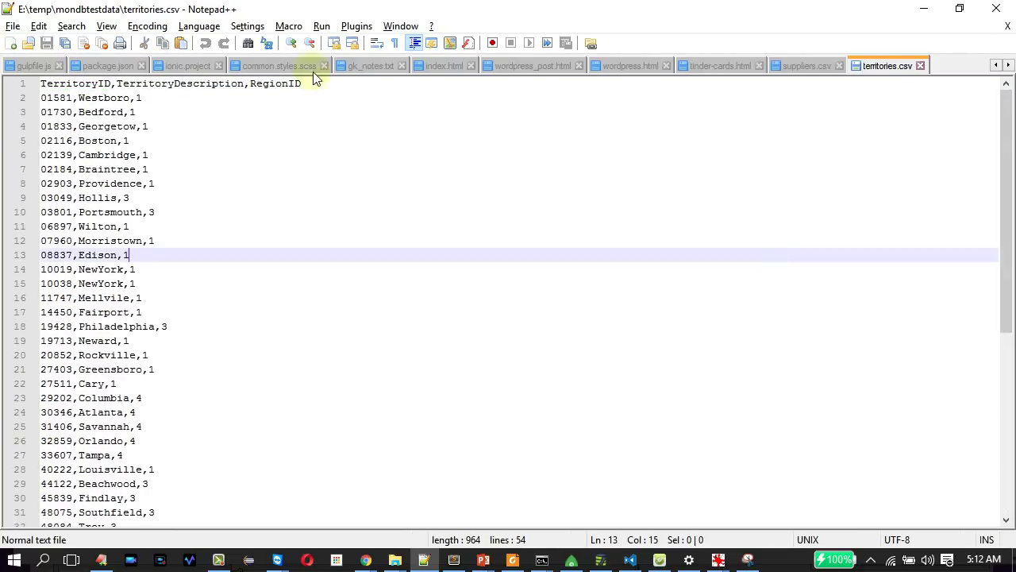
drag(322, 85, 8, 87)
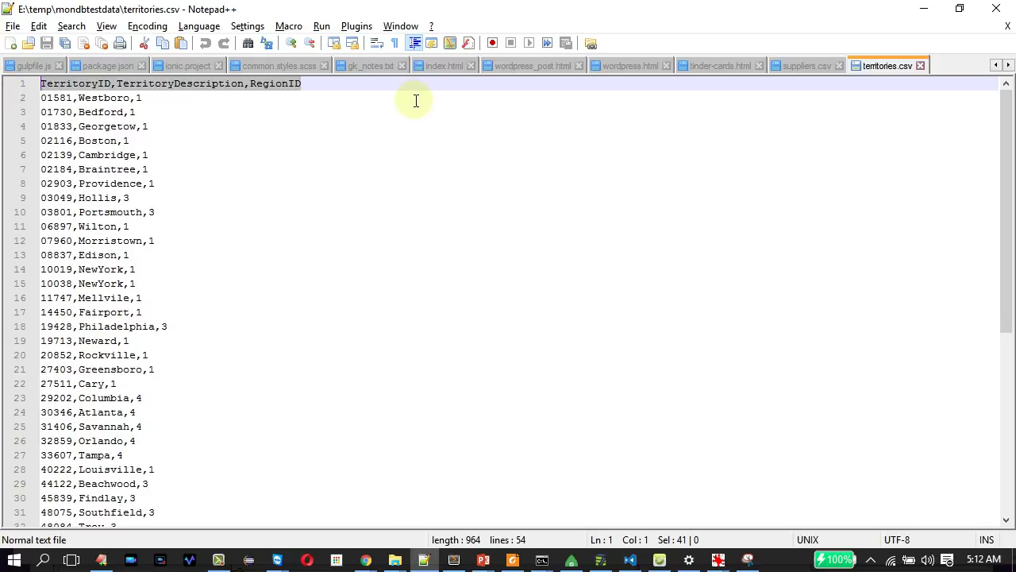
click(335, 85)
double_click(334, 85)
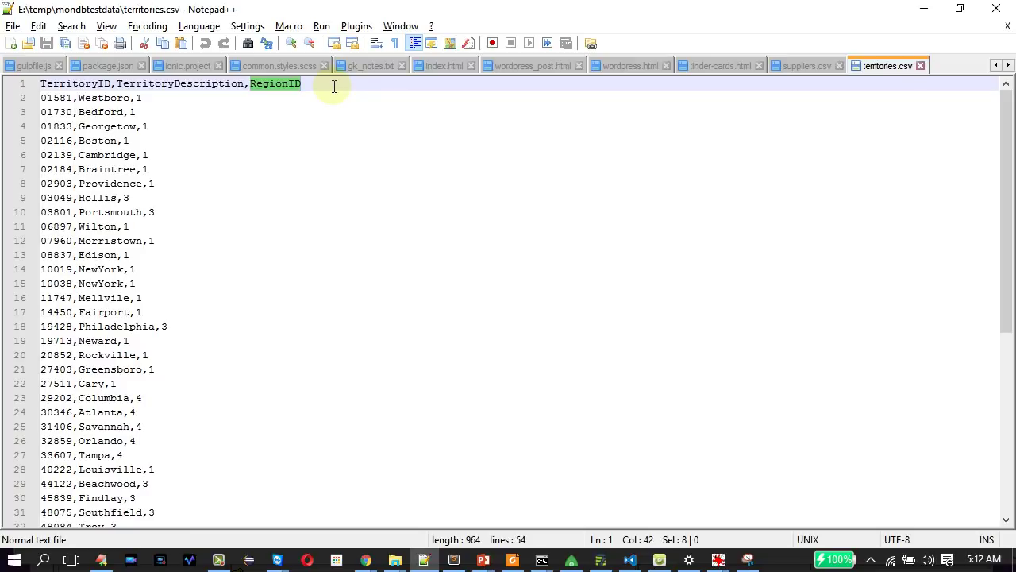
key(alt+Tab)
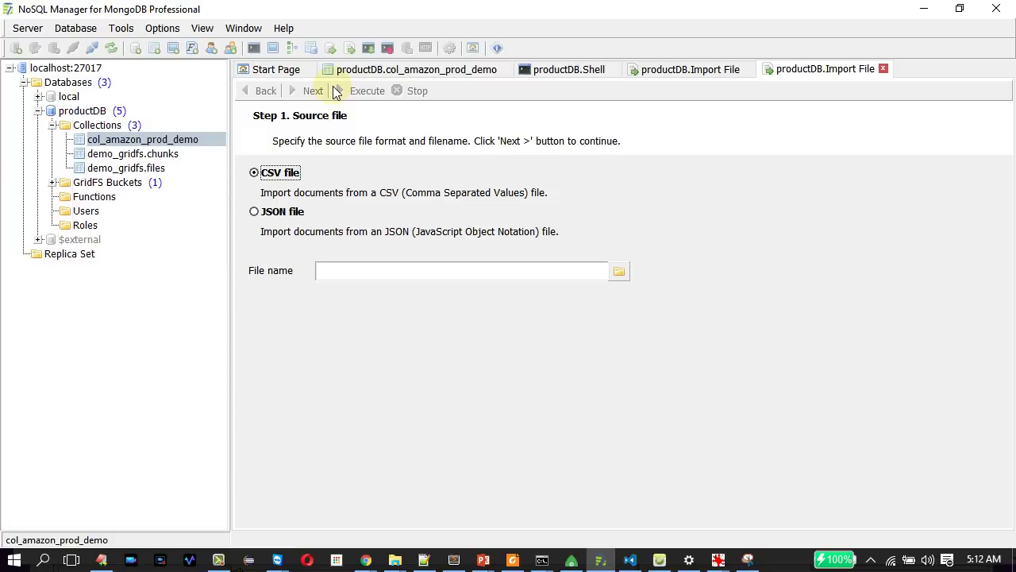
Start another Tools > Import Data from File wizard, then switch to the mongoimport docs.
click(119, 29)
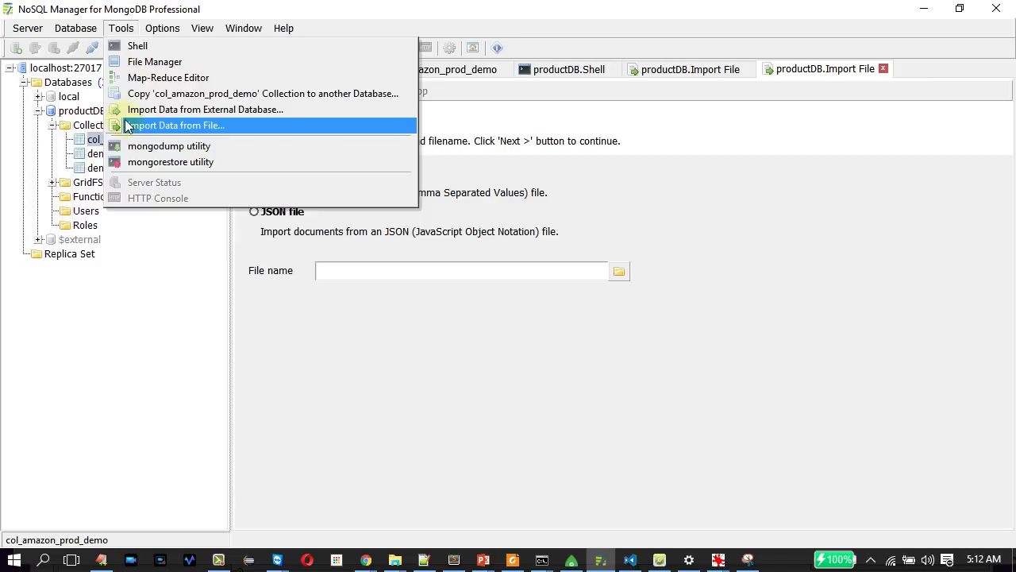
click(125, 124)
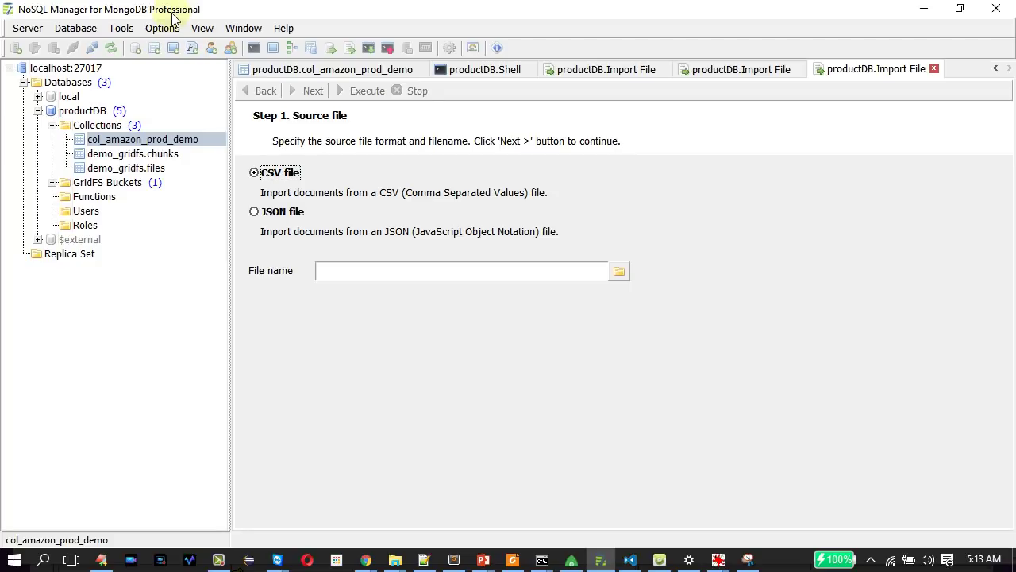
key(alt+Tab)
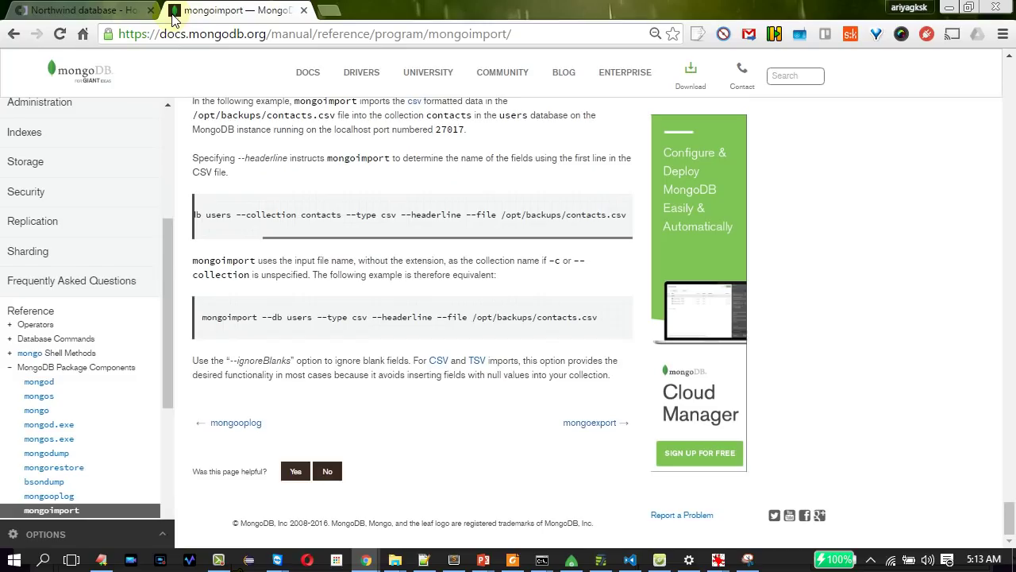
key(Home)
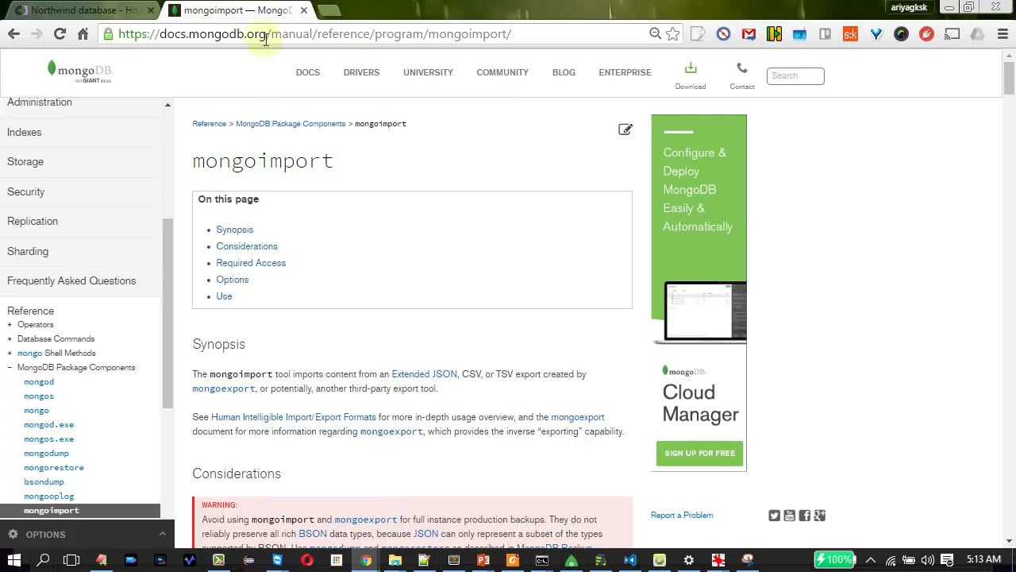
double_click(260, 163)
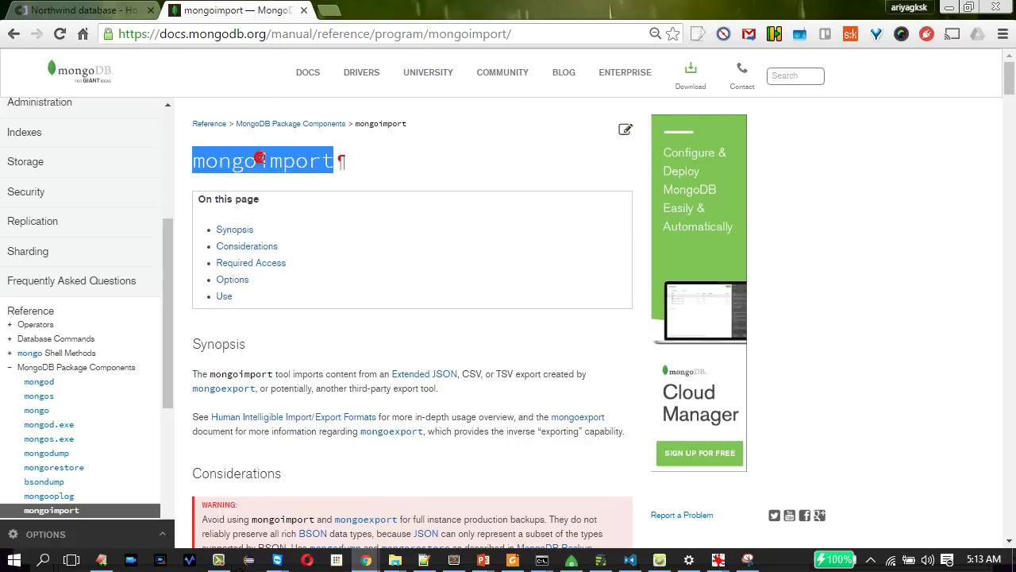
key(End)
double_click(217, 291)
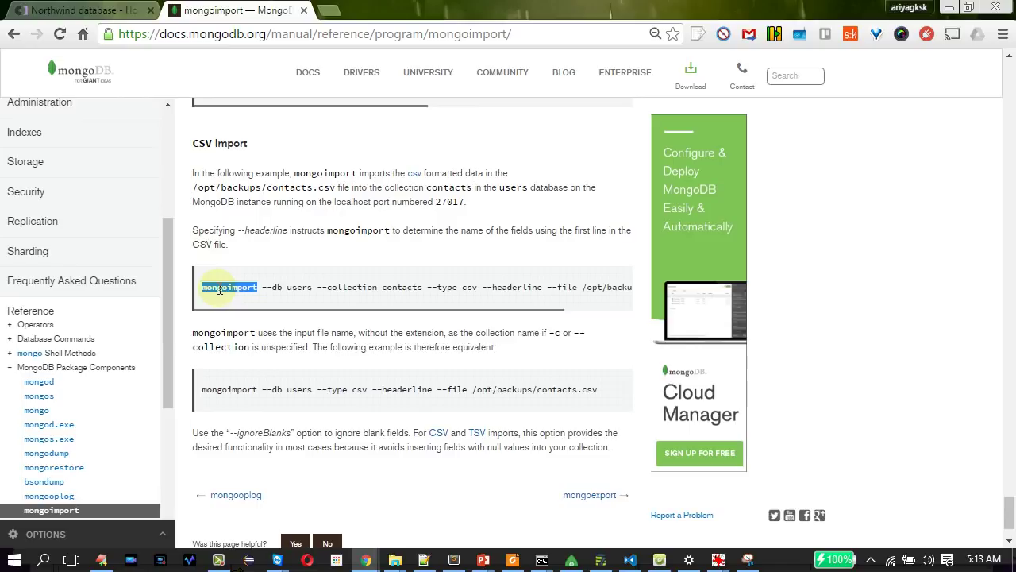
click(276, 285)
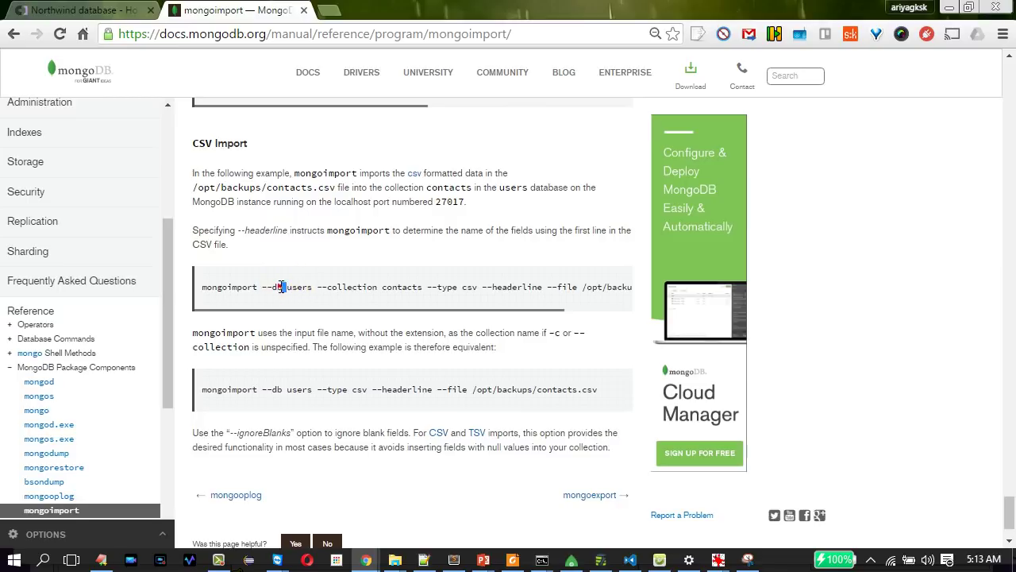
double_click(335, 288)
right_click(336, 291)
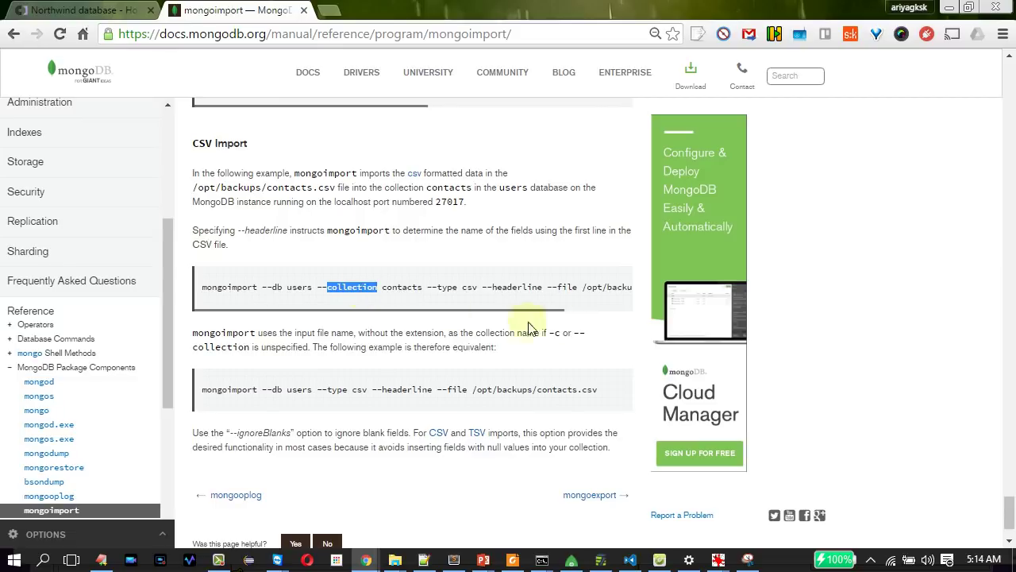
click(430, 288)
drag(431, 287, 485, 286)
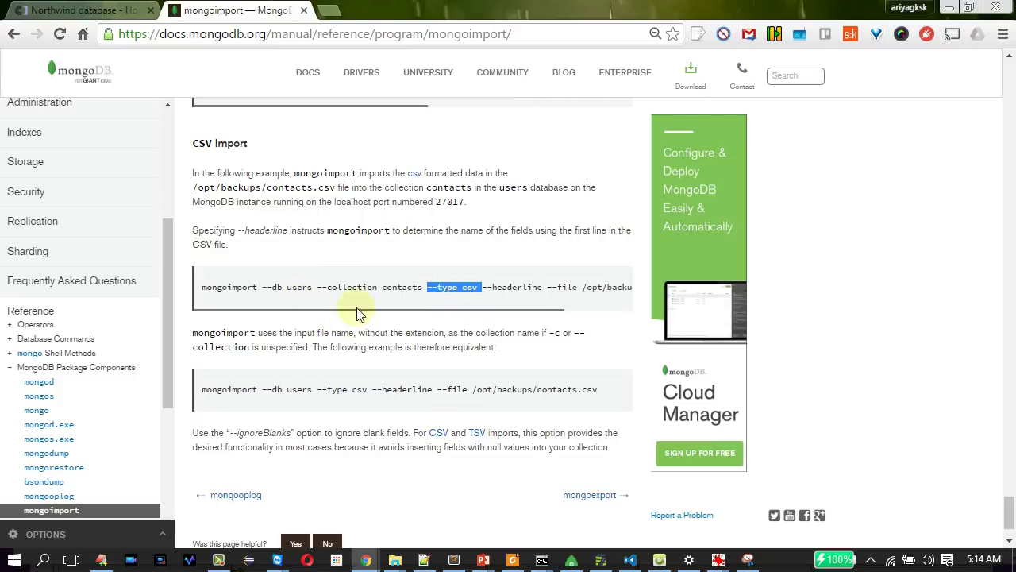
drag(359, 316, 485, 295)
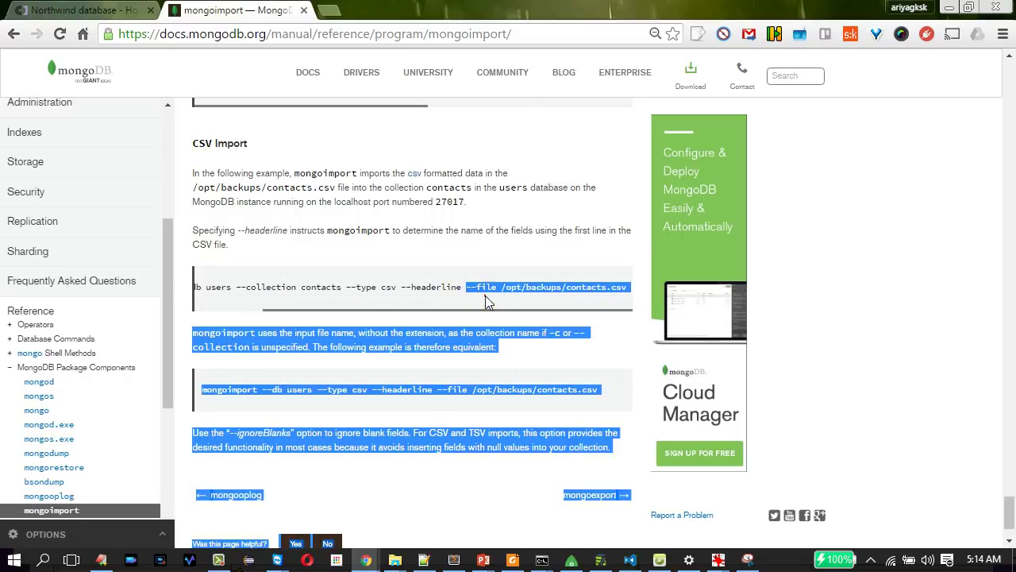
double_click(485, 286)
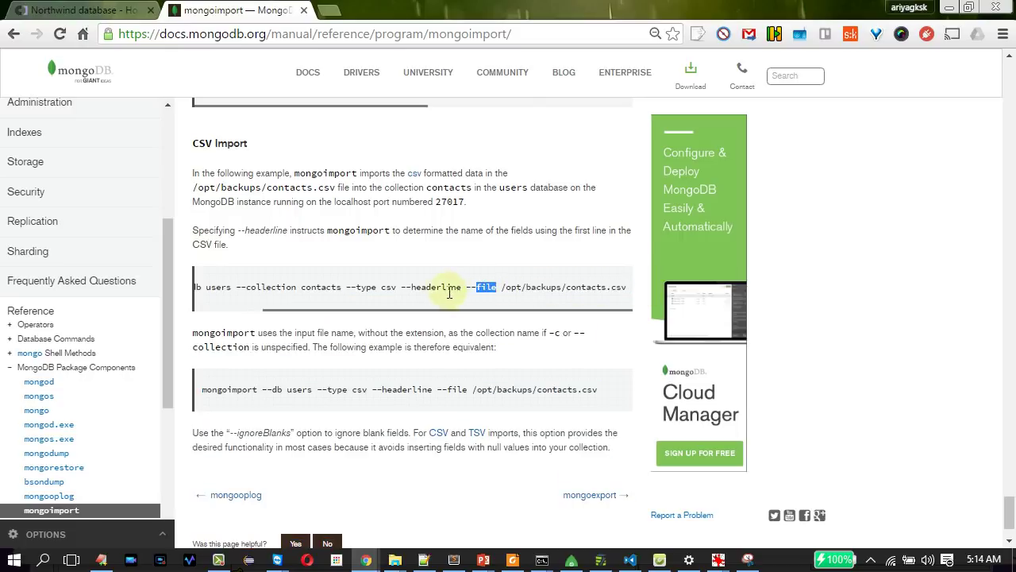
drag(401, 287, 462, 286)
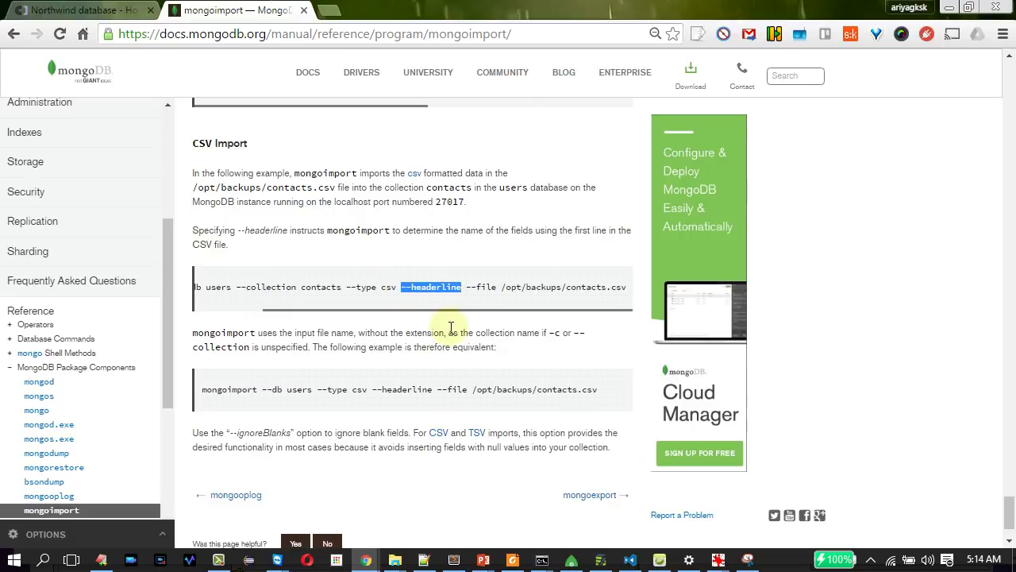
key(alt+Tab)
key(alt+Tab)
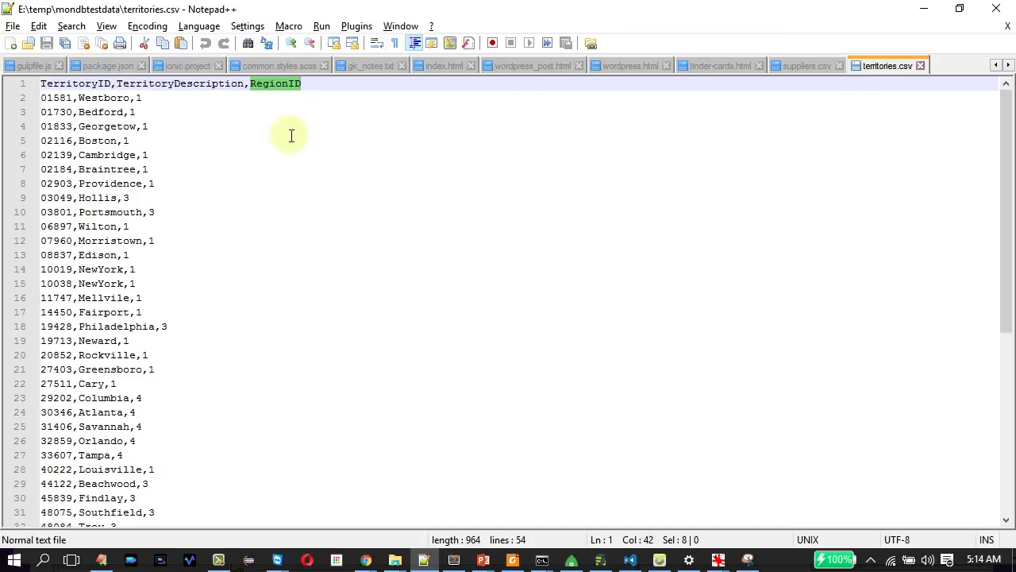
click(325, 84)
key(shift+Home)
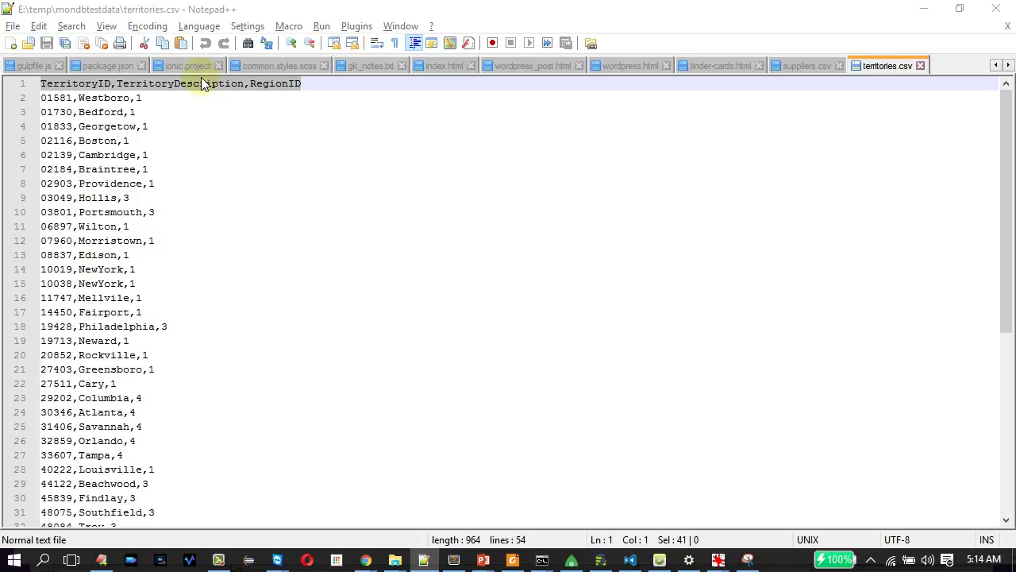
key(alt+Tab)
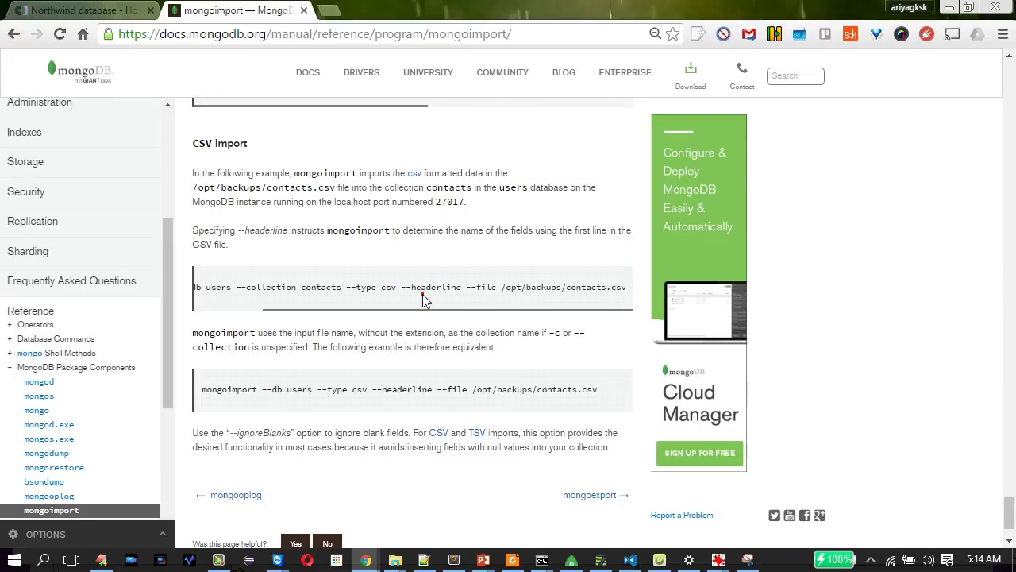
click(423, 286)
drag(401, 286, 300, 313)
double_click(227, 287)
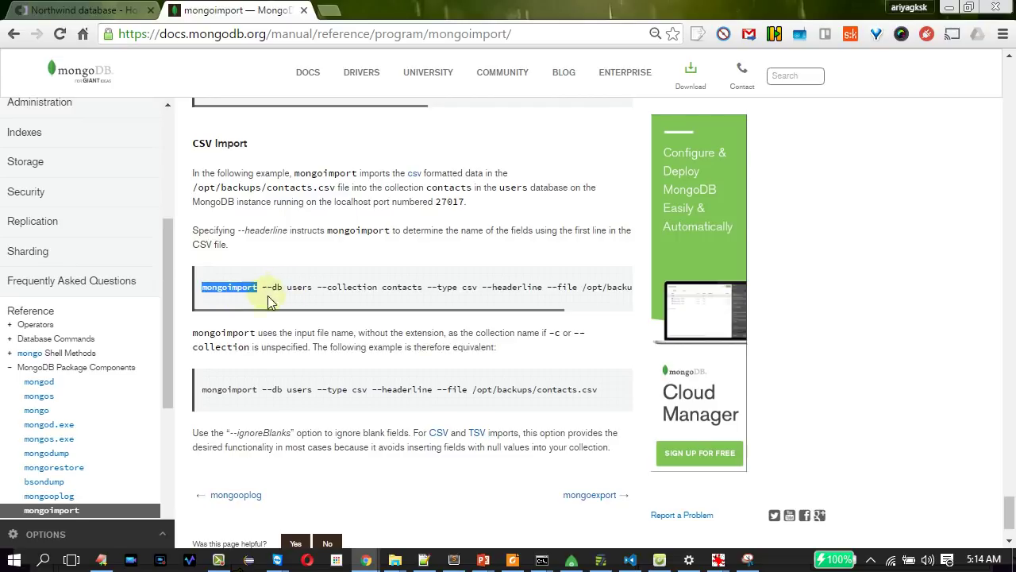
drag(267, 288, 458, 318)
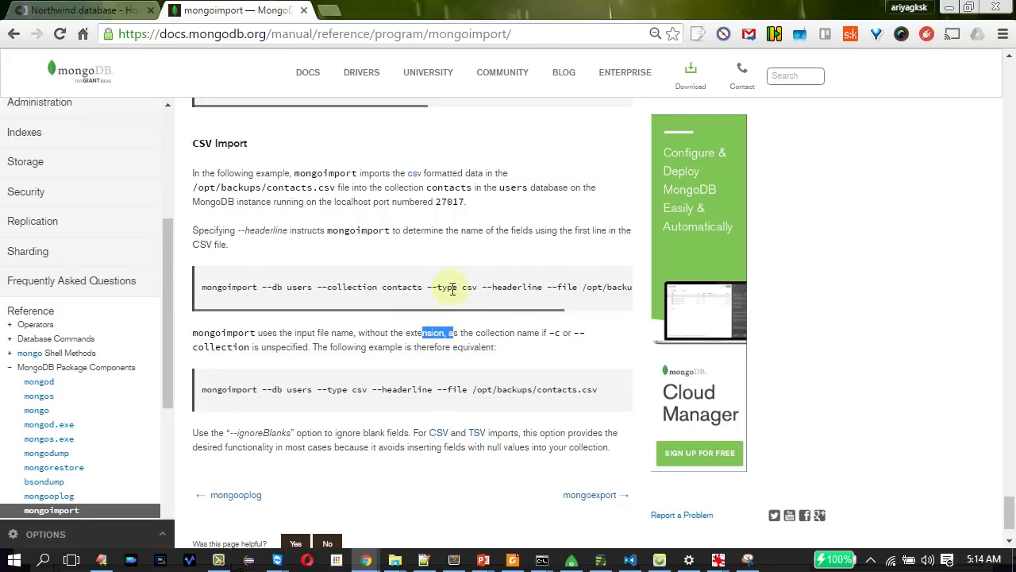
click(430, 289)
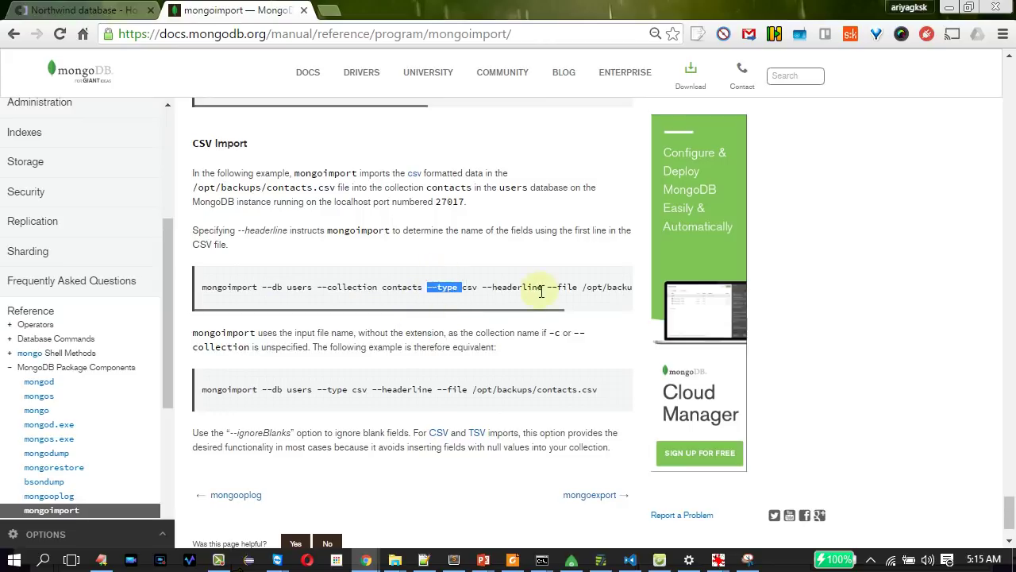
drag(547, 288, 600, 304)
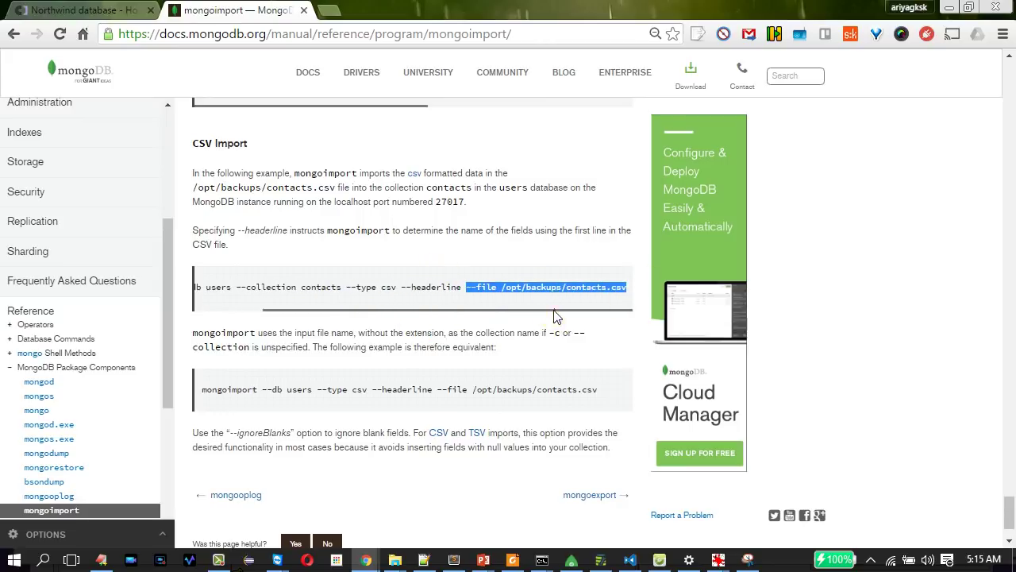
scroll(558, 314, left, 1)
drag(430, 287, 487, 289)
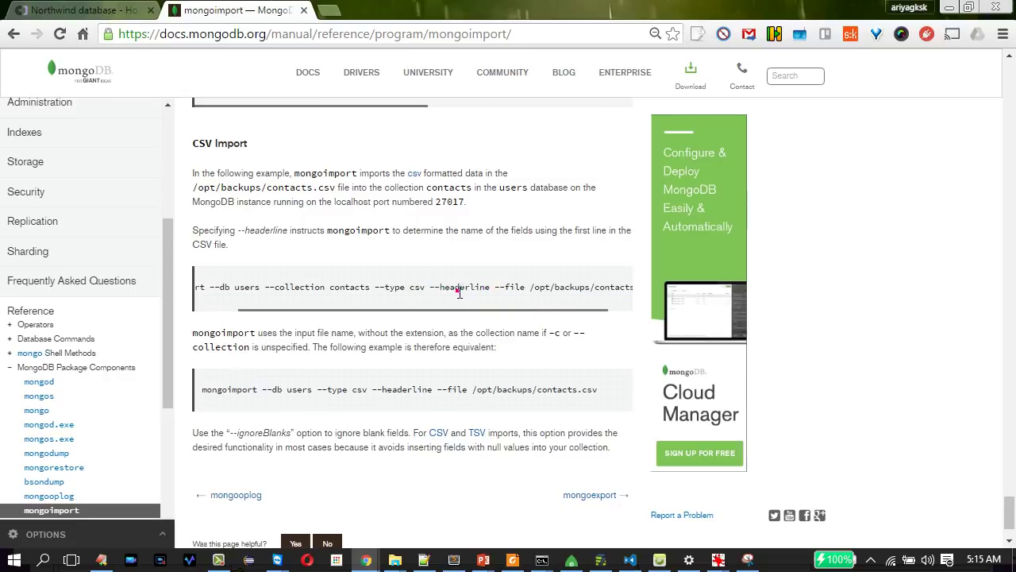
double_click(459, 292)
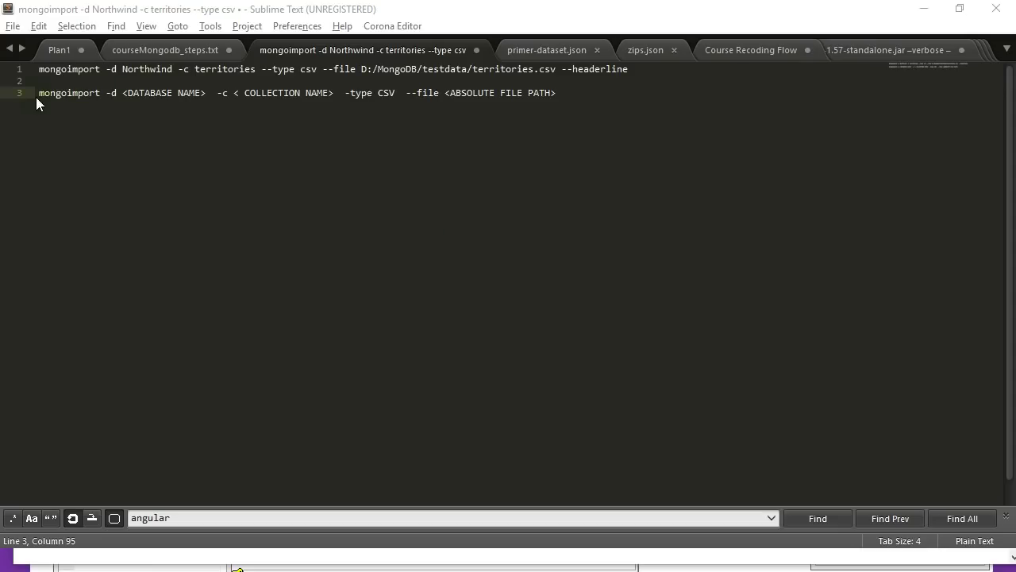
Move the mongoimport command from line 1 onto line 5 below the template.
drag(641, 68, 13, 54)
key(ctrl+x)
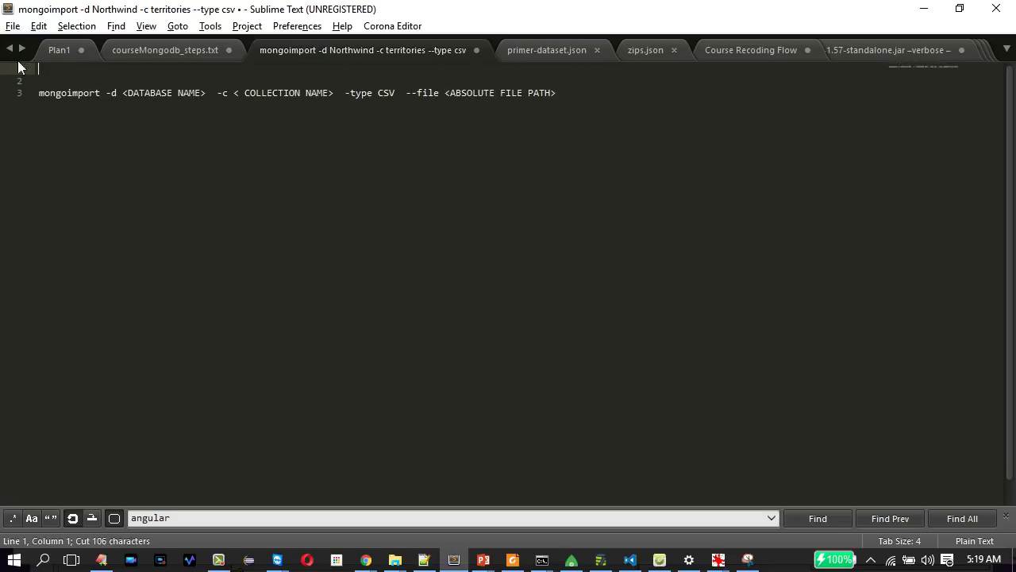
click(67, 138)
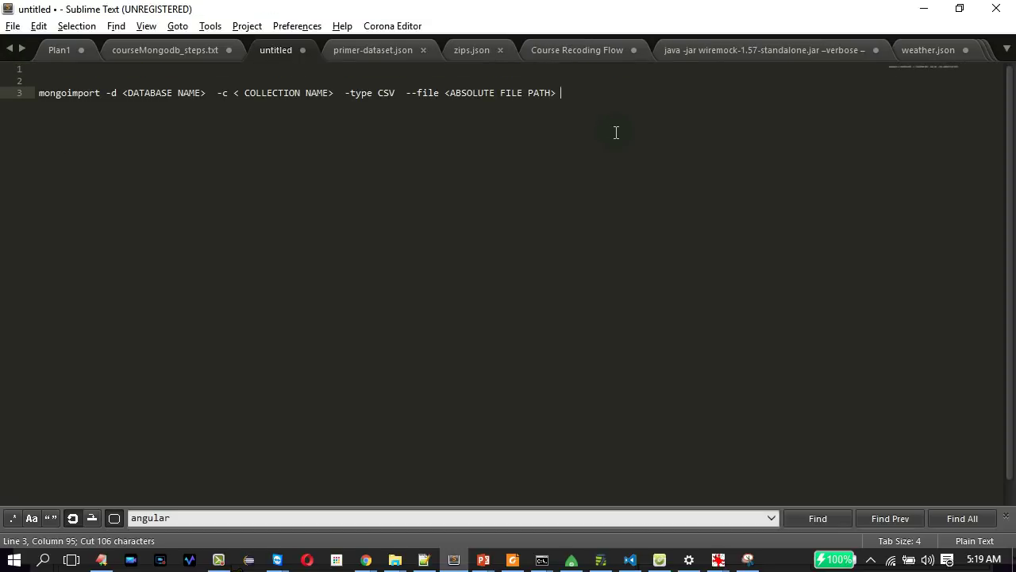
key(Return)
key(Return)
key(ctrl+v)
key(Return)
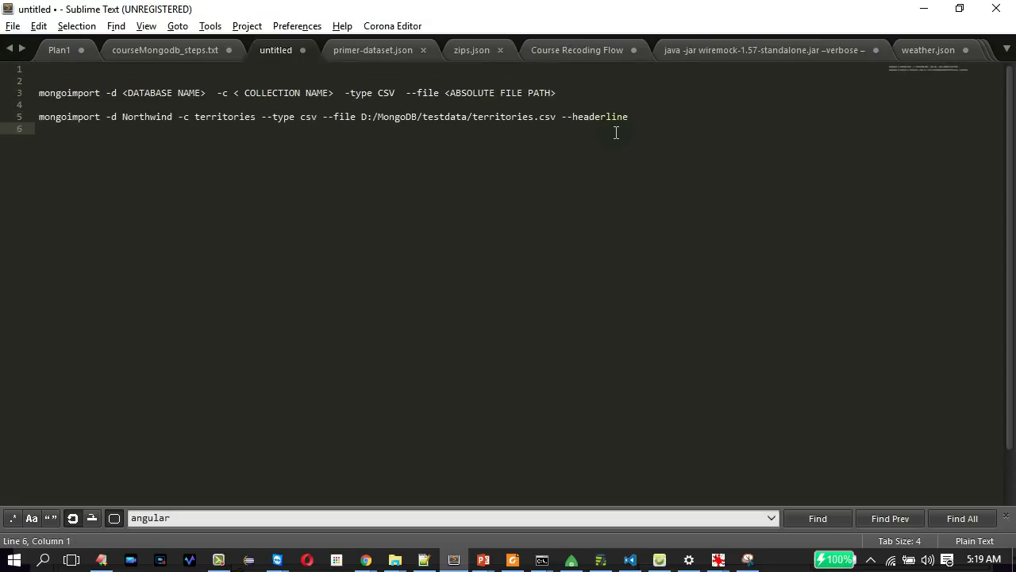
click(233, 119)
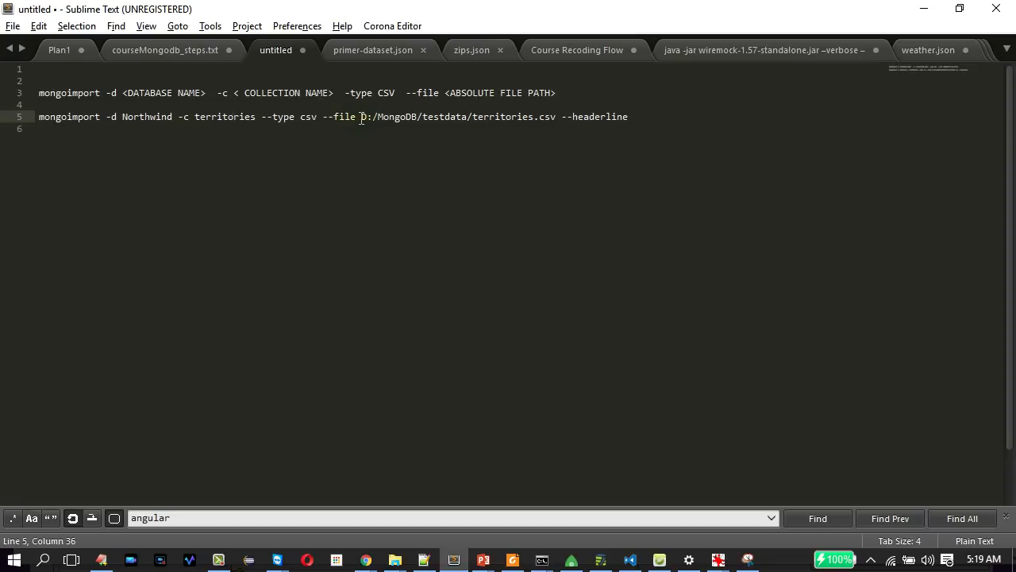
Replace the D:/MongoDB/testdata path with E:\temp\mondbtestdata copied from File Explorer.
drag(362, 118, 469, 117)
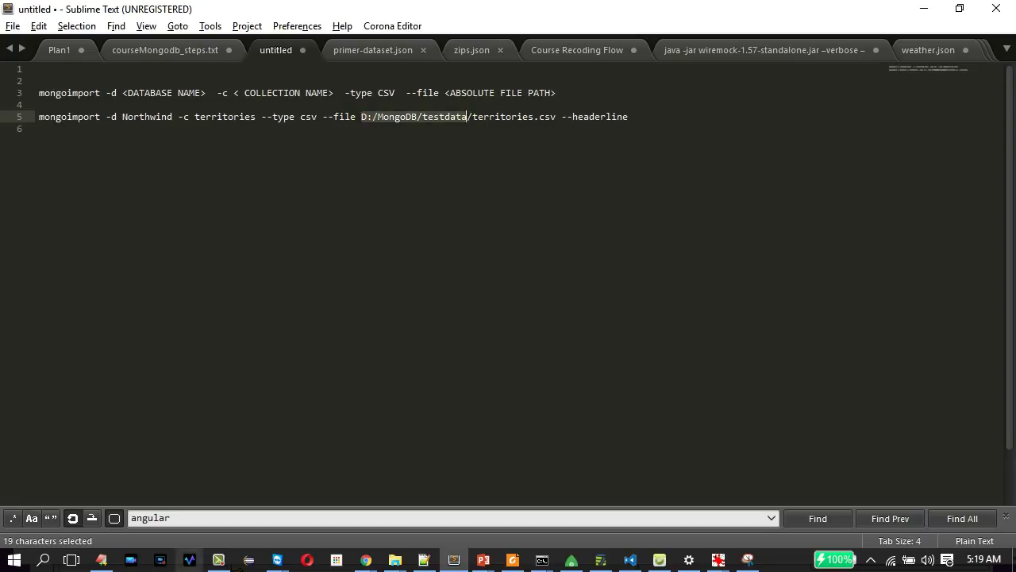
click(395, 556)
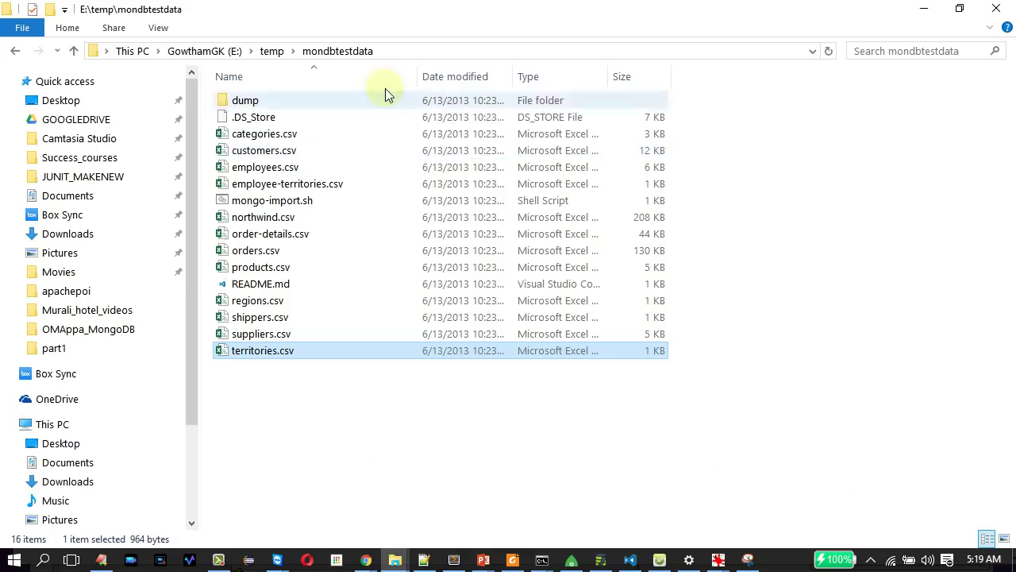
click(395, 51)
key(Escape)
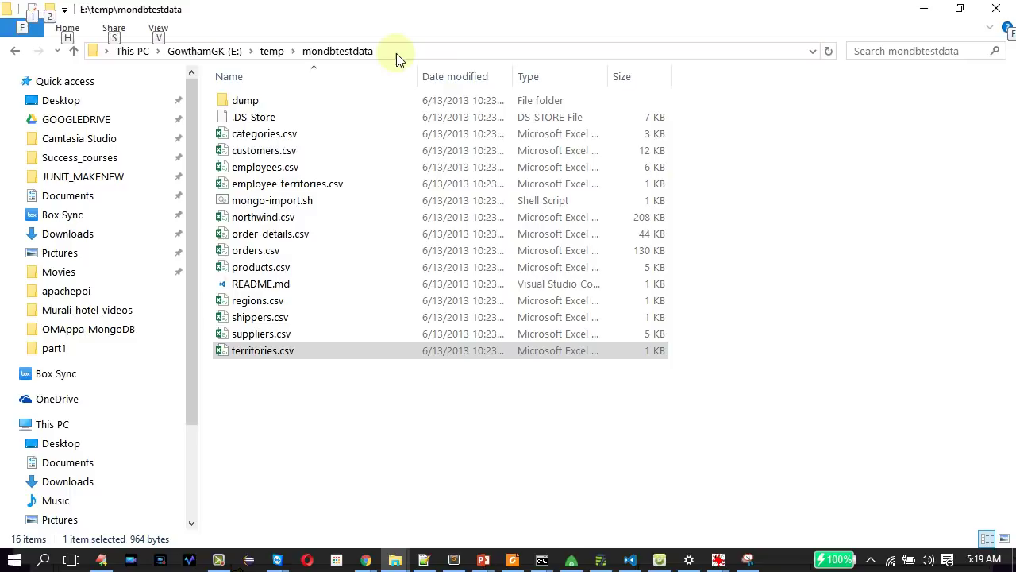
key(alt+Tab)
key(alt+Tab)
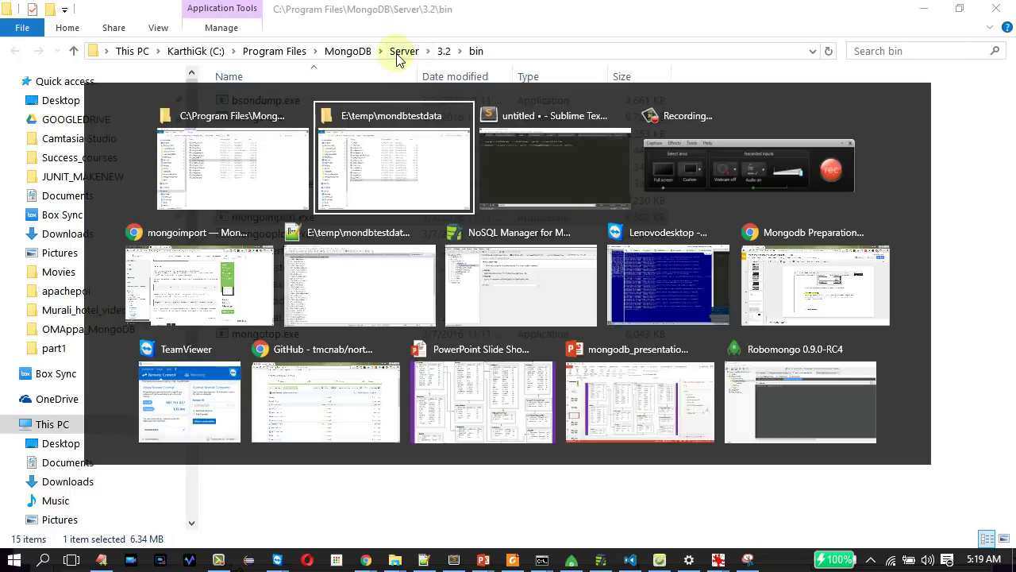
key(alt+Tab)
click(481, 121)
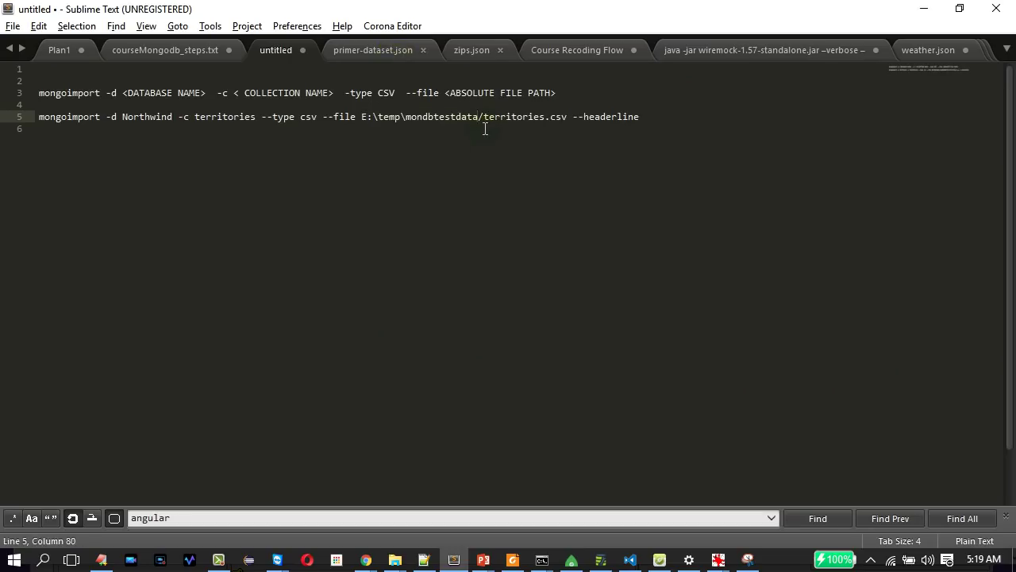
Change the path to E:/temp/mondbtestdata/territories.csv and copy the finished command.
click(377, 119)
key(BackSpace)
text(/)
click(407, 118)
key(BackSpace)
text(/)
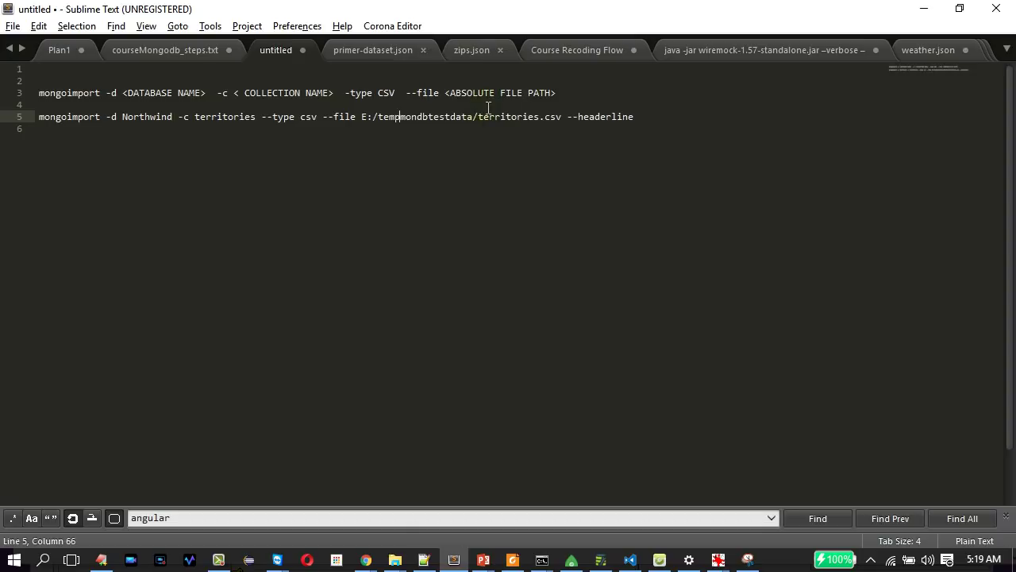
drag(658, 118, 4, 118)
key(ctrl+c)
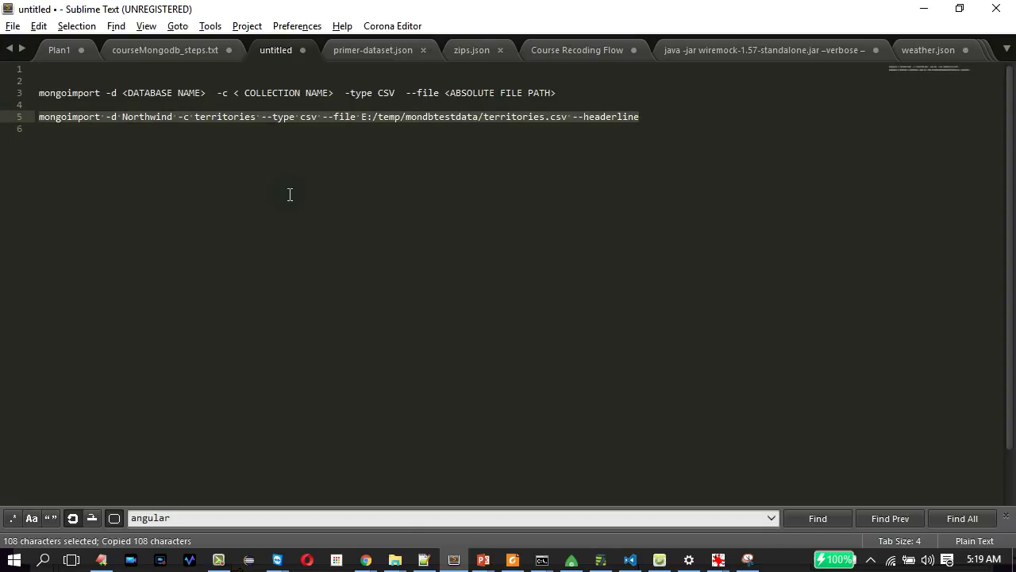
key(alt+Tab)
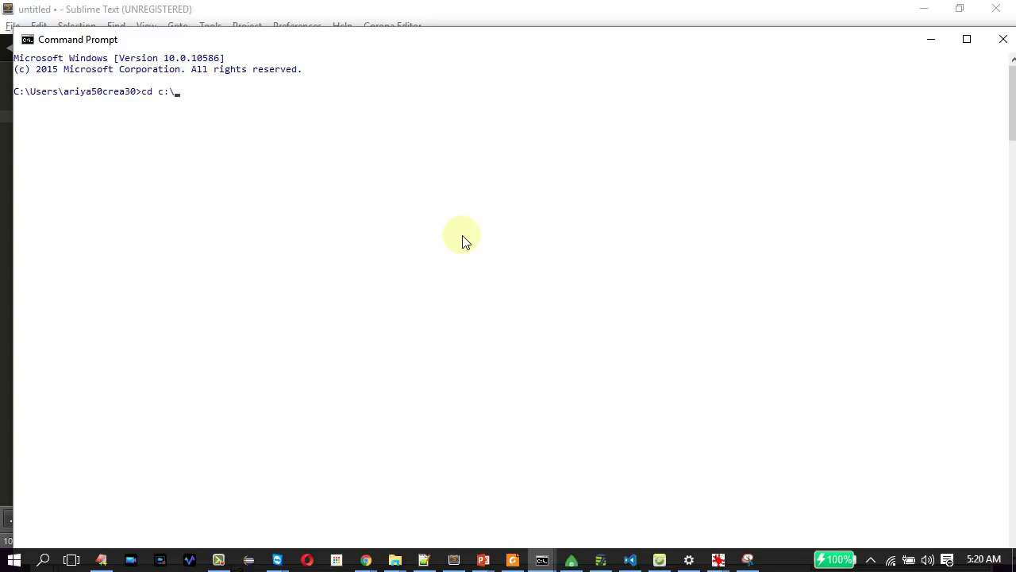
Change directory to c:\Program Files\MongoDB\Server\3.2\bin using Tab completion.
text(pr)
key(Tab)
text(\m)
key(Tab)
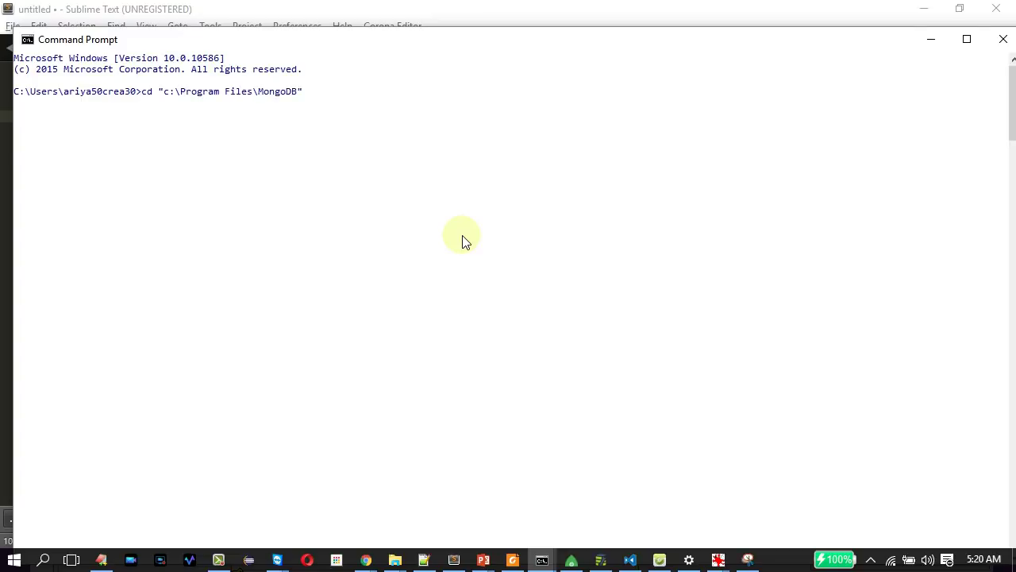
text(\ser)
key(Tab)
text(\)
key(Tab)
text(\)
key(Tab)
key(Return)
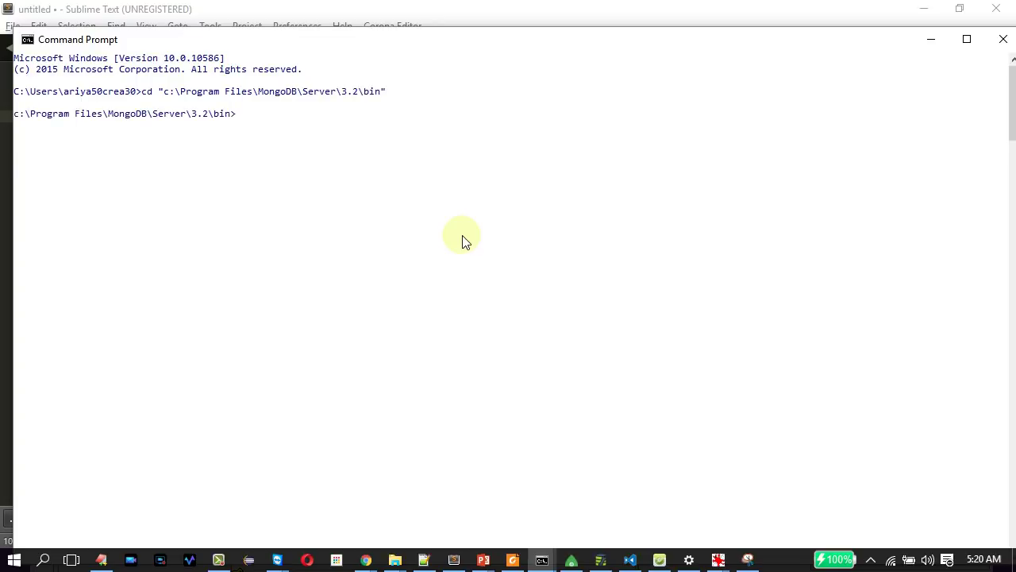
Paste and run the mongoimport command, importing 53 territories documents into Northwind.
right_click(465, 236)
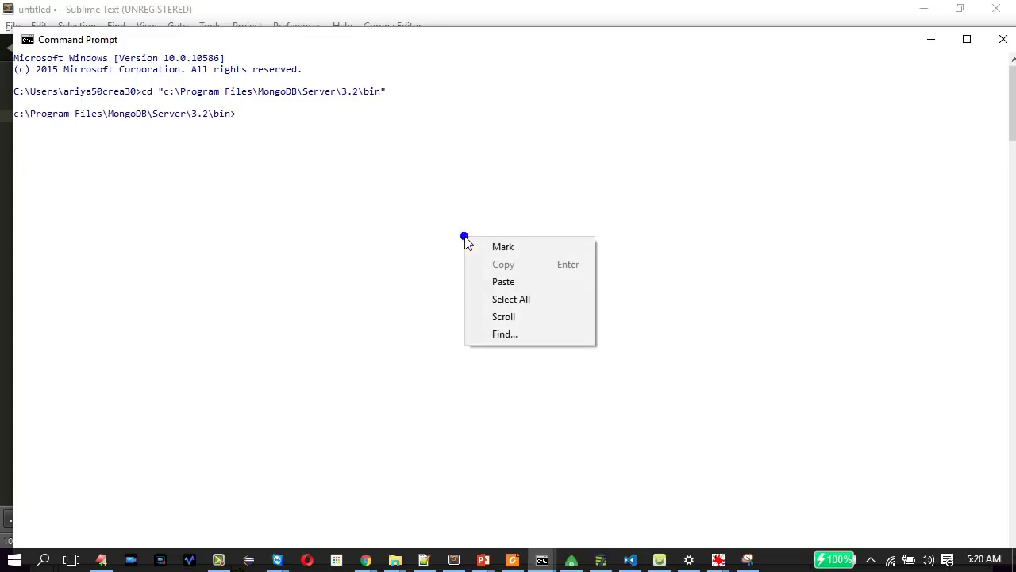
click(497, 282)
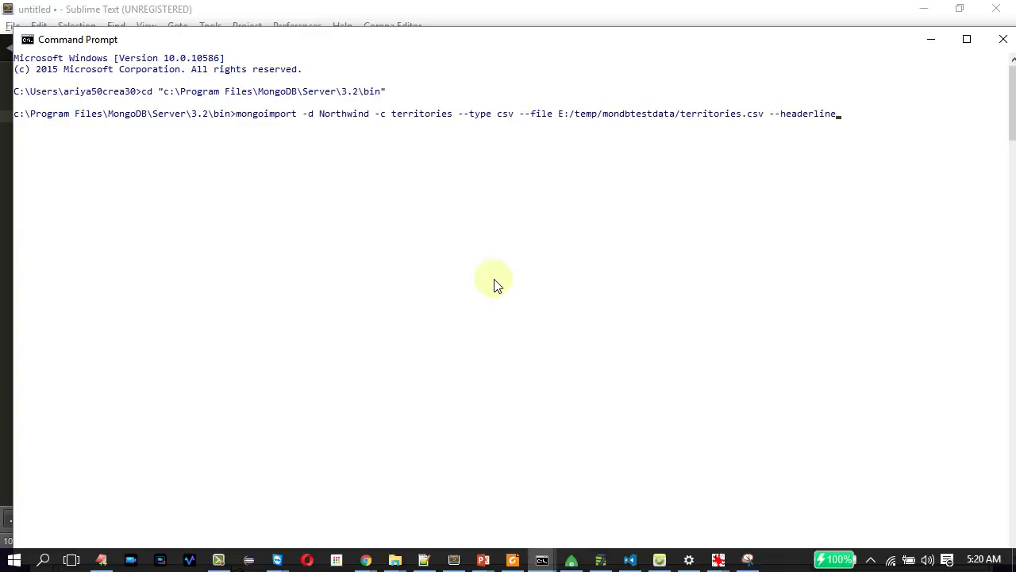
key(Return)
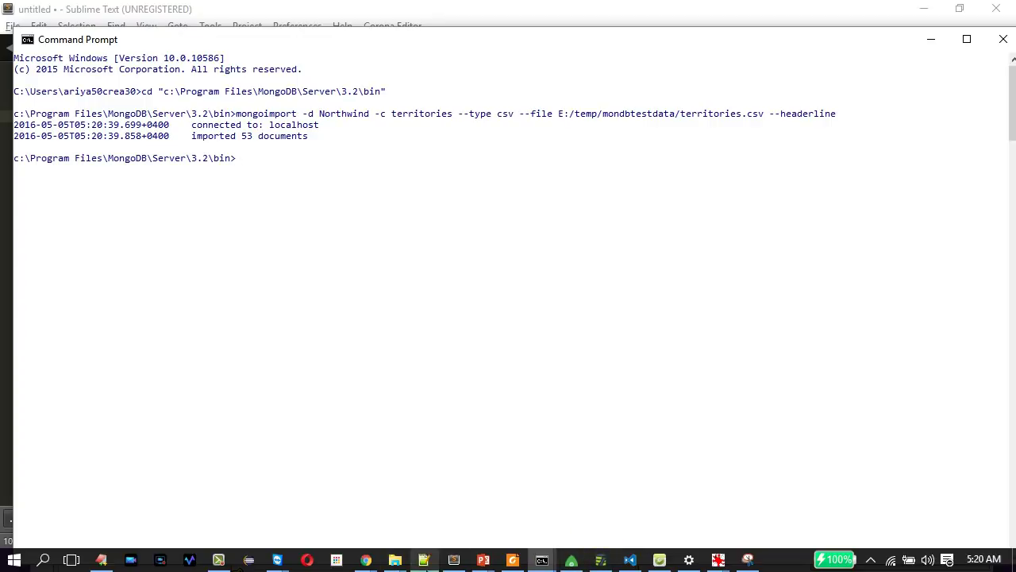
click(424, 560)
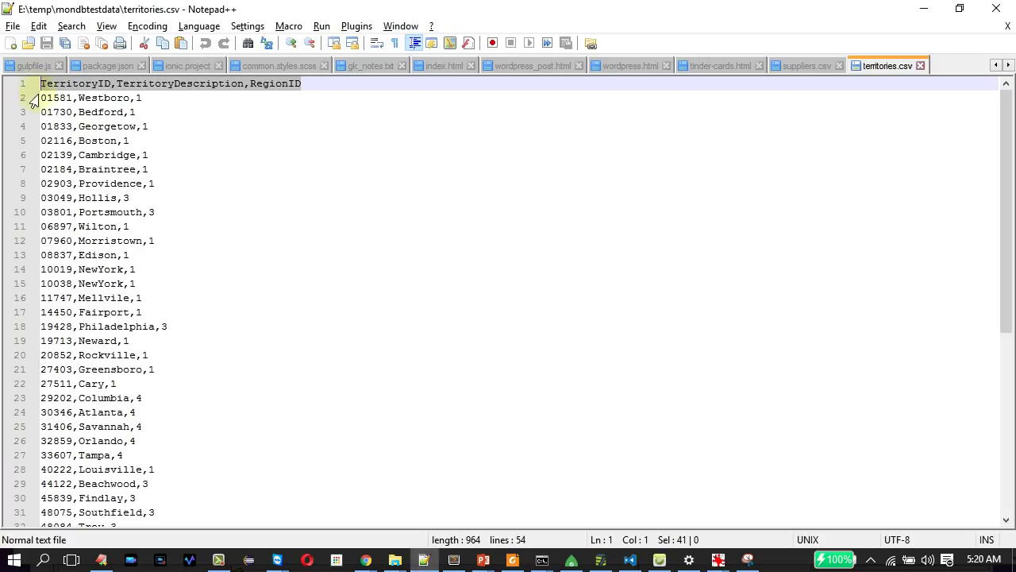
Scroll through territories.csv and reselect its header line before returning to Command Prompt.
drag(1007, 199, 1007, 485)
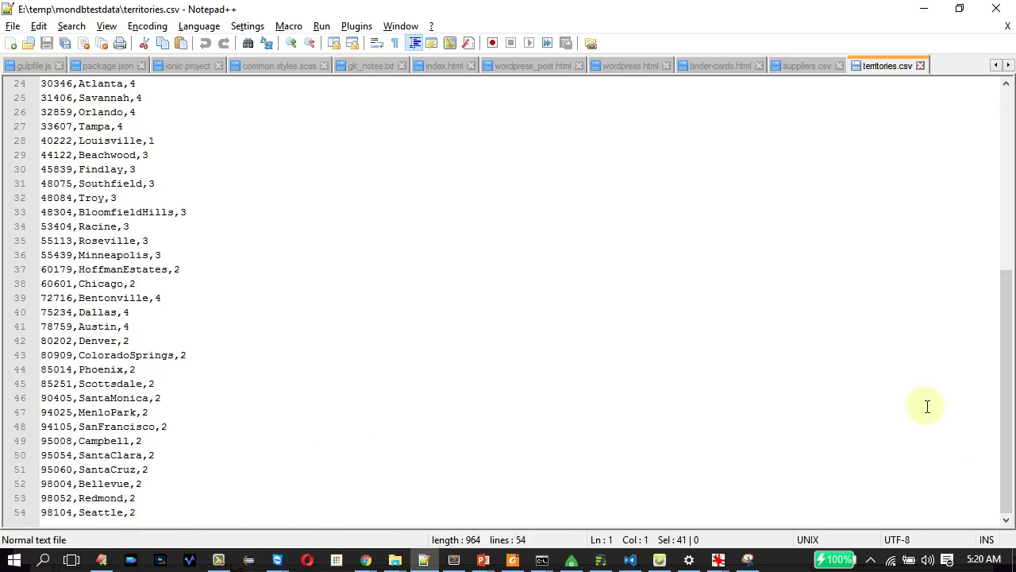
drag(1005, 390, 1005, 209)
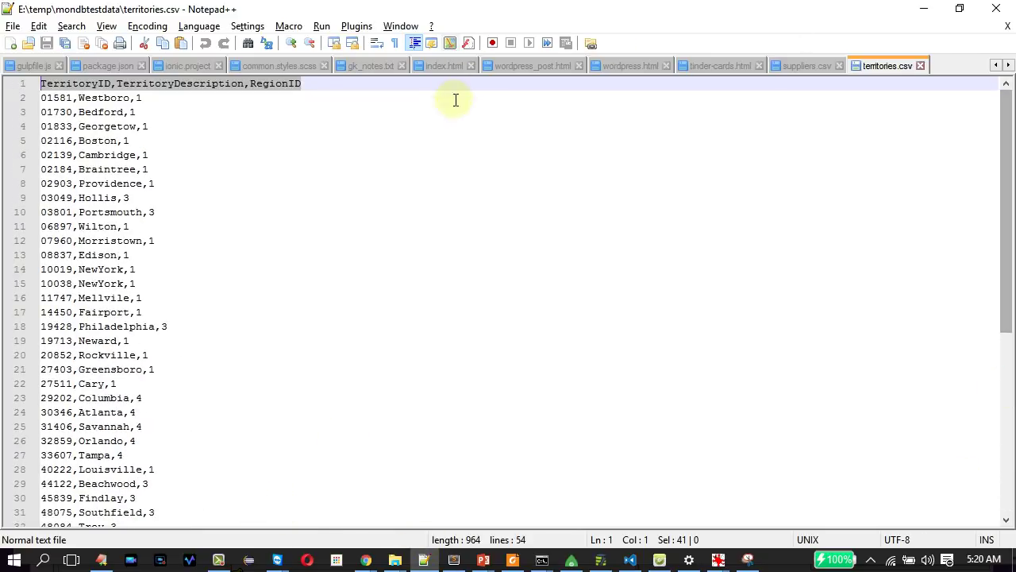
drag(356, 84, 9, 80)
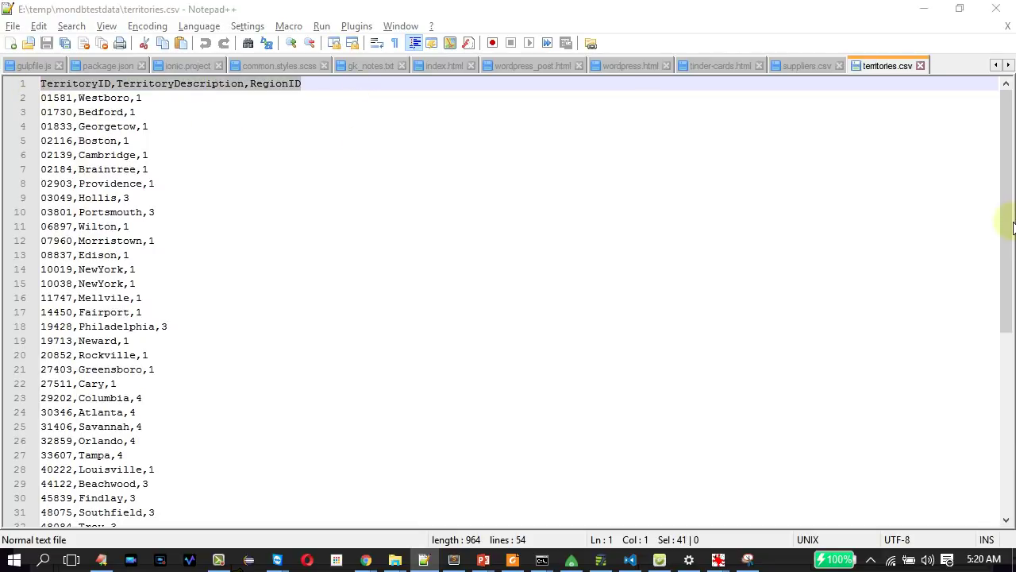
key(alt+Tab)
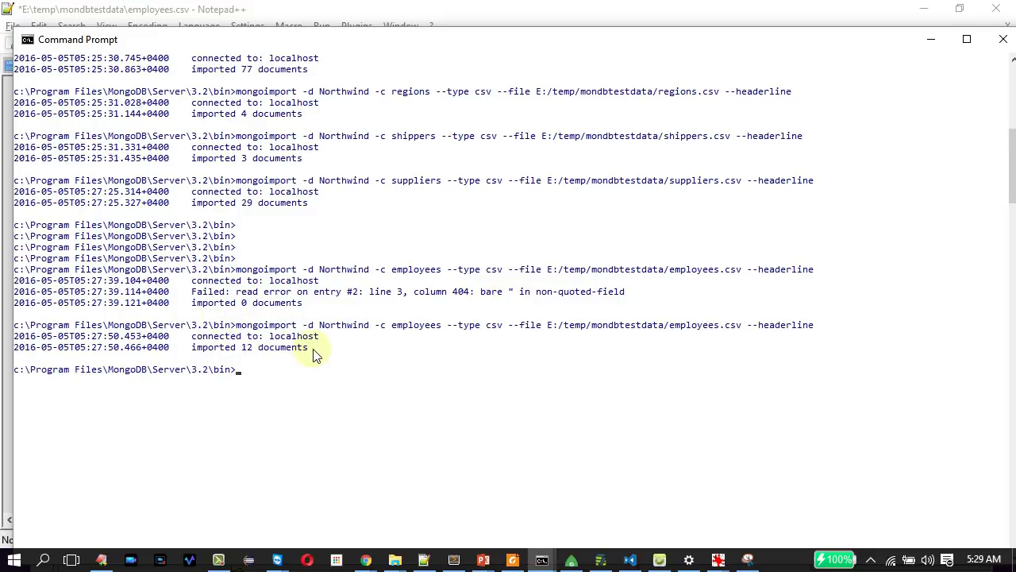
Enter a double quote as the Find what text for employees.csv, then close Replace without replacing.
key(alt+Tab)
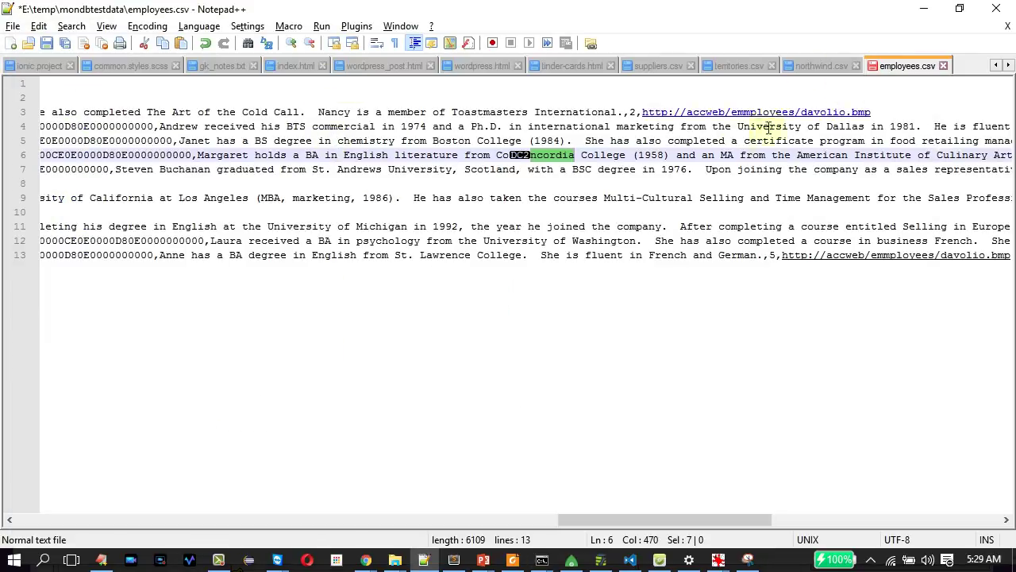
key(ctrl+f)
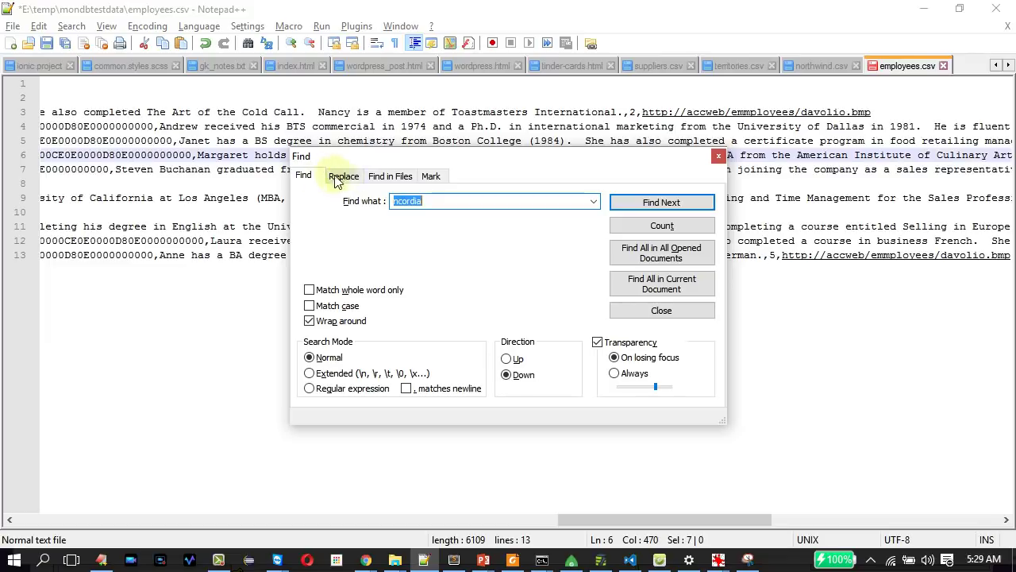
click(342, 177)
text(")
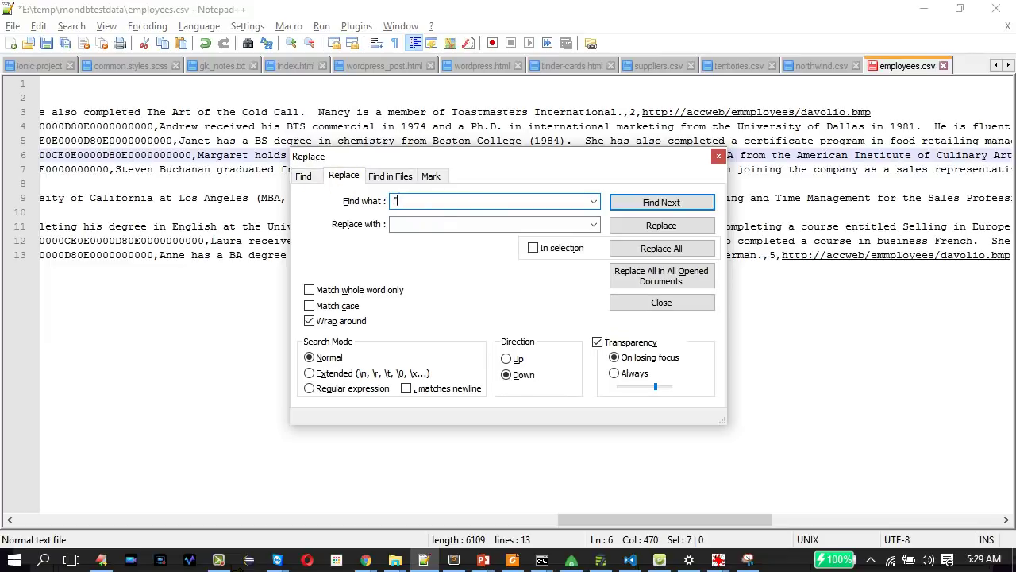
click(430, 223)
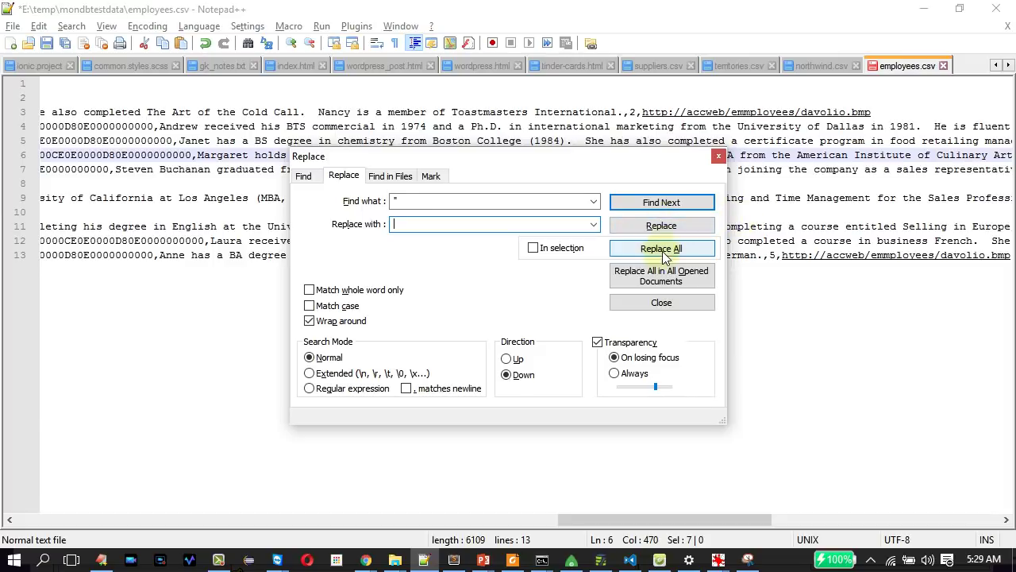
click(718, 156)
key(alt+Tab)
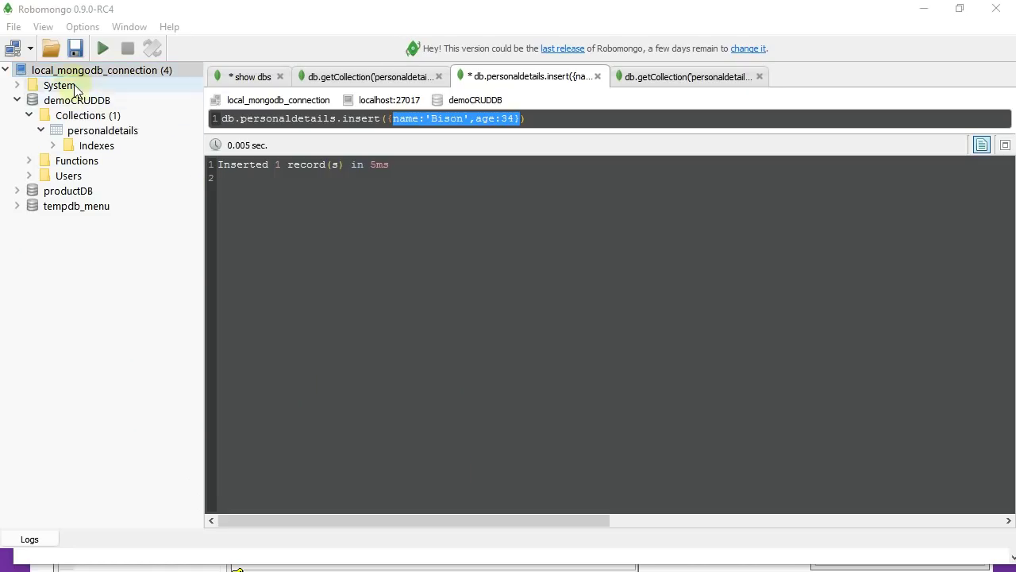
Refresh the local connection and expand the Northwind database's 11 collections.
right_click(70, 71)
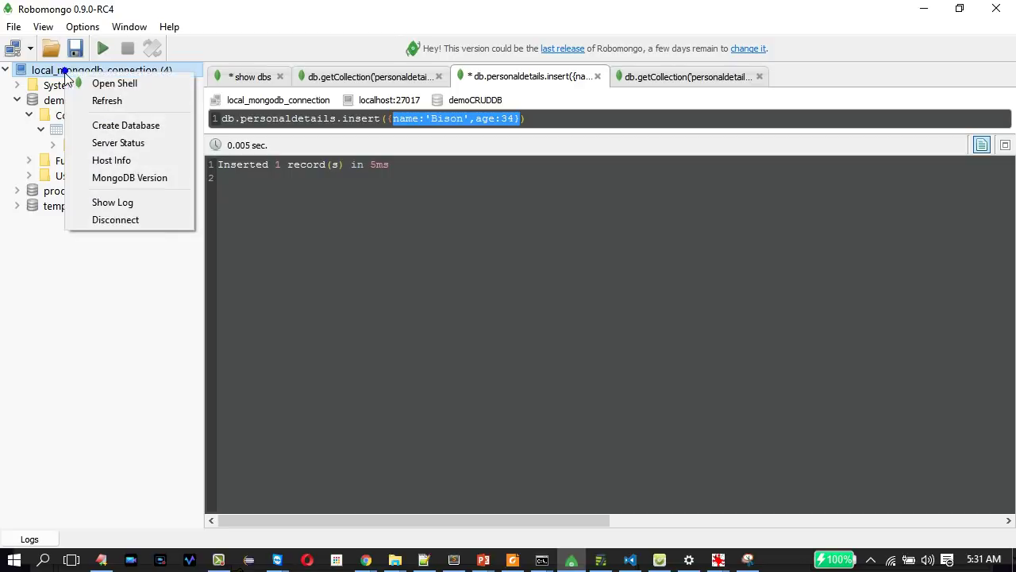
click(123, 102)
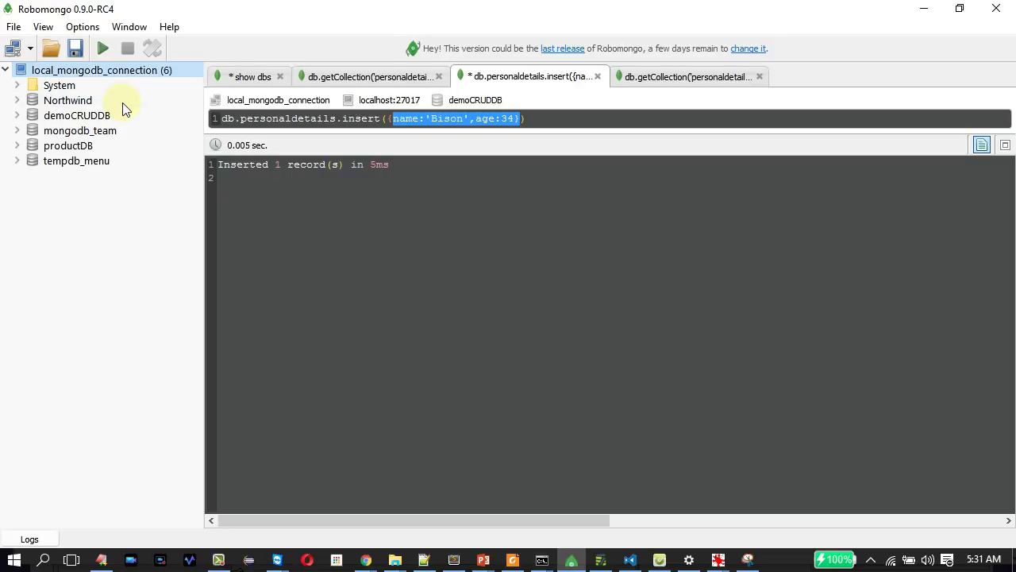
click(16, 101)
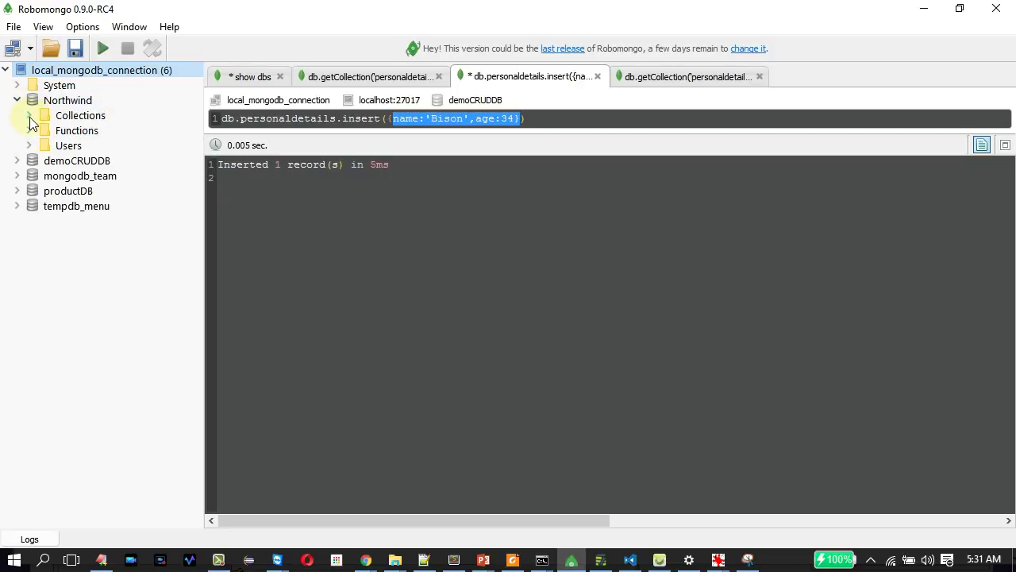
click(30, 117)
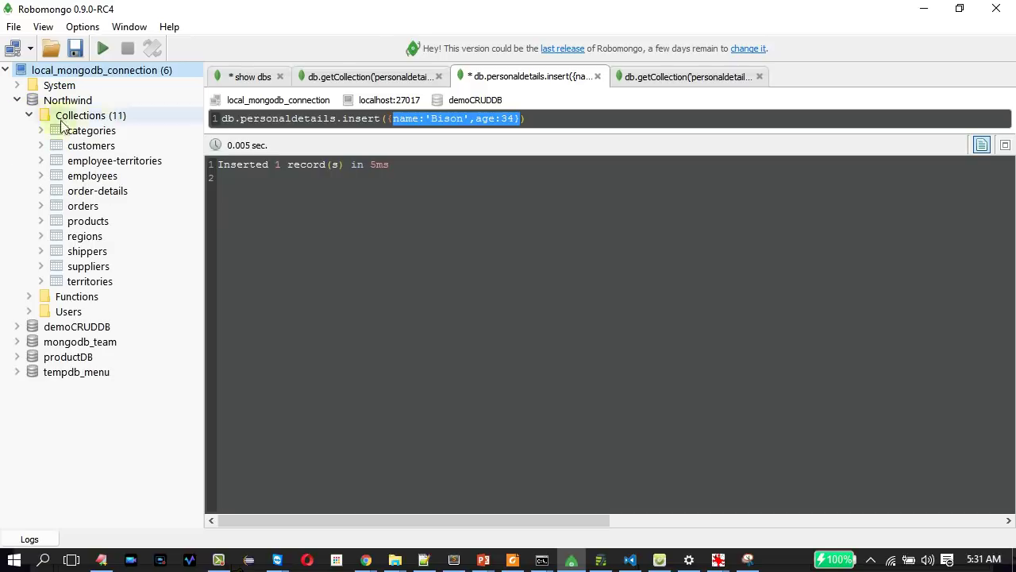
click(41, 130)
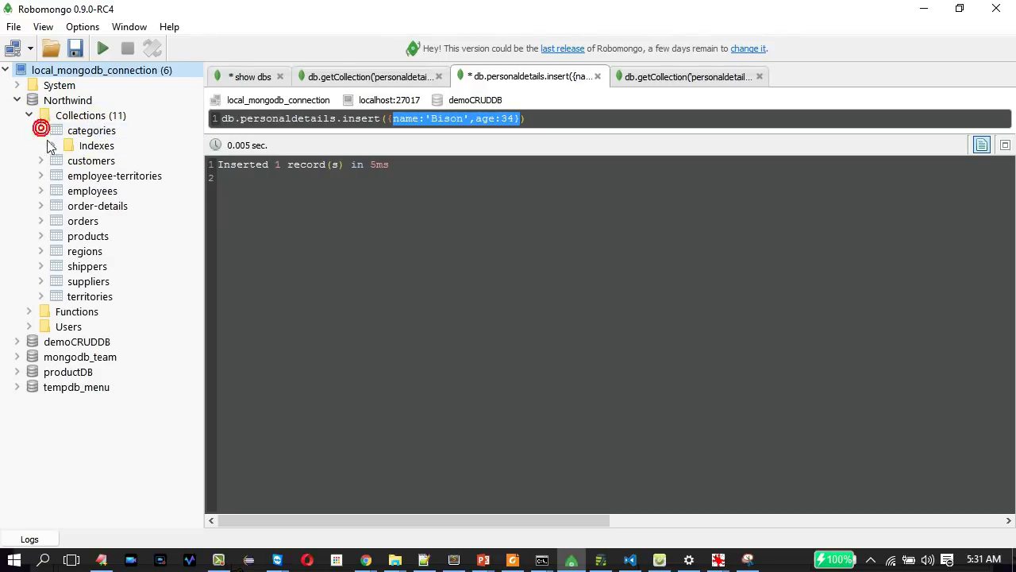
click(63, 295)
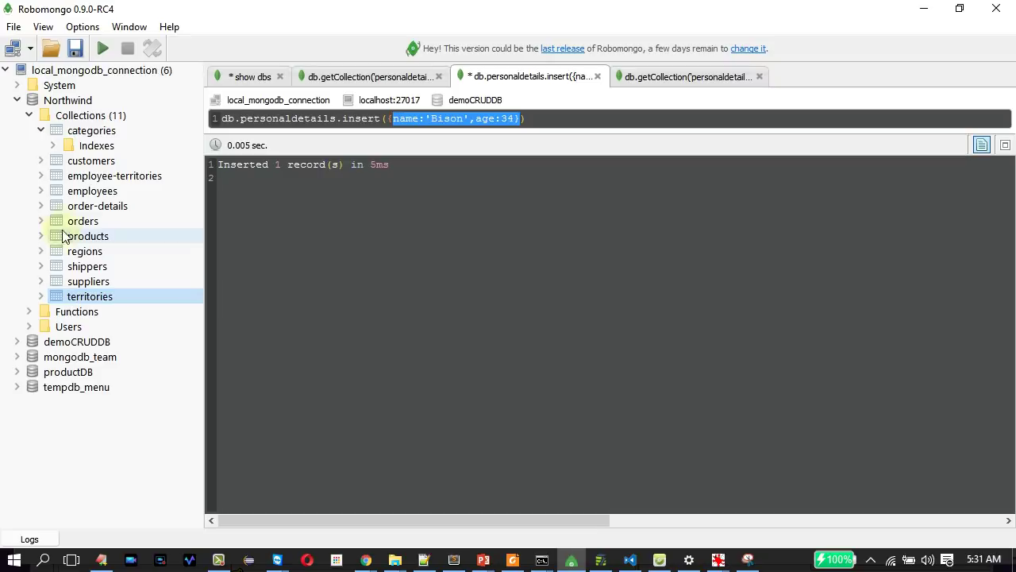
click(40, 222)
click(41, 252)
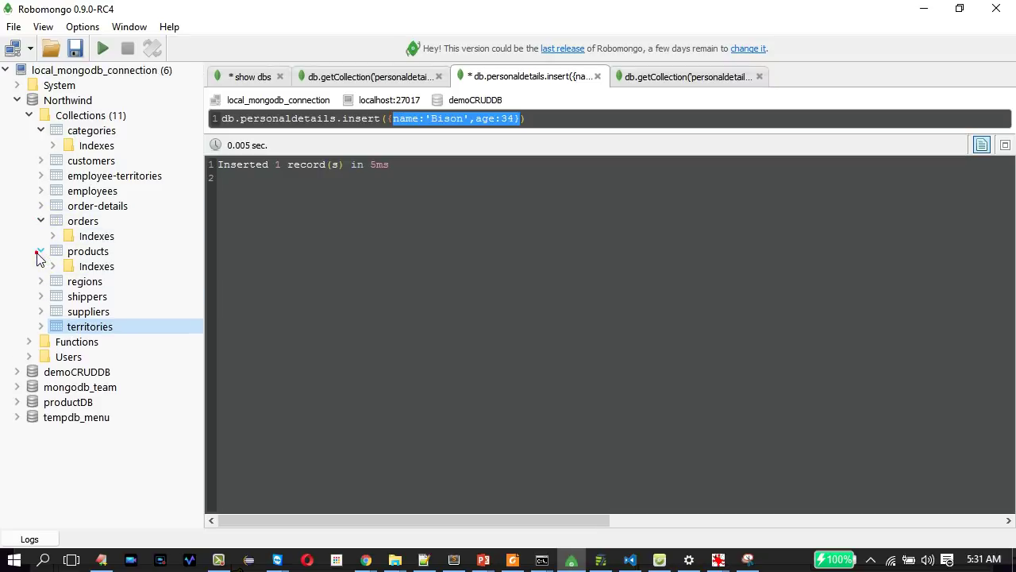
click(41, 282)
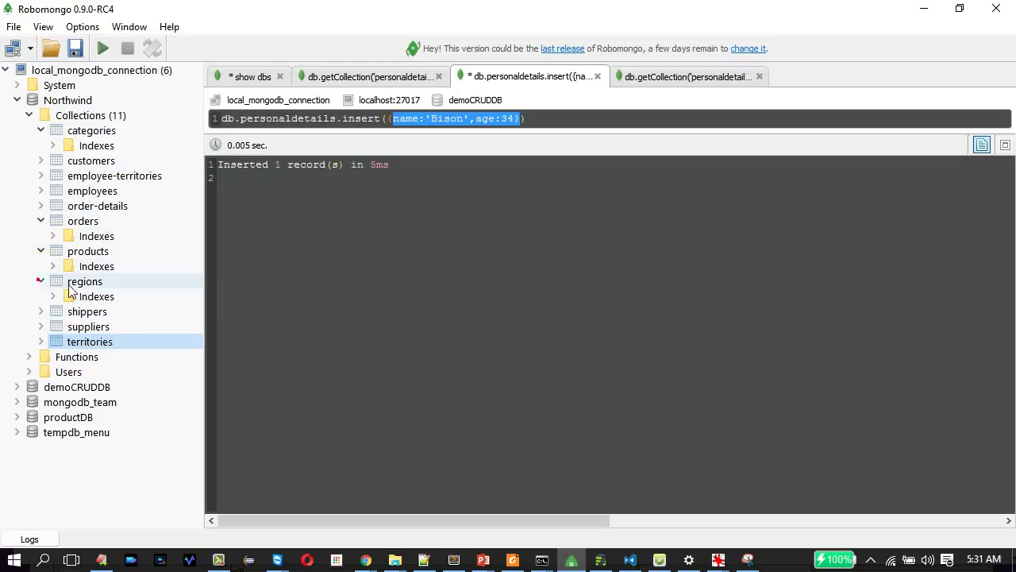
Show the four regions documents (Eastern, Northern, Southern, Western) in table view.
right_click(84, 283)
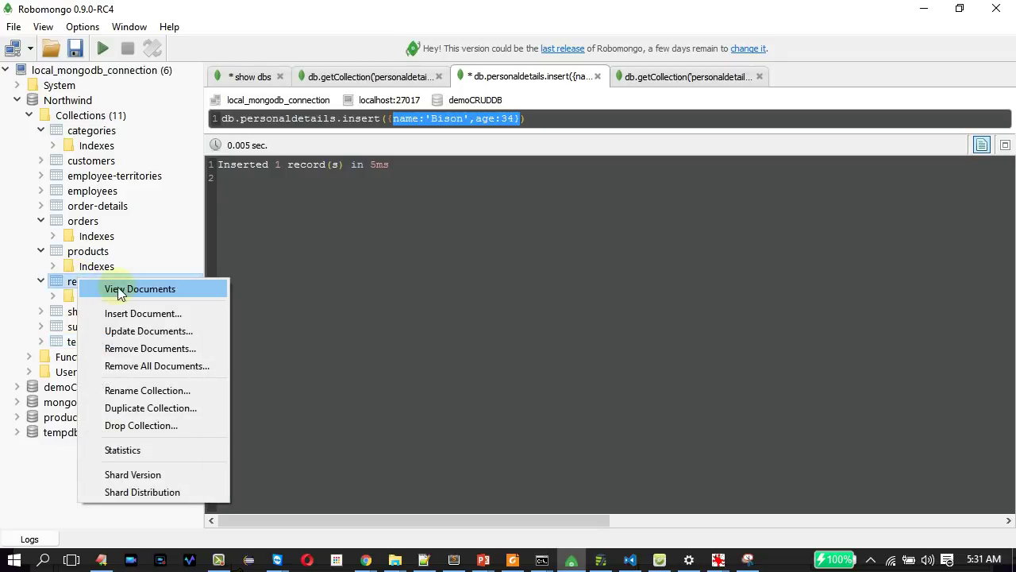
click(118, 287)
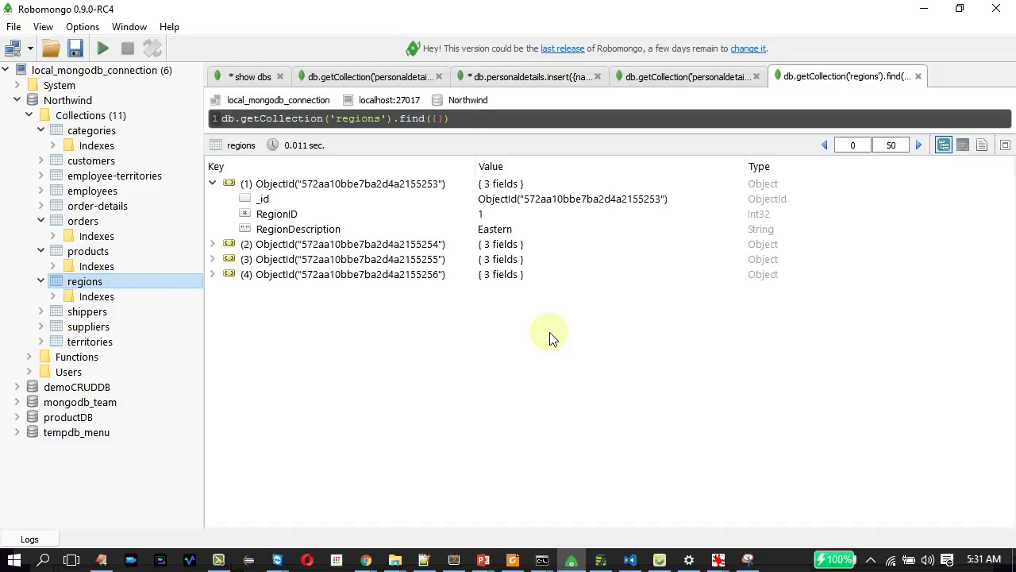
click(962, 145)
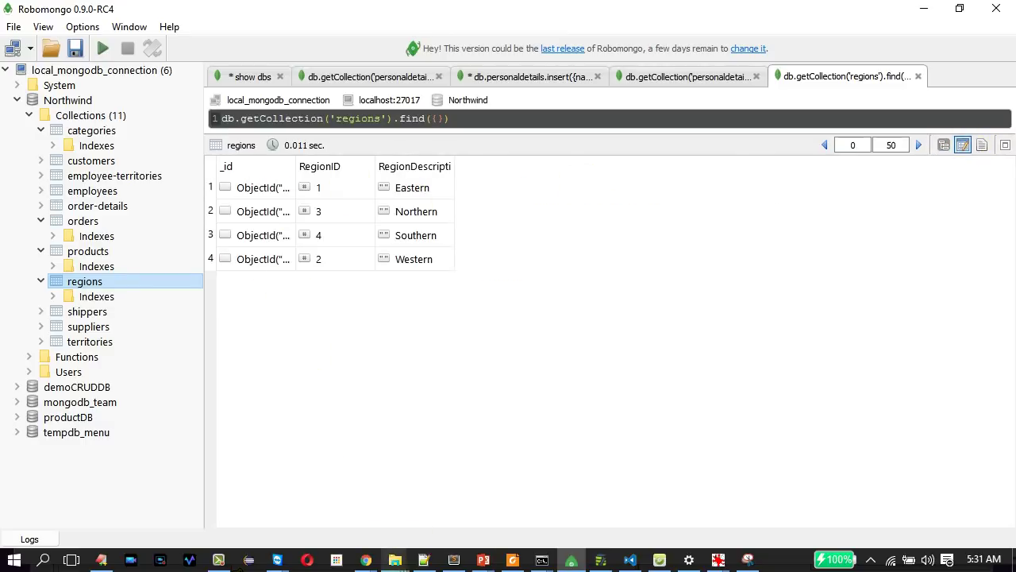
click(424, 560)
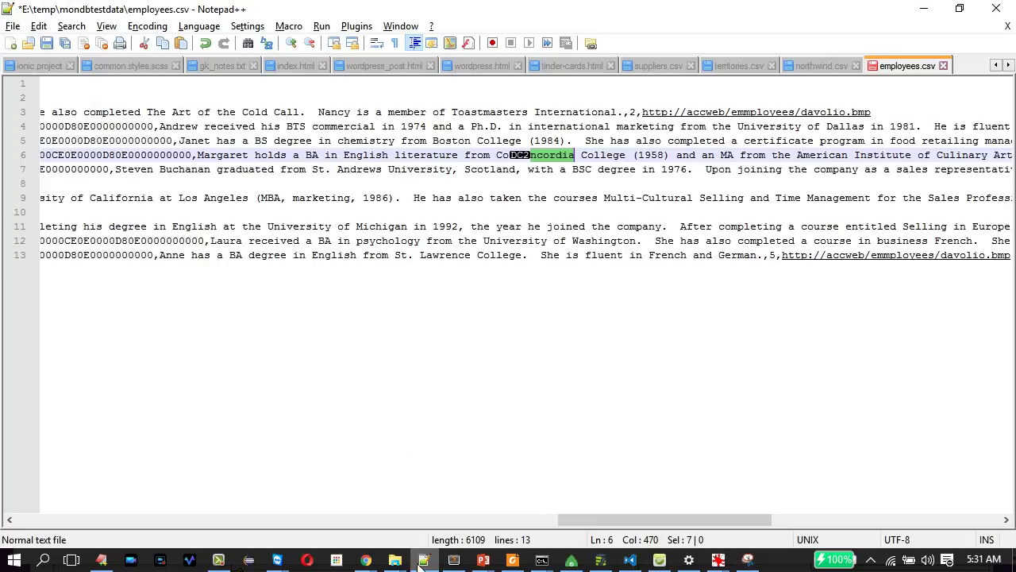
Open regions.csv in a new Notepad++ tab via the Open dialog's file name autocomplete.
click(31, 50)
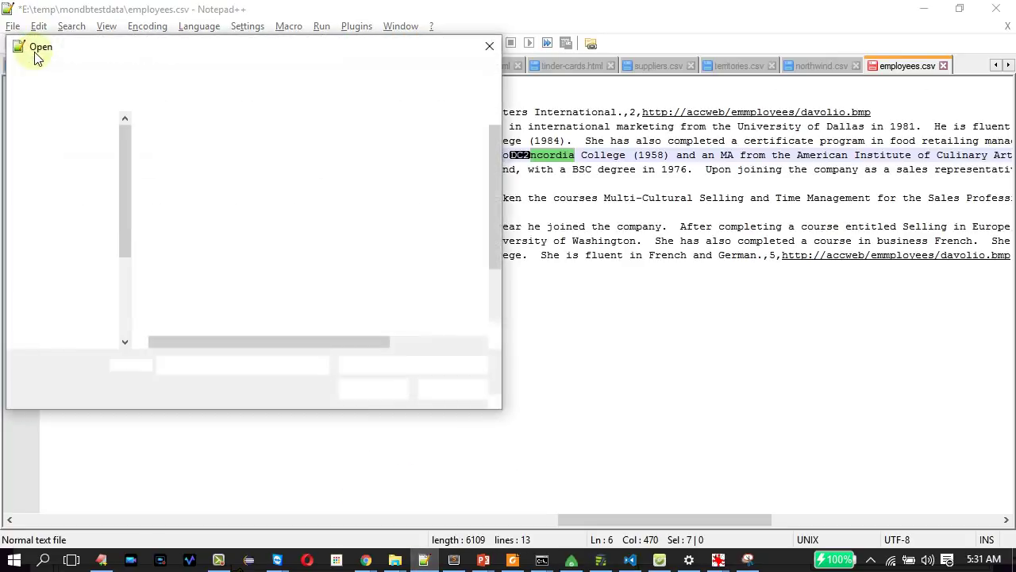
click(216, 361)
text(re)
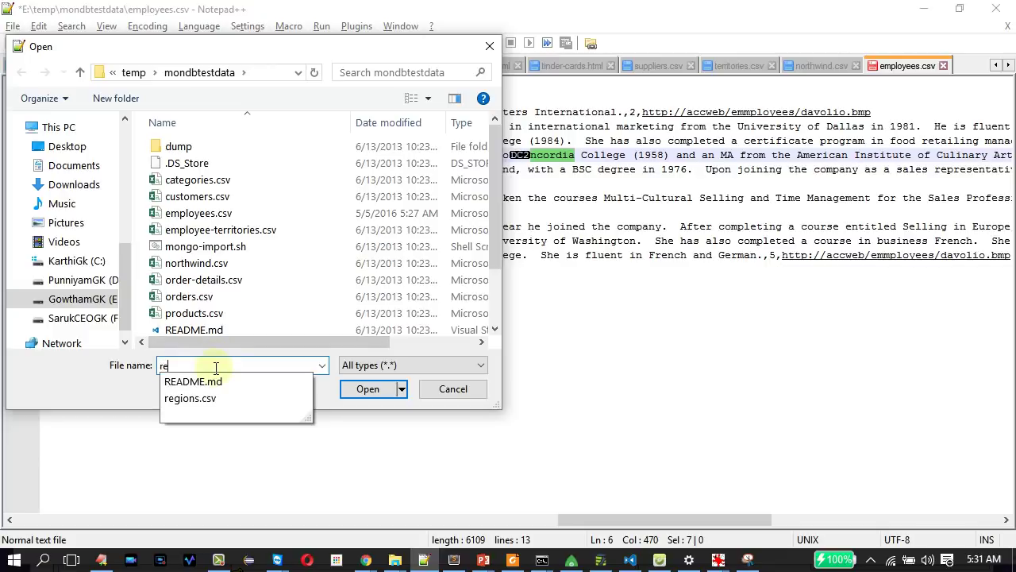
click(225, 394)
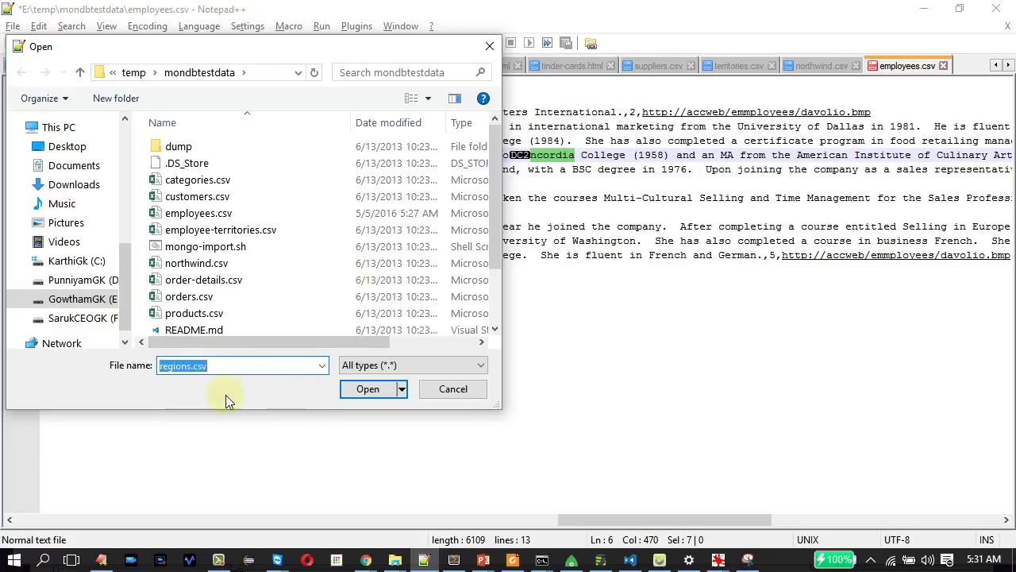
click(370, 389)
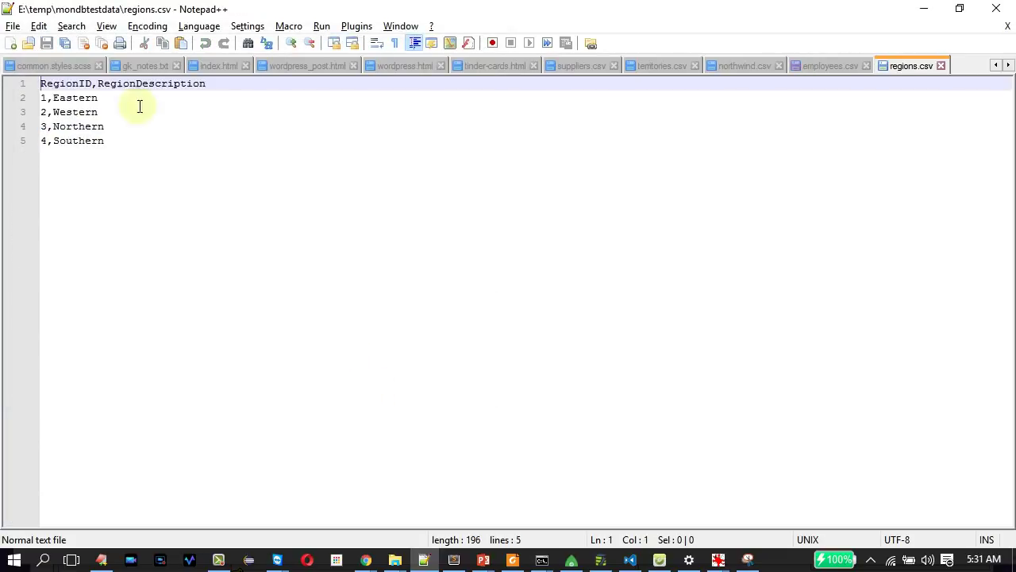
key(alt+Tab)
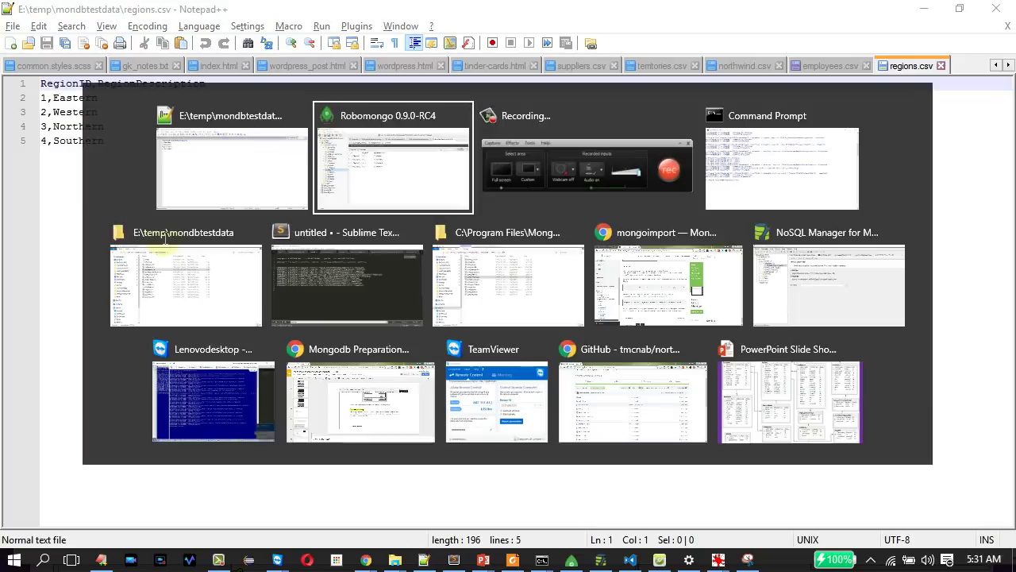
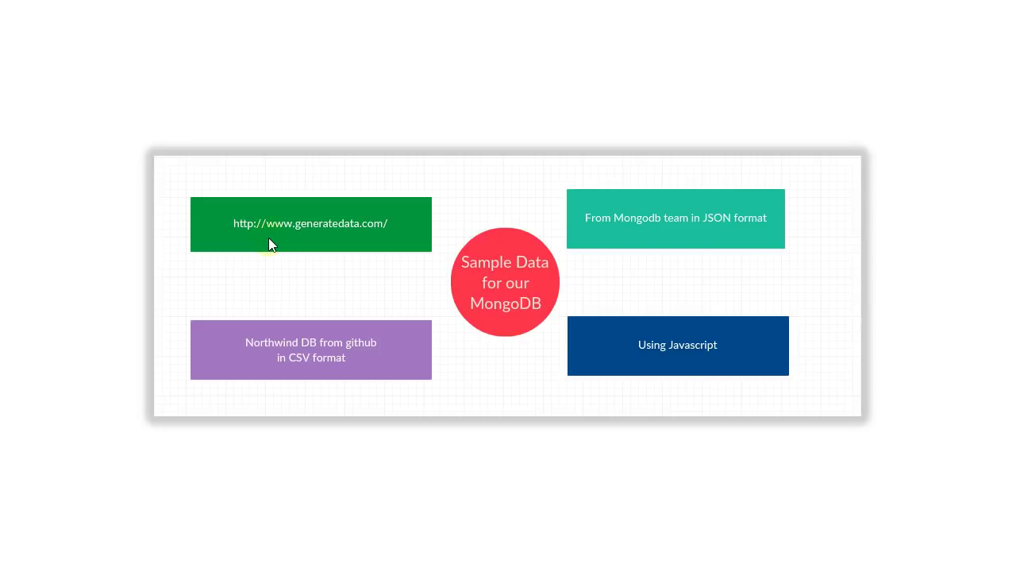
Switch from PowerPoint to the generatedata.com browser window.
key(alt+Tab)
key(alt+Tab)
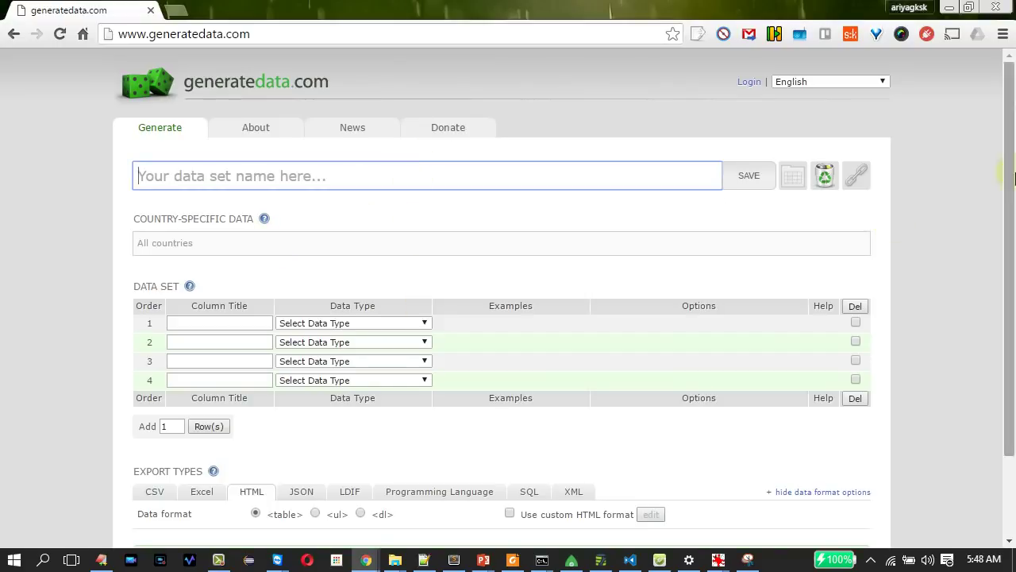
Review the Programming Language export options, keeping JavaScript, then pick CSV as the export format.
drag(1009, 95, 1014, 349)
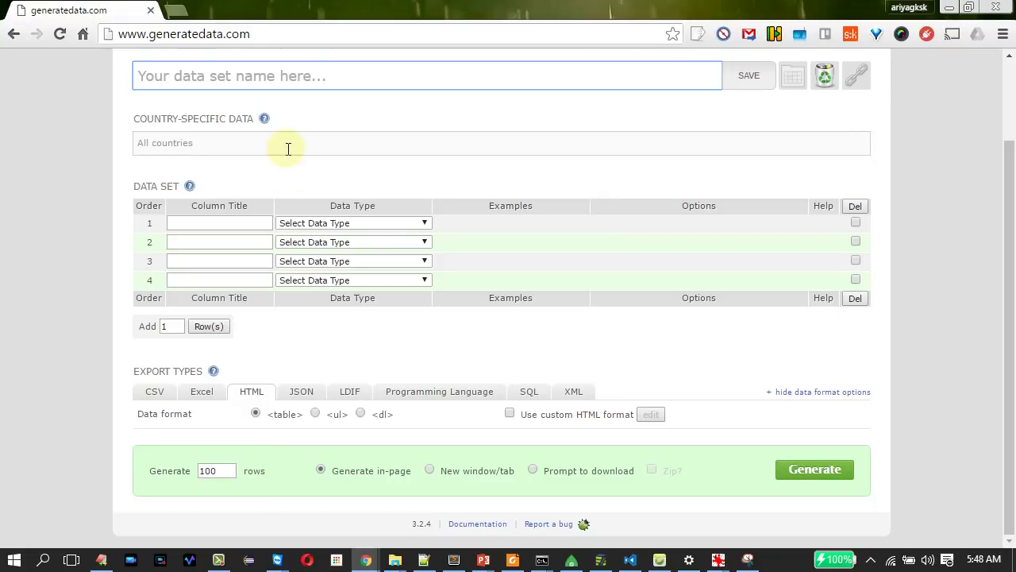
scroll(289, 154, up, 2)
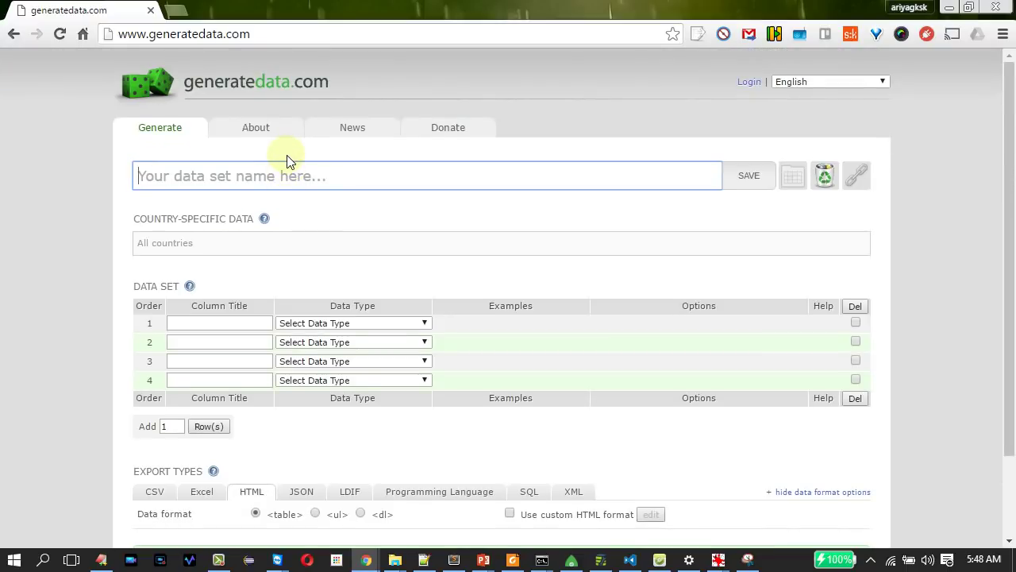
scroll(287, 157, down, 2)
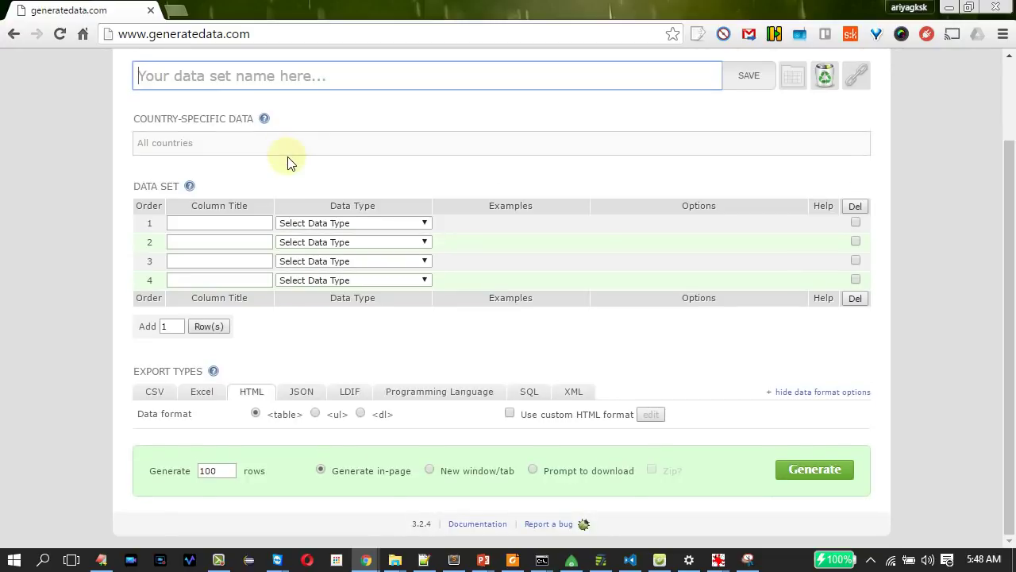
click(454, 393)
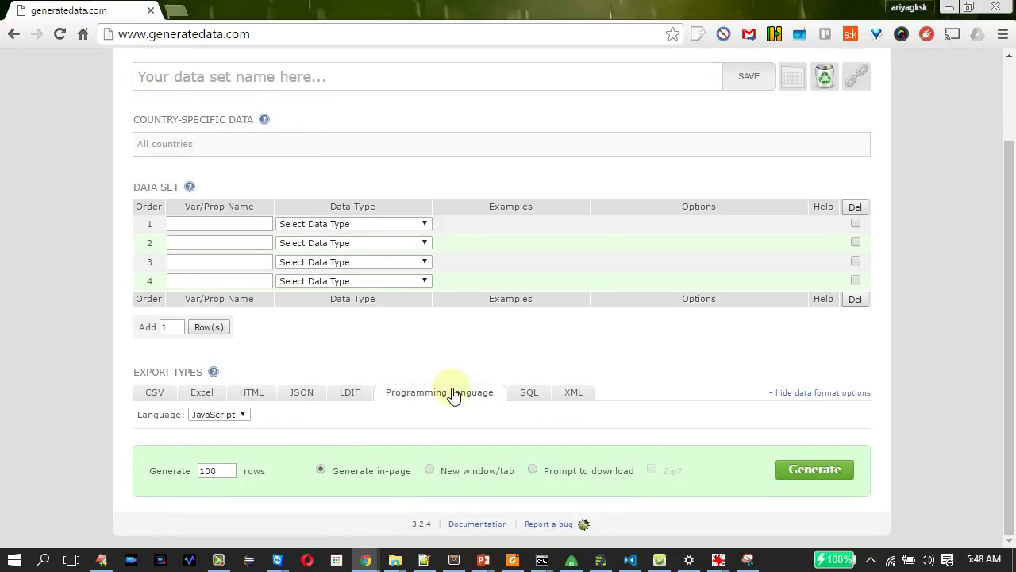
click(219, 418)
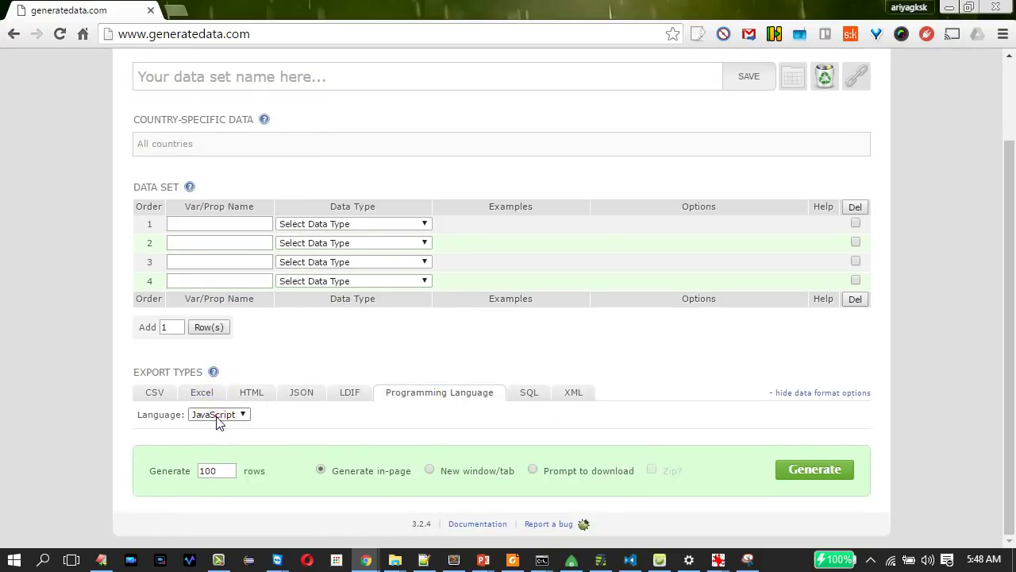
click(219, 420)
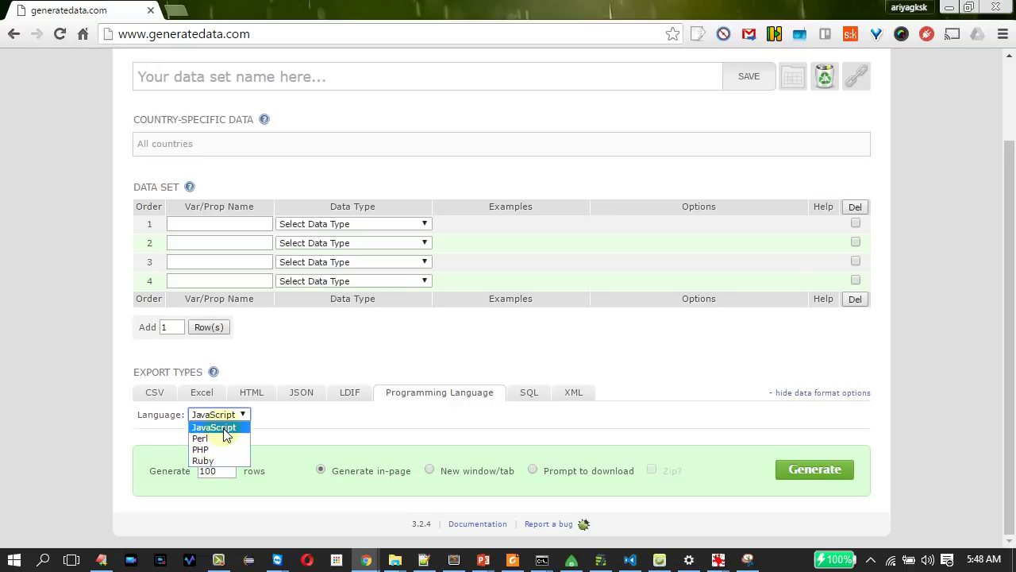
click(299, 417)
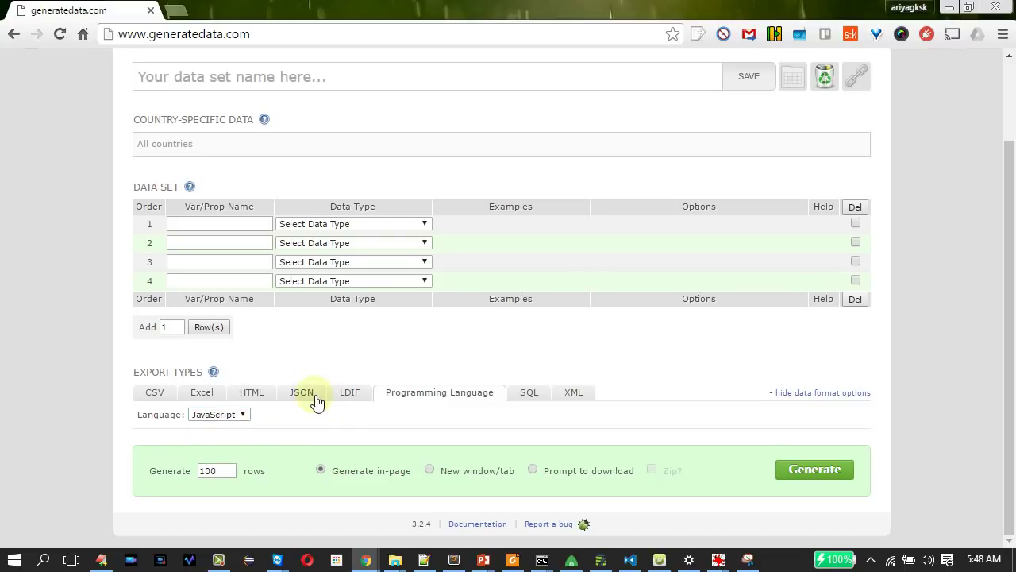
click(147, 397)
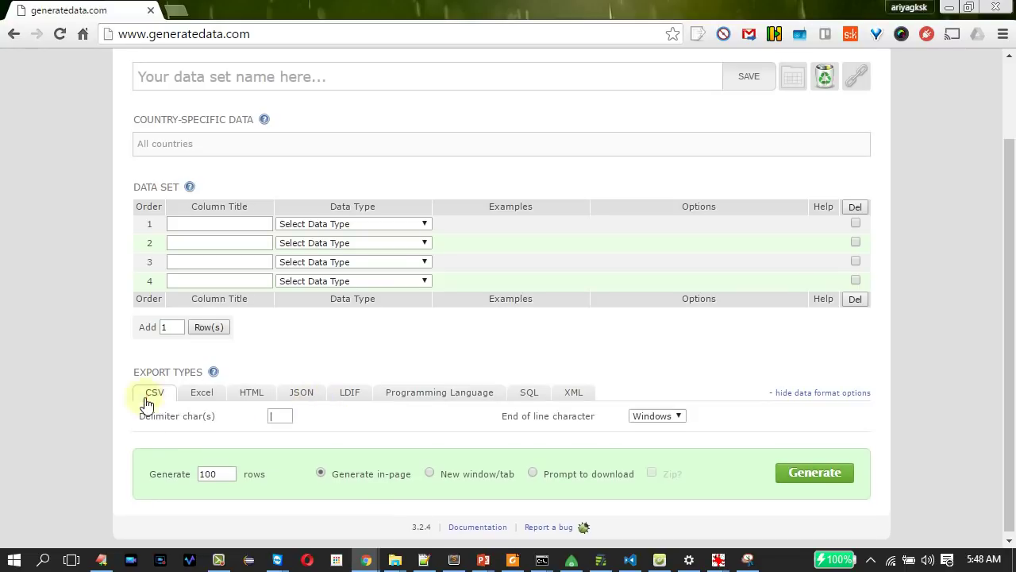
drag(1005, 376, 1010, 251)
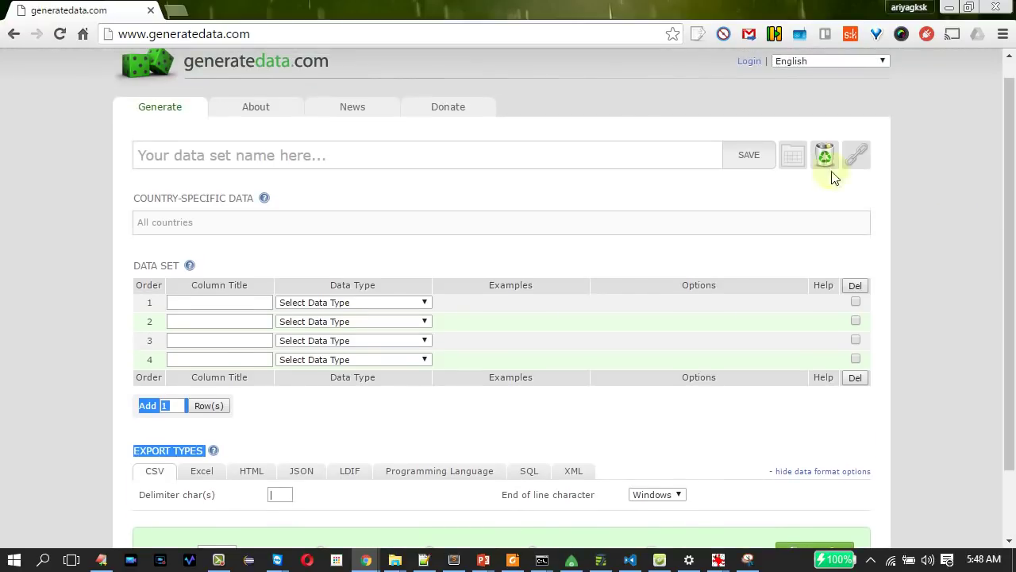
Name the data set test_mongodb_data and limit country-specific data to United States.
click(281, 159)
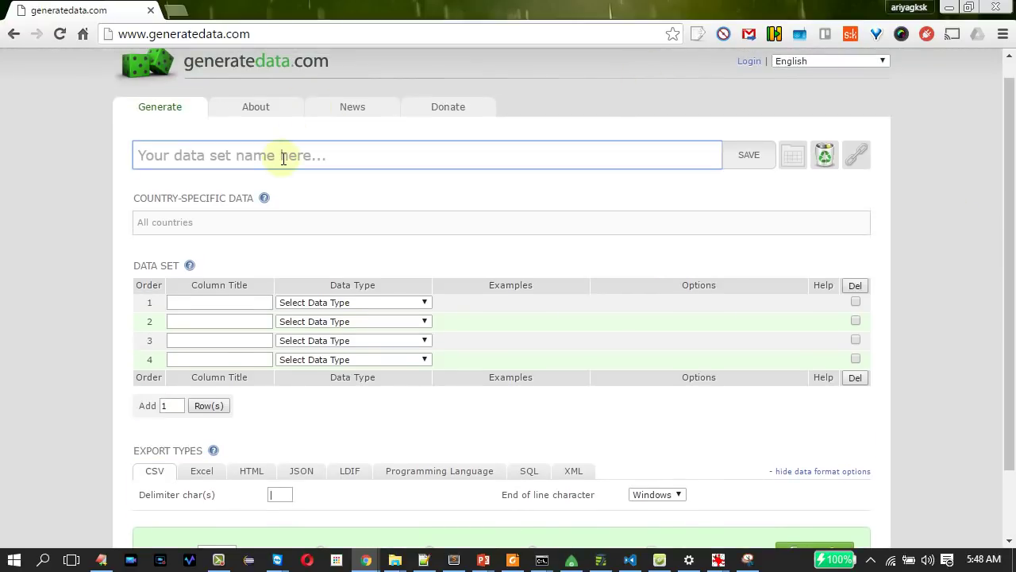
text(test_)
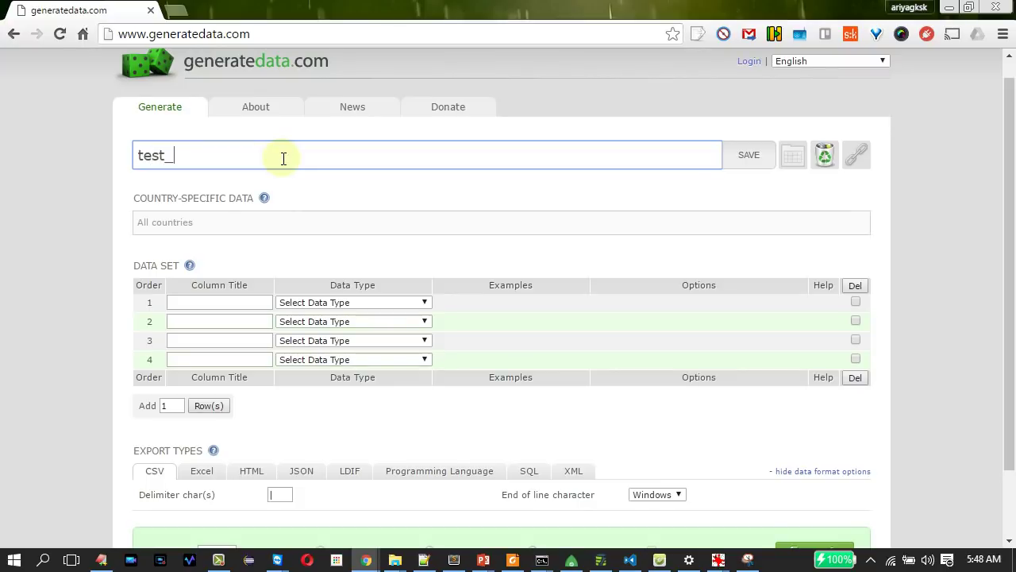
text(mongodb_data)
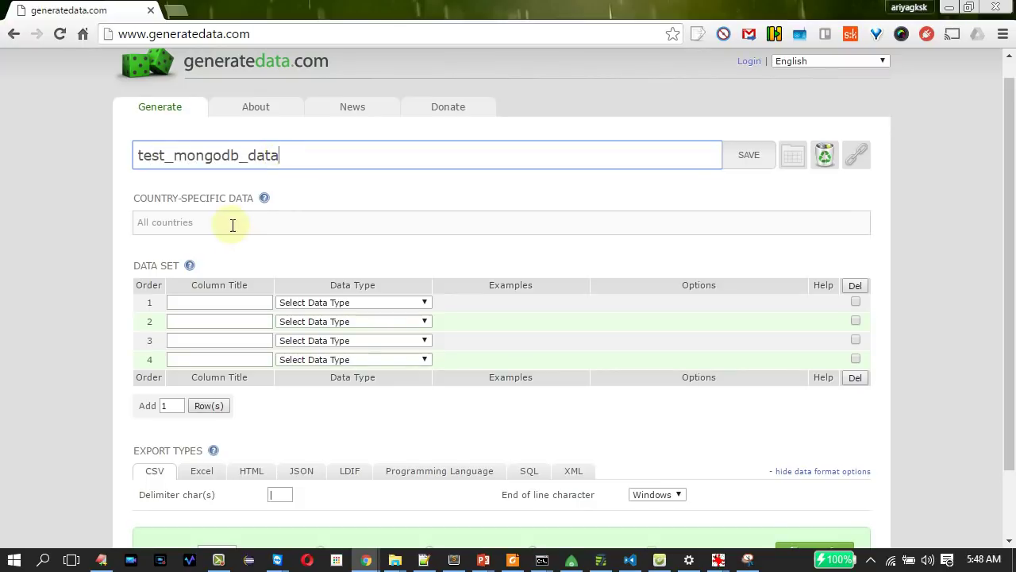
click(232, 225)
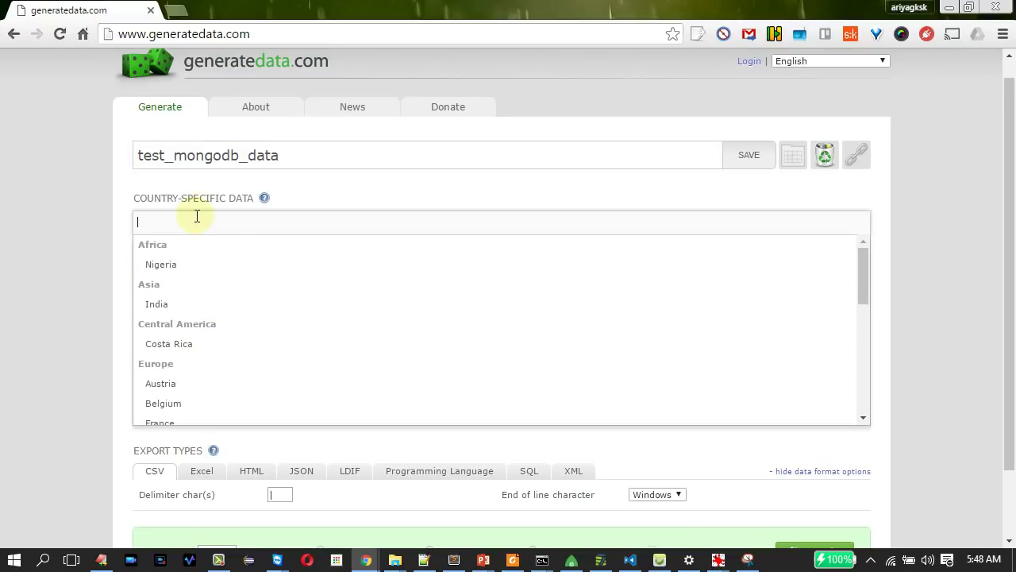
text(us)
key(BackSpace)
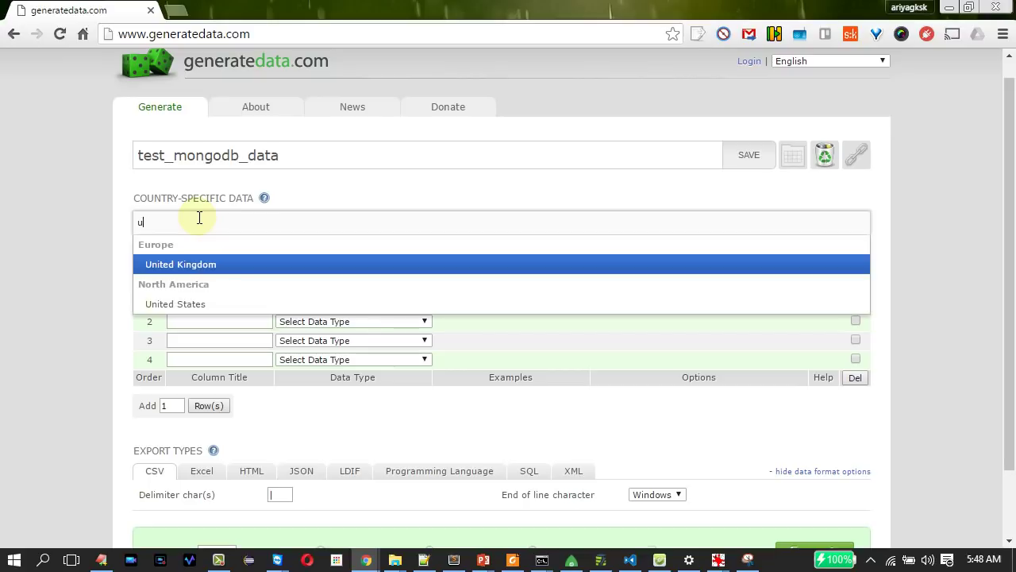
click(170, 305)
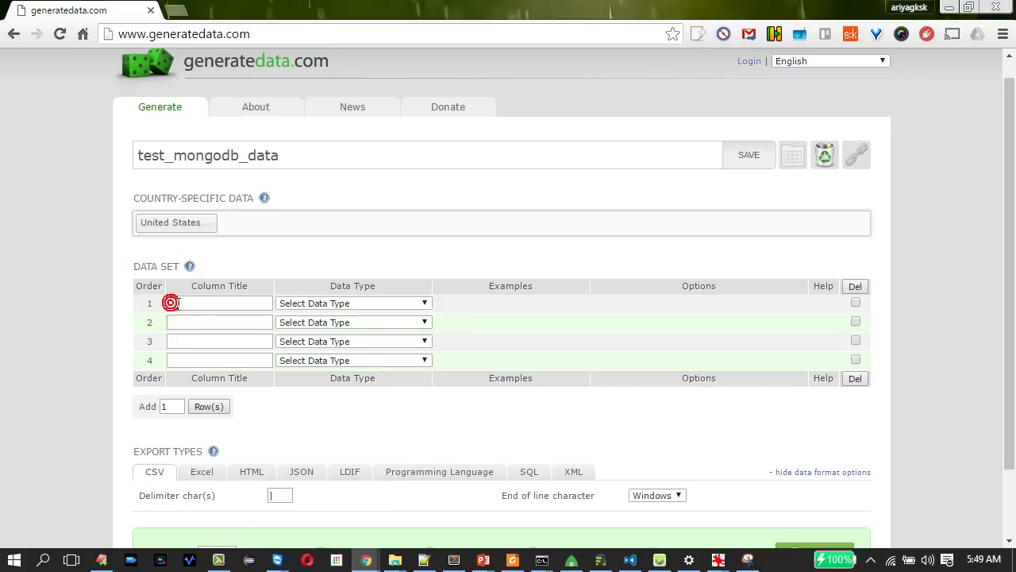
click(180, 303)
click(180, 302)
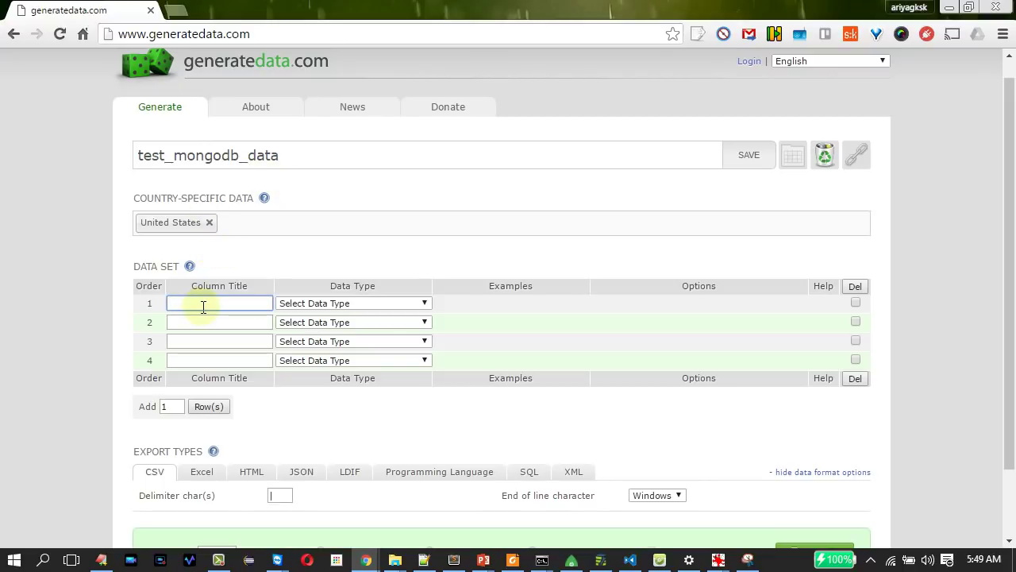
Title the first two columns name and age, and make name generate male first names.
text(name)
click(195, 322)
click(197, 325)
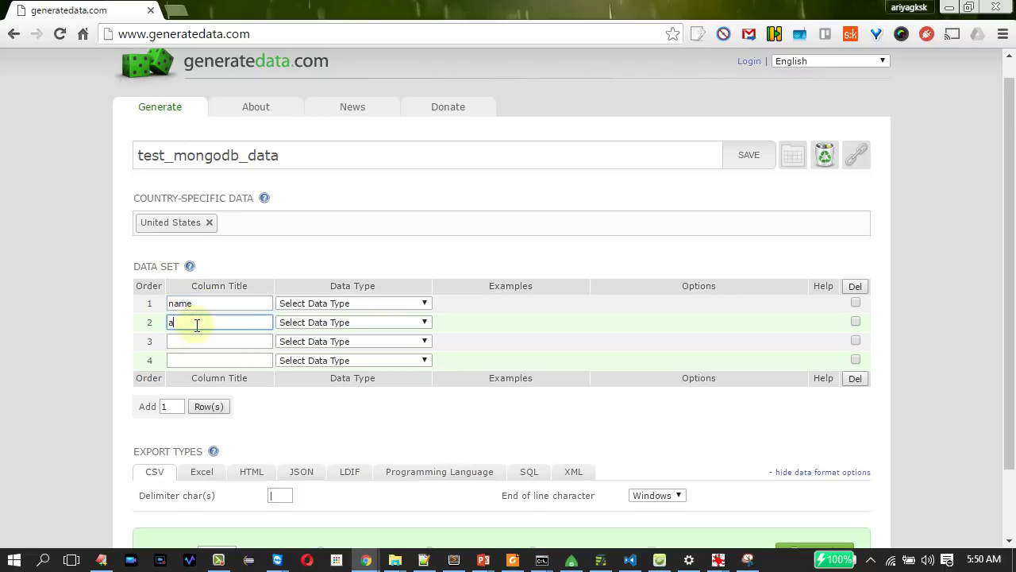
text(af)
key(BackSpace)
text(ge)
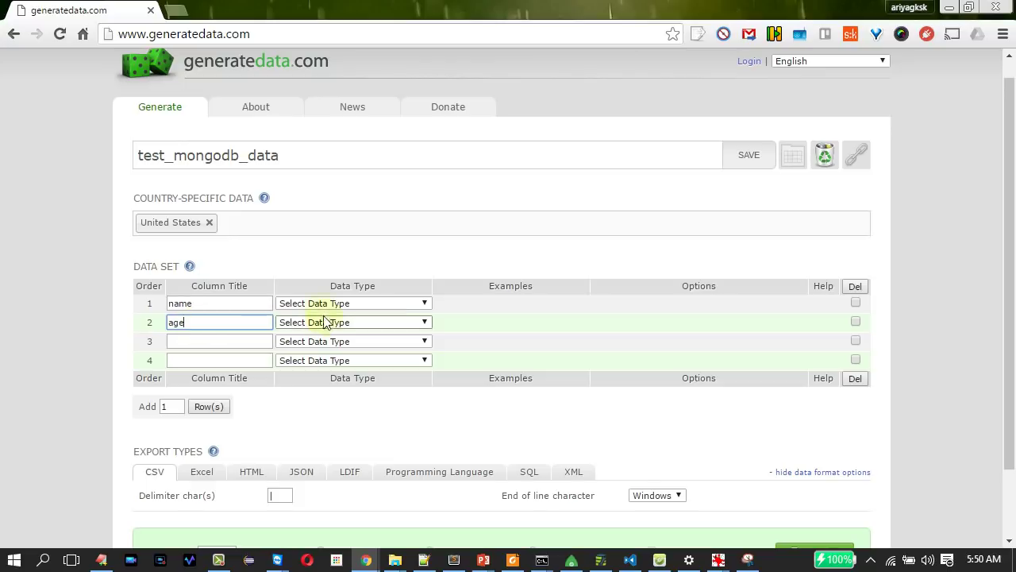
click(322, 305)
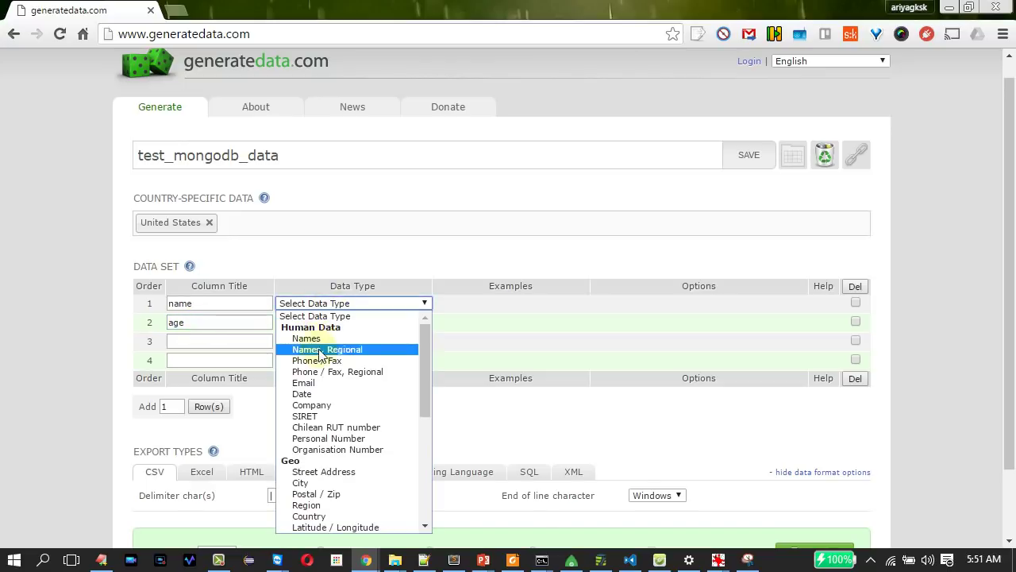
click(322, 340)
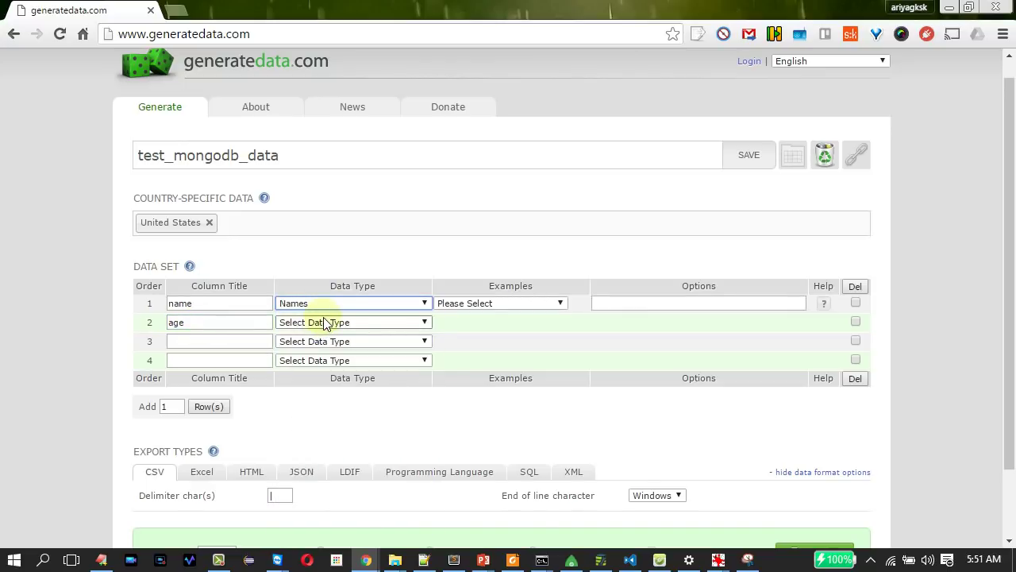
click(465, 305)
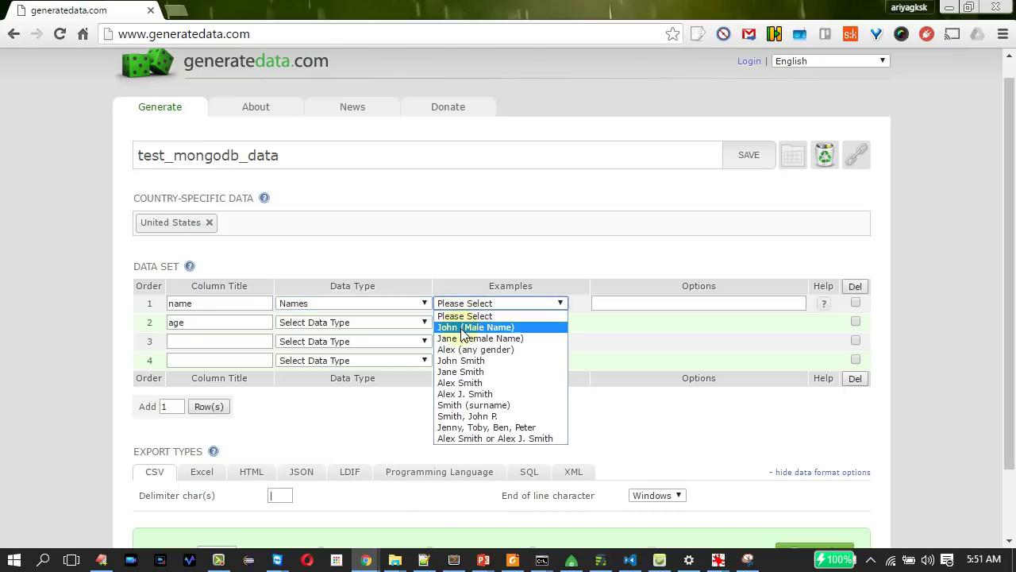
click(463, 327)
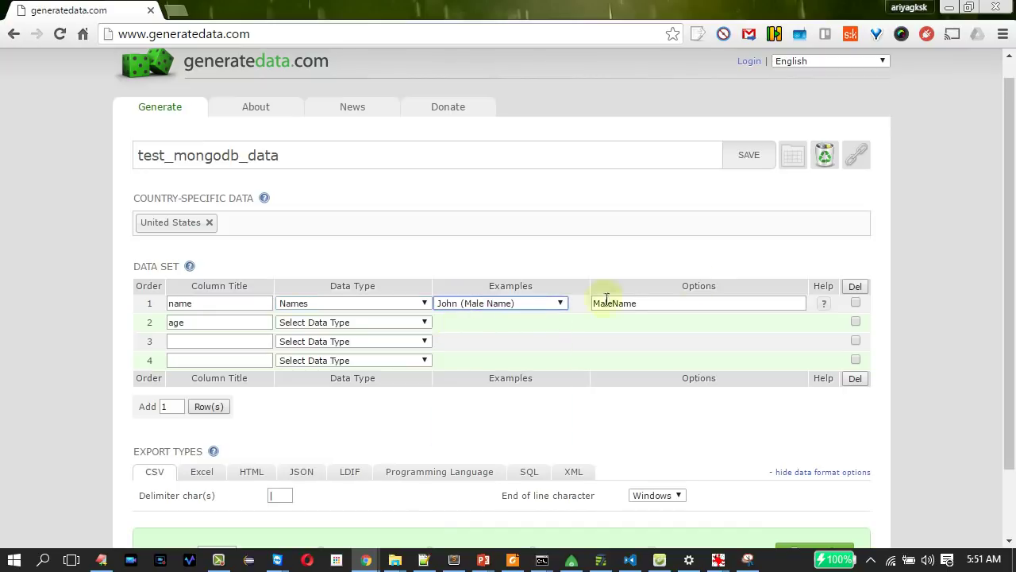
Make the age column a Number Range between 15 and 80.
click(310, 324)
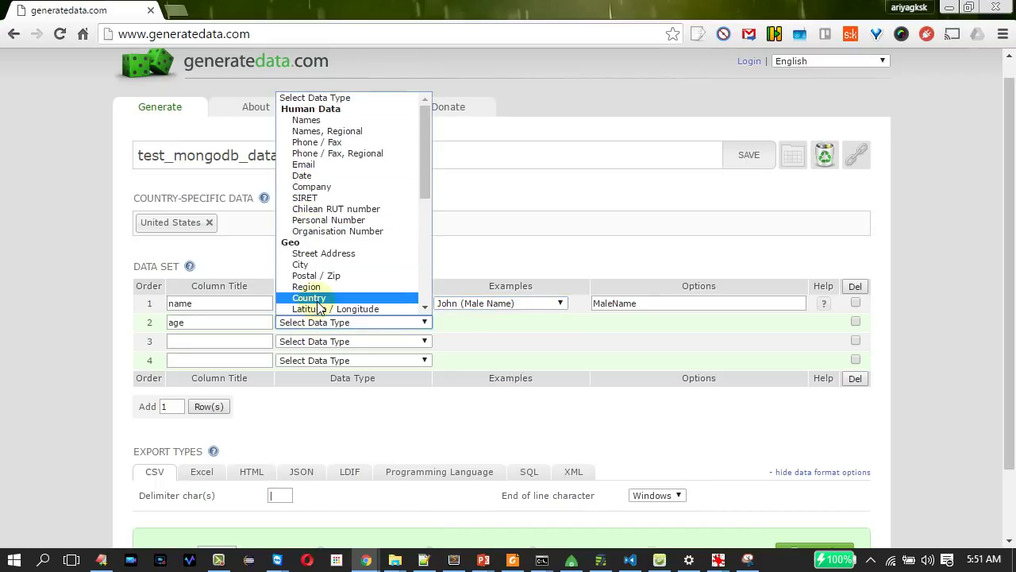
scroll(322, 306, down, 3)
key(a)
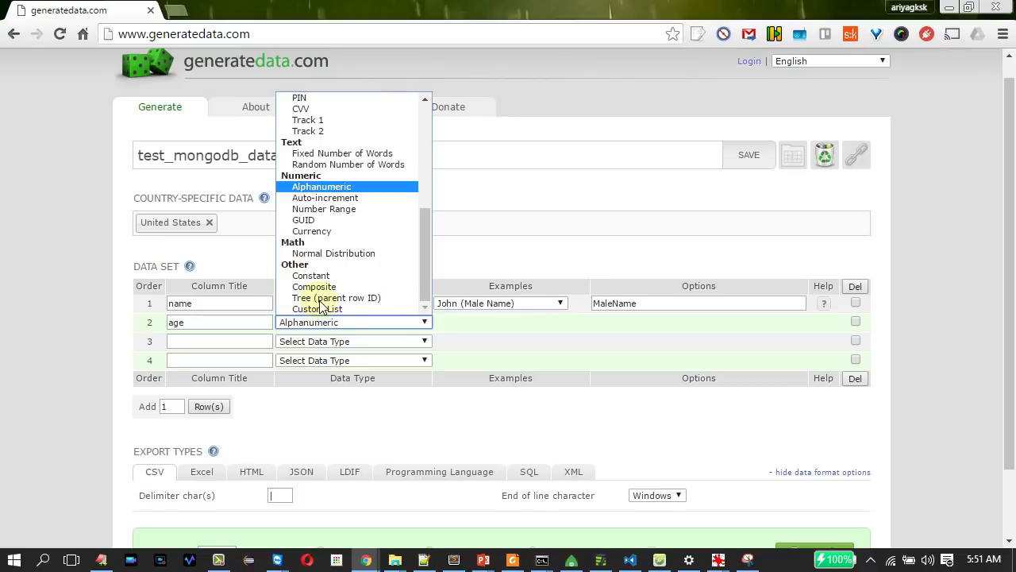
key(u)
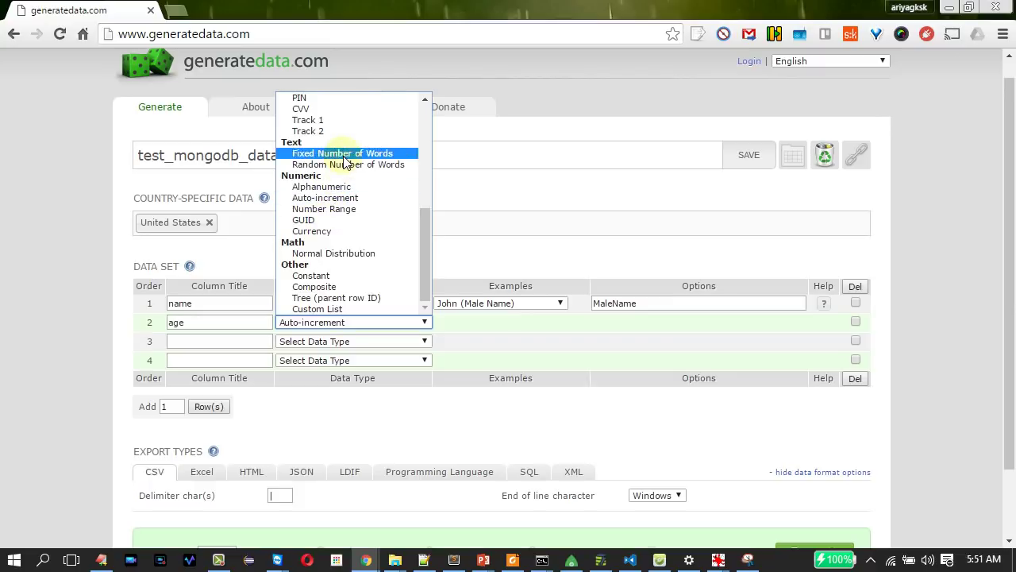
drag(426, 243, 438, 143)
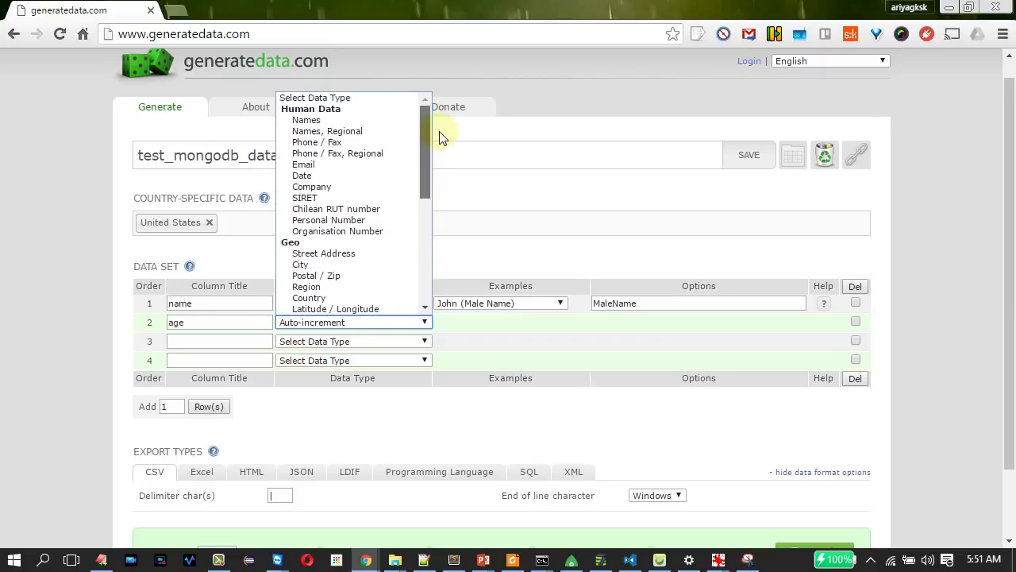
drag(436, 135, 412, 270)
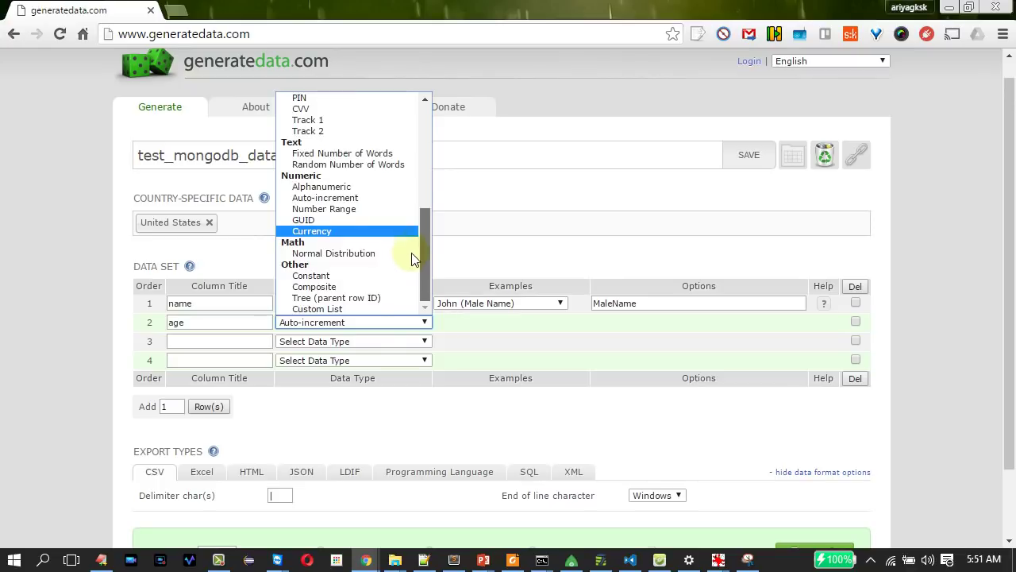
scroll(415, 238, up, 1)
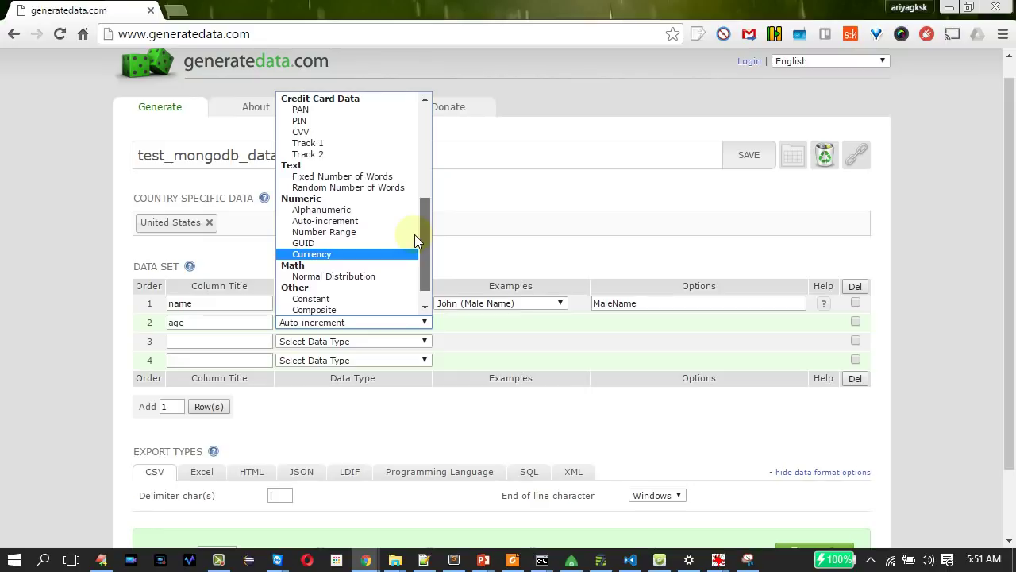
click(415, 231)
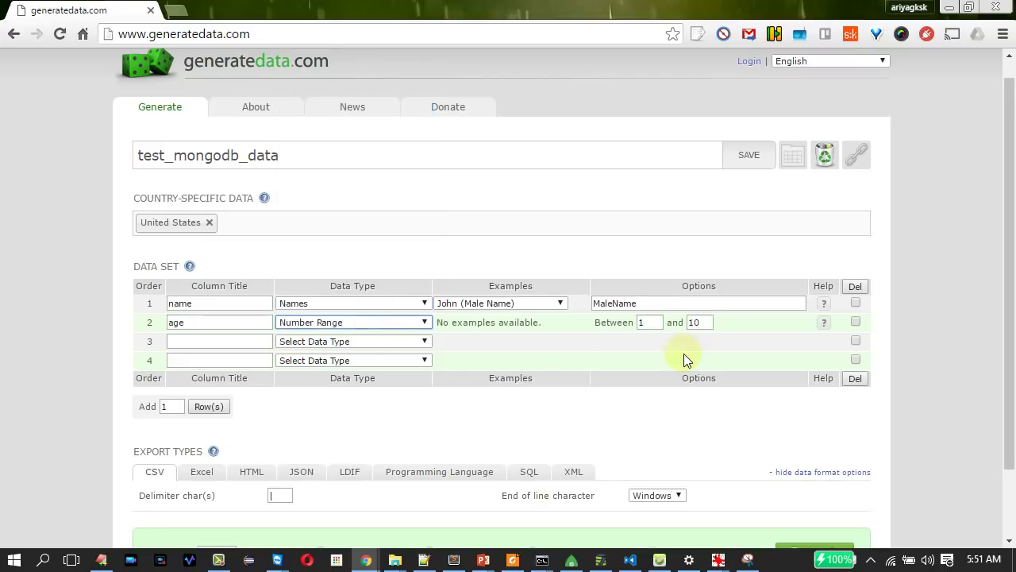
double_click(644, 324)
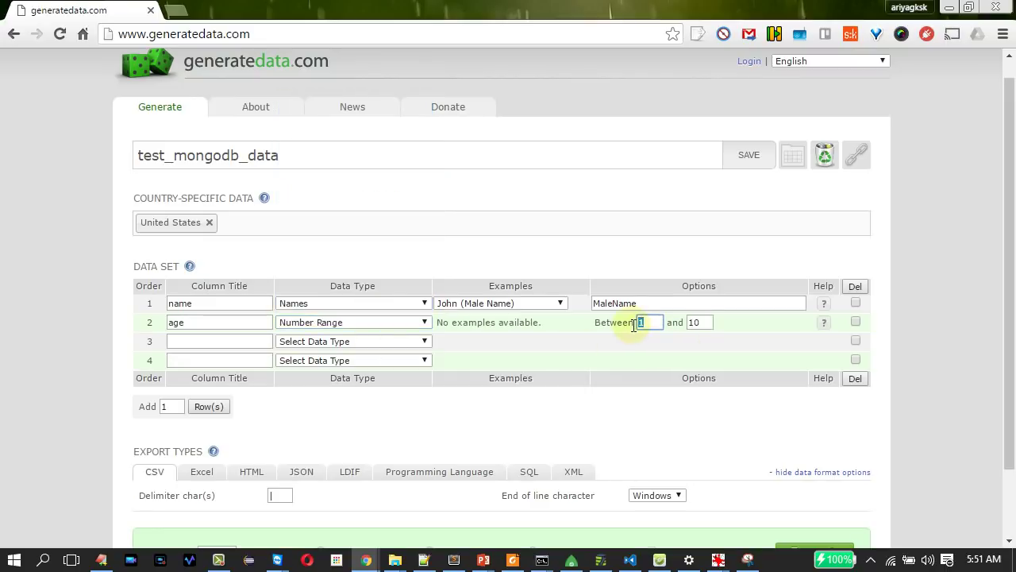
text(15)
click(701, 325)
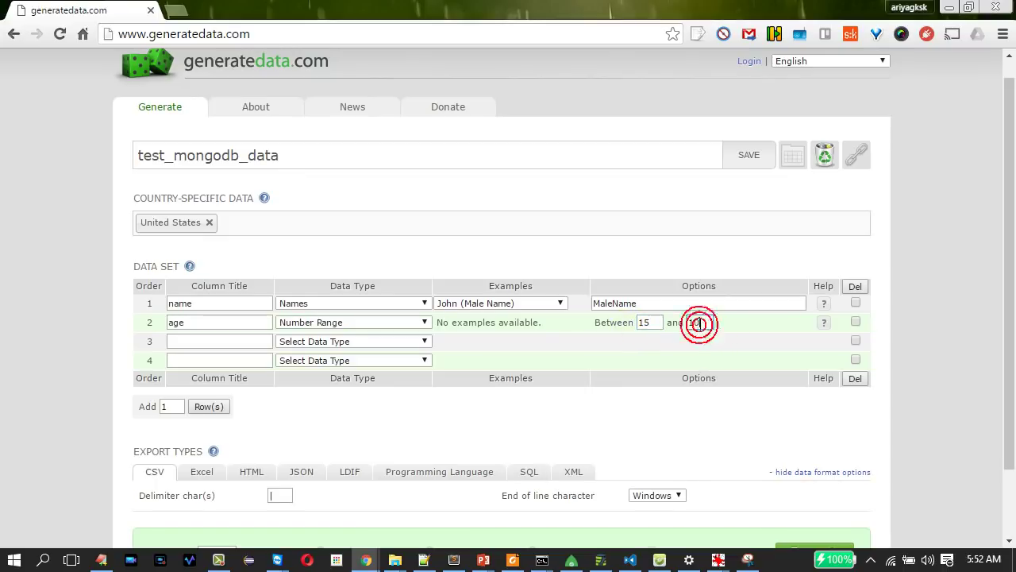
key(BackSpace)
key(BackSpace)
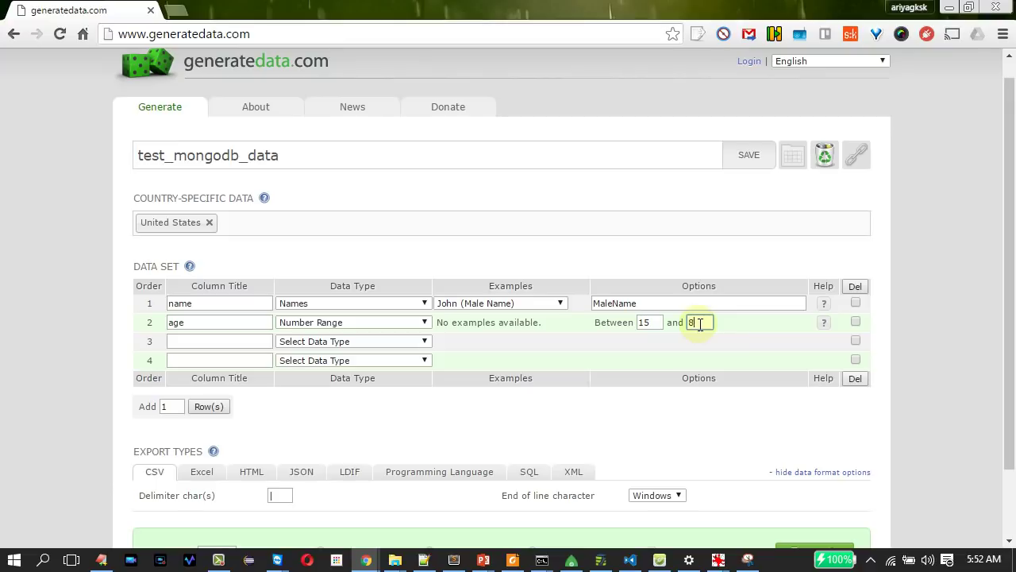
text(80)
click(201, 341)
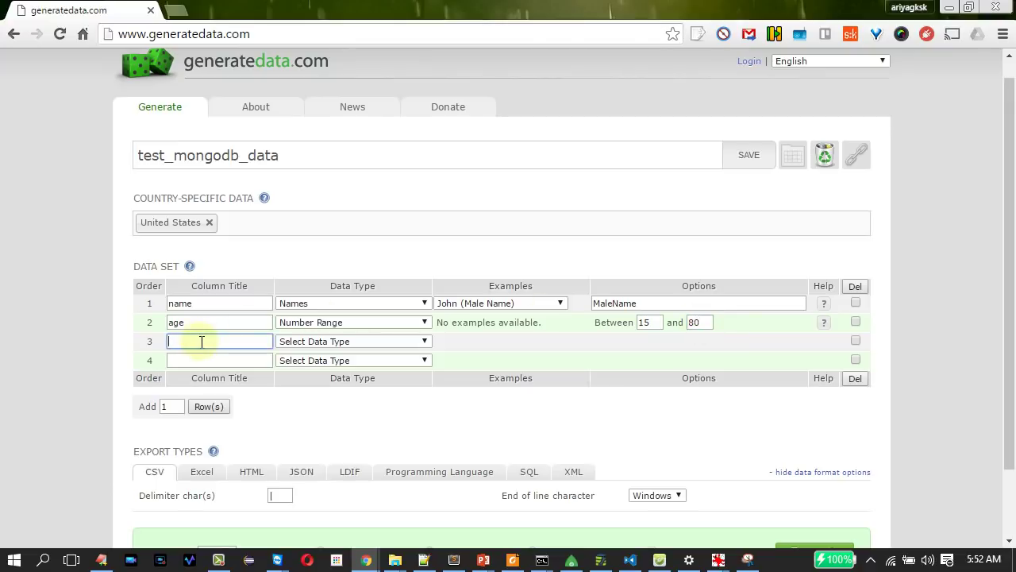
Add a phone column of type Phone / Fax using UK number formats.
text(phone)
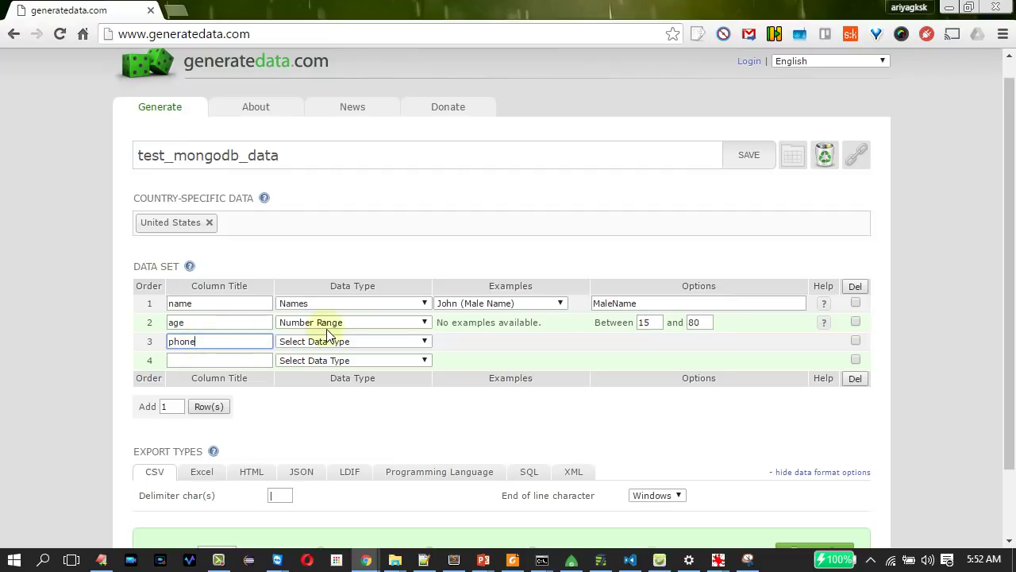
click(327, 342)
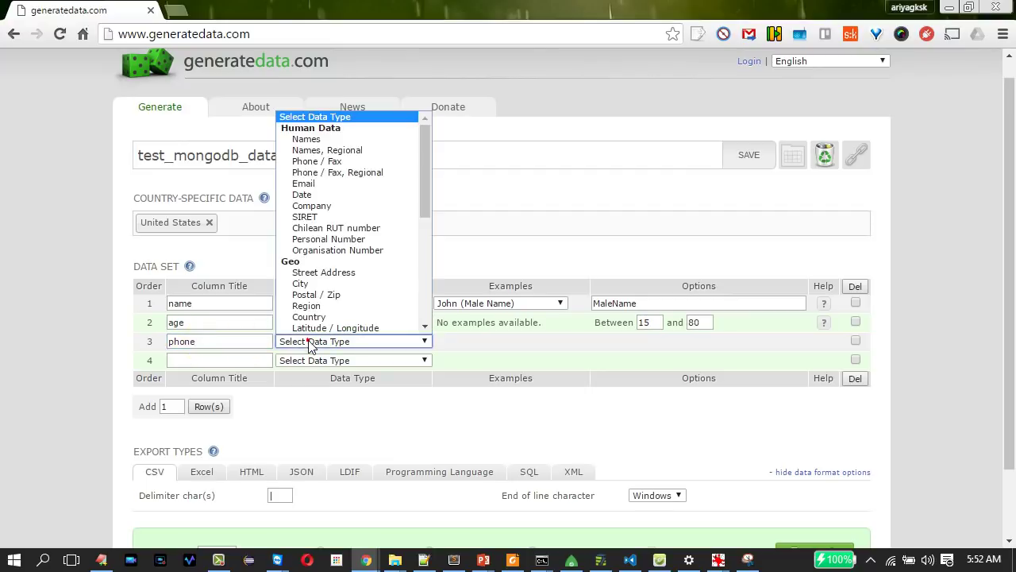
click(328, 163)
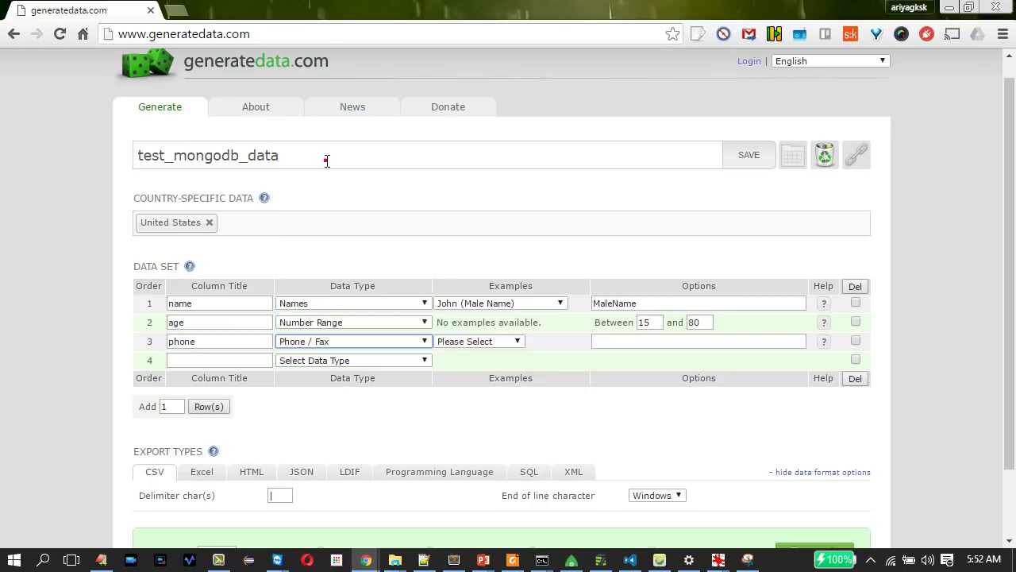
click(463, 343)
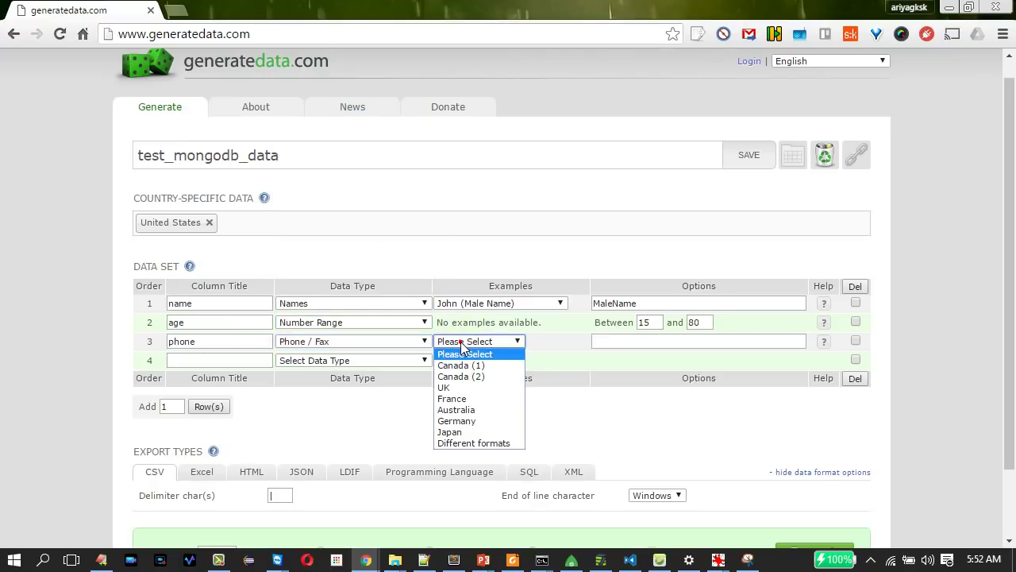
click(455, 389)
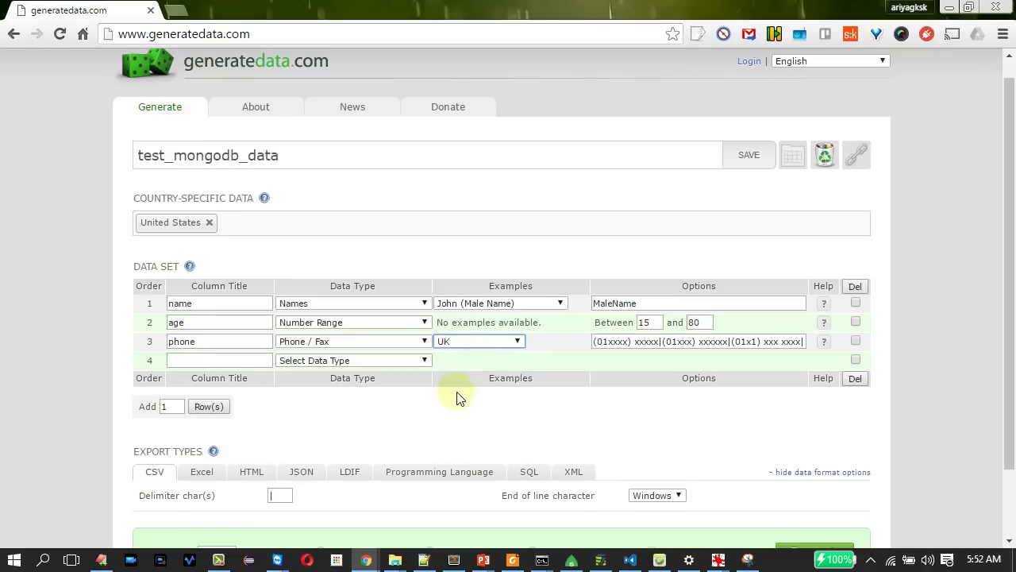
click(516, 344)
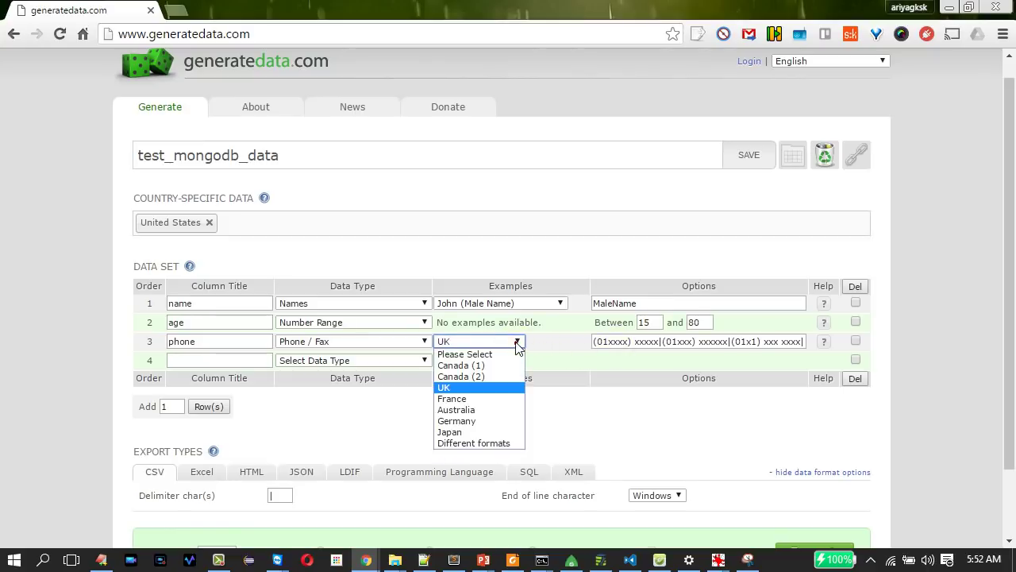
click(515, 341)
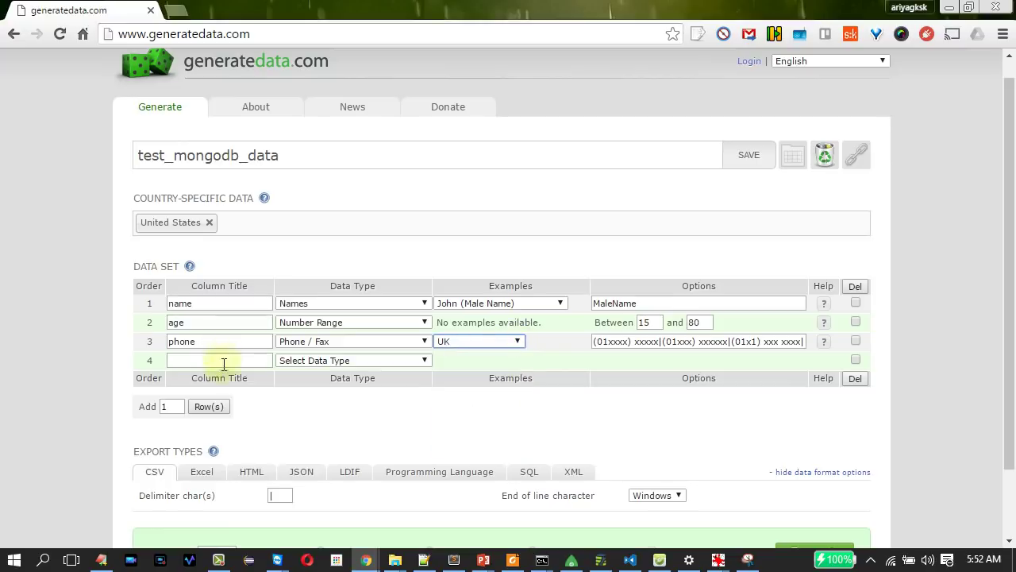
Make the fourth column a company column of type Company.
click(227, 361)
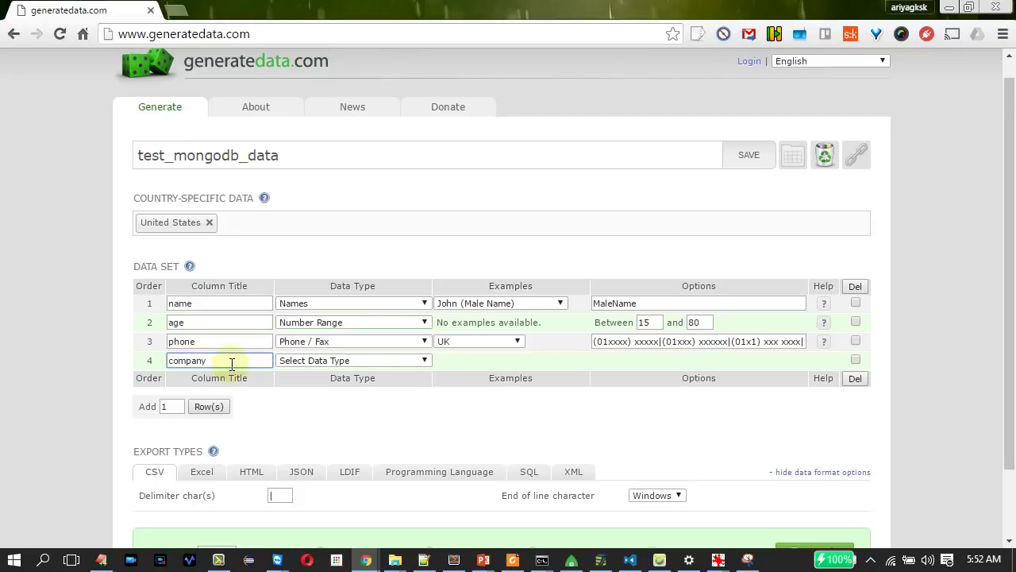
click(353, 361)
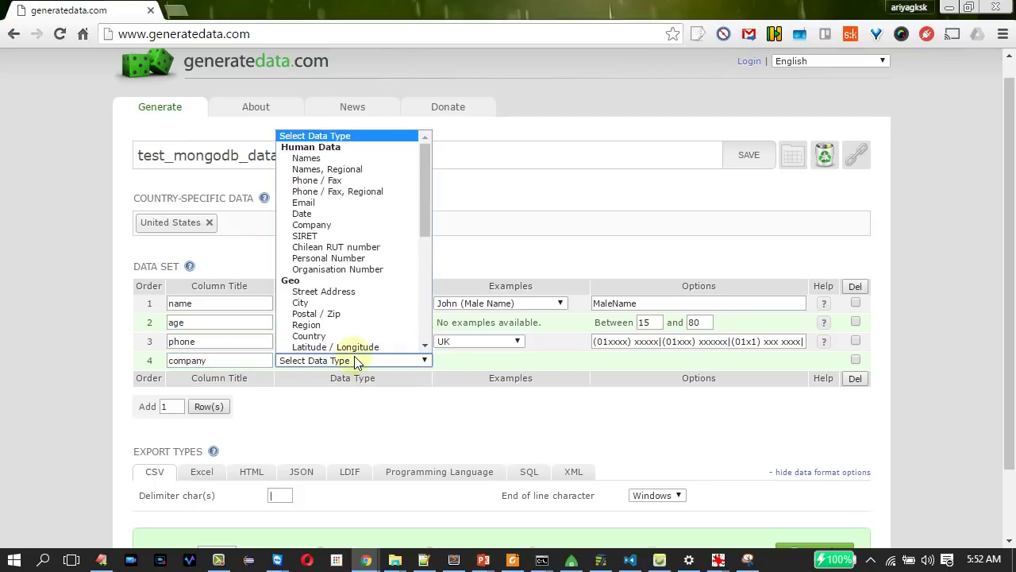
click(344, 225)
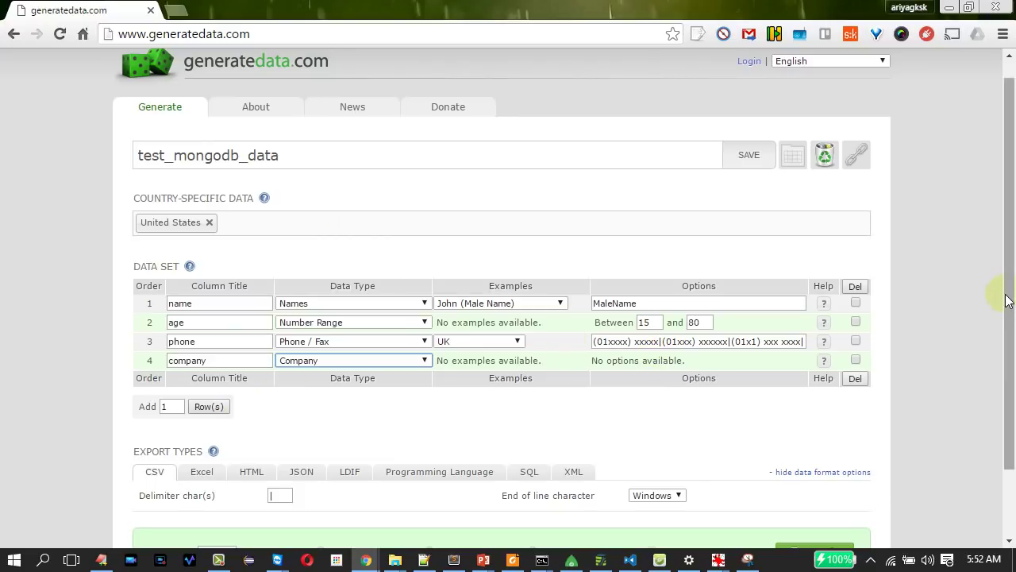
scroll(1008, 309, down, 1)
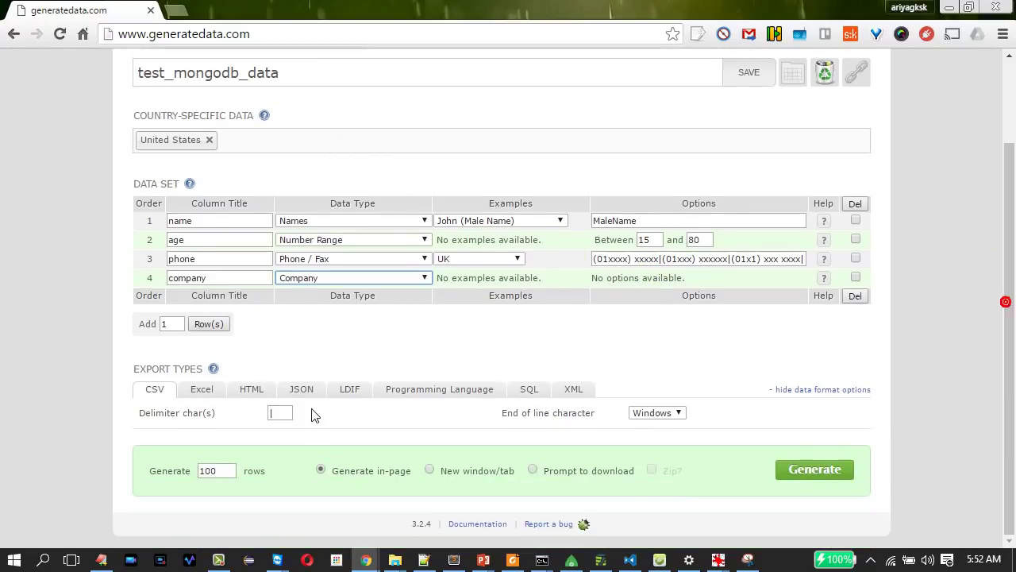
Add a fifth row named dob with the Date data type.
click(203, 324)
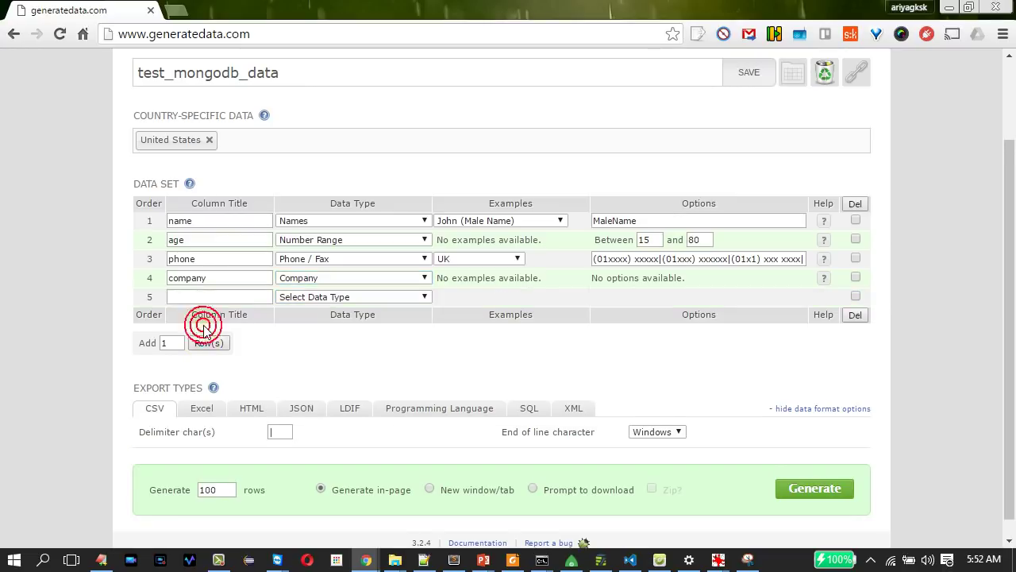
click(205, 296)
click(311, 298)
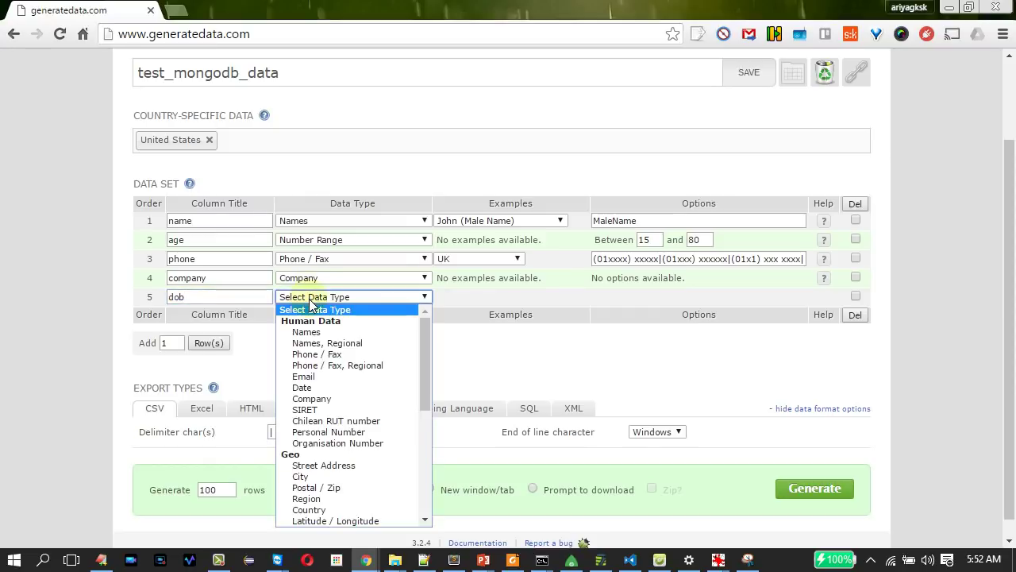
click(308, 387)
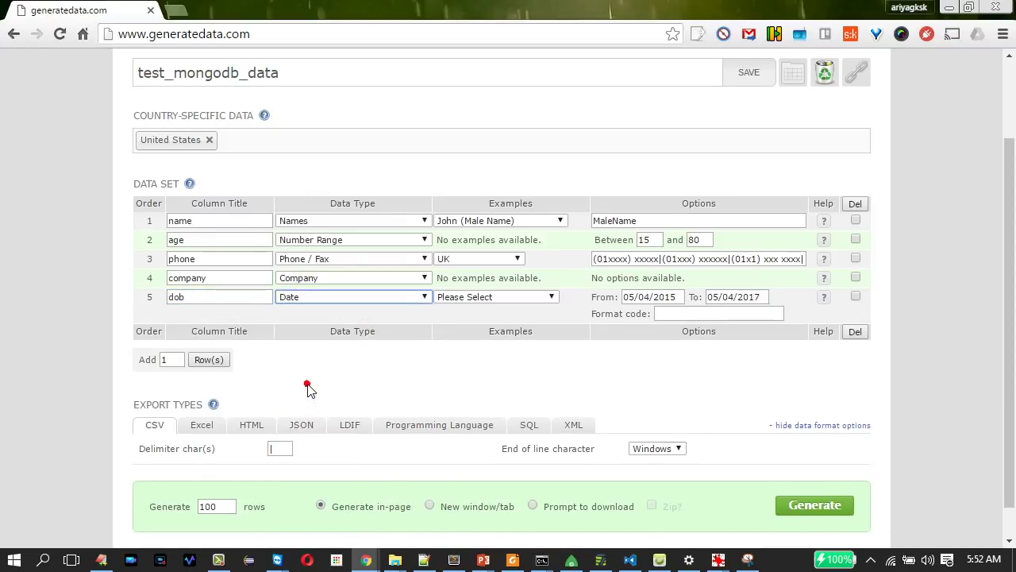
Set the dob display format to d/m/Y, like 25/03/2012.
click(447, 298)
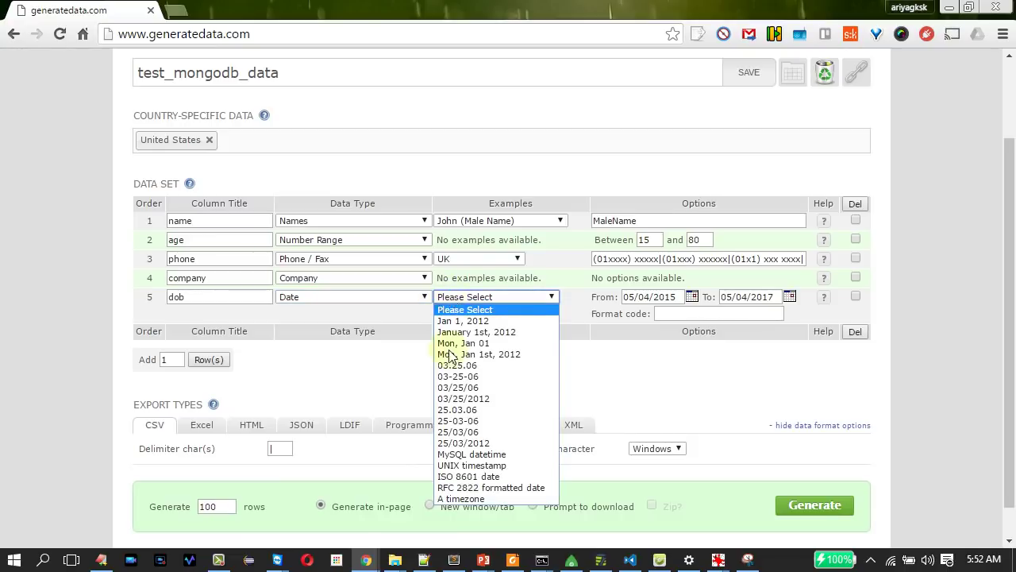
click(468, 443)
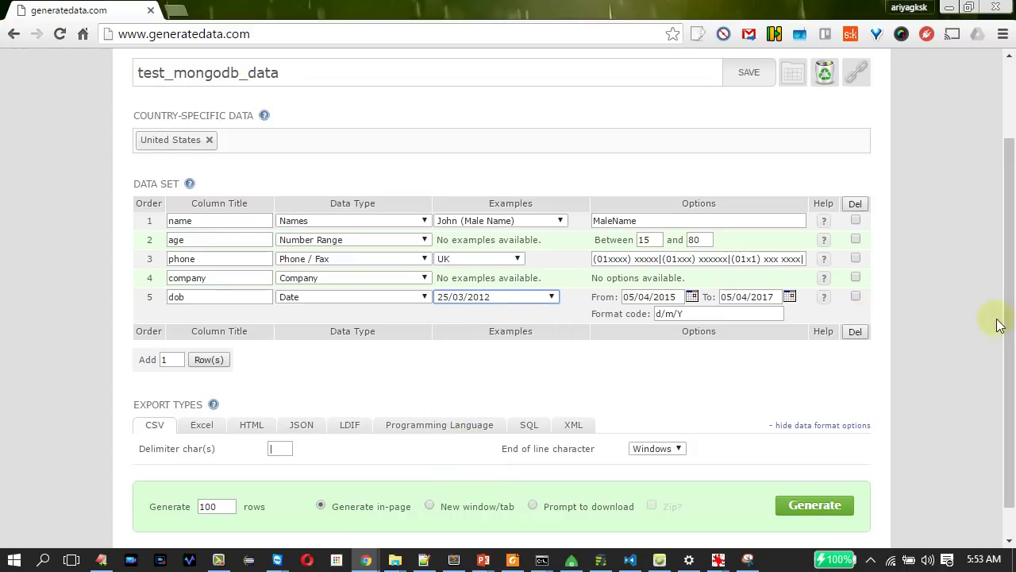
drag(1010, 326, 1010, 374)
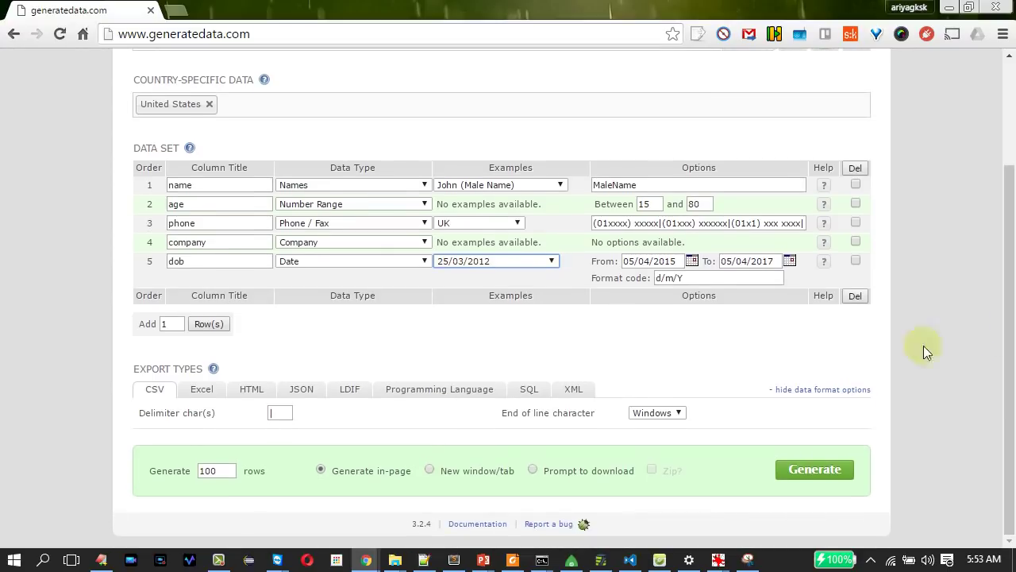
Set the dob start date to 05/01/1937 with the calendar picker.
click(692, 262)
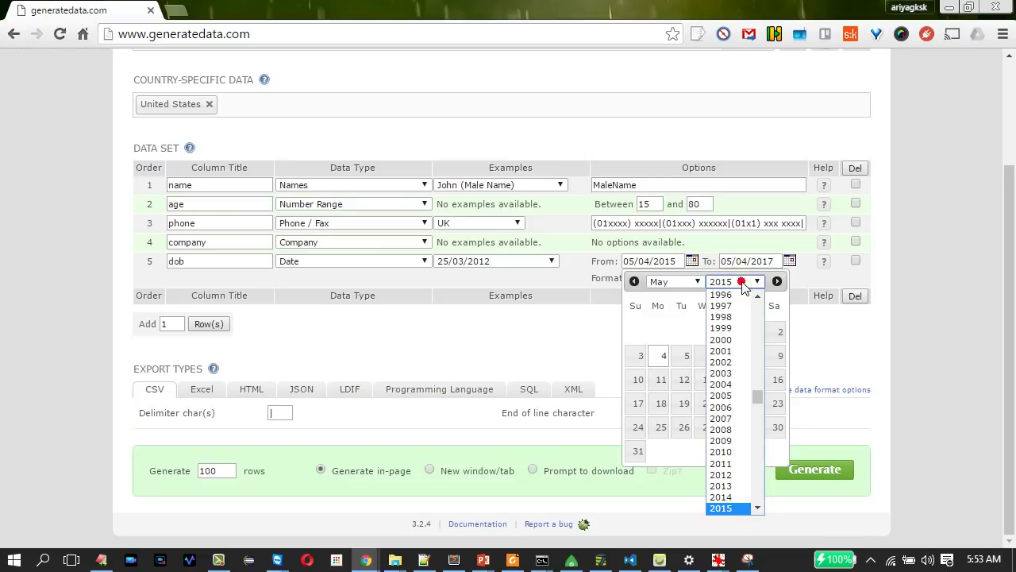
click(730, 281)
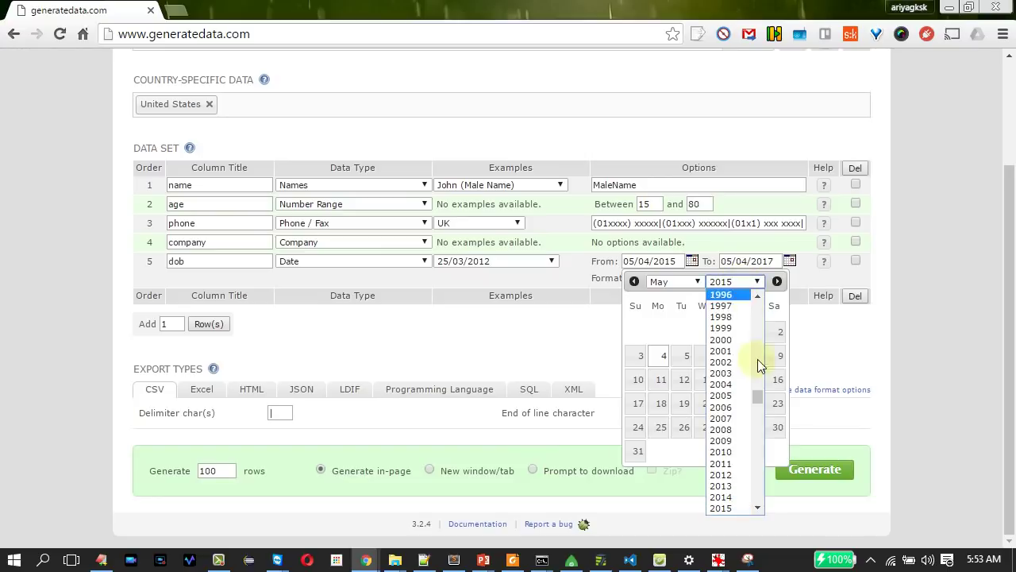
click(759, 297)
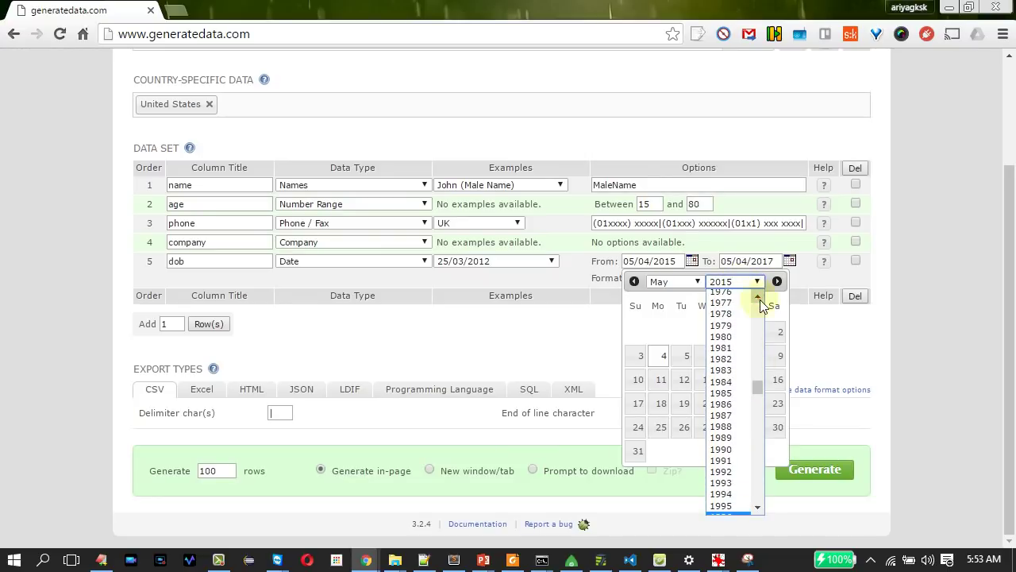
click(723, 337)
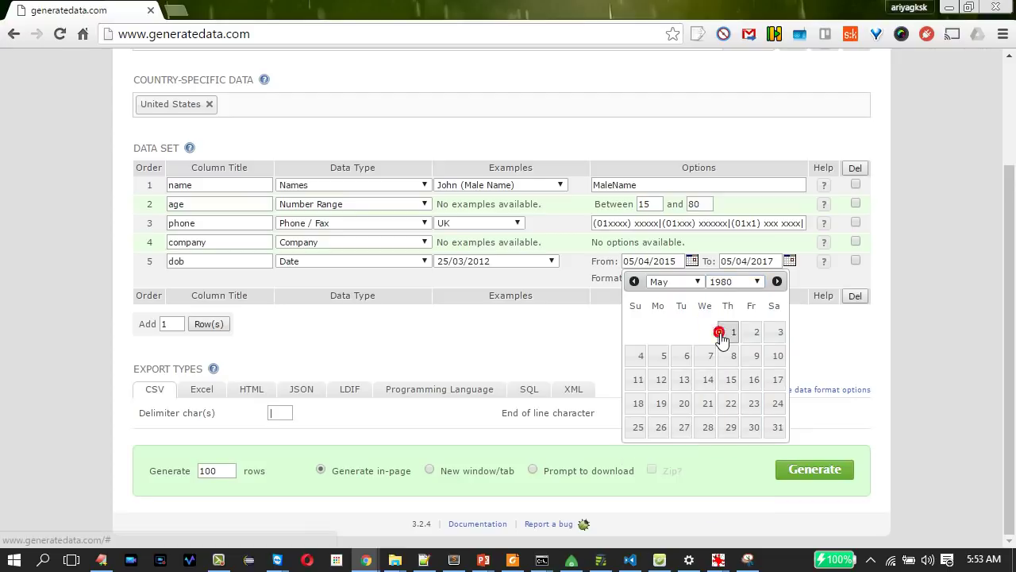
click(806, 269)
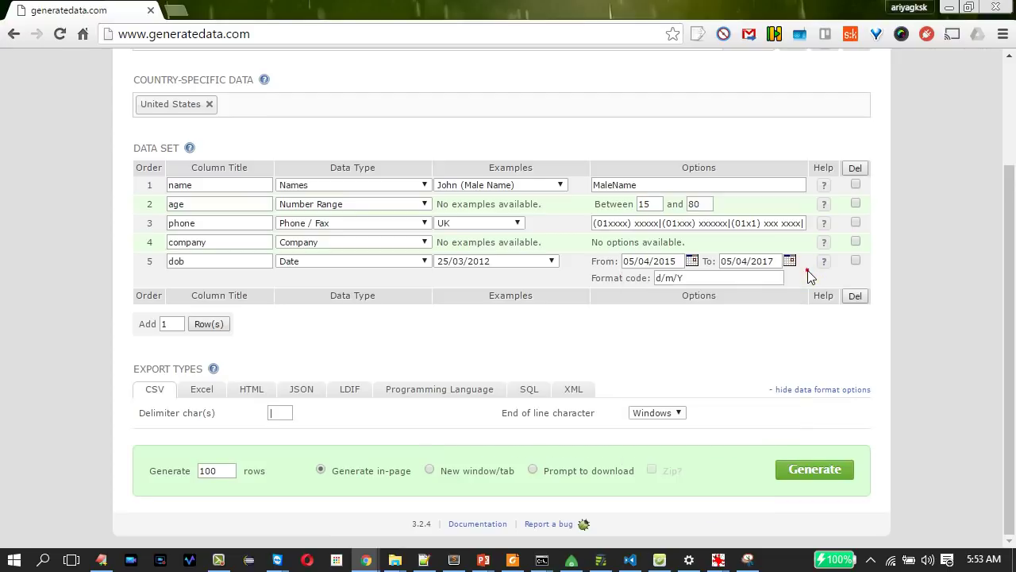
click(771, 269)
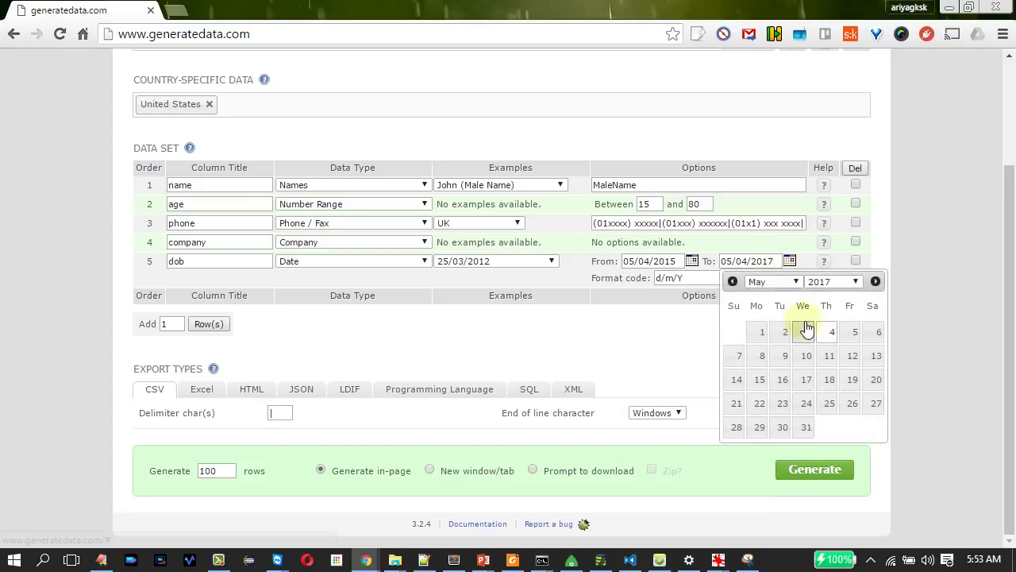
click(691, 261)
click(729, 284)
scroll(761, 389, up, 10)
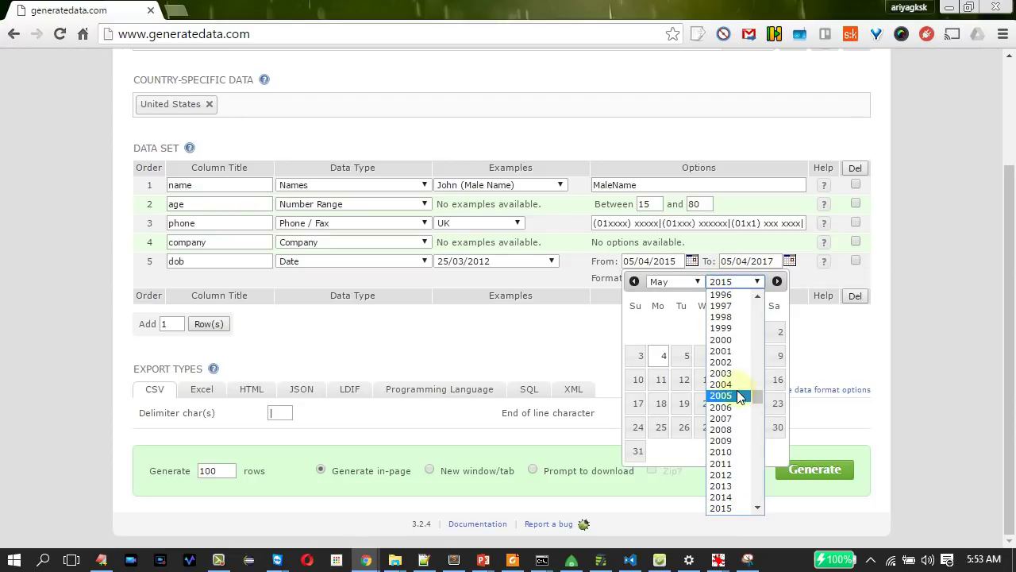
drag(761, 377, 762, 361)
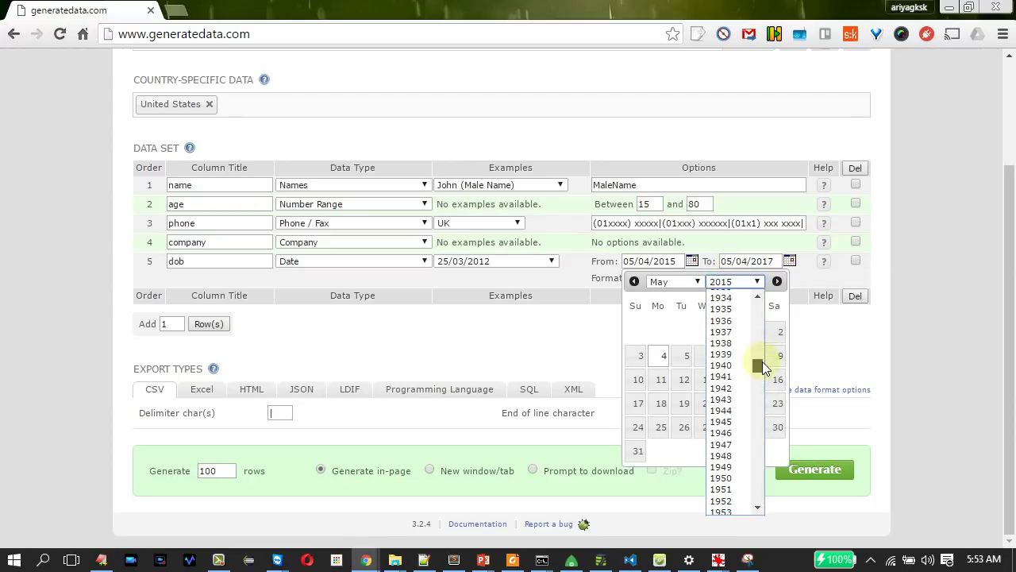
click(724, 333)
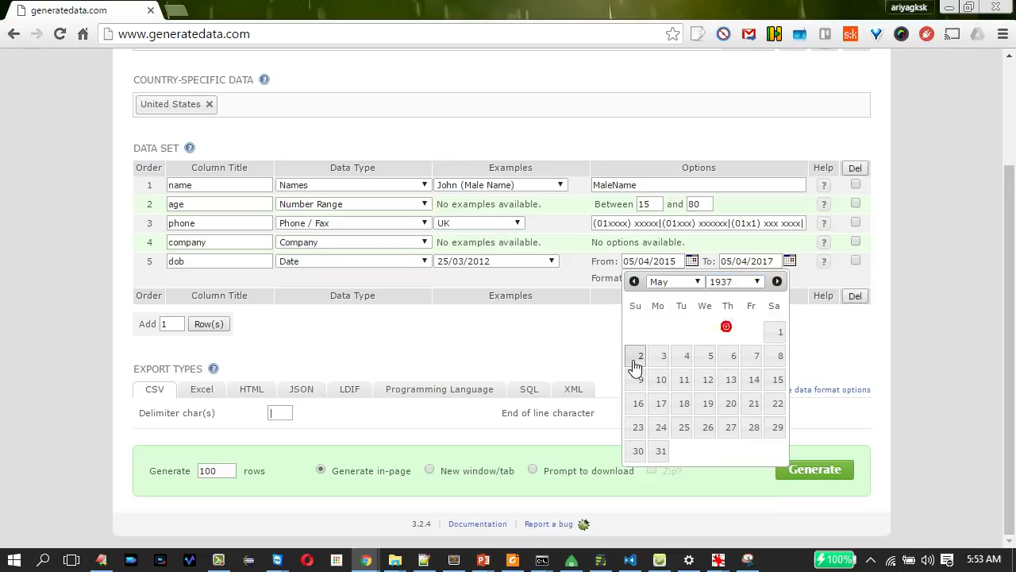
click(772, 333)
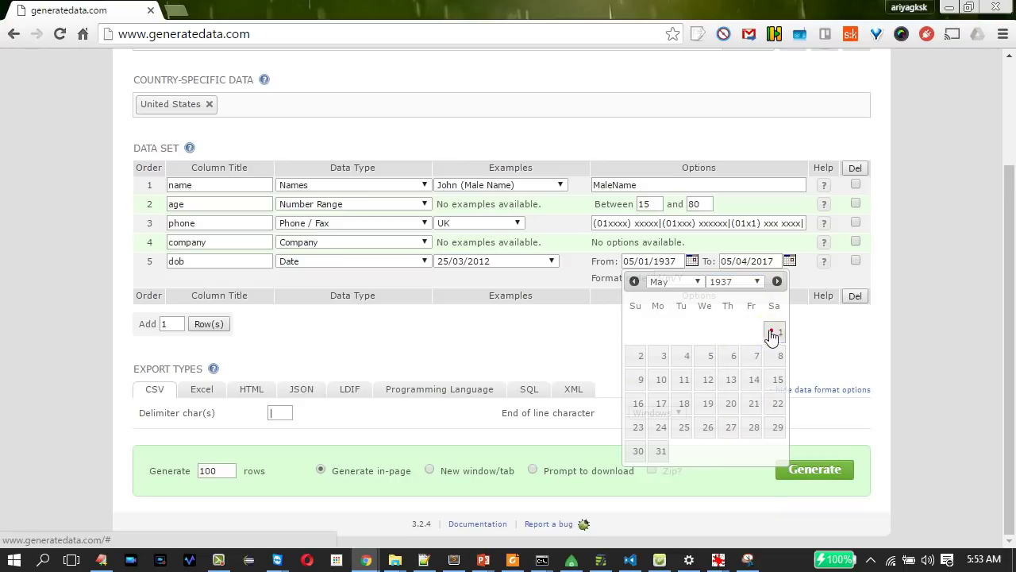
Set the dob end date to 05/01/2192.
click(790, 261)
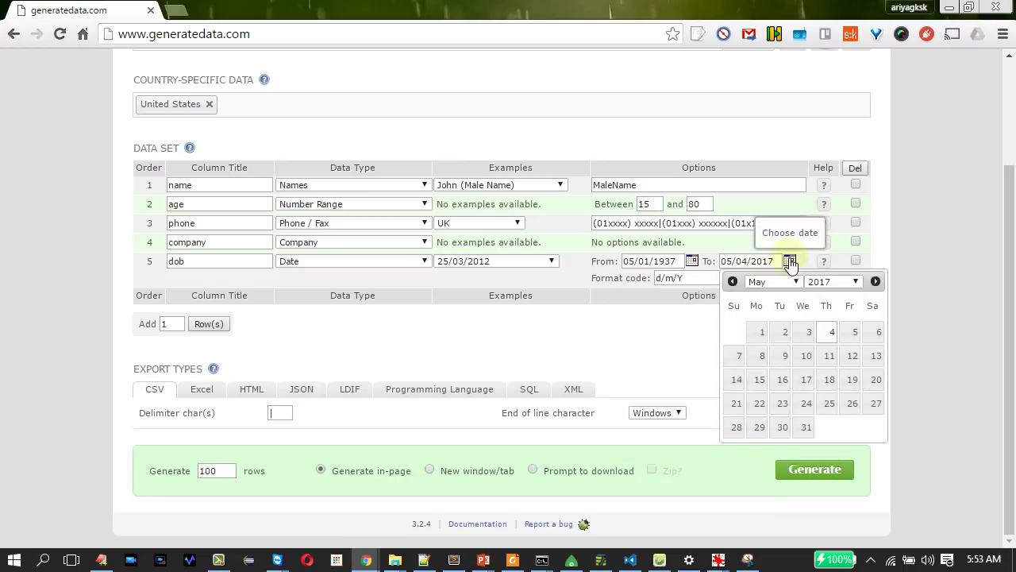
click(857, 282)
scroll(822, 457, down, 20)
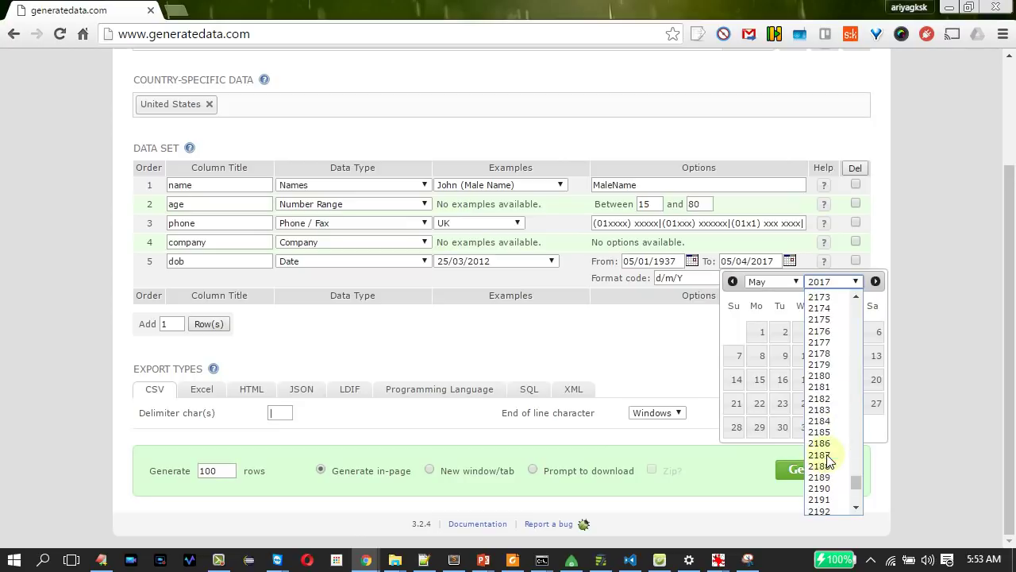
click(824, 510)
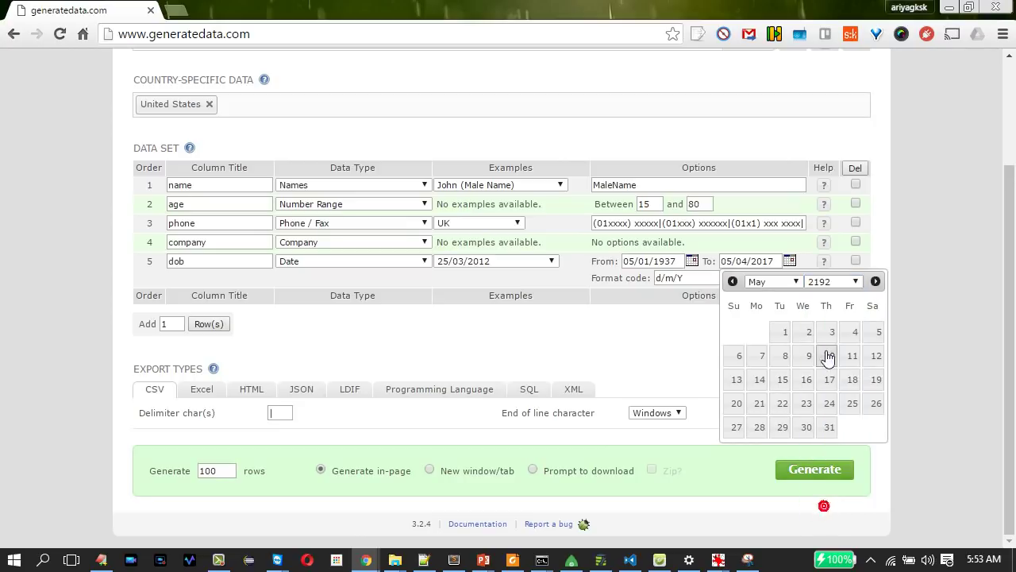
click(785, 333)
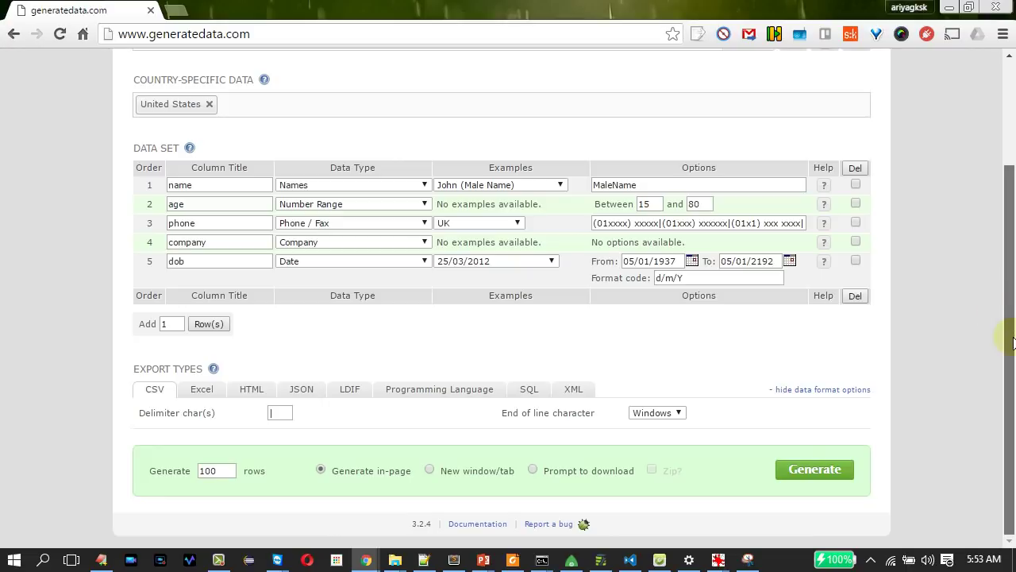
Change the CSV delimiter to a comma.
double_click(270, 412)
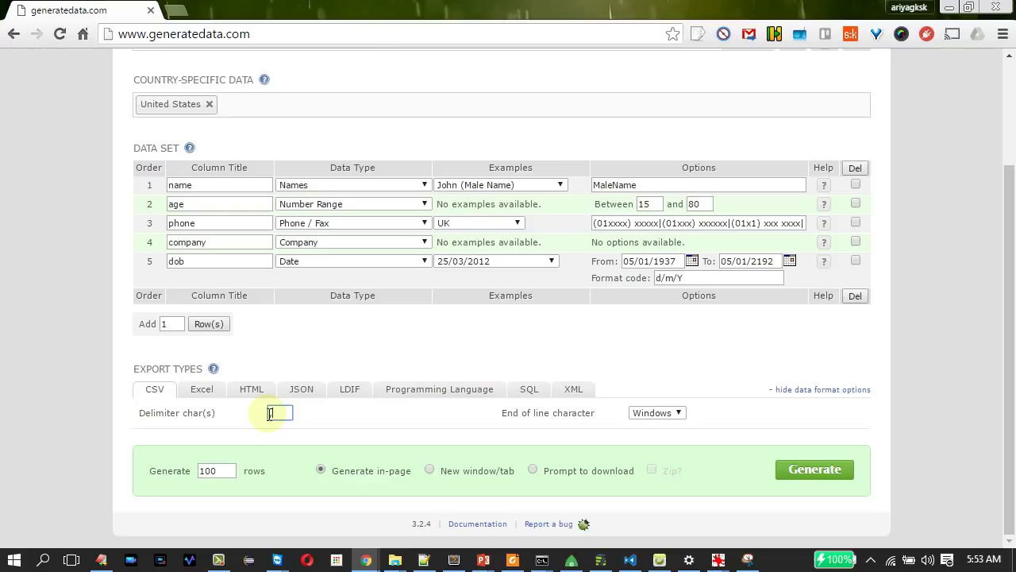
text(,)
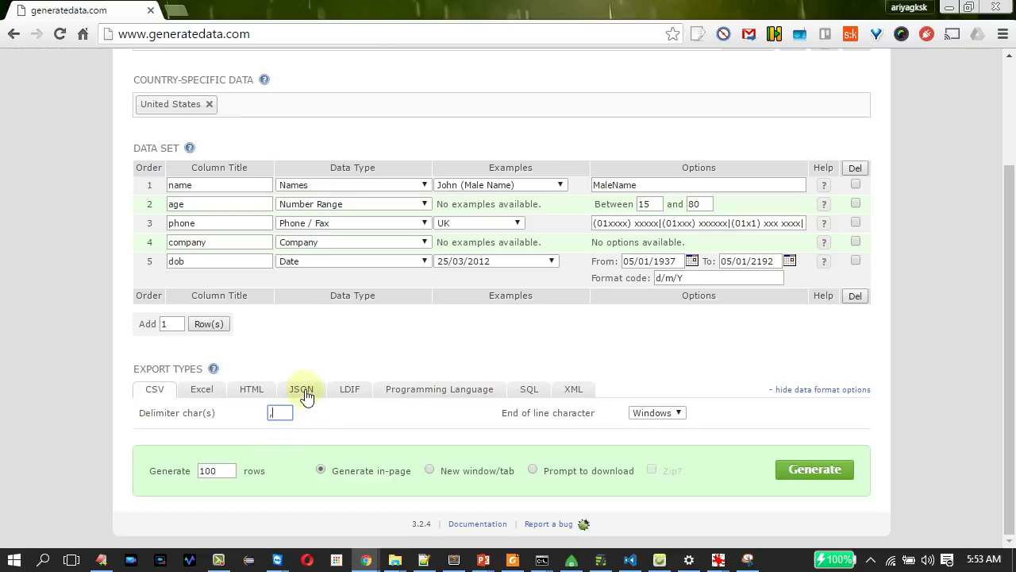
click(303, 393)
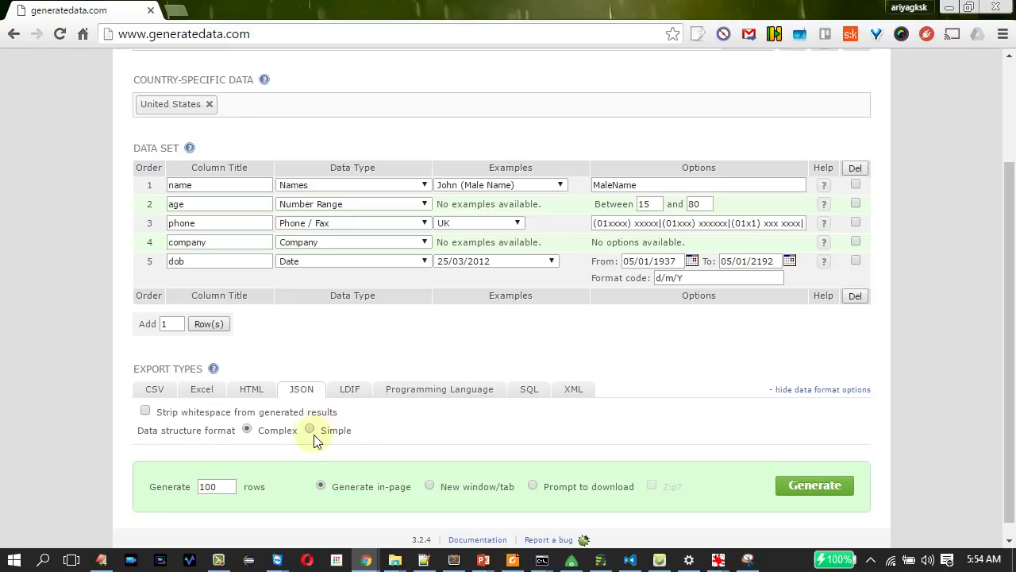
click(159, 392)
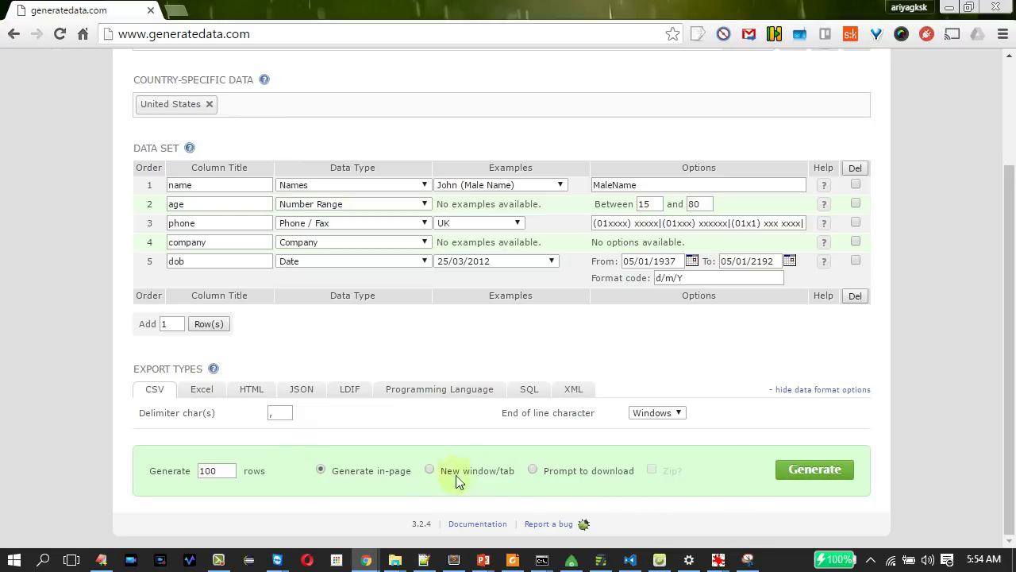
Generate the 100 rows as a download, save dataMay-4-2016.csv and show it in Downloads.
click(532, 469)
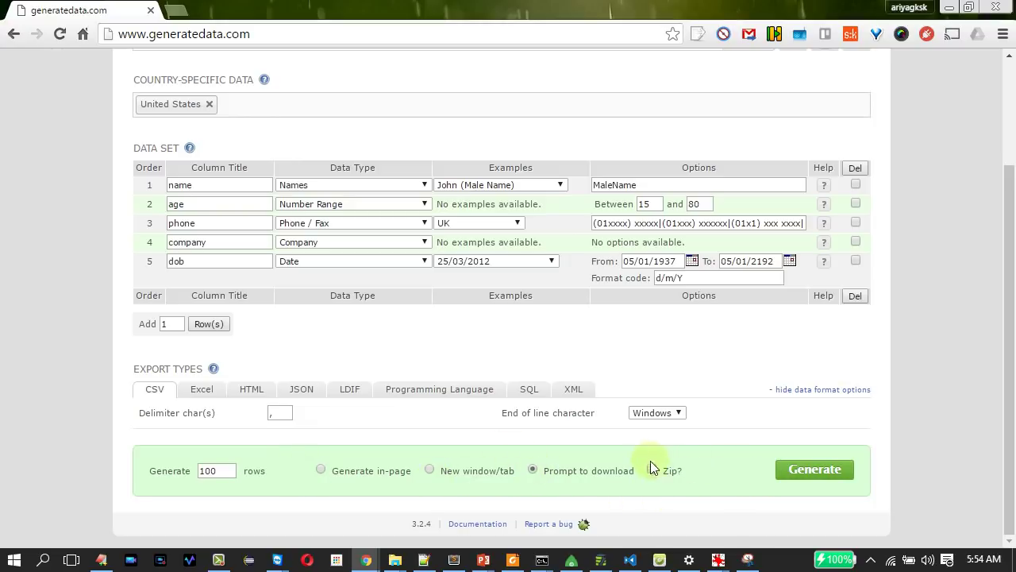
click(797, 471)
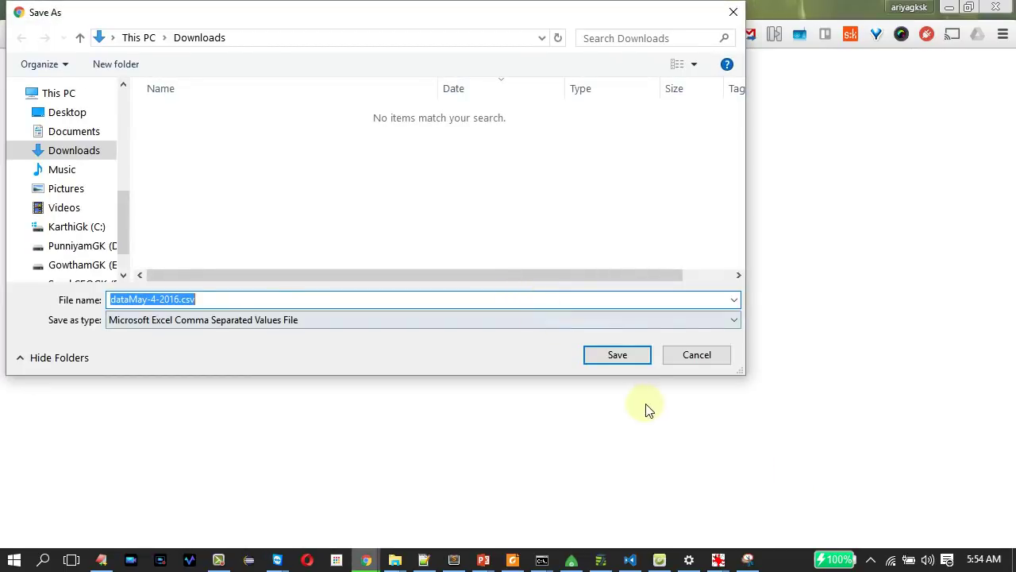
click(618, 355)
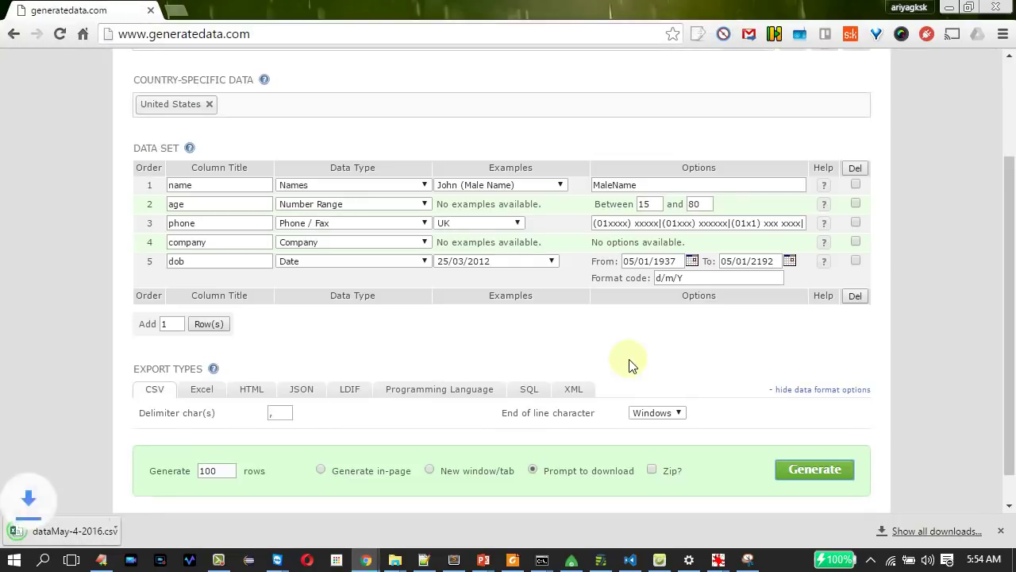
click(160, 531)
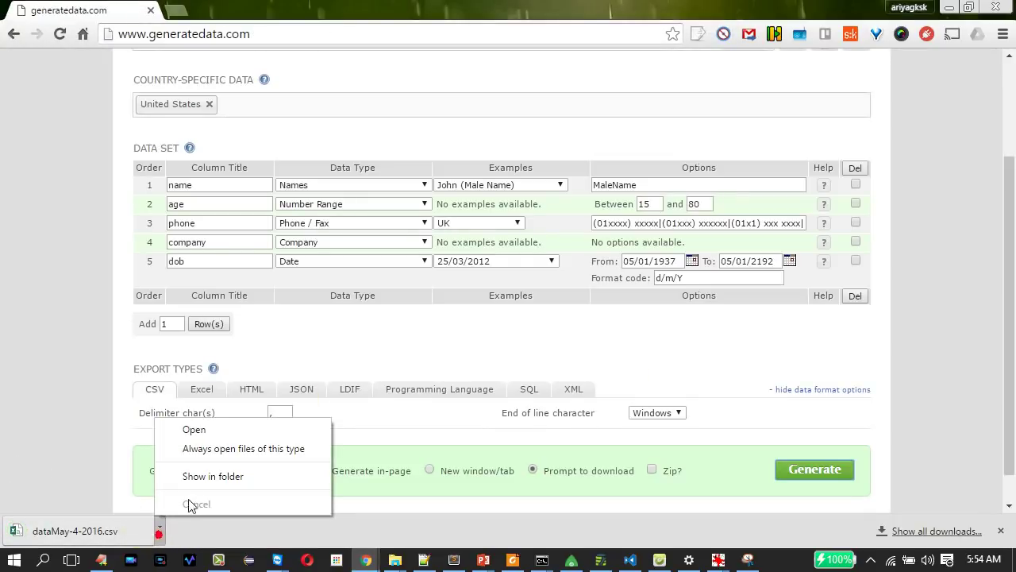
click(213, 480)
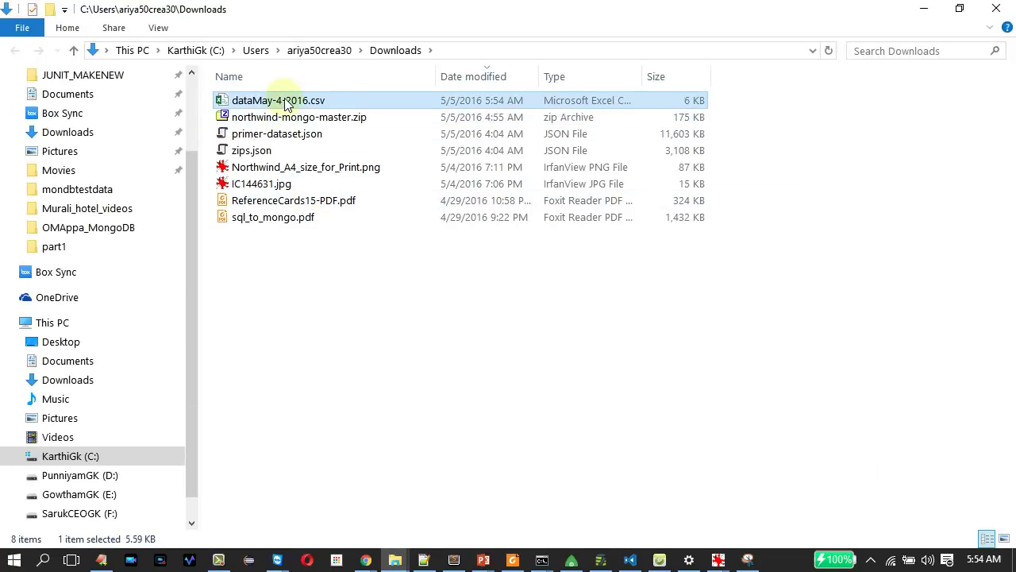
Open dataMay-4-2016.csv from Downloads in Notepad++.
right_click(287, 104)
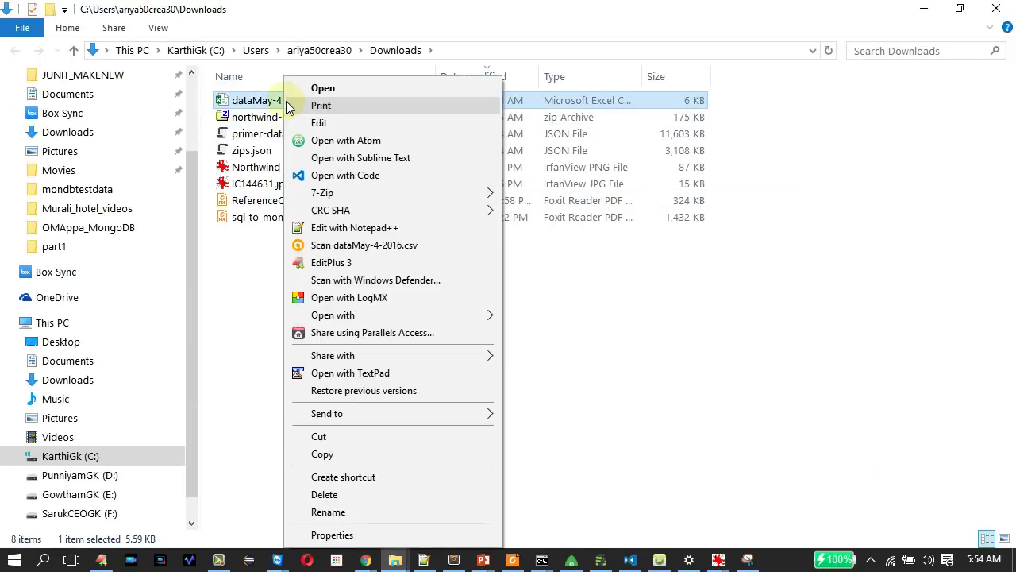
click(354, 228)
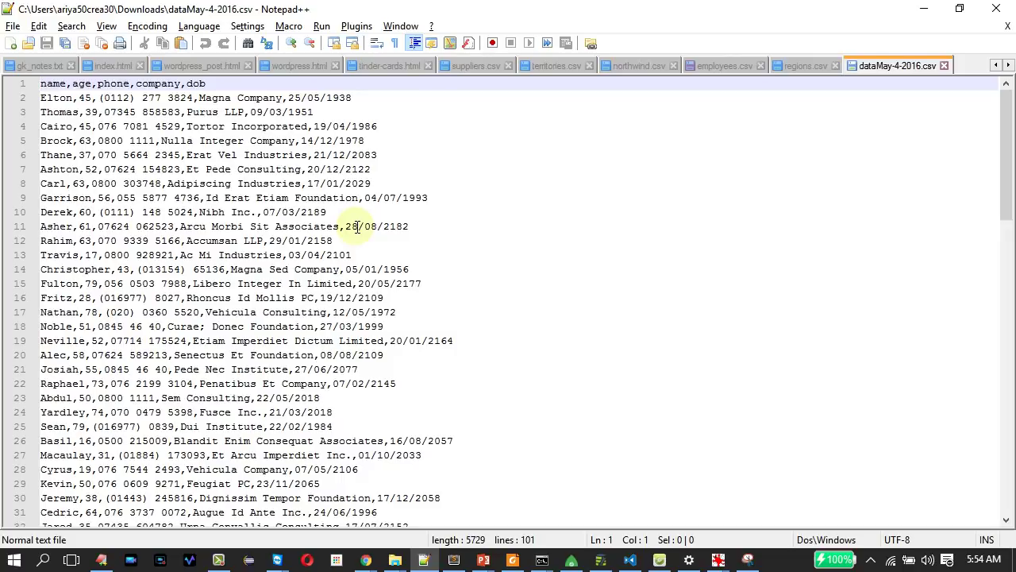
Look over the CSV, cancel Save As, and return to the generatedata.com browser window.
scroll(356, 226, down, 20)
scroll(357, 227, up, 20)
click(13, 26)
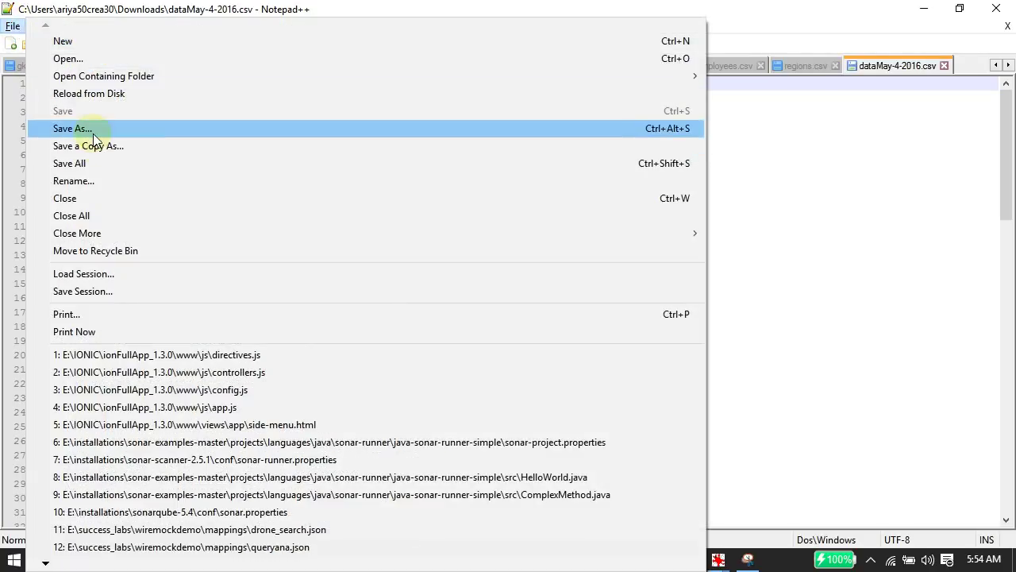
click(98, 128)
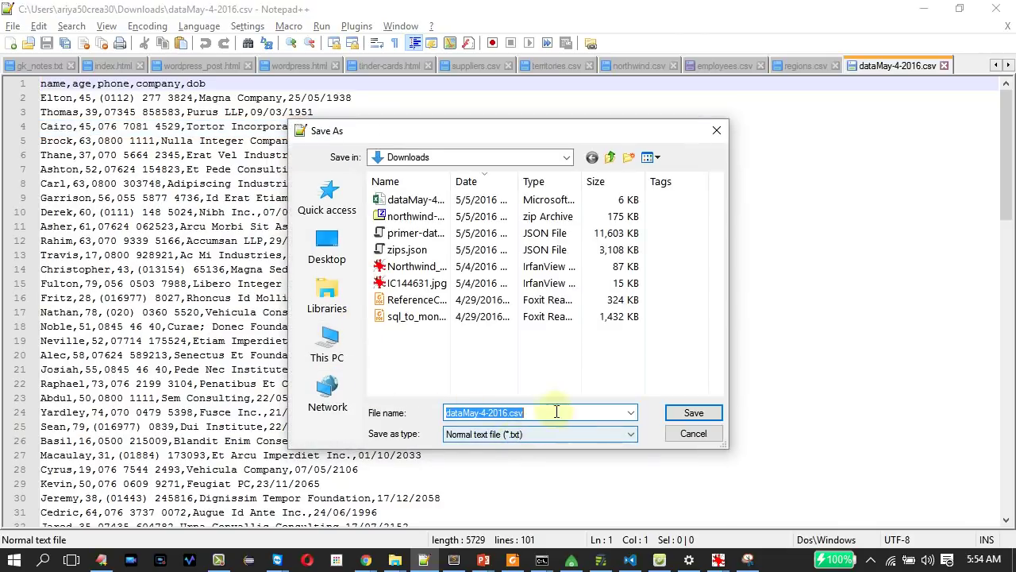
click(693, 434)
key(alt+Tab)
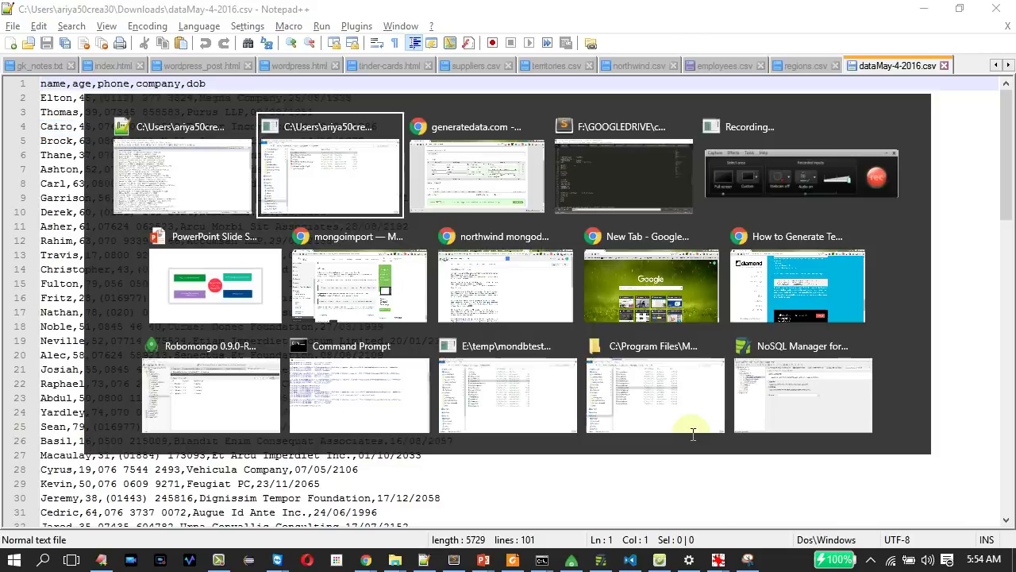
key(alt+Tab)
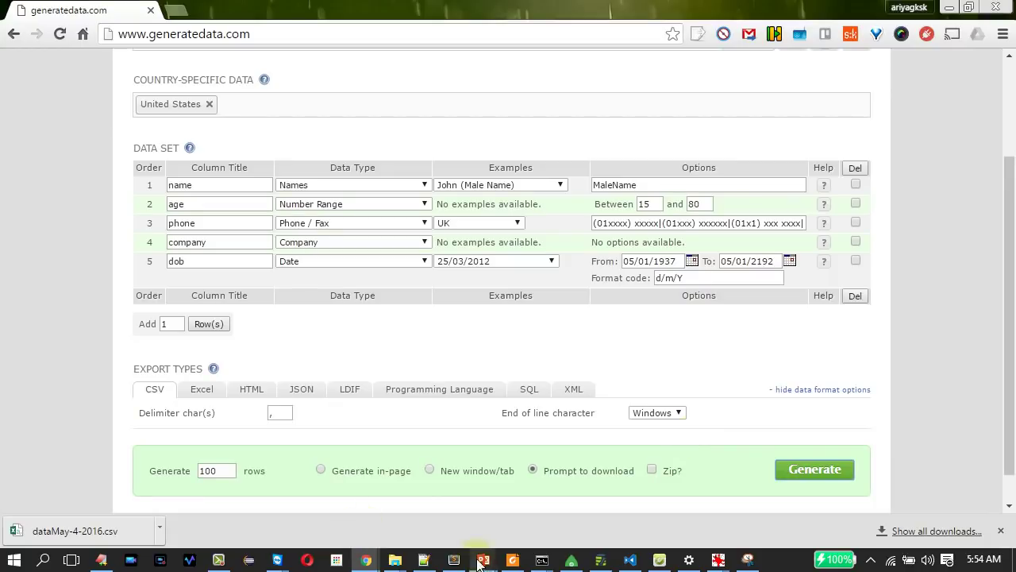
Create a new database named testdb_generatedata in NoSQL Manager for MongoDB.
click(602, 560)
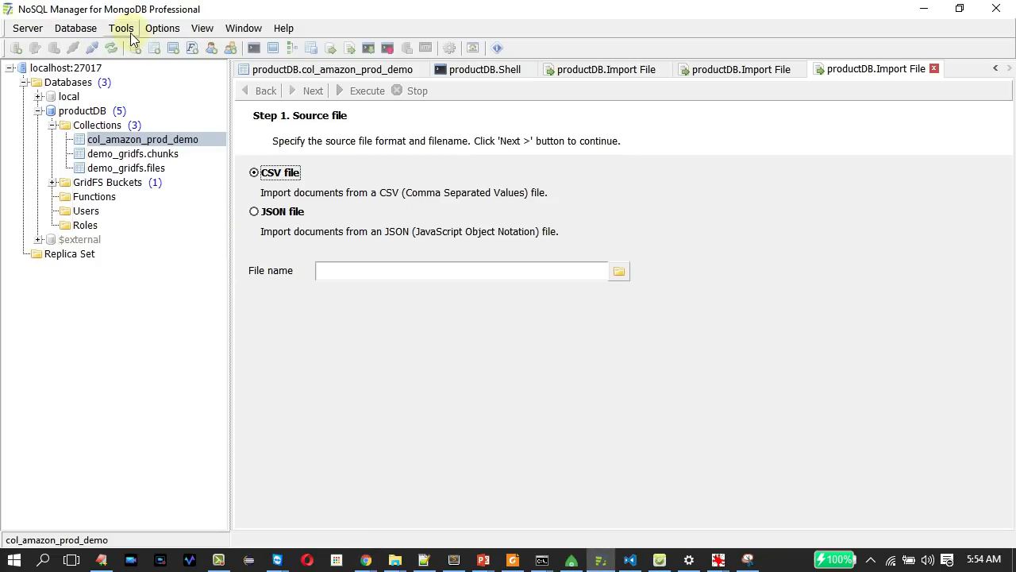
right_click(66, 85)
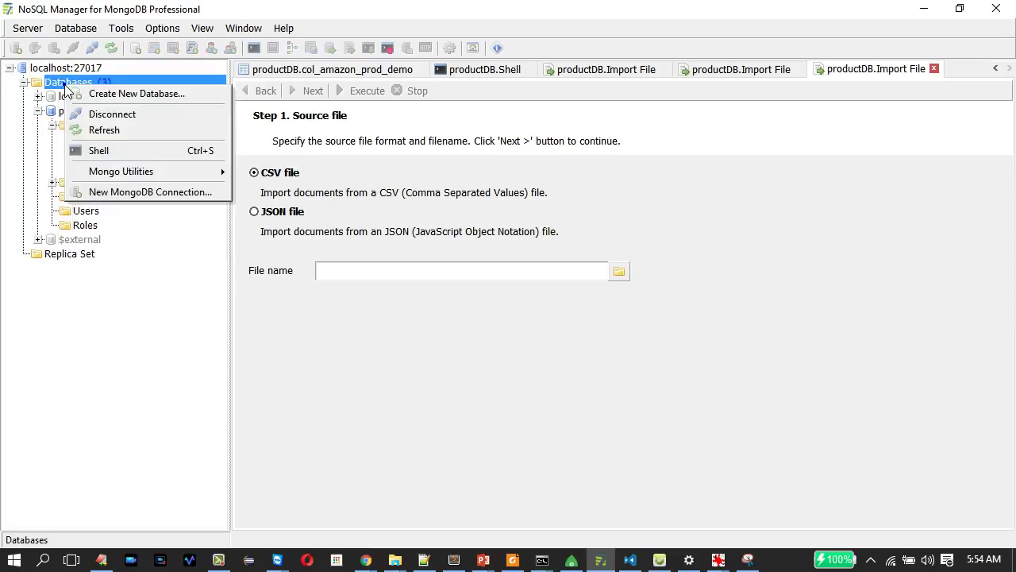
click(111, 94)
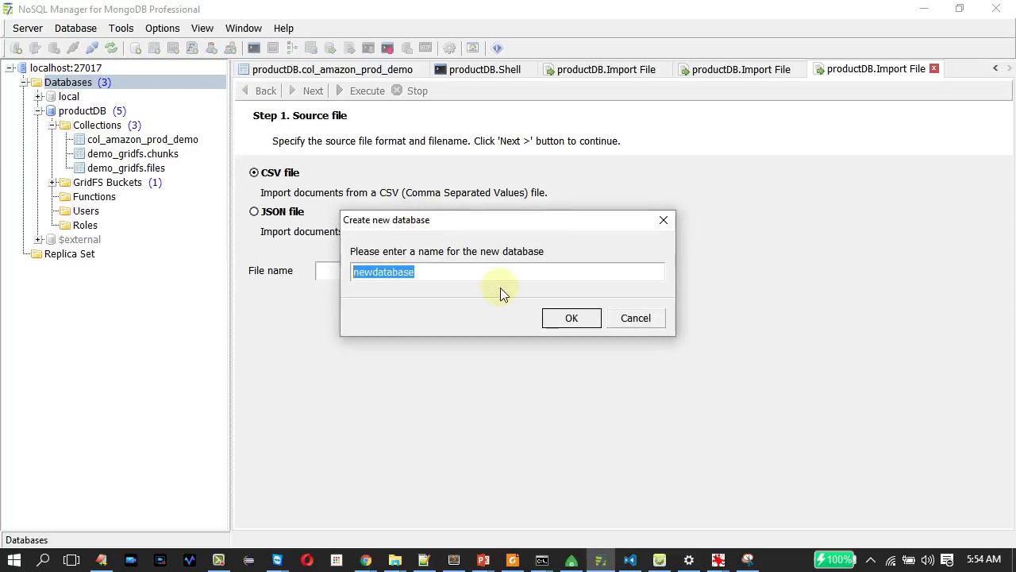
text(db)
key(BackSpace)
key(BackSpace)
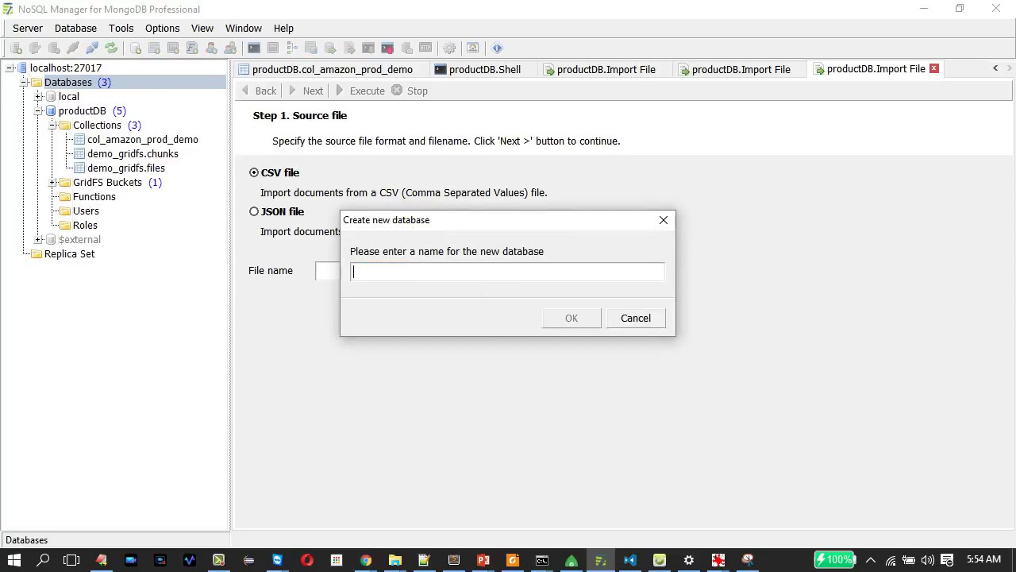
text(testdb_)
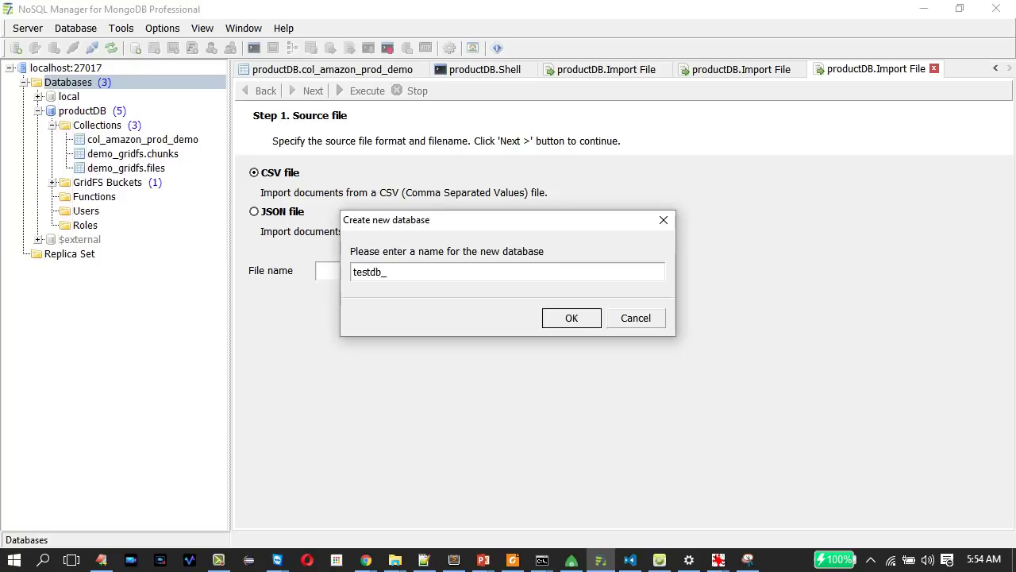
text(generatedata)
key(Return)
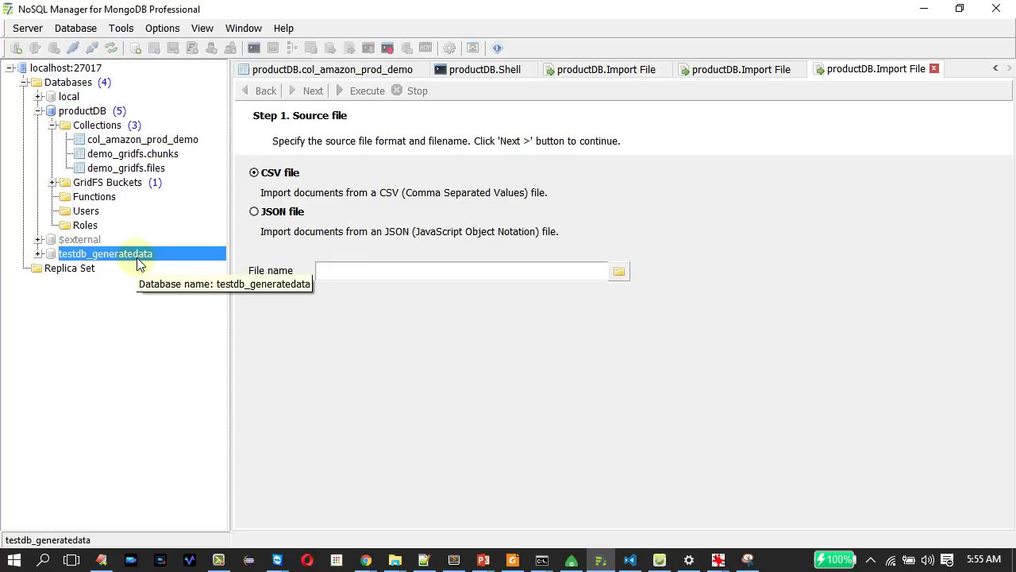
Add a collection named person to testdb_generatedata's Collections group.
click(38, 254)
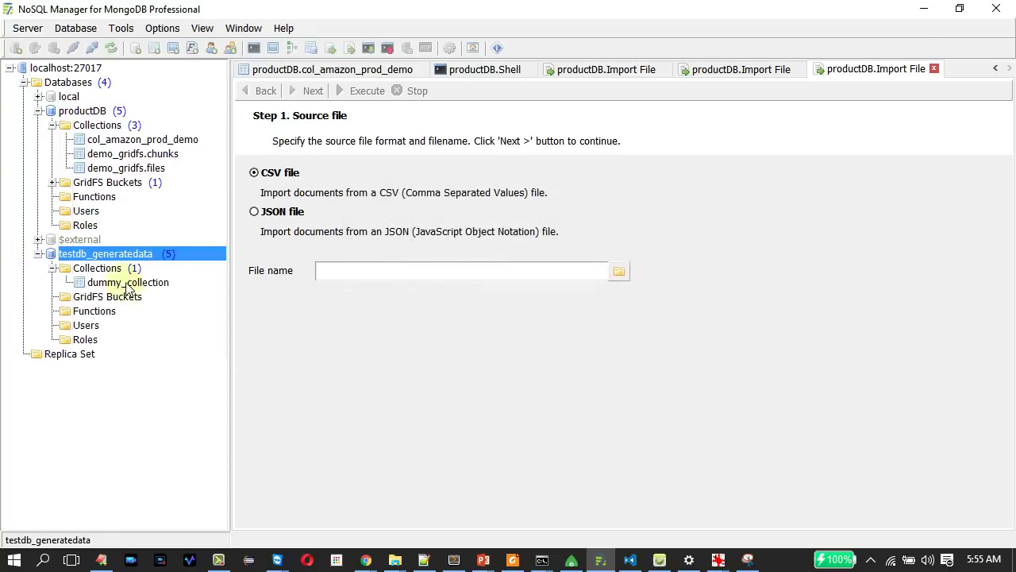
click(110, 270)
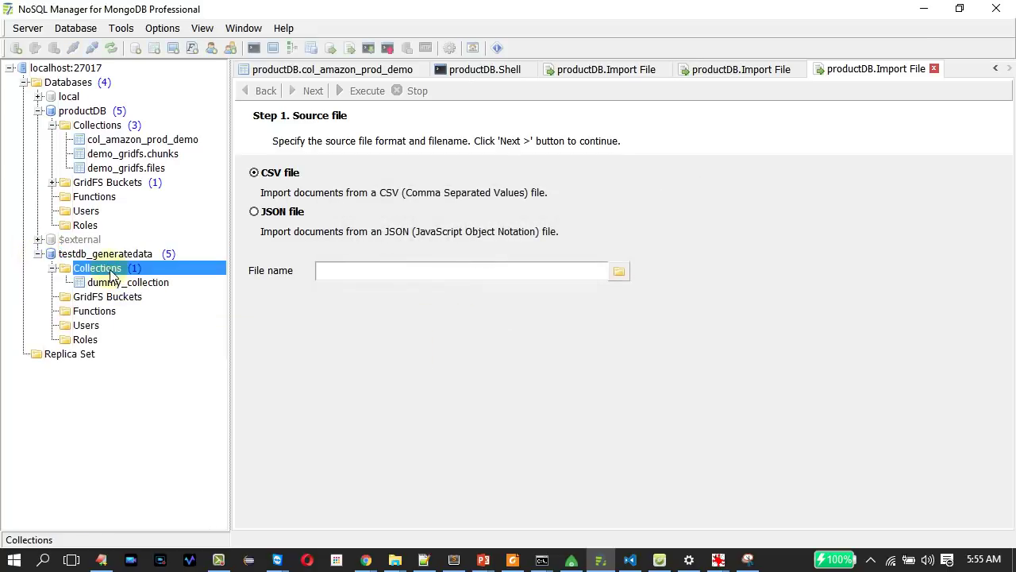
right_click(109, 271)
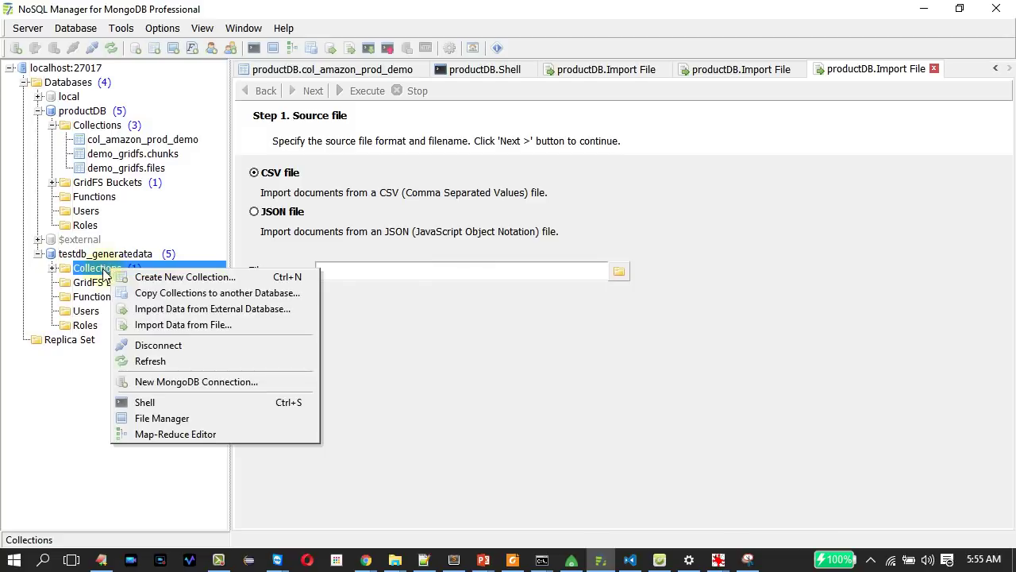
click(103, 273)
right_click(103, 272)
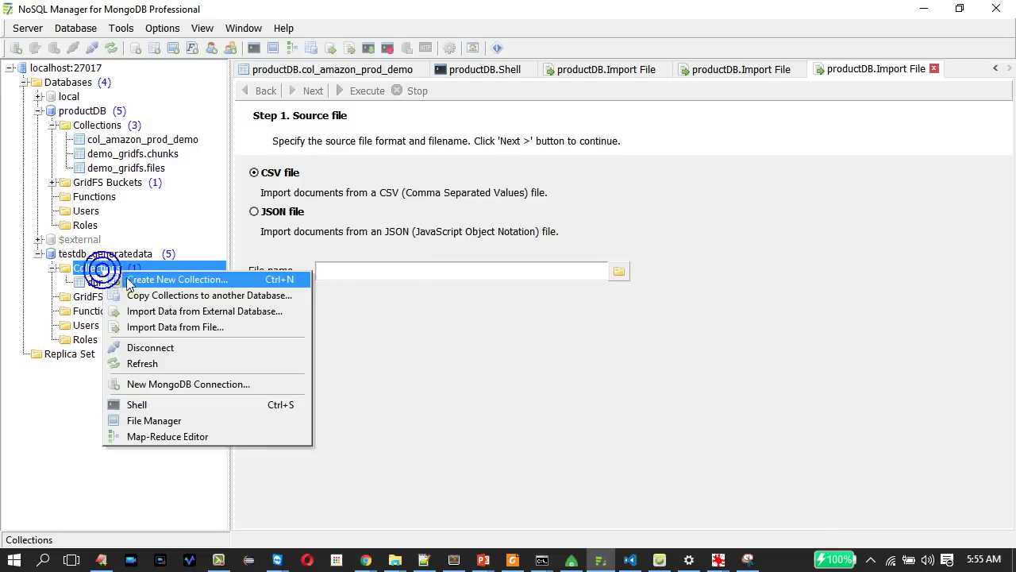
click(136, 279)
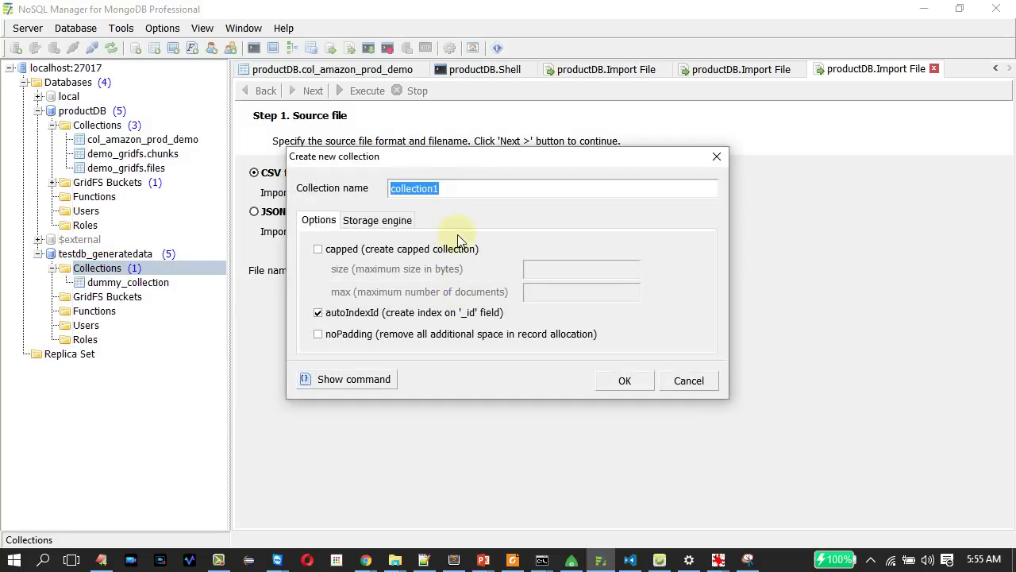
text(person)
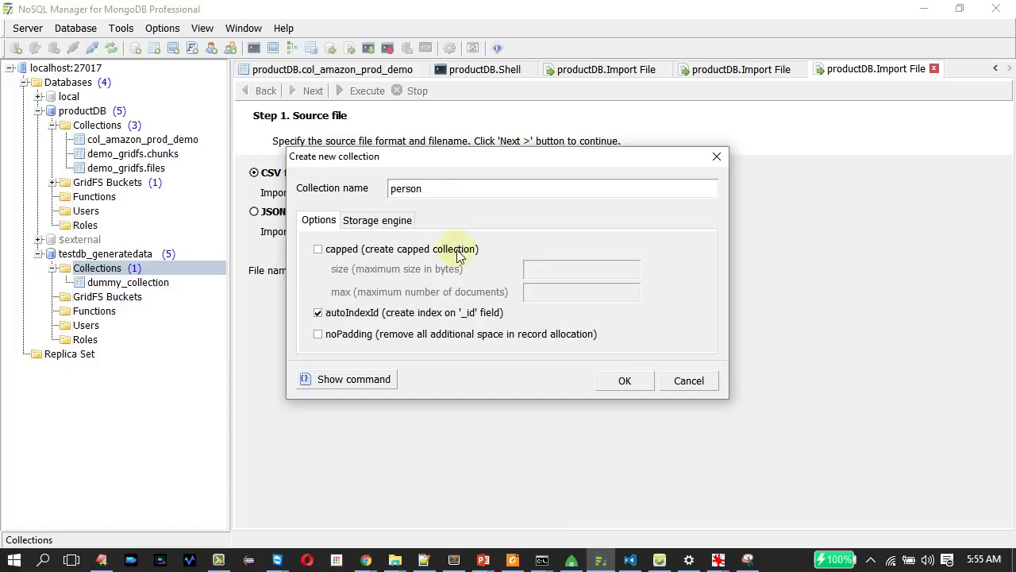
click(635, 384)
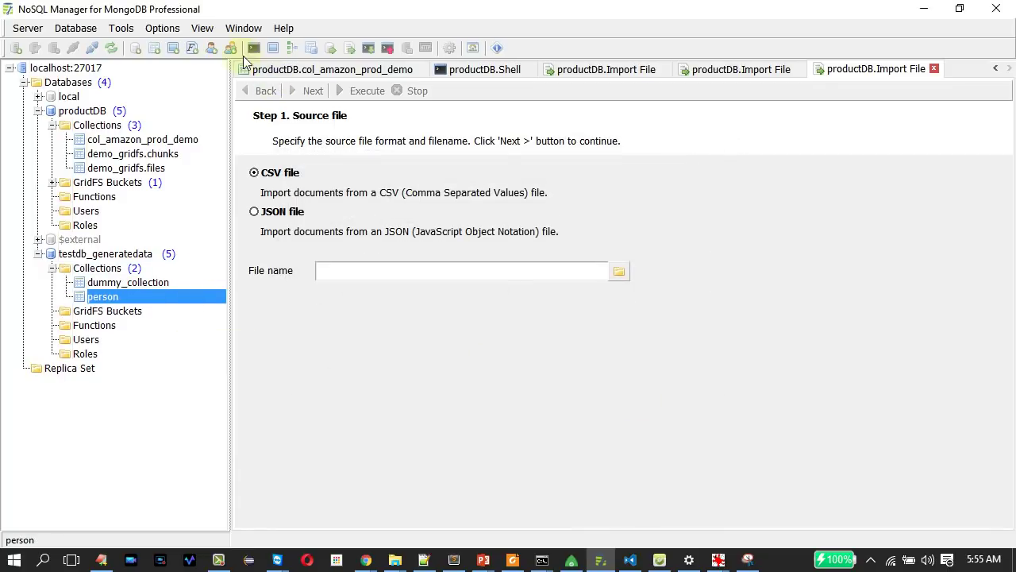
click(123, 29)
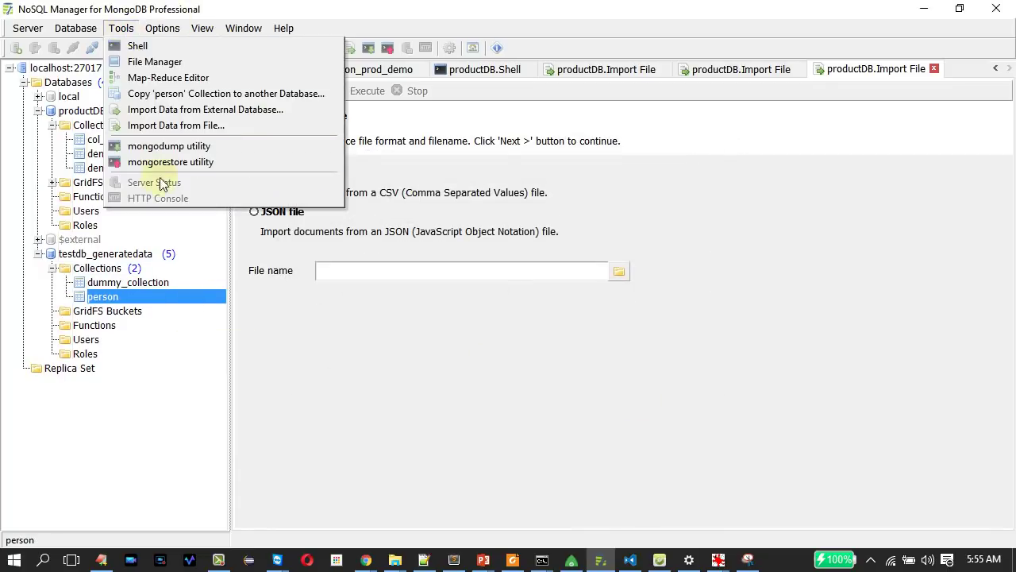
Pick Downloads\dataMay-4-2016.csv as the source file for a data import.
click(181, 125)
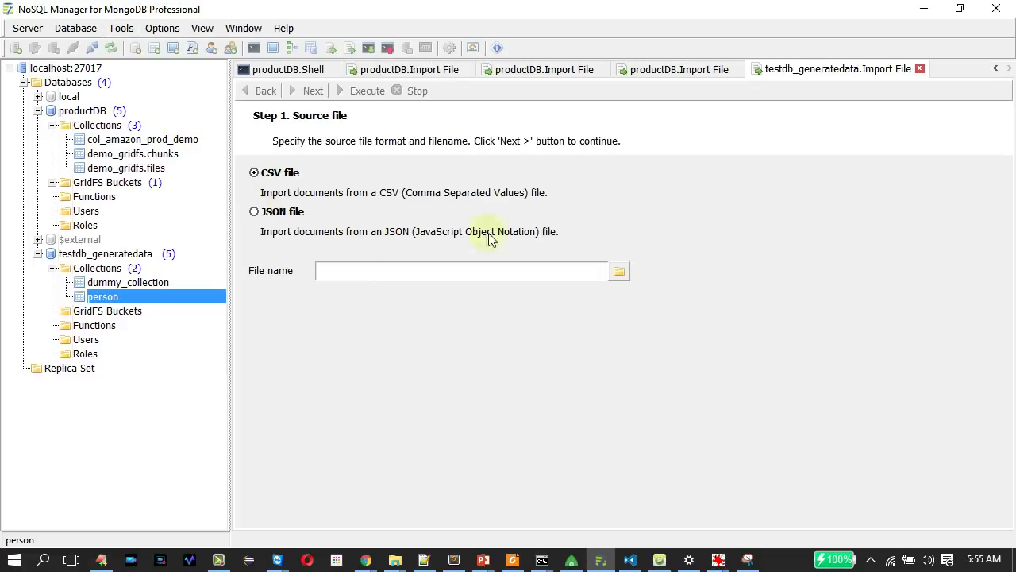
click(618, 272)
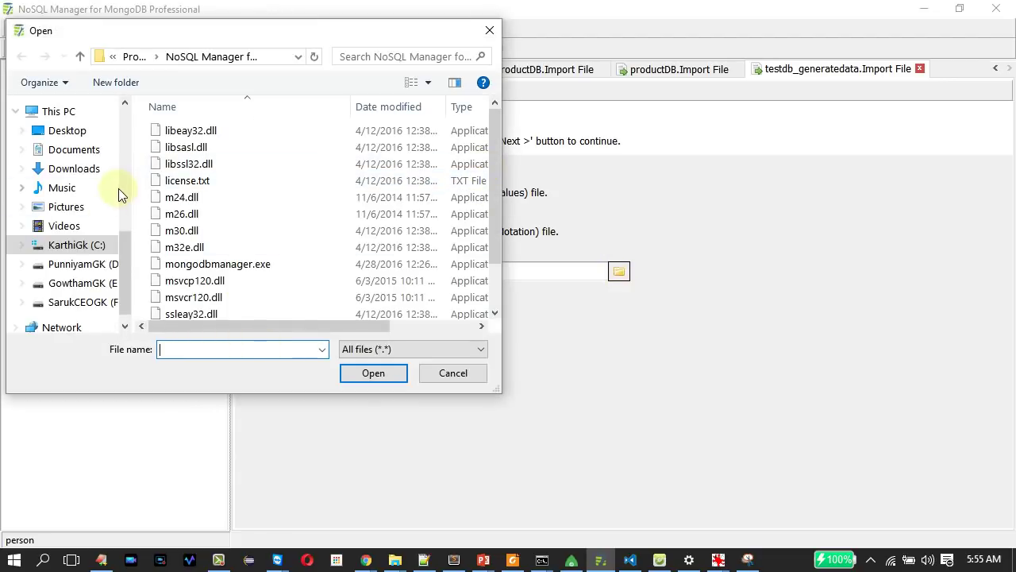
click(77, 172)
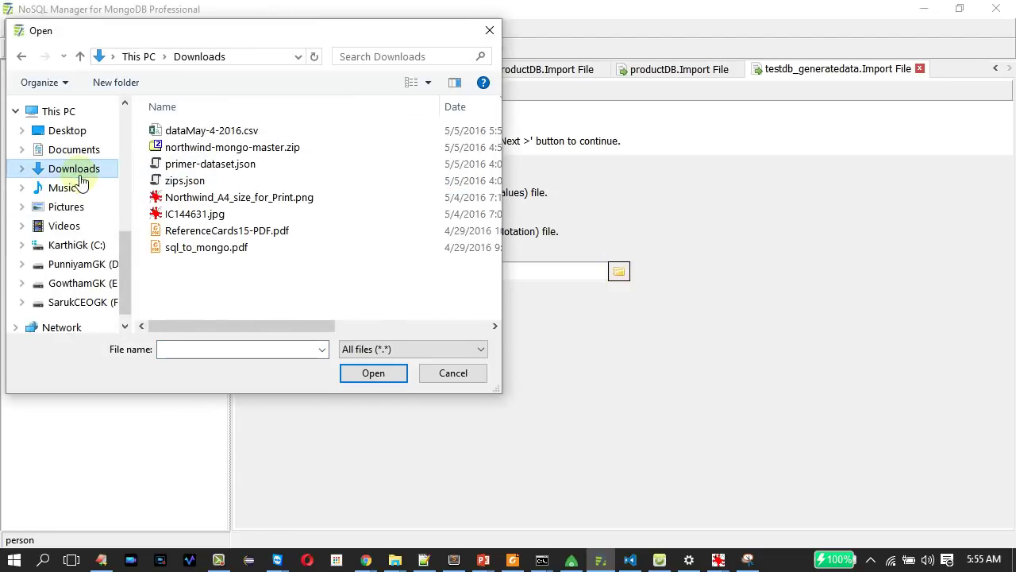
click(213, 132)
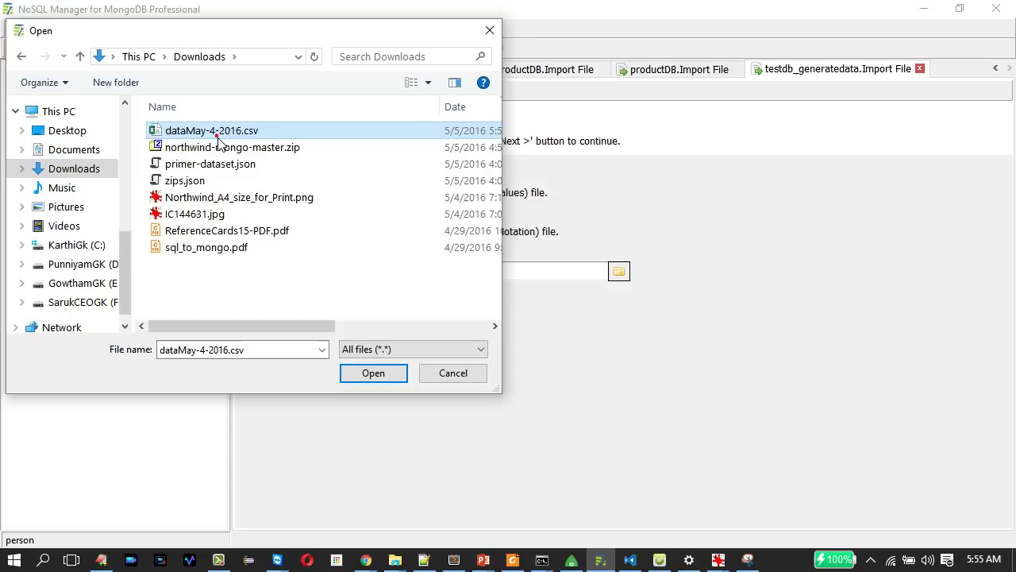
click(374, 374)
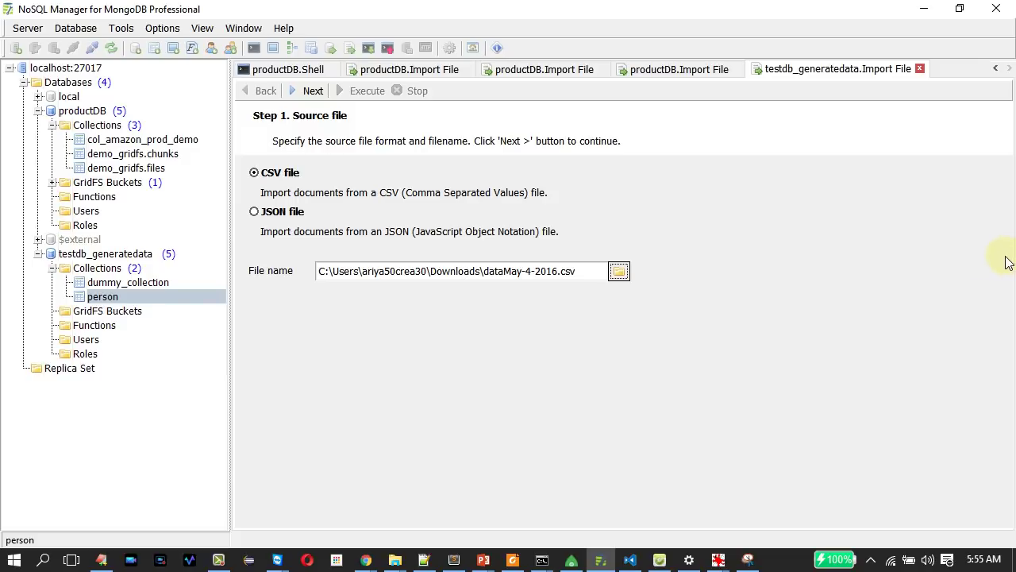
Step through the CSV and field options and run the import into the person collection.
click(311, 94)
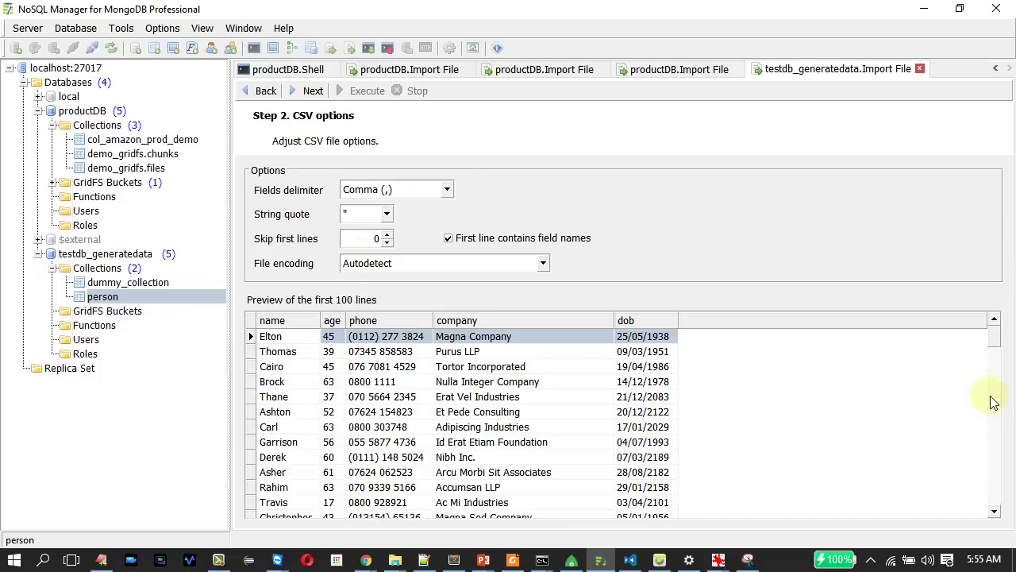
drag(992, 342, 999, 329)
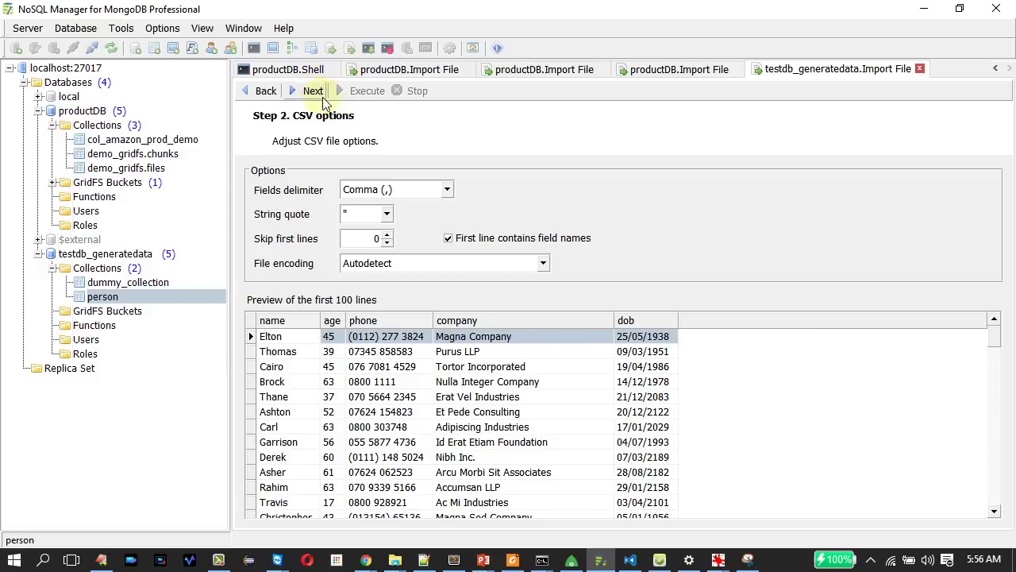
click(312, 90)
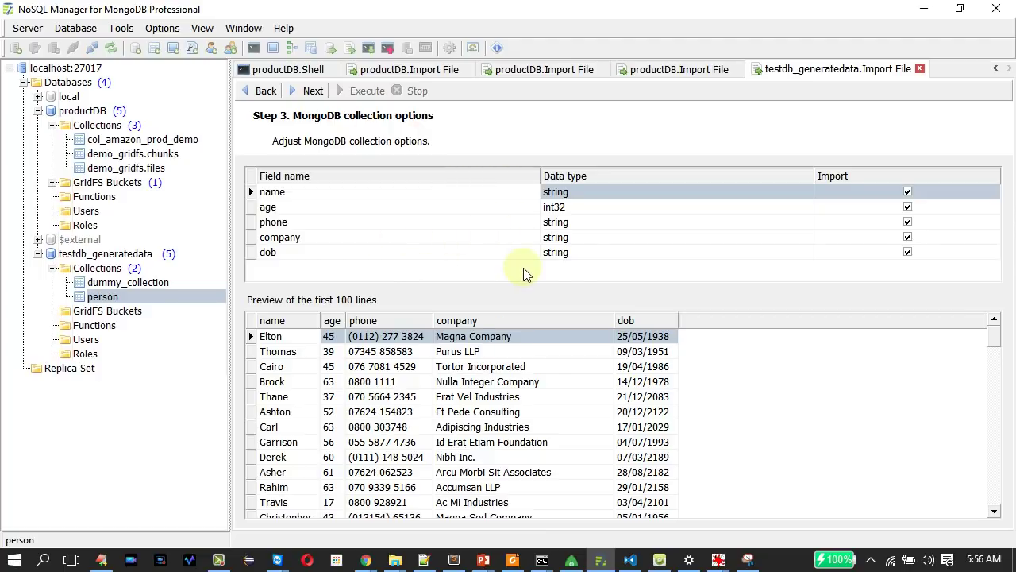
click(572, 254)
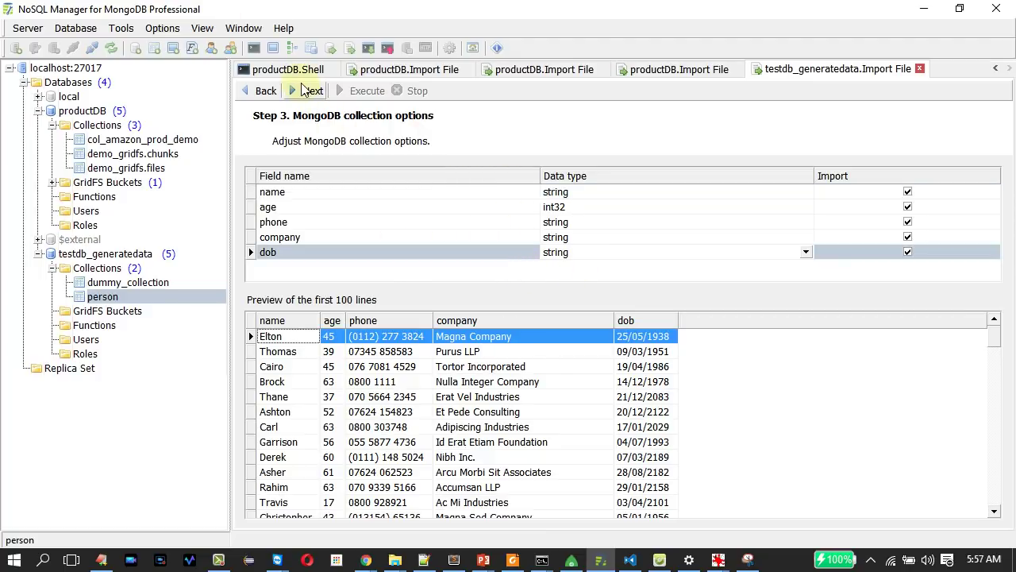
click(304, 92)
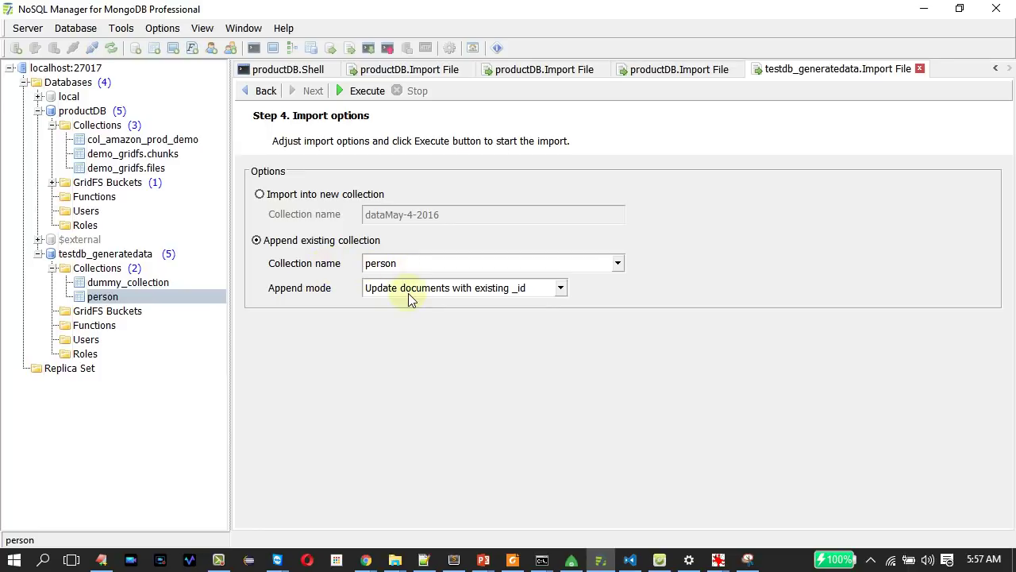
click(367, 92)
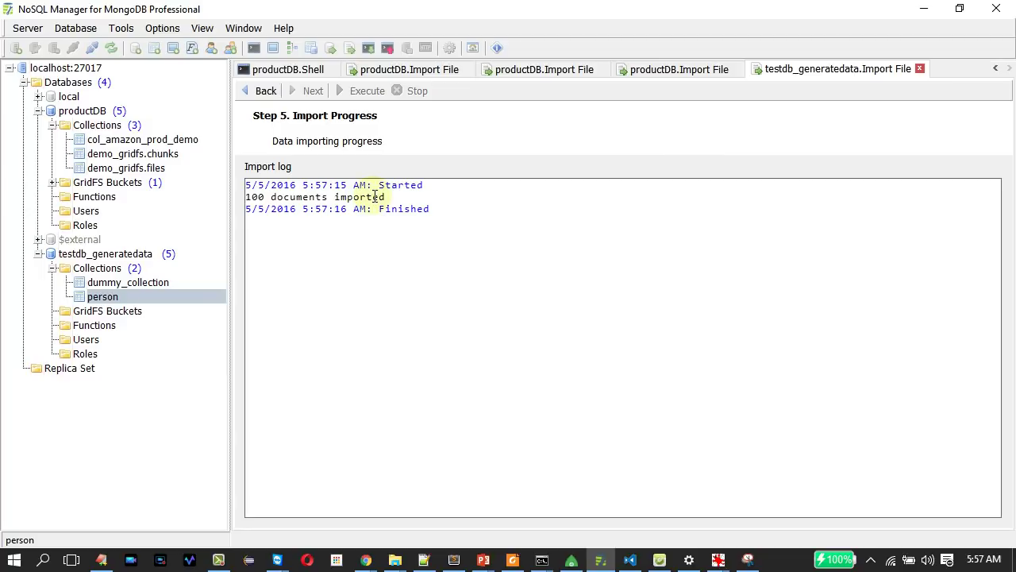
Open a shell for testdb_generatedata from the person collection's actions.
right_click(106, 298)
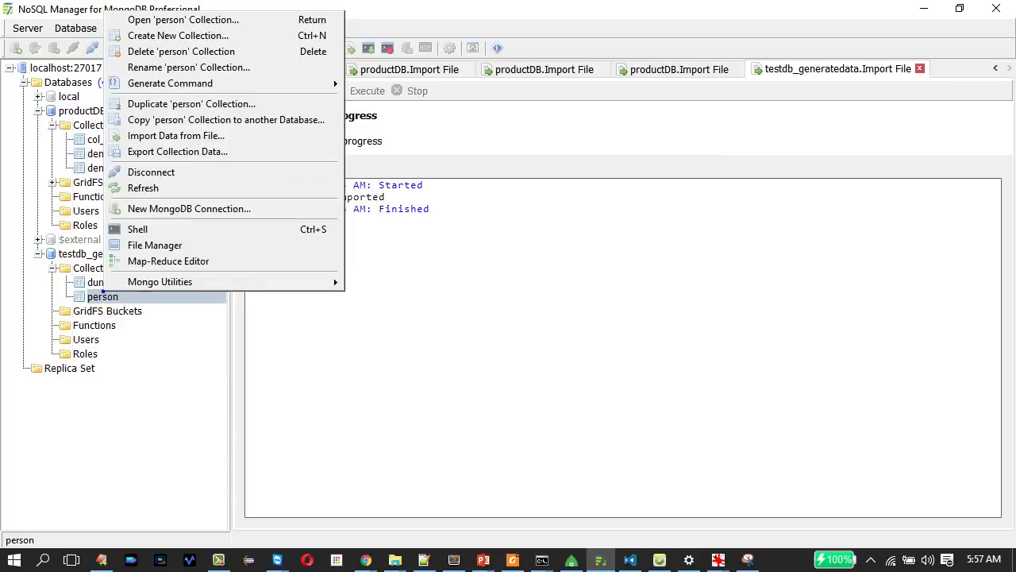
click(98, 268)
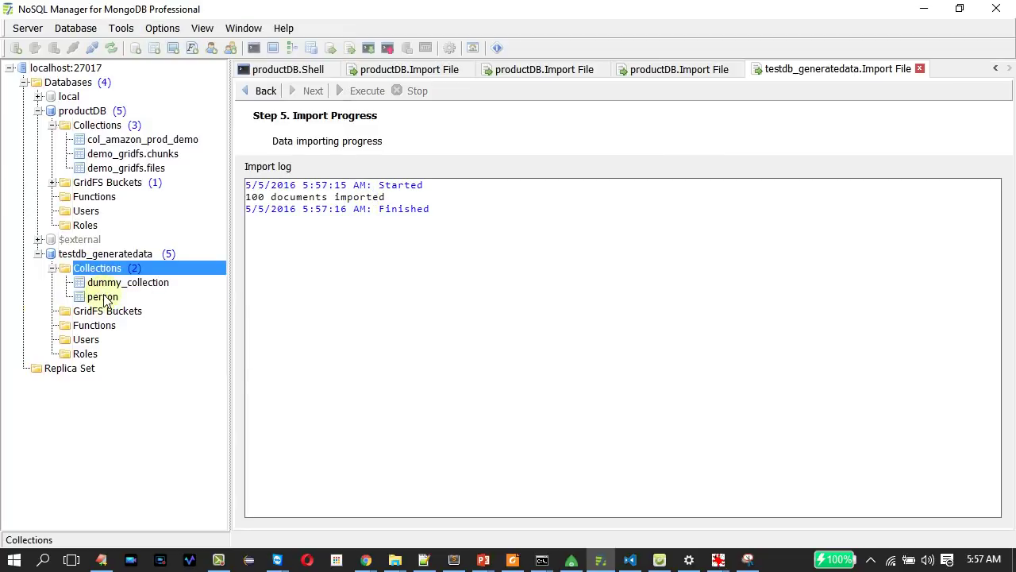
right_click(102, 300)
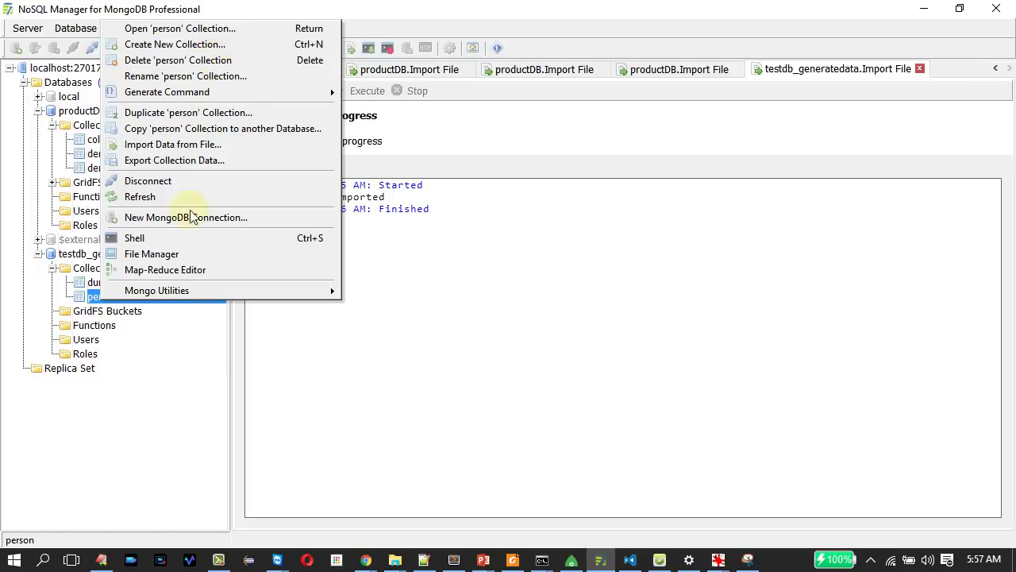
click(143, 240)
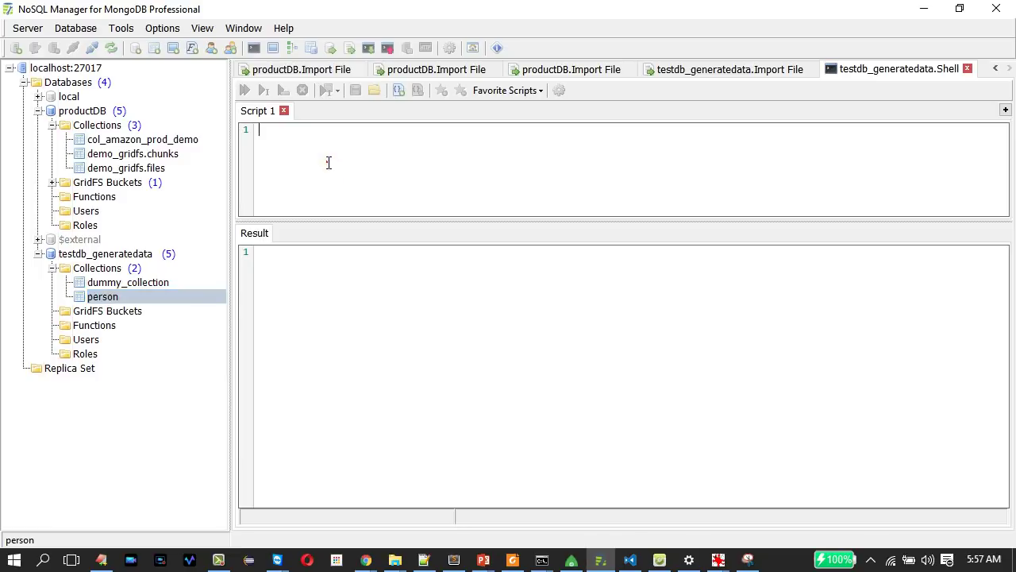
Run db.person.find({}) to list the imported person documents, then show the slide.
text(db)
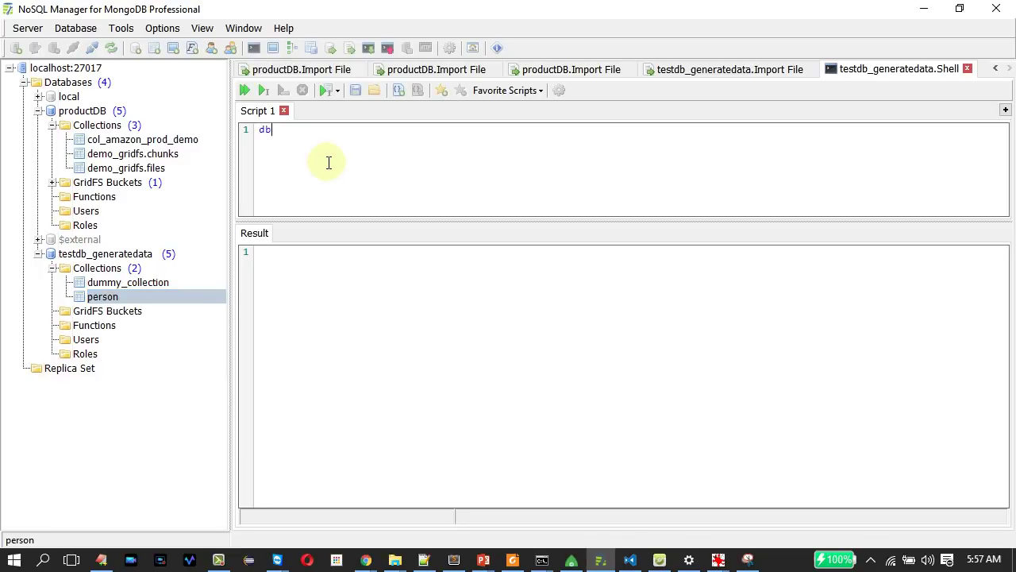
key(BackSpace)
key(BackSpace)
key(Escape)
text(tes)
key(BackSpace)
key(BackSpace)
key(BackSpace)
text(db.)
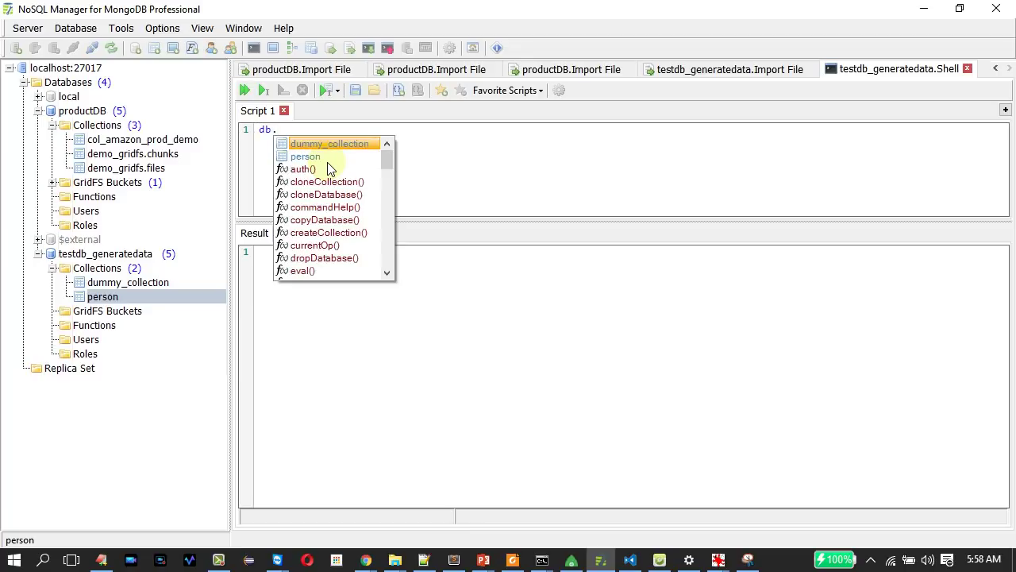
double_click(311, 156)
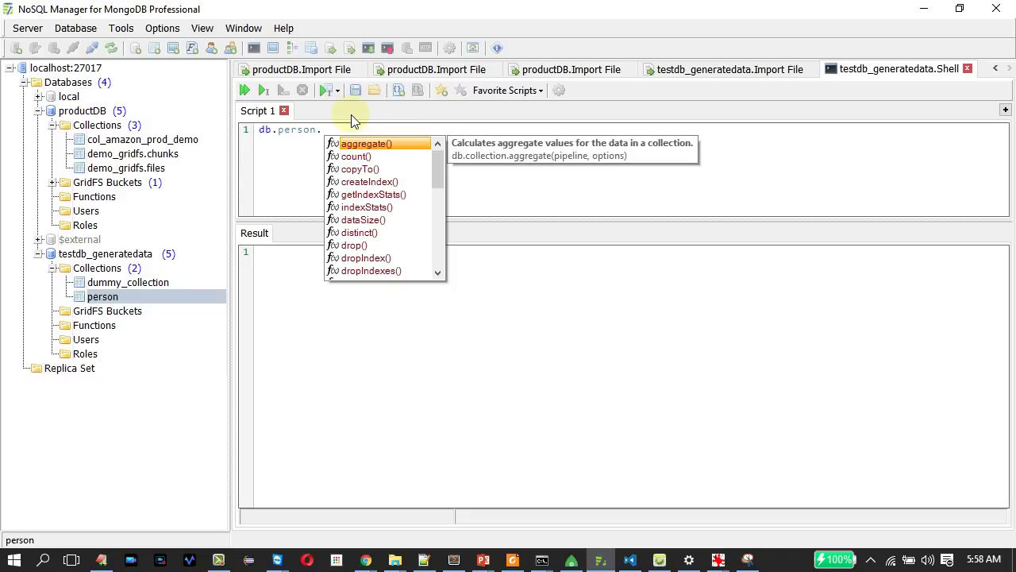
text(fin)
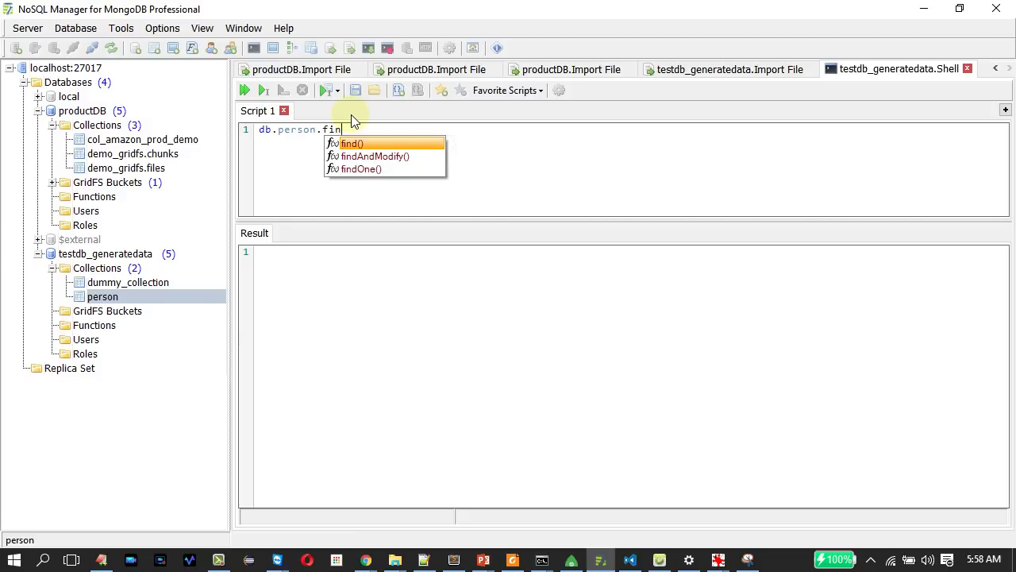
key(Return)
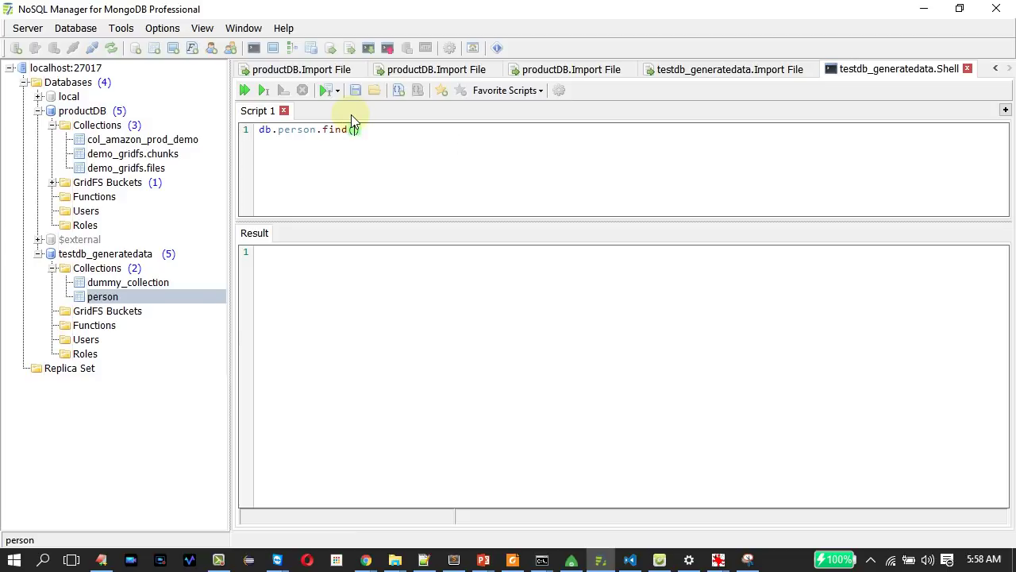
text({})
click(266, 90)
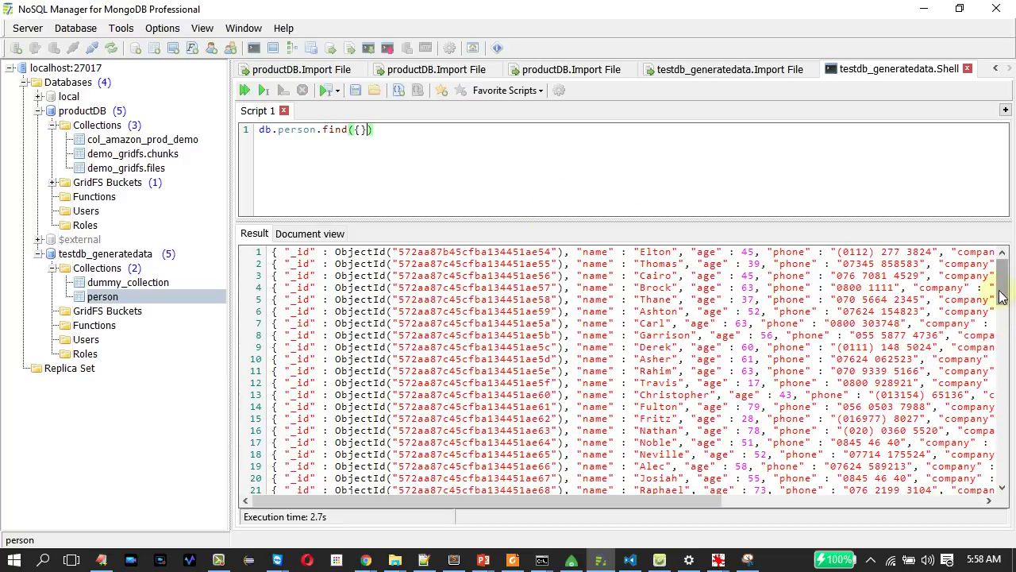
drag(1002, 284, 1002, 274)
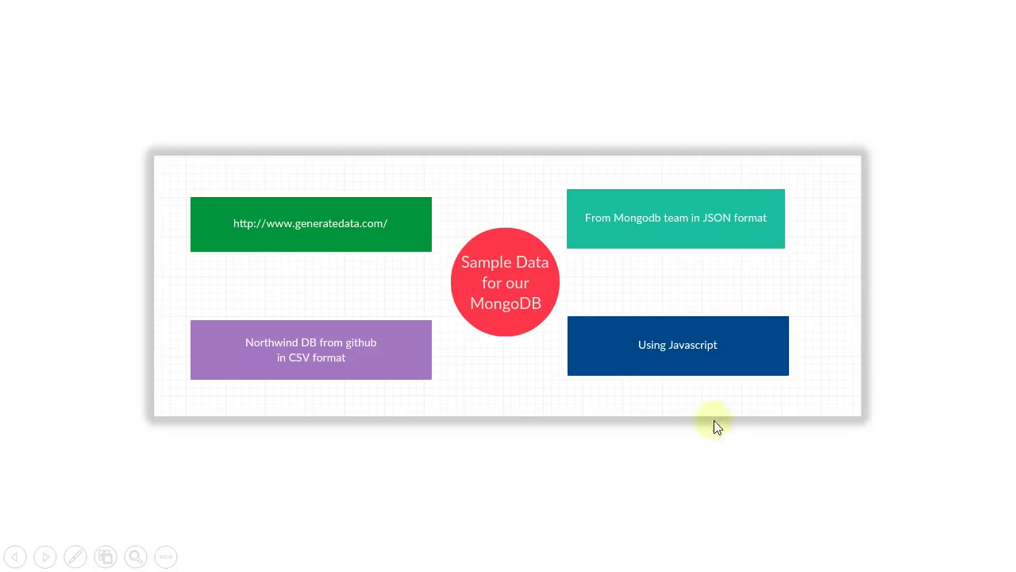
click(725, 381)
In Robomongo, create a testDB_js database on local_mongodb_connection and expand it.
click(445, 472)
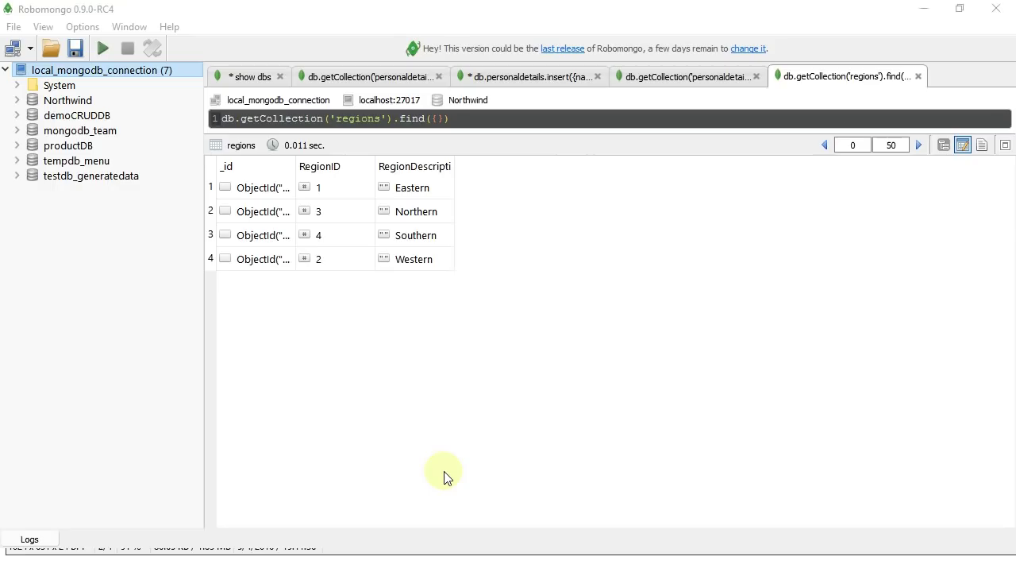
right_click(100, 72)
click(159, 120)
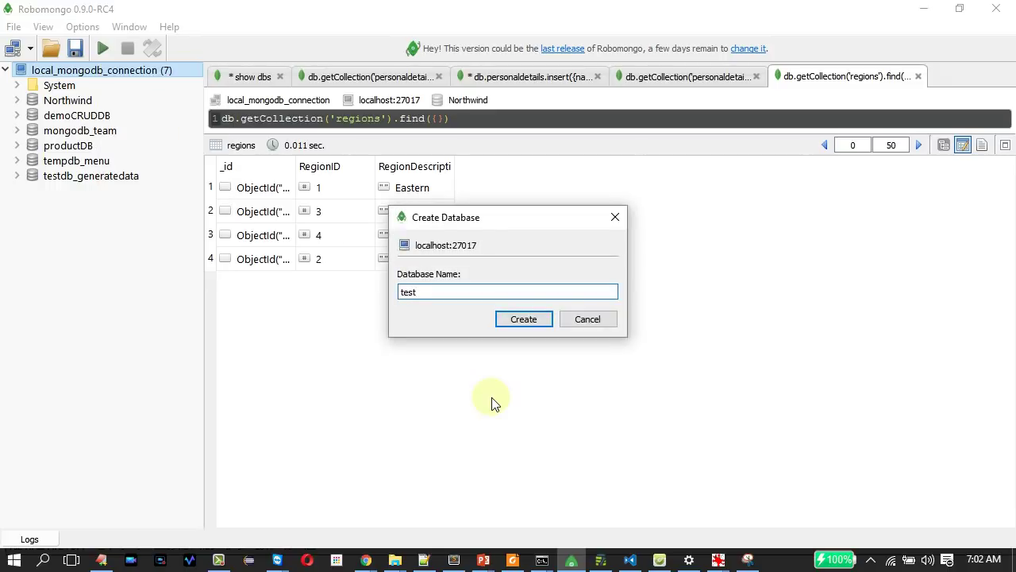
key(Return)
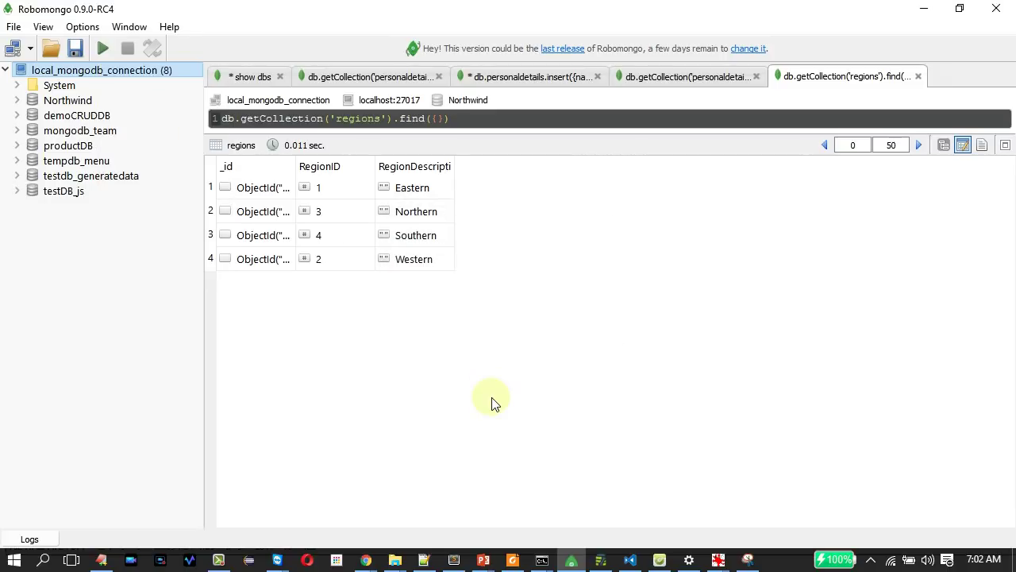
click(16, 191)
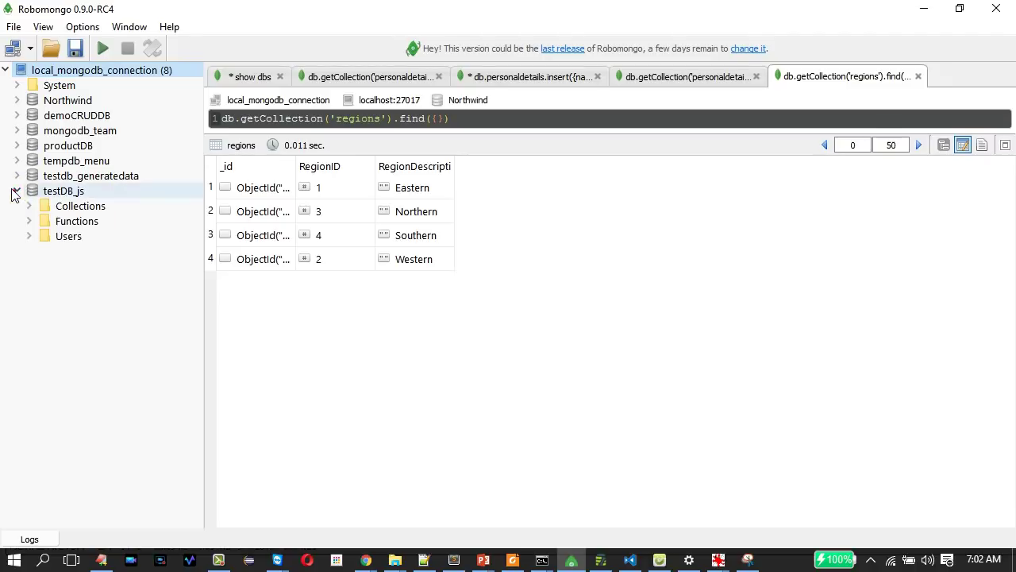